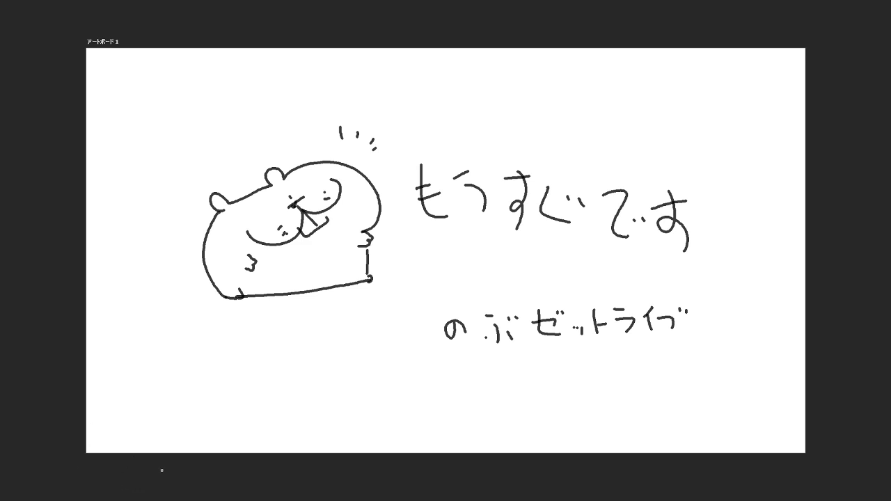
- Close Photoshop without saving the sketch and maximize the ZBrushCore window
key(f)
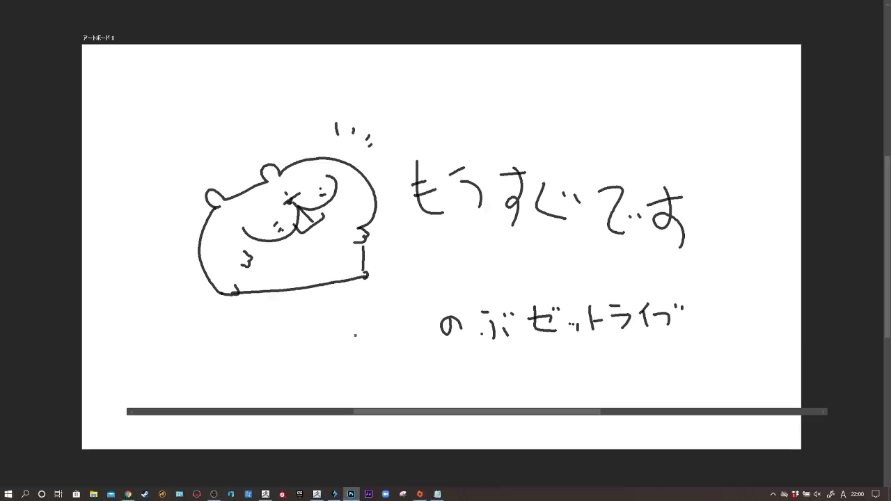
double_click(705, 8)
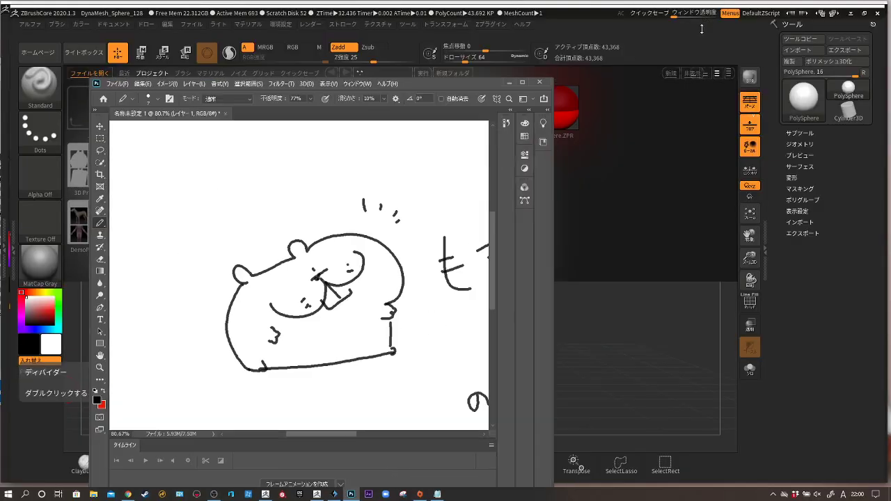
click(542, 84)
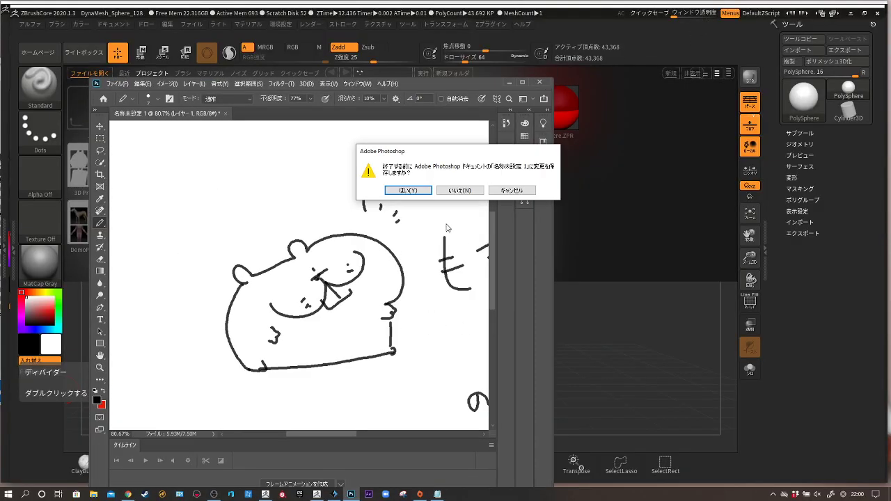
click(459, 190)
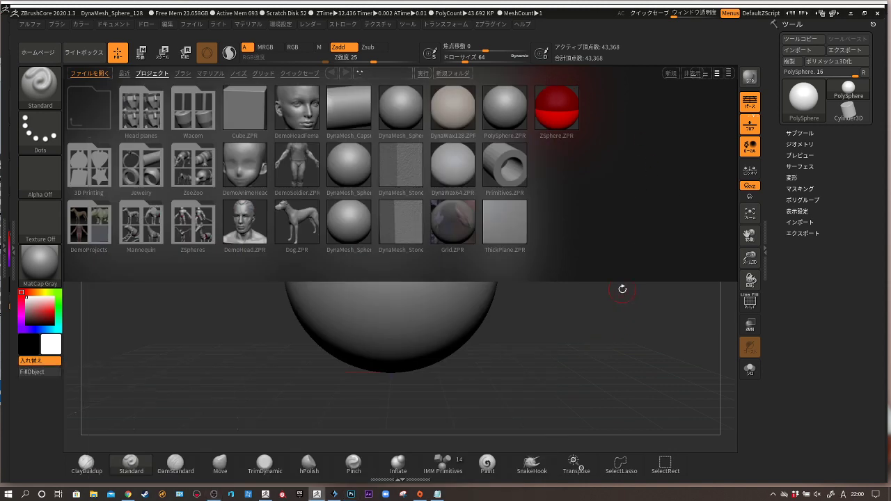
click(867, 13)
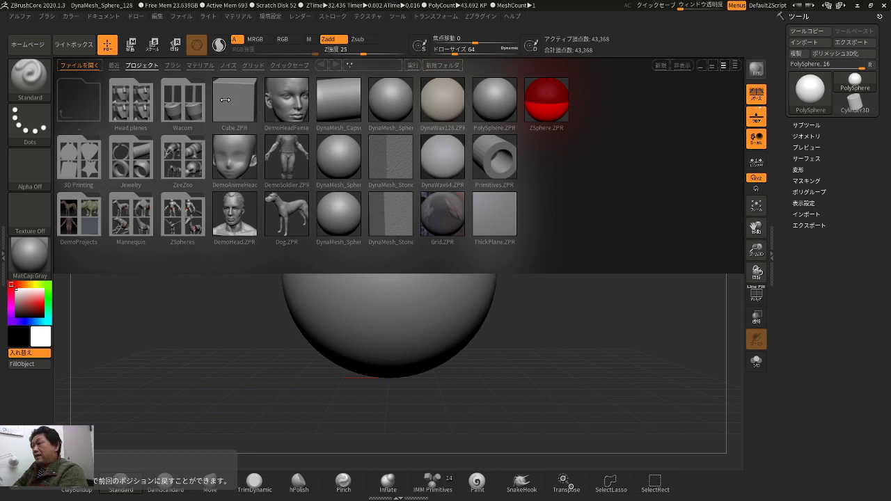
- Open the DynaMesh_Sphere_128 project and turn off the perspective view
double_click(338, 151)
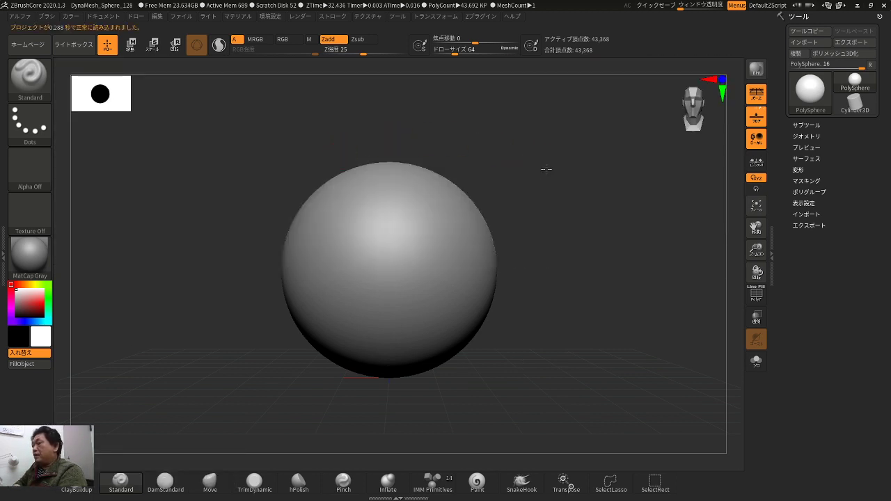
mouse_move(546, 180)
ctrl+right_down()
mouse_move(547, 195)
mouse_move(540, 183)
ctrl+right_up()
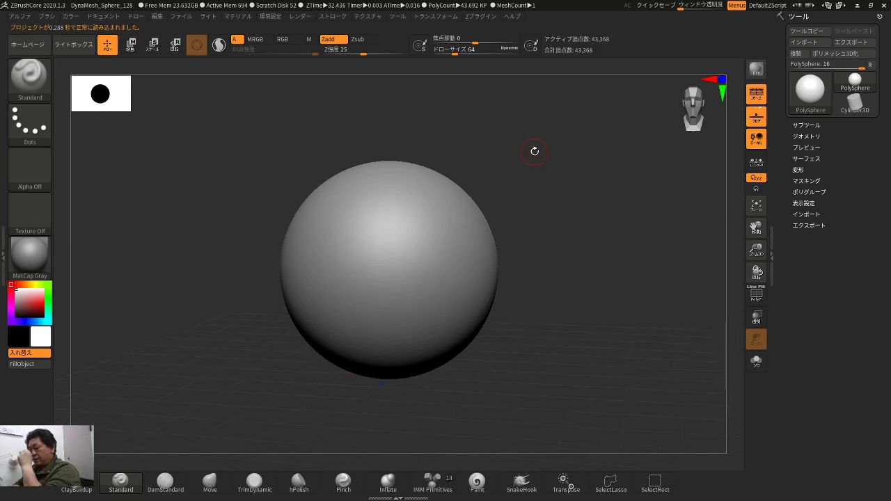
key(p)
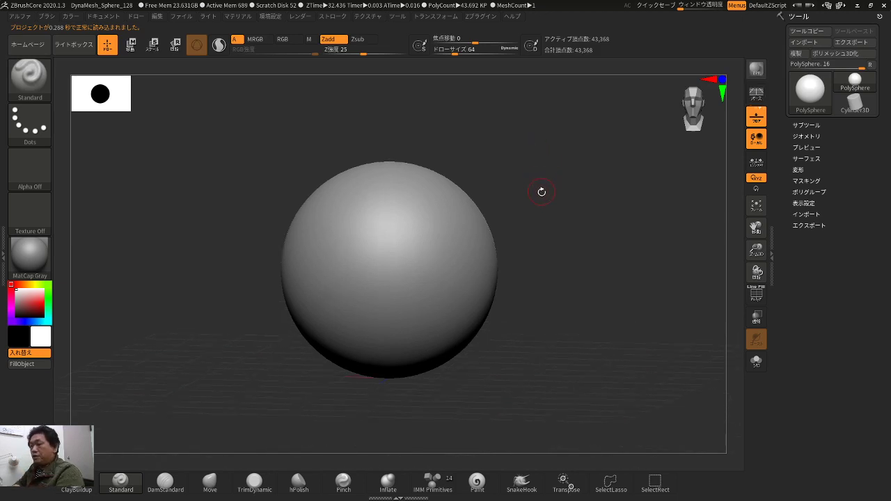
mouse_move(541, 191)
mouse_down()
mouse_move(588, 235)
mouse_move(558, 218)
mouse_up()
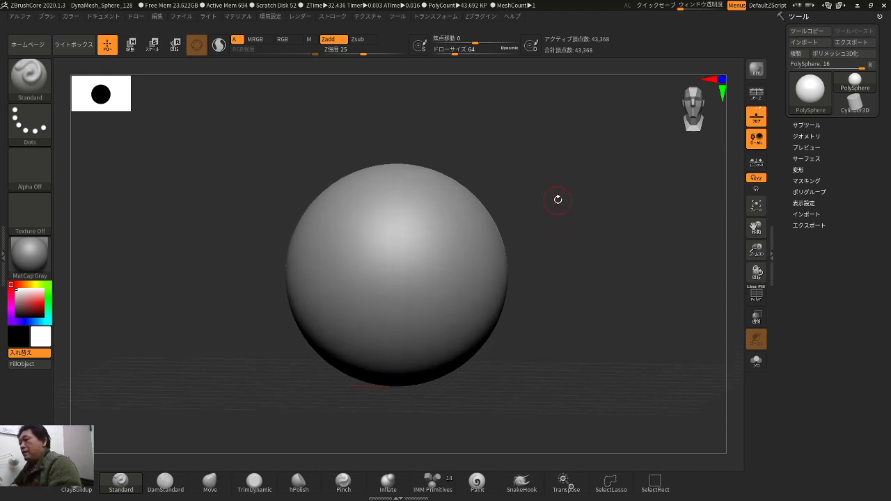
mouse_move(567, 203)
mouse_down()
mouse_move(561, 209)
mouse_move(571, 222)
mouse_move(563, 226)
mouse_move(577, 204)
mouse_move(622, 180)
mouse_up()
- Replace the sphere with a Cylinder 3D primitive through the gizmo's Transform Type options
key(w)
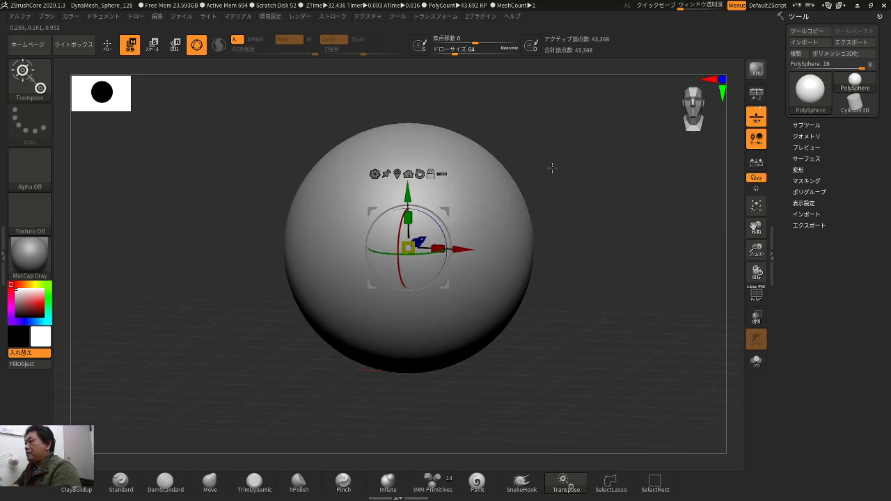
drag(565, 175, 550, 174)
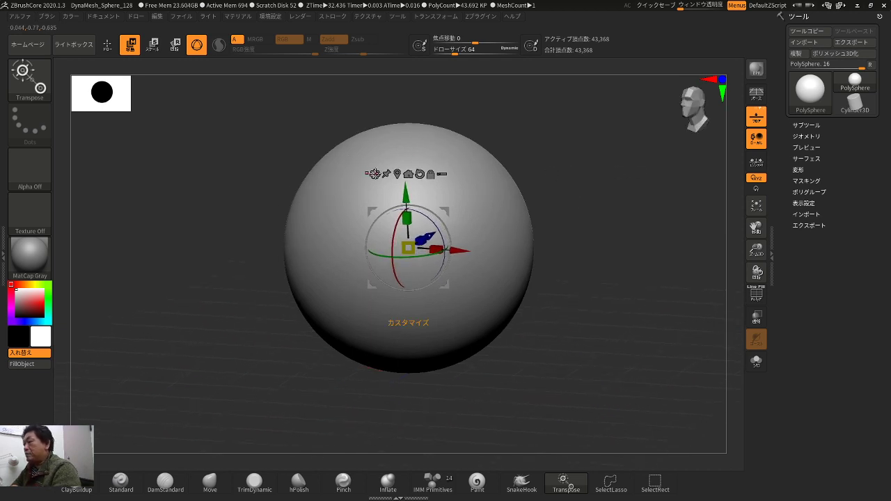
click(374, 173)
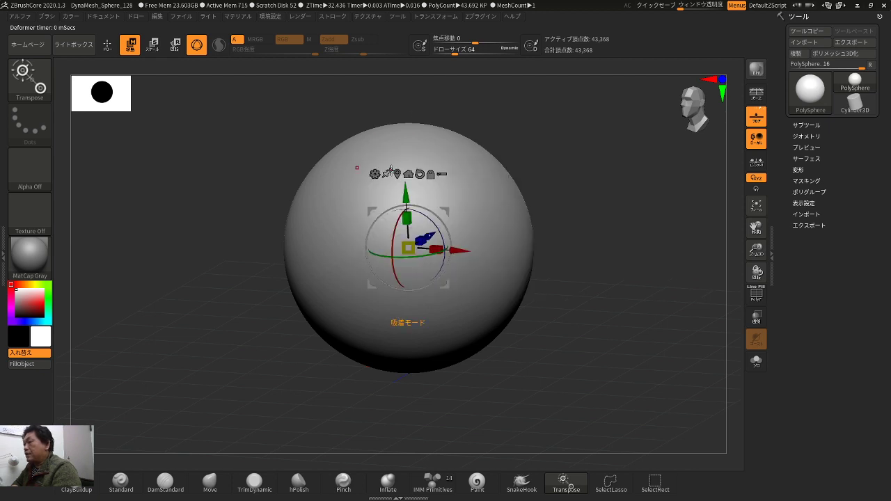
click(374, 173)
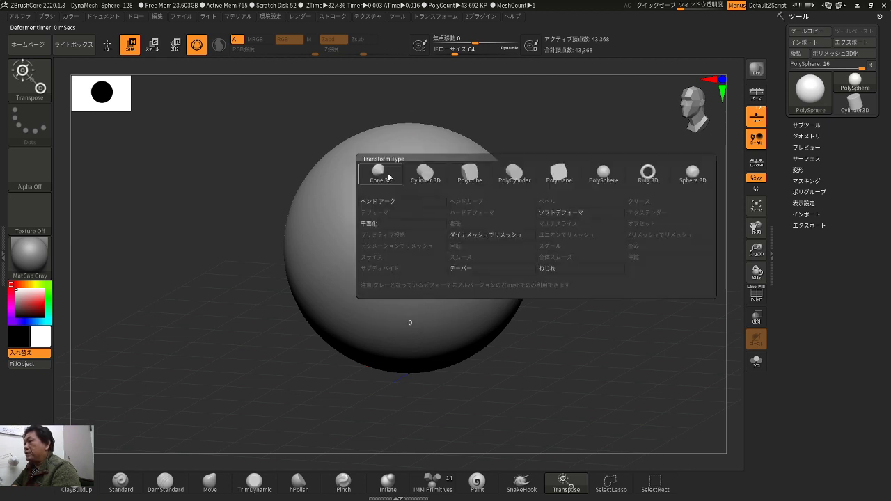
click(427, 174)
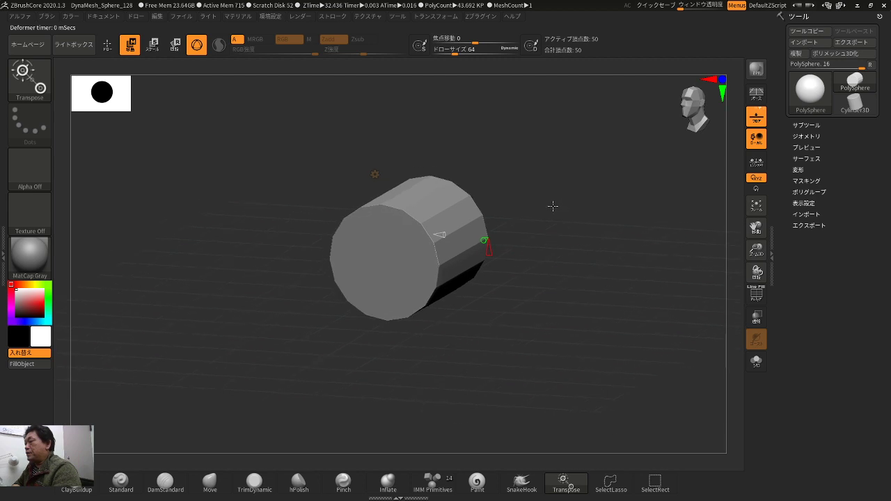
- Raise the cylinder's divisions until its side is smoothly round, and return to Draw mode
drag(522, 213, 526, 223)
drag(503, 256, 508, 314)
drag(493, 238, 465, 254)
key(w)
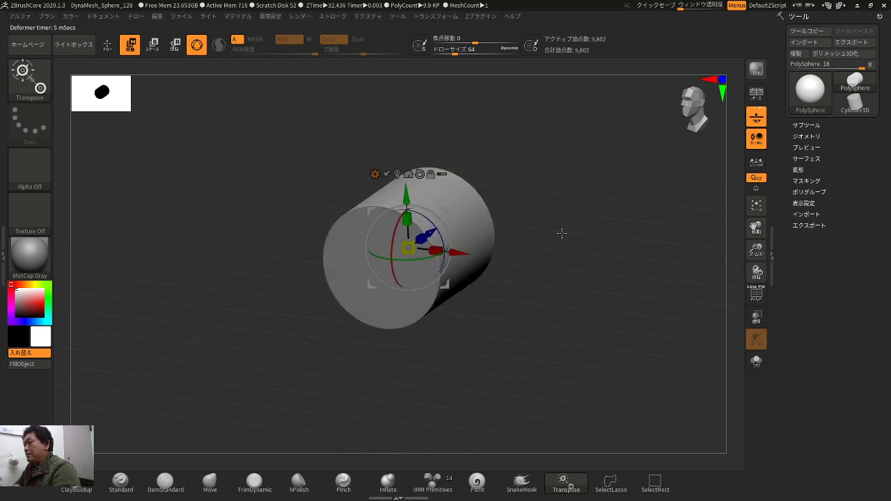
mouse_move(561, 232)
mouse_down()
mouse_move(618, 278)
mouse_move(617, 303)
mouse_move(647, 227)
mouse_move(637, 226)
mouse_up()
key(q)
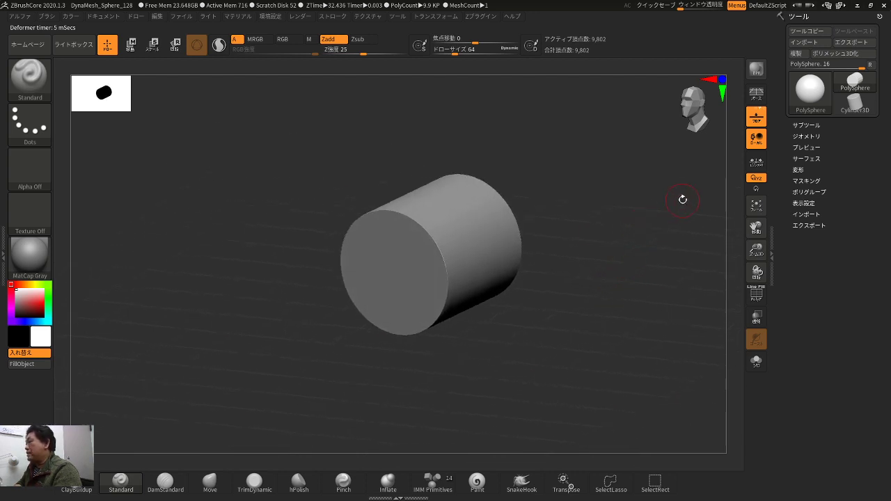
- Show the subtool list and clone the cylinder as a separate tool
click(797, 127)
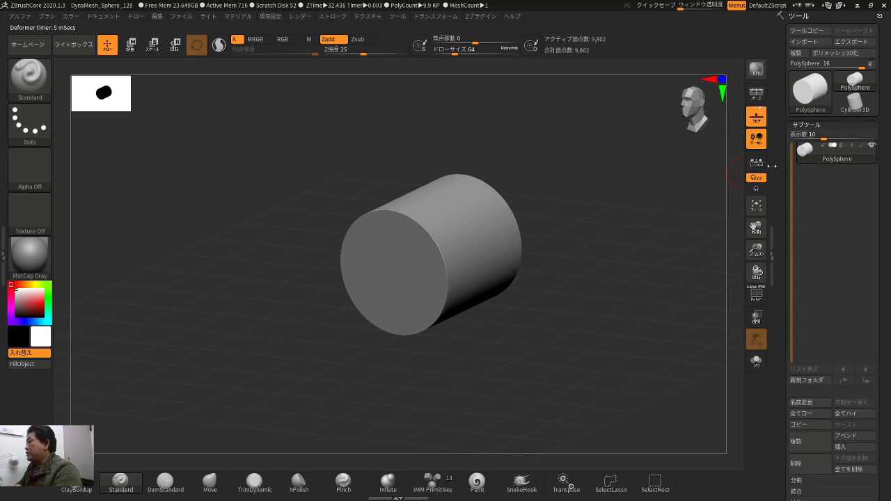
alt+drag(652, 241, 722, 203)
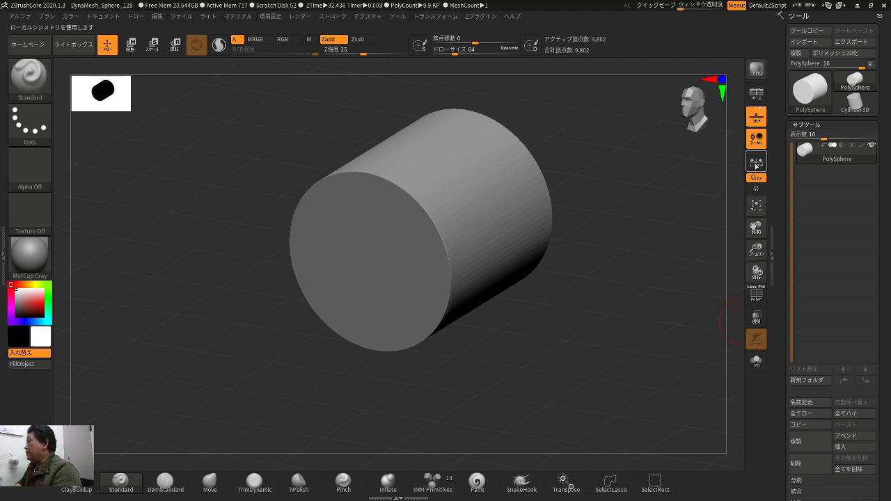
click(794, 54)
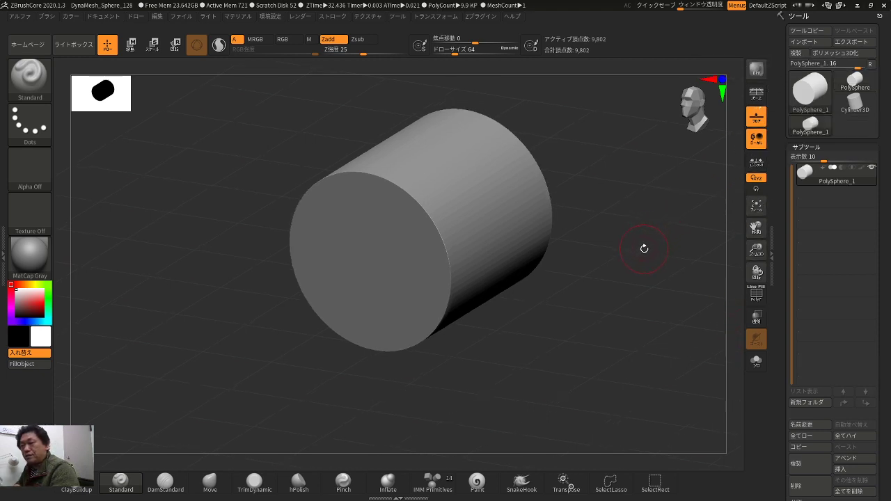
mouse_move(644, 246)
mouse_down()
mouse_move(650, 230)
mouse_move(649, 258)
mouse_up()
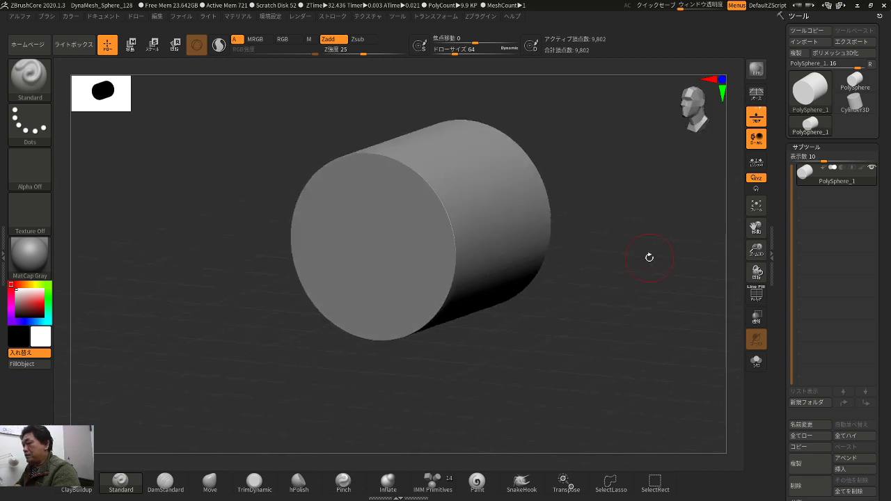
- Duplicate the cylinder straight up along the Y axis by about its radius, within the same subtool
key(w)
drag(626, 285, 502, 233)
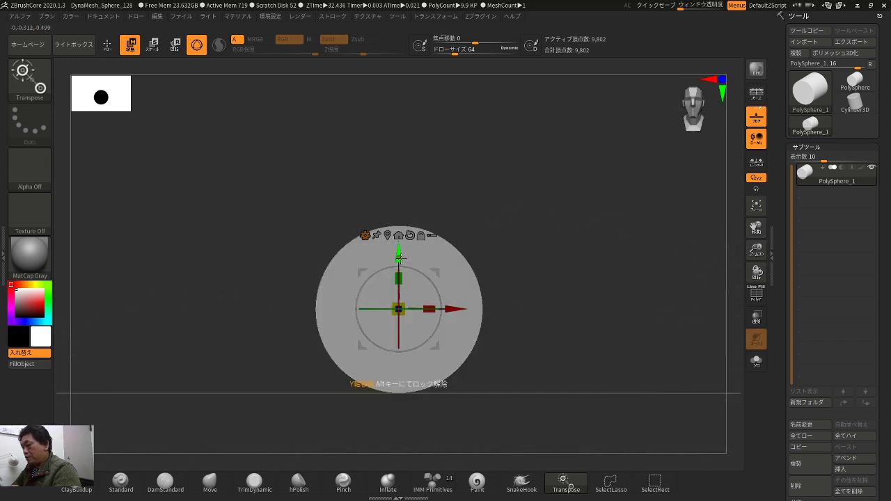
ctrl+drag(402, 258, 409, 172)
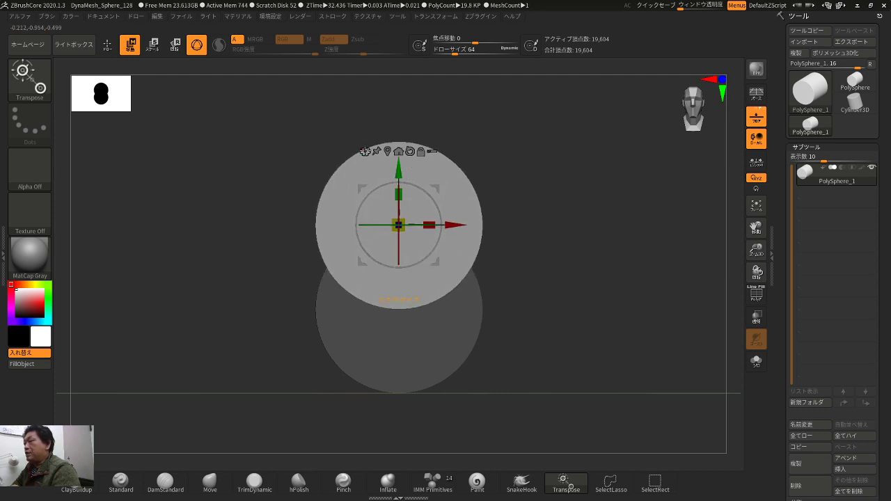
- Replace the upper cylinder copy with a PolyCube primitive
click(364, 151)
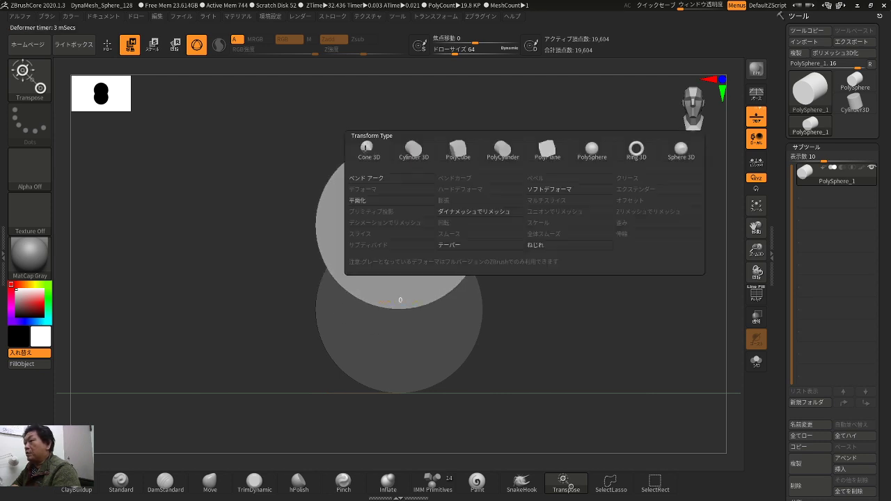
click(458, 149)
mouse_move(572, 159)
mouse_down()
mouse_move(556, 177)
mouse_move(536, 174)
mouse_move(566, 171)
mouse_up()
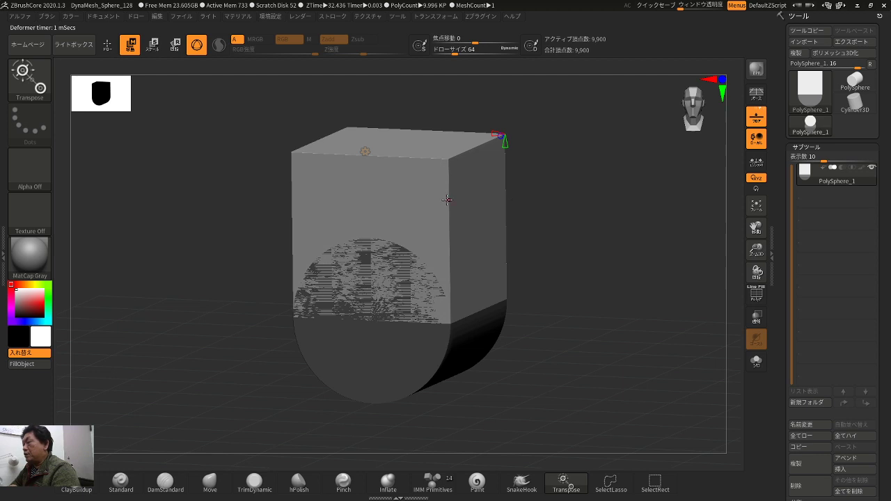
mouse_move(530, 311)
mouse_down()
mouse_move(567, 270)
mouse_move(568, 226)
mouse_move(554, 181)
mouse_move(541, 237)
mouse_move(527, 191)
mouse_up()
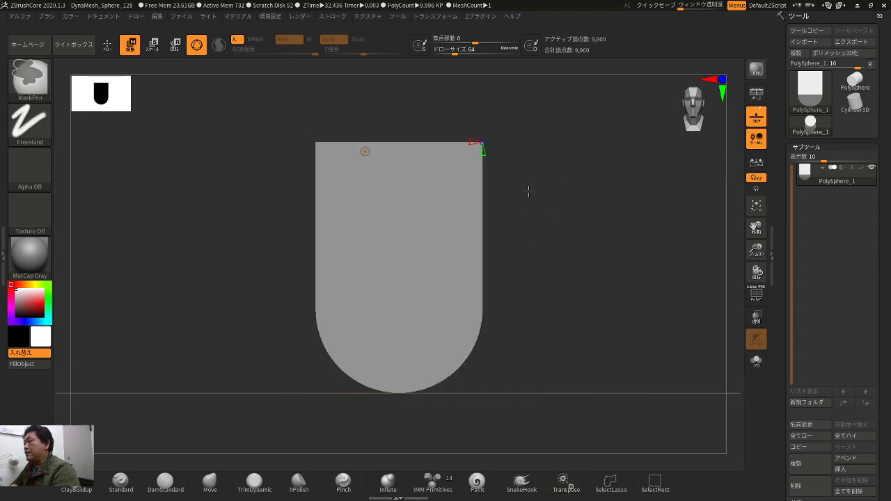
key(ctrl+z)
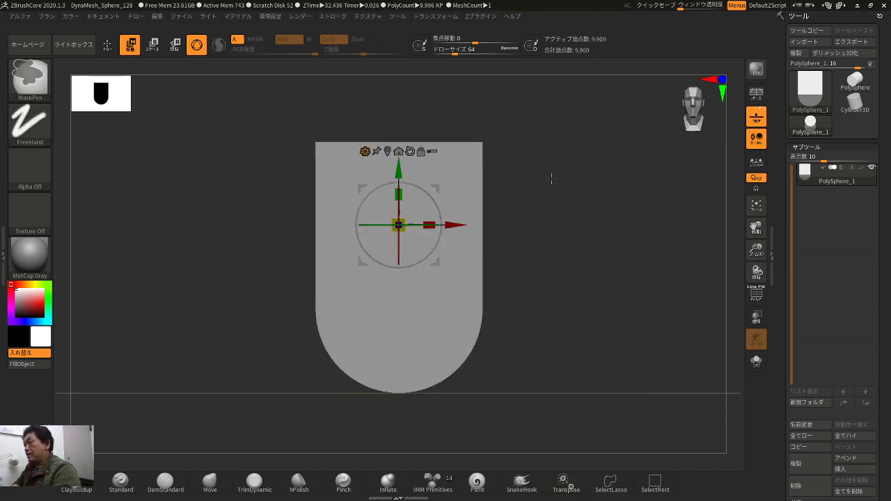
key(ctrl+z)
- Reduce the upper box's divisions to the minimum, checking its wireframe with the polyframe display
drag(560, 168, 547, 189)
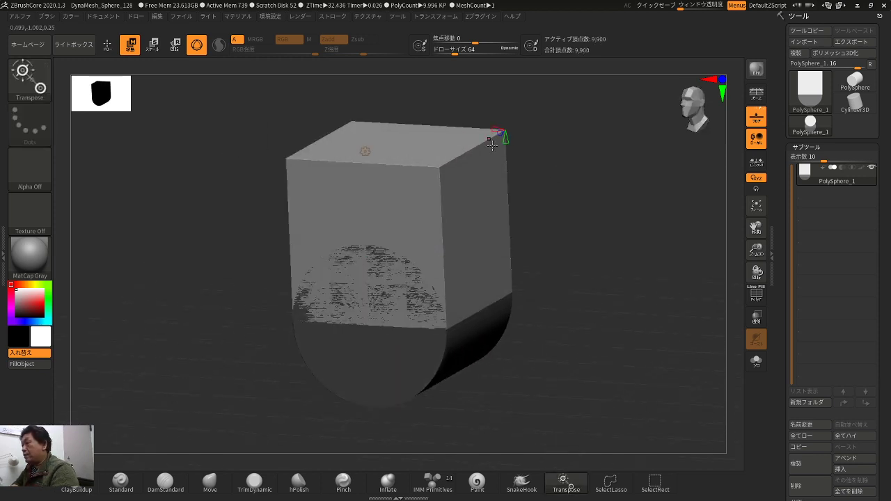
key(shift+f)
alt+drag(541, 155, 510, 133)
mouse_move(563, 185)
mouse_down()
mouse_move(573, 169)
mouse_move(569, 178)
mouse_up()
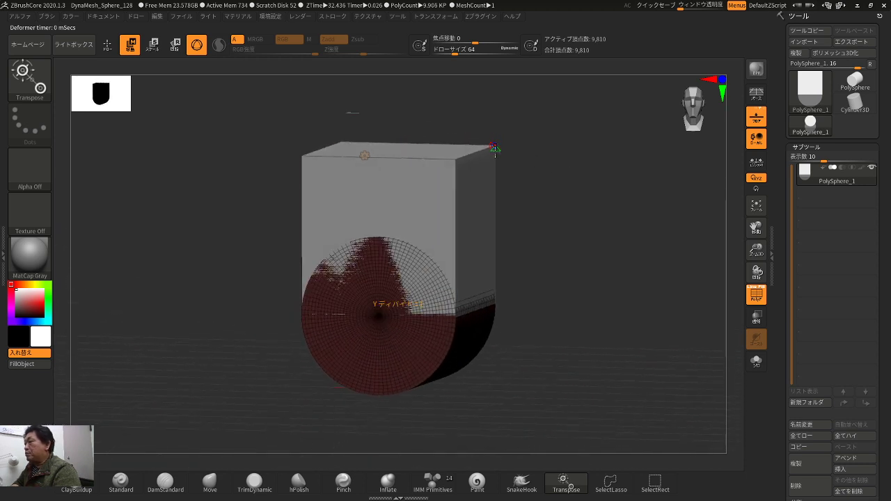
click(495, 150)
drag(547, 145, 558, 180)
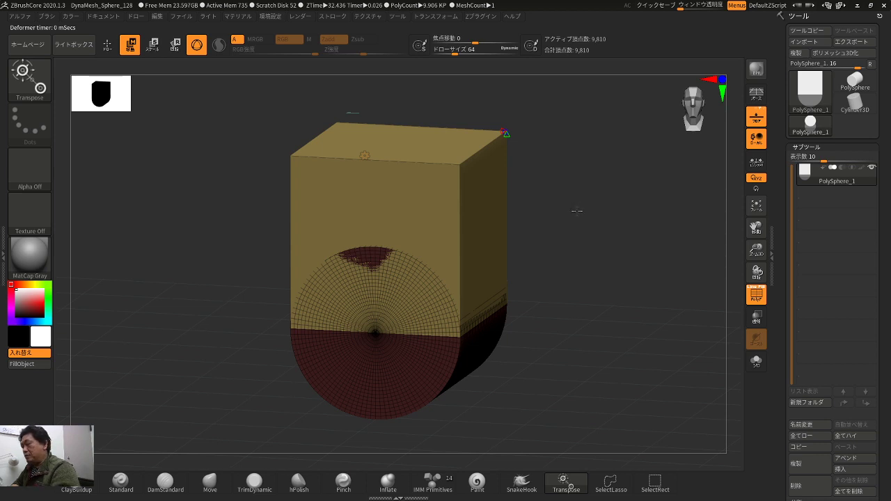
key(shift+f)
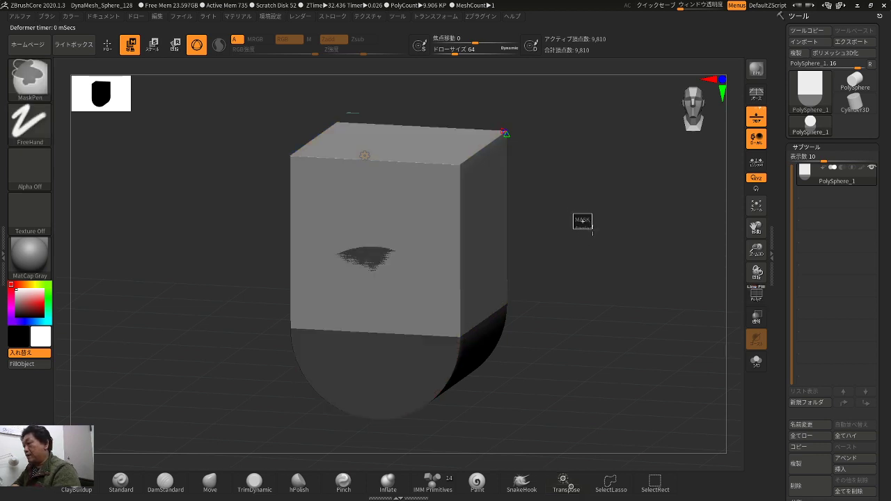
- Clear the mask from the lower cylinder in the combined box-and-cylinder shape
ctrl+drag(583, 221, 591, 229)
shift+drag(590, 230, 586, 229)
key(w)
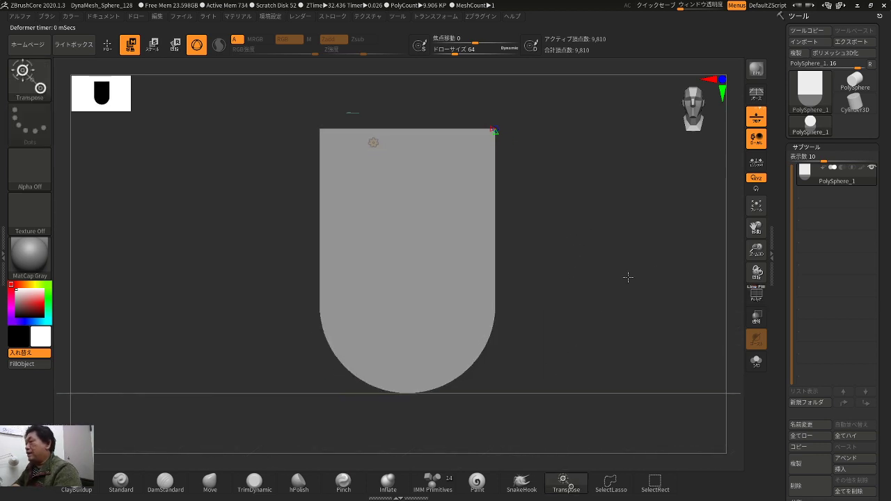
drag(629, 274, 640, 298)
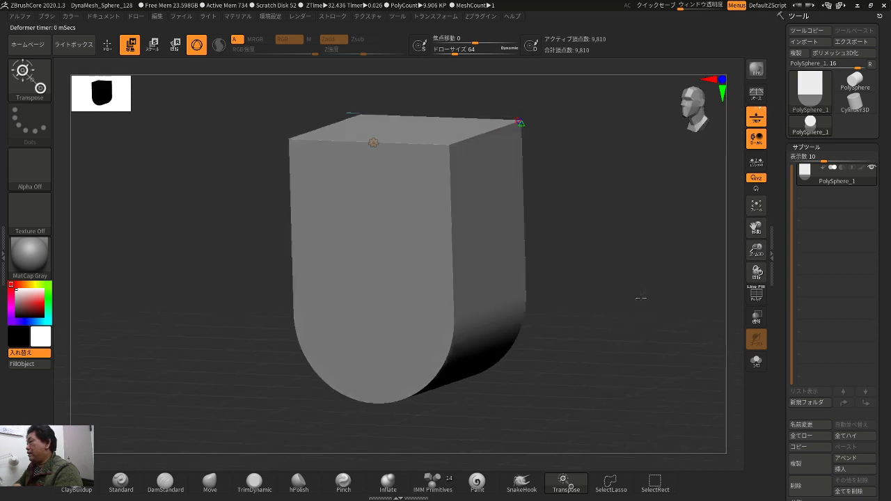
- Insert the plain cylinder as a second subtool, scale it down slightly and lengthen it along Z to protrude from both flat faces
click(840, 470)
click(800, 452)
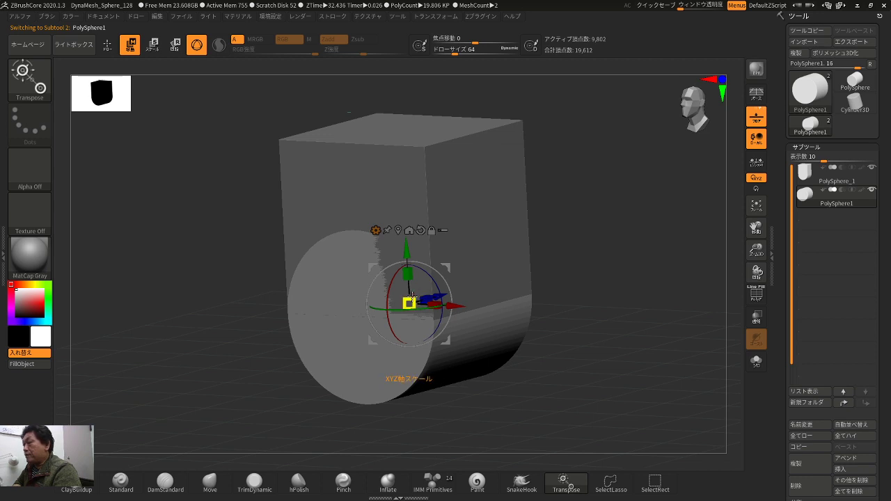
drag(431, 296, 401, 302)
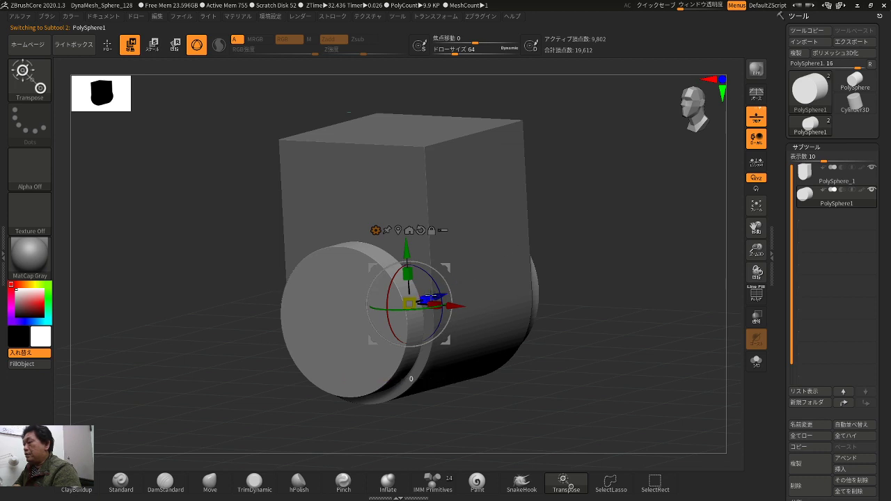
mouse_move(530, 245)
mouse_down()
mouse_move(578, 233)
mouse_move(559, 233)
mouse_move(569, 247)
mouse_move(553, 248)
mouse_move(592, 239)
mouse_move(626, 258)
mouse_move(612, 276)
mouse_move(619, 269)
mouse_up()
key(q)
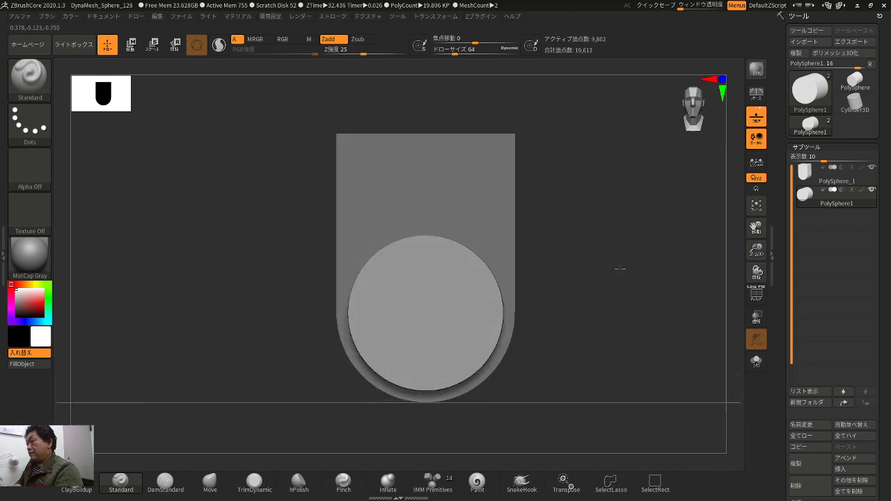
- Select the box-and-cylinder subtool and lower the top of its box part to shorten the body
ctrl+drag(568, 103, 288, 162)
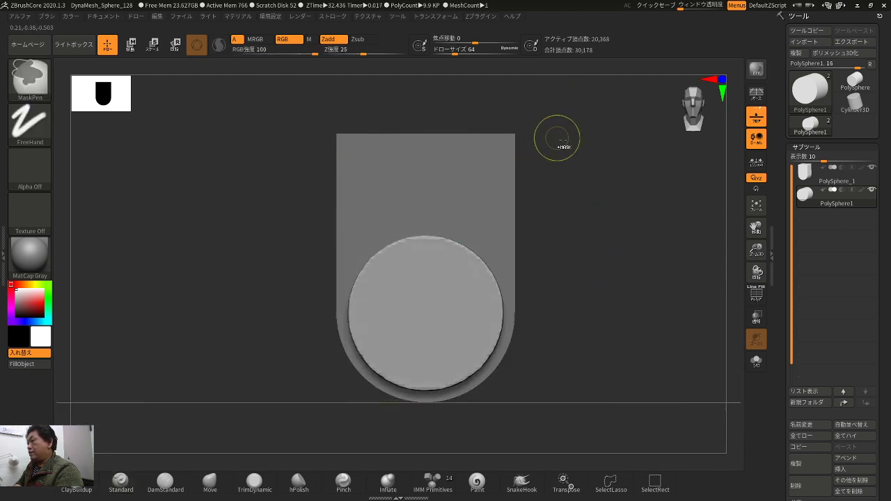
alt+click(501, 169)
mouse_move(568, 83)
ctrl+mouse_down()
mouse_move(348, 147)
mouse_move(301, 148)
ctrl+mouse_up()
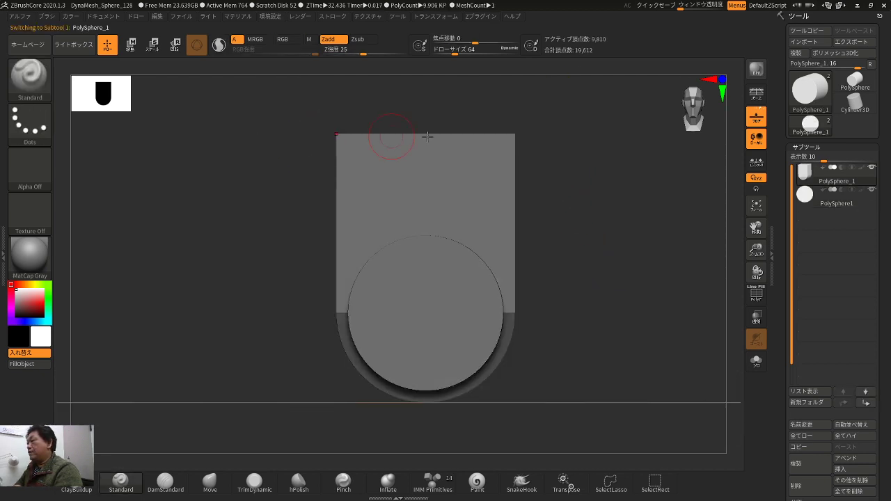
key(w)
drag(606, 153, 582, 174)
drag(426, 163, 425, 226)
drag(630, 216, 589, 219)
key(q)
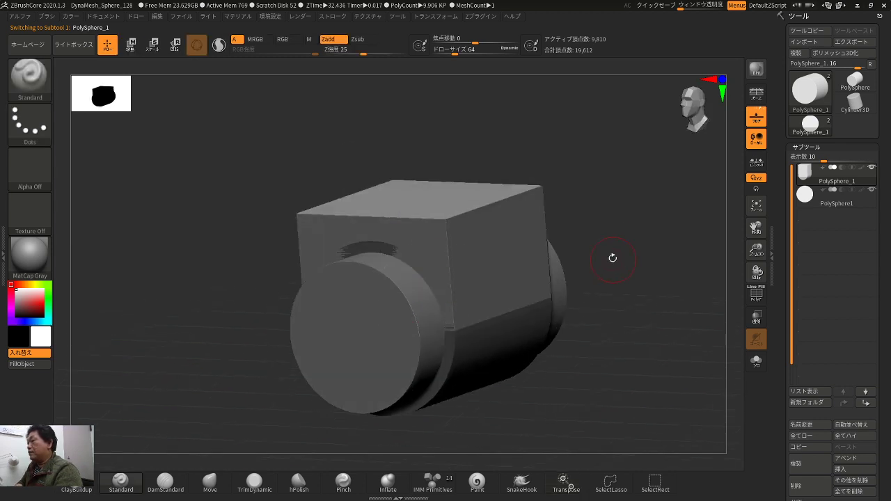
- Hide the protruding cylinder subtool and open the DynaMesh settings in the geometry options for the body
drag(612, 257, 683, 287)
click(866, 192)
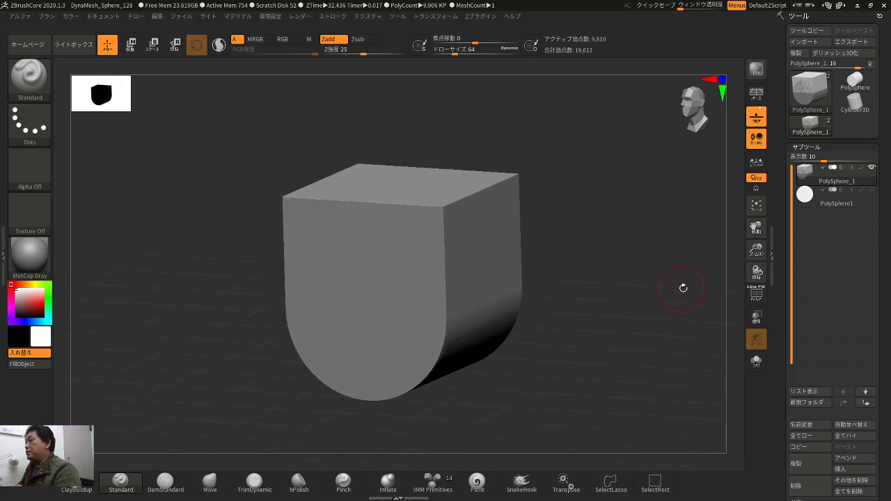
drag(780, 316, 783, 232)
click(801, 299)
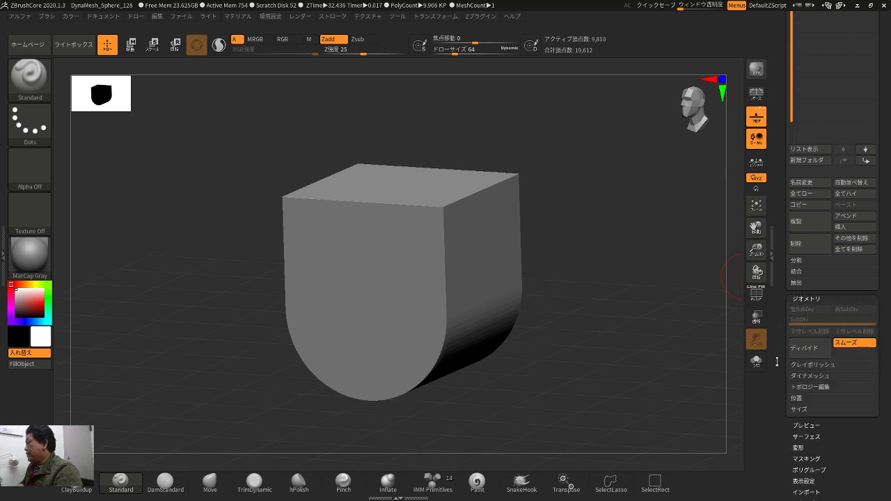
drag(776, 361, 776, 302)
click(807, 315)
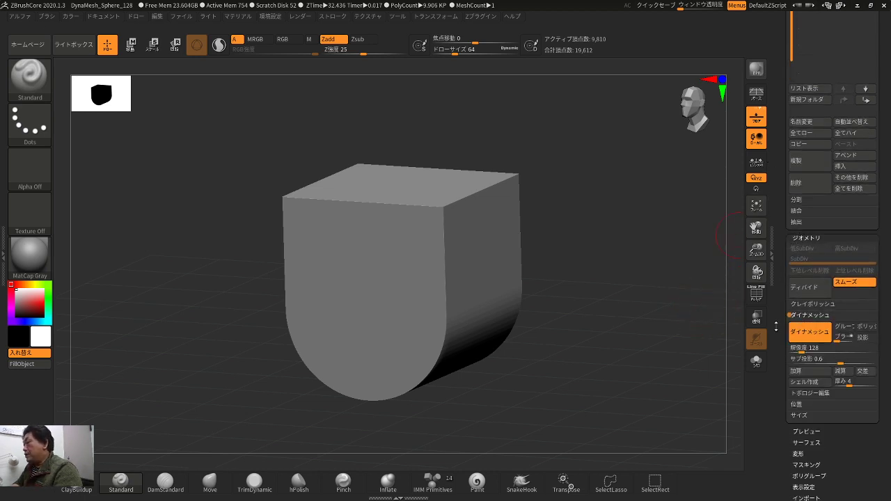
drag(619, 236, 650, 253)
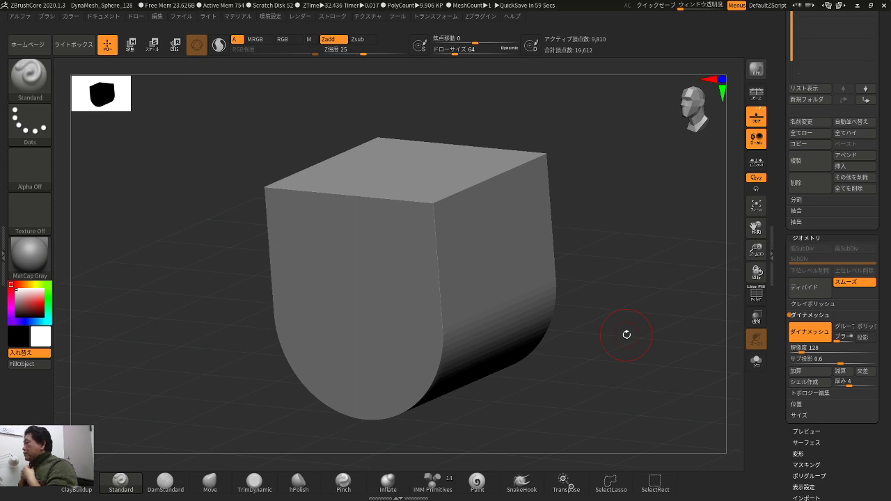
- Set the DynaMesh resolution to 256 and remesh the body, checking its density with the polyframe display
click(812, 350)
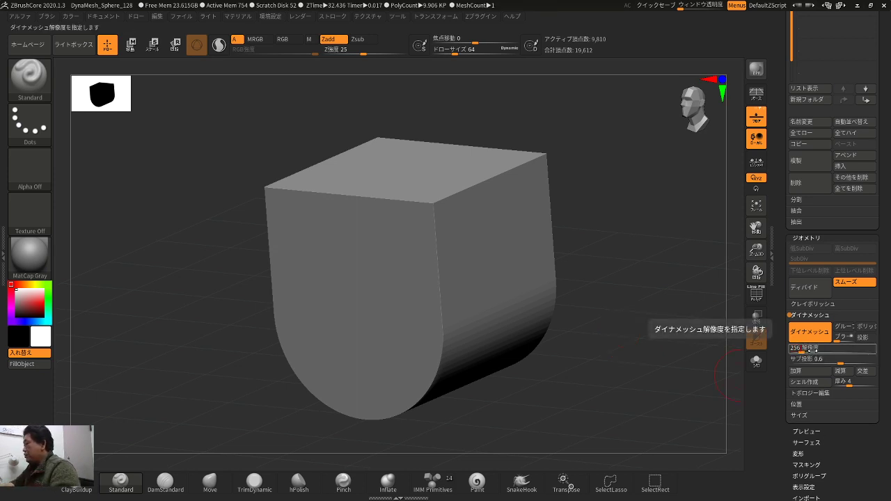
text(256)
key(Return)
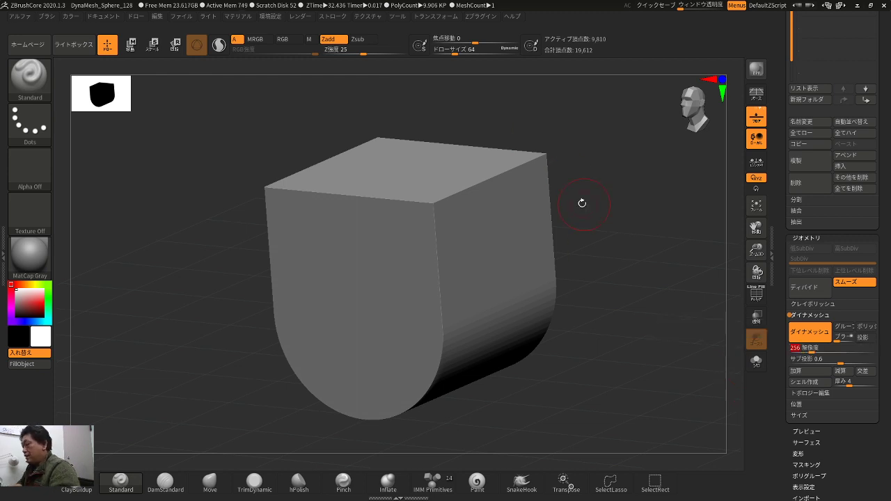
key(shift+f)
ctrl+drag(619, 226, 634, 262)
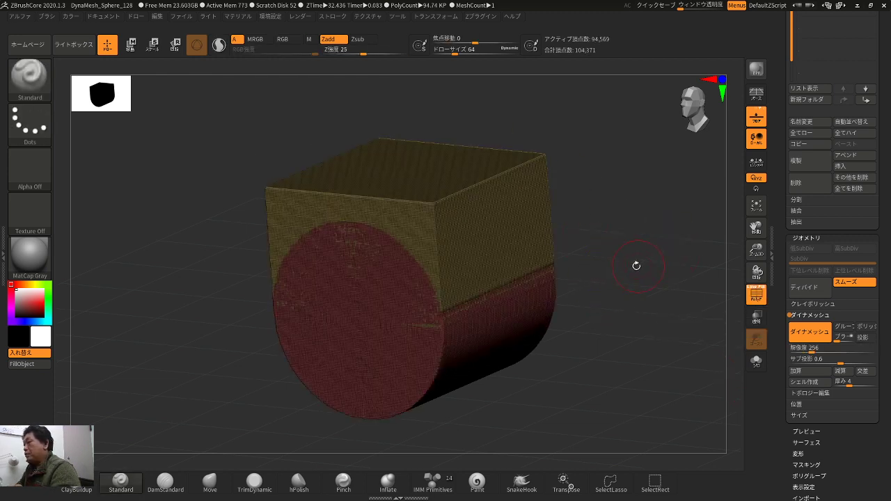
key(shift+f)
- Set the draw size to 192 and smooth the seams between the box and cylinder parts around the body
mouse_move(641, 242)
mouse_down()
mouse_move(648, 253)
mouse_move(638, 236)
mouse_move(626, 258)
mouse_move(656, 259)
mouse_move(624, 232)
mouse_move(603, 232)
mouse_move(600, 250)
mouse_move(653, 252)
mouse_move(612, 250)
mouse_move(487, 282)
mouse_up()
key(space)
drag(549, 264, 602, 267)
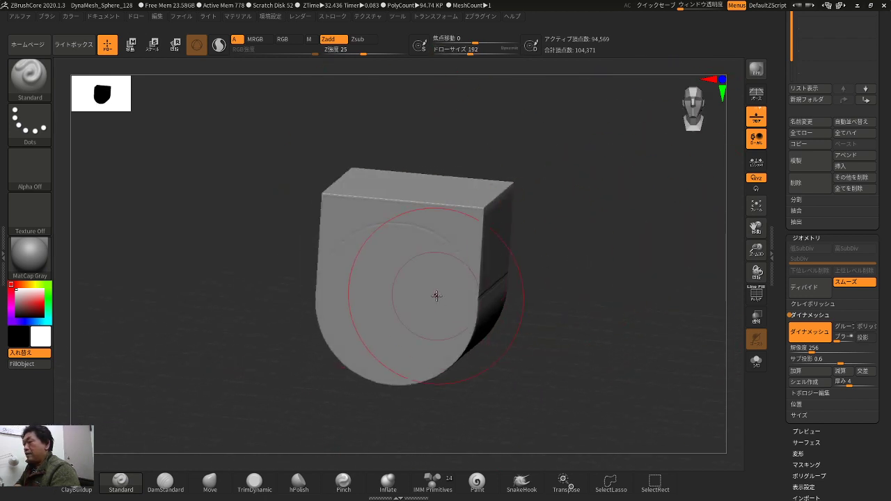
mouse_move(531, 279)
mouse_down()
mouse_move(548, 283)
mouse_move(459, 298)
mouse_up()
key(shift)
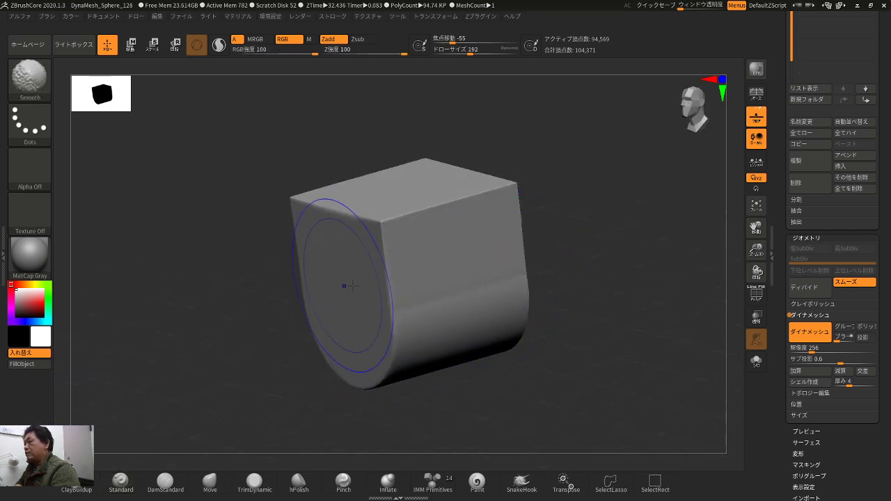
drag(568, 250, 415, 302)
drag(595, 267, 570, 286)
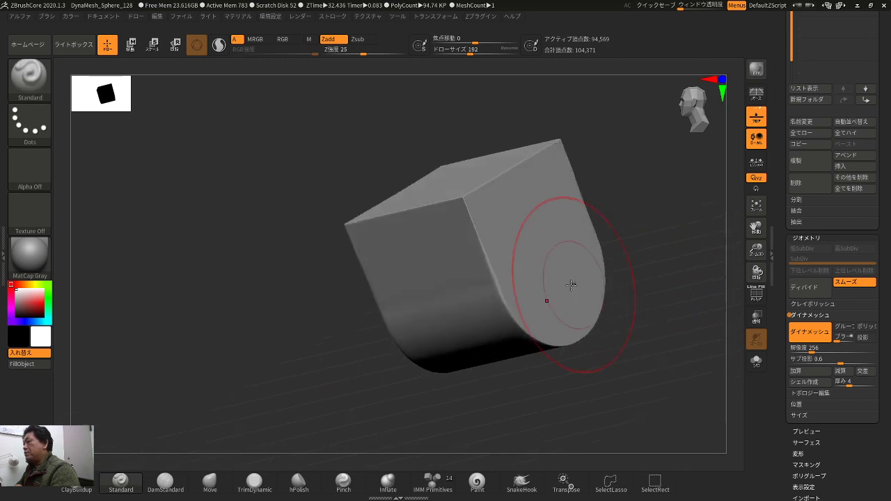
drag(516, 402, 588, 373)
mouse_move(464, 335)
mouse_down()
mouse_move(551, 316)
mouse_move(569, 302)
mouse_up()
- From a straight side view, mask the whole body except for a strip along its top
mouse_move(510, 304)
shift+mouse_down()
mouse_move(622, 272)
mouse_move(575, 294)
mouse_move(599, 254)
mouse_move(593, 239)
mouse_move(611, 234)
mouse_move(592, 222)
mouse_move(615, 232)
mouse_move(567, 226)
mouse_move(598, 241)
shift+mouse_up()
mouse_move(582, 382)
ctrl+mouse_down()
mouse_move(371, 266)
mouse_move(313, 207)
ctrl+mouse_up()
key(ctrl+z)
drag(600, 206, 596, 260)
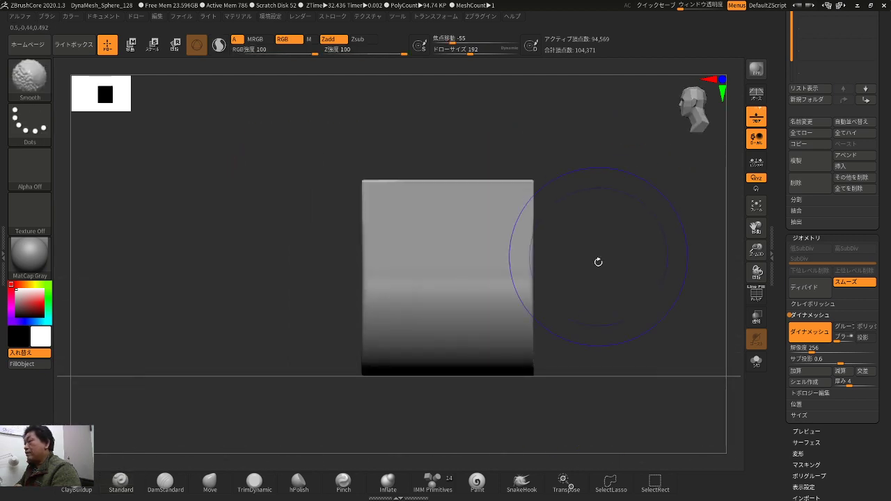
ctrl+drag(579, 378, 299, 209)
drag(561, 209, 621, 243)
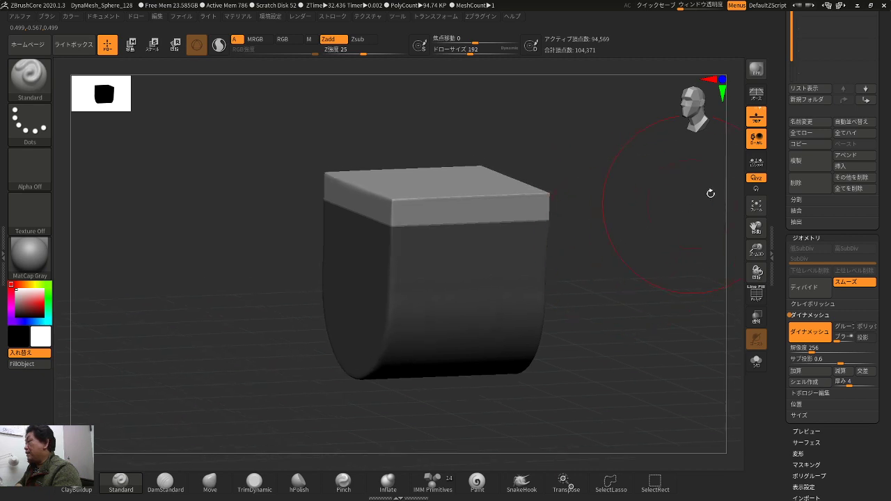
- Show the protruding cylinder subtool again and move the body's unmasked top down slightly along Y
drag(782, 163, 779, 231)
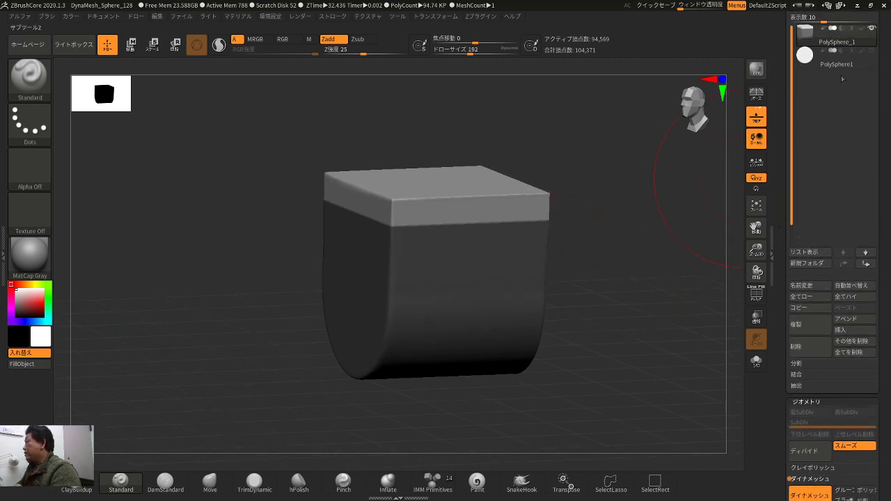
click(870, 52)
mouse_move(693, 169)
mouse_down()
mouse_move(673, 192)
mouse_move(638, 205)
mouse_move(622, 177)
mouse_up()
key(w)
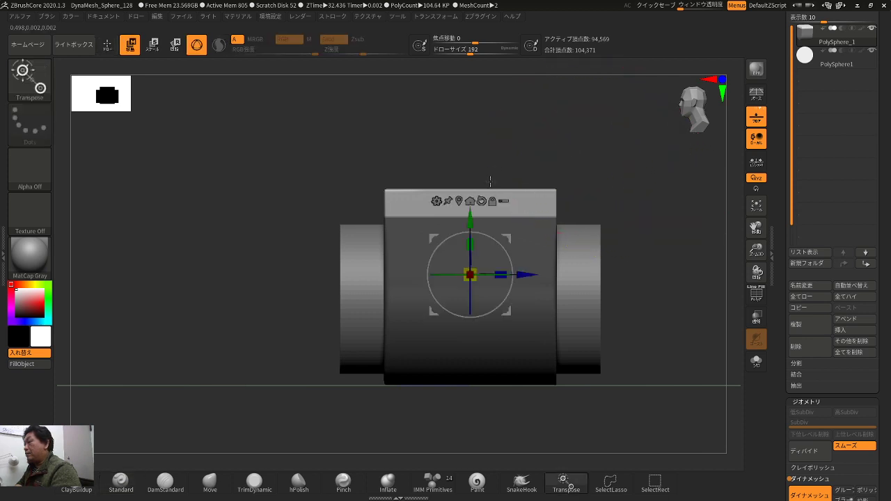
drag(565, 150, 573, 157)
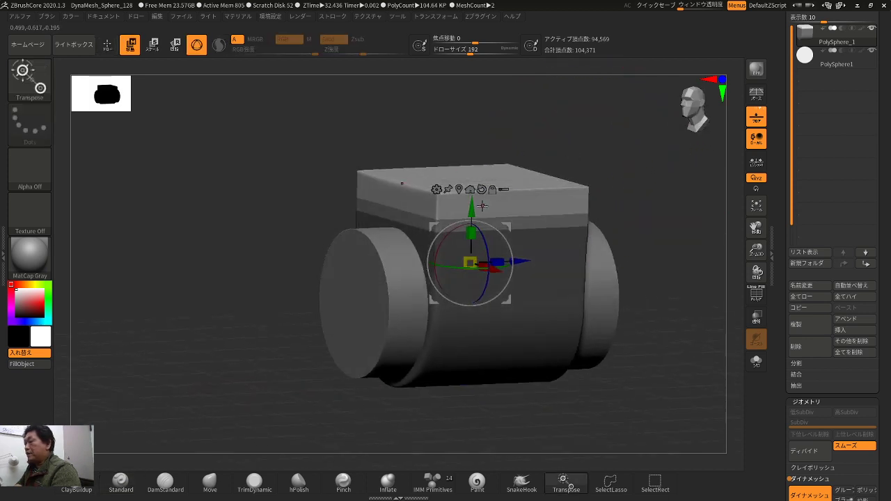
drag(471, 203, 471, 211)
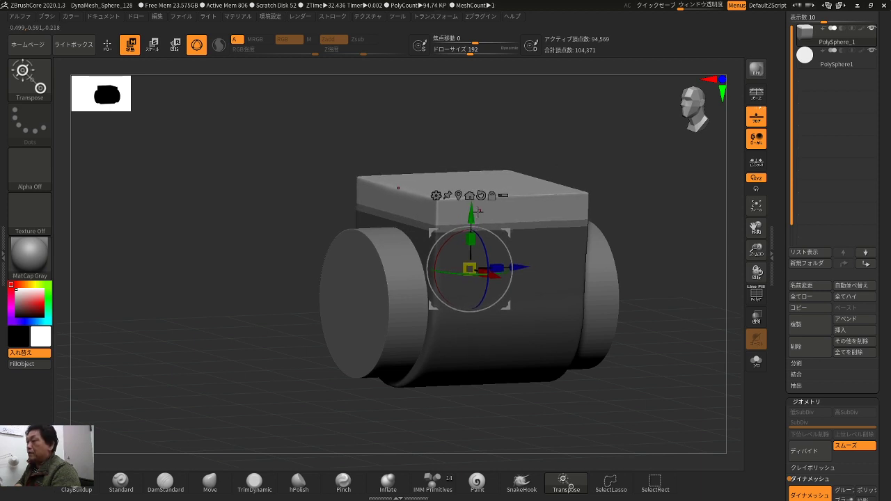
- Clear the mask from the body and rerun DynaMesh to even out its mesh
mouse_move(556, 157)
mouse_down()
mouse_move(617, 167)
mouse_move(612, 153)
mouse_move(646, 204)
mouse_move(636, 173)
mouse_up()
ctrl+drag(637, 173, 657, 193)
drag(612, 188, 647, 213)
key(q)
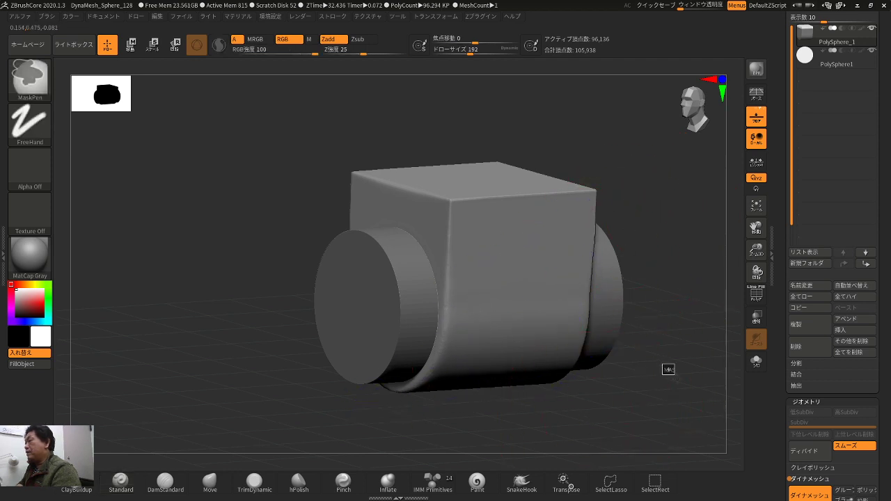
shift+drag(666, 368, 618, 354)
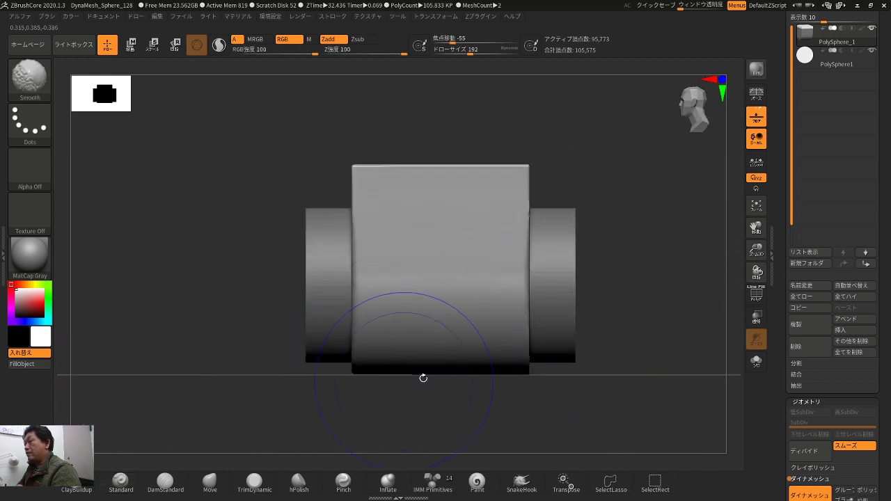
- Align the view to the body's side and start the gizmo's Flatten (平面化) deformer on it
mouse_move(596, 132)
mouse_down()
mouse_move(620, 197)
mouse_move(605, 180)
mouse_up()
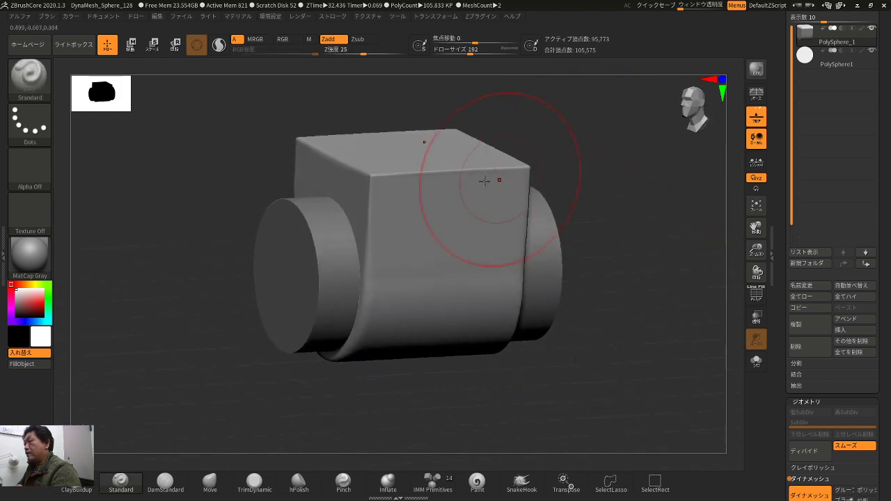
mouse_move(606, 263)
mouse_down()
mouse_move(593, 239)
mouse_move(622, 235)
mouse_up()
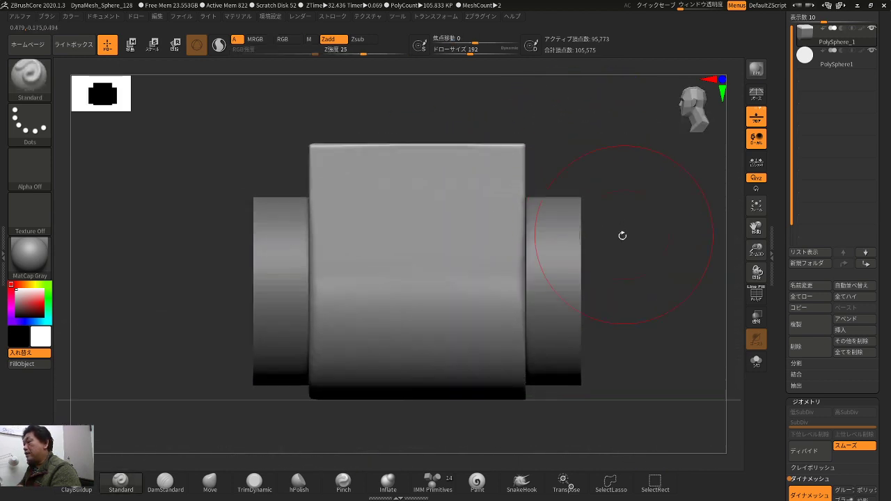
mouse_move(630, 282)
mouse_down()
mouse_move(575, 280)
mouse_move(624, 271)
mouse_move(604, 246)
mouse_up()
key(w)
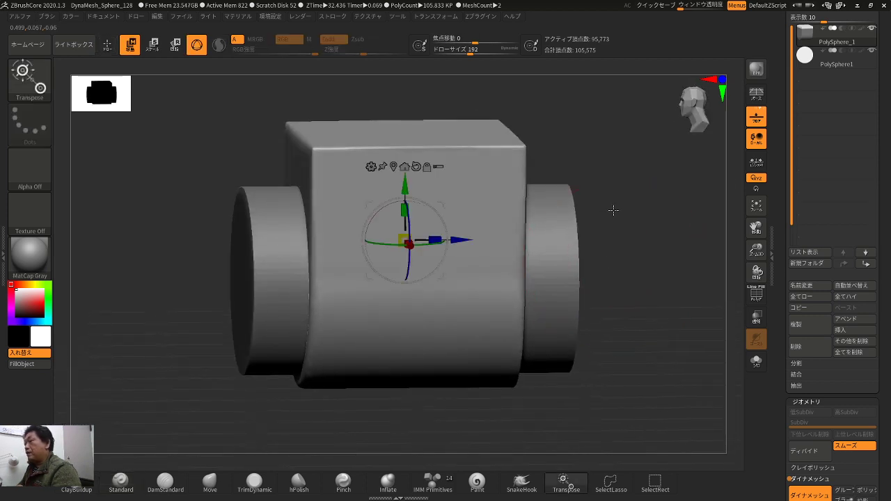
shift+drag(613, 210, 636, 190)
drag(424, 142, 405, 105)
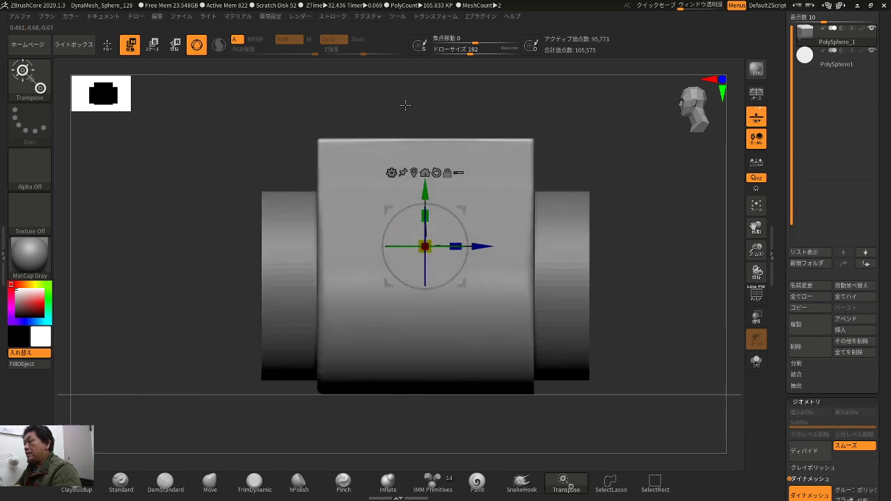
click(391, 173)
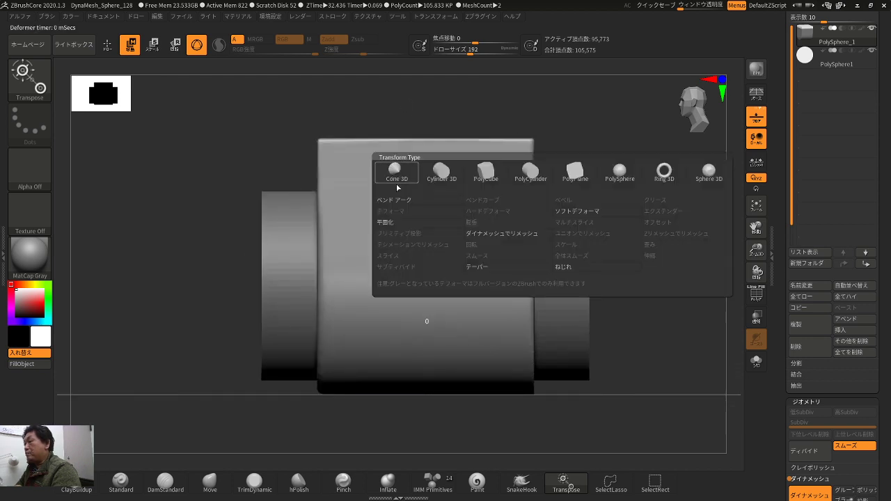
click(419, 224)
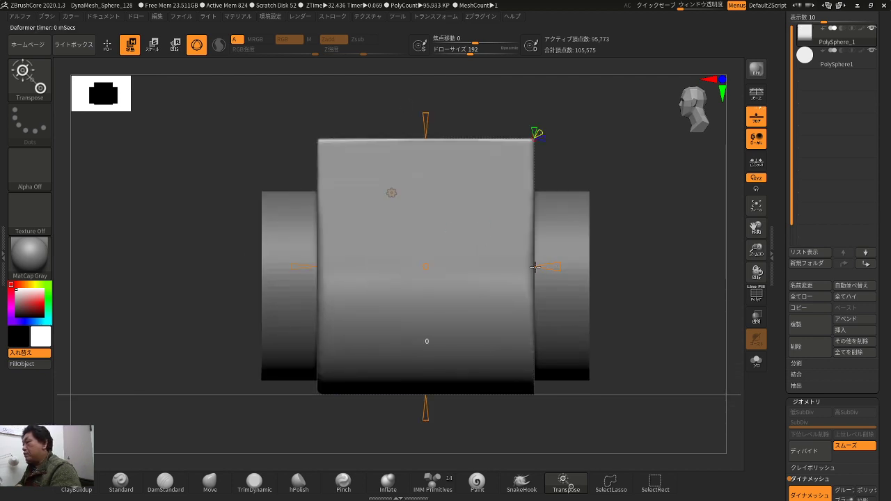
- Flatten the body's face on the negative Z side with the deformer, to about -0.066
drag(506, 264, 497, 265)
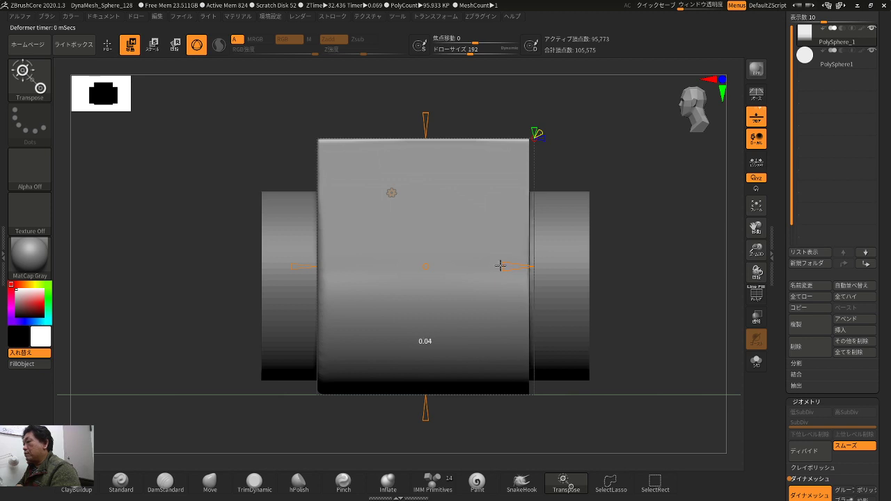
drag(603, 192, 577, 188)
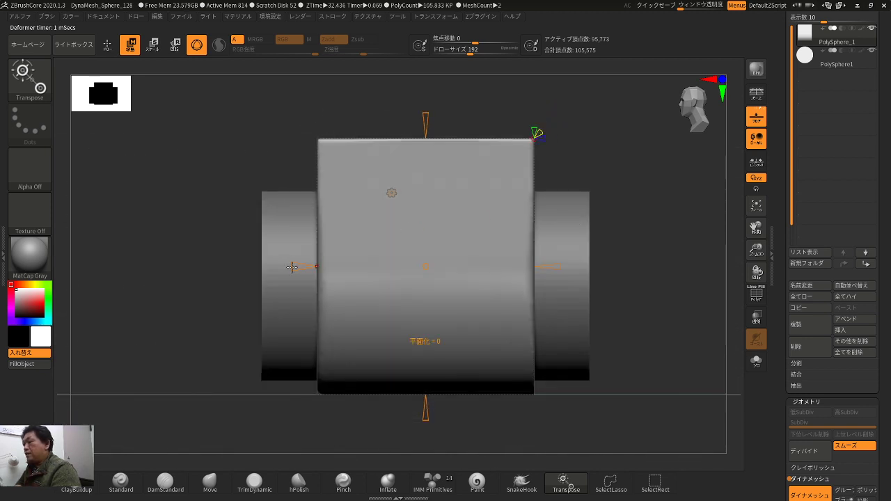
drag(323, 265, 352, 270)
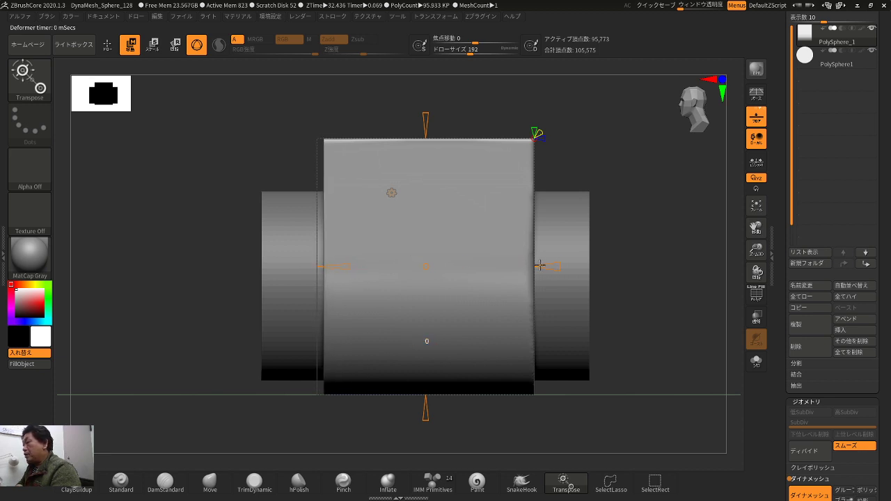
drag(507, 261, 498, 262)
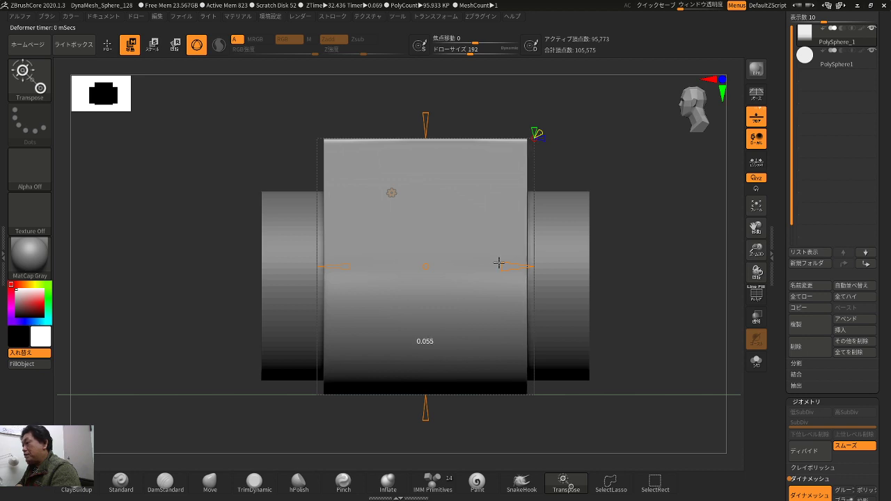
key(ctrl+z)
drag(348, 266, 351, 267)
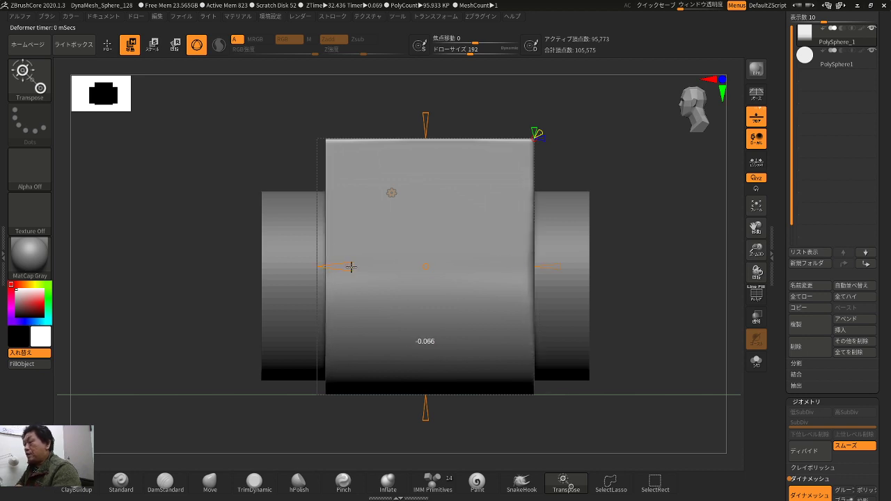
- Mirror and weld the body across the Z axis only, so its flattened face is repeated on the opposite side
mouse_move(575, 193)
mouse_down()
mouse_move(633, 215)
mouse_move(632, 205)
mouse_up()
key(q)
key(w)
right_drag(632, 205, 649, 219)
drag(649, 219, 679, 287)
shift+drag(724, 362, 689, 345)
drag(779, 366, 787, 281)
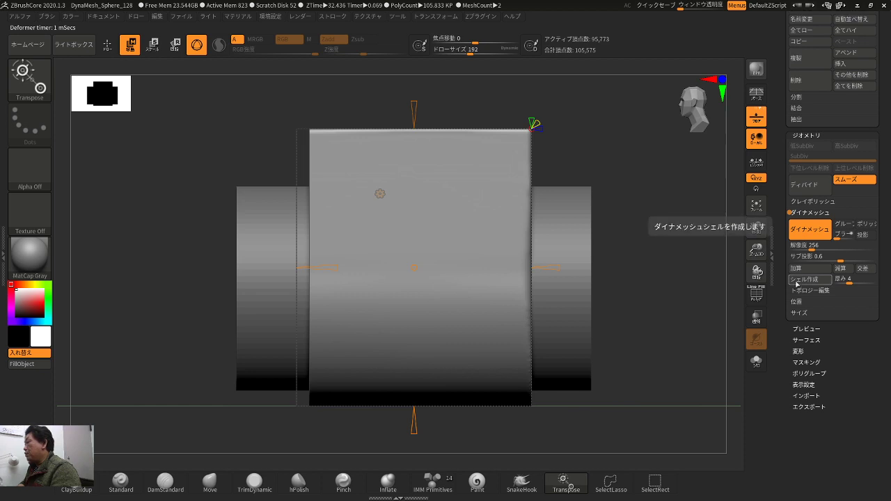
click(788, 281)
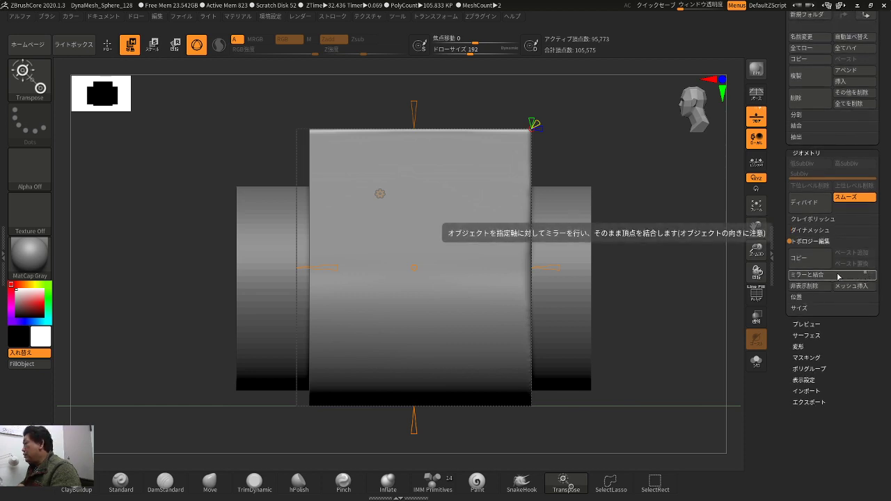
click(857, 278)
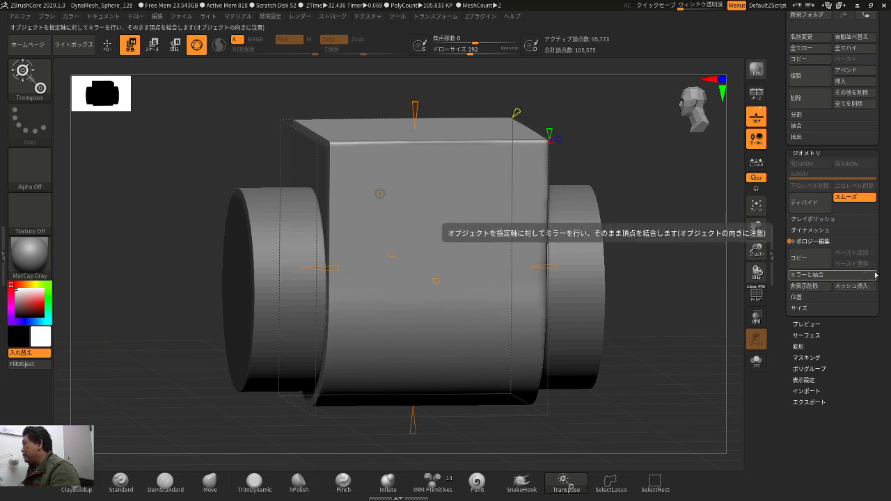
drag(686, 324, 693, 321)
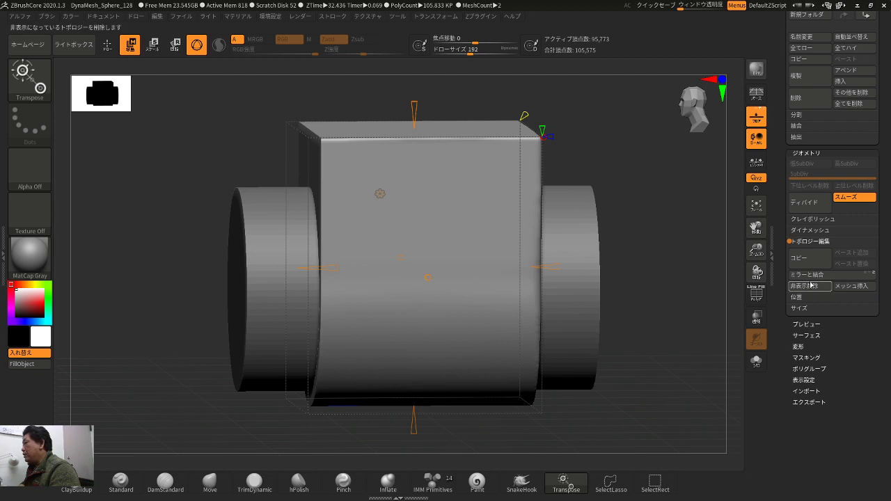
shift+drag(664, 290, 718, 291)
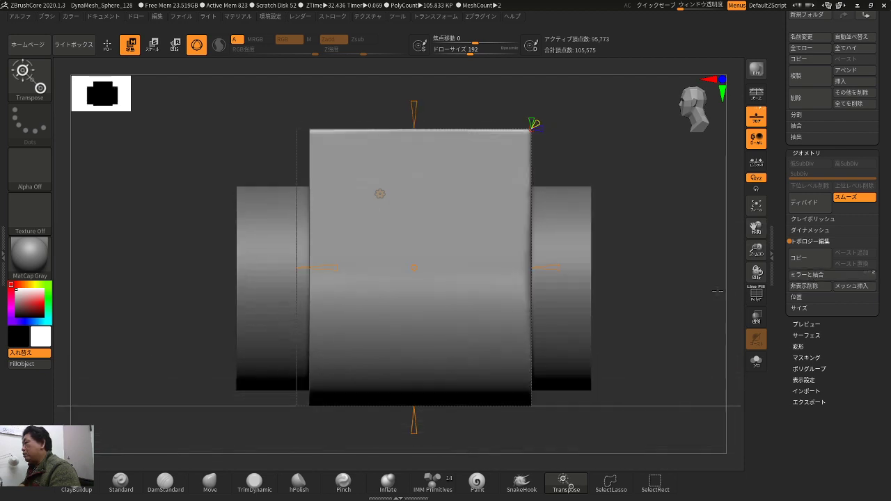
click(800, 279)
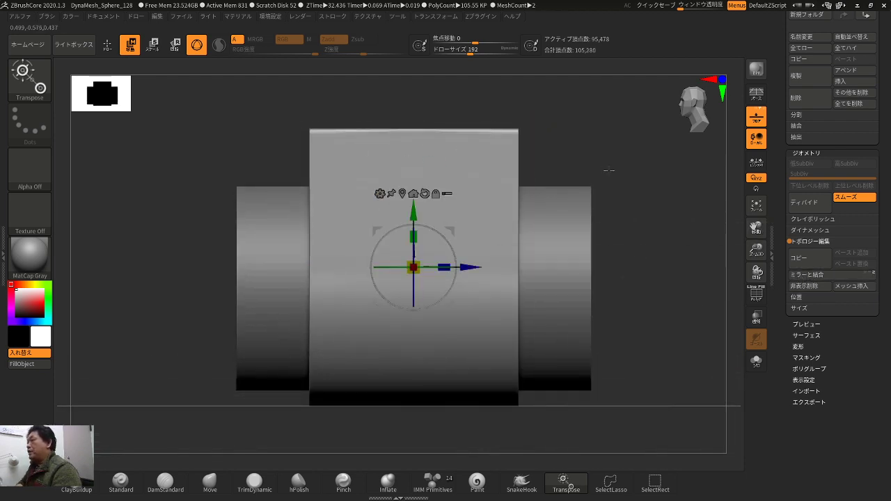
- Mask the lower part of the body, leaving its top band unmasked, and soften the mask's edge
drag(609, 170, 467, 219)
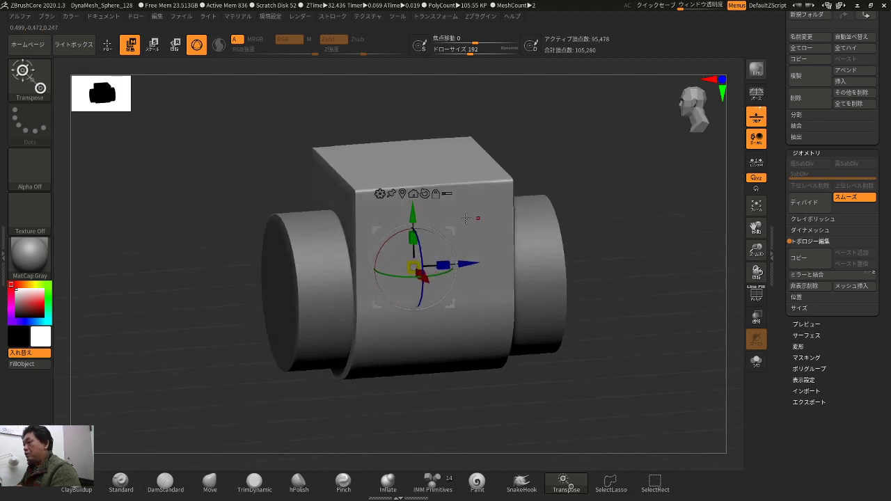
mouse_move(604, 207)
mouse_down()
mouse_move(577, 195)
mouse_move(616, 210)
mouse_move(626, 189)
mouse_move(637, 202)
mouse_move(626, 199)
mouse_move(632, 193)
mouse_move(626, 203)
mouse_up()
key(q)
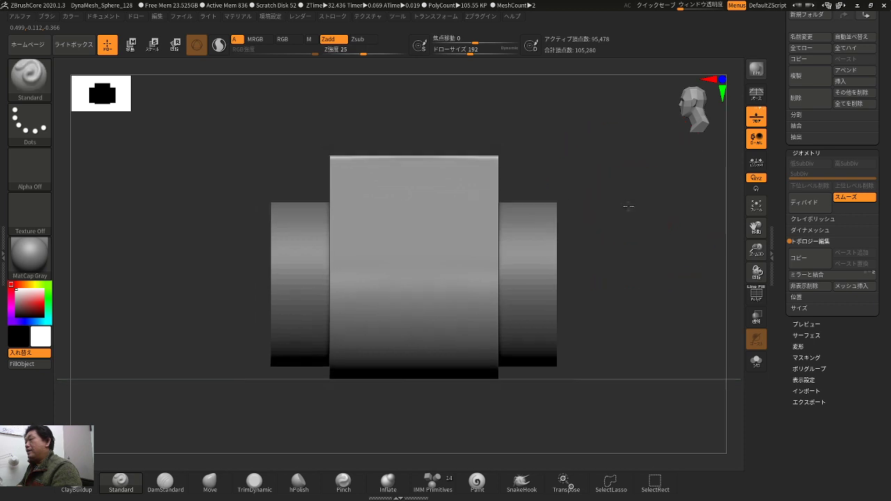
drag(585, 232, 627, 242)
mouse_move(630, 427)
ctrl+mouse_down()
mouse_move(331, 299)
mouse_move(203, 179)
mouse_move(213, 176)
ctrl+mouse_up()
drag(196, 154, 230, 167)
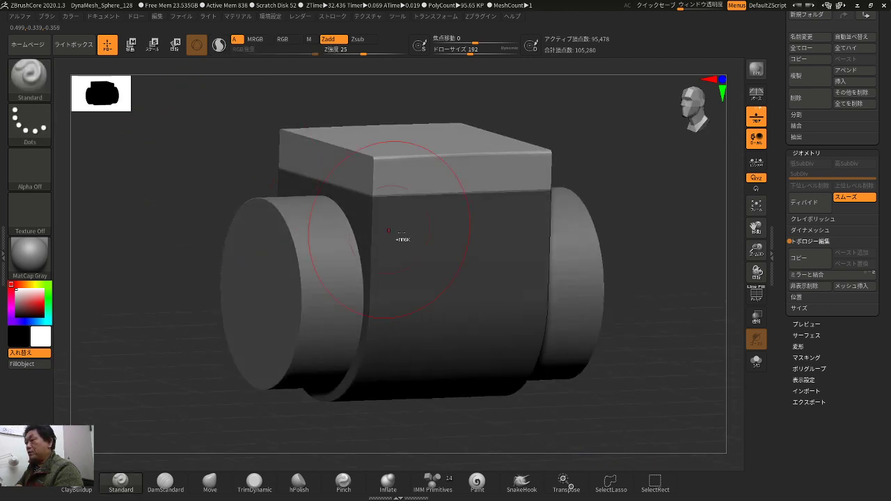
alt+drag(638, 234, 642, 237)
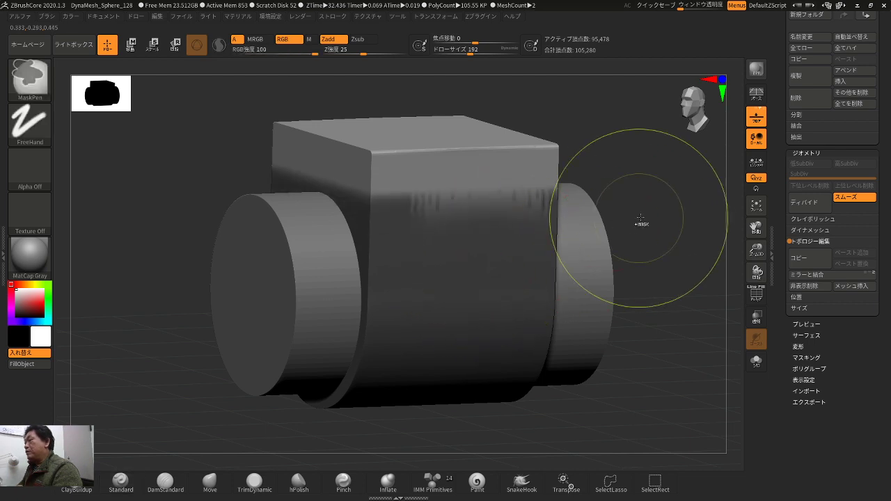
mouse_move(638, 228)
shift+mouse_down()
mouse_move(640, 205)
mouse_move(667, 260)
mouse_move(638, 216)
shift+mouse_up()
- Mask the body's lower part again, leaving the top band free, and blur the mask (マスクぼかし) into a soft gradient
mouse_move(634, 392)
ctrl+mouse_down()
mouse_move(316, 173)
mouse_move(235, 137)
ctrl+mouse_up()
drag(644, 254, 711, 297)
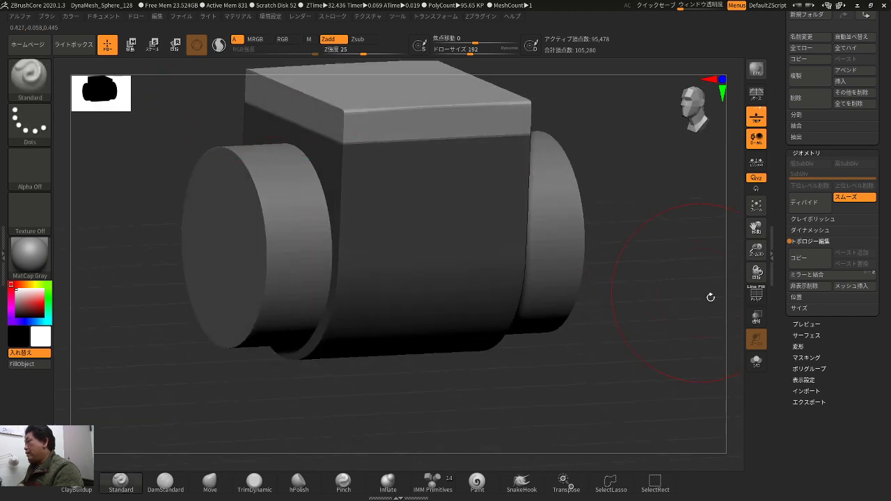
click(798, 357)
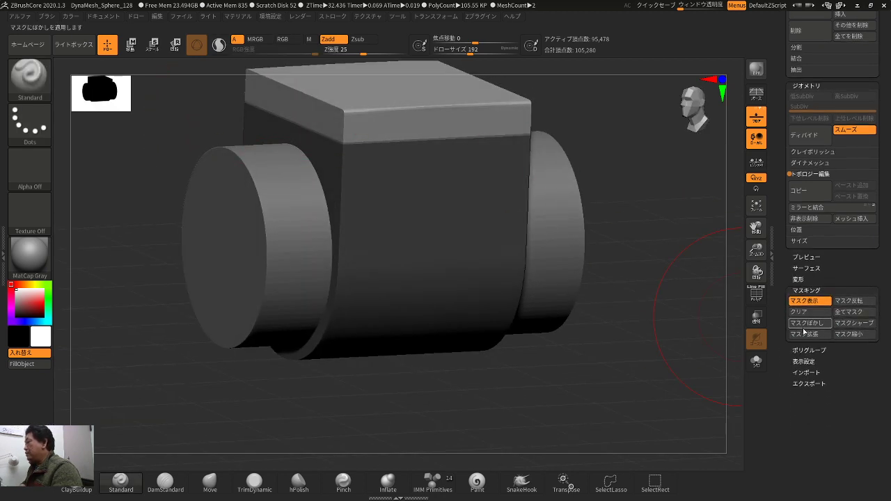
click(802, 324)
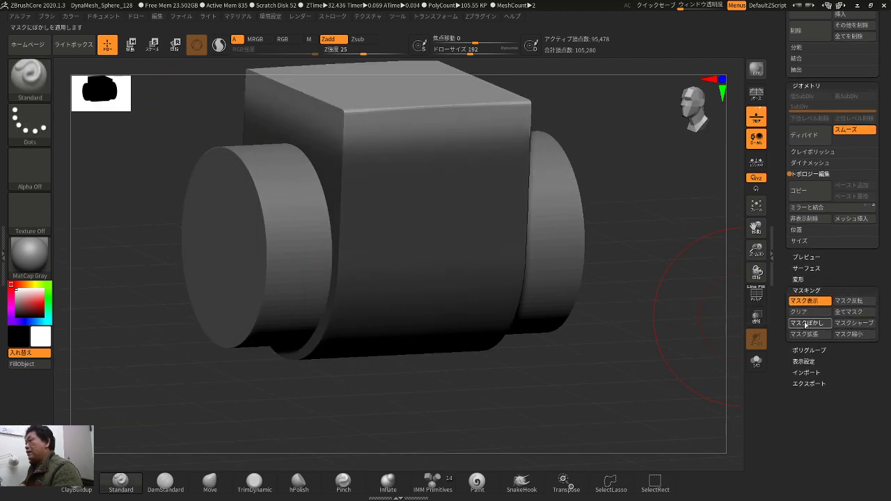
mouse_move(653, 339)
mouse_down()
mouse_move(632, 322)
mouse_move(650, 354)
mouse_move(660, 340)
mouse_up()
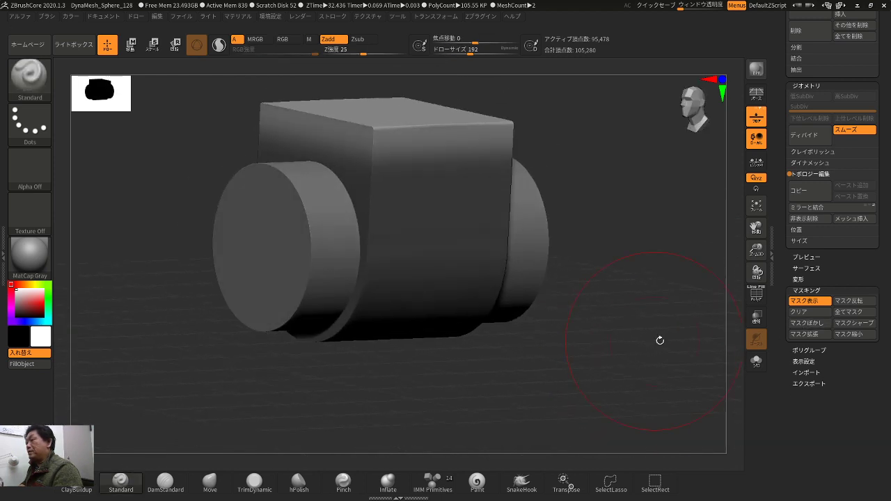
click(800, 326)
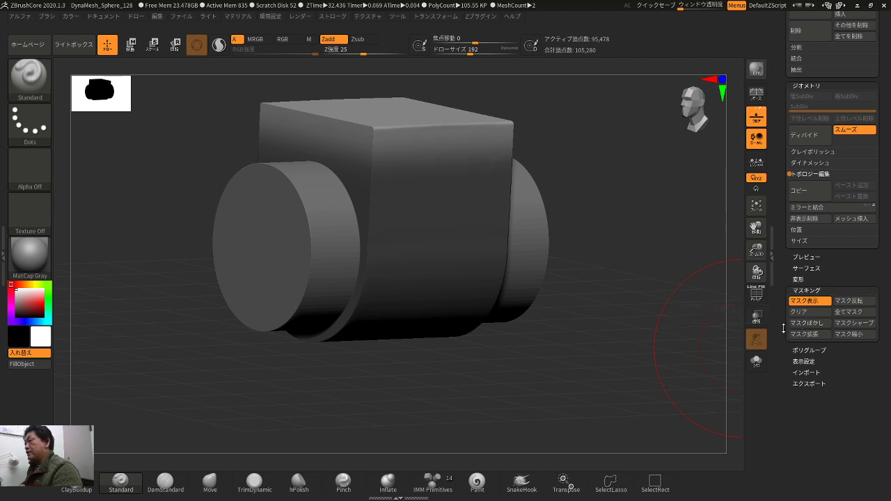
- Curve the body's unmasked top into an arch with the Bend Arc (ベンド アーク) deformer, to an angle of about 18
shift+drag(673, 317, 602, 279)
key(w)
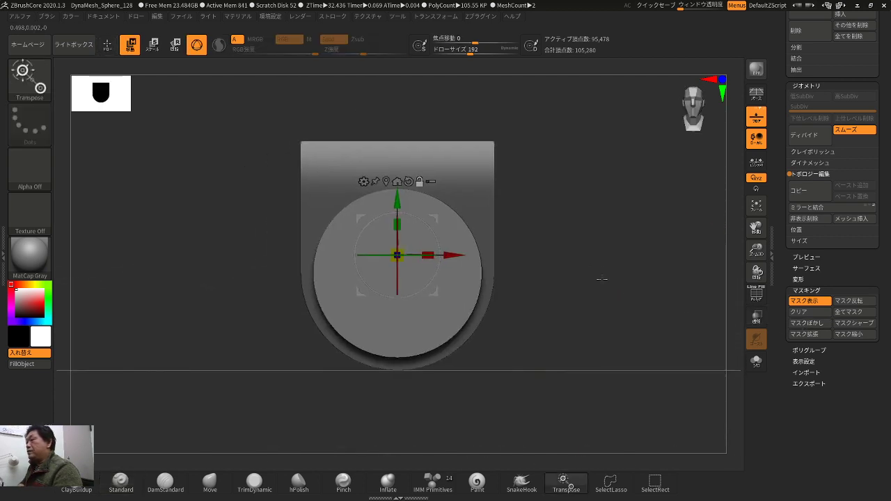
click(364, 182)
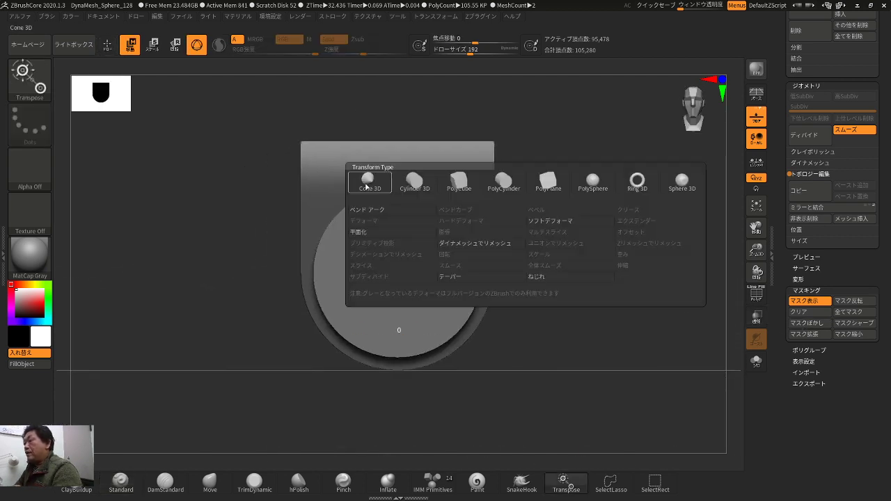
click(378, 211)
drag(397, 144, 398, 160)
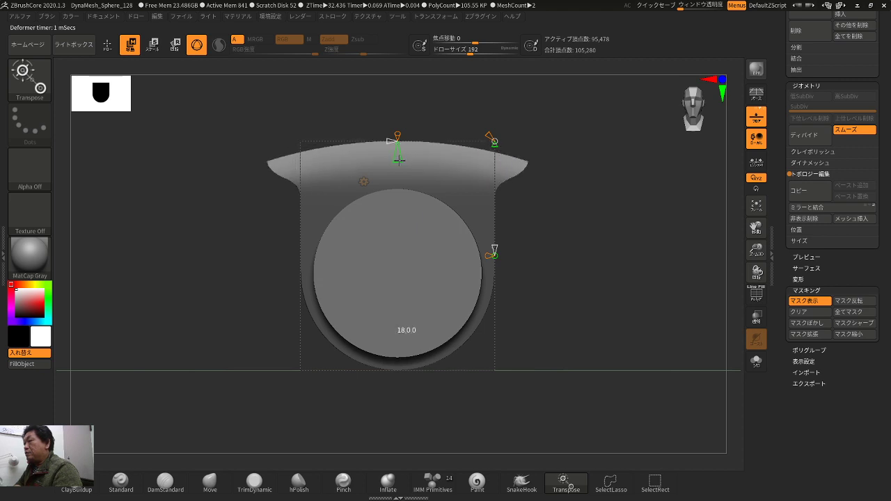
- Fine-tune the arch of the top with the Bend Arc handles and return to the standard gizmo
drag(598, 195, 570, 199)
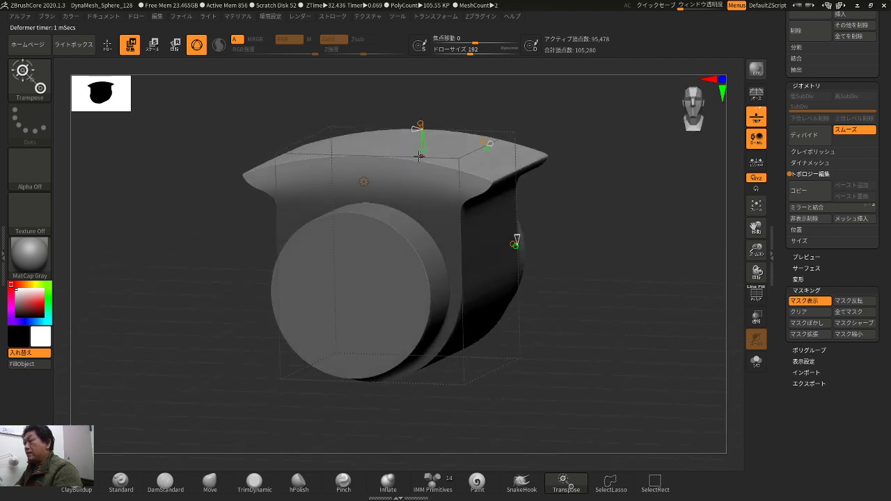
drag(419, 157, 418, 167)
key(ctrl+z)
shift+drag(524, 124, 556, 122)
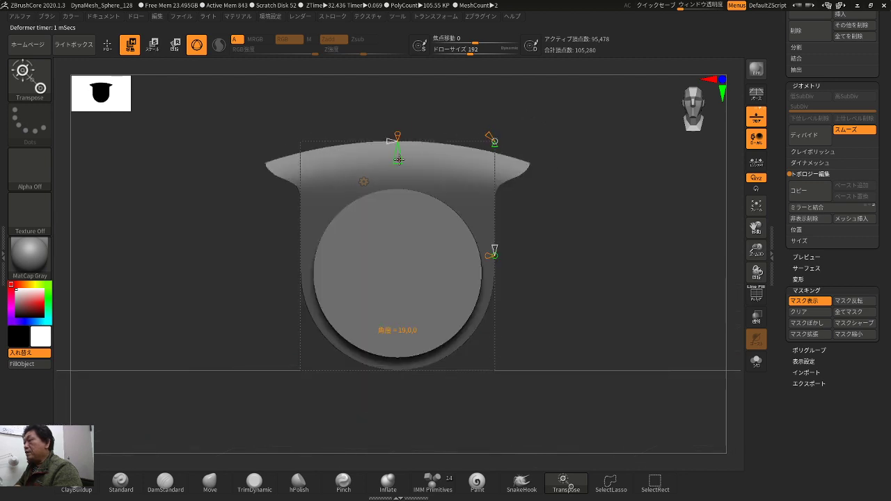
drag(398, 159, 397, 162)
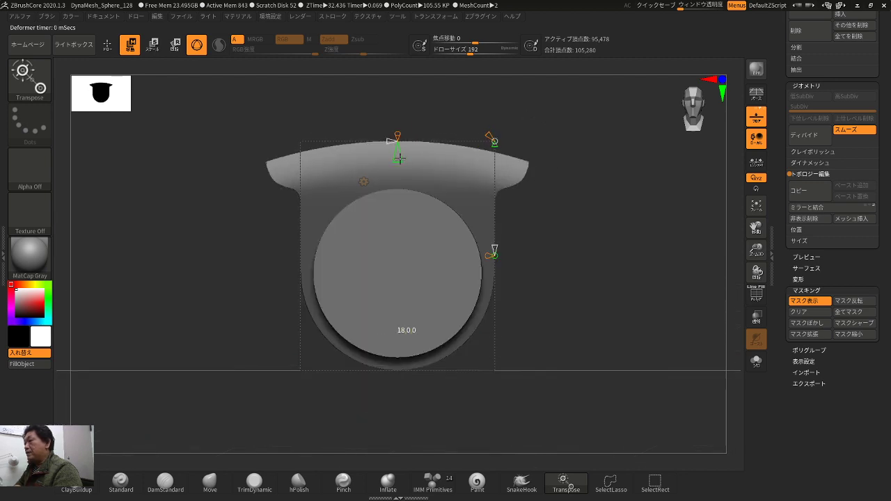
mouse_move(495, 106)
mouse_down()
mouse_move(455, 119)
mouse_move(469, 96)
mouse_move(496, 95)
mouse_up()
key(w)
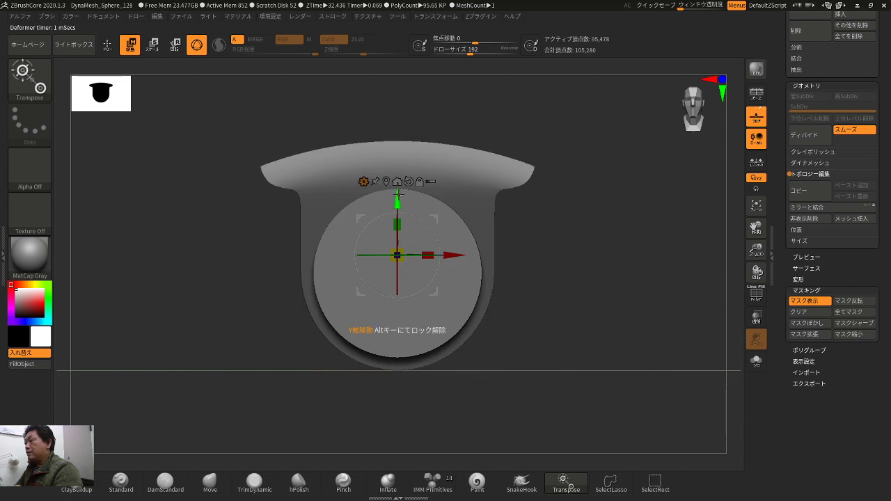
- Move the body's arched top slightly down along Y
drag(399, 197, 398, 207)
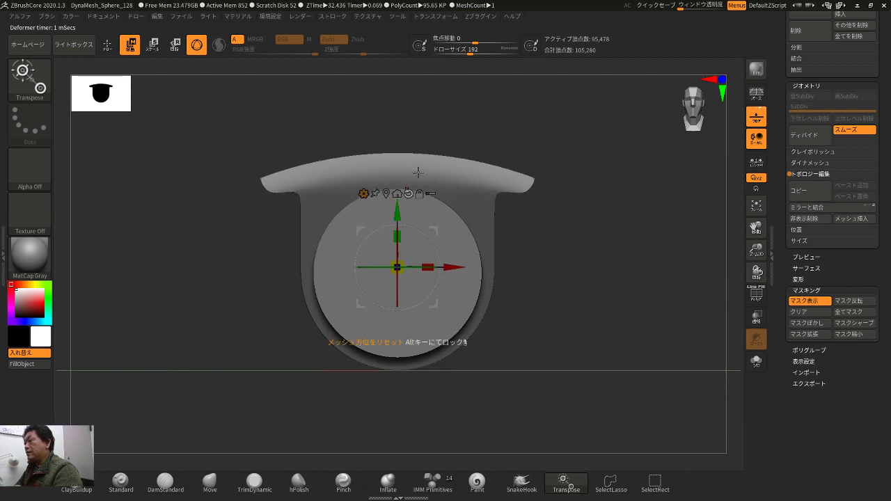
shift+drag(495, 111, 540, 117)
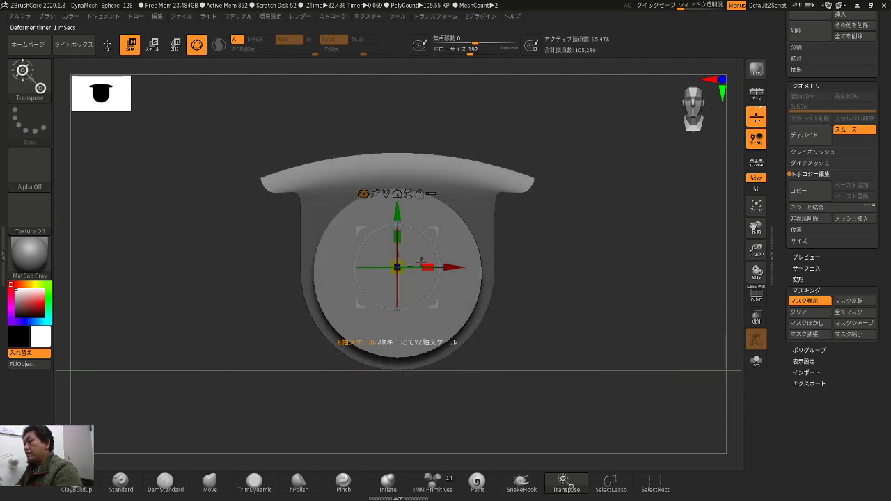
drag(502, 259, 537, 251)
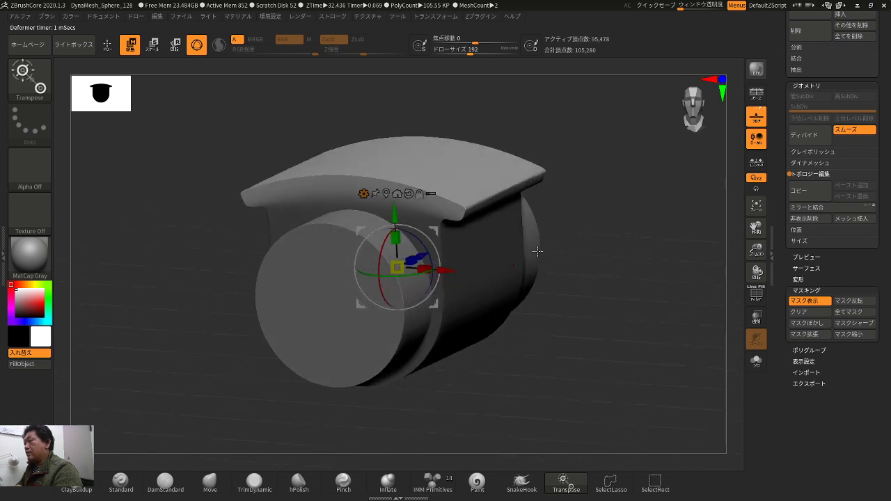
- Clear the mask from the body and rerun DynaMesh on the arched shape
key(q)
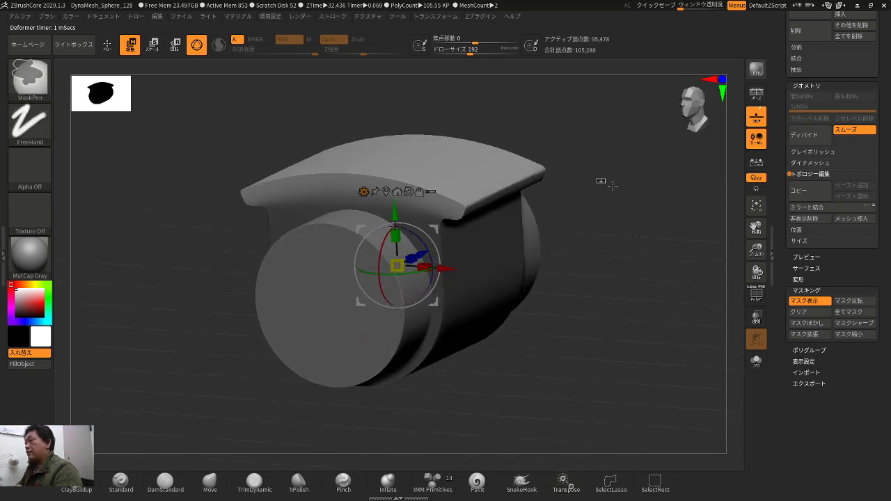
mouse_move(601, 179)
mouse_down()
mouse_move(609, 254)
mouse_move(614, 245)
mouse_move(602, 318)
mouse_move(575, 288)
mouse_move(598, 304)
mouse_move(578, 279)
mouse_move(616, 281)
mouse_move(597, 274)
mouse_move(629, 272)
mouse_move(609, 259)
mouse_up()
mouse_move(607, 171)
shift+mouse_down()
mouse_move(597, 183)
mouse_move(623, 199)
mouse_move(608, 178)
shift+mouse_up()
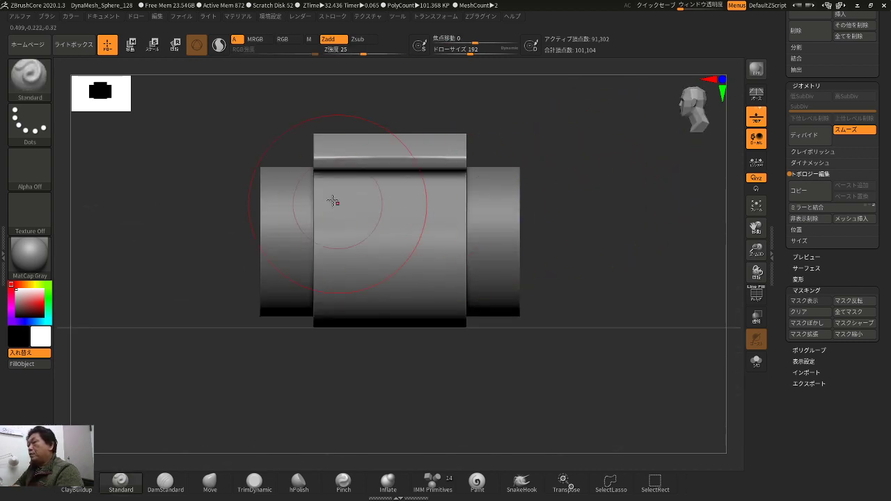
- Examine the arched top and its overhanging edges from several angles, ending in a straight side view
drag(370, 129, 439, 147)
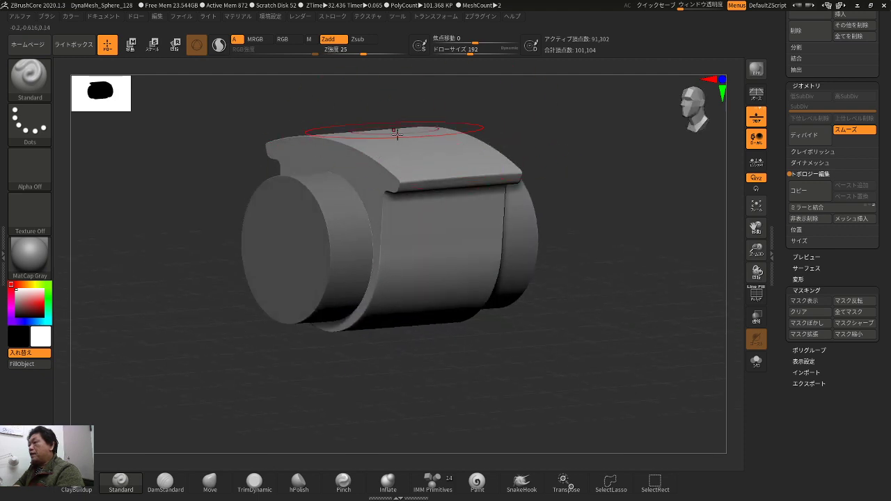
drag(436, 390, 374, 319)
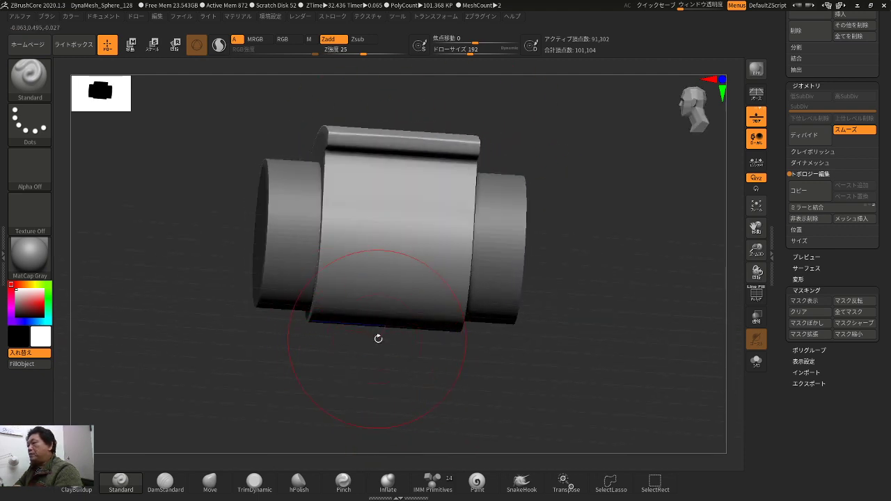
right_drag(378, 339, 374, 332)
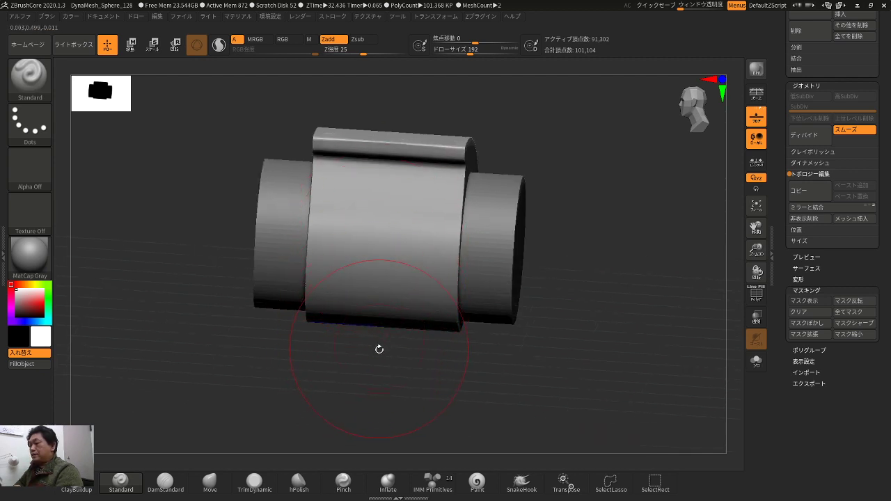
right_drag(380, 343, 383, 368)
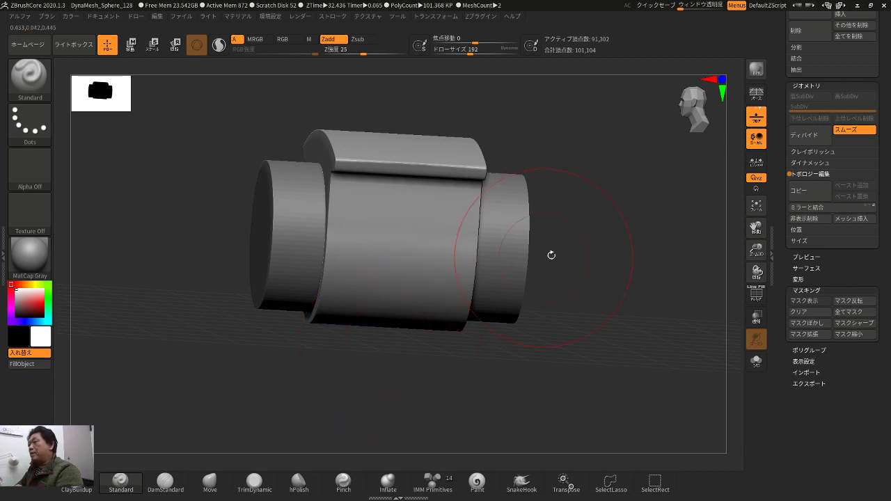
mouse_move(551, 255)
right_down()
mouse_move(591, 253)
mouse_move(595, 241)
mouse_move(612, 259)
mouse_move(620, 243)
right_up()
shift+right_drag(733, 238, 656, 265)
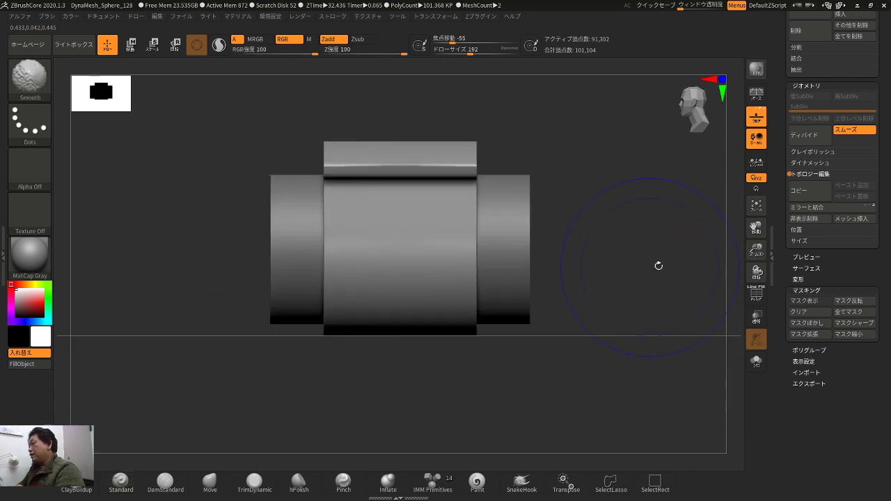
- Rename the body's subtool as Design
drag(777, 222, 774, 317)
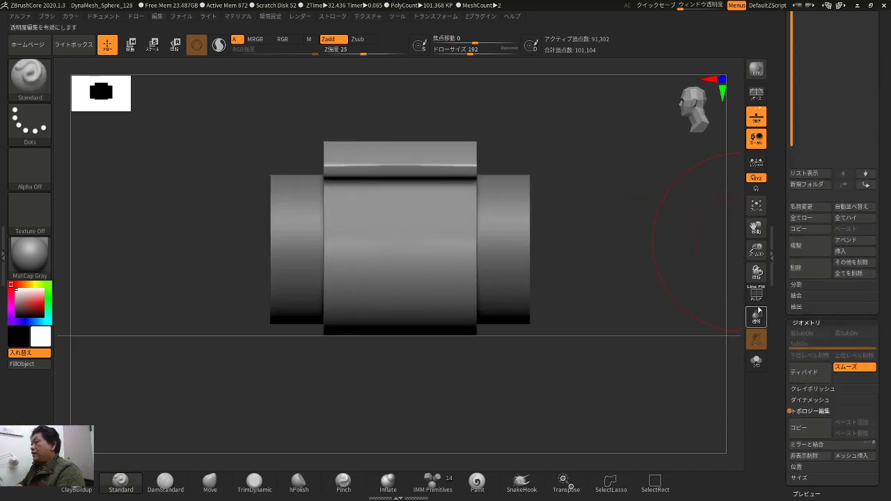
right_drag(703, 316, 650, 284)
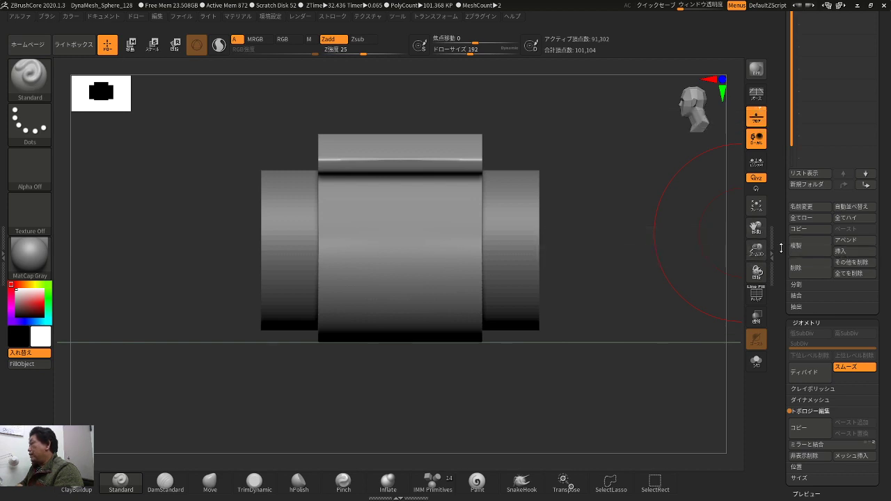
scroll(779, 292, up, 3)
mouse_move(833, 157)
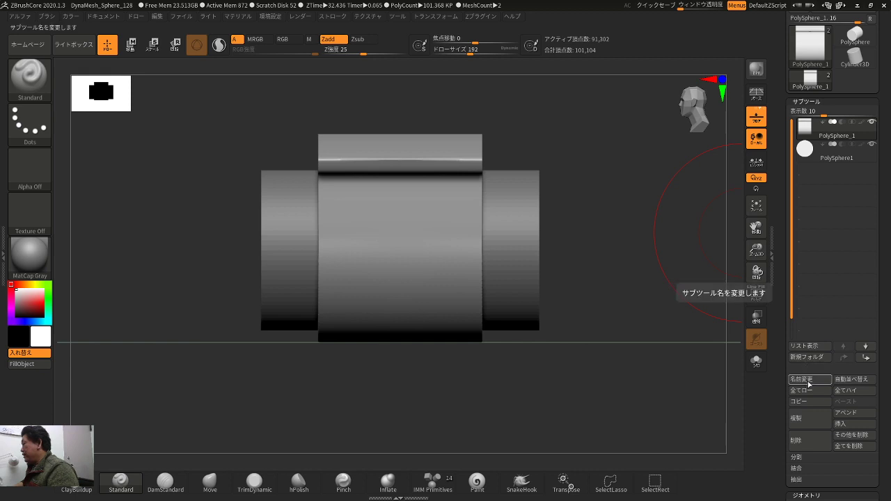
click(809, 381)
text(Design)
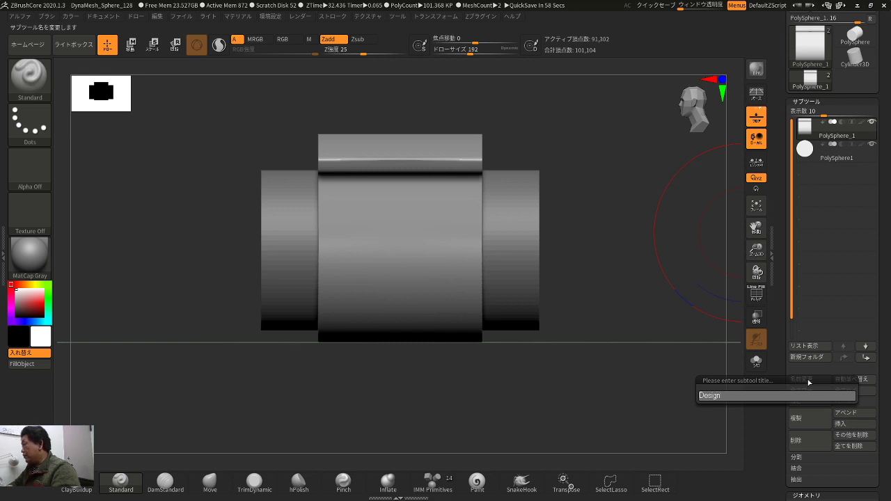
key(Return)
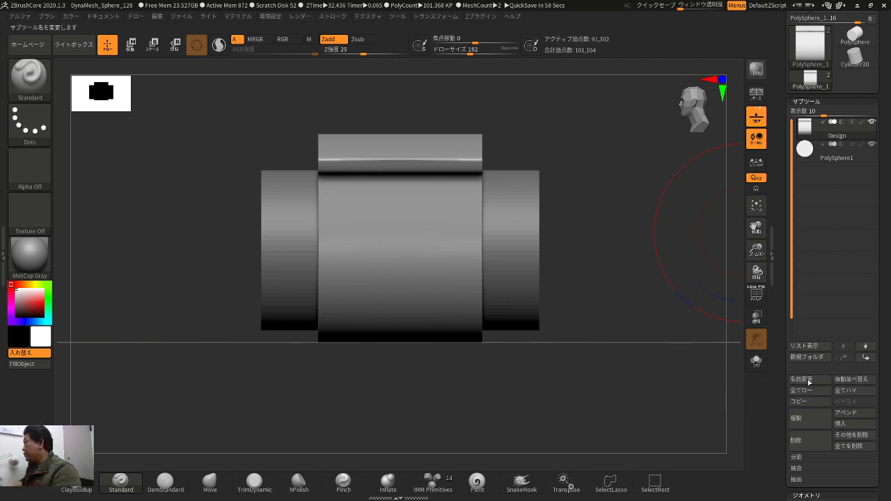
- Select the Design subtool and insert a Cube3D directly below it as a new subtool
click(848, 160)
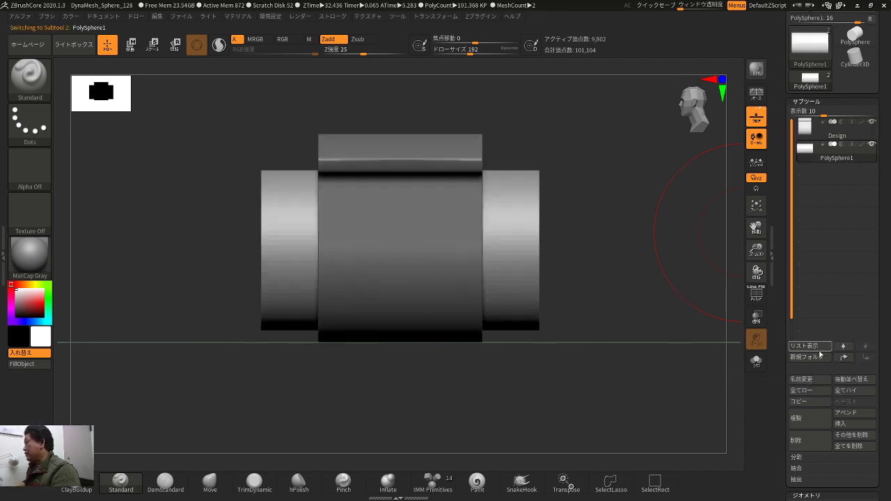
click(853, 137)
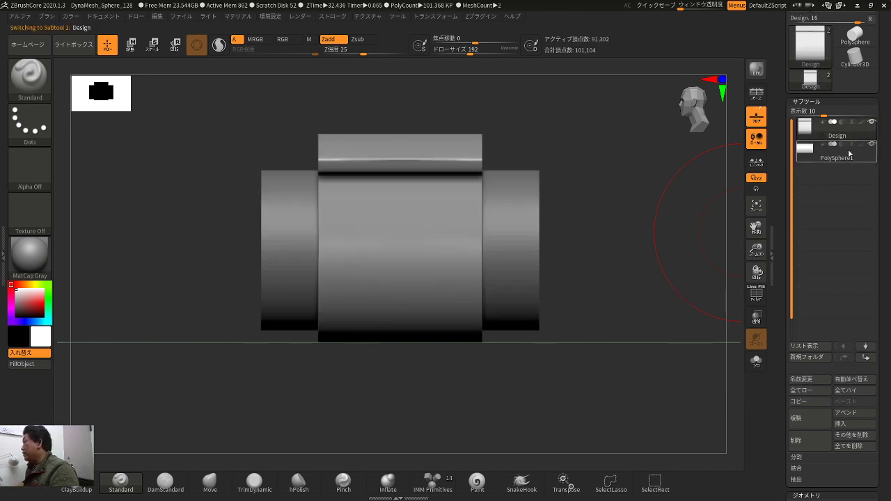
drag(683, 383, 642, 382)
click(848, 423)
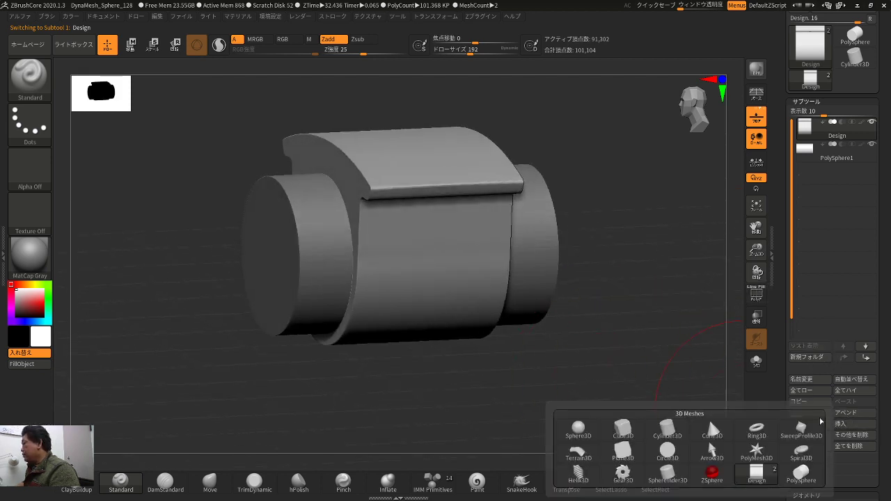
click(624, 433)
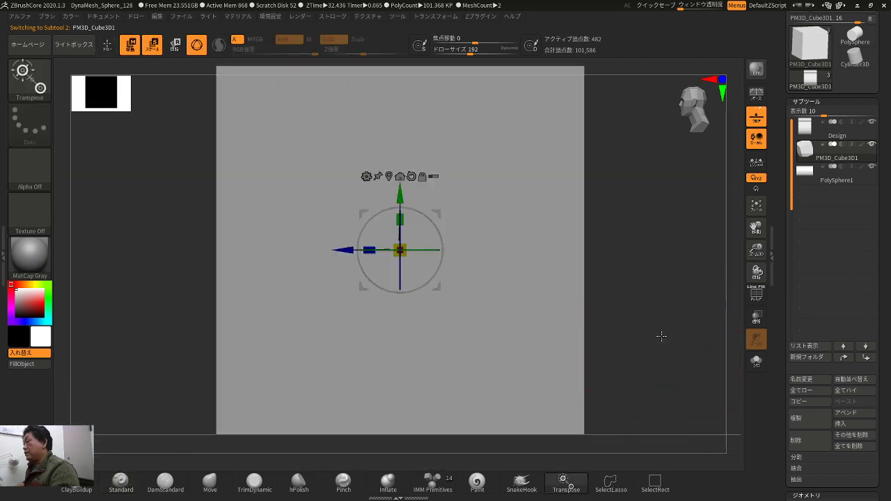
- Move the cube over one end of the body and tilt it slightly so its inner face leans across the side
alt+drag(661, 336, 610, 255)
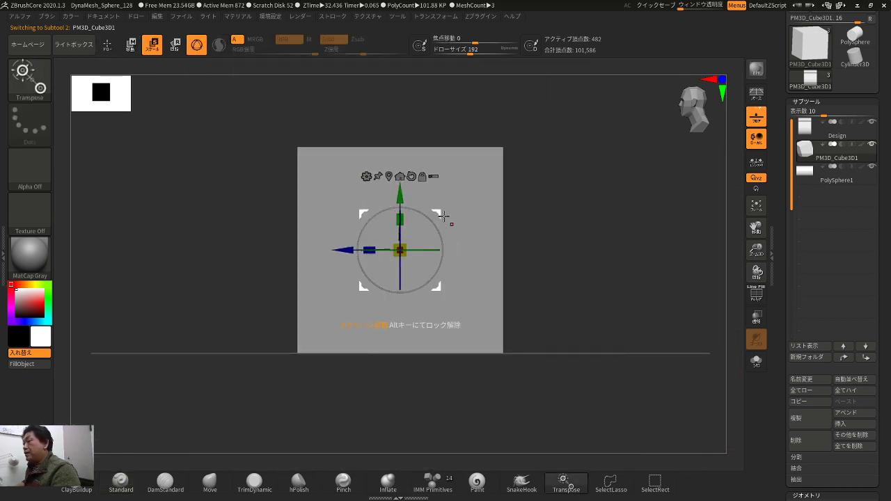
drag(441, 217, 339, 227)
alt+drag(557, 251, 578, 327)
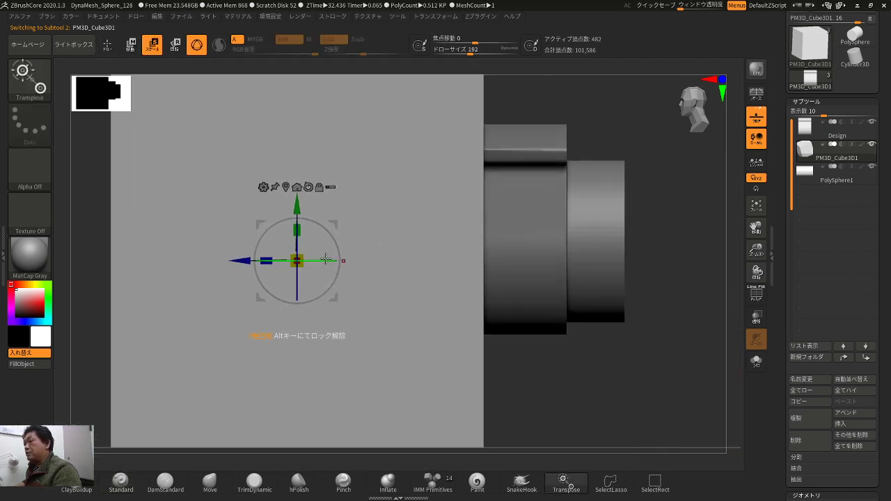
drag(334, 248, 281, 256)
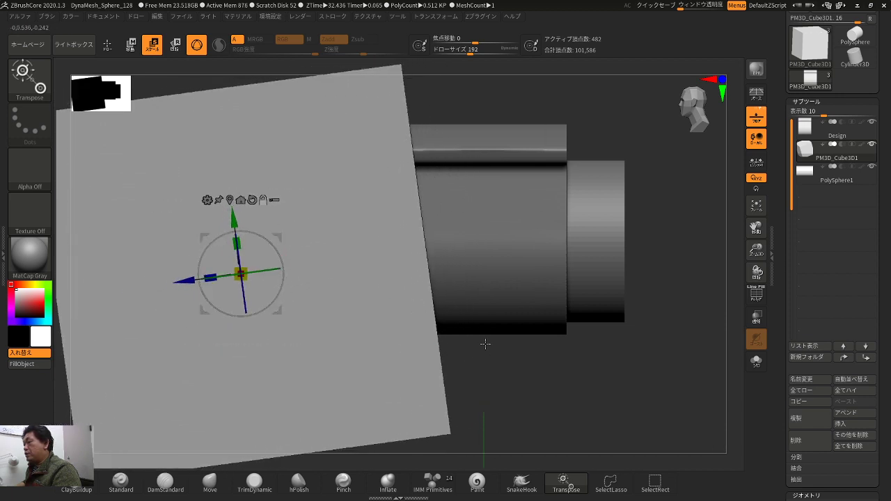
- Adjust the cube's tilt and height so its slanted inner face crosses the end of the body
alt+drag(560, 392, 541, 309)
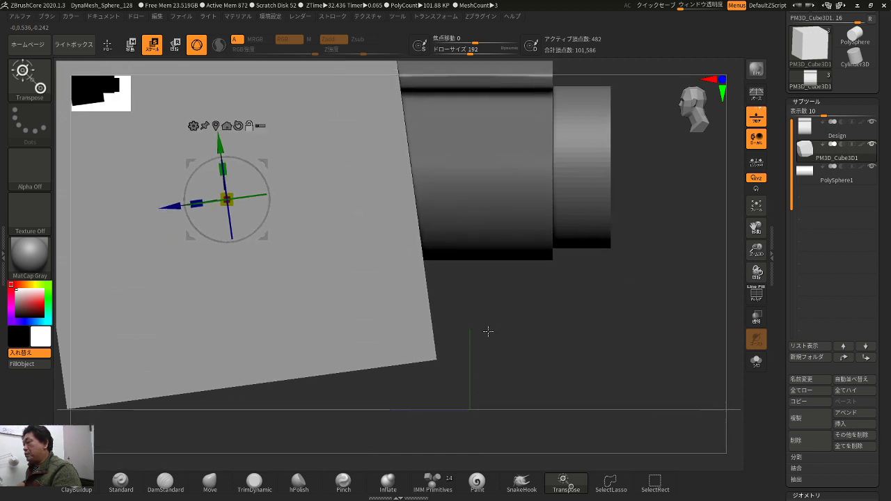
alt+drag(488, 331, 454, 318)
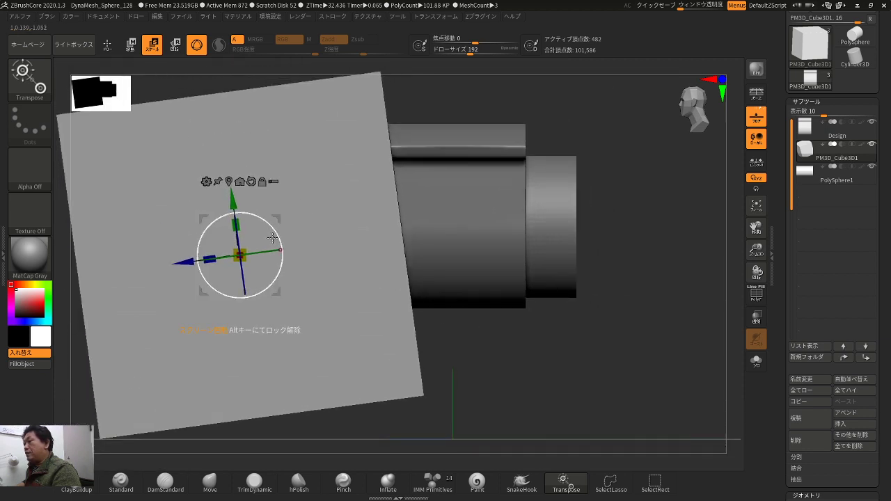
drag(274, 237, 284, 137)
alt+drag(408, 371, 443, 400)
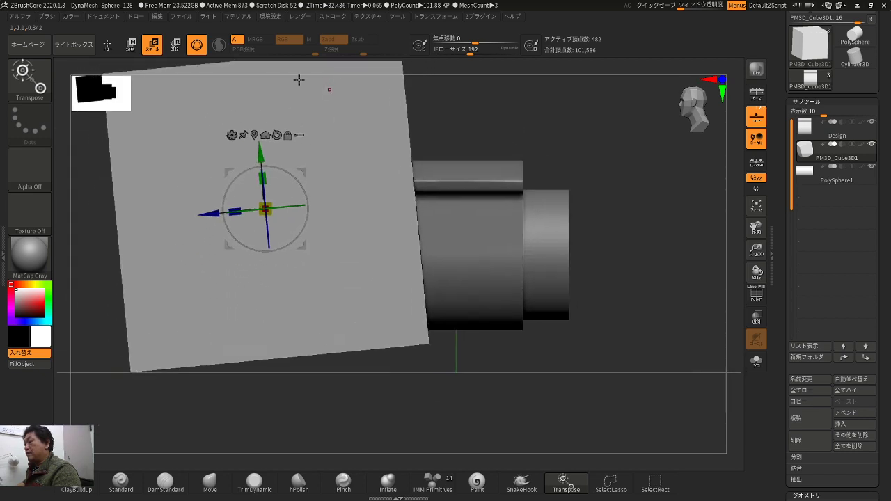
drag(299, 180, 311, 196)
drag(555, 359, 531, 348)
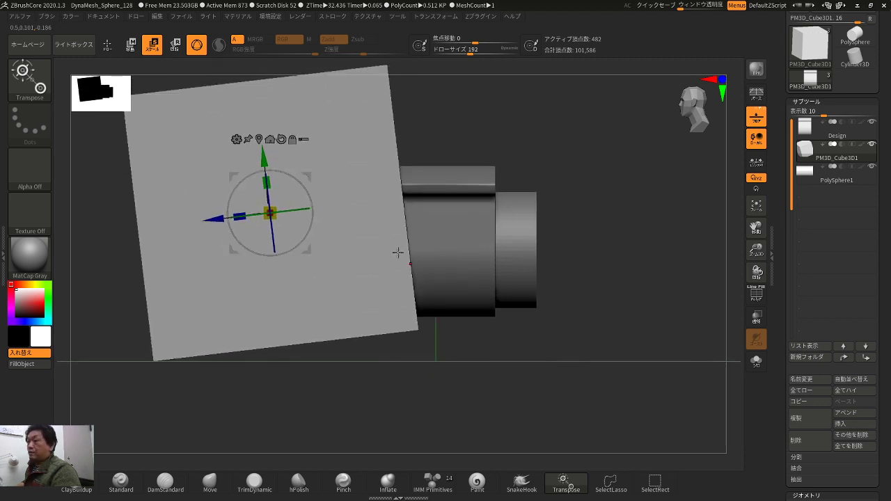
- Fine-tune the tilted cube's position against the body and narrow it along its Z axis
drag(196, 220, 218, 239)
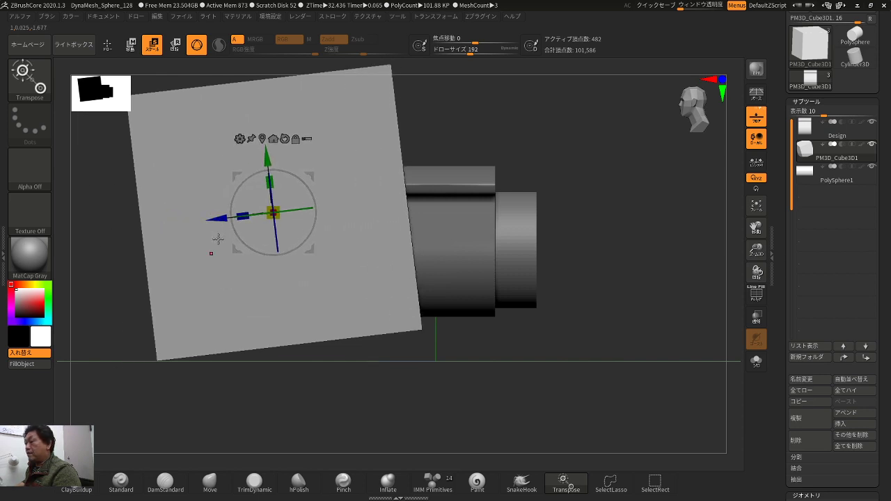
drag(266, 157, 265, 174)
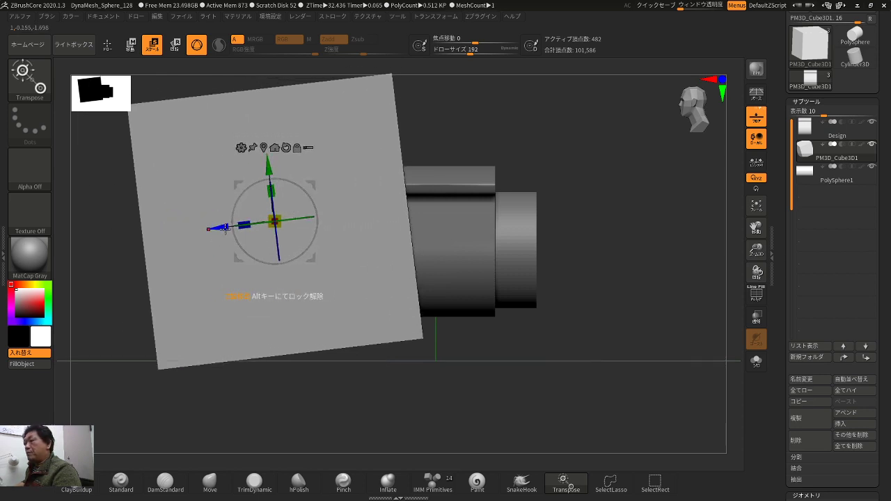
drag(222, 231, 221, 231)
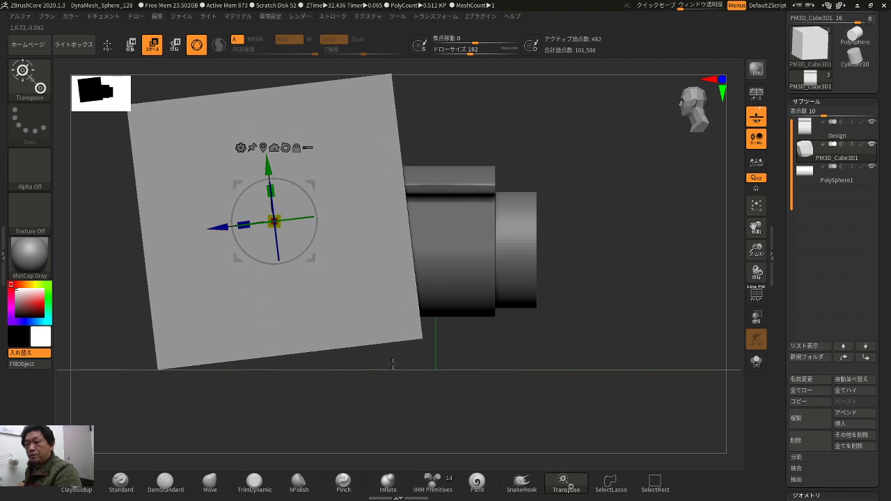
click(467, 390)
drag(512, 383, 540, 396)
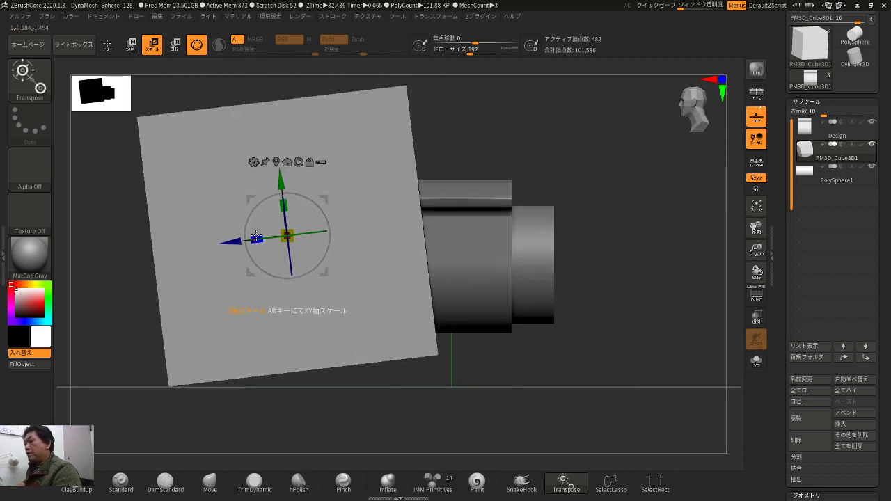
mouse_move(256, 235)
mouse_down()
mouse_move(266, 247)
mouse_move(249, 243)
mouse_move(259, 243)
mouse_up()
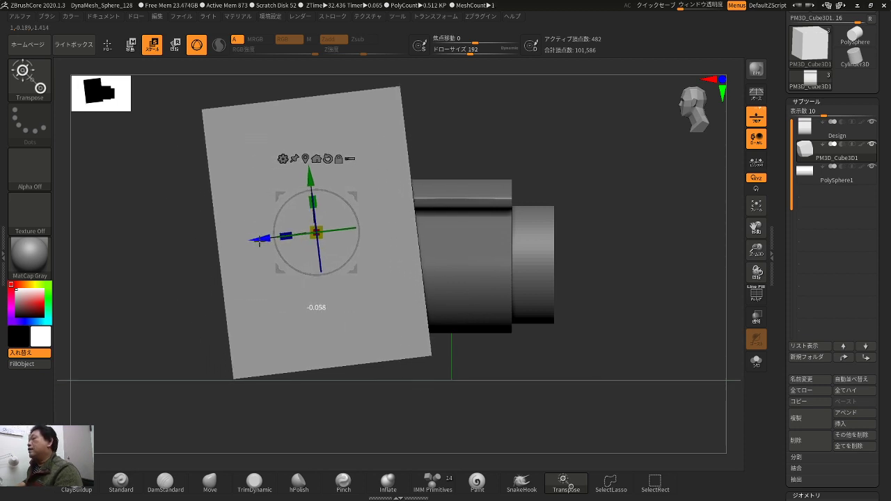
- Try to mirror and weld the tilted box onto the body's opposite side
scroll(784, 419, down, 5)
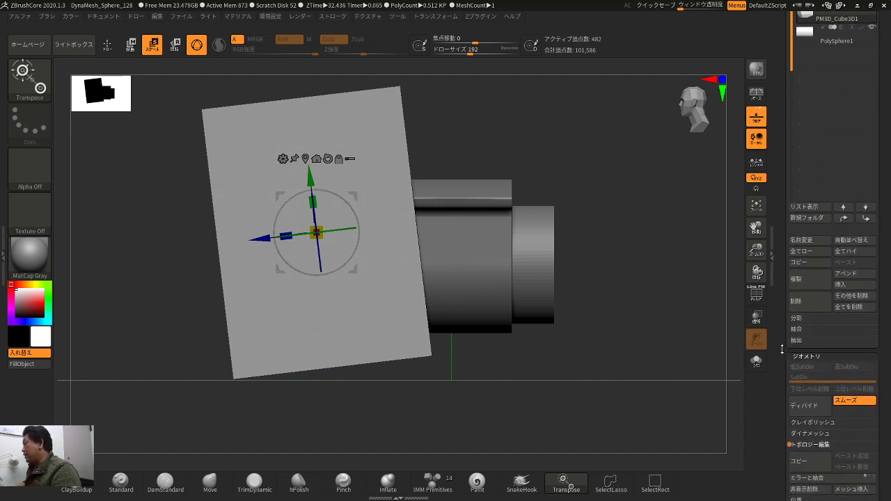
drag(733, 412, 659, 393)
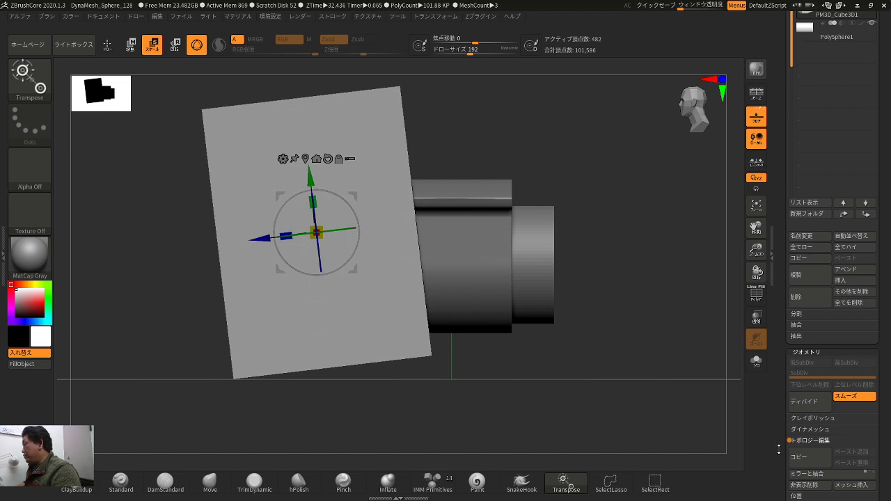
scroll(778, 450, down, 3)
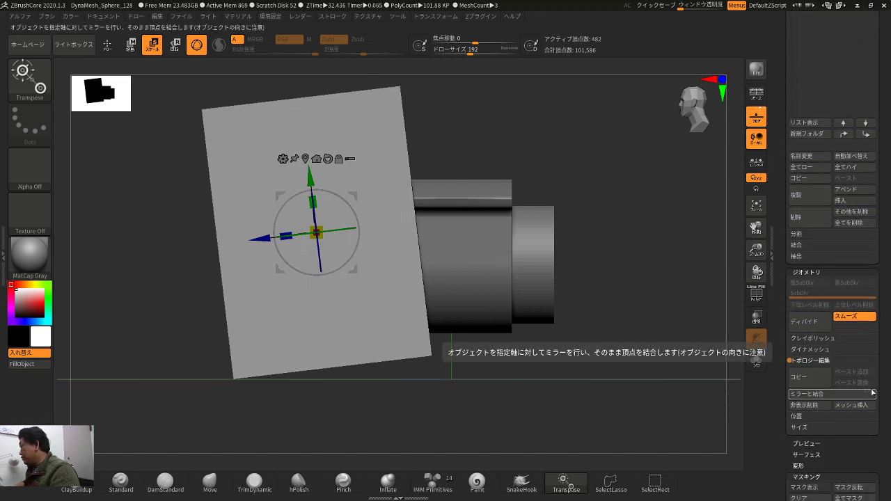
click(832, 396)
drag(526, 423, 489, 413)
key(ctrl)
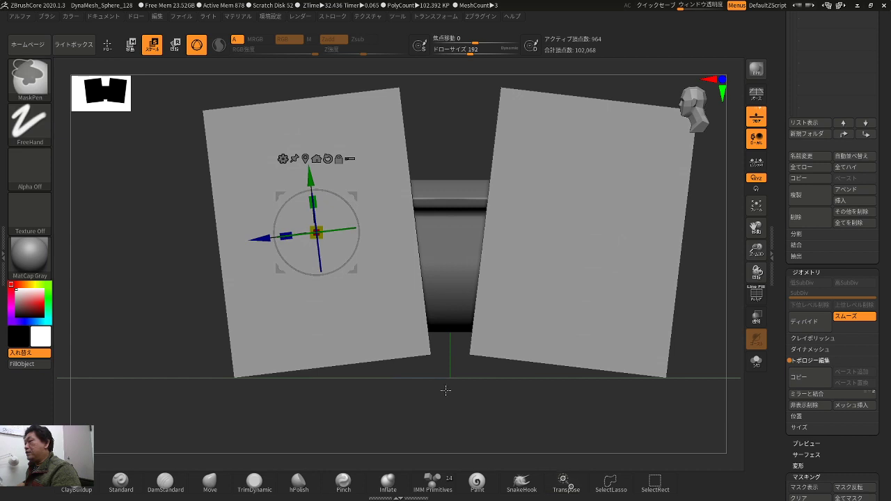
key(ctrl+z)
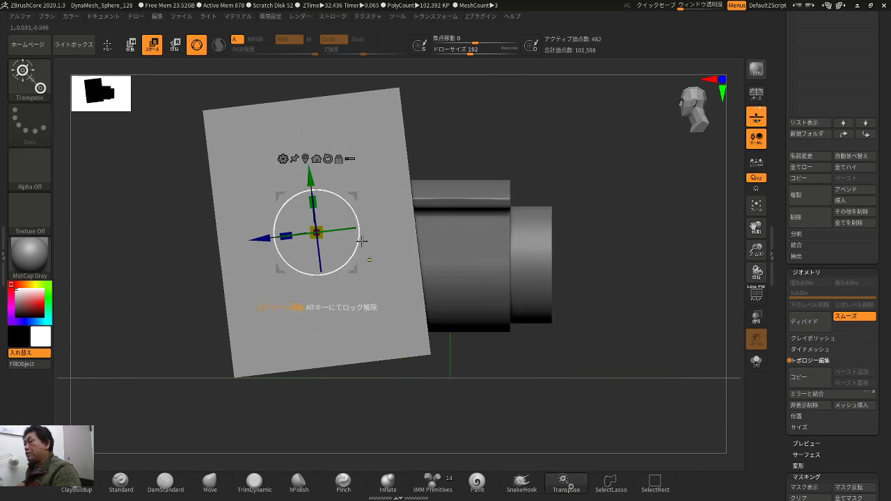
- Tilt the box further around a pivot at its inner lower edge, and mirror and weld it to the opposite side
alt+drag(355, 197, 483, 306)
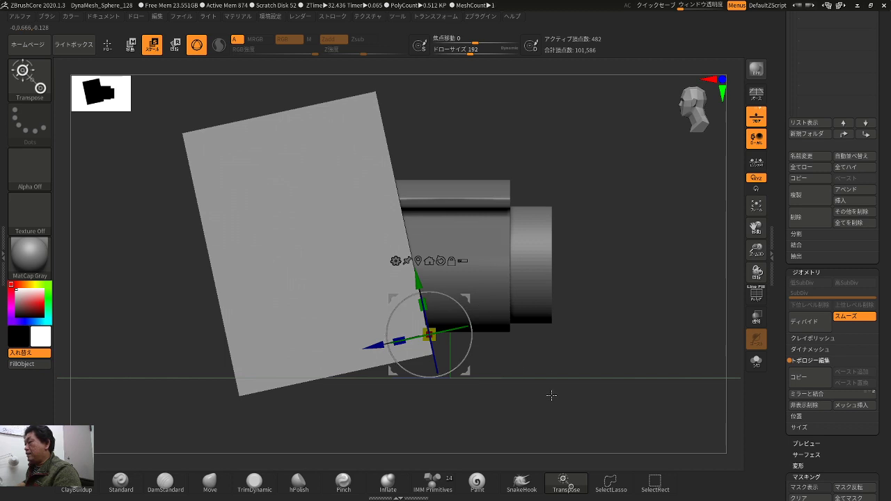
click(811, 394)
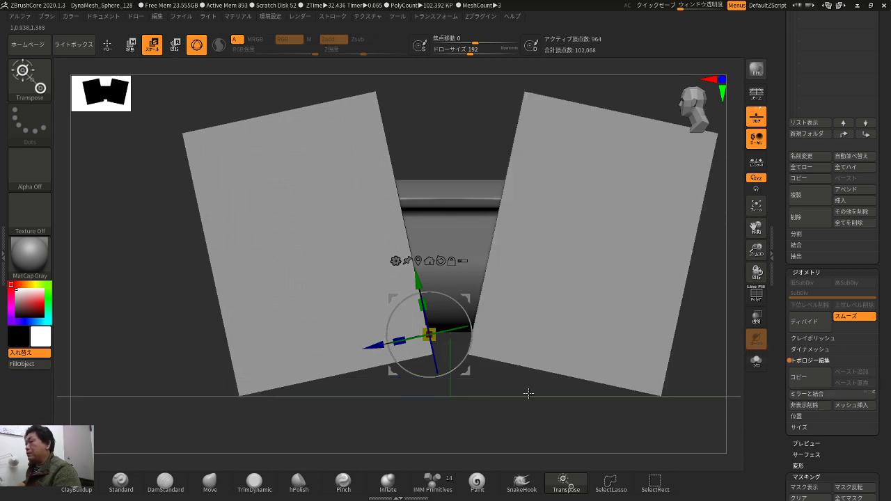
mouse_move(528, 393)
mouse_down()
mouse_move(528, 407)
mouse_move(490, 412)
mouse_move(471, 404)
mouse_move(481, 395)
mouse_move(501, 439)
mouse_move(494, 417)
mouse_move(625, 381)
mouse_up()
- Return to Draw mode and set the brush's draw size to 49
key(q)
key(space)
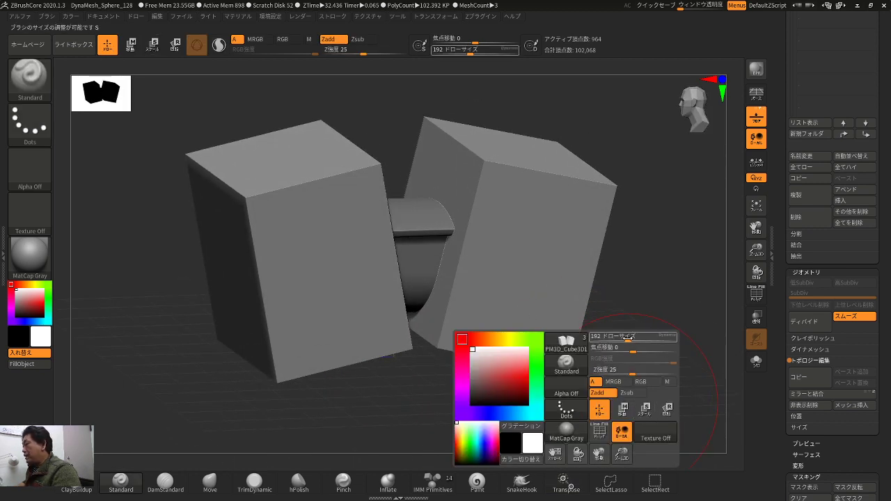
drag(627, 337, 610, 337)
mouse_move(666, 325)
mouse_down()
mouse_move(659, 334)
mouse_move(680, 364)
mouse_move(673, 370)
mouse_up()
- Set the PM3D_Cube3D1 subtool to Boolean subtraction and select the Design subtool above it
drag(778, 306, 771, 401)
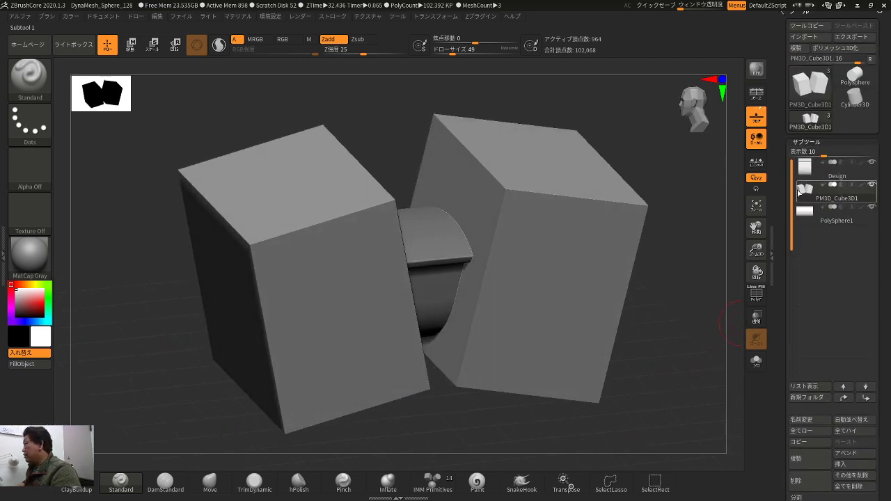
mouse_move(851, 201)
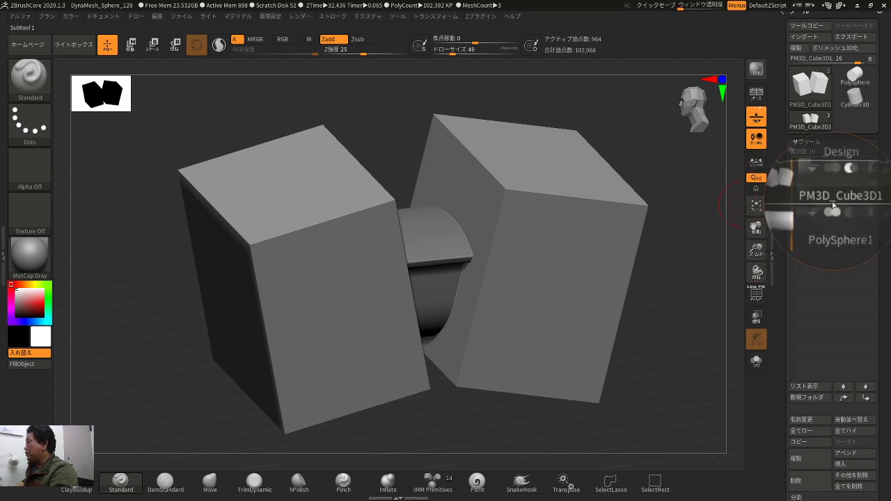
mouse_move(818, 219)
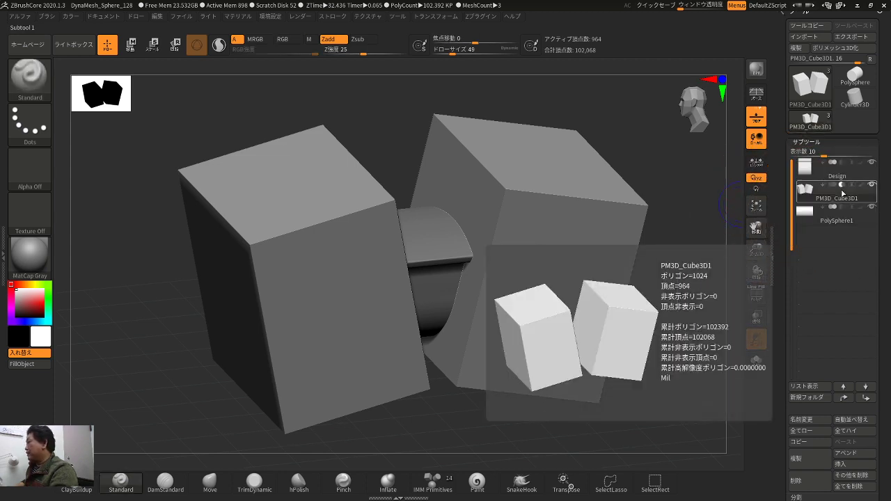
key(shift)
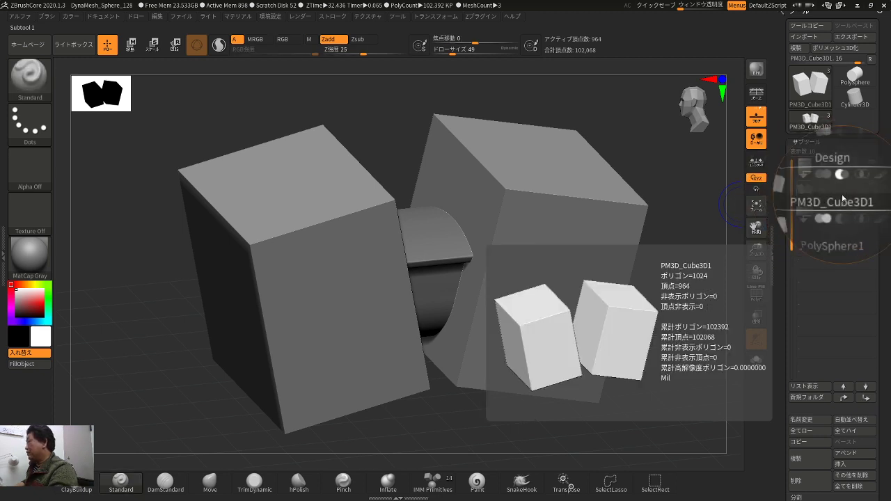
key(shift)
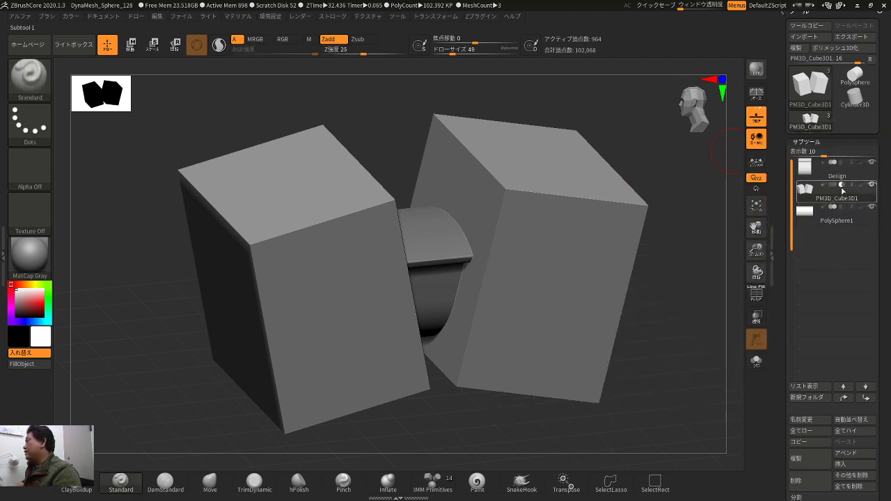
click(840, 182)
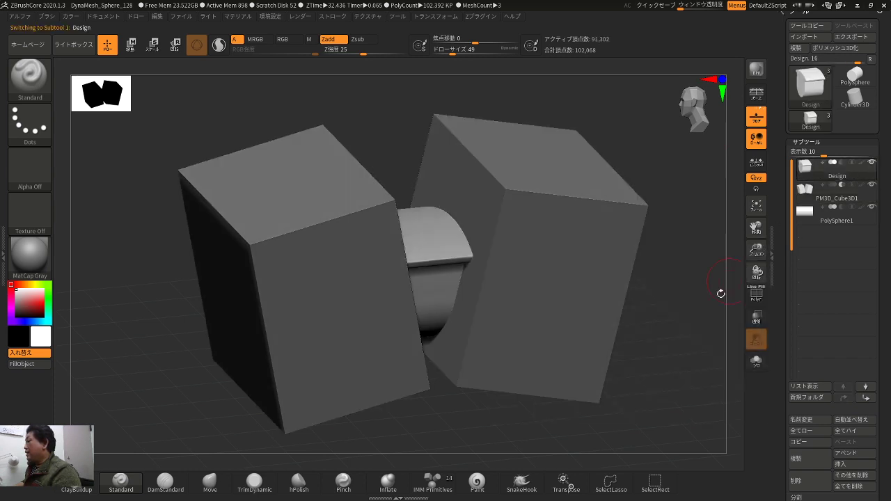
- Expand the DynaMesh settings of the Design subtool and check them, returning to the subtool list
drag(691, 360, 700, 374)
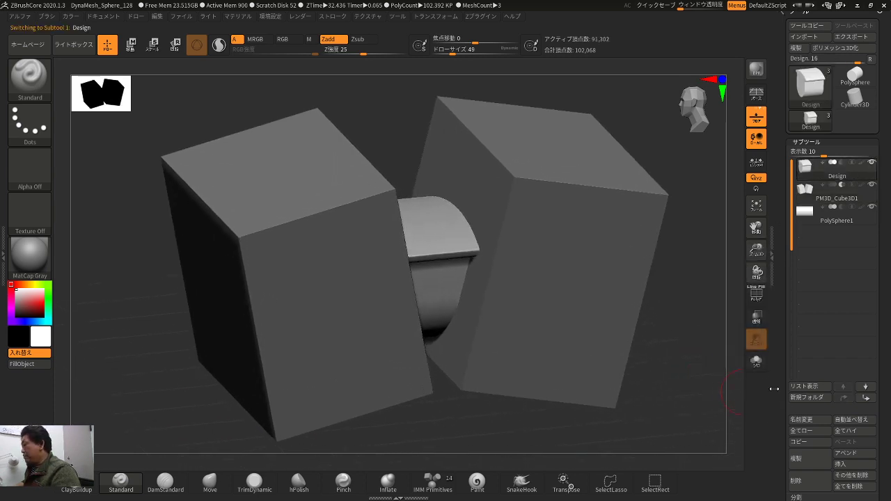
drag(778, 386, 783, 309)
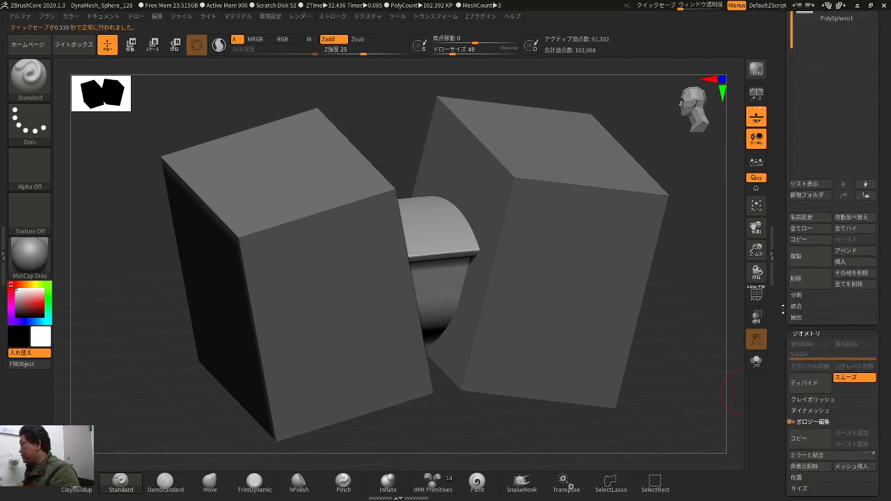
click(801, 411)
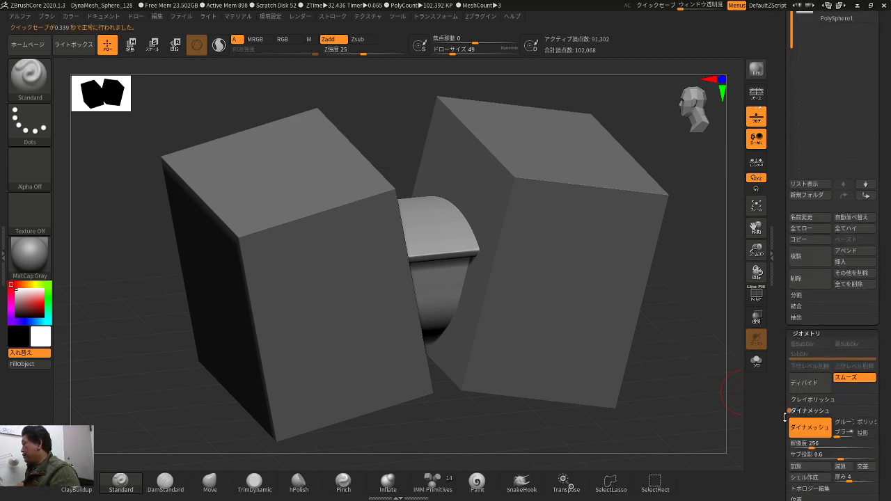
drag(785, 417, 782, 462)
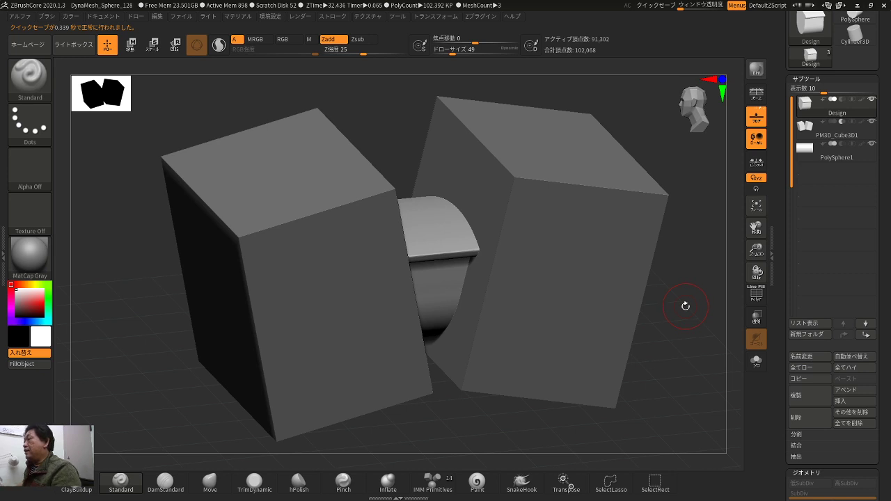
mouse_move(691, 344)
mouse_down()
mouse_move(675, 304)
mouse_move(682, 353)
mouse_move(688, 363)
mouse_move(694, 358)
mouse_up()
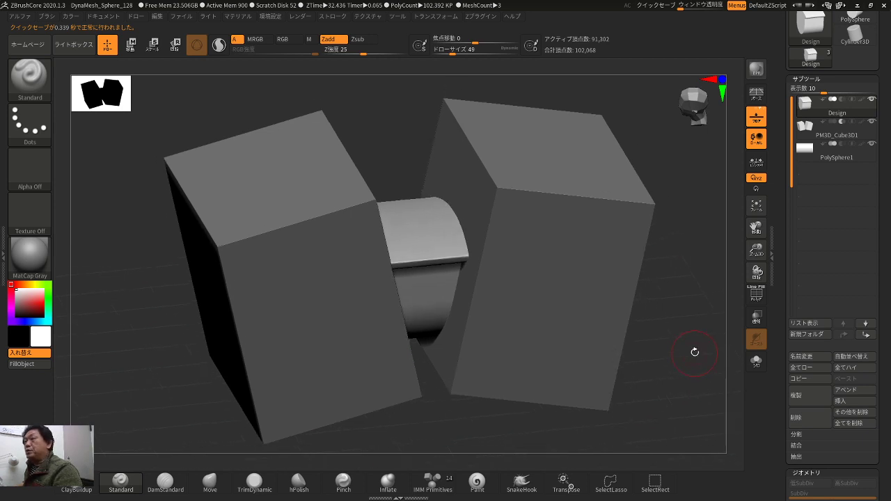
click(132, 46)
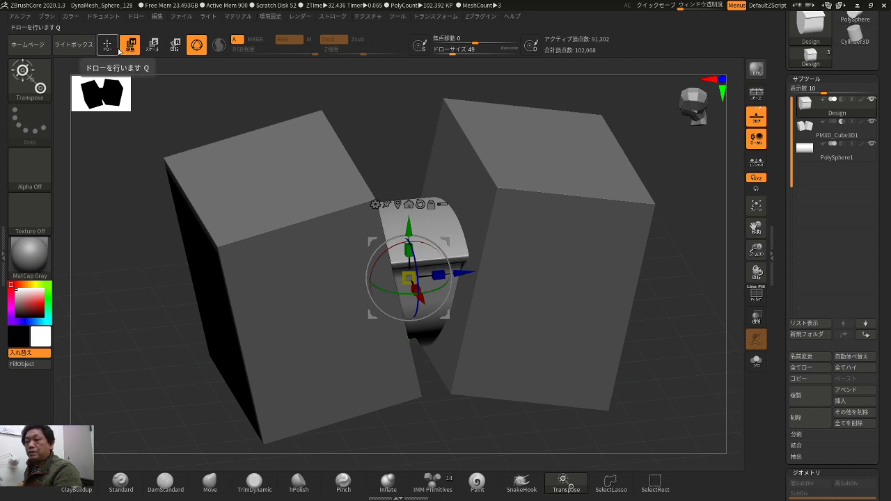
click(118, 49)
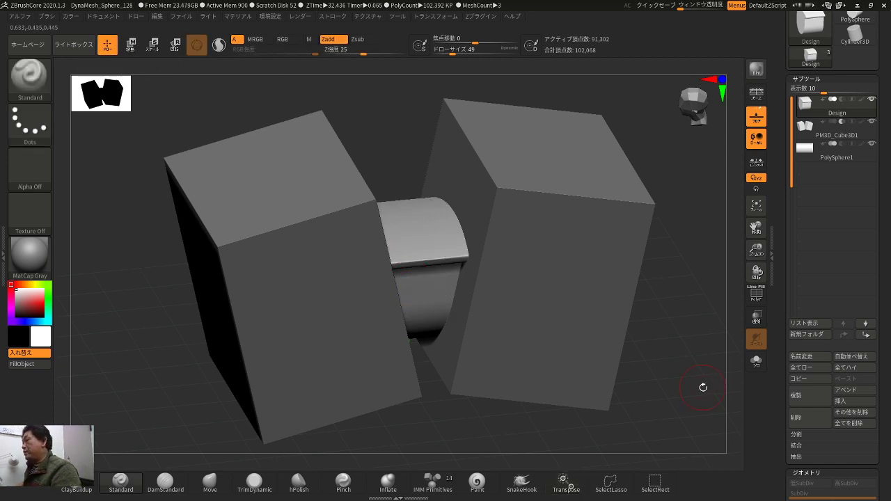
mouse_move(701, 386)
mouse_down()
mouse_move(700, 358)
mouse_move(700, 370)
mouse_move(690, 352)
mouse_up()
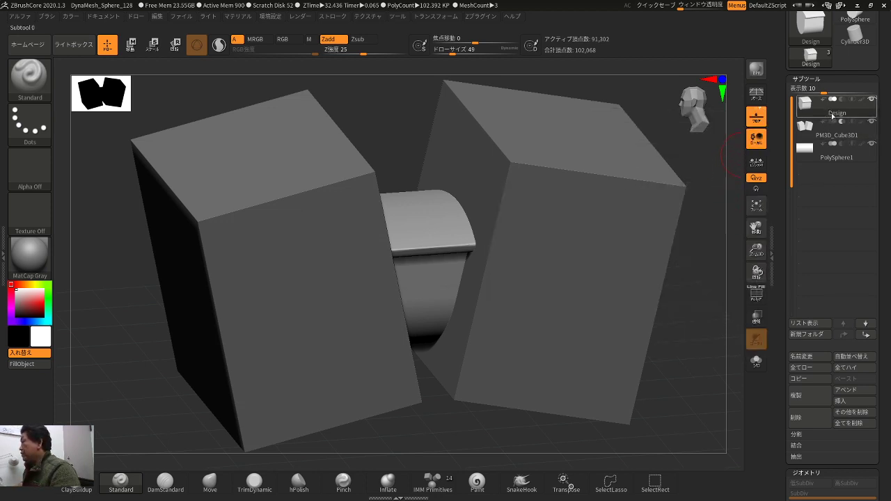
- Merge the Design subtool with the PM3D_Cube3D1 subtool directly below it, accepting that this cannot be undone
mouse_move(837, 115)
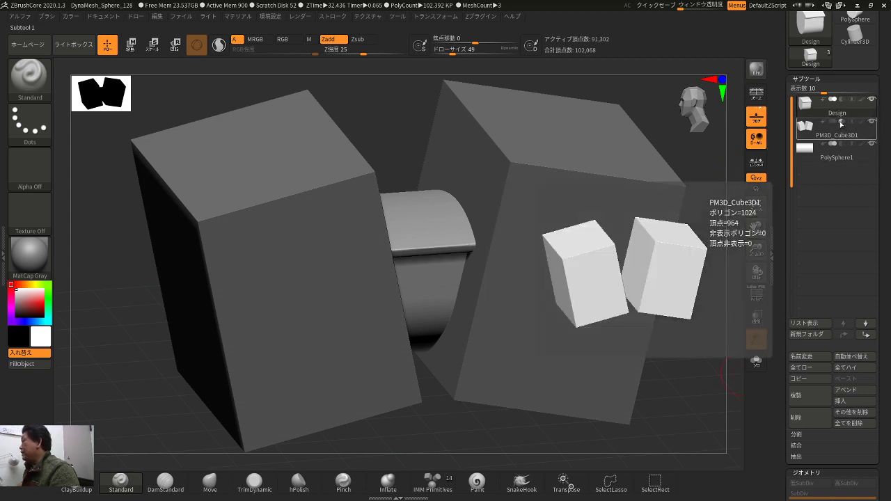
click(797, 434)
click(800, 435)
click(802, 446)
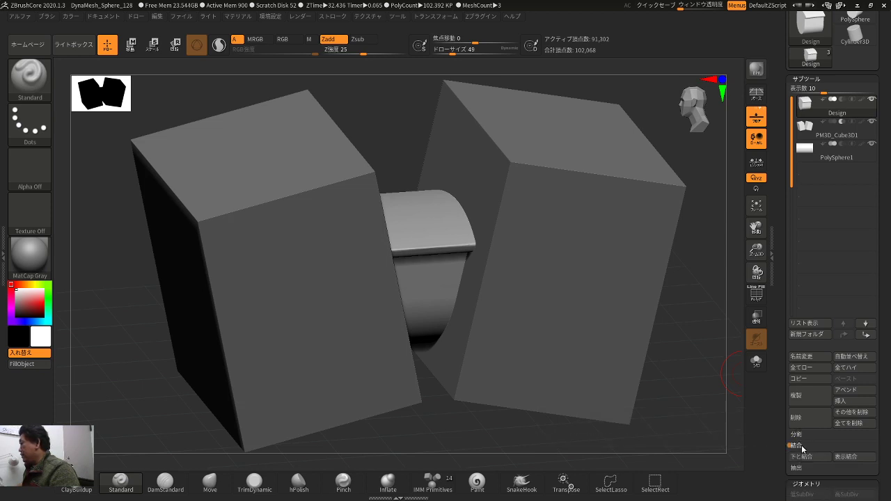
click(805, 460)
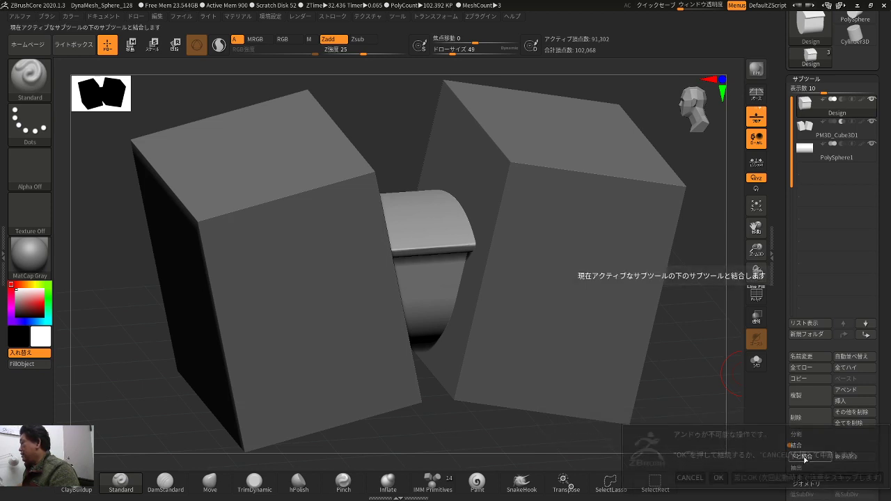
click(718, 478)
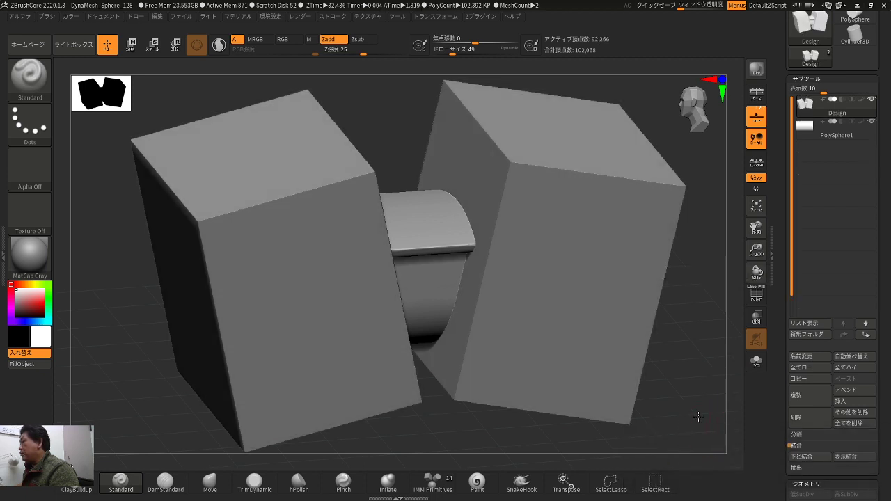
- Remesh the merged Design subtool with DynaMesh at resolution 256 to subtract the slanted boxes from the body
alt+drag(698, 416, 680, 356)
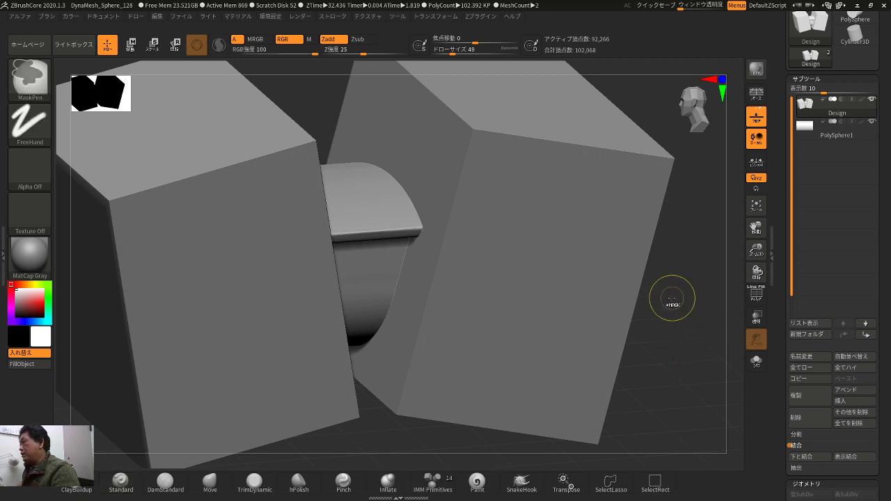
ctrl+drag(672, 297, 696, 352)
drag(637, 319, 661, 348)
drag(692, 221, 674, 214)
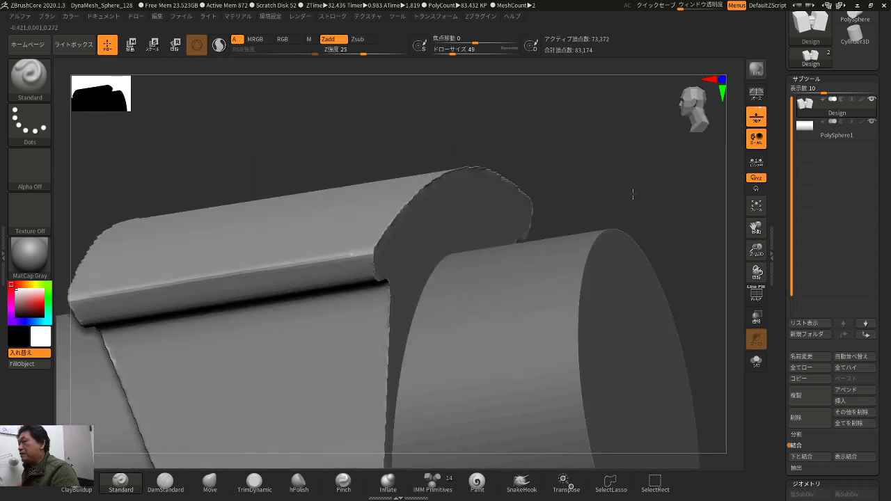
- Inspect the cut edges with the polyframe shown, comparing the mesh before and after the DynaMesh subtraction
drag(632, 193, 393, 99)
key(shift+f)
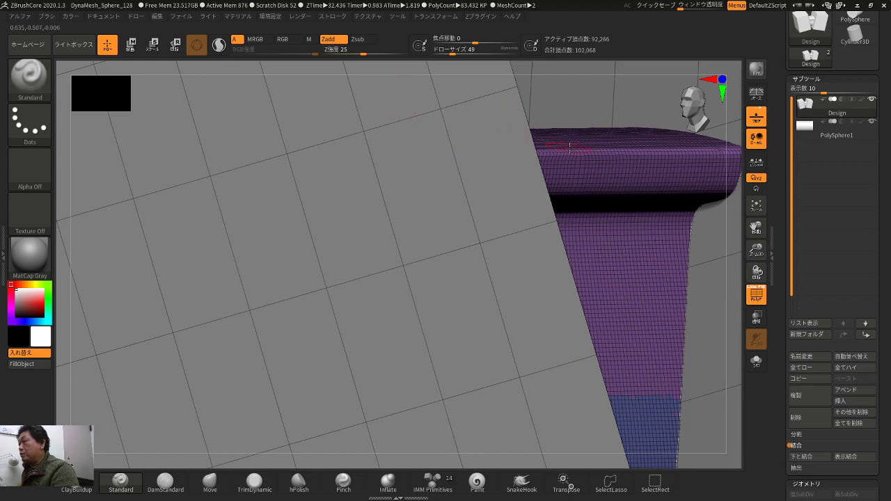
key(ctrl+shift+z)
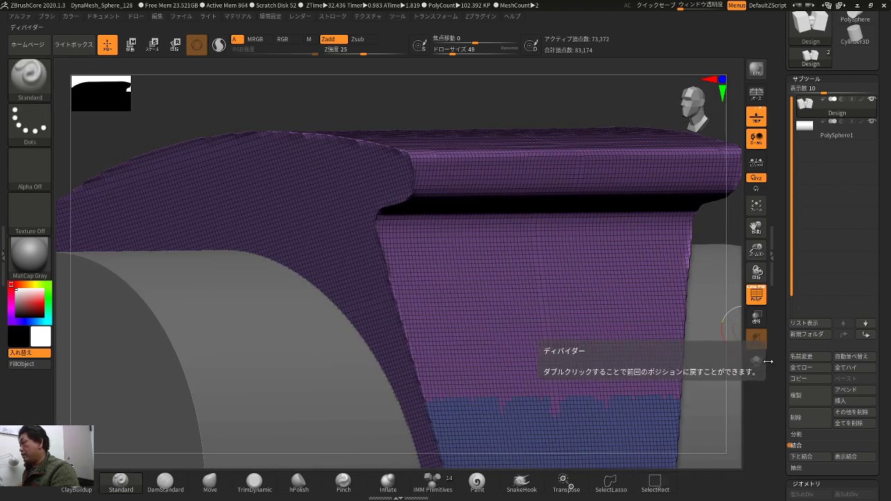
key(f)
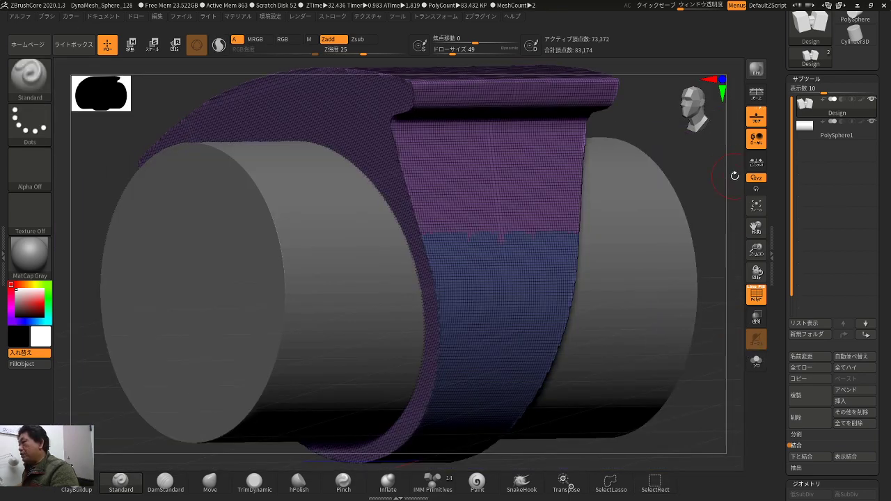
alt+drag(734, 175, 668, 172)
key(shift+f)
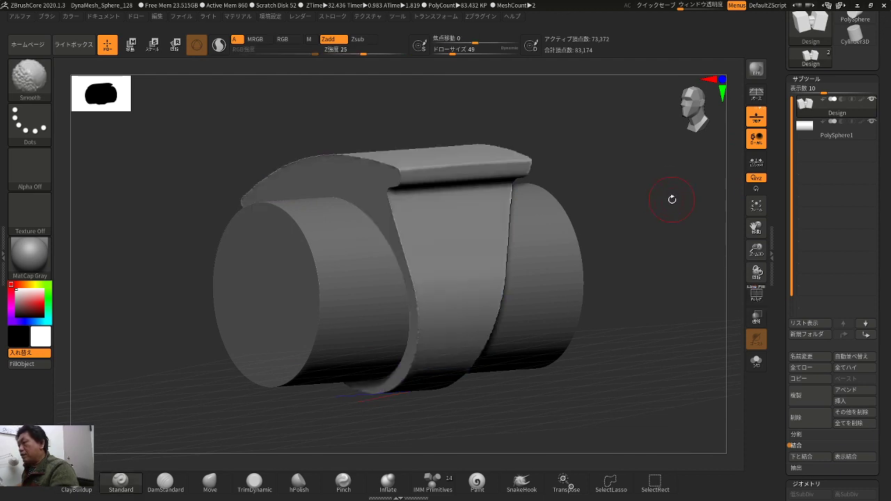
- Undo the DynaMesh subtraction, then rerun it on the merged Design subtool
key(ctrl+z)
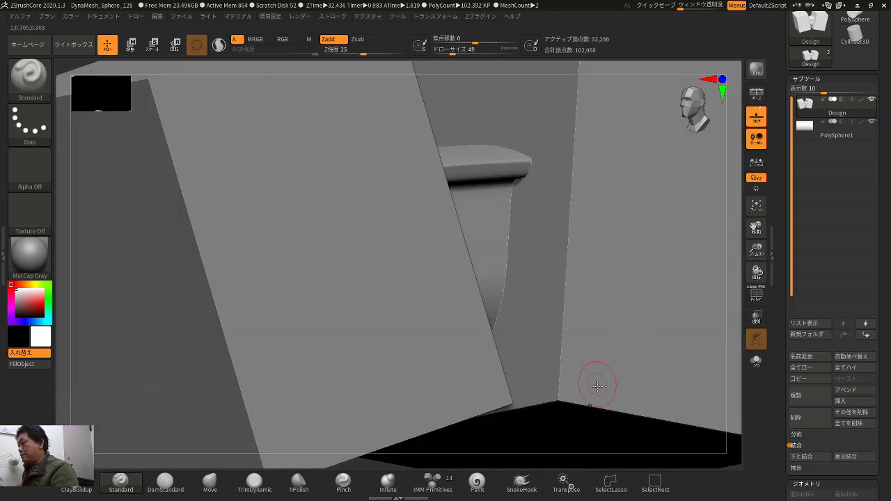
drag(756, 252, 698, 241)
ctrl+drag(647, 263, 684, 325)
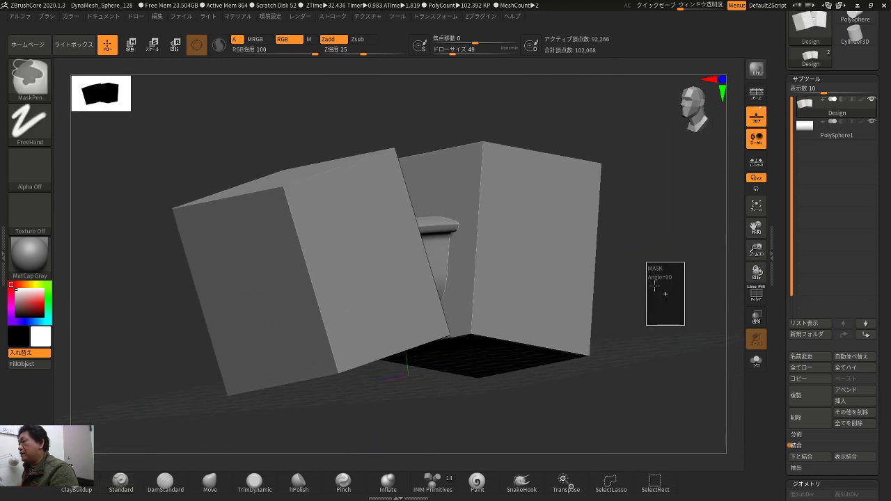
alt+drag(655, 269, 634, 332)
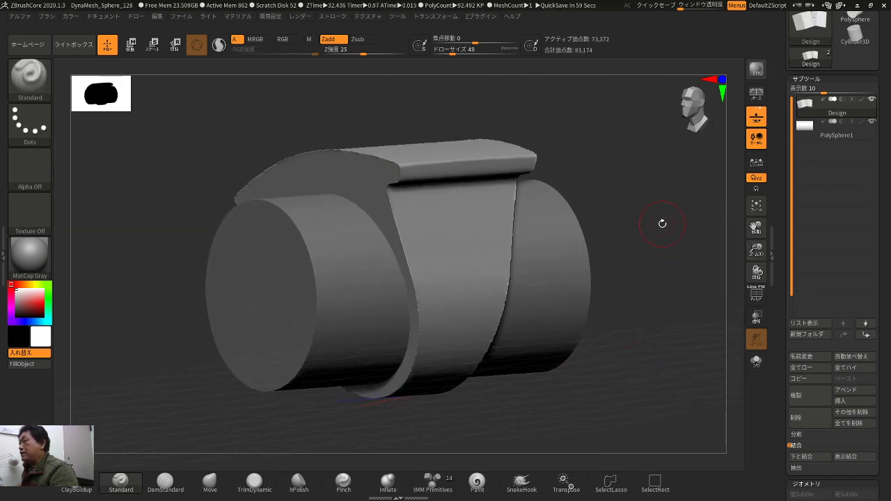
mouse_move(662, 223)
alt+mouse_down()
mouse_move(662, 245)
mouse_move(684, 215)
mouse_move(656, 286)
mouse_move(679, 232)
alt+mouse_up()
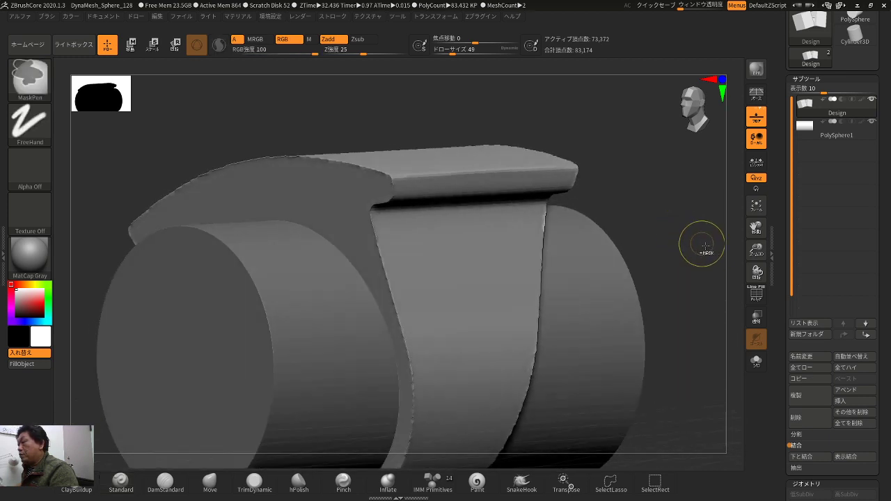
- Undo the repeated subtraction and remesh the Design subtool once more, keeping the DynaMesh resolution at 256
key(ctrl+z)
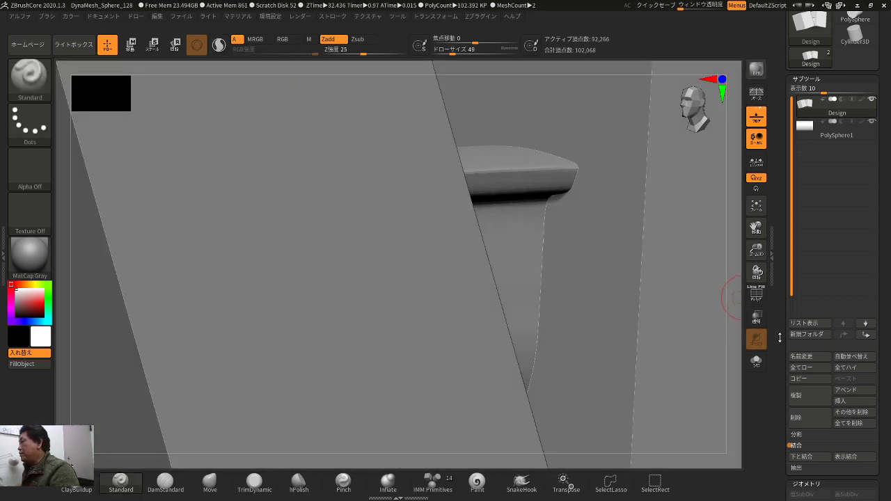
click(773, 341)
drag(777, 339, 769, 226)
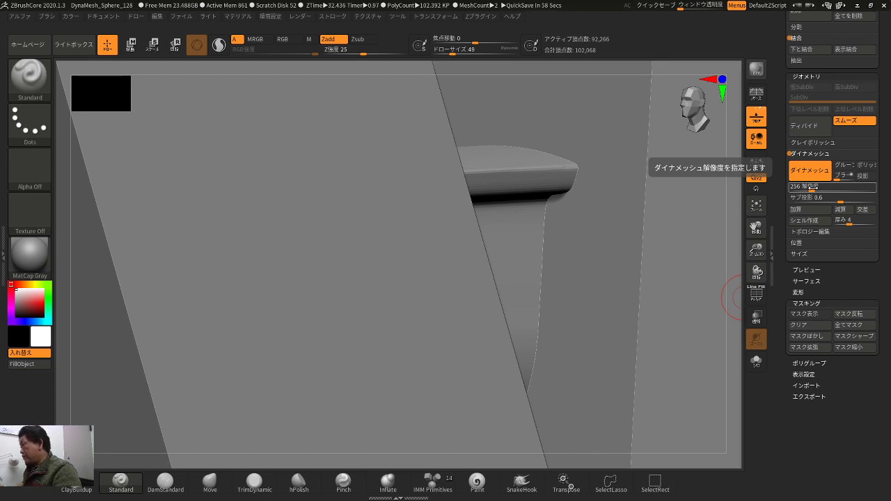
drag(756, 249, 731, 224)
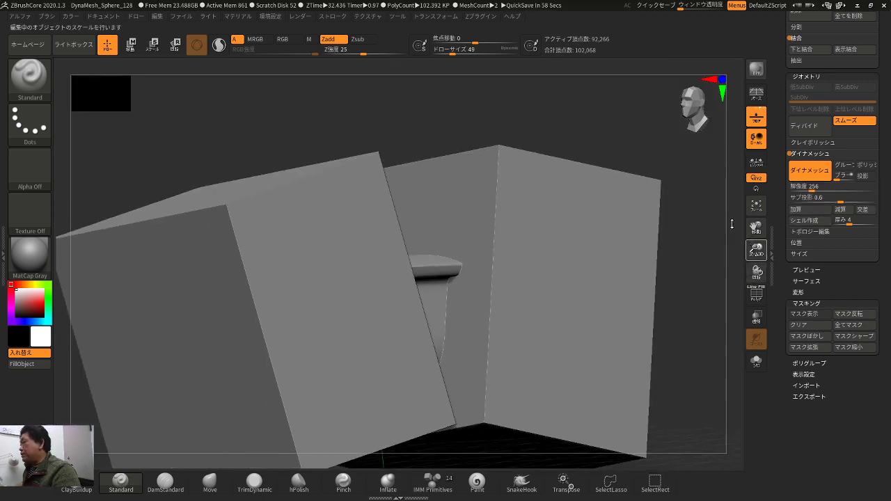
ctrl+drag(688, 249, 712, 302)
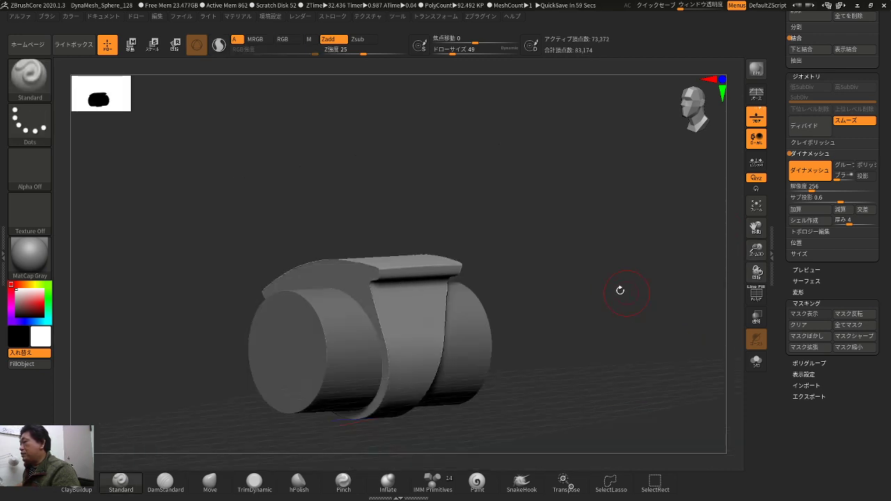
- Examine the polygon grid along the upper ledge's cut edge with the polyframe shown, and undo the subtraction
mouse_move(620, 290)
mouse_down()
mouse_move(611, 281)
mouse_move(699, 246)
mouse_move(698, 221)
mouse_move(712, 234)
mouse_move(657, 309)
mouse_move(690, 282)
mouse_move(643, 359)
mouse_move(664, 340)
mouse_move(672, 354)
mouse_up()
key(shift+f)
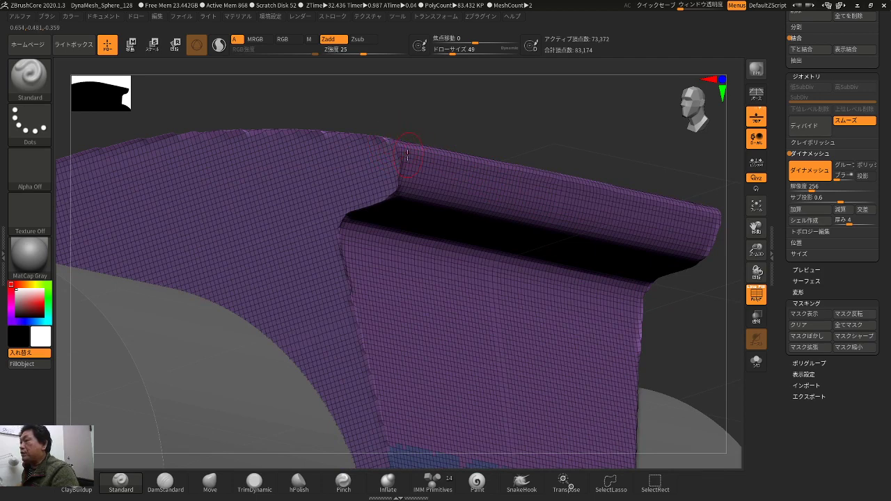
drag(429, 119, 451, 109)
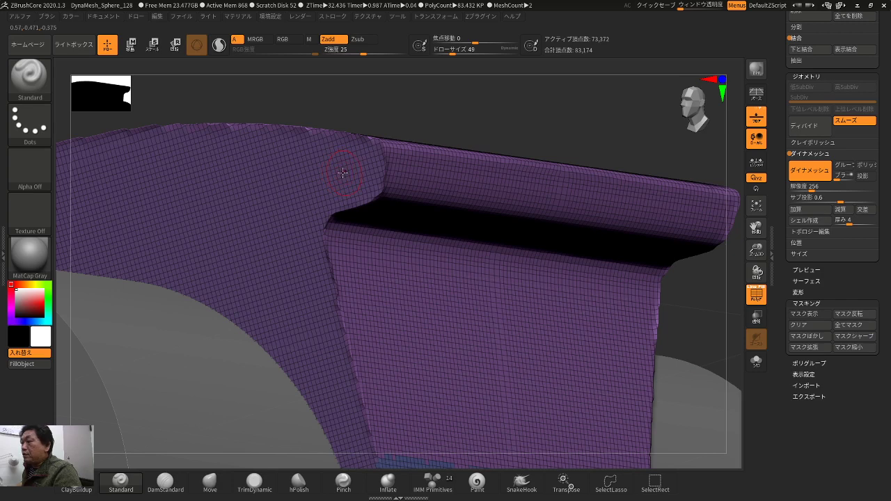
mouse_move(405, 111)
mouse_down()
mouse_move(401, 121)
mouse_move(386, 110)
mouse_move(364, 144)
mouse_move(540, 123)
mouse_up()
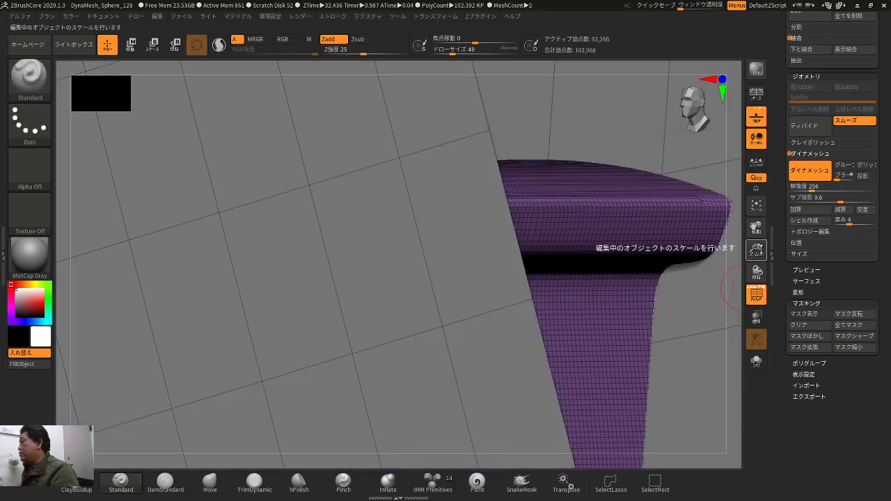
- Enable projection for DynaMesh and set the sub-projection to 0.70114
drag(759, 248, 730, 216)
alt+drag(623, 175, 652, 123)
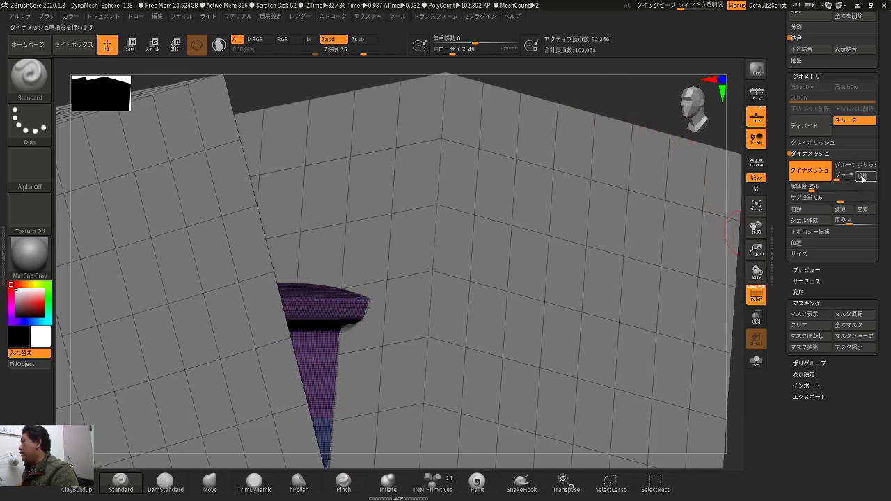
click(863, 177)
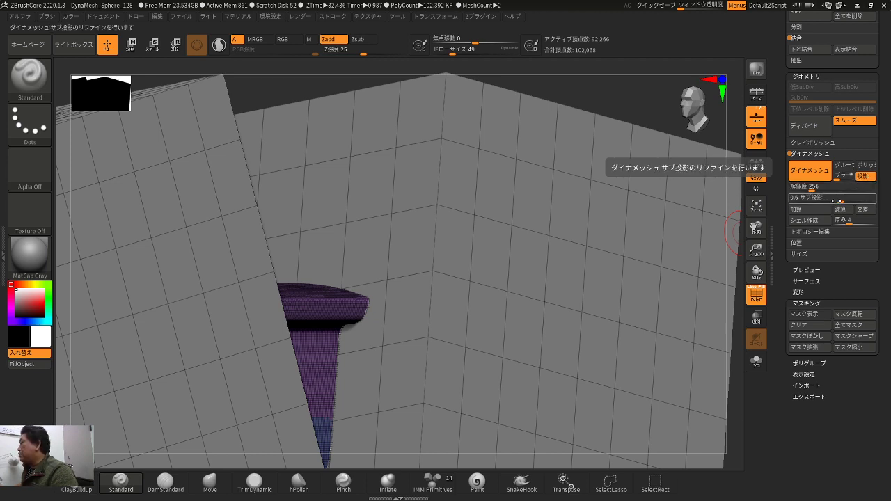
drag(837, 201, 842, 200)
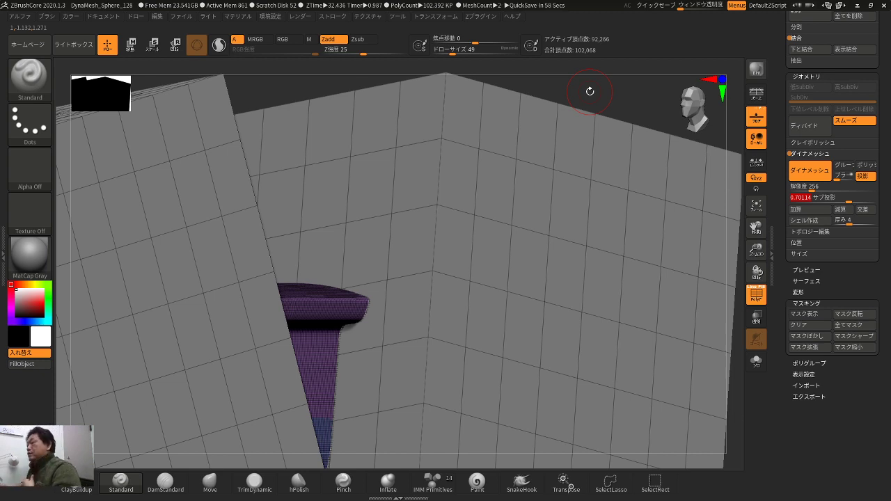
- Subtract the slanted boxes from the body by remeshing with projection enabled, and inspect the cut edges up close
key(ctrl)
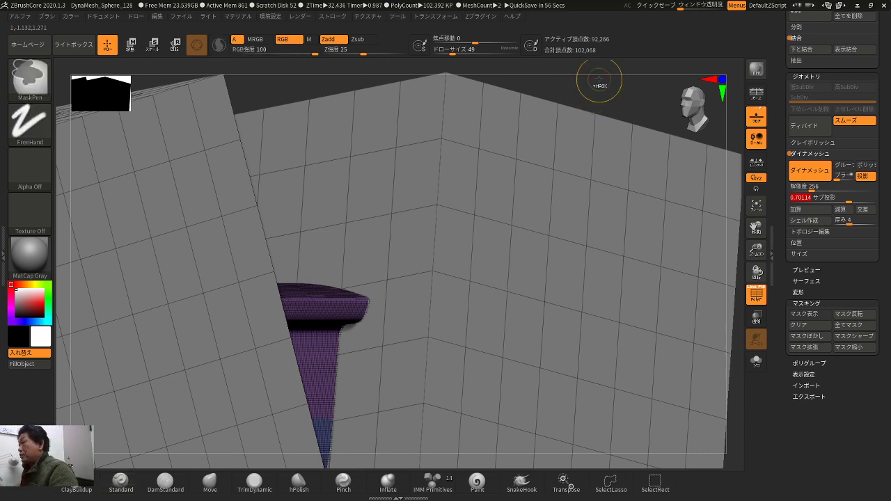
ctrl+drag(629, 102, 622, 103)
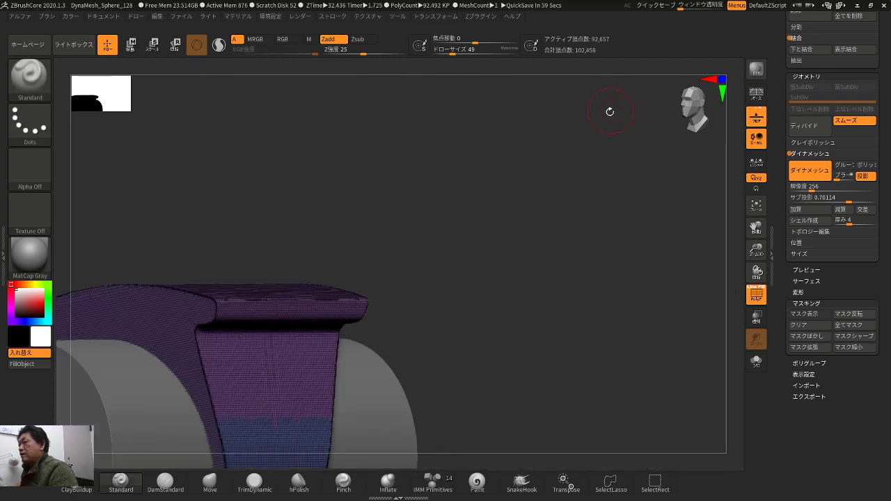
alt+drag(517, 245, 542, 254)
drag(615, 207, 521, 202)
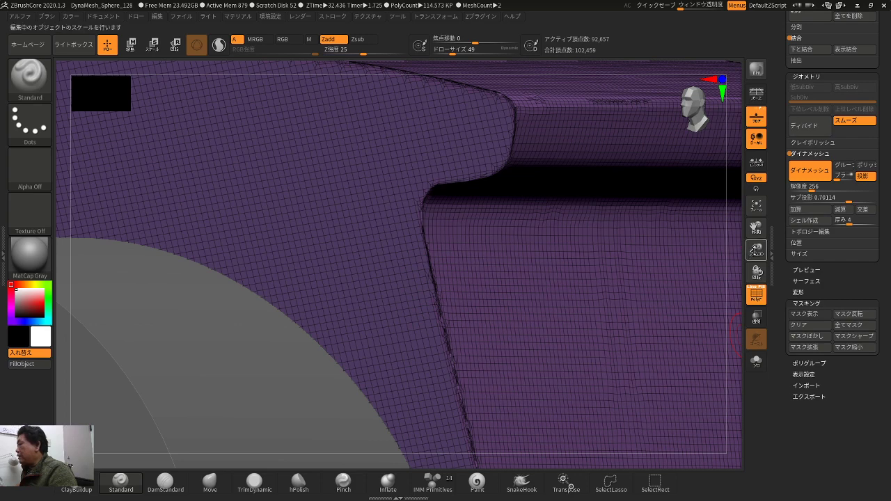
- Hide the polyframe and examine the body's subtracted side faces and upper ledge from several angles
drag(757, 249, 698, 228)
key(shift+f)
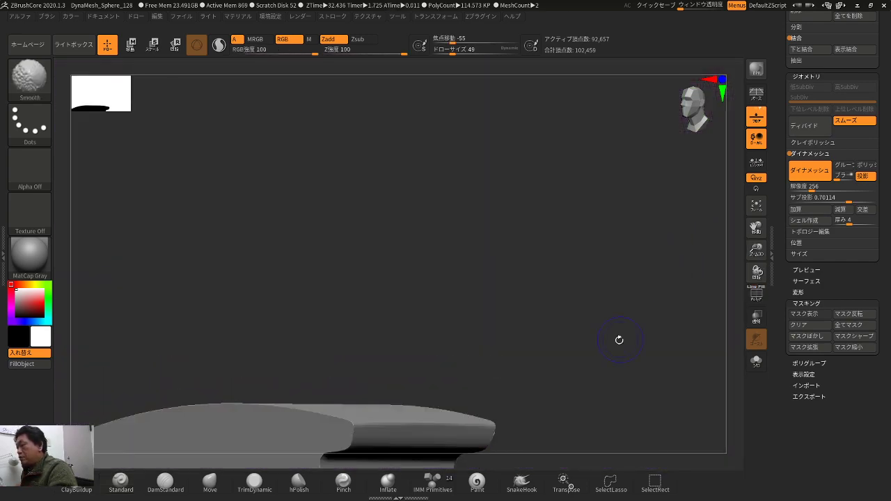
alt+drag(582, 308, 646, 218)
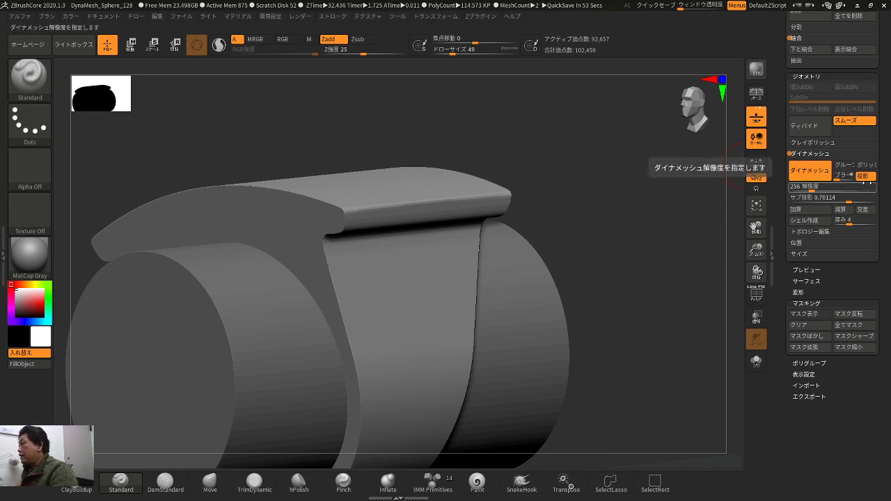
drag(576, 199, 643, 182)
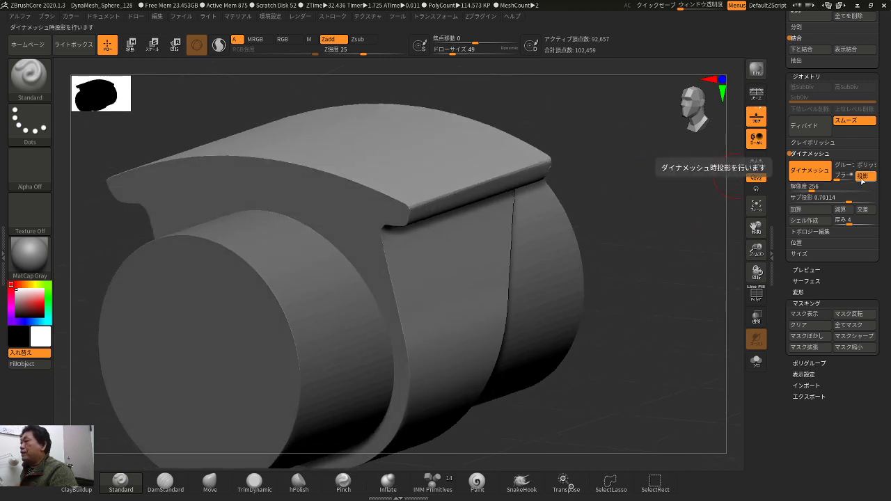
drag(684, 262, 708, 201)
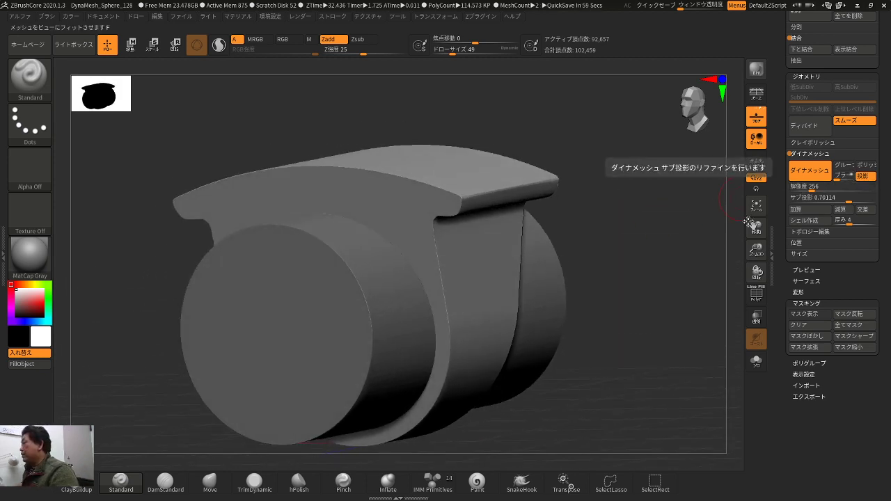
drag(689, 215, 678, 265)
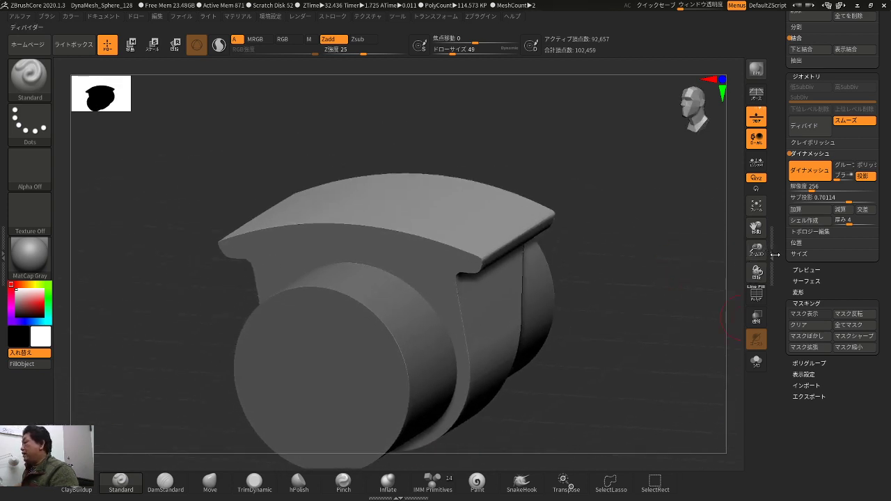
- Insert a Cube3D subtool below the Design subtool and replace its mesh with the PolyCube primitive
scroll(779, 231, up, 5)
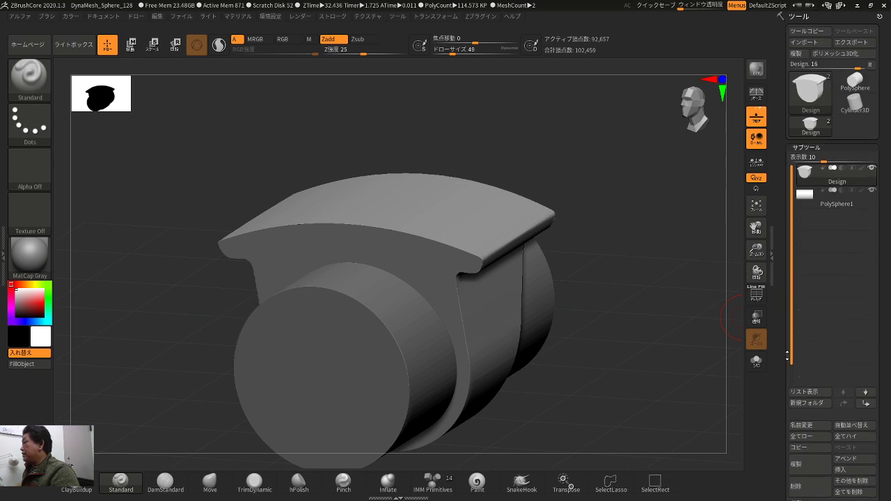
shift+drag(685, 309, 692, 317)
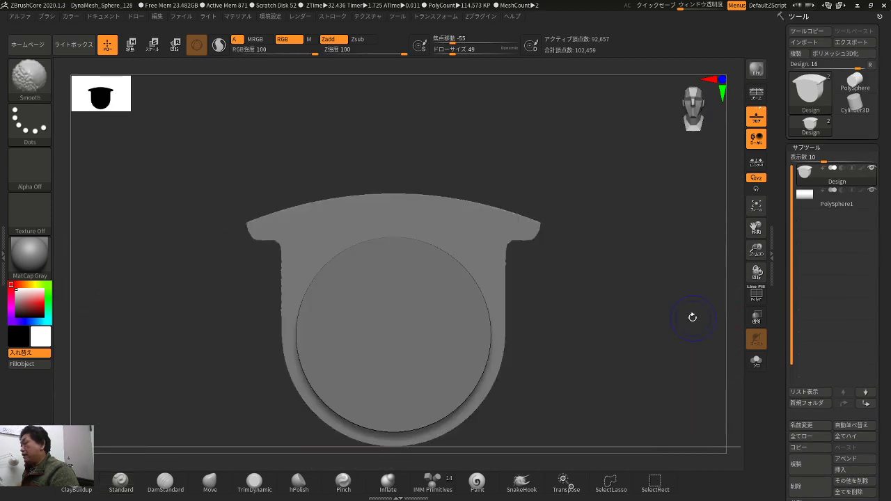
click(840, 469)
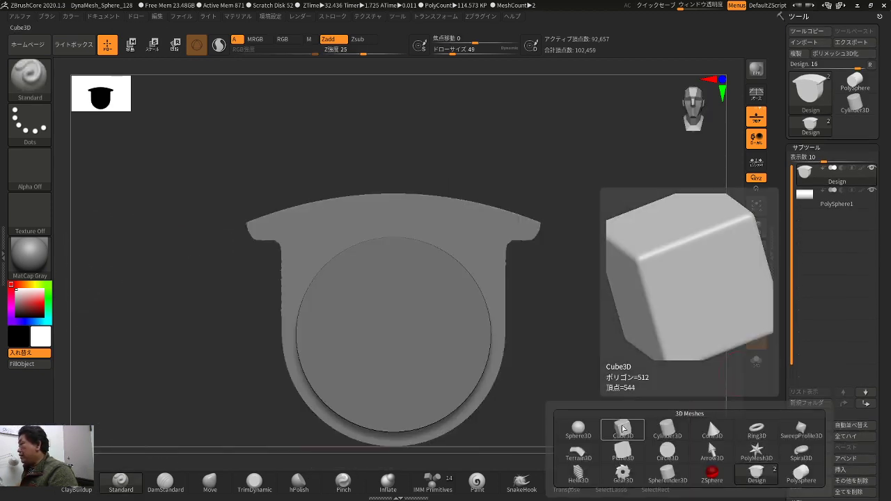
click(624, 431)
key(w)
drag(650, 332, 621, 270)
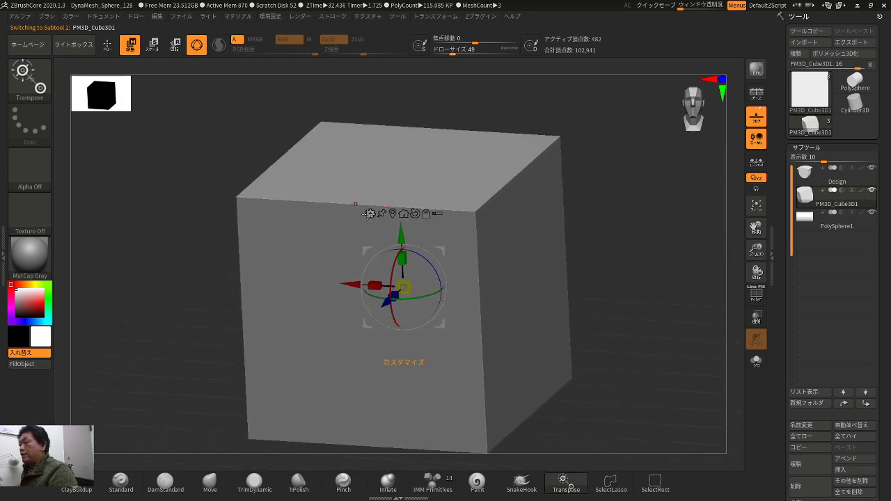
click(368, 213)
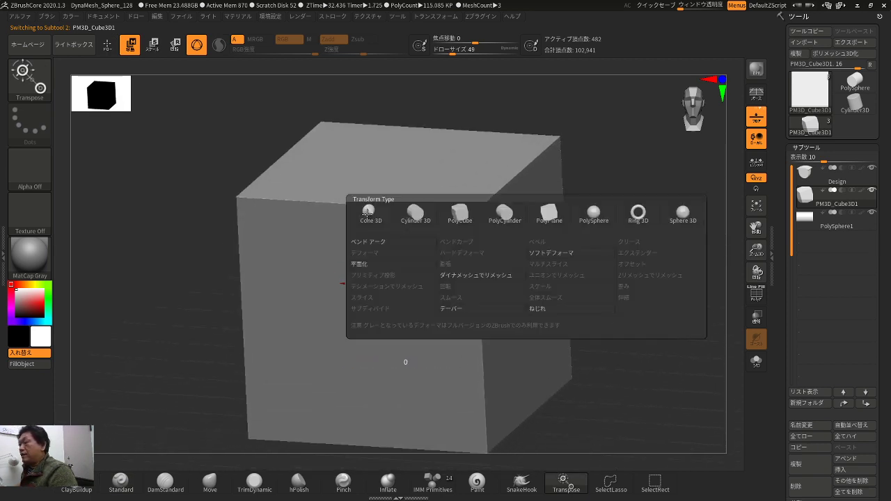
click(461, 215)
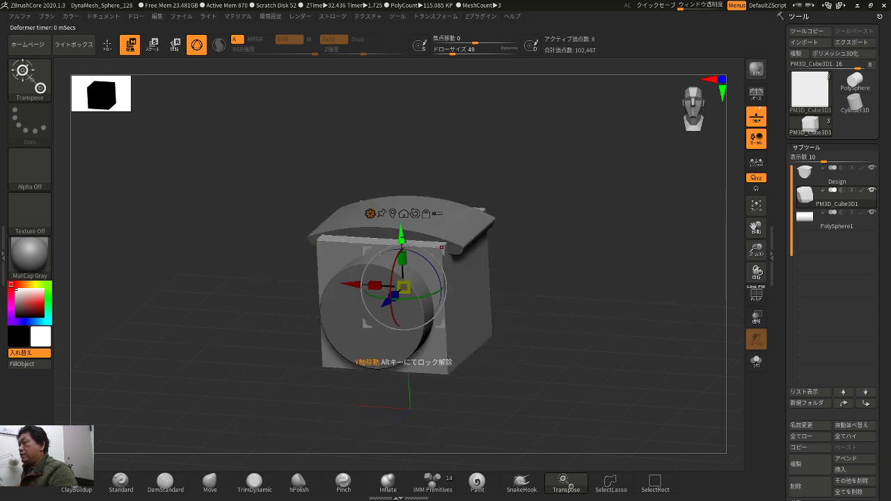
- Raise the cube above the arched body, flatten it into a slab and match its depth to the arch's top
click(480, 279)
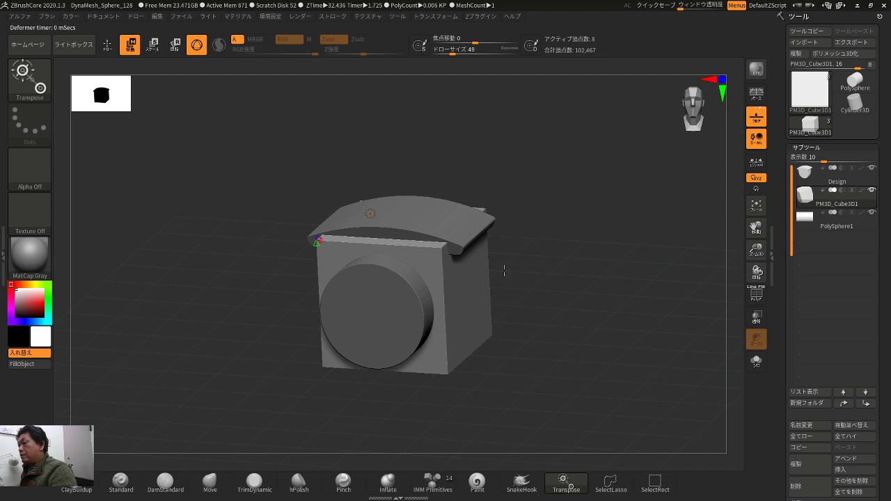
click(417, 278)
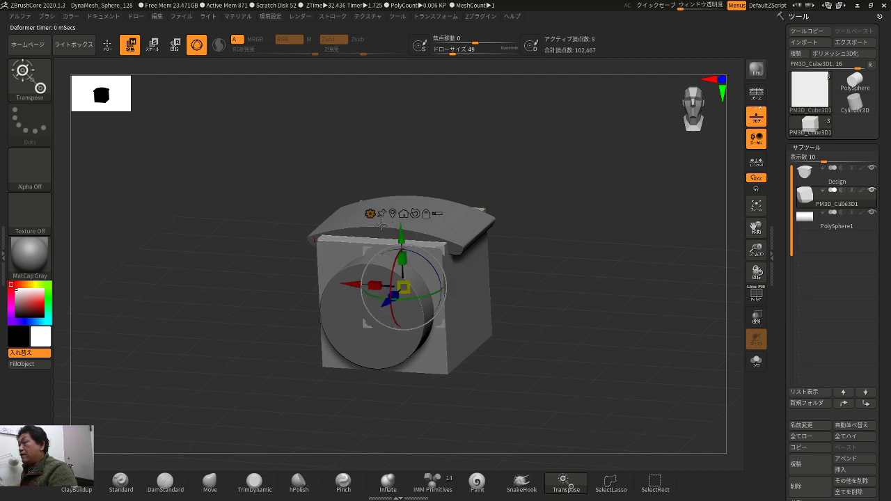
mouse_move(401, 238)
mouse_down()
mouse_move(397, 144)
mouse_move(403, 255)
mouse_up()
shift+drag(555, 213, 536, 206)
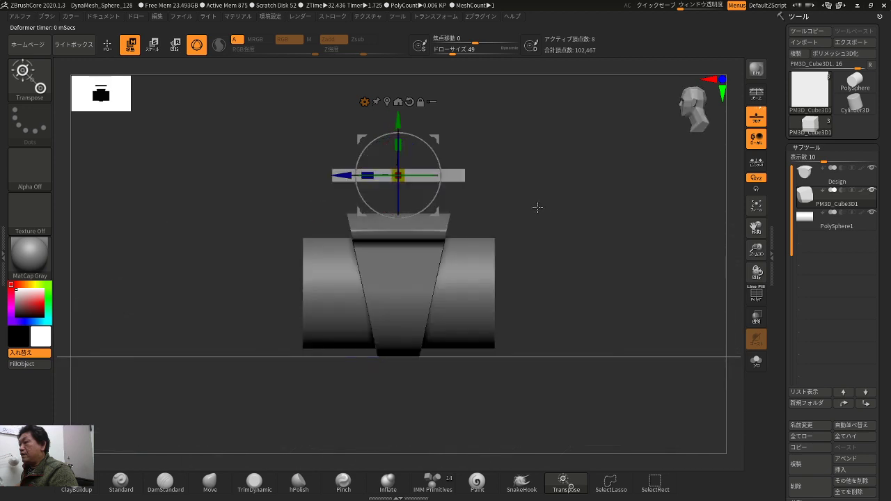
mouse_move(384, 170)
mouse_down()
mouse_move(374, 171)
mouse_move(394, 176)
mouse_up()
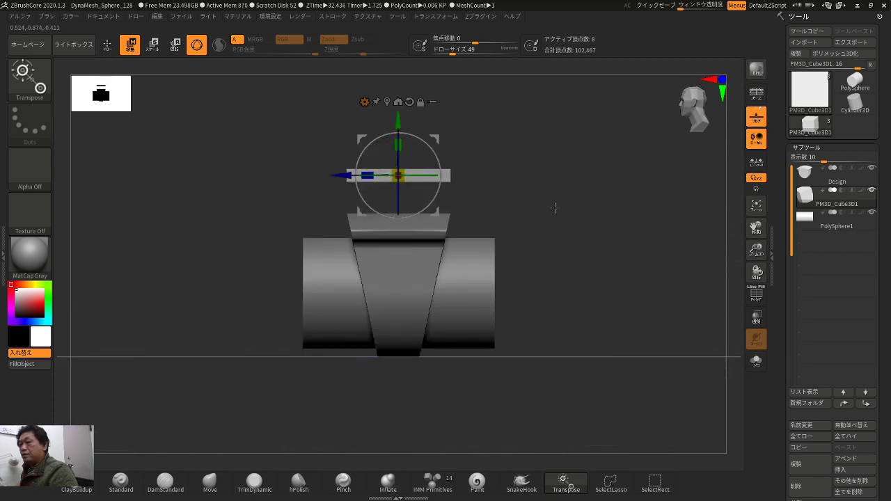
- Thin the slab into a plate, widen it slightly past the arch's ends, and leave the transform mode
shift+drag(554, 206, 595, 230)
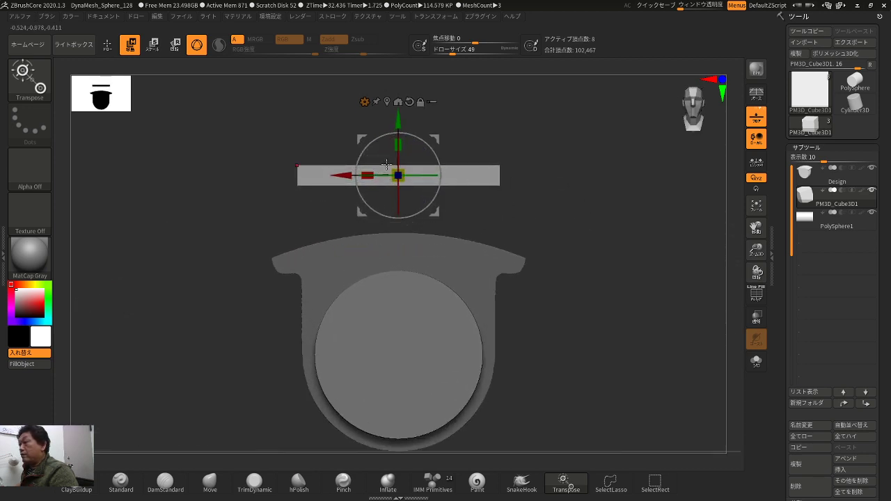
drag(399, 148, 290, 176)
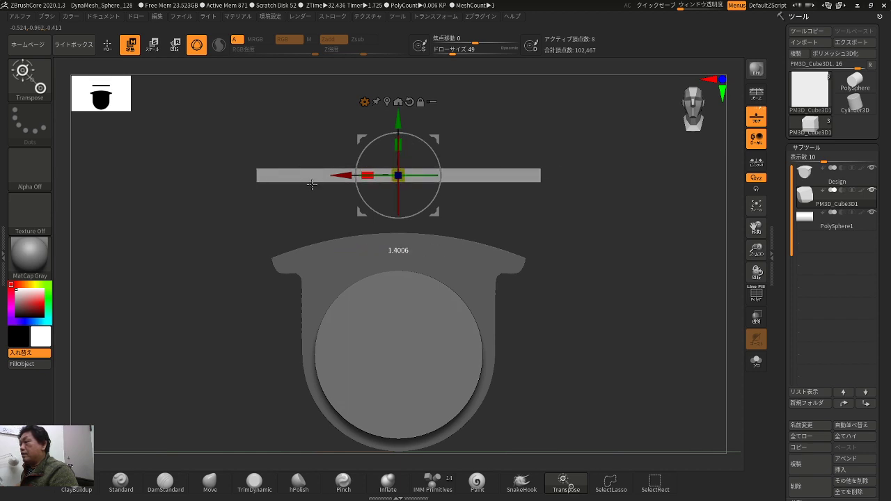
drag(549, 220, 536, 245)
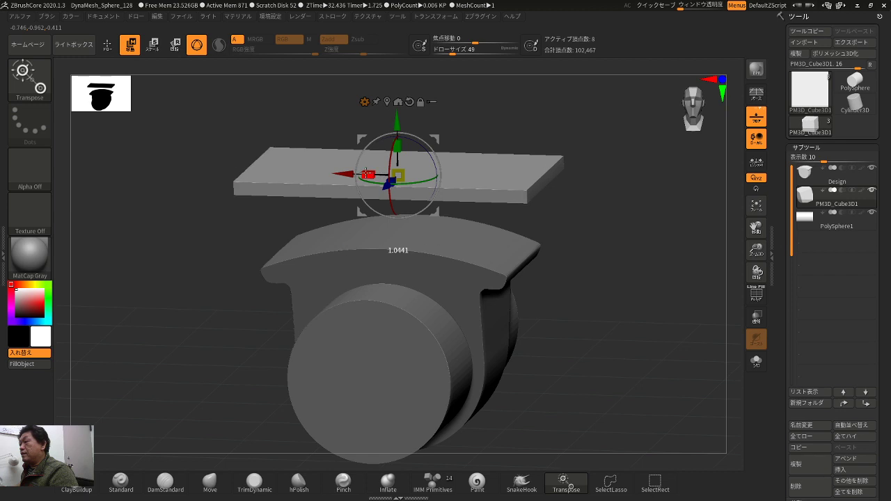
drag(600, 233, 469, 169)
drag(405, 146, 412, 111)
drag(515, 142, 498, 186)
key(q)
drag(558, 191, 615, 229)
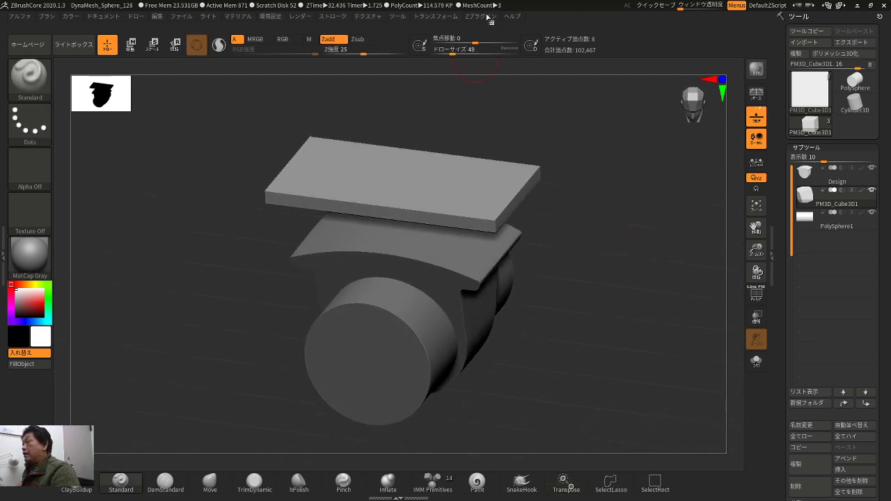
- Create a new 3D text subtool reading nobhop with the Text 3D plugin
click(487, 15)
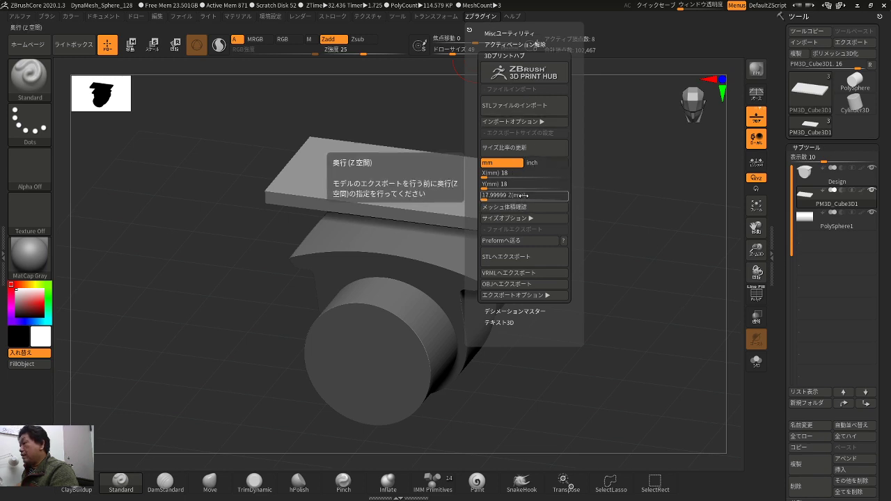
click(480, 17)
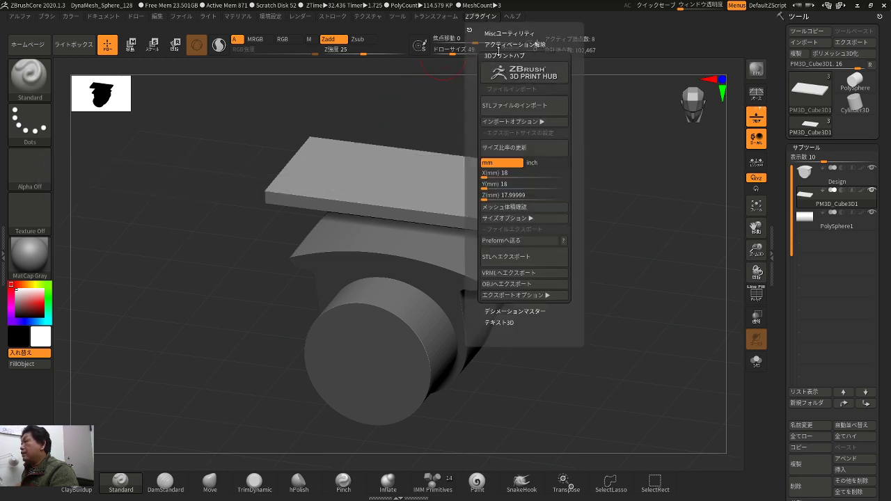
click(500, 56)
click(499, 78)
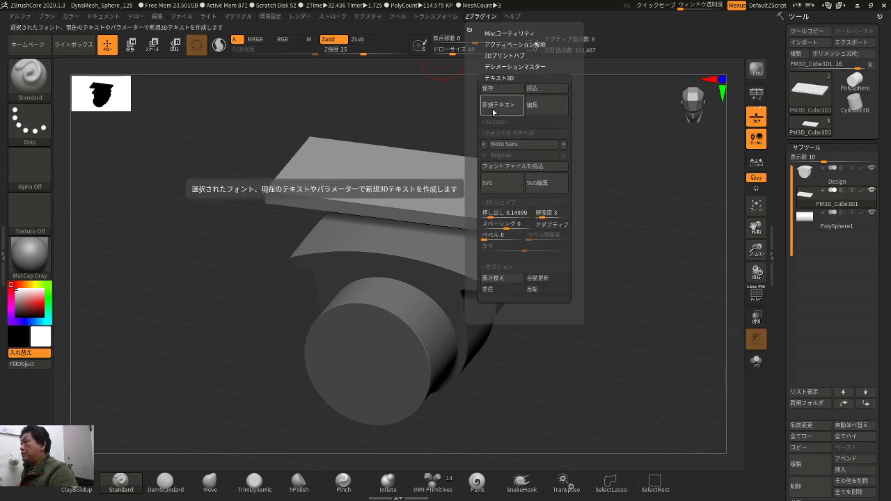
click(493, 110)
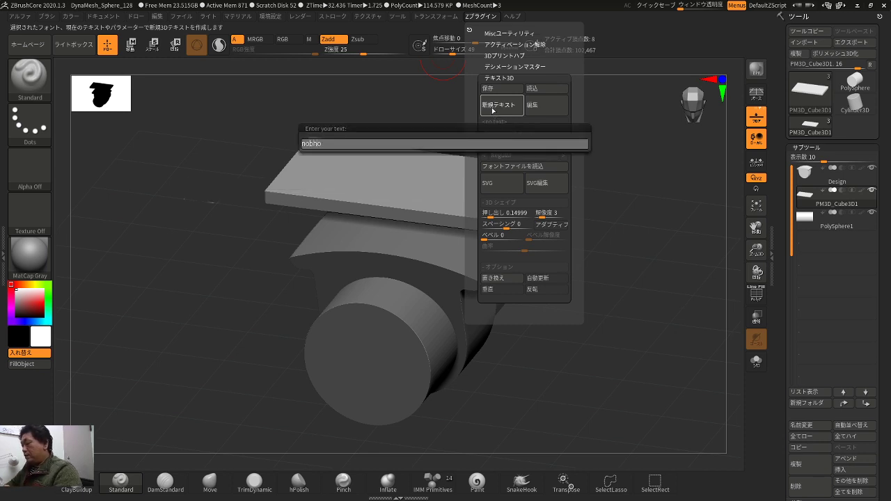
text(nobhop)
key(Return)
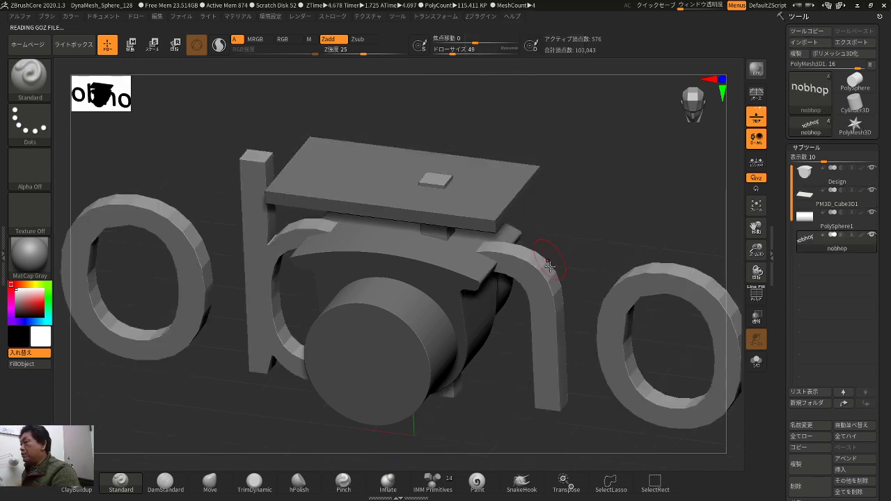
ctrl+right_drag(617, 141, 583, 183)
- Dock the Text 3D settings beside the canvas and set the nobhop text's curve resolution to 9
click(484, 18)
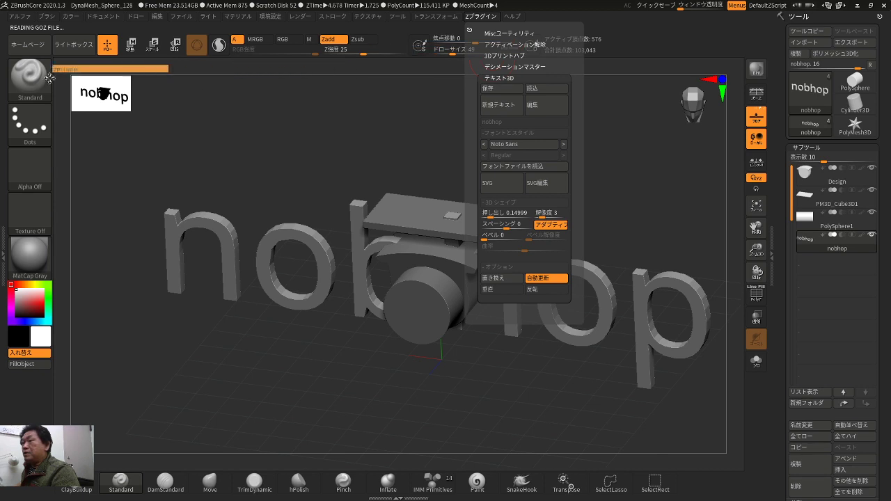
drag(6, 84, 6, 84)
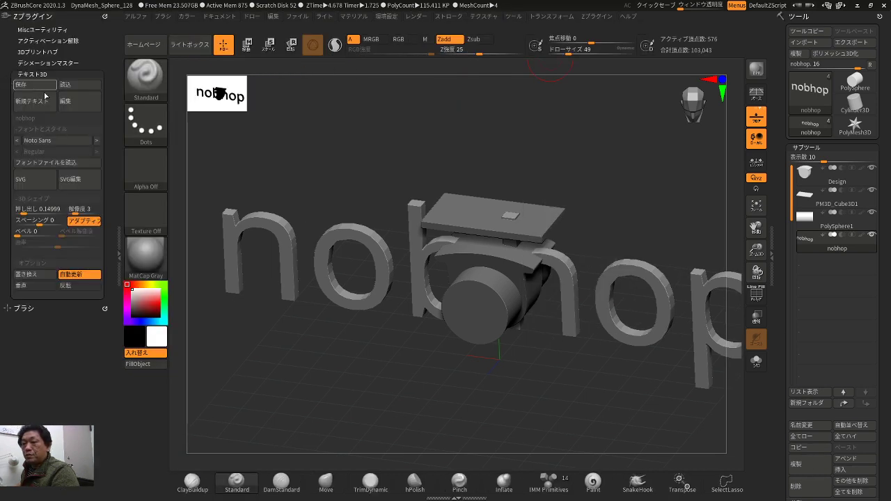
drag(272, 149, 353, 216)
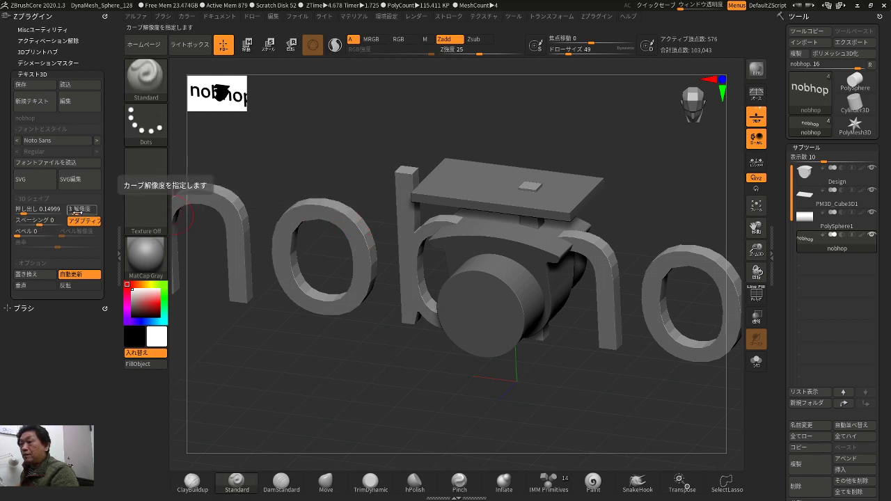
drag(81, 210, 87, 211)
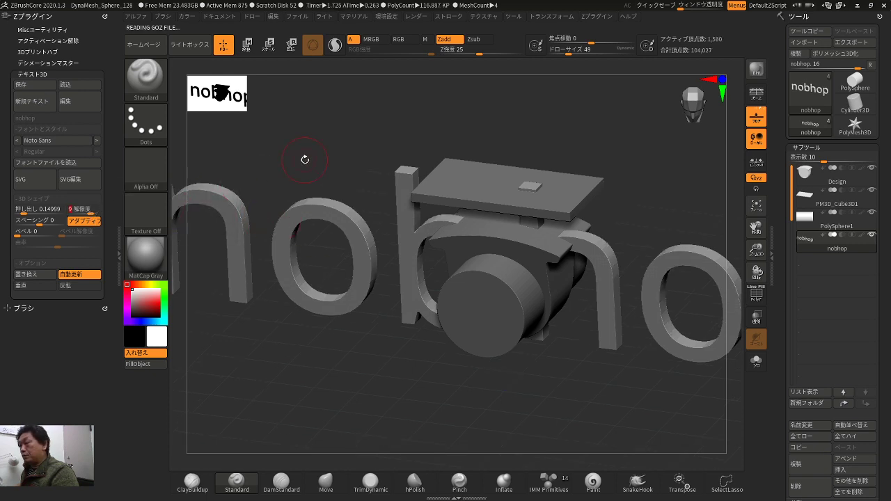
- Change the nobhop text's font to Mistral
click(17, 142)
click(17, 141)
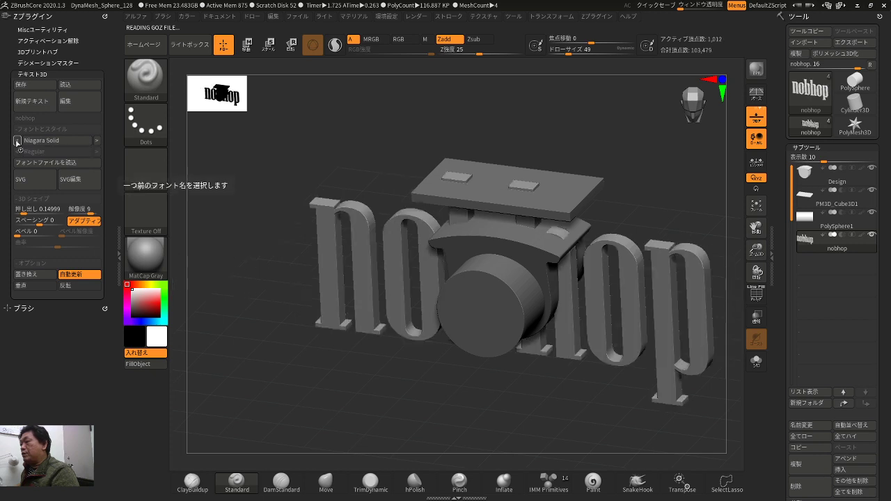
click(18, 141)
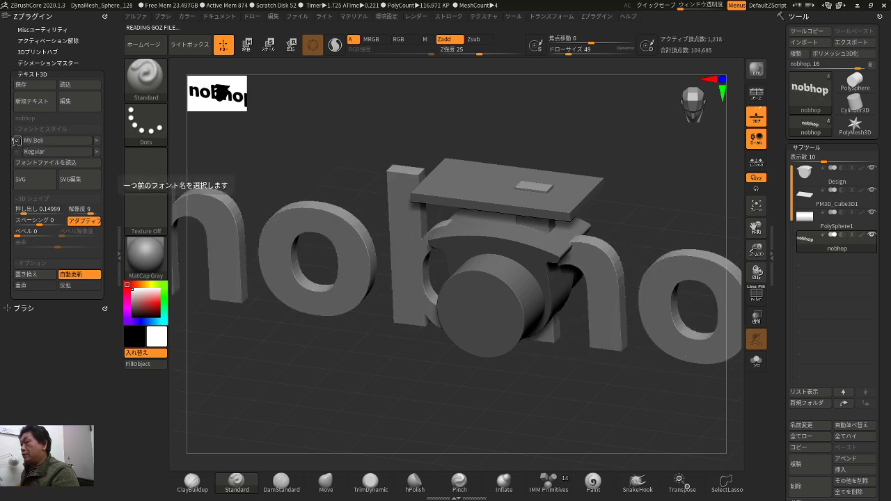
click(17, 141)
click(17, 141)
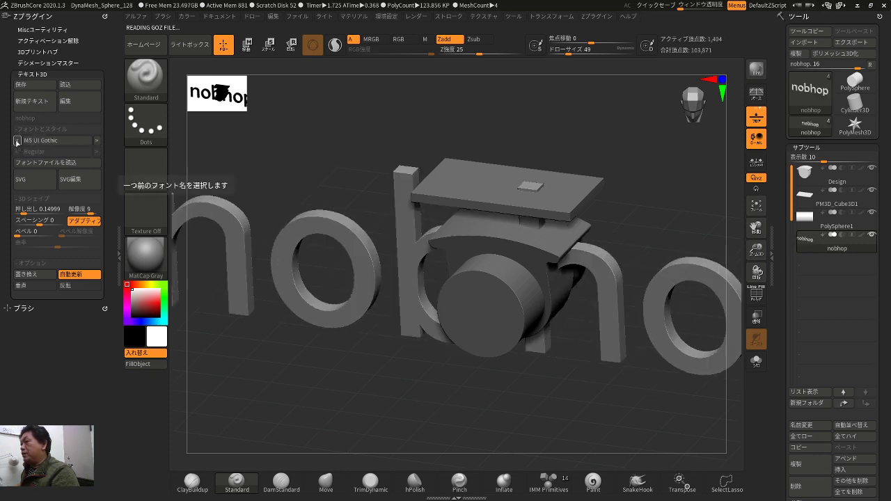
click(17, 141)
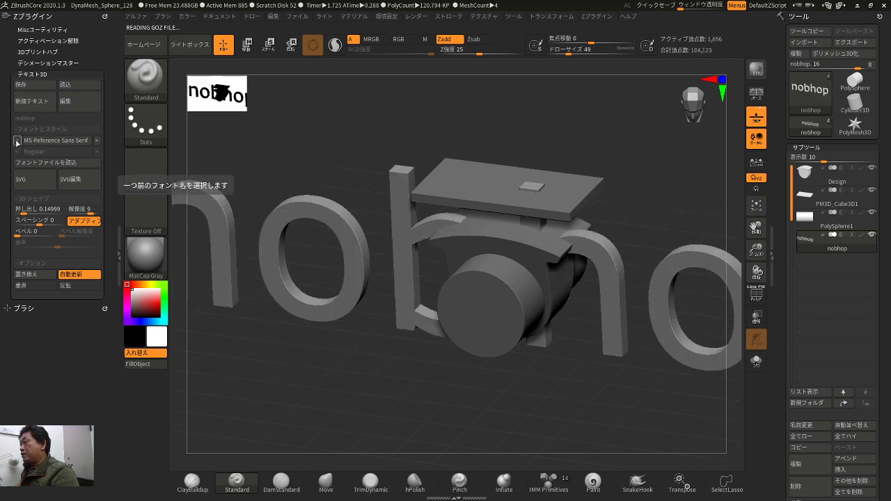
click(17, 141)
click(17, 141)
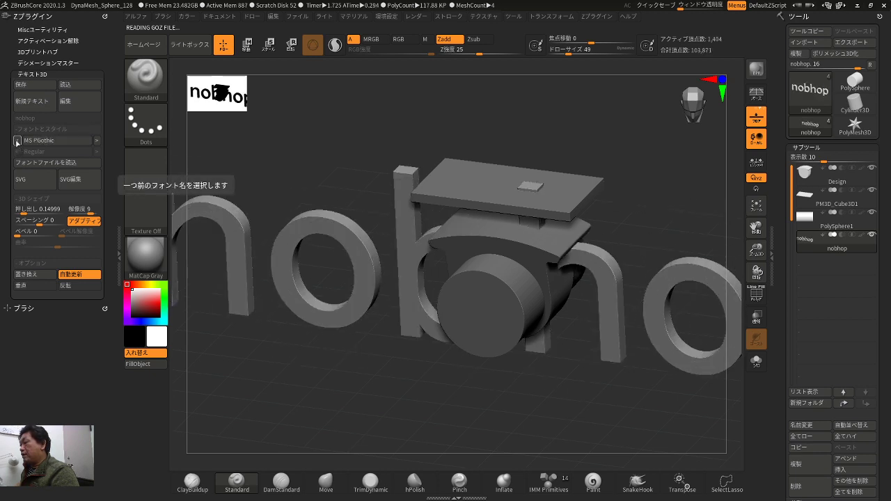
click(17, 142)
click(17, 141)
click(17, 142)
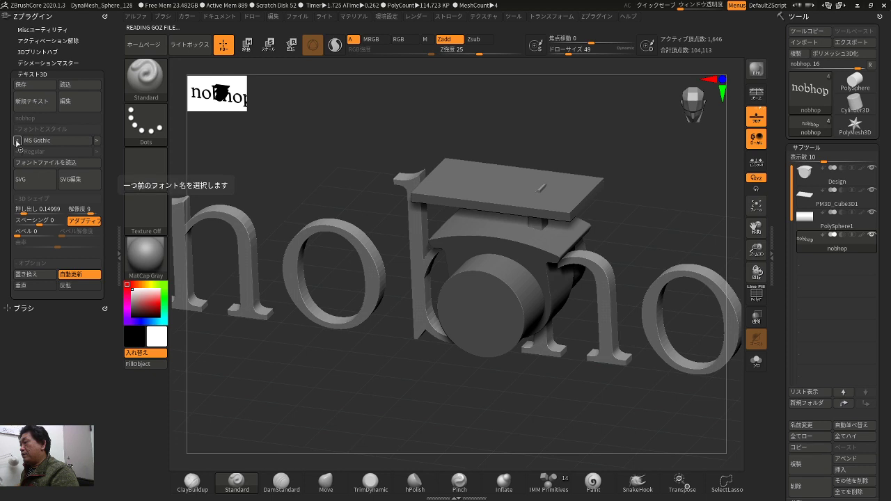
click(16, 141)
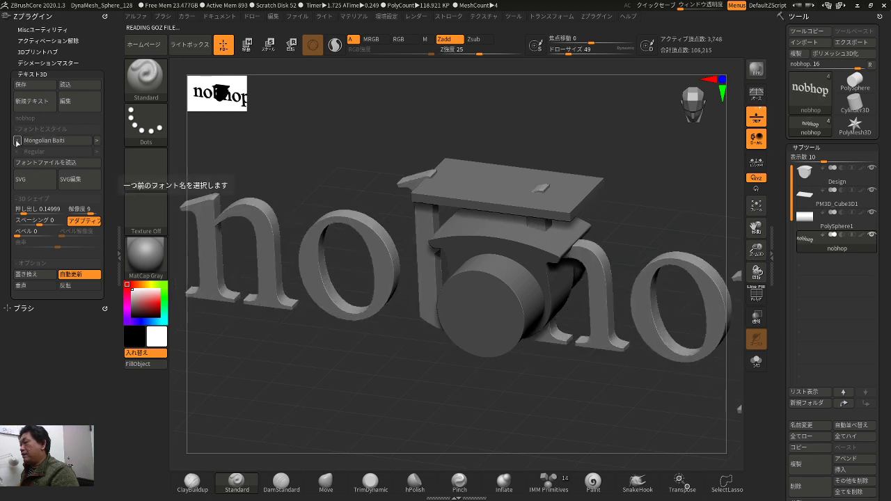
click(16, 141)
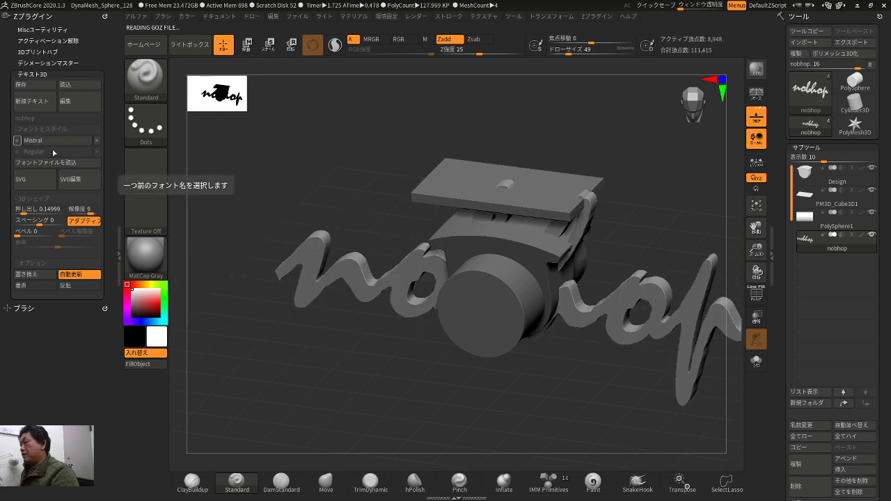
- Clone the nobhop text tool and turn on the move gizmo, with the text's bevel at 0
drag(380, 381, 415, 382)
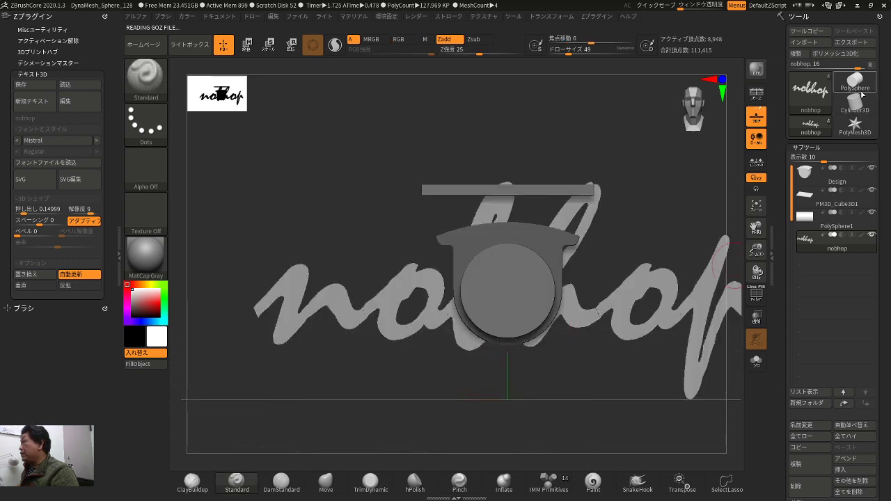
click(799, 54)
drag(689, 174, 547, 89)
key(w)
mouse_move(587, 149)
mouse_down()
mouse_move(539, 169)
mouse_move(504, 208)
mouse_move(571, 214)
mouse_move(611, 183)
mouse_move(657, 176)
mouse_move(600, 195)
mouse_move(594, 164)
mouse_up()
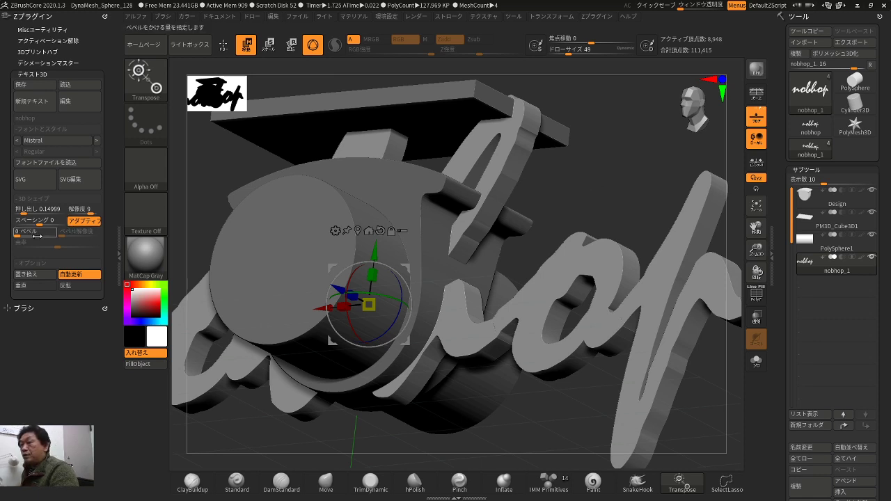
mouse_move(17, 232)
mouse_down()
mouse_move(32, 237)
mouse_move(19, 235)
mouse_up()
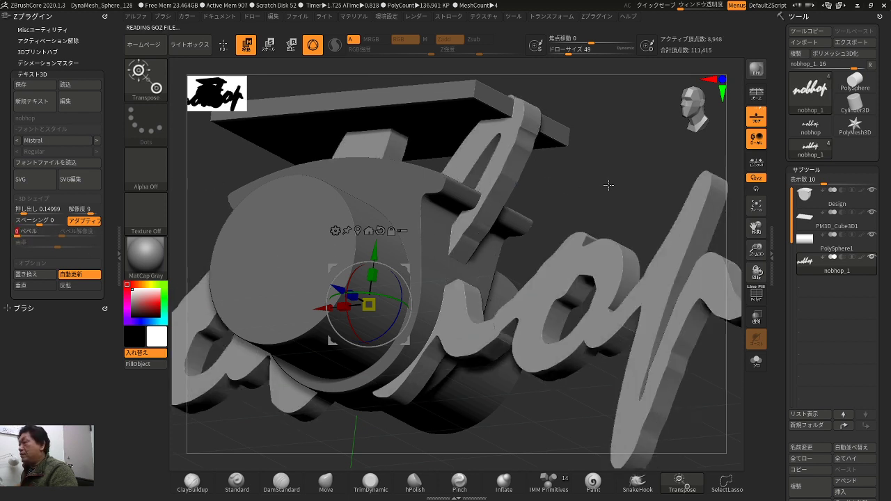
- Lay the nobhop text flat above the plate's upper face and size it to fit the plate's width
shift+drag(610, 185, 410, 366)
drag(377, 258, 416, 255)
ctrl+right_drag(522, 226, 528, 196)
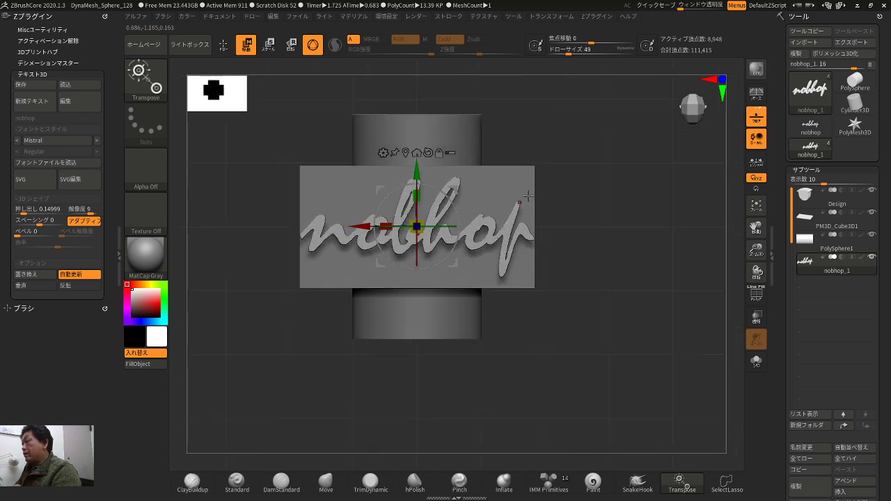
- Select the plate and widen it so both ends extend past the nobhop text
alt+click(527, 197)
drag(385, 227, 358, 226)
drag(581, 147, 611, 157)
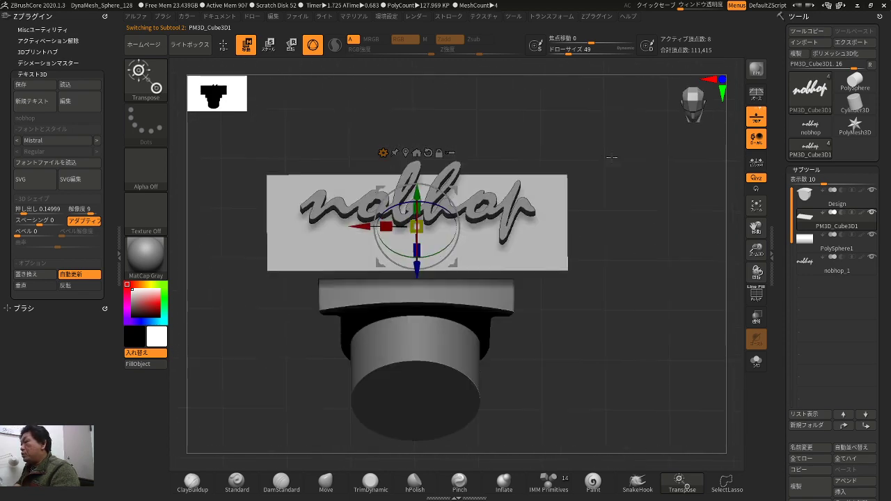
drag(526, 210, 547, 119)
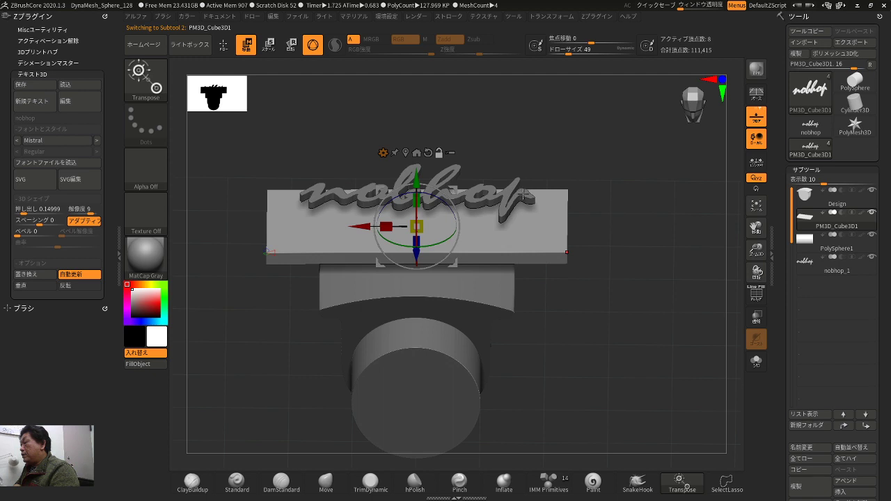
- Switch the active subtool back and forth between the nobhop text and the other parts directly on the model
alt+click(522, 194)
alt+click(545, 214)
alt+click(524, 193)
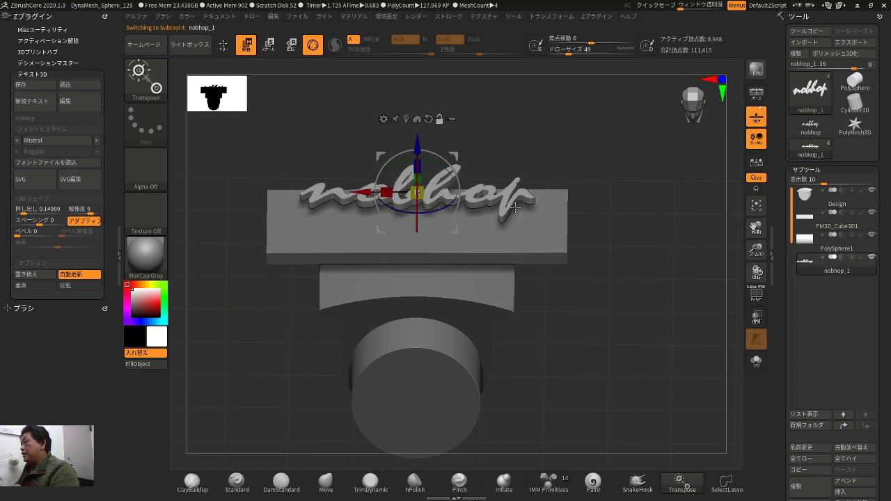
alt+click(493, 287)
alt+click(506, 214)
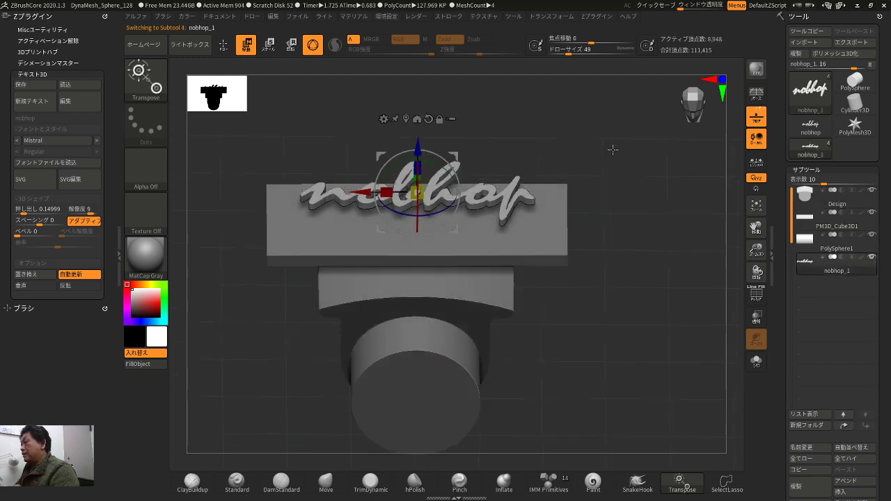
drag(612, 149, 630, 185)
- Make the plate the active subtool and widen it slightly more
alt+click(568, 189)
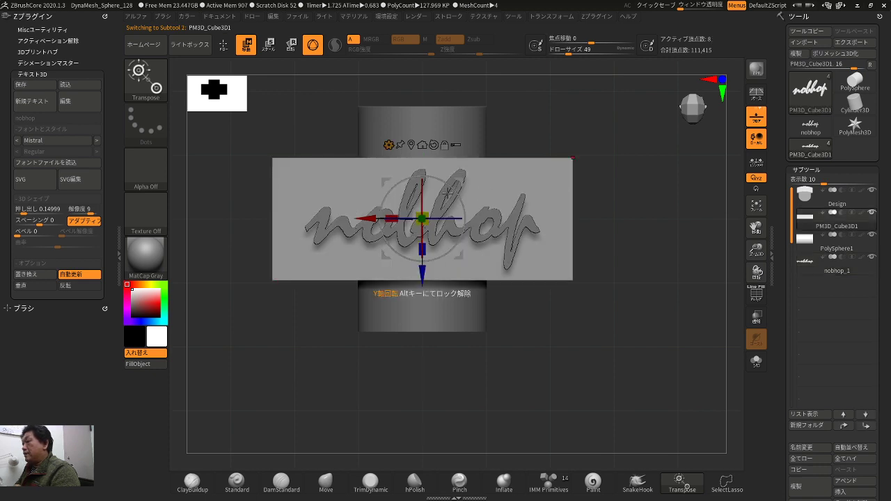
drag(395, 218, 391, 217)
drag(615, 292, 626, 212)
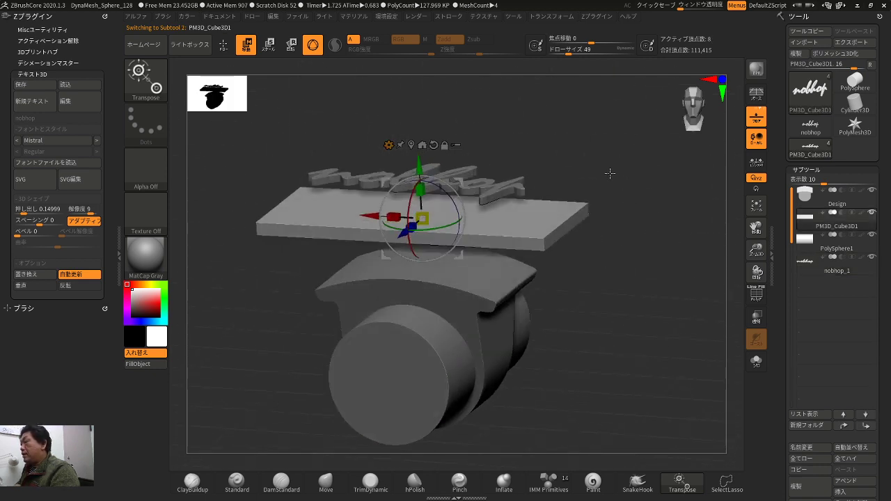
- Convert the plate to a DynaMesh at resolution 256
drag(776, 307, 788, 196)
click(799, 295)
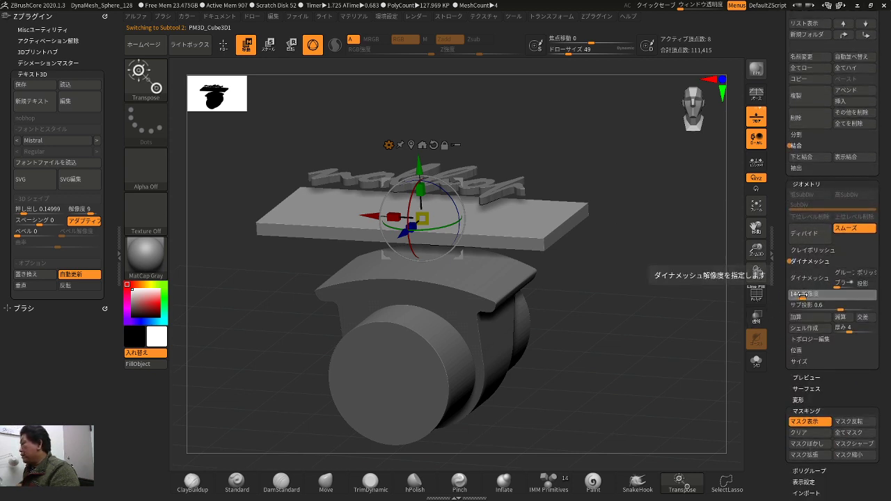
text(2)
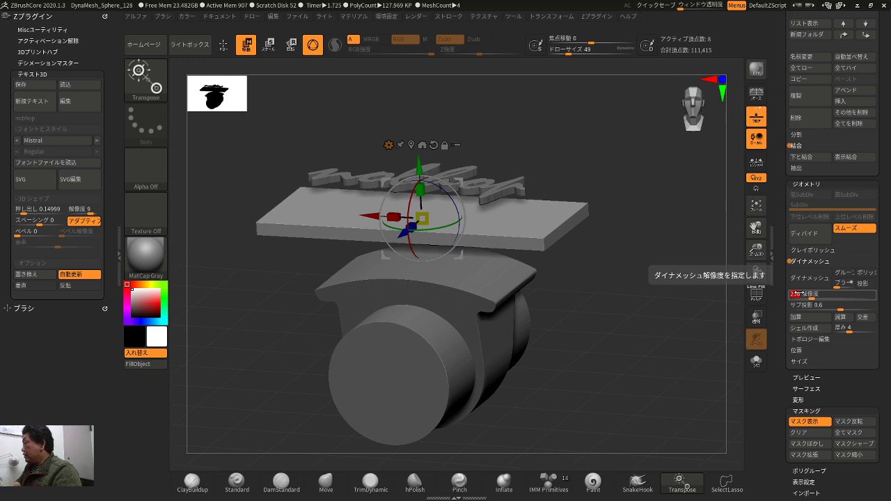
text(56)
key(Return)
click(810, 279)
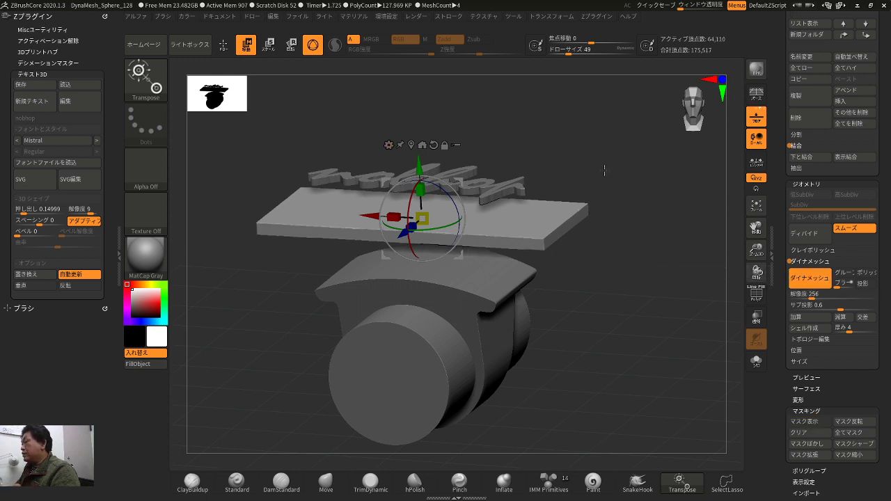
- Thicken the nobhop text vertically and lower it into the plate so its top edge stands slightly above the surface
drag(604, 170, 600, 202)
alt+click(515, 205)
drag(612, 157, 493, 185)
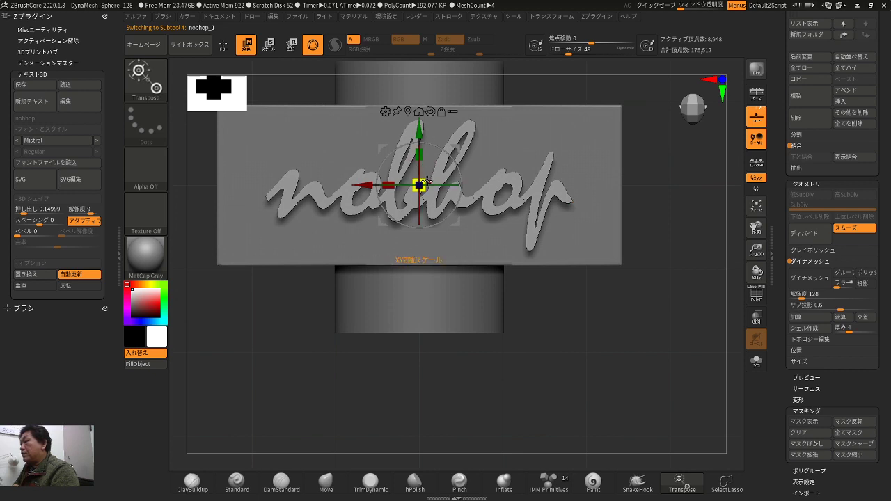
drag(579, 310, 558, 226)
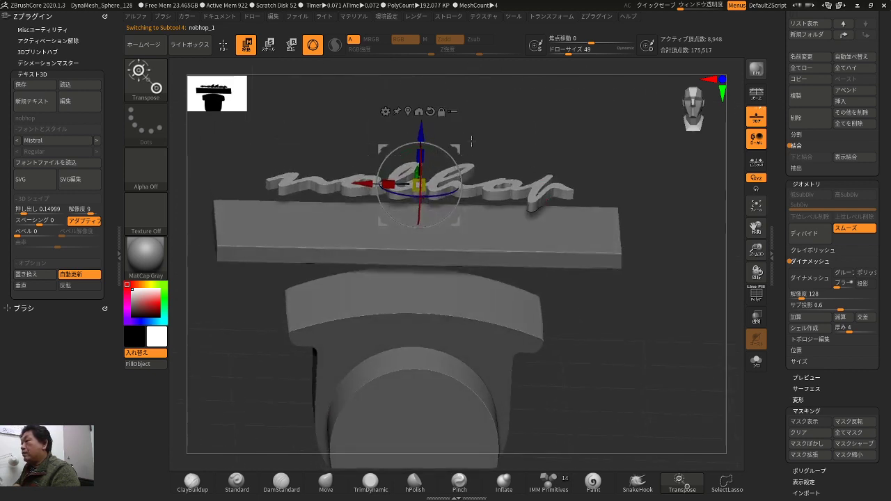
drag(422, 156, 421, 139)
shift+drag(487, 140, 487, 118)
drag(419, 154, 419, 179)
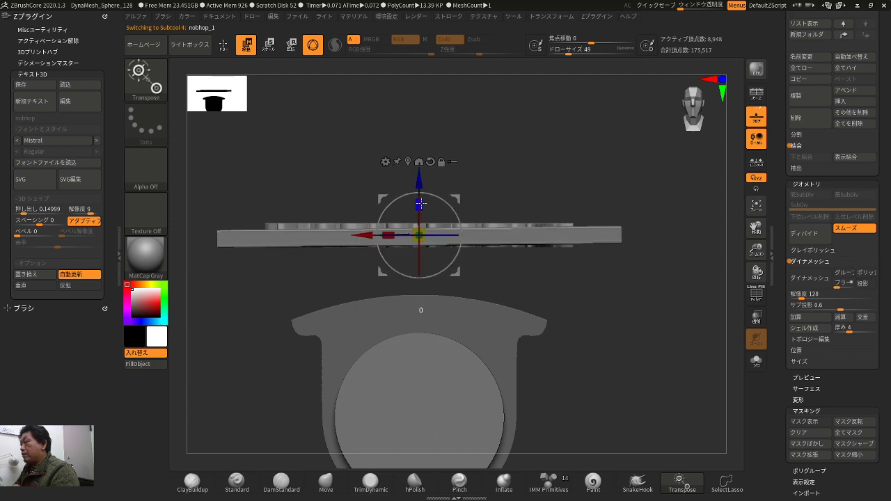
drag(468, 165, 582, 188)
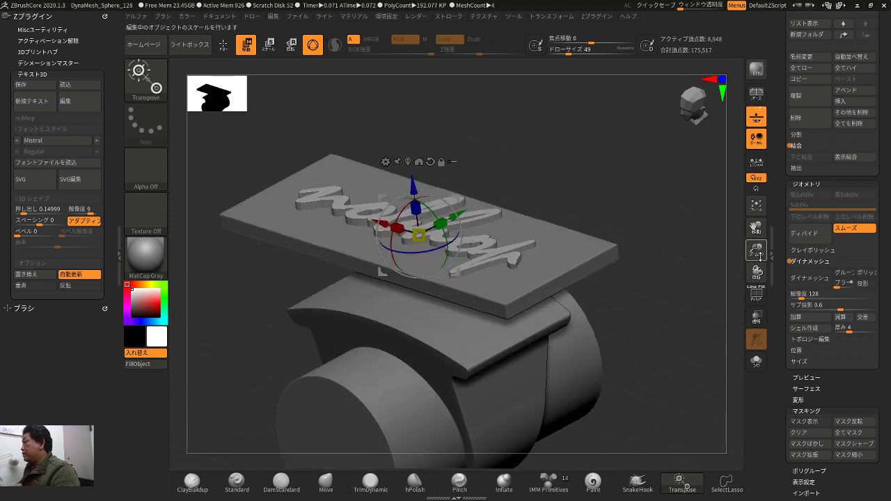
- Reorder the subtools so the plate PM3D_Cube3D1 sits directly above the nobhop_1 text
drag(779, 236, 778, 273)
scroll(805, 233, up, 2)
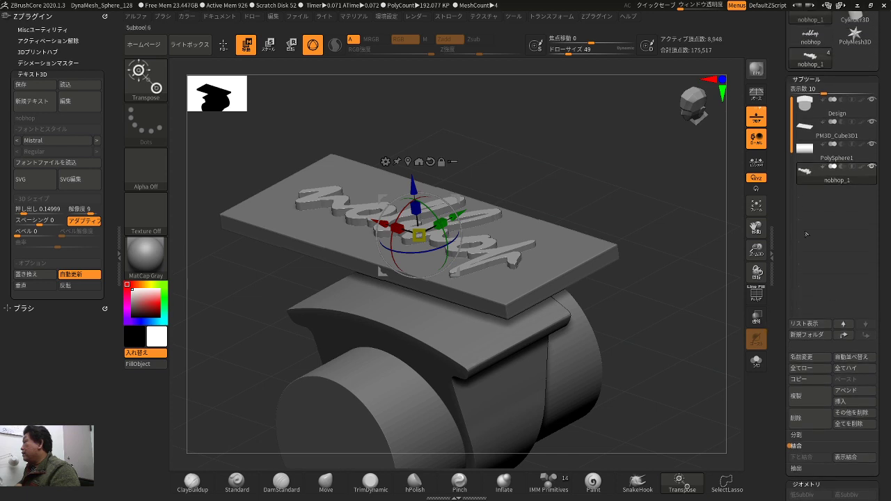
mouse_move(822, 180)
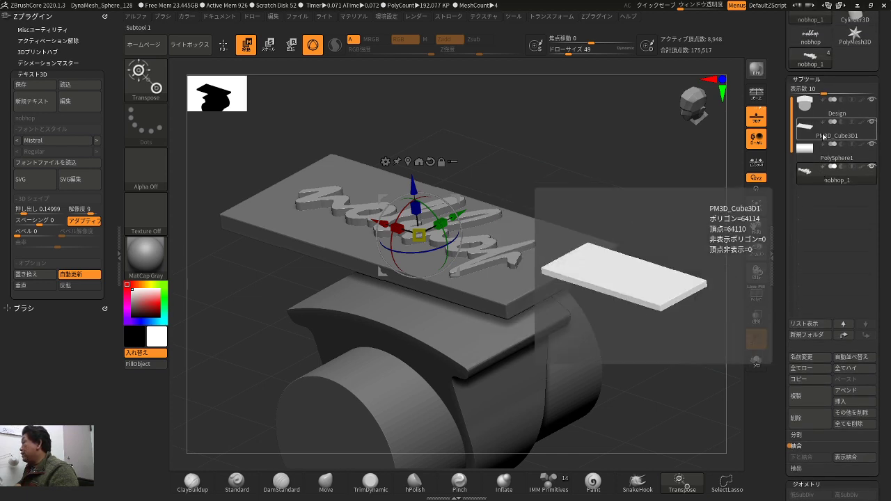
click(823, 137)
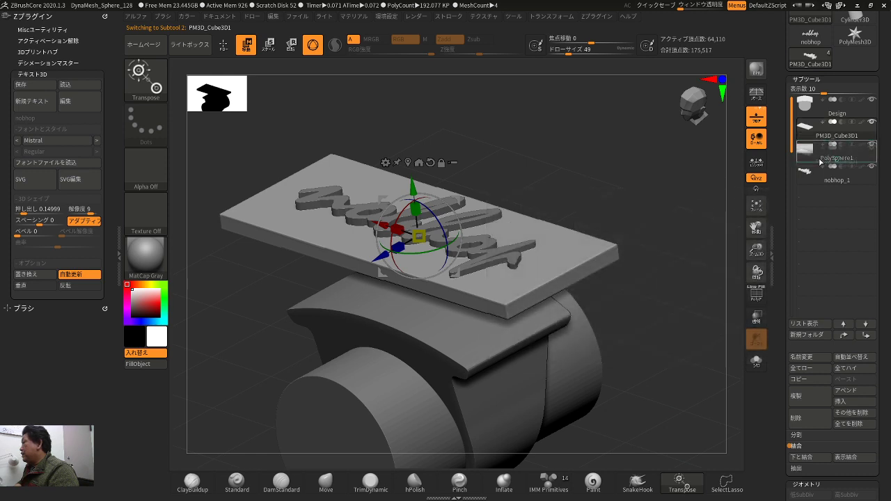
drag(820, 161, 820, 162)
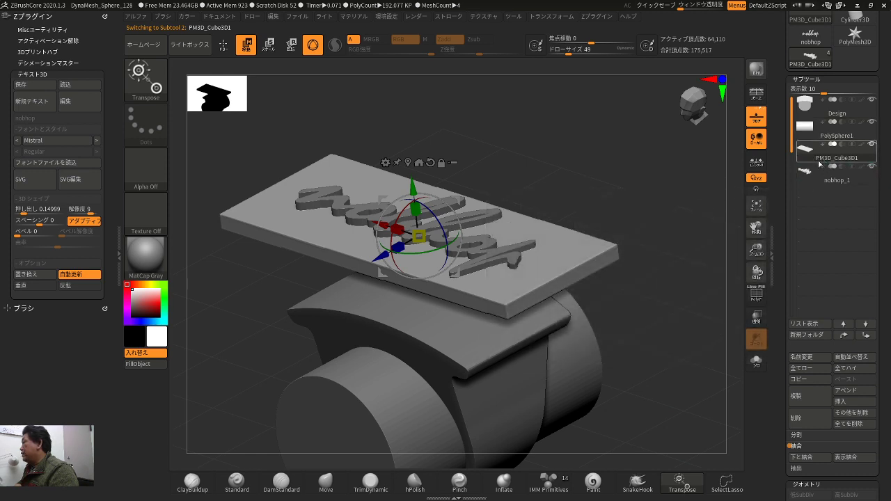
drag(689, 312, 698, 306)
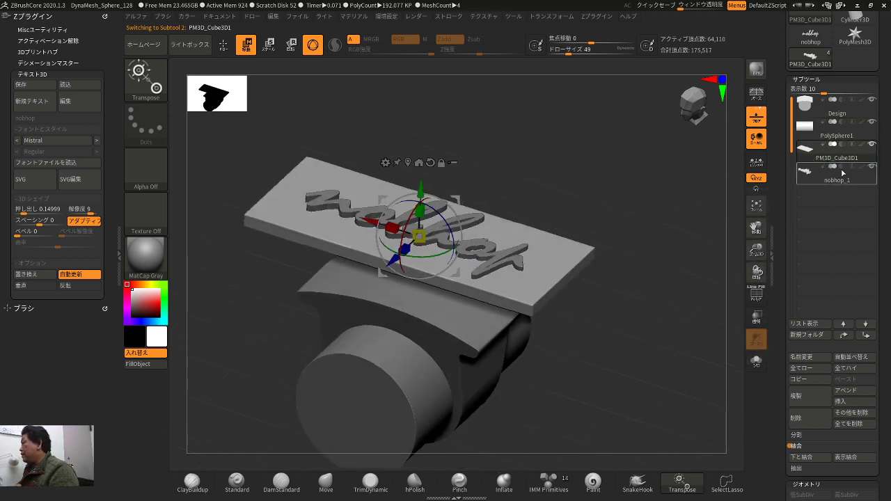
- Set the nobhop_1 text subtool to subtraction so it cuts into the plate above it
mouse_move(835, 185)
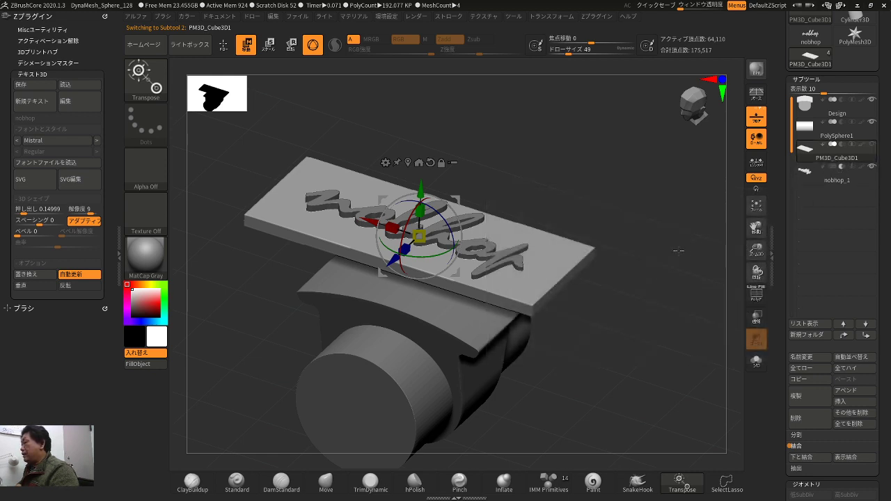
mouse_move(678, 252)
alt+mouse_down()
mouse_move(686, 231)
mouse_move(686, 276)
mouse_move(685, 264)
alt+mouse_up()
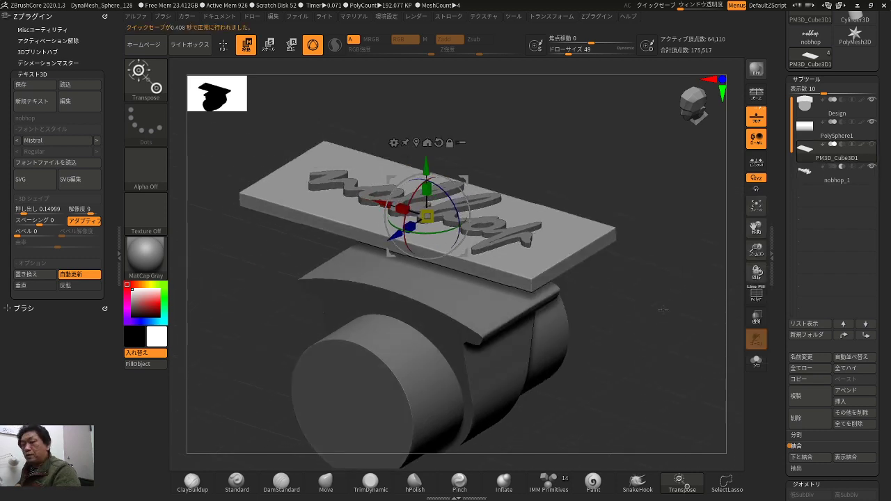
alt+drag(663, 309, 670, 282)
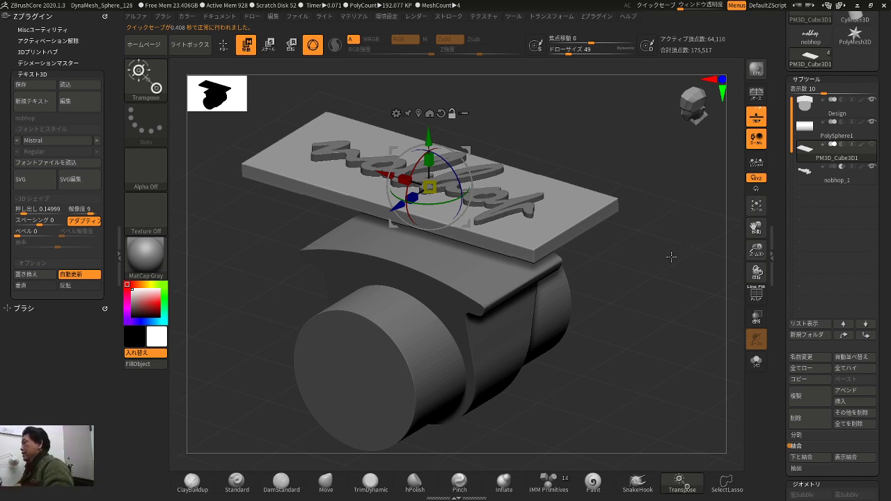
scroll(778, 291, down, 5)
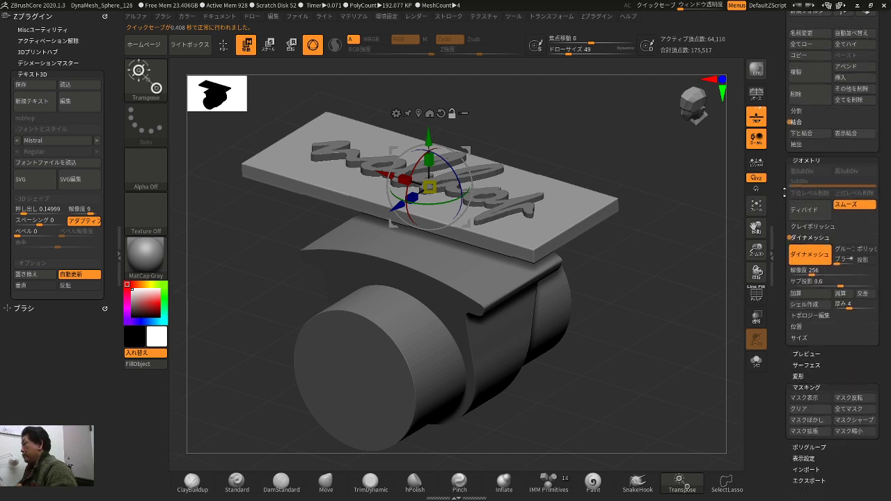
scroll(784, 221, up, 4)
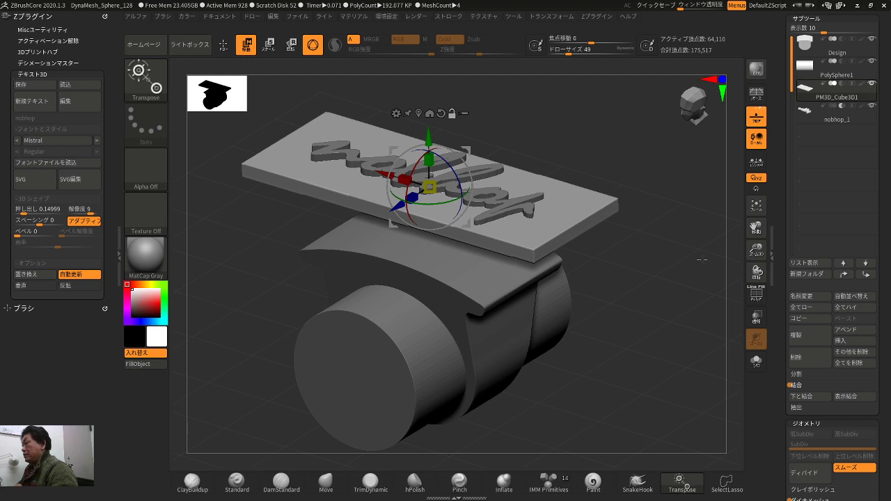
alt+drag(428, 187, 603, 207)
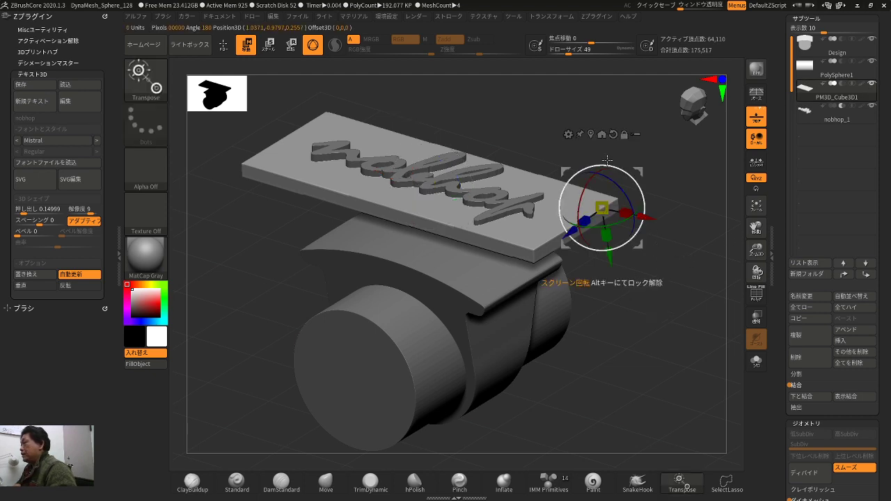
click(594, 136)
click(440, 113)
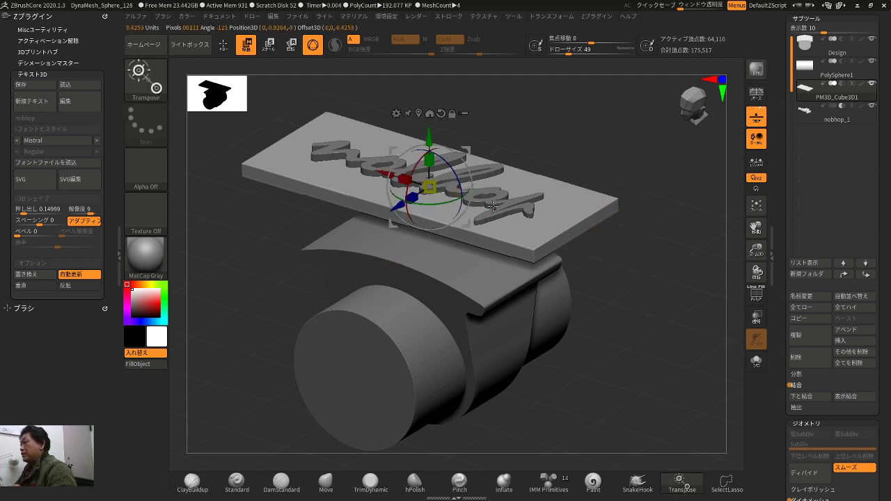
- Merge the nobhop_1 text down into the plate PM3D_Cube3D1 and update the DynaMesh to subtract the lettering
alt+click(496, 207)
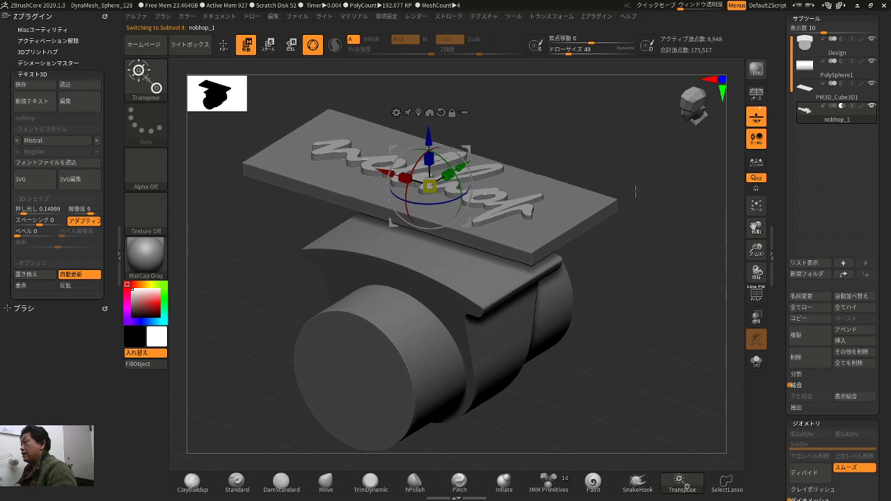
click(834, 99)
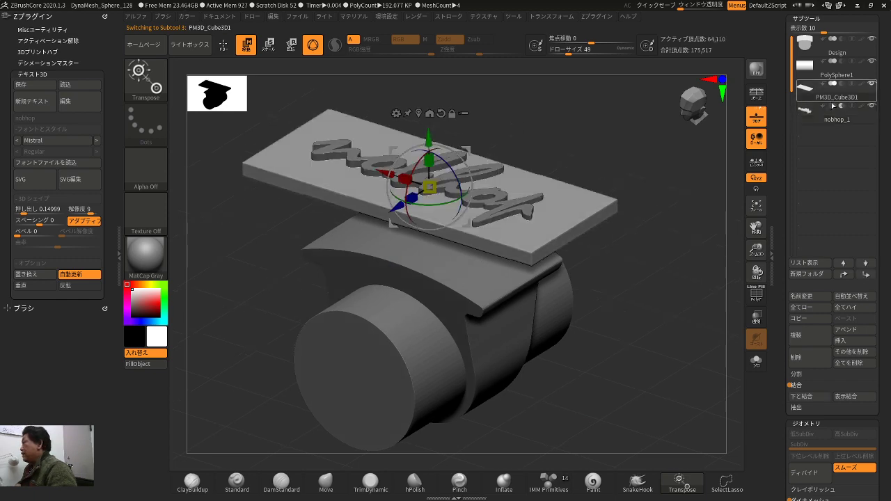
mouse_move(726, 345)
mouse_down()
mouse_move(719, 335)
mouse_move(748, 365)
mouse_move(728, 397)
mouse_move(704, 371)
mouse_move(711, 378)
mouse_up()
click(802, 395)
click(718, 419)
mouse_move(712, 378)
ctrl+mouse_down()
mouse_move(726, 411)
mouse_move(711, 414)
mouse_move(696, 394)
mouse_move(713, 403)
mouse_move(701, 377)
mouse_move(696, 399)
mouse_move(687, 364)
mouse_move(682, 375)
mouse_move(699, 405)
mouse_move(675, 381)
ctrl+mouse_up()
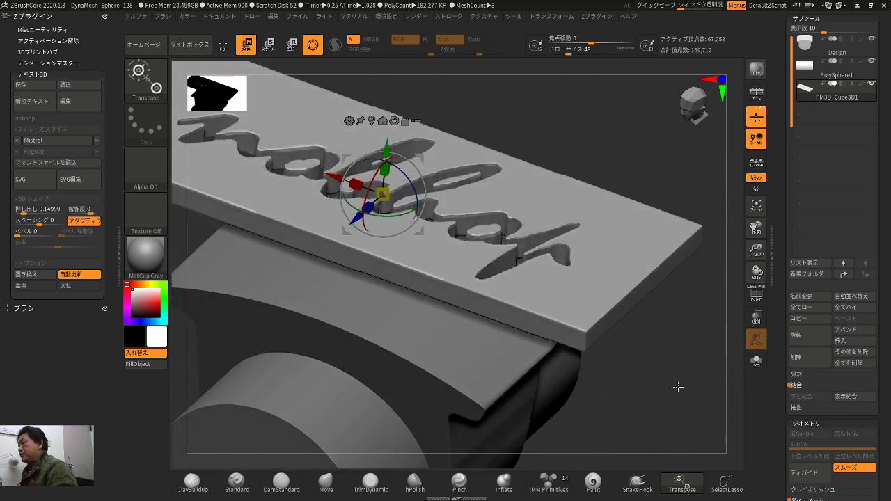
- Undo the last DynaMesh update and repeat the subtraction with projection turned on
key(ctrl+z)
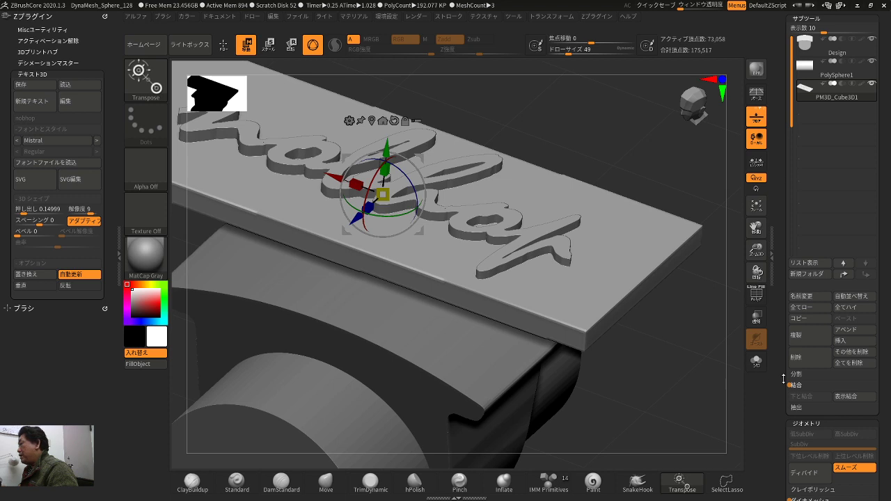
drag(783, 379, 785, 166)
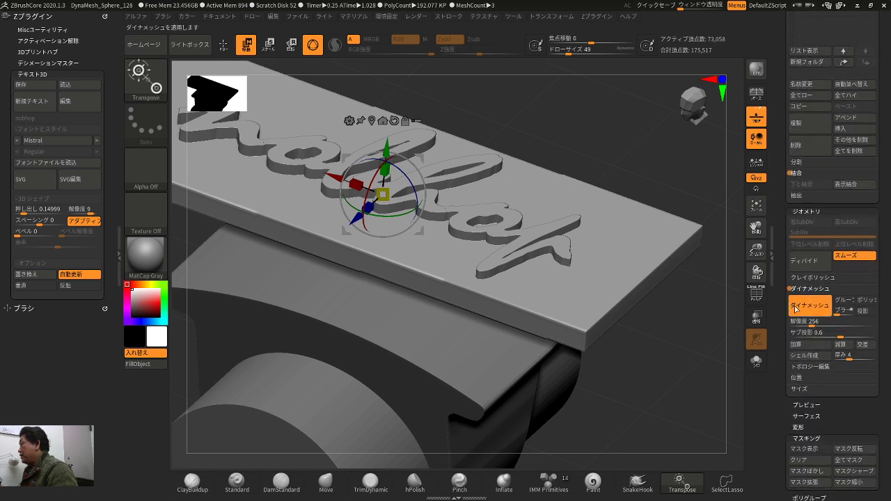
click(863, 311)
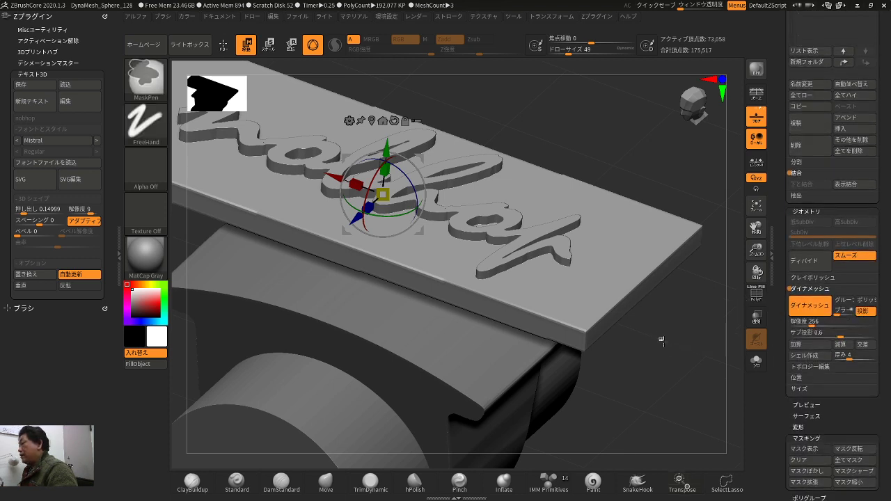
ctrl+drag(681, 361, 699, 401)
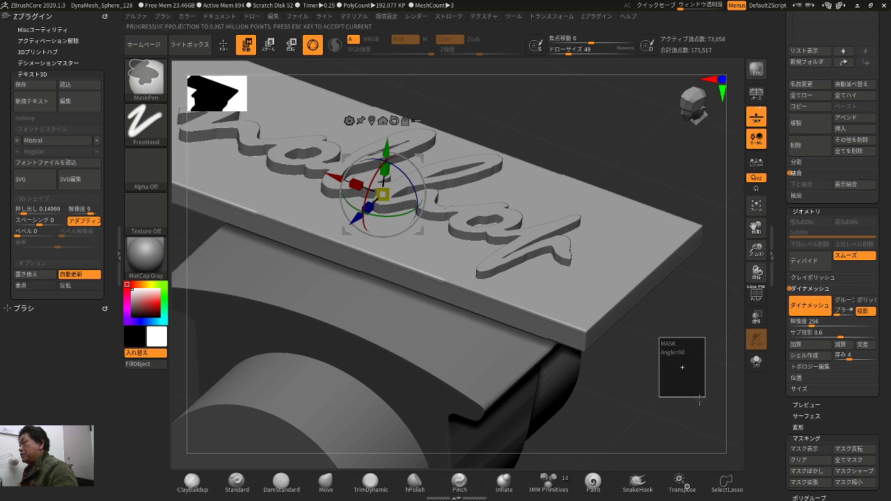
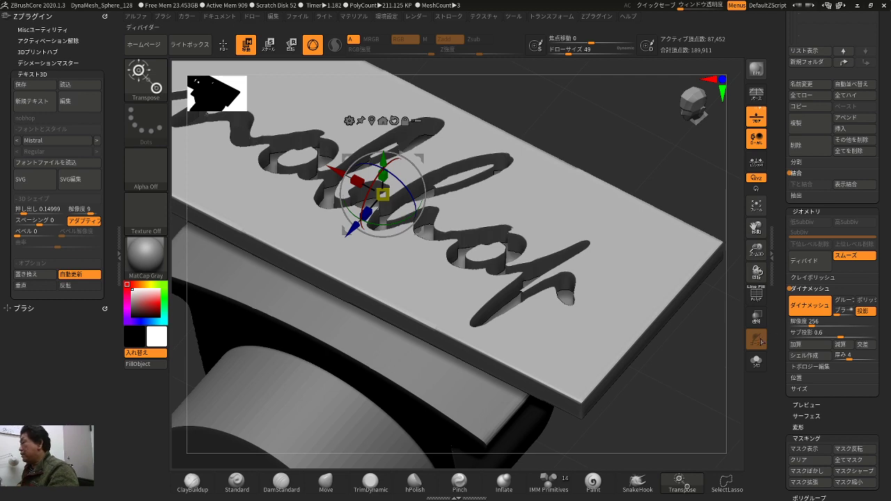
- Display the plate's polyframe and auto-group its disconnected pieces into separate polygroups
mouse_move(677, 382)
mouse_down()
mouse_move(691, 350)
mouse_move(665, 348)
mouse_move(682, 360)
mouse_move(656, 382)
mouse_move(681, 372)
mouse_move(683, 348)
mouse_move(692, 382)
mouse_move(642, 380)
mouse_move(669, 370)
mouse_up()
key(q)
key(shift+f)
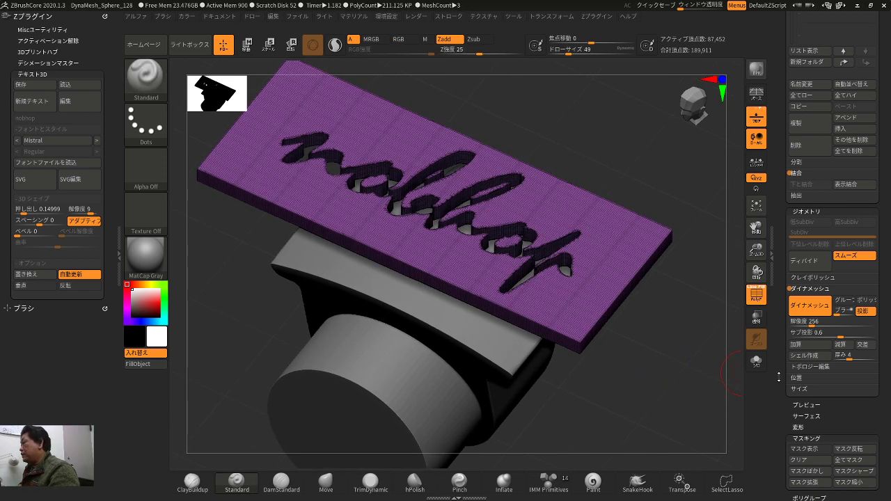
scroll(778, 377, down, 5)
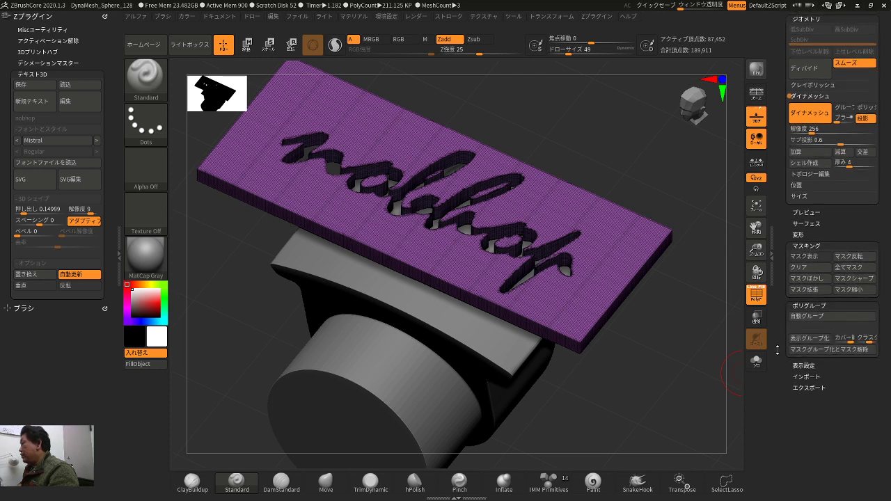
scroll(795, 327, up, 1)
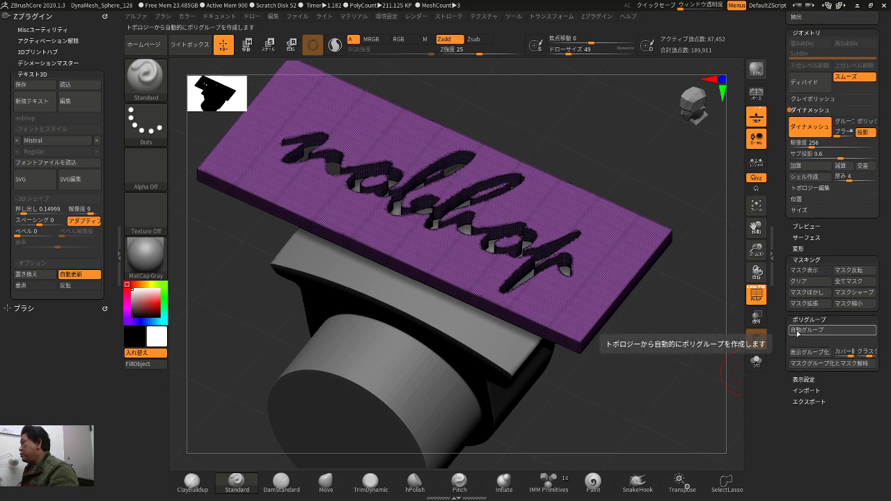
click(796, 332)
click(801, 332)
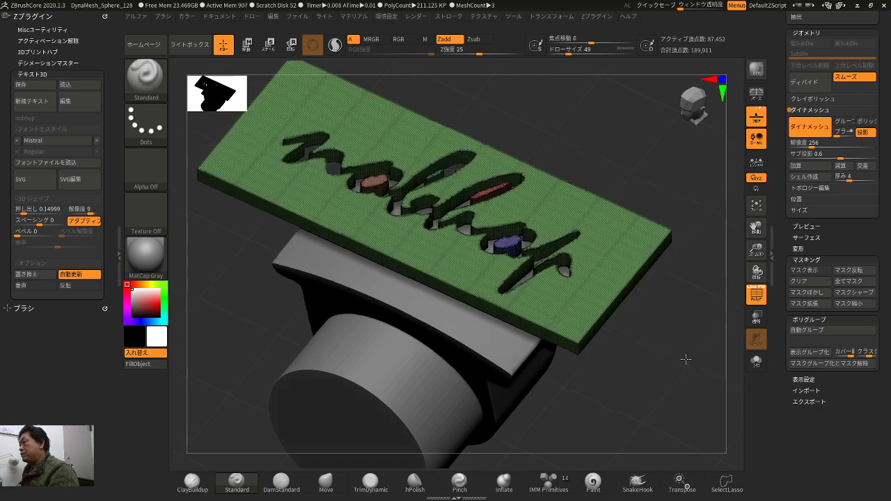
- Isolate the plate in solo view and hide the four loose islands inside the nobhop letter loops
mouse_move(702, 344)
mouse_down()
mouse_move(676, 370)
mouse_move(686, 380)
mouse_move(696, 364)
mouse_move(681, 386)
mouse_move(688, 389)
mouse_move(709, 374)
mouse_move(684, 342)
mouse_up()
click(755, 363)
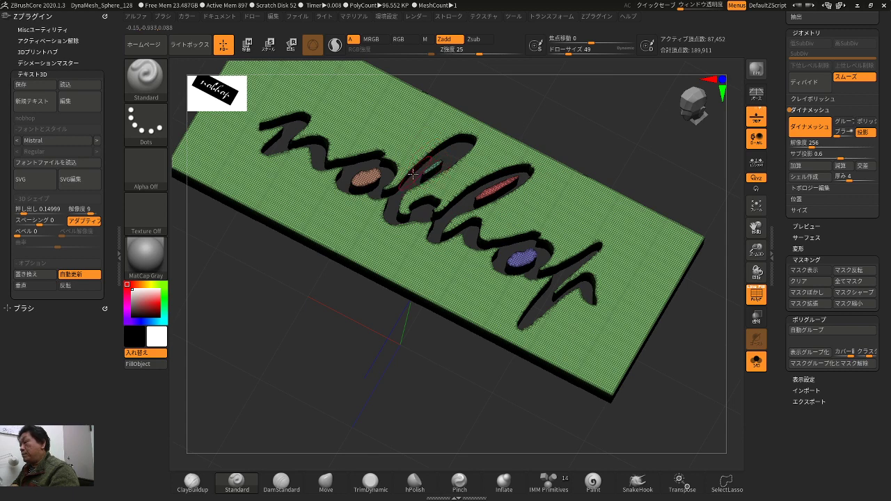
drag(384, 359, 440, 294)
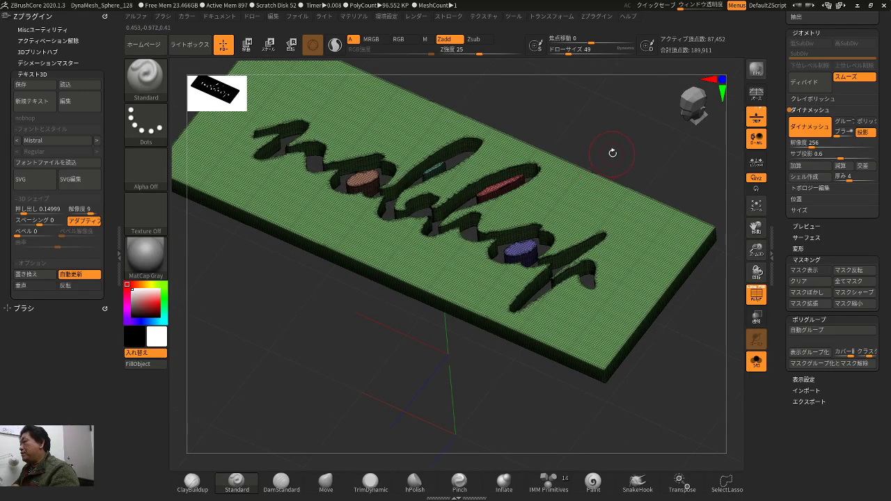
drag(612, 153, 518, 192)
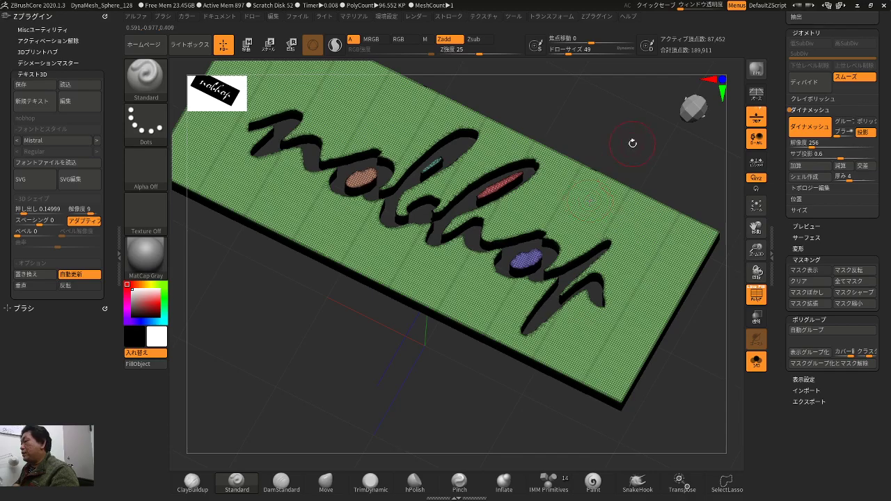
drag(632, 143, 612, 154)
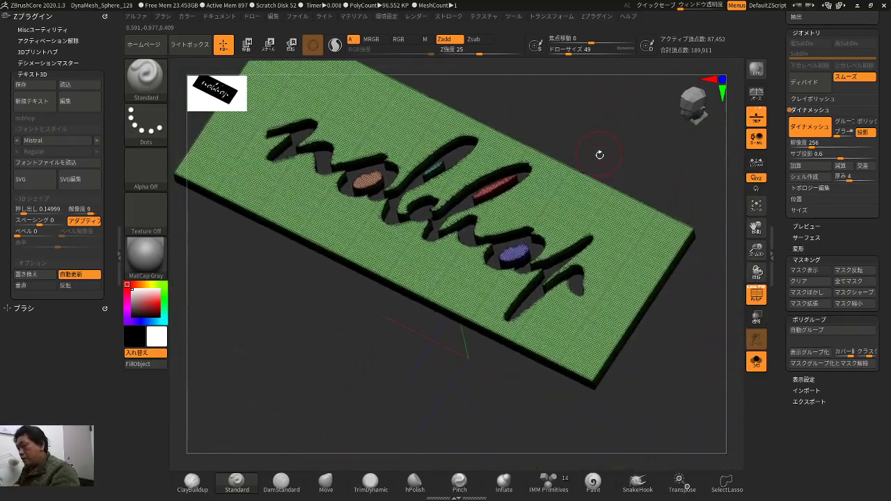
key(ctrl+shift)
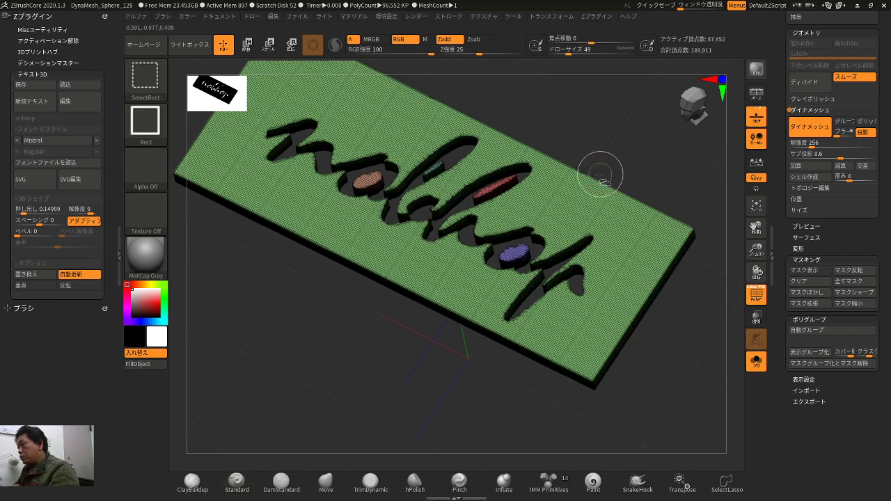
ctrl+shift+click(517, 259)
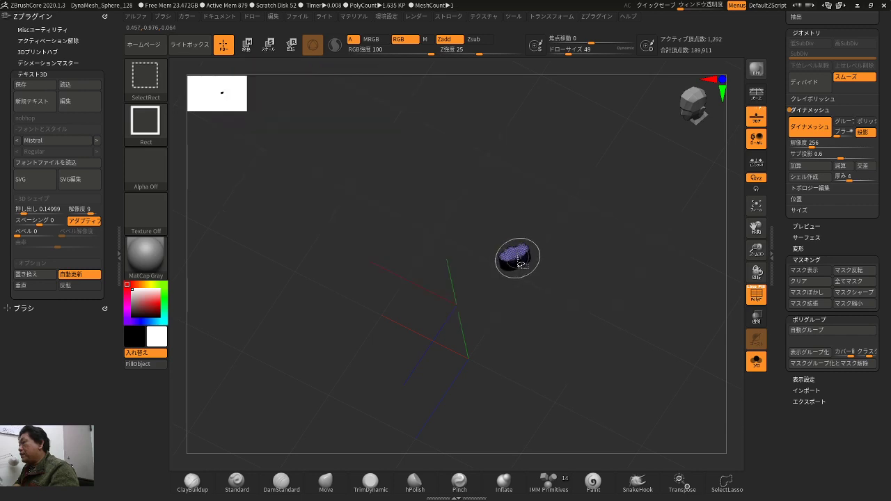
ctrl+shift+click(520, 263)
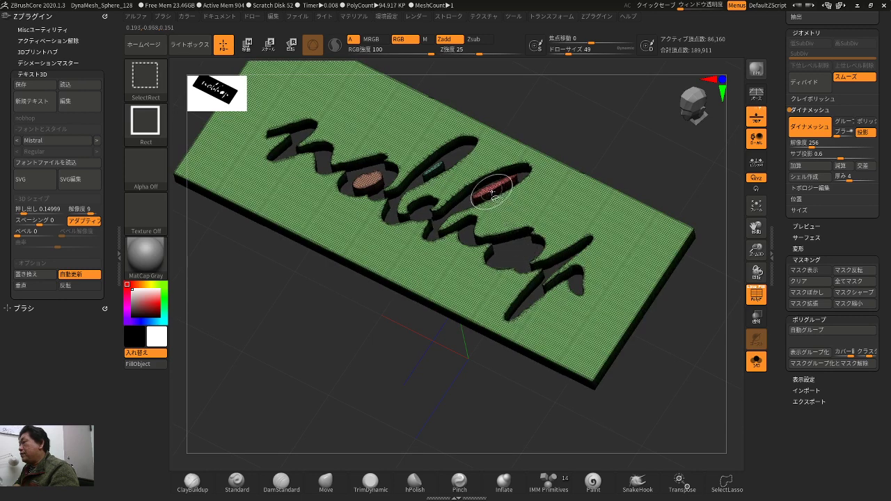
ctrl+shift+click(432, 169)
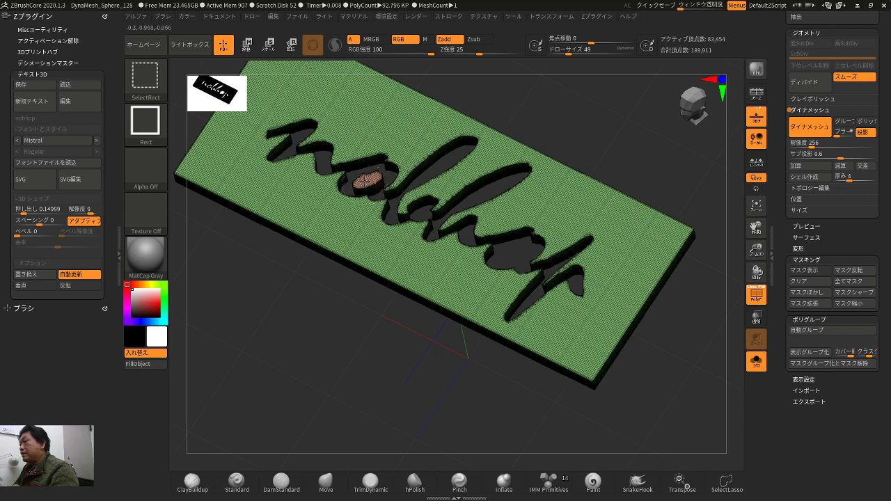
ctrl+shift+click(368, 180)
drag(612, 136, 609, 138)
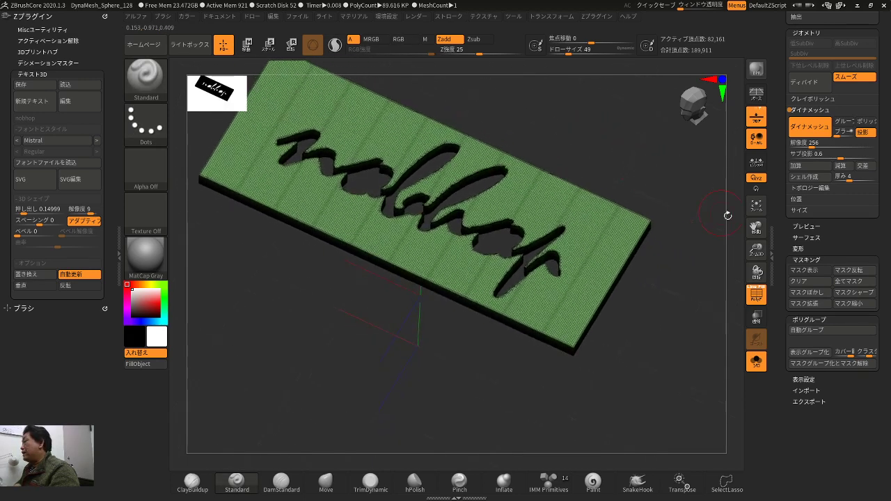
- Delete the hidden letter islands from the plate's topology
mouse_move(661, 292)
mouse_down()
mouse_move(650, 276)
mouse_move(668, 297)
mouse_up()
ctrl+shift+click(663, 328)
key(ctrl+z)
drag(652, 358, 717, 306)
click(809, 187)
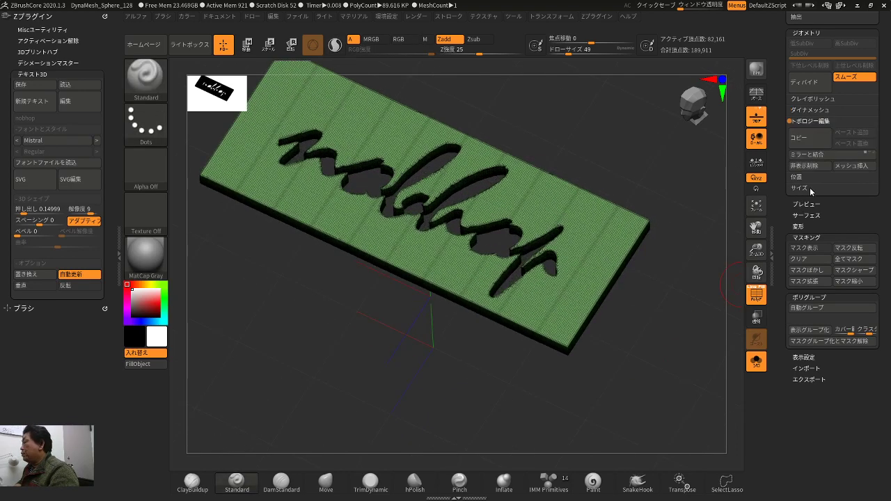
drag(784, 186, 783, 237)
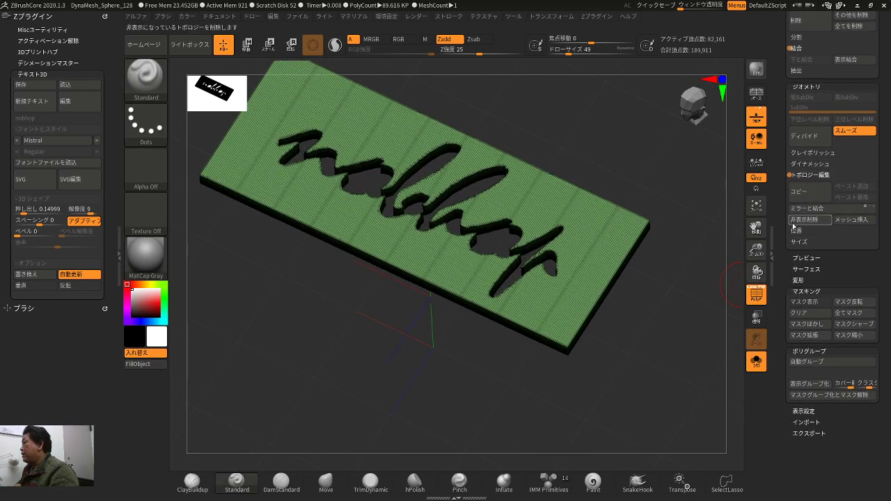
click(799, 220)
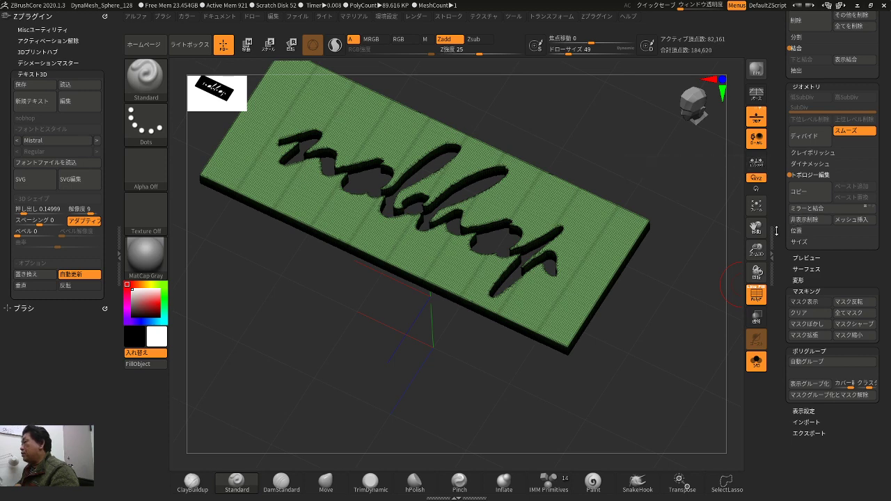
- Leave solo mode to show the body again and turn off the polyframe display
click(756, 361)
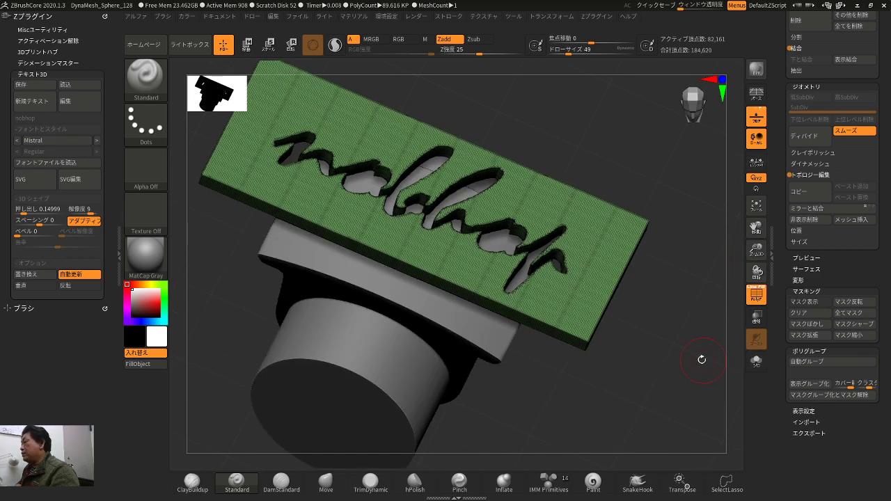
key(shift+f)
drag(686, 364, 593, 269)
- Bend the nobhop lettering plate into a downward-opening arch over the body using the Bend Arc deformer
key(w)
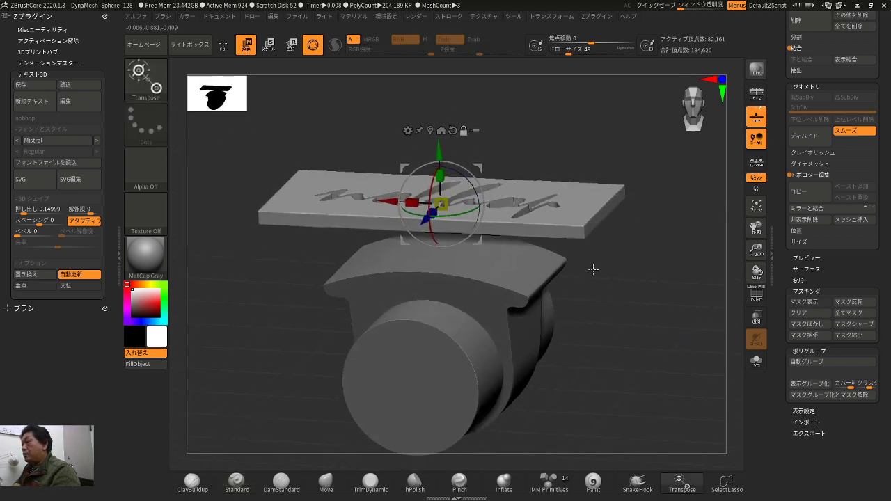
drag(524, 150, 524, 144)
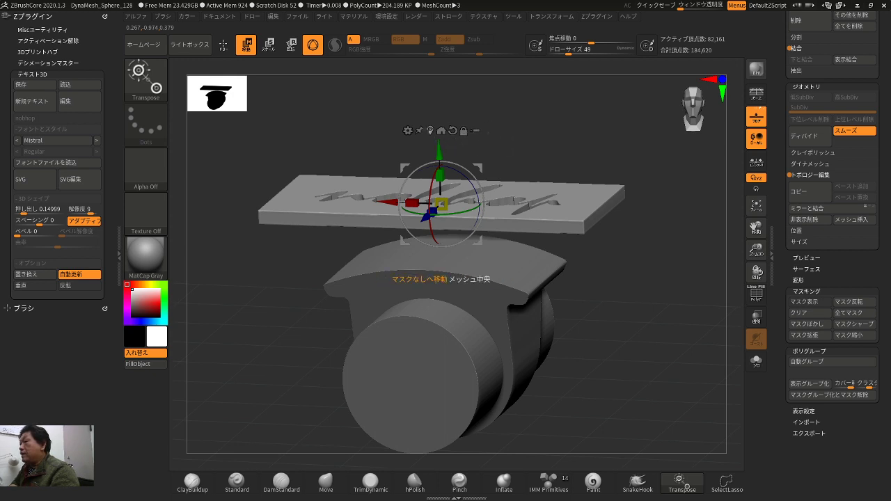
shift+drag(456, 115, 473, 102)
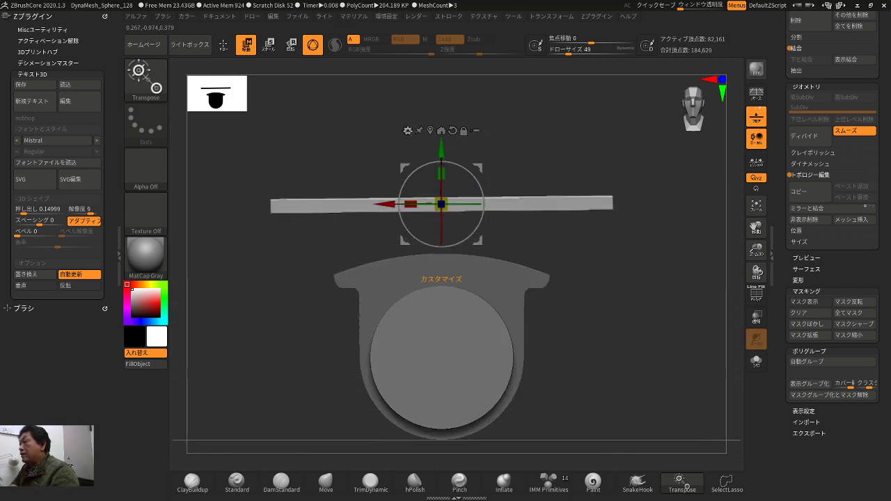
click(408, 130)
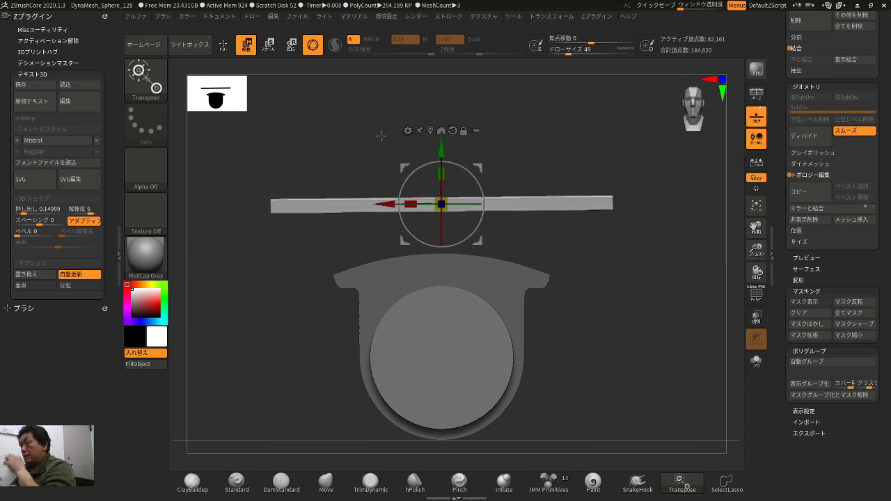
click(408, 130)
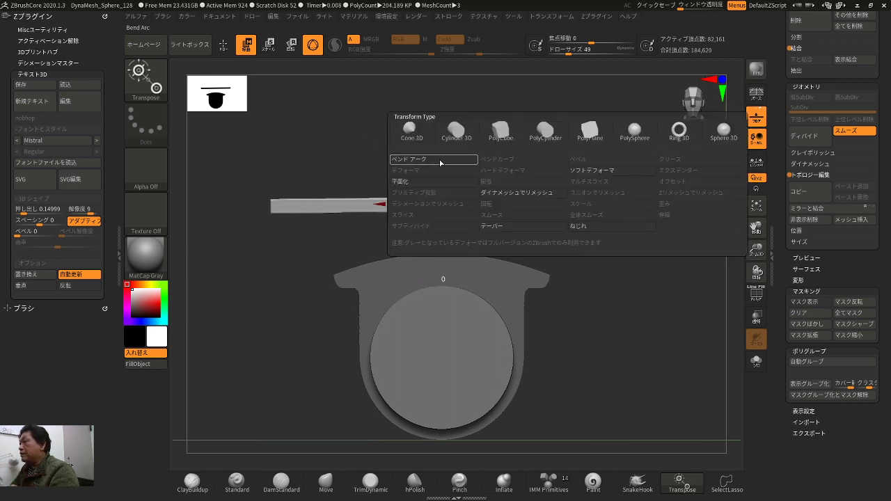
click(440, 159)
drag(442, 198, 442, 246)
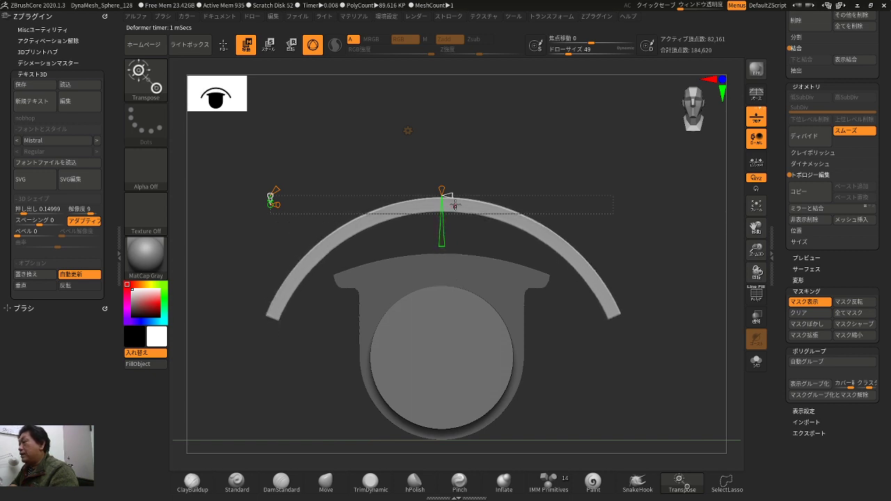
drag(469, 165, 348, 212)
drag(478, 123, 423, 254)
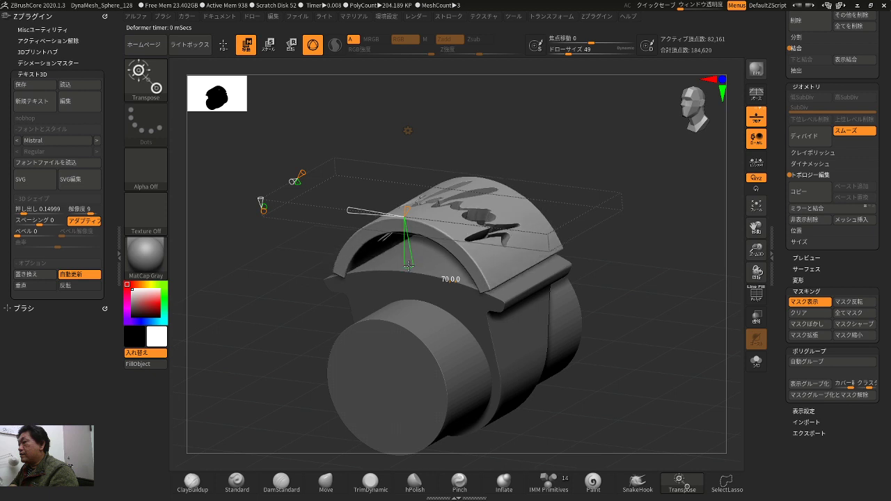
right_drag(410, 263, 499, 151)
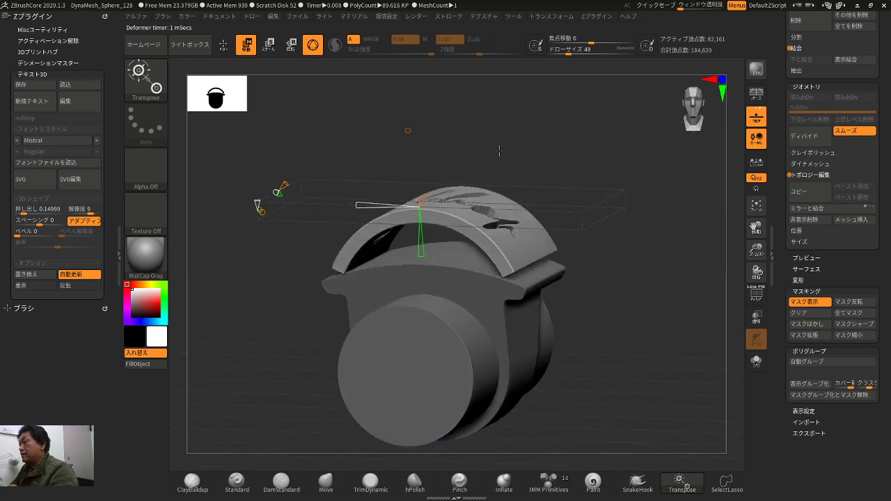
- Lower and scale the arched lettering plate so its ends rest on the body's curved flange
key(w)
right_drag(452, 195, 431, 207)
drag(433, 166, 434, 177)
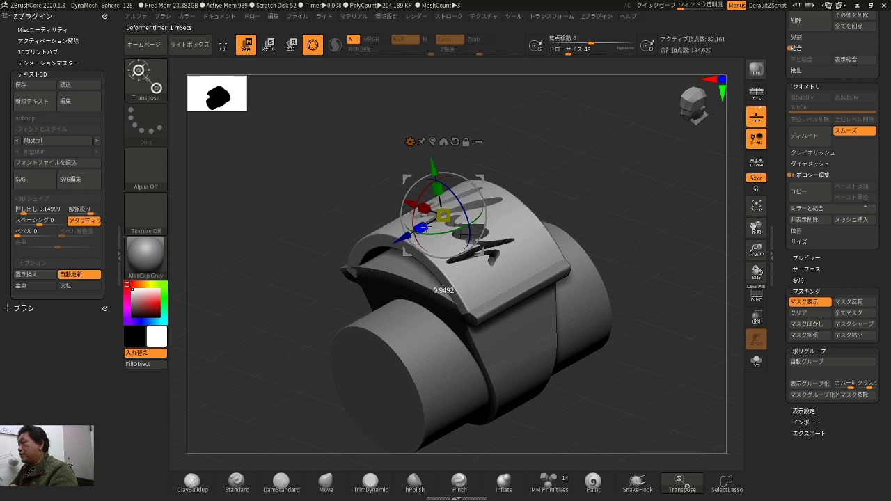
shift+drag(504, 140, 460, 164)
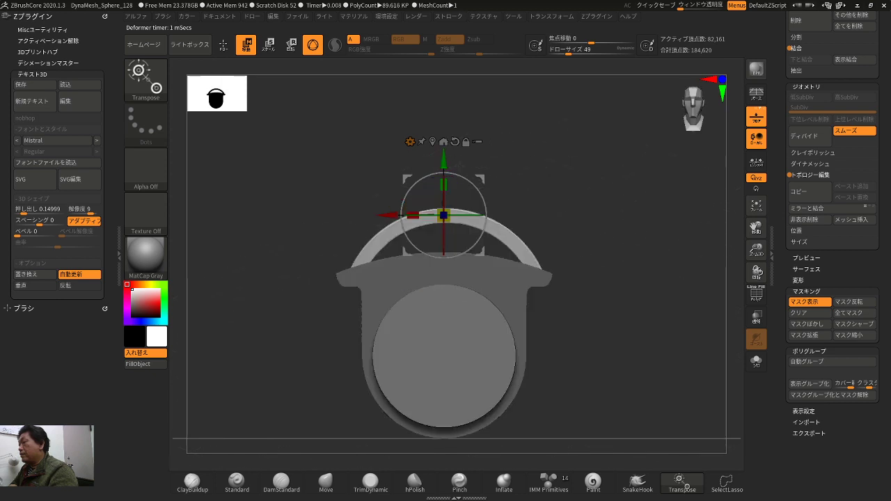
right_drag(448, 209, 446, 215)
drag(444, 215, 442, 214)
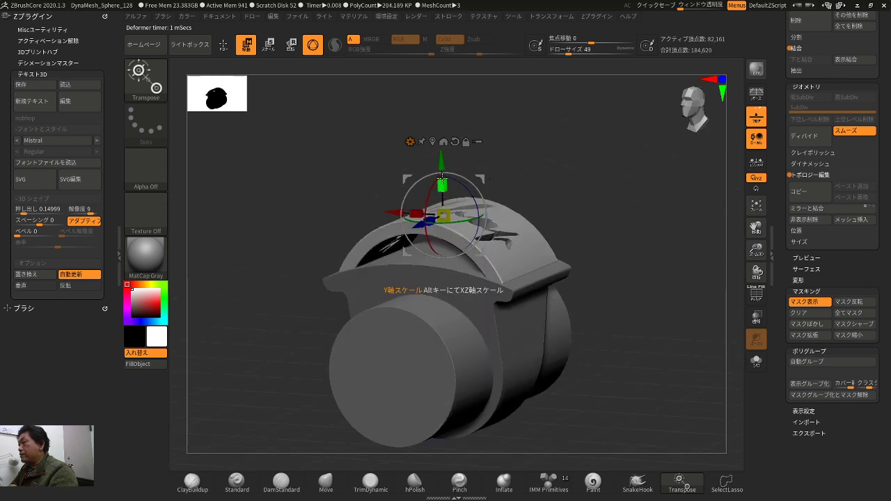
- Try to widen and flatten the arched lettering plate to match the flange's full width and curvature
mouse_move(487, 150)
mouse_down()
mouse_move(543, 183)
mouse_move(602, 193)
mouse_up()
key(q)
key(w)
key(ctrl+shift+z)
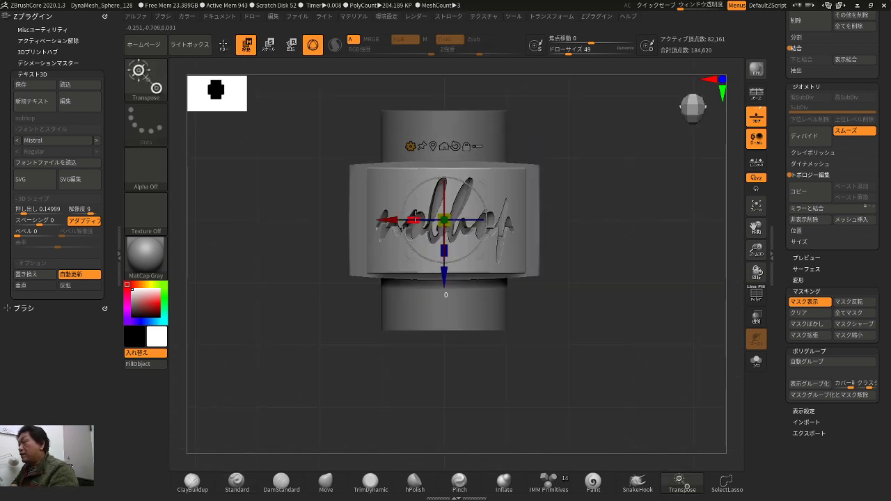
drag(406, 218, 407, 218)
drag(588, 222, 544, 178)
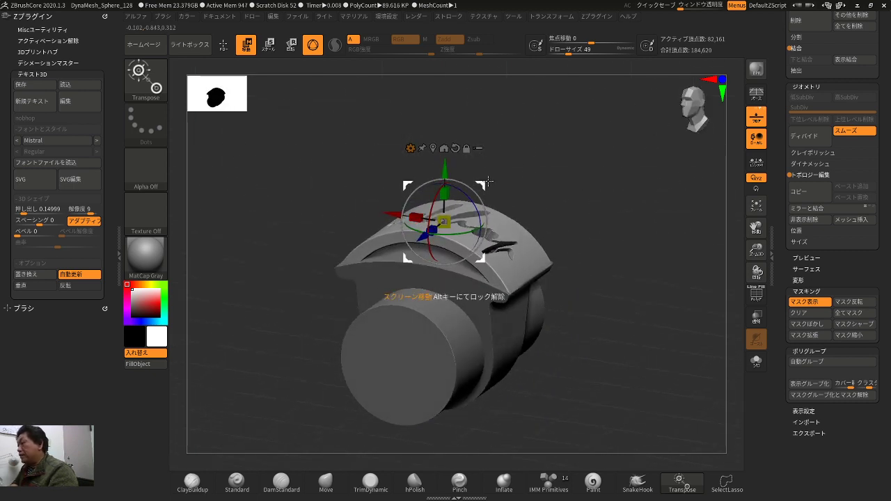
mouse_move(489, 182)
mouse_down()
mouse_move(589, 237)
mouse_move(586, 185)
mouse_move(629, 175)
mouse_move(658, 237)
mouse_move(643, 216)
mouse_move(633, 222)
mouse_move(657, 227)
mouse_move(670, 195)
mouse_move(656, 197)
mouse_move(659, 178)
mouse_move(657, 230)
mouse_move(662, 225)
mouse_move(669, 247)
mouse_move(686, 253)
mouse_move(680, 204)
mouse_move(652, 208)
mouse_move(661, 237)
mouse_move(664, 205)
mouse_move(650, 209)
mouse_up()
key(ctrl+shift+z)
- Select the body subtool and mask a narrow vertical strip along the middle of its tapered band, from the underside to just below the flange
alt+click(533, 276)
alt+drag(515, 372, 479, 354)
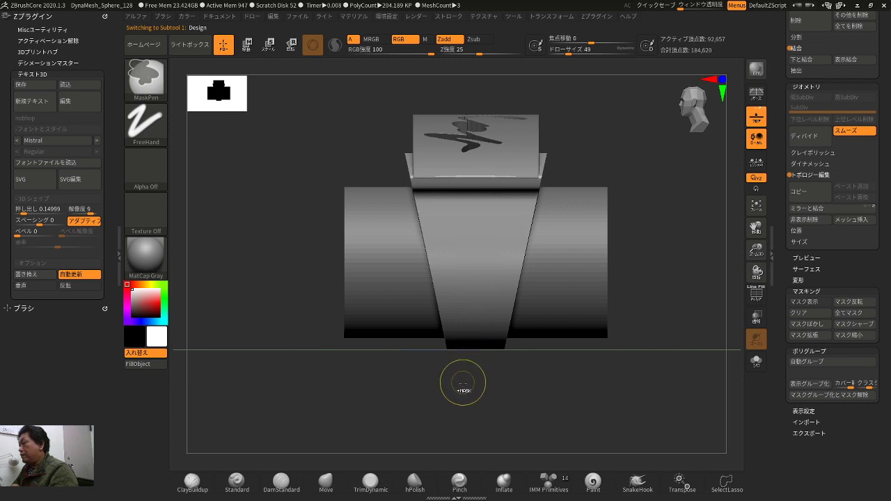
ctrl+drag(460, 398, 499, 279)
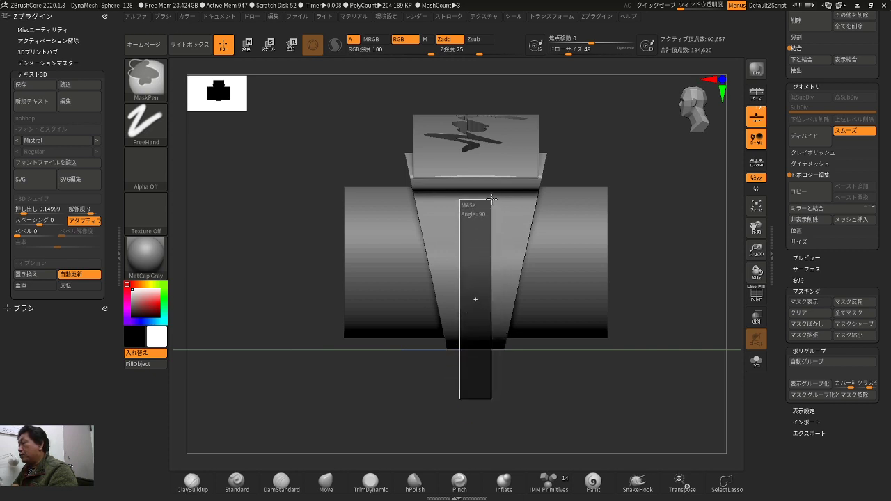
ctrl+drag(491, 201, 491, 201)
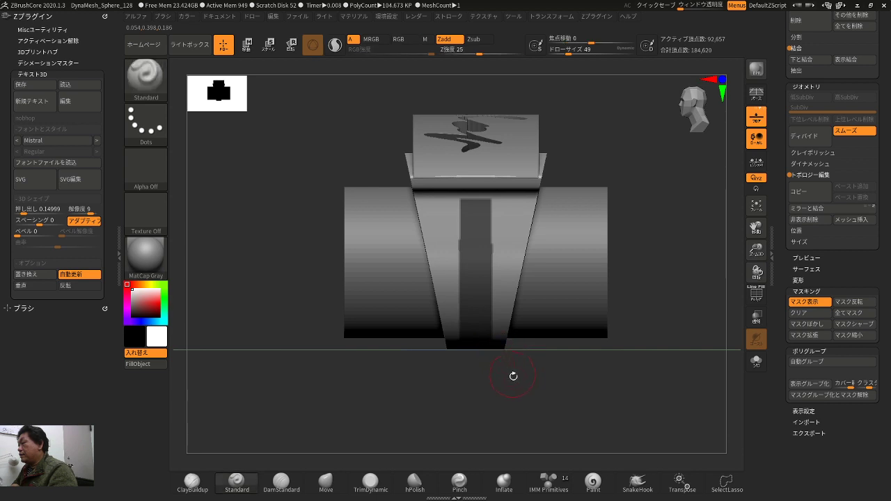
key(ctrl)
ctrl+drag(477, 369, 457, 203)
mouse_move(485, 329)
ctrl+mouse_down()
mouse_move(481, 209)
mouse_move(491, 199)
mouse_move(329, 214)
ctrl+mouse_up()
mouse_move(306, 244)
mouse_down()
mouse_move(432, 299)
mouse_move(474, 305)
mouse_up()
mouse_move(582, 291)
mouse_down()
mouse_move(571, 297)
mouse_move(590, 296)
mouse_up()
click(756, 361)
drag(663, 345, 709, 361)
click(757, 362)
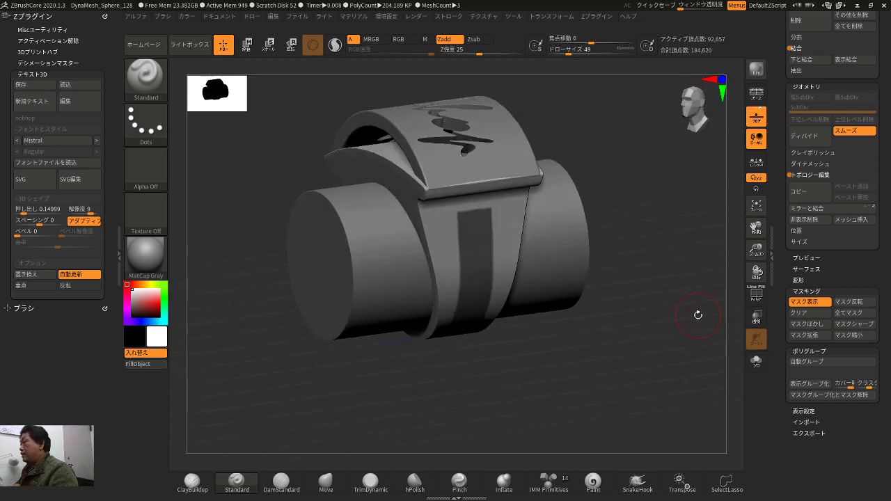
- Preview an extraction of the masked strip with the double-sided option enabled and thickness 0.02
drag(698, 314, 729, 308)
drag(782, 228, 773, 292)
drag(779, 335, 773, 445)
click(794, 288)
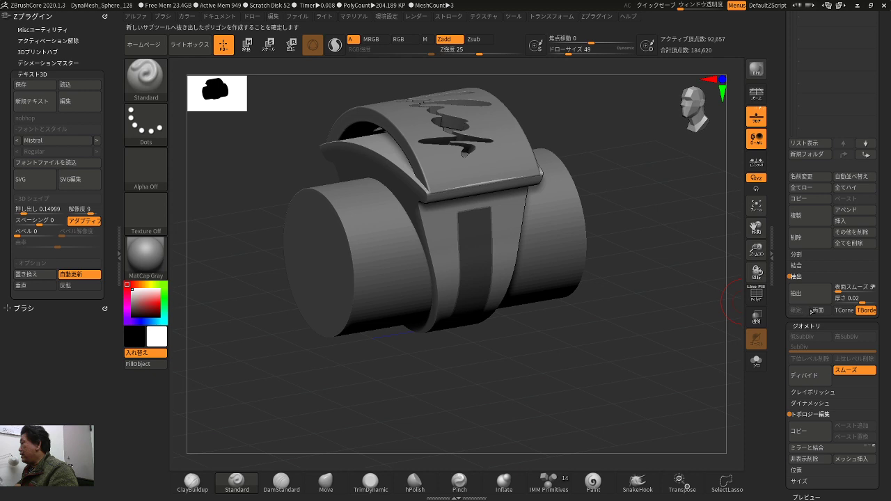
click(819, 311)
mouse_move(728, 316)
mouse_down()
mouse_move(713, 345)
mouse_move(740, 314)
mouse_move(726, 321)
mouse_up()
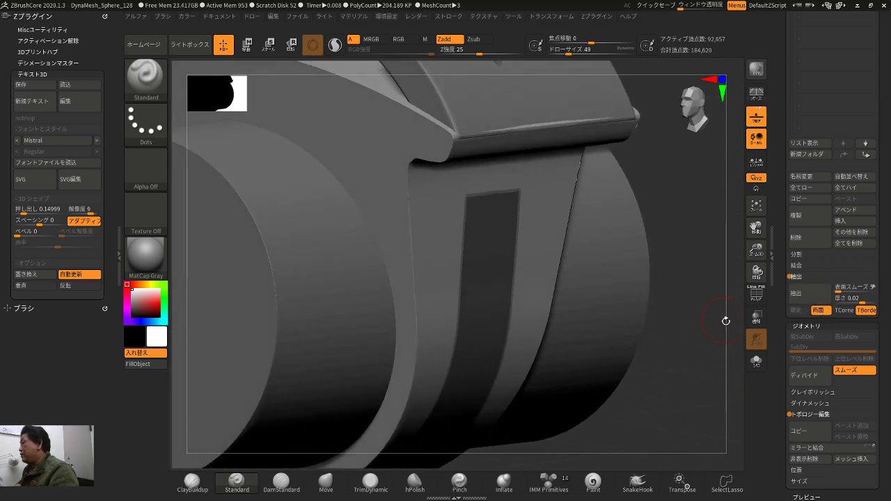
click(808, 295)
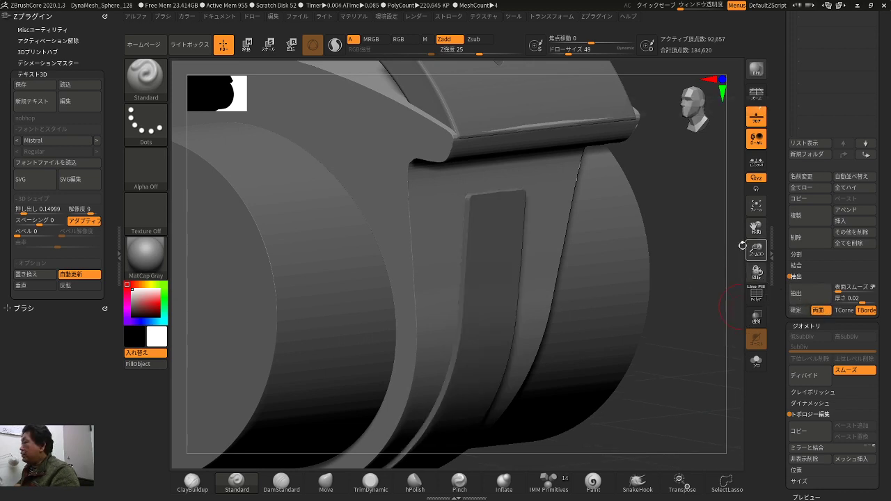
drag(728, 214, 724, 240)
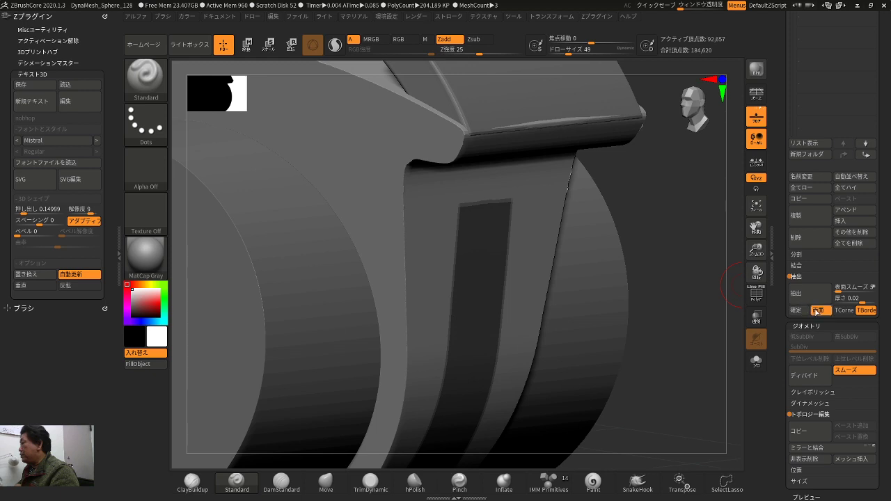
- Compare extraction previews of the masked strip with the double-sided option on and off
click(802, 301)
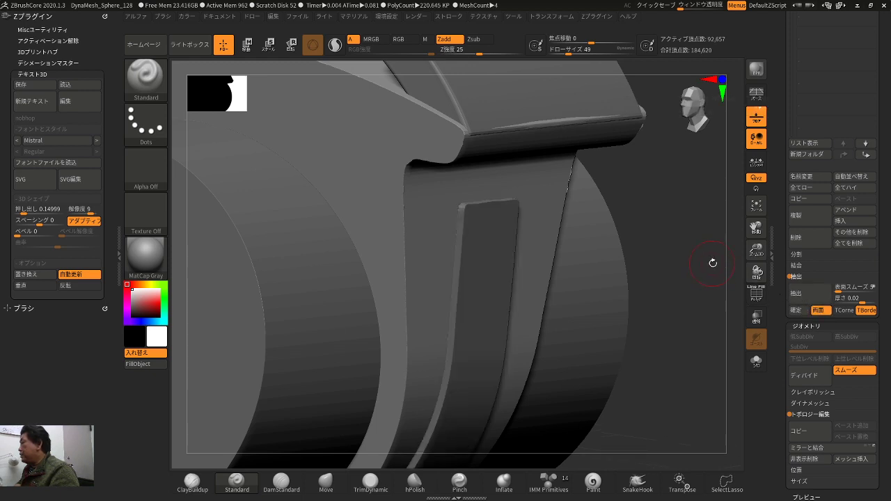
click(815, 314)
click(807, 296)
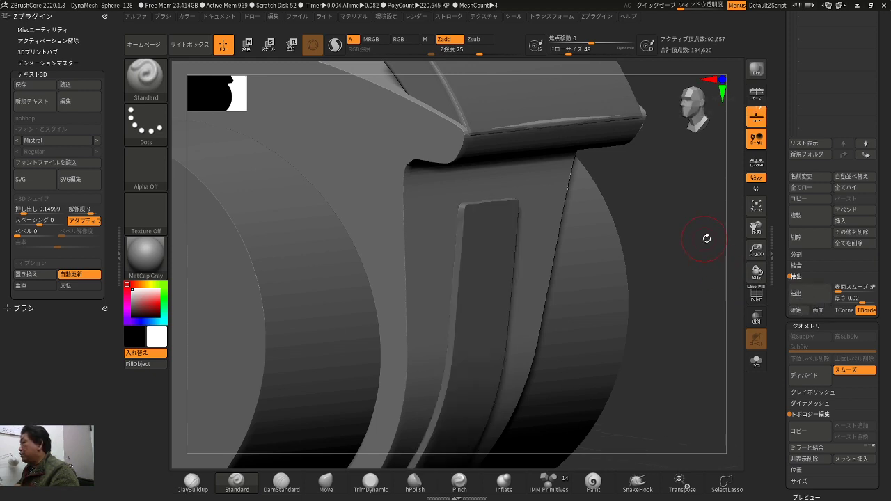
drag(705, 238, 709, 239)
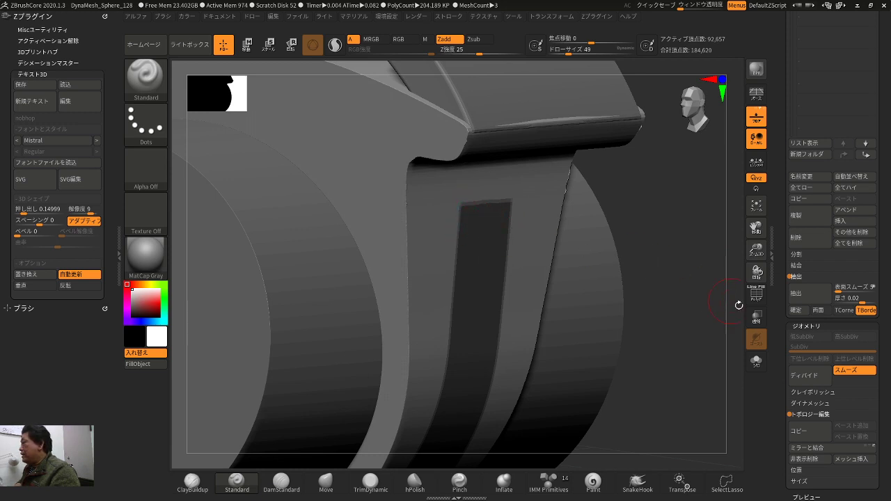
click(810, 313)
click(803, 295)
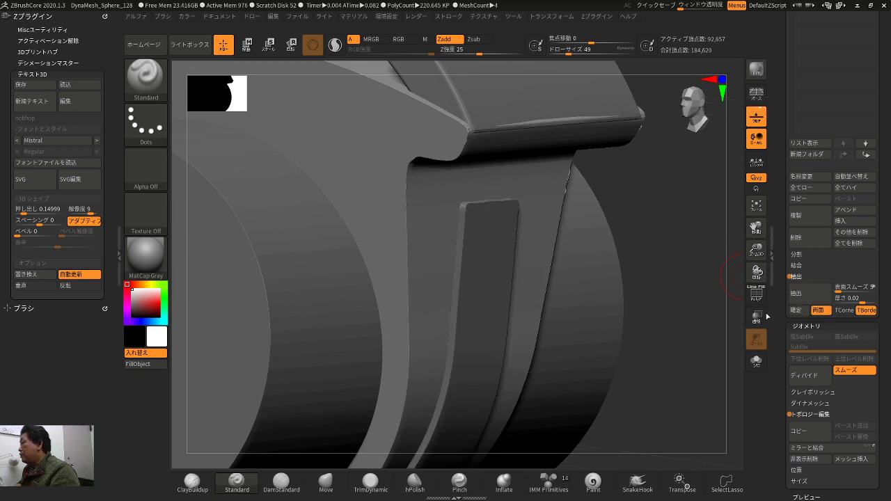
- Show the model with ghost transparency and inspect how the double-sided extraction preview penetrates the body
click(759, 320)
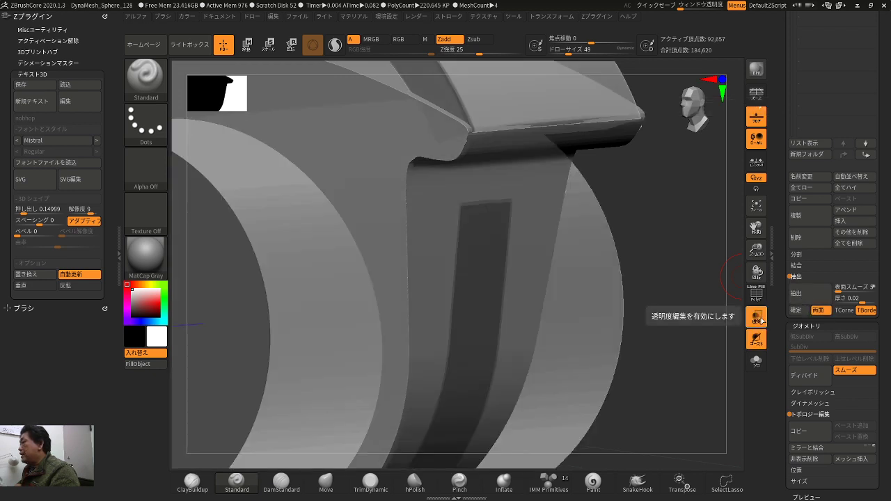
click(807, 298)
drag(724, 299, 742, 306)
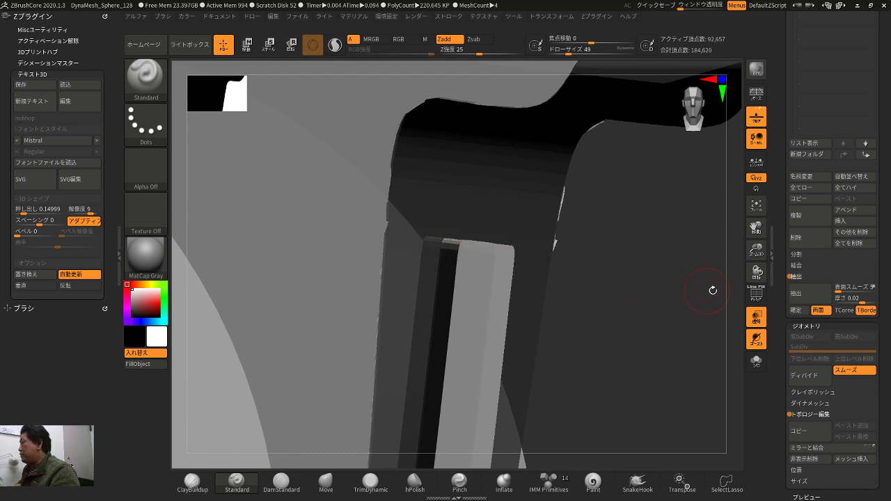
- Extract the masked strip as a new subtool with surface smoothness 59 and thickness 0.03252, with transparency switched off
click(846, 289)
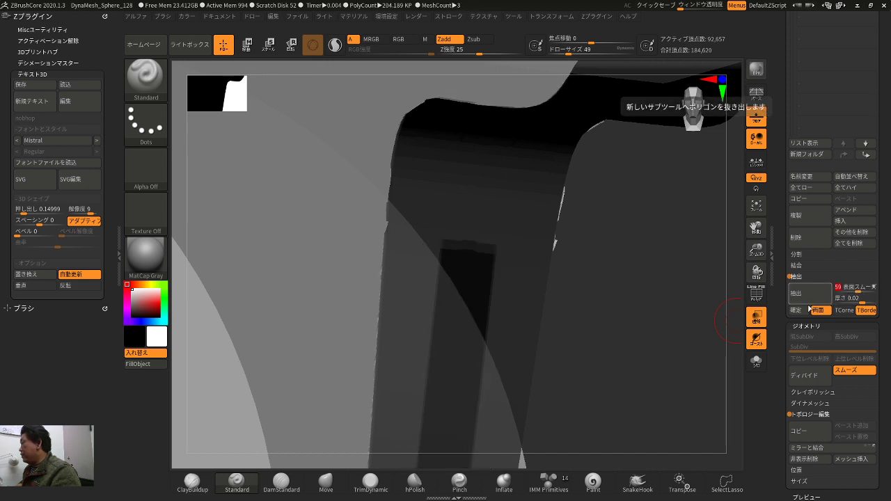
click(758, 321)
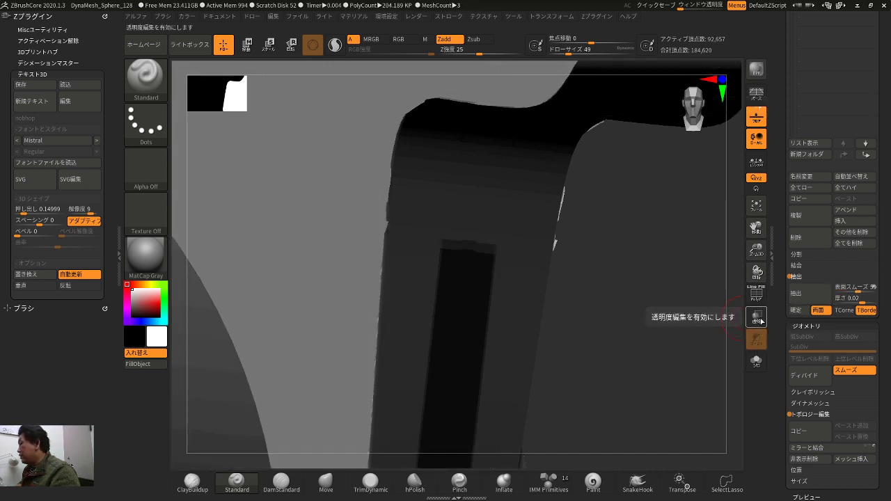
click(758, 321)
click(759, 344)
click(756, 319)
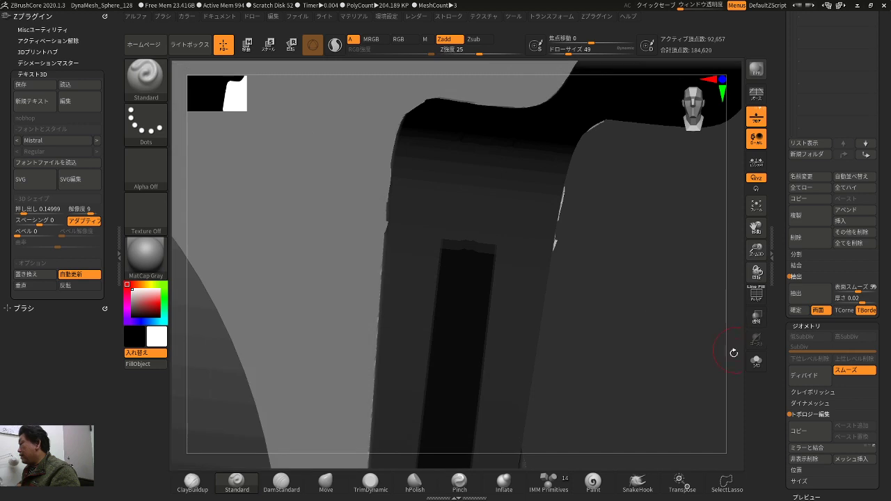
click(856, 301)
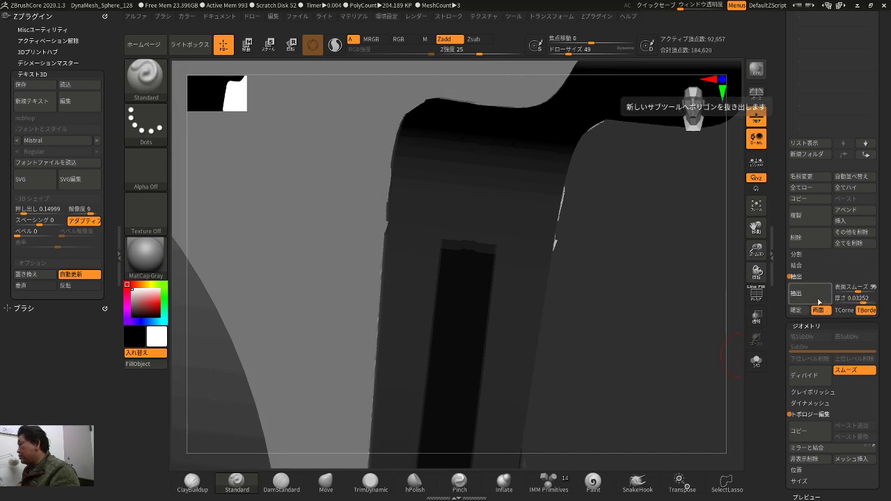
click(818, 300)
click(800, 313)
- Isolate the extracted U-shaped band in solo view and show its transform gizmo from the front
alt+drag(628, 269, 654, 285)
click(756, 361)
key(w)
drag(607, 255, 511, 164)
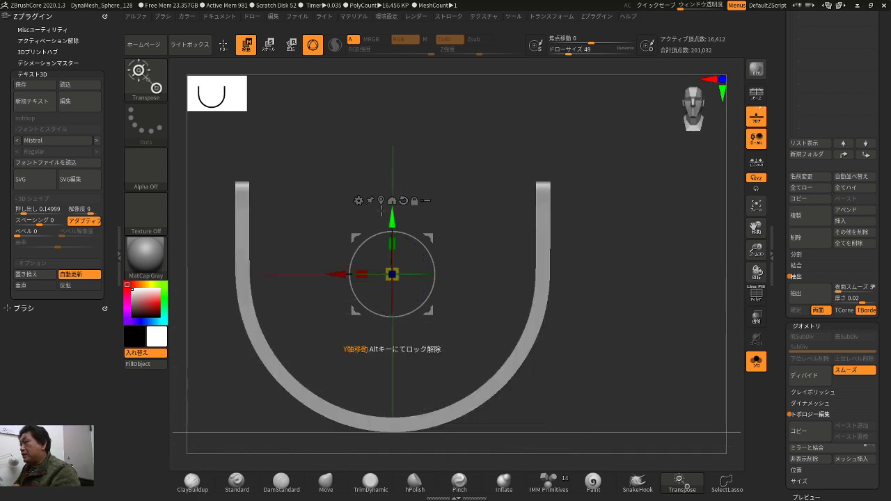
- Flatten the two upper ends of the U-shaped band with the Flatten deformer, using a value of 0.103
click(359, 201)
click(392, 249)
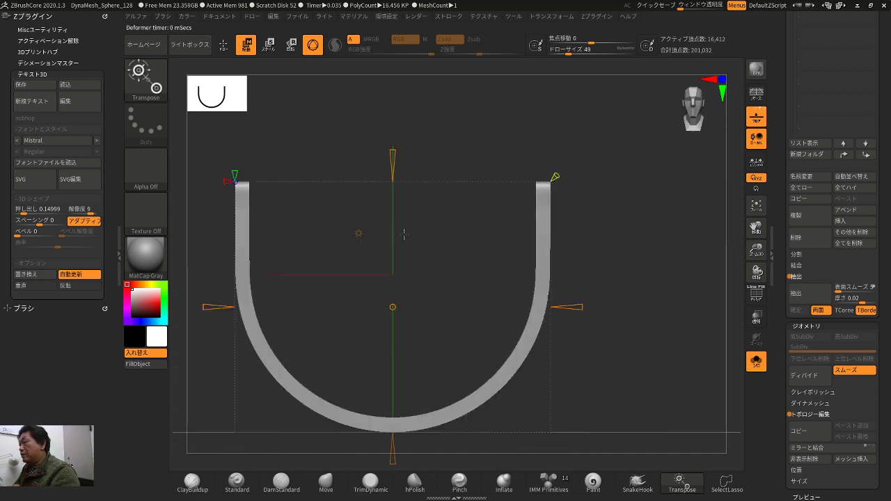
drag(410, 247, 395, 267)
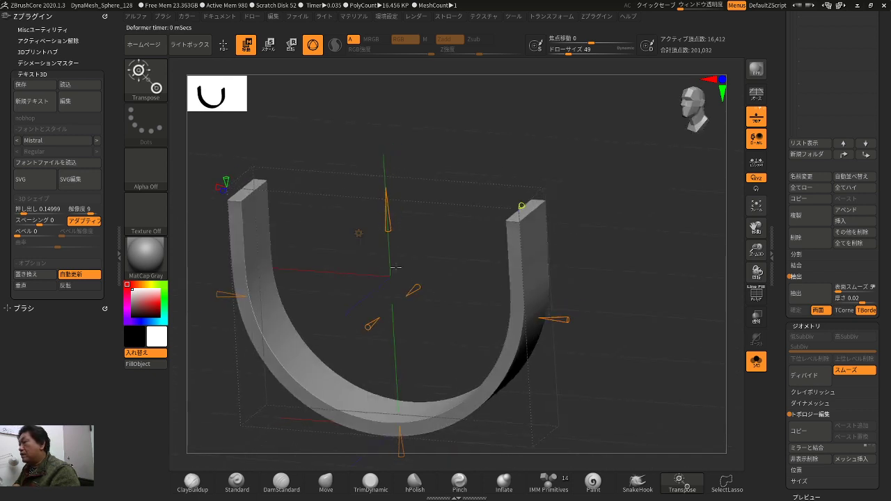
mouse_move(390, 232)
mouse_down()
mouse_move(389, 204)
mouse_move(390, 244)
mouse_move(390, 236)
mouse_up()
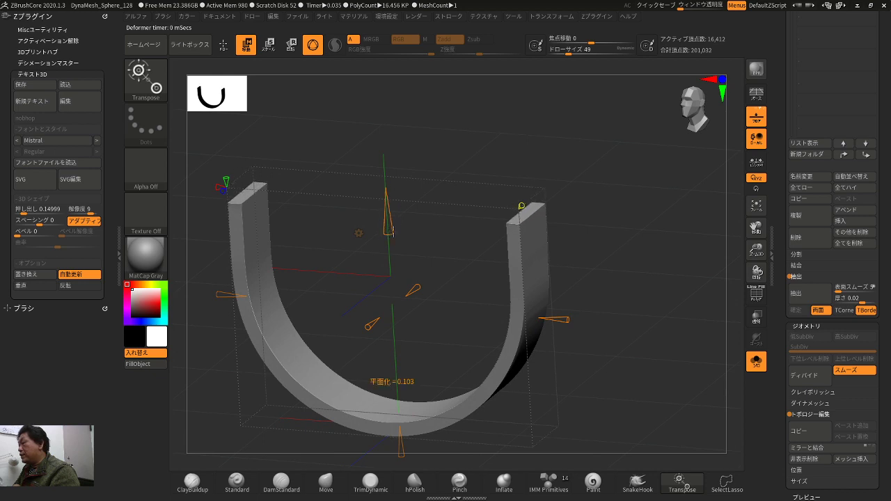
- Set the Extract7 band subtool to subtraction mode with the whole model shown, and make the Design body active
key(q)
drag(607, 215, 654, 279)
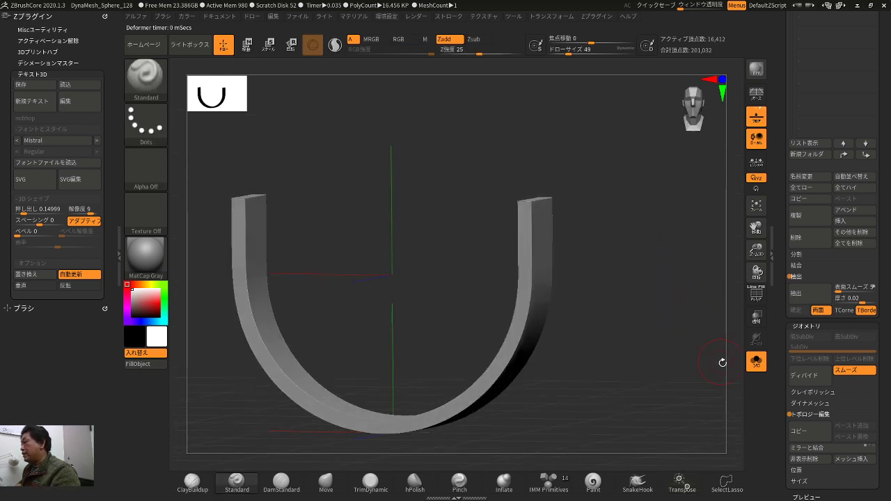
click(755, 361)
alt+drag(709, 325, 686, 287)
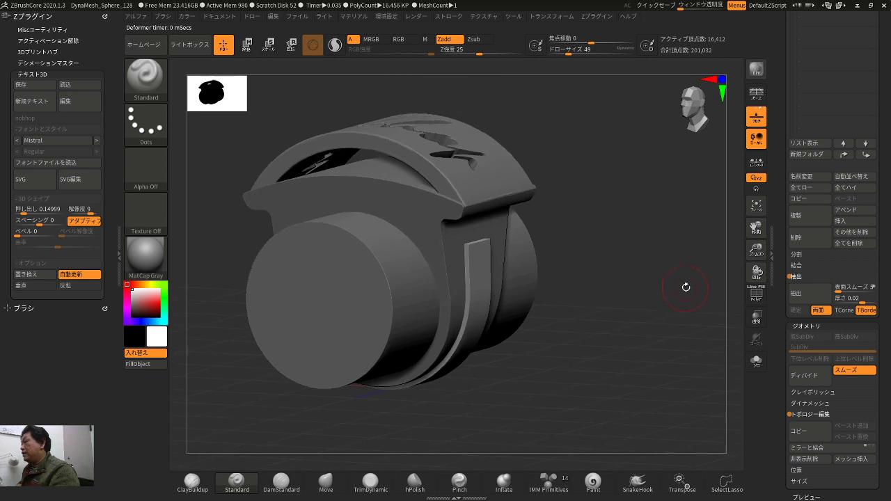
scroll(784, 174, up, 5)
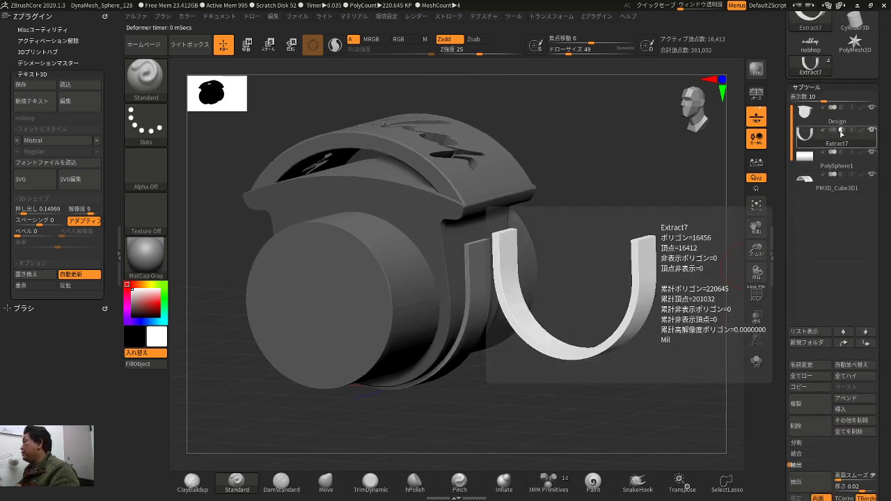
click(820, 119)
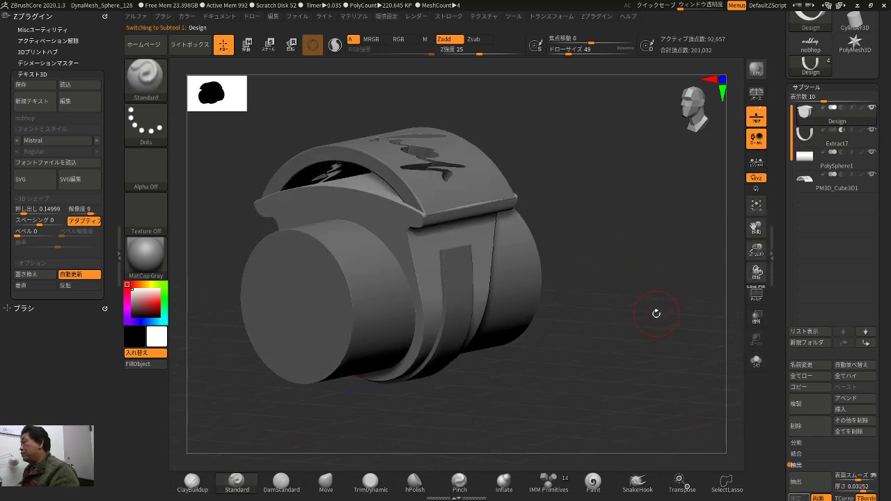
- Change the model's material to PolySkin
scroll(779, 371, down, 7)
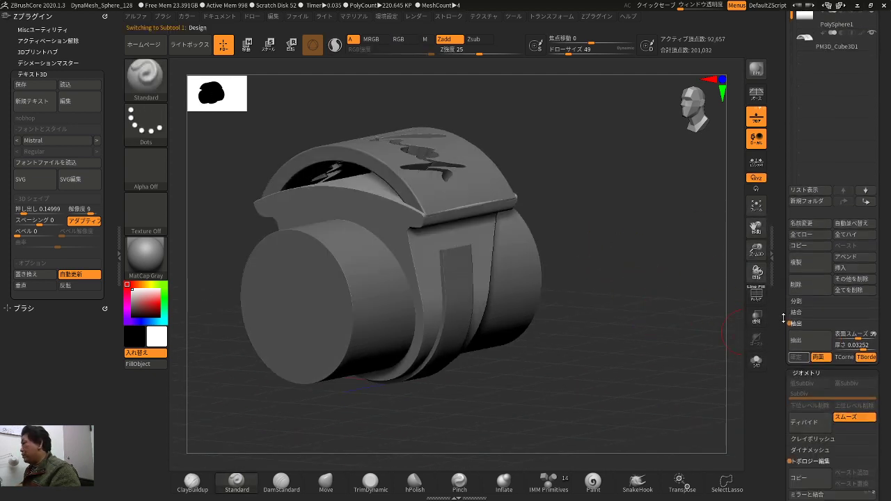
scroll(787, 334, up, 9)
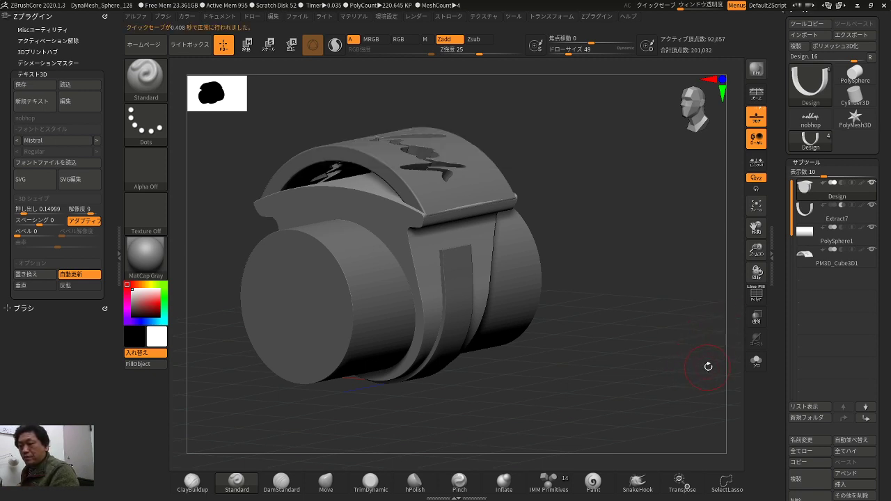
drag(777, 359, 778, 222)
drag(719, 318, 742, 365)
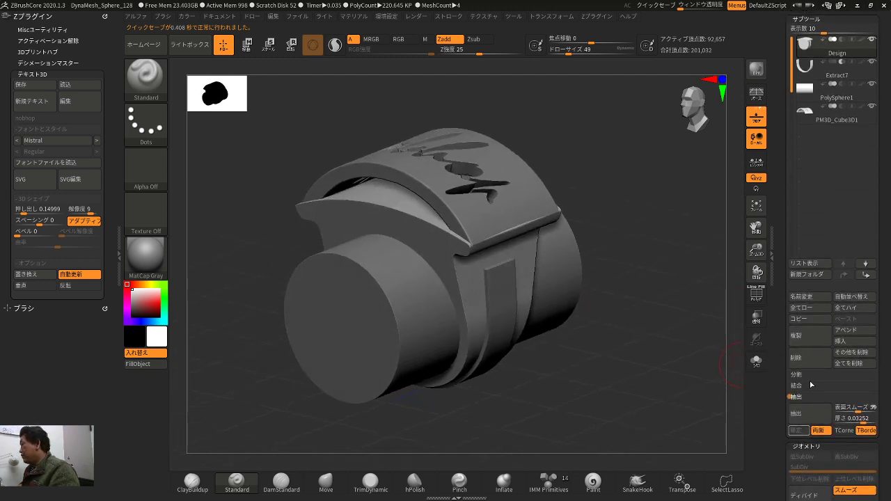
drag(236, 246, 182, 255)
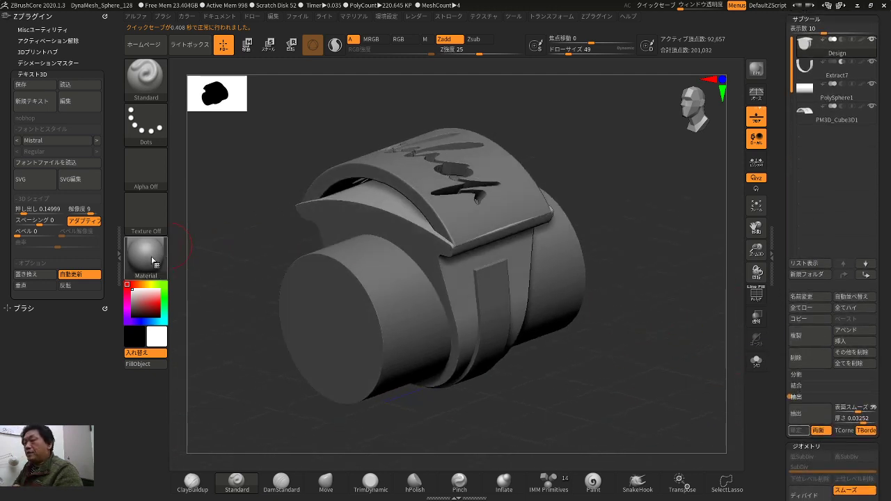
click(154, 262)
click(382, 268)
drag(595, 400, 614, 390)
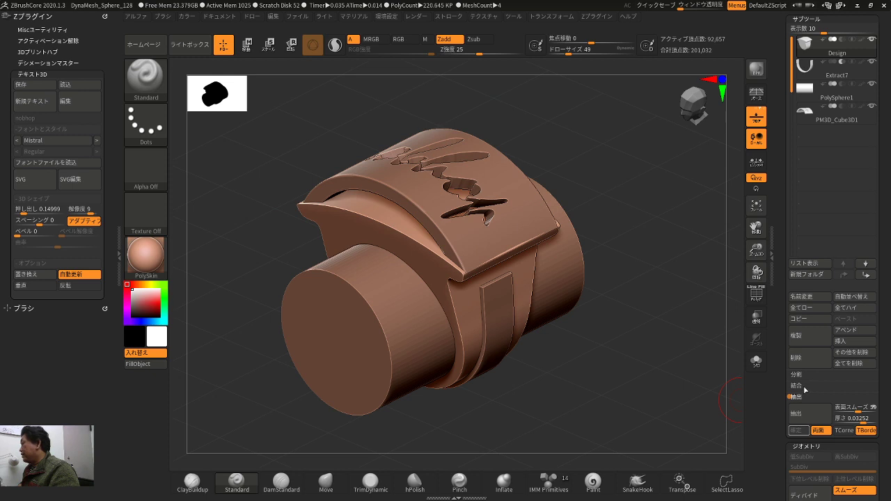
- Merge the U-shaped band into the Design body and run DynaMesh to cut it out as a groove
click(800, 387)
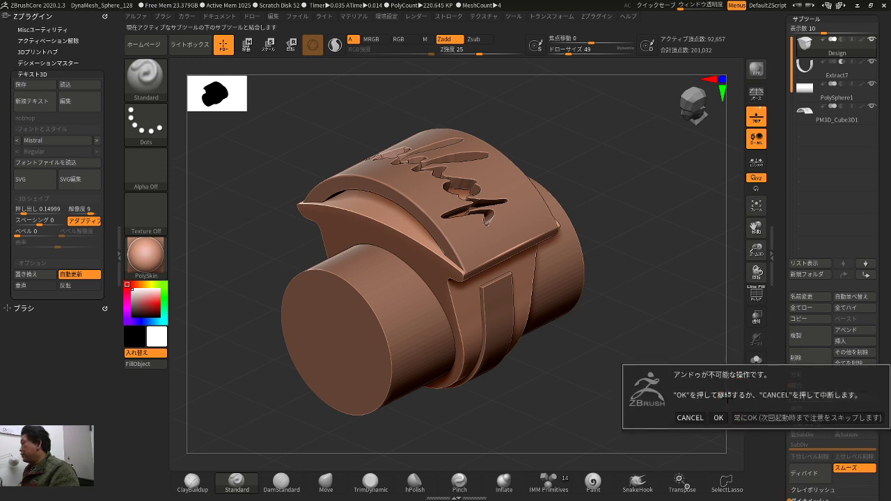
click(718, 418)
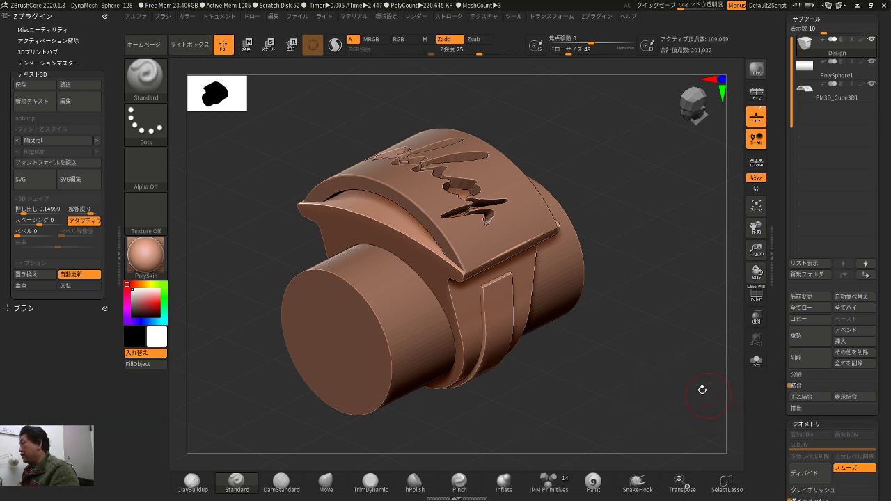
key(ctrl)
drag(641, 336, 685, 418)
mouse_move(674, 411)
right_down()
mouse_move(696, 384)
mouse_move(717, 383)
right_up()
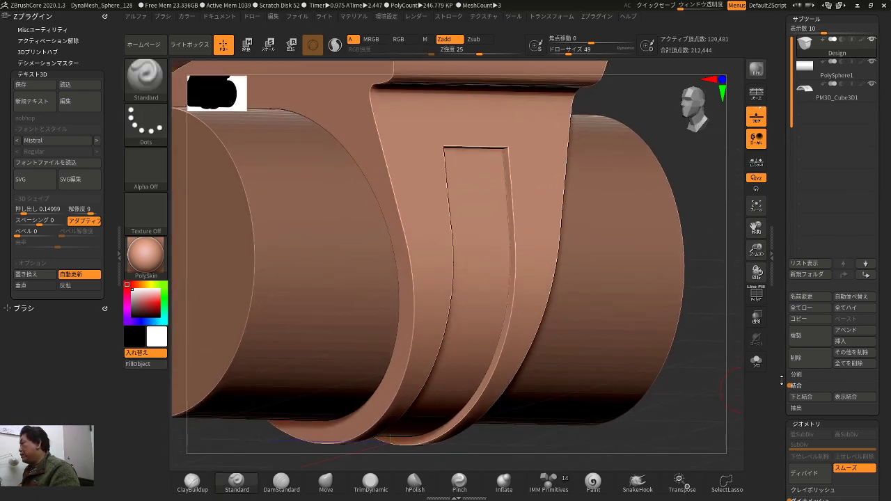
scroll(783, 301, down, 5)
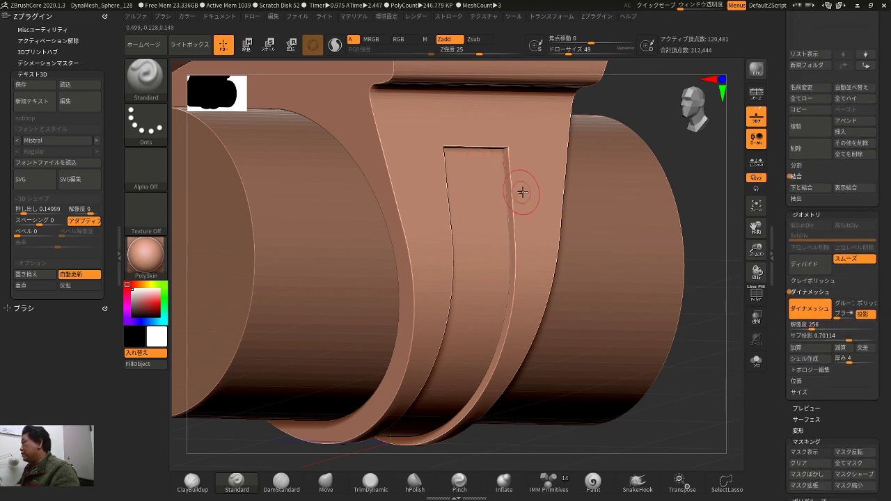
- Try the DynaMesh groove subtraction on the Design body with projection switched off
key(ctrl+z)
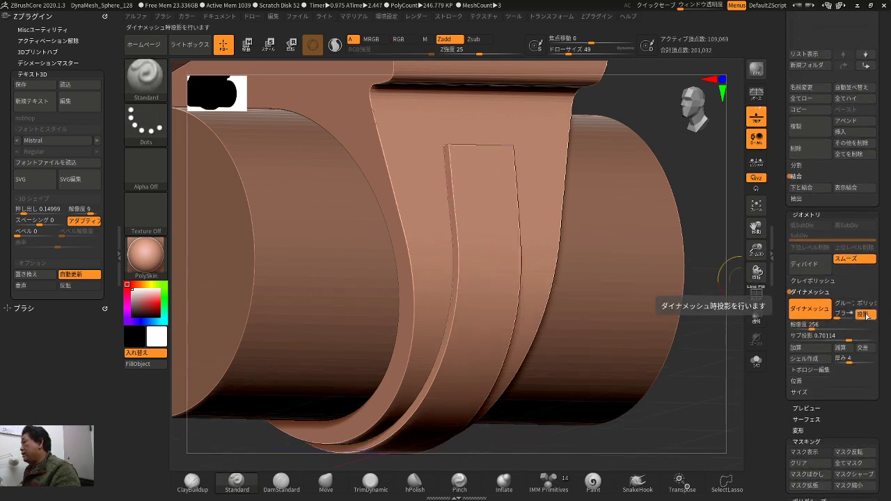
click(866, 316)
ctrl+drag(724, 362, 703, 393)
key(ctrl+z)
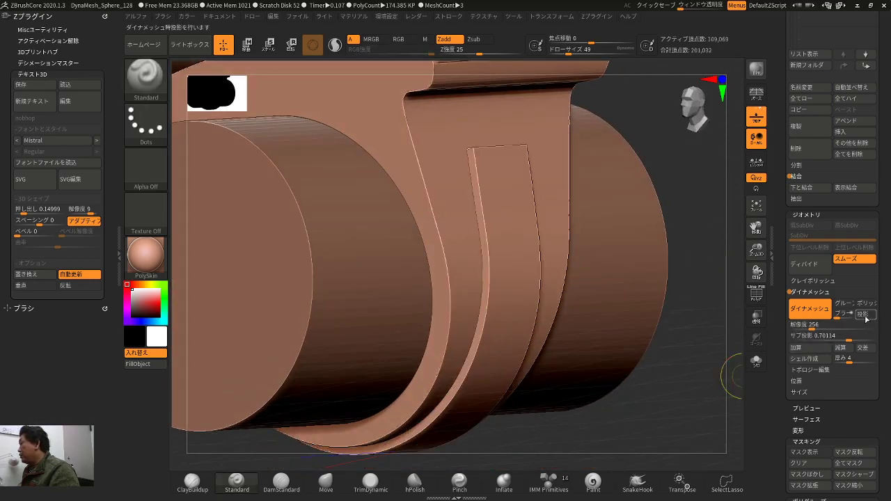
click(863, 315)
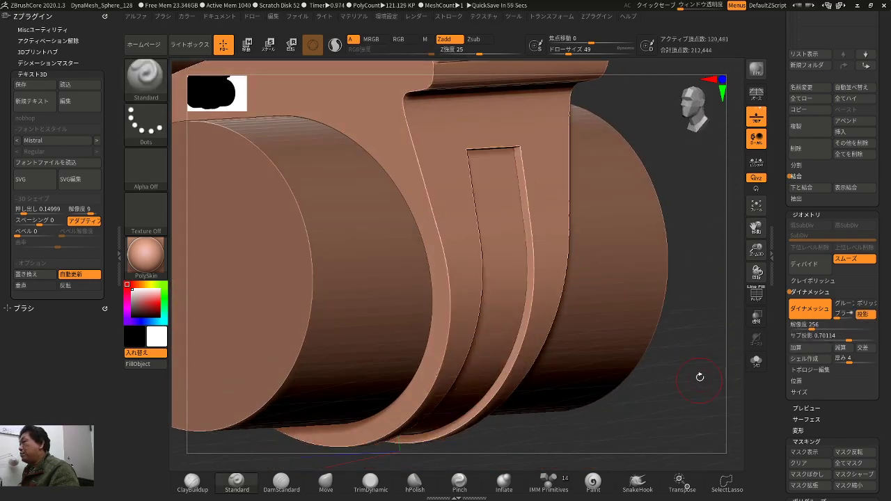
- Duplicate the PolySphere1 cylinder subtool and move the copy below PM3D_Cube3D1 in the subtool order
mouse_move(694, 362)
mouse_down()
mouse_move(693, 334)
mouse_move(682, 334)
mouse_move(669, 358)
mouse_move(678, 389)
mouse_move(657, 345)
mouse_move(706, 337)
mouse_up()
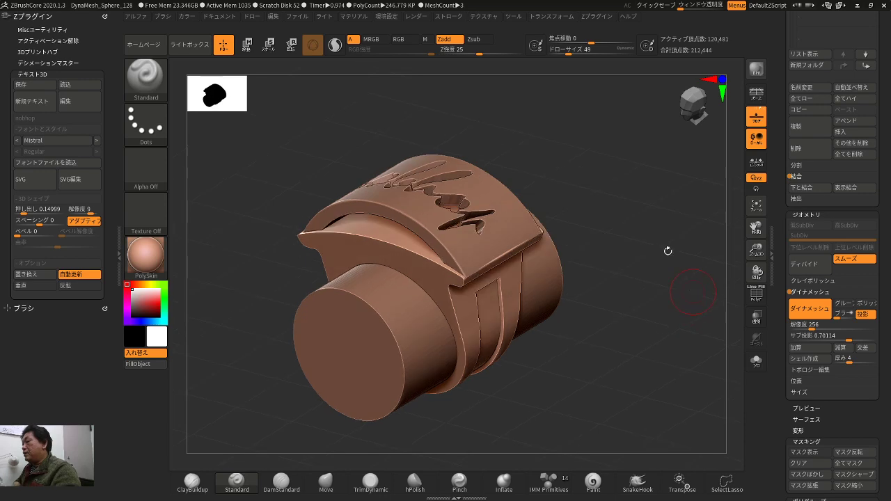
drag(651, 232, 684, 239)
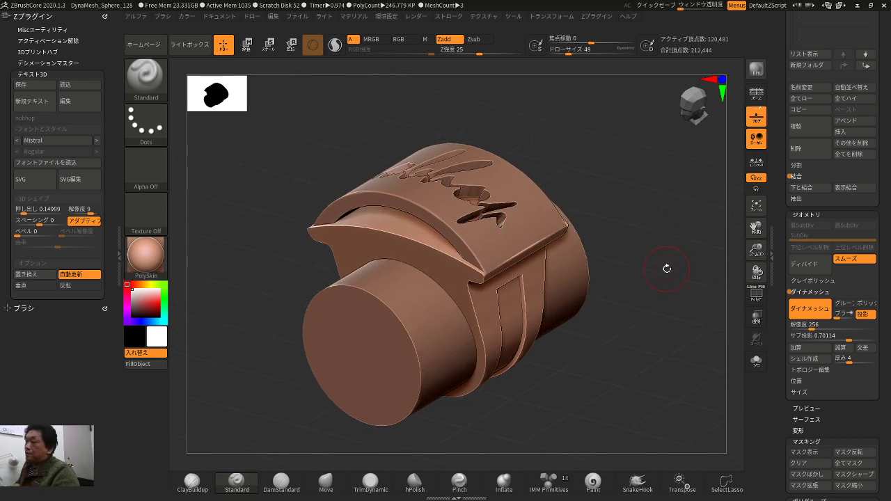
drag(667, 268, 684, 252)
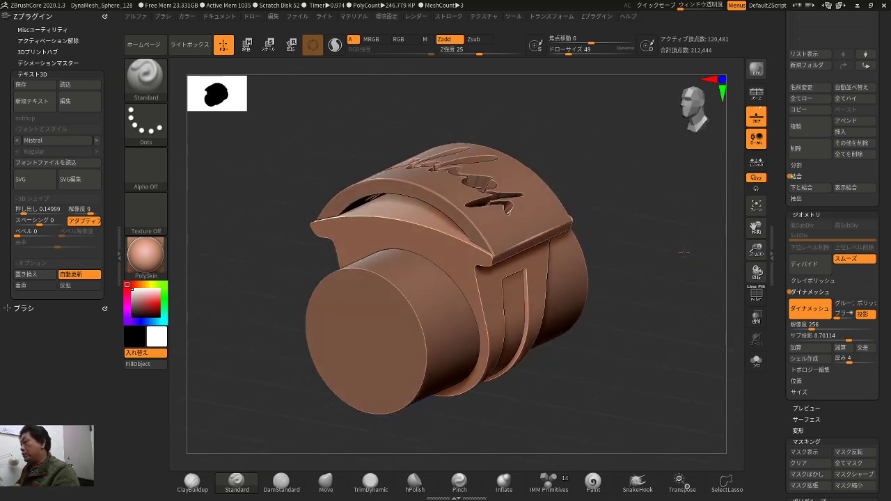
scroll(786, 279, up, 10)
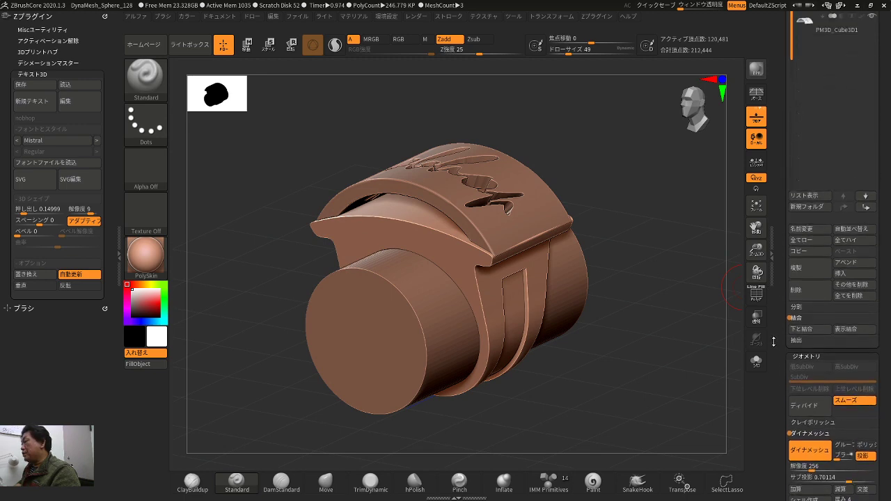
mouse_move(713, 336)
mouse_down()
mouse_move(712, 354)
mouse_move(696, 344)
mouse_move(700, 352)
mouse_move(706, 336)
mouse_up()
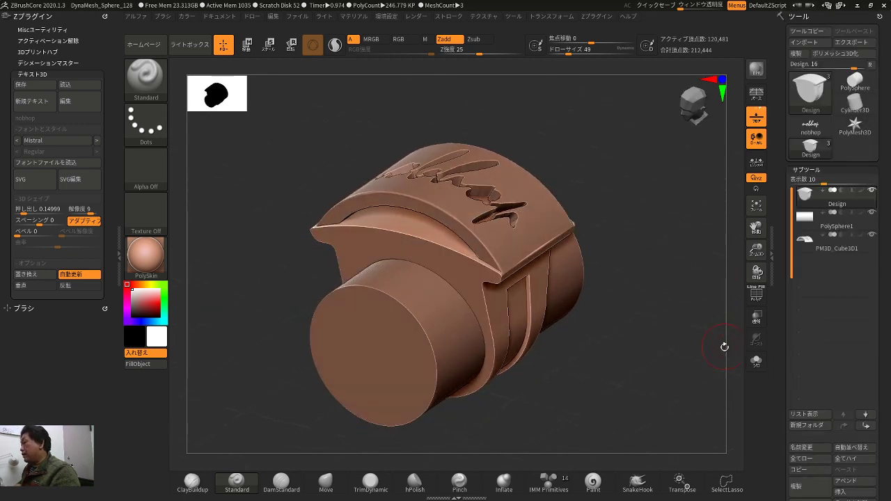
drag(733, 304, 725, 308)
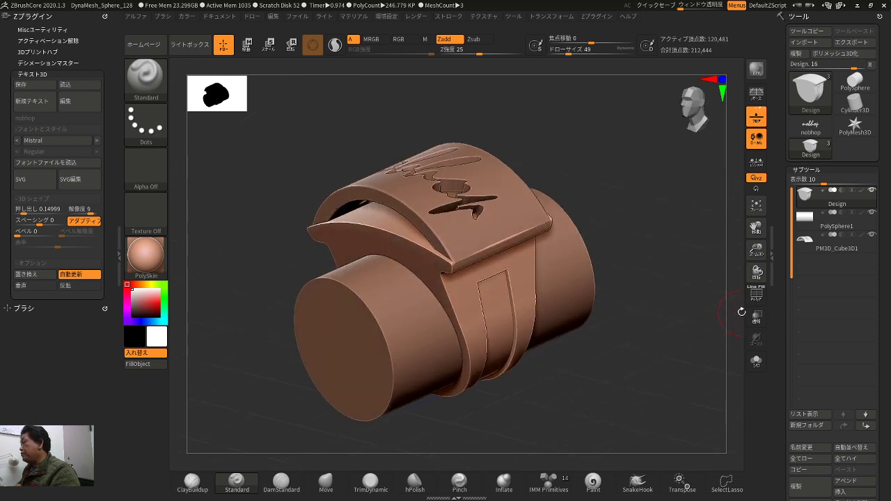
click(828, 226)
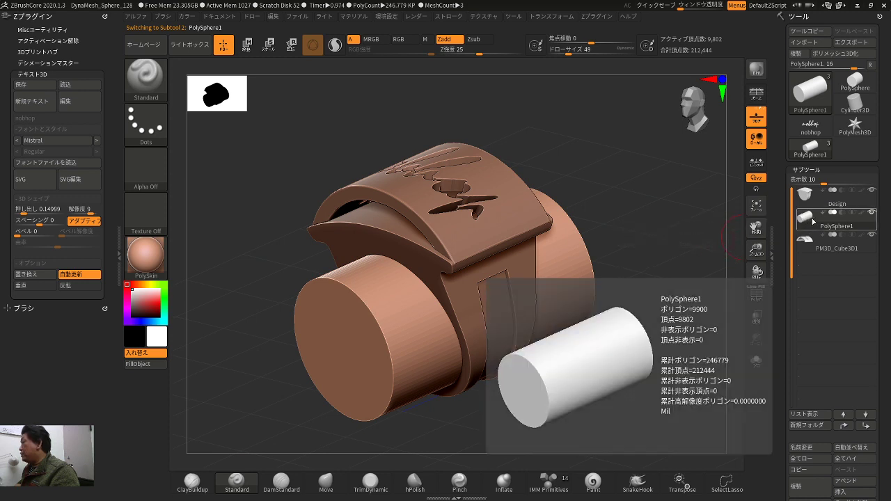
click(796, 487)
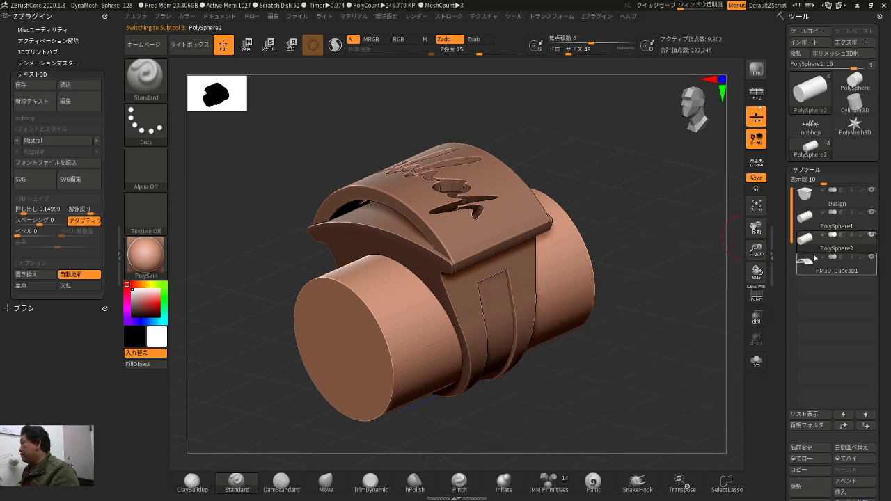
drag(819, 255, 813, 281)
- Switch the original PolySphere1 cylinder subtool to subtraction mode
drag(685, 341, 695, 287)
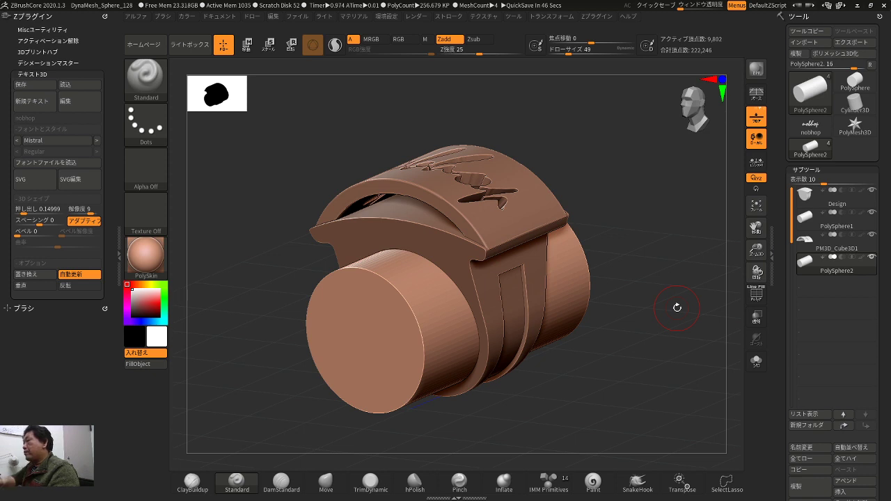
drag(642, 201, 650, 204)
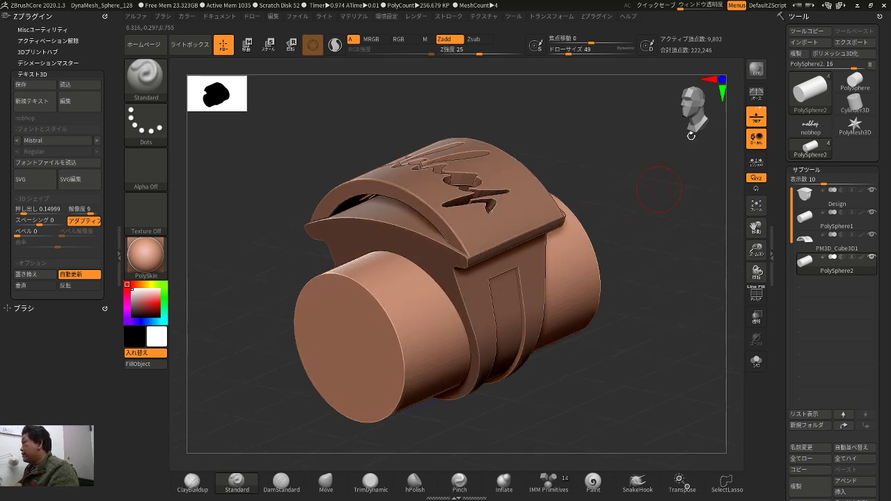
click(832, 223)
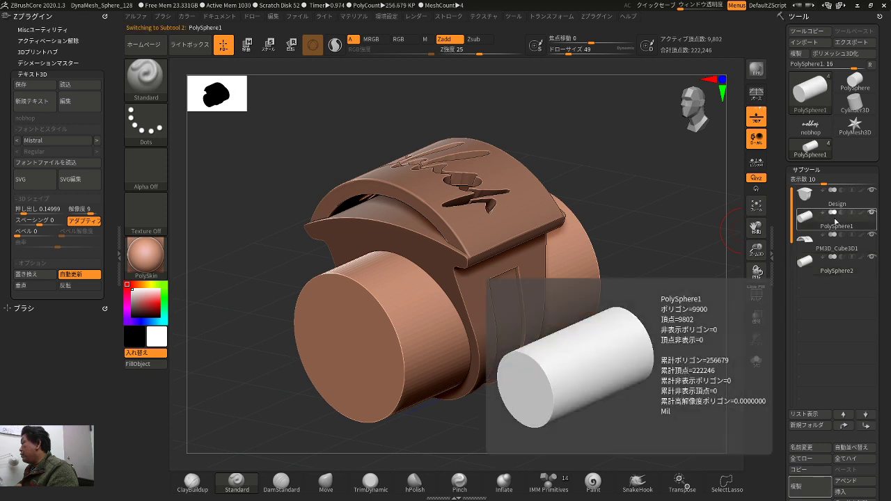
drag(693, 249, 705, 240)
- Scale the subtractive PolySphere1 cylinder uniformly from the front view and lengthen it along its Z axis
click(822, 207)
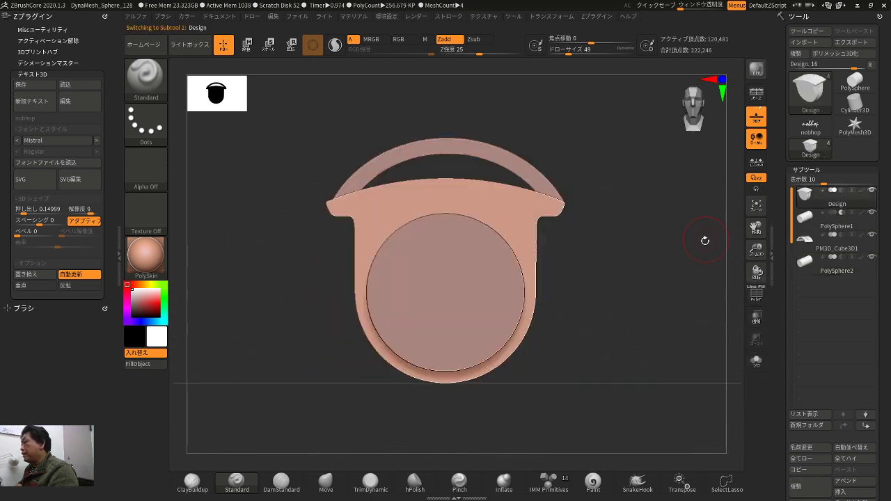
click(823, 227)
key(w)
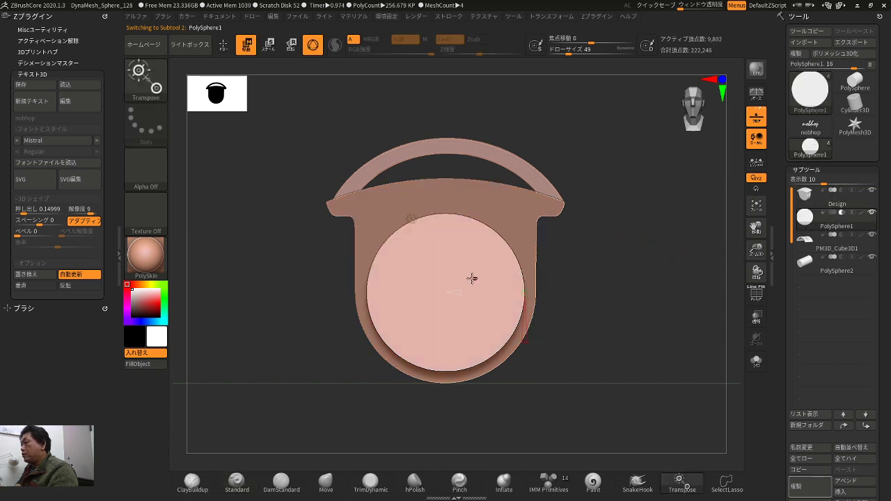
drag(453, 285, 456, 281)
drag(588, 271, 557, 292)
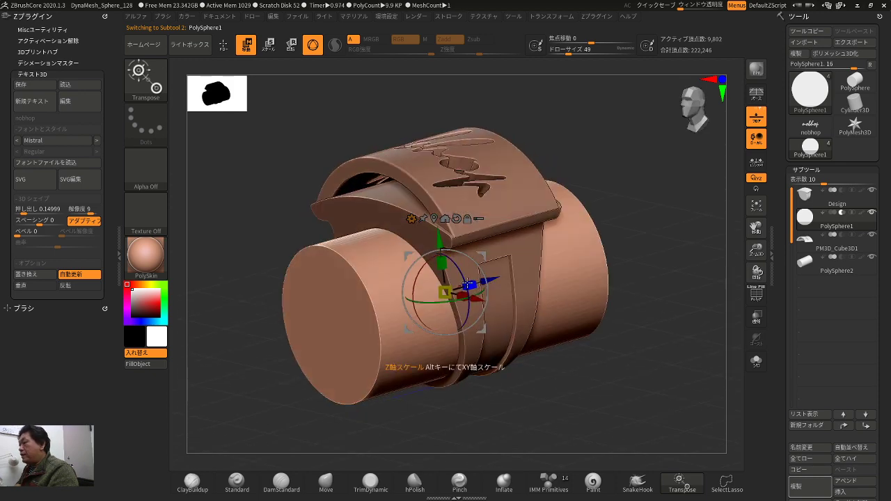
drag(471, 284, 485, 279)
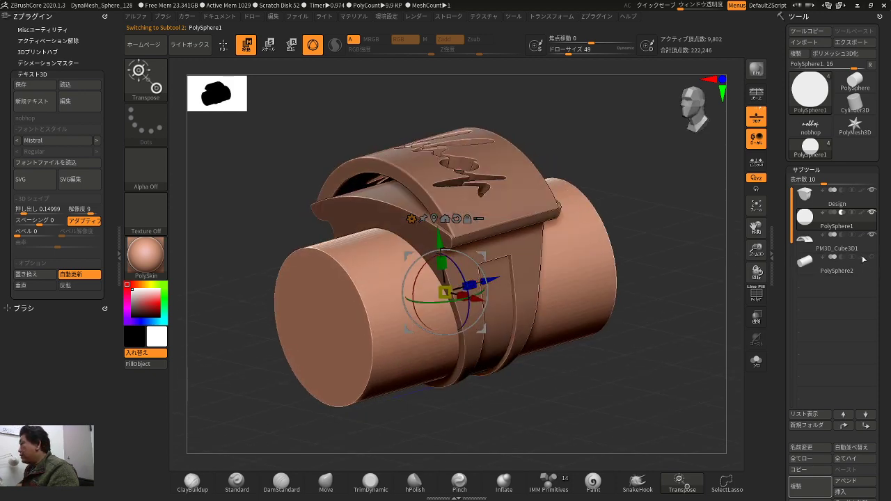
- Hide the duplicate cylinder PolySphere2 and enlarge PolySphere1 uniformly to just inside the body's rounded outline
shift+drag(724, 256, 692, 249)
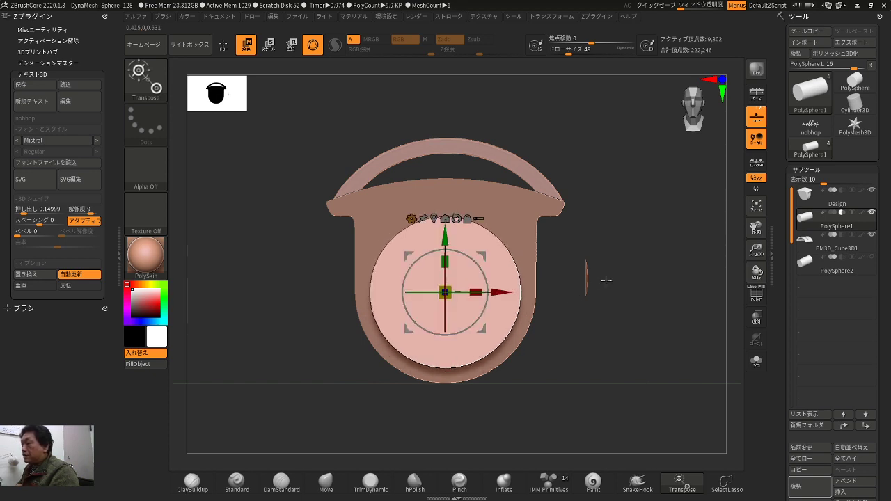
drag(614, 290, 552, 274)
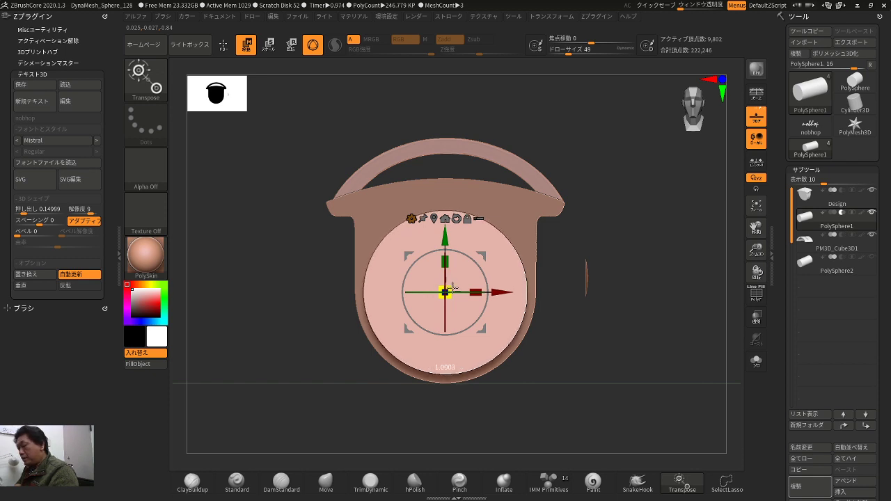
drag(455, 282, 447, 291)
right_drag(522, 277, 449, 289)
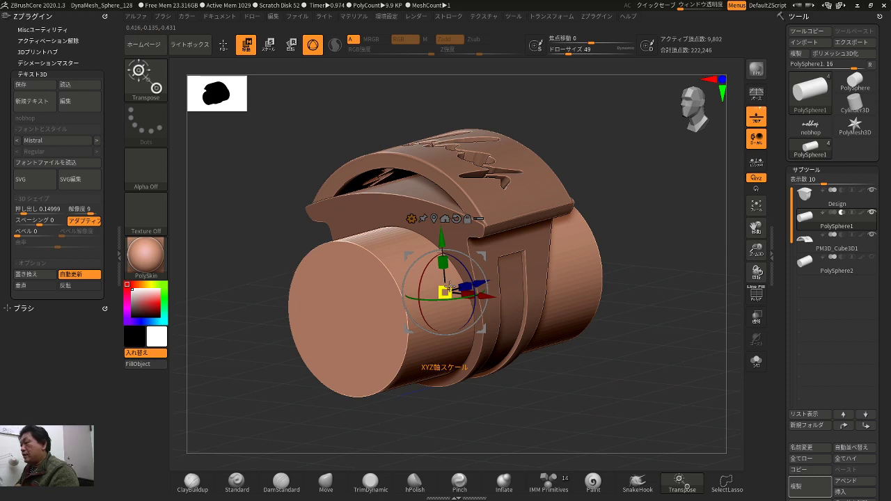
drag(449, 286, 450, 286)
shift+right_drag(540, 378, 534, 328)
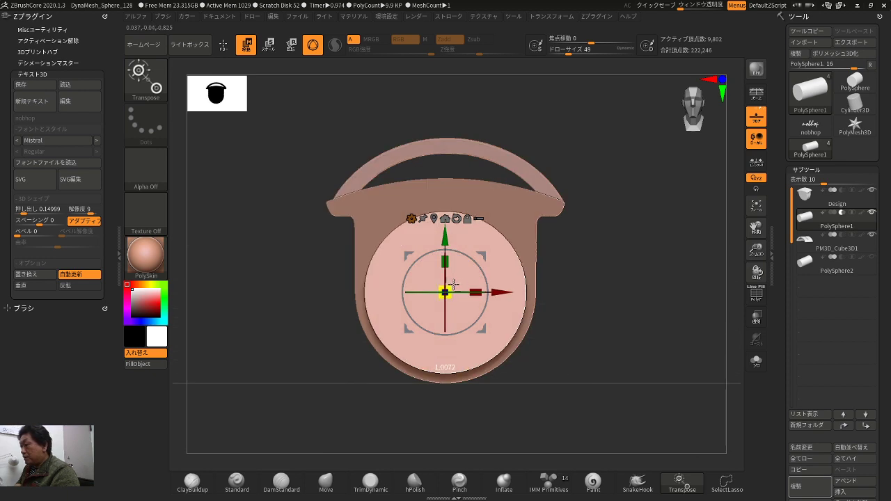
right_drag(453, 281, 509, 299)
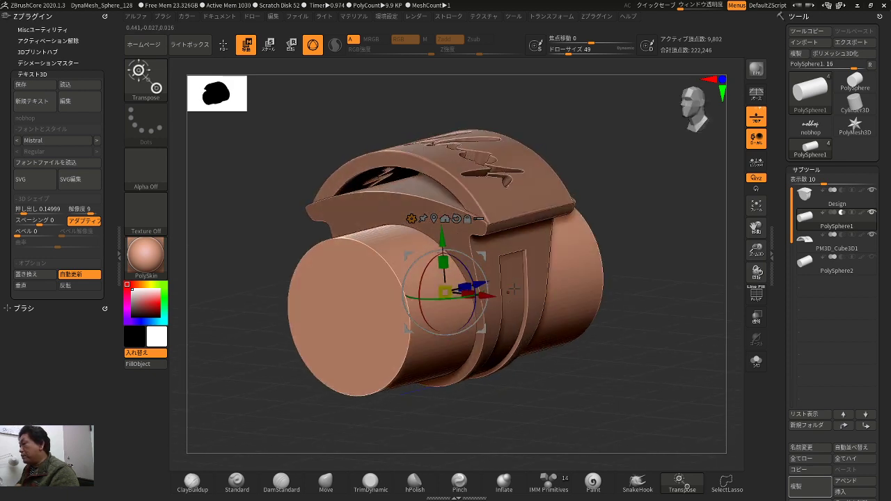
right_drag(519, 335, 512, 345)
drag(448, 288, 450, 287)
right_drag(599, 367, 616, 368)
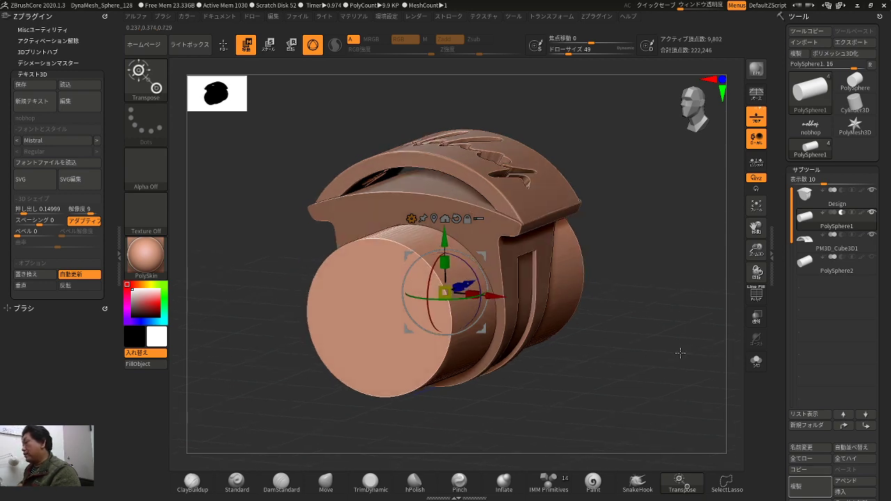
- Merge the Design ring subtool with the PolySphere1 cylinder subtool directly below it
click(756, 318)
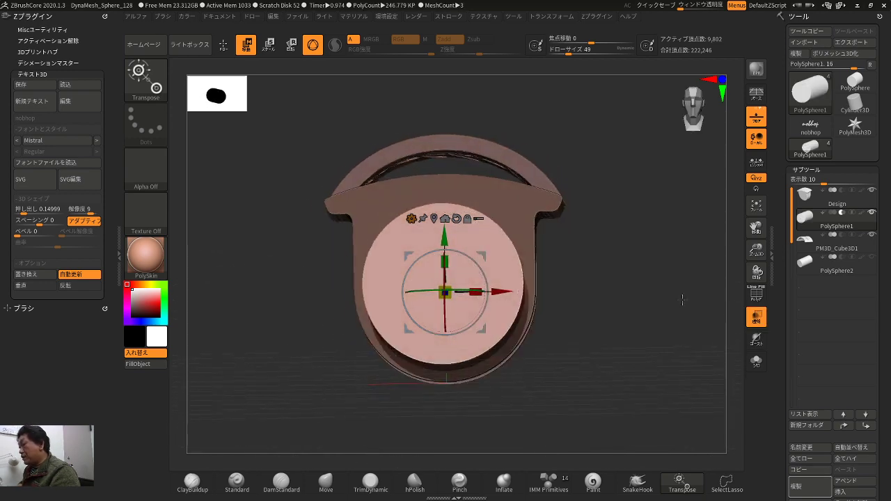
mouse_move(683, 313)
right_down()
mouse_move(707, 324)
mouse_move(692, 350)
right_up()
click(753, 322)
key(q)
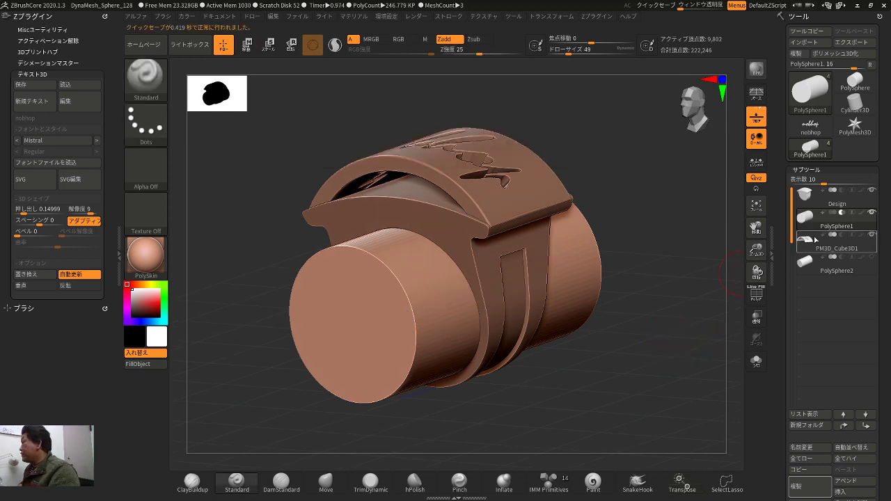
click(834, 204)
scroll(776, 275, down, 5)
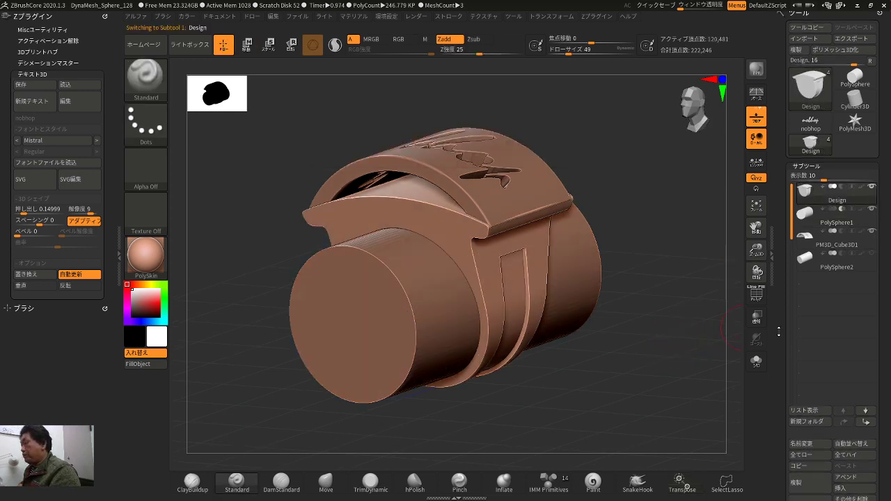
click(800, 348)
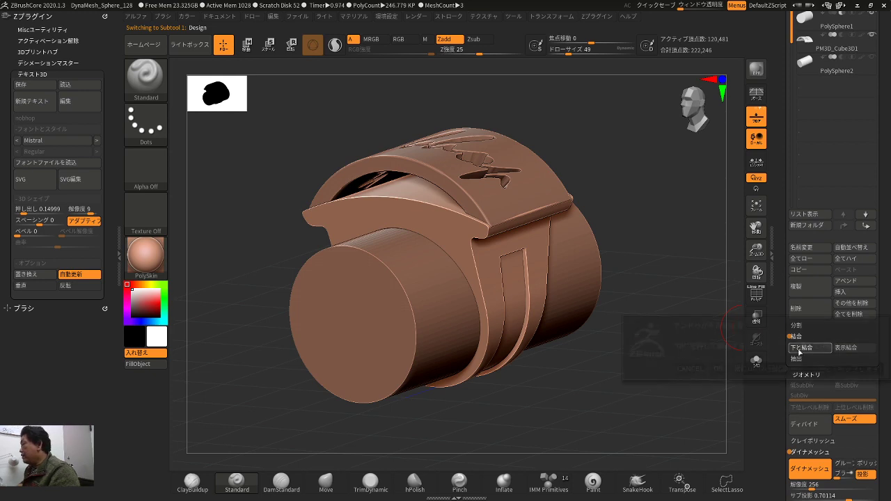
click(719, 367)
- Remesh the merged ring with DynaMesh so the cylinder is subtracted and cuts the finger hole
mouse_move(668, 329)
mouse_down()
mouse_move(720, 379)
mouse_move(685, 327)
mouse_up()
ctrl+drag(675, 302, 688, 363)
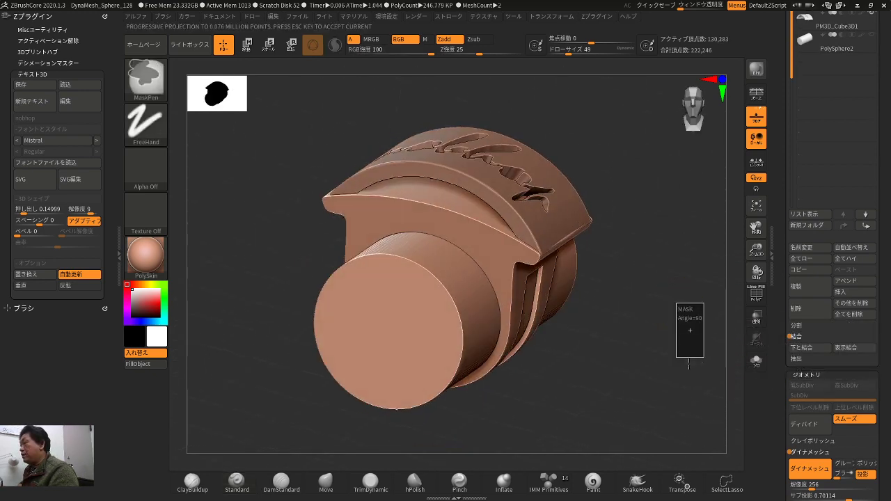
mouse_move(652, 308)
mouse_down()
mouse_move(631, 279)
mouse_move(644, 285)
mouse_move(611, 324)
mouse_move(574, 338)
mouse_up()
key(space)
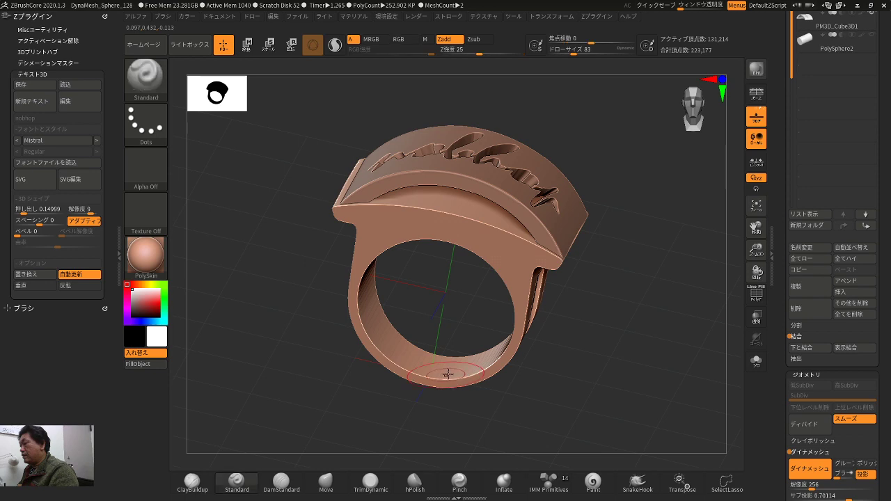
- Examine the finger hole's inner wall and edges from the front and at an angle
mouse_move(476, 400)
mouse_down()
mouse_move(470, 418)
mouse_move(390, 292)
mouse_up()
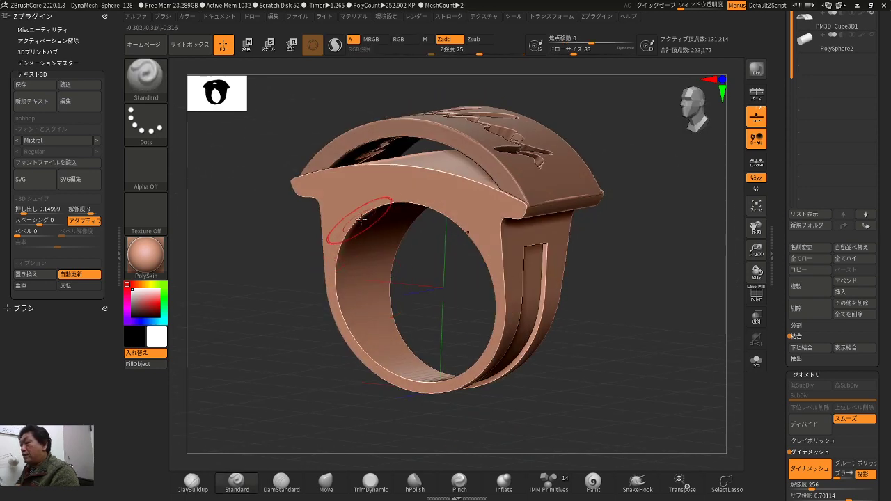
right_drag(376, 220, 446, 242)
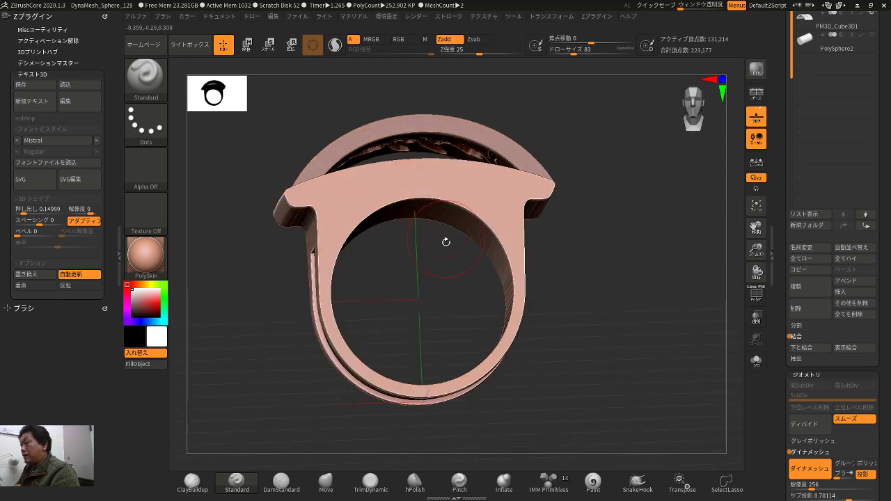
shift+drag(446, 242, 428, 320)
ctrl+right_drag(538, 272, 521, 261)
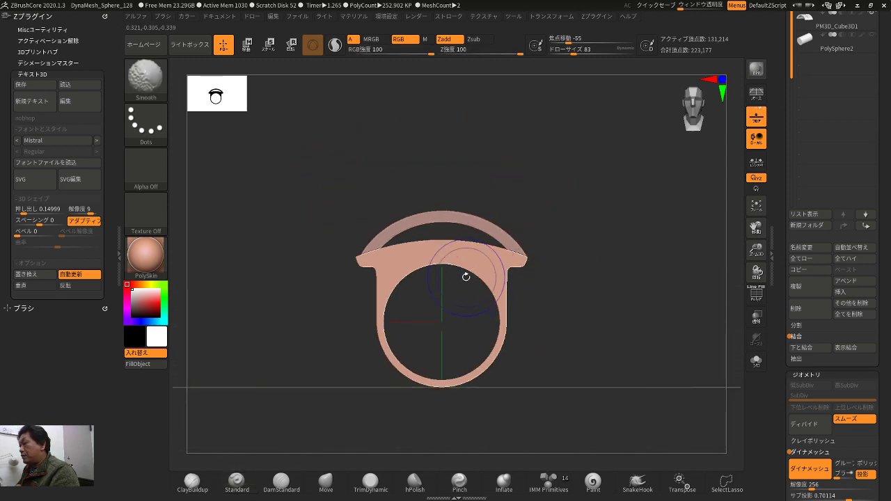
ctrl+right_drag(529, 310, 530, 317)
right_drag(503, 282, 553, 323)
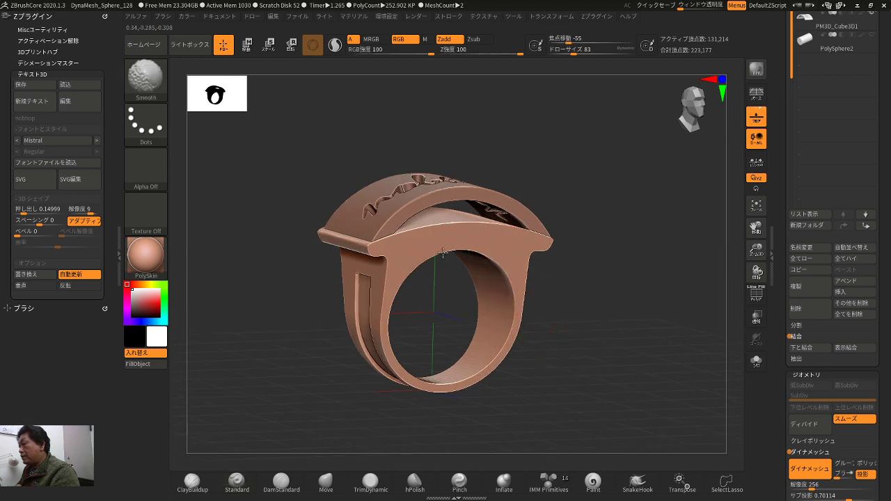
ctrl+right_drag(596, 302, 621, 317)
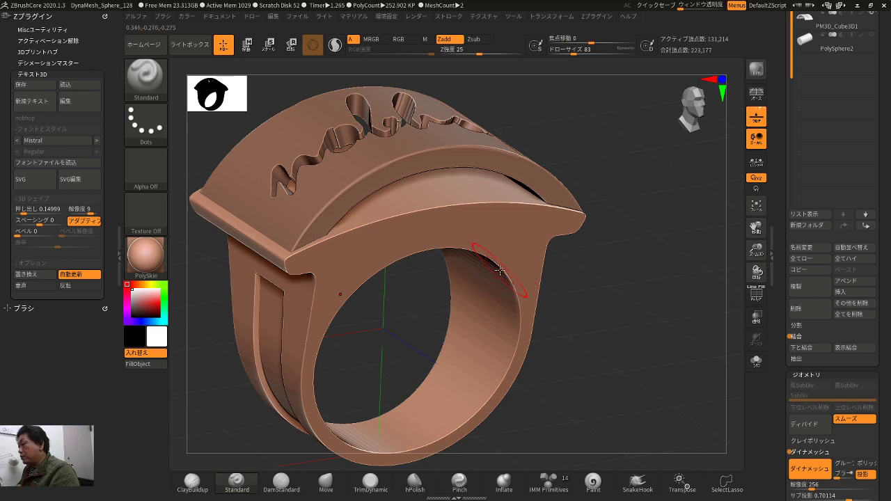
- Soften the edges of the finger hole around the band with the Smooth brush
alt+right_drag(582, 338, 609, 306)
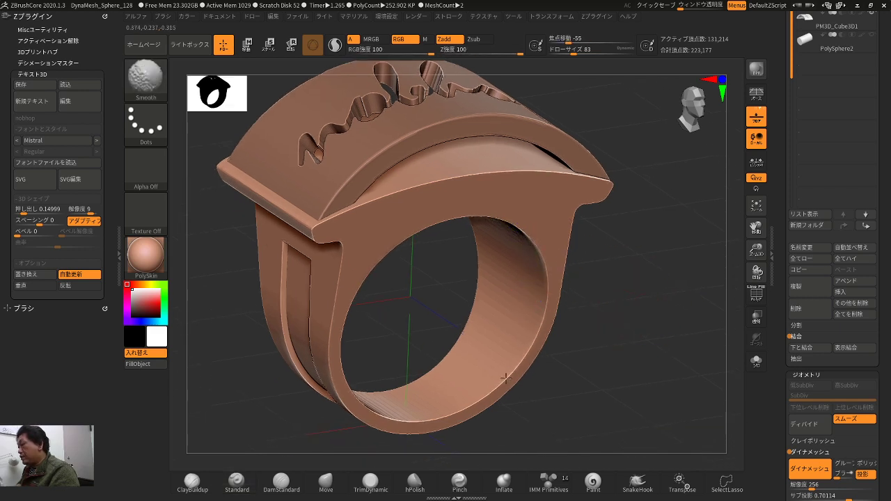
right_drag(464, 393, 541, 419)
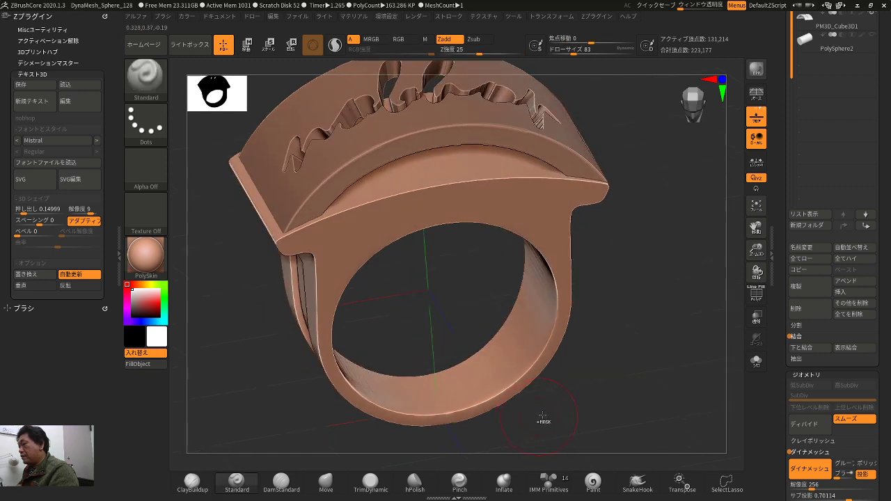
shift+drag(572, 410, 515, 374)
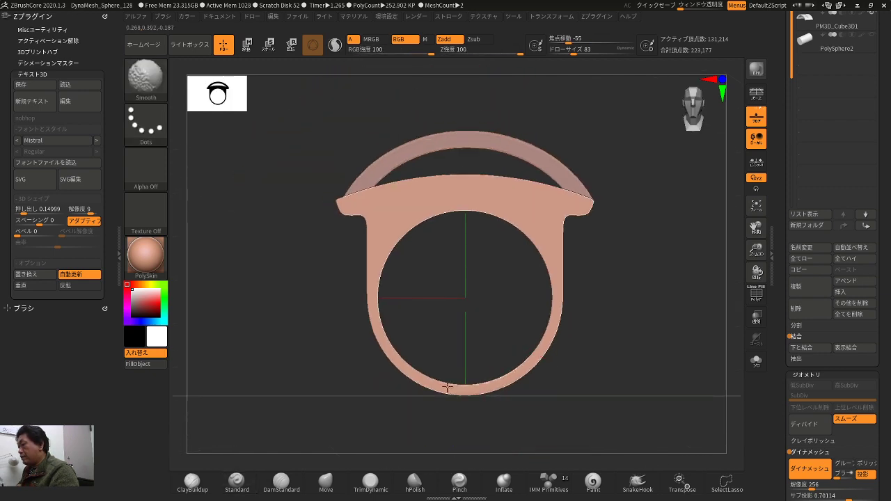
mouse_move(463, 391)
mouse_down()
mouse_move(533, 416)
mouse_move(525, 369)
mouse_up()
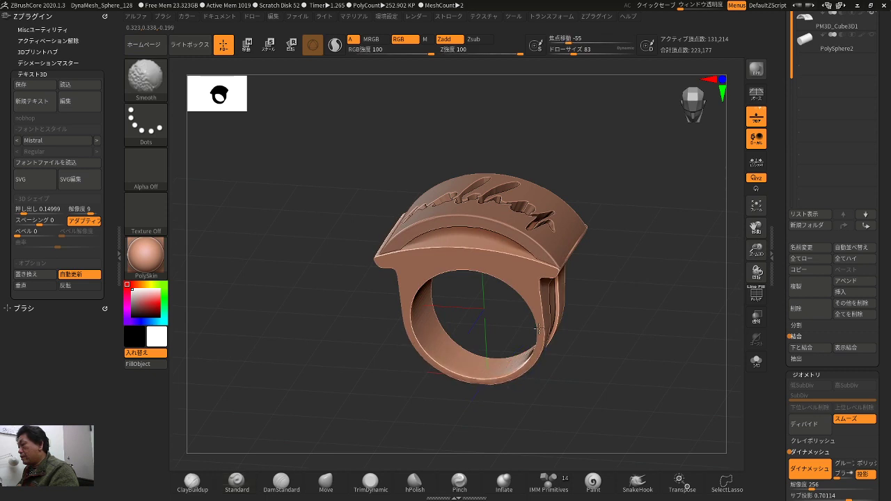
mouse_move(539, 328)
shift+mouse_down()
mouse_move(535, 380)
mouse_move(529, 328)
mouse_move(515, 311)
shift+mouse_up()
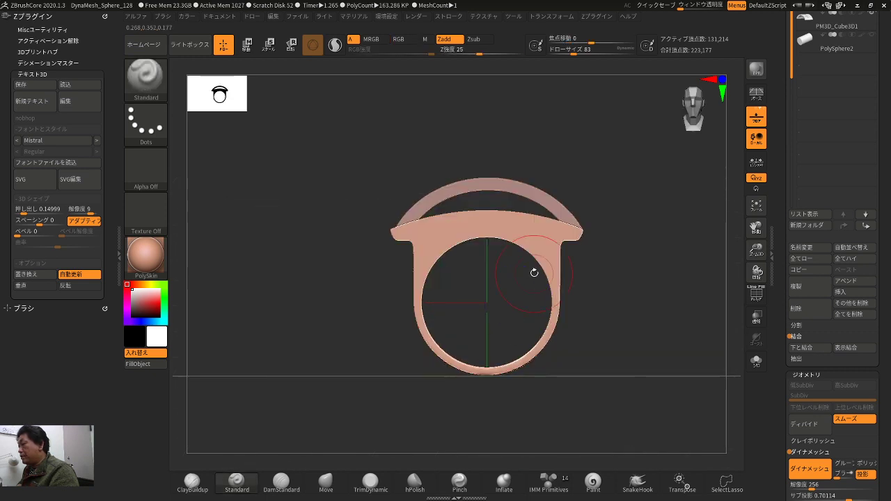
key(shift)
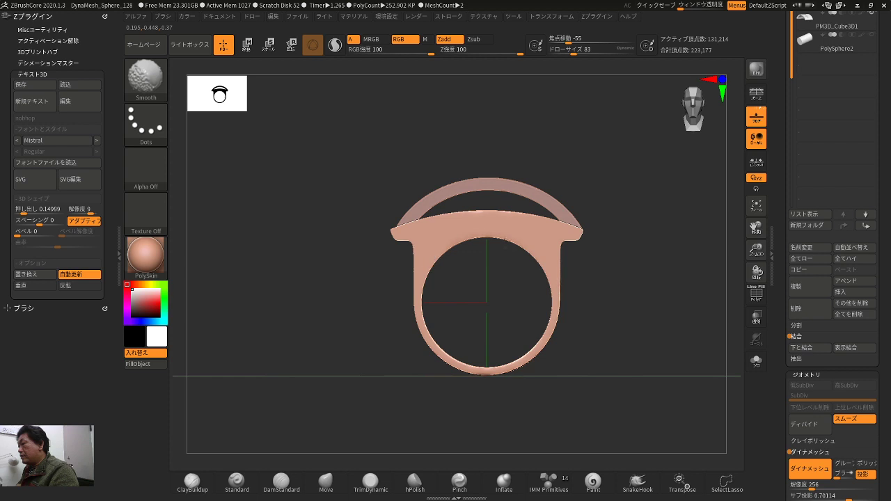
drag(616, 298, 529, 334)
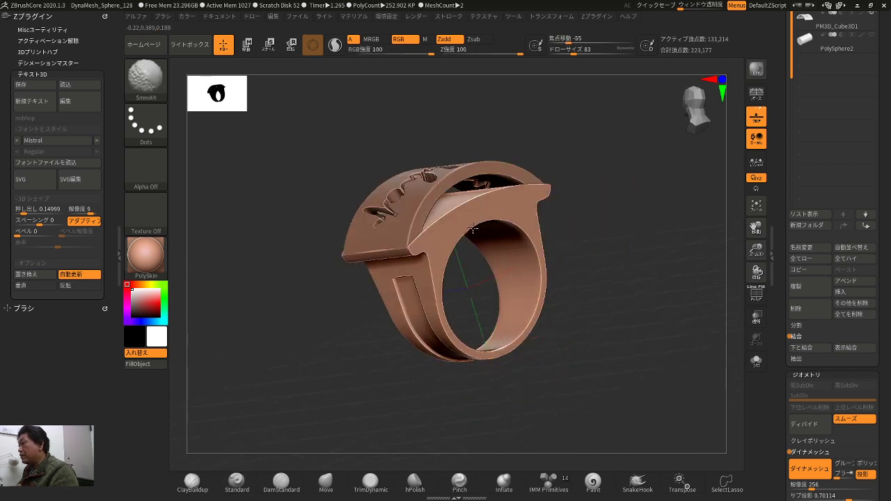
drag(473, 228, 524, 235)
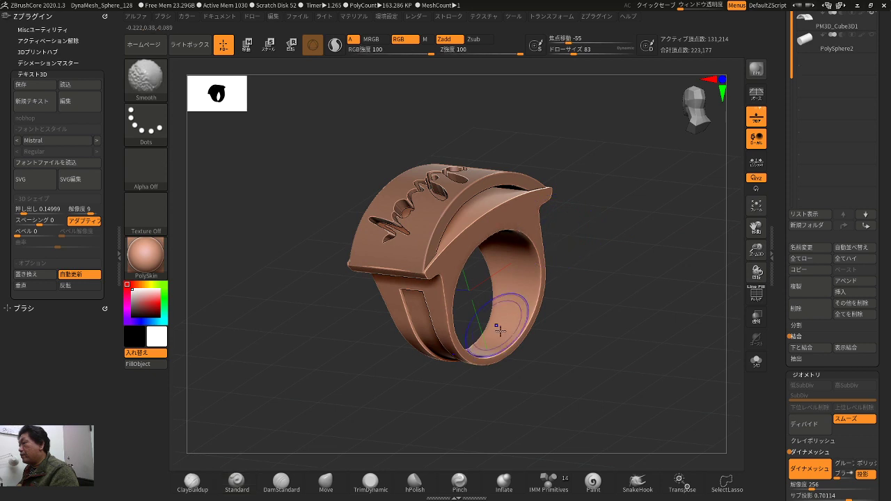
mouse_move(482, 361)
shift+mouse_down()
mouse_move(575, 321)
mouse_move(586, 371)
mouse_move(517, 343)
shift+mouse_up()
key(shift)
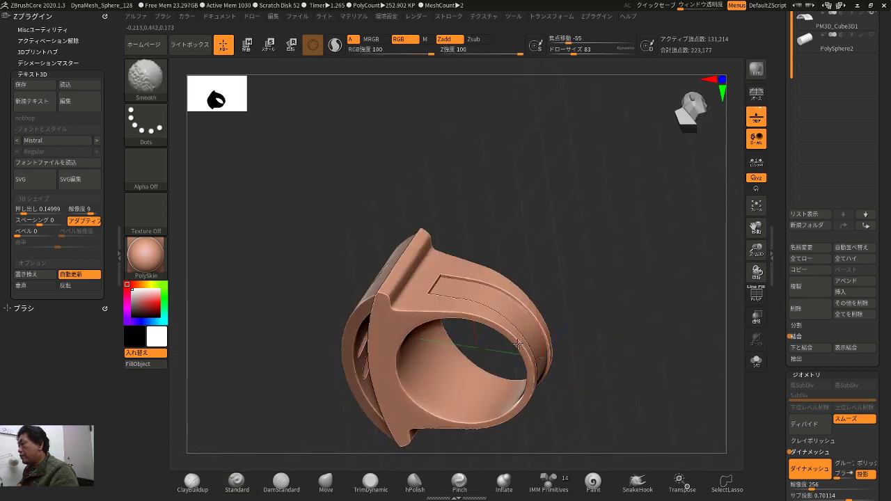
- Mask the central strip of the band, including the side groove, from an exact side view
drag(456, 313, 549, 280)
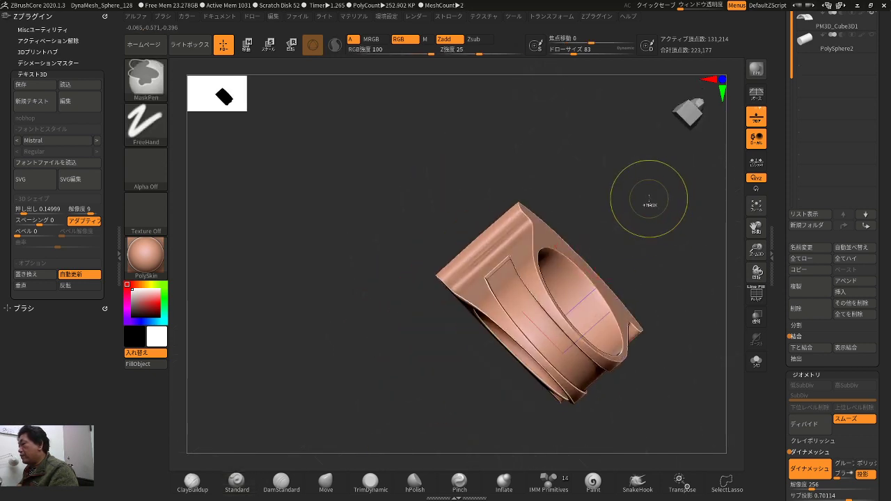
mouse_move(536, 378)
mouse_down()
mouse_move(646, 261)
mouse_move(666, 350)
mouse_move(602, 391)
mouse_move(643, 399)
mouse_move(625, 392)
mouse_up()
ctrl+click(530, 365)
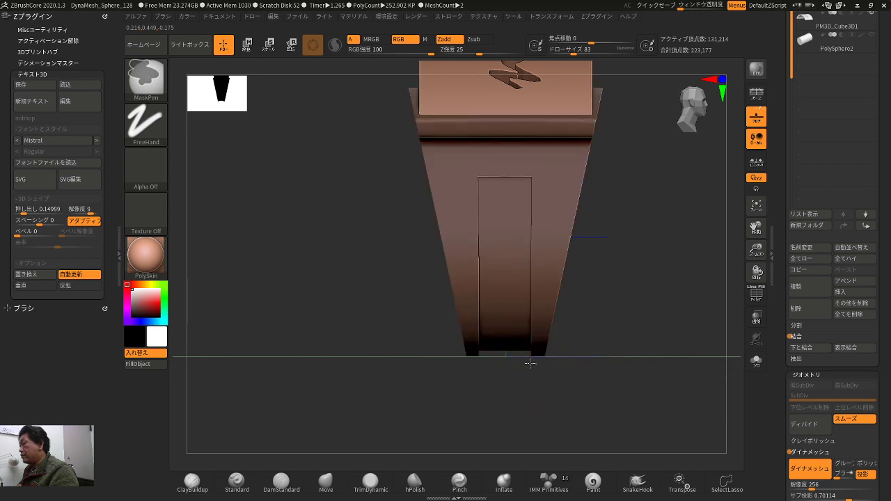
ctrl+click(534, 375)
ctrl+click(538, 388)
ctrl+click(538, 390)
ctrl+drag(535, 370, 473, 163)
drag(667, 340, 601, 361)
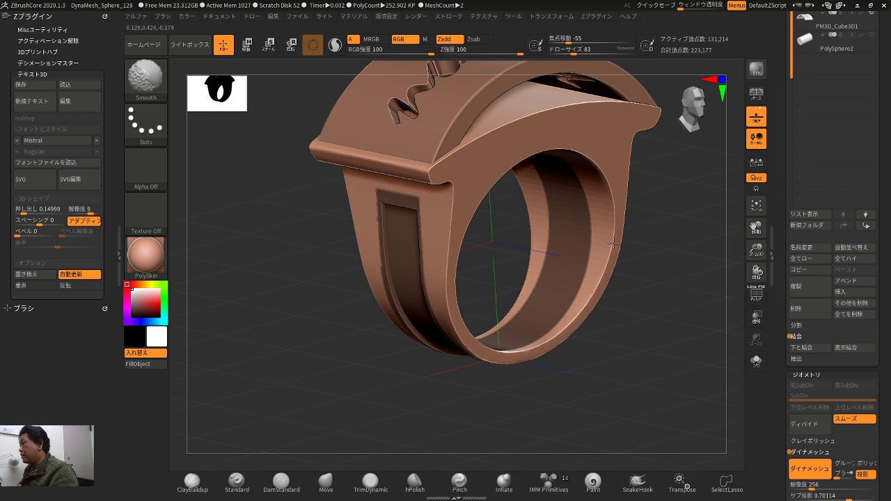
- Smooth the unmasked rims on both faces of the band and clear the mask
ctrl+right_drag(616, 251, 604, 256)
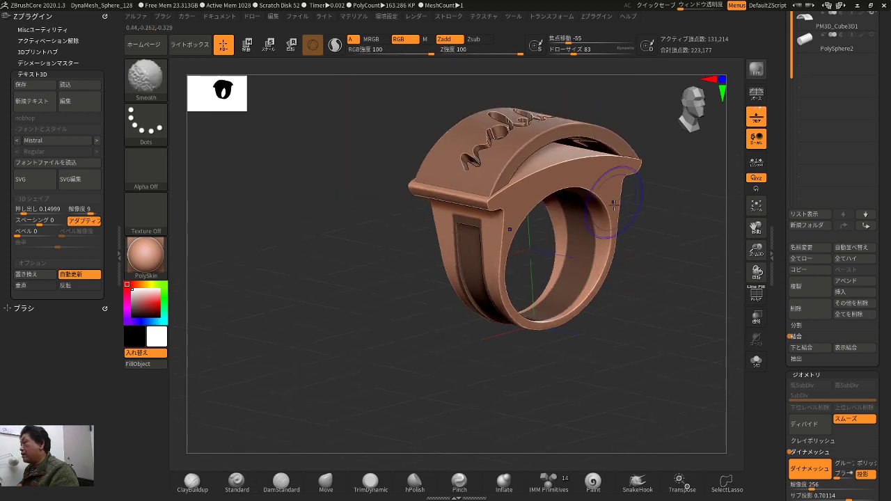
drag(614, 202, 689, 234)
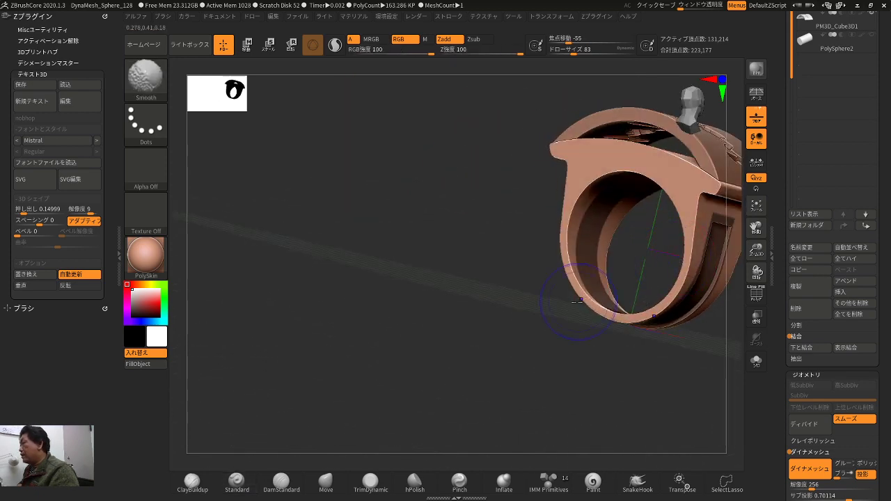
alt+right_drag(577, 302, 552, 353)
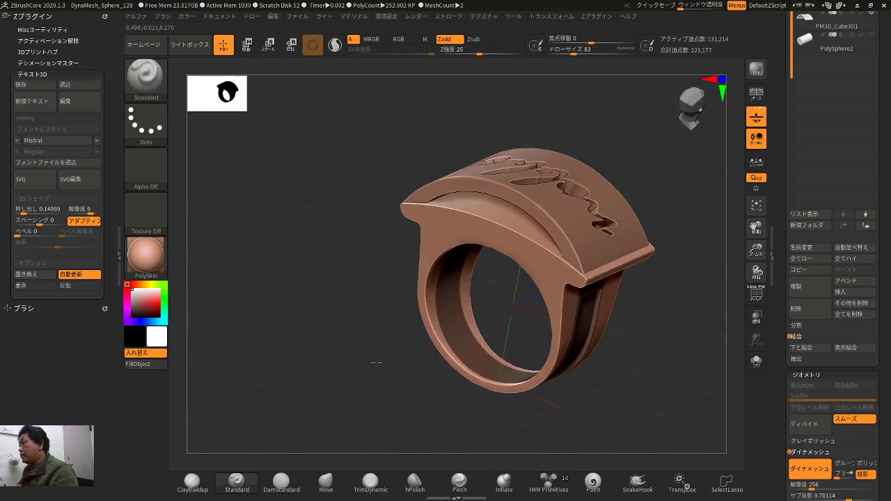
mouse_move(511, 411)
mouse_down()
mouse_move(570, 370)
mouse_move(584, 399)
mouse_move(638, 352)
mouse_move(654, 334)
mouse_move(658, 271)
mouse_up()
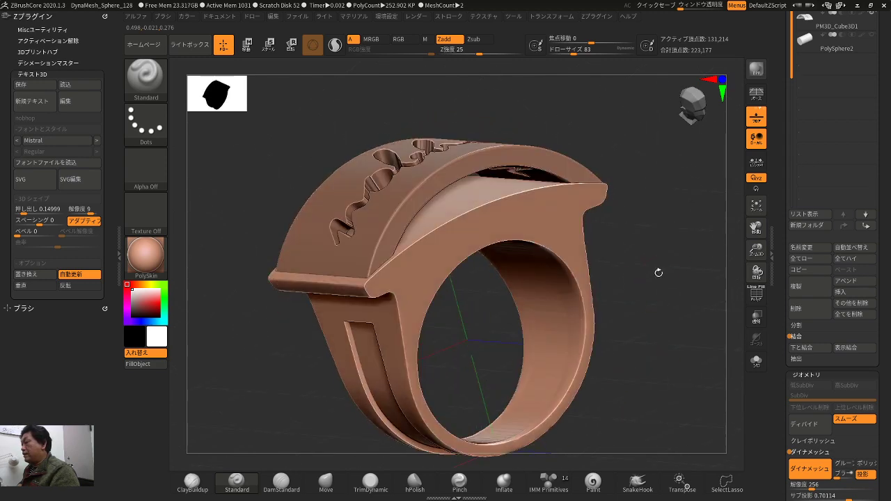
- Disable DynaMesh projection and remesh the ring
mouse_move(702, 289)
mouse_down()
mouse_move(650, 235)
mouse_move(662, 244)
mouse_move(652, 241)
mouse_move(656, 265)
mouse_move(602, 288)
mouse_up()
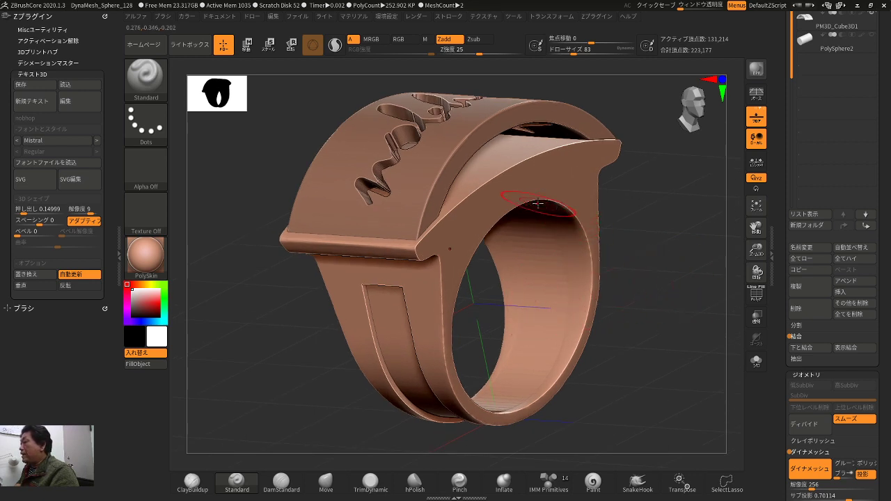
drag(647, 278, 729, 404)
click(862, 474)
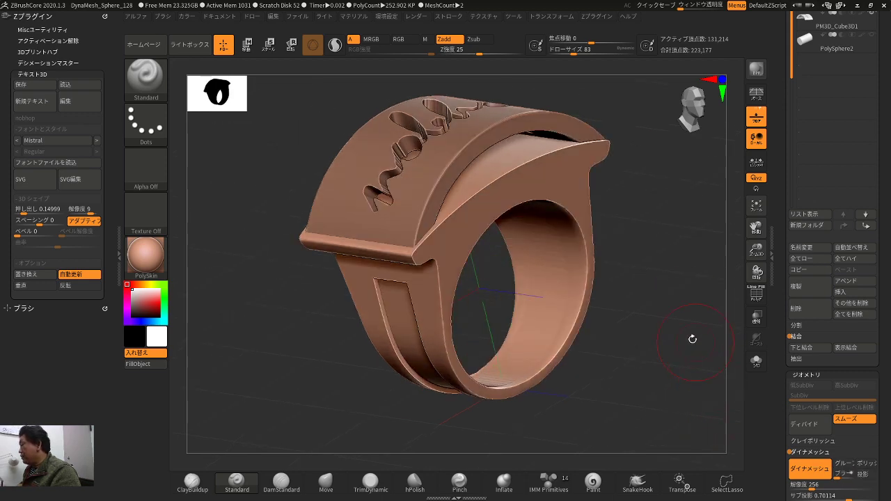
ctrl+drag(680, 336, 702, 377)
- Smooth the remeshed ring's rims around the lower part of the finger hole
drag(644, 368, 624, 353)
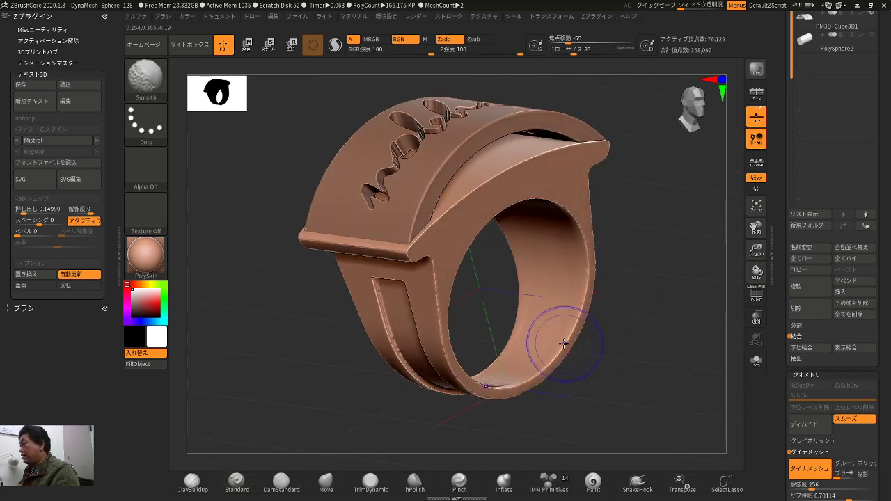
mouse_move(563, 342)
shift+mouse_down()
mouse_move(589, 289)
mouse_move(545, 365)
mouse_move(502, 390)
shift+mouse_up()
ctrl+right_drag(575, 350, 587, 315)
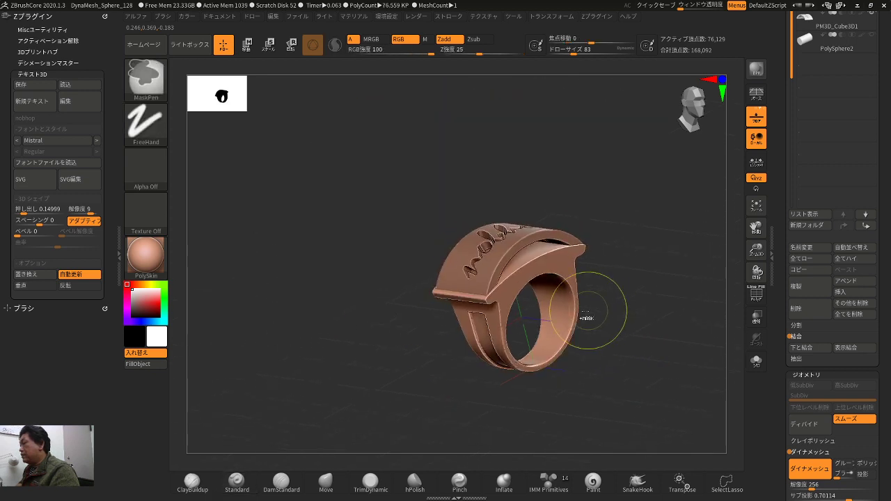
mouse_move(603, 334)
mouse_down()
mouse_move(656, 338)
mouse_move(606, 342)
mouse_move(638, 324)
mouse_move(676, 327)
mouse_move(608, 360)
mouse_up()
key(shift)
key(f)
- Round the band's edges further with the Smooth brush at draw size 149 and remesh the ring with DynaMesh
drag(661, 376, 570, 301)
drag(607, 208, 651, 222)
ctrl+right_drag(599, 222, 624, 234)
drag(624, 233, 661, 285)
ctrl+right_drag(661, 285, 591, 258)
shift+drag(591, 279, 562, 292)
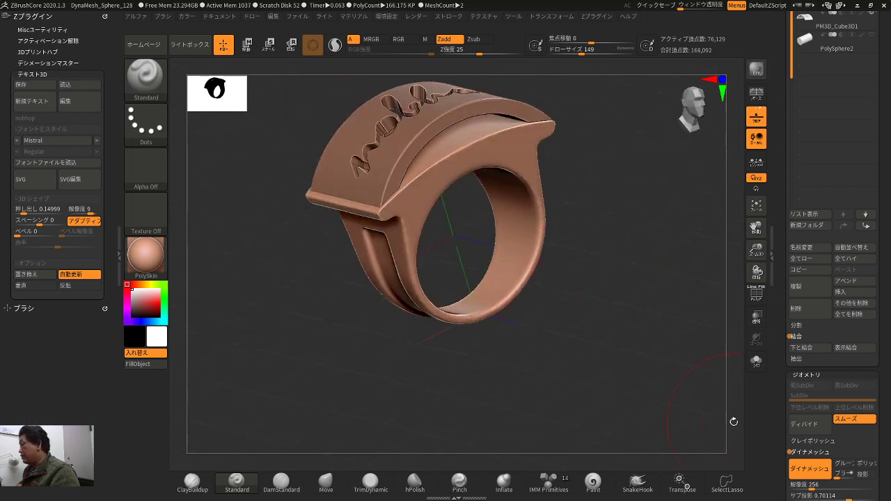
drag(732, 421, 671, 374)
drag(629, 338, 664, 282)
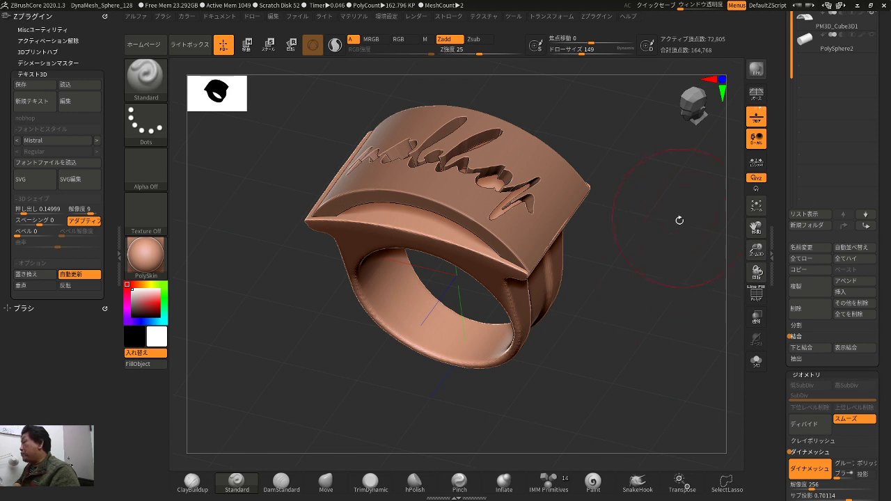
- Merge the engraved Design subtool with the PM3D_Cube3D1 band below it and accept the non-undoable operation
drag(779, 178, 778, 359)
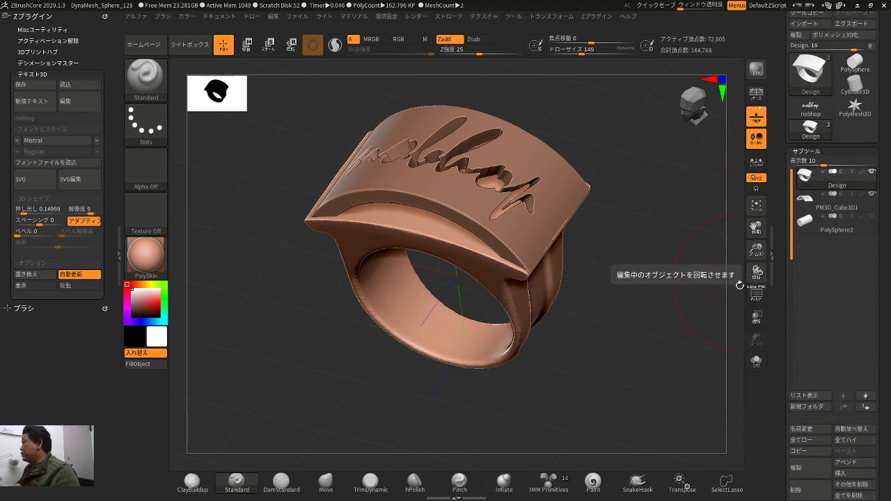
mouse_move(715, 369)
shift+mouse_down()
mouse_move(705, 343)
mouse_move(665, 319)
mouse_move(673, 325)
mouse_move(668, 346)
shift+mouse_up()
key(w)
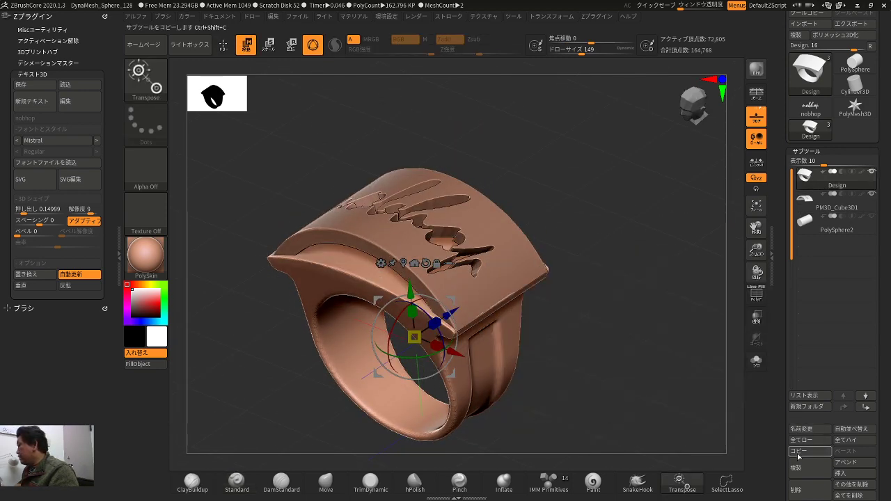
drag(777, 299, 777, 419)
click(800, 305)
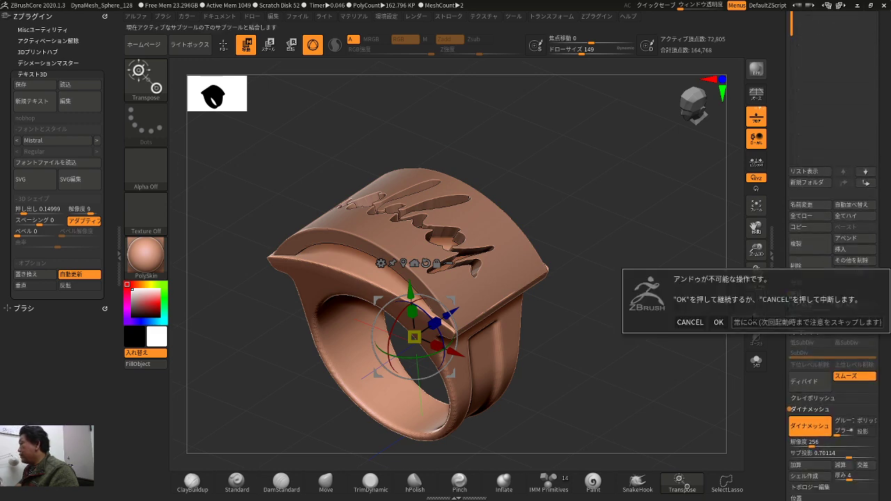
click(717, 322)
mouse_move(696, 323)
mouse_down()
mouse_move(643, 312)
mouse_move(639, 301)
mouse_move(698, 260)
mouse_move(630, 237)
mouse_up()
key(q)
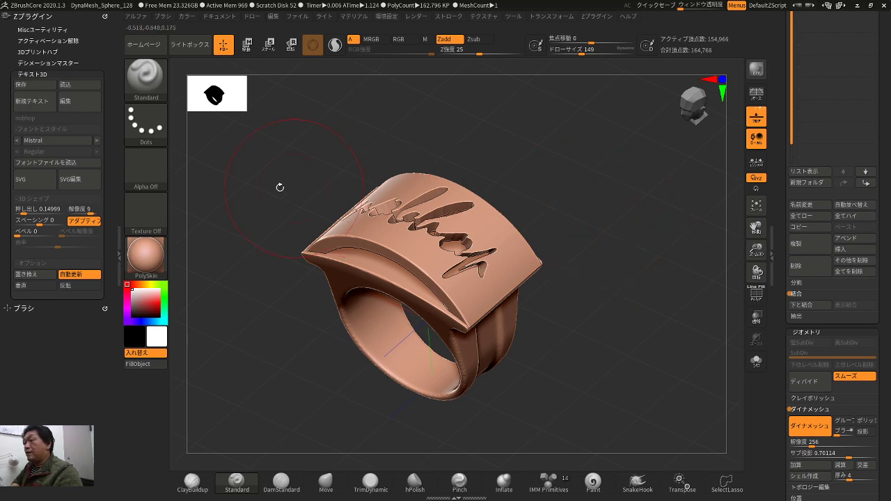
- Preview the merged ring in the MatCap Metal04 material and switch back to PolySkin
drag(243, 245, 301, 275)
click(145, 256)
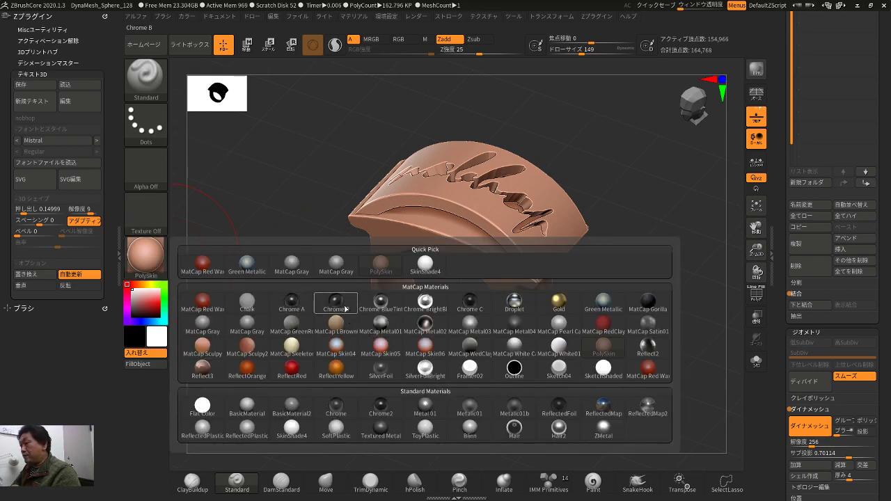
mouse_move(362, 312)
click(514, 331)
drag(378, 328, 417, 382)
drag(636, 327, 650, 298)
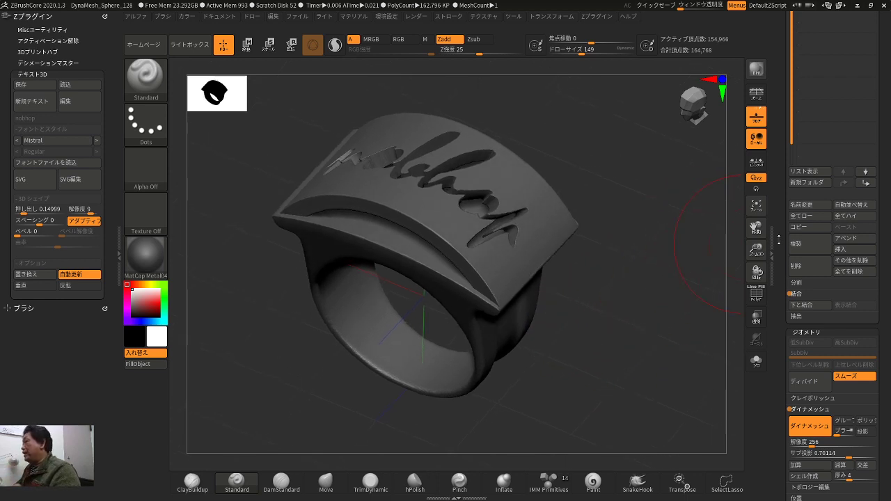
drag(779, 235, 777, 333)
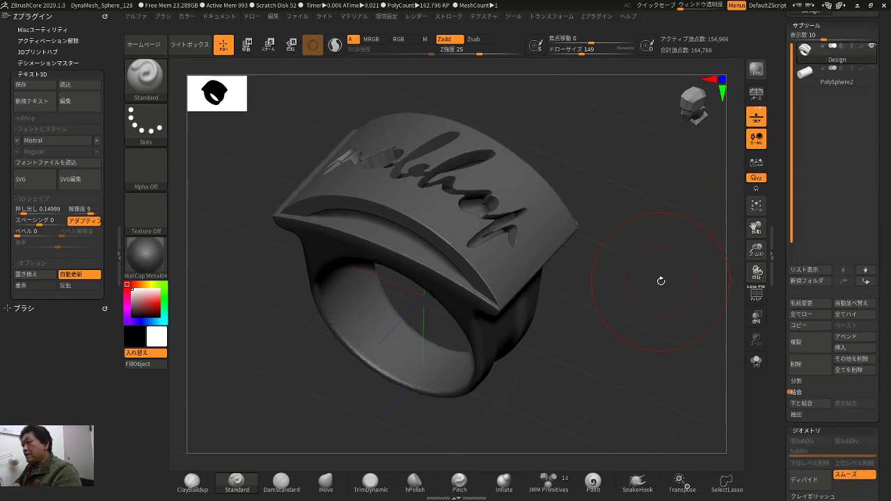
click(154, 265)
click(421, 269)
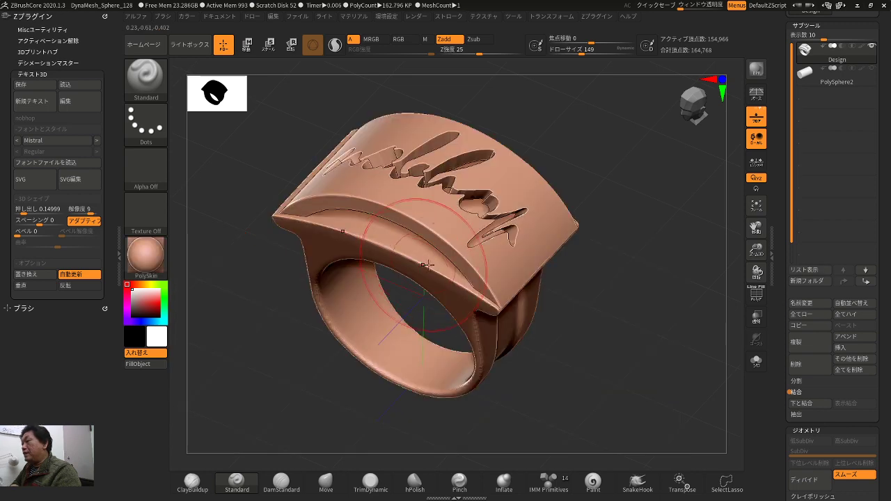
alt+drag(633, 347, 683, 323)
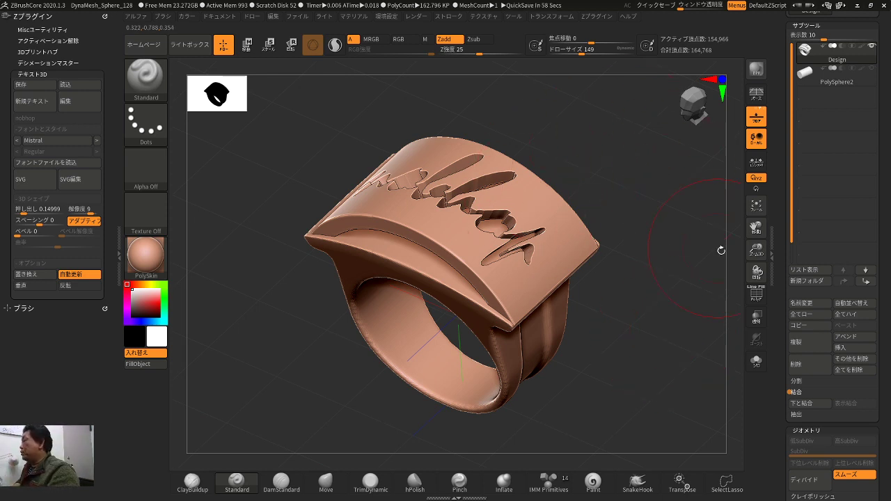
- Open the DynaMesh_Sphere_128 sample project and access the gizmo's customize options on its sphere
drag(776, 183, 777, 327)
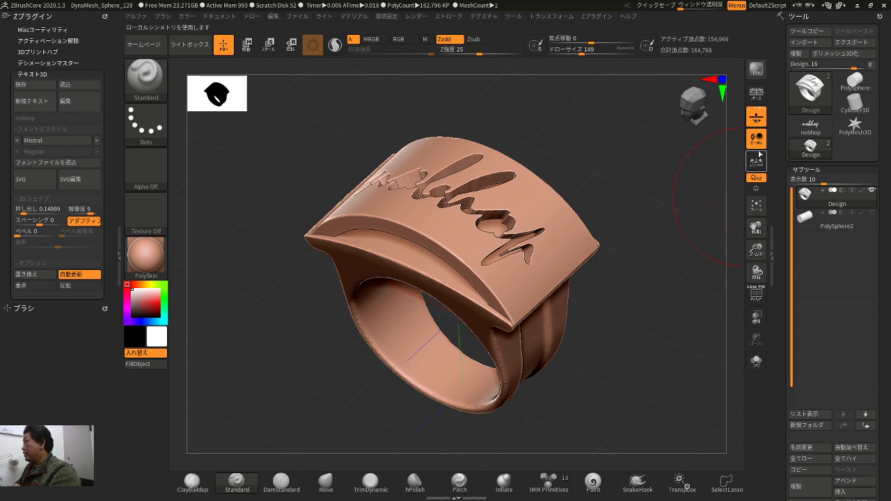
drag(660, 271, 643, 217)
click(190, 44)
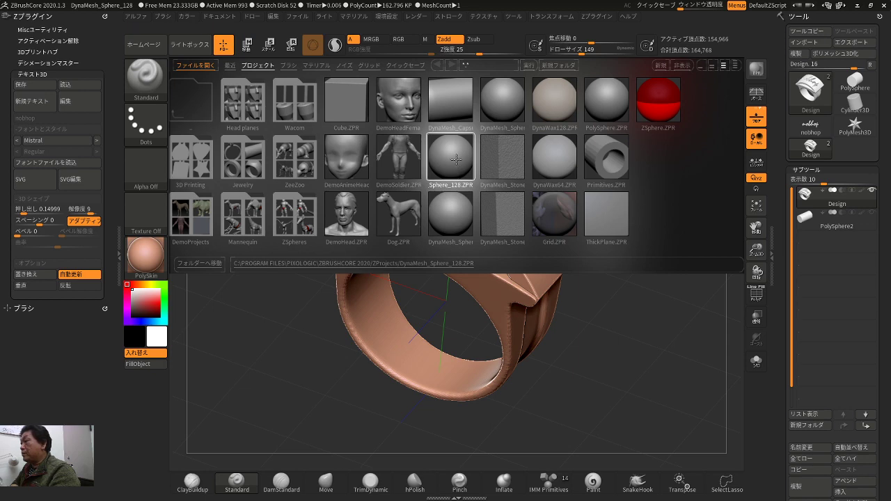
double_click(456, 159)
click(462, 281)
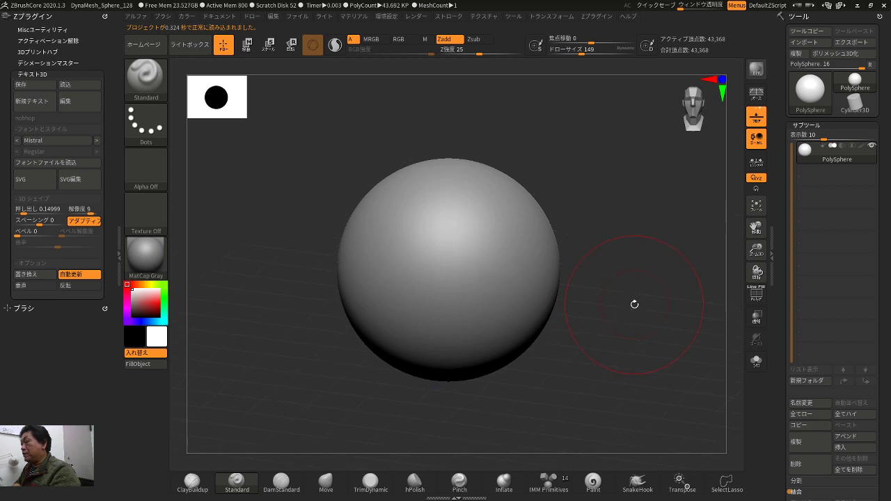
key(w)
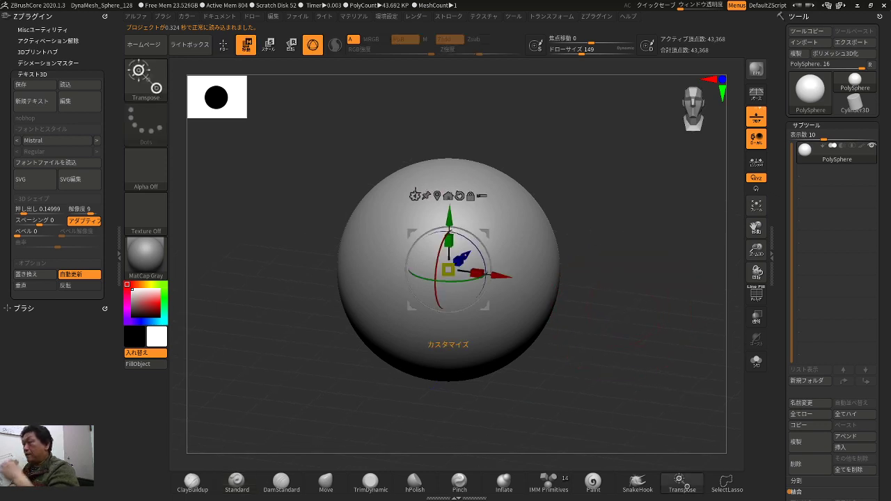
click(415, 194)
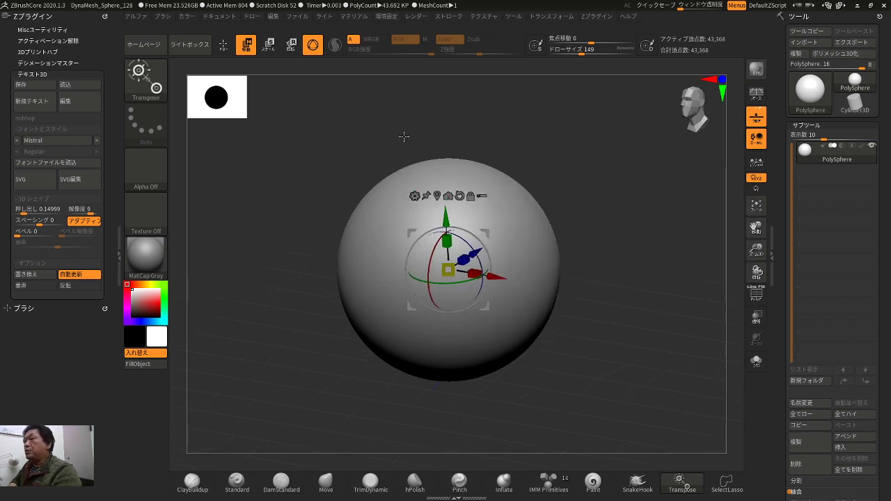
- Open the quick-saved ring project QS_273.ZPR in place of the sphere project
click(194, 47)
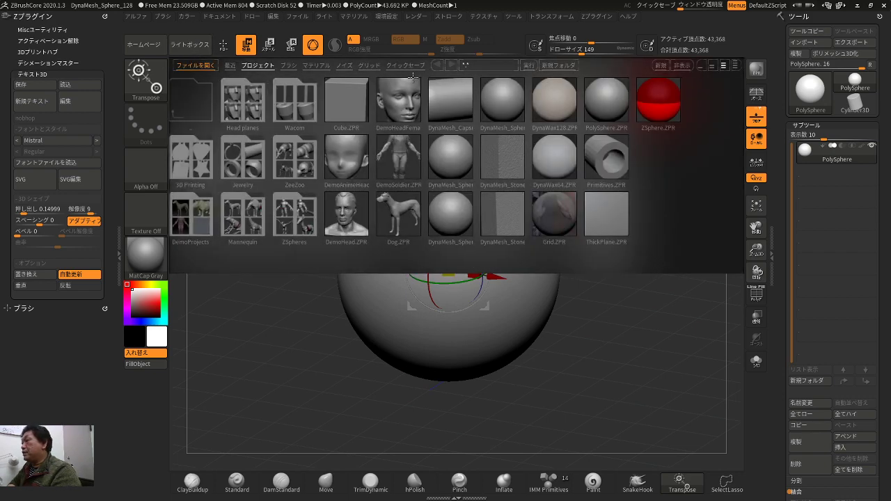
click(406, 66)
double_click(352, 158)
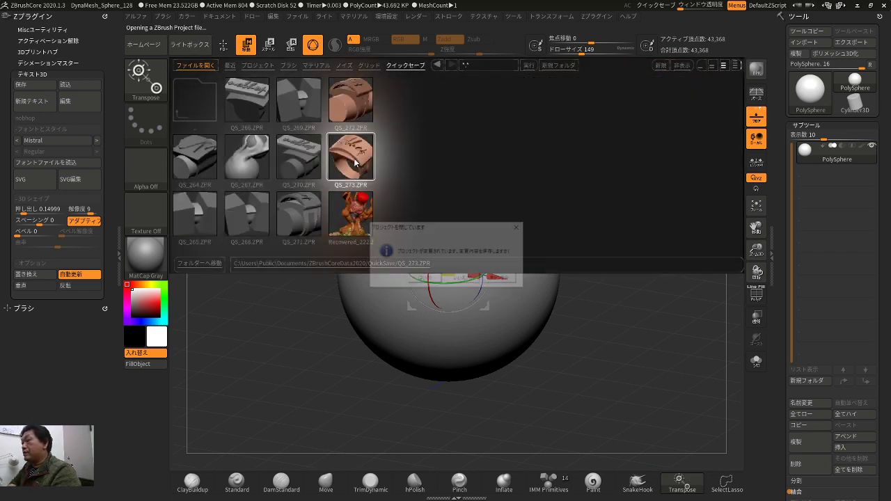
click(466, 279)
- Show the PolySphere2 cylinder, select it and scale it slightly to fit the finger hole
drag(606, 293, 698, 268)
click(871, 213)
key(w)
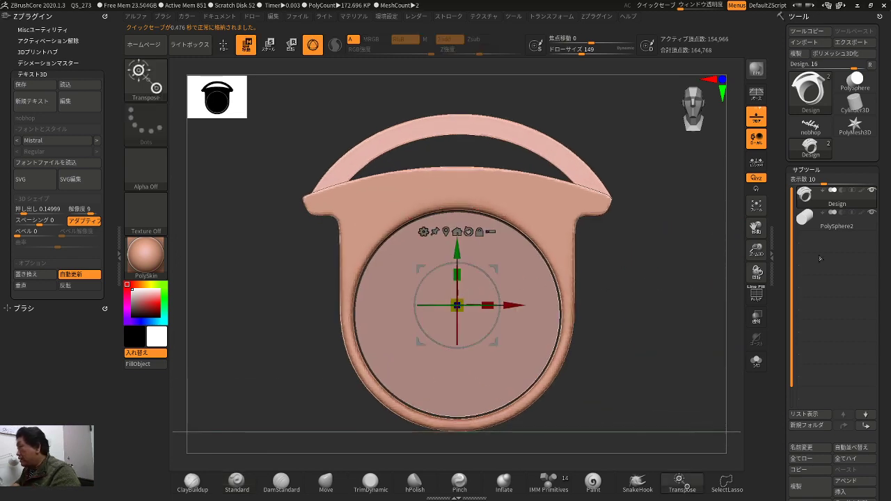
click(818, 232)
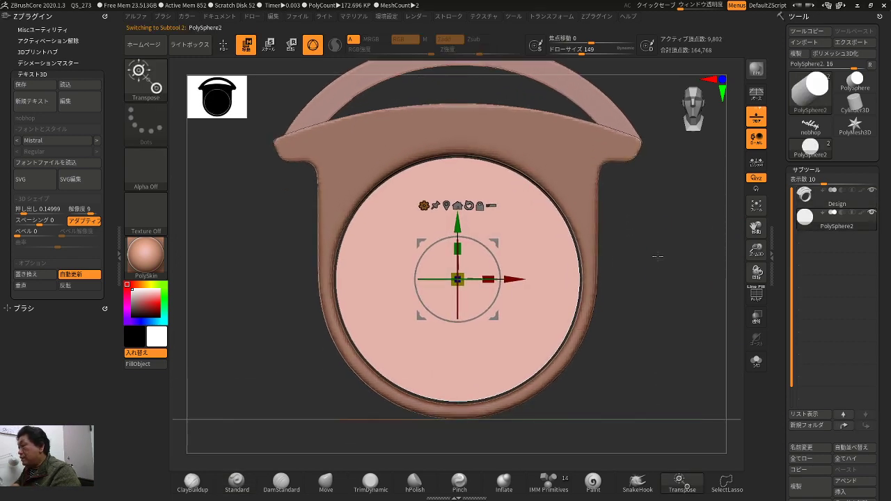
drag(460, 277, 467, 271)
drag(688, 275, 674, 340)
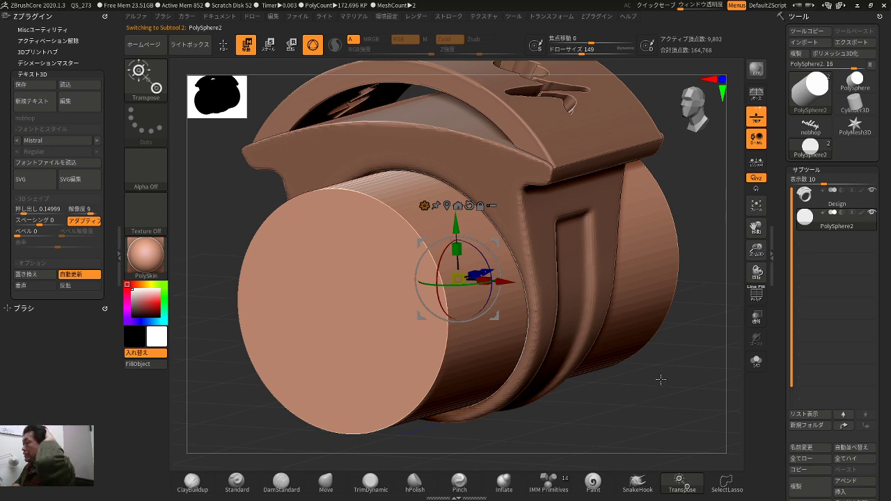
mouse_move(660, 379)
mouse_down()
mouse_move(679, 385)
mouse_move(647, 337)
mouse_move(629, 280)
mouse_up()
key(q)
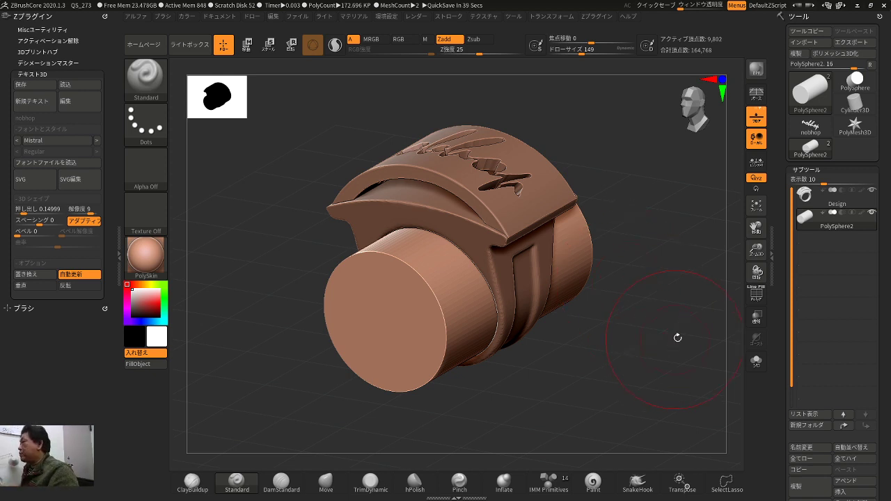
- Rename the PolySphere2 cylinder subtool as size
mouse_move(815, 207)
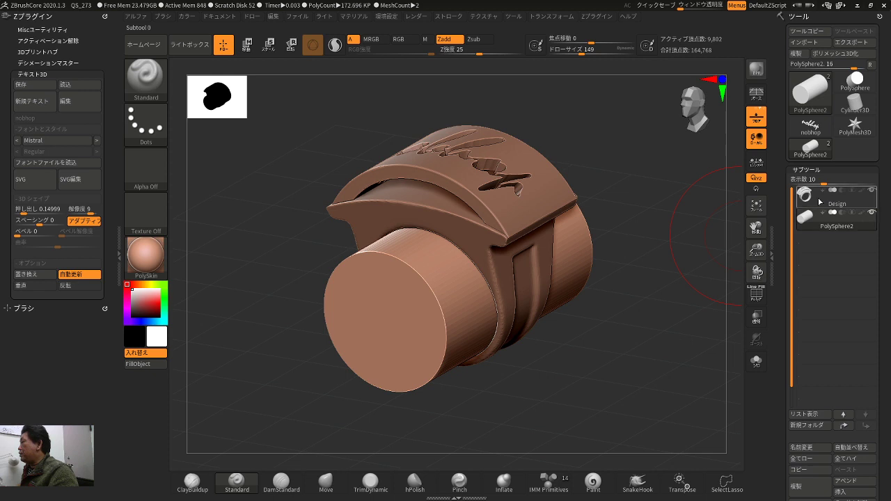
drag(703, 258, 709, 252)
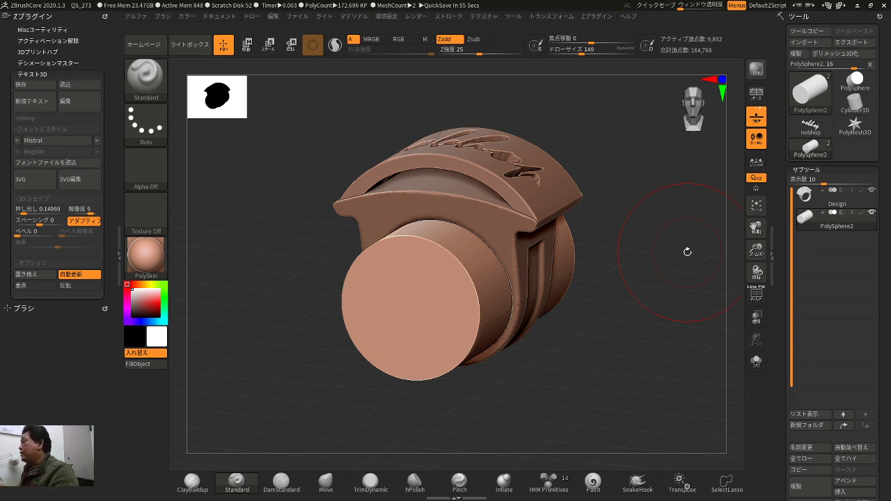
mouse_move(808, 224)
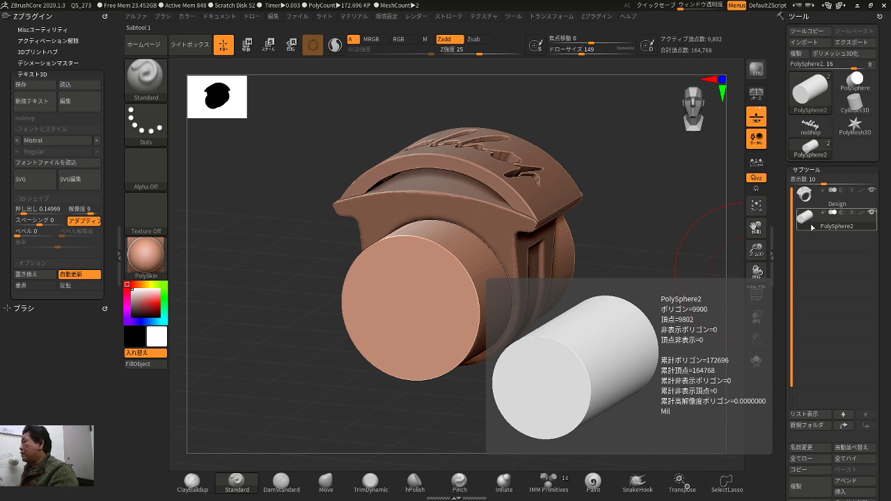
click(802, 447)
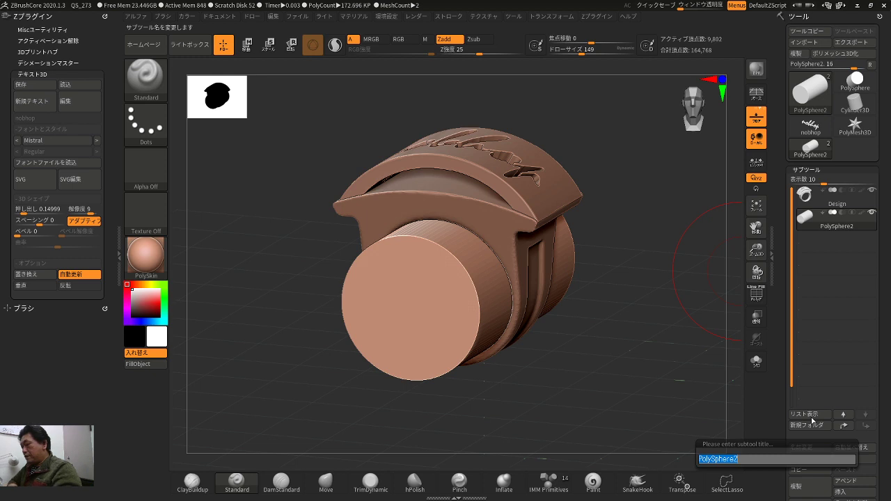
text(さい)
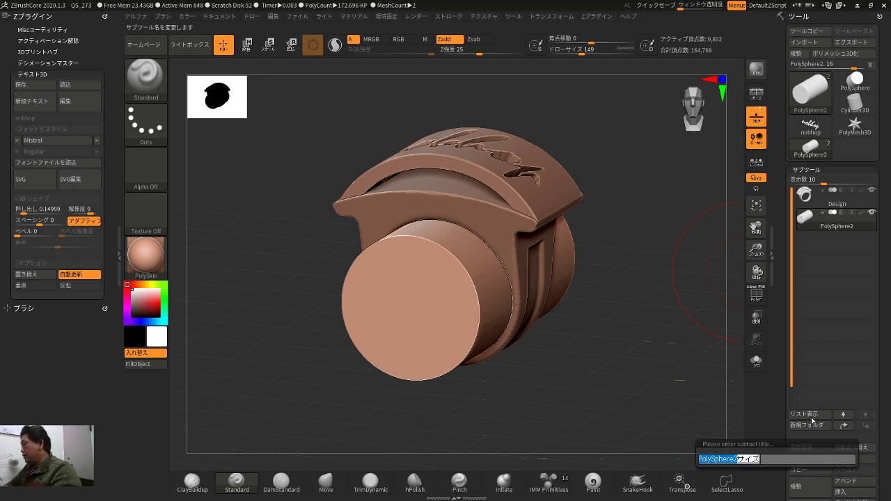
key(space)
key(Down)
key(Return)
key(Return)
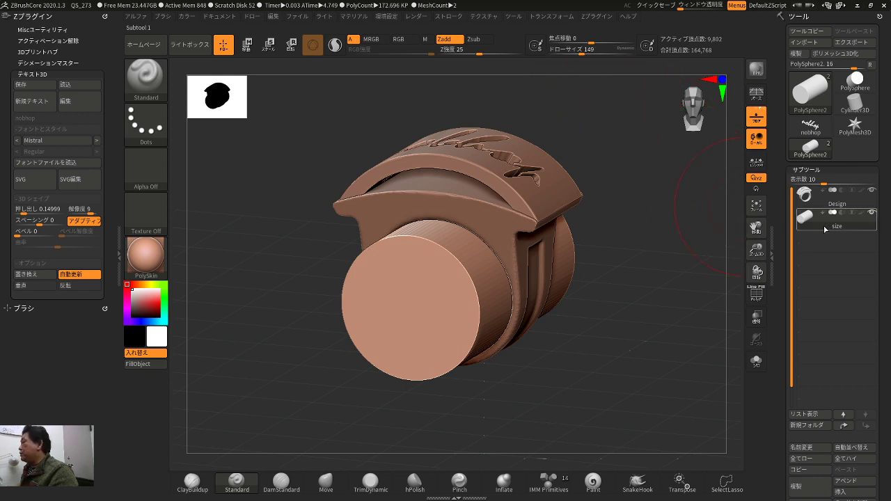
- Update the size cylinder's size ratios in 3D Print Hub, choosing 22.51 x 22.51 x 39.17 mm
drag(682, 235, 666, 245)
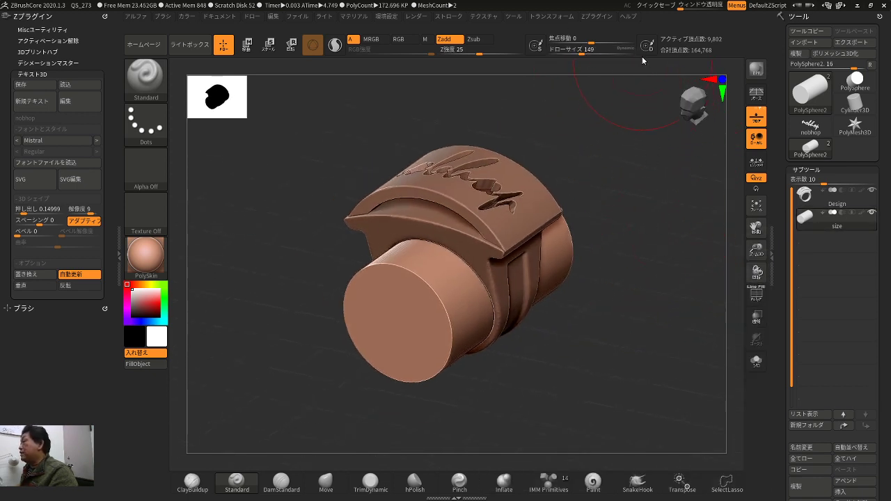
click(596, 17)
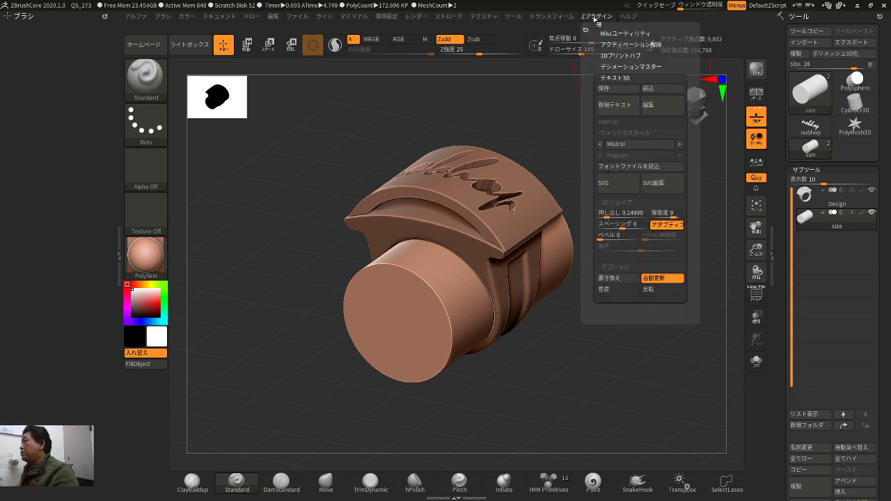
click(622, 57)
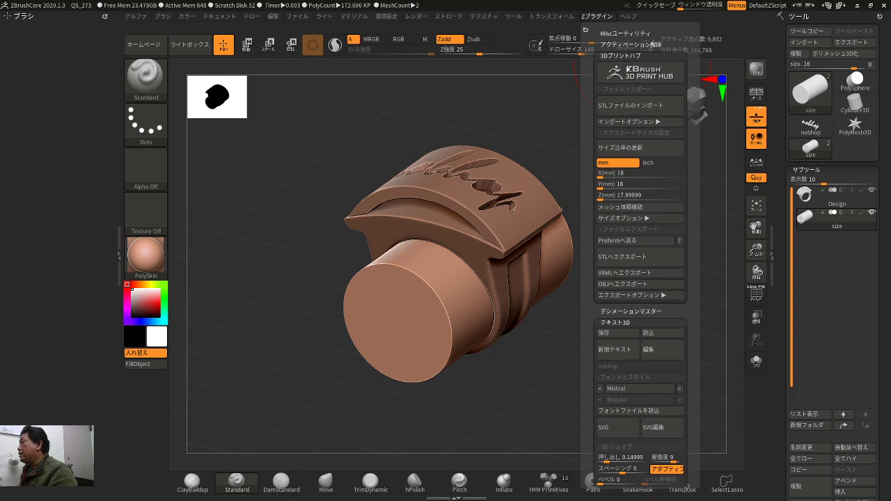
click(620, 147)
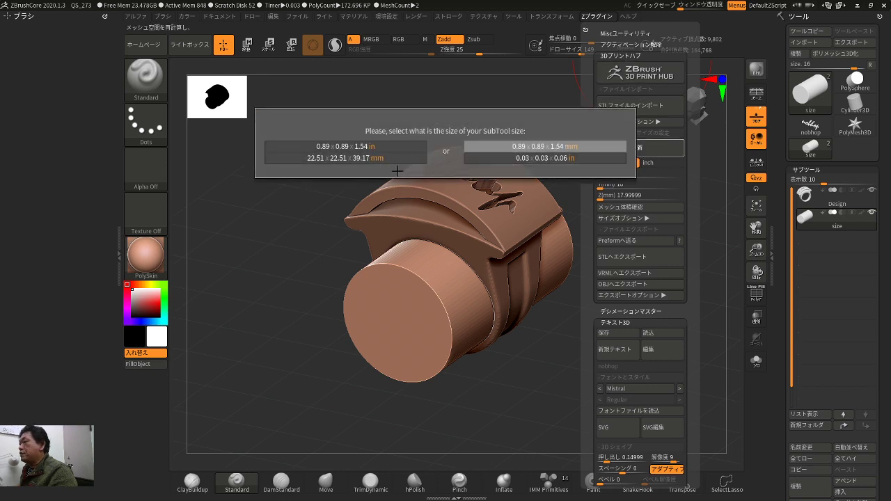
click(330, 158)
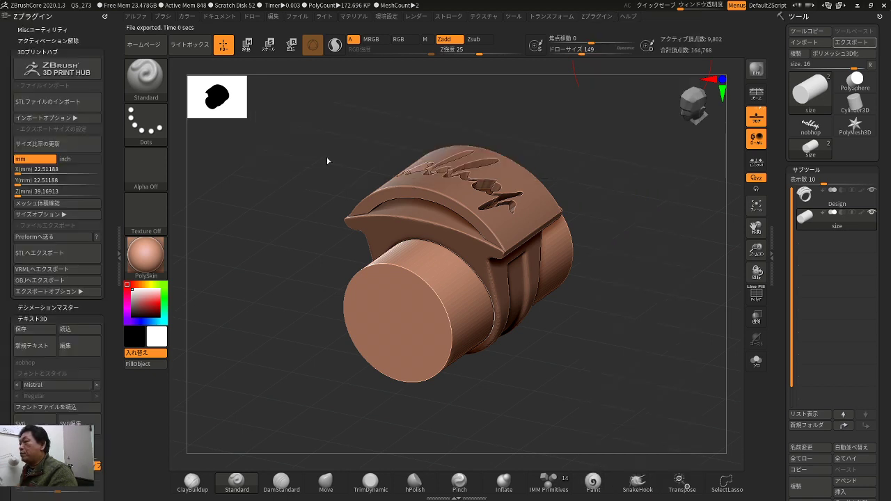
- Set the size cylinder's Y dimension to 18.5 mm in 3D Print Hub
click(593, 19)
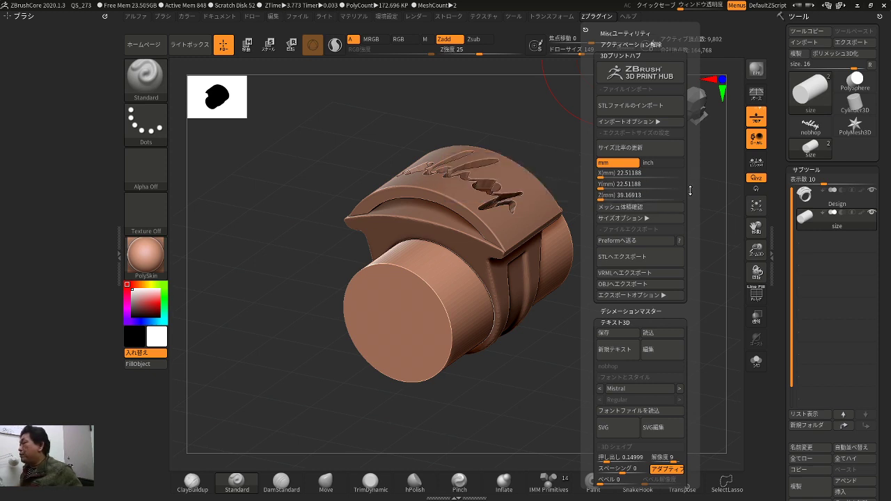
click(655, 187)
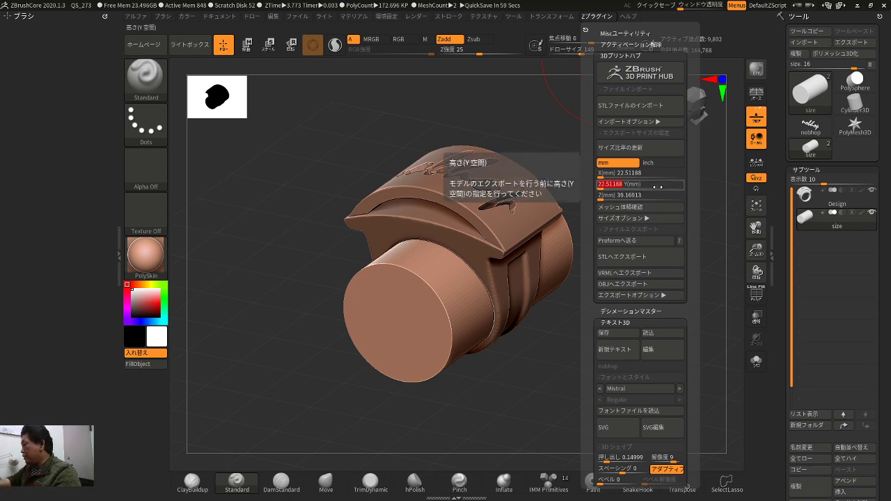
text(18)
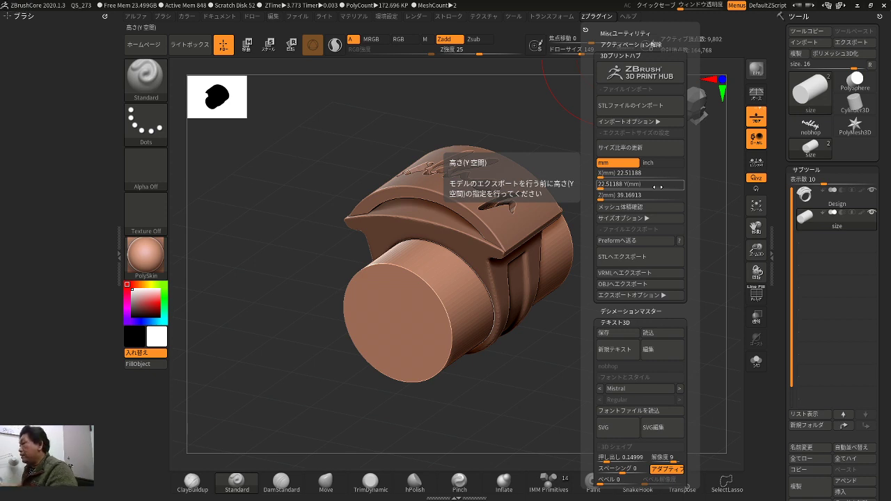
text(18.5)
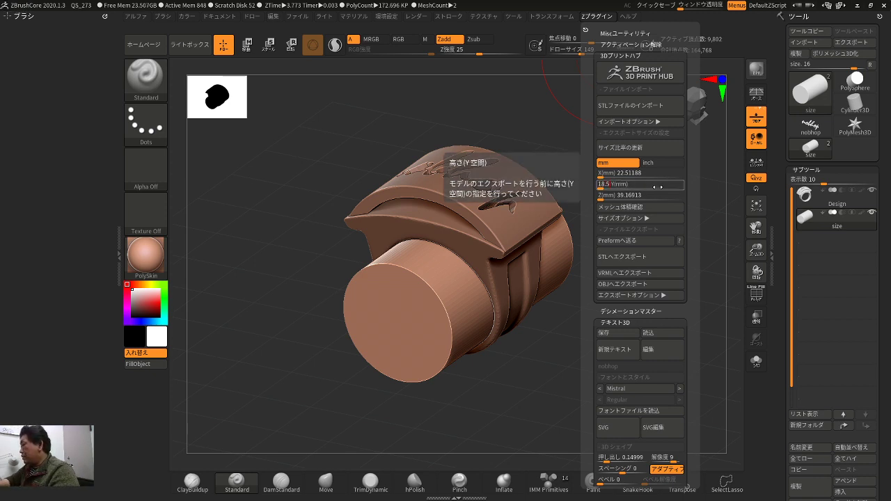
key(Return)
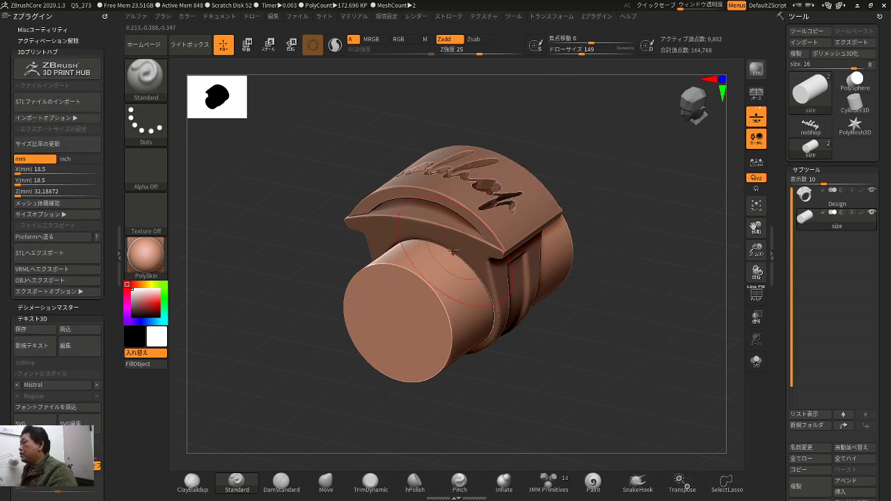
mouse_move(810, 200)
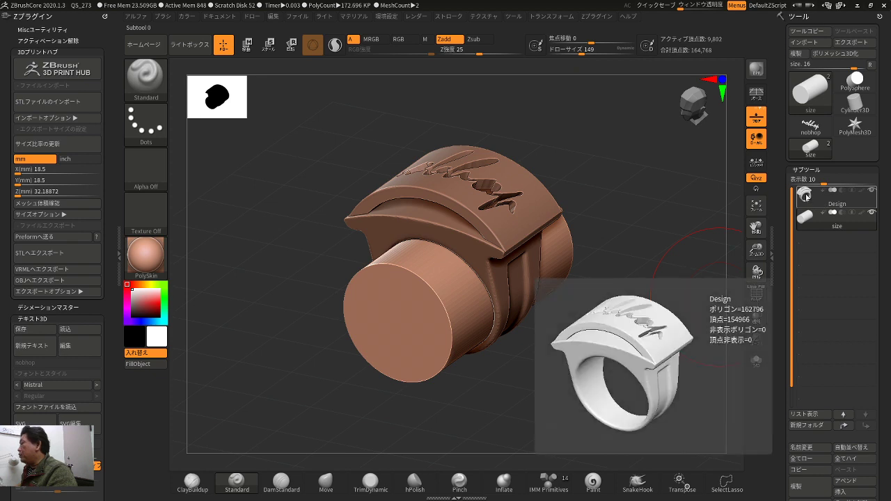
click(592, 17)
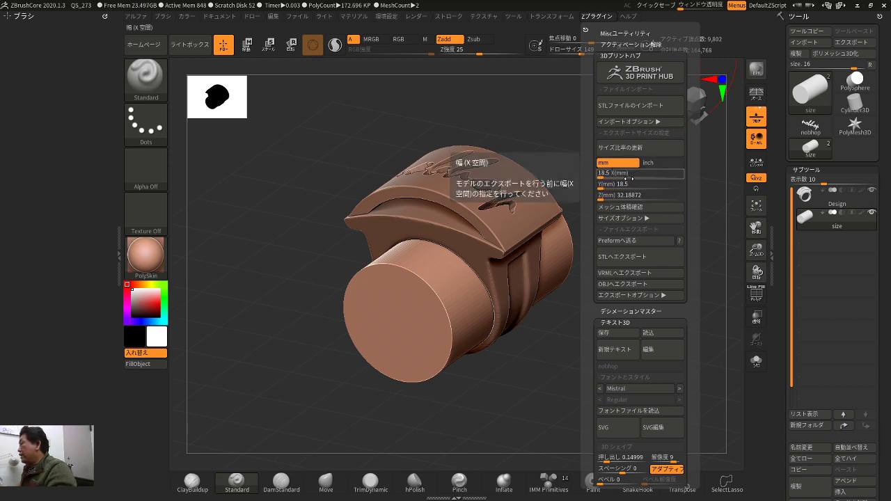
mouse_move(834, 231)
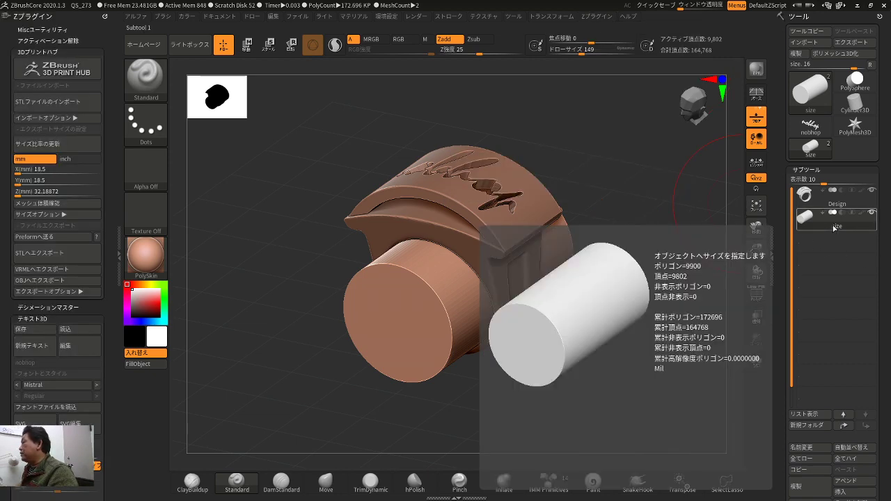
- Export the Design and size subtools as separate STL files, using the subtool names as file names
click(811, 197)
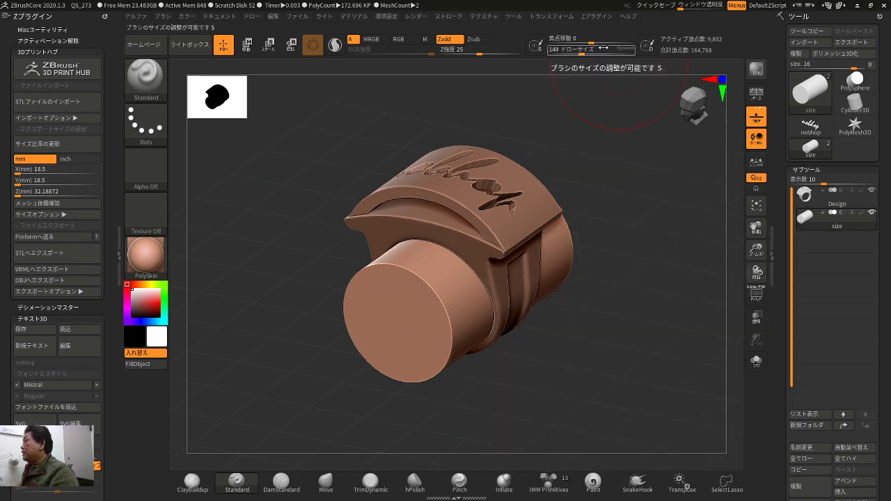
click(595, 18)
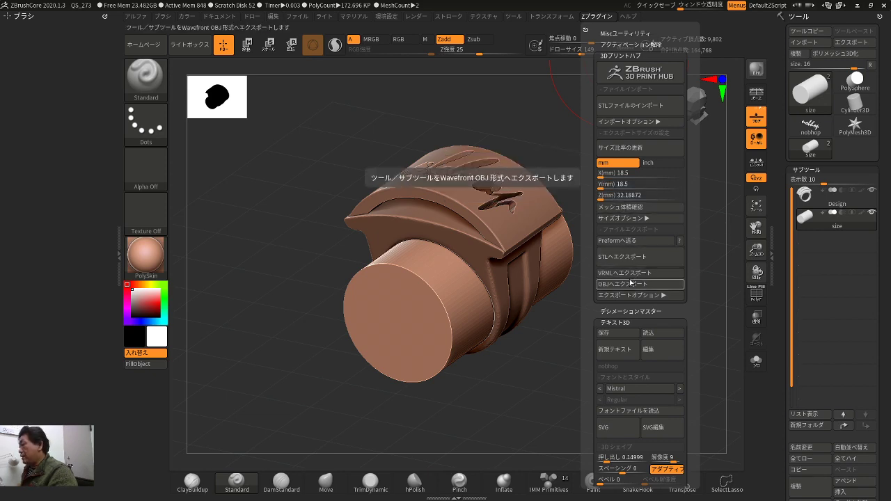
click(619, 258)
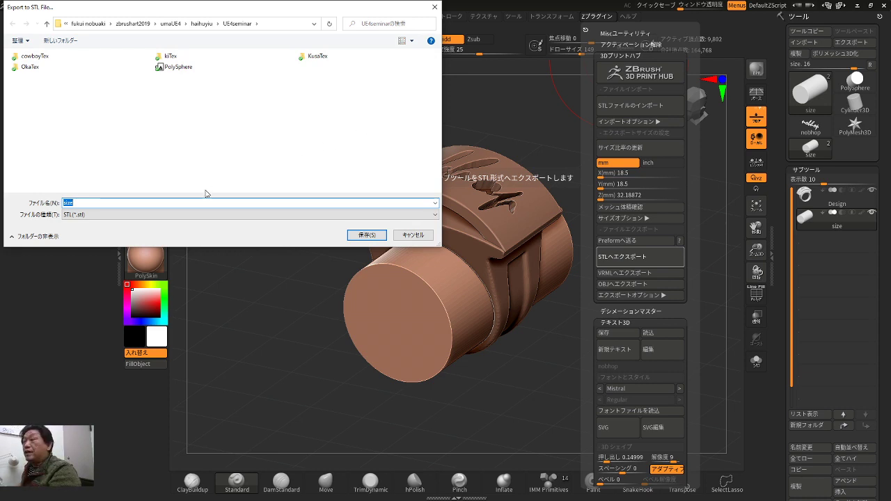
click(367, 235)
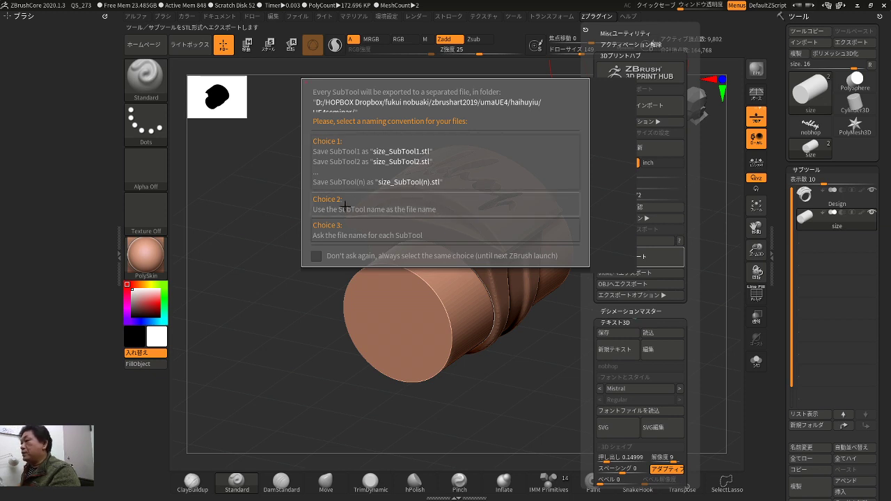
click(369, 207)
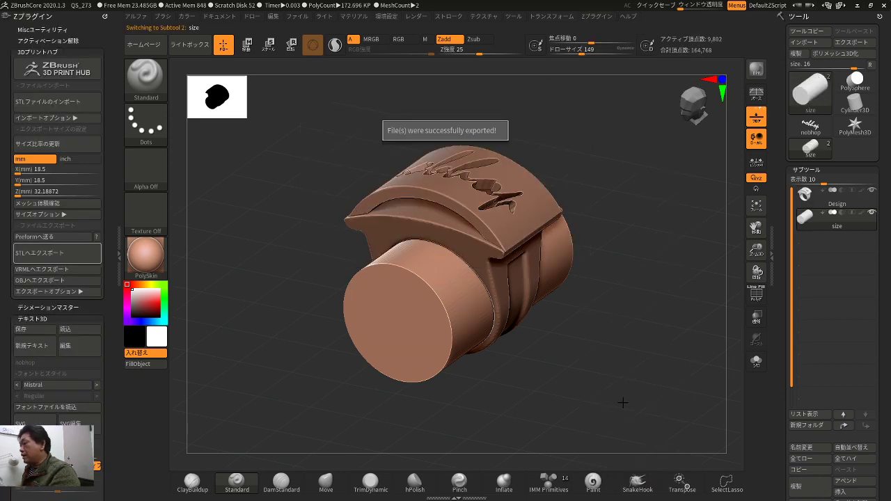
- Switch to FlashDLPrint and place its window so the whole build platform is in sight
key(super)
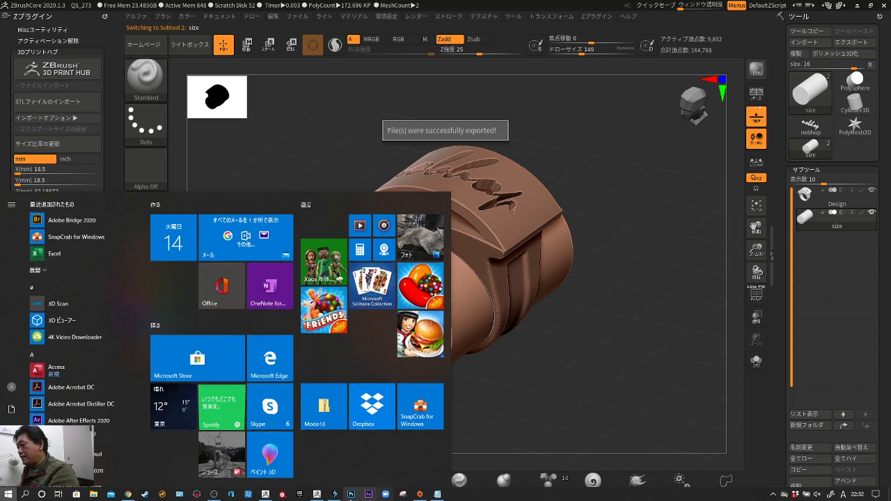
click(334, 494)
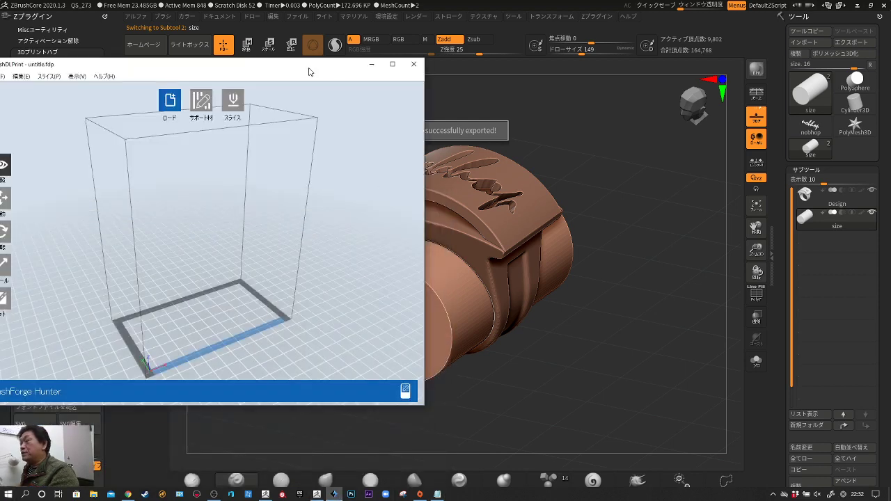
drag(309, 72, 585, 105)
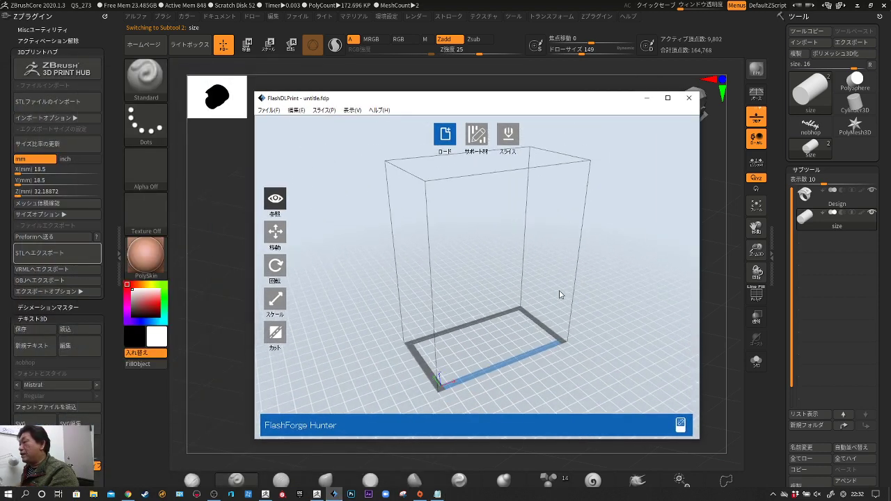
drag(560, 295, 523, 319)
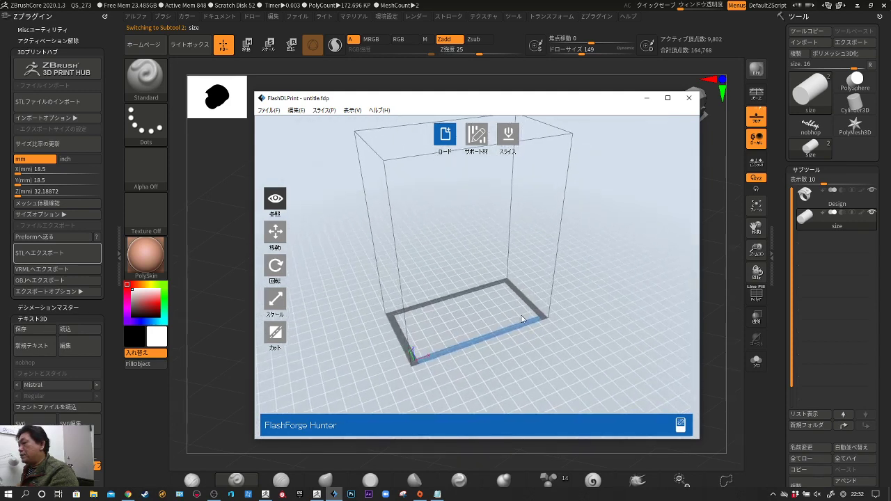
scroll(509, 326, up, 3)
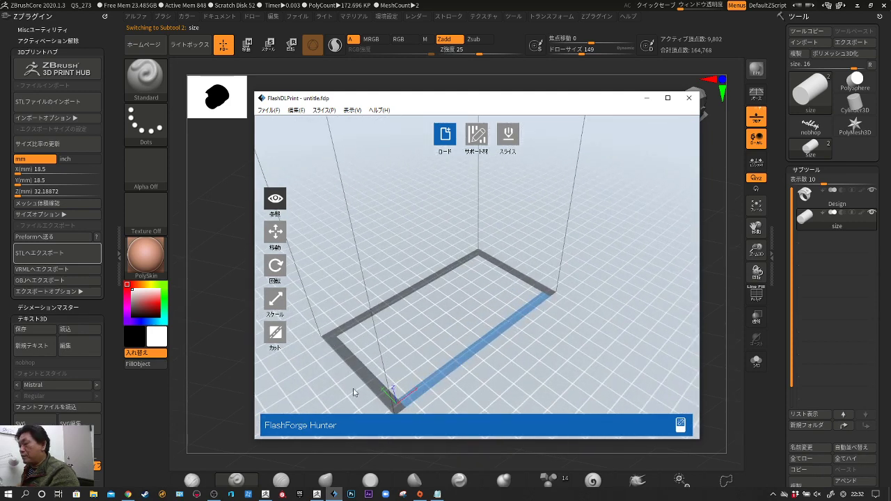
- Load the Design and size STL files together and move them onto the build platform
click(445, 141)
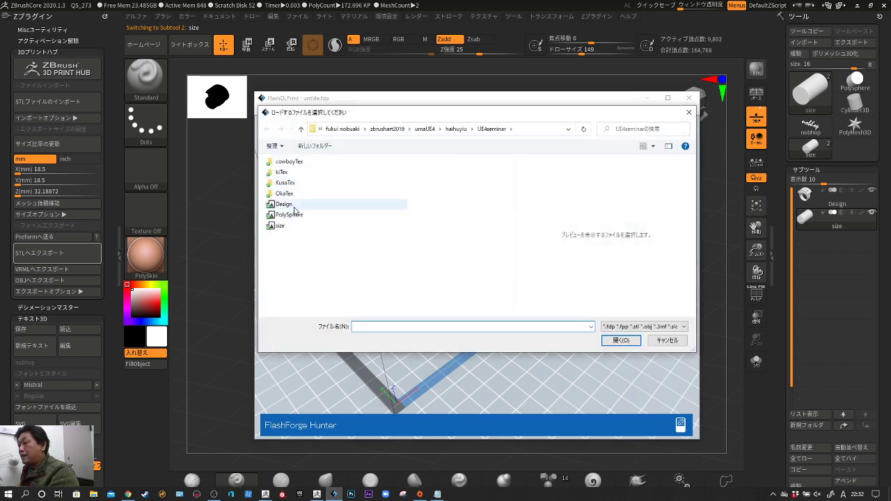
click(295, 206)
ctrl+click(296, 227)
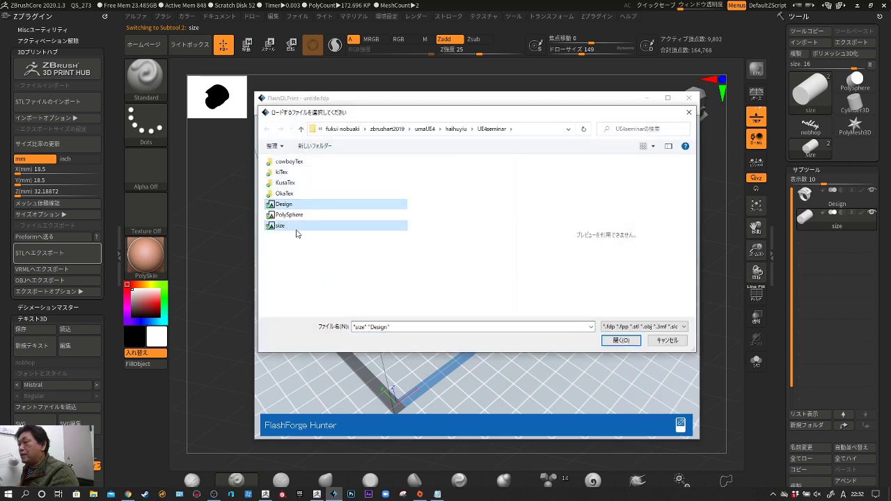
click(616, 341)
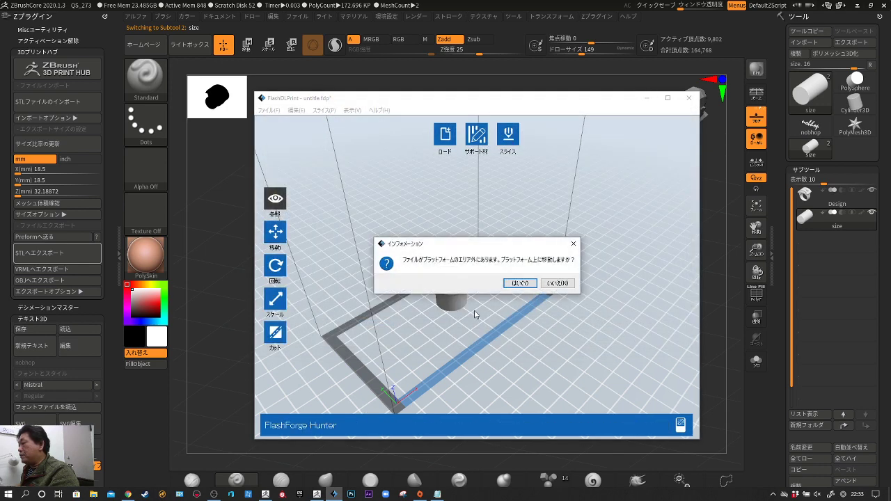
click(521, 283)
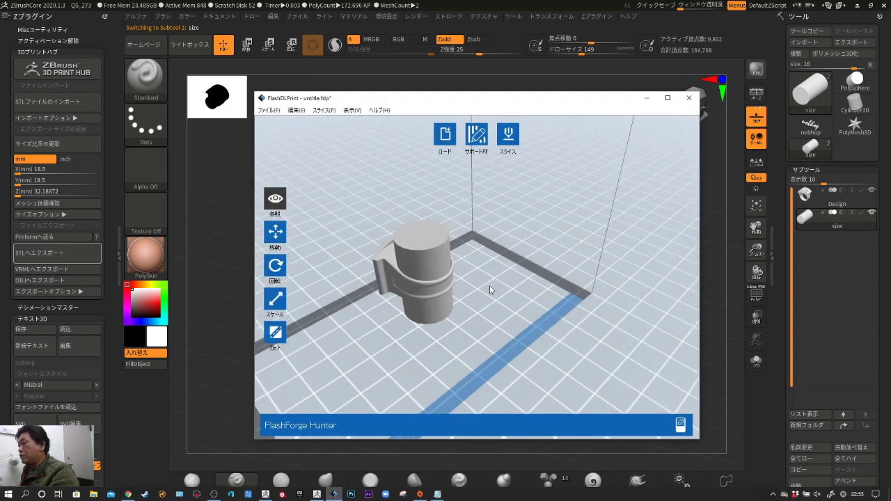
- Check the loaded cylinder's dimensions with the Scale tool and inspect how the ring sits around it
drag(492, 325, 444, 295)
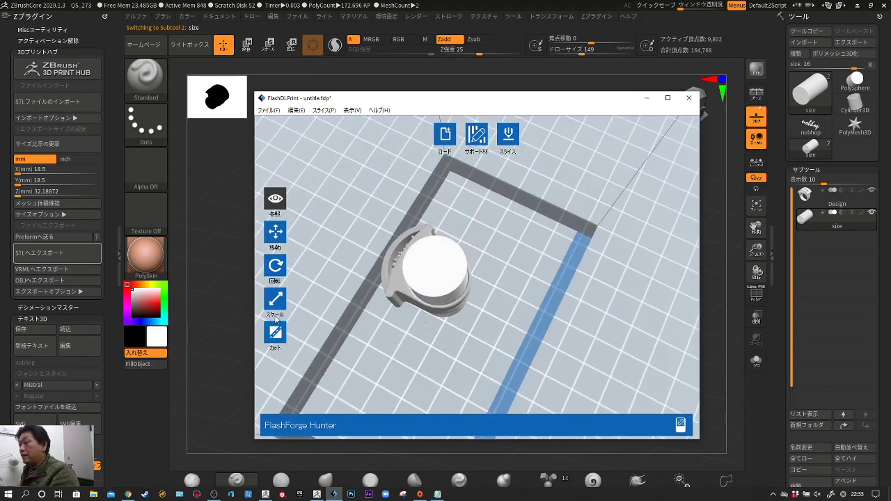
click(274, 300)
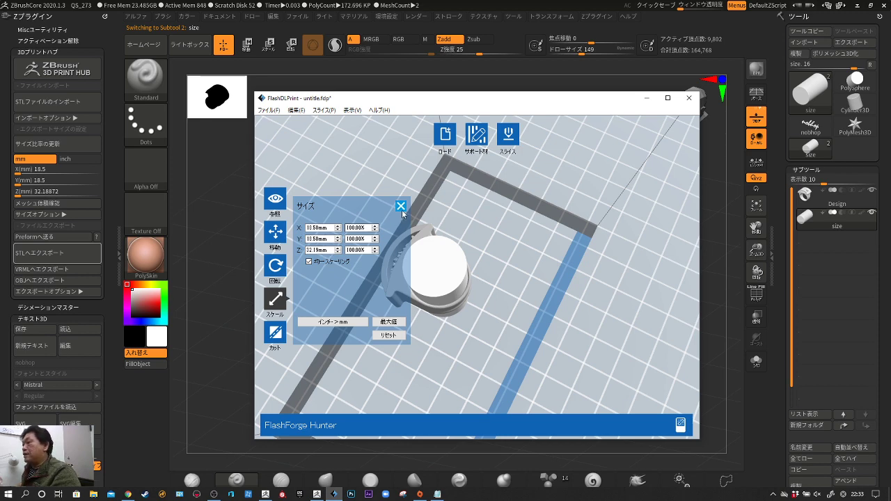
click(402, 210)
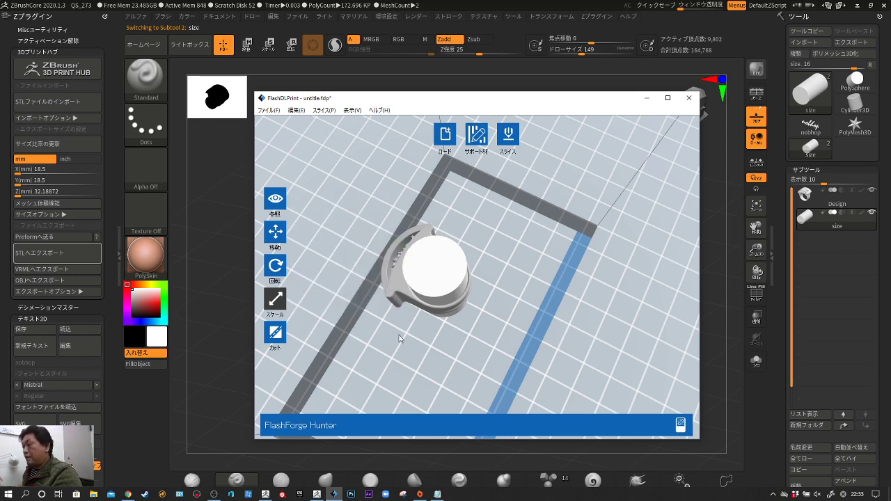
drag(399, 338, 421, 327)
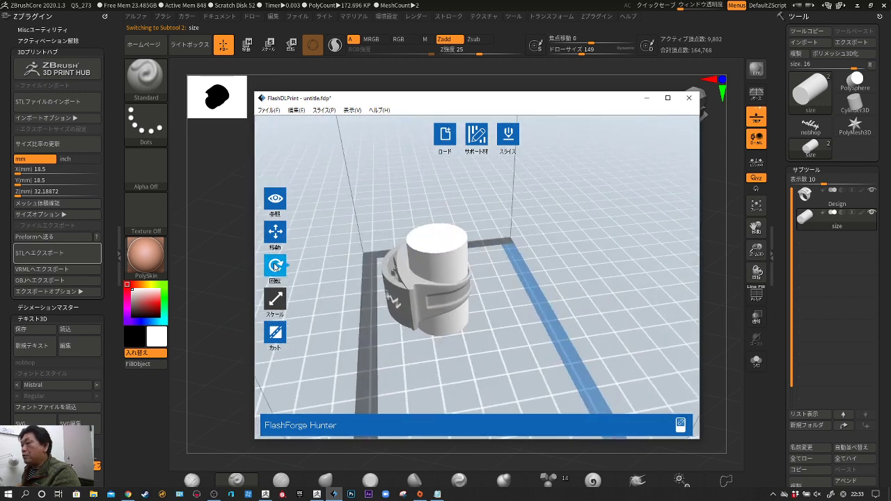
click(276, 266)
click(276, 298)
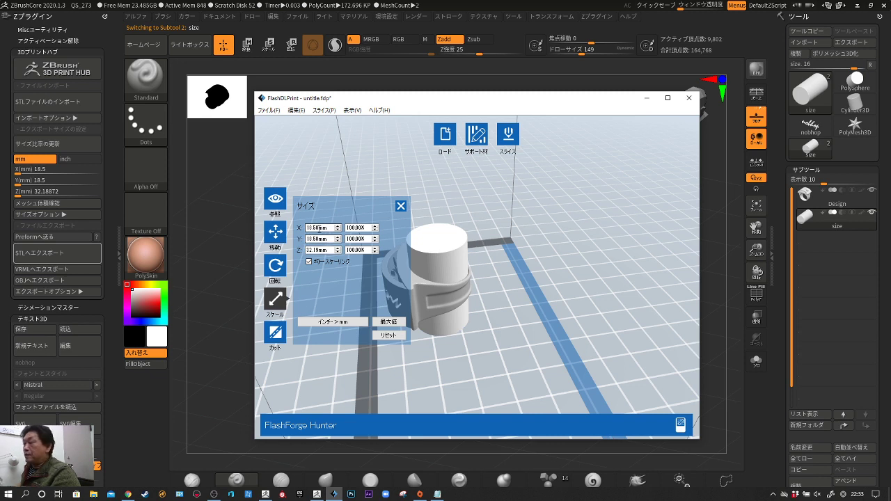
click(401, 206)
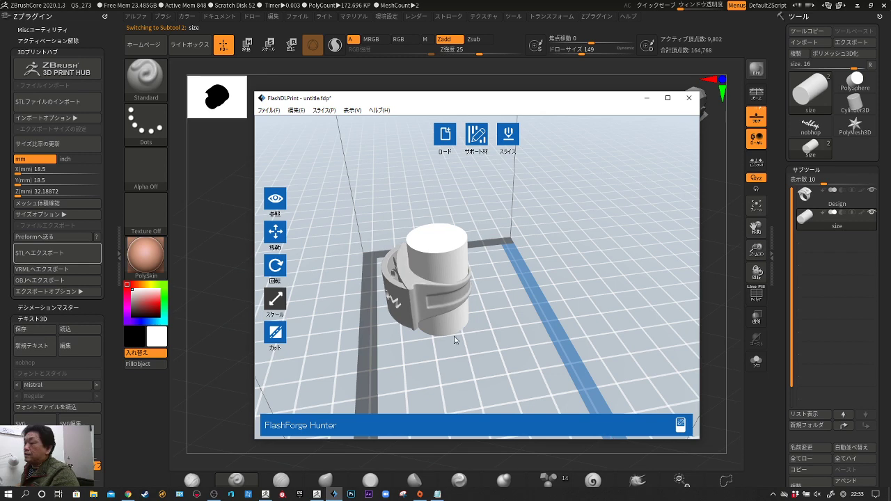
scroll(402, 341, up, 1)
drag(393, 342, 407, 341)
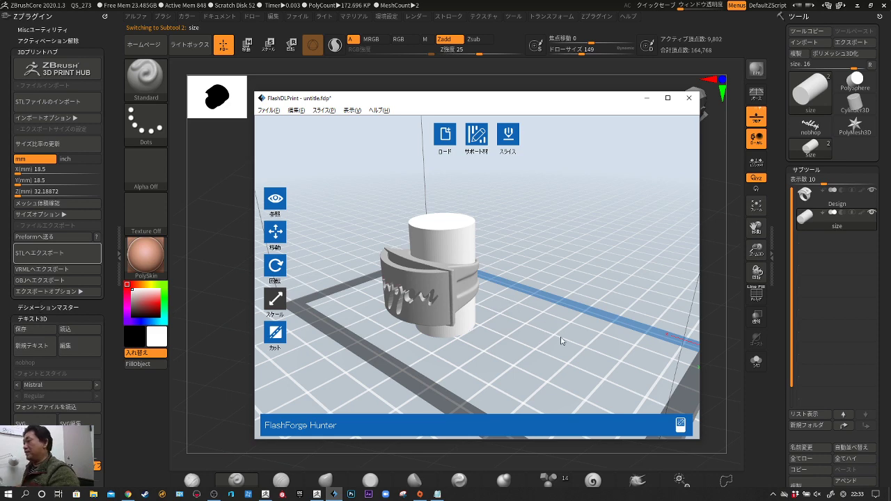
- Switch back to ZBrushCore and open the DynaMesh_Sphere_128 project without saving the ring project
click(720, 226)
drag(720, 227, 662, 274)
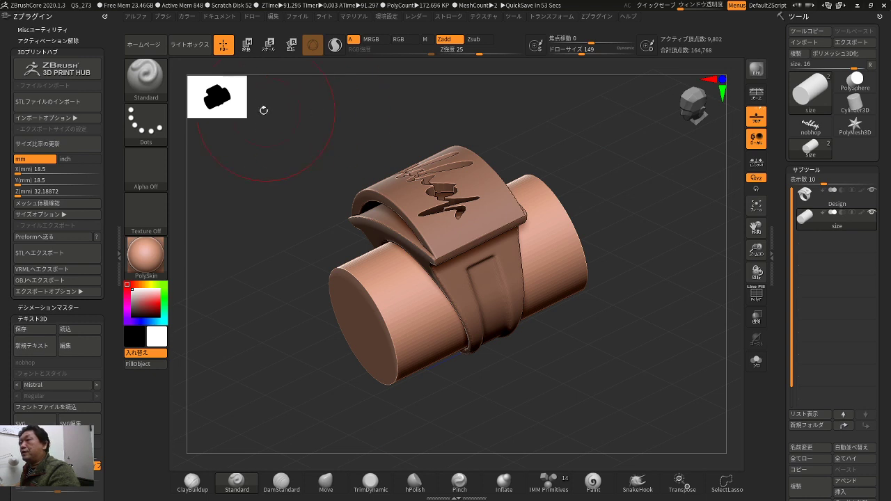
click(189, 45)
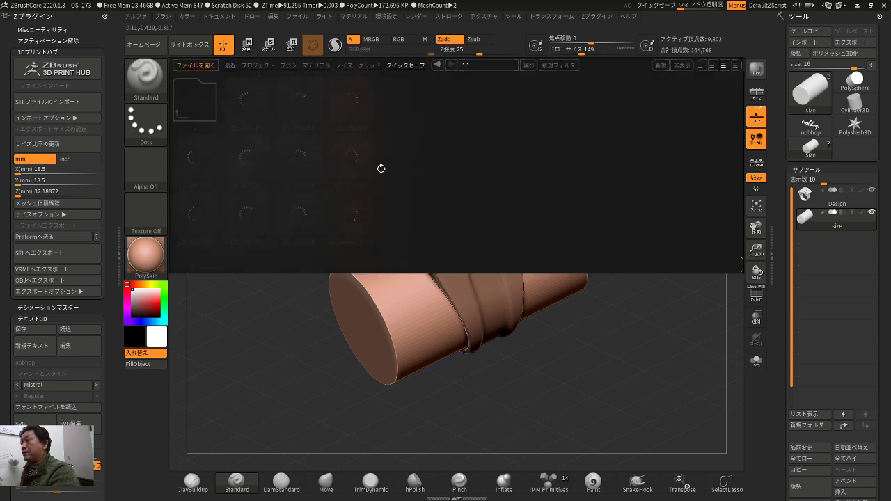
click(256, 65)
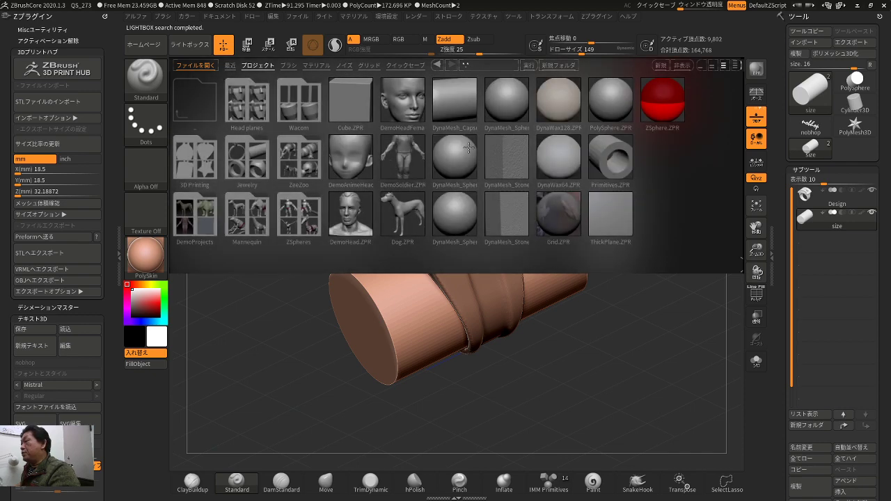
double_click(459, 155)
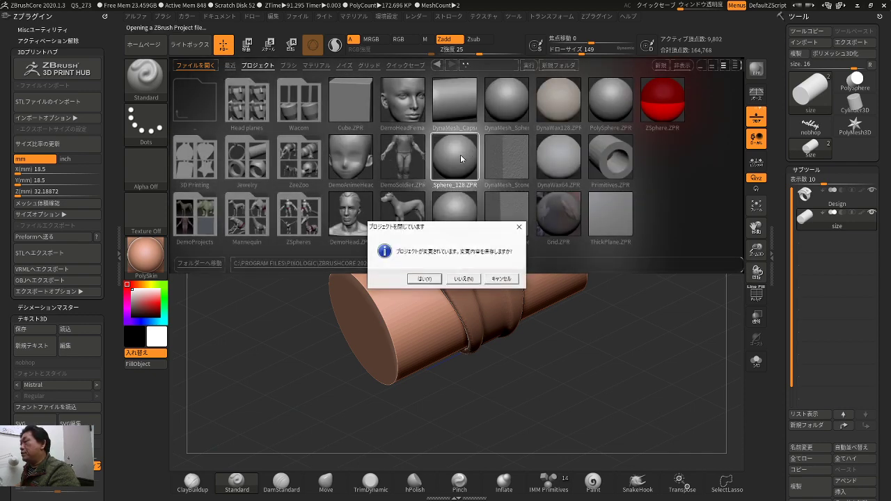
click(458, 279)
- Convert the PolySphere into a Cylinder 3D primitive through the gizmo's customization options
key(w)
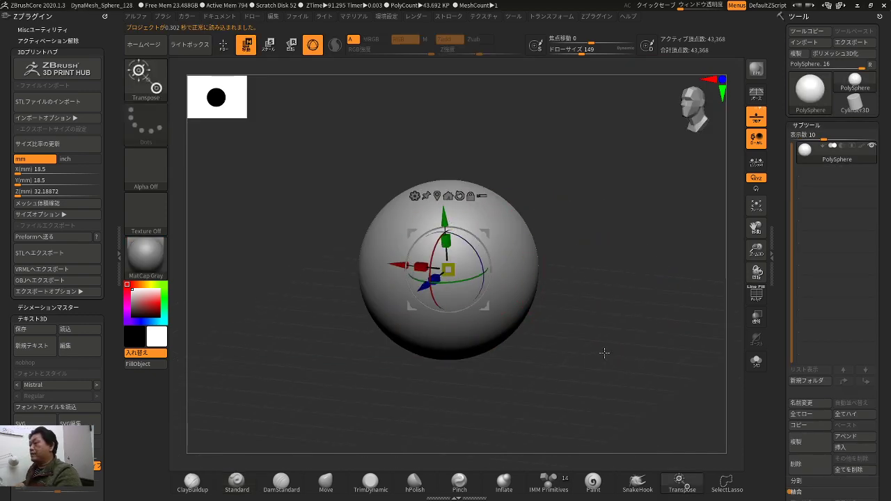
drag(604, 353, 597, 394)
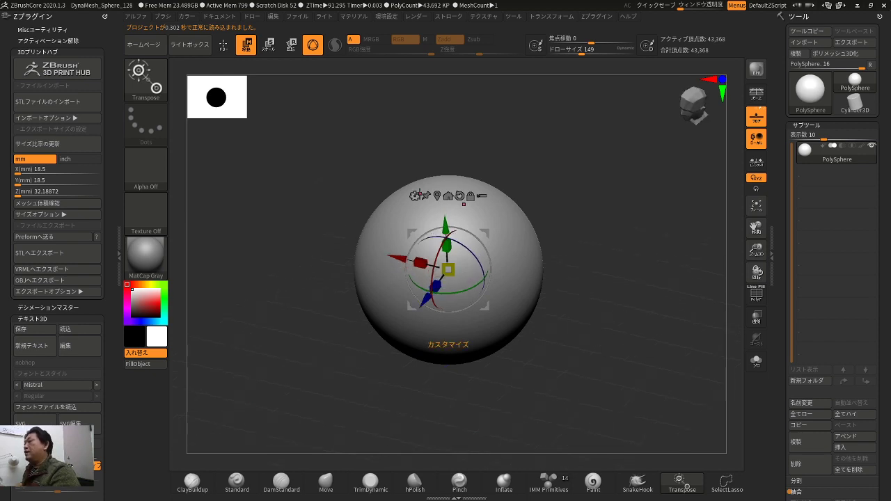
click(414, 195)
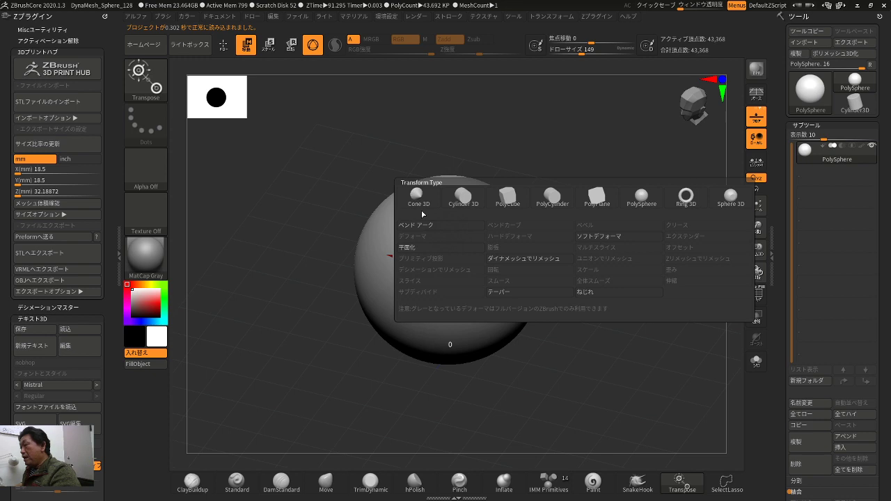
click(465, 197)
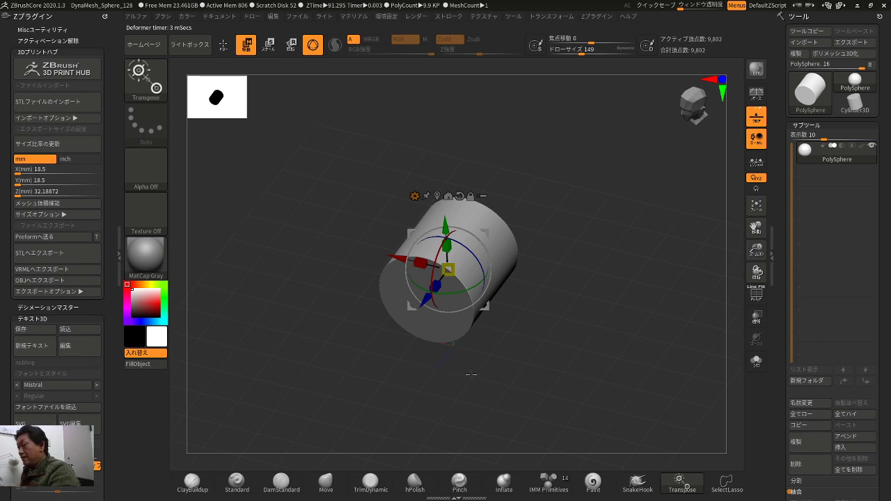
- Hollow the cylinder by raising its inner radius to about 0.74, and display the polyframe
ctrl+right_drag(472, 375, 531, 409)
ctrl+right_drag(583, 387, 573, 375)
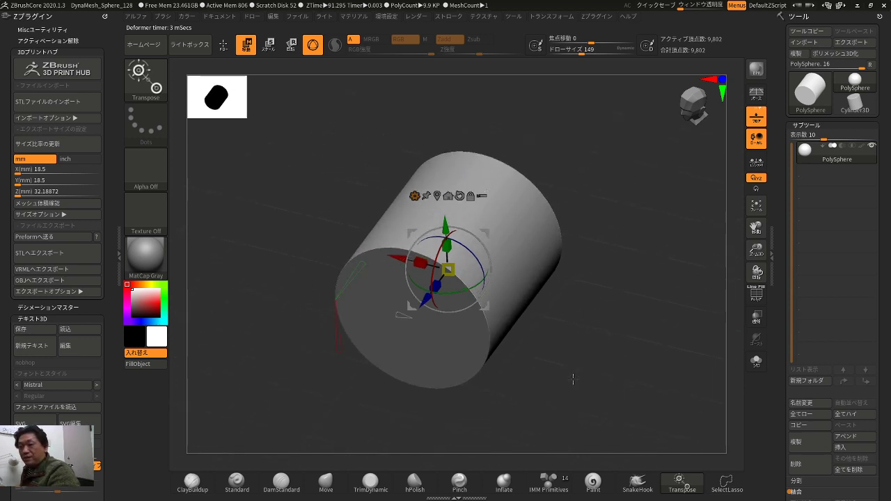
alt+drag(573, 379, 586, 387)
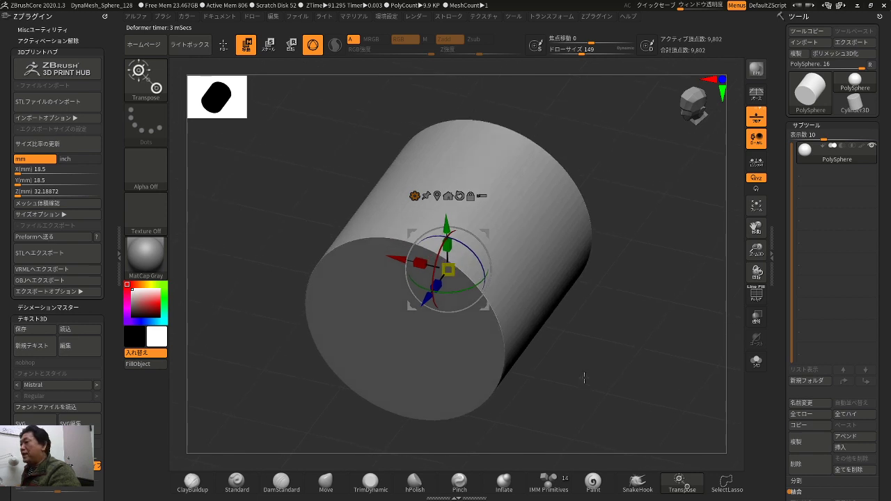
click(415, 195)
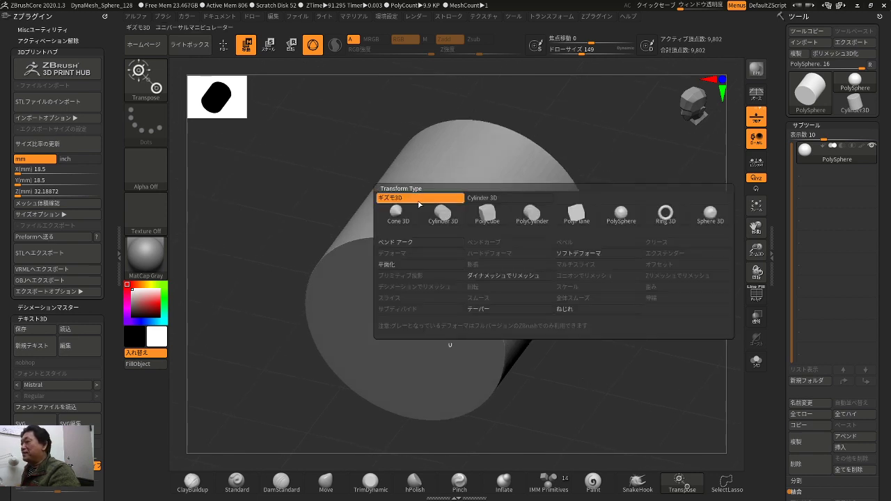
click(453, 218)
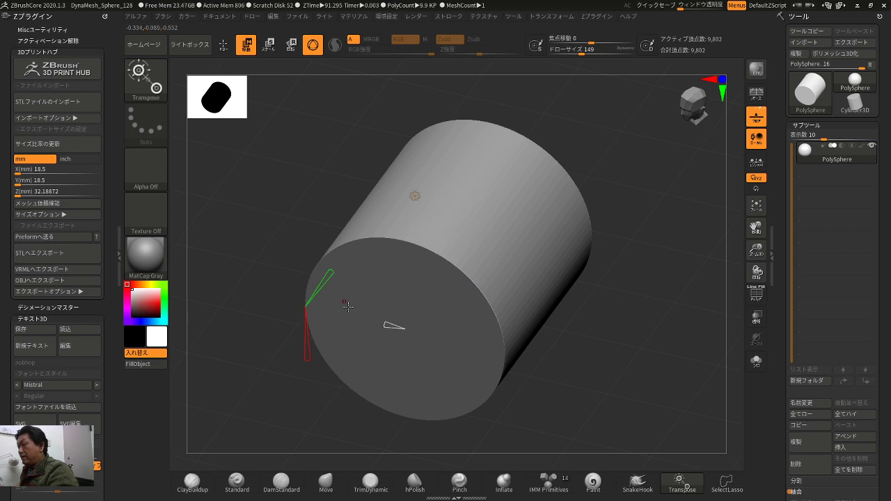
drag(384, 323, 351, 304)
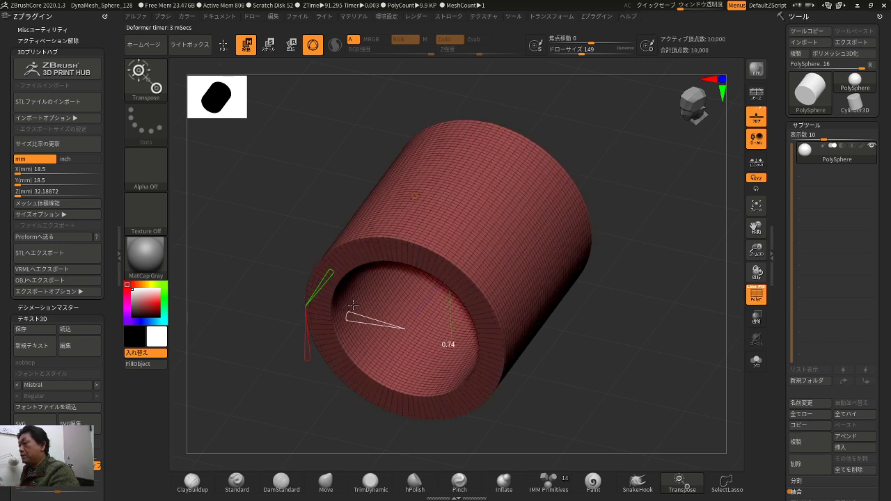
- Adjust the tube's inner radius to about 0.67 and reduce its lengthwise divisions to the minimum
shift+drag(604, 356, 575, 342)
drag(380, 288, 383, 289)
drag(334, 332, 454, 310)
drag(615, 387, 396, 326)
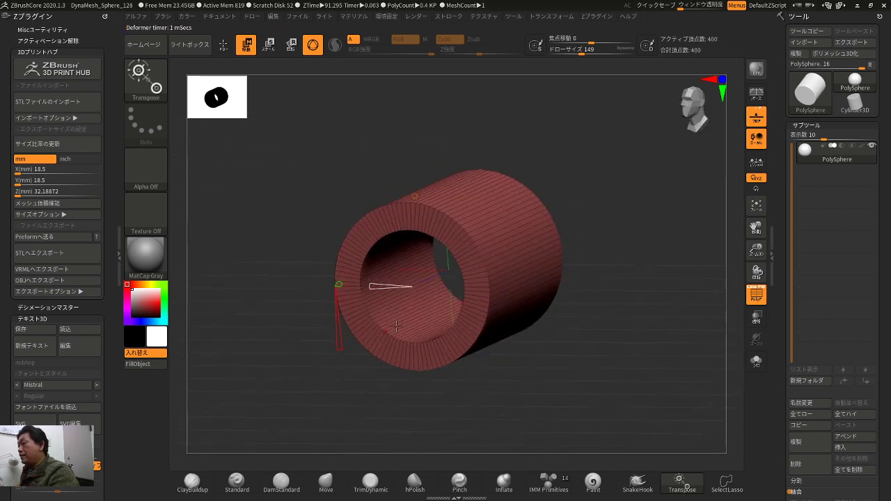
- Try subdividing the hollow tube several levels with Divide, and undo those subdivisions
key(w)
drag(755, 430, 737, 432)
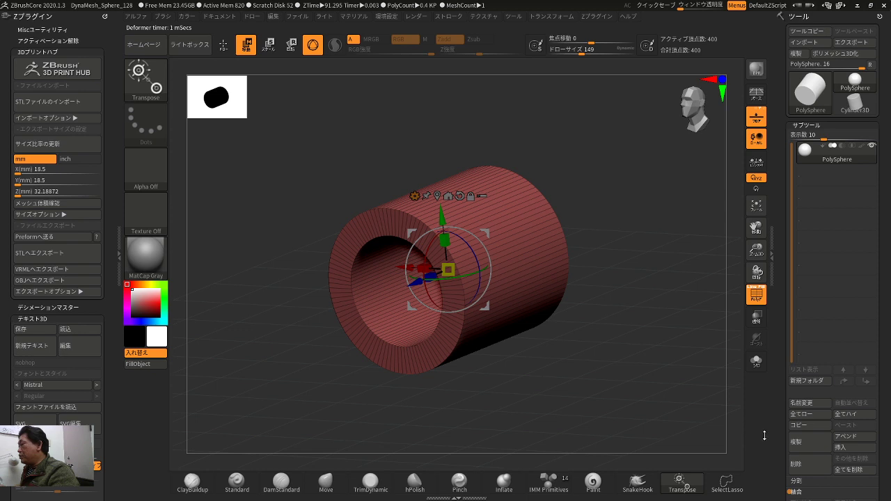
click(764, 435)
scroll(817, 395, down, 5)
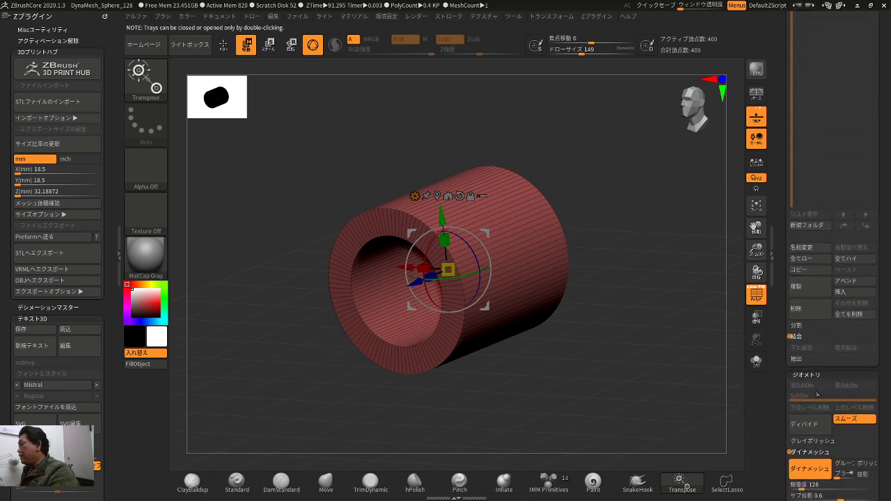
click(804, 424)
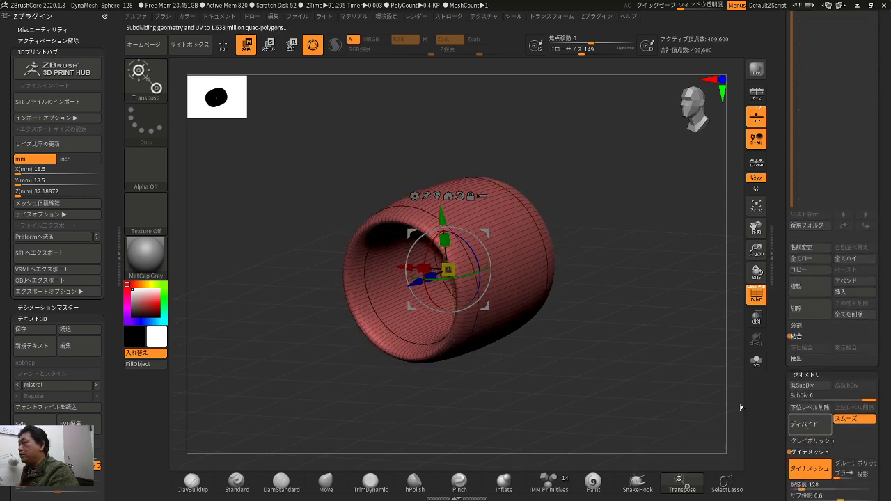
key(ctrl+z)
key(ctrl+z)
key(ctrl+z)
key(ctrl+z)
key(ctrl+z)
key(q)
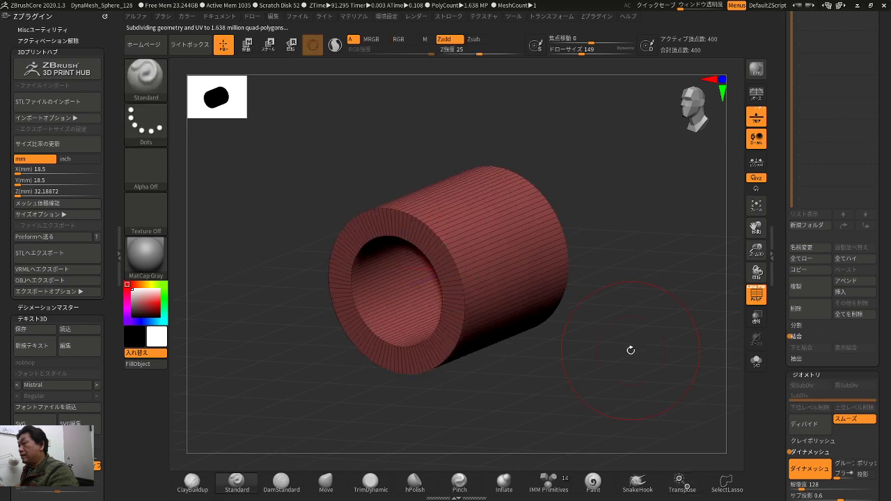
- Reopen the Cylinder 3D parameters and add one edge loop around the middle of the tube's length
drag(630, 350, 649, 352)
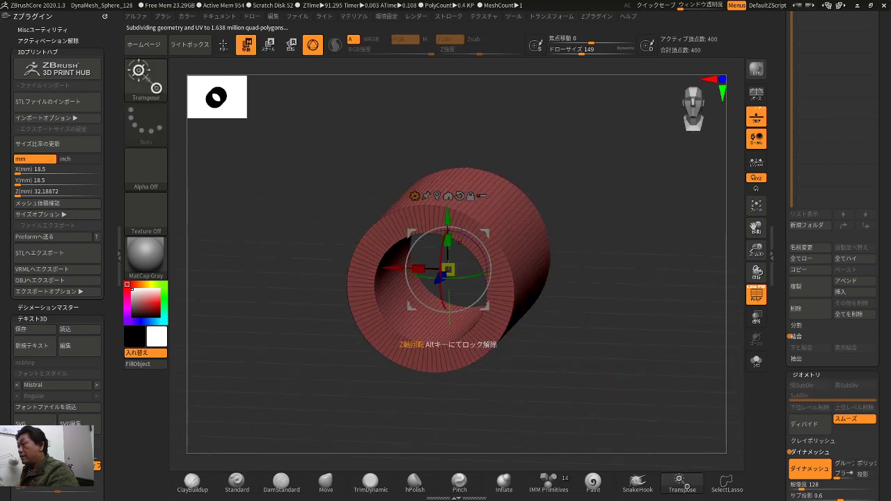
click(415, 196)
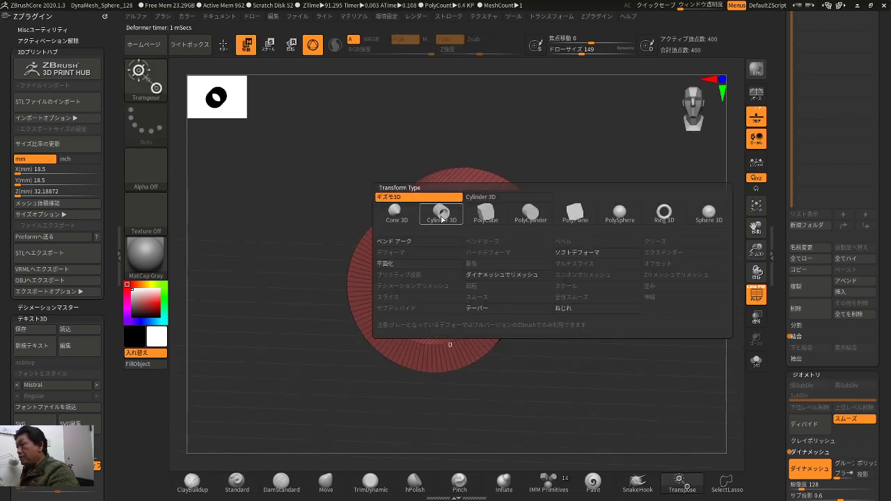
click(441, 215)
mouse_move(387, 290)
mouse_down()
mouse_move(374, 288)
mouse_move(388, 288)
mouse_up()
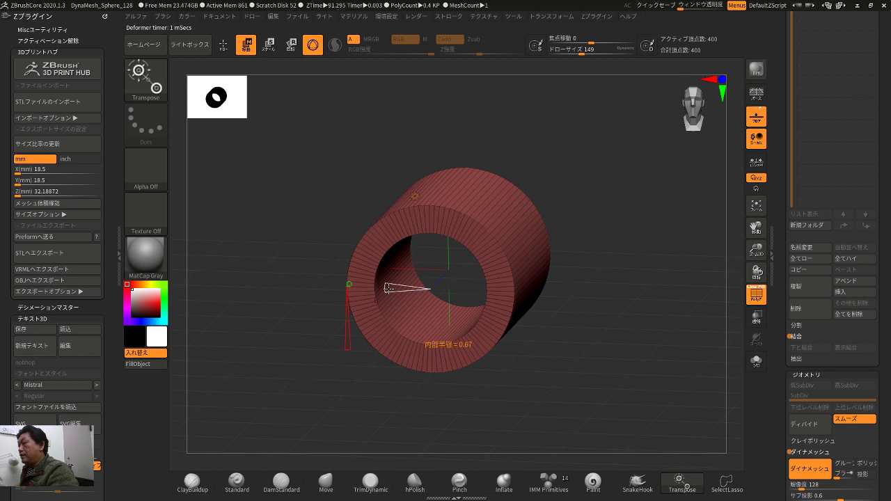
drag(380, 374, 417, 376)
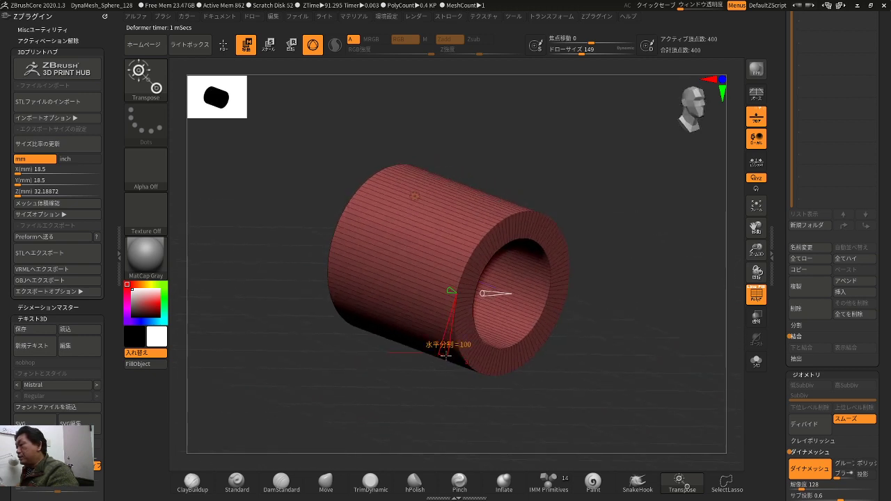
drag(445, 355, 429, 400)
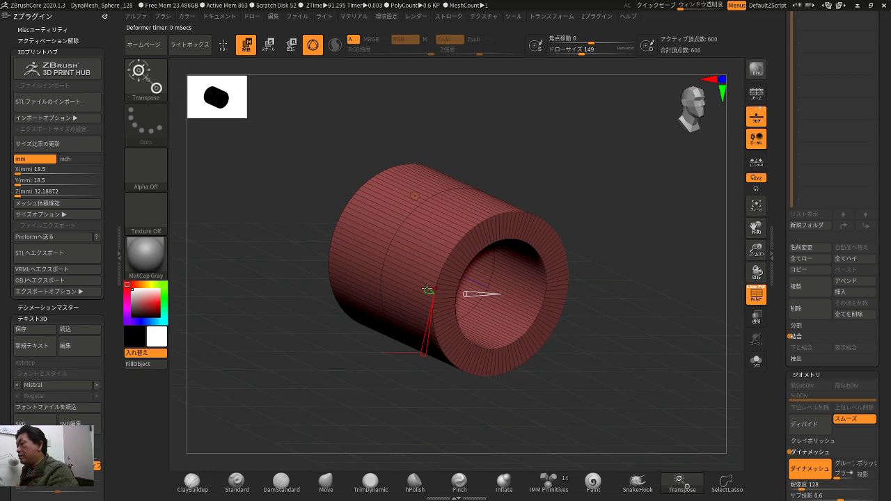
drag(341, 381, 356, 386)
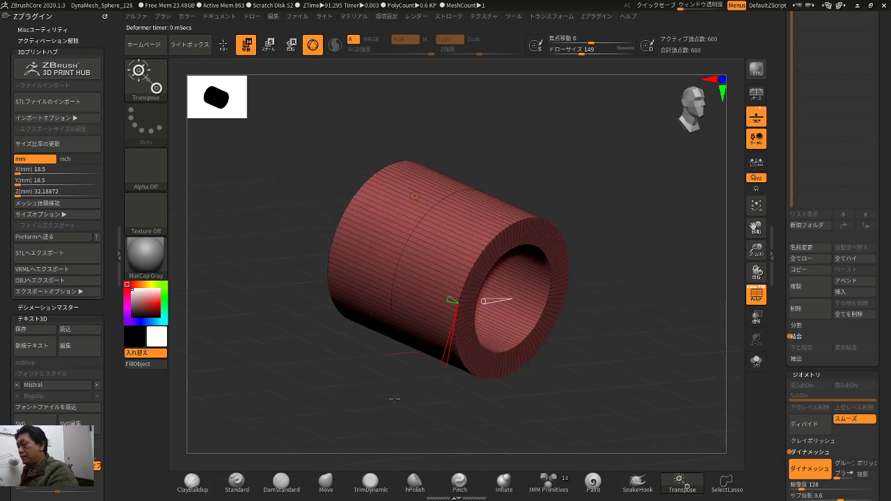
- Shorten the tube along its axis into a narrow ring band, working from a straight side view
key(q)
drag(589, 404, 569, 391)
key(w)
shift+drag(615, 361, 551, 353)
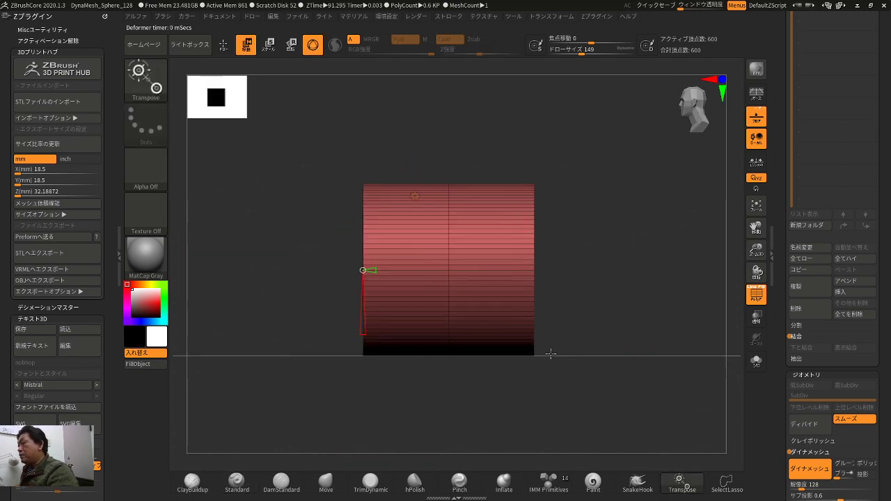
drag(418, 269, 488, 275)
mouse_move(557, 266)
mouse_down()
mouse_move(594, 312)
mouse_move(619, 322)
mouse_up()
key(q)
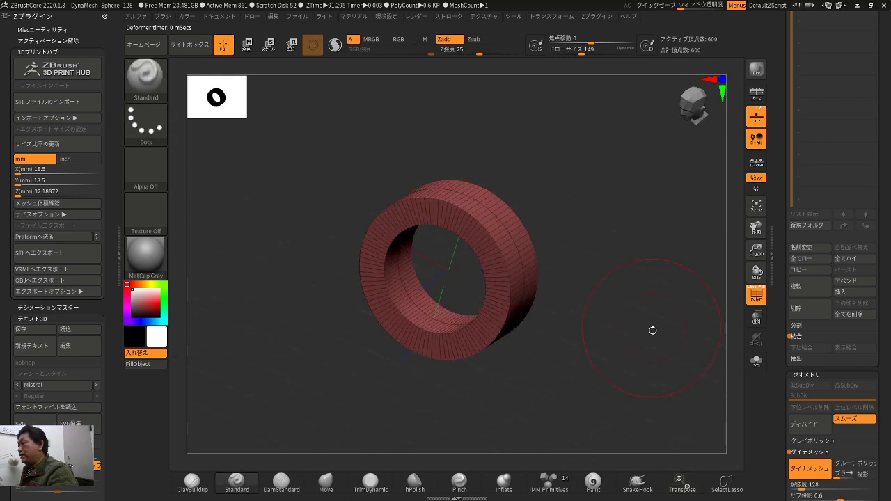
- Try subdividing the ring band up to level 8, and step back down to level 6
click(807, 423)
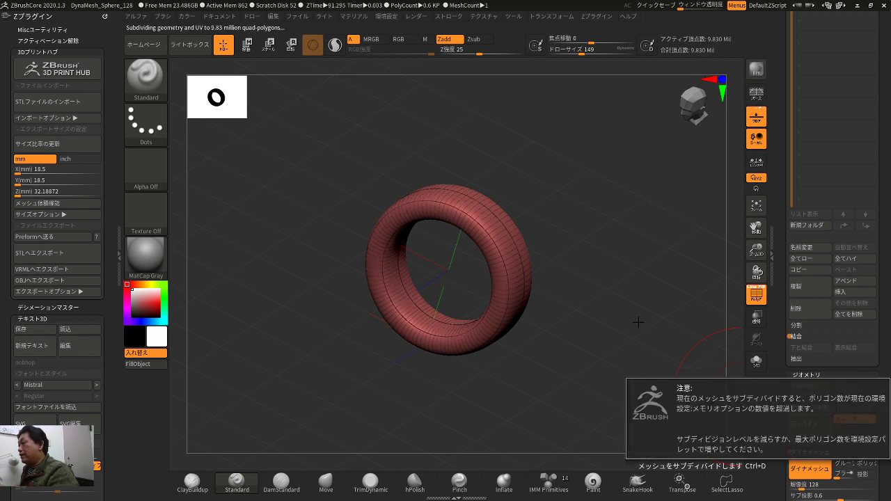
click(732, 444)
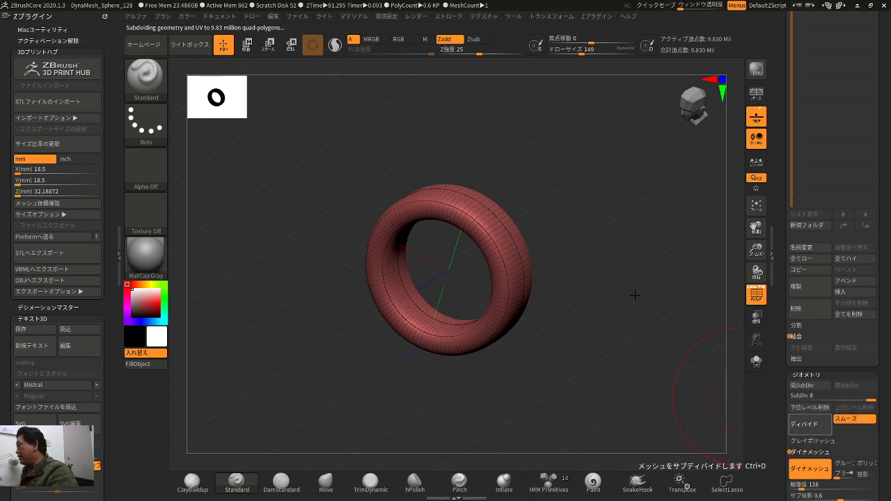
key(shift+d)
key(shift+d)
- Turn off the polyframe display and bring the transform gizmo back onto the ring
drag(618, 292, 617, 248)
key(shift+f)
key(w)
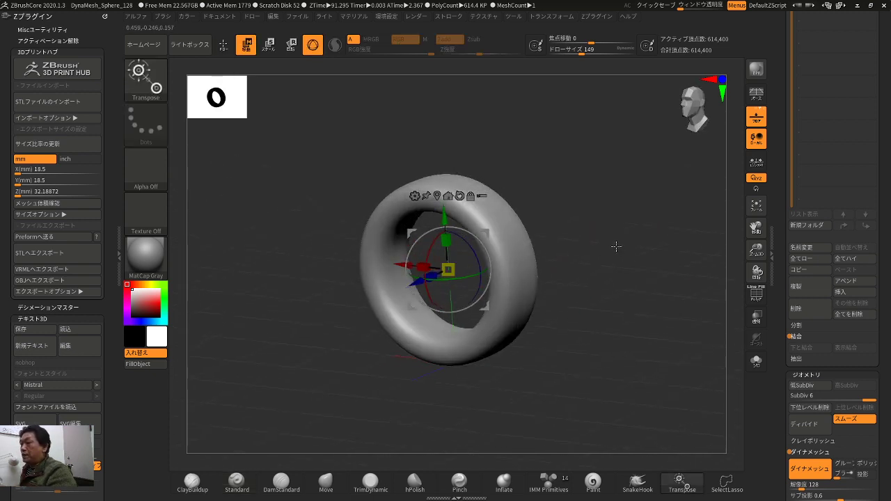
- Undo the ring's subdivisions down to the unsmoothed base mesh
key(shift+d)
key(shift+d)
key(shift+d)
key(shift+d)
key(shift+d)
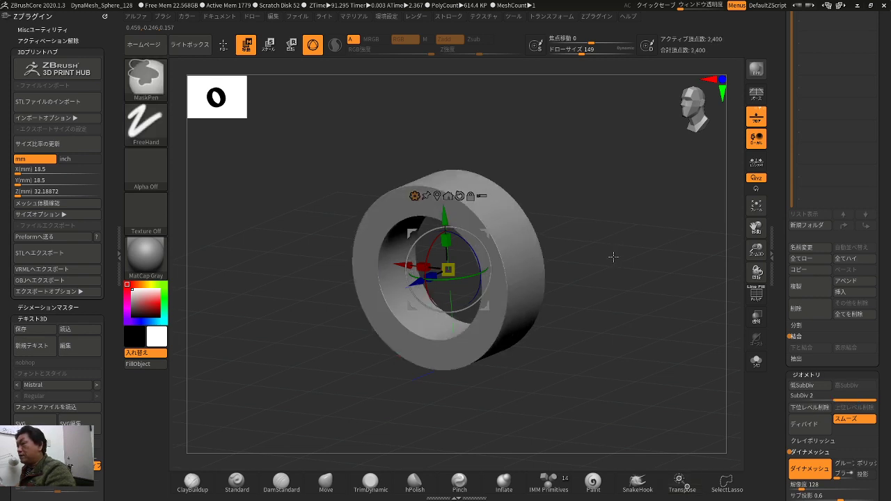
- Enlarge the ring's inner radius relative to its outer size to give the band a thinner wall
key(y)
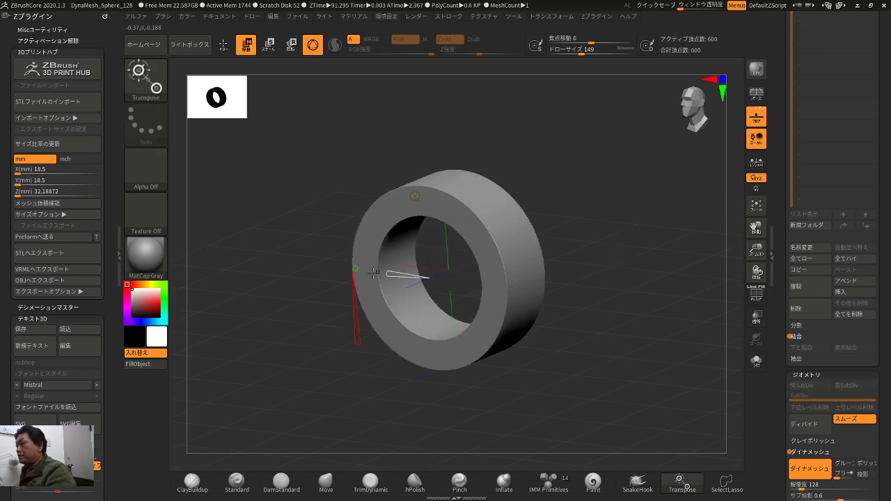
drag(386, 275, 490, 256)
key(y)
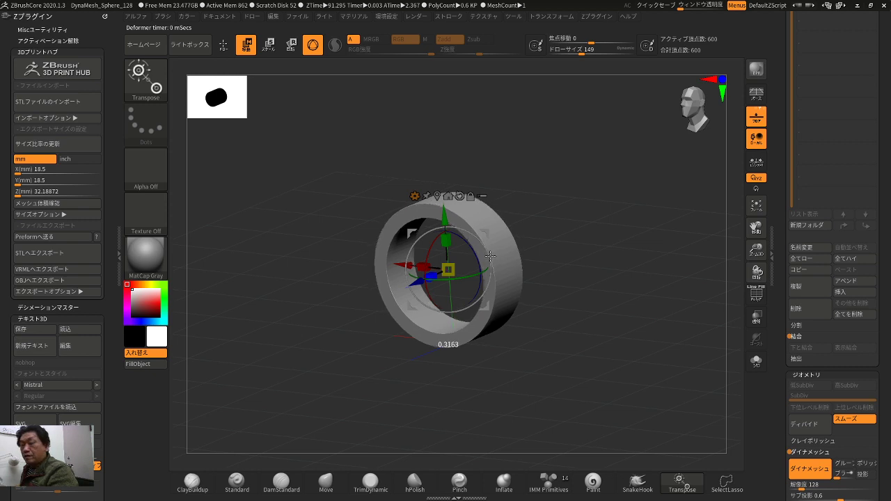
- Subdivide the thin-walled ring to level 7 with smoothing to round its edges
key(q)
mouse_move(622, 246)
mouse_down()
mouse_move(618, 274)
mouse_move(646, 274)
mouse_move(663, 323)
mouse_up()
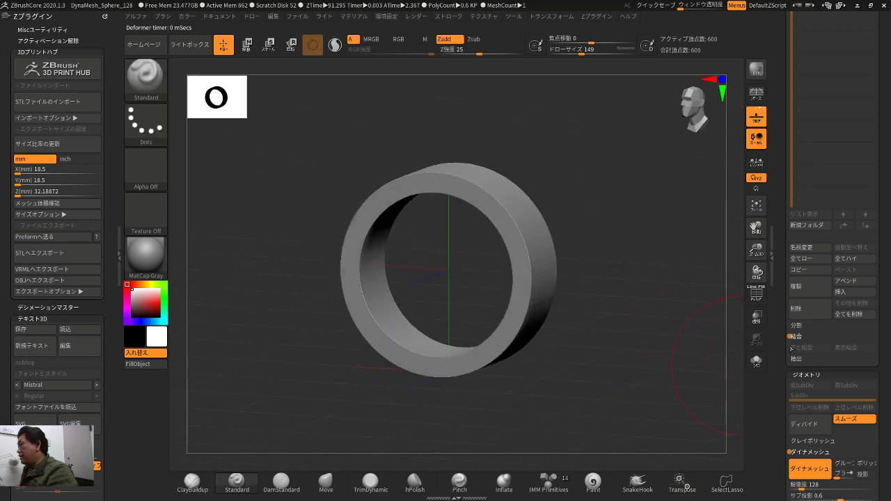
click(811, 421)
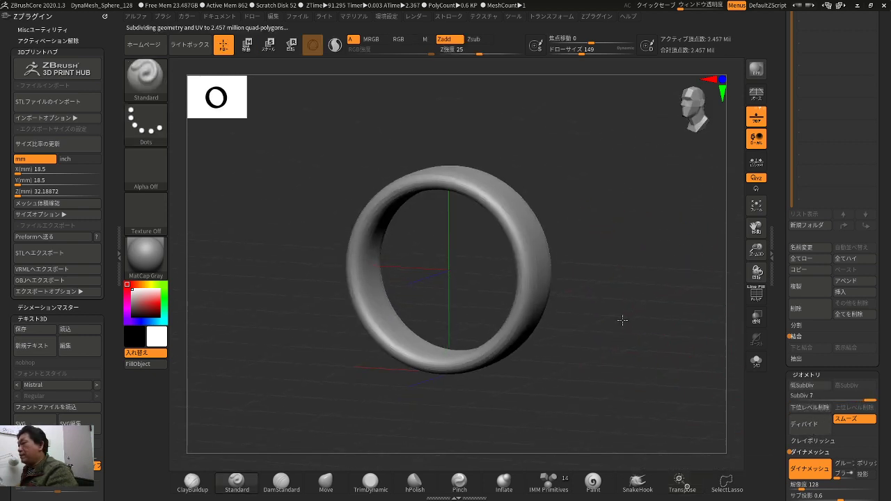
key(w)
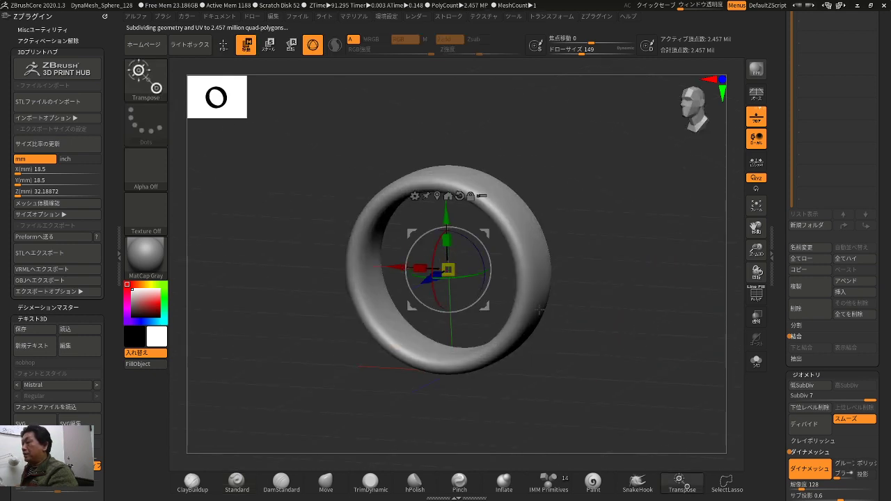
scroll(782, 377, down, 3)
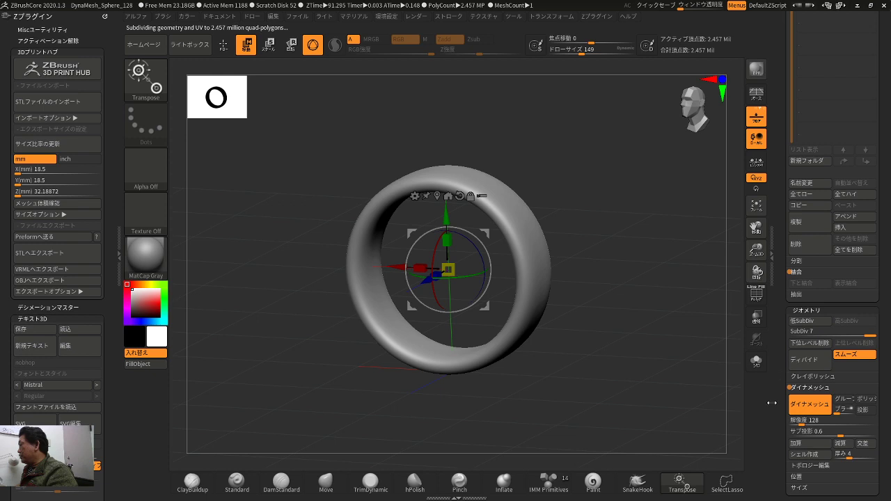
shift+drag(672, 377, 631, 370)
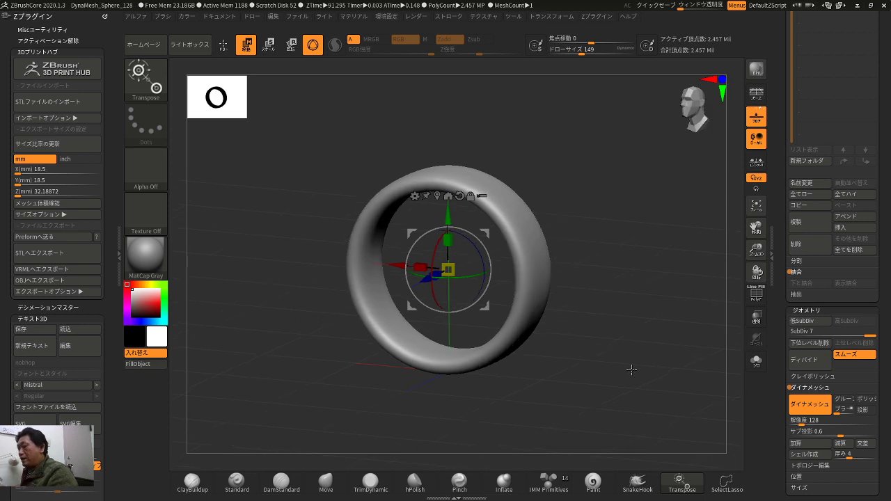
key(q)
drag(630, 338, 627, 339)
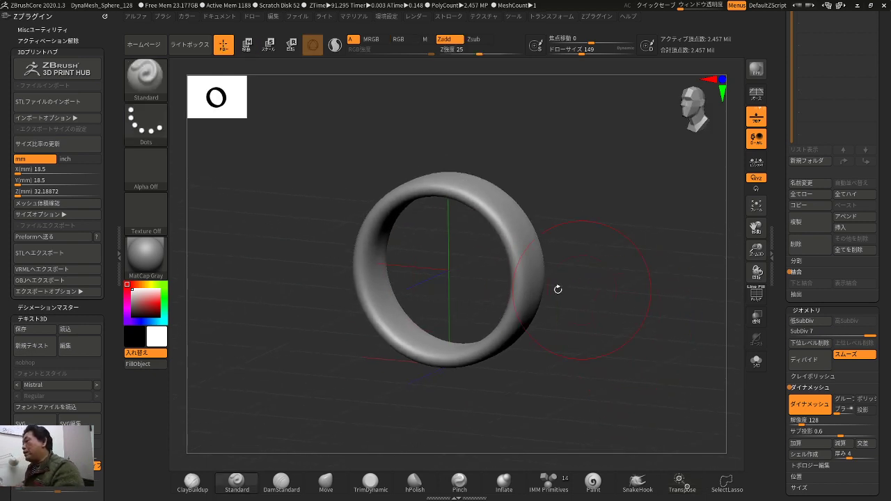
drag(684, 347, 692, 357)
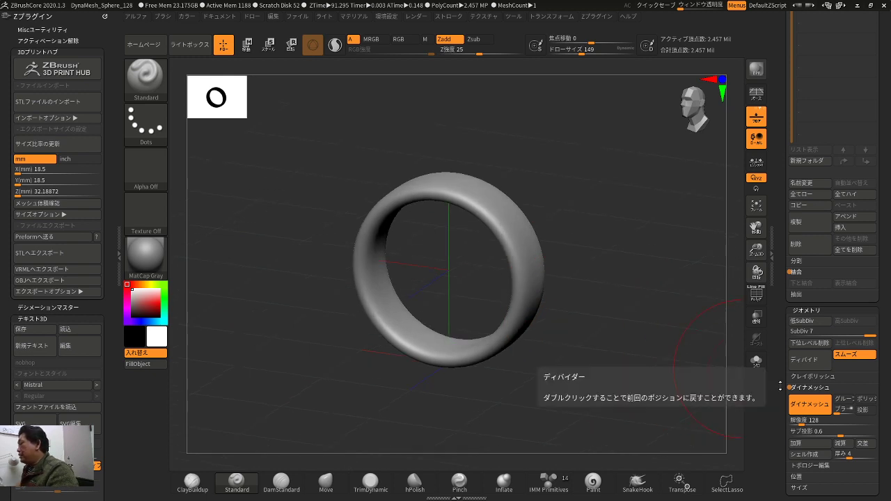
- Examine the subdivided ring's deformation options, polyframe density and subtool polygon count
scroll(824, 352, down, 5)
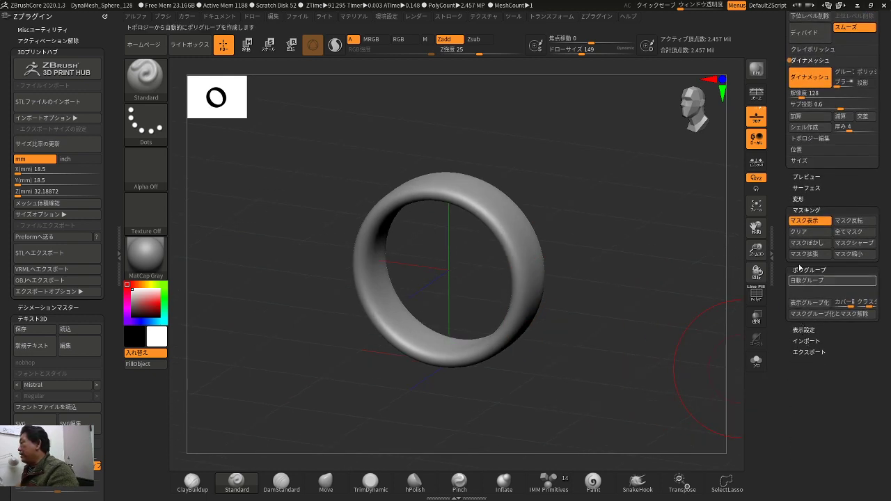
click(798, 200)
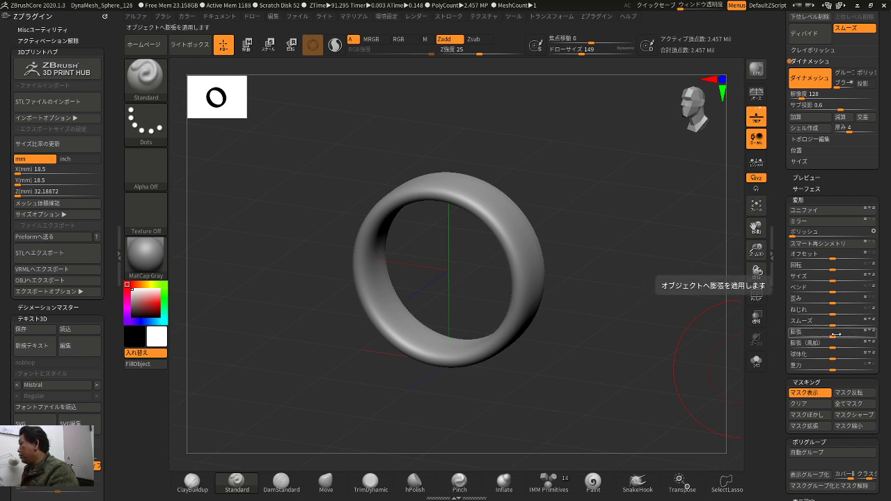
drag(833, 336, 837, 337)
drag(661, 332, 642, 328)
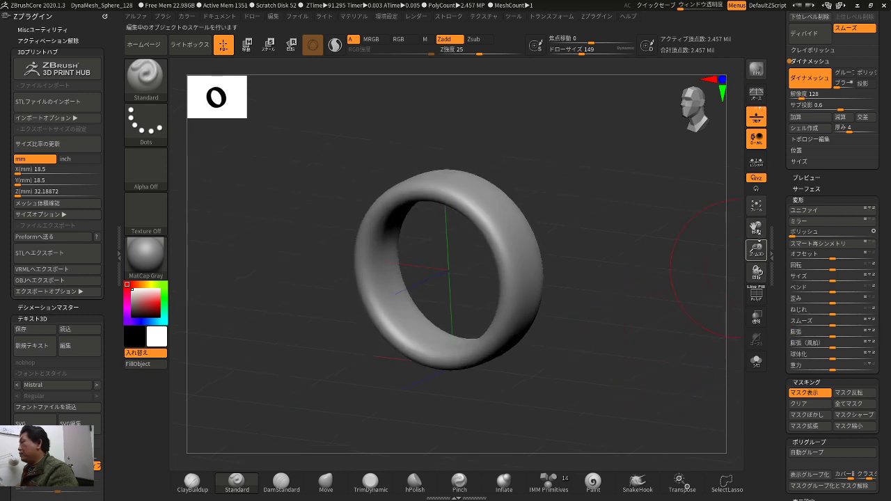
drag(775, 207, 775, 312)
key(shift+f)
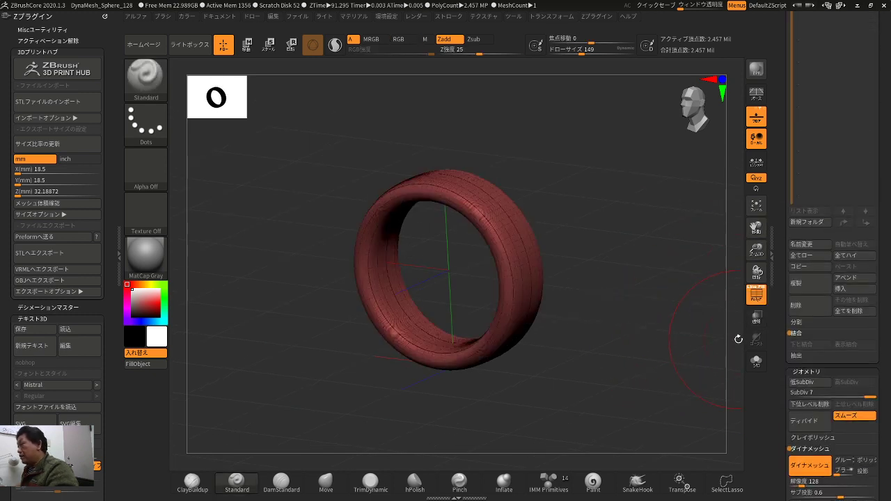
key(shift+f)
drag(781, 292, 781, 451)
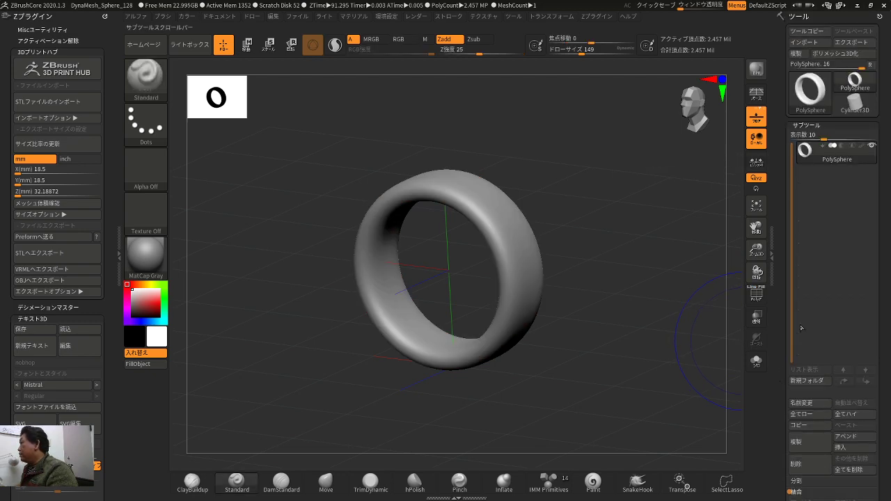
mouse_move(817, 158)
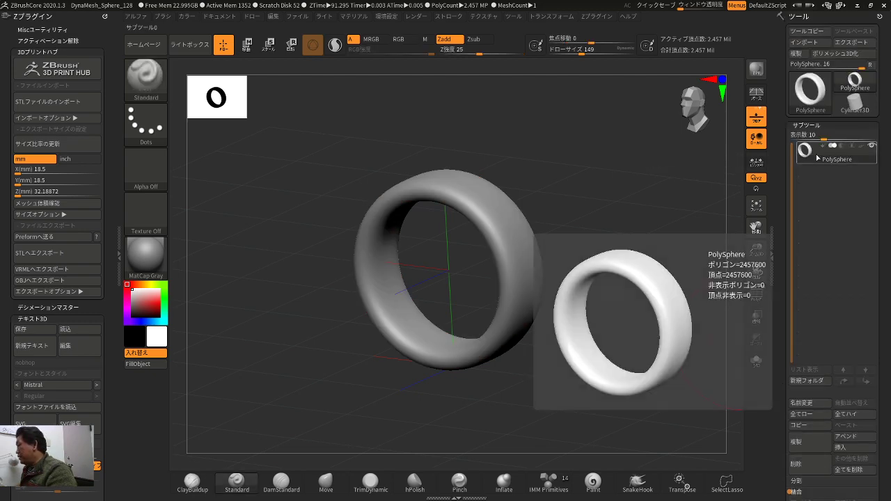
drag(782, 288, 779, 194)
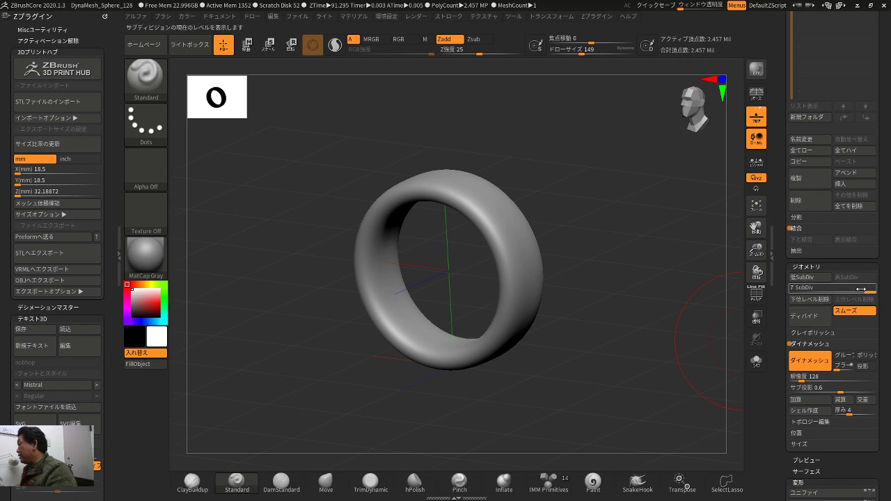
- Lower the ring to subdivision level 5, checking the mesh with the polyframe display on the way
drag(861, 289, 852, 289)
key(shift+f)
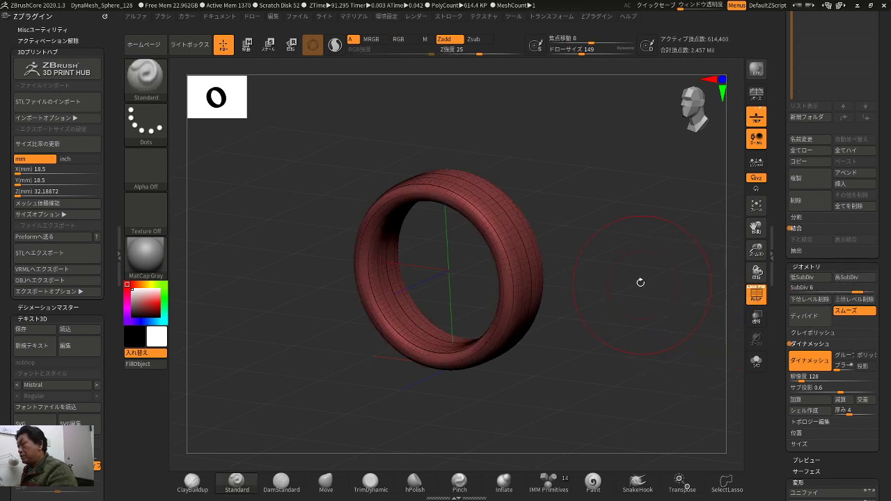
drag(638, 280, 657, 270)
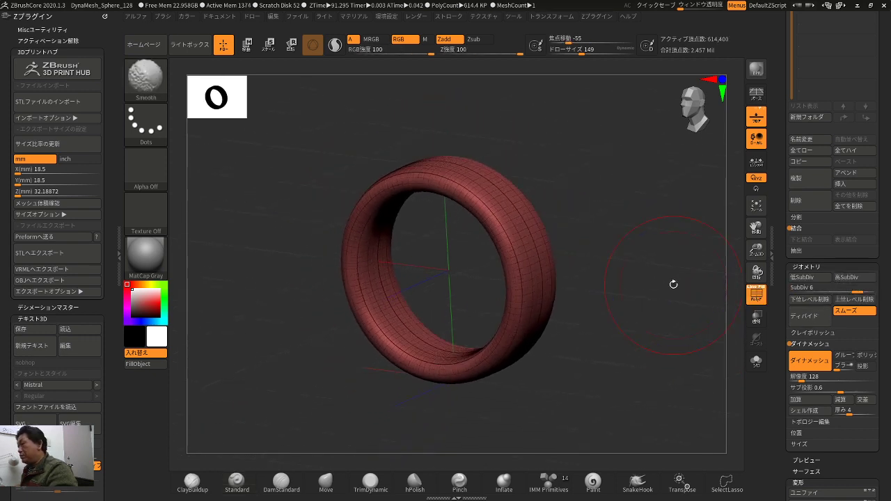
key(shift+d)
key(shift+f)
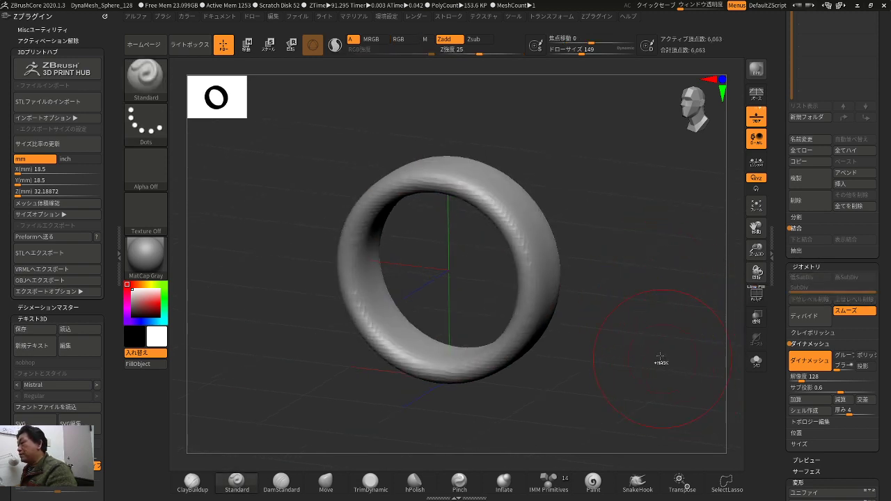
- Try remeshing the ring with DynaMesh at resolution 256
click(823, 381)
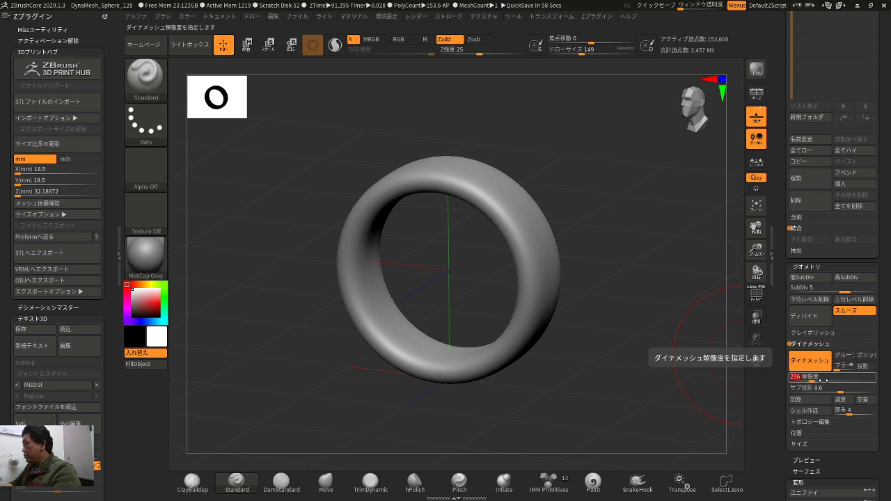
text(256)
key(Return)
ctrl+drag(642, 236, 638, 351)
key(ctrl+z)
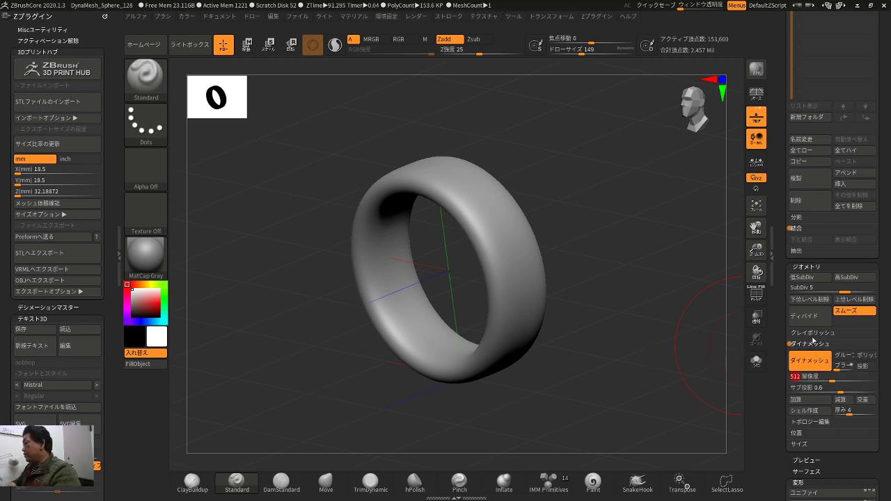
- Remesh the ring with DynaMesh at resolution 512
ctrl+drag(602, 190, 675, 350)
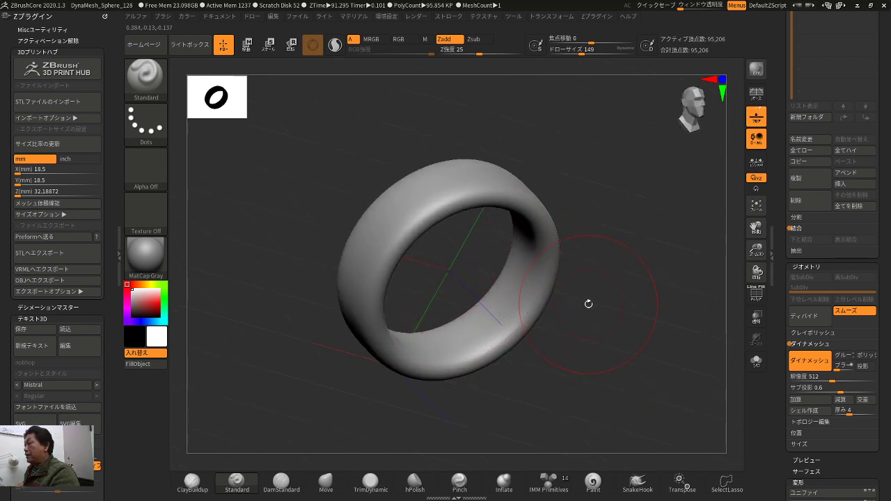
drag(779, 275, 780, 298)
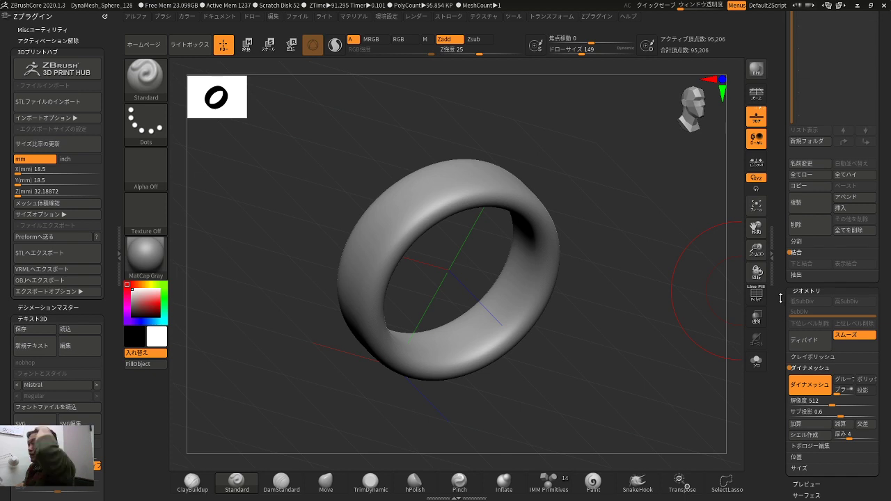
- Create a new 3D text in the Mistral font, entering the maker's name followed by "ring"
click(602, 19)
click(544, 18)
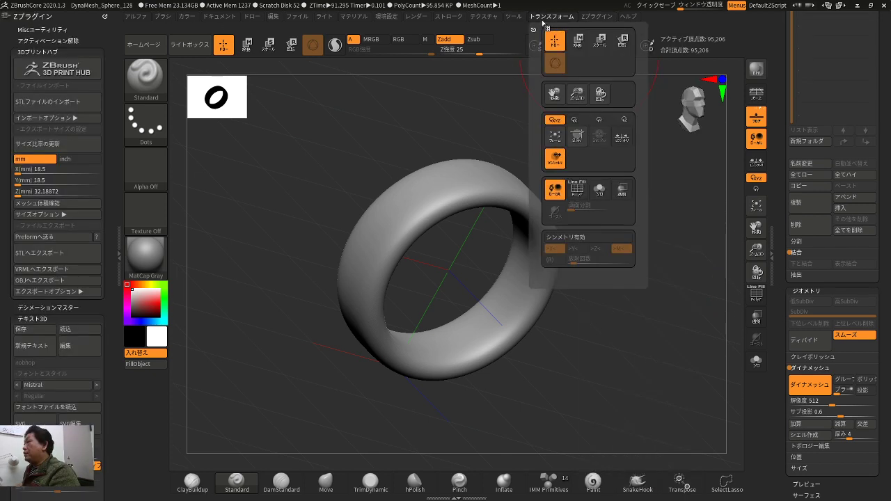
click(28, 346)
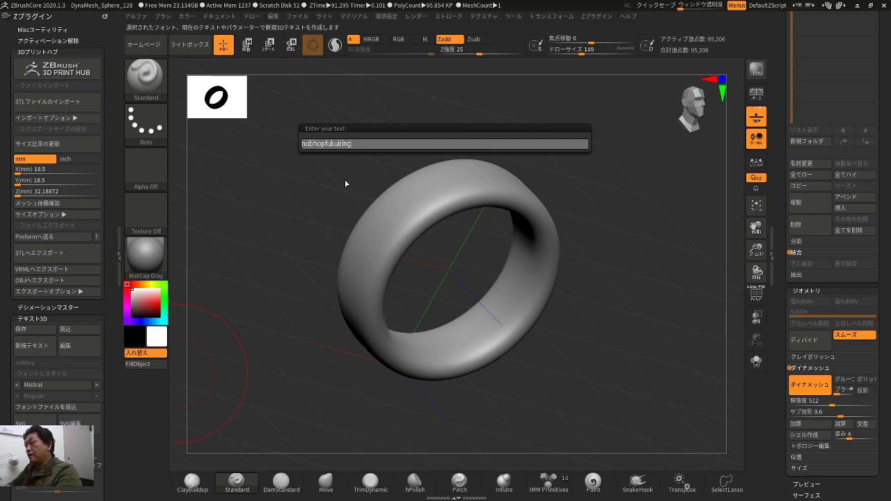
key(Return)
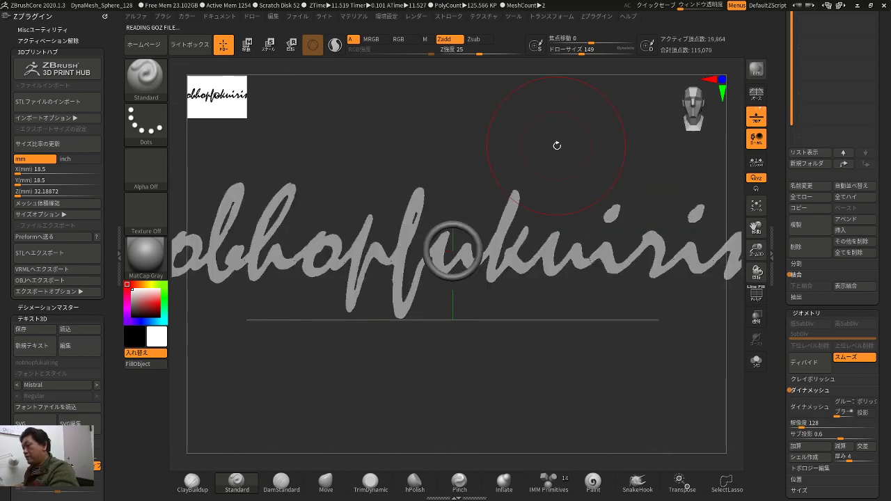
- Scale the oversized text down and rotate it to lie flat across the ring's opening
key(r)
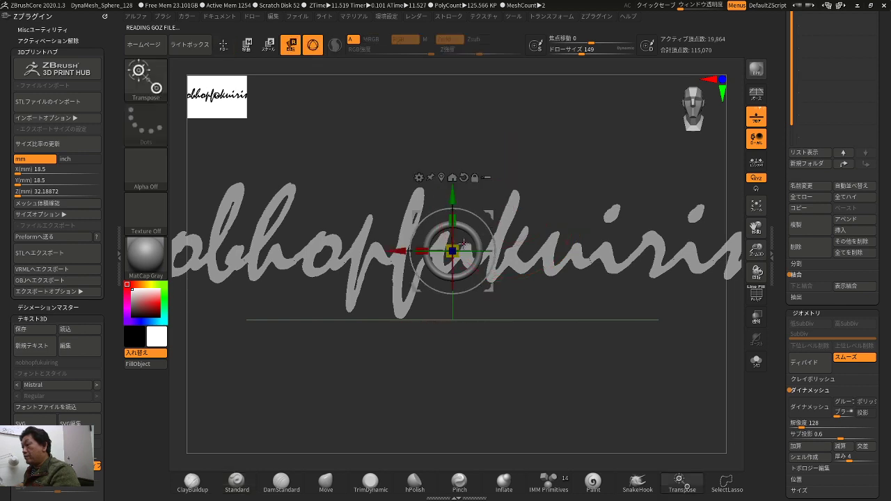
drag(463, 245, 409, 358)
drag(551, 344, 487, 364)
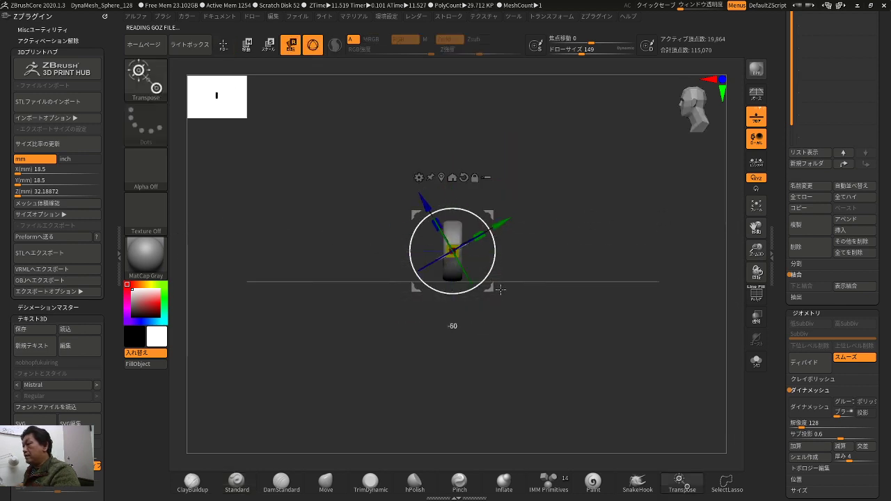
drag(482, 320, 595, 375)
drag(446, 282, 446, 289)
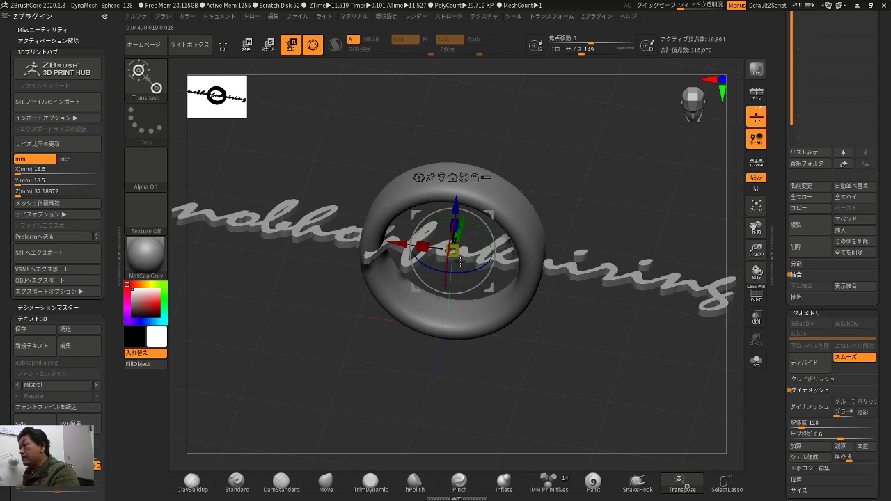
key(ctrl+z)
- Shrink the flat text to about one and a half times the ring's width and stretch its thickness
drag(452, 250, 398, 320)
drag(358, 338, 352, 356)
drag(453, 251, 459, 251)
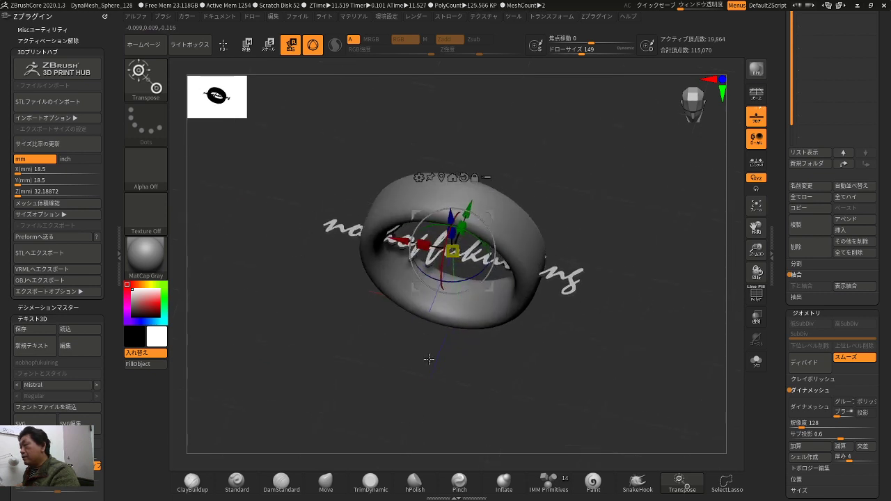
drag(427, 357, 661, 280)
drag(450, 224, 467, 144)
drag(702, 347, 693, 337)
- Try converting the text to DynaMesh at resolution 128 without projection
click(805, 411)
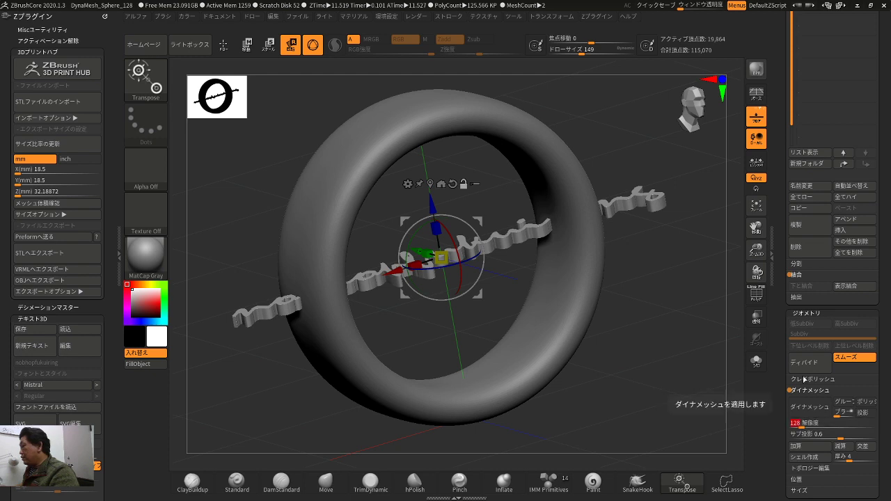
drag(709, 353, 706, 373)
click(795, 410)
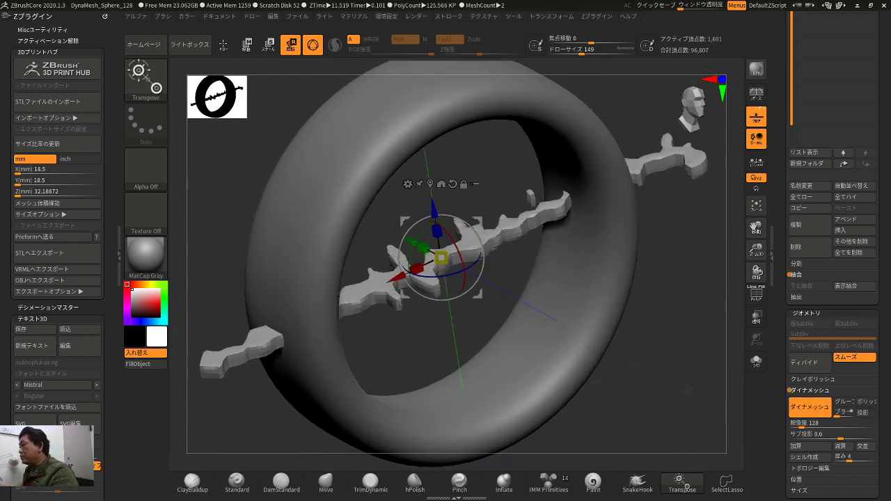
key(ctrl+z)
- Enable DynaMesh projection and try remeshing the text at resolution 128
click(865, 414)
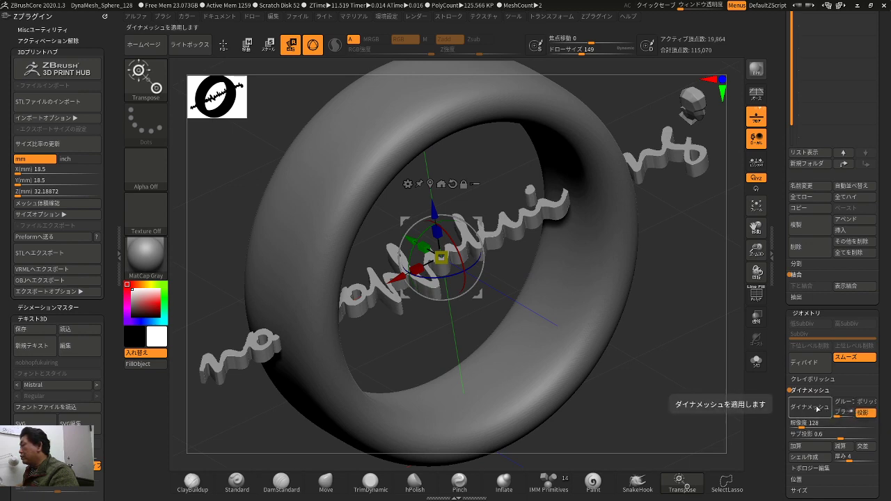
click(817, 409)
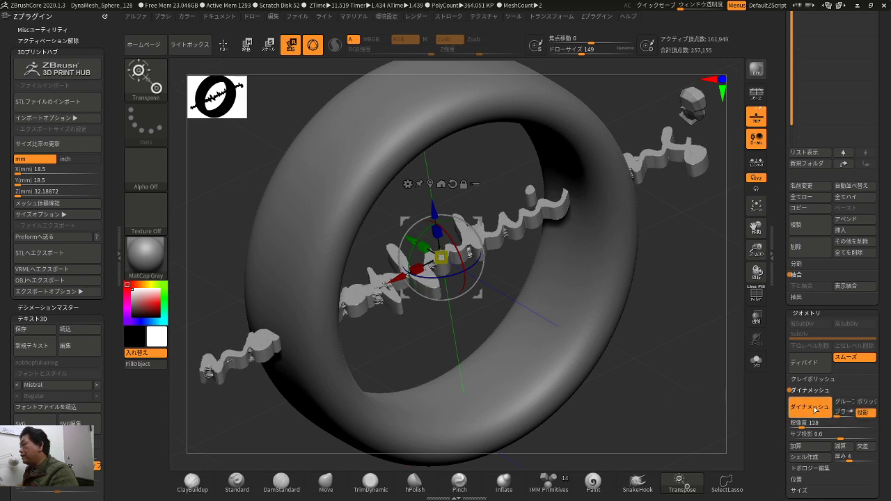
alt+drag(705, 368, 704, 383)
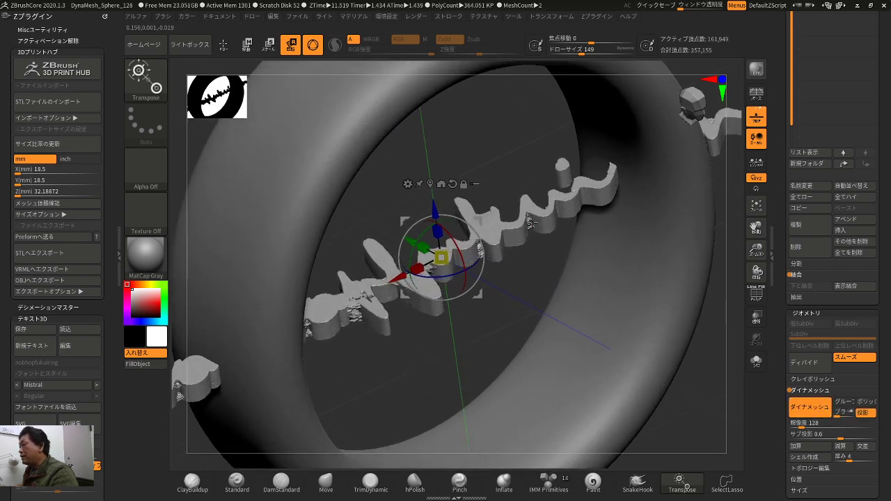
key(ctrl+z)
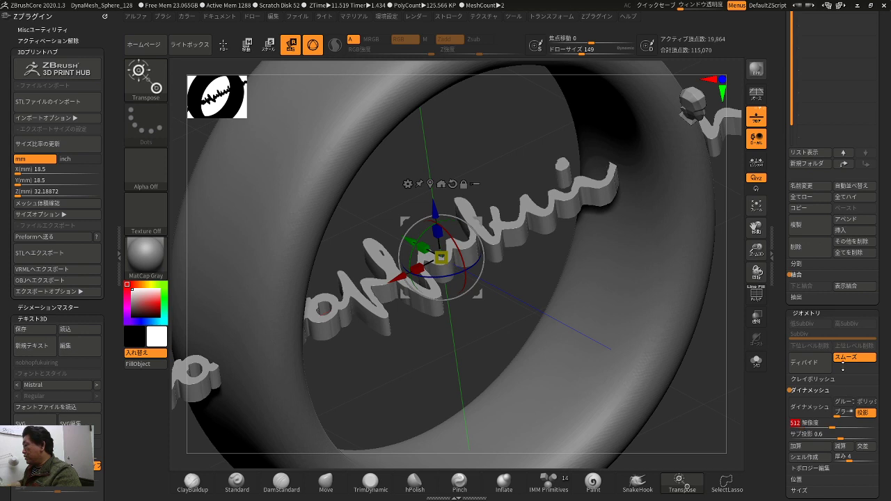
- Remesh the text with DynaMesh at resolution 512 with projection
click(812, 407)
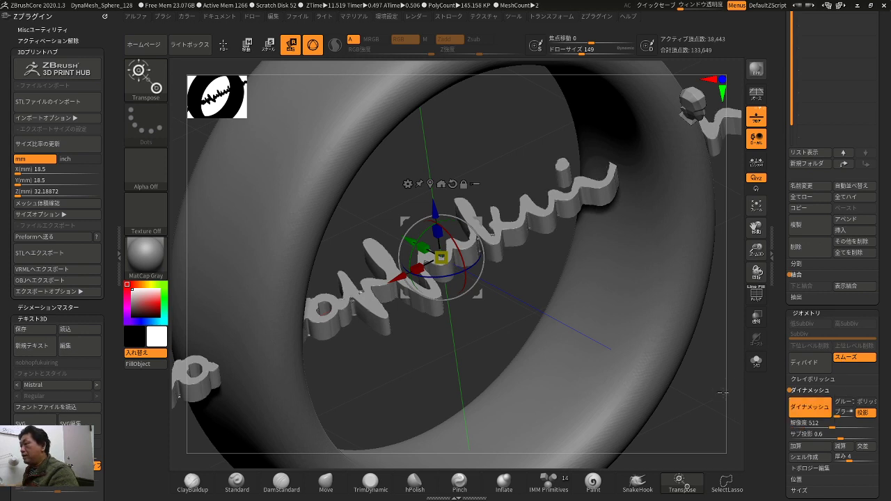
drag(722, 393, 630, 351)
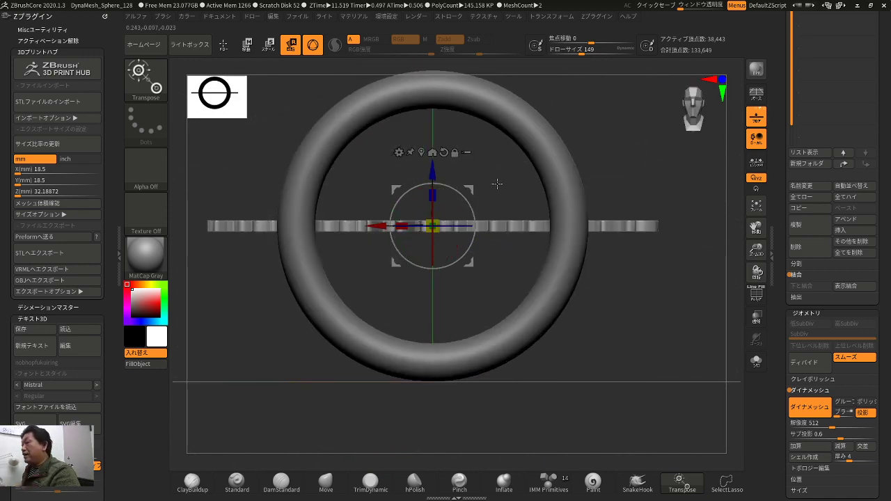
- Apply a bend deformer to the text and curve the lettering upward into a circular loop
alt+drag(596, 182, 606, 215)
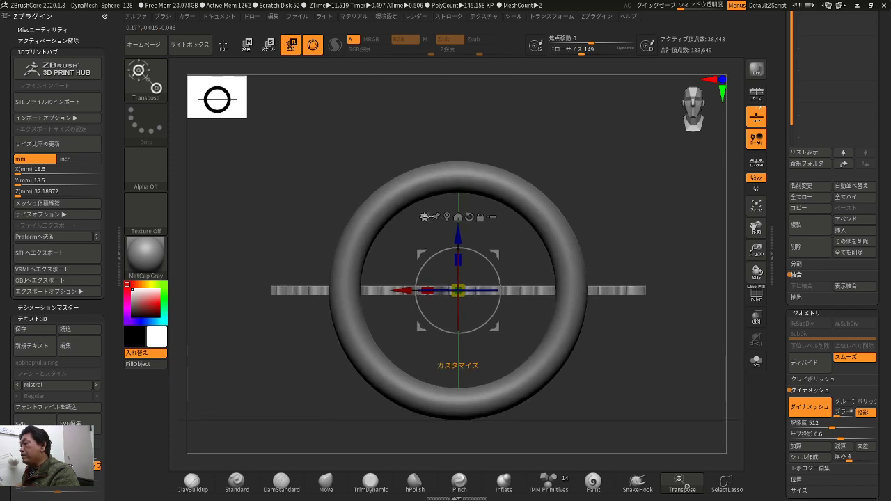
click(424, 216)
click(441, 246)
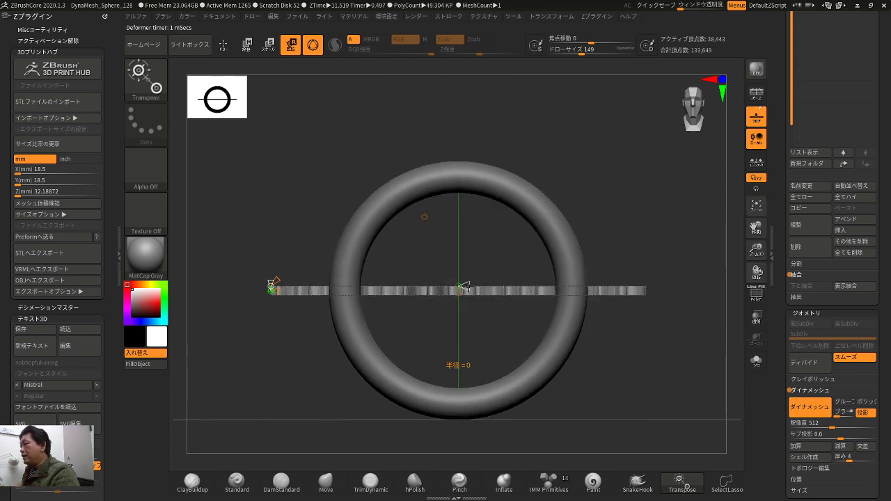
drag(459, 285, 468, 155)
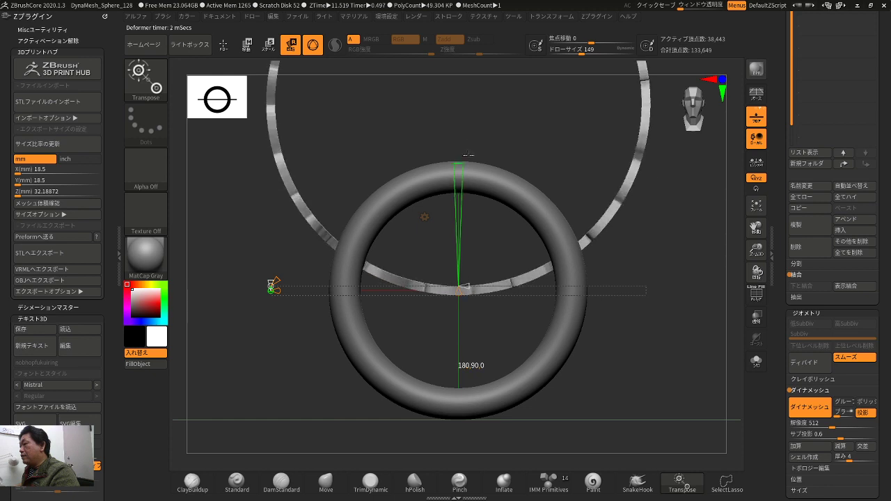
drag(629, 272, 637, 350)
key(w)
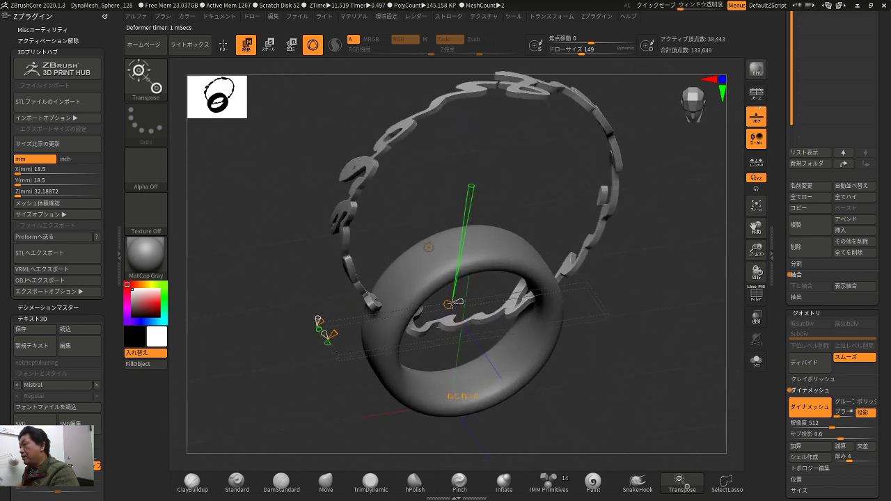
- Reduce the text loop's size to slightly smaller than the ring's outer diameter and bring back the transform gizmo
drag(456, 302, 399, 311)
key(ctrl+z)
shift+drag(703, 271, 609, 207)
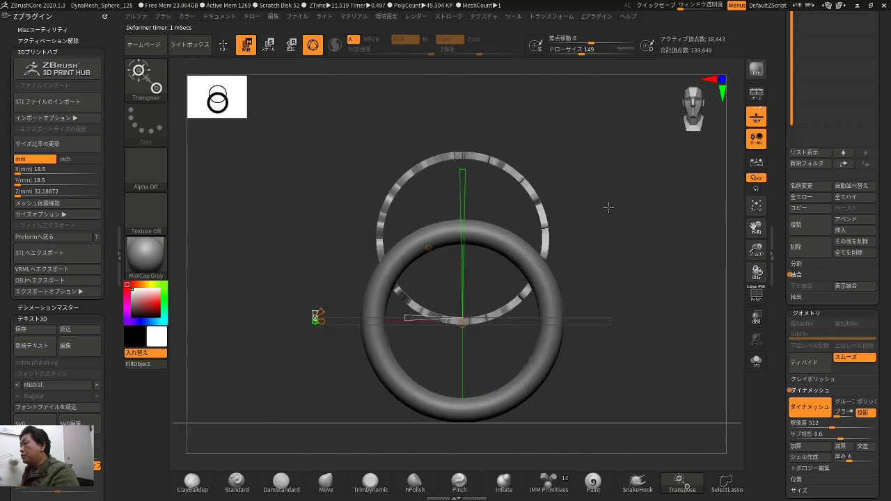
drag(459, 188, 564, 183)
key(w)
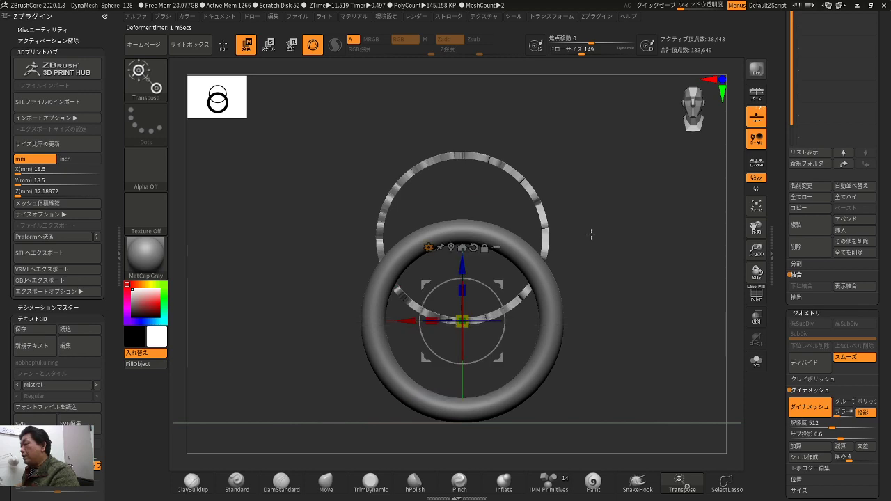
- Centre the gizmo on the text loop and snap the loop to the world axis so it is concentric with the ring
drag(591, 235, 607, 258)
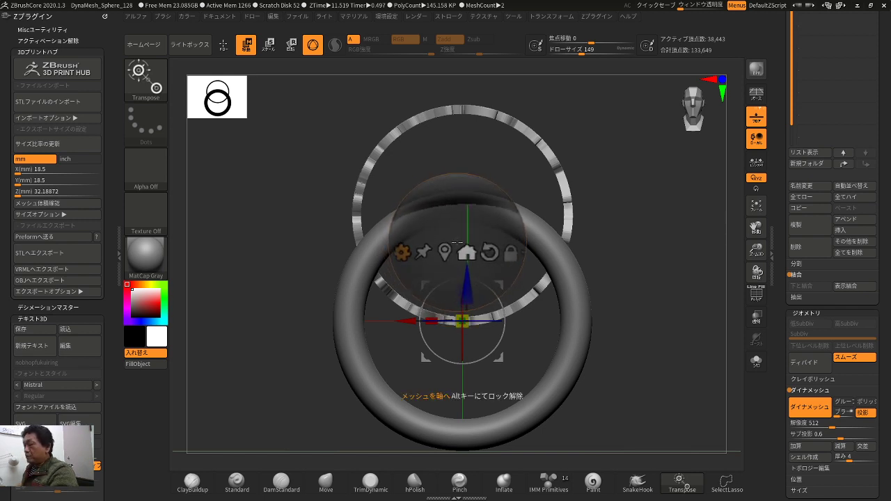
click(451, 246)
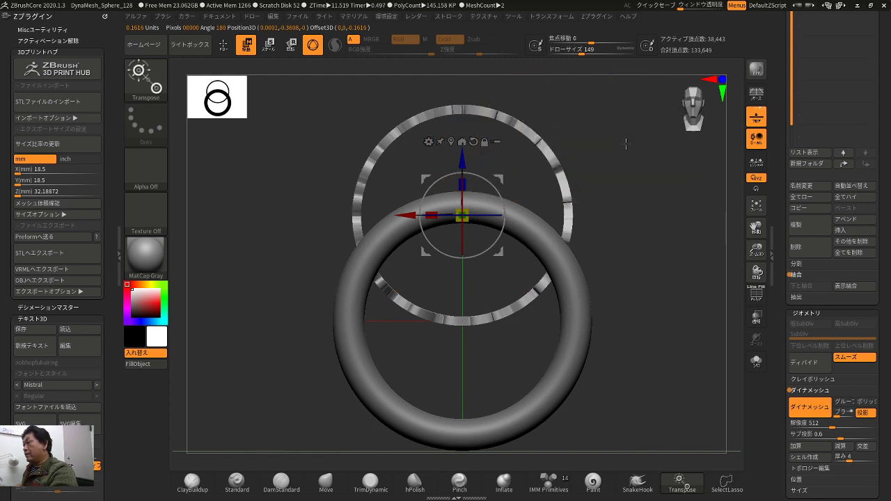
click(462, 142)
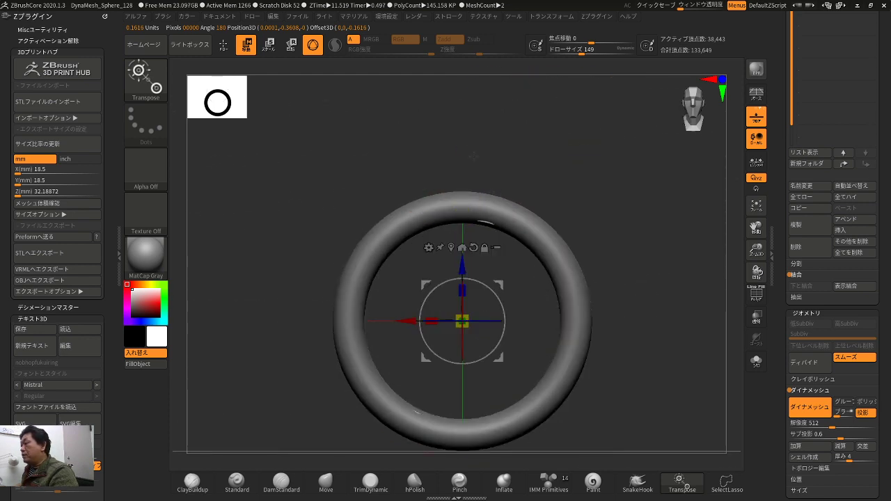
drag(628, 202, 624, 182)
key(ctrl+z)
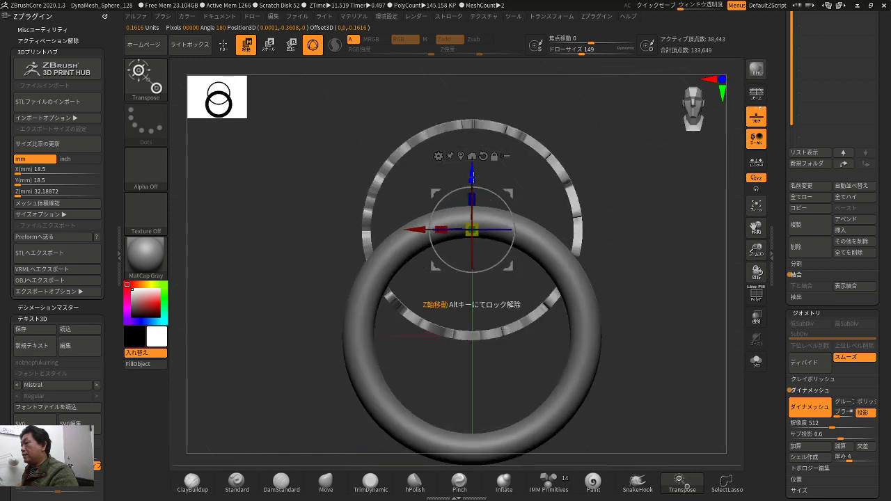
drag(472, 174, 472, 262)
key(ctrl+z)
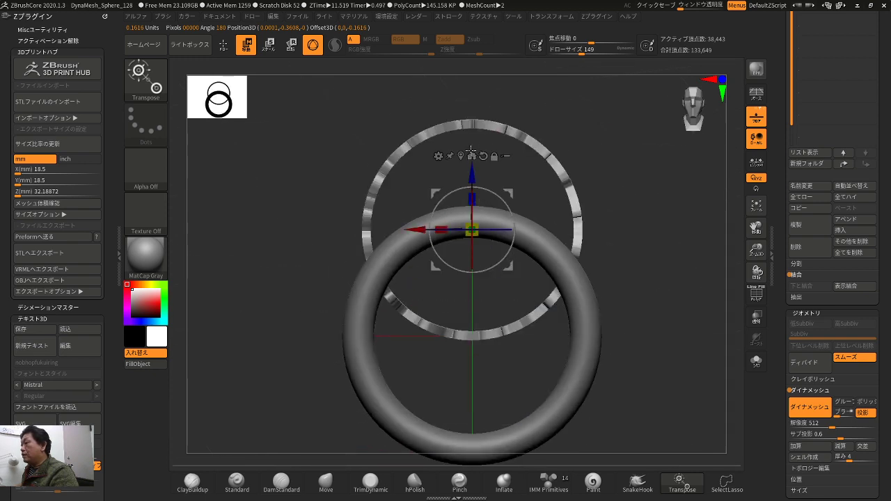
click(472, 156)
drag(602, 199, 464, 174)
key(f)
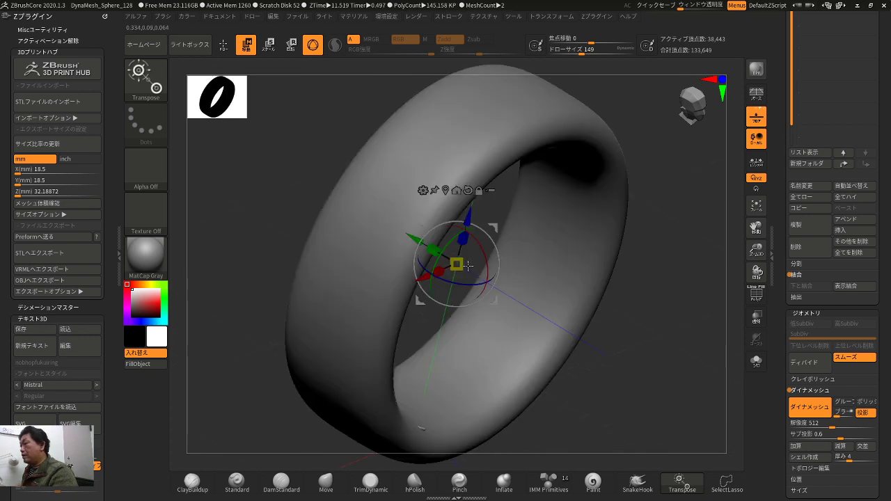
- Scale the text loop uniformly until the lettering protrudes slightly from the band's inner surface
mouse_move(467, 265)
mouse_down()
mouse_move(487, 247)
mouse_move(450, 295)
mouse_move(465, 279)
mouse_up()
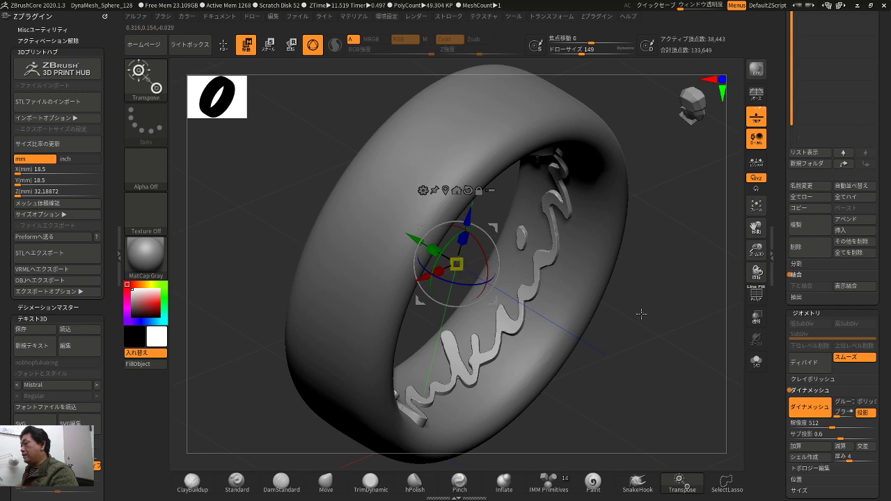
drag(641, 313, 402, 235)
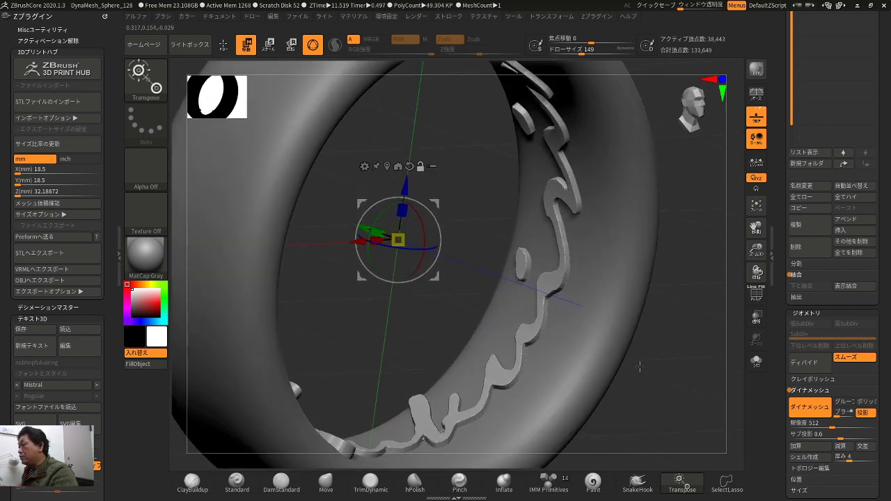
drag(638, 366, 634, 331)
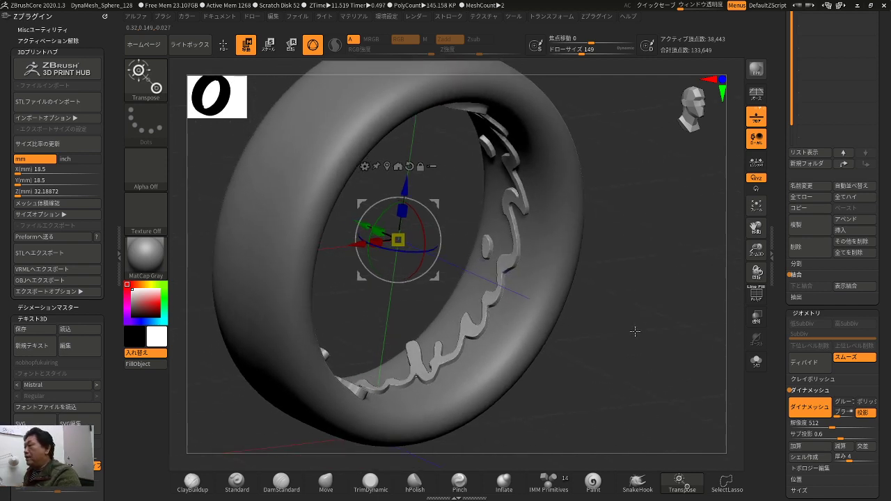
drag(402, 240, 401, 238)
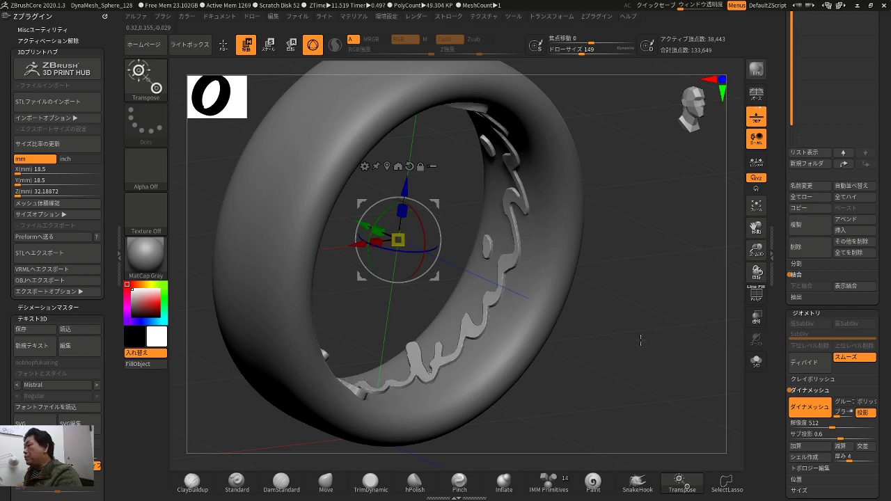
drag(640, 339, 604, 249)
drag(466, 231, 448, 202)
drag(587, 200, 671, 345)
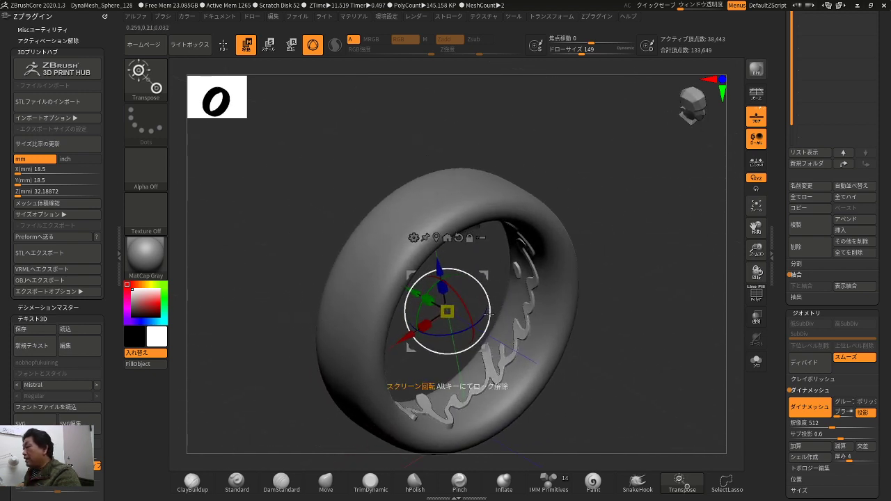
drag(445, 311, 450, 308)
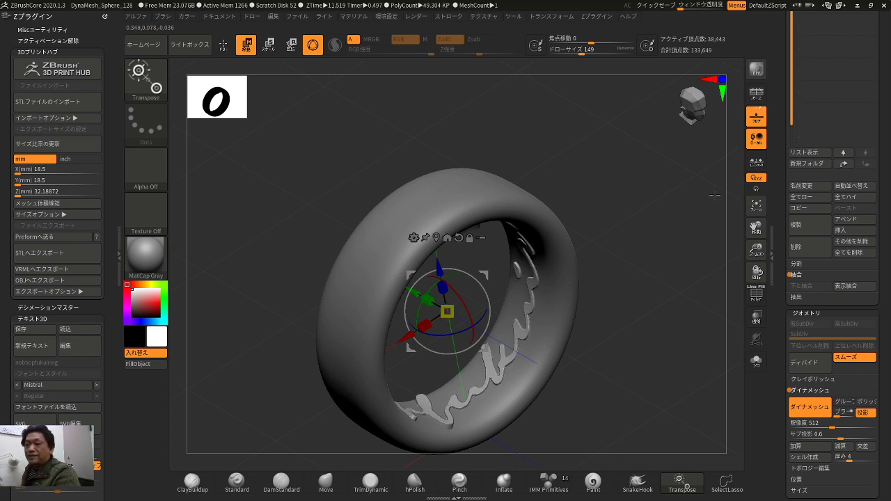
drag(666, 220, 671, 238)
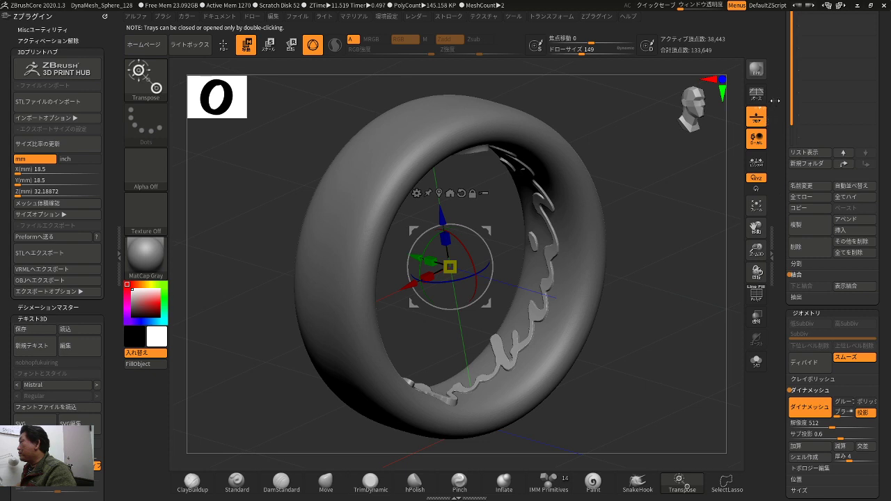
- Select the PolySphere ring subtool and merge it down with the nobhopfukuiring text subtool
drag(781, 93, 785, 165)
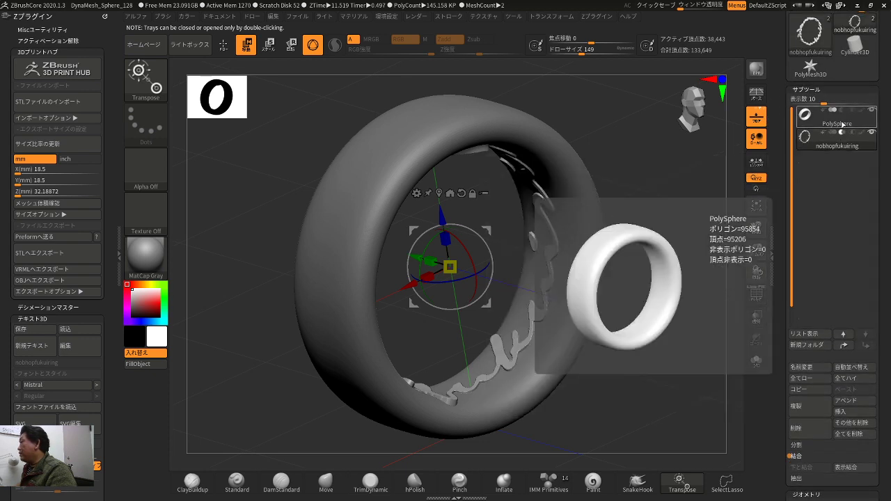
click(839, 126)
drag(706, 270, 693, 246)
key(q)
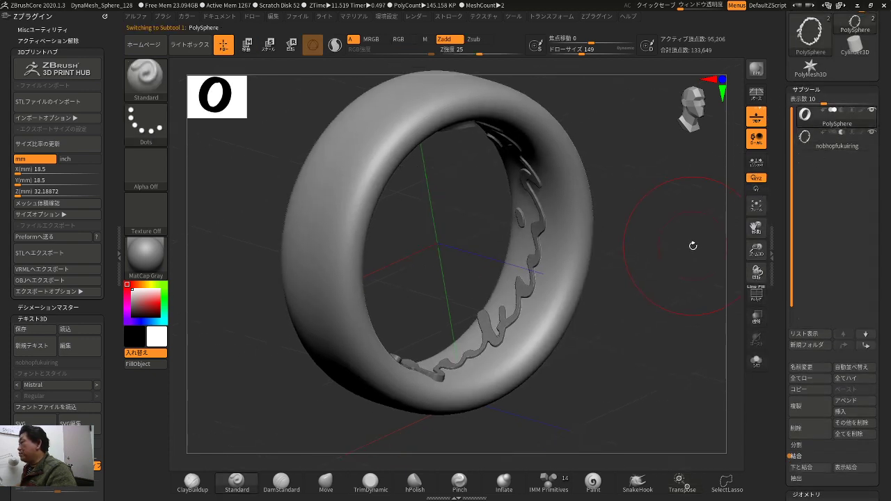
scroll(780, 218, down, 5)
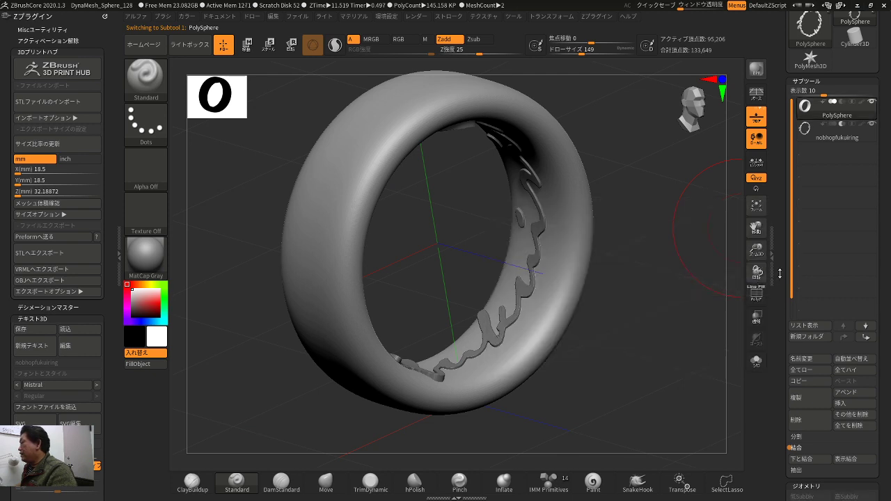
scroll(781, 218, down, 2)
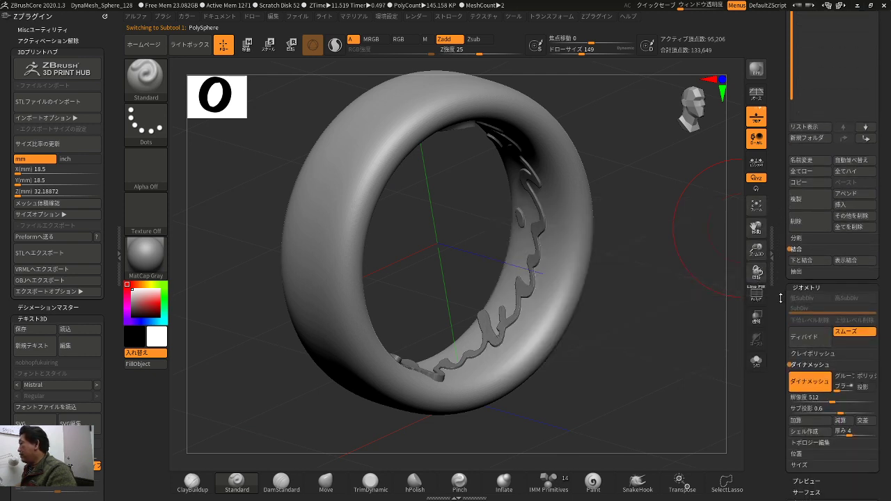
scroll(779, 304, up, 3)
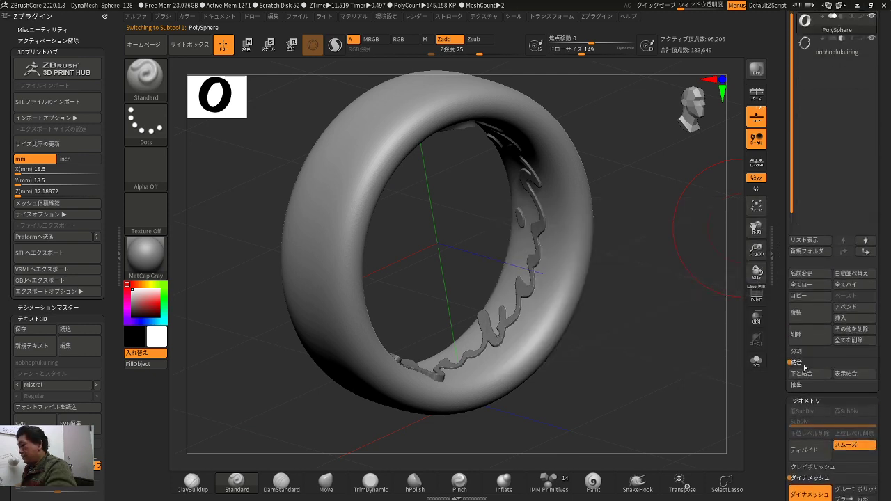
click(804, 372)
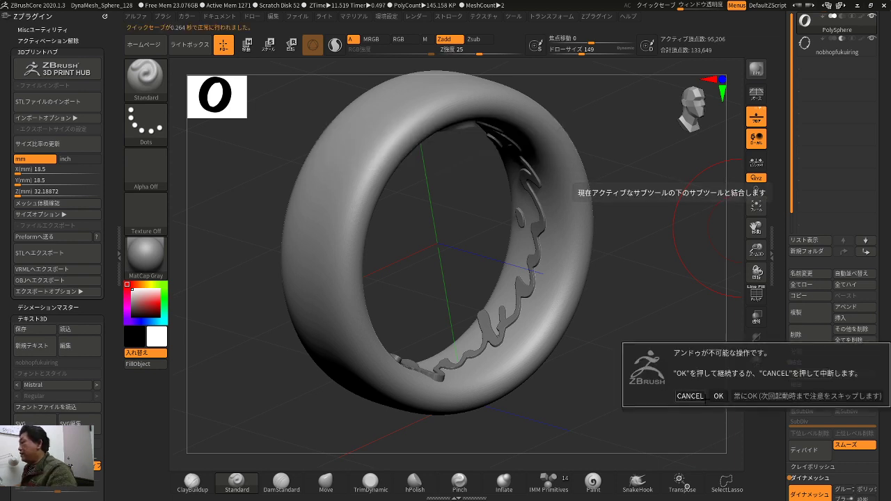
click(717, 396)
drag(666, 369, 732, 419)
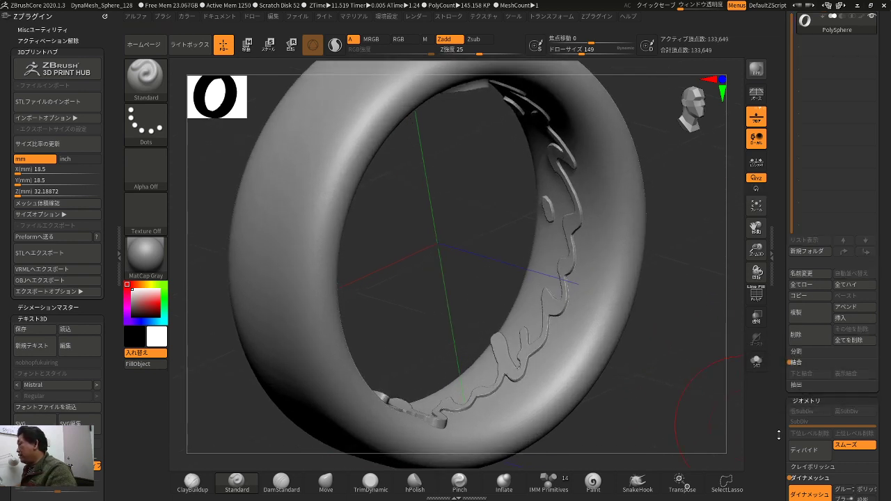
- Enable DynaMesh projection and remesh the merged ring at resolution 512 to carve the lettering into the inside of the band
scroll(779, 435, down, 3)
click(863, 410)
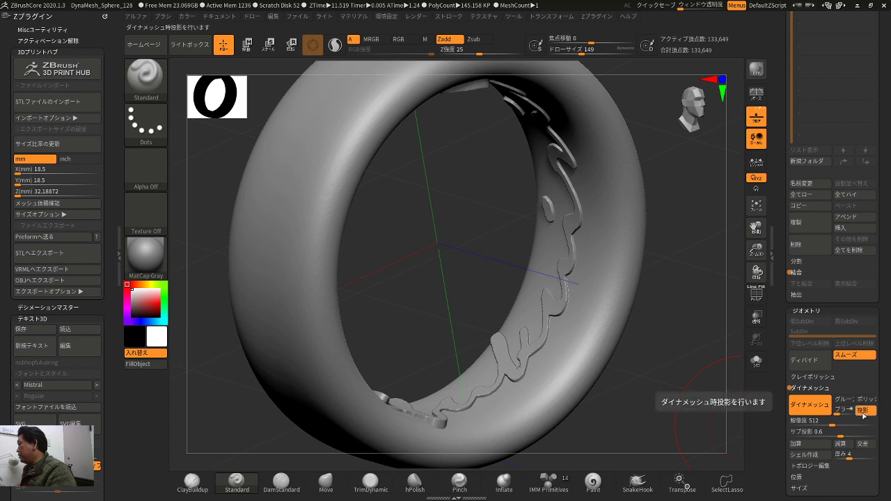
mouse_move(682, 360)
ctrl+mouse_down()
mouse_move(717, 410)
mouse_move(696, 365)
mouse_move(666, 338)
mouse_move(668, 317)
mouse_move(671, 398)
mouse_move(647, 388)
mouse_move(638, 368)
mouse_move(651, 337)
mouse_move(625, 318)
ctrl+mouse_up()
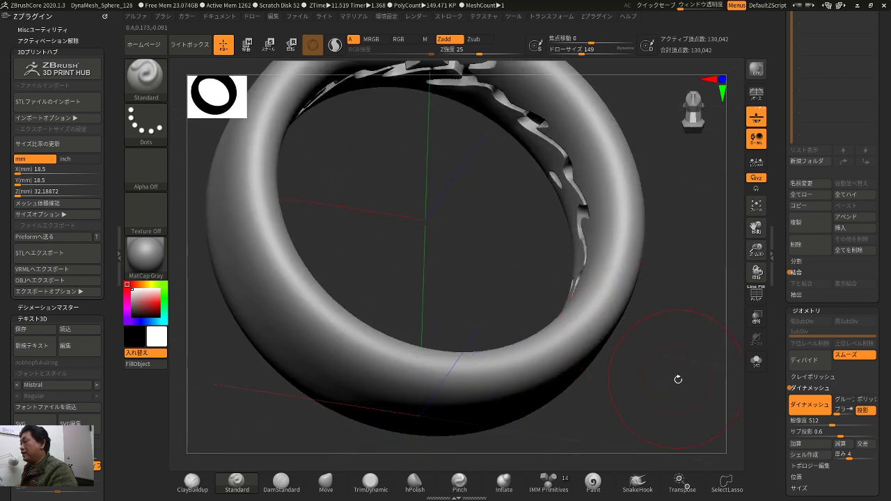
drag(677, 380, 660, 368)
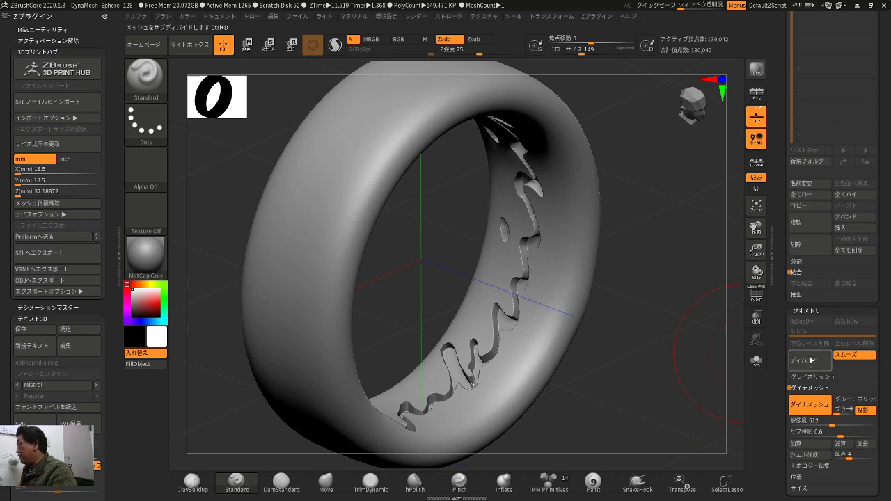
- Try softening the engraved ring with a slight Inflate deformation
click(805, 377)
mouse_move(665, 368)
mouse_down()
mouse_move(668, 358)
mouse_move(807, 358)
mouse_move(674, 342)
mouse_move(776, 416)
mouse_move(783, 329)
mouse_up()
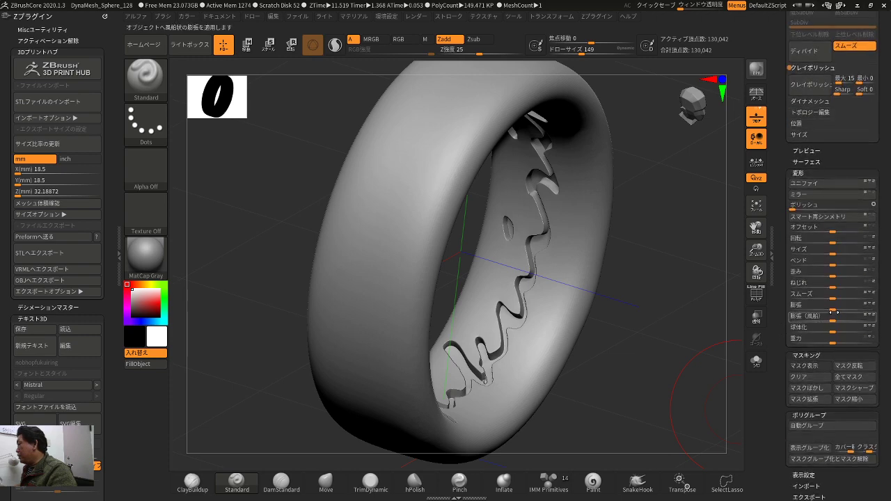
mouse_move(835, 312)
mouse_down()
mouse_move(845, 311)
mouse_move(822, 311)
mouse_move(843, 311)
mouse_move(835, 312)
mouse_up()
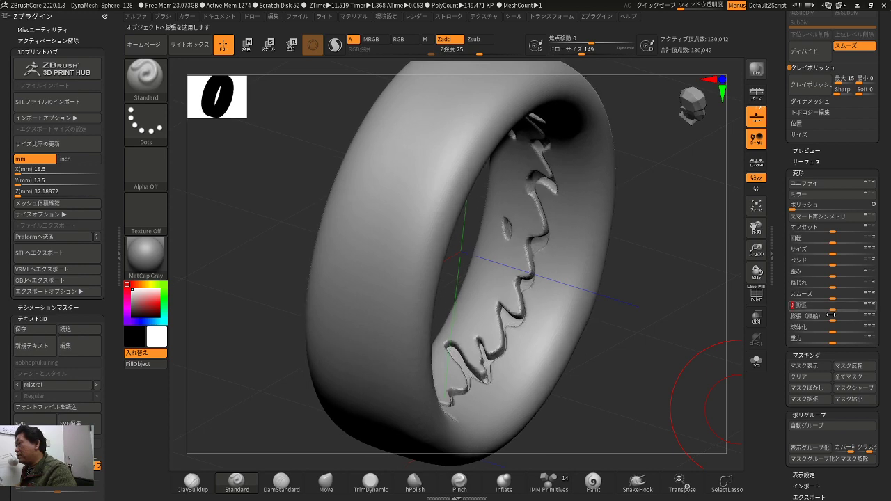
alt+drag(659, 372, 580, 367)
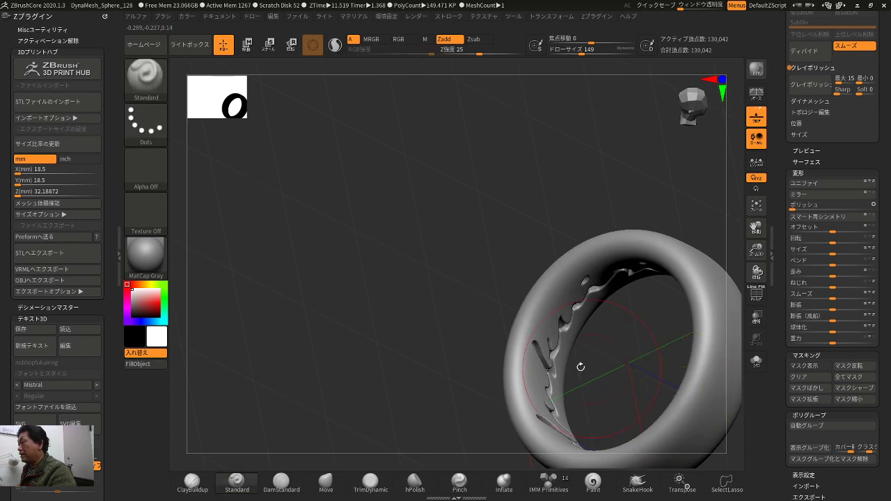
key(ctrl+z)
key(ctrl+z)
key(ctrl+shift+z)
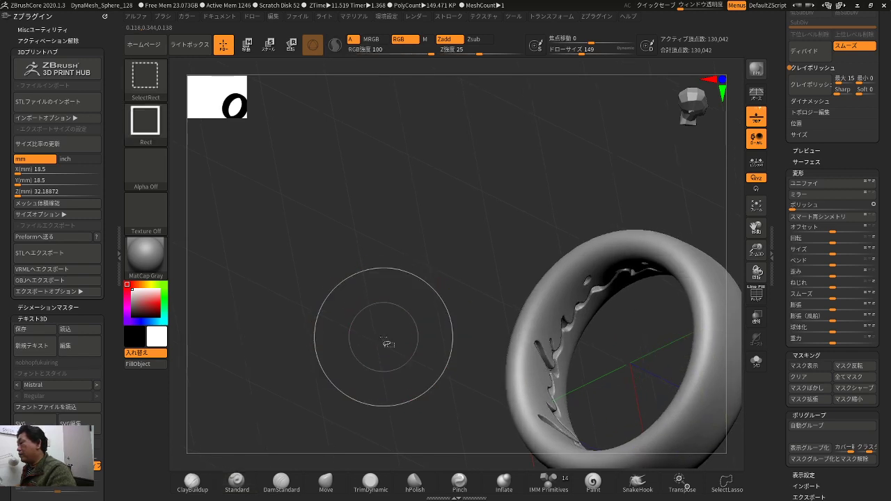
- Inflate the whole ring slightly with the Inflate deformation to soften the edges of the engraved lettering
drag(384, 337, 346, 318)
drag(400, 353, 310, 262)
drag(451, 398, 359, 374)
drag(653, 348, 682, 325)
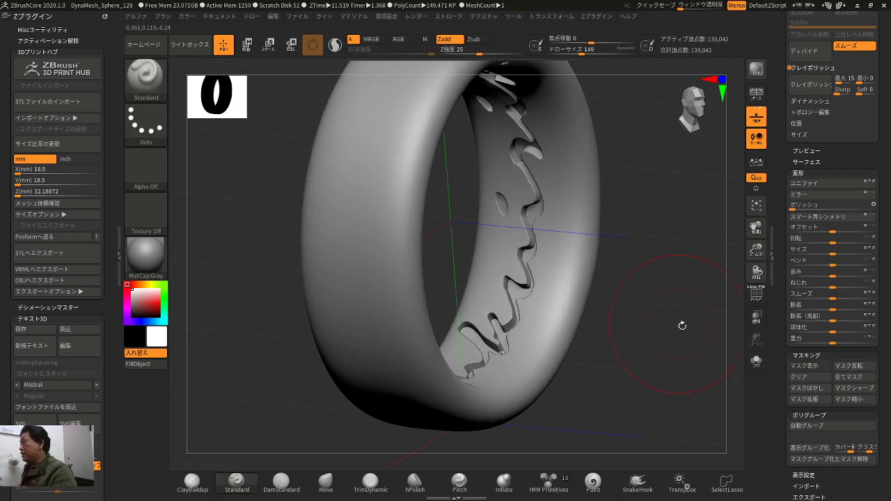
drag(835, 309, 846, 309)
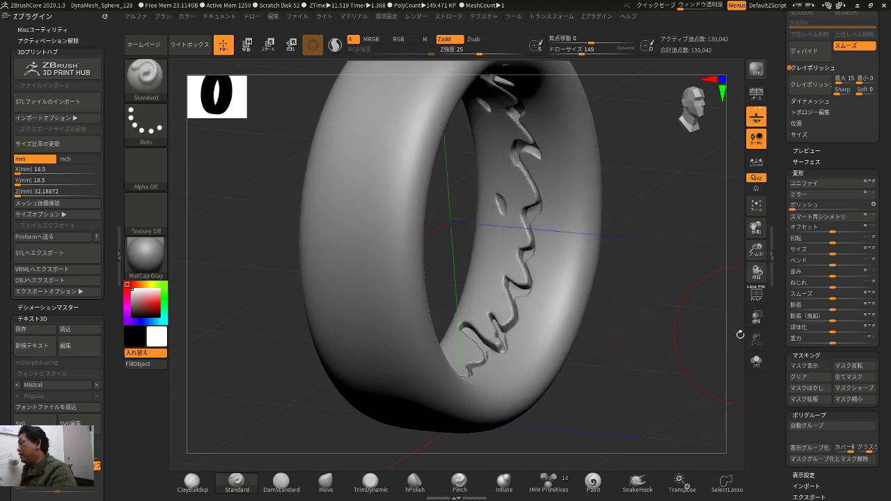
drag(667, 367, 631, 360)
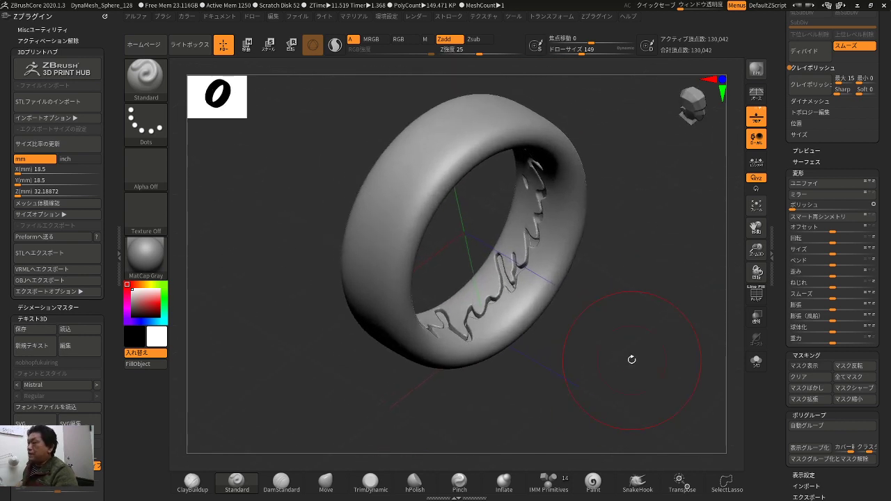
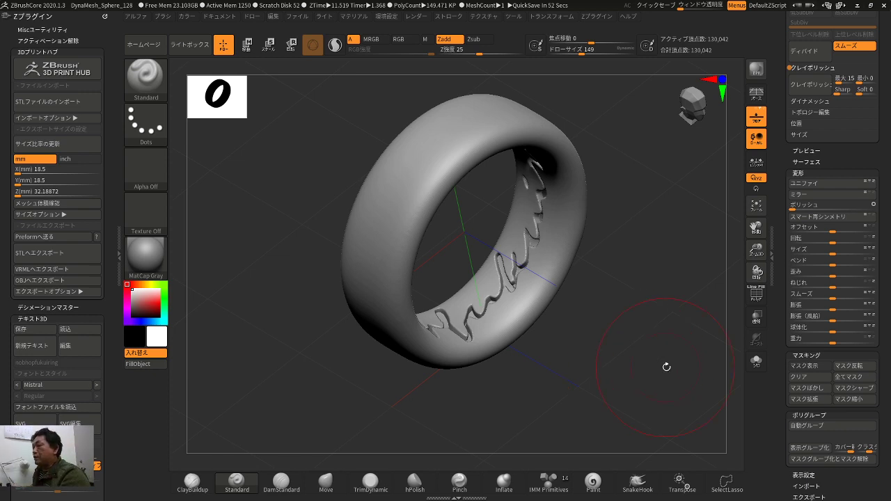
- Apply the Gold MatCap material to the engraved ring and view it from the front
click(149, 261)
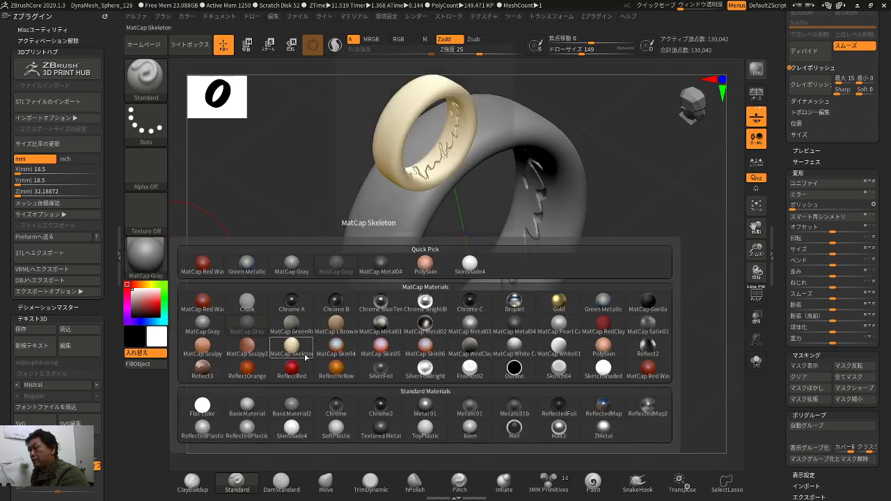
click(558, 302)
drag(627, 370, 661, 278)
- Insert a Cylinder3D primitive as a new subtool below the ring
scroll(784, 159, up, 5)
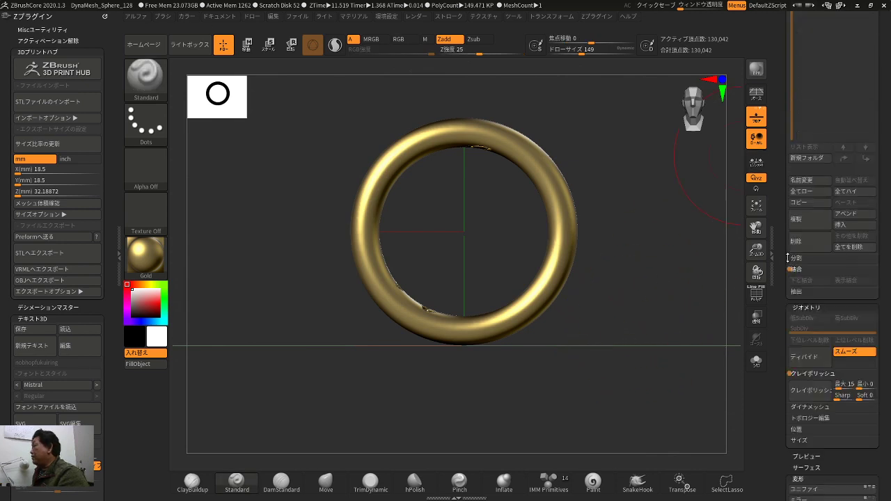
click(848, 238)
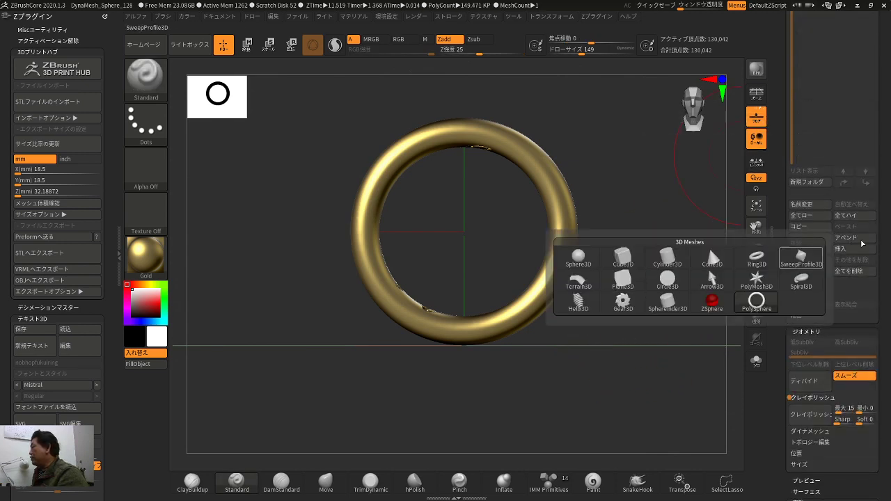
click(842, 249)
click(670, 268)
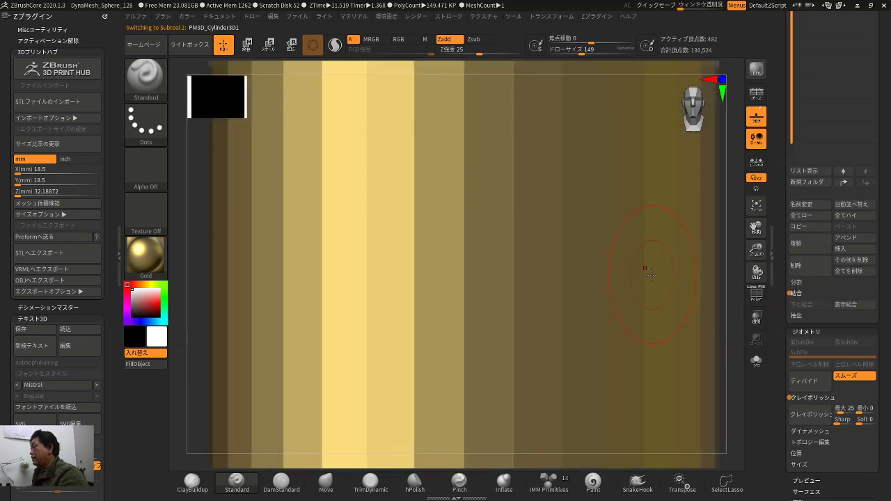
- Rotate the cylinder so its axis runs through the ring's opening and scale it down to fit inside the band
key(w)
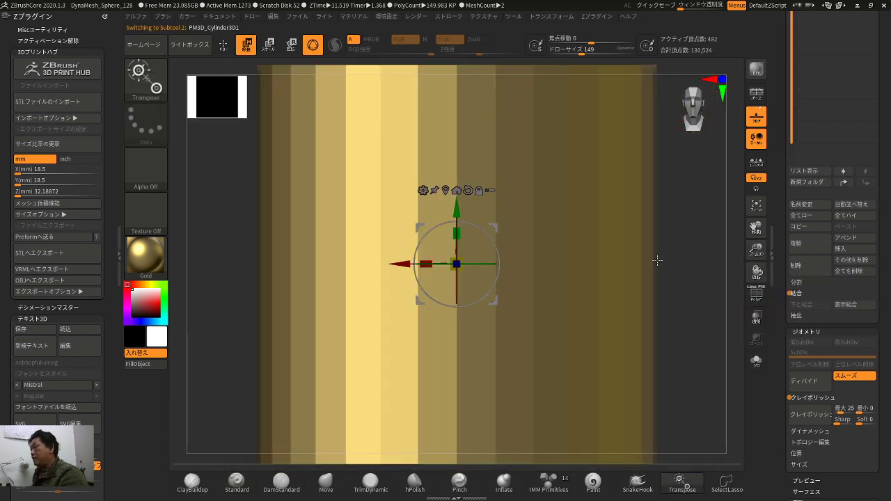
shift+drag(657, 260, 561, 254)
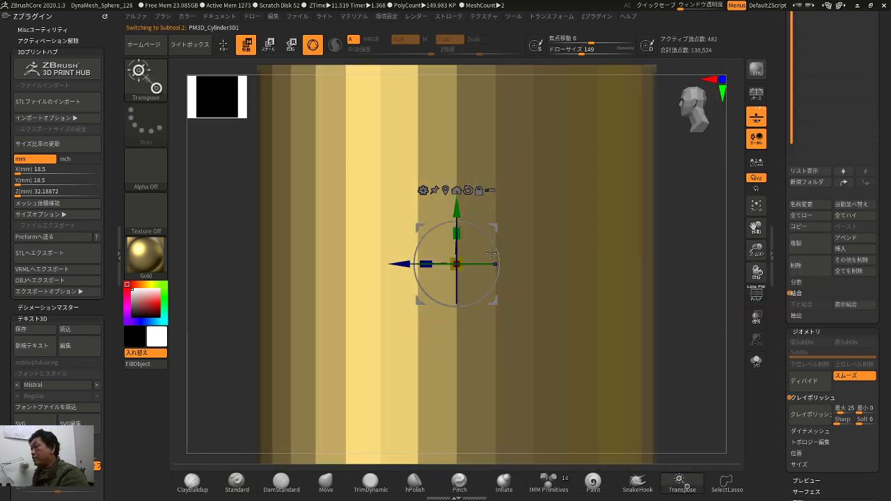
drag(494, 248, 454, 210)
drag(713, 322, 721, 334)
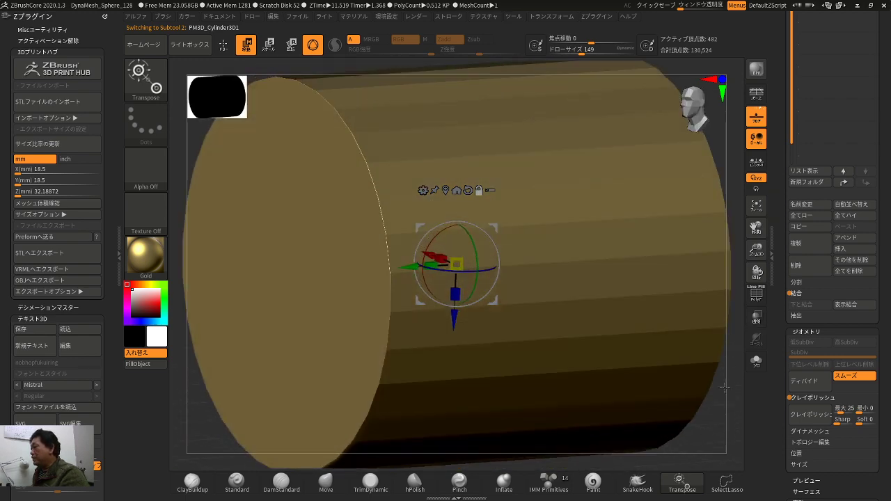
alt+drag(725, 387, 722, 391)
drag(457, 264, 533, 389)
key(f)
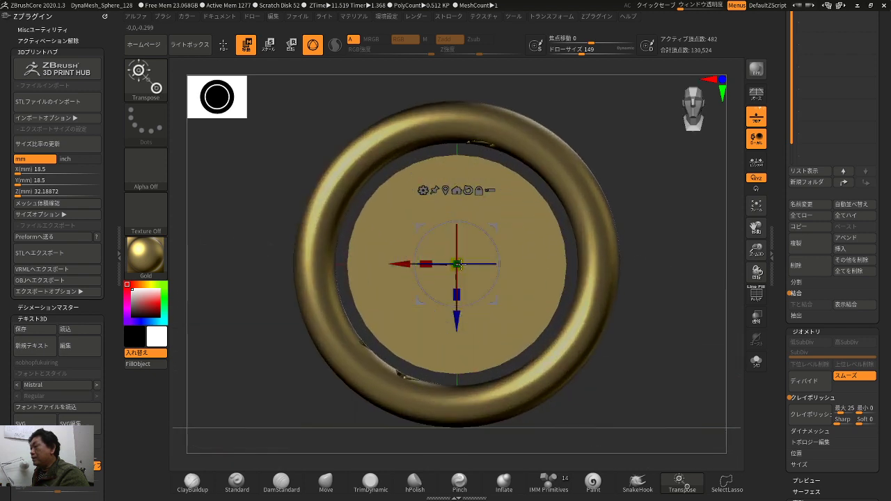
drag(455, 263, 474, 248)
drag(579, 332, 632, 316)
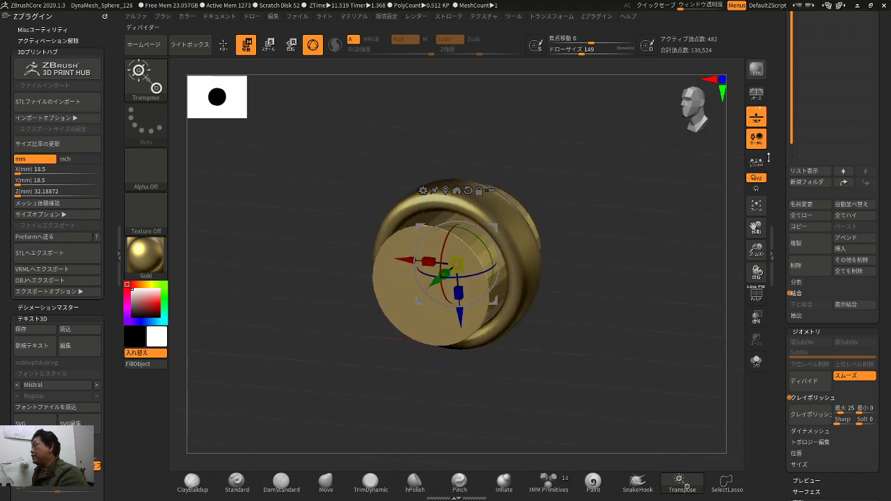
- Make the ring the active subtool with the cylinder hidden, and examine the engraved lettering inside the band
drag(768, 157, 782, 348)
drag(643, 308, 645, 268)
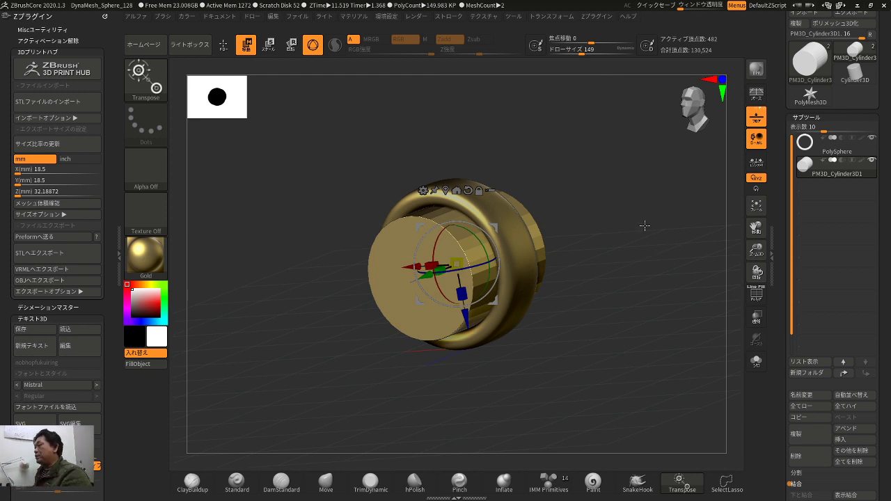
mouse_move(644, 225)
mouse_down()
mouse_move(635, 267)
mouse_move(648, 249)
mouse_move(626, 279)
mouse_move(590, 294)
mouse_move(630, 295)
mouse_up()
key(q)
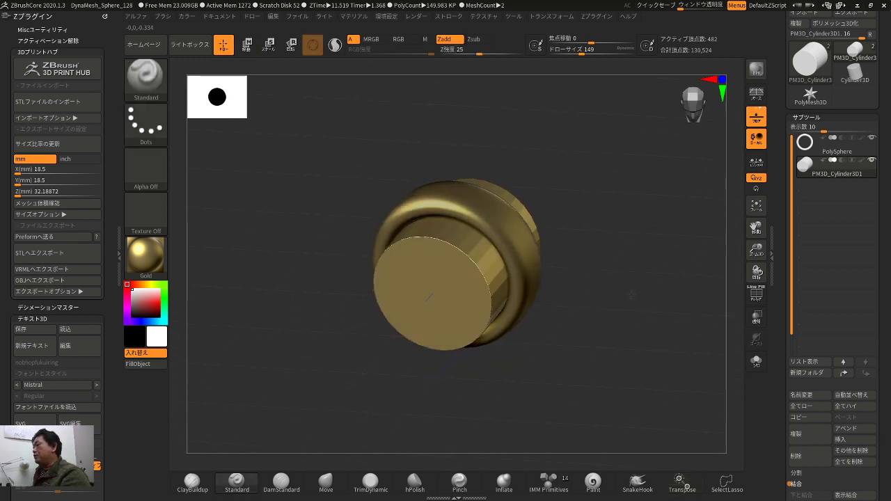
click(871, 152)
drag(626, 294, 637, 332)
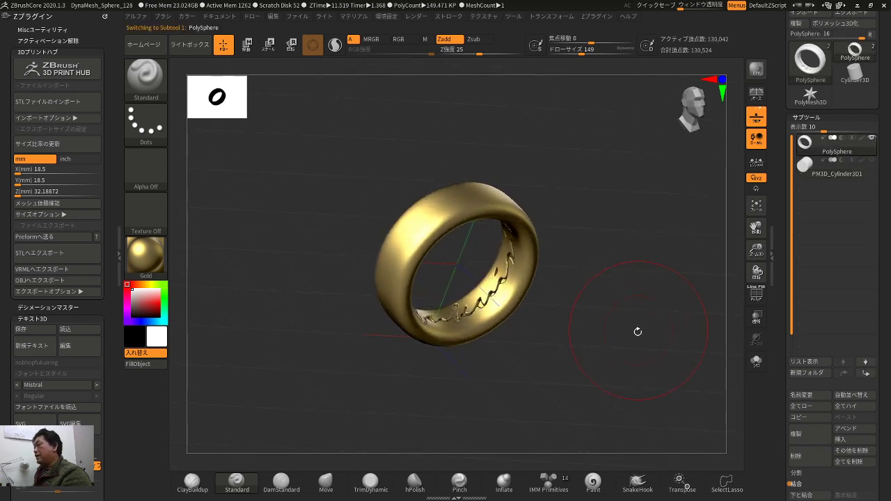
drag(621, 368, 615, 360)
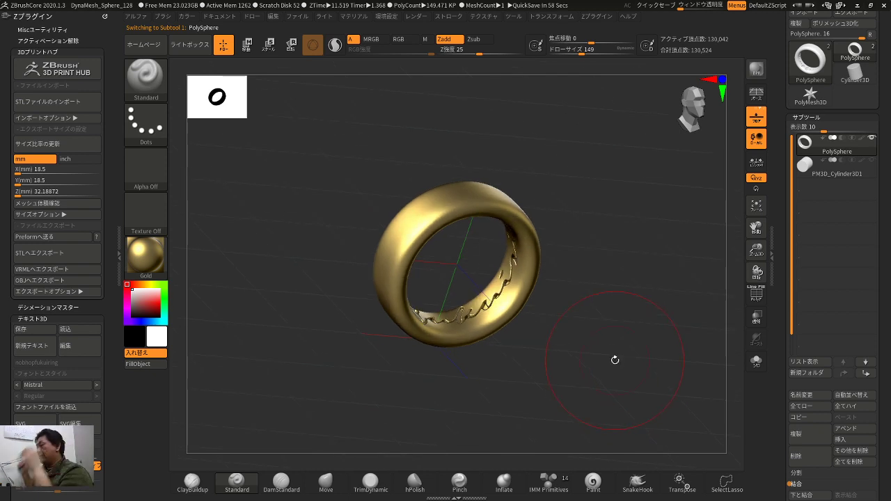
drag(623, 365, 605, 375)
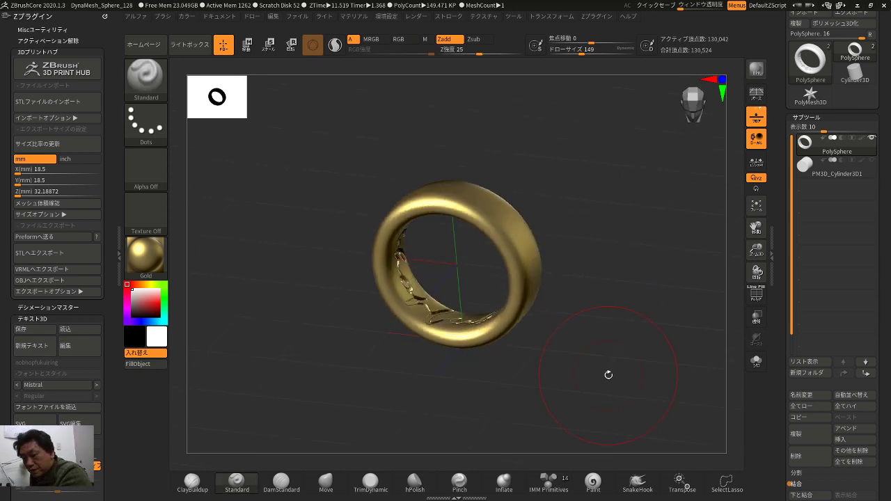
- Load the DynaMesh Sphere_128.ZPR sample project without saving the changes to the ring project
key(w)
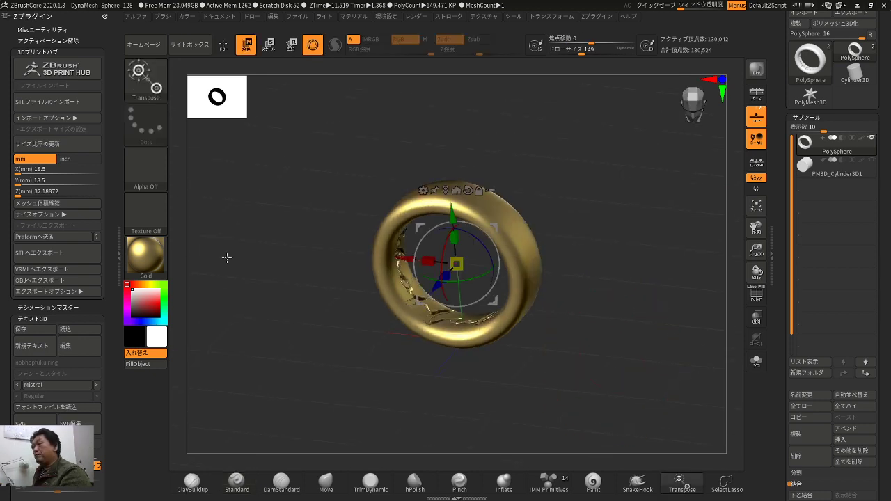
click(190, 46)
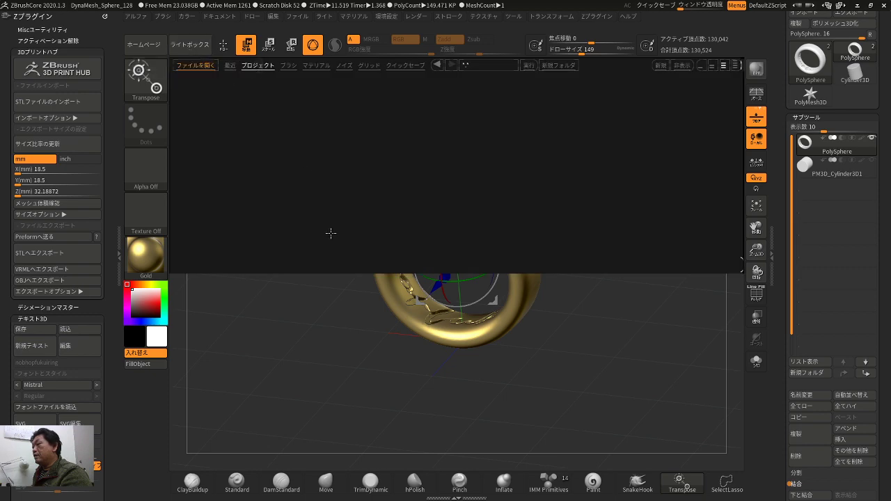
double_click(448, 167)
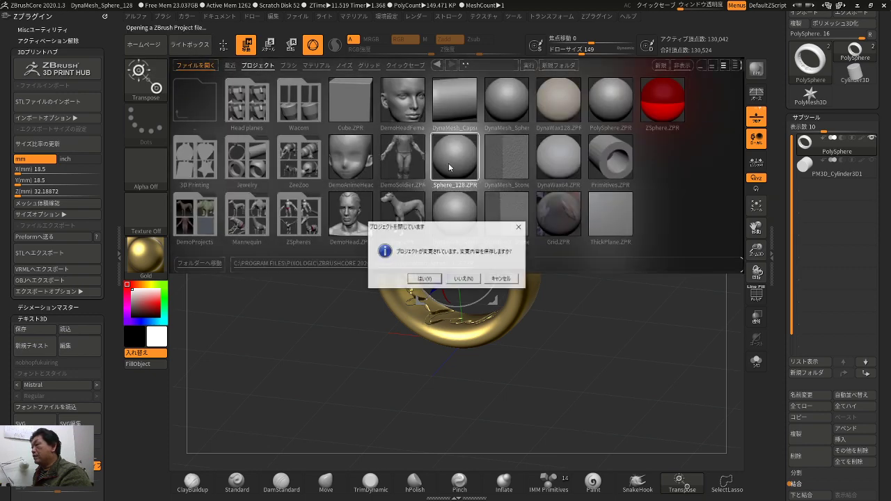
click(465, 281)
key(w)
drag(622, 330, 588, 333)
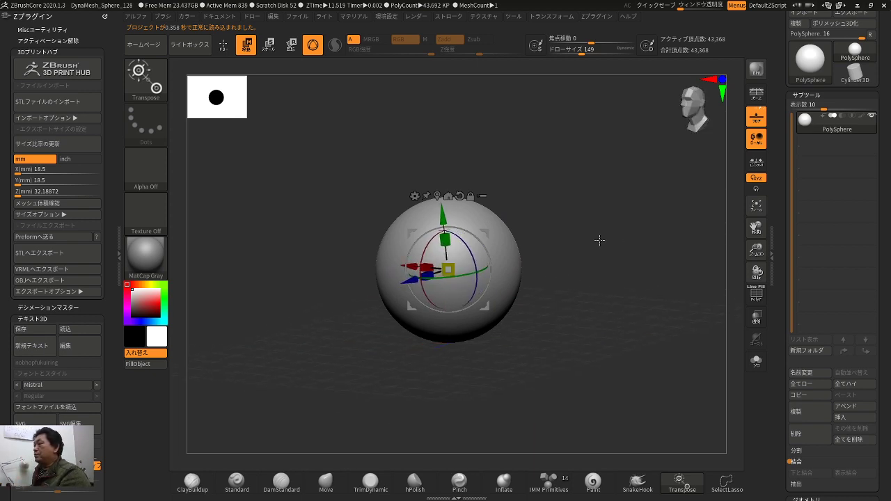
- Enable Sculptris Pro mode for sculpting the sphere and set the brush draw size to 132
drag(599, 240, 608, 296)
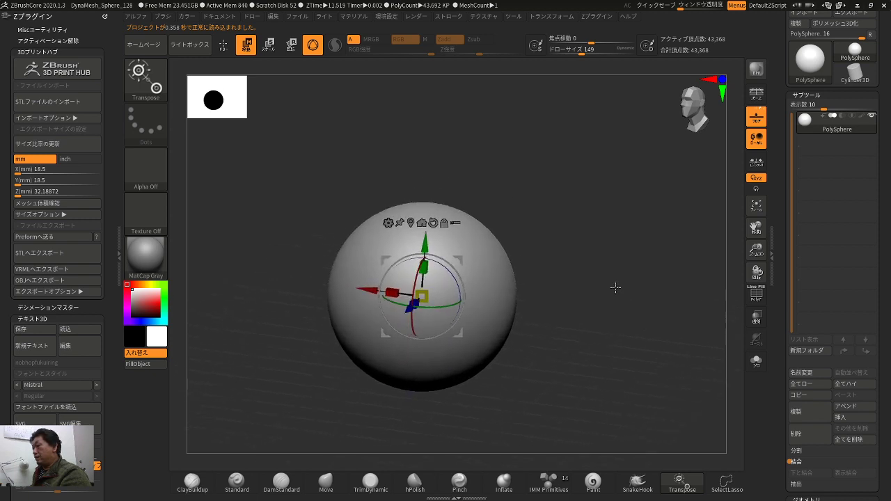
key(q)
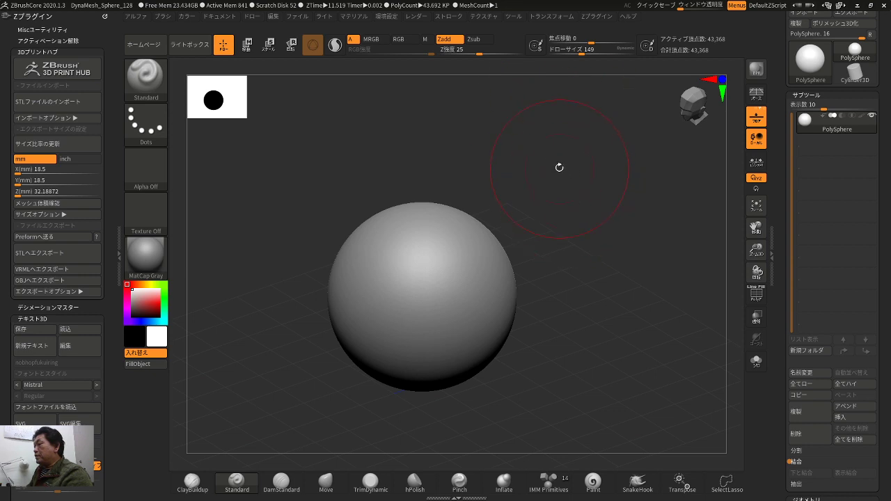
mouse_move(600, 245)
mouse_down()
mouse_move(593, 257)
mouse_move(574, 220)
mouse_up()
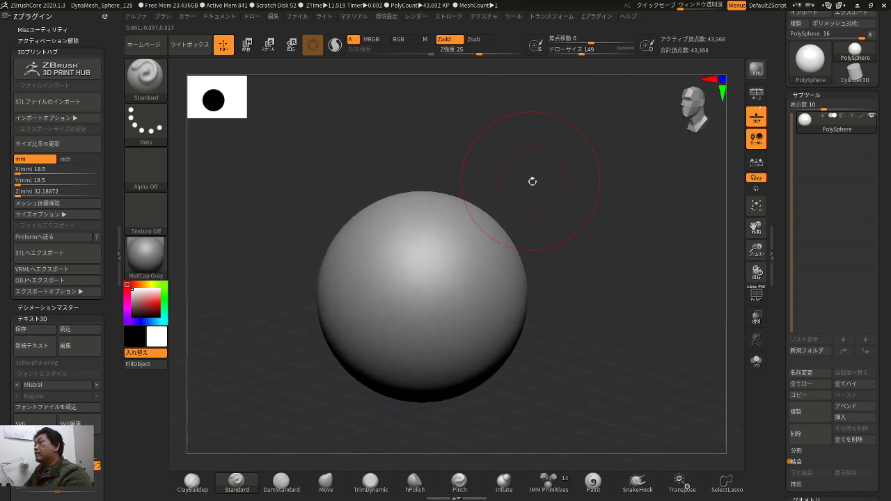
click(335, 46)
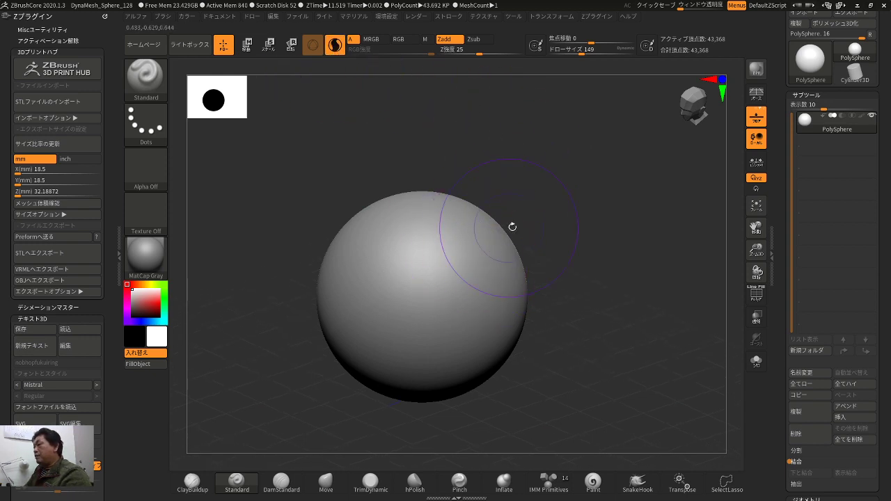
mouse_move(510, 225)
alt+mouse_down()
mouse_move(545, 227)
mouse_move(538, 229)
alt+mouse_up()
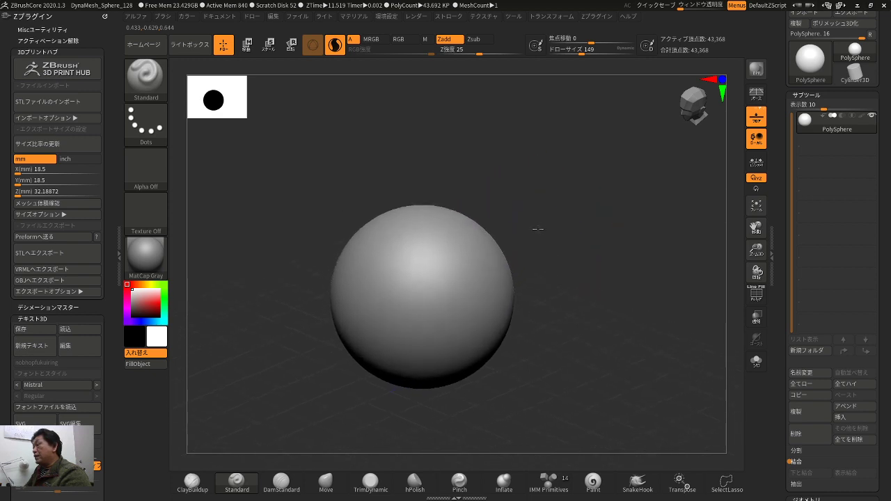
click(624, 51)
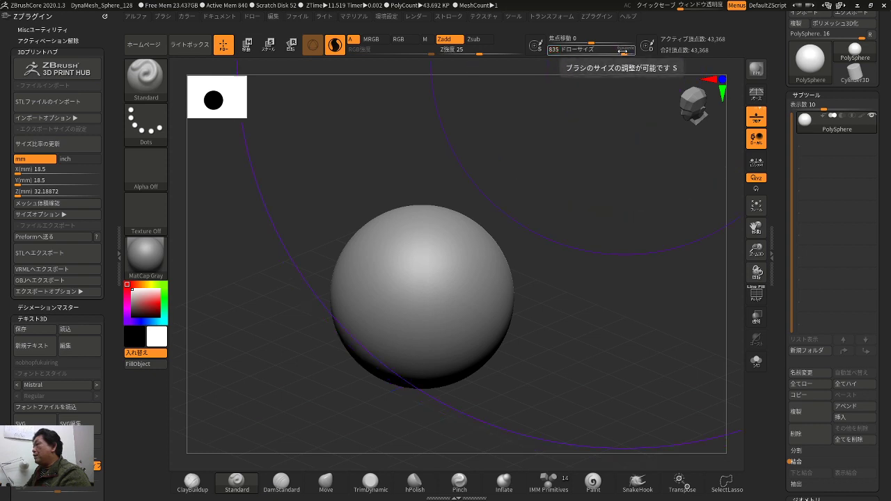
drag(624, 50, 603, 50)
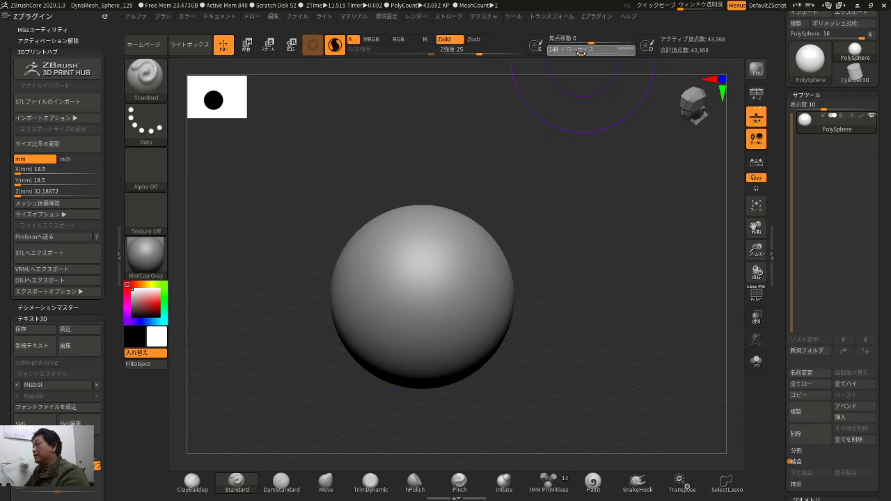
drag(580, 52, 578, 53)
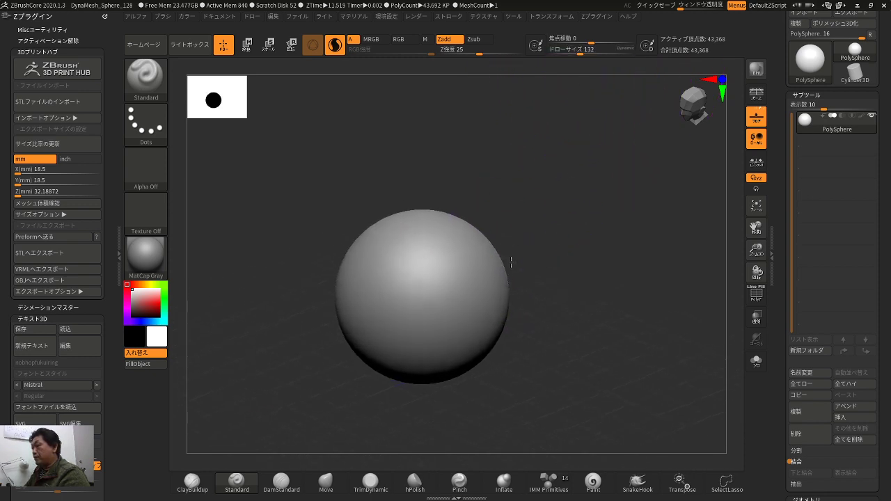
- Try a mirrored Standard brush stroke on the upper side of the sphere
alt+drag(511, 262, 510, 266)
mouse_move(542, 223)
ctrl+right_down()
mouse_move(545, 232)
mouse_move(557, 207)
ctrl+right_up()
mouse_move(462, 269)
mouse_down()
mouse_move(485, 215)
mouse_move(520, 193)
mouse_up()
key(ctrl+z)
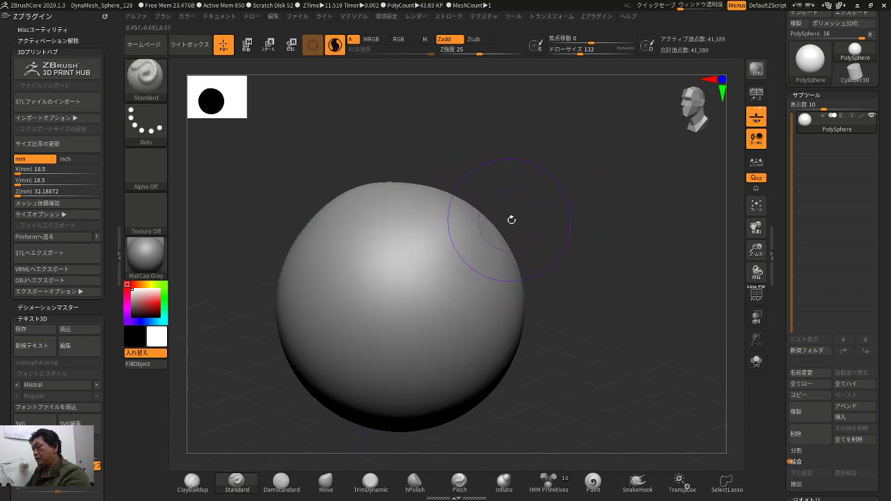
key(ctrl+z)
key(ctrl+z)
key(ctrl+z)
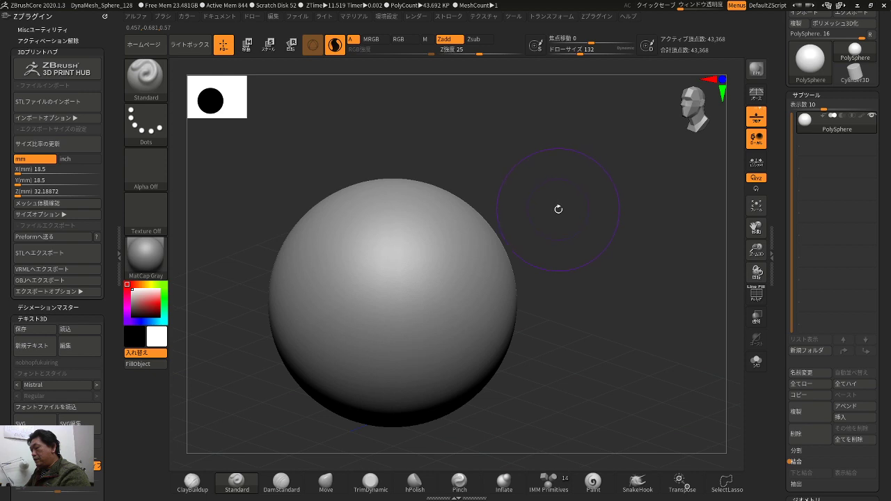
- Pull a pair of long, symmetrical curved horns out of the sphere's upper sides with the SnakeHook brush
key(b)
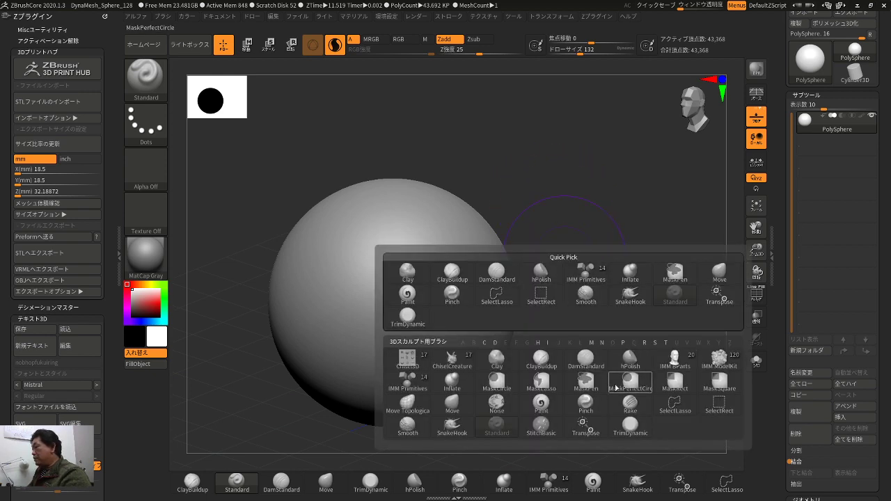
click(453, 433)
alt+drag(601, 367, 600, 350)
drag(554, 241, 545, 228)
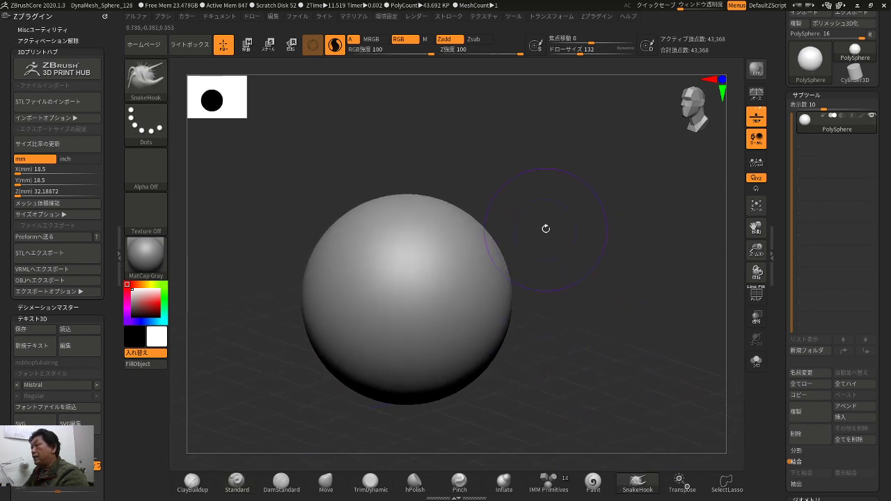
mouse_move(472, 261)
mouse_down()
mouse_move(450, 243)
mouse_move(453, 218)
mouse_move(543, 185)
mouse_up()
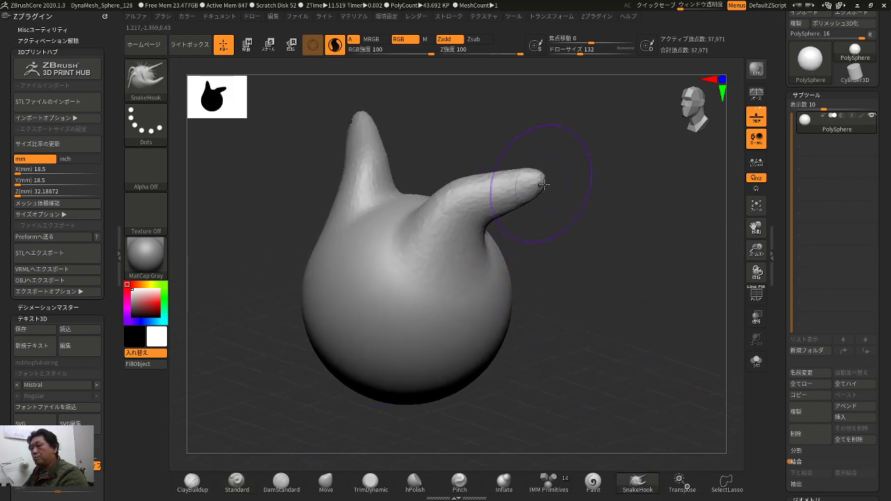
drag(584, 227, 550, 230)
key(ctrl+z)
mouse_move(486, 236)
mouse_down()
mouse_move(473, 221)
mouse_move(598, 133)
mouse_up()
mouse_move(632, 204)
mouse_down()
mouse_move(629, 191)
mouse_move(618, 276)
mouse_up()
drag(575, 203, 569, 133)
drag(629, 192, 626, 144)
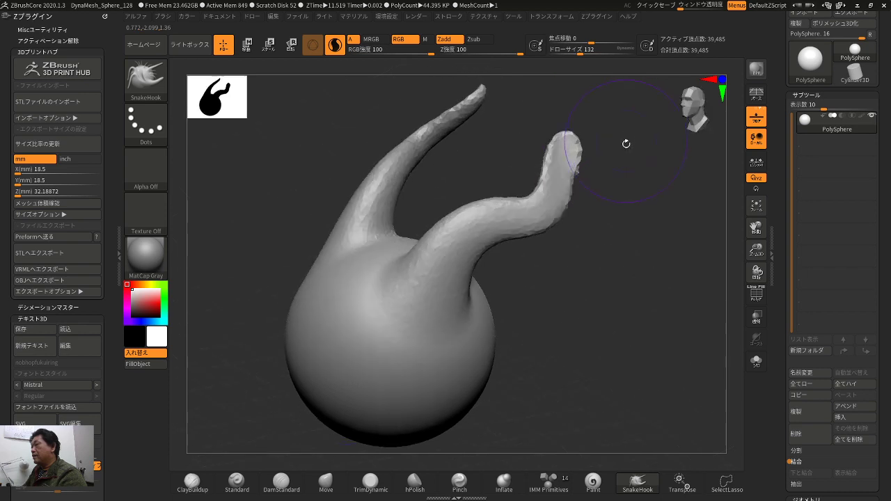
- Bend the upper parts of both horns inward and refine their curves with the SnakeHook brush
mouse_move(563, 141)
mouse_down()
mouse_move(561, 129)
mouse_move(561, 146)
mouse_move(627, 155)
mouse_up()
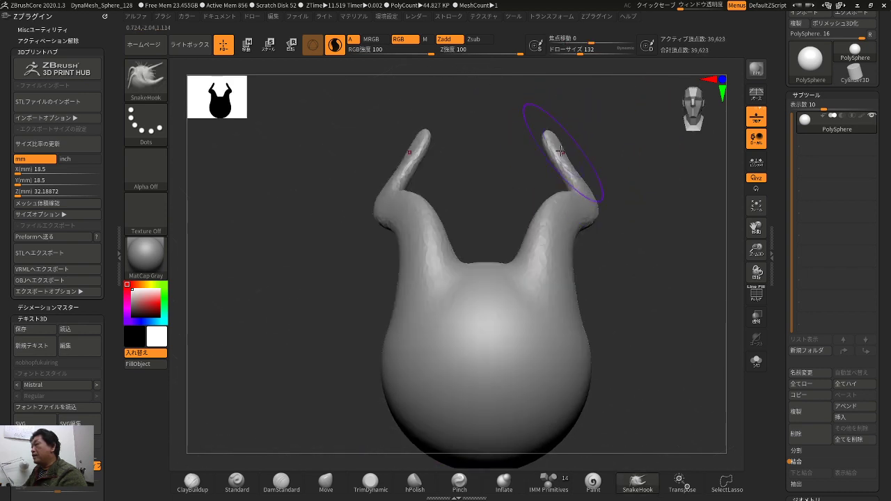
mouse_move(559, 155)
mouse_down()
mouse_move(553, 140)
mouse_move(541, 143)
mouse_move(610, 205)
mouse_move(513, 176)
mouse_up()
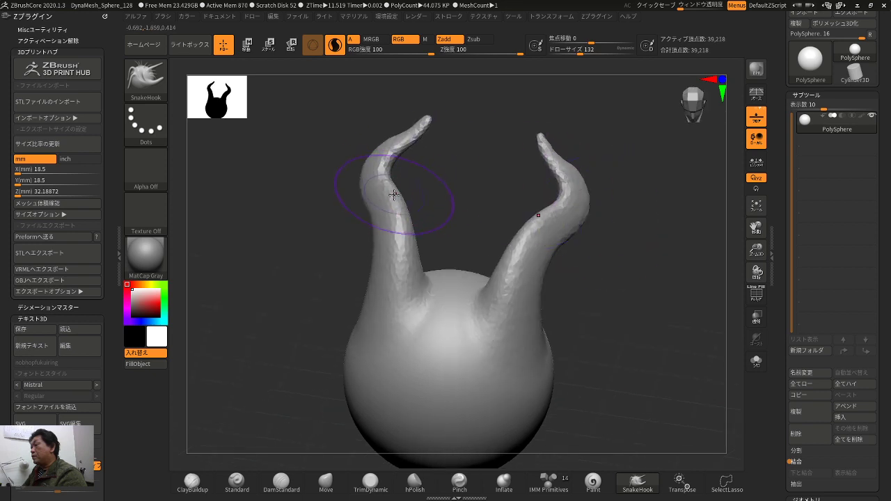
drag(394, 195, 456, 201)
mouse_move(418, 237)
shift+mouse_down()
mouse_move(416, 268)
mouse_move(450, 240)
mouse_move(453, 224)
mouse_move(601, 308)
mouse_move(588, 296)
mouse_move(584, 304)
shift+mouse_up()
shift+drag(489, 246, 489, 261)
- Draw out extra branches from the upper parts of both horns with SnakeHook so each one forks
drag(596, 285, 567, 273)
mouse_move(376, 204)
alt+mouse_down()
mouse_move(396, 210)
mouse_move(374, 218)
alt+mouse_up()
drag(487, 165, 452, 169)
mouse_move(485, 202)
mouse_down()
mouse_move(480, 178)
mouse_move(540, 155)
mouse_move(483, 196)
mouse_move(507, 129)
mouse_move(498, 145)
mouse_move(446, 149)
mouse_move(459, 100)
mouse_move(622, 243)
mouse_move(619, 263)
mouse_move(482, 197)
mouse_up()
mouse_move(525, 153)
mouse_down()
mouse_move(615, 210)
mouse_move(593, 245)
mouse_up()
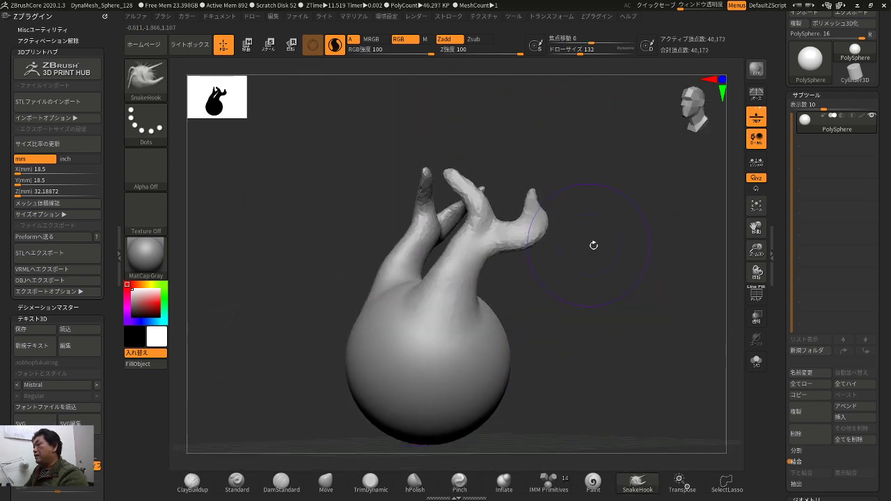
- Insert a Sphere3D primitive as a new subtool below the horned sphere
click(836, 421)
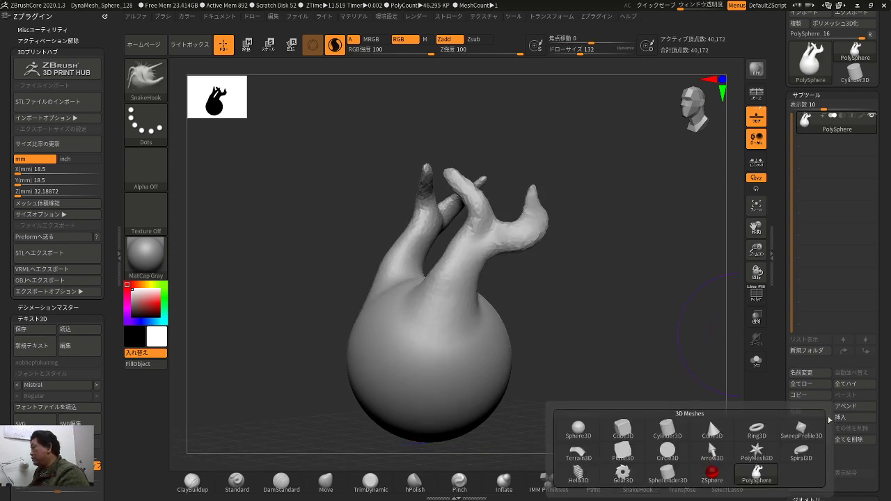
click(841, 423)
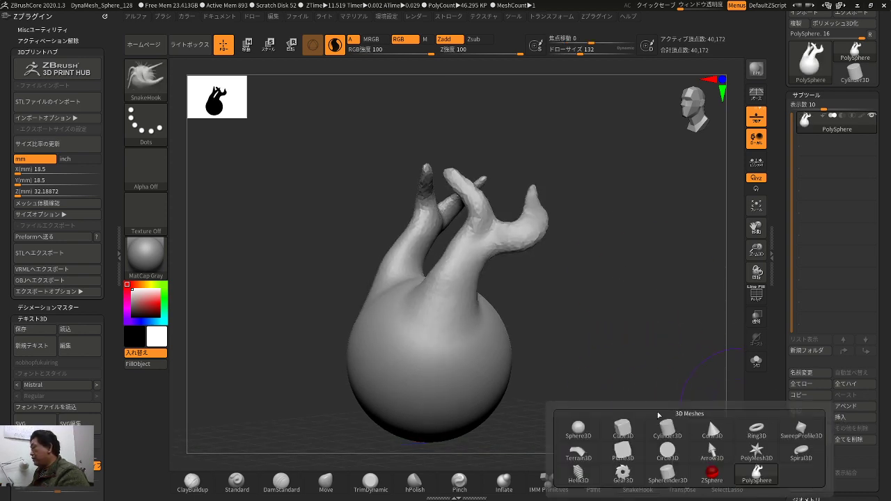
click(577, 429)
shift+drag(622, 323, 558, 308)
- Move the new sphere up between the horn tips and scale it to about 0.81
key(w)
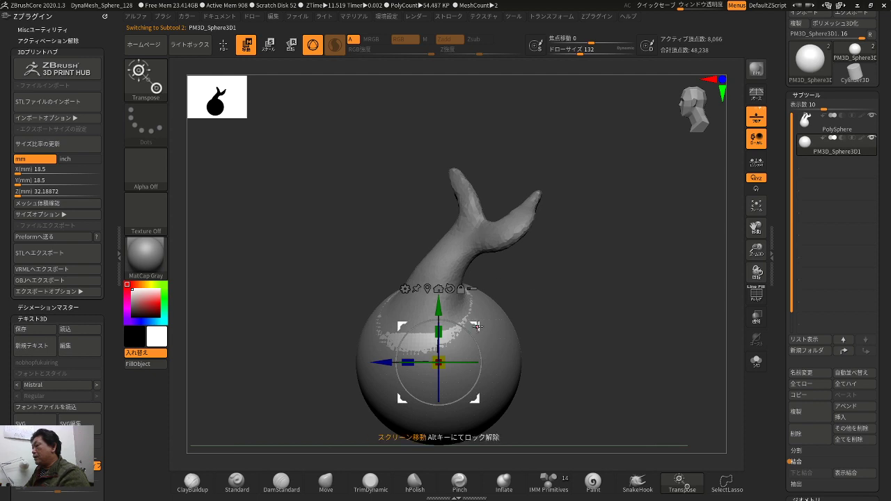
drag(478, 325, 541, 157)
drag(590, 172, 630, 178)
drag(503, 194, 496, 196)
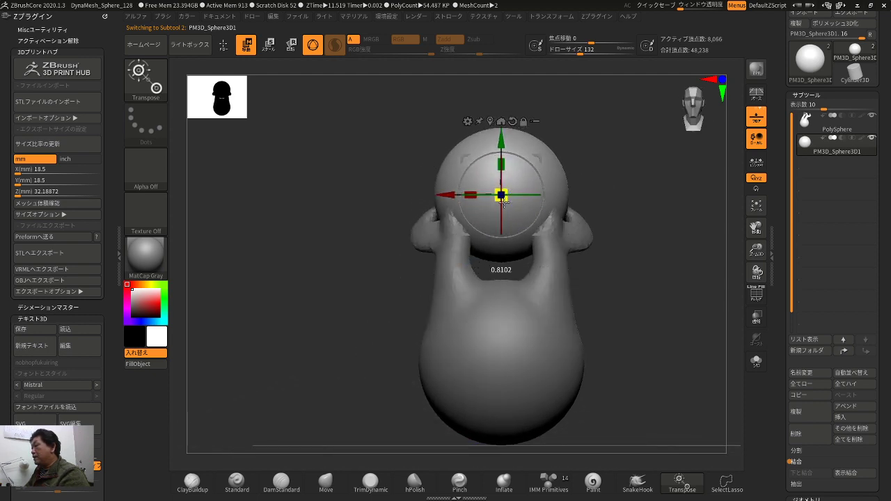
- Check the new sphere from several angles and shift it to sit against the forked horn branches
shift+drag(615, 170, 542, 180)
drag(583, 172, 511, 205)
drag(575, 194, 589, 163)
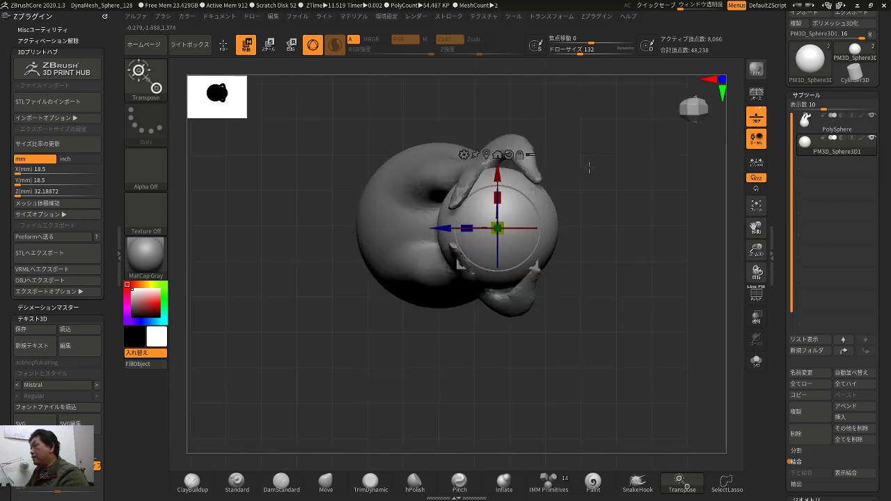
drag(589, 219, 592, 171)
drag(496, 169, 491, 182)
key(q)
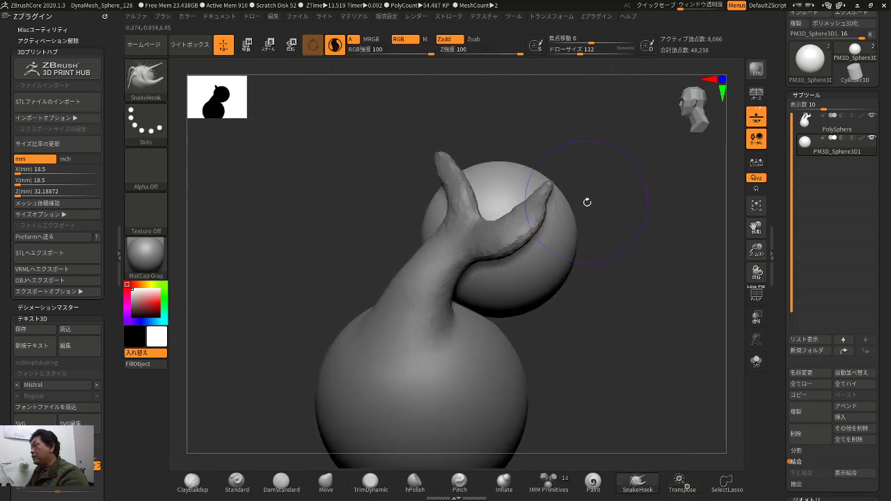
- Make the horned body the active subtool and bend its forked branches inward around the sphere with SnakeHook
mouse_move(587, 199)
mouse_down()
mouse_move(626, 228)
mouse_move(601, 206)
mouse_up()
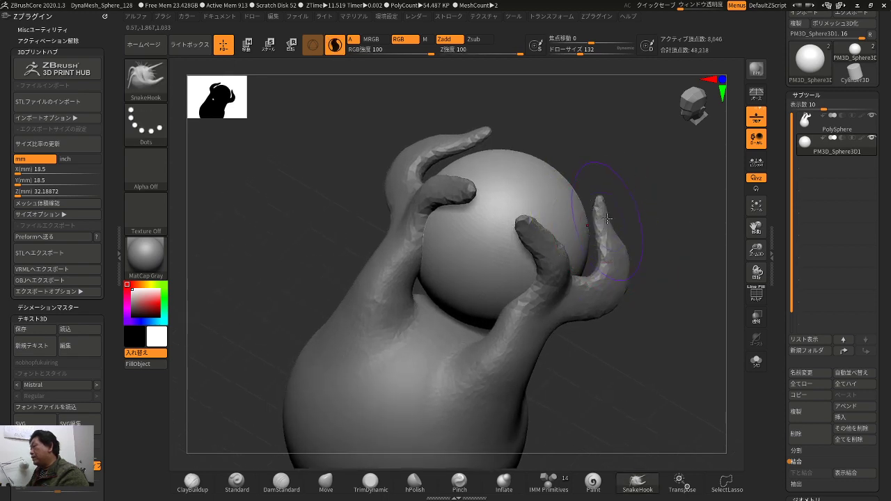
drag(623, 343, 612, 302)
alt+click(594, 307)
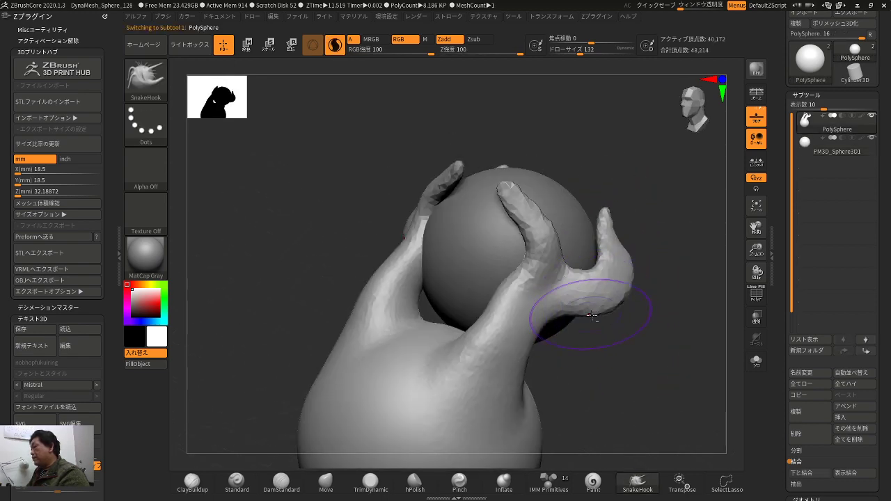
drag(619, 332, 577, 239)
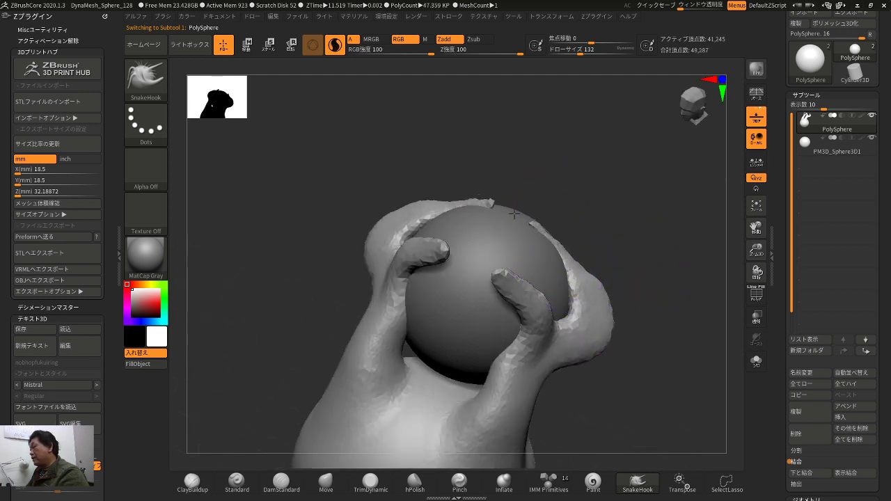
mouse_move(626, 252)
mouse_down()
mouse_move(592, 201)
mouse_move(519, 221)
mouse_move(565, 181)
mouse_up()
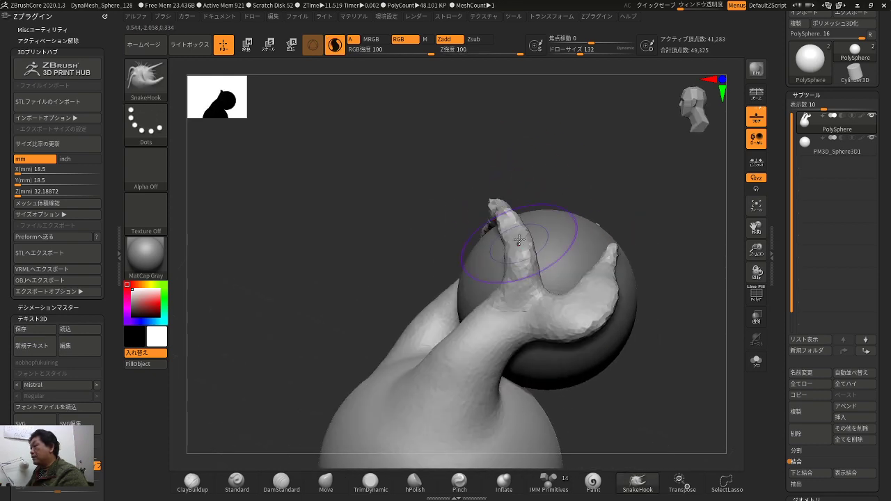
shift+drag(612, 215, 559, 234)
drag(508, 260, 487, 258)
mouse_move(571, 237)
mouse_down()
mouse_move(631, 186)
mouse_move(657, 209)
mouse_move(584, 252)
mouse_up()
- Try several SnakeHook strokes to draw an extra finger from the outer branch across the sphere, undoing each one
mouse_move(537, 230)
mouse_down()
mouse_move(446, 207)
mouse_move(465, 205)
mouse_up()
key(ctrl+z)
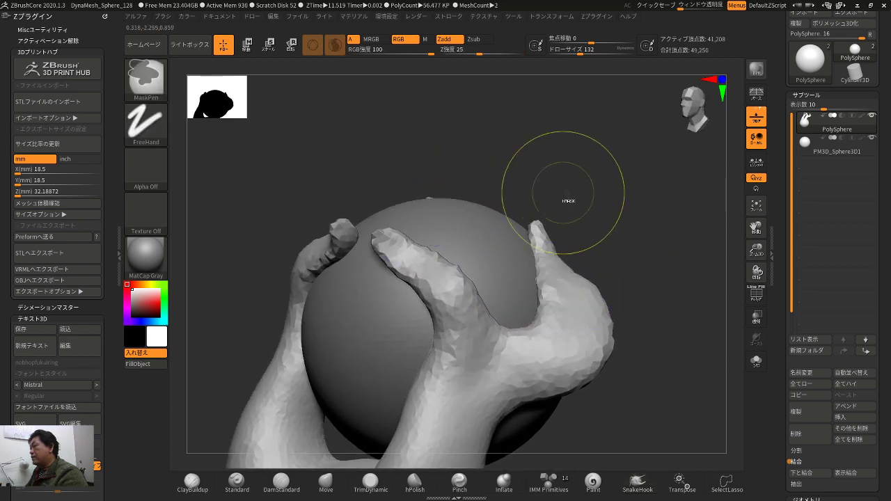
drag(563, 193, 607, 238)
mouse_move(555, 282)
mouse_down()
mouse_move(502, 206)
mouse_move(419, 184)
mouse_up()
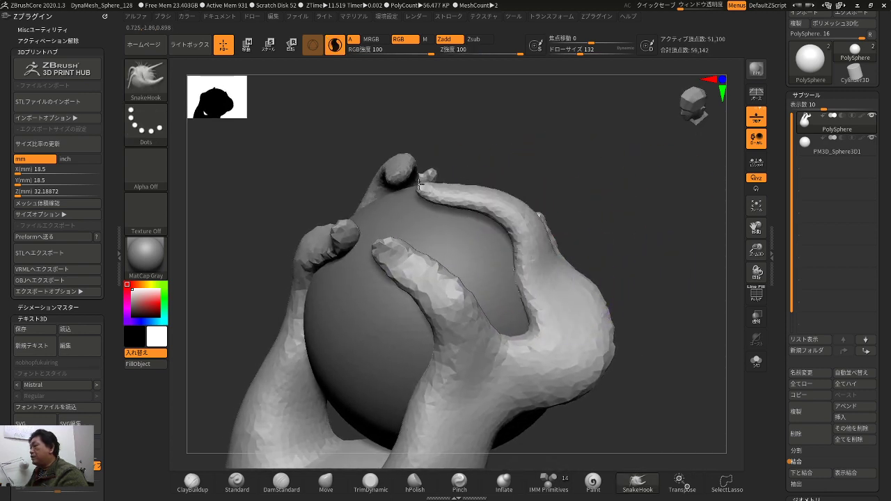
mouse_move(517, 169)
mouse_down()
mouse_move(550, 156)
mouse_move(550, 192)
mouse_up()
key(ctrl+z)
drag(548, 278, 415, 172)
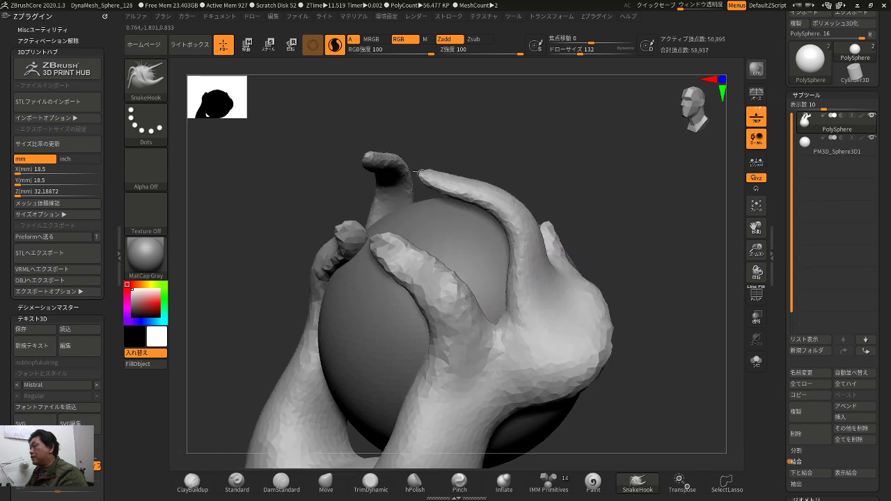
key(ctrl+z)
drag(547, 205, 583, 239)
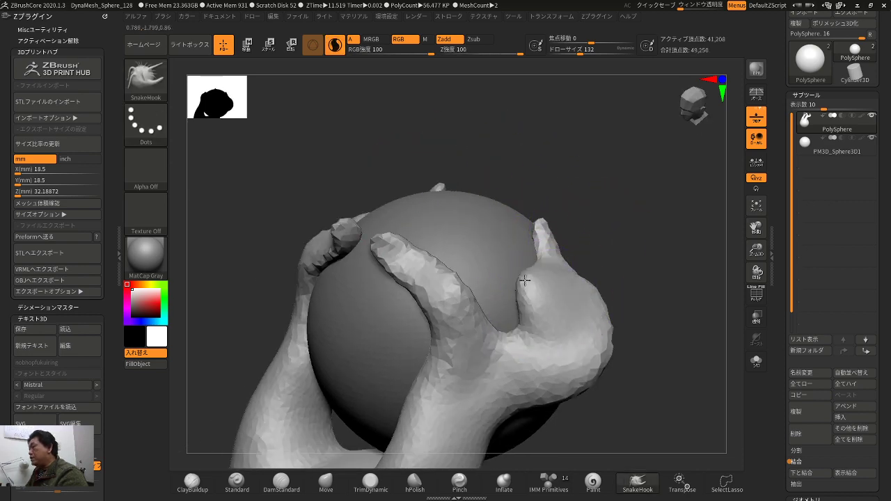
drag(524, 280, 435, 201)
key(ctrl+z)
key(ctrl+z)
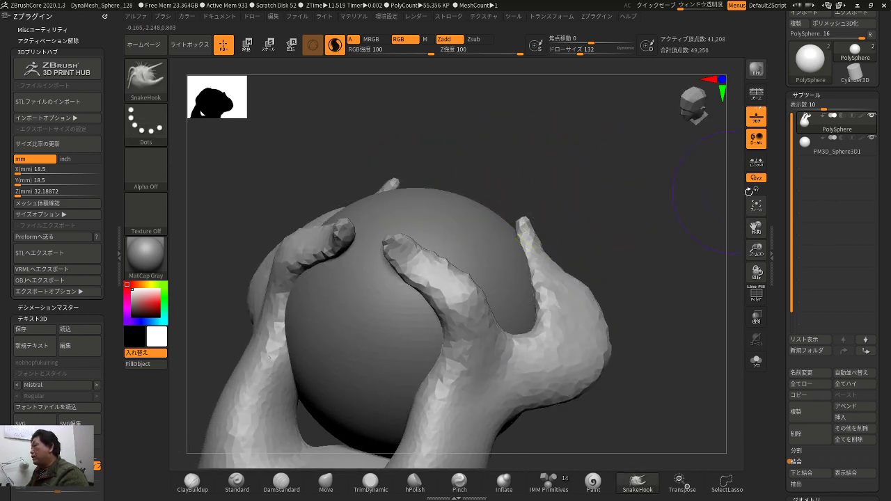
drag(696, 182, 557, 282)
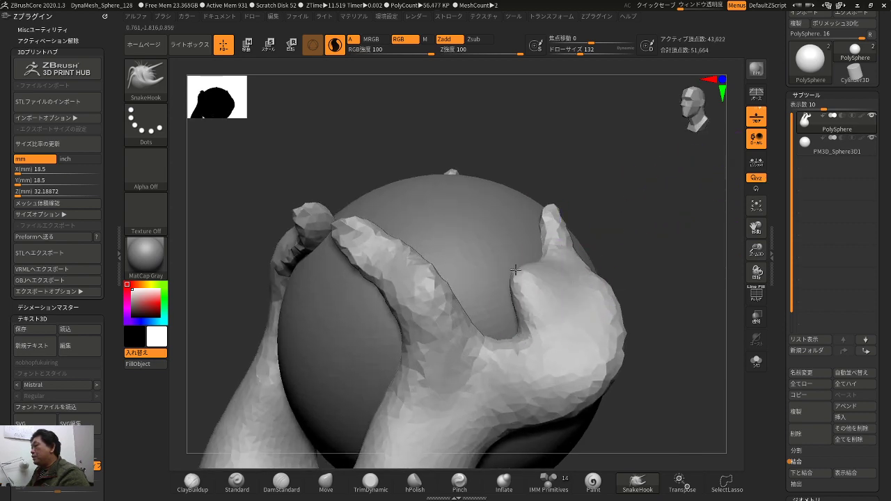
drag(528, 161, 584, 182)
key(ctrl+z)
drag(533, 310, 413, 187)
mouse_move(579, 164)
mouse_down()
mouse_move(575, 125)
mouse_move(570, 195)
mouse_move(615, 268)
mouse_move(600, 246)
mouse_move(550, 237)
mouse_up()
key(ctrl+z)
drag(545, 209, 596, 215)
mouse_move(533, 137)
mouse_down()
mouse_move(569, 204)
mouse_move(632, 244)
mouse_move(621, 252)
mouse_move(608, 243)
mouse_move(622, 264)
mouse_move(648, 246)
mouse_up()
drag(566, 297, 459, 153)
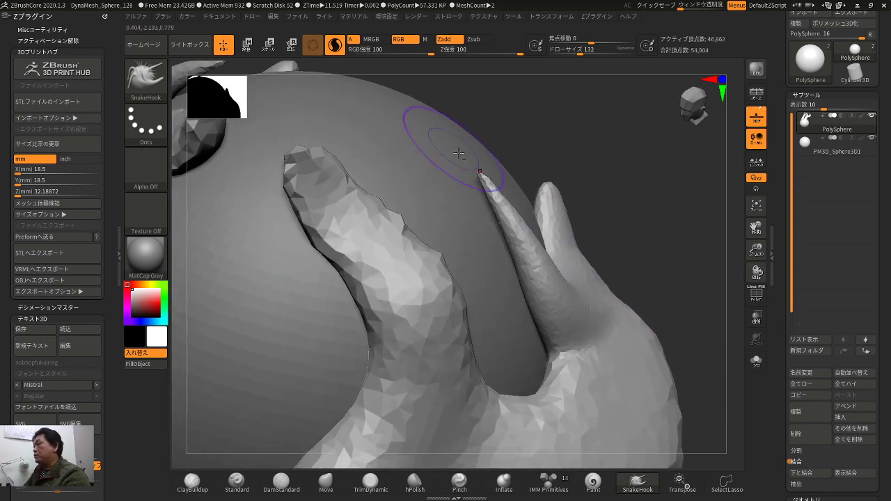
key(ctrl+z)
- Draw an extra finger from each outer branch with SnakeHook and curve the fingers over the sphere, undoing unwanted strokes
alt+drag(606, 253, 578, 207)
mouse_move(557, 297)
mouse_down()
mouse_move(537, 252)
mouse_move(480, 216)
mouse_up()
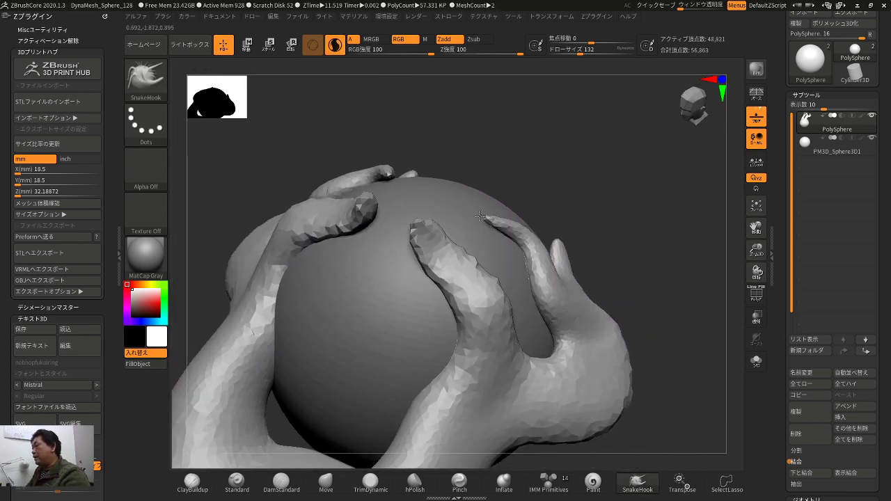
mouse_move(604, 211)
alt+mouse_down()
mouse_move(529, 141)
mouse_move(554, 204)
alt+mouse_up()
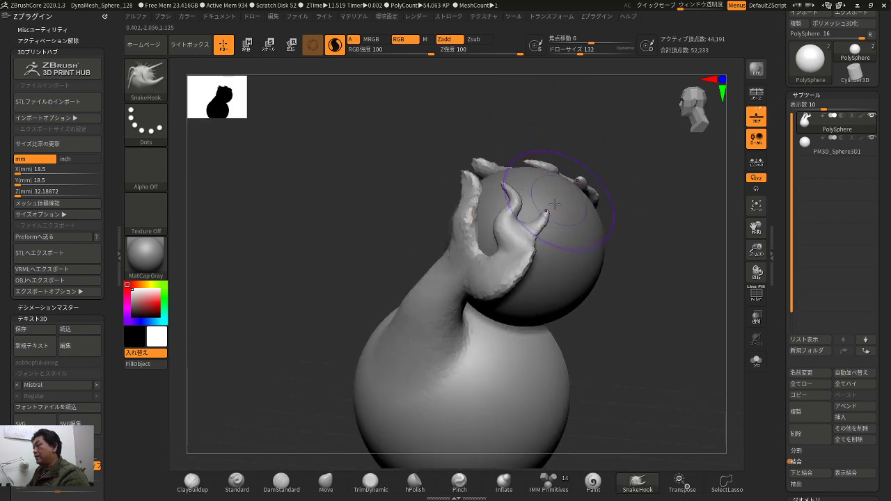
key(ctrl+z)
key(ctrl+z)
key(ctrl+z)
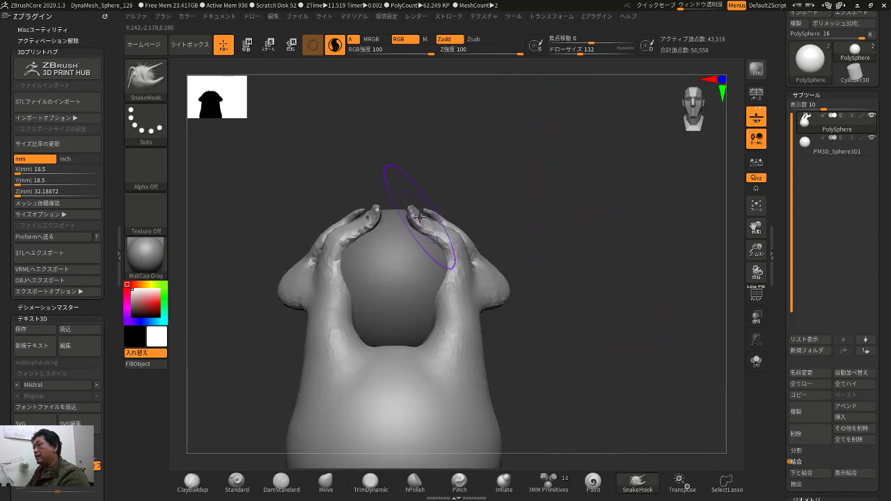
key(ctrl+z)
key(ctrl+z)
drag(585, 274, 580, 271)
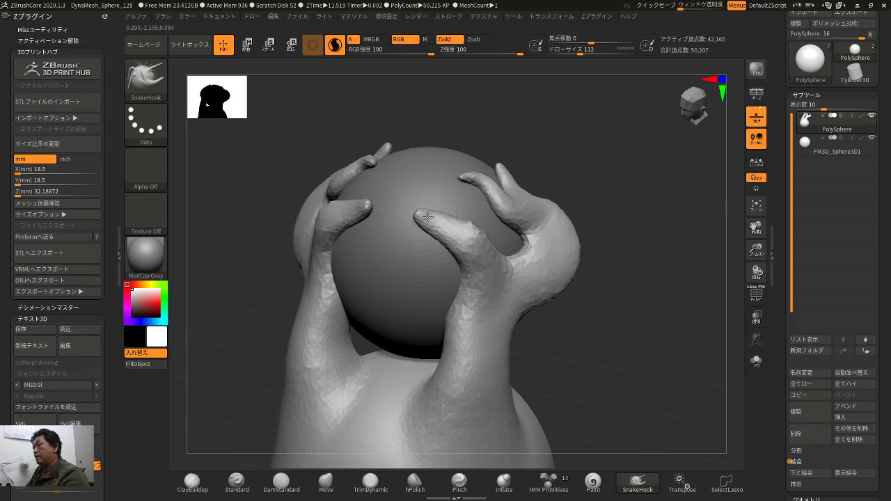
mouse_move(592, 199)
mouse_down()
mouse_move(614, 193)
mouse_move(632, 249)
mouse_move(591, 270)
mouse_move(591, 366)
mouse_move(611, 315)
mouse_move(484, 331)
mouse_move(550, 242)
mouse_move(570, 237)
mouse_move(587, 211)
mouse_move(576, 192)
mouse_up()
- Shape a pair of thin branches rising from the body beneath the sphere with SnakeHook and bulk out the horn bases
ctrl+drag(657, 243, 503, 251)
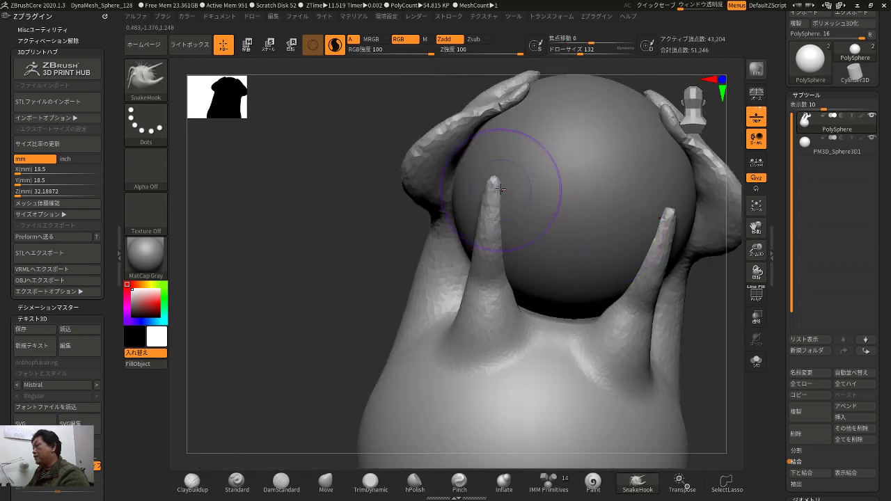
drag(499, 189, 560, 161)
mouse_move(279, 272)
mouse_down()
mouse_move(566, 341)
mouse_move(588, 338)
mouse_move(434, 316)
mouse_move(521, 339)
mouse_move(586, 323)
mouse_move(573, 344)
mouse_move(397, 280)
mouse_up()
mouse_move(508, 334)
mouse_down()
mouse_move(522, 338)
mouse_move(431, 307)
mouse_up()
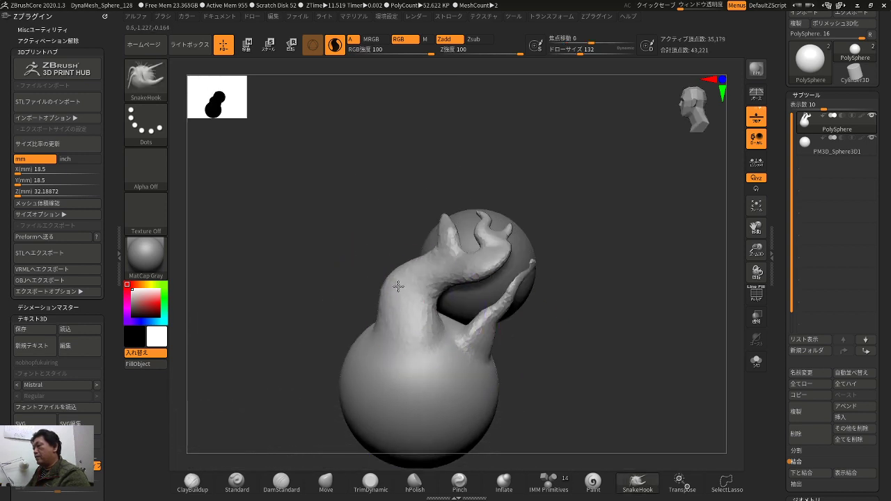
drag(543, 334, 608, 328)
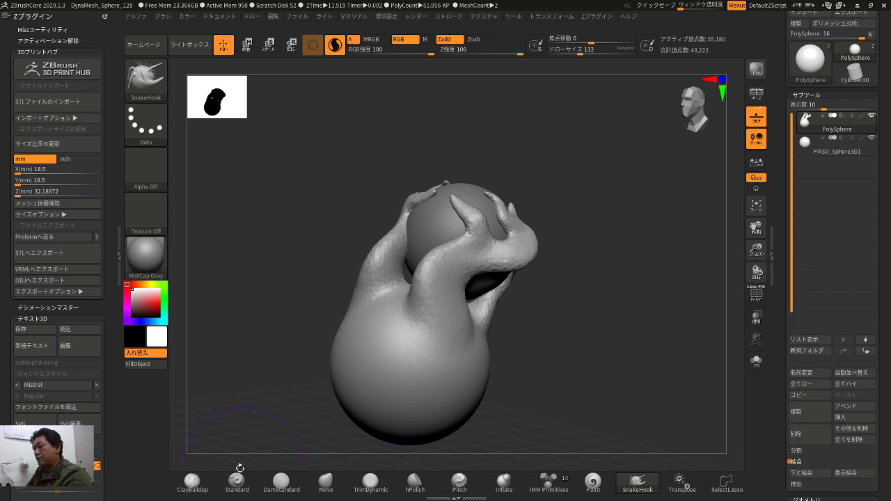
- Build up the bases of both horns with ClayBuildup and smooth them into the round body
click(192, 480)
alt+drag(591, 360, 545, 337)
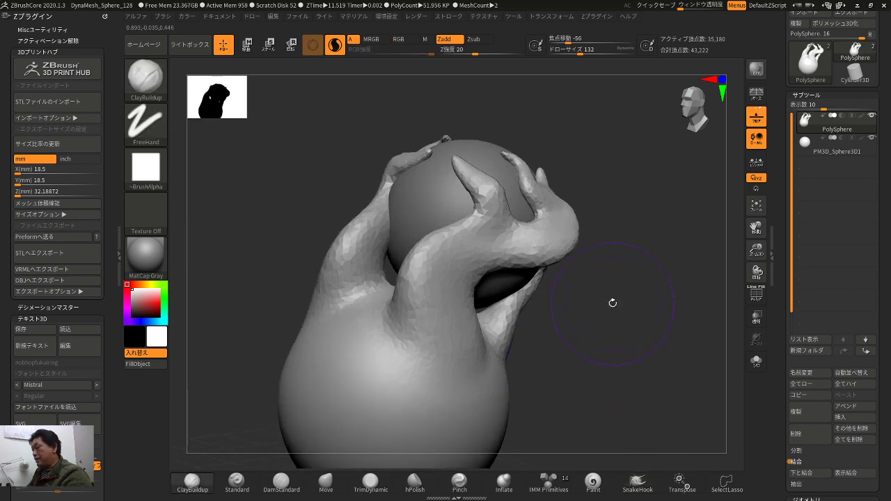
alt+drag(614, 308, 611, 350)
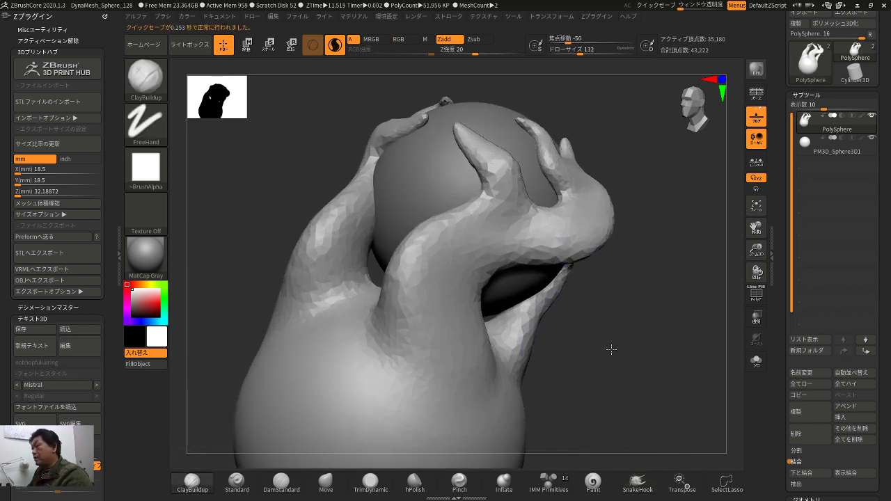
mouse_move(428, 321)
mouse_down()
mouse_move(416, 355)
mouse_move(399, 324)
mouse_move(481, 357)
mouse_up()
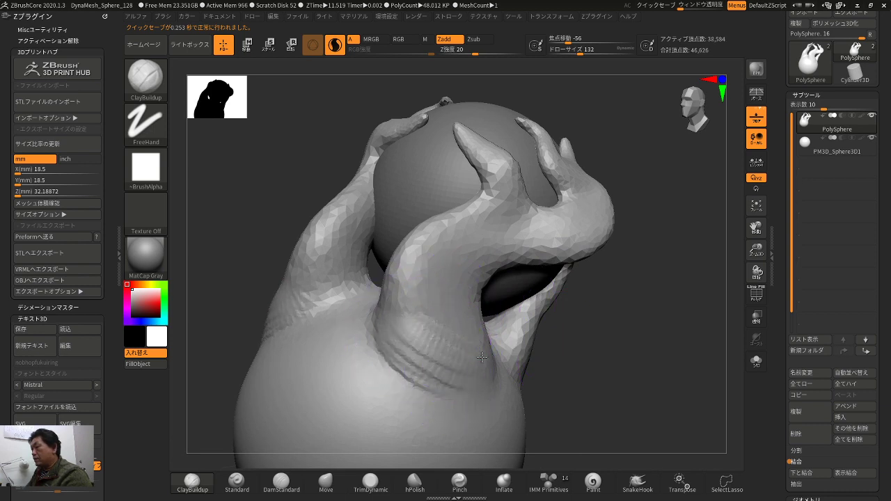
mouse_move(401, 351)
shift+mouse_down()
mouse_move(447, 295)
mouse_move(435, 334)
shift+mouse_up()
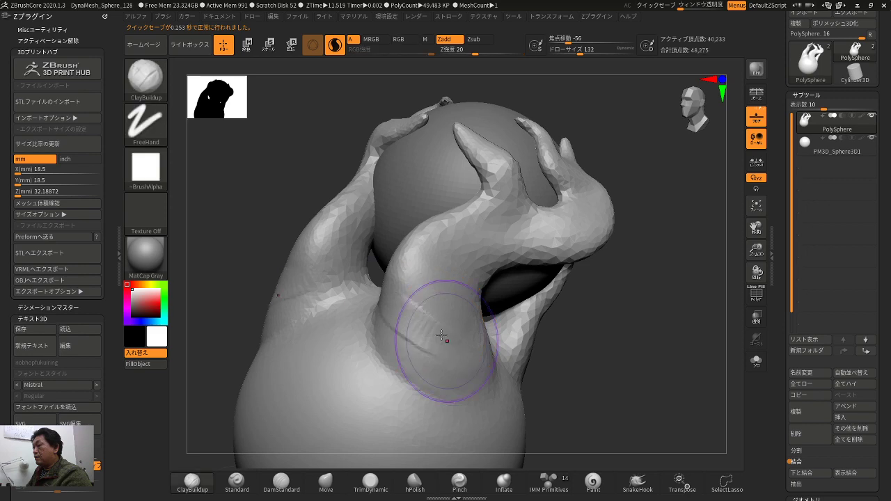
shift+drag(428, 304, 415, 320)
mouse_move(606, 356)
alt+mouse_down()
mouse_move(627, 299)
mouse_move(649, 313)
mouse_move(550, 313)
alt+mouse_up()
mouse_move(412, 288)
shift+mouse_down()
mouse_move(463, 322)
mouse_move(427, 279)
mouse_move(441, 279)
mouse_move(462, 319)
shift+mouse_up()
mouse_move(469, 271)
mouse_down()
mouse_move(448, 252)
mouse_move(507, 299)
mouse_up()
mouse_move(595, 301)
mouse_down()
mouse_move(626, 302)
mouse_move(589, 285)
mouse_up()
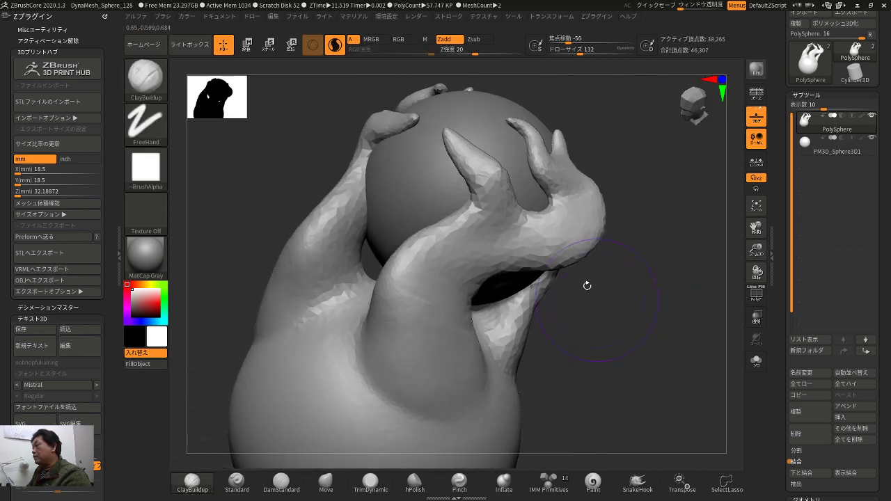
- Fill out the base of the nearest finger with ClayBuildup and smooth its surface
ctrl+right_drag(590, 217, 593, 258)
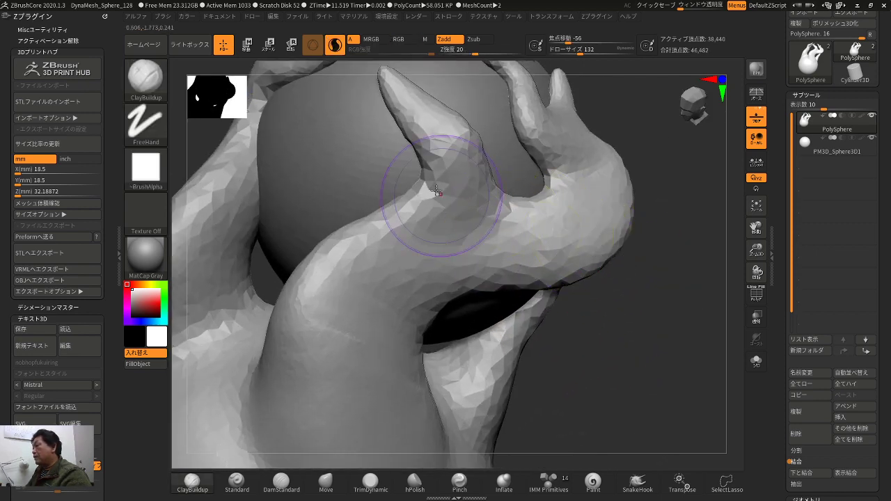
mouse_move(435, 197)
mouse_down()
mouse_move(480, 197)
mouse_move(429, 169)
mouse_move(416, 99)
mouse_move(452, 153)
mouse_up()
shift+drag(459, 199, 473, 216)
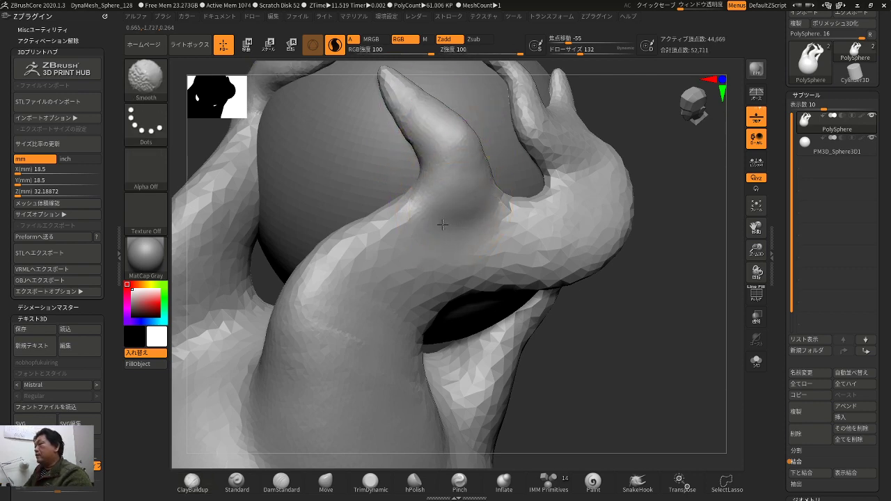
- Add volume to the outer palm and arm with ClayBuildup, smoothing the facets up to the nearest finger's tip
mouse_move(647, 296)
mouse_down()
mouse_move(617, 314)
mouse_move(596, 290)
mouse_move(612, 295)
mouse_move(577, 262)
mouse_up()
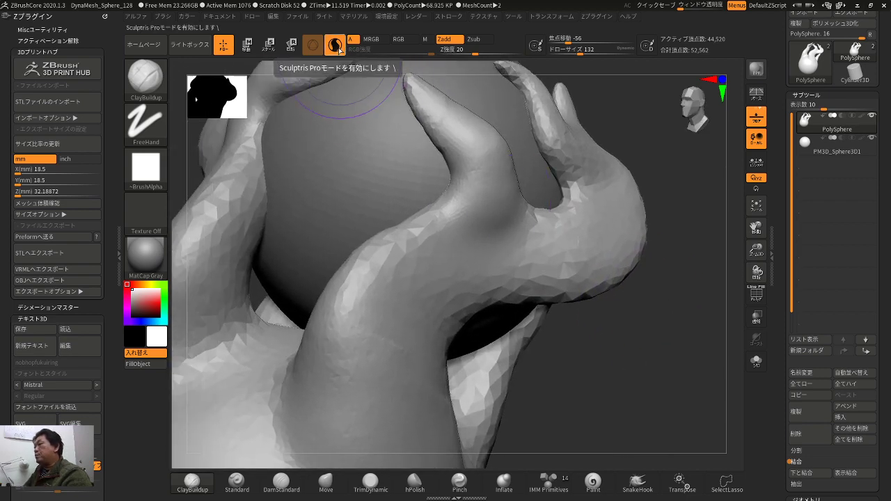
mouse_move(626, 312)
mouse_down()
mouse_move(598, 318)
mouse_move(587, 284)
mouse_up()
right_drag(587, 284, 654, 266)
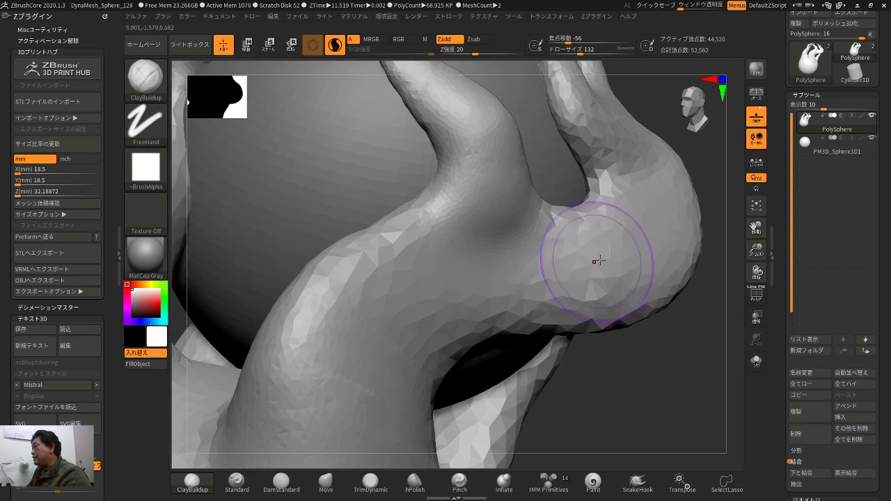
key(shift)
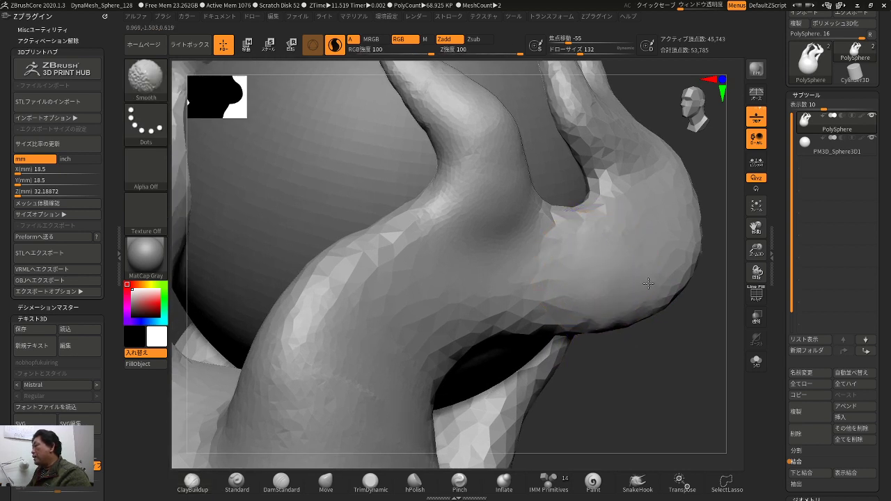
mouse_move(561, 368)
alt+mouse_down()
mouse_move(627, 340)
mouse_move(655, 367)
alt+mouse_up()
right_drag(654, 366, 537, 278)
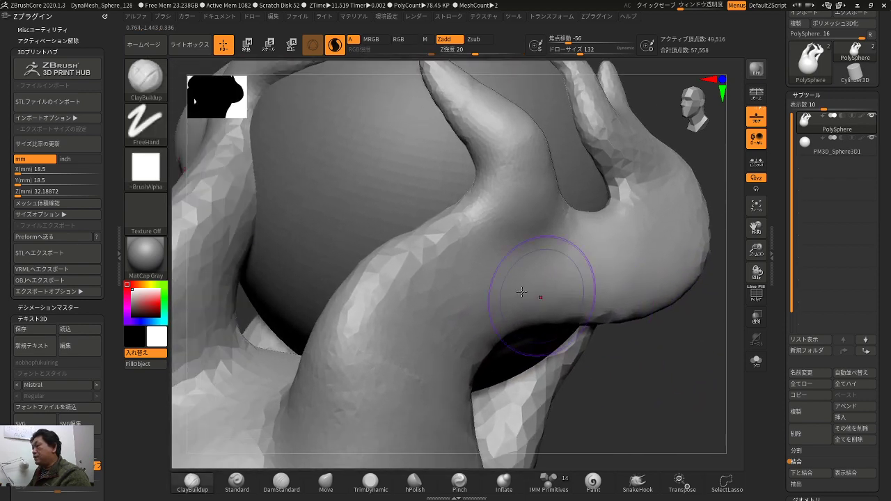
key(shift)
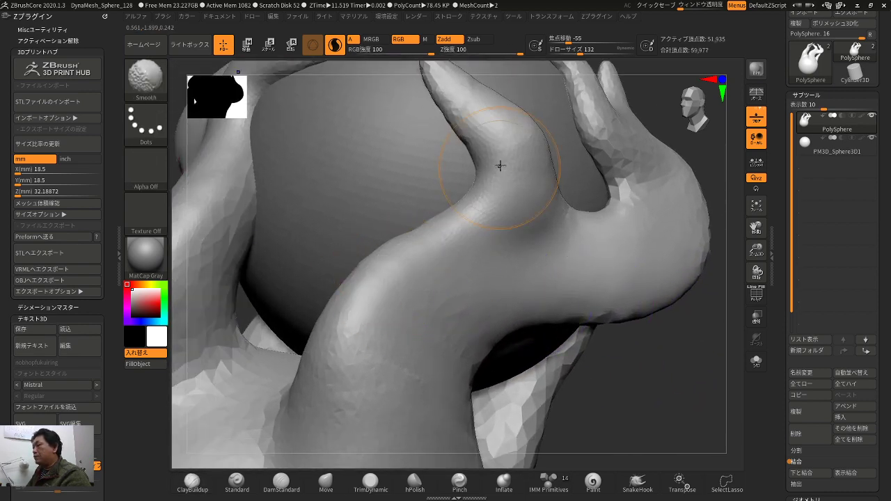
alt+drag(638, 336, 573, 434)
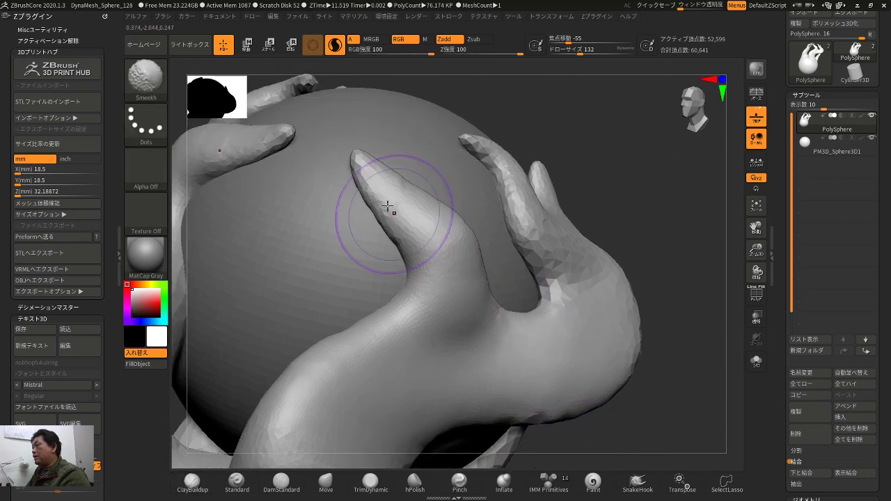
shift+drag(390, 209, 358, 159)
- Fill the faceted area at the base of the forked fingers with ClayBuildup and smooth it into the palm
right_drag(387, 167, 637, 261)
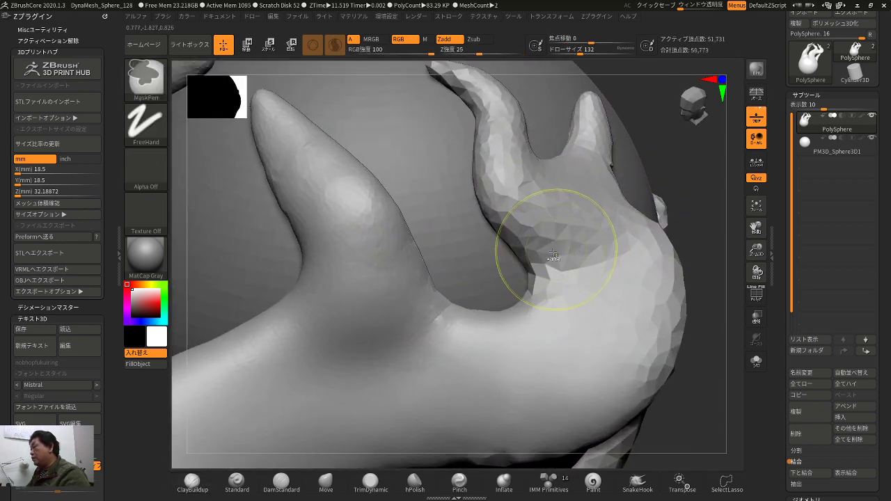
drag(558, 251, 574, 239)
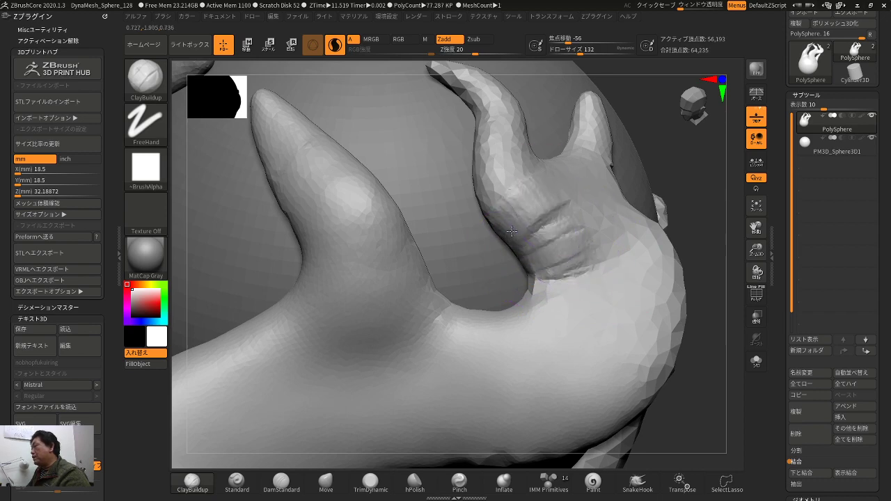
shift+drag(572, 245, 558, 211)
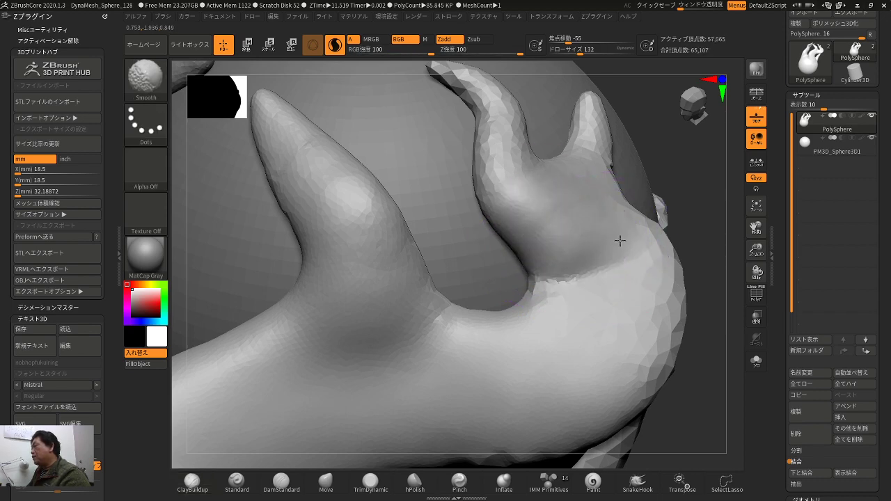
right_drag(619, 240, 613, 179)
mouse_move(599, 239)
ctrl+right_down()
mouse_move(666, 219)
mouse_move(706, 339)
ctrl+right_up()
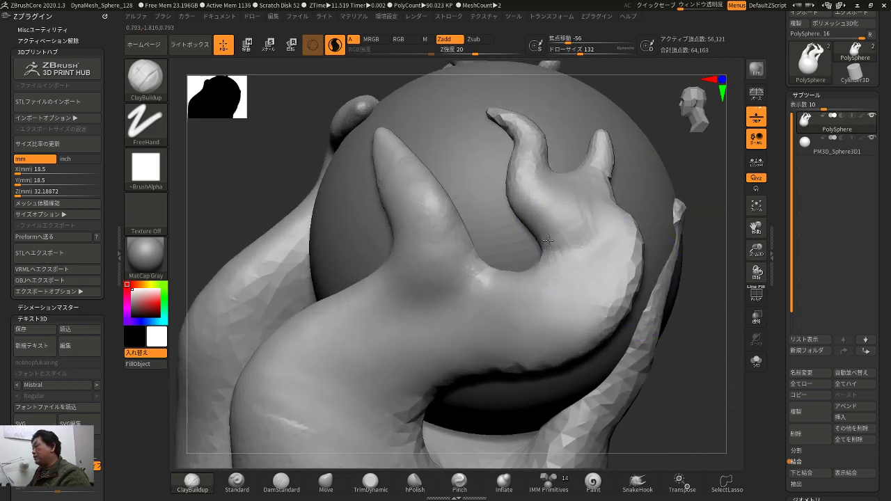
- Add volume along the forked fingers with ClayBuildup and smooth their surfaces down into the hand
mouse_move(656, 101)
right_down()
mouse_move(626, 169)
mouse_move(476, 233)
right_up()
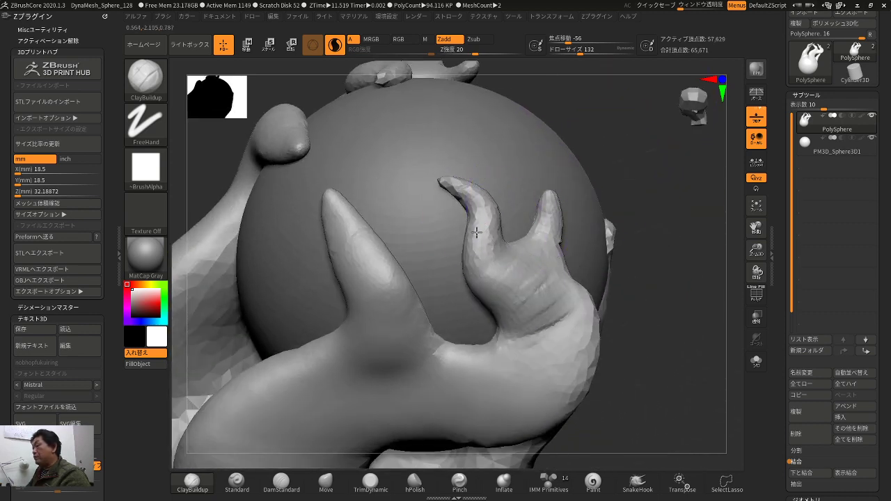
shift+drag(508, 245, 558, 231)
right_drag(630, 219, 656, 148)
shift+drag(536, 233, 522, 260)
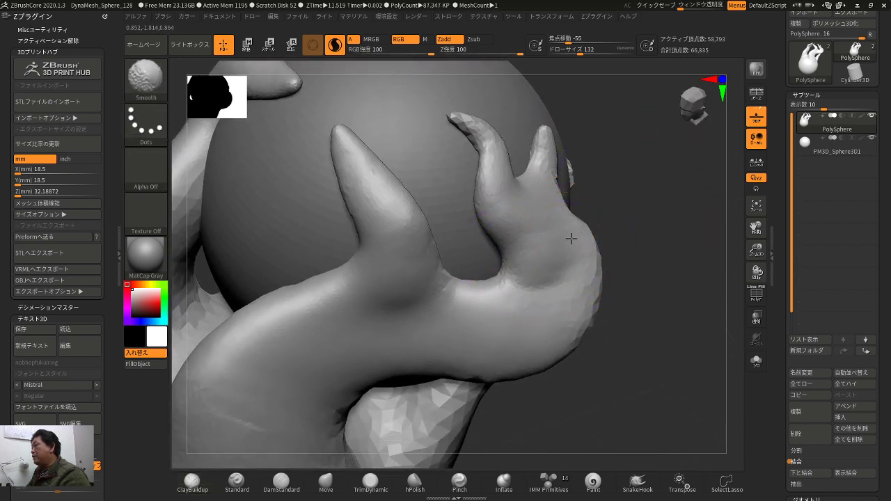
- Bulk out the back of the hand below the forked fingers, smooth it, and thicken the base of the nearest finger
mouse_move(570, 236)
right_down()
mouse_move(647, 260)
mouse_move(551, 248)
mouse_move(610, 382)
mouse_move(666, 350)
mouse_move(657, 390)
right_up()
shift+drag(539, 275, 527, 207)
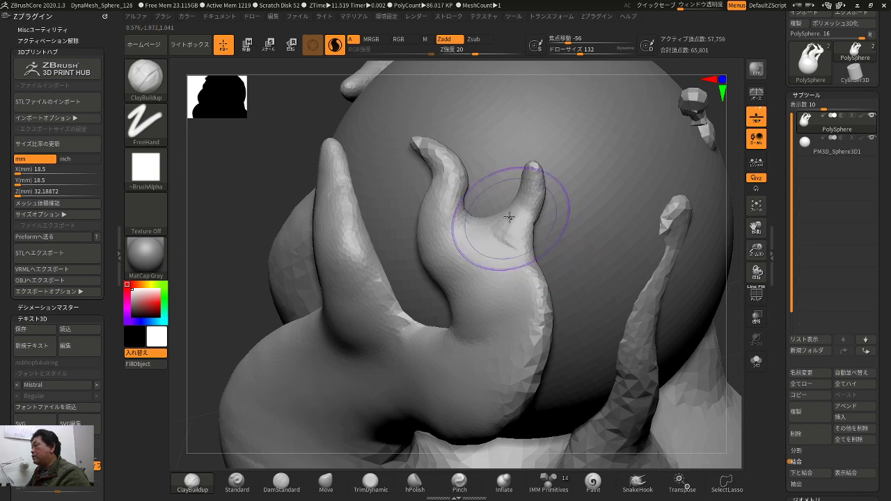
mouse_move(528, 233)
shift+mouse_down()
mouse_move(526, 303)
mouse_move(465, 306)
shift+mouse_up()
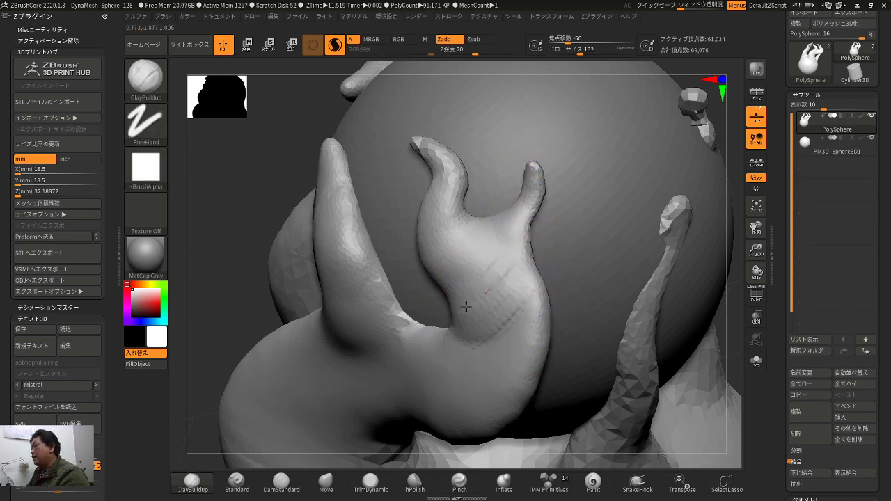
shift+drag(516, 264, 508, 312)
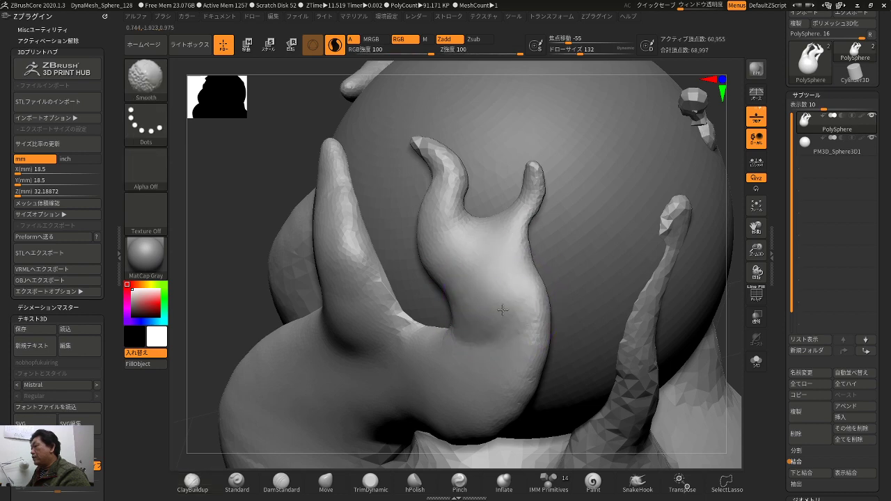
mouse_move(272, 298)
alt+mouse_down()
mouse_move(257, 299)
mouse_move(345, 294)
alt+mouse_up()
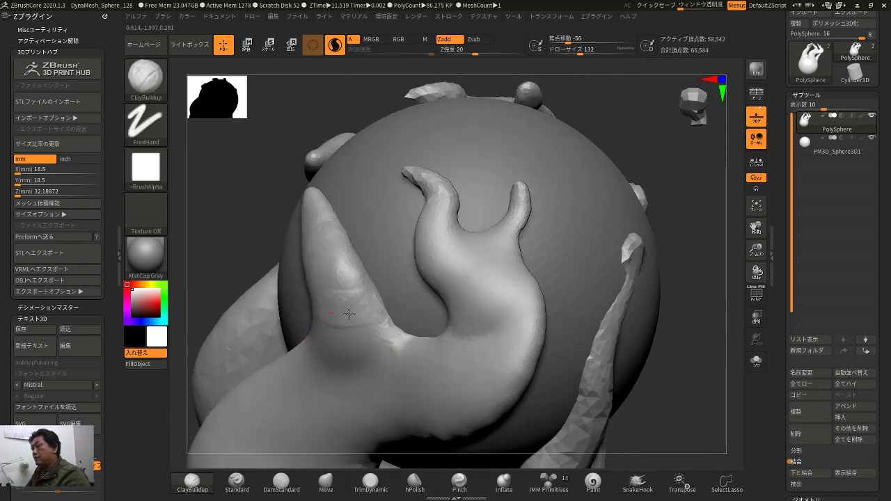
mouse_move(315, 332)
mouse_down()
mouse_move(355, 315)
mouse_move(362, 327)
mouse_up()
- Build up the thin horn rising beneath the sphere with ClayBuildup and smooth its facets from base to tip
mouse_move(618, 124)
mouse_down()
mouse_move(620, 159)
mouse_move(634, 196)
mouse_move(642, 191)
mouse_up()
drag(612, 278, 557, 237)
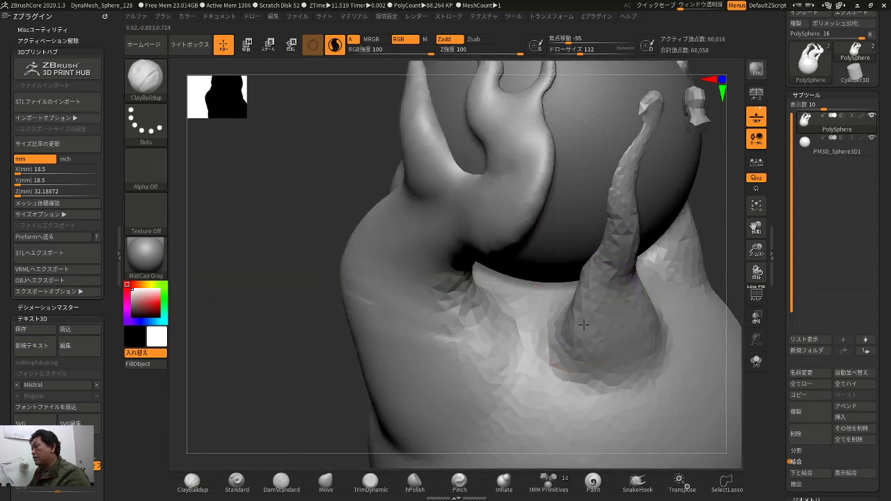
shift+drag(583, 324, 626, 331)
drag(710, 243, 554, 244)
alt+drag(615, 241, 624, 306)
shift+drag(526, 193, 547, 129)
drag(613, 251, 599, 304)
shift+drag(527, 189, 532, 154)
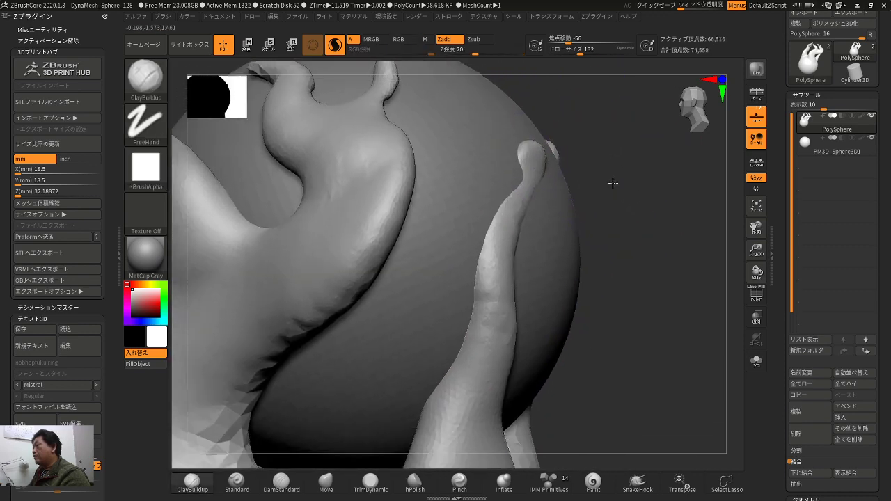
- Swell the tips of the thin horn and the small forked finger with the Inflate brush, smoothing the horn's tip
drag(613, 183, 599, 276)
click(504, 480)
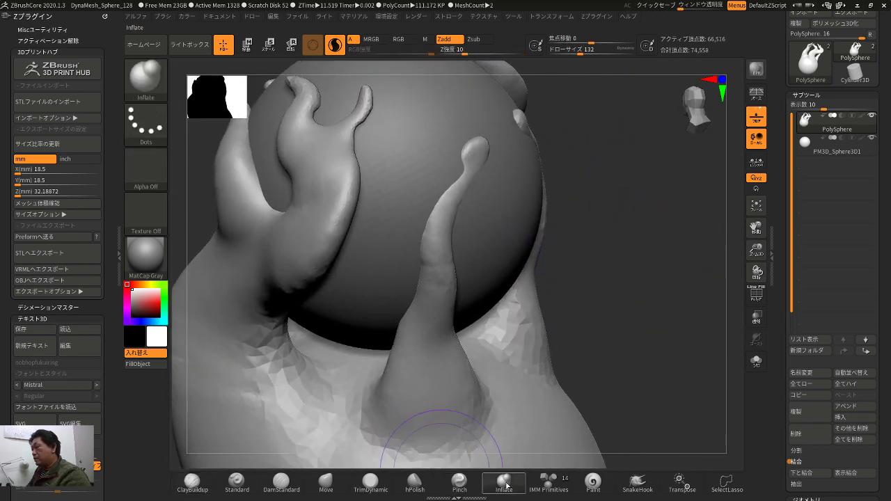
drag(477, 155, 472, 160)
drag(584, 156, 618, 183)
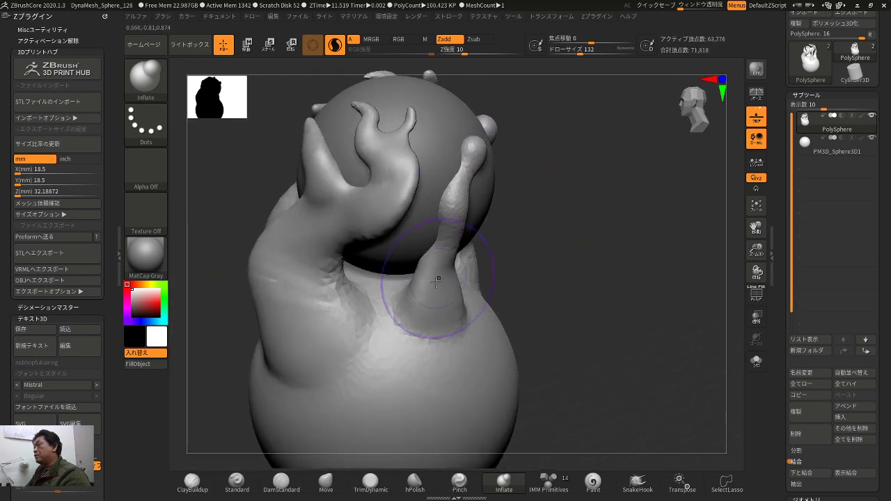
mouse_move(570, 254)
alt+mouse_down()
mouse_move(547, 194)
mouse_move(610, 199)
mouse_move(588, 257)
alt+mouse_up()
mouse_move(571, 214)
alt+mouse_down()
mouse_move(580, 330)
mouse_move(640, 294)
mouse_move(655, 237)
alt+mouse_up()
shift+drag(529, 221, 536, 200)
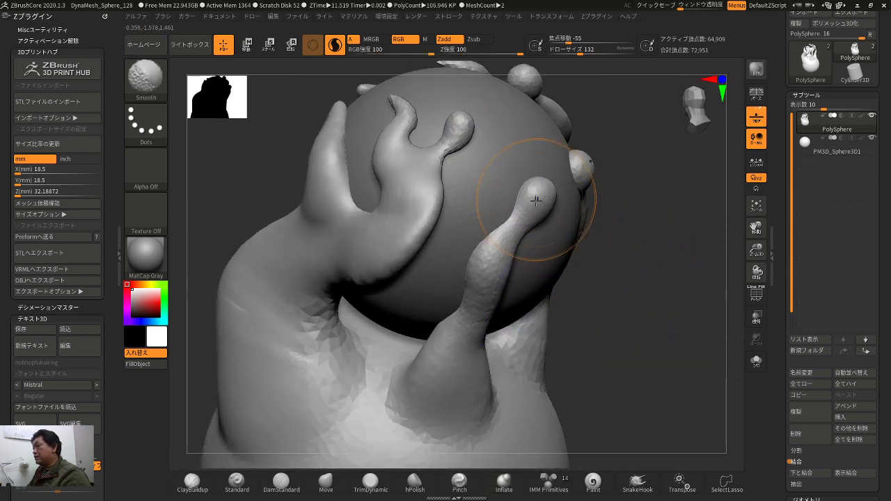
- Turn off Sculptris Pro and inflate the lower parts of both arms where they join the round body
mouse_move(604, 332)
alt+mouse_down()
mouse_move(622, 250)
mouse_move(613, 282)
mouse_move(664, 311)
alt+mouse_up()
mouse_move(533, 309)
mouse_down()
mouse_move(559, 312)
mouse_move(593, 261)
mouse_move(528, 389)
mouse_move(582, 294)
mouse_move(503, 261)
mouse_up()
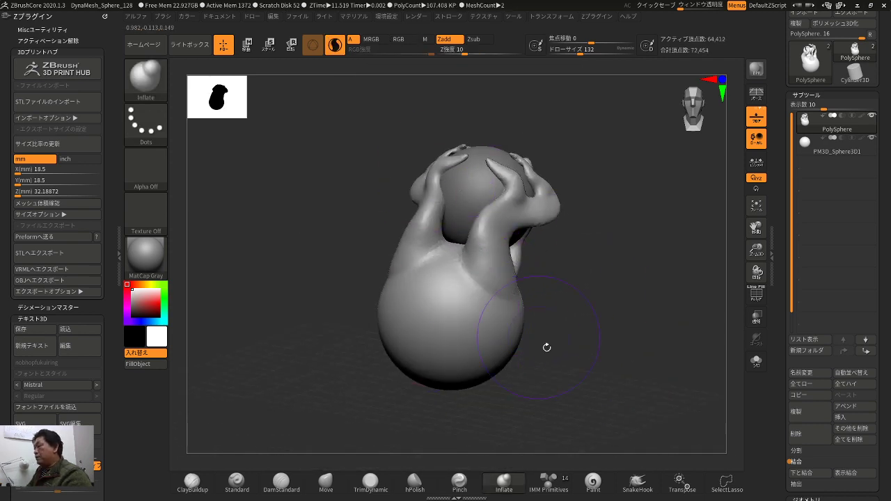
alt+drag(567, 358, 535, 355)
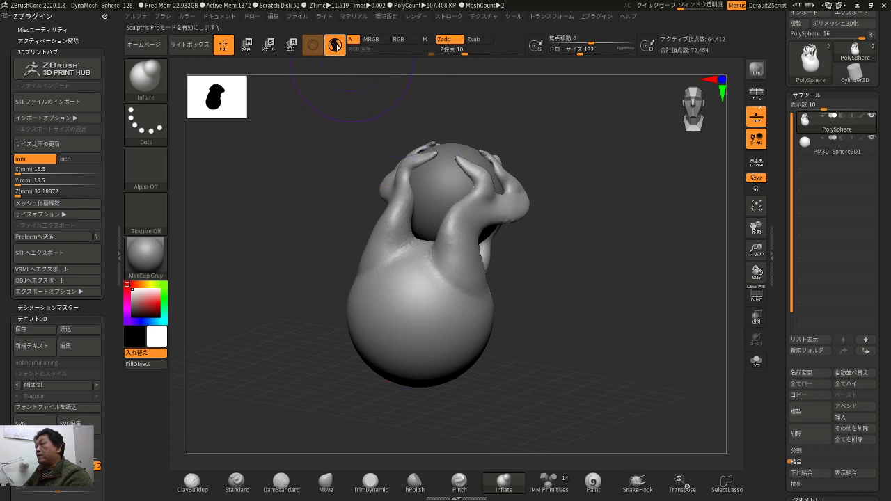
click(337, 47)
mouse_move(508, 283)
alt+mouse_down()
mouse_move(519, 295)
mouse_move(506, 280)
alt+mouse_up()
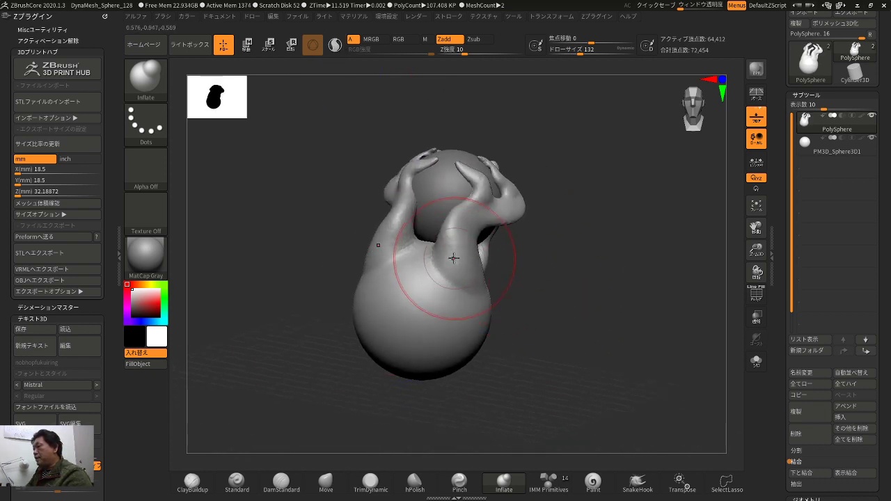
drag(461, 260, 487, 266)
ctrl+right_drag(512, 268, 456, 248)
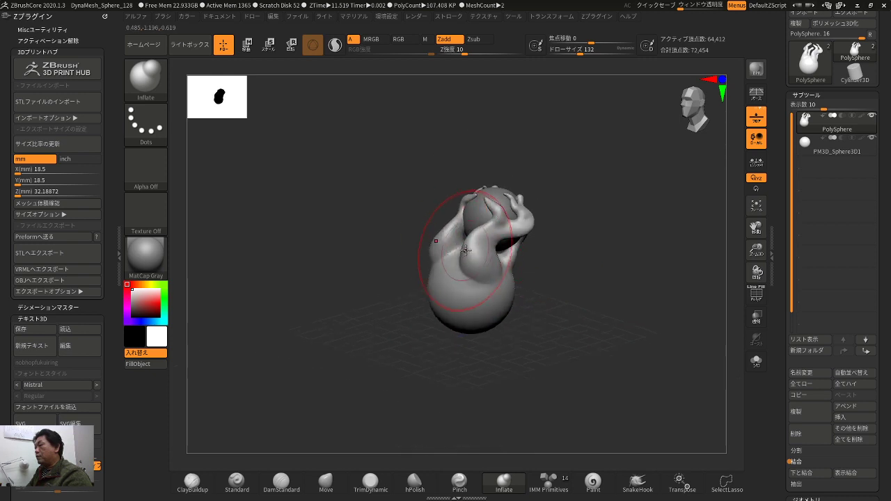
mouse_move(494, 259)
mouse_down()
mouse_move(551, 277)
mouse_move(562, 308)
mouse_move(490, 245)
mouse_up()
alt+drag(587, 247, 533, 211)
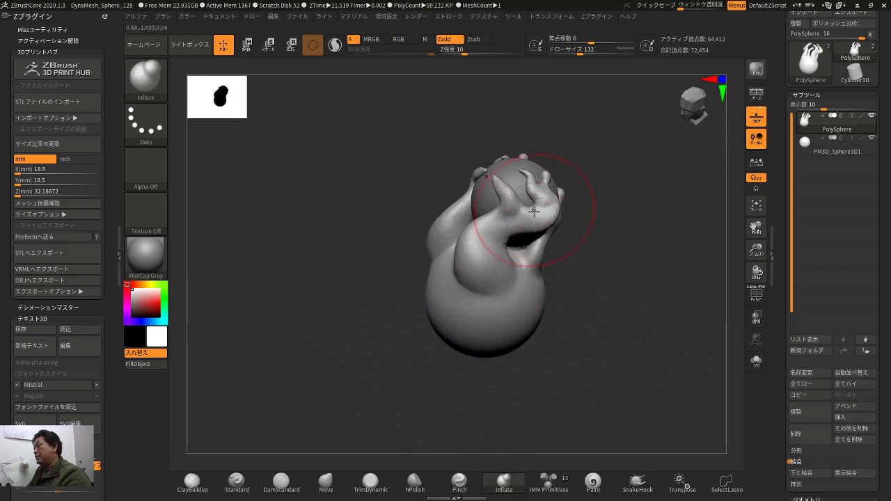
drag(560, 245, 600, 285)
- Select the gripped sphere subtool and convert it to a DynaMesh at resolution 128
alt+click(421, 209)
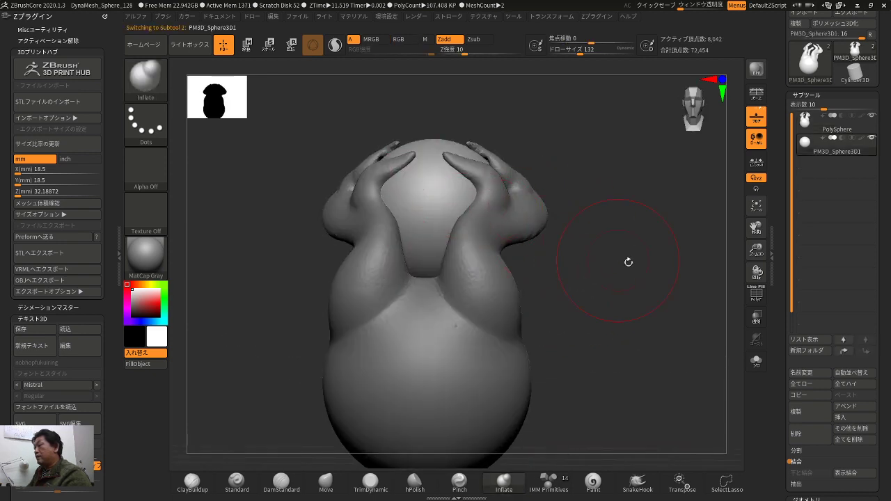
alt+drag(573, 258, 636, 298)
scroll(833, 313, down, 5)
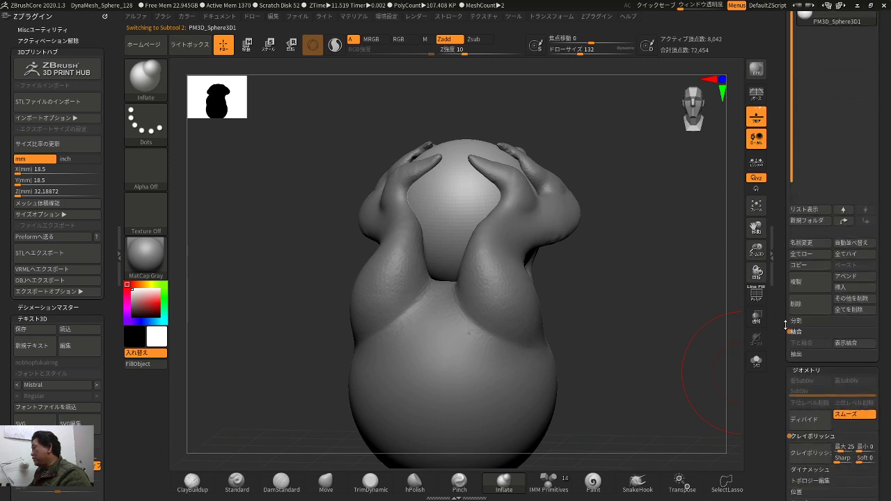
click(807, 376)
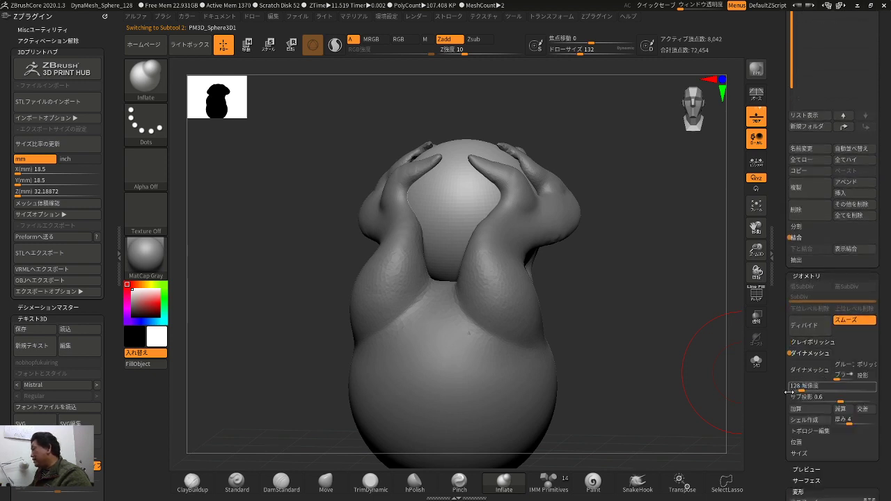
click(807, 378)
- Set up the DamStandard brush with a draw size of 62 for carving the front of the sphere
shift+drag(653, 356, 630, 354)
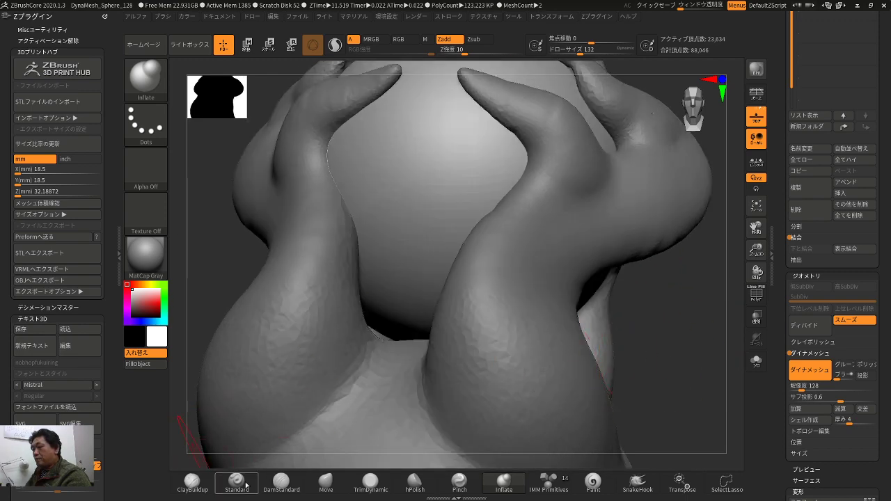
click(285, 480)
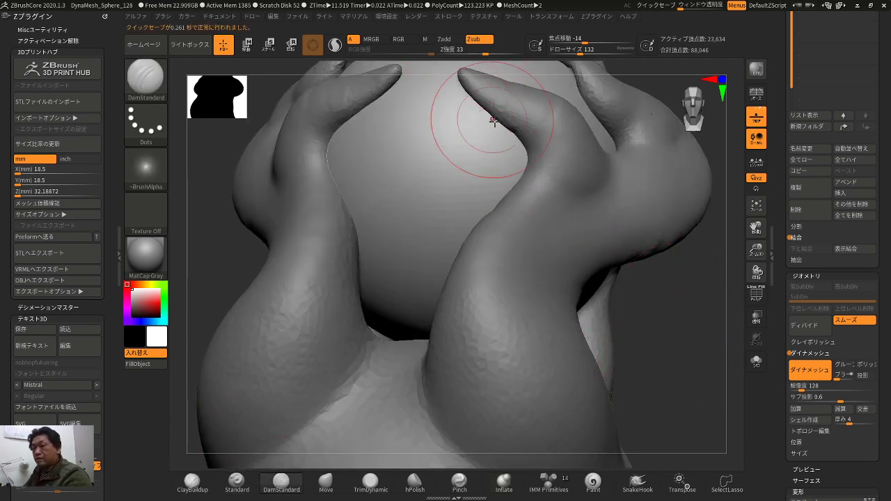
drag(575, 51, 574, 49)
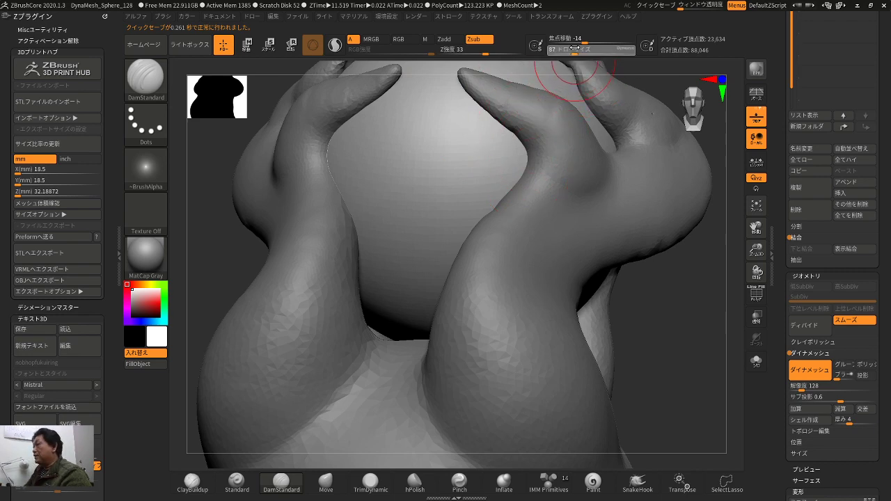
drag(666, 278, 639, 327)
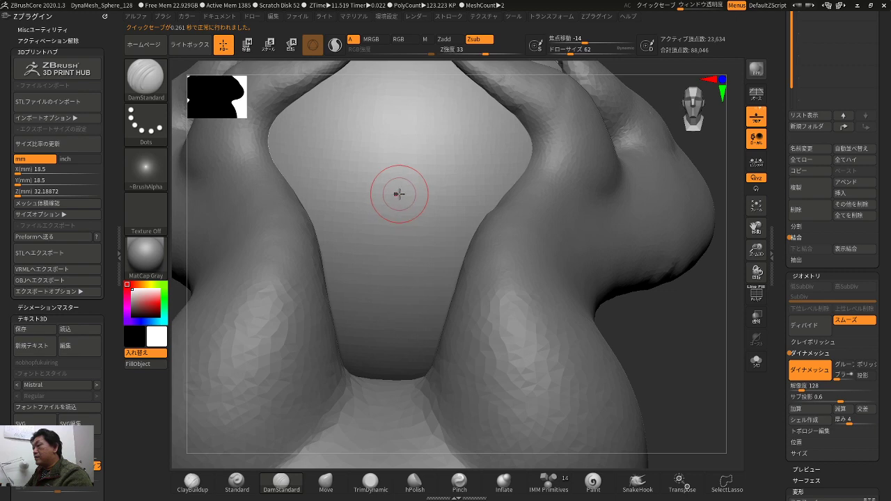
ctrl+right_drag(410, 195, 523, 243)
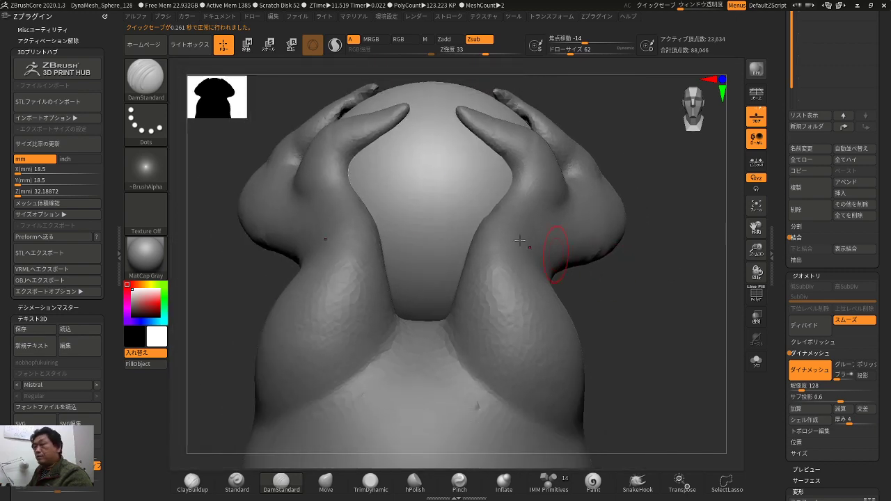
ctrl+right_drag(479, 225, 424, 190)
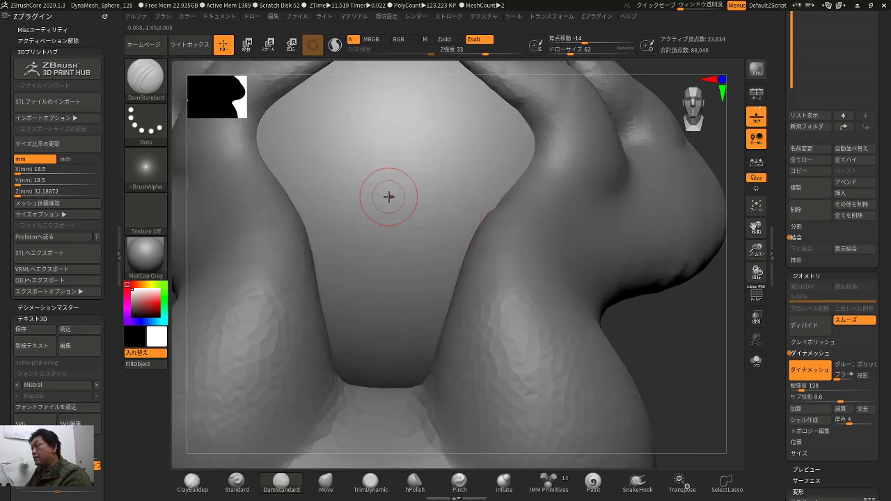
drag(399, 189, 423, 188)
key(ctrl+z)
key(ctrl+z)
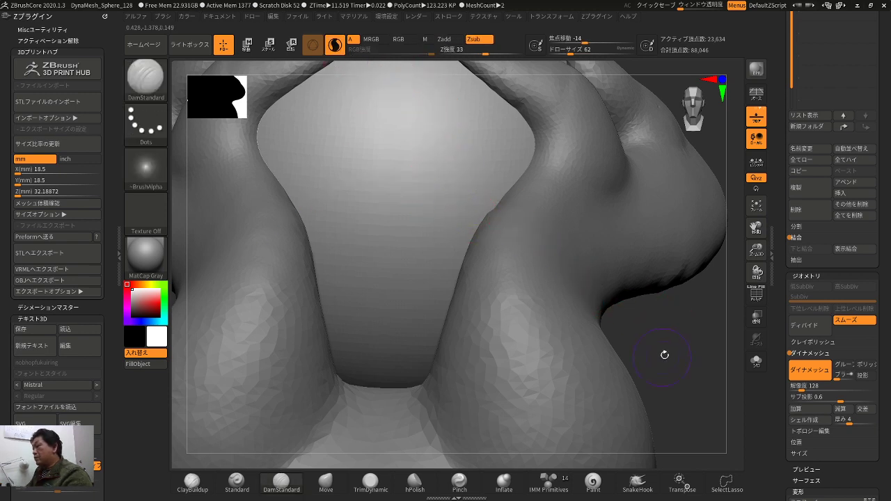
- Carve a small symmetrical arched mouth line into the sphere's front with DamStandard in Sculptris Pro mode and smooth it
drag(665, 354, 649, 327)
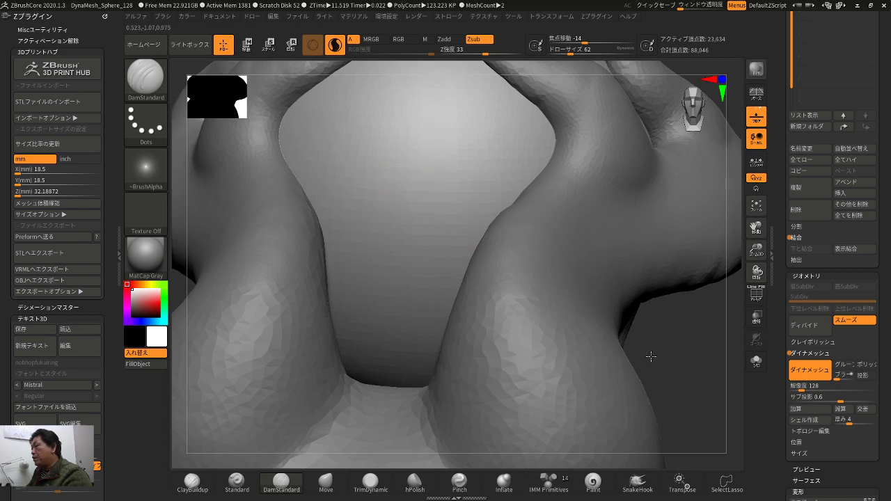
drag(650, 302, 499, 228)
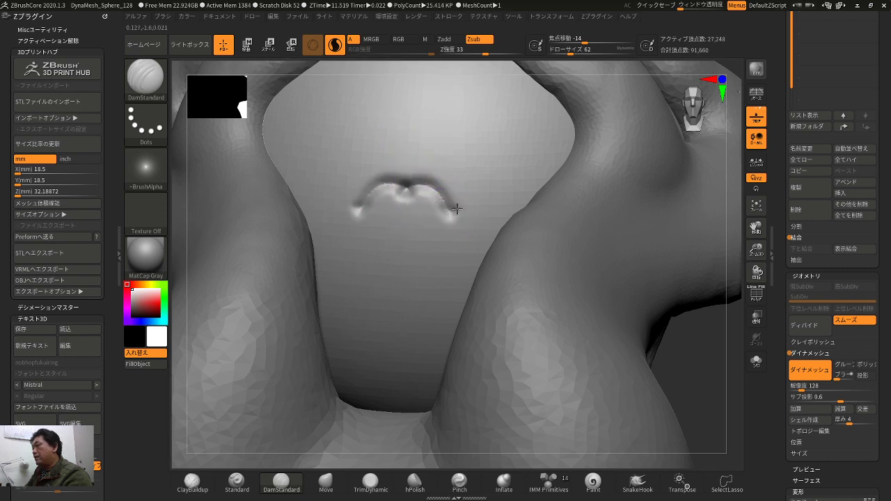
mouse_move(457, 208)
shift+mouse_down()
mouse_move(422, 205)
mouse_move(401, 188)
shift+mouse_up()
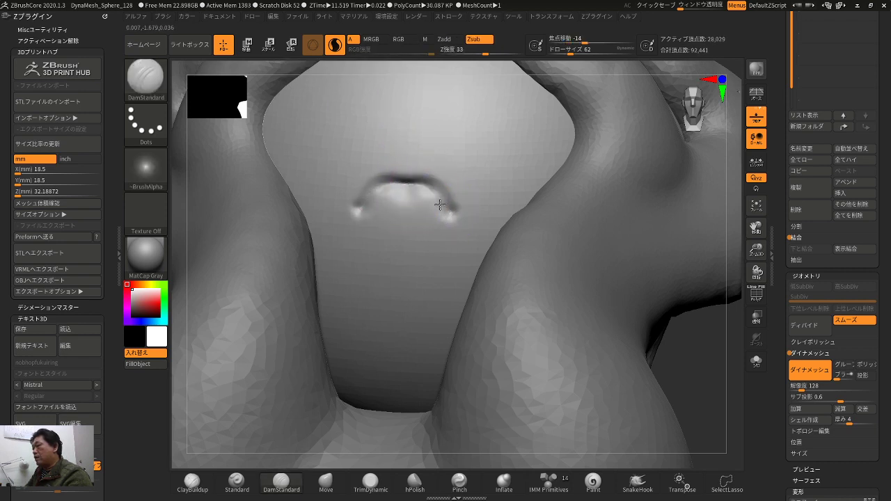
alt+drag(677, 354, 661, 317)
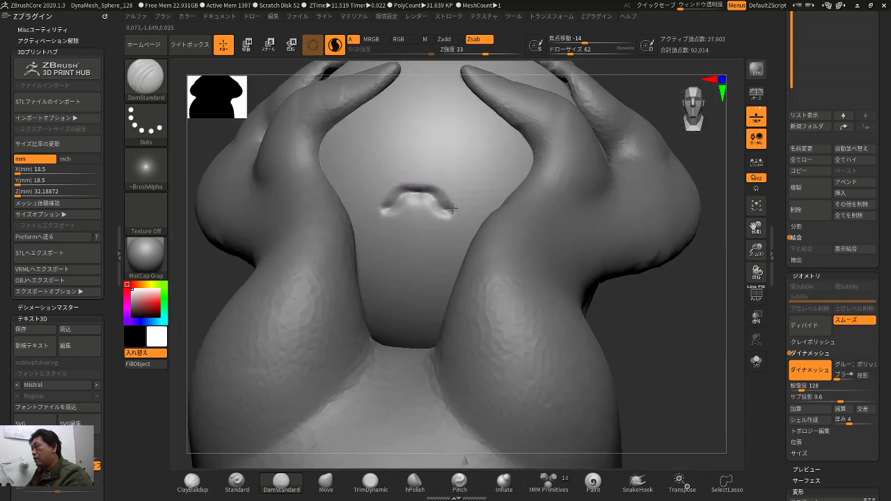
shift+drag(452, 209, 449, 218)
ctrl+right_drag(450, 219, 412, 158)
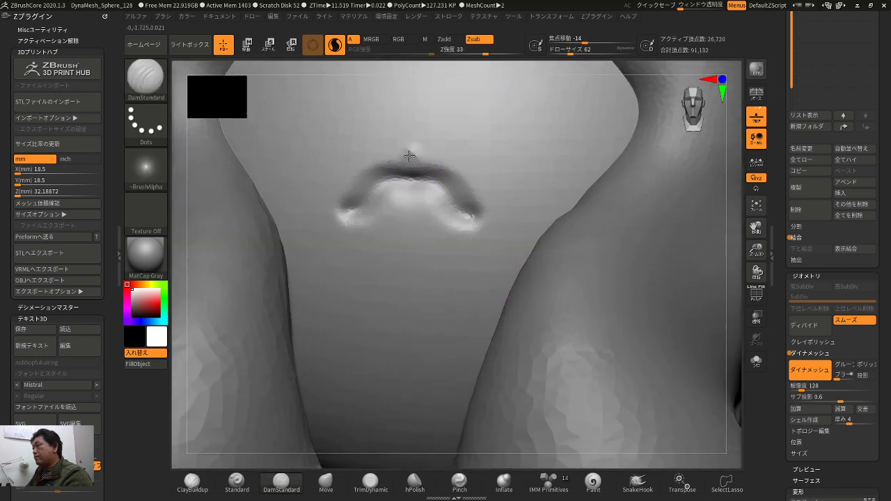
drag(482, 214, 476, 207)
key(ctrl+z)
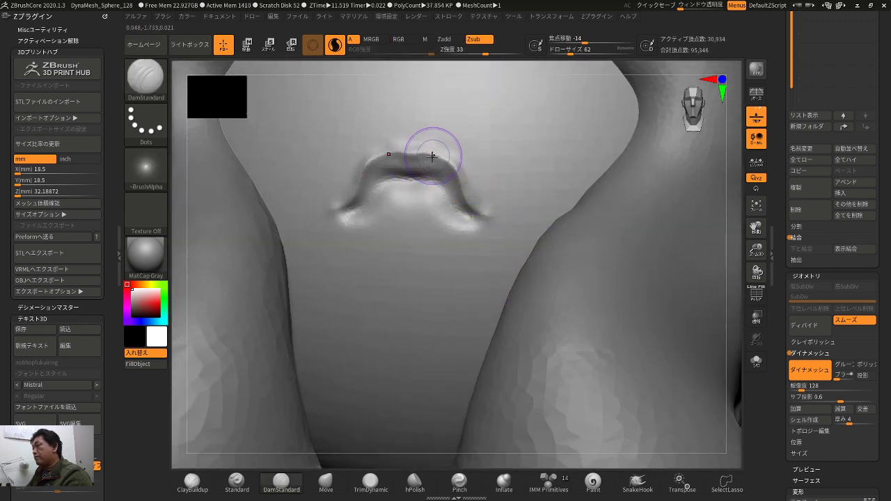
shift+drag(433, 155, 425, 157)
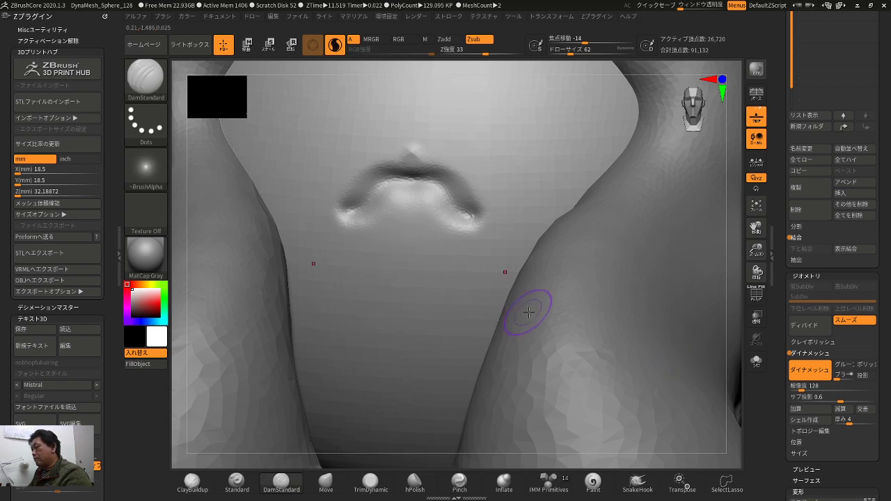
- Carve a double-peaked upper lip outline around the mouth with DamStandard and extend both mouth corners outward
key(f)
ctrl+right_drag(632, 217, 693, 334)
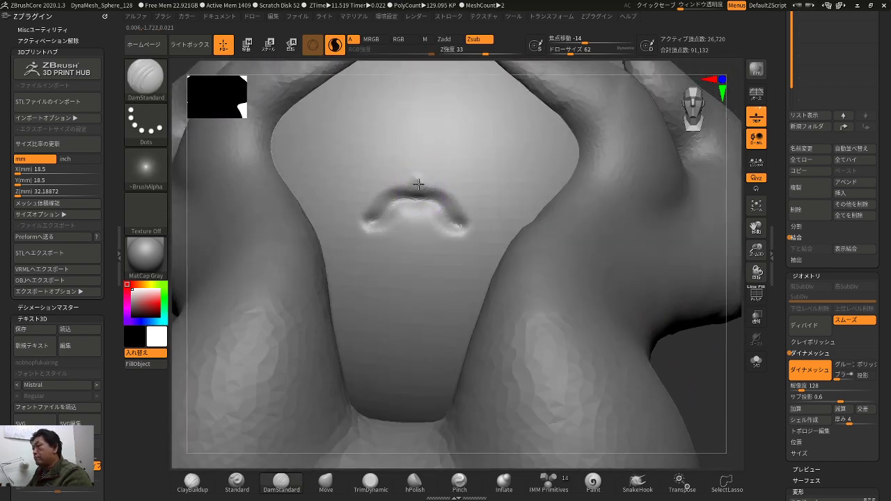
shift+drag(427, 177, 421, 183)
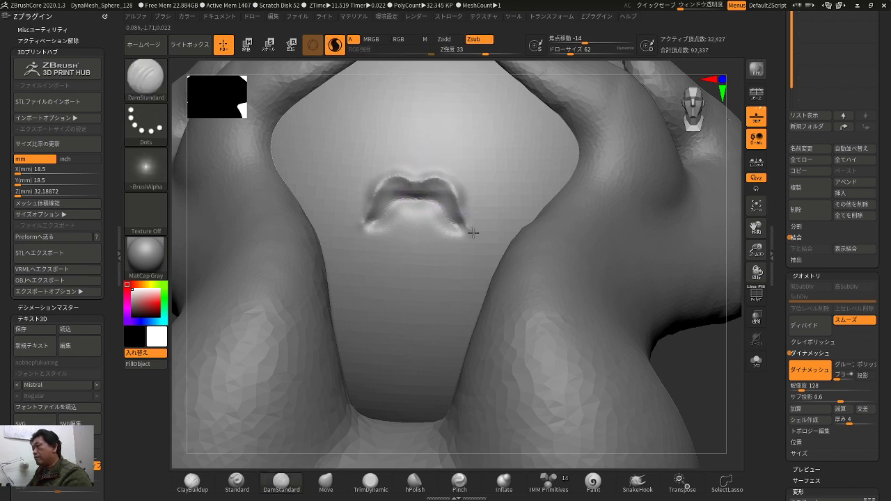
shift+drag(464, 228, 449, 189)
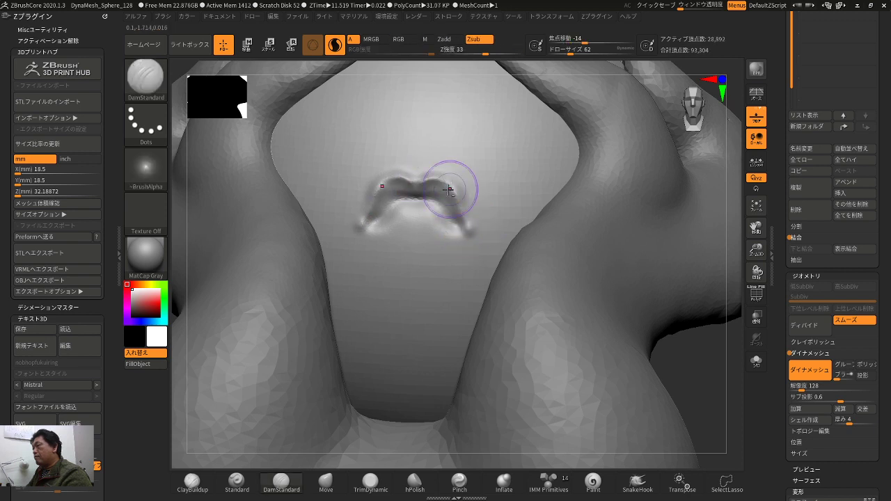
mouse_move(468, 226)
mouse_down()
mouse_move(476, 227)
mouse_move(443, 187)
mouse_move(470, 233)
mouse_up()
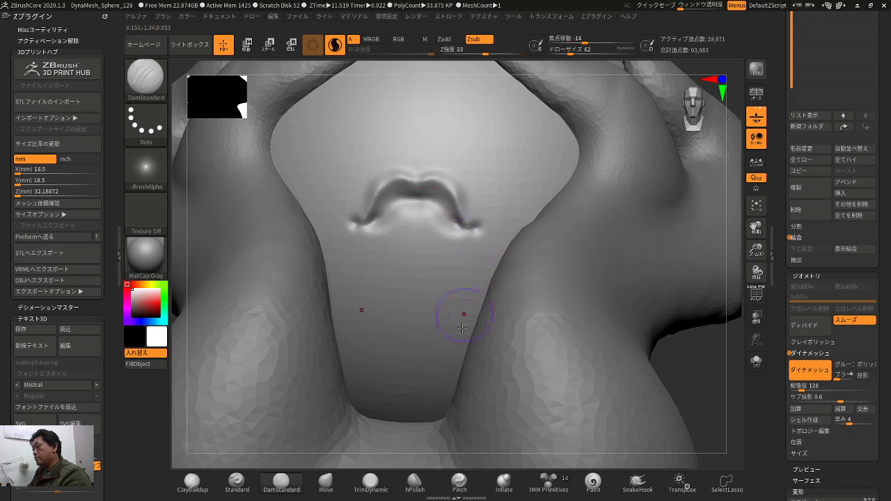
- Deepen the line at the mouth corners and sharpen the sides of the upper lip with DamStandard
alt+drag(702, 374, 654, 353)
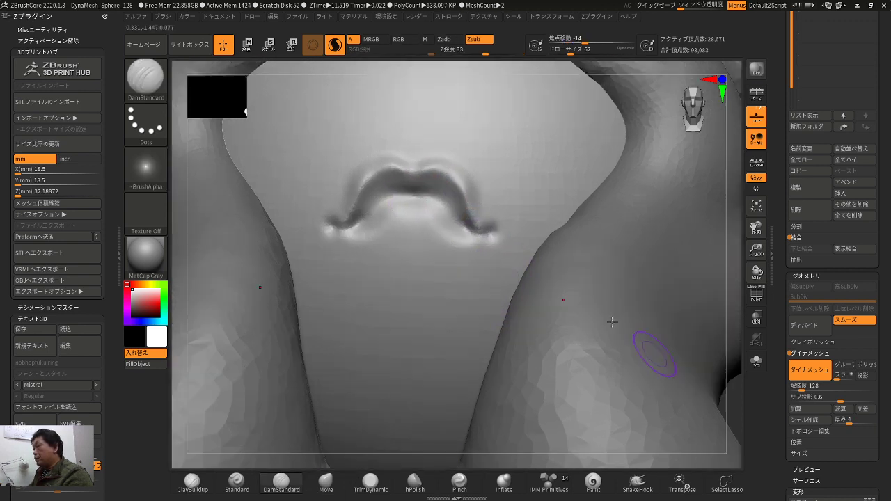
drag(461, 227, 476, 228)
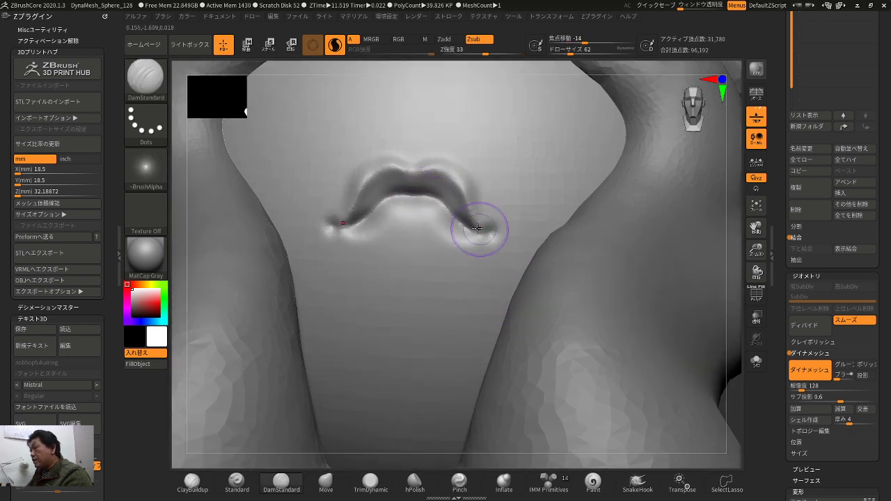
mouse_move(431, 167)
mouse_down()
mouse_move(463, 183)
mouse_move(477, 208)
mouse_up()
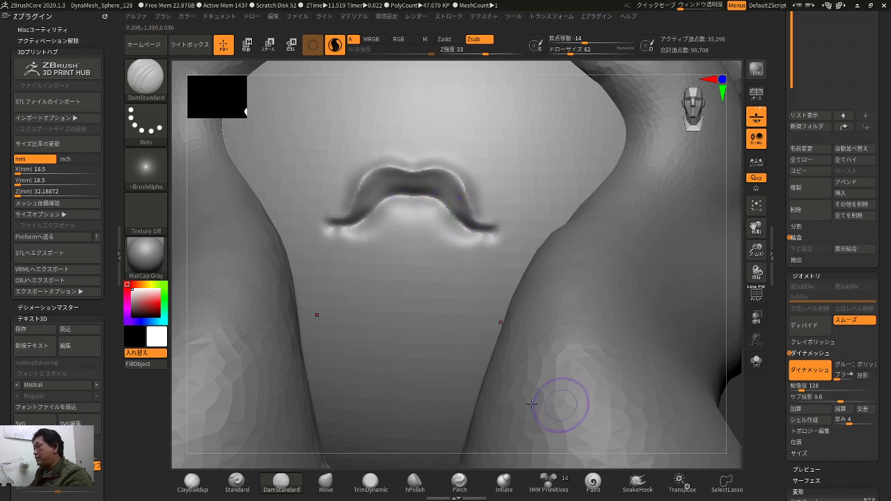
- Inflate the area below the mouth line into a full rounded lower lip and smooth around the mouth corners
click(503, 482)
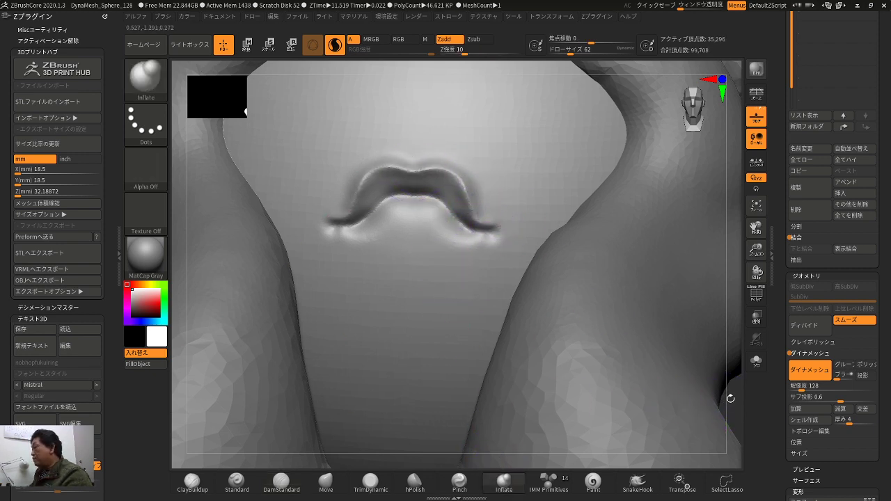
alt+drag(729, 398, 666, 353)
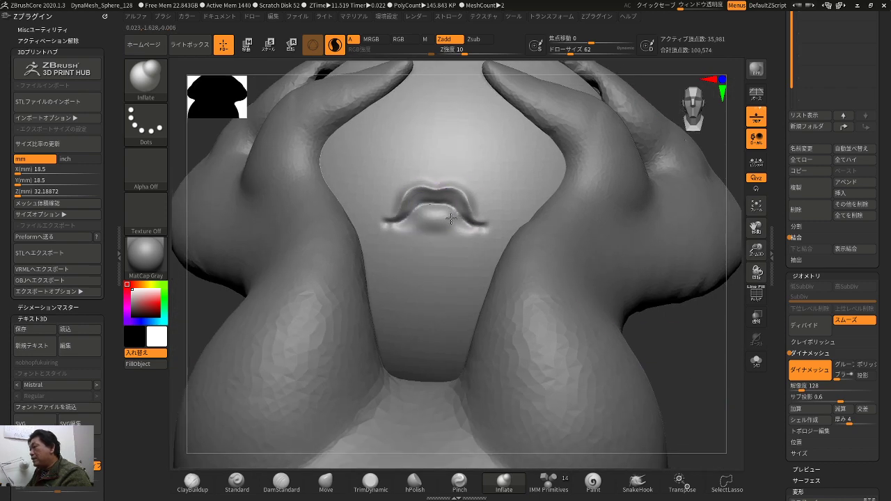
drag(679, 352, 639, 309)
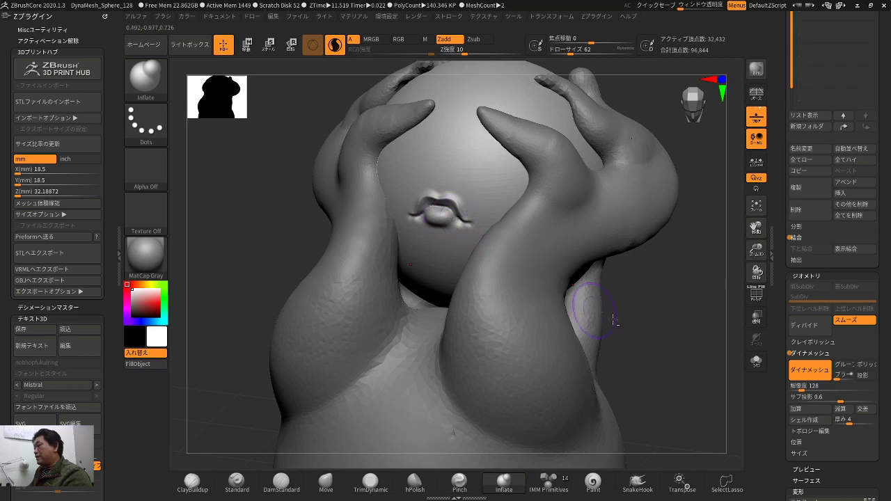
ctrl+right_drag(613, 319, 470, 223)
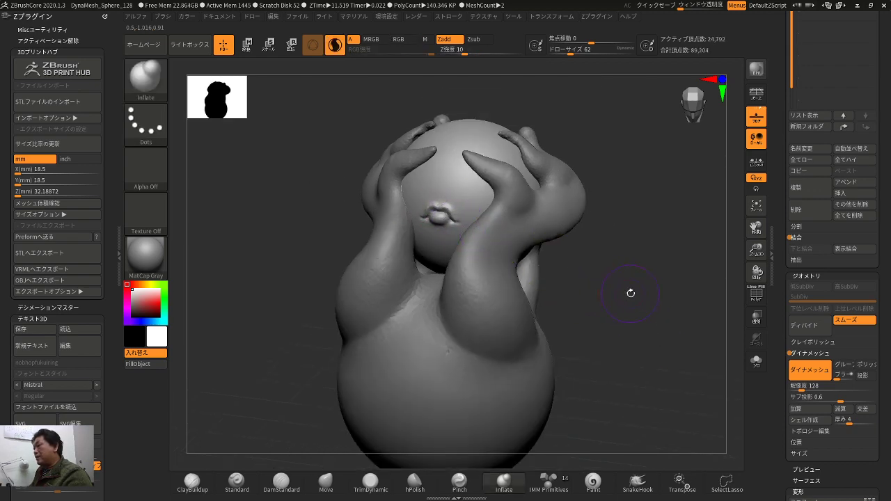
ctrl+right_drag(631, 292, 658, 328)
drag(658, 318, 663, 316)
key(shift)
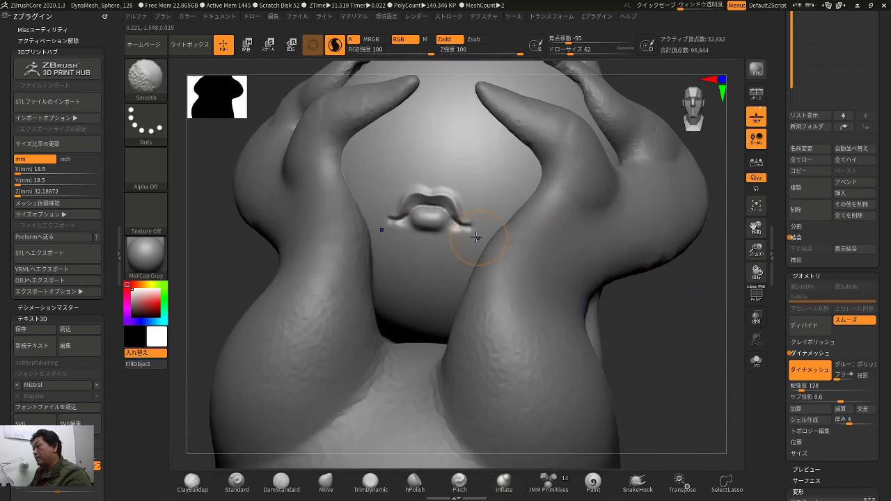
- Insert a Cube3D as a new subtool directly below the PolySphere body
ctrl+right_drag(668, 334, 636, 298)
mouse_move(636, 299)
mouse_down()
mouse_move(606, 295)
mouse_move(632, 290)
mouse_move(624, 289)
mouse_up()
mouse_move(624, 290)
right_down()
mouse_move(628, 318)
mouse_move(606, 298)
mouse_move(592, 300)
mouse_move(599, 338)
mouse_move(636, 318)
mouse_move(591, 329)
mouse_move(596, 314)
mouse_move(575, 309)
mouse_move(624, 325)
mouse_move(615, 330)
mouse_move(664, 308)
mouse_move(619, 328)
mouse_move(647, 321)
mouse_move(782, 174)
right_up()
scroll(828, 176, up, 5)
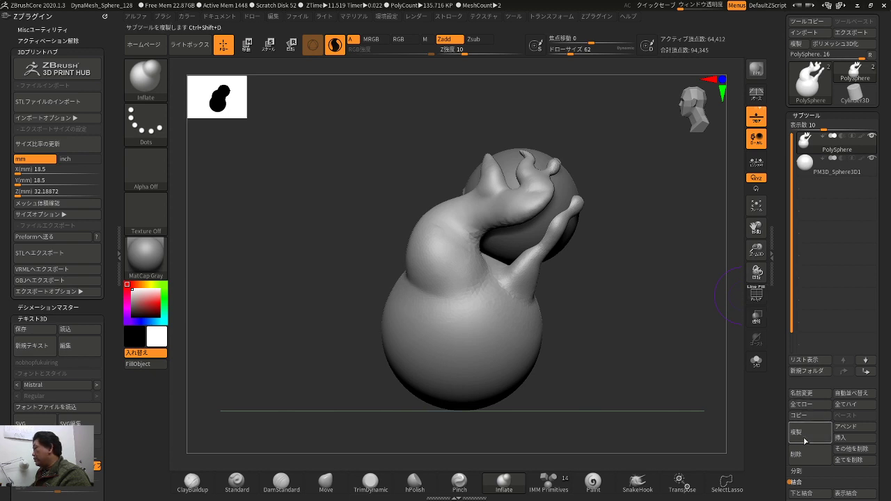
click(845, 437)
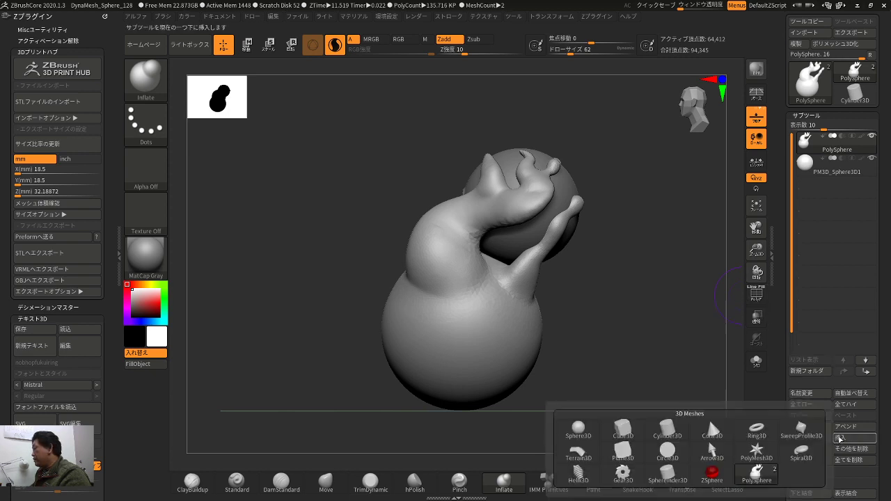
click(628, 426)
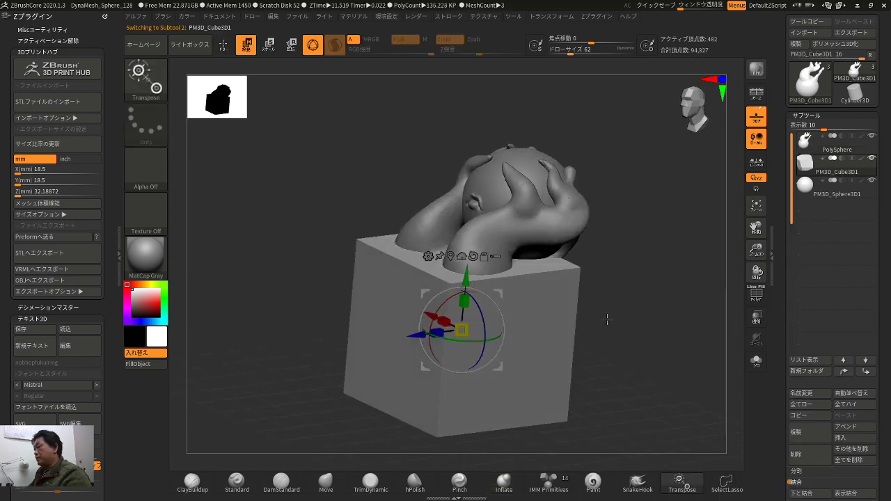
- Convert the inserted cube into a Cylinder 3D and close its inner hole to make it solid, working in Solo mode
click(430, 256)
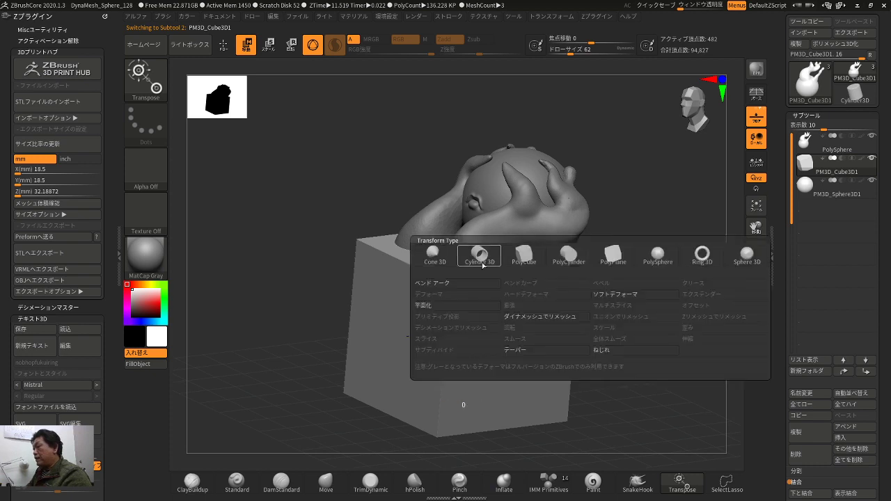
click(480, 259)
click(756, 361)
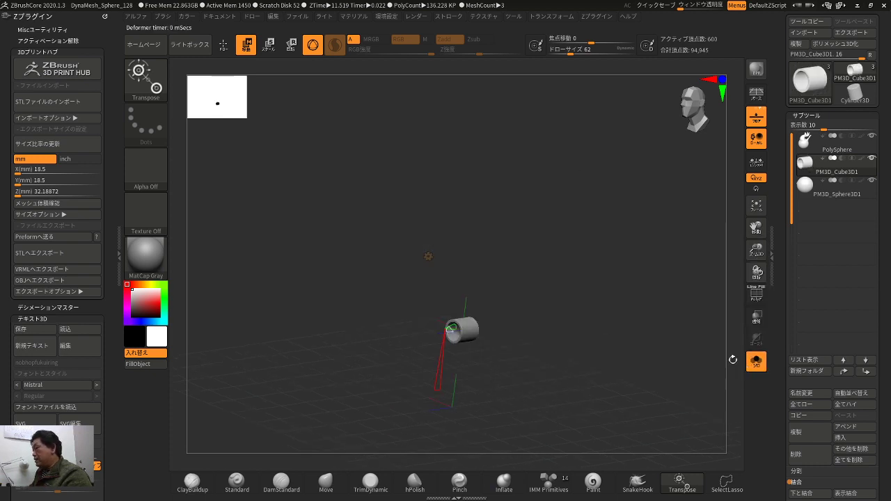
ctrl+right_drag(721, 436, 721, 449)
drag(420, 327, 467, 372)
click(749, 362)
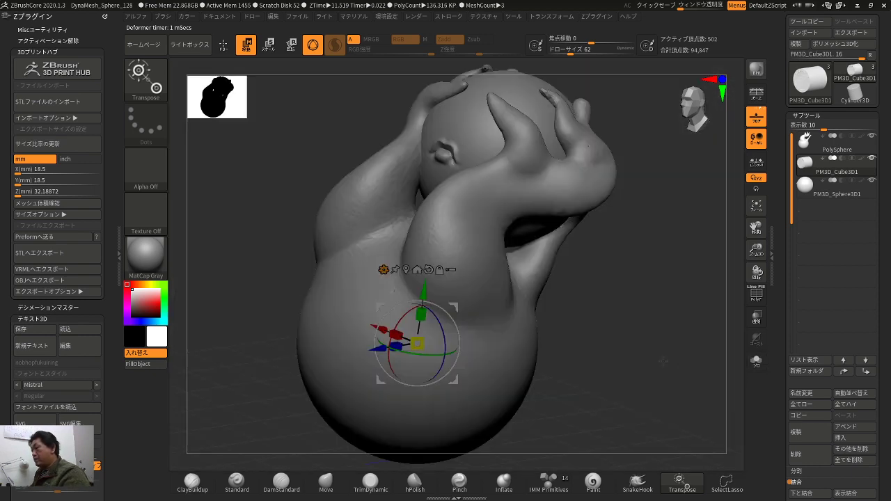
- Scale up the cylinder and stretch it along the Z axis so it runs front to back through the round body
drag(417, 343, 556, 272)
shift+drag(649, 195, 757, 221)
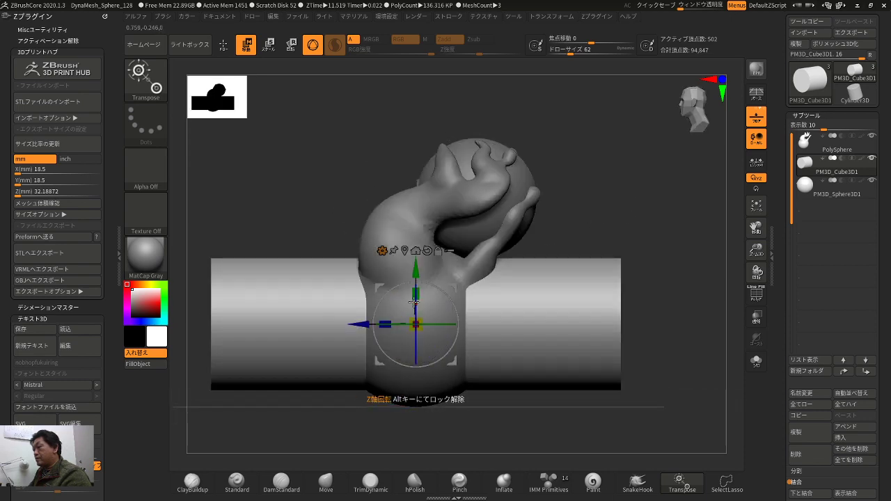
drag(386, 324, 391, 314)
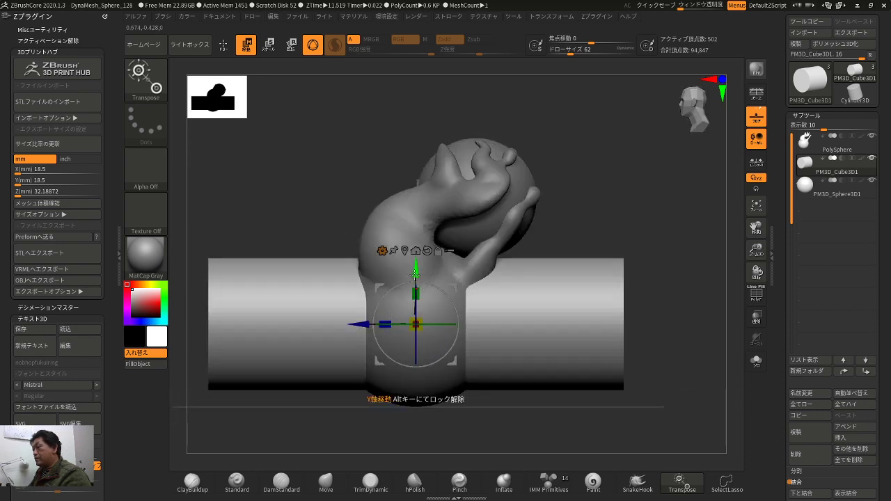
shift+drag(689, 233, 649, 234)
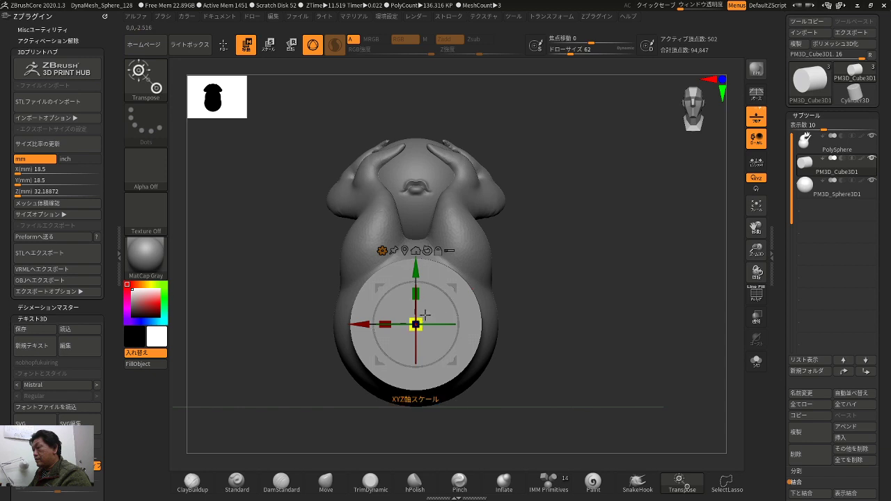
drag(421, 318, 429, 300)
- Select the PolySphere body subtool and activate the Move gizmo on it in front view
mouse_move(685, 233)
mouse_down()
mouse_move(592, 258)
mouse_move(585, 237)
mouse_up()
key(q)
drag(651, 229, 673, 228)
alt+click(450, 314)
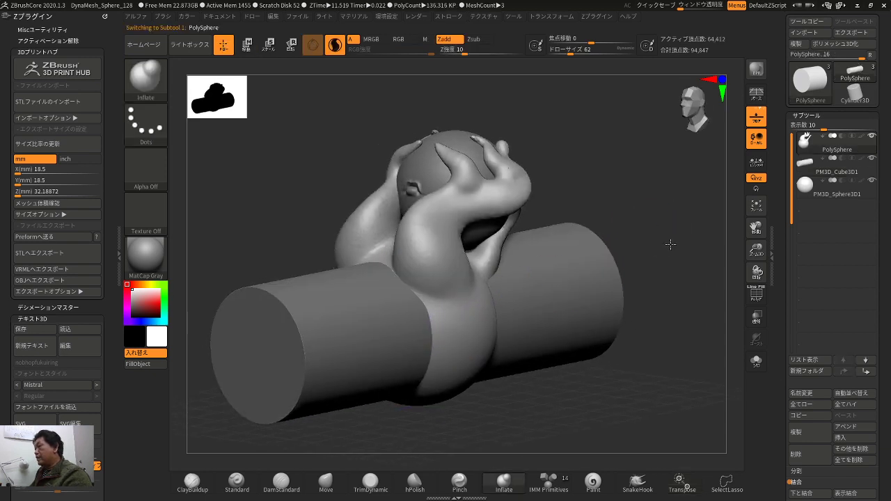
drag(670, 271, 612, 240)
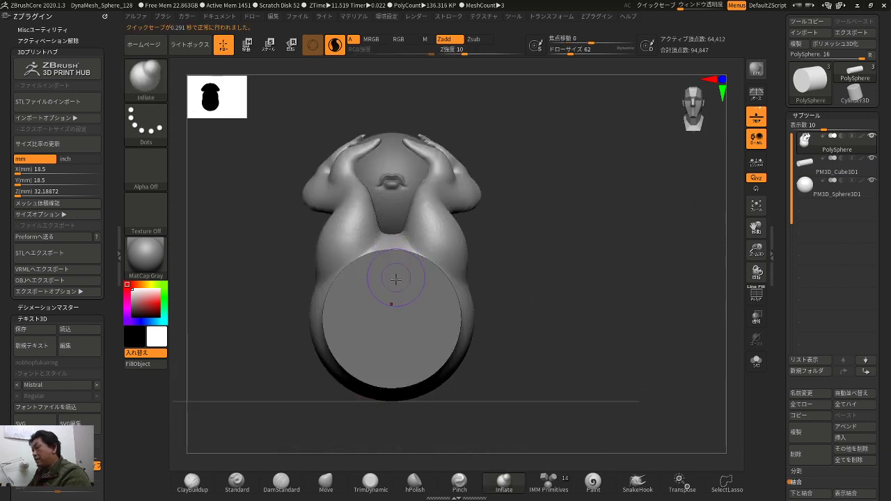
key(w)
drag(391, 318, 397, 313)
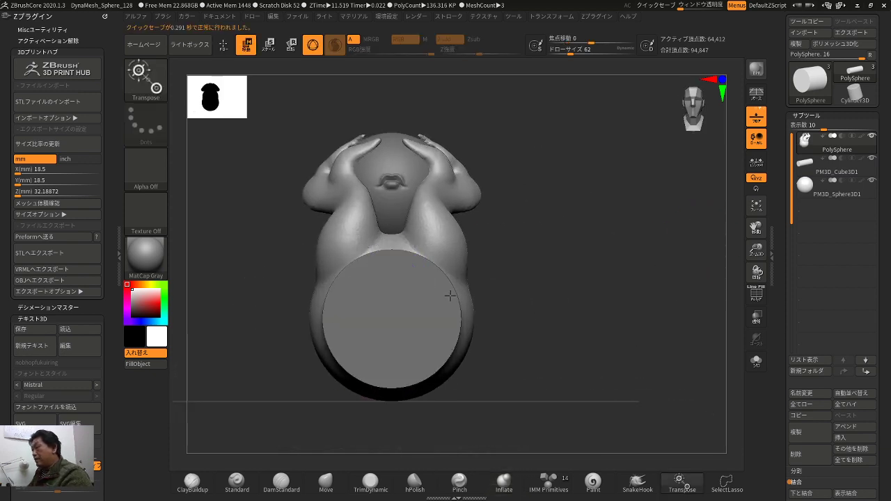
- Set the cylinder subtool PM3D_Cube3D1 to subtraction mode and make the PolySphere body the active subtool
alt+click(395, 311)
mouse_move(699, 240)
mouse_down()
mouse_move(618, 274)
mouse_move(687, 290)
mouse_up()
key(q)
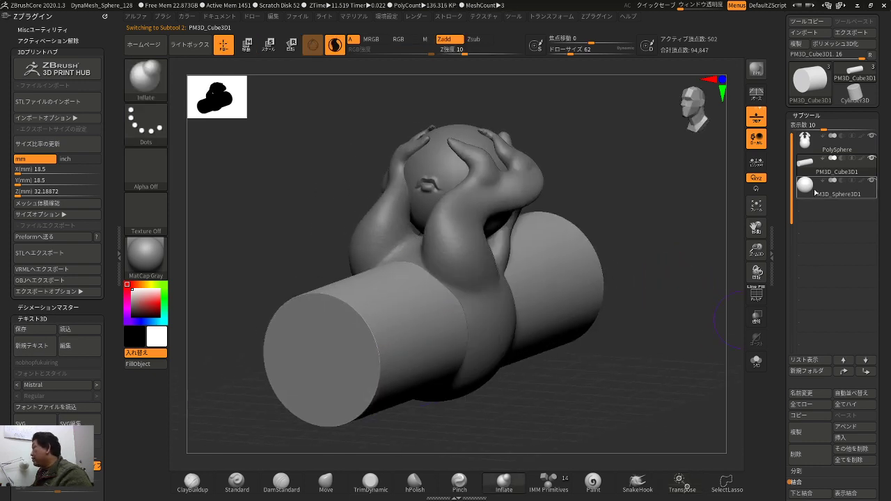
click(842, 158)
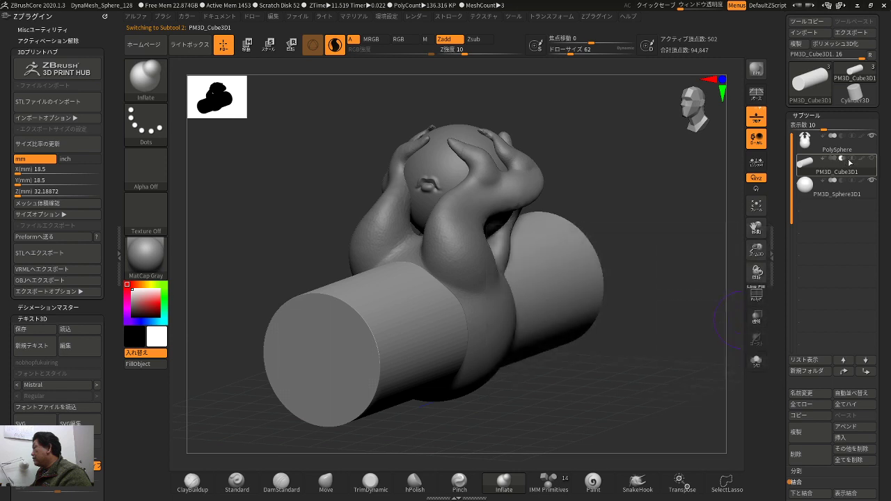
click(842, 142)
drag(697, 275, 742, 380)
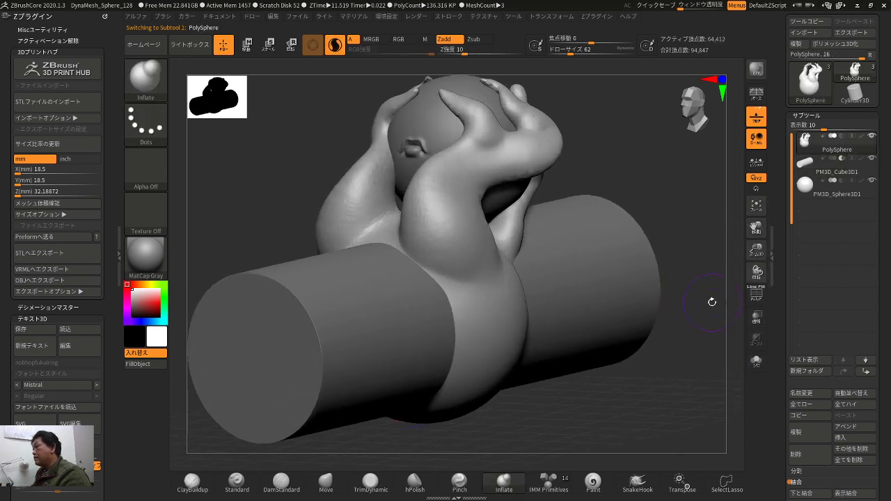
- Apply DynaMesh to the PolySphere body at resolution 256
drag(701, 338, 757, 256)
scroll(807, 382, down, 6)
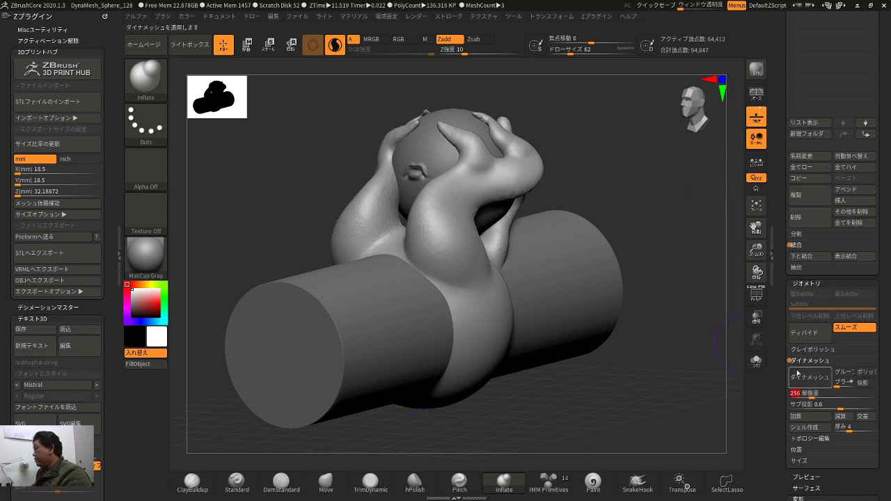
drag(684, 336, 696, 334)
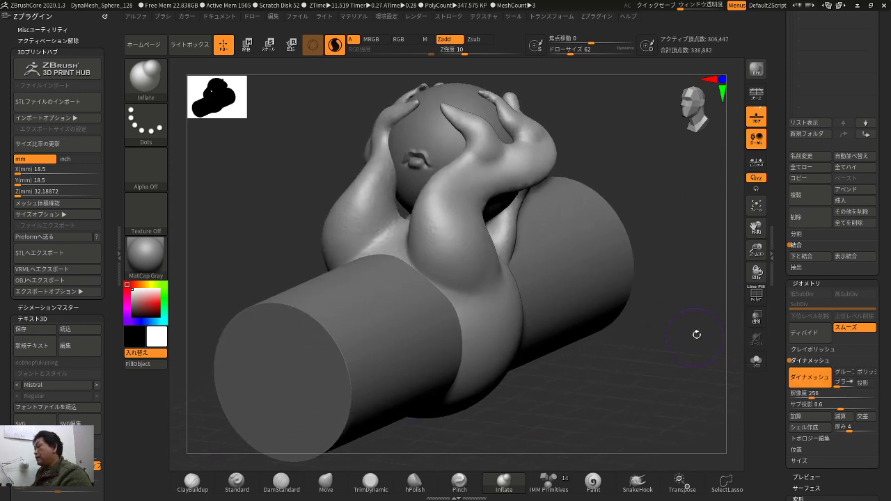
- Merge the body with the subtractive cylinder below it and update the DynaMesh to cut the ring's finger hole
click(800, 256)
click(719, 280)
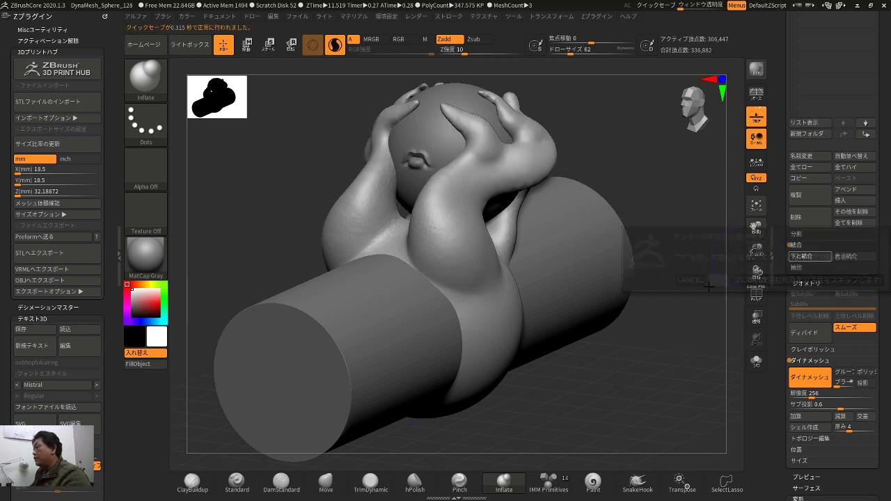
key(ctrl)
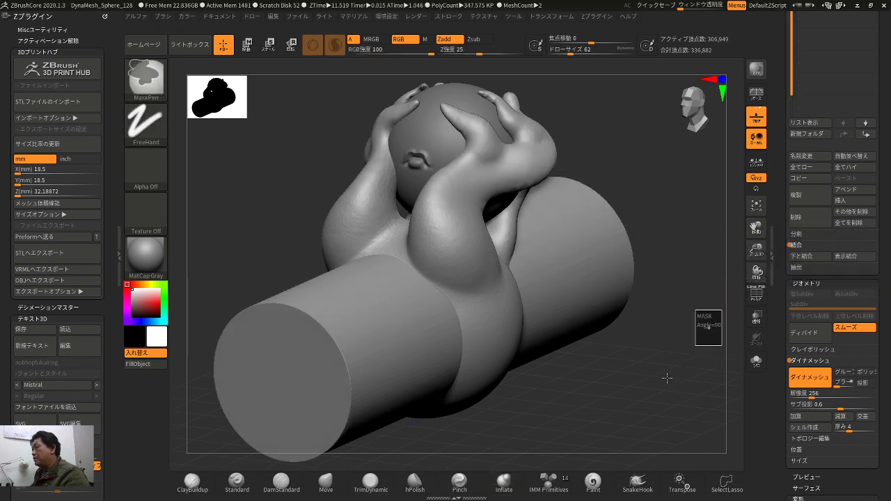
mouse_move(667, 378)
ctrl+mouse_down()
mouse_move(658, 370)
mouse_move(666, 345)
mouse_move(563, 332)
mouse_move(633, 320)
mouse_move(597, 343)
ctrl+mouse_up()
drag(501, 393, 388, 158)
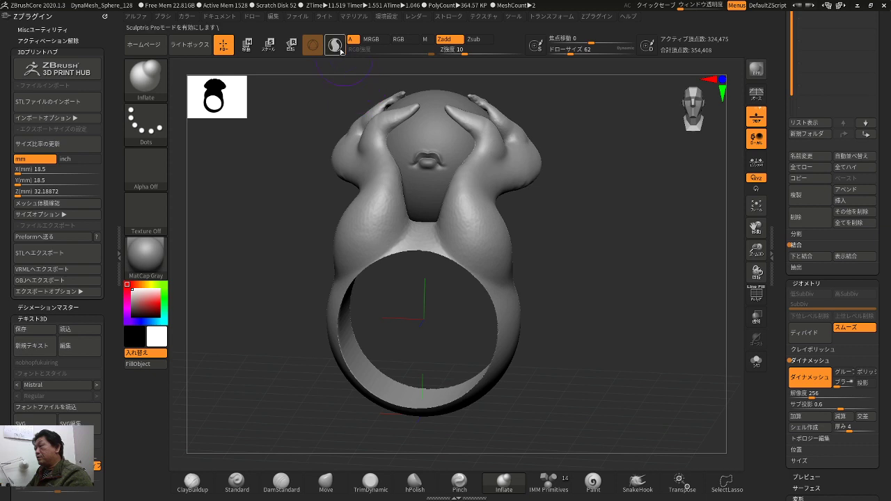
- Set the draw size to 80 and smooth the rim of the finger hole
shift+drag(590, 299, 550, 299)
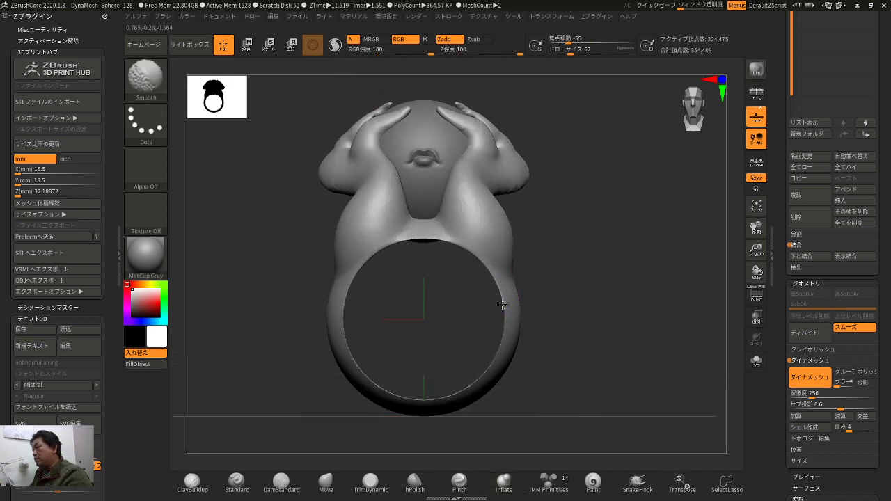
mouse_move(479, 386)
mouse_down()
mouse_move(516, 345)
mouse_move(435, 320)
mouse_up()
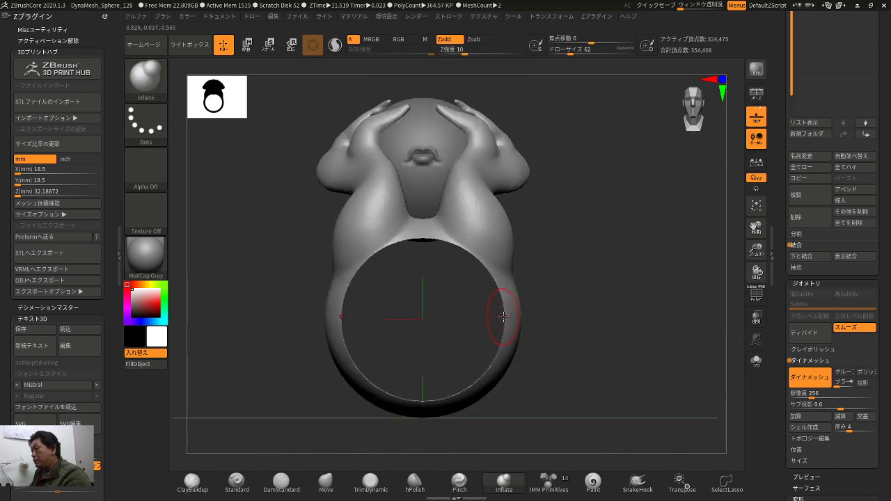
key(shift)
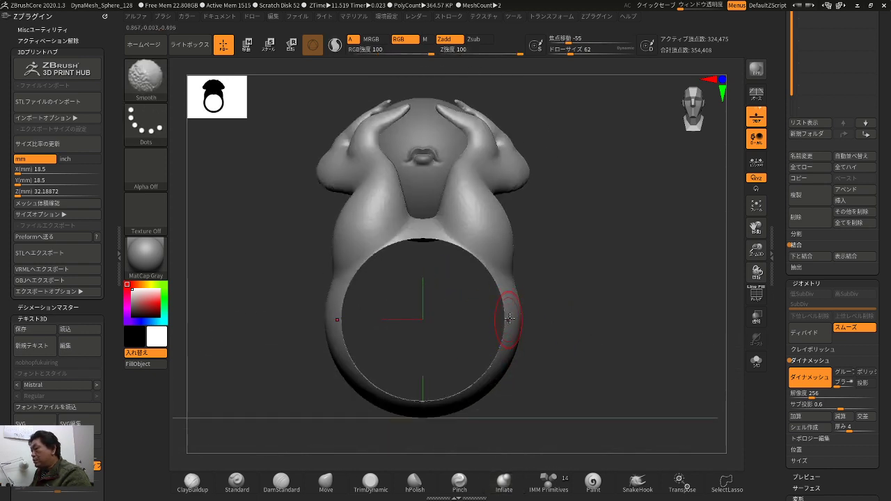
key(space)
drag(514, 317, 518, 316)
key(shift)
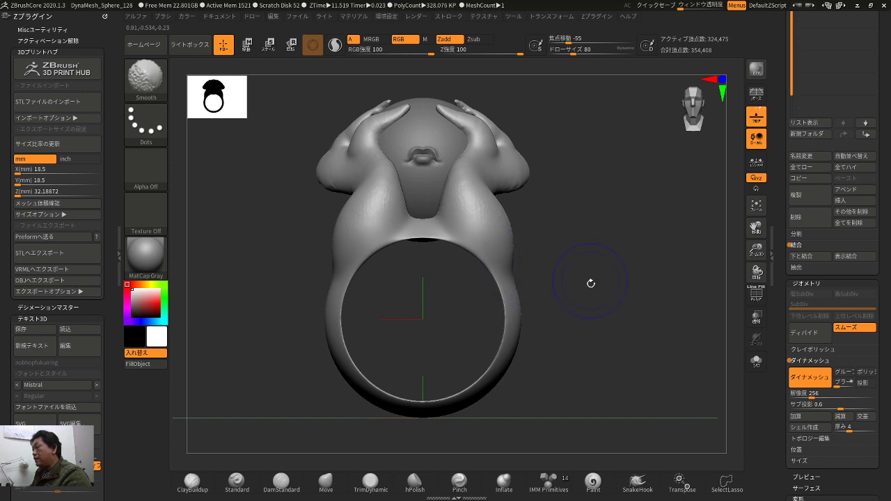
- Set the DynaMesh resolution to 128 and rebuild the ring mesh
mouse_move(590, 283)
mouse_down()
mouse_move(568, 378)
mouse_move(507, 299)
mouse_move(624, 279)
mouse_move(615, 206)
mouse_up()
drag(669, 258, 657, 279)
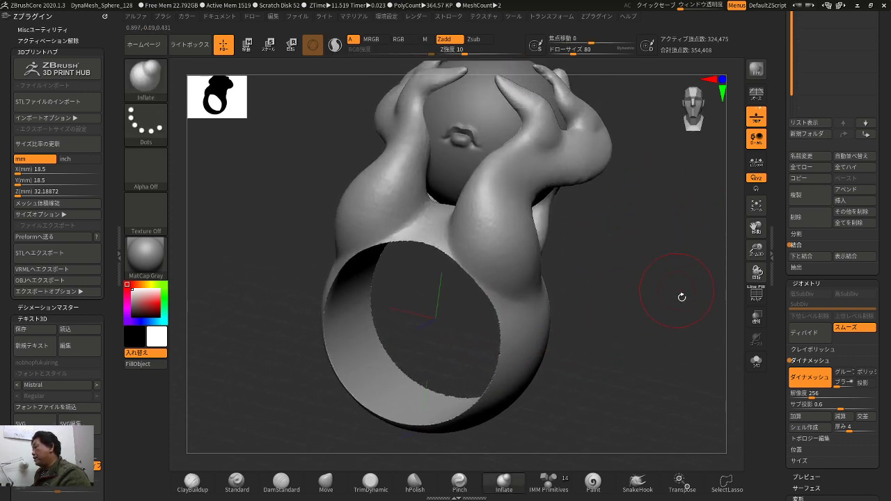
click(809, 394)
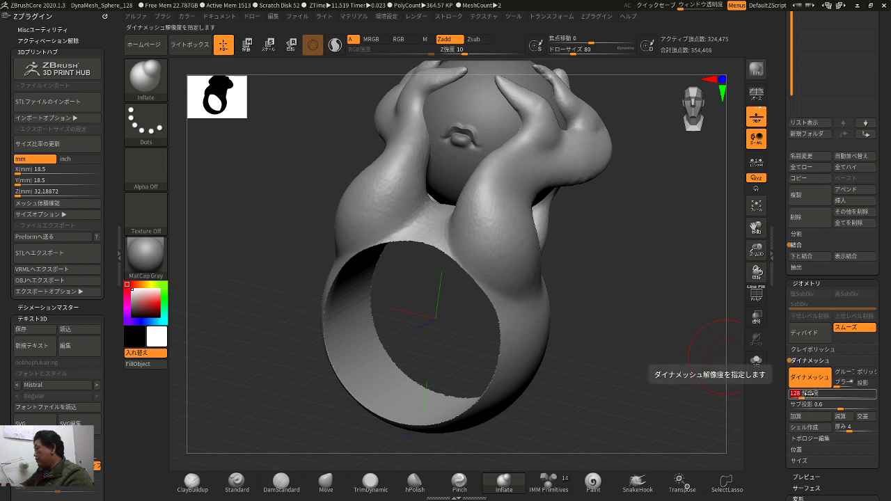
key(Return)
ctrl+drag(656, 246, 611, 258)
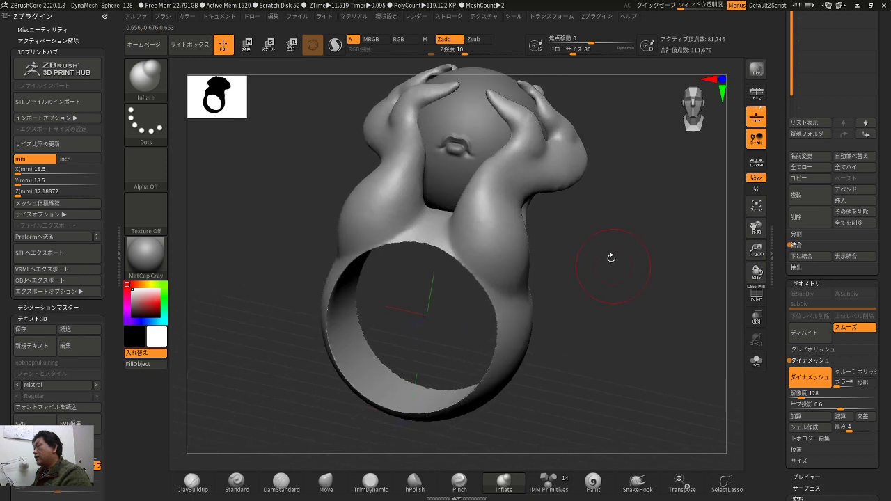
- Enable radial symmetry around the Z axis and turn off X symmetry for sculpting the ring band
click(559, 20)
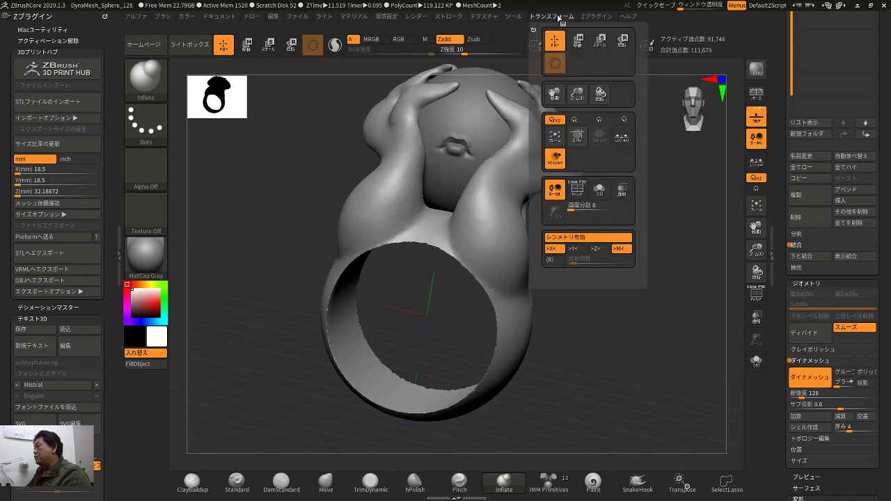
click(557, 259)
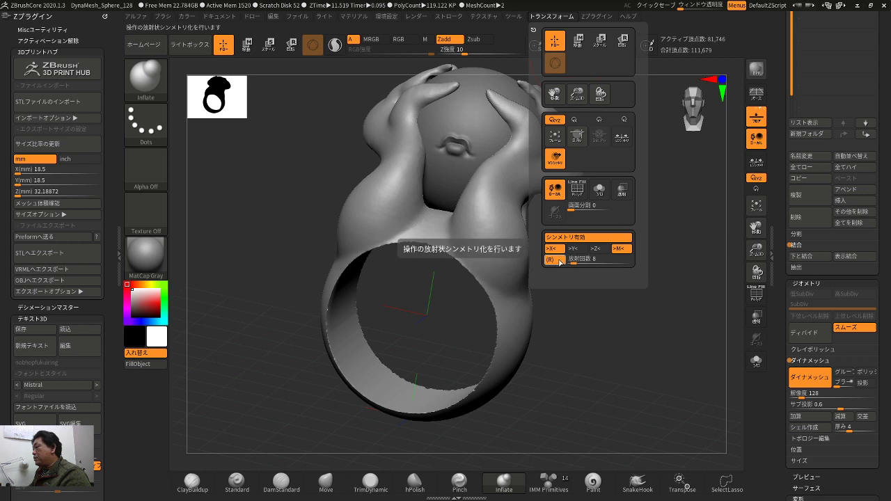
click(559, 260)
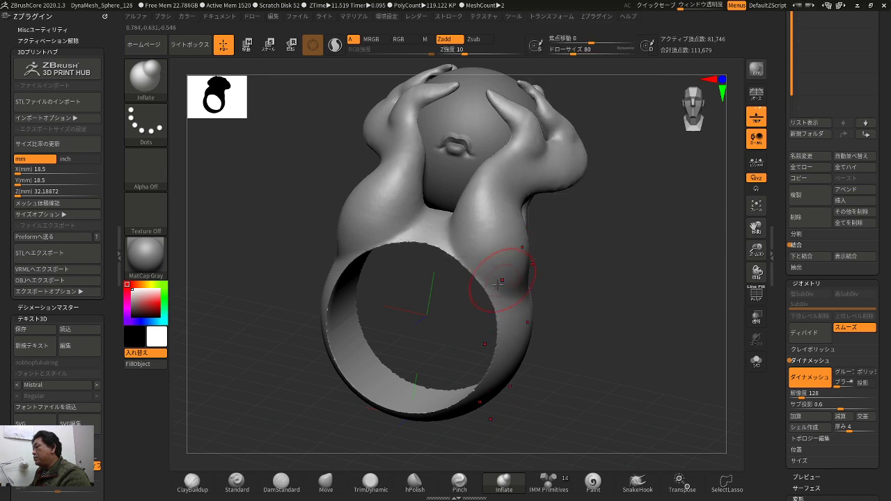
click(564, 17)
click(599, 250)
click(551, 249)
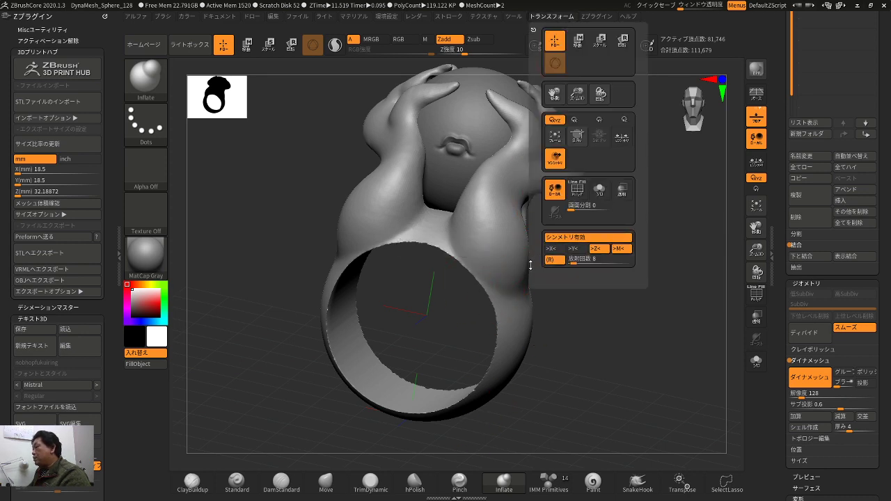
shift+right_drag(499, 272, 533, 257)
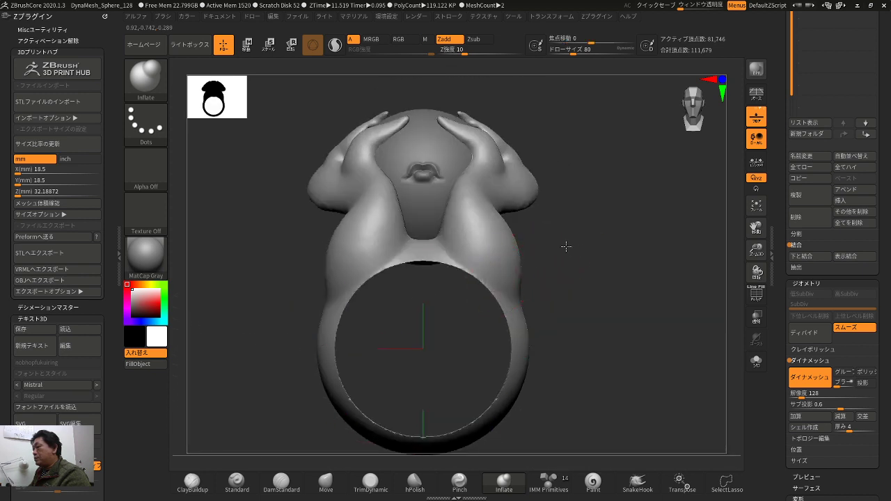
alt+right_drag(620, 246, 636, 216)
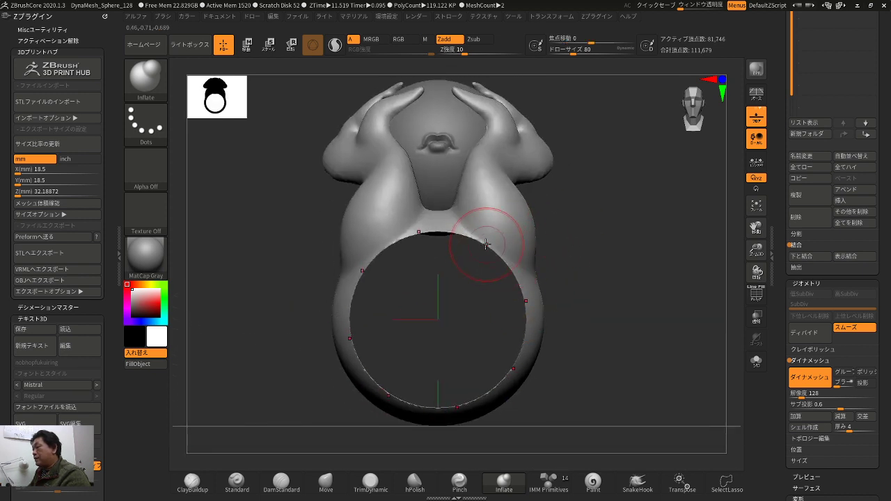
- Raise the radial symmetry count to 27
click(559, 19)
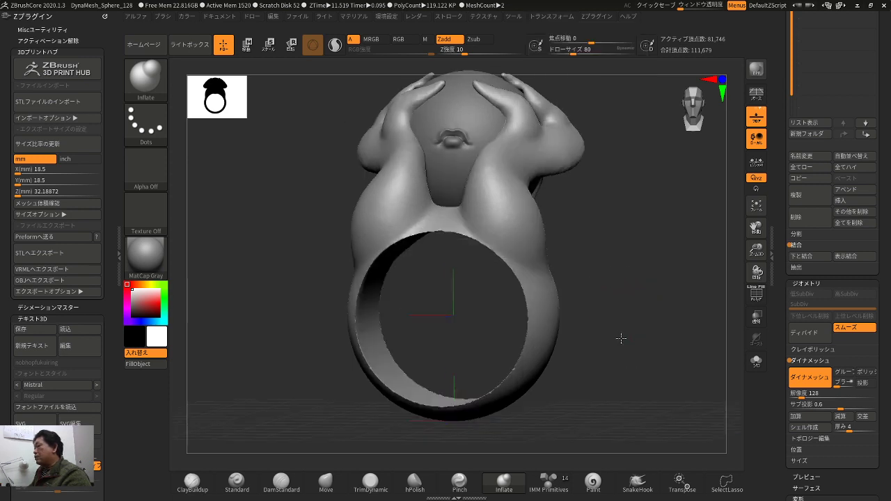
drag(620, 338, 554, 336)
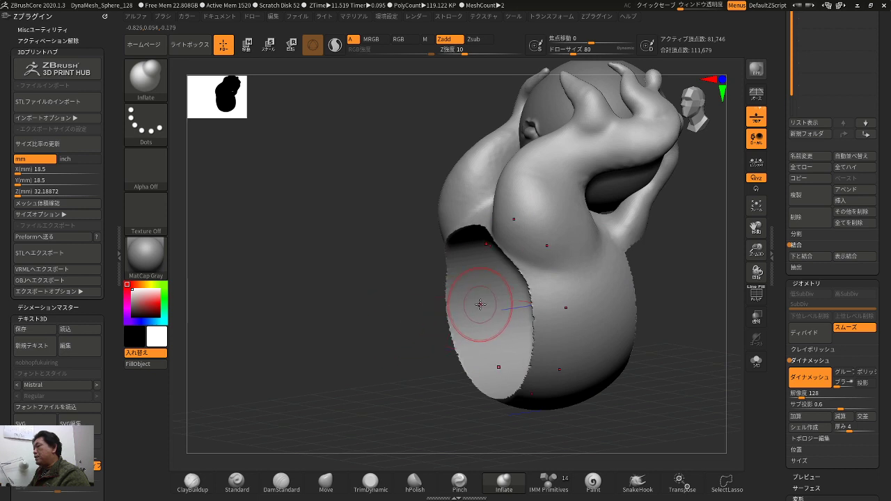
shift+drag(677, 315, 664, 238)
click(557, 17)
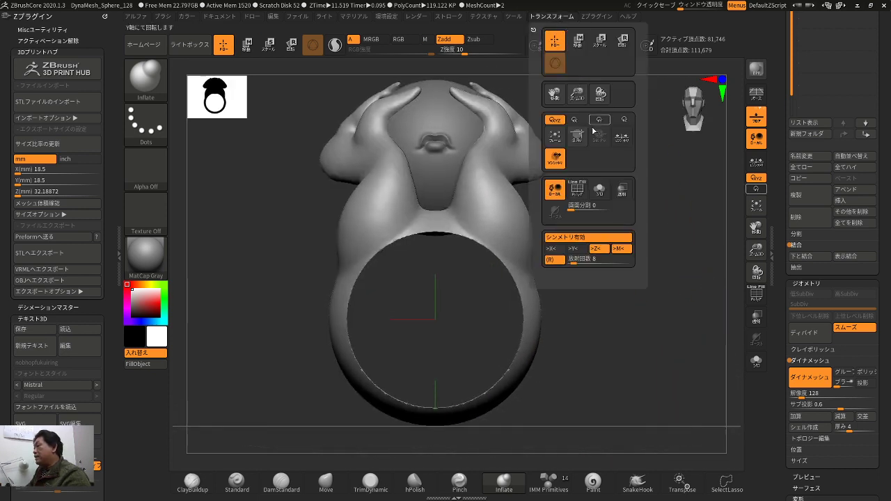
click(584, 259)
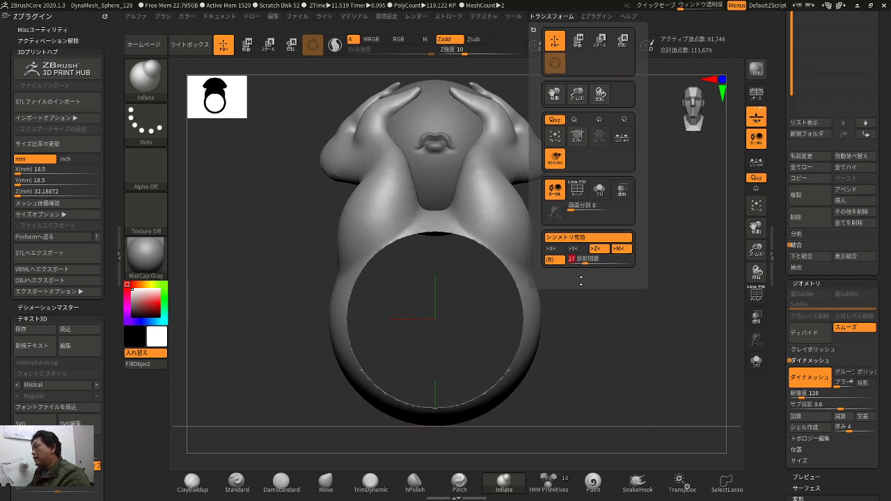
- Smooth the rims of the finger hole on the ring's front and back with radial symmetry
mouse_move(584, 306)
mouse_down()
mouse_move(536, 275)
mouse_move(574, 302)
mouse_up()
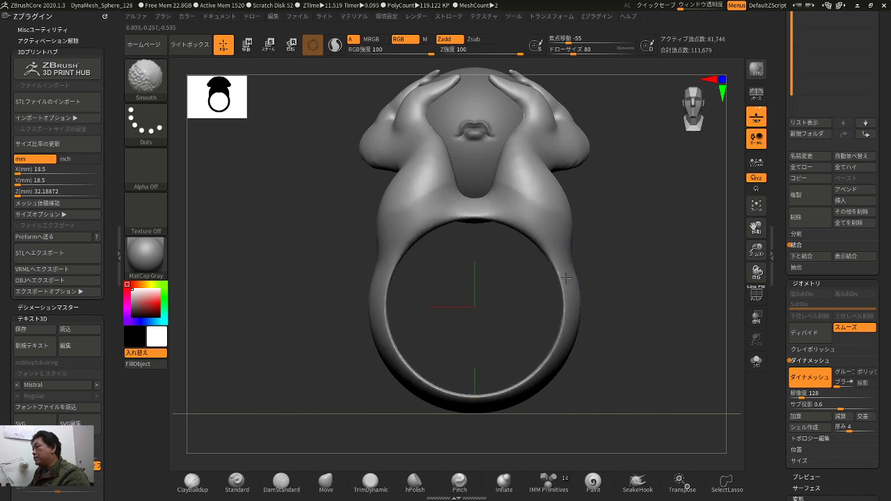
mouse_move(593, 281)
mouse_down()
mouse_move(619, 288)
mouse_move(622, 280)
mouse_move(494, 345)
mouse_move(430, 330)
mouse_up()
click(492, 290)
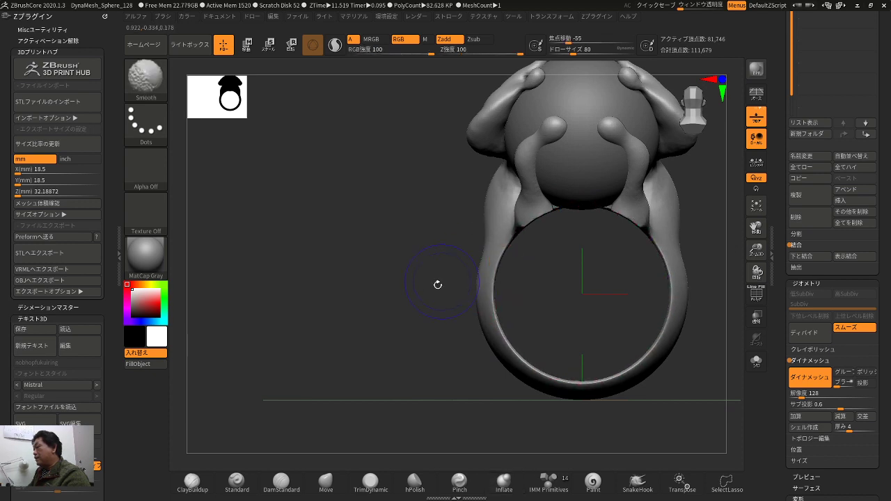
mouse_move(389, 311)
mouse_down()
mouse_move(529, 300)
mouse_move(644, 264)
mouse_move(663, 271)
mouse_up()
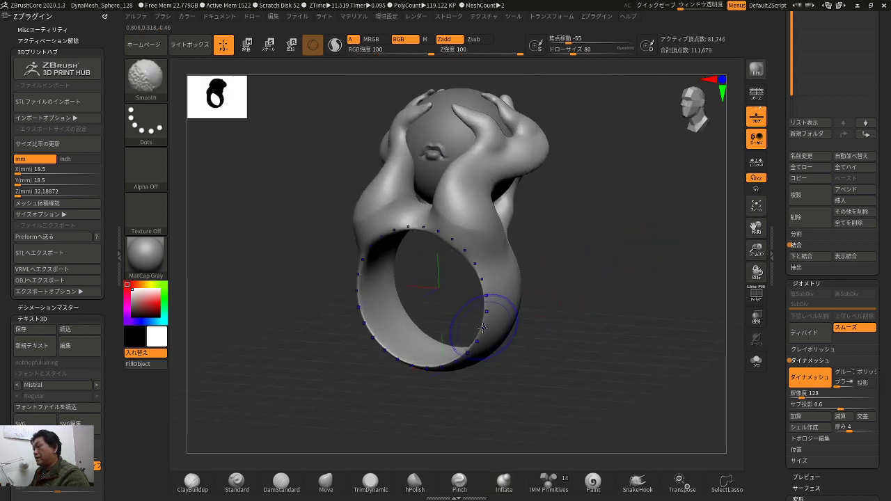
mouse_move(460, 252)
mouse_down()
mouse_move(603, 260)
mouse_move(581, 265)
mouse_move(601, 284)
mouse_move(603, 259)
mouse_move(368, 257)
mouse_up()
- Try carving repeated radial grooves across the ring band with the DamStandard brush, and undo the strokes
click(281, 482)
drag(578, 238, 503, 238)
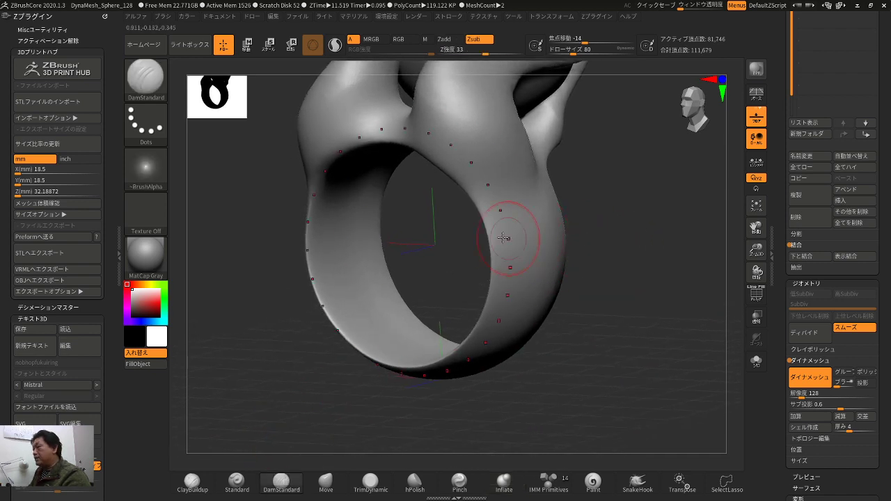
mouse_move(560, 218)
mouse_down()
mouse_move(608, 215)
mouse_move(627, 202)
mouse_move(595, 223)
mouse_move(612, 244)
mouse_move(612, 192)
mouse_up()
key(ctrl)
mouse_move(469, 122)
mouse_down()
mouse_move(589, 250)
mouse_move(535, 231)
mouse_move(608, 201)
mouse_move(612, 211)
mouse_move(594, 184)
mouse_up()
alt+drag(603, 117, 596, 156)
ctrl+drag(620, 106, 359, 253)
mouse_move(629, 209)
mouse_down()
mouse_move(581, 228)
mouse_move(649, 246)
mouse_move(612, 245)
mouse_move(640, 267)
mouse_move(658, 312)
mouse_move(520, 277)
mouse_move(530, 293)
mouse_up()
key(ctrl+z)
mouse_move(589, 263)
mouse_down()
mouse_move(610, 283)
mouse_move(627, 272)
mouse_up()
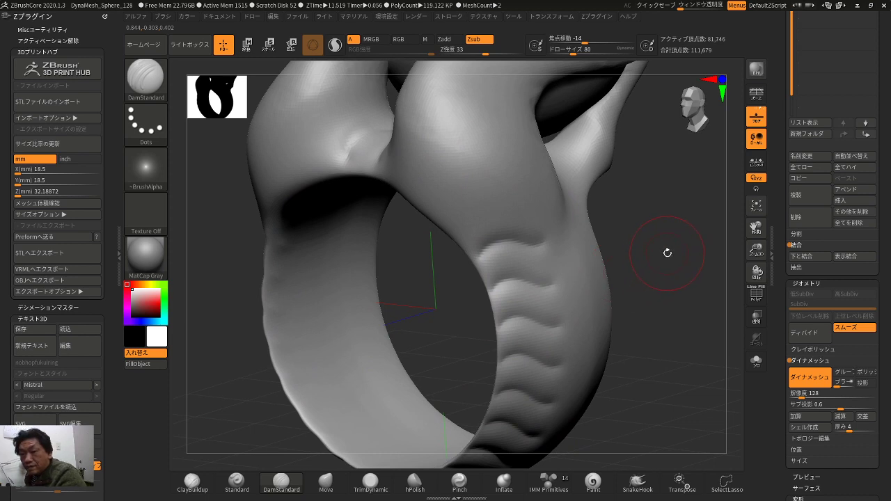
key(ctrl+z)
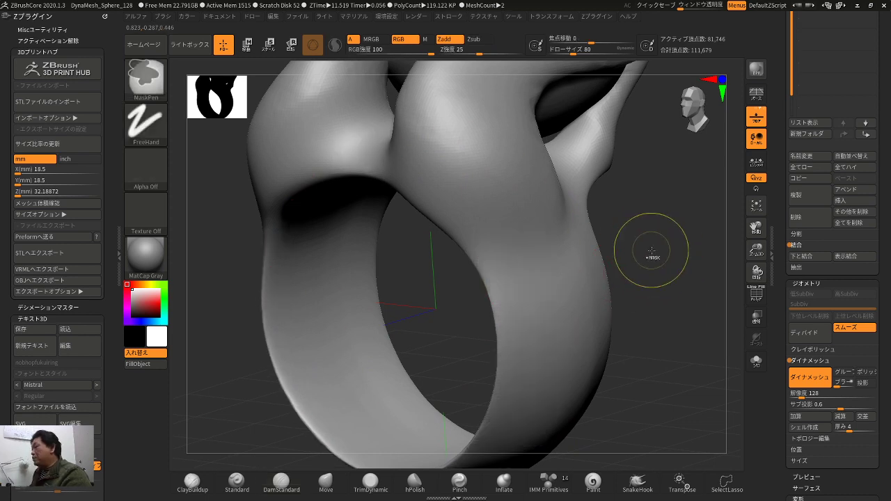
- Test further DamStandard strokes along the side of the ring band and undo them
mouse_move(652, 257)
alt+mouse_down()
mouse_move(656, 244)
mouse_move(636, 232)
mouse_move(645, 240)
mouse_move(638, 271)
mouse_move(668, 227)
alt+mouse_up()
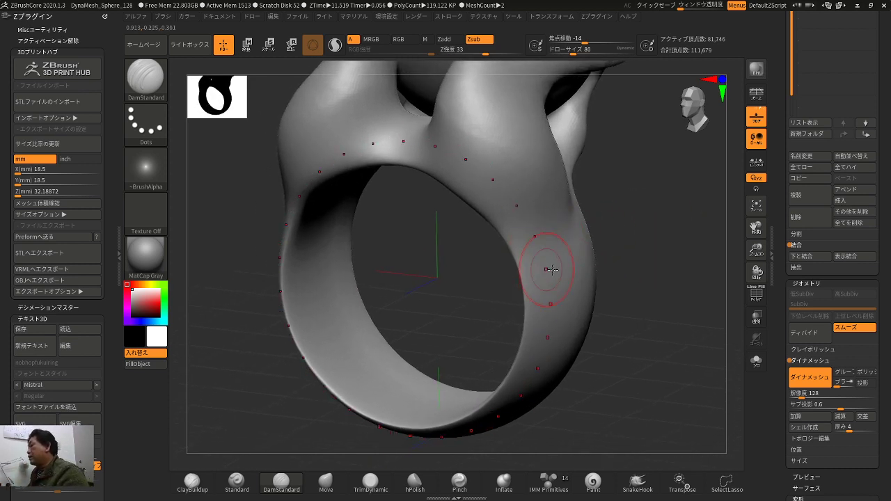
key(ctrl+z)
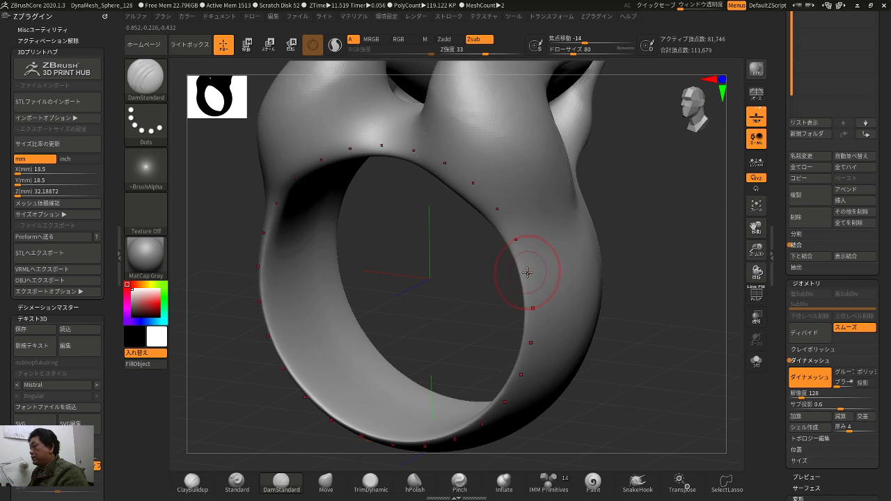
drag(525, 274, 572, 256)
key(ctrl+z)
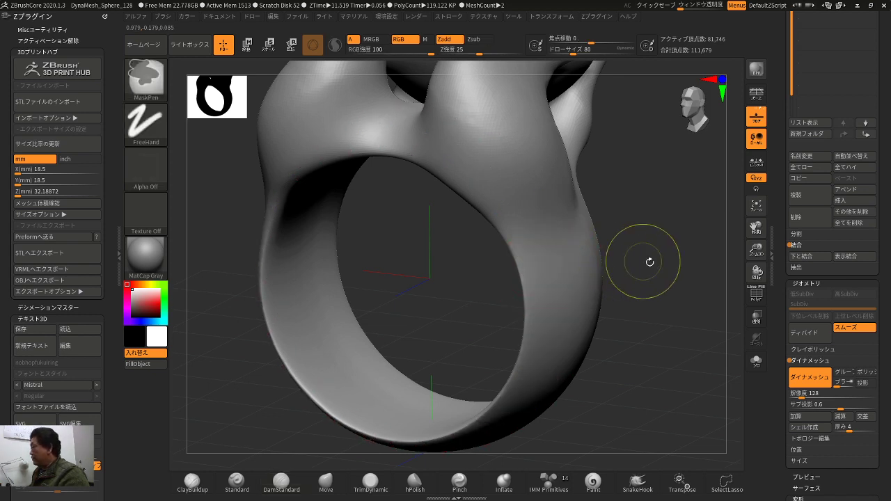
alt+drag(647, 260, 637, 316)
key(ctrl+z)
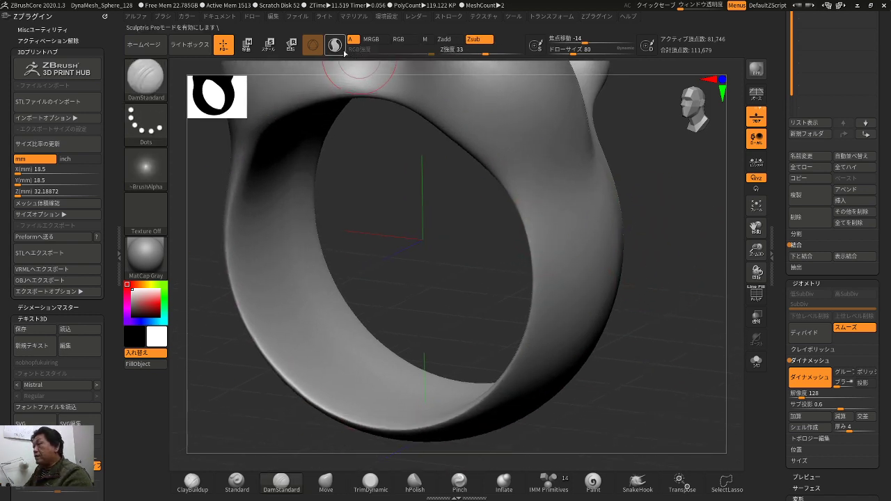
- Try carving repeated slanted grooves across the ring band with the DamStandard brush and radial symmetry, and undo the strokes
key(ctrl+z)
drag(531, 246, 581, 230)
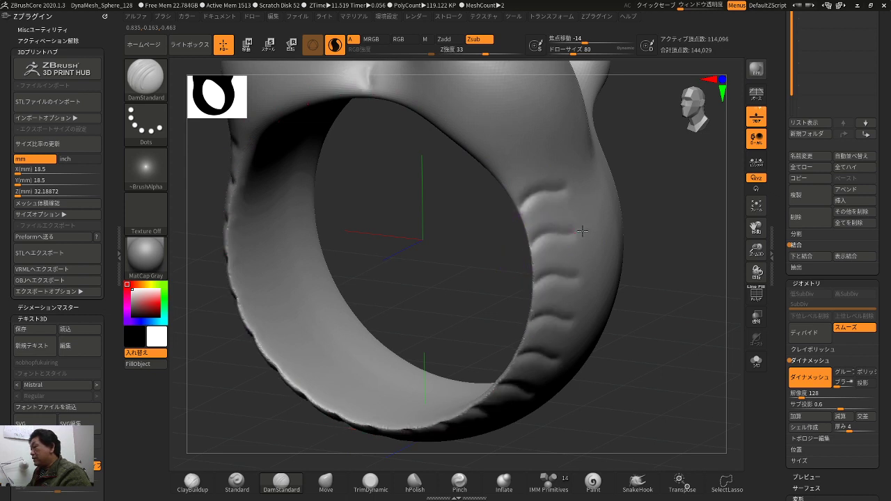
drag(531, 246, 581, 230)
mouse_move(591, 223)
ctrl+right_down()
mouse_move(632, 187)
mouse_move(682, 166)
ctrl+right_up()
key(ctrl+z)
key(ctrl+z)
key(ctrl+z)
key(ctrl+z)
key(ctrl+z)
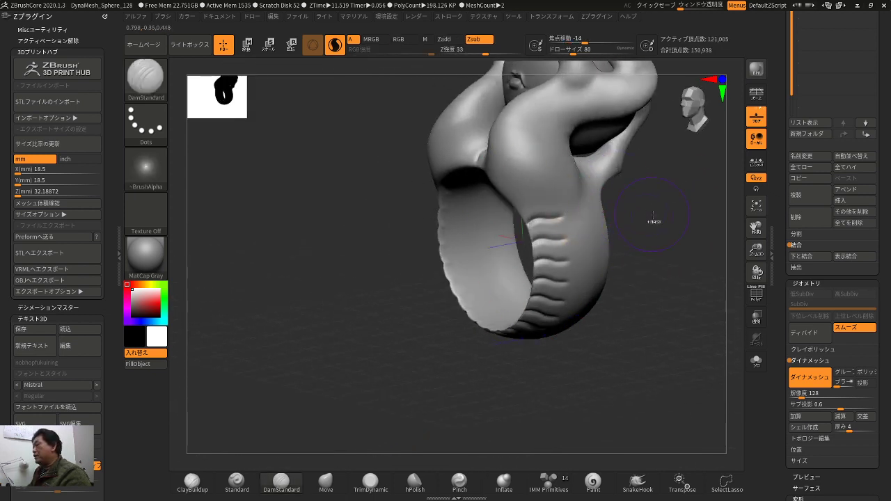
- Try marking a row of small dents along the outer side of the band, and step back through the strokes
shift+right_drag(624, 328, 579, 302)
drag(523, 313, 536, 316)
key(ctrl+z)
key(ctrl+z)
key(ctrl+z)
key(ctrl+z)
key(ctrl+z)
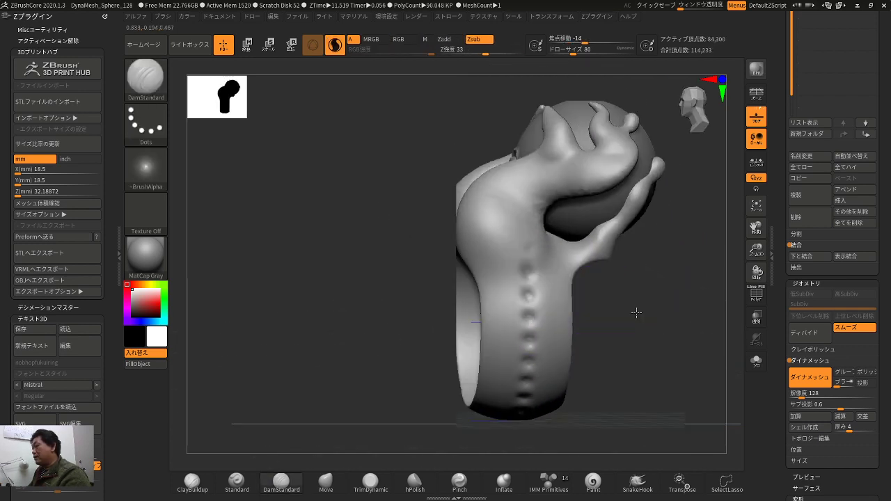
key(ctrl+z)
key(ctrl+z)
key(ctrl+z)
key(ctrl+z)
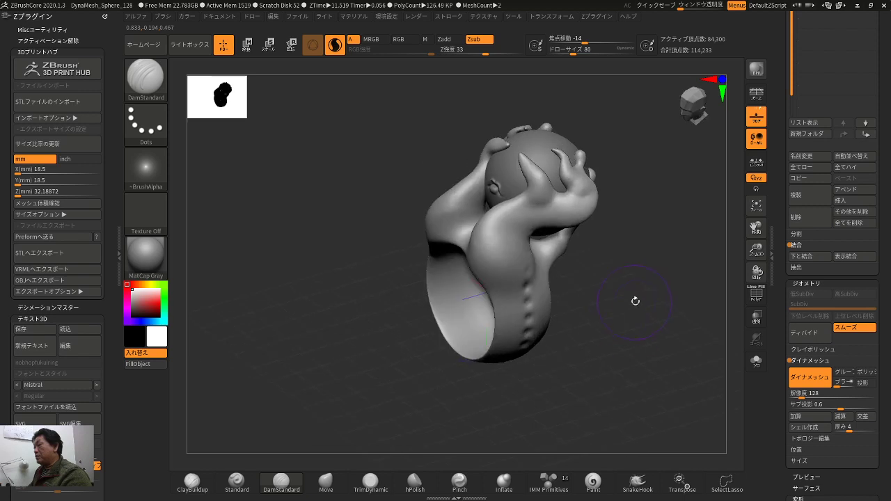
- Switch the symmetry from radial around Z to mirrored across X, and undo the remaining dents on the band
drag(652, 338, 595, 318)
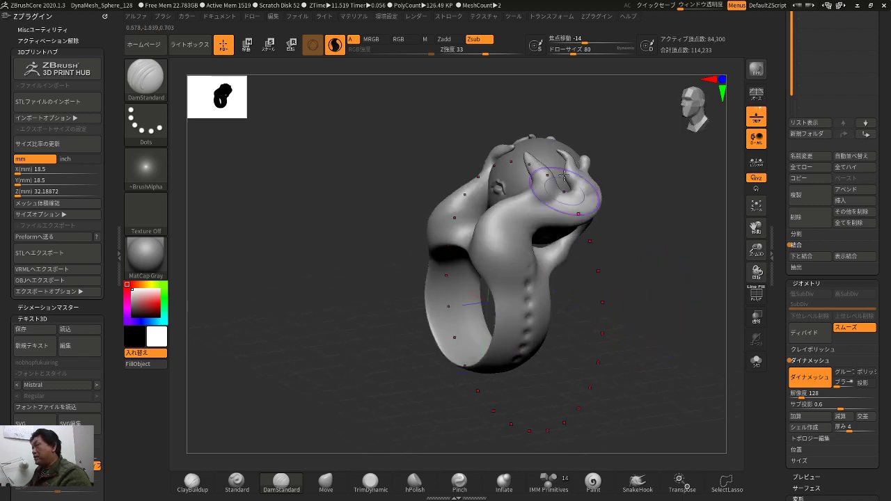
click(557, 17)
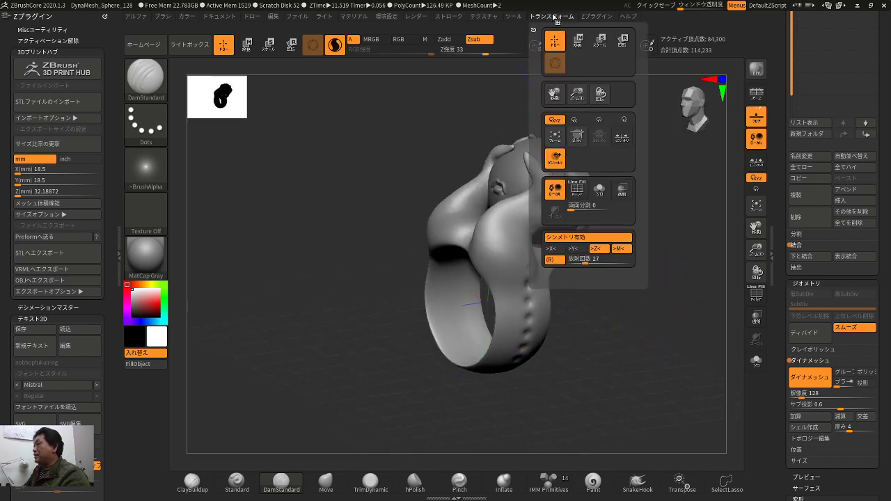
click(555, 260)
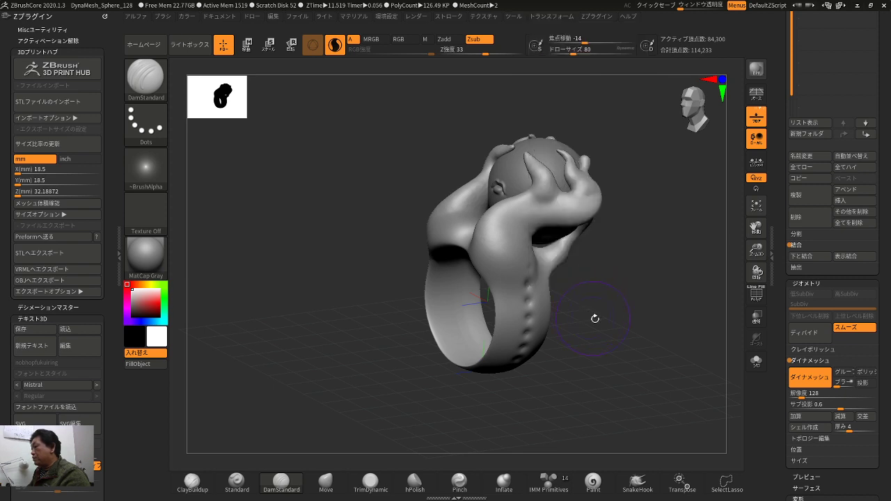
click(557, 17)
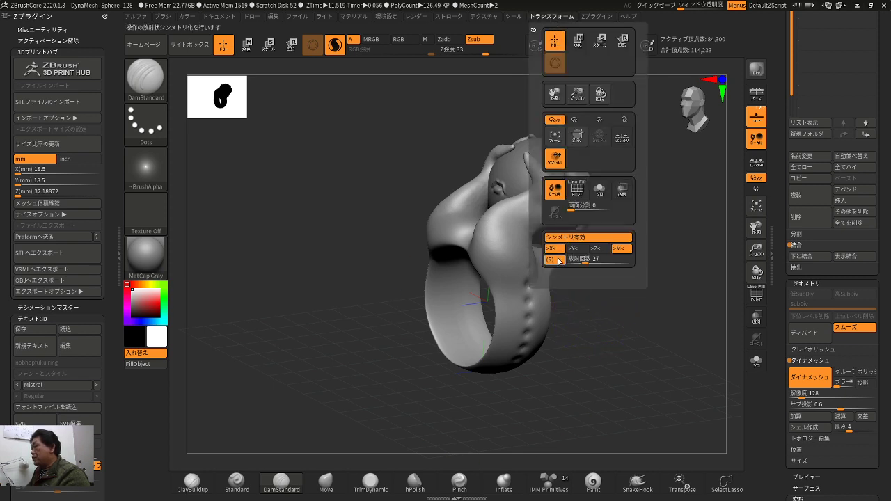
drag(636, 296, 603, 278)
key(ctrl+z)
- Try carving a DamStandard crease along the outer side of the arm above the band, and undo the strokes
drag(625, 320, 599, 271)
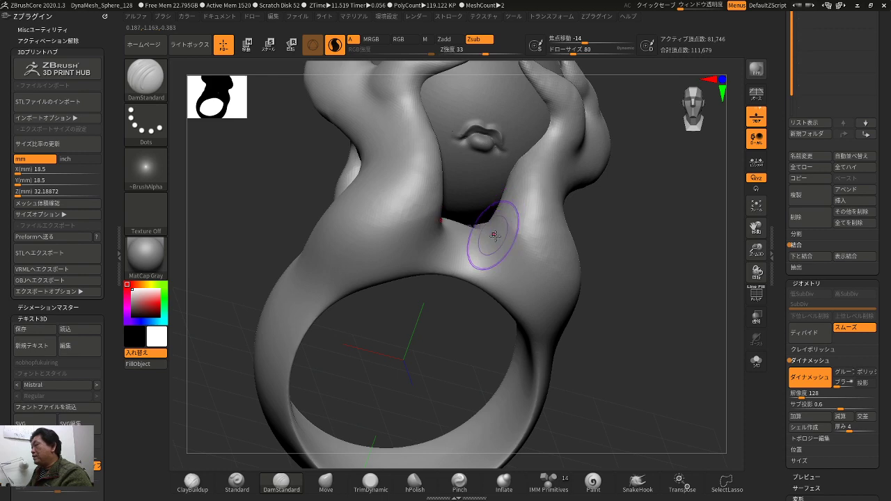
drag(654, 261, 636, 266)
alt+drag(630, 306, 618, 286)
mouse_move(668, 300)
mouse_down()
mouse_move(637, 307)
mouse_move(634, 328)
mouse_up()
mouse_move(475, 328)
mouse_down()
mouse_move(539, 331)
mouse_move(574, 310)
mouse_move(508, 337)
mouse_up()
key(ctrl+z)
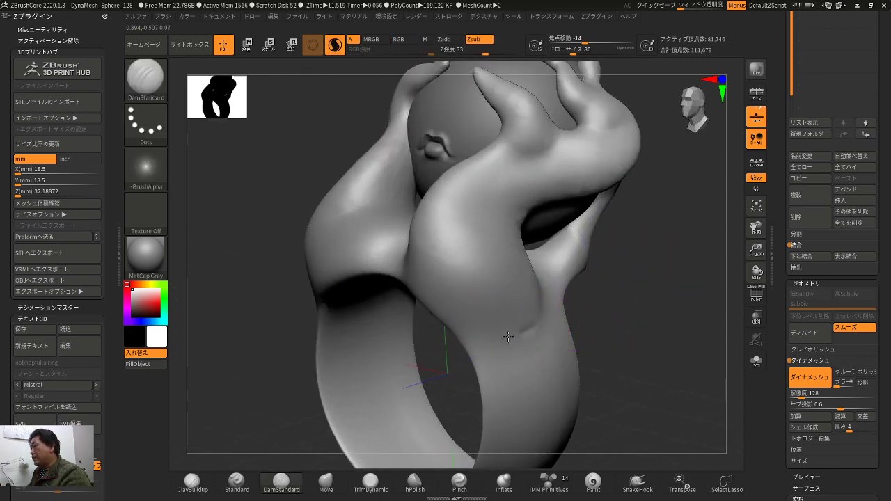
mouse_move(598, 313)
mouse_down()
mouse_move(642, 312)
mouse_move(471, 335)
mouse_move(547, 266)
mouse_up()
key(ctrl+z)
- Carve a curved crease from the gap below the hand down the arm's outer side, and soften it with Smooth
drag(537, 340, 558, 276)
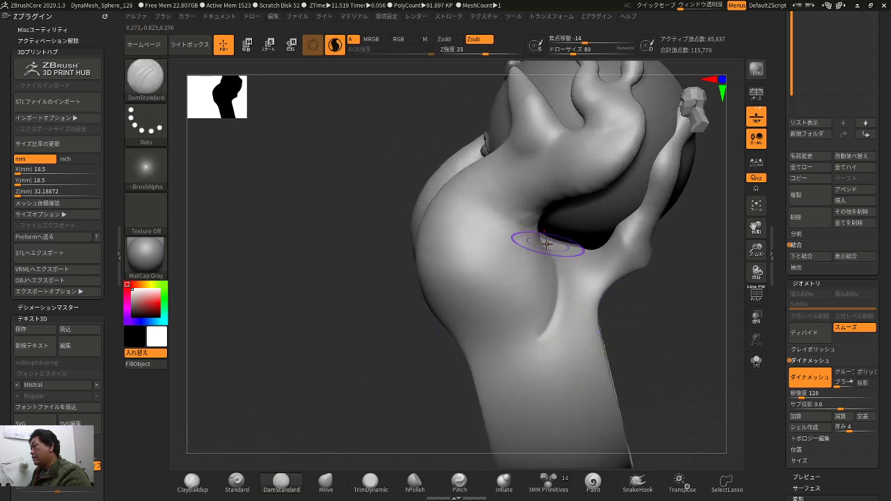
mouse_move(522, 329)
shift+mouse_down()
mouse_move(529, 334)
mouse_move(560, 264)
shift+mouse_up()
mouse_move(640, 299)
mouse_down()
mouse_move(561, 271)
mouse_move(543, 312)
mouse_up()
right_drag(521, 244, 536, 222)
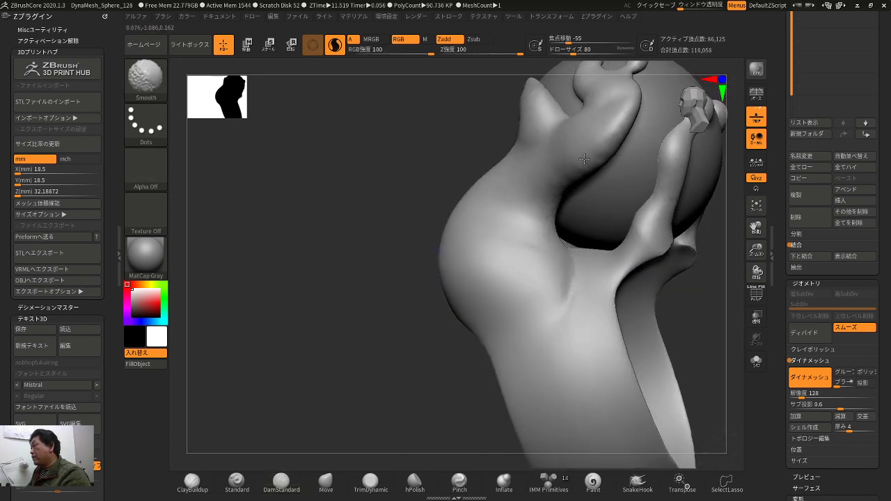
drag(701, 325, 623, 285)
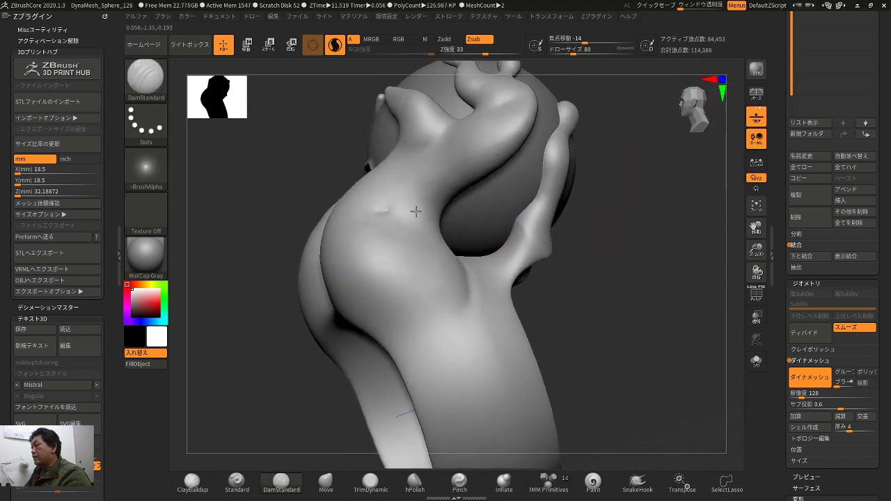
- Carve a crease across the wrist above the arm's bulge and smooth its end
drag(416, 211, 473, 259)
drag(612, 279, 584, 348)
mouse_move(384, 221)
shift+mouse_down()
mouse_move(369, 224)
mouse_move(385, 213)
shift+mouse_up()
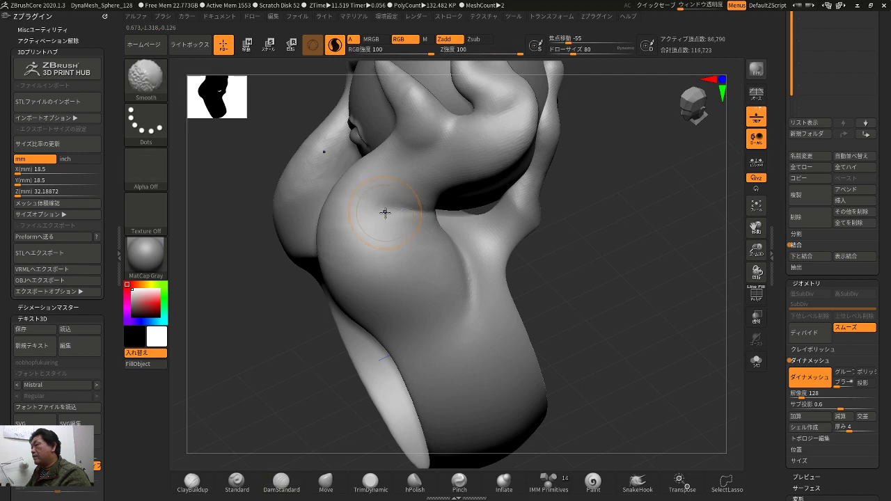
mouse_move(385, 213)
right_down()
mouse_move(596, 253)
mouse_move(592, 215)
right_up()
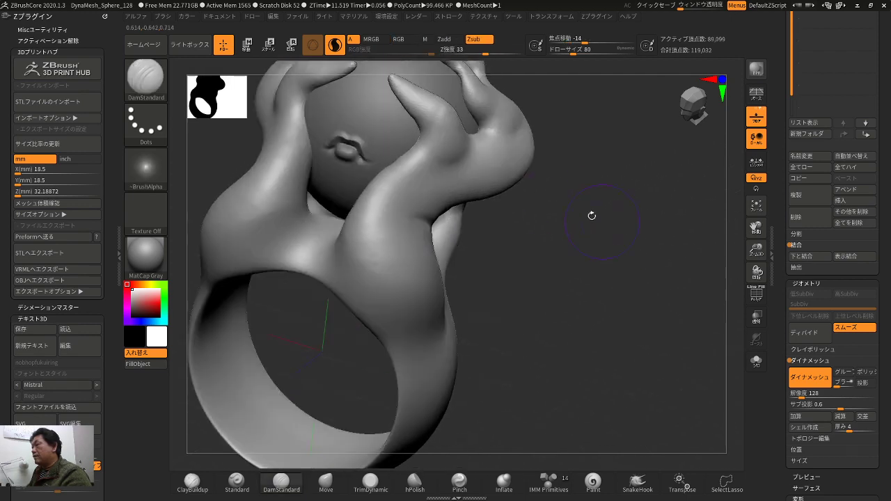
- Carve a curved crease around the base of the thumb with DamStandard
drag(424, 148, 466, 158)
mouse_move(616, 240)
mouse_down()
mouse_move(641, 271)
mouse_move(640, 257)
mouse_move(640, 299)
mouse_up()
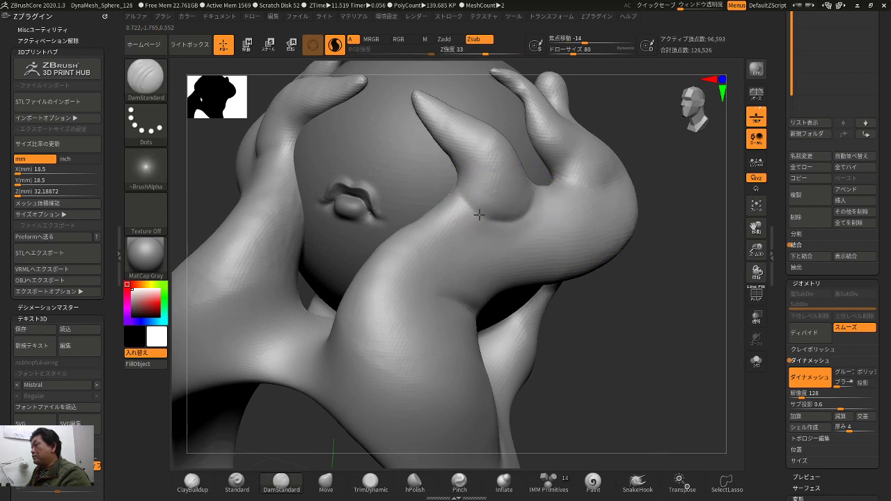
drag(479, 214, 462, 198)
alt+drag(651, 315, 607, 252)
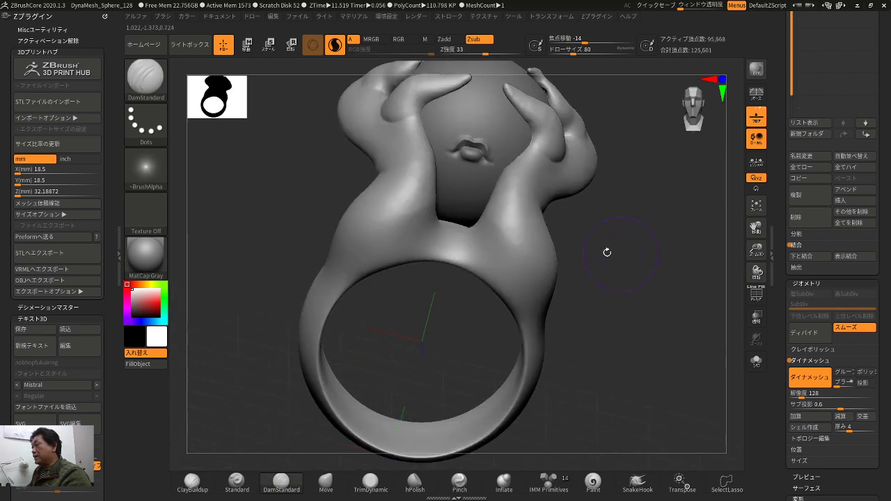
- Crease and smooth the transition where the arms merge into the front of the band
key(shift)
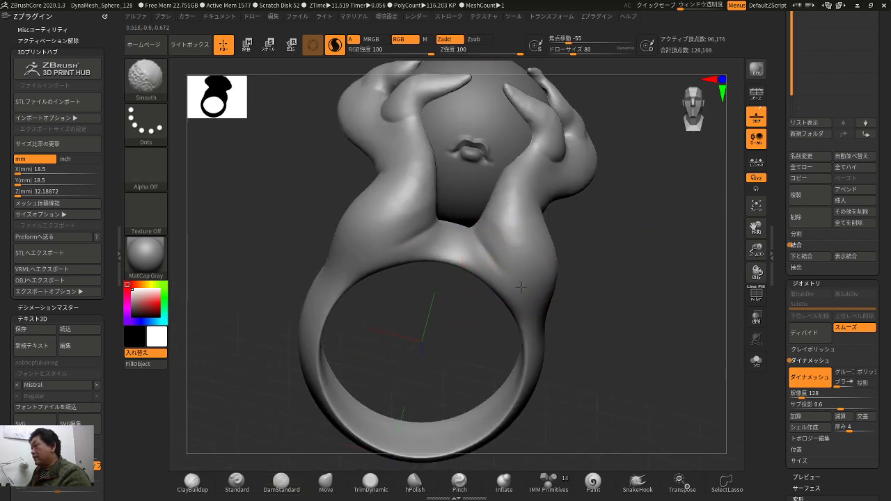
mouse_move(630, 308)
right_down()
mouse_move(636, 288)
mouse_move(613, 260)
mouse_move(473, 237)
right_up()
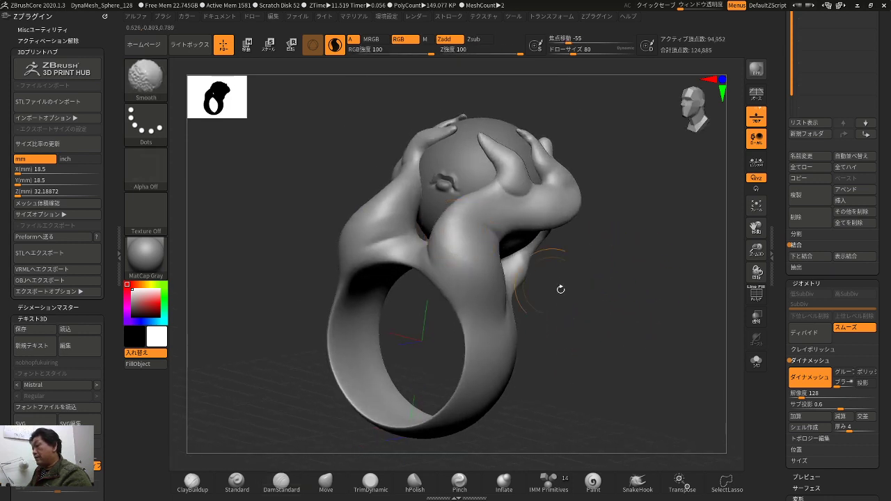
mouse_move(560, 290)
mouse_down()
mouse_move(625, 298)
mouse_move(610, 290)
mouse_move(604, 314)
mouse_move(630, 336)
mouse_move(628, 316)
mouse_move(586, 302)
mouse_up()
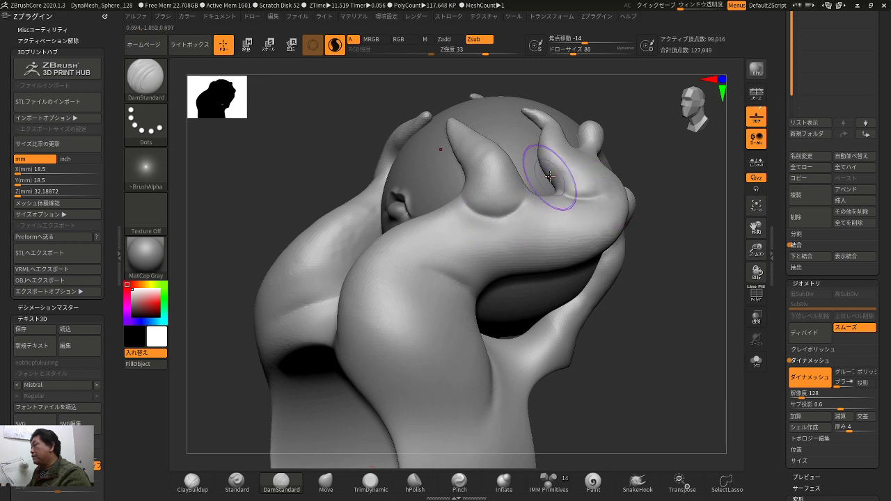
- Deepen the creases around the bases of the fingers and the thumb with DamStandard
mouse_move(550, 178)
right_down()
mouse_move(661, 255)
mouse_move(610, 214)
right_up()
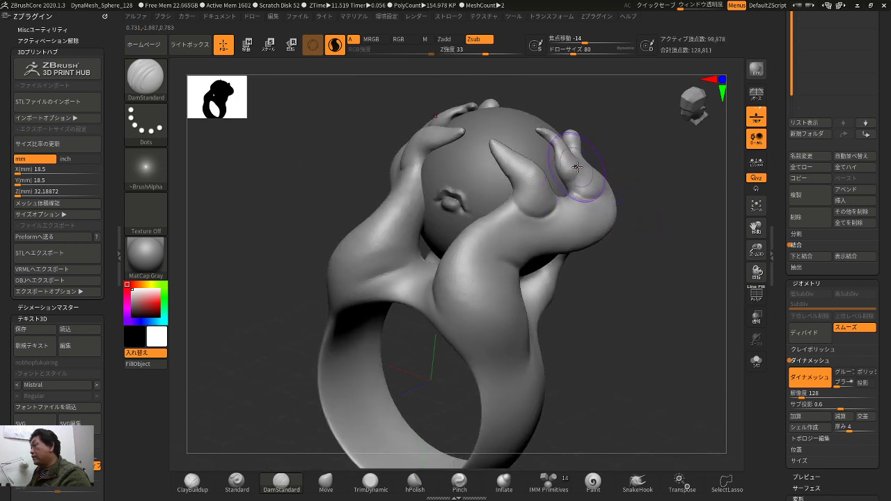
right_drag(577, 167, 627, 210)
mouse_move(529, 243)
right_down()
mouse_move(592, 302)
mouse_move(573, 262)
mouse_move(616, 295)
mouse_move(635, 325)
mouse_move(630, 307)
right_up()
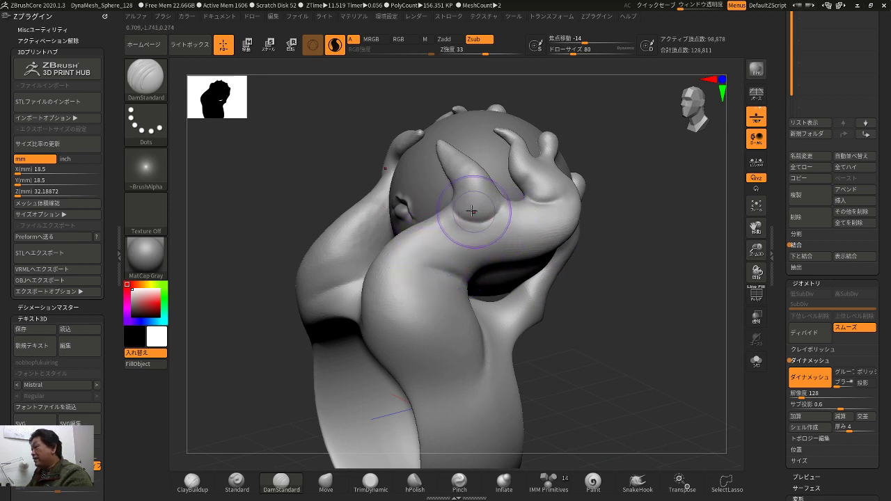
drag(500, 203, 453, 207)
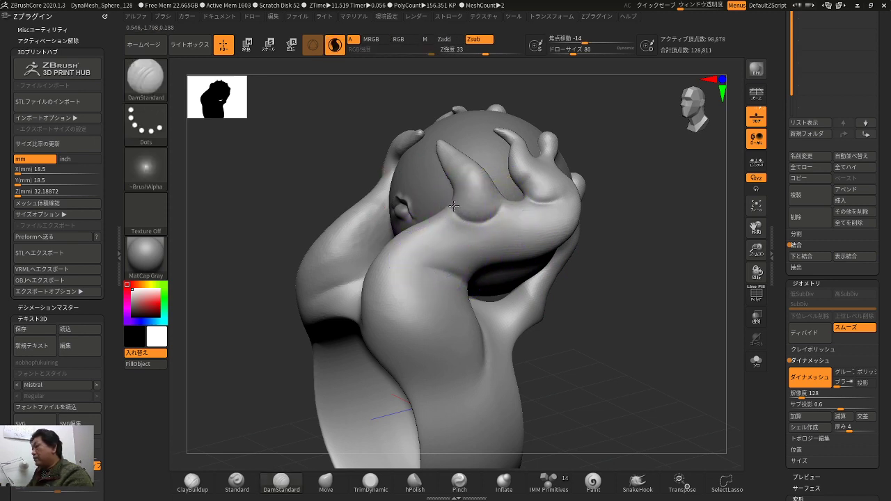
mouse_move(590, 203)
right_down()
mouse_move(642, 193)
mouse_move(652, 252)
mouse_move(638, 235)
mouse_move(623, 247)
right_up()
mouse_move(614, 279)
alt+right_down()
mouse_move(639, 248)
mouse_move(616, 239)
mouse_move(611, 278)
mouse_move(634, 258)
mouse_move(652, 313)
mouse_move(648, 285)
mouse_move(668, 313)
mouse_move(635, 310)
mouse_move(654, 270)
mouse_move(632, 295)
alt+right_up()
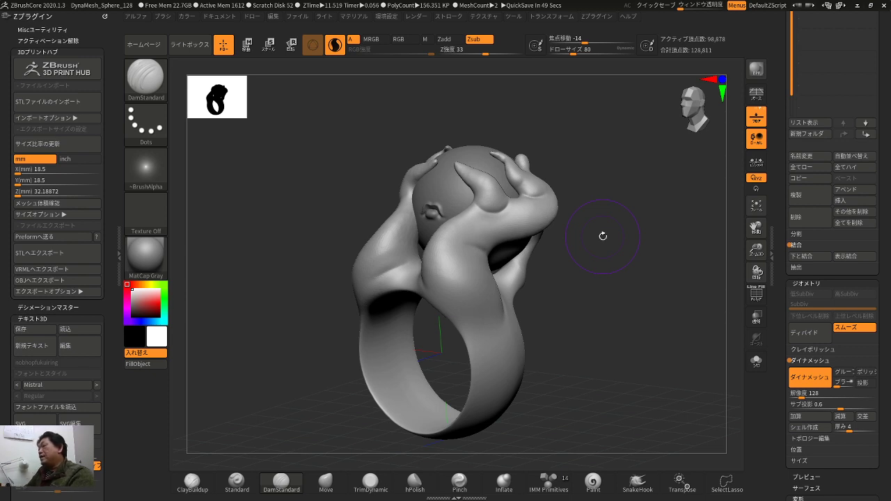
- Make the head sphere the active subtool and switch to the SnakeHook brush
drag(616, 286, 619, 304)
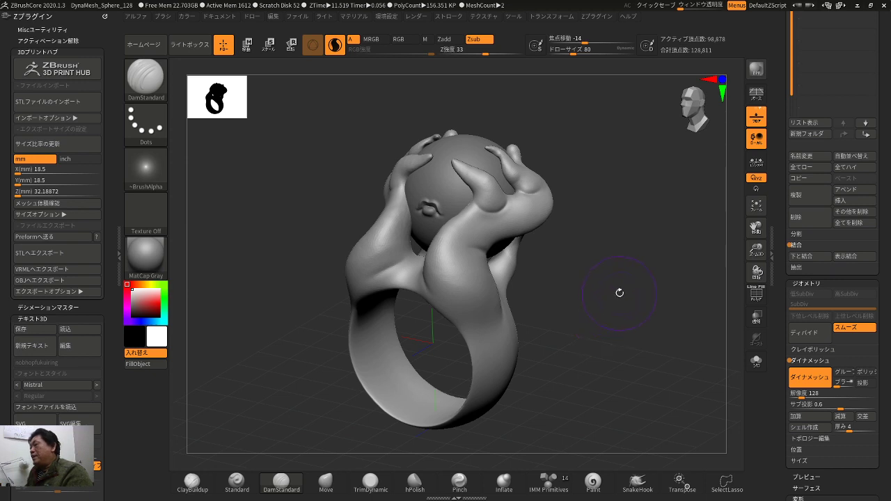
drag(620, 292, 638, 286)
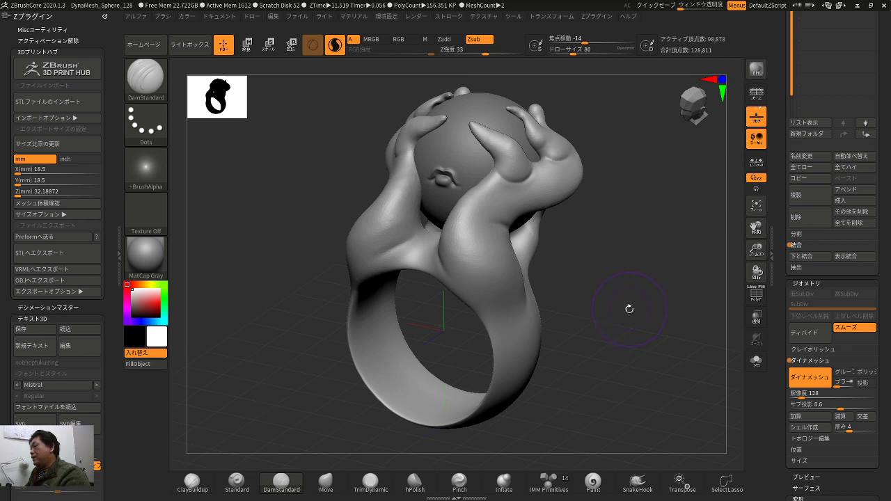
drag(610, 227, 555, 229)
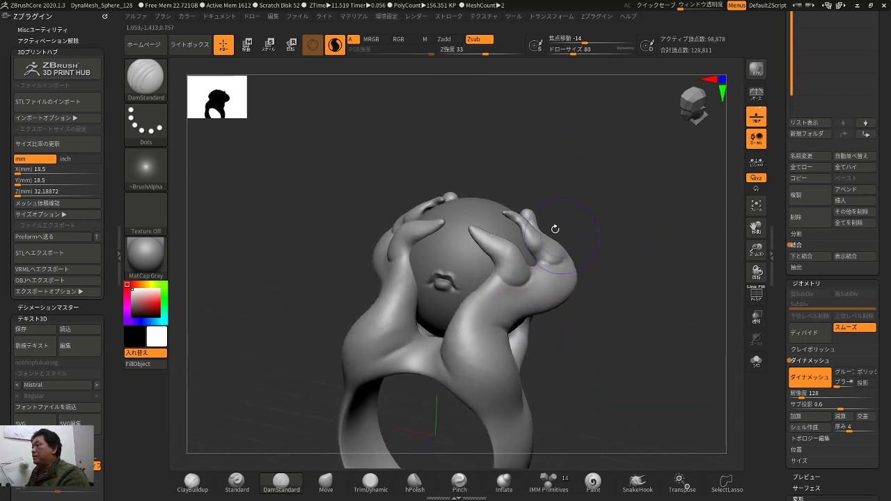
alt+click(497, 213)
mouse_move(613, 177)
alt+mouse_down()
mouse_move(630, 233)
mouse_move(636, 223)
mouse_move(616, 177)
alt+mouse_up()
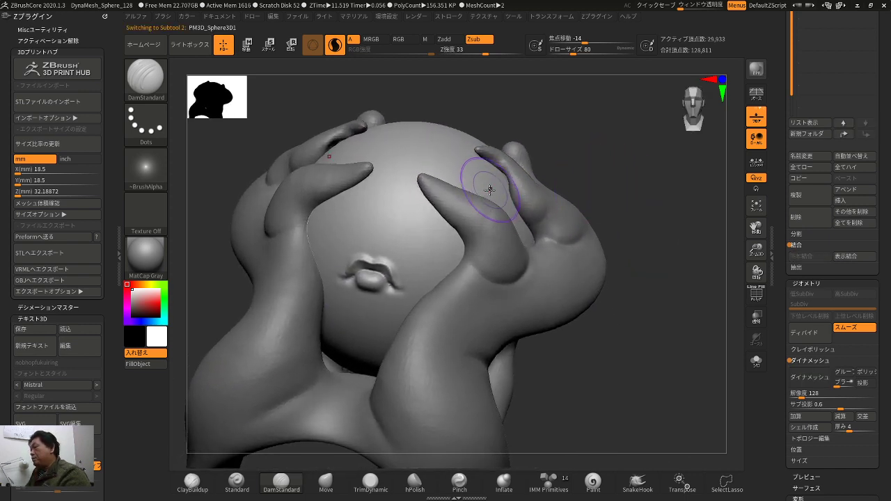
click(636, 481)
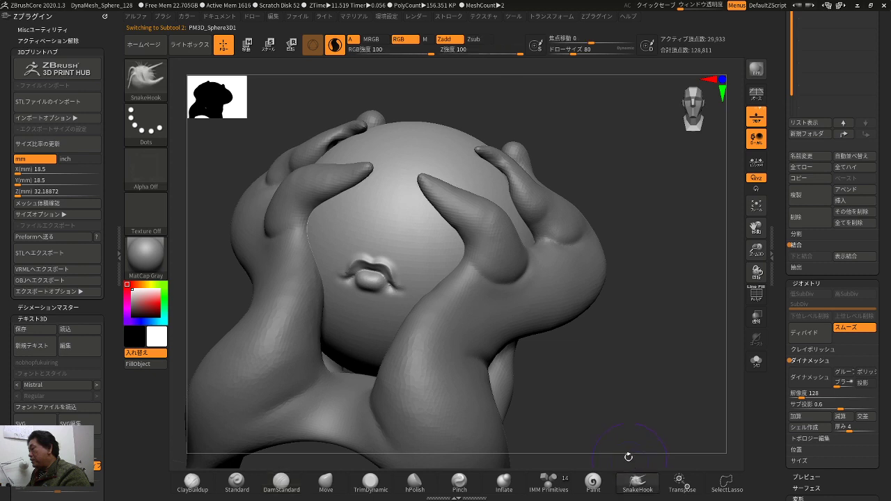
drag(640, 190, 620, 182)
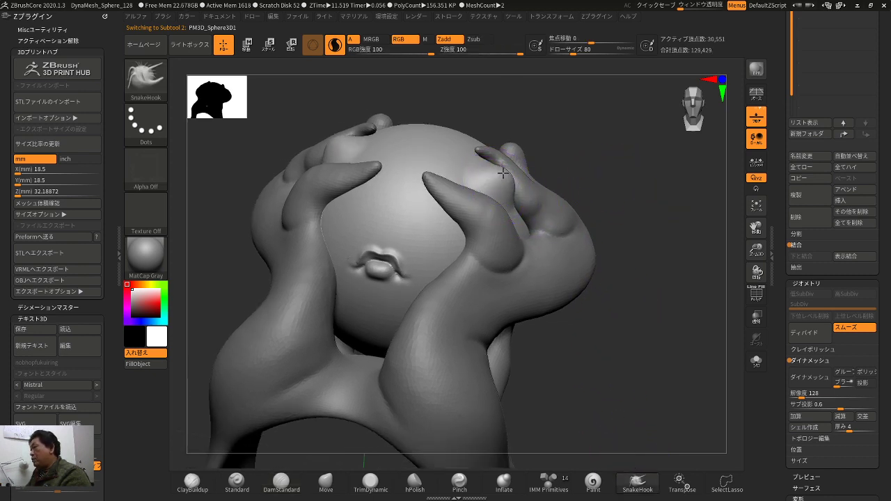
- Pull a long horn out of each side of the head, sweeping backward over the fingers, after undoing the first attempt
mouse_move(503, 173)
mouse_down()
mouse_move(581, 244)
mouse_move(542, 281)
mouse_up()
key(ctrl+z)
mouse_move(626, 191)
mouse_down()
mouse_move(503, 190)
mouse_move(582, 188)
mouse_move(577, 194)
mouse_up()
drag(654, 189, 599, 187)
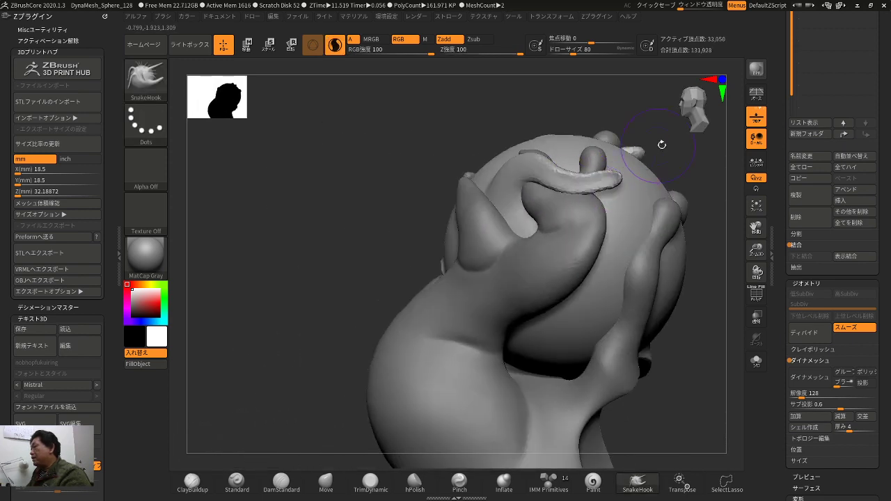
- Pull a second tendril from each side of the head down over the thumb toward the mouth, undoing the excess stroke
mouse_move(662, 143)
mouse_down()
mouse_move(638, 165)
mouse_move(537, 185)
mouse_move(556, 209)
mouse_move(479, 183)
mouse_up()
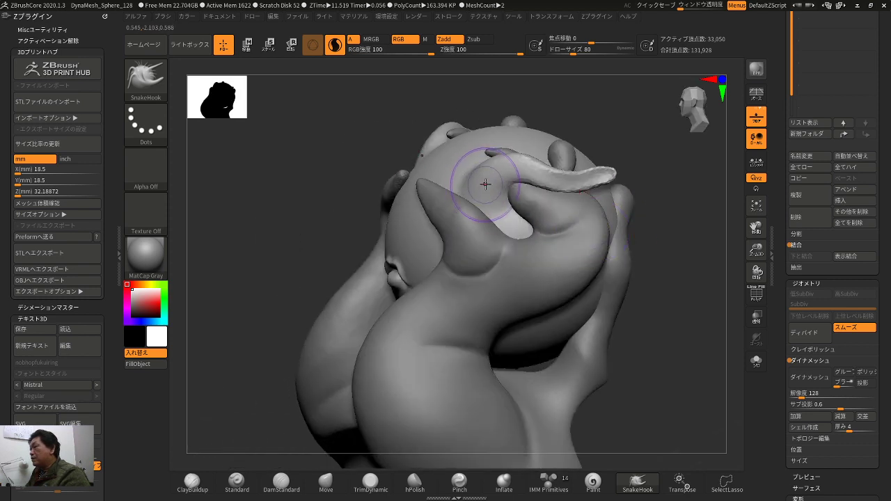
mouse_move(454, 167)
mouse_down()
mouse_move(425, 204)
mouse_move(430, 240)
mouse_move(421, 248)
mouse_up()
mouse_move(347, 155)
mouse_down()
mouse_move(373, 143)
mouse_move(416, 147)
mouse_up()
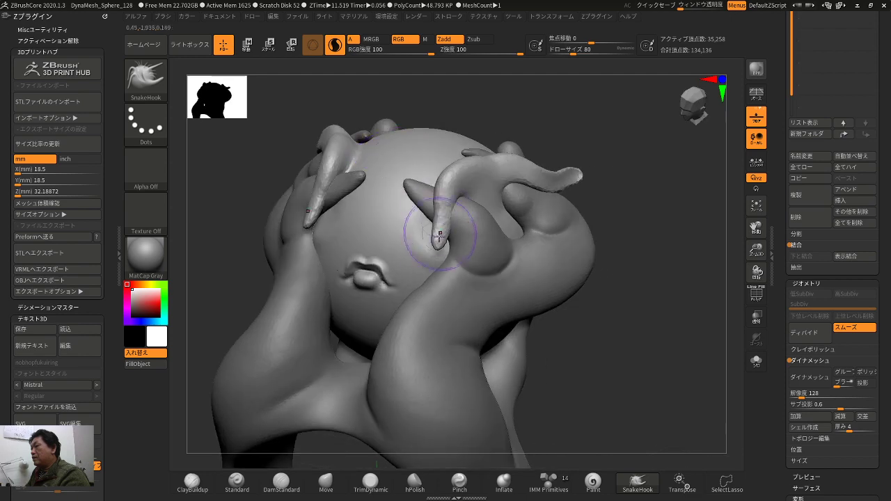
mouse_move(437, 235)
mouse_down()
mouse_move(424, 246)
mouse_move(406, 224)
mouse_up()
key(ctrl+z)
- Try pulling further tendrils out of the head from other angles with SnakeHook, and undo them
mouse_move(619, 320)
mouse_down()
mouse_move(652, 314)
mouse_move(572, 373)
mouse_move(604, 331)
mouse_up()
drag(531, 304, 527, 311)
mouse_move(600, 310)
mouse_down()
mouse_move(629, 276)
mouse_move(570, 281)
mouse_move(563, 262)
mouse_move(580, 277)
mouse_up()
mouse_move(559, 307)
mouse_down()
mouse_move(503, 256)
mouse_move(467, 247)
mouse_up()
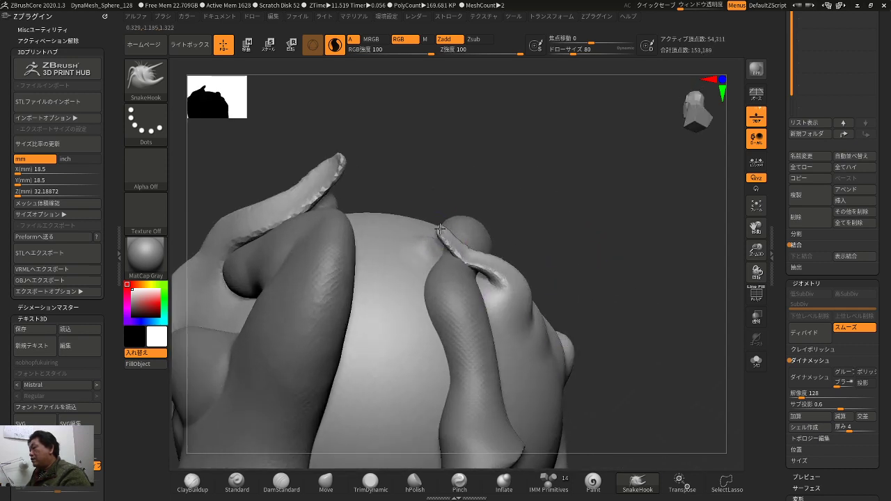
key(ctrl+z)
mouse_move(600, 243)
mouse_down()
mouse_move(581, 230)
mouse_move(508, 297)
mouse_move(452, 228)
mouse_move(435, 237)
mouse_up()
mouse_move(605, 300)
alt+mouse_down()
mouse_move(564, 244)
mouse_move(628, 292)
mouse_move(613, 279)
mouse_move(647, 258)
mouse_move(637, 280)
mouse_move(644, 294)
mouse_move(649, 240)
mouse_move(640, 244)
mouse_move(637, 221)
alt+mouse_up()
key(ctrl+z)
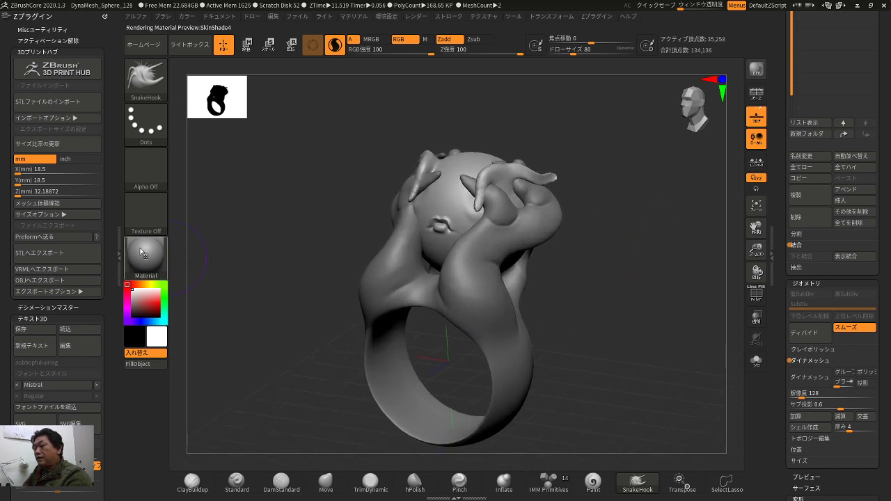
- Change the ring's material to the grey-green MatCap preset
click(145, 256)
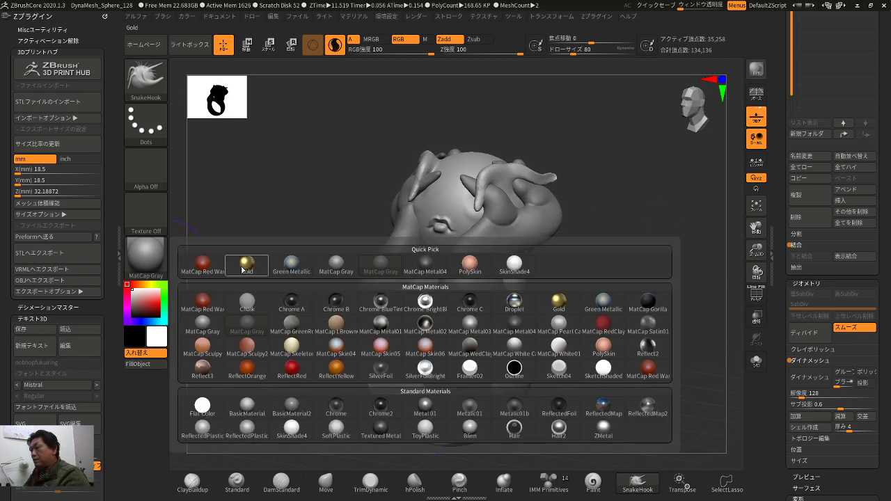
click(296, 324)
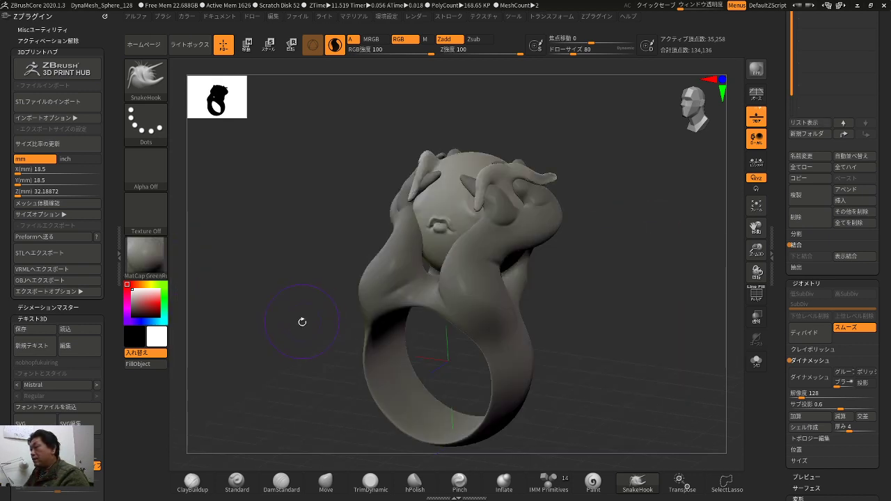
drag(300, 320, 330, 290)
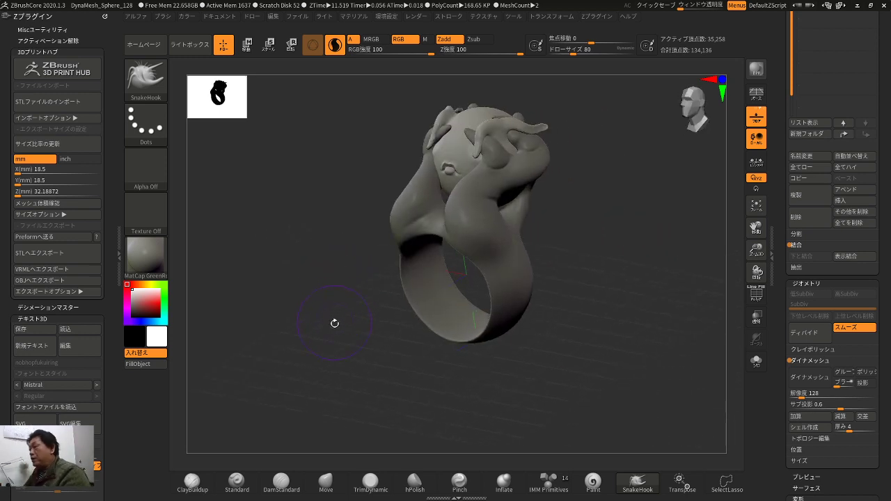
drag(335, 323, 359, 351)
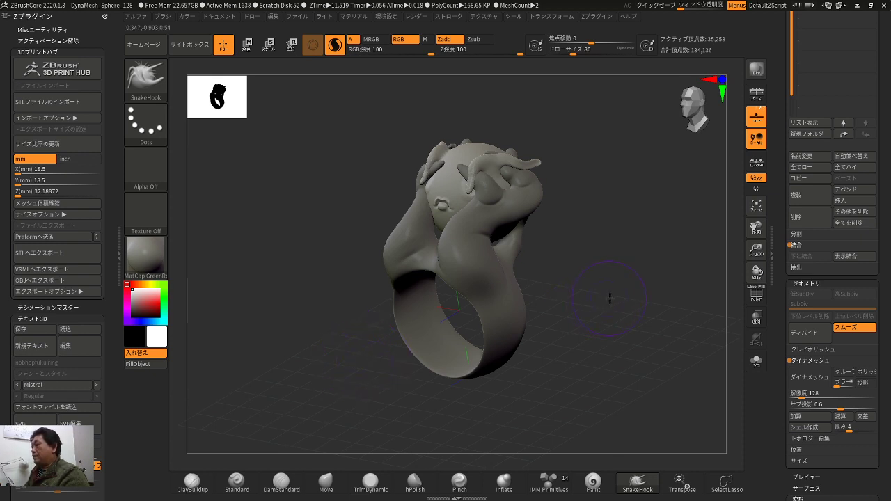
drag(609, 298, 619, 298)
shift+drag(501, 337, 504, 341)
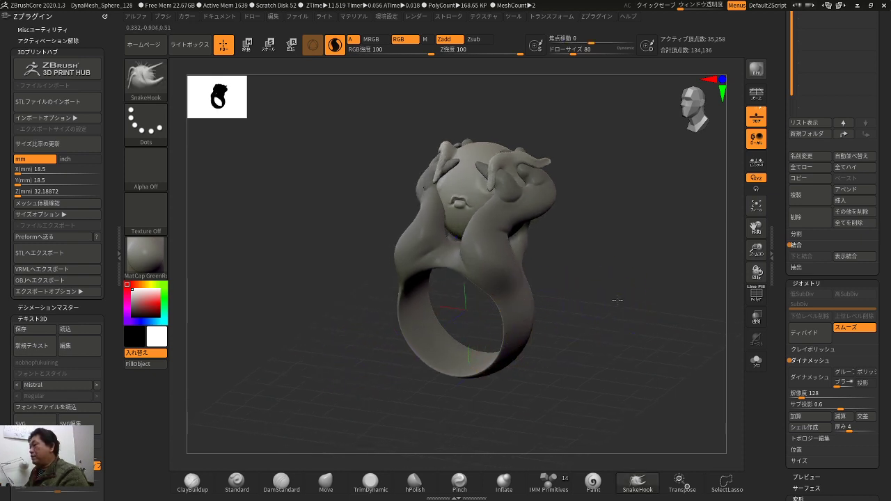
mouse_move(617, 300)
mouse_down()
mouse_move(616, 272)
mouse_move(645, 283)
mouse_move(635, 284)
mouse_up()
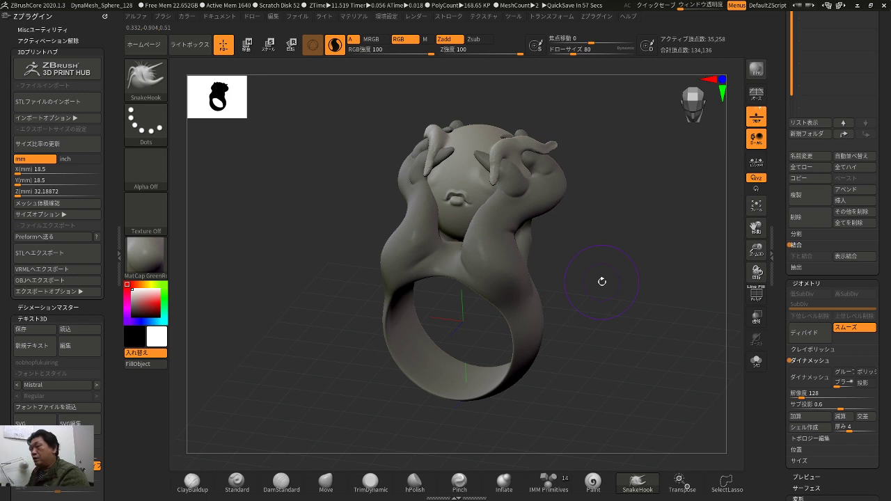
mouse_move(633, 238)
mouse_down()
mouse_move(625, 253)
mouse_move(613, 247)
mouse_move(634, 240)
mouse_up()
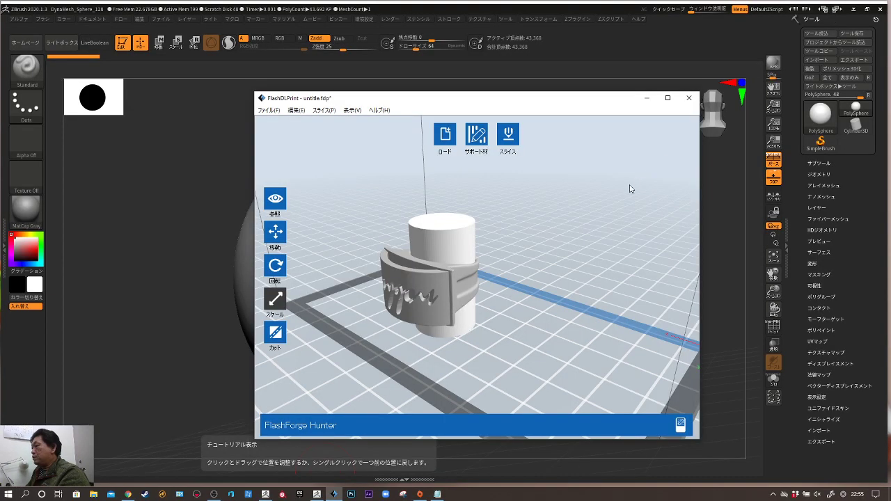
- Switch from the slicer to the ZBrush session containing the plain PolySphere and maximize its window
click(680, 49)
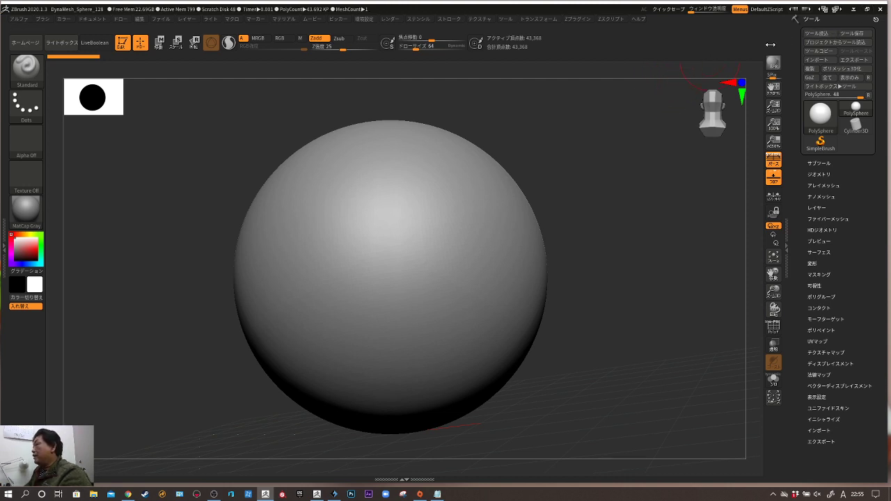
click(867, 9)
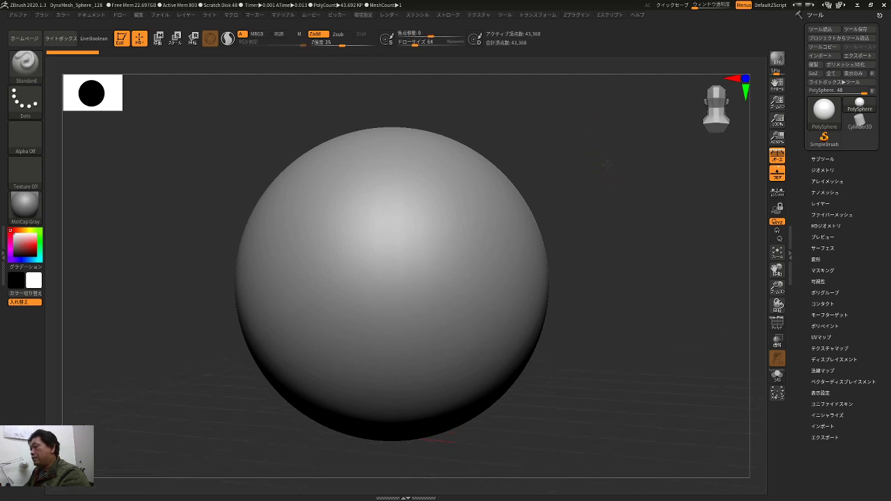
mouse_move(608, 165)
mouse_down()
mouse_move(611, 155)
mouse_move(612, 166)
mouse_move(601, 162)
mouse_move(612, 154)
mouse_up()
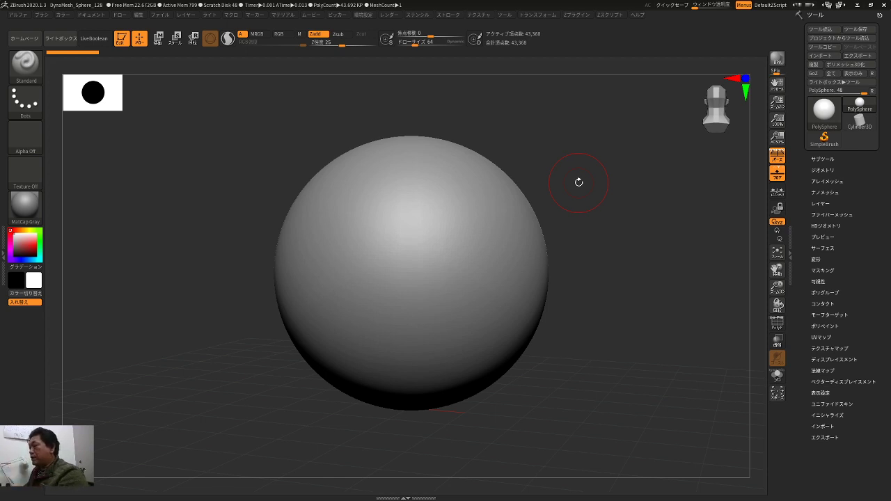
mouse_move(613, 195)
mouse_down()
mouse_move(623, 215)
mouse_move(609, 171)
mouse_move(579, 169)
mouse_up()
- Convert the sphere into a Cylinder 3D primitive through the gizmo and raise its subdivisions for a smooth round wall
key(e)
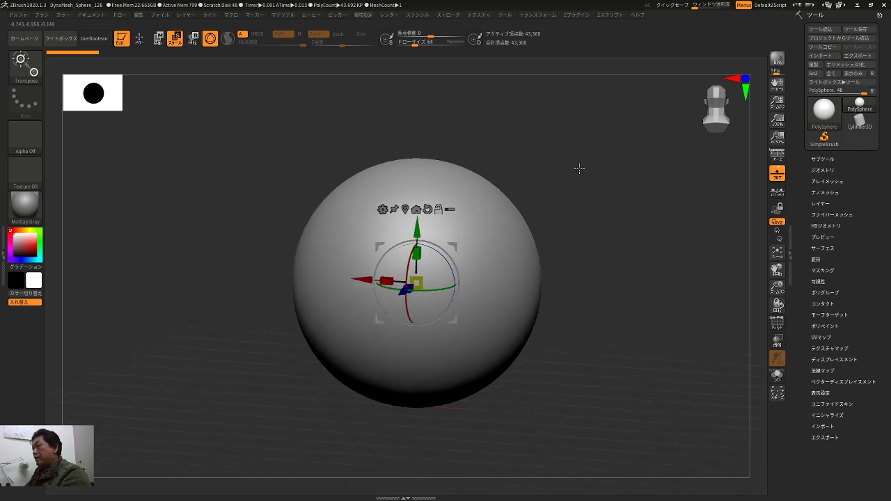
click(382, 209)
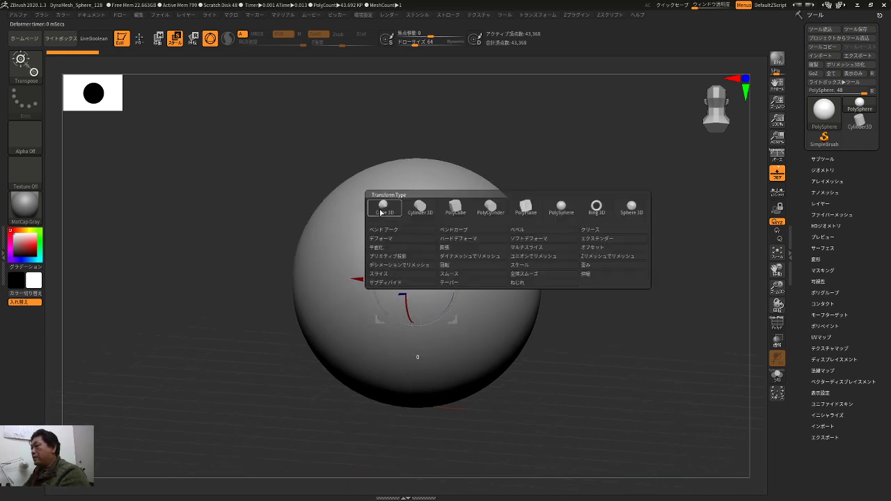
click(424, 210)
drag(590, 186, 565, 199)
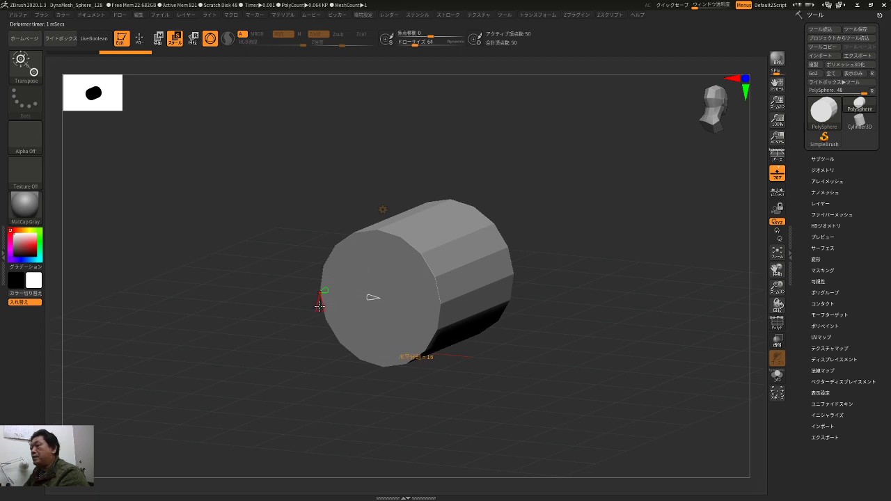
drag(320, 304, 330, 365)
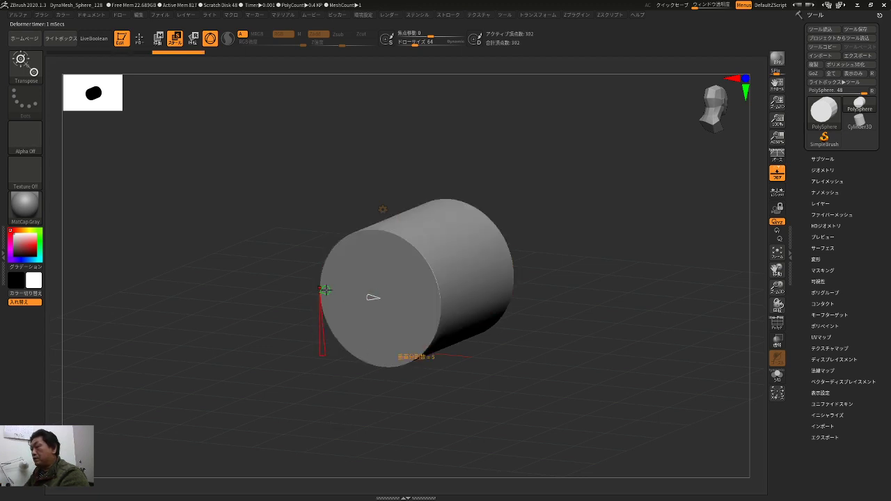
drag(606, 252, 644, 294)
- Duplicate the cylinder subtool, select the copy and set it to Boolean subtraction
key(w)
click(821, 160)
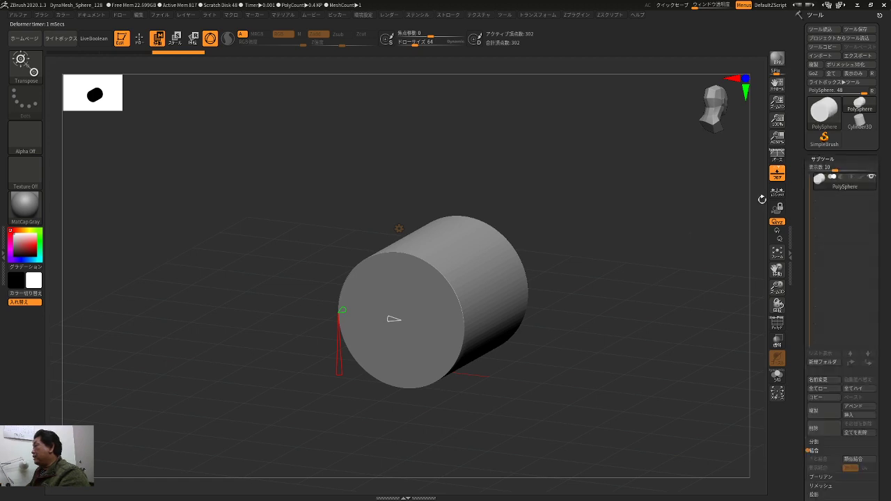
click(815, 412)
mouse_move(842, 204)
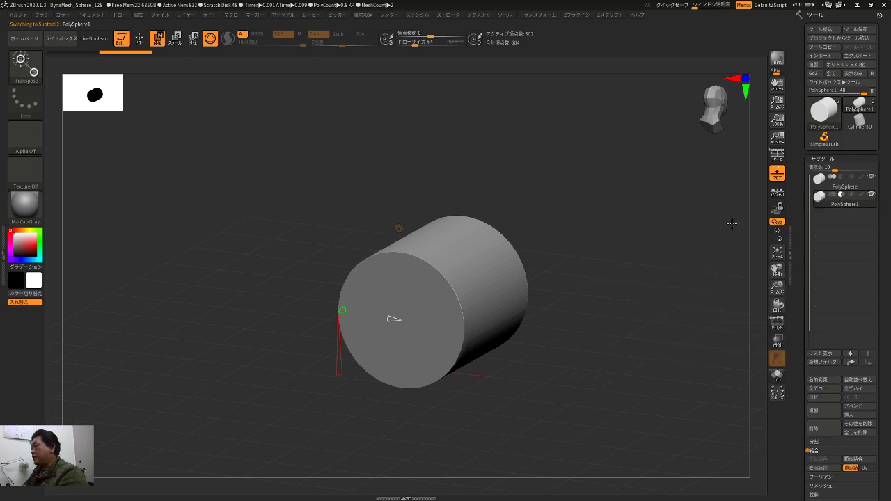
- Lengthen and narrow the duplicate cylinder so it runs through both end faces of the original
drag(432, 297, 350, 342)
drag(598, 224, 612, 268)
alt+drag(662, 318, 651, 296)
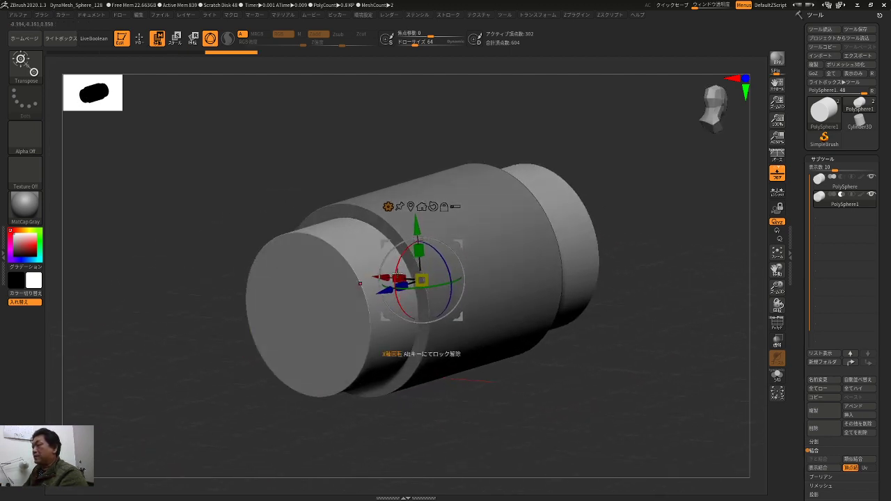
drag(420, 280, 423, 279)
key(q)
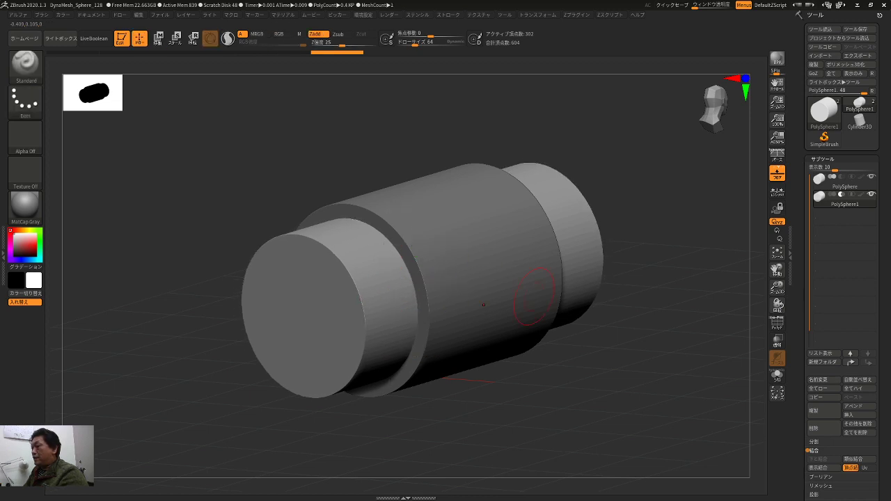
drag(619, 348, 635, 319)
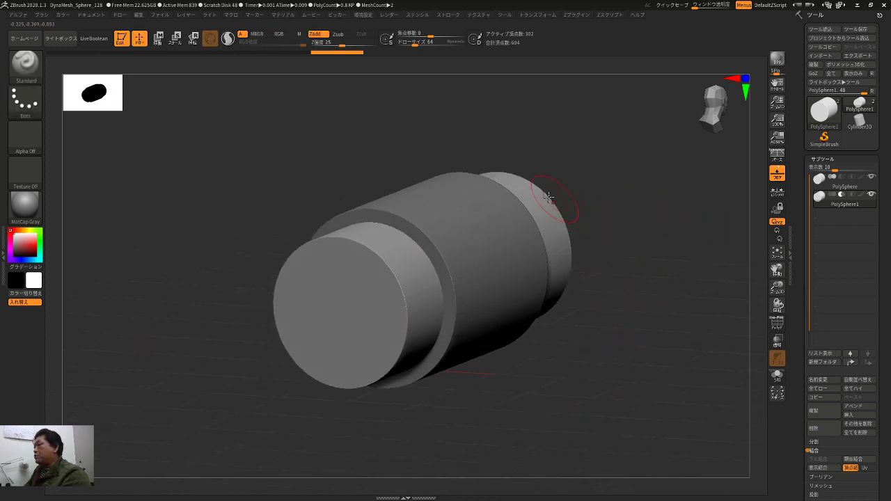
- Turn on Live Boolean to preview the inner cylinder's cut as a hollow tube
click(96, 38)
drag(372, 165, 666, 215)
key(w)
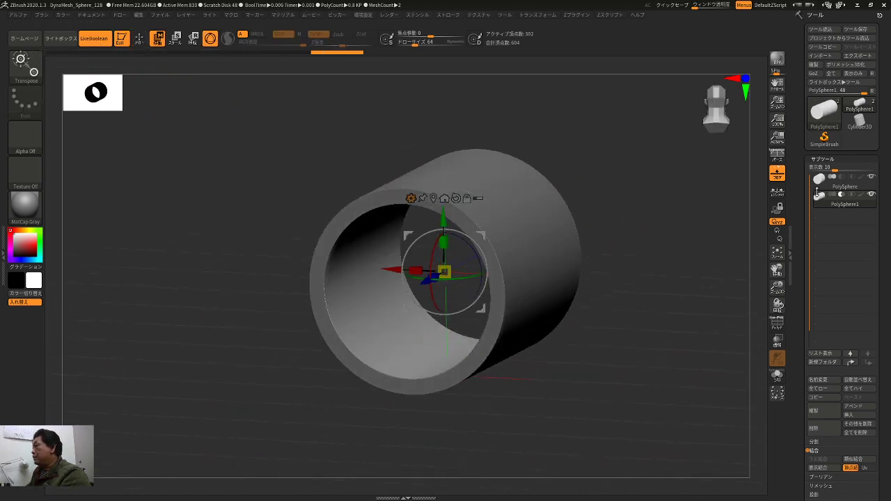
alt+drag(709, 242, 572, 224)
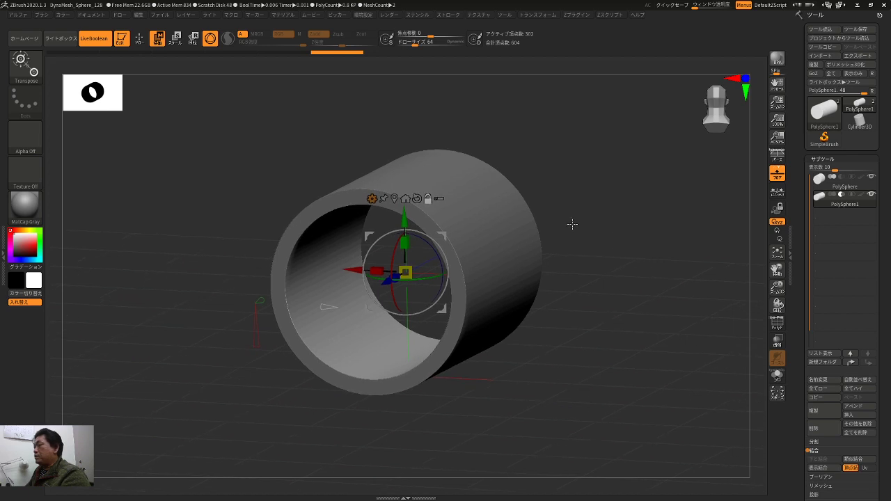
- Adjust the subtracting cylinder's uniform scale in small amounts to refine the tube's wall thickness
mouse_move(405, 271)
mouse_down()
mouse_move(421, 254)
mouse_move(391, 291)
mouse_move(417, 266)
mouse_up()
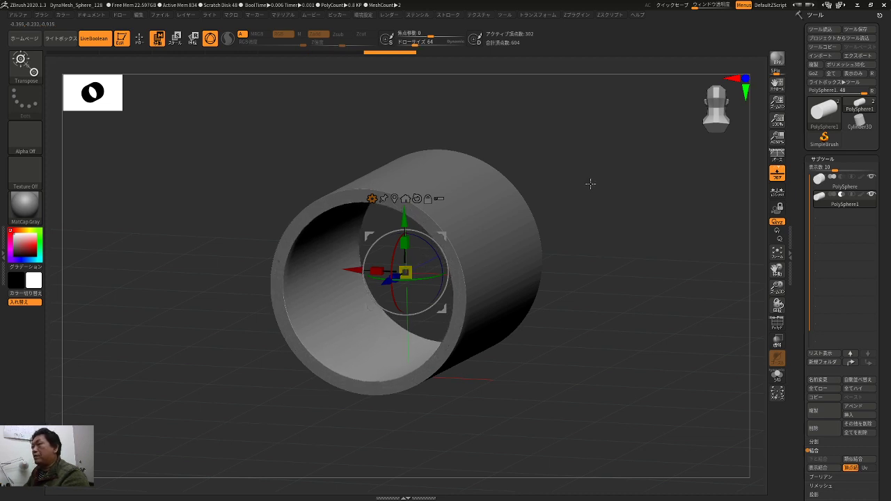
drag(623, 165, 612, 168)
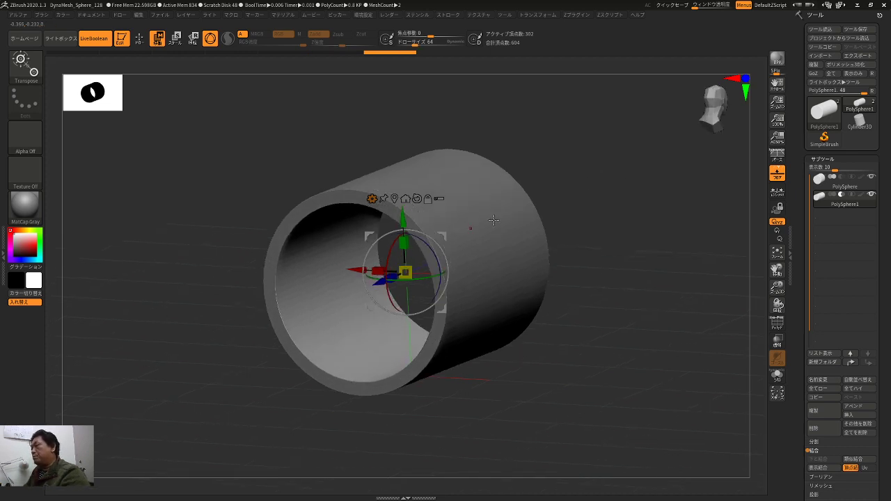
drag(556, 199, 488, 229)
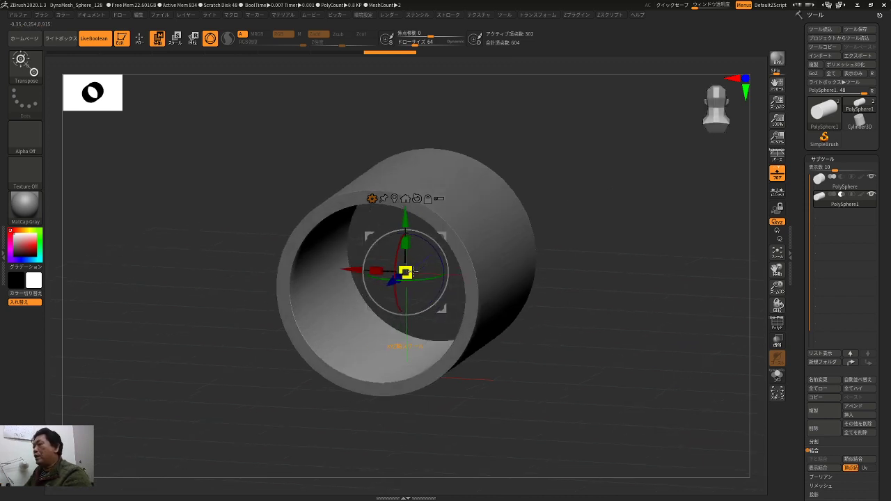
alt+drag(647, 230, 654, 225)
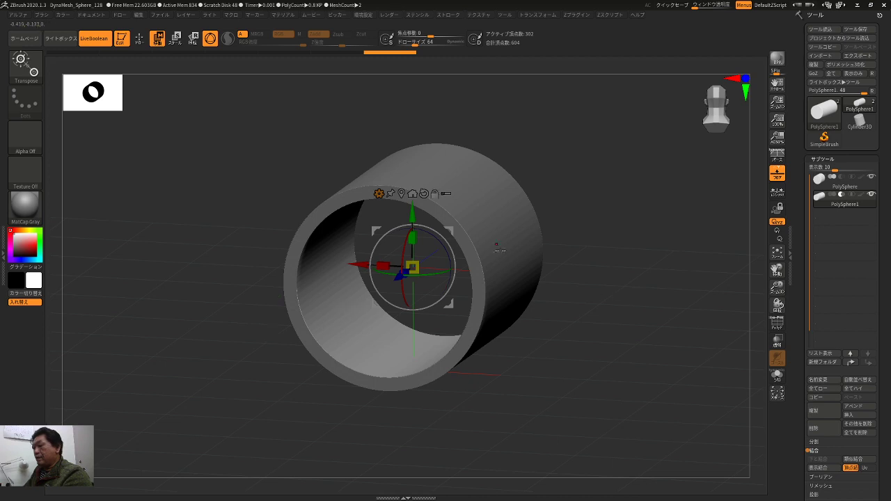
drag(599, 195, 595, 195)
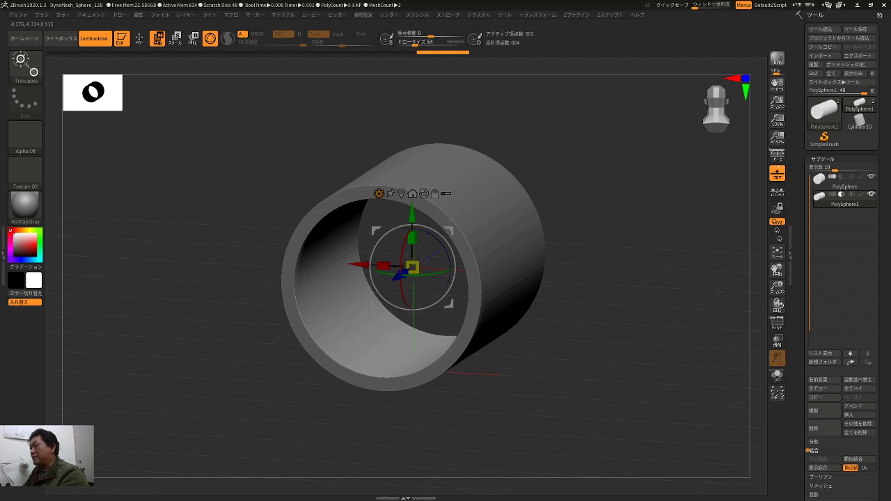
drag(596, 214, 585, 223)
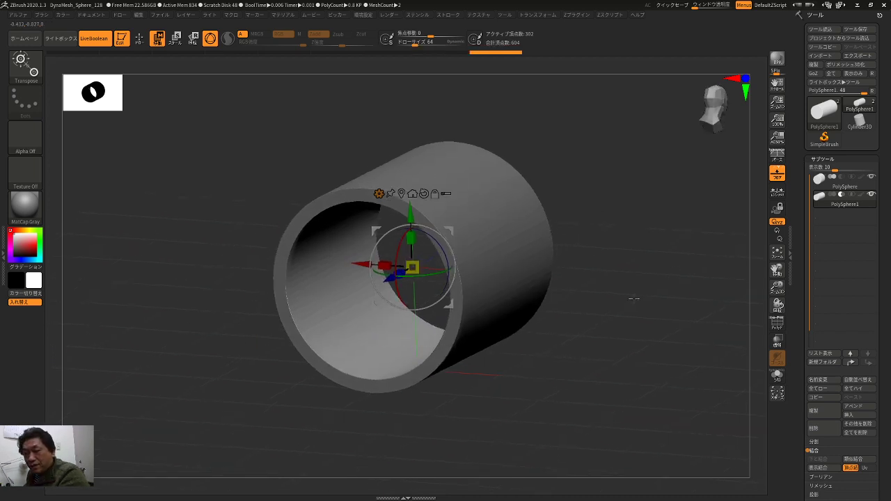
ctrl+right_drag(633, 298, 625, 300)
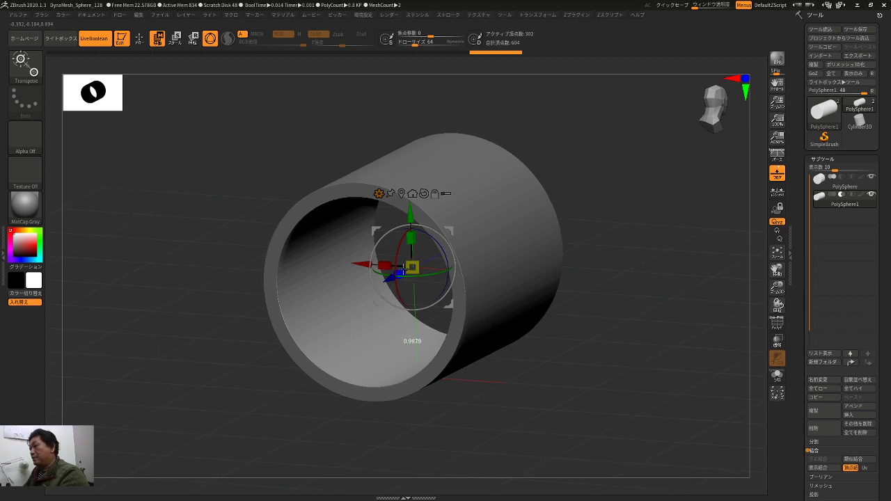
drag(416, 263, 422, 254)
drag(630, 310, 590, 311)
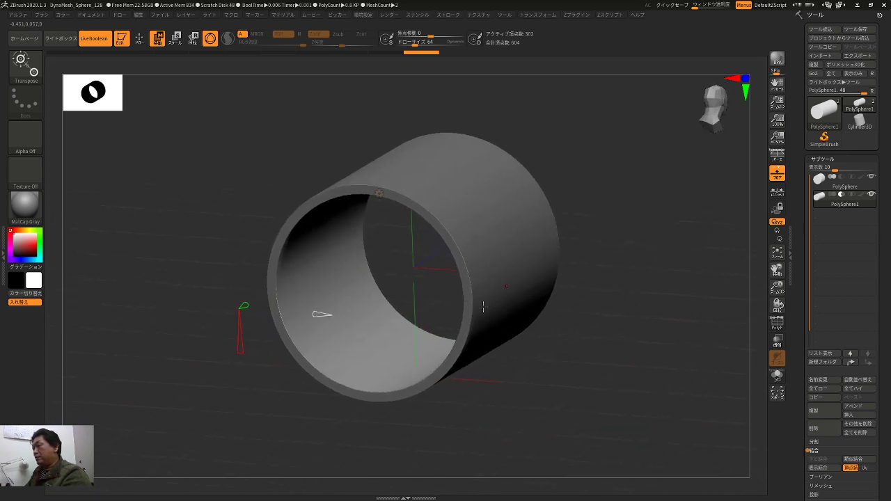
drag(414, 266, 413, 270)
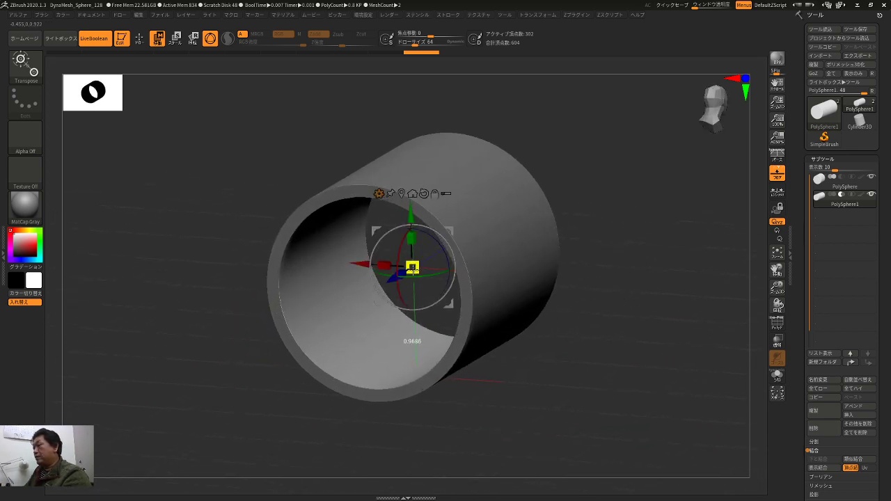
- Insert a Cube3D subtool around the tube and set it to Boolean subtraction, viewing the model squarely from the side
mouse_move(580, 235)
shift+mouse_down()
mouse_move(598, 217)
mouse_move(622, 232)
mouse_move(571, 246)
shift+mouse_up()
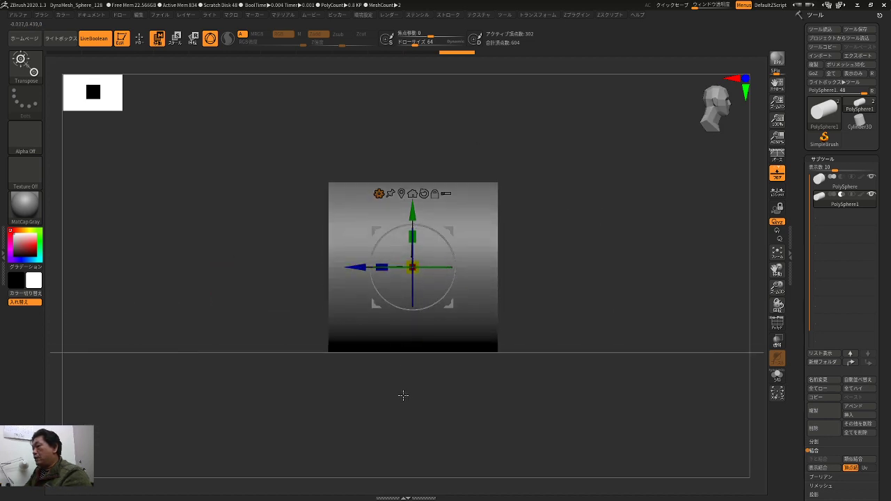
drag(403, 395, 419, 358)
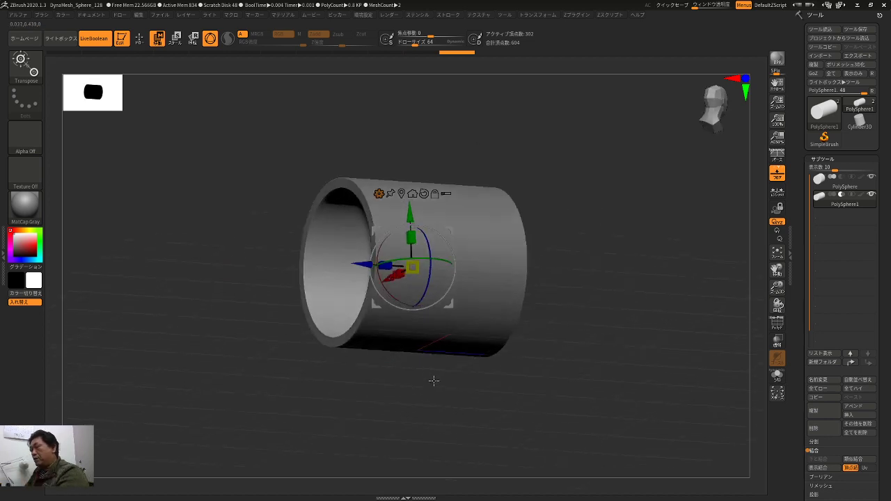
shift+drag(435, 380, 452, 387)
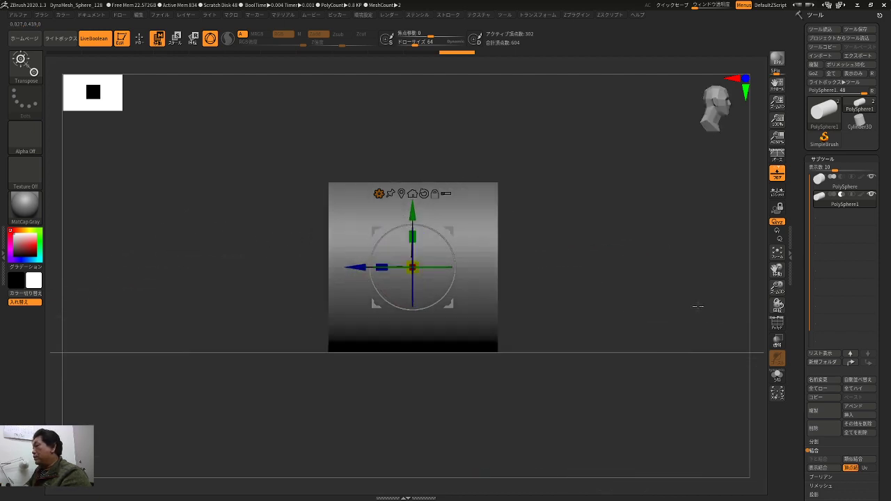
click(852, 416)
click(644, 340)
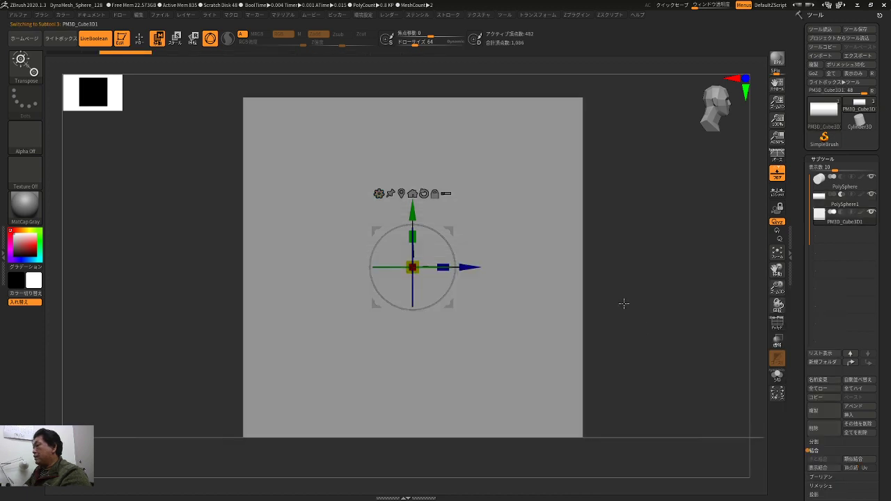
click(842, 212)
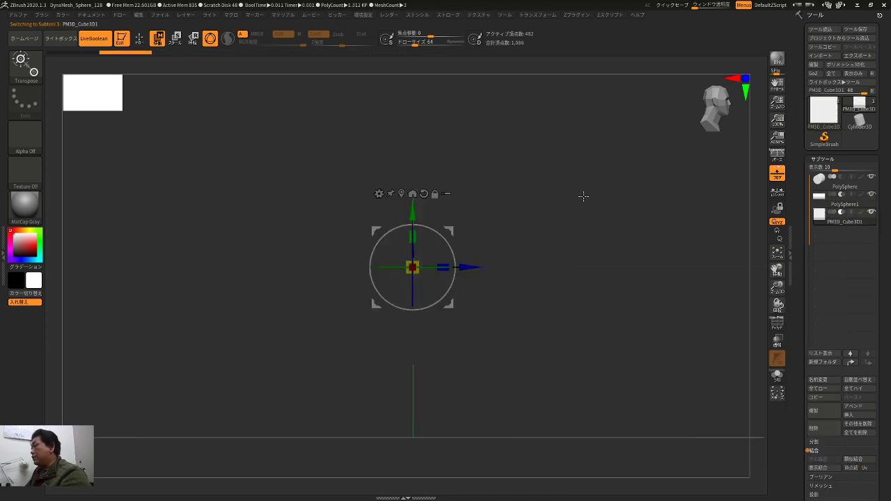
- Move the subtracting cube to one end of the tube and tilt it so it cuts that end at a slant
drag(448, 230, 235, 251)
mouse_move(271, 180)
mouse_down()
mouse_move(309, 159)
mouse_move(269, 179)
mouse_up()
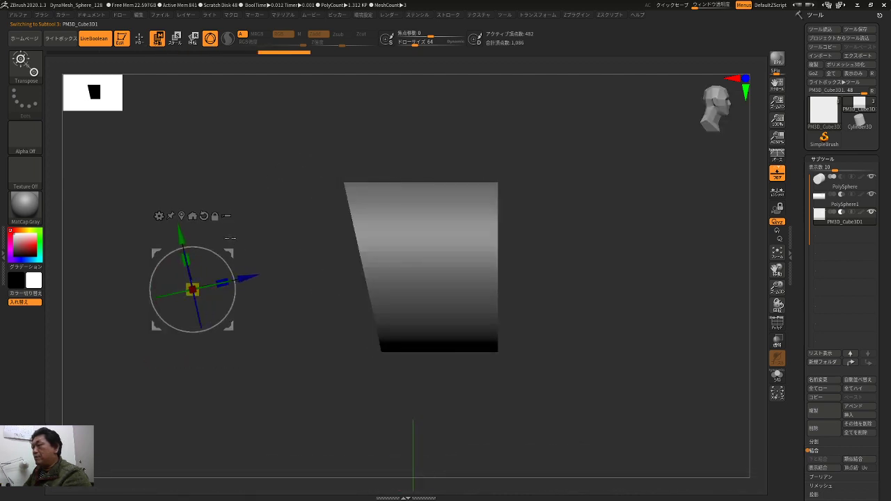
drag(236, 250, 243, 248)
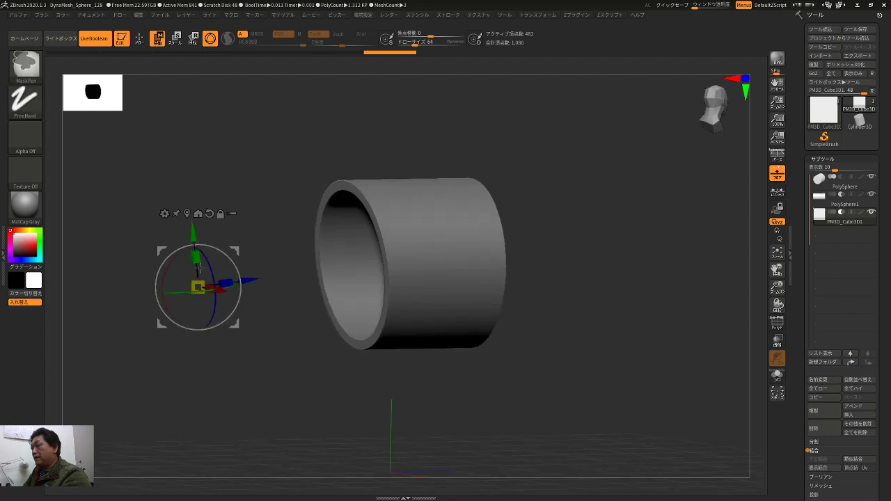
drag(167, 264, 166, 268)
drag(318, 133, 279, 136)
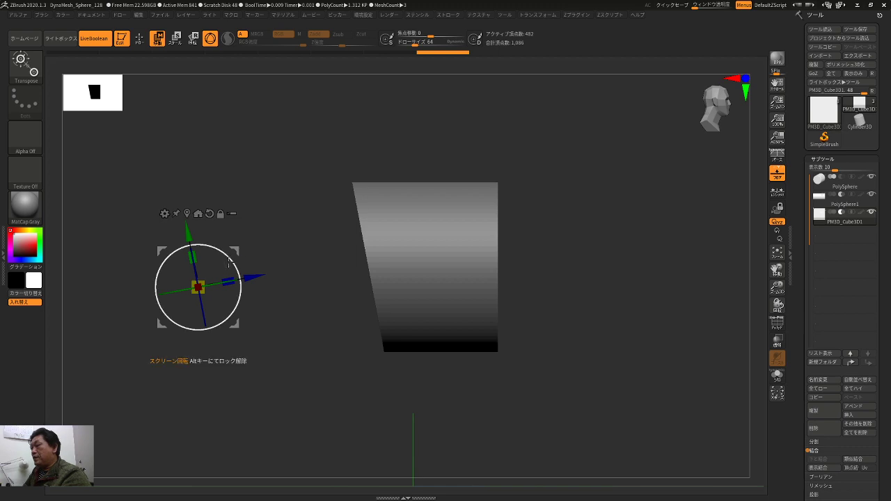
drag(230, 262, 257, 279)
- Mirror and weld the subtracting cube across the Z axis so both ends of the tube are cut symmetrically
drag(571, 204, 650, 252)
drag(794, 418, 807, 317)
drag(675, 313, 733, 326)
click(819, 353)
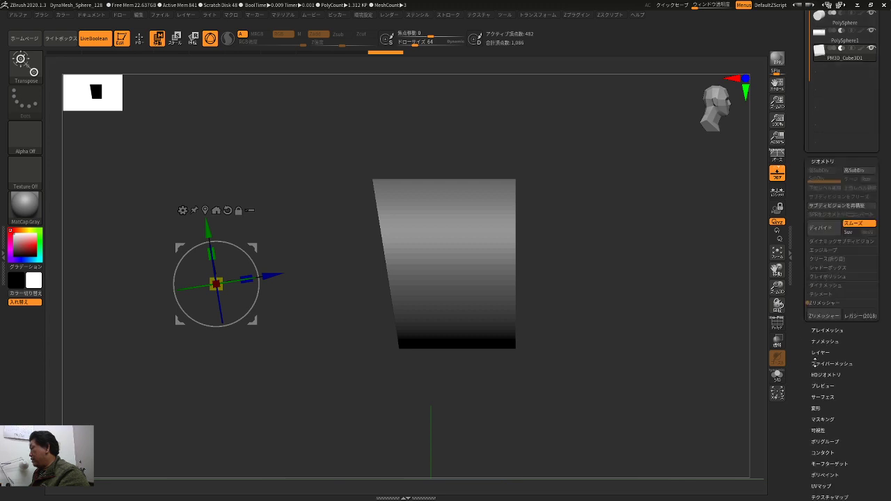
drag(810, 355, 809, 414)
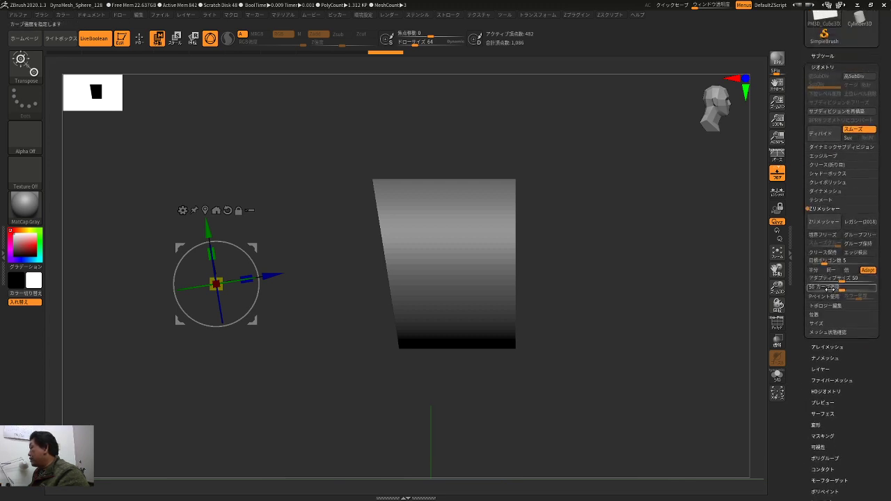
click(830, 307)
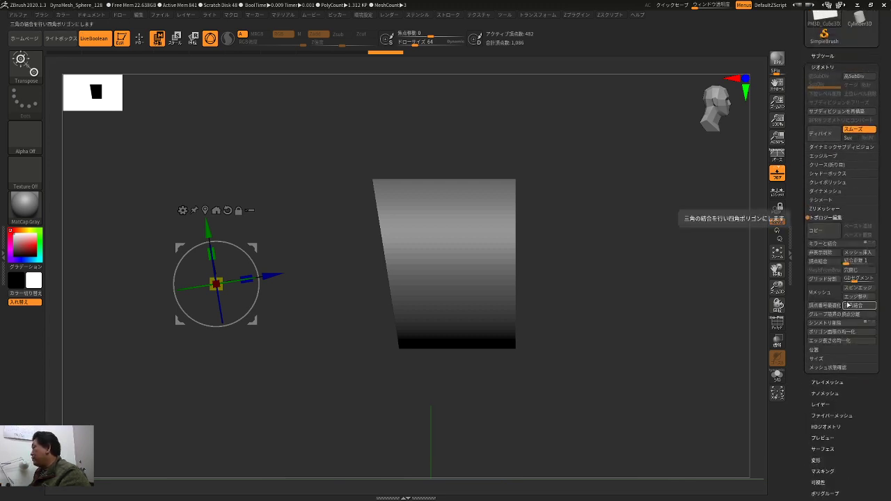
click(867, 244)
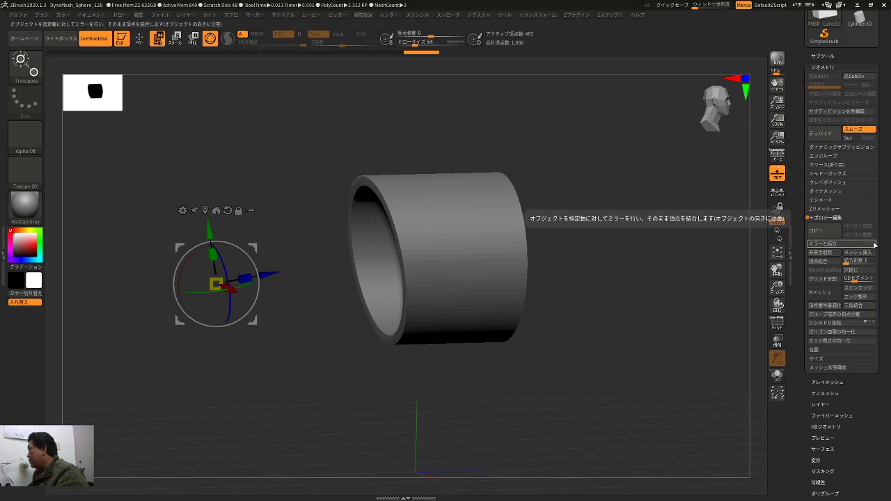
click(844, 246)
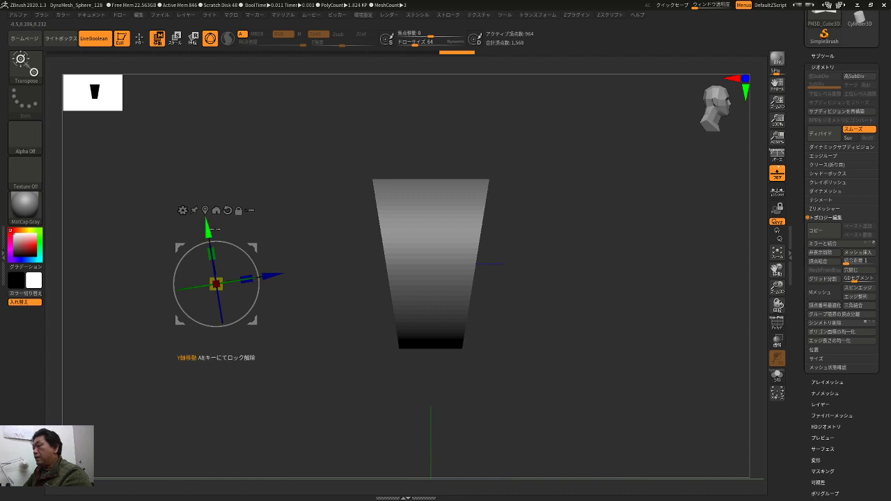
- Reset the gizmo's orientation, centre it on the mirrored cutting cubes and fine-tune the cubes to narrow the band slightly
alt+click(227, 212)
mouse_move(217, 230)
mouse_down()
mouse_move(224, 139)
mouse_move(227, 238)
mouse_up()
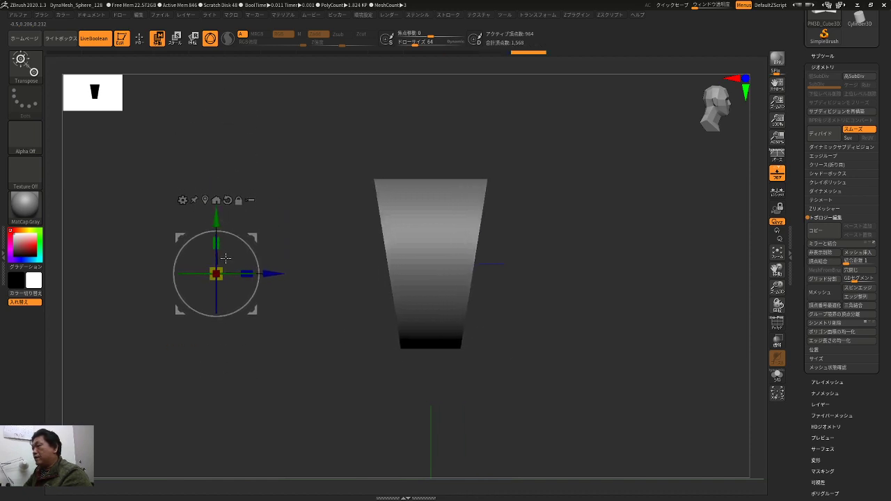
drag(217, 272, 226, 262)
key(ctrl+z)
click(204, 200)
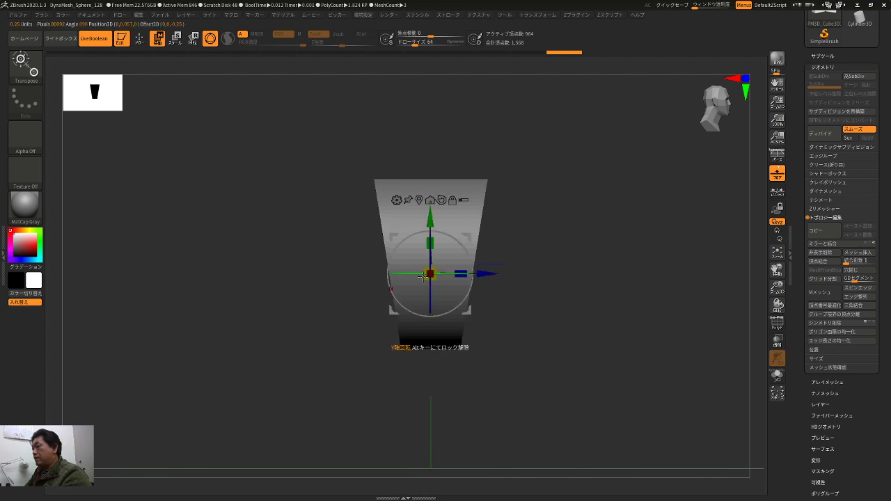
mouse_move(434, 268)
mouse_down()
mouse_move(461, 257)
mouse_move(424, 273)
mouse_move(452, 249)
mouse_move(436, 268)
mouse_up()
right_drag(436, 268, 470, 275)
mouse_move(432, 273)
mouse_down()
mouse_move(521, 154)
mouse_move(437, 300)
mouse_move(464, 257)
mouse_move(456, 270)
mouse_up()
key(ctrl+z)
- Examine the tapered ring band from several angles in the Live Boolean preview
mouse_move(588, 224)
mouse_down()
mouse_move(605, 255)
mouse_move(627, 248)
mouse_move(652, 258)
mouse_move(611, 288)
mouse_move(444, 203)
mouse_up()
key(q)
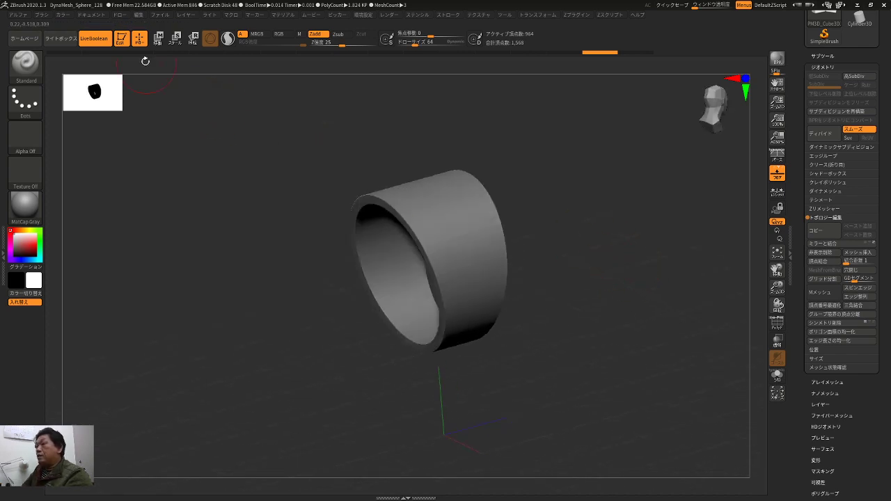
click(96, 39)
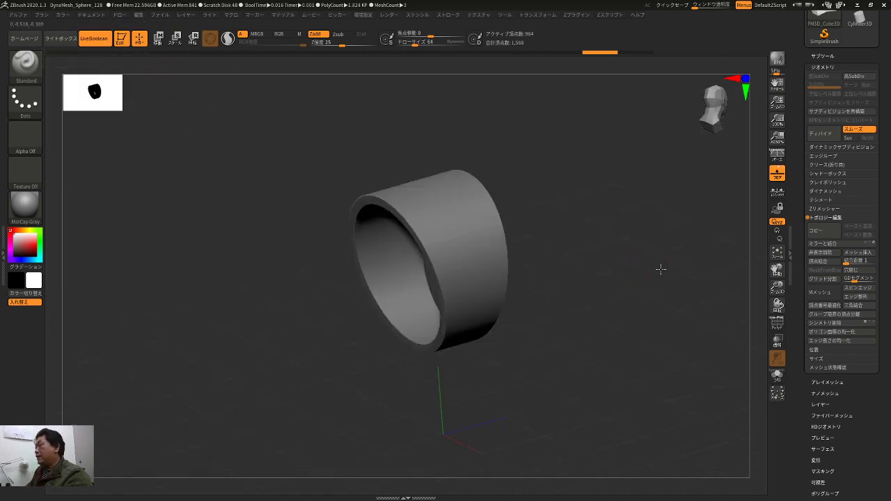
drag(660, 269, 784, 332)
drag(659, 325, 573, 346)
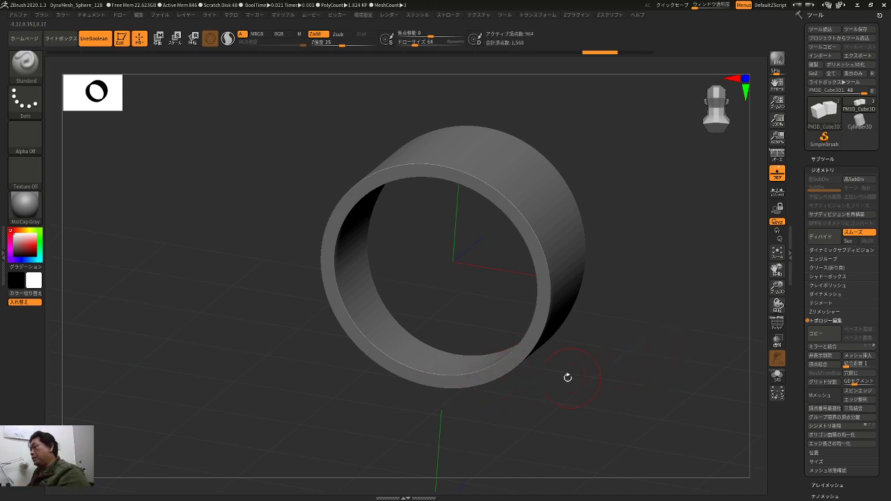
drag(595, 388, 665, 311)
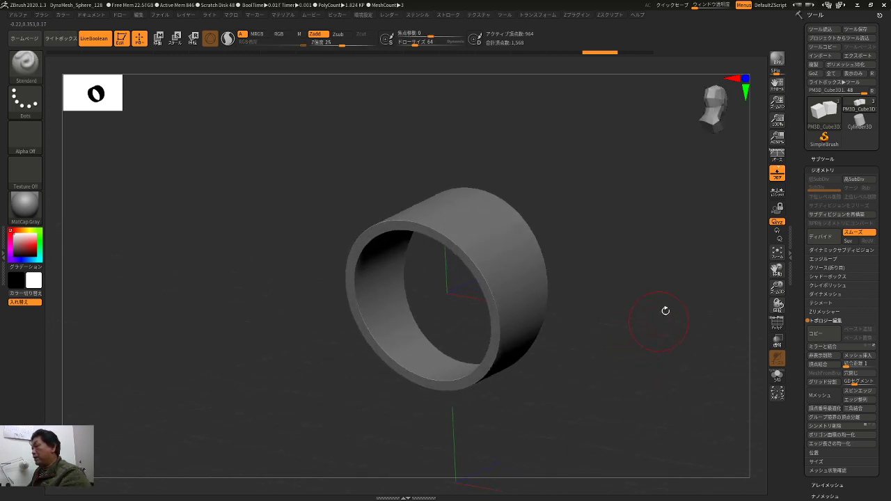
drag(689, 249, 722, 295)
drag(719, 252, 717, 271)
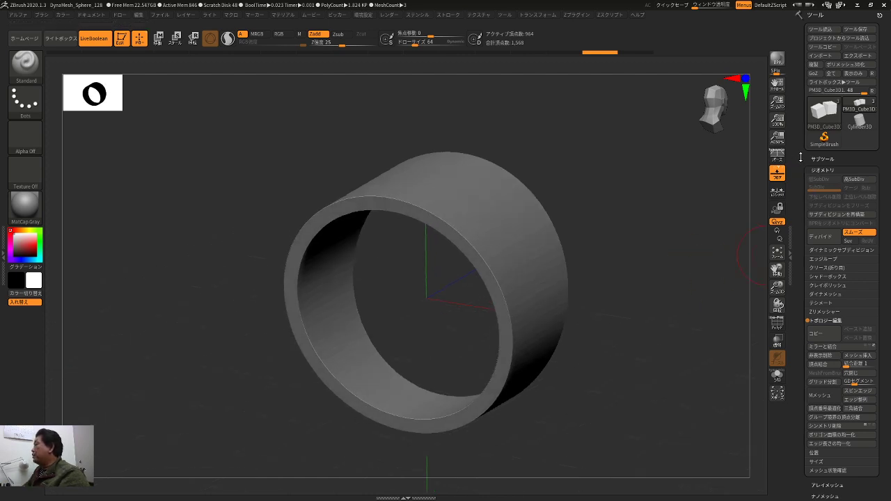
- Duplicate the original outer cylinder subtool and raise the copy above the band along the vertical axis
click(820, 159)
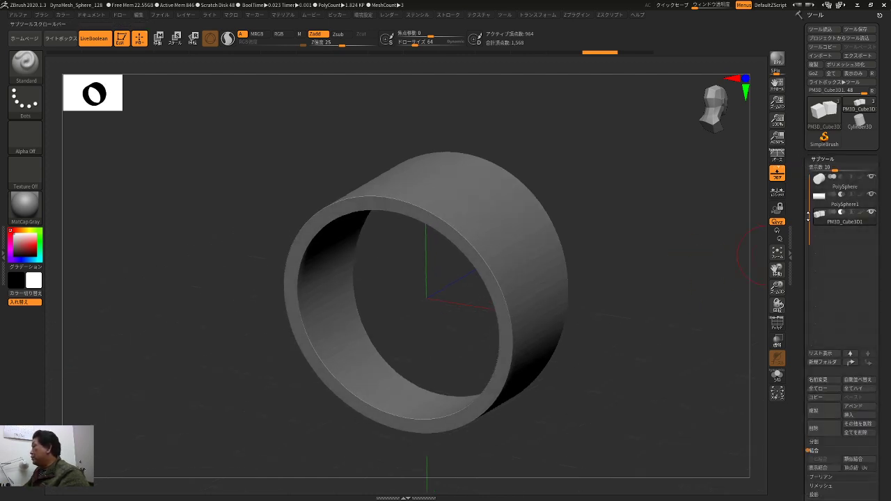
click(846, 186)
shift+drag(724, 266, 707, 276)
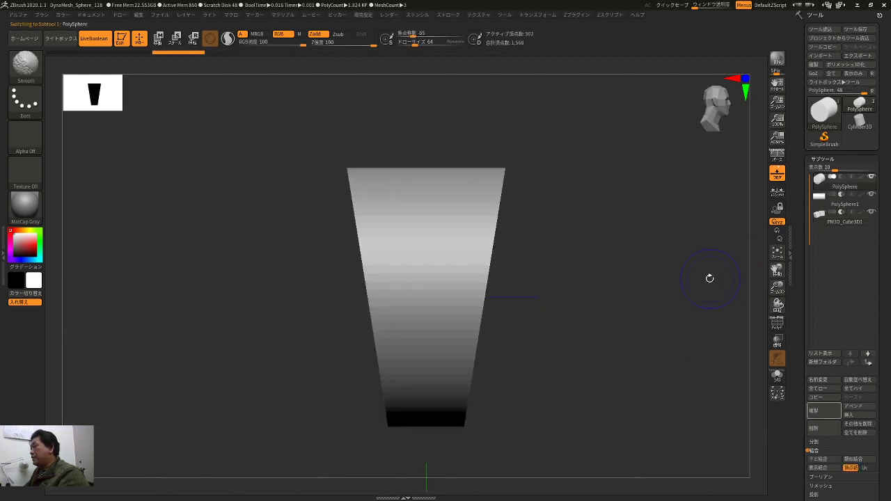
key(w)
shift+drag(649, 299, 703, 221)
click(813, 410)
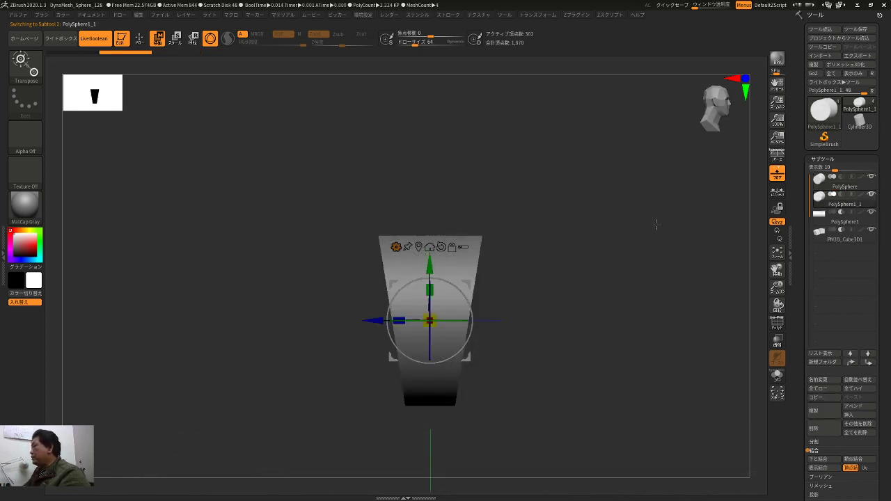
drag(430, 258, 430, 158)
- Convert the duplicated cylinder into a PolyCube and lower it onto the upper half of the band
drag(578, 179, 488, 167)
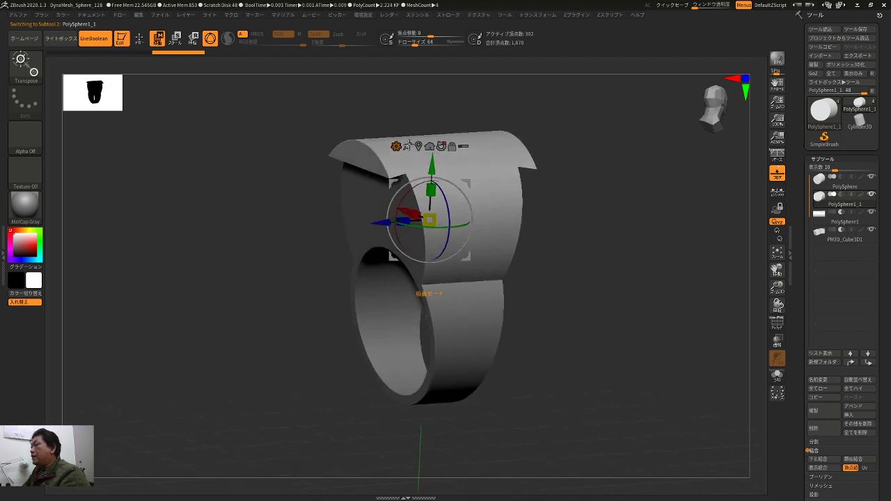
click(396, 147)
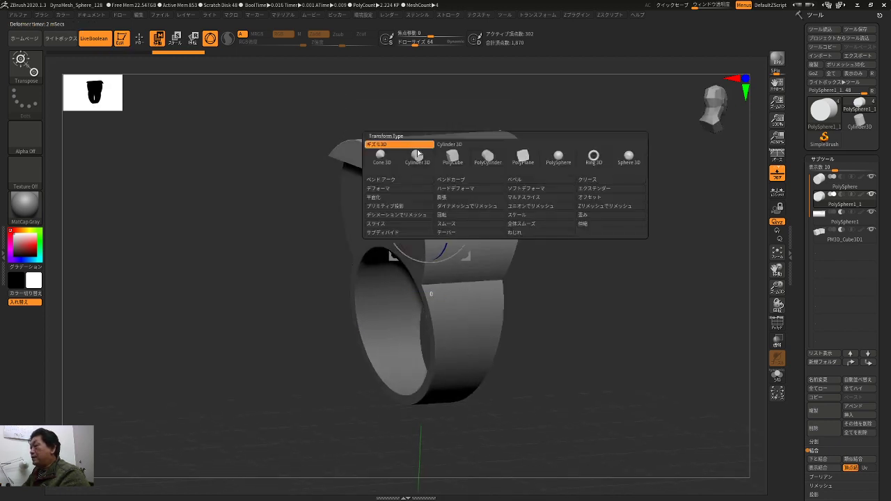
click(453, 159)
shift+drag(587, 198, 559, 213)
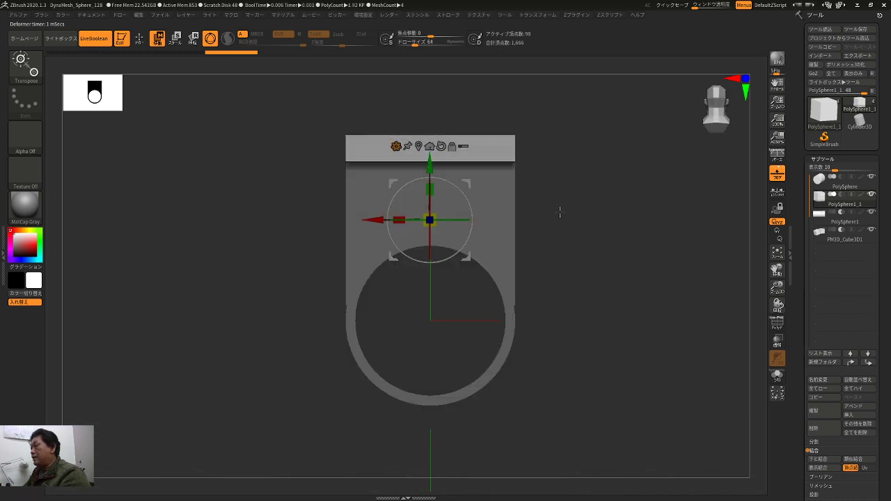
drag(430, 164, 429, 234)
mouse_move(590, 224)
mouse_down()
mouse_move(566, 223)
mouse_move(579, 237)
mouse_move(603, 227)
mouse_up()
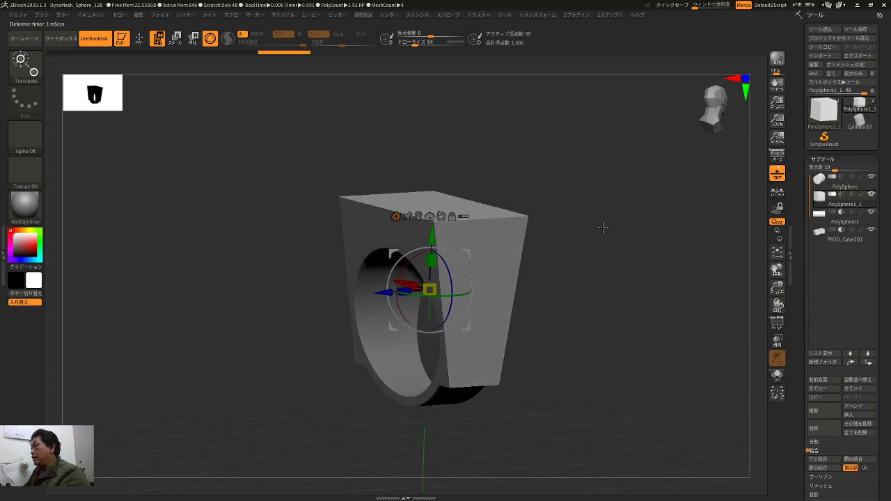
mouse_move(825, 237)
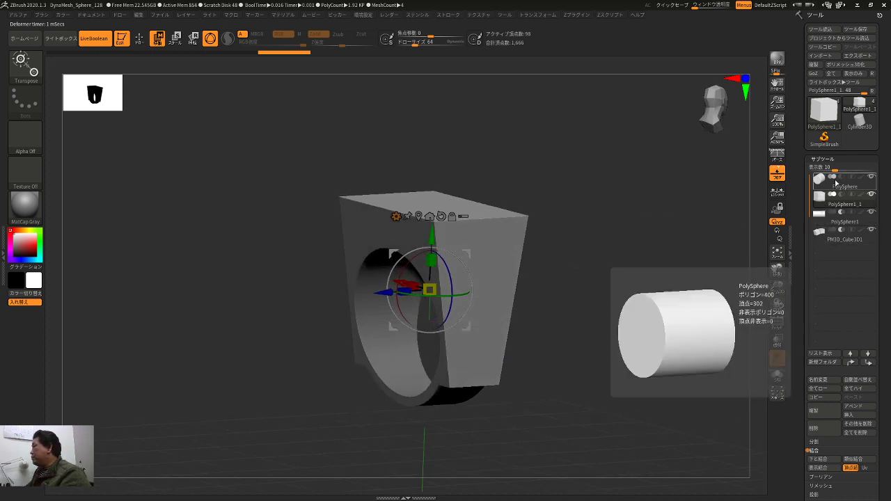
- Raise the cube vertically to align its base with the middle of the band
drag(622, 204, 549, 196)
drag(432, 234, 433, 214)
shift+drag(571, 183, 581, 179)
drag(430, 209, 431, 179)
drag(498, 175, 662, 238)
- Isolate the cube, move its pivot down to its bottom edge, and show all the subtools again
click(776, 376)
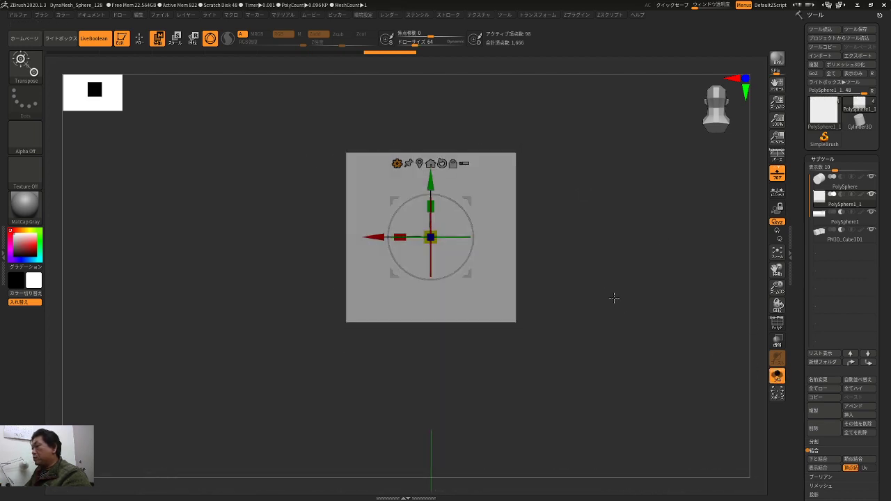
alt+drag(430, 186, 430, 270)
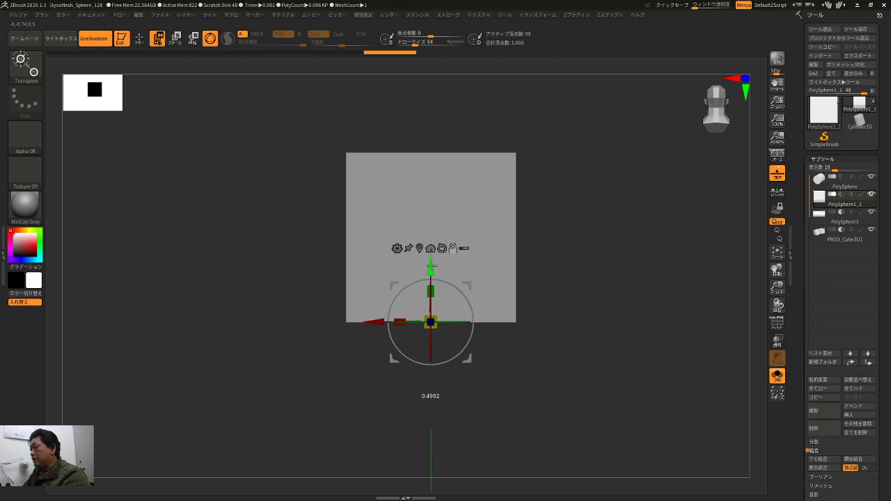
drag(498, 240, 750, 355)
drag(562, 243, 547, 291)
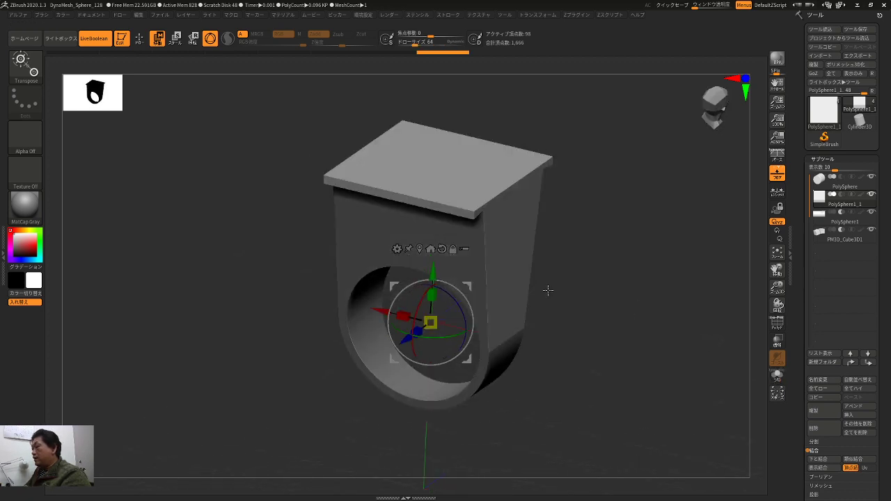
- Scale the cube's height down from its base to form a low flat top on the ring
drag(432, 295, 438, 324)
key(q)
drag(606, 282, 620, 256)
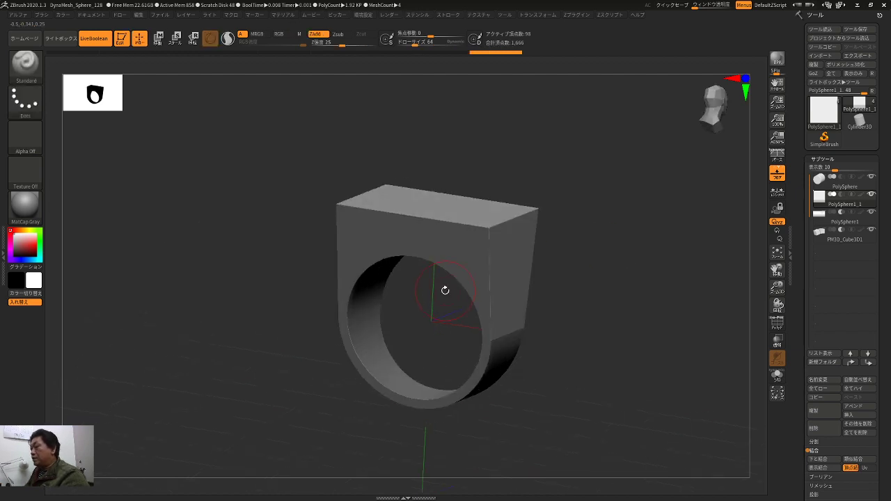
key(w)
drag(431, 292, 430, 306)
key(q)
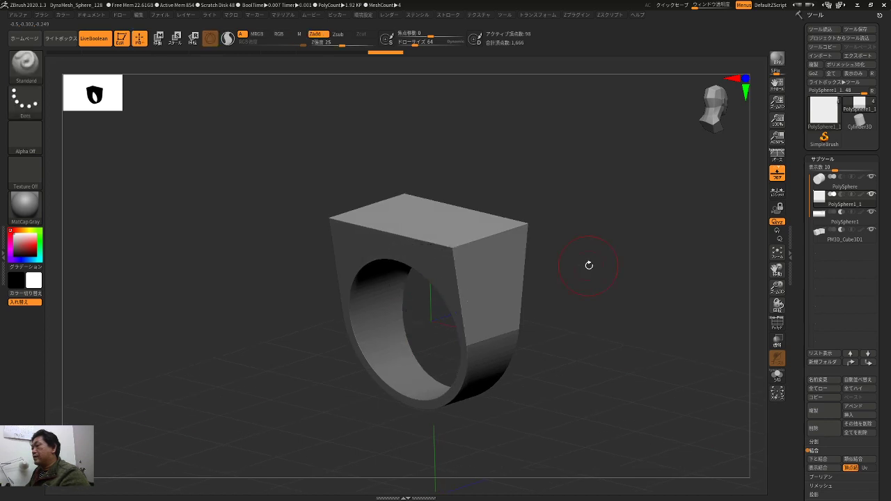
- Create a new 3D text subtool reading "nobhop" with Text 3D, using the Noto Sans font
drag(600, 272, 628, 280)
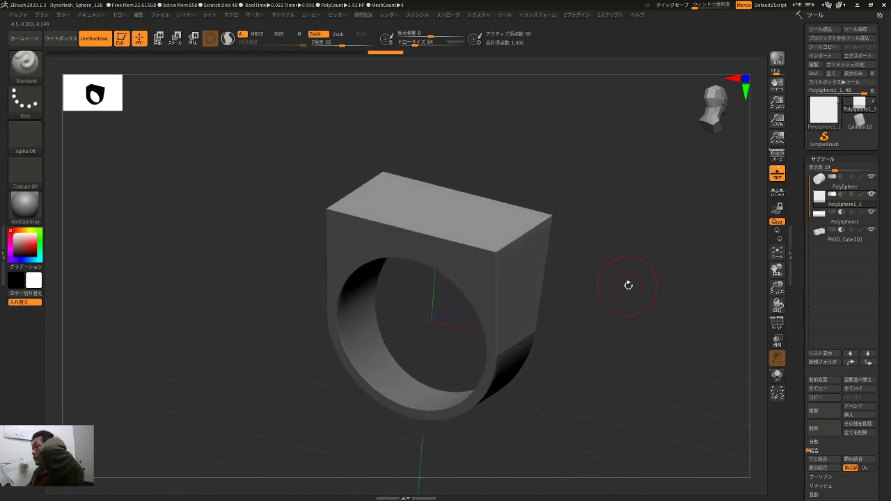
drag(646, 284, 654, 266)
drag(674, 296, 702, 331)
drag(759, 312, 632, 190)
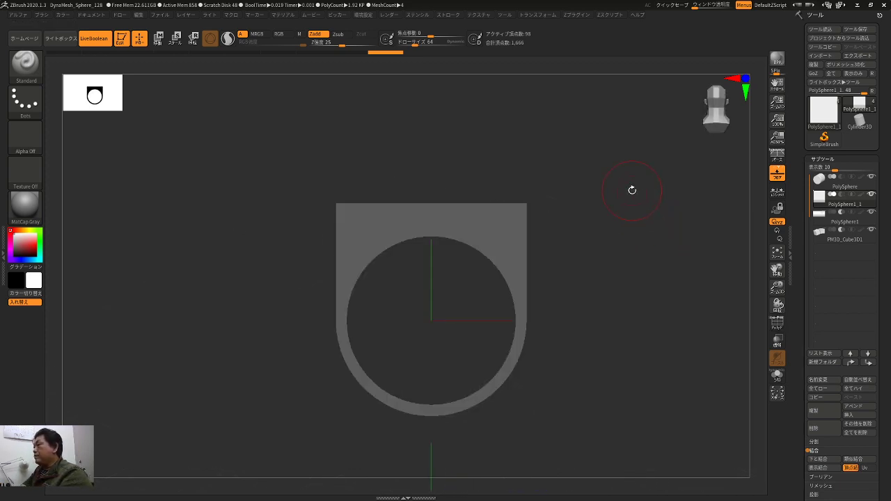
click(580, 15)
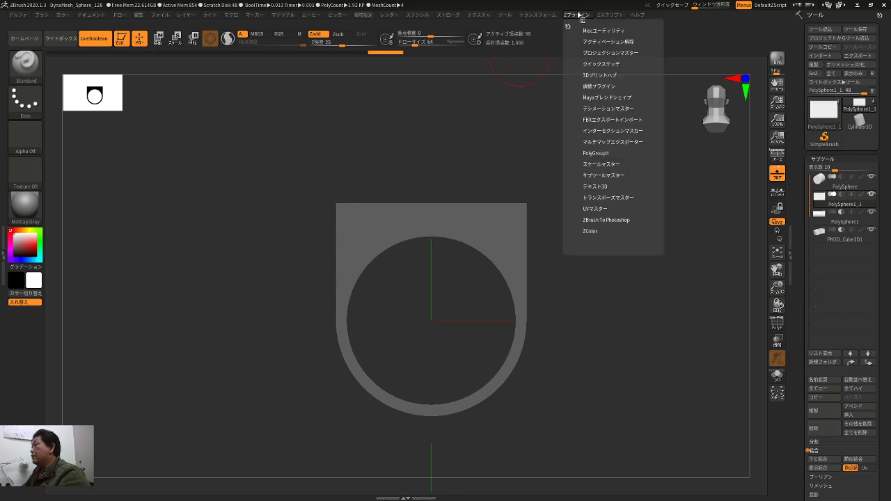
click(596, 186)
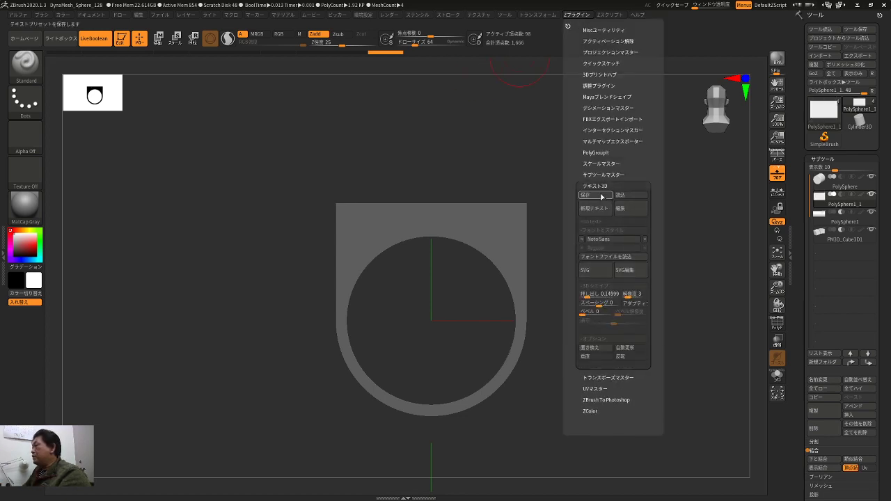
click(594, 208)
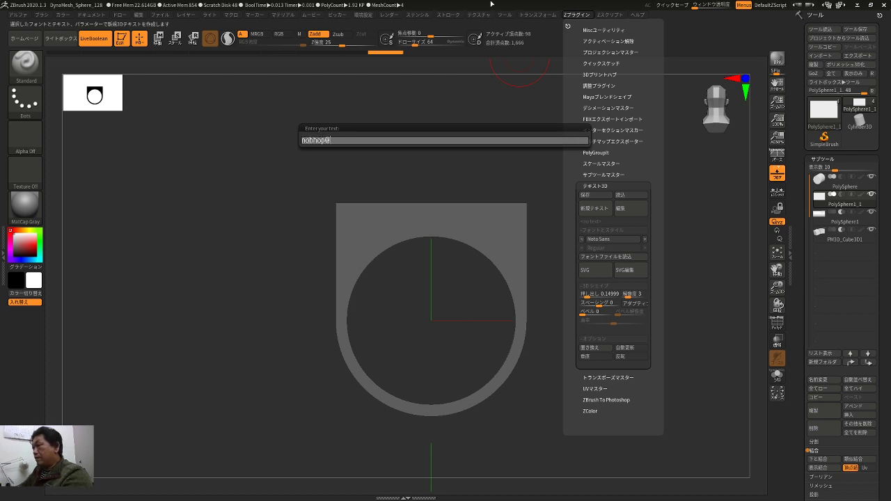
key(Return)
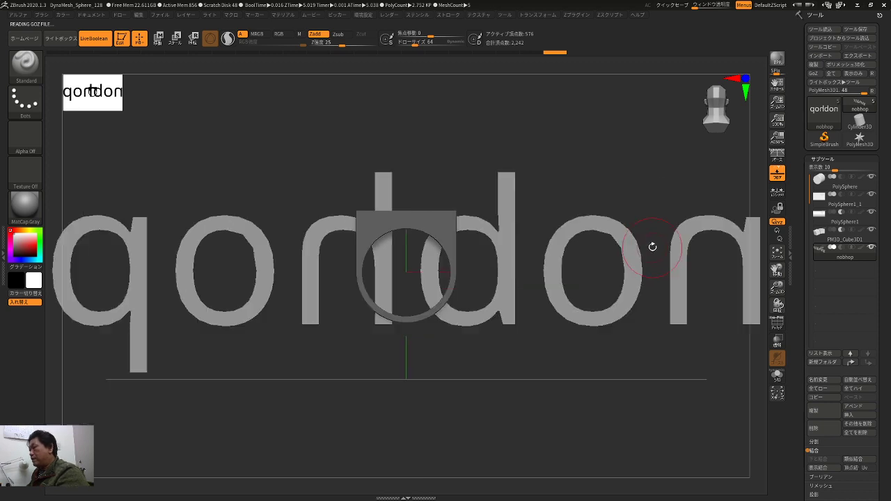
drag(628, 189, 546, 172)
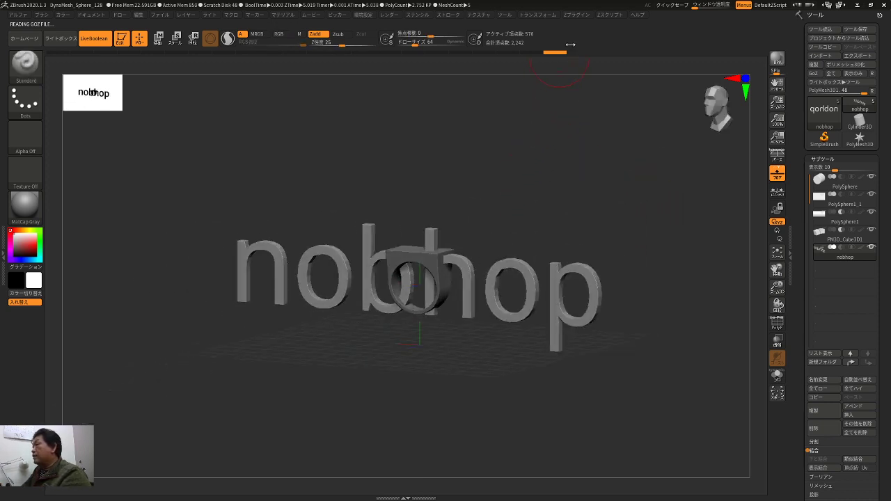
- Dock the ZPlugin palette beside the canvas and restyle the text in Niagara Engraved with resolution 9 and spacing about -0.26
click(576, 16)
drag(568, 26, 14, 66)
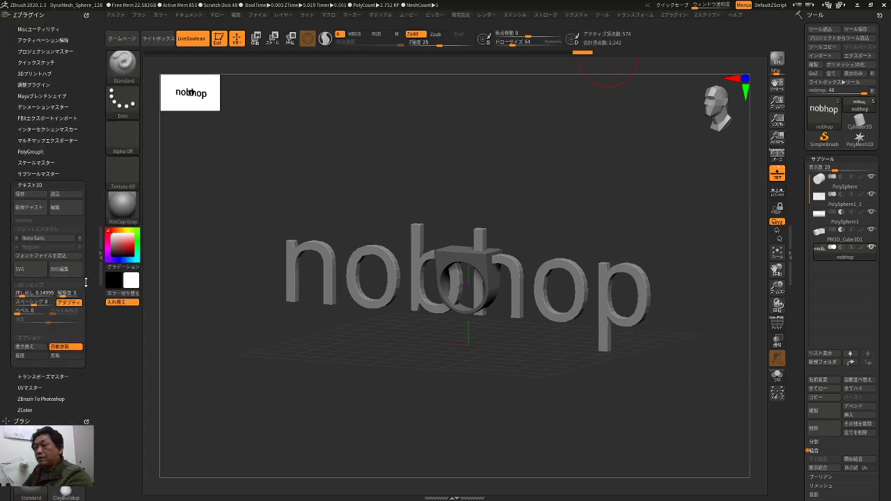
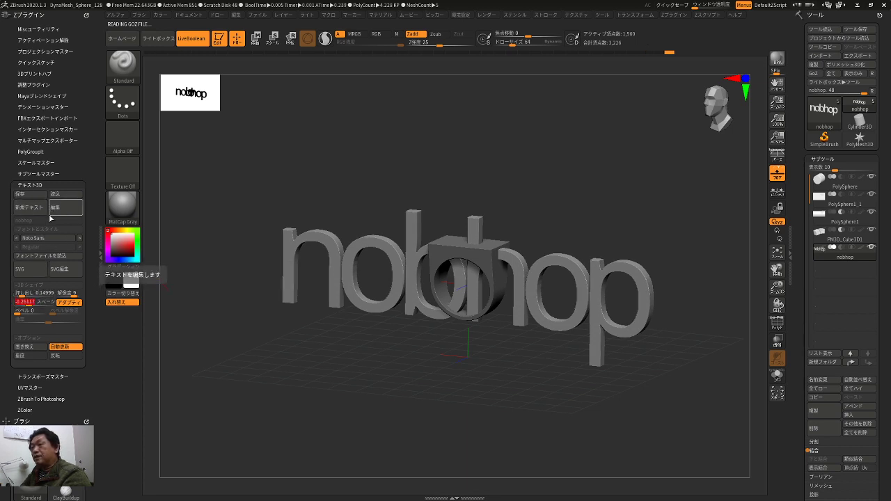
click(16, 239)
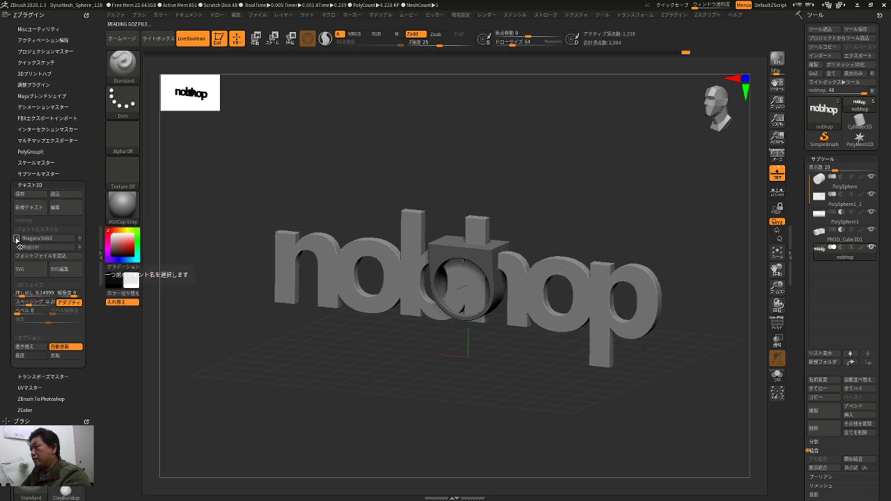
click(16, 239)
click(16, 238)
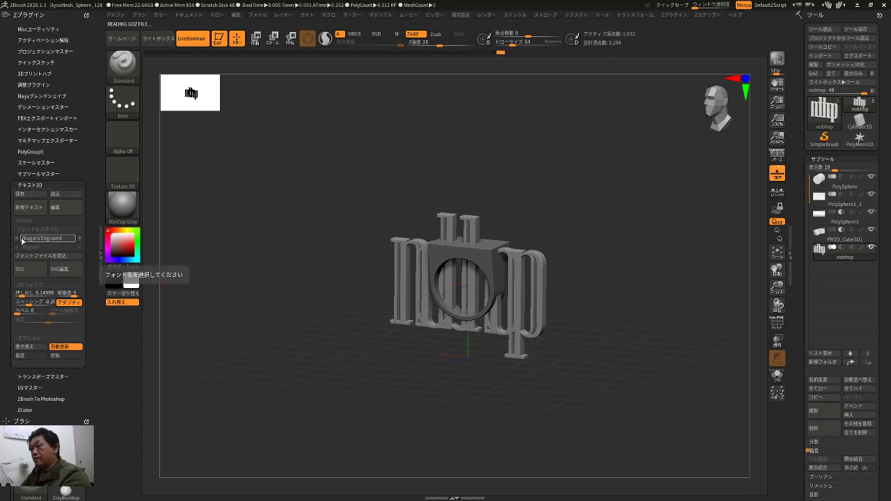
- Rotate the text 90 degrees to lie flat and raise it to the top of the ring
drag(264, 285, 334, 340)
key(w)
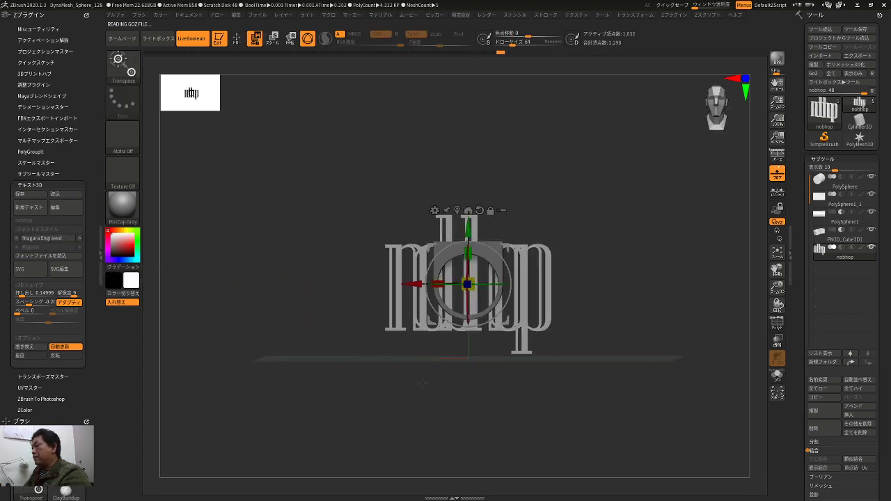
shift+drag(423, 383, 368, 382)
shift+drag(507, 268, 495, 353)
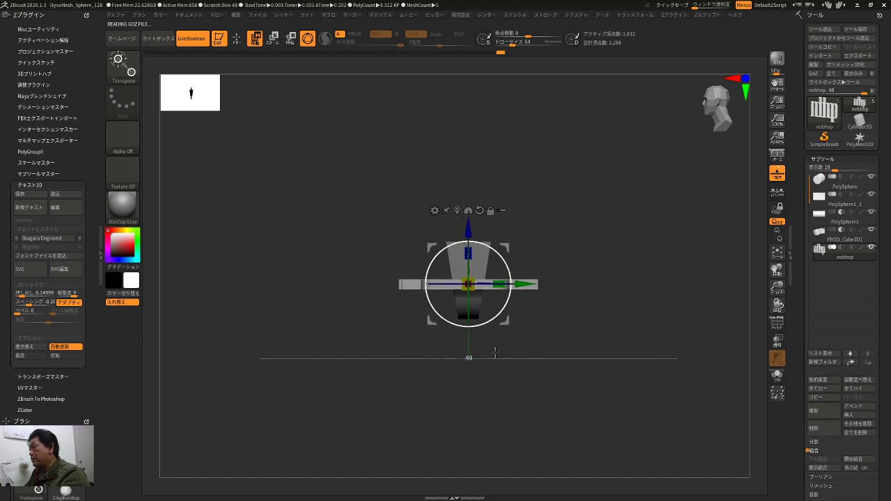
drag(469, 230, 617, 328)
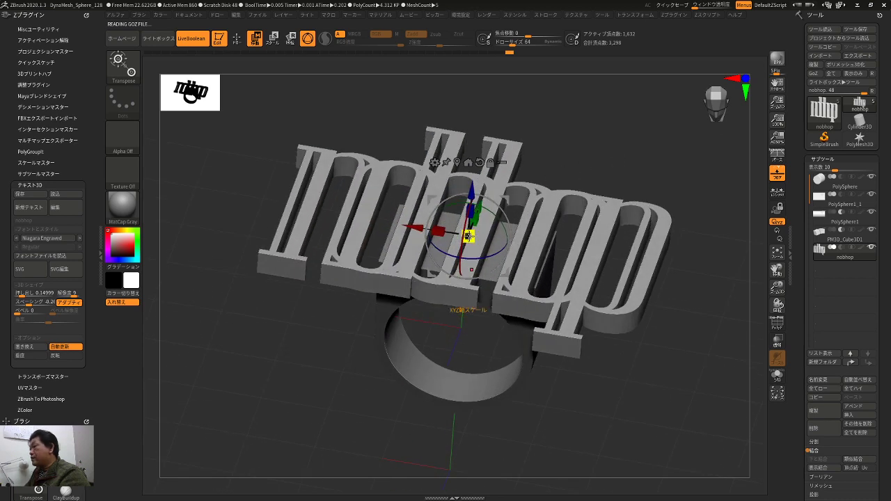
- Scale the text down to fit the ring's flat top and sink it into that surface
drag(468, 236, 419, 300)
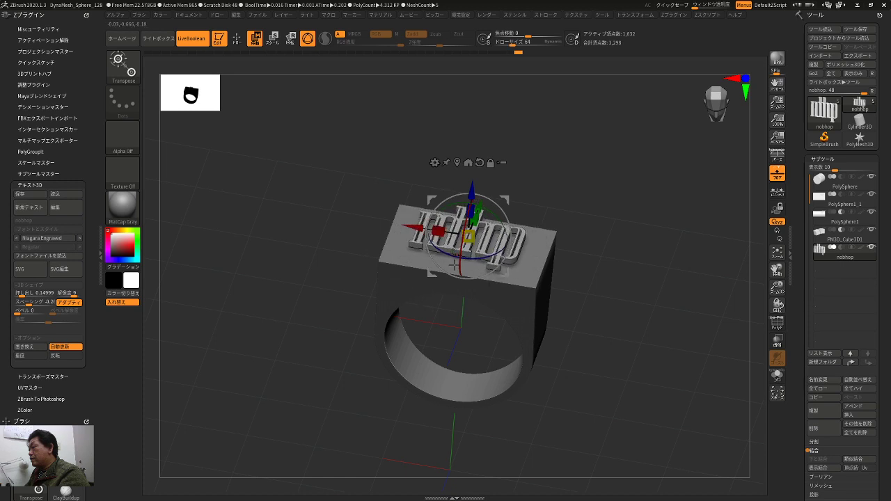
drag(602, 171, 557, 235)
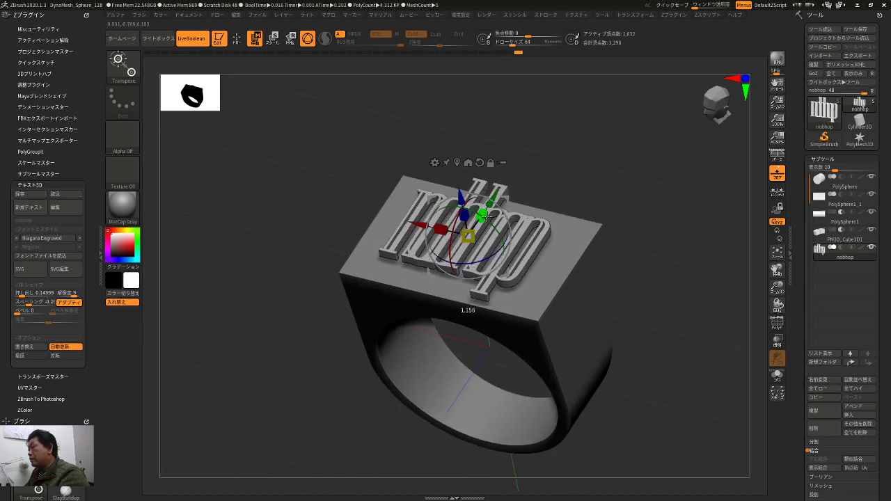
drag(554, 180, 498, 204)
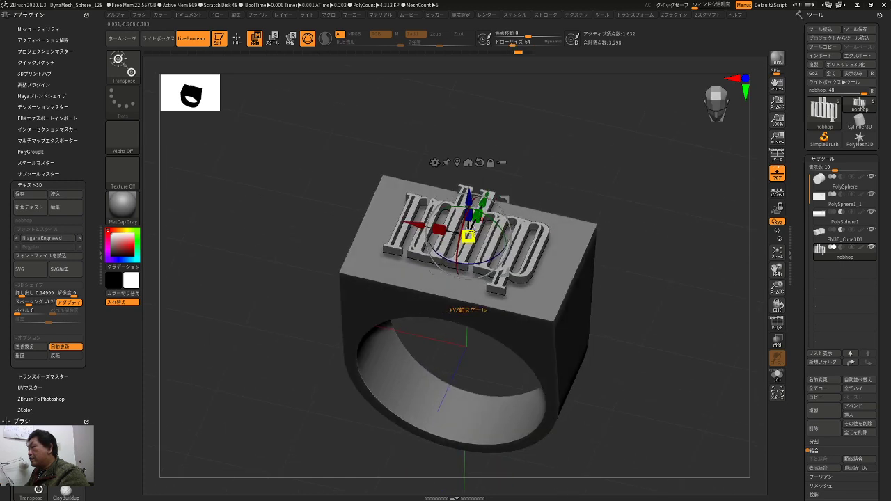
drag(571, 191, 510, 194)
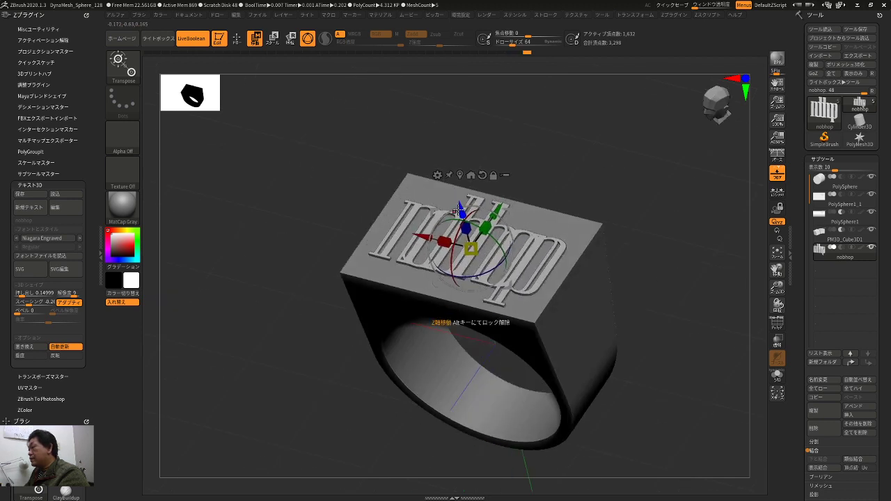
- Set the nobhop text subtool to Live Boolean subtraction so it engraves the ring's flat top
key(q)
click(841, 247)
drag(680, 214, 435, 169)
key(w)
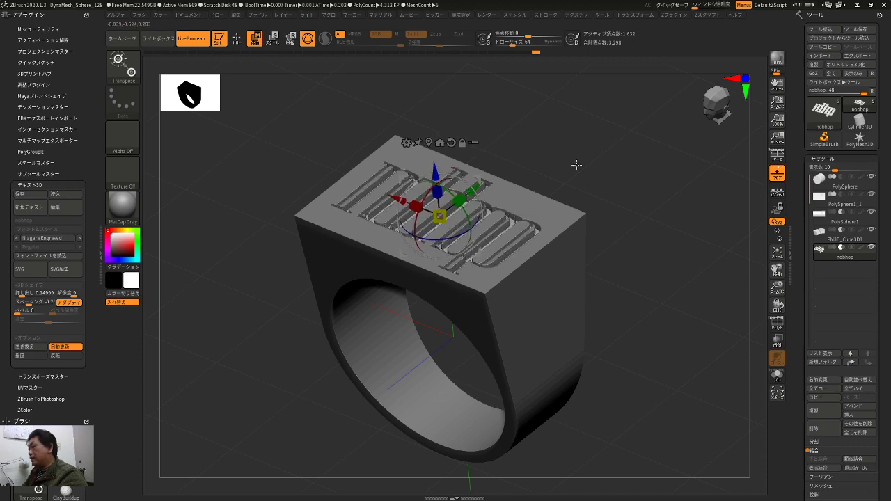
- Append a Cylinder3D subtool and select it
shift+drag(576, 165, 646, 217)
drag(670, 264, 636, 265)
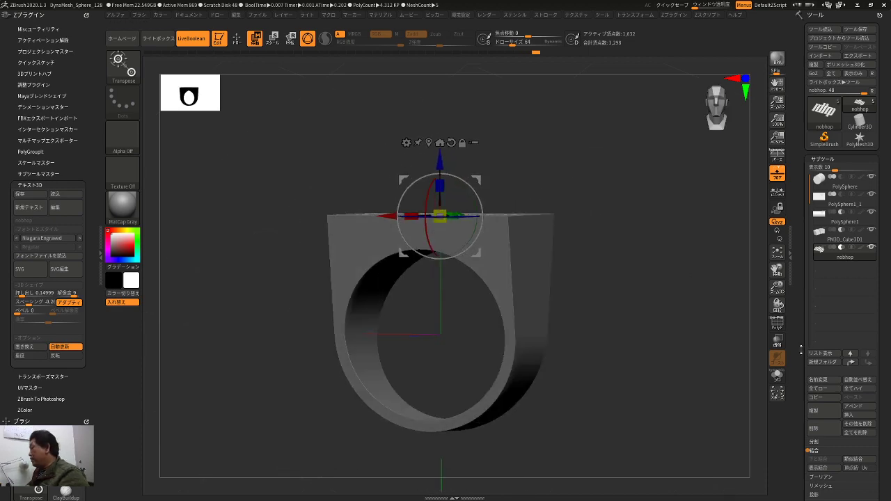
click(843, 414)
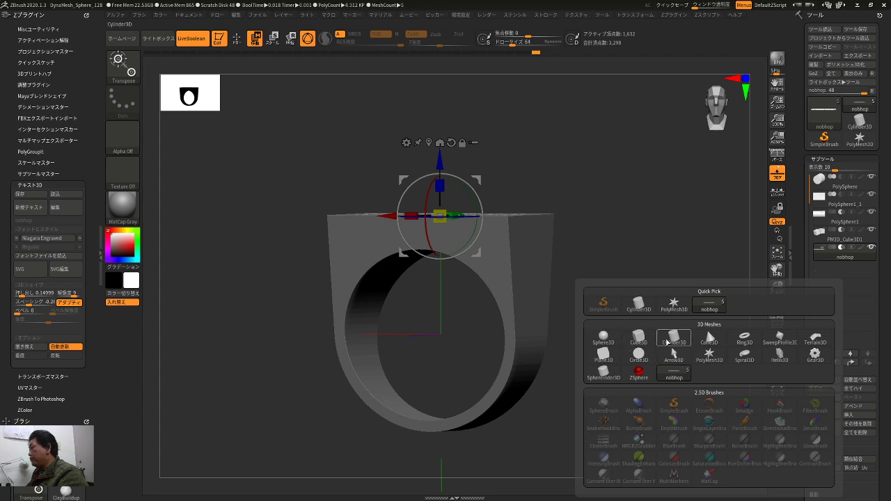
mouse_move(674, 338)
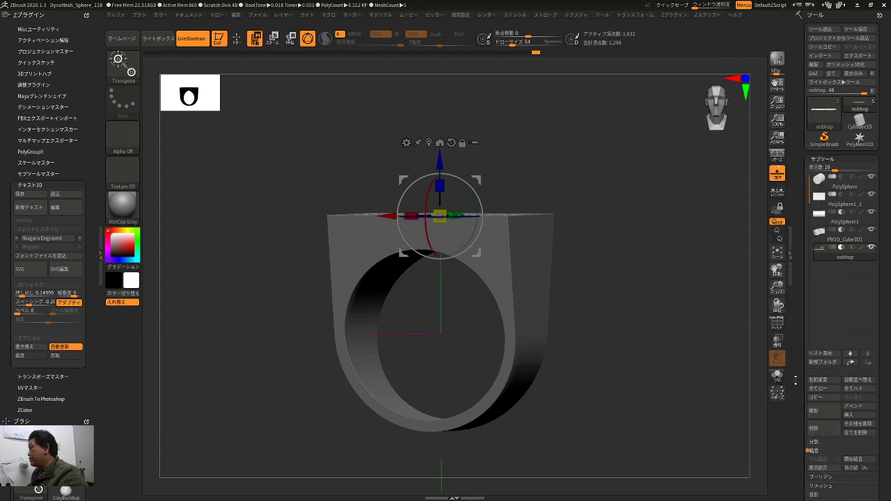
mouse_move(824, 232)
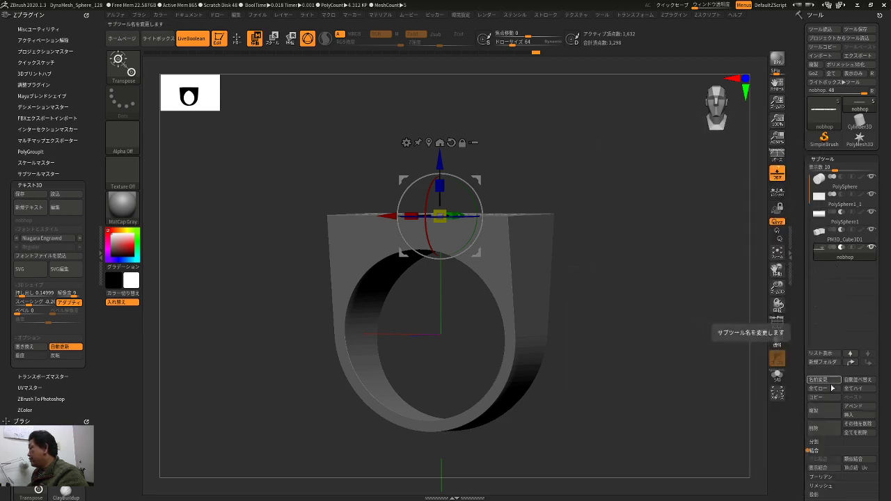
click(849, 414)
click(674, 338)
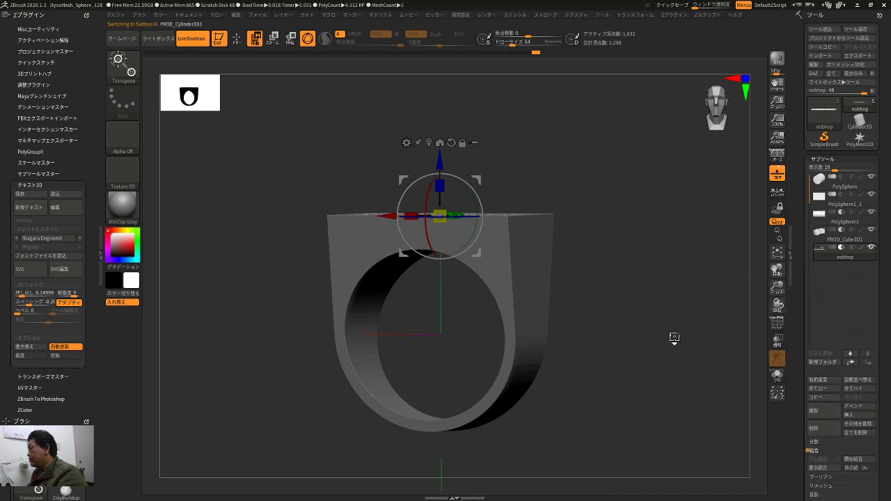
ctrl+right_drag(678, 276, 414, 242)
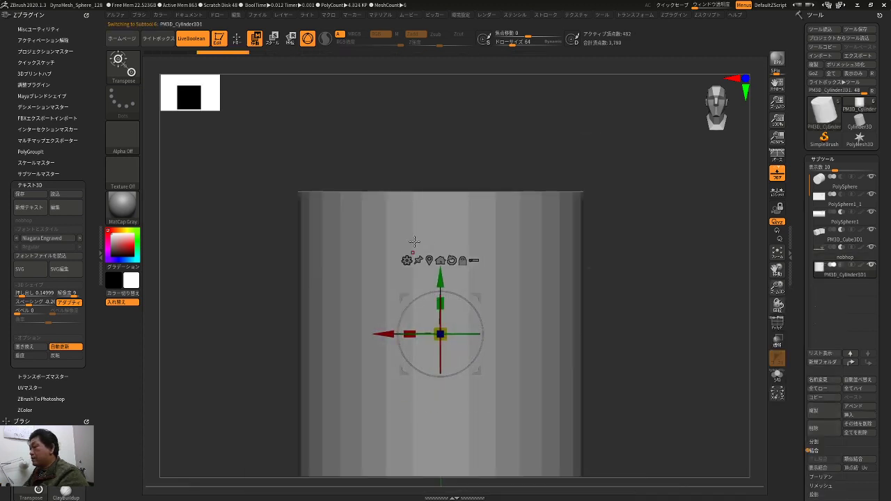
- Reshape the cylinder into a narrow rod running sideways through both sides of the ring and set it to subtract
click(407, 259)
click(523, 296)
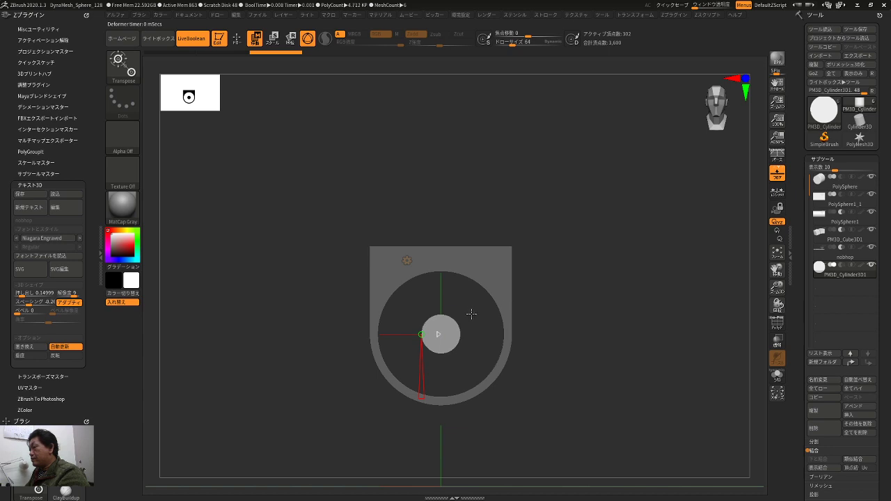
mouse_move(556, 298)
right_down()
mouse_move(561, 322)
mouse_move(561, 313)
right_up()
shift+drag(464, 333, 291, 318)
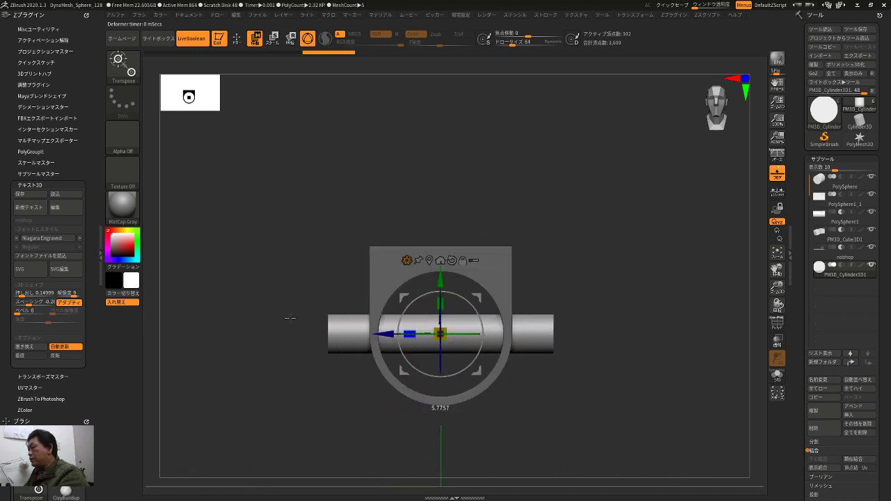
drag(579, 264, 478, 297)
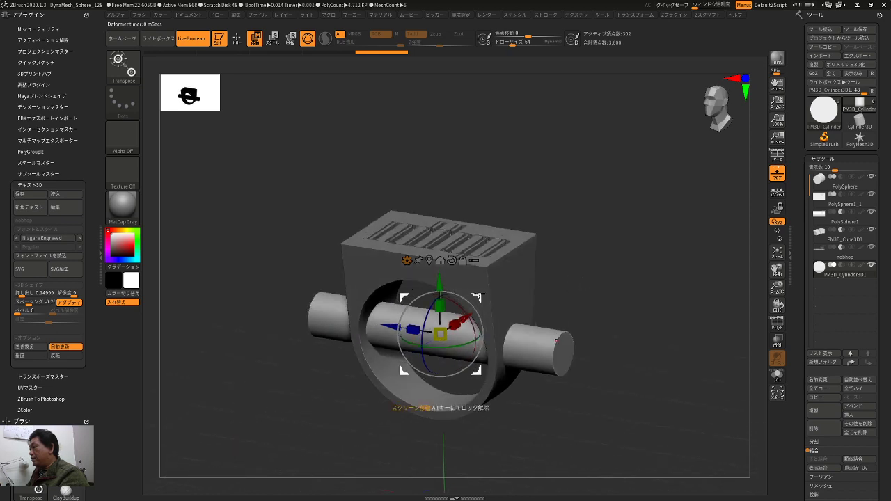
click(840, 266)
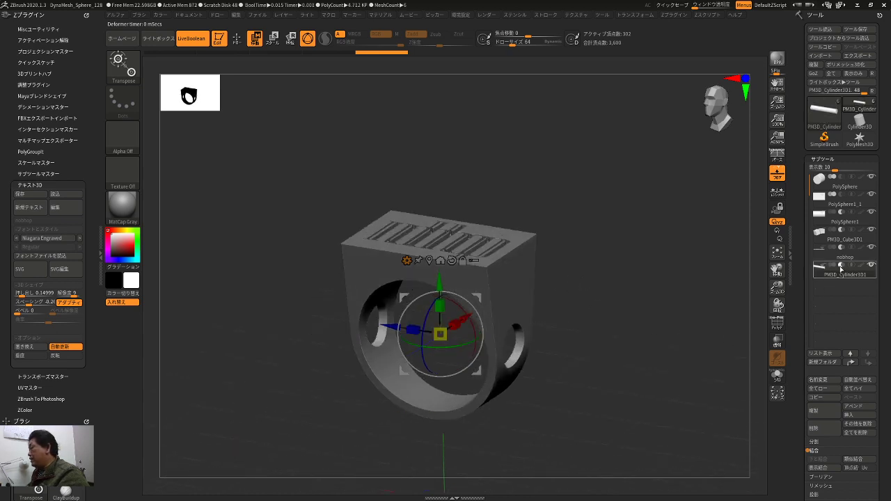
- Raise the subtracting cylinder toward the flat top and enlarge it to widen the ring's side holes
key(q)
mouse_move(669, 277)
mouse_down()
mouse_move(633, 298)
mouse_move(676, 265)
mouse_up()
drag(638, 235, 588, 250)
key(w)
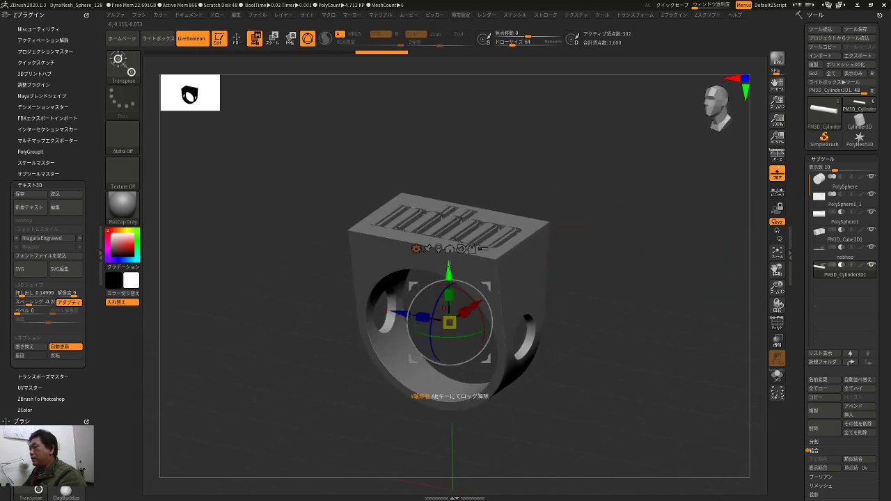
drag(449, 271, 449, 231)
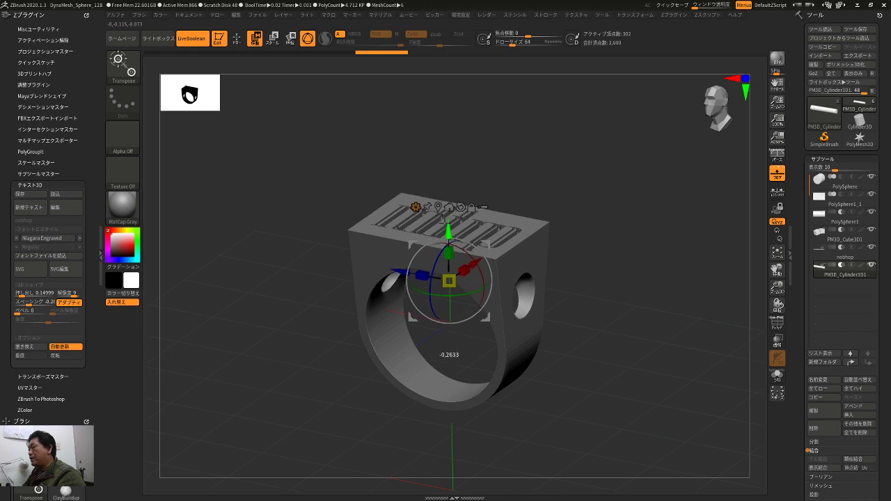
drag(574, 199, 520, 200)
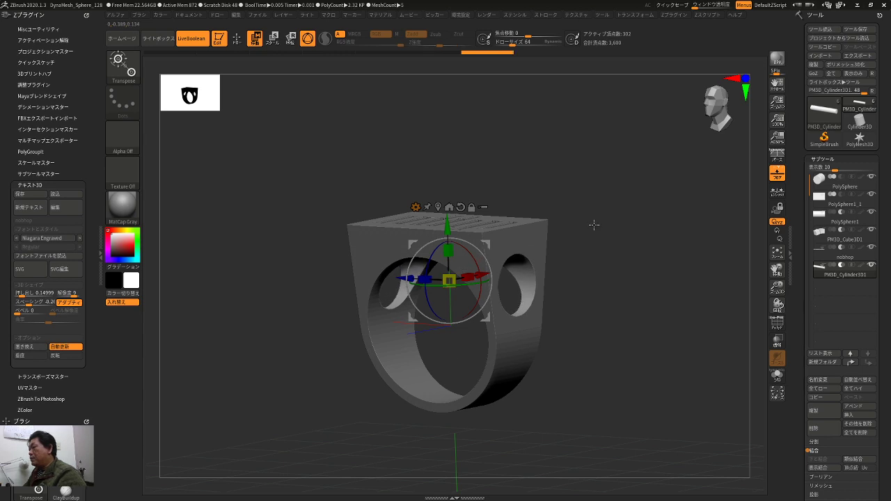
key(q)
drag(631, 250, 582, 173)
key(w)
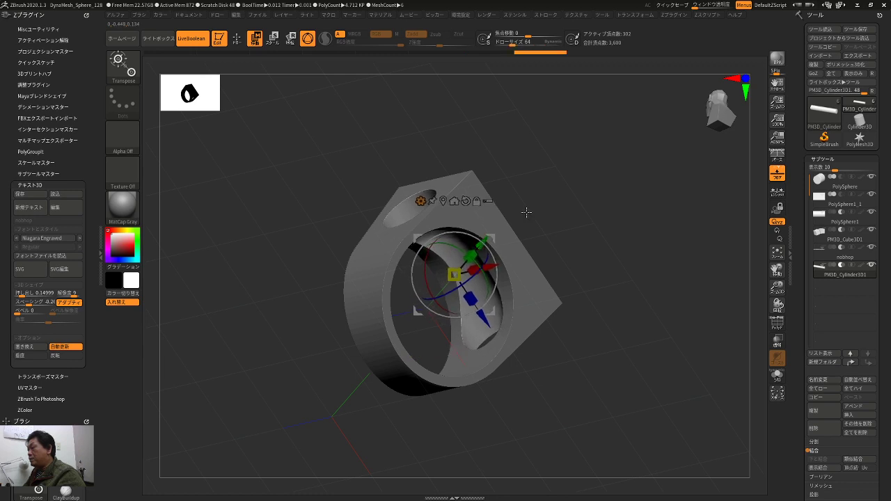
mouse_move(527, 209)
shift+mouse_down()
mouse_move(602, 234)
mouse_move(627, 255)
mouse_move(625, 278)
mouse_move(615, 239)
shift+mouse_up()
- Preview the ring in the Chrome BlueTint material and replace it with PolySkin
key(q)
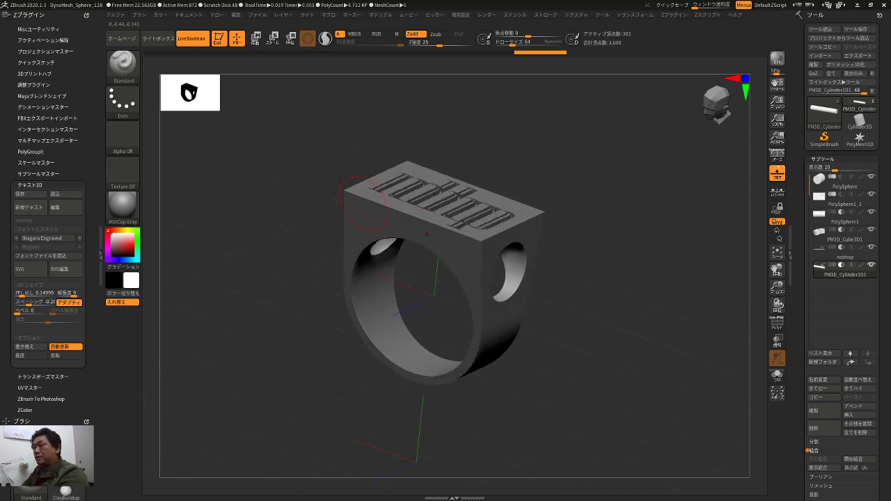
click(131, 207)
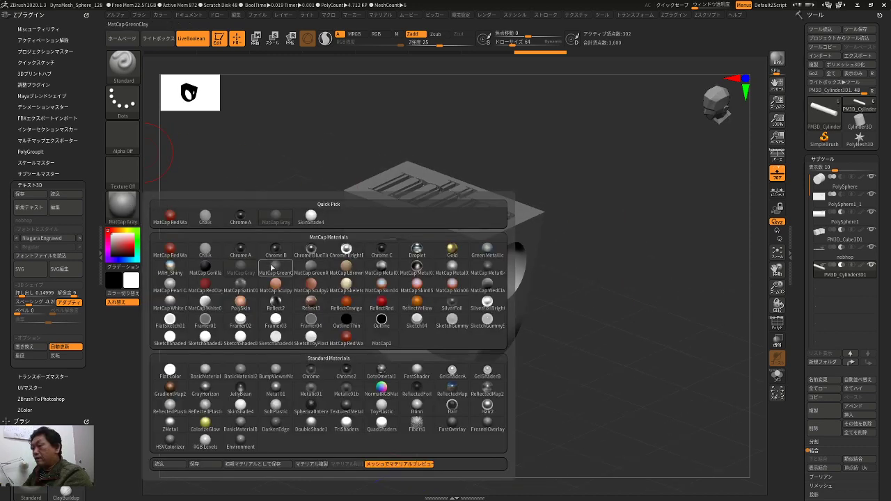
click(310, 251)
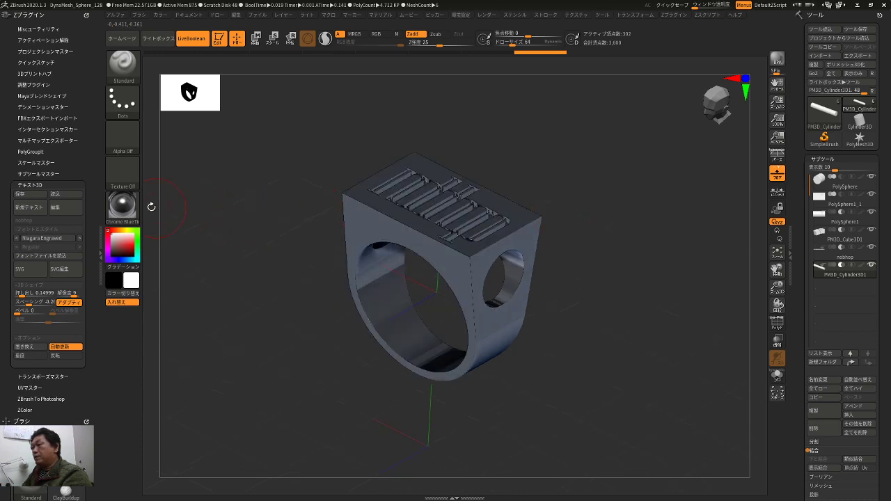
click(124, 206)
click(241, 298)
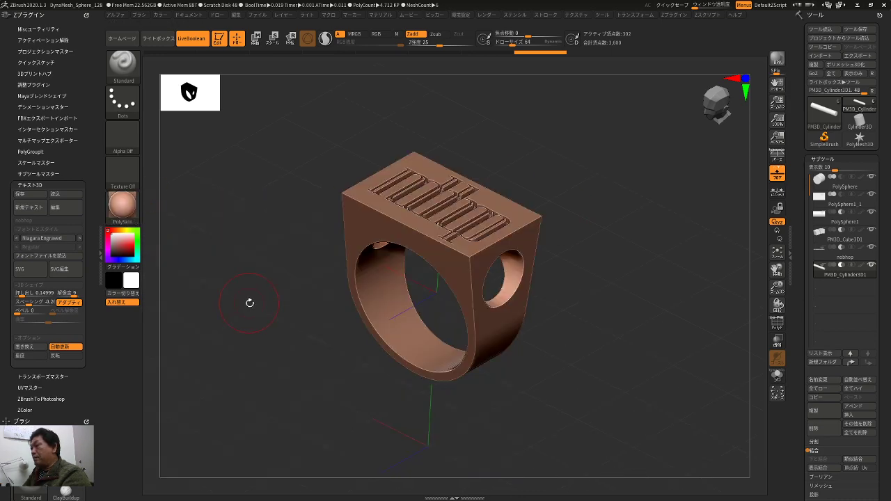
drag(248, 302, 330, 360)
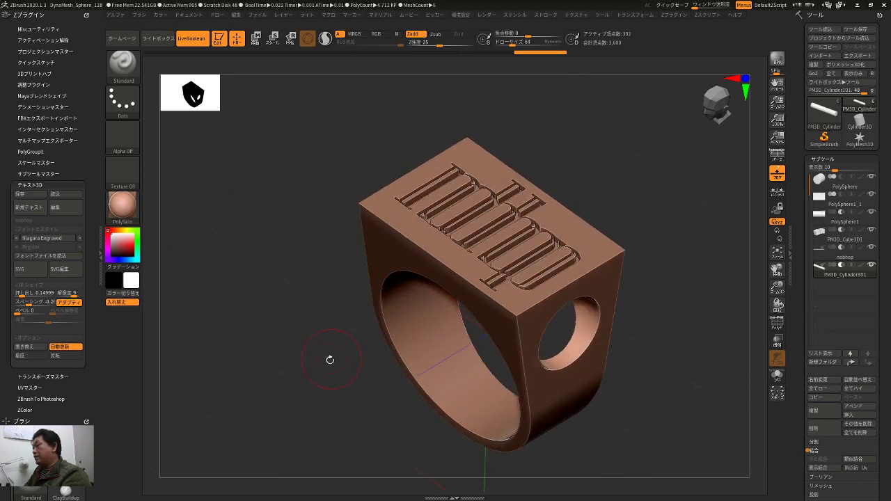
drag(635, 257, 659, 208)
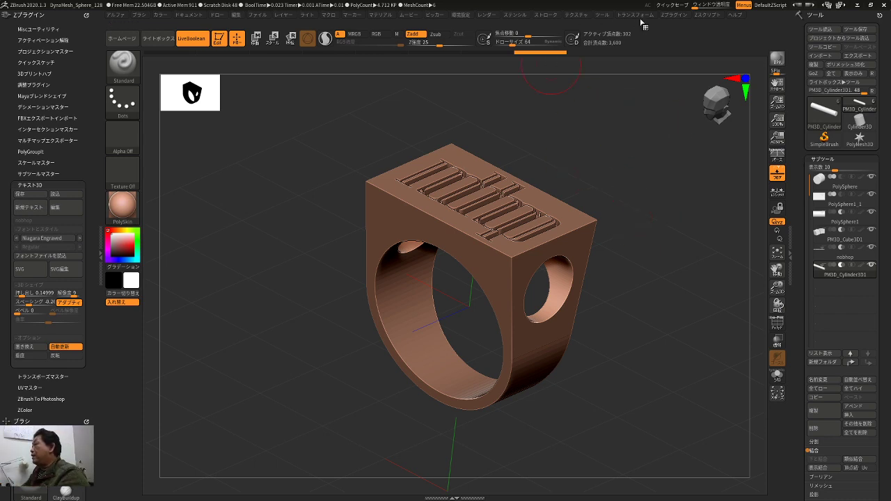
- Dock the ZPlugin palette beside the canvas again and select the PolySphere1 subtool
click(673, 16)
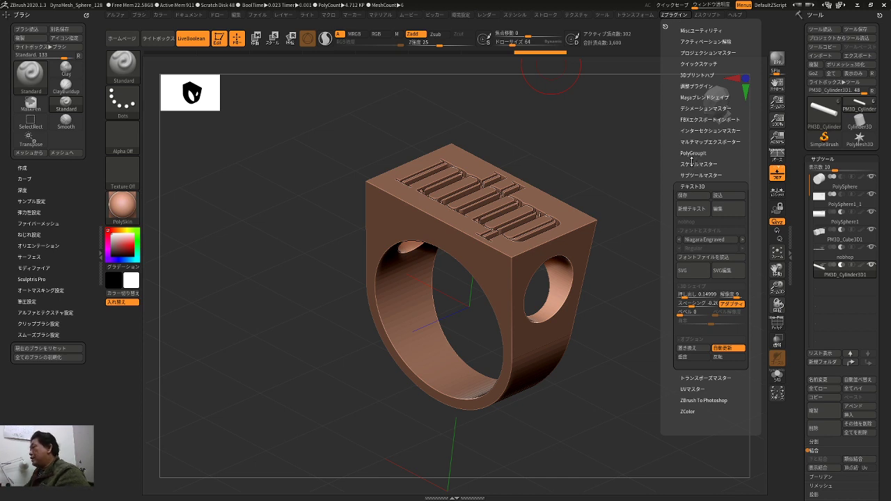
click(664, 26)
alt+drag(657, 204, 727, 183)
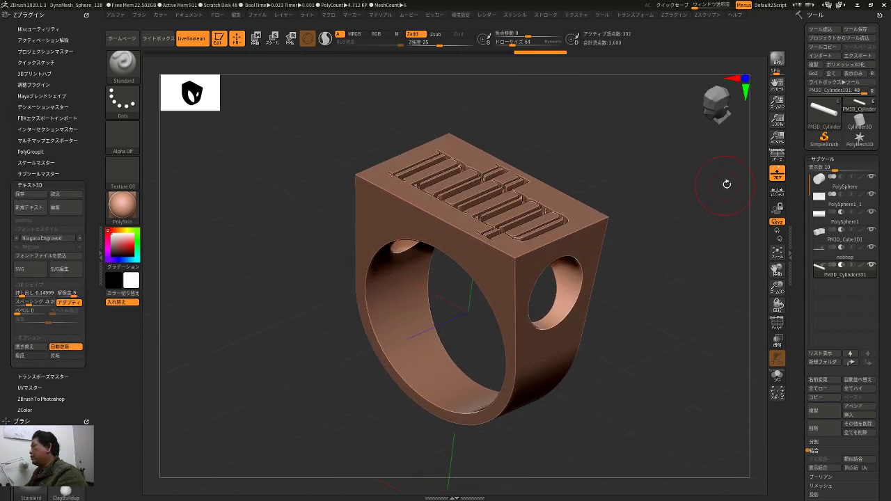
click(823, 213)
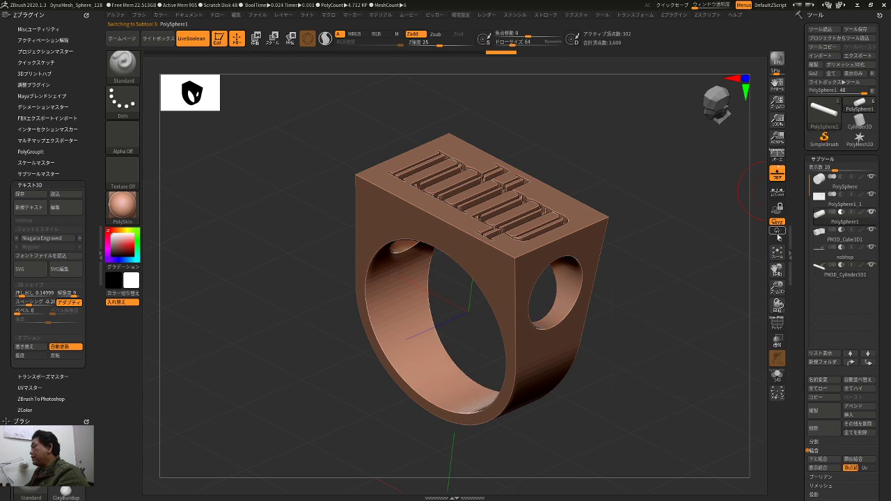
- Examine the engraved ring and its side holes from several angles
mouse_move(819, 228)
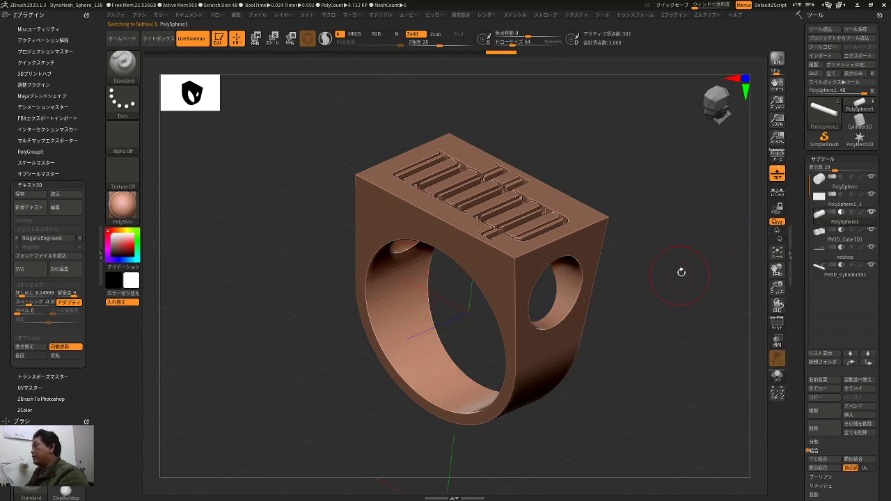
drag(651, 137, 660, 171)
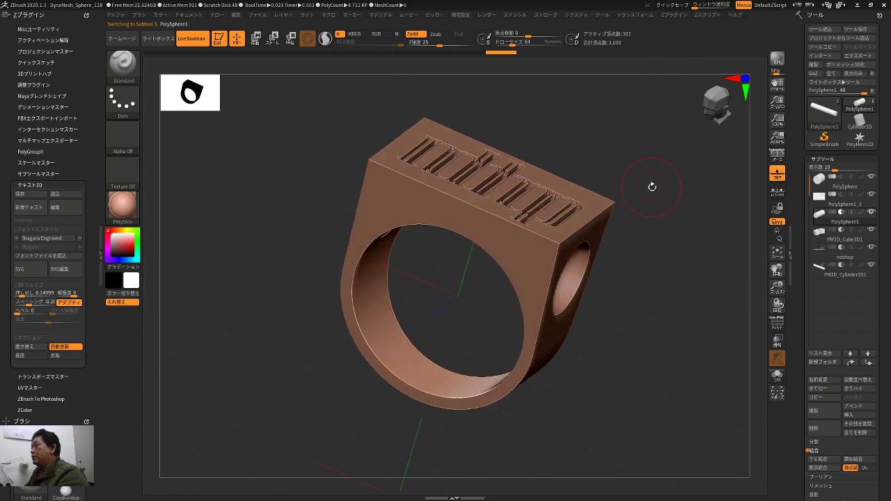
mouse_move(664, 207)
mouse_down()
mouse_move(694, 243)
mouse_move(690, 255)
mouse_move(656, 229)
mouse_move(643, 232)
mouse_move(666, 240)
mouse_up()
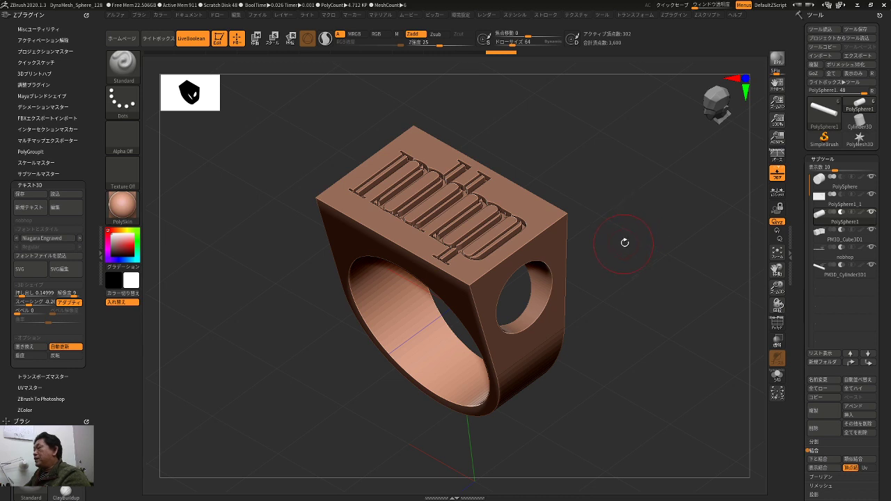
drag(624, 243, 640, 219)
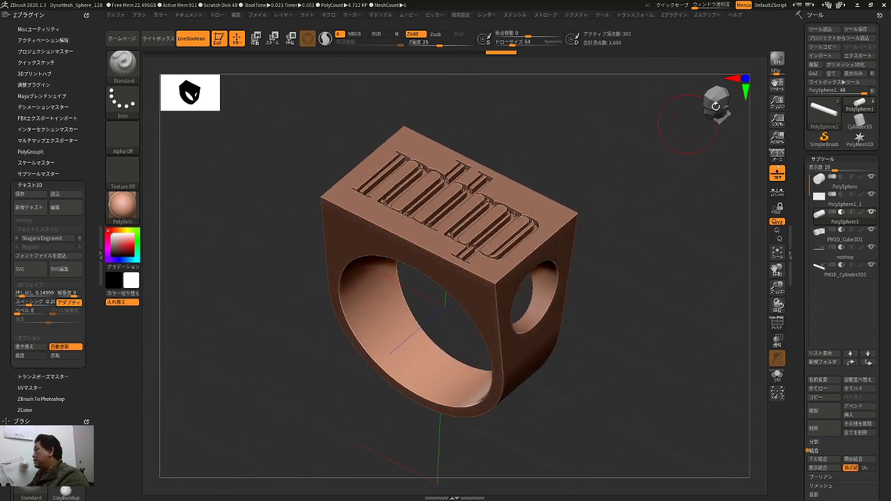
drag(665, 222, 753, 206)
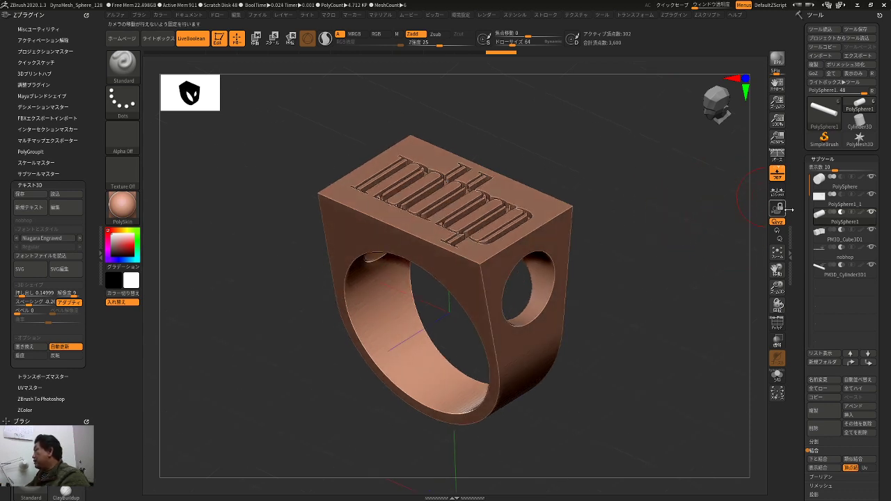
mouse_move(828, 261)
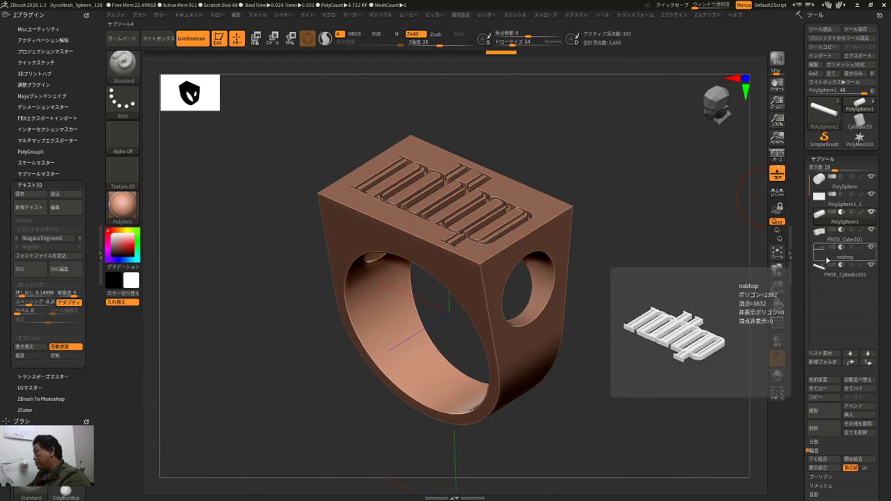
drag(715, 282, 726, 266)
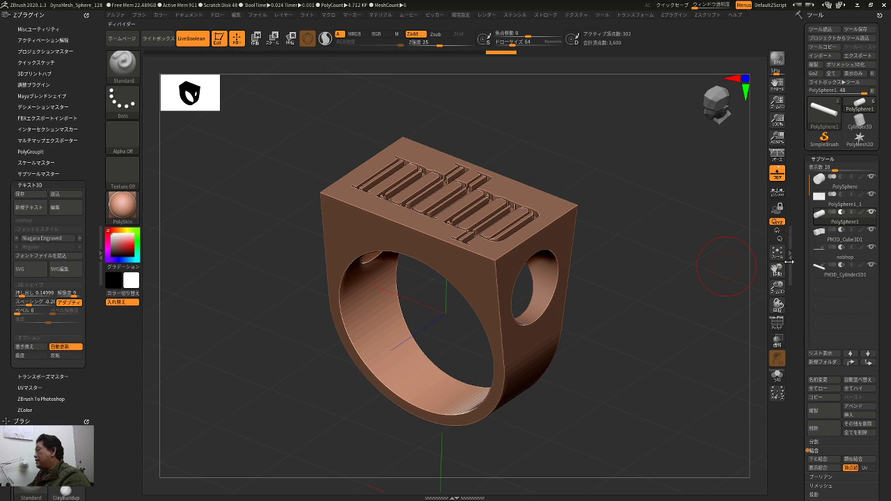
- Generate a Boolean mesh from the ring's subtools and switch to the resulting UMesh_PolySphere tool
drag(796, 296, 805, 245)
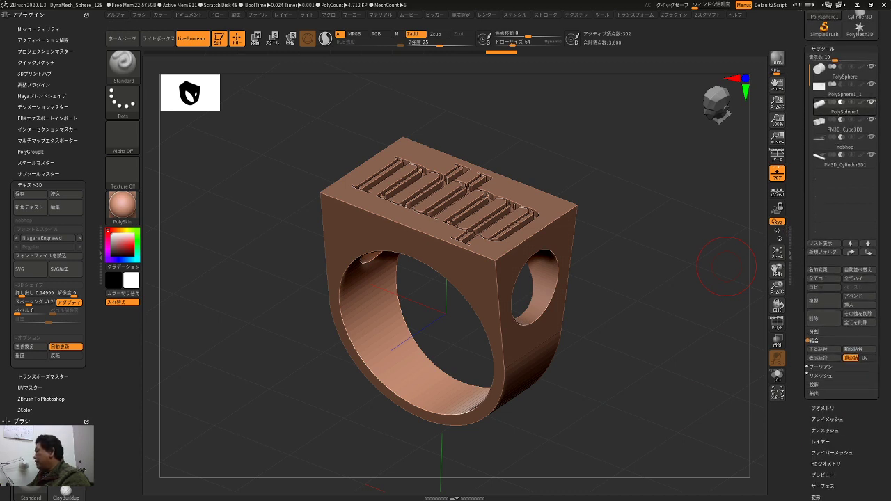
click(813, 367)
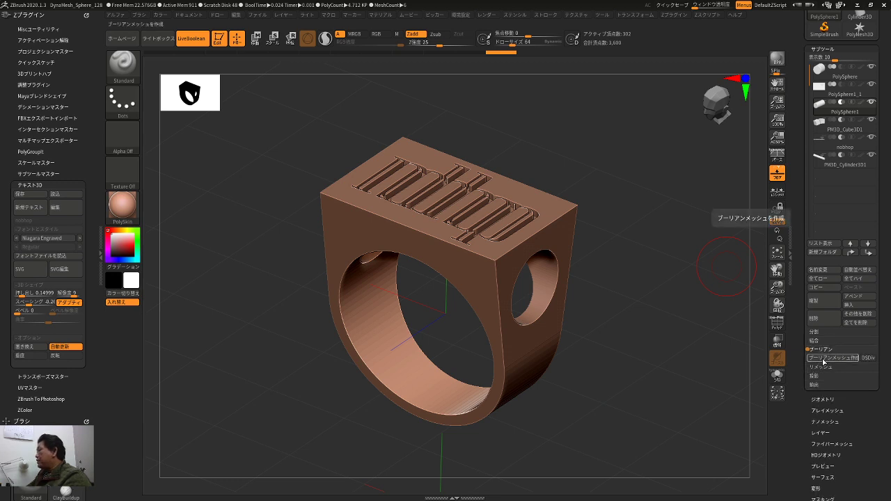
click(823, 358)
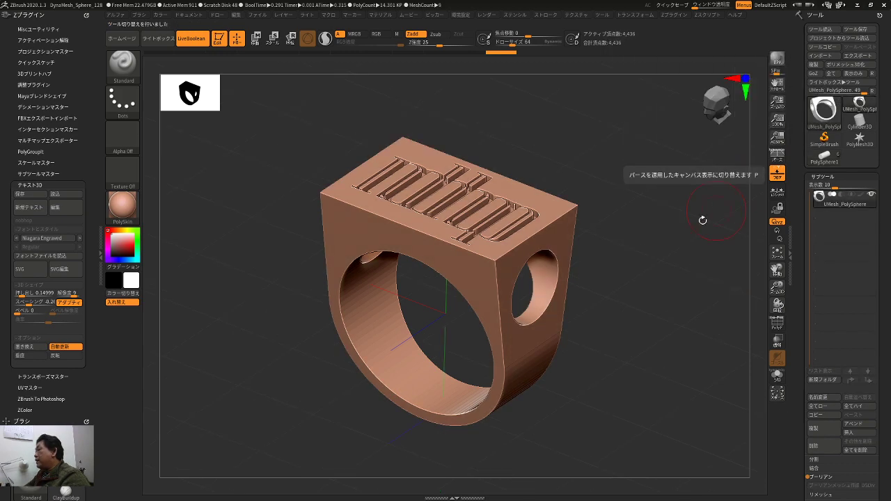
drag(654, 244, 732, 235)
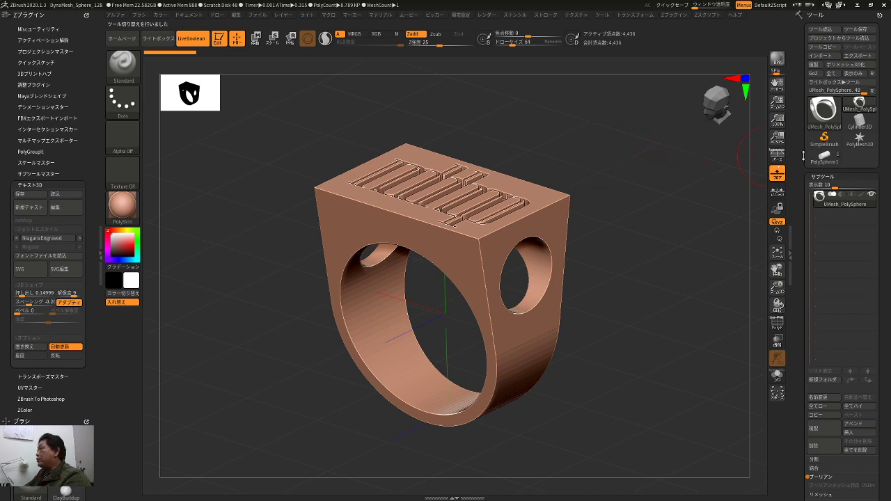
- Switch back to the original PolySphere1 tool and turn off Live Boolean to expose its uncut component shapes
click(838, 164)
drag(660, 199, 533, 108)
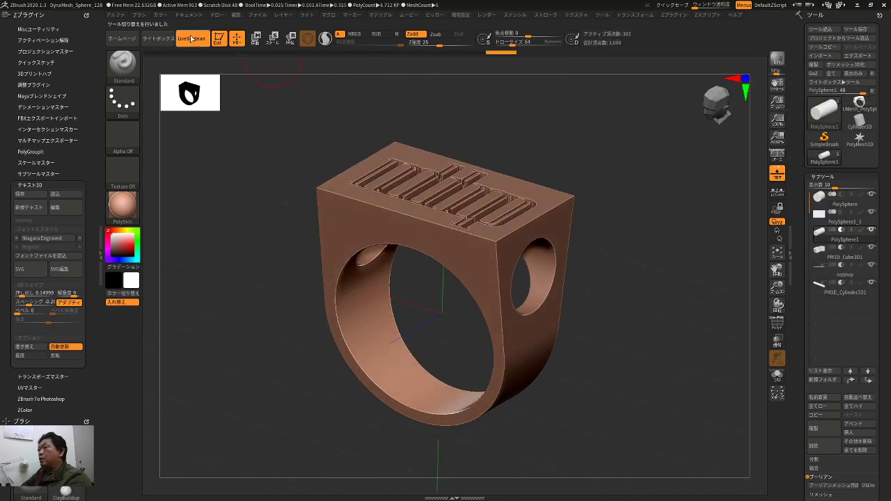
click(192, 38)
ctrl+right_drag(582, 311, 589, 313)
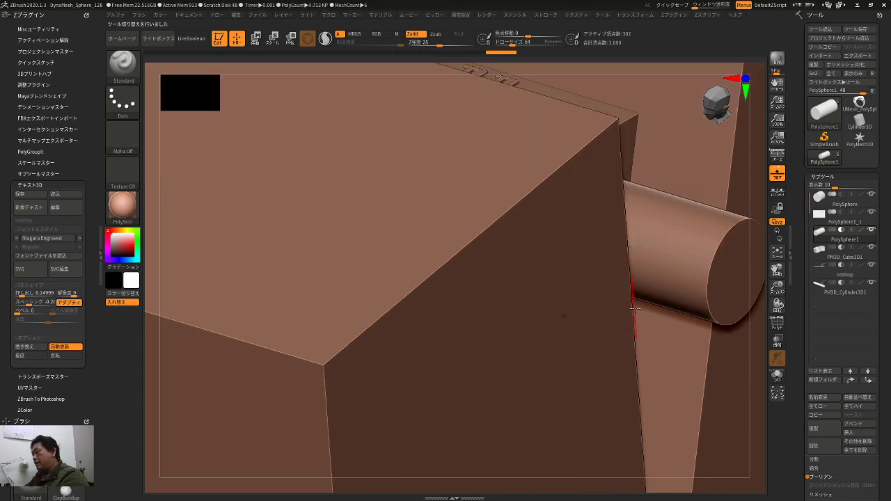
key(f)
mouse_move(667, 394)
mouse_down()
mouse_move(625, 393)
mouse_move(650, 407)
mouse_move(663, 387)
mouse_up()
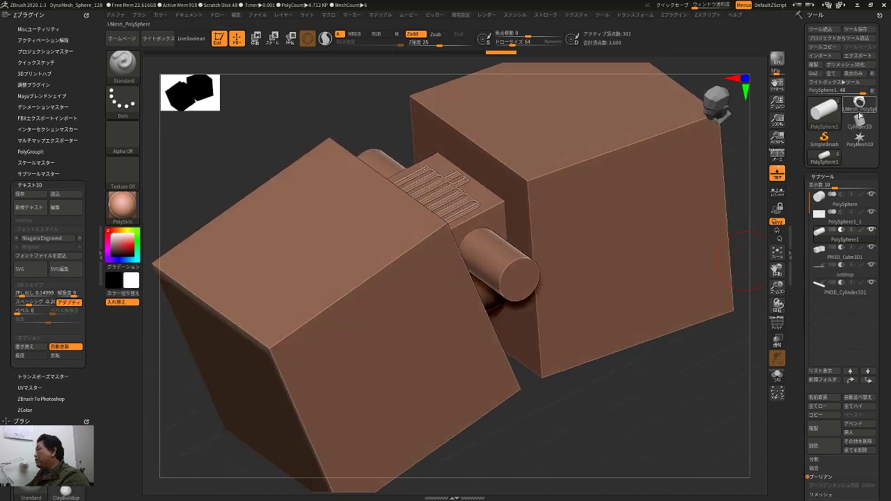
- Select the UMesh_PolySphere tool and display its polygroups and wireframe with PolyFrame
click(859, 106)
drag(625, 240, 641, 225)
key(f)
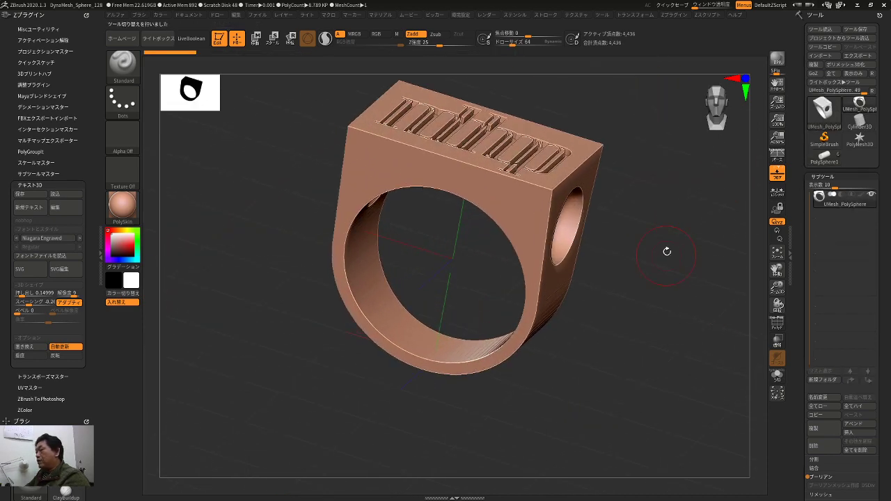
key(shift+f)
drag(677, 254, 626, 264)
drag(555, 221, 657, 263)
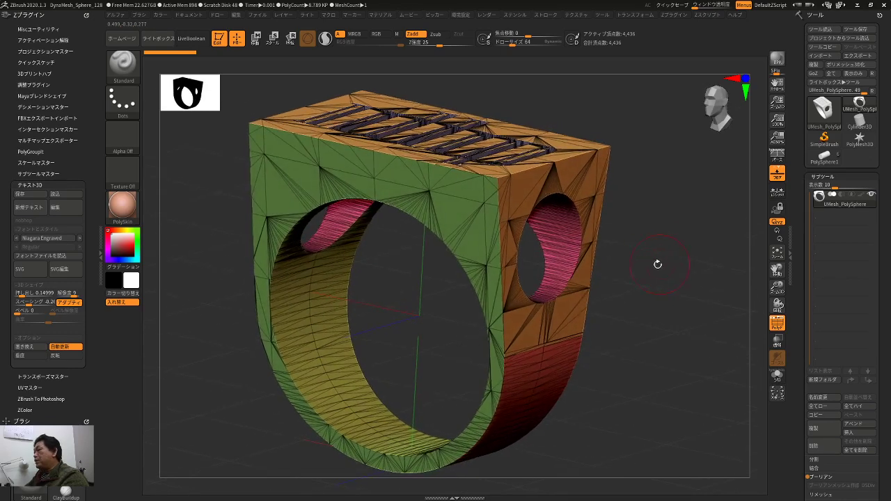
ctrl+shift+click(558, 253)
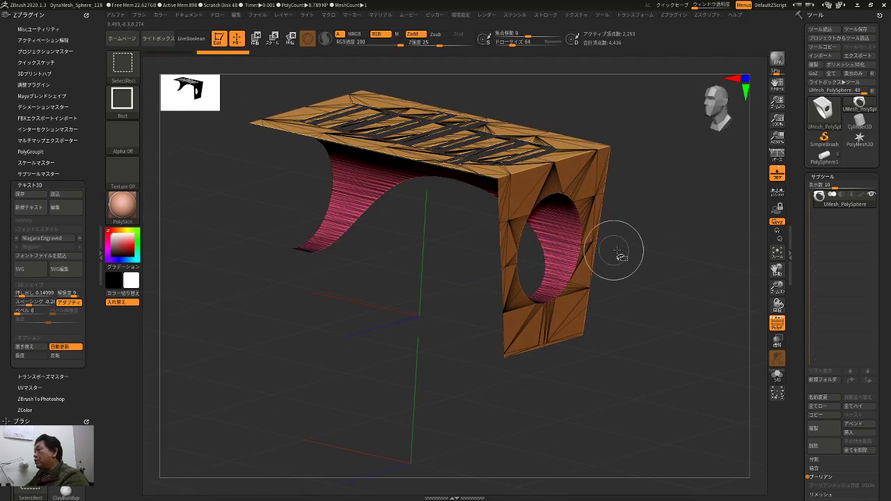
ctrl+shift+click(591, 259)
drag(644, 260, 694, 328)
ctrl+shift+click(652, 266)
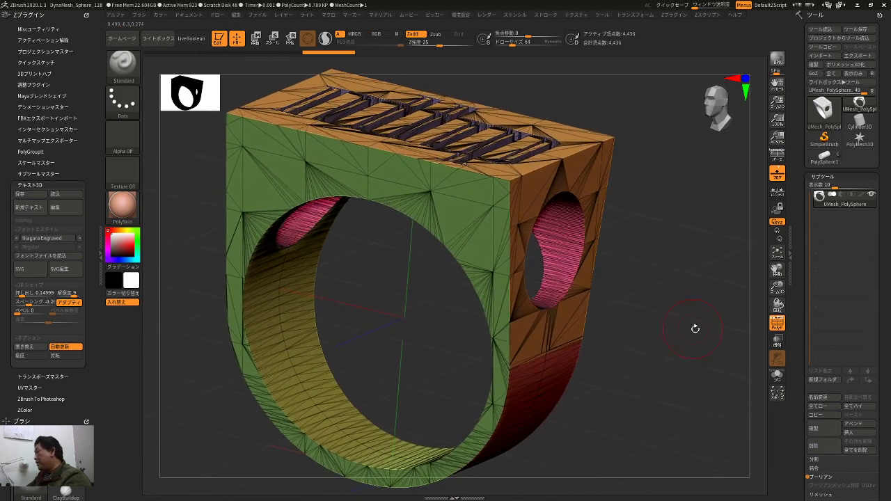
- Duplicate the ring mesh, solo the copy and isolate the pink polygroup forming the inner wall of the side holes
click(812, 428)
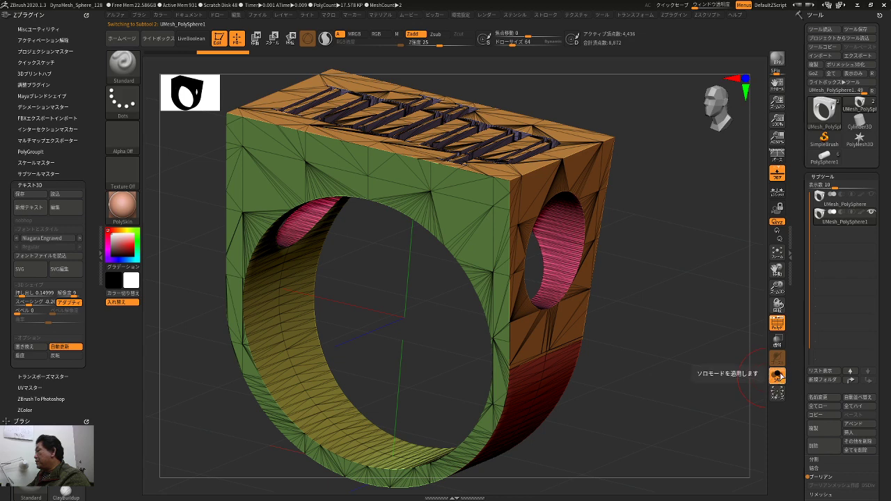
click(778, 377)
ctrl+shift+click(582, 241)
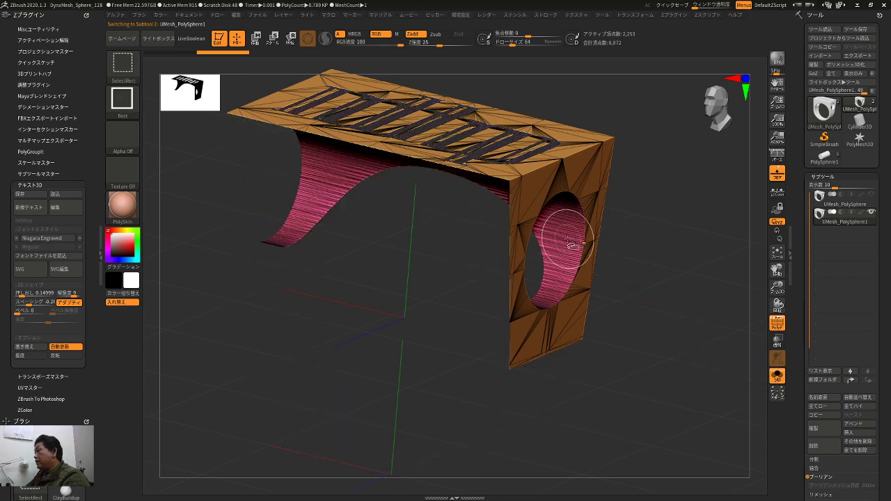
ctrl+shift+click(584, 325)
drag(589, 332, 671, 329)
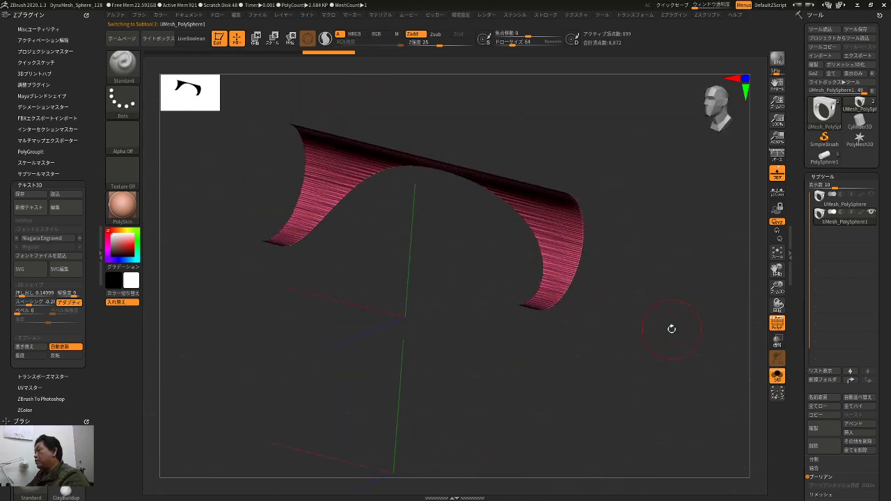
- Delete the copy's hidden geometry so only the side-hole wall strip is kept
scroll(821, 295, down, 5)
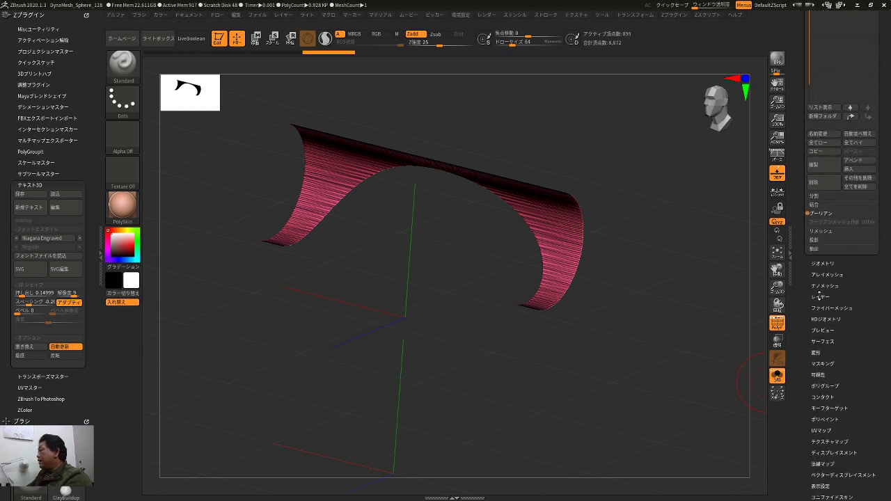
click(825, 263)
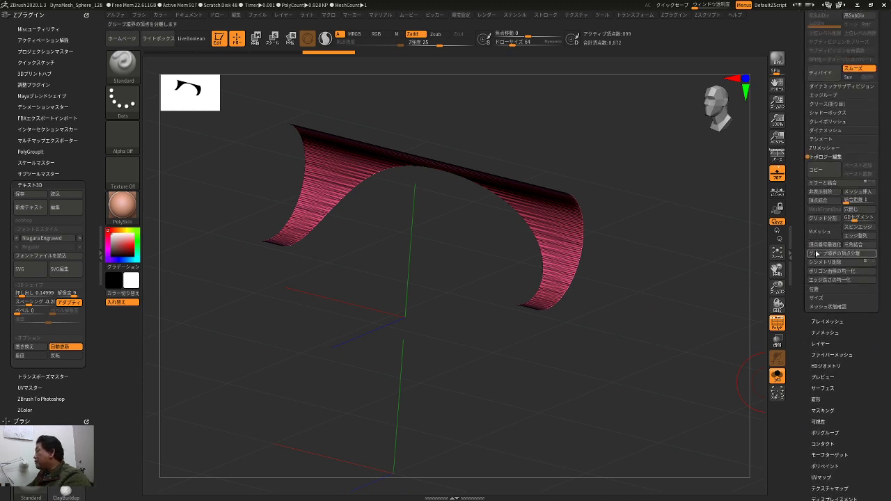
click(825, 200)
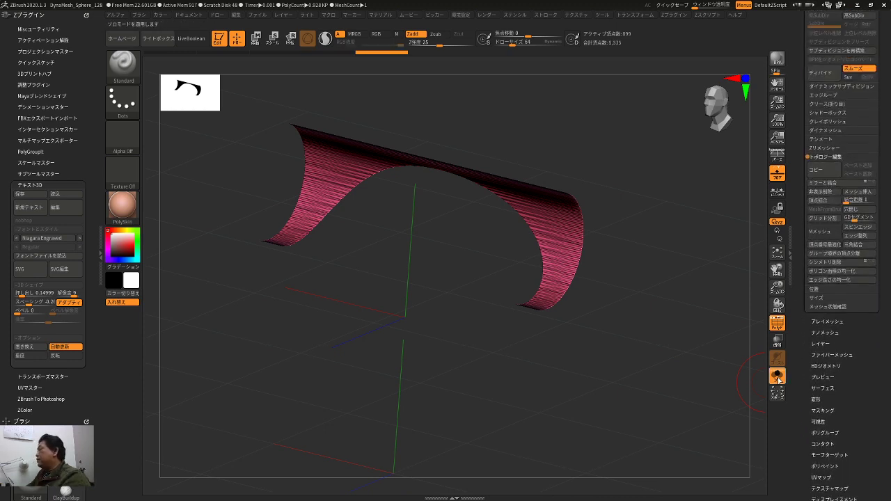
scroll(797, 379, up, 3)
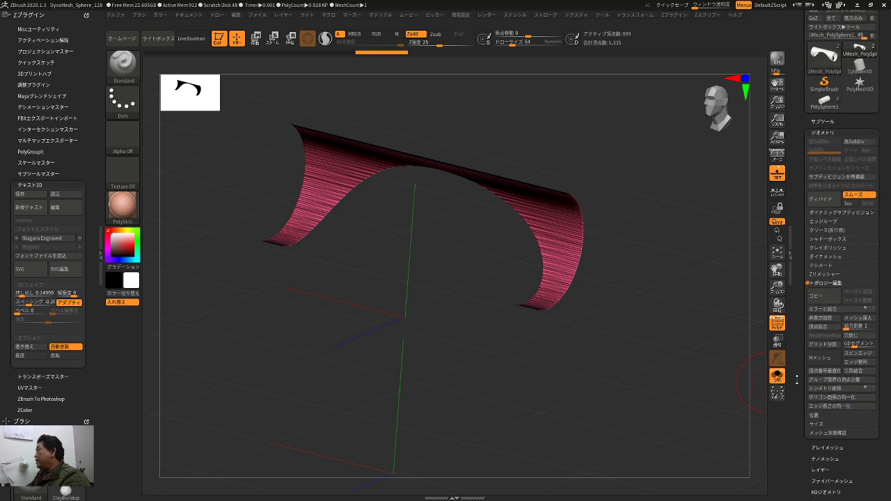
- Set the Panel Loops polish to 0, try Panel Loops with a 0.01 thickness on the hole wall, and undo it
click(826, 221)
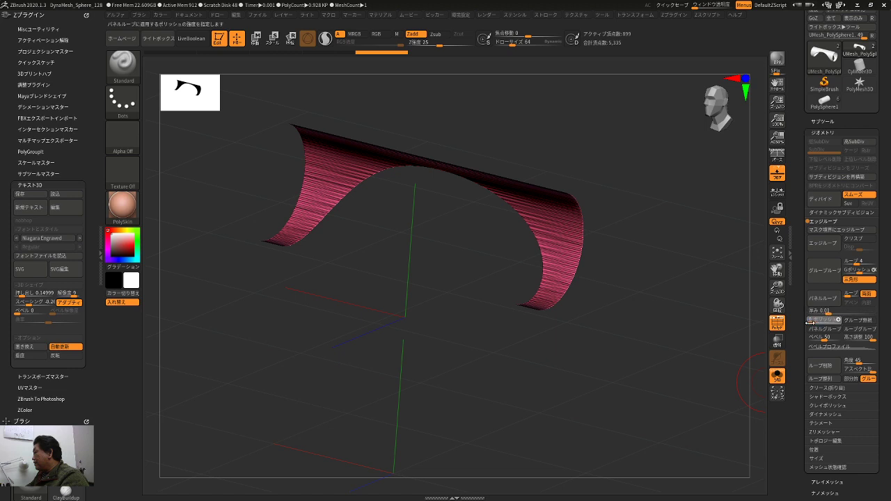
drag(822, 320, 804, 320)
click(821, 299)
key(ctrl+z)
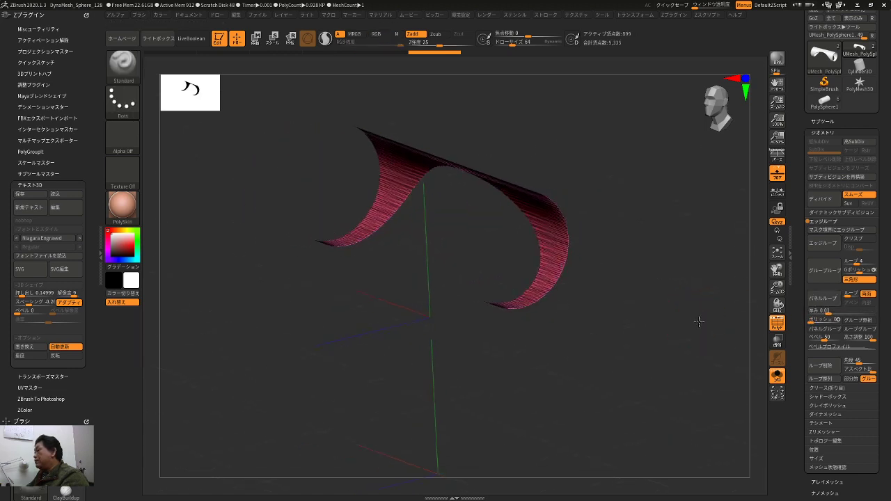
drag(722, 304, 755, 311)
click(815, 301)
key(ctrl+z)
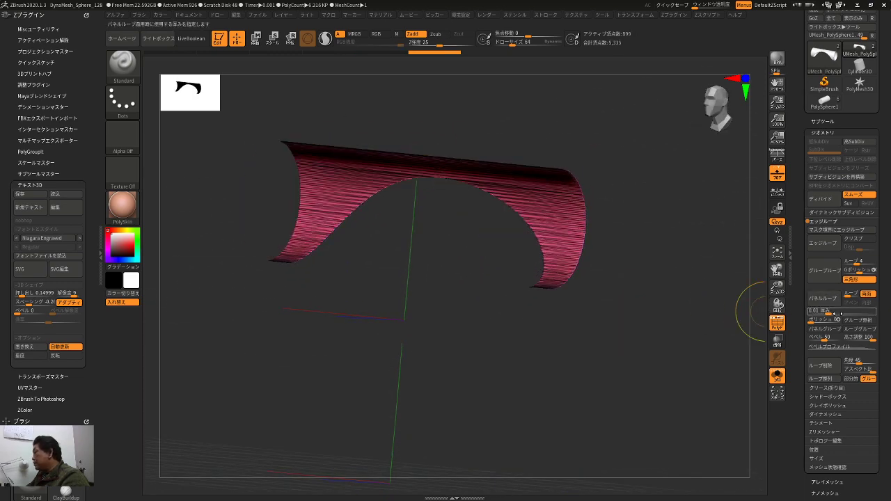
- Try Panel Loops on the hole wall with thicknesses of 0.09774 and 0.00166, undoing the attempts
drag(835, 314, 831, 312)
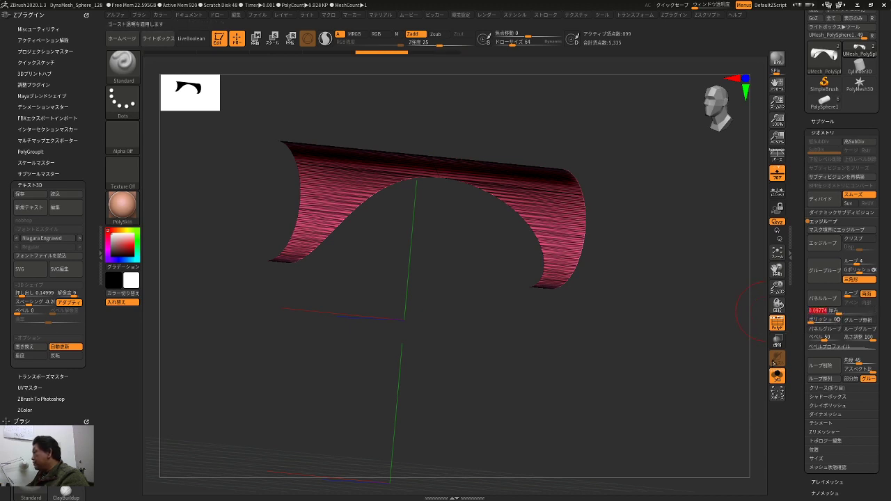
click(822, 299)
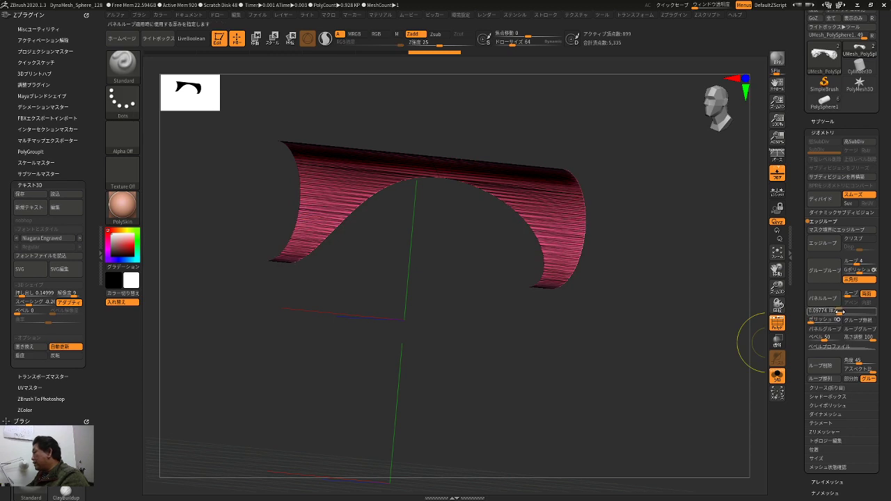
click(823, 298)
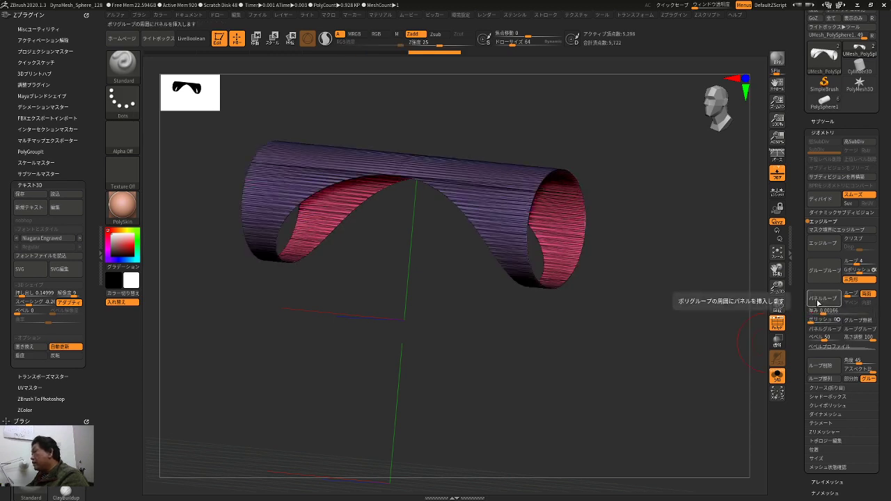
key(ctrl+z)
- Thicken the hole wall into a solid lining using Panel Loops with a thickness of 0.01908
click(824, 298)
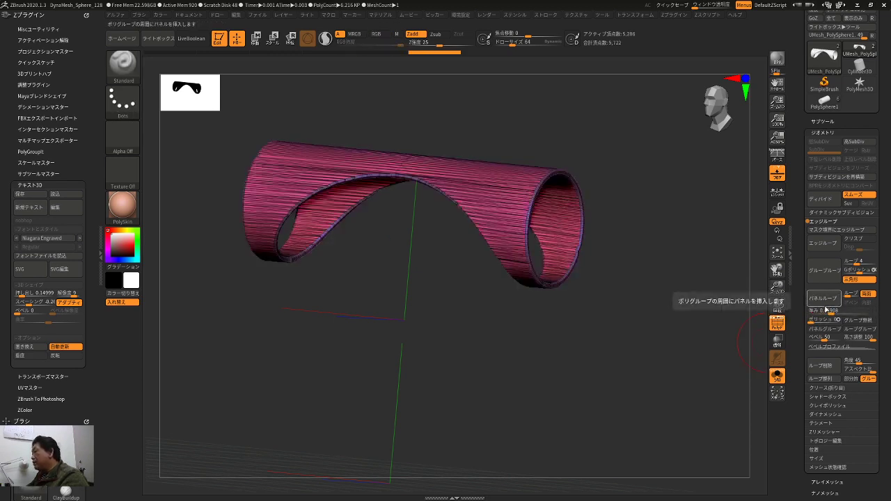
drag(698, 333, 741, 355)
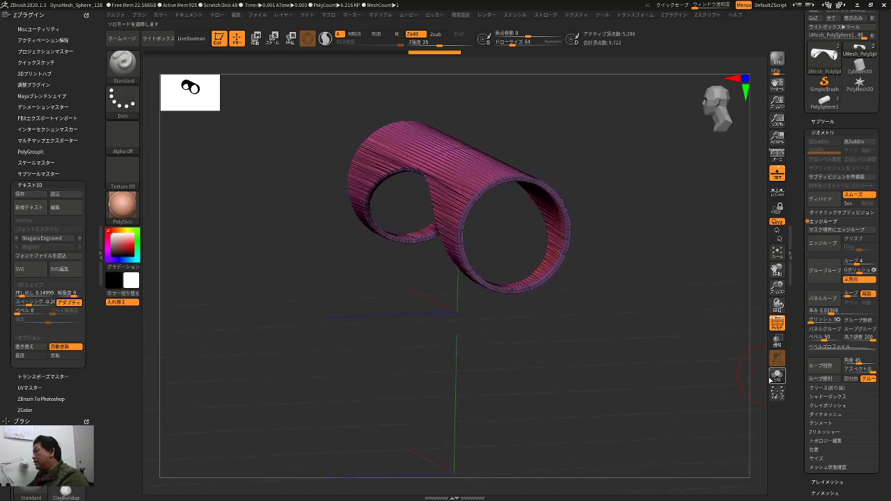
- Show the ring body again together with the side-hole lining, and examine the fit and the ring's mesh wireframe
click(822, 121)
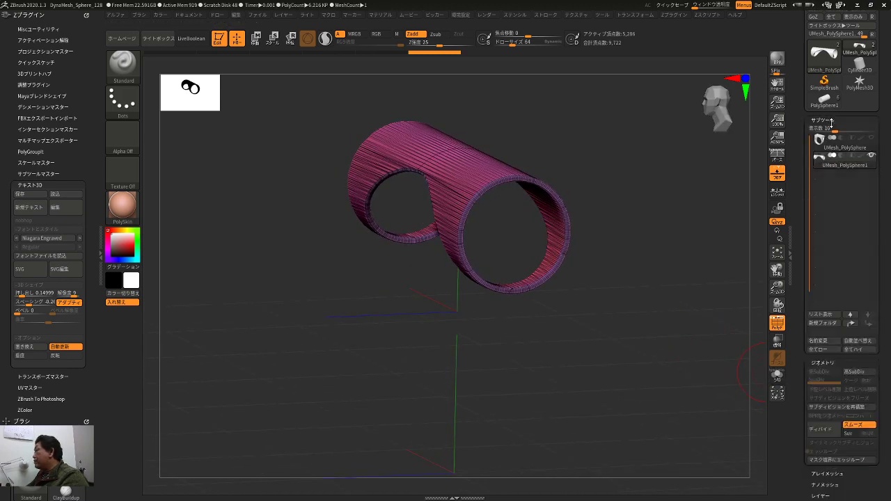
click(870, 138)
shift+drag(745, 213, 666, 242)
key(w)
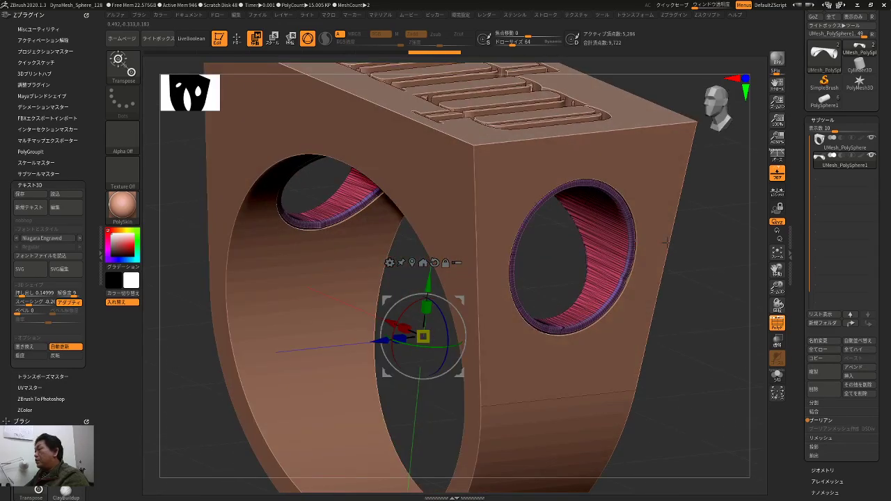
key(f)
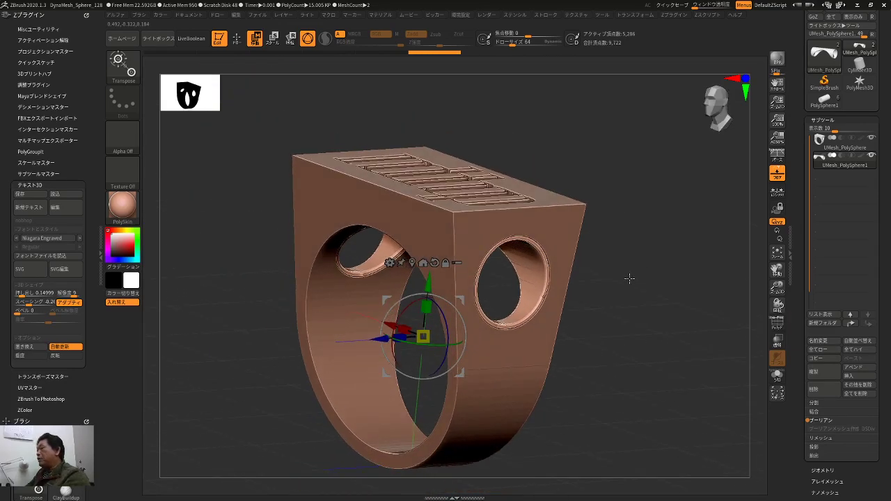
key(q)
drag(633, 255, 631, 256)
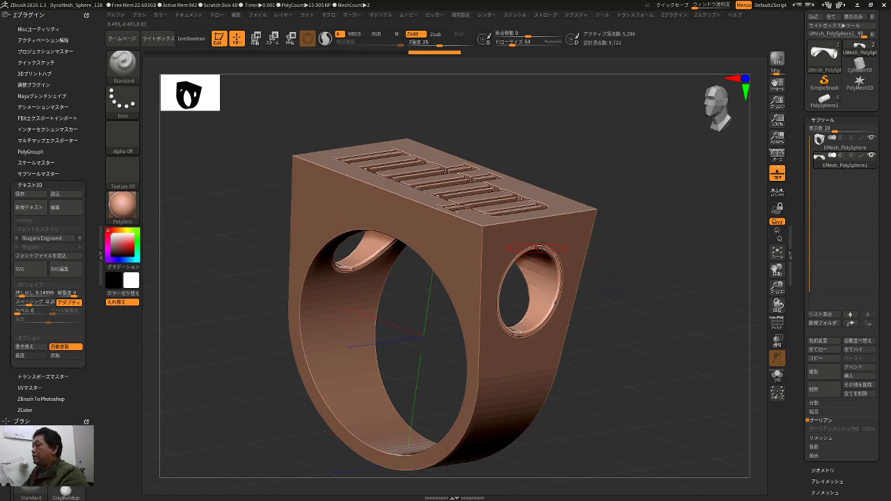
drag(682, 248, 630, 272)
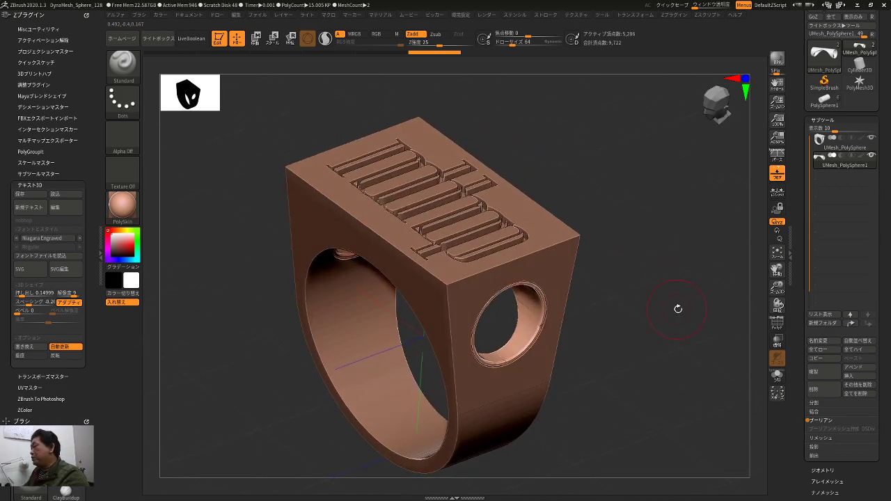
mouse_move(697, 267)
mouse_down()
mouse_move(694, 273)
mouse_move(694, 255)
mouse_move(680, 253)
mouse_move(699, 269)
mouse_move(700, 250)
mouse_move(704, 287)
mouse_move(699, 304)
mouse_move(688, 305)
mouse_move(691, 282)
mouse_up()
alt+click(592, 208)
key(shift+f)
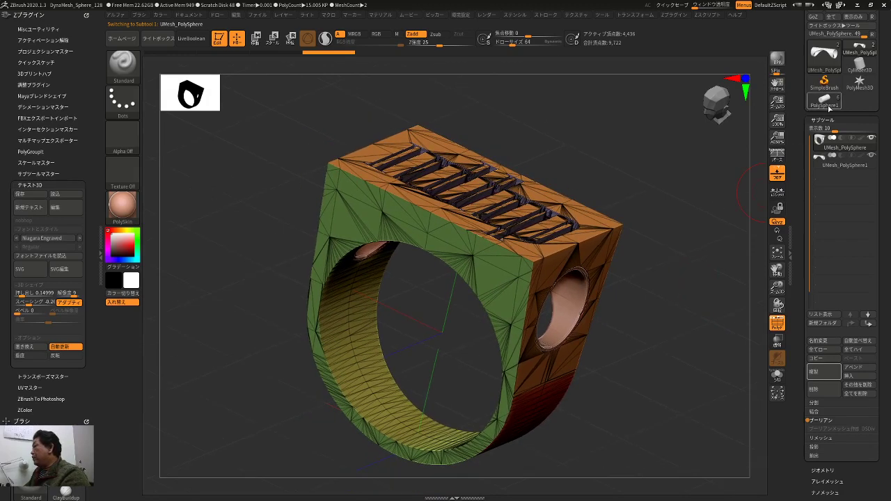
- Switch to the original multi-part ring tool and preview its cuts with Live Boolean
click(827, 104)
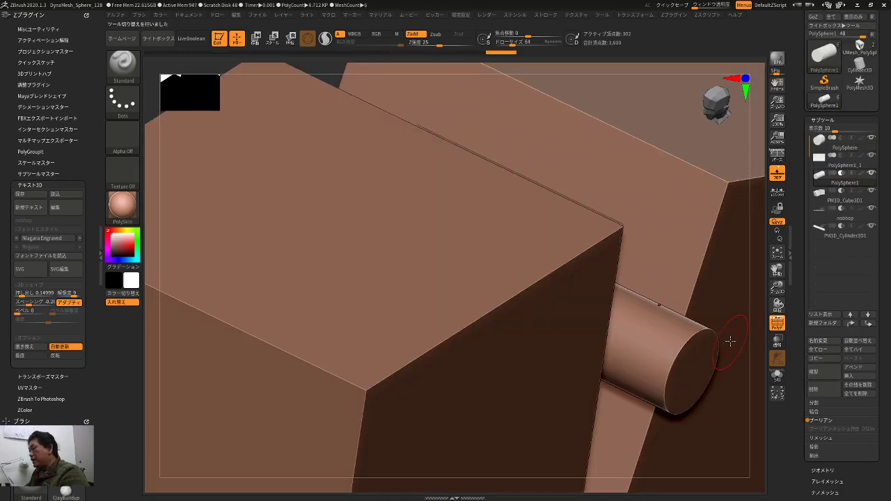
key(f)
key(f)
drag(734, 329, 757, 301)
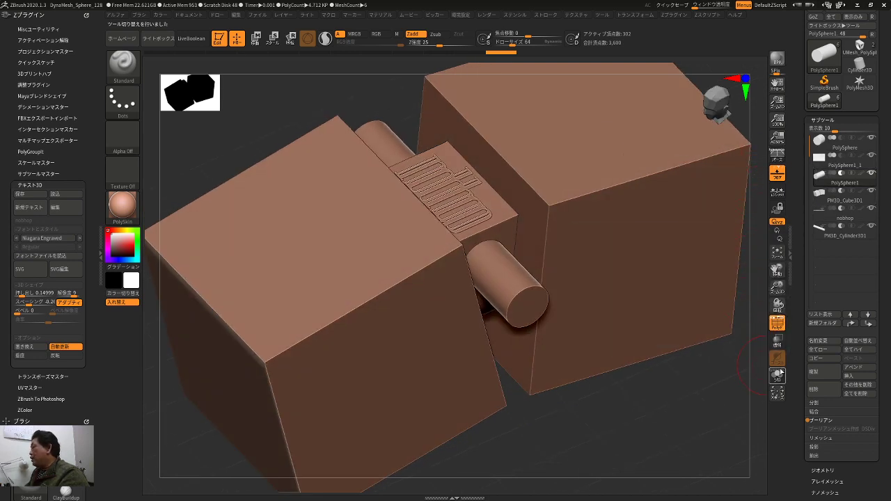
click(199, 40)
drag(647, 348, 660, 284)
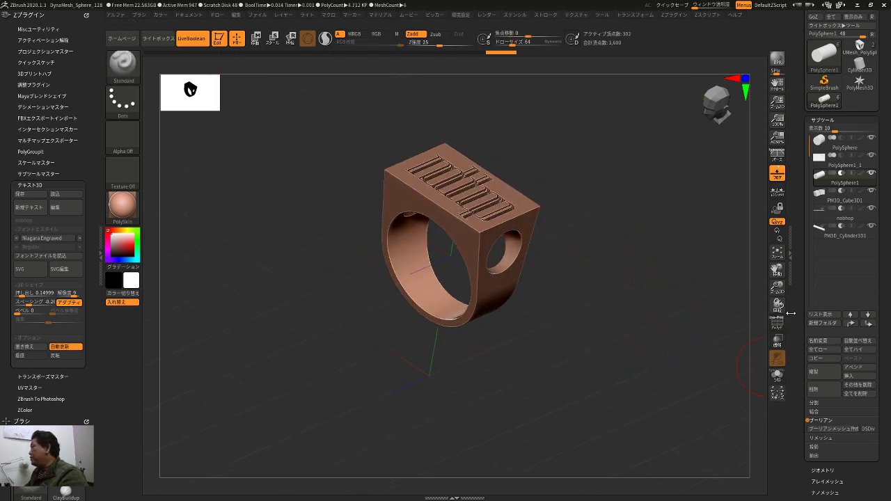
- Return to the merged ring tool and insert a Cube3D as a new subtool
click(858, 49)
drag(666, 229, 687, 301)
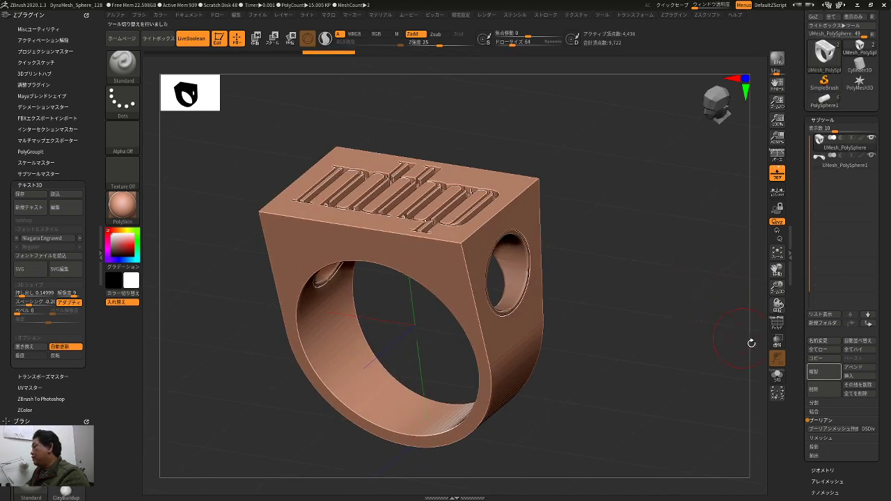
click(855, 377)
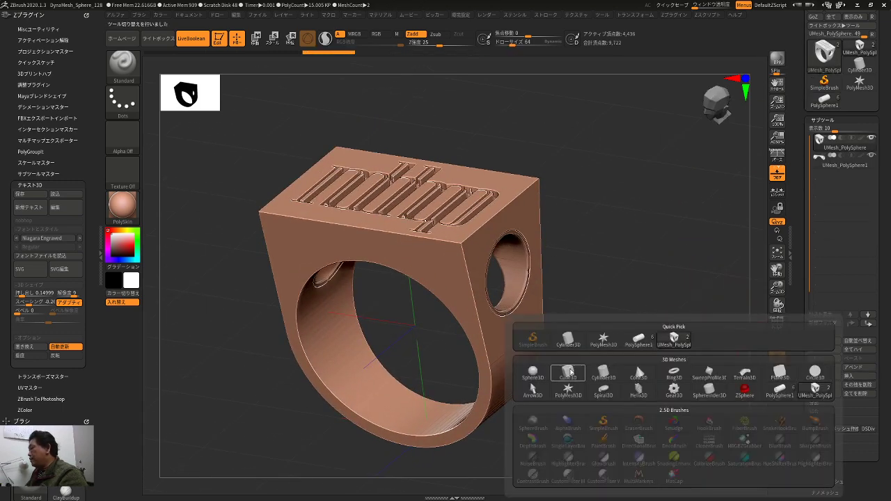
click(570, 373)
key(w)
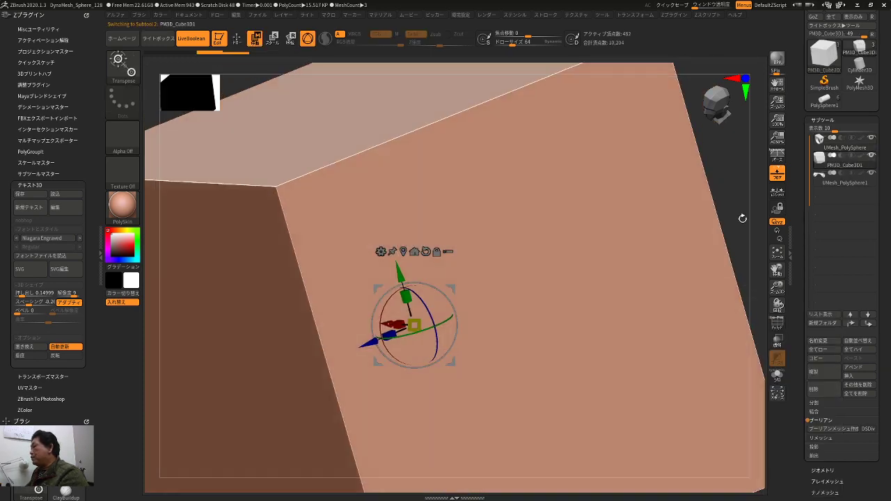
- Move the cube beside the ring and tilt it so one face crosses the ring's upper side edge at an angle
drag(743, 218, 669, 232)
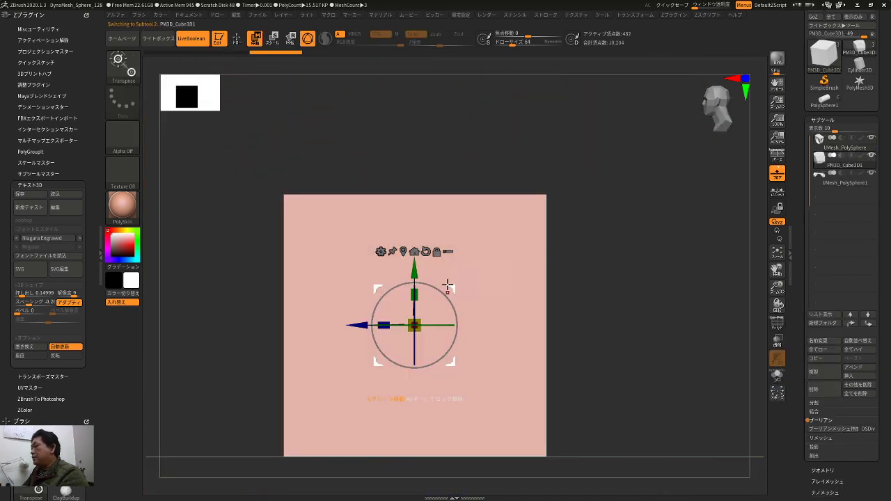
drag(447, 285, 290, 253)
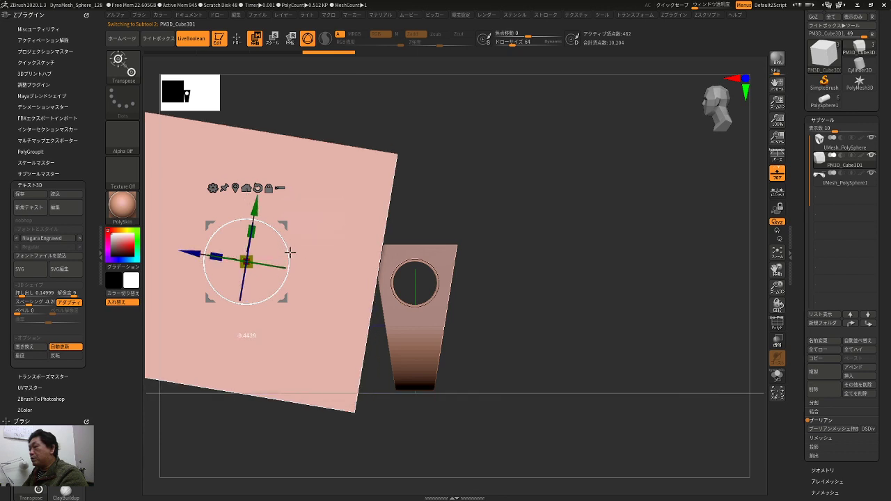
drag(525, 177, 551, 189)
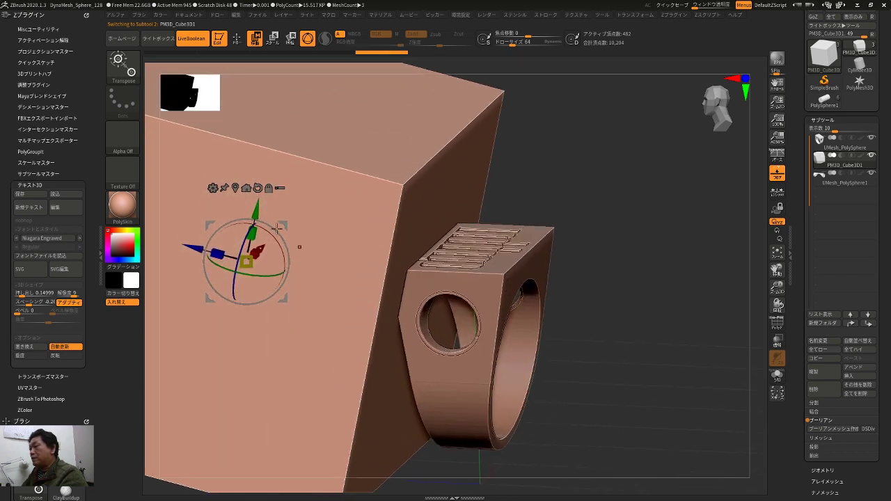
mouse_move(197, 245)
mouse_down()
mouse_move(181, 239)
mouse_move(192, 243)
mouse_up()
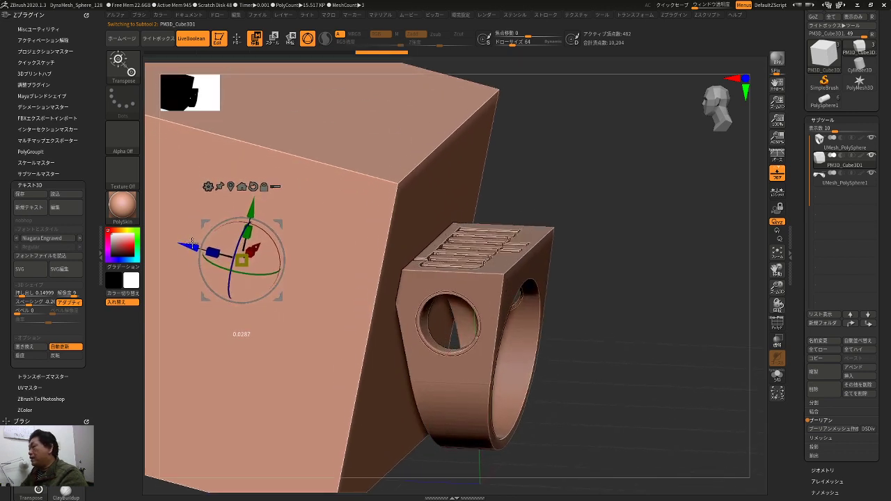
click(829, 103)
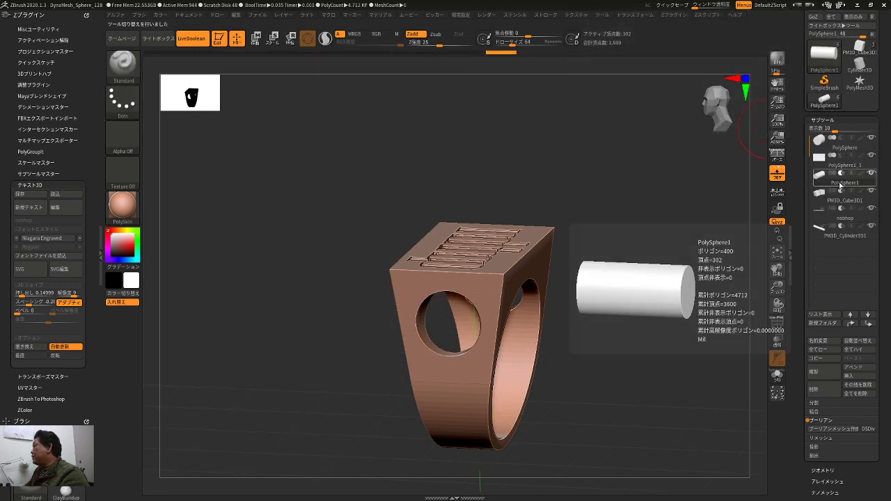
click(859, 49)
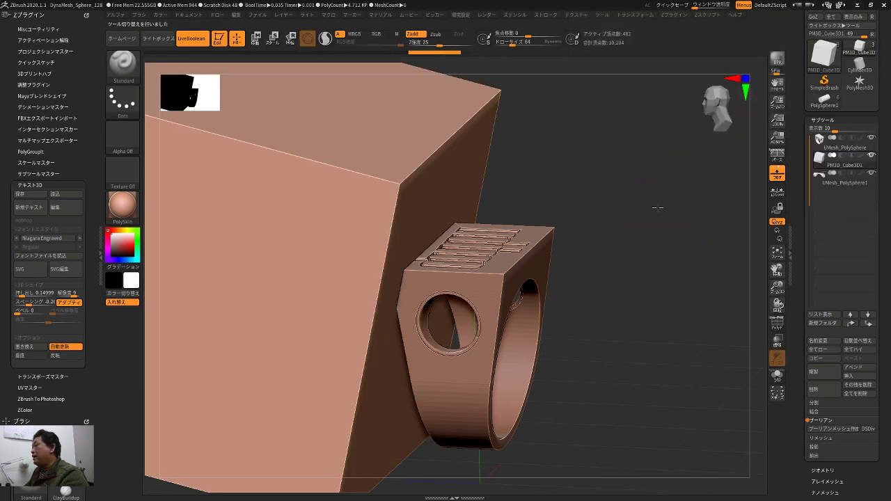
mouse_move(657, 207)
mouse_down()
mouse_move(648, 199)
mouse_move(675, 188)
mouse_up()
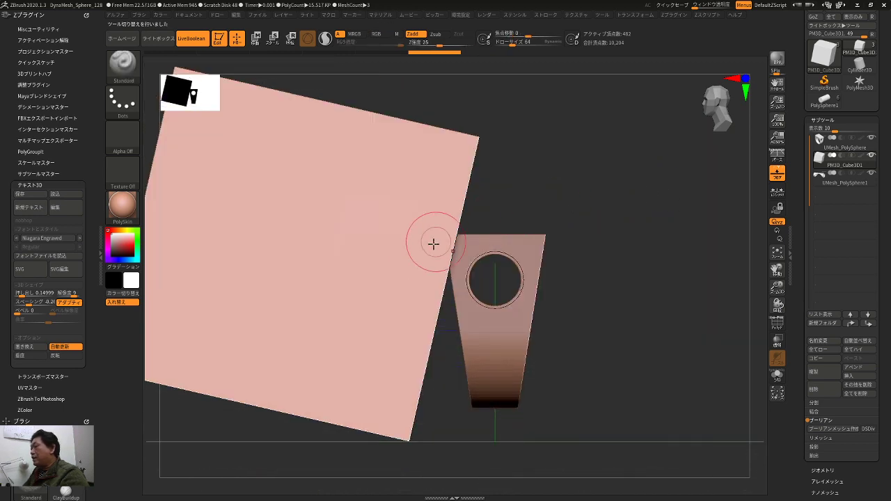
key(w)
drag(324, 226, 354, 166)
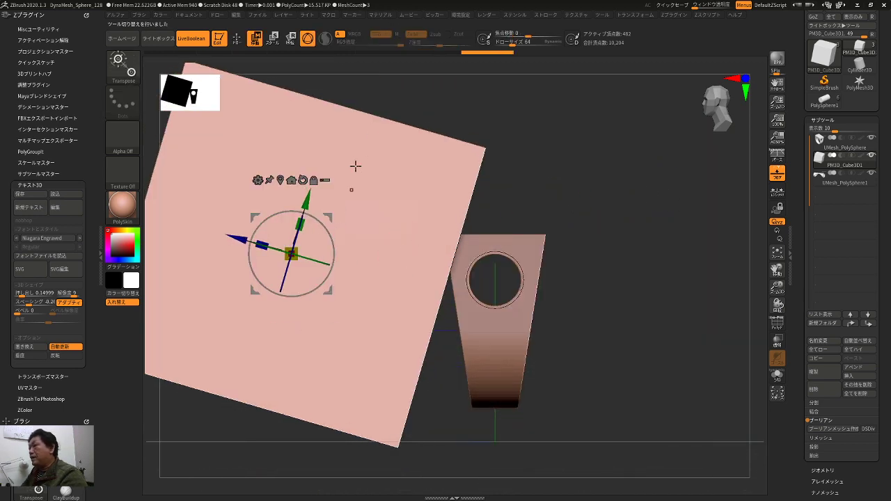
- Set the cube to subtract so it bevels the ring's upper side edge, and select the lining subtool
click(844, 160)
mouse_move(676, 235)
mouse_down()
mouse_move(682, 264)
mouse_move(706, 277)
mouse_move(689, 274)
mouse_move(720, 284)
mouse_move(735, 258)
mouse_move(700, 263)
mouse_up()
key(q)
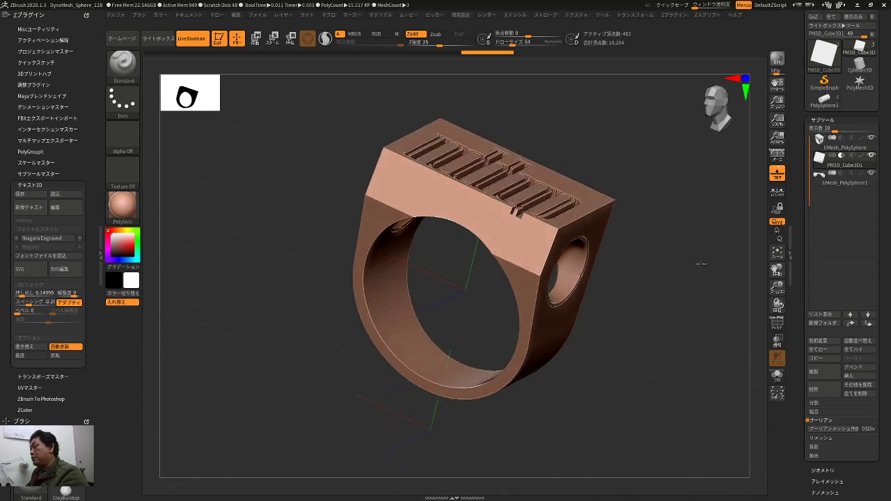
click(840, 185)
drag(693, 225, 647, 180)
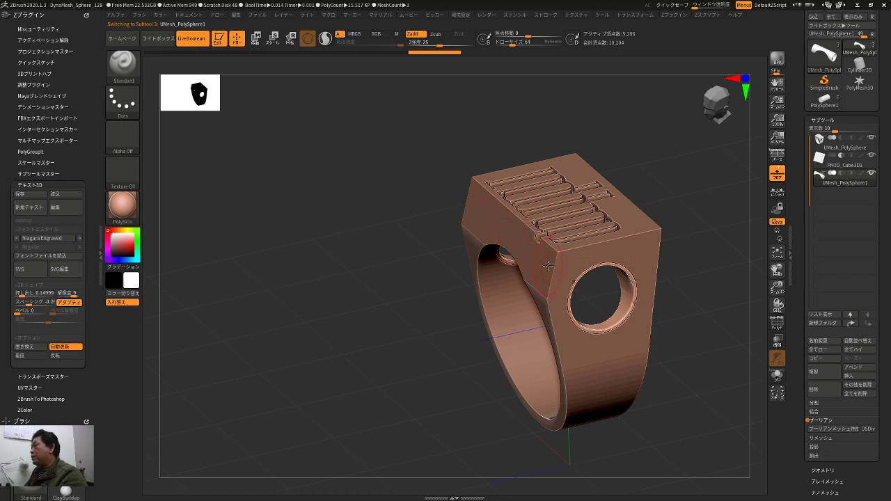
drag(650, 163, 748, 167)
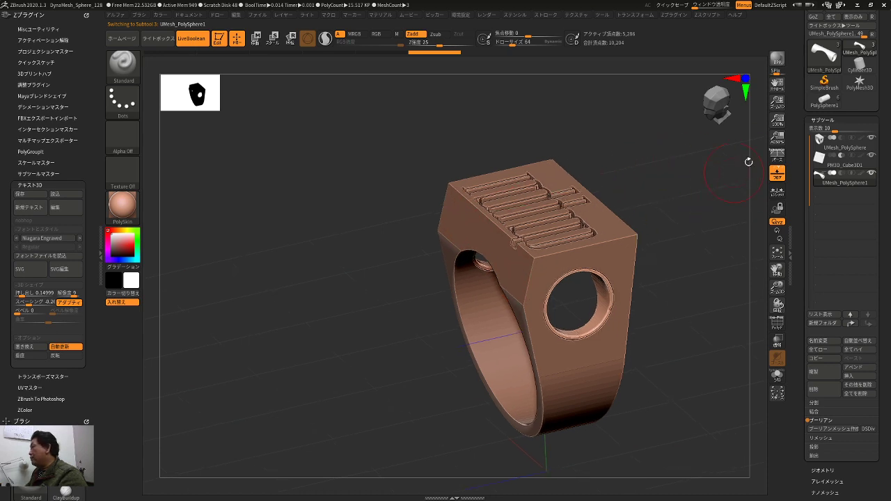
- Select the nobhop text in the original tool and insert a copy of it into the merged ring tool
click(826, 103)
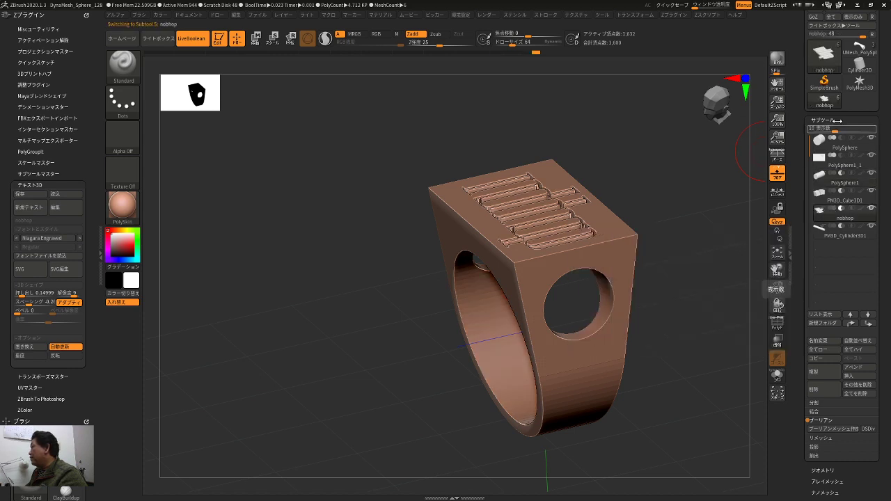
click(860, 50)
alt+drag(690, 195, 772, 277)
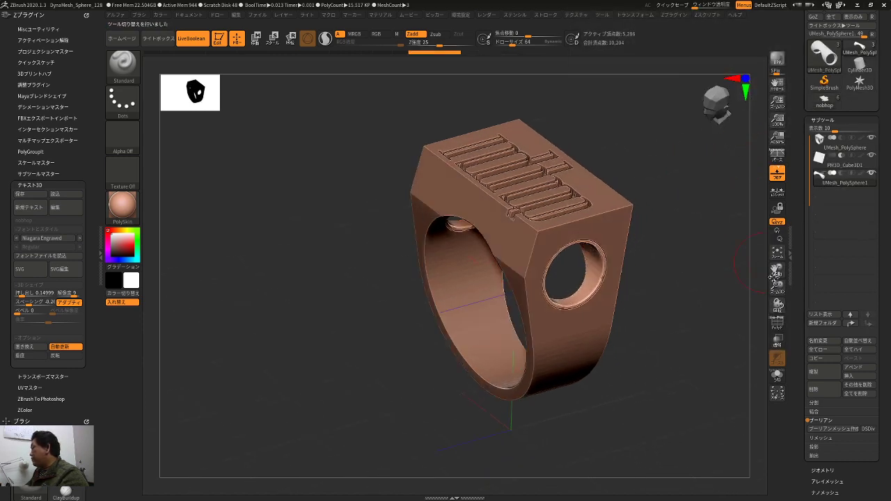
click(854, 376)
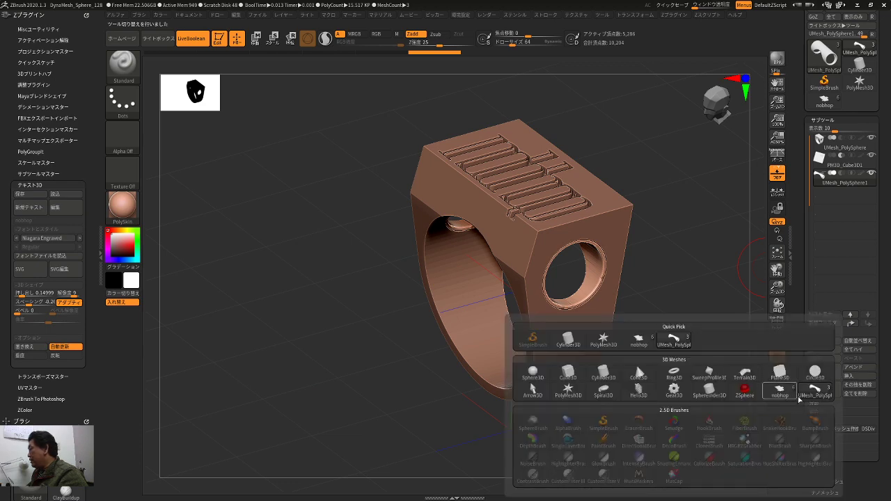
click(780, 390)
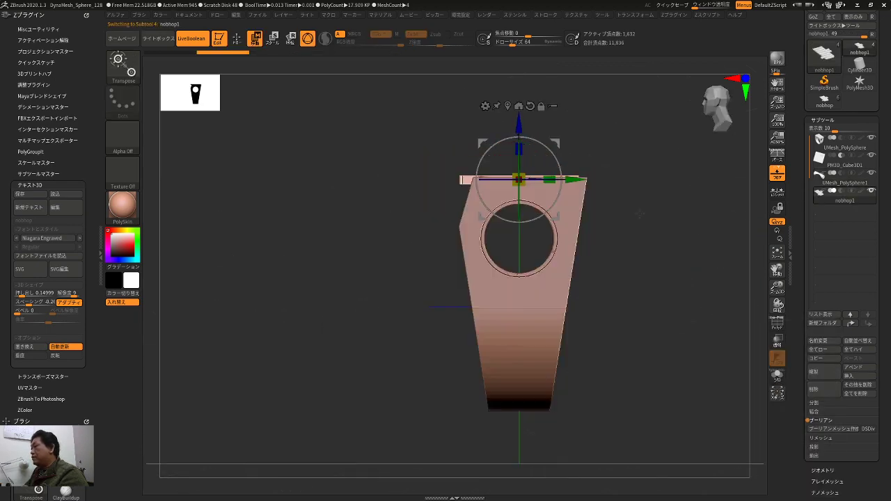
- Rotate the inserted text to match the bevelled face, shrink it, and place it near one end of that face
drag(560, 158, 485, 163)
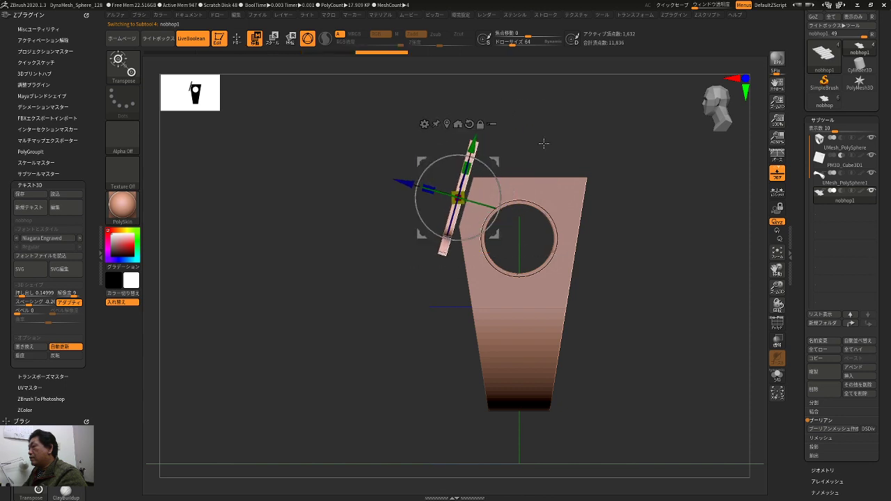
shift+drag(543, 144, 605, 146)
drag(460, 199, 446, 311)
drag(497, 162, 558, 167)
drag(665, 167, 628, 183)
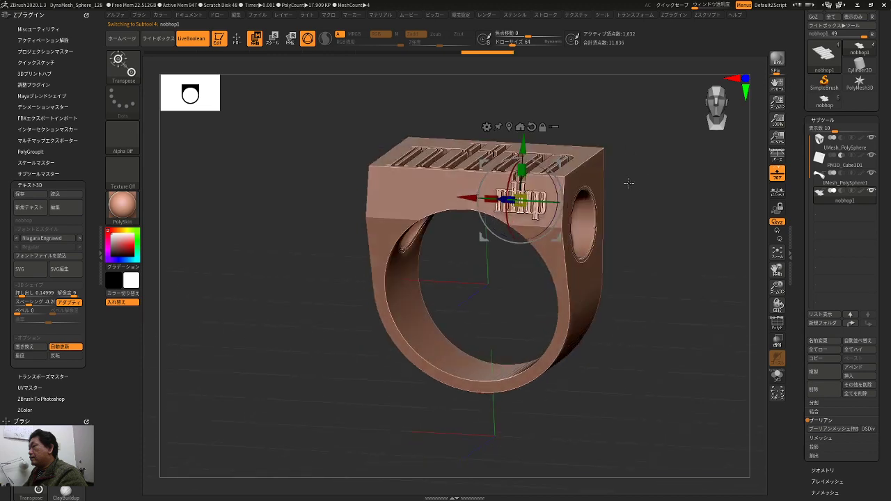
drag(520, 201, 532, 179)
drag(660, 145, 724, 167)
drag(557, 201, 561, 200)
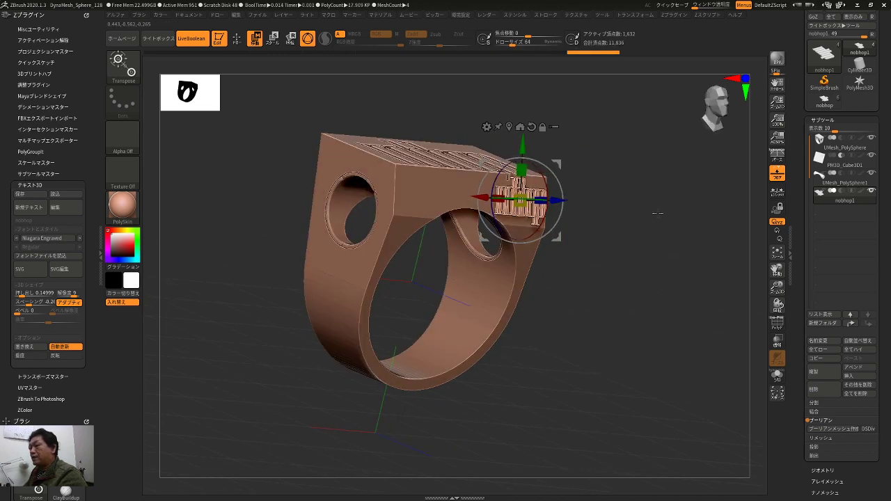
drag(658, 215, 648, 216)
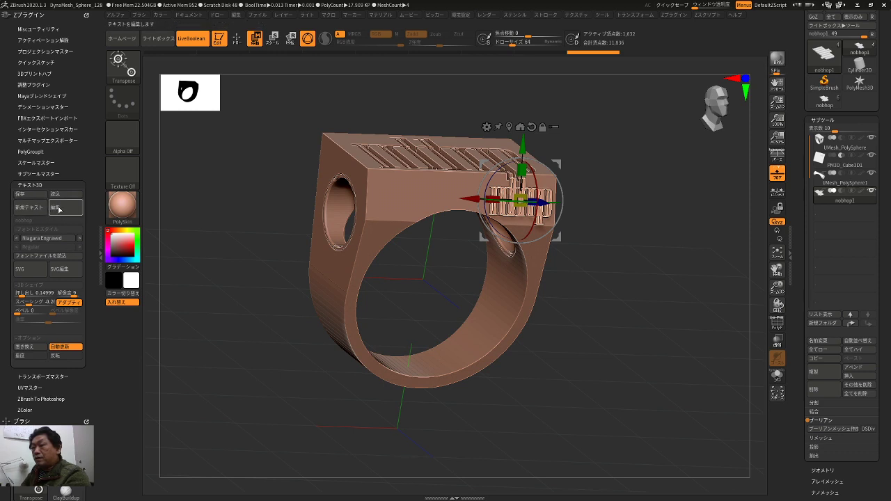
- Change the inserted text to "nob", scale it down, and reposition it on the bevelled face
click(64, 210)
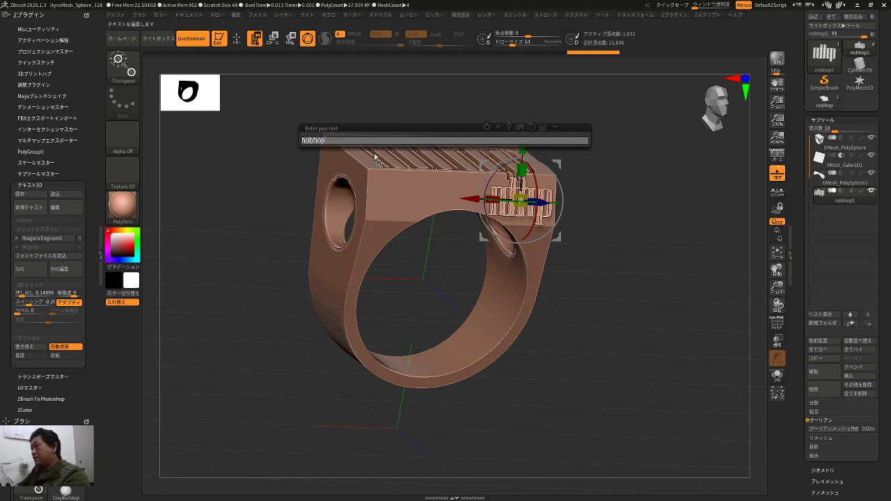
key(Return)
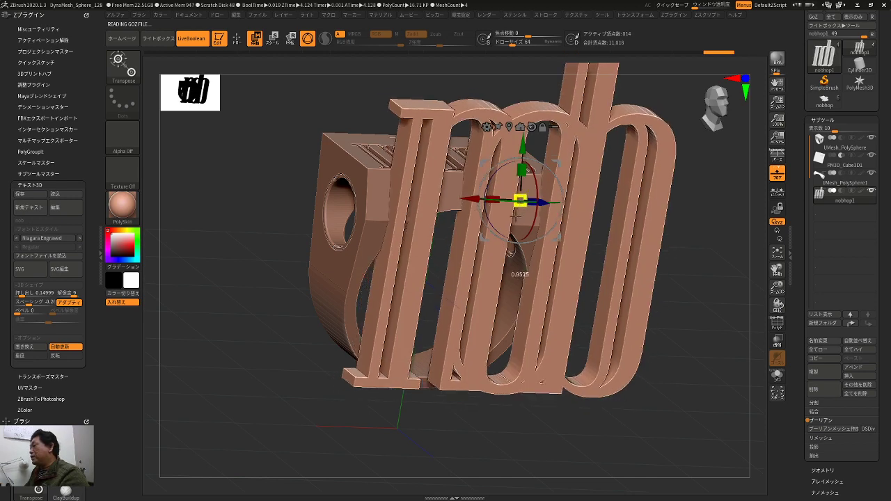
drag(520, 198, 466, 374)
drag(496, 346, 561, 210)
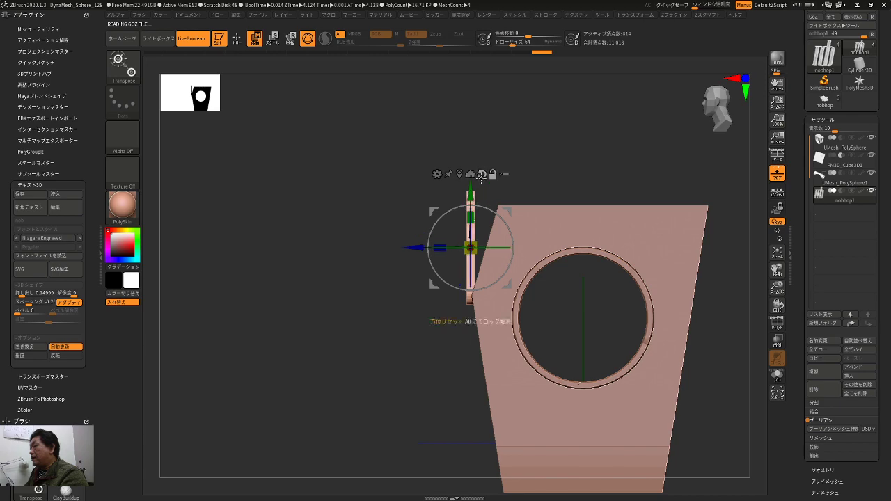
drag(507, 212, 614, 224)
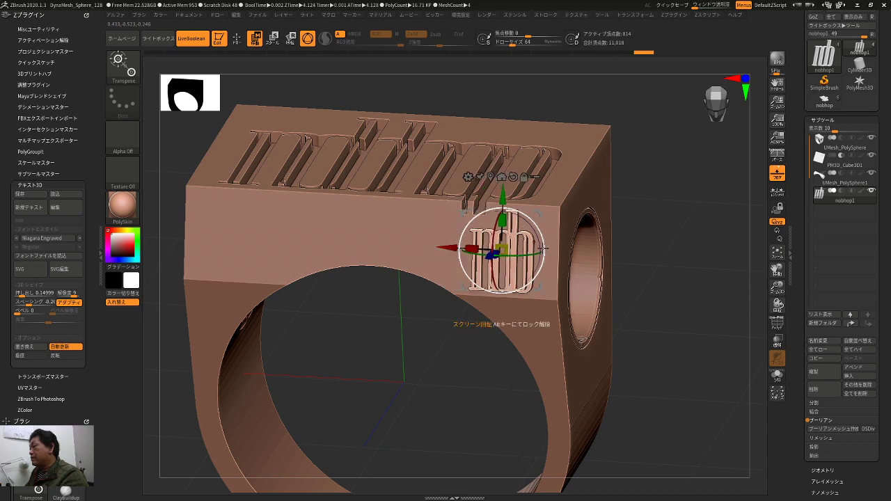
- Set the nob text to subtract from the ring and fine-tune its engraving depth on the bevelled face
key(q)
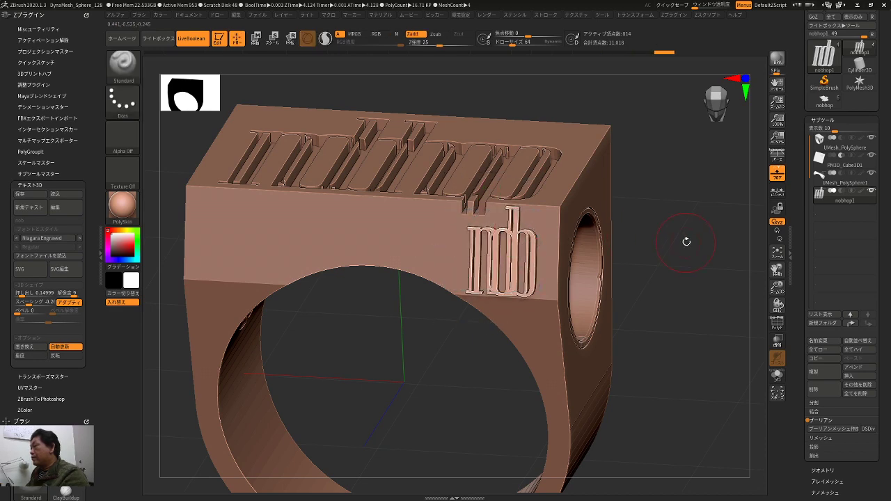
drag(685, 241, 665, 202)
right_drag(664, 201, 647, 248)
key(w)
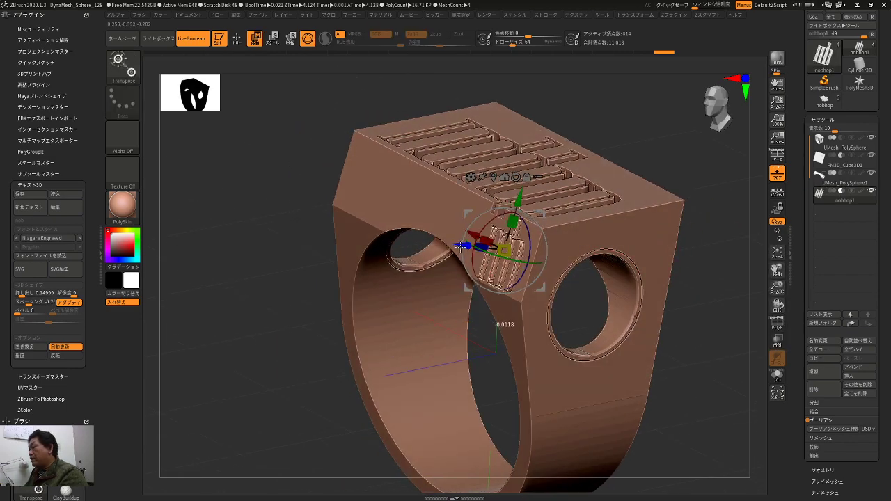
drag(460, 245, 457, 246)
key(q)
mouse_move(604, 167)
right_down()
mouse_move(669, 140)
mouse_move(647, 171)
mouse_move(603, 191)
mouse_move(654, 167)
mouse_move(623, 156)
mouse_move(615, 172)
mouse_move(625, 177)
mouse_move(638, 159)
mouse_move(608, 160)
right_up()
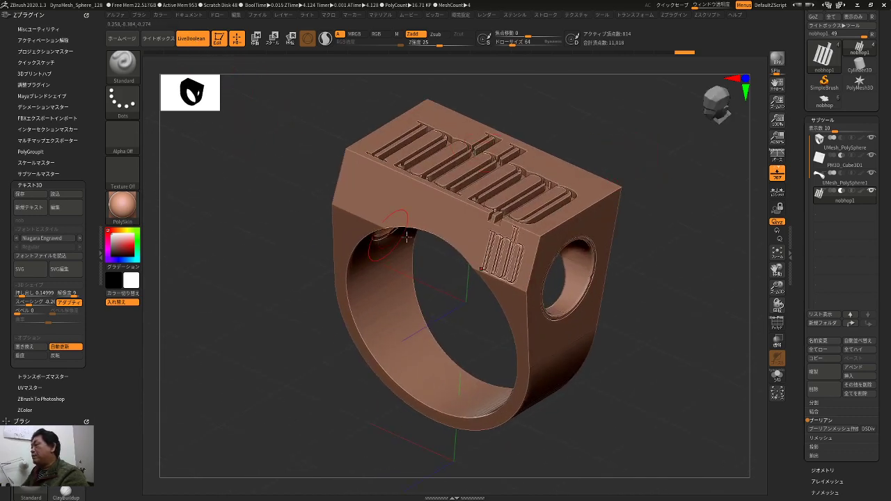
right_drag(683, 241, 692, 223)
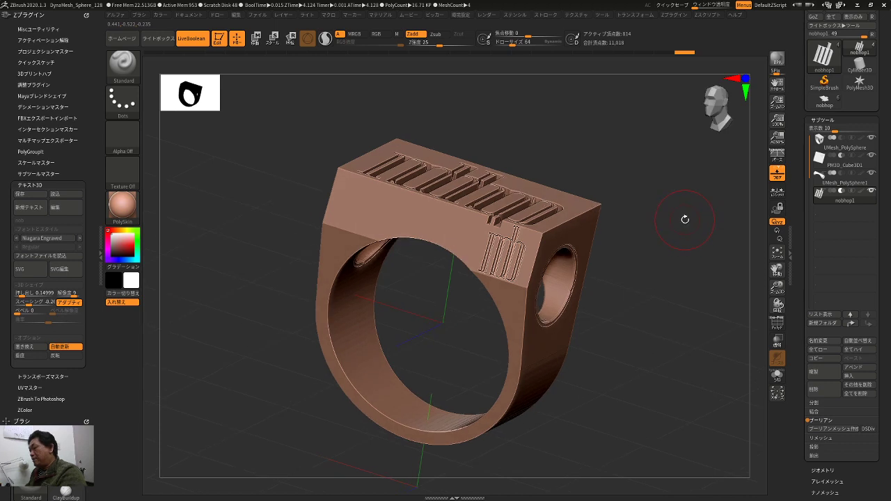
right_drag(676, 252, 669, 257)
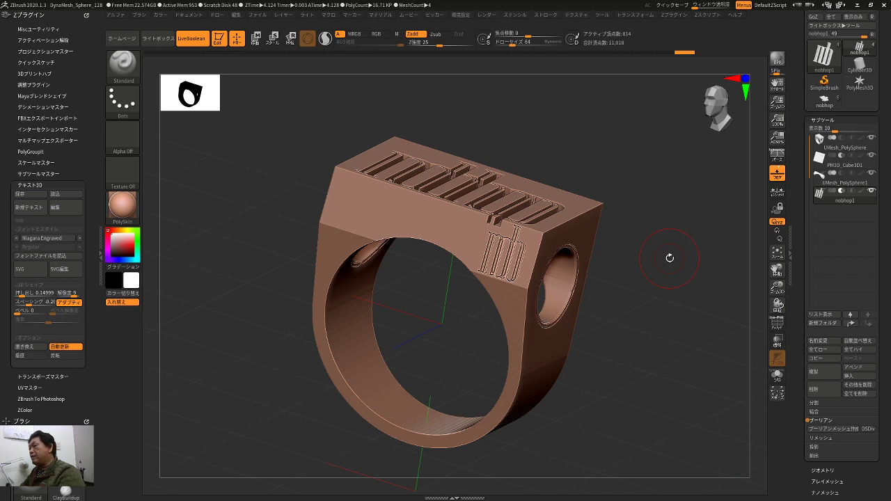
mouse_move(660, 195)
mouse_down()
mouse_move(671, 381)
mouse_move(685, 382)
mouse_move(446, 199)
mouse_move(226, 197)
mouse_up()
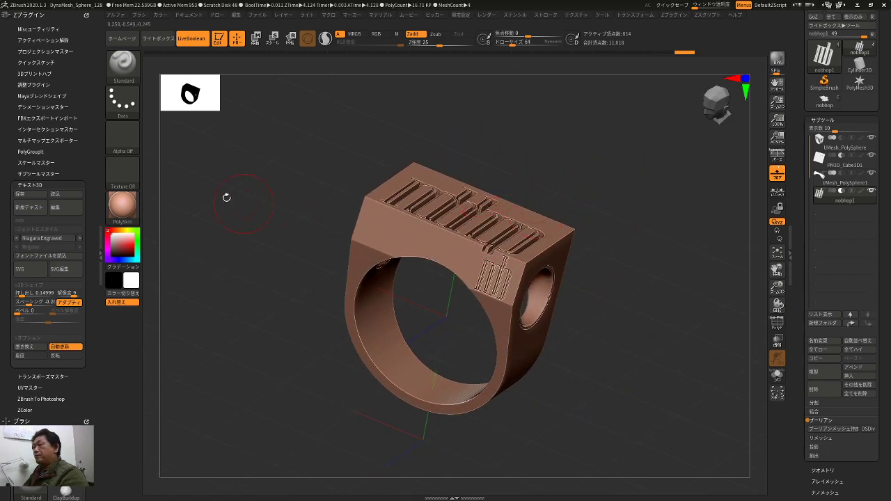
- Preview the ring in the Reflect2 material and inspect it from several angles
click(129, 204)
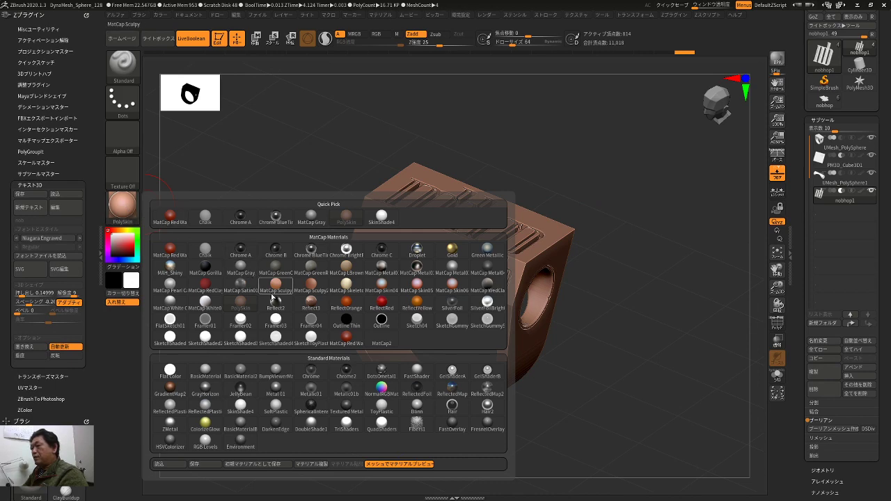
click(310, 301)
drag(258, 246, 230, 209)
click(122, 207)
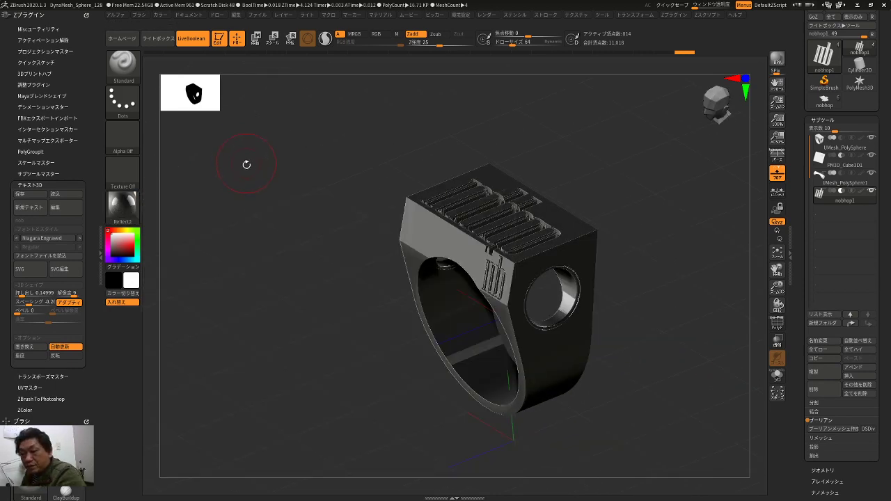
drag(255, 181, 267, 215)
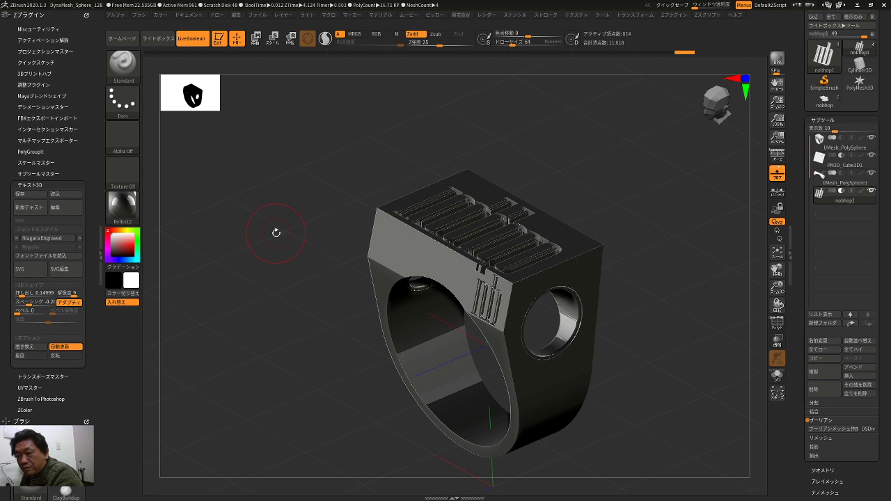
drag(281, 239, 293, 266)
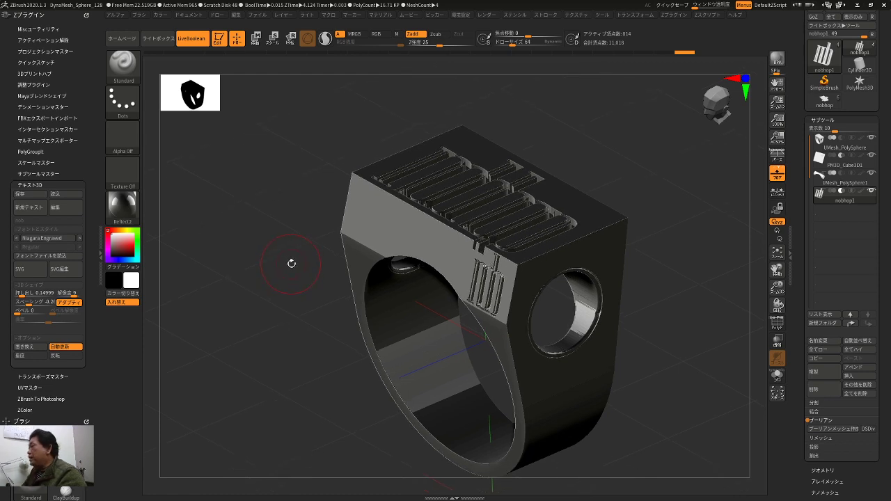
drag(644, 204, 652, 160)
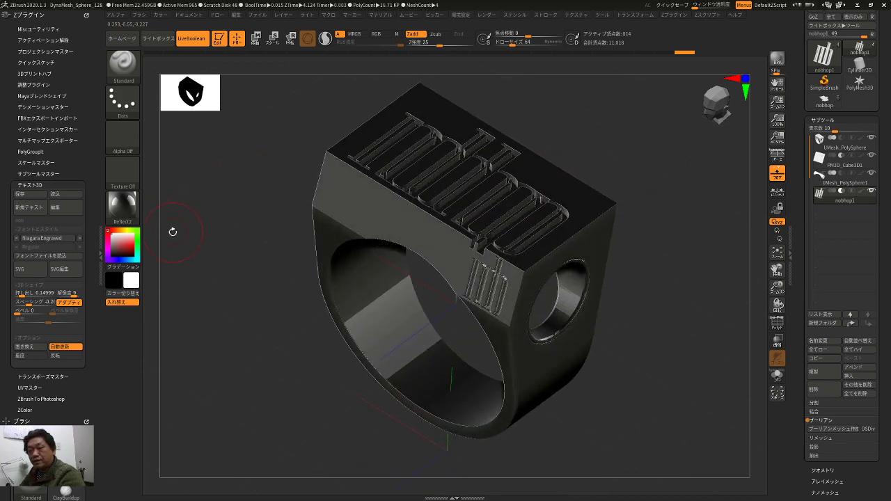
- Switch the ring's material back to PolySkin and look over the engraved faces
click(123, 208)
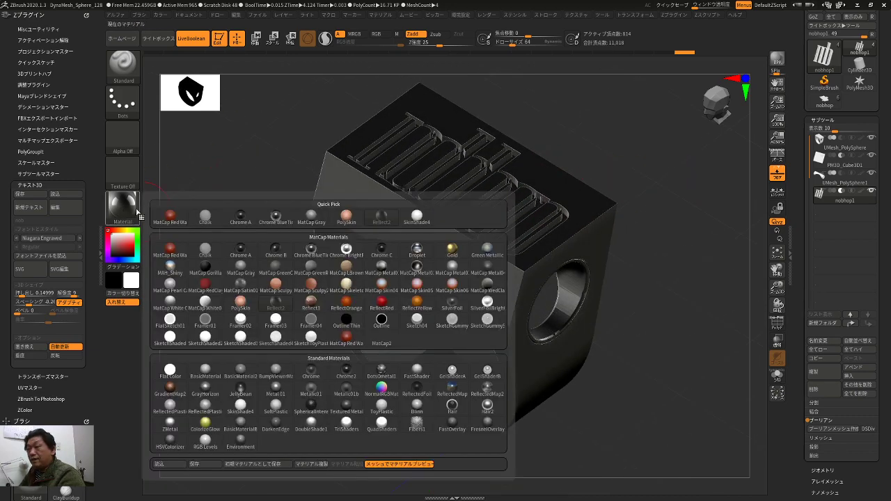
click(346, 216)
drag(274, 257, 247, 238)
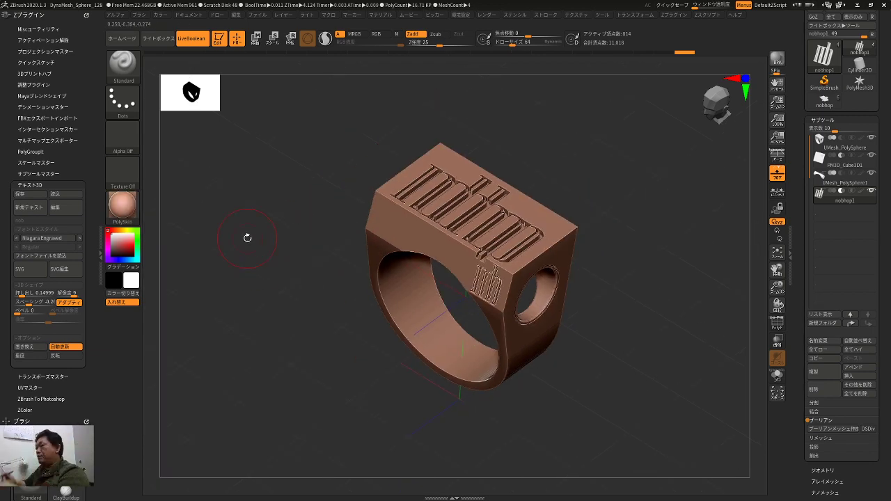
drag(358, 149, 271, 189)
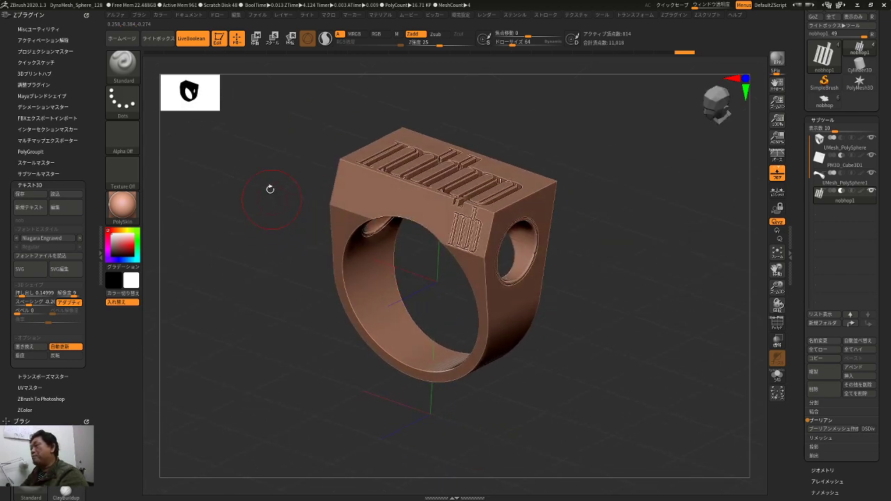
- Load the DynaMesh_Sphere_128 project from LightBox without saving the changes to the ring project
click(161, 39)
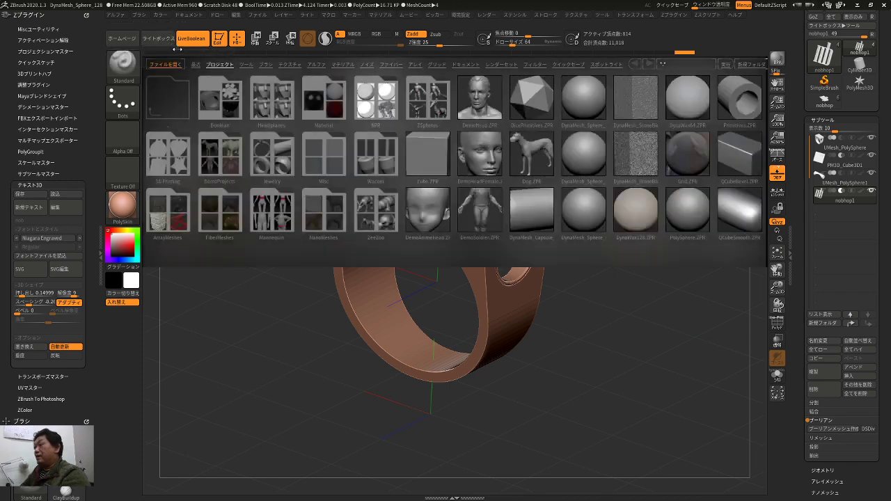
click(584, 156)
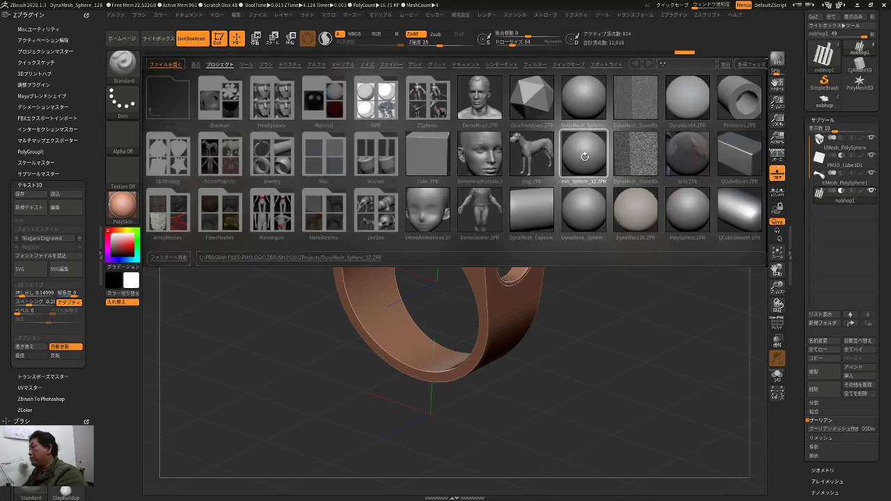
click(585, 115)
double_click(584, 111)
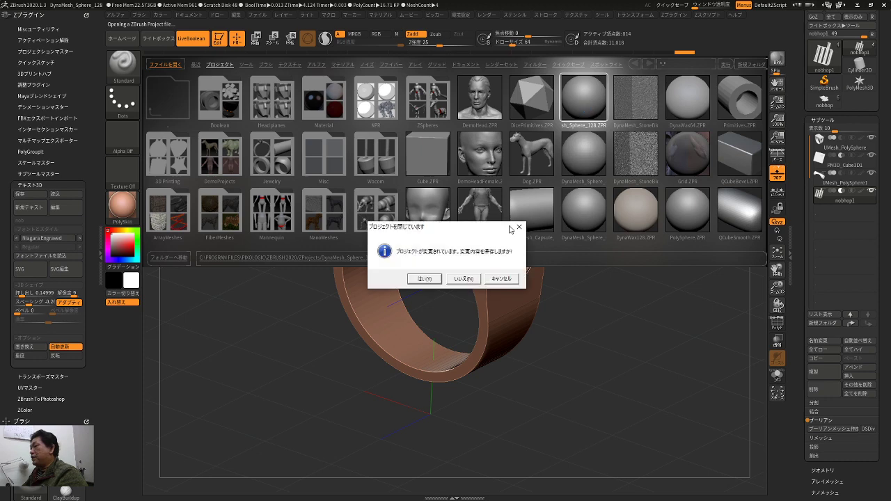
click(467, 278)
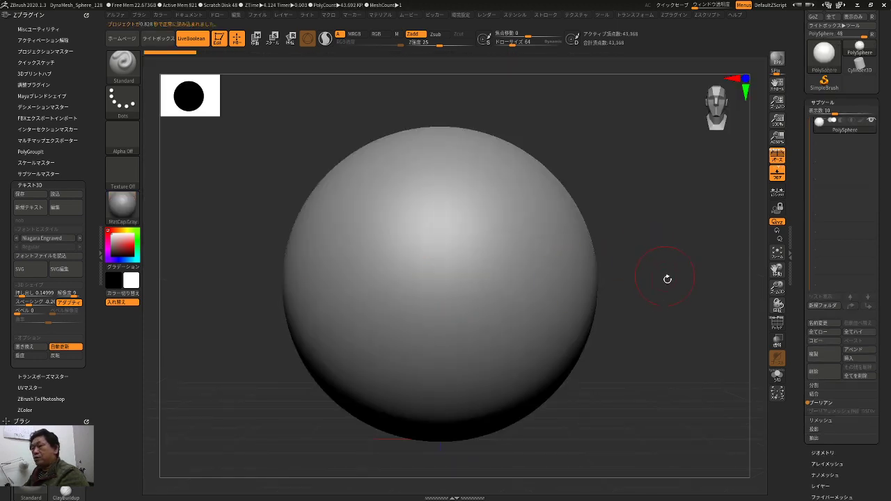
drag(638, 272, 655, 213)
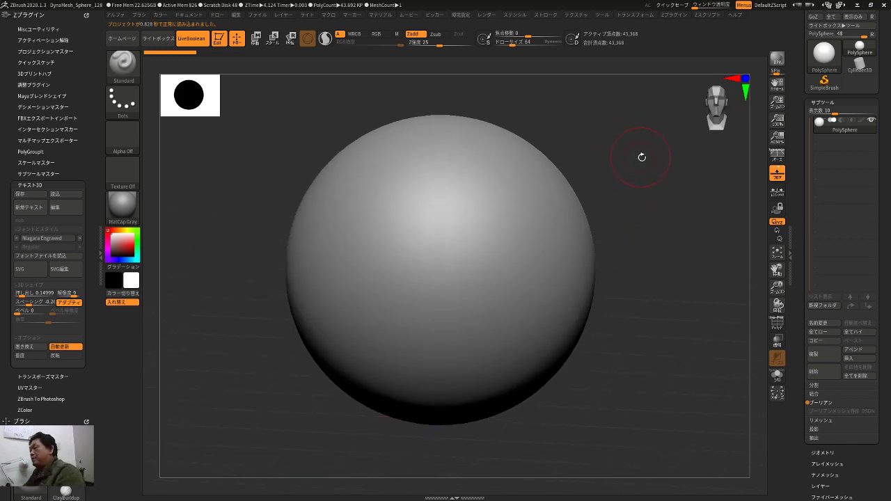
mouse_move(656, 203)
alt+mouse_down()
mouse_move(641, 191)
mouse_move(662, 199)
alt+mouse_up()
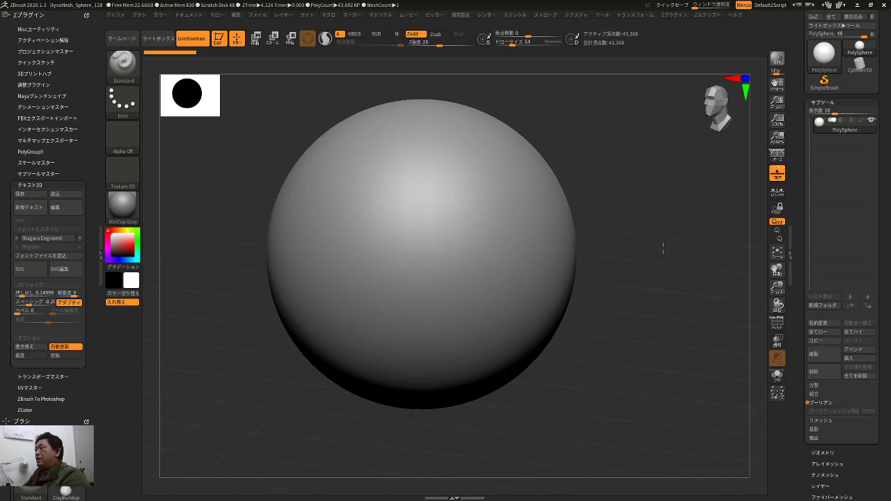
mouse_move(662, 248)
alt+mouse_down()
mouse_move(653, 244)
mouse_move(646, 261)
mouse_move(654, 257)
alt+mouse_up()
key(w)
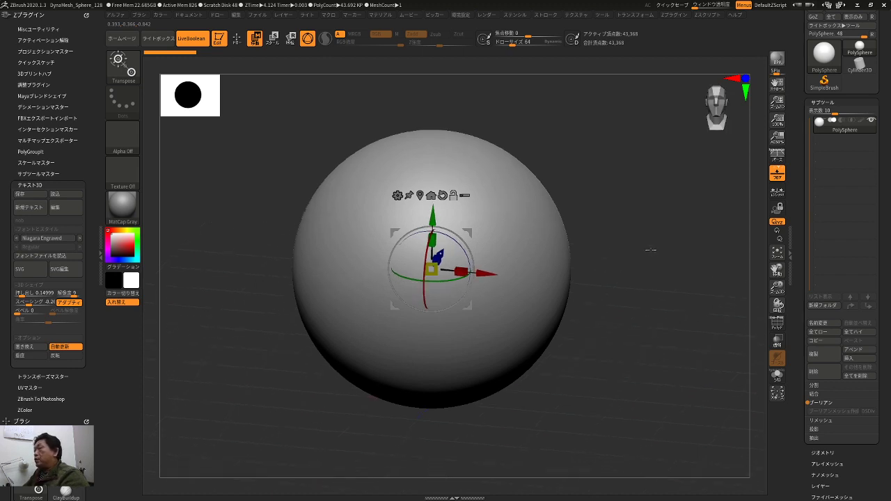
drag(635, 112, 649, 93)
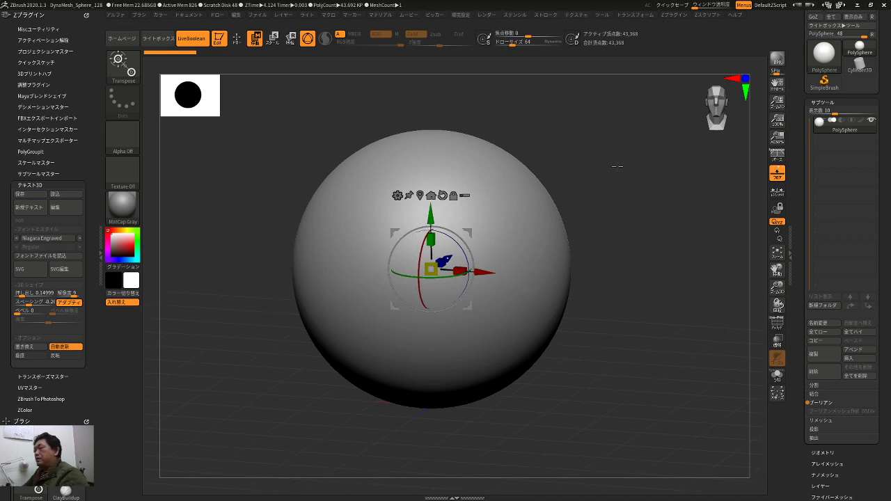
key(q)
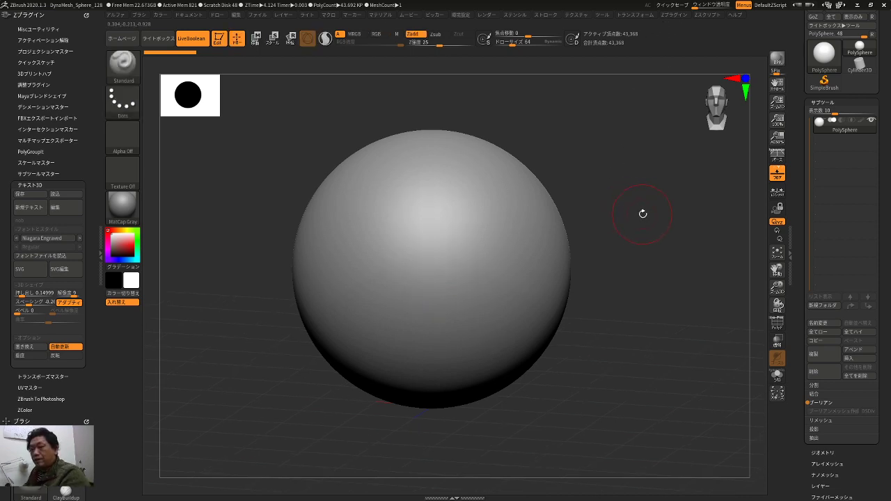
alt+drag(642, 214, 652, 216)
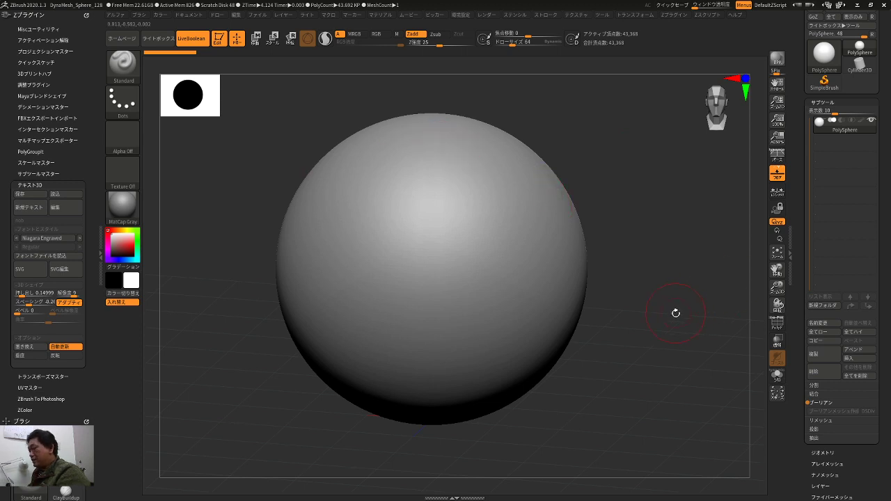
- Show the polyframe on the sphere, frame it in the view, and open the tool's geometry settings
key(shift+f)
key(shift+f)
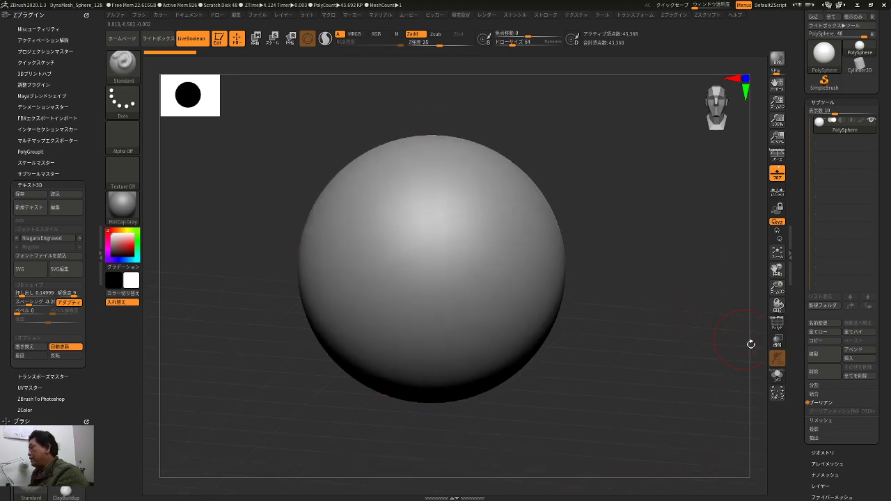
scroll(815, 404, down, 4)
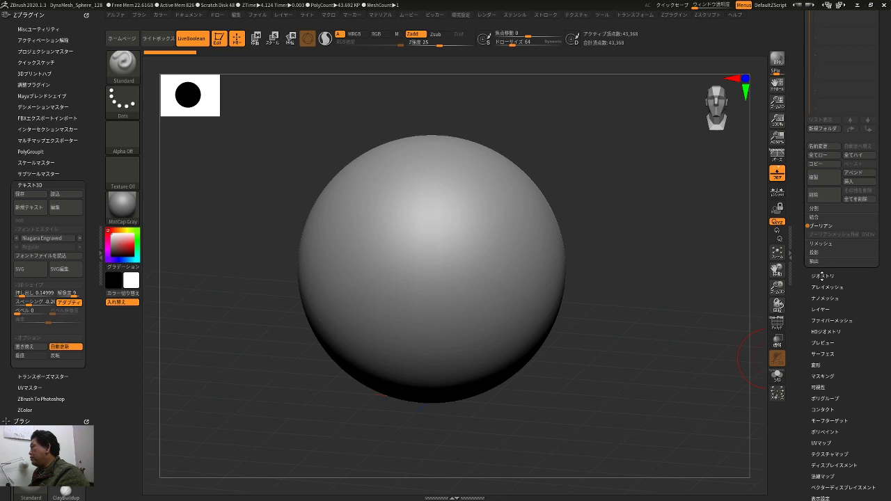
click(822, 275)
key(shift+f)
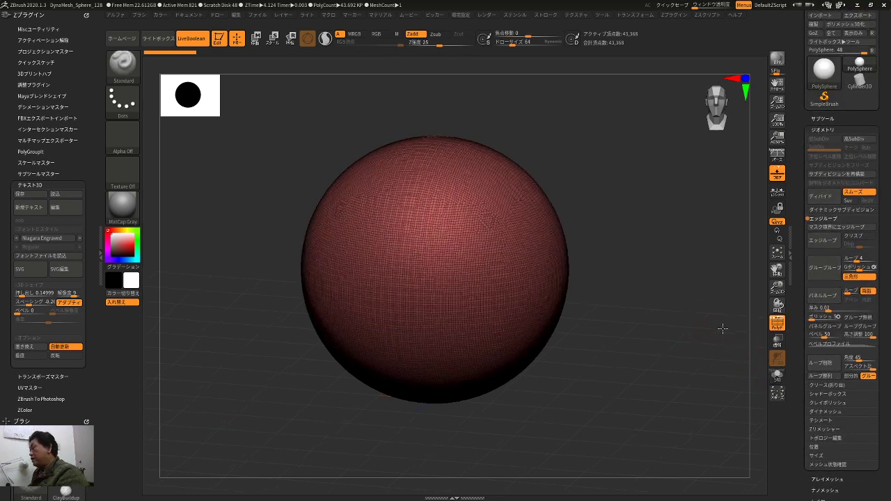
key(f)
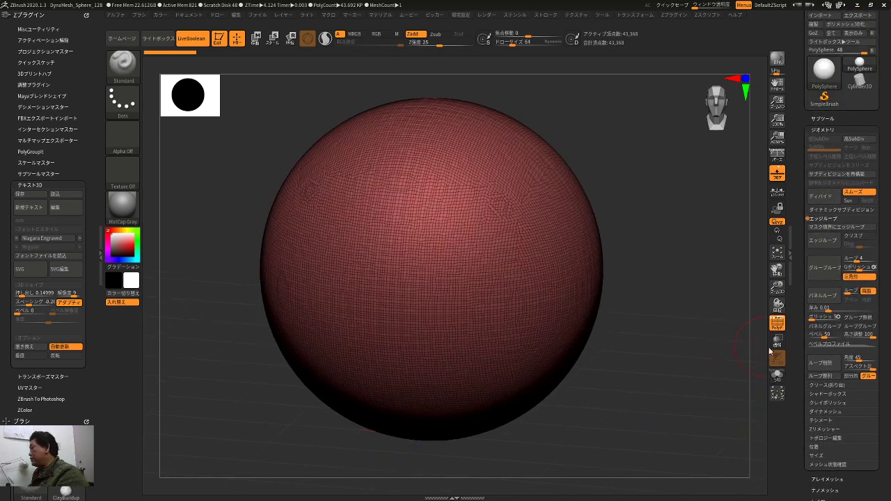
- Set the sphere's DynaMesh resolution to 256 and remesh it
click(813, 411)
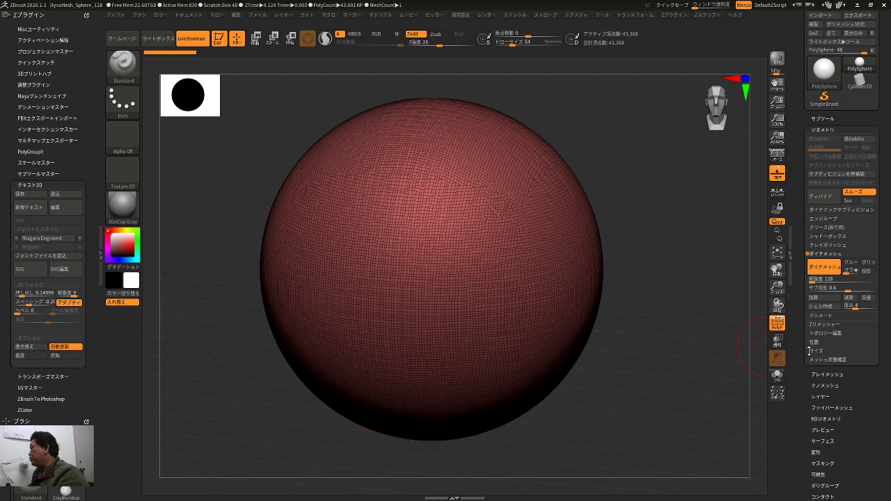
click(817, 279)
text(256)
key(Return)
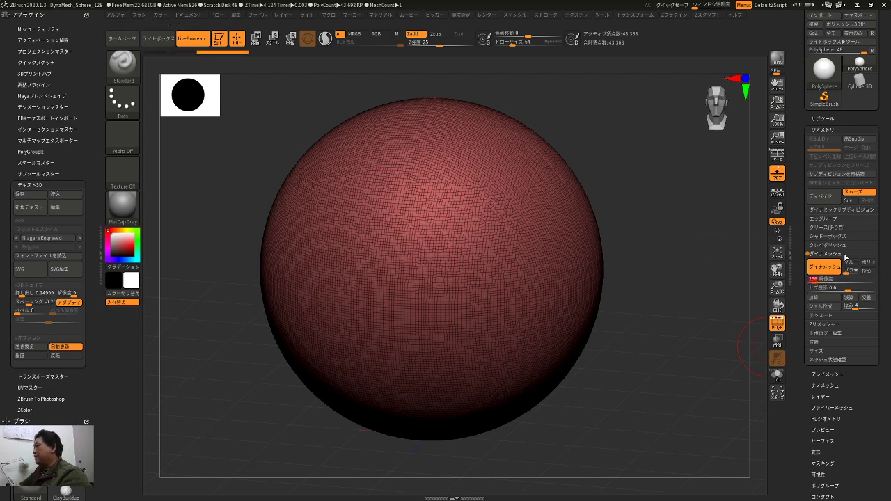
key(ctrl)
ctrl+drag(697, 272, 700, 286)
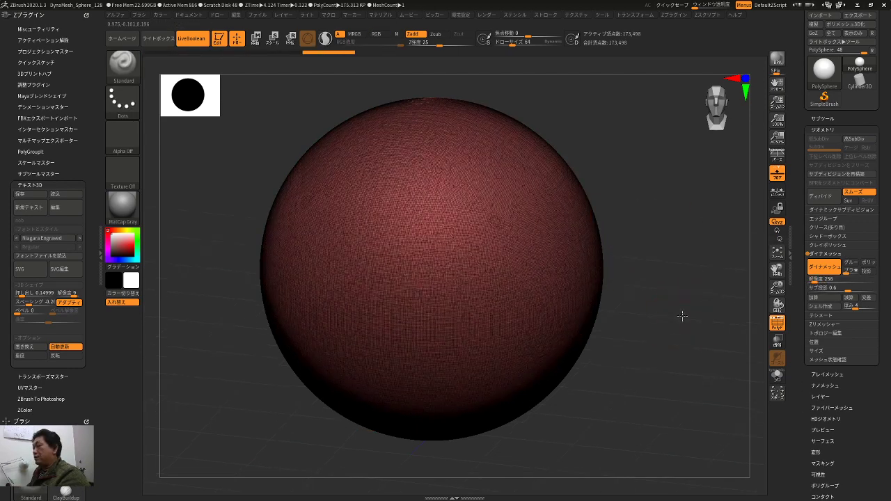
- Check the density of the remeshed sphere up close and turn the polyframe off
alt+drag(682, 316, 702, 311)
key(f)
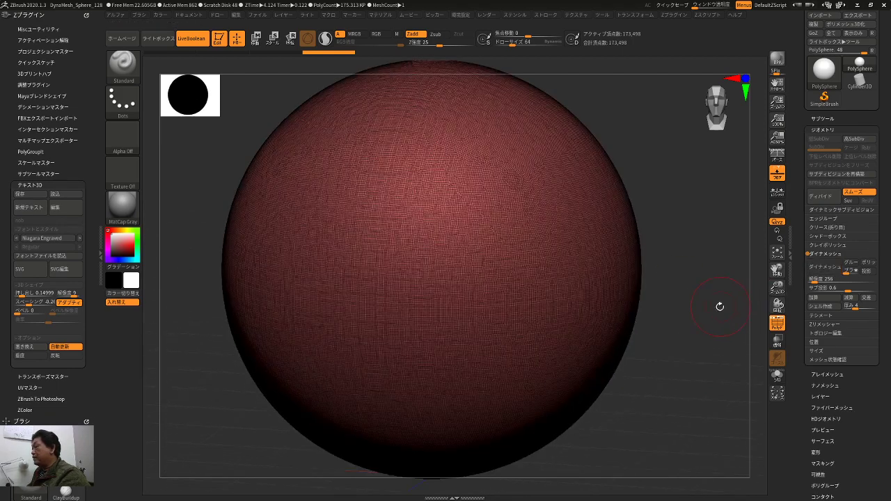
alt+drag(739, 323, 678, 286)
key(shift+f)
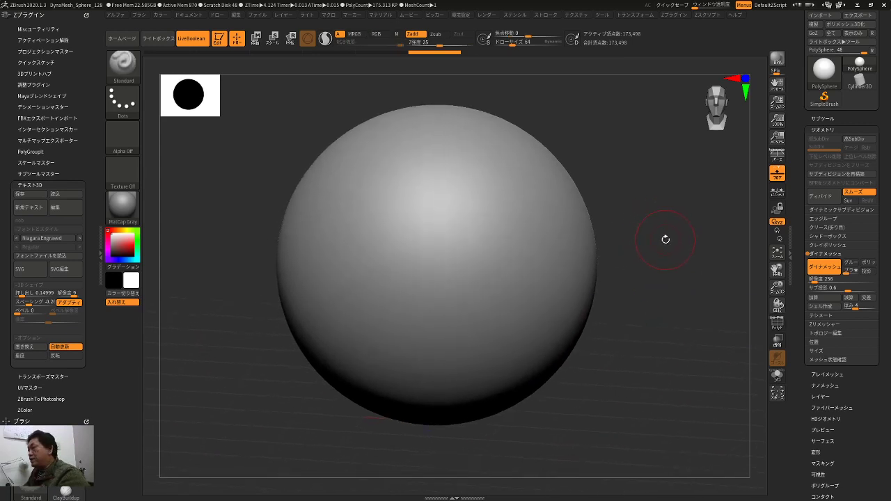
- Apply the Noise15 preset from the LightBox noise library to the sphere and close LightBox
alt+drag(665, 237, 666, 236)
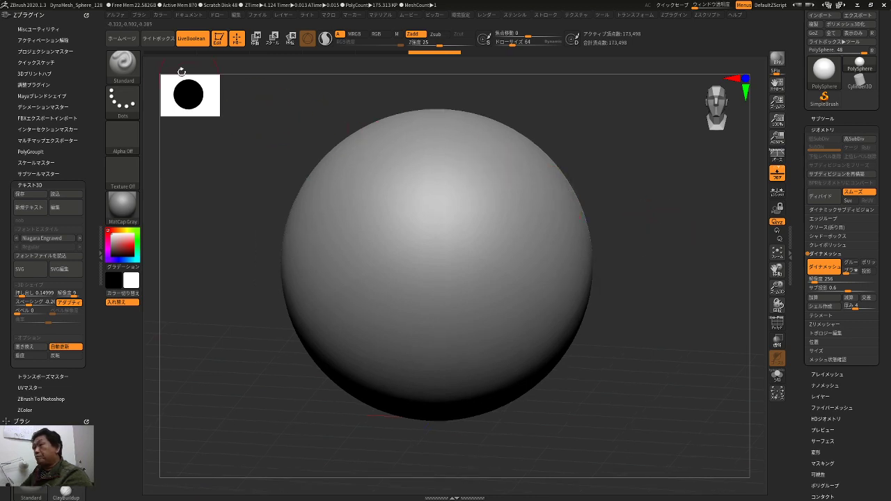
click(160, 39)
click(367, 64)
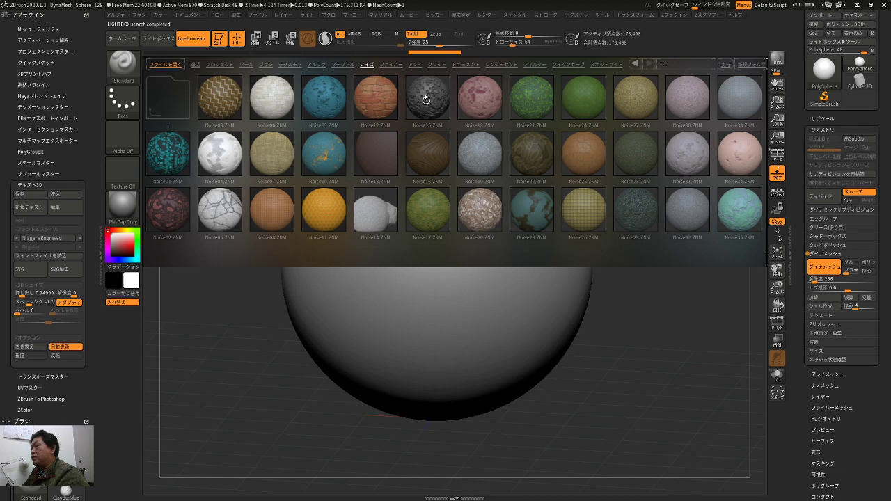
double_click(423, 104)
click(158, 39)
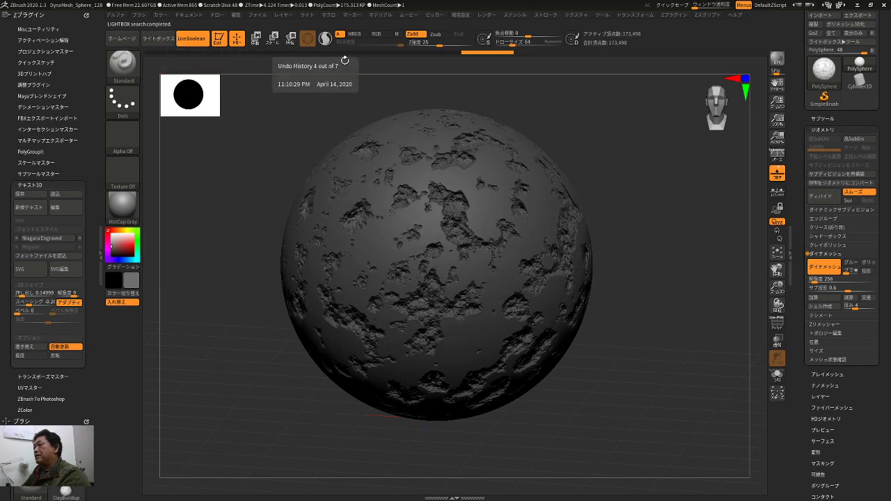
drag(702, 258, 679, 269)
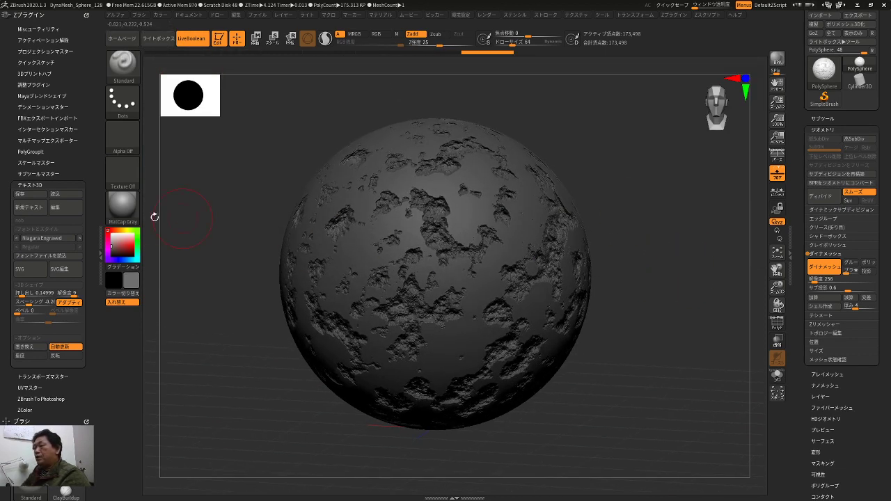
- Set the active colour to white and examine the noise pattern on the sphere from several angles
drag(115, 235, 108, 229)
drag(639, 173, 577, 230)
mouse_move(660, 174)
mouse_down()
mouse_move(628, 160)
mouse_move(649, 159)
mouse_move(658, 149)
mouse_move(697, 207)
mouse_up()
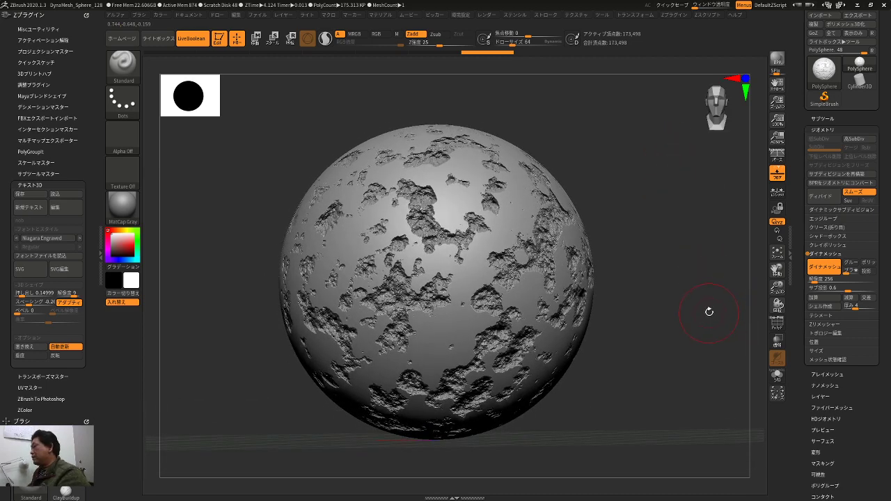
drag(710, 312, 715, 314)
drag(800, 348, 796, 296)
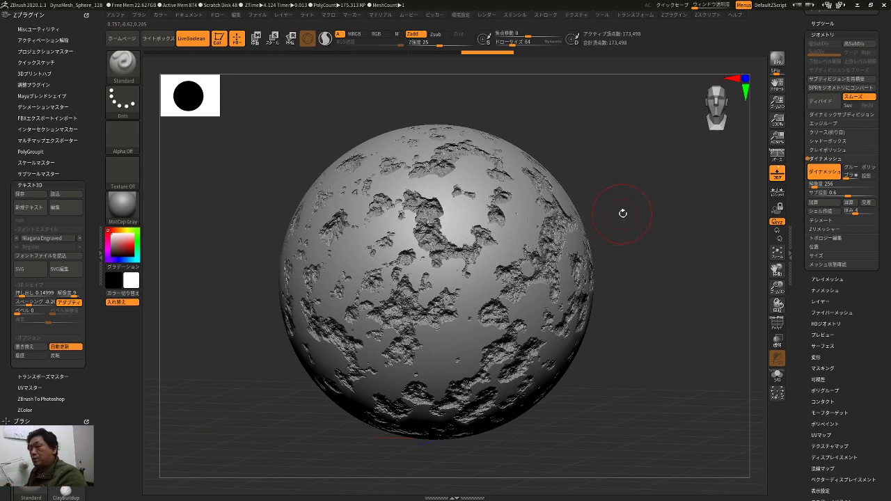
drag(644, 209, 649, 212)
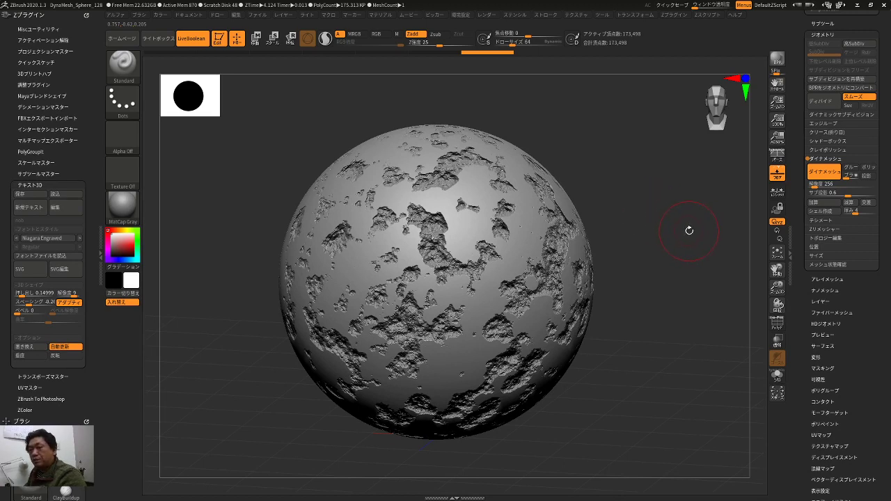
drag(675, 236, 669, 225)
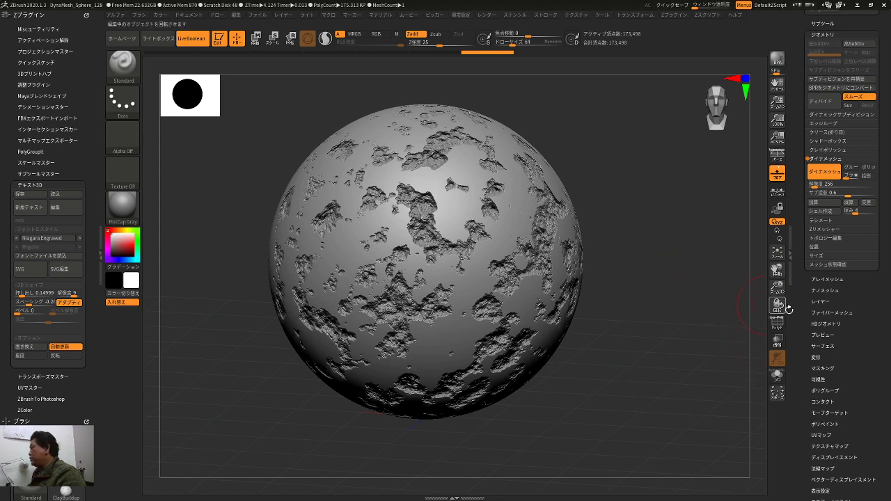
- Open the sphere's surface noise in NoiseMaker and set the noise strength to 0.00099
click(824, 345)
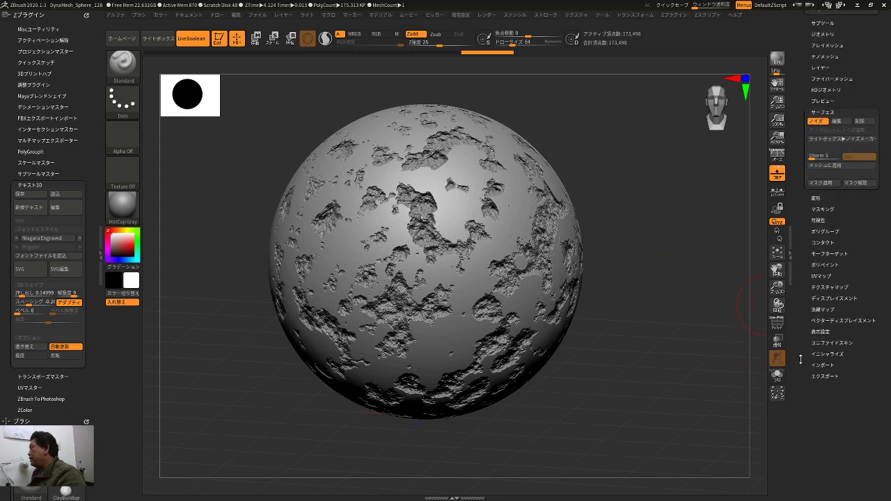
drag(704, 324, 709, 312)
click(848, 239)
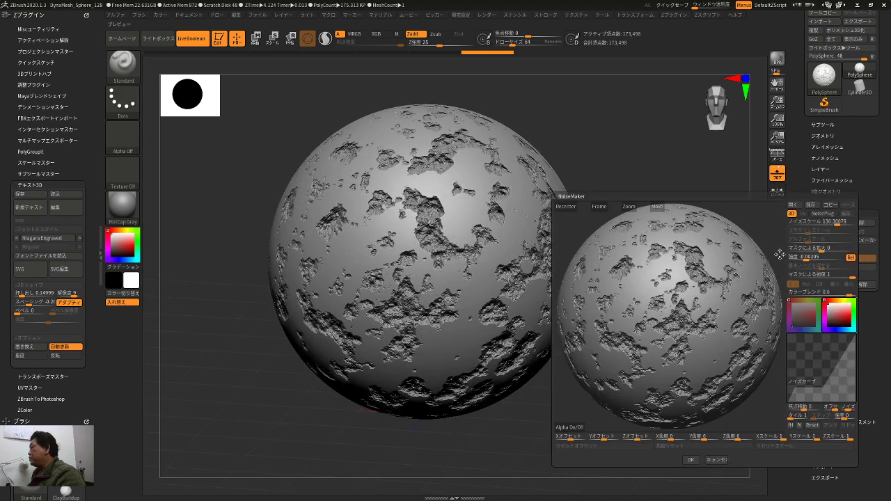
mouse_move(767, 236)
mouse_down()
mouse_move(762, 225)
mouse_move(749, 229)
mouse_move(766, 232)
mouse_up()
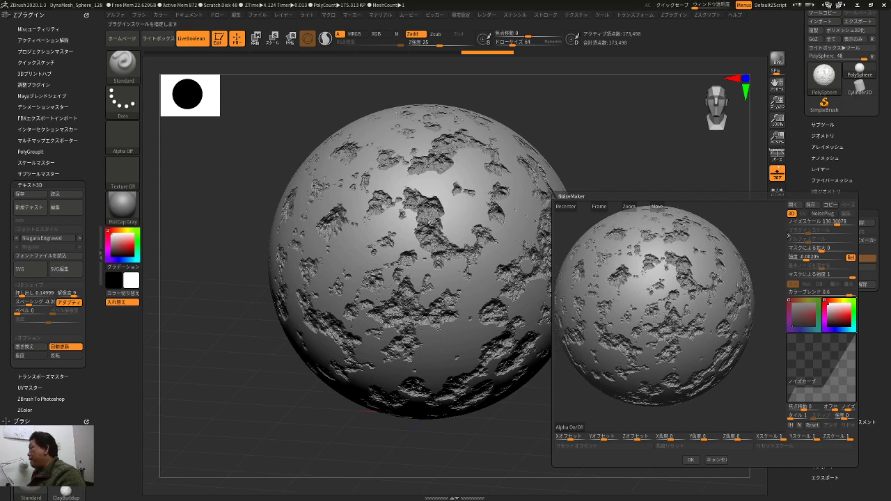
click(804, 258)
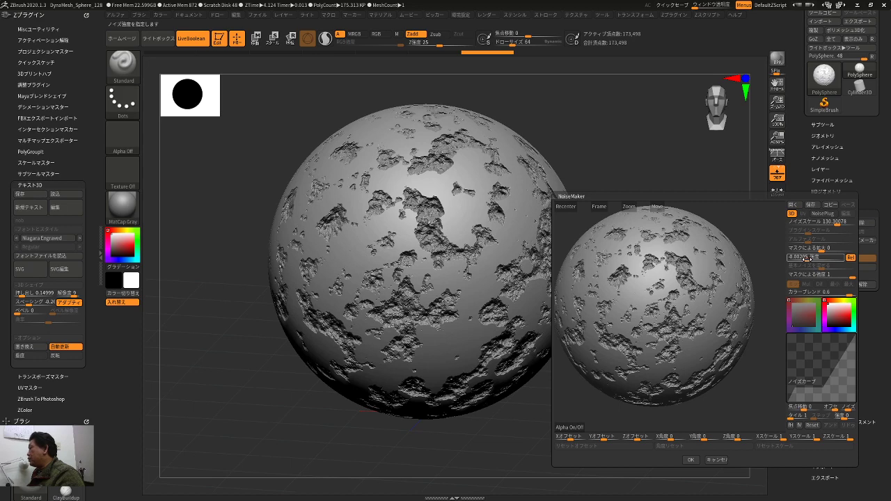
drag(804, 257, 826, 259)
- Set the noise scale to 199.69212, check the preview, and accept the NoiseMaker changes
drag(749, 229, 760, 233)
drag(840, 222, 842, 226)
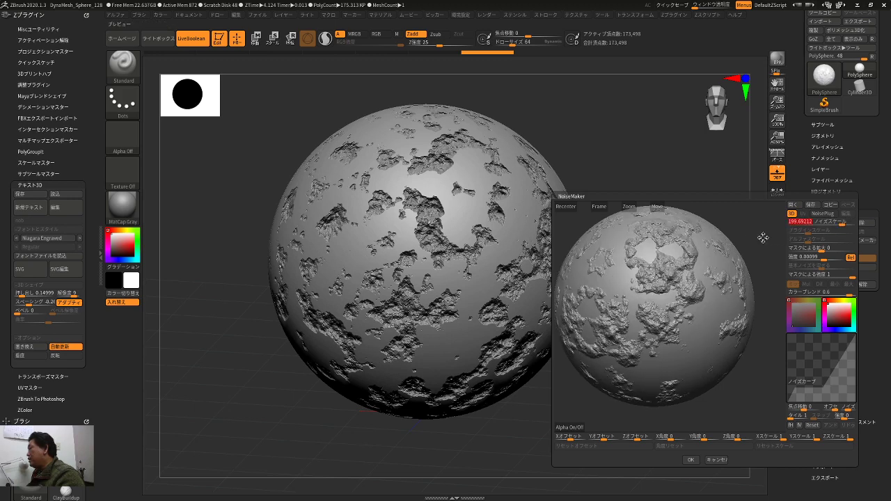
drag(762, 236, 744, 268)
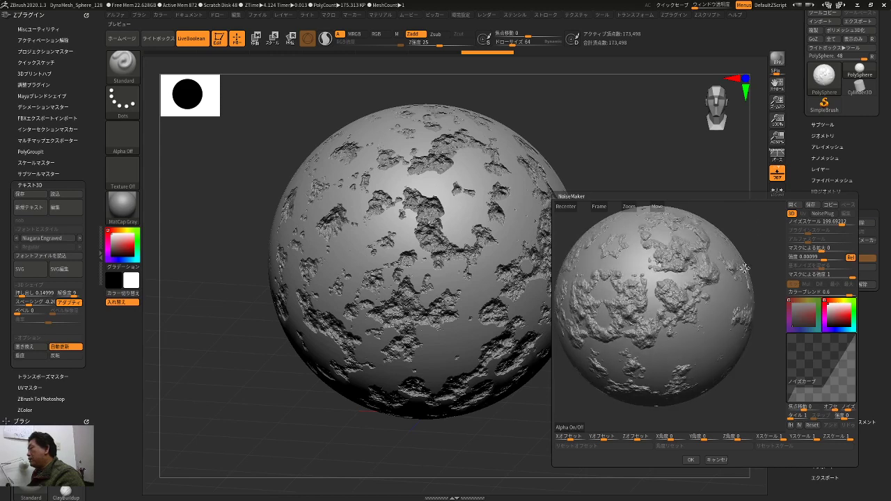
click(691, 460)
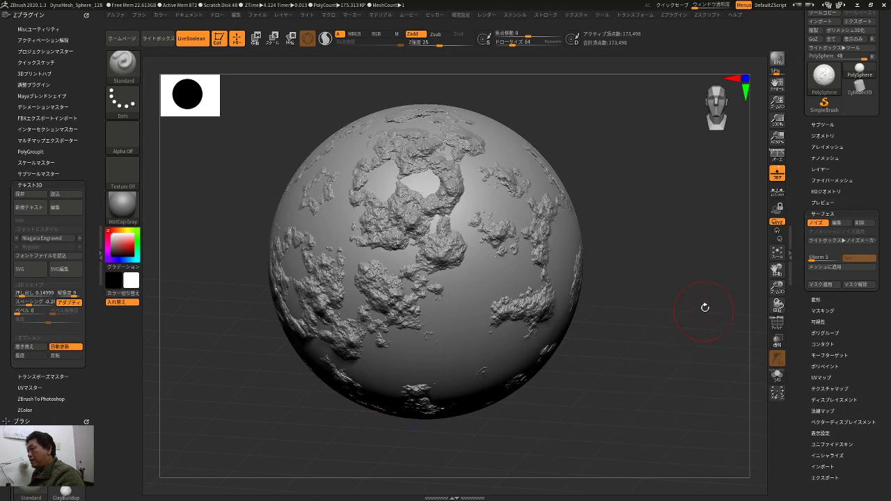
- Reopen the sphere's noise in NoiseMaker, compare several noise scales in the preview, and accept a scale of 208.8508
click(837, 223)
mouse_move(758, 237)
mouse_down()
mouse_move(747, 225)
mouse_move(755, 222)
mouse_move(758, 248)
mouse_up()
drag(836, 224, 835, 222)
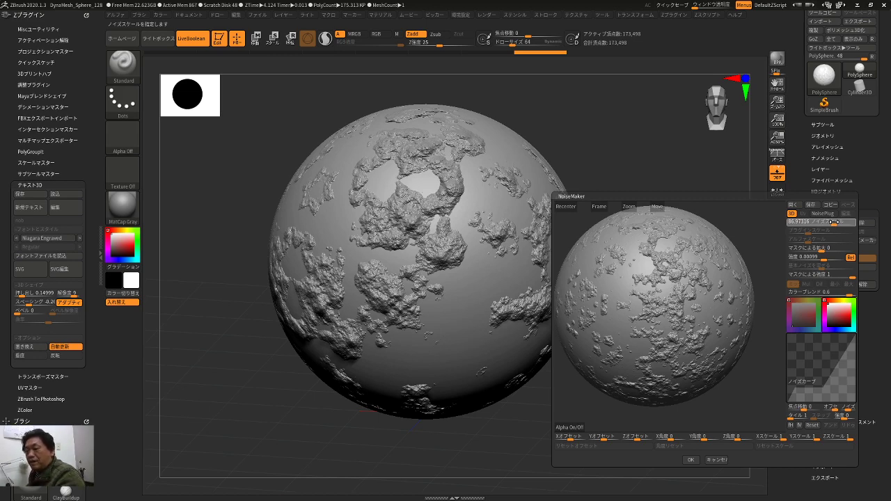
drag(833, 222, 841, 224)
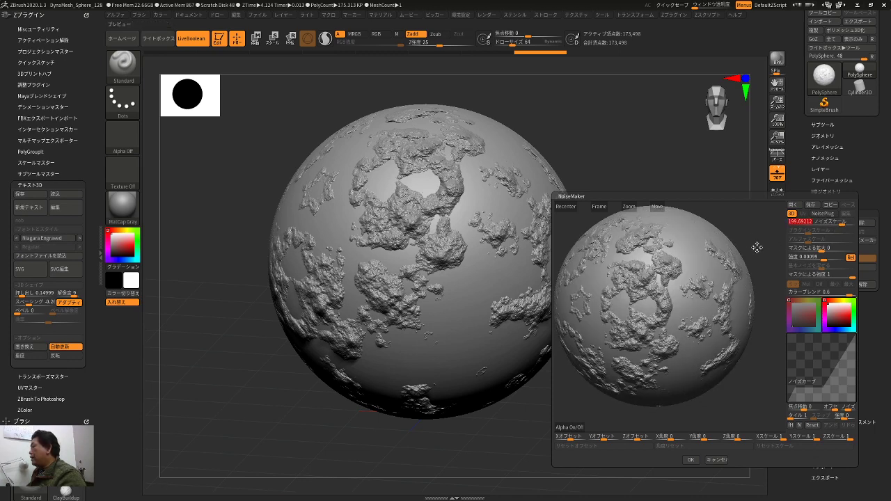
drag(752, 234, 765, 234)
click(844, 221)
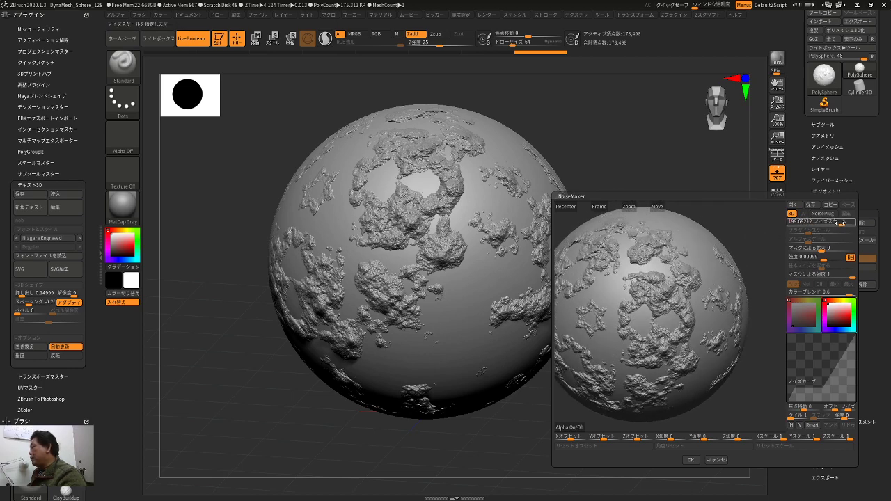
drag(842, 223, 841, 223)
mouse_move(744, 230)
mouse_down()
mouse_move(733, 227)
mouse_move(739, 223)
mouse_up()
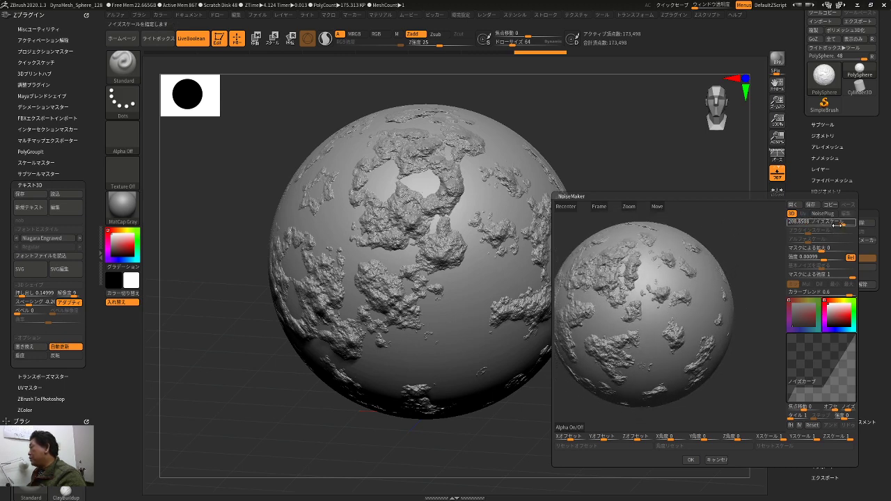
drag(743, 240, 772, 246)
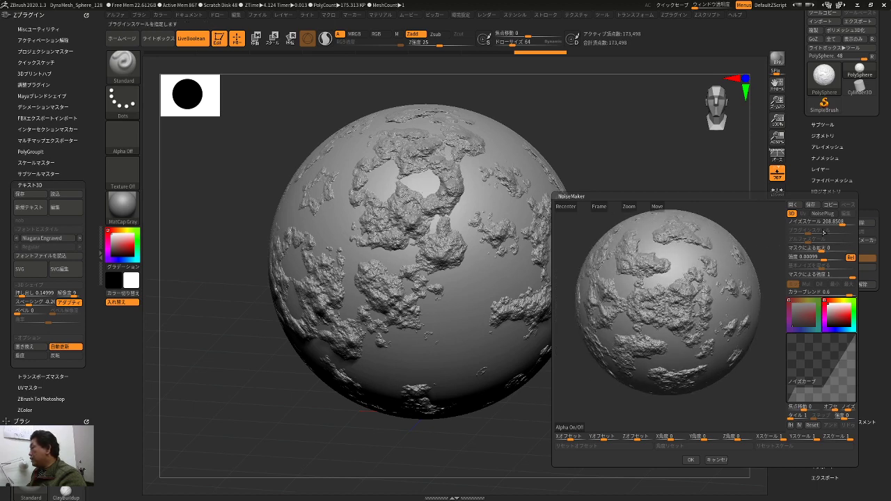
drag(843, 222, 842, 223)
drag(756, 232, 755, 224)
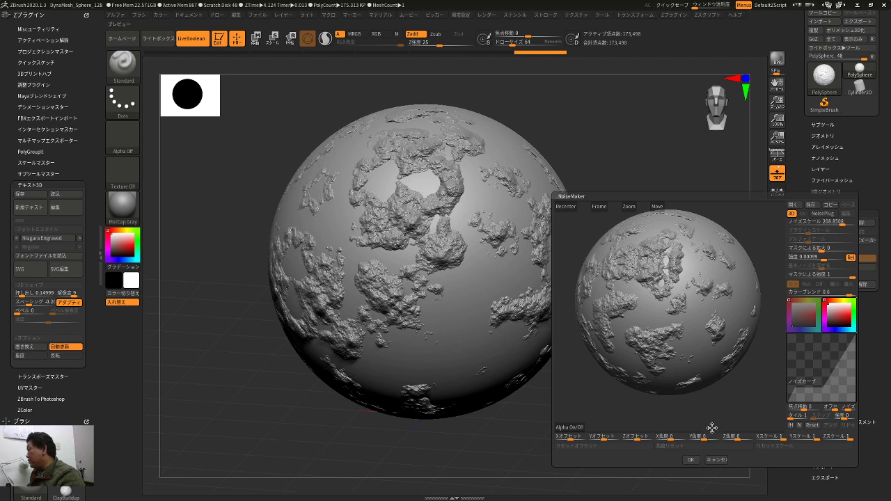
click(691, 460)
- Try moving the noisy sphere downward along its Y axis, undo the move, and return to Draw mode
alt+drag(680, 422, 474, 300)
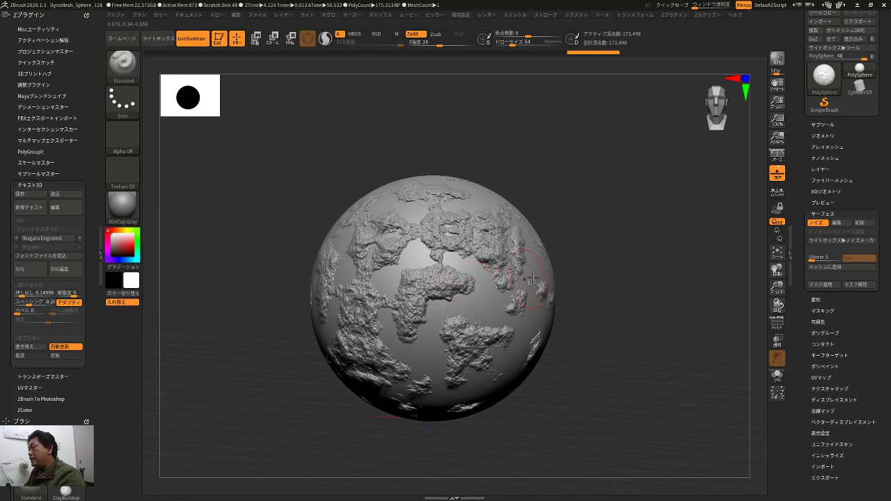
drag(589, 271, 587, 273)
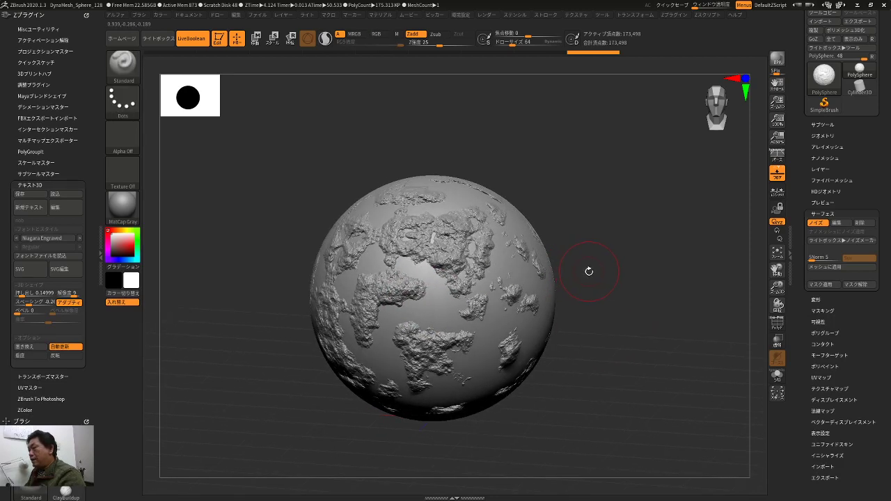
key(w)
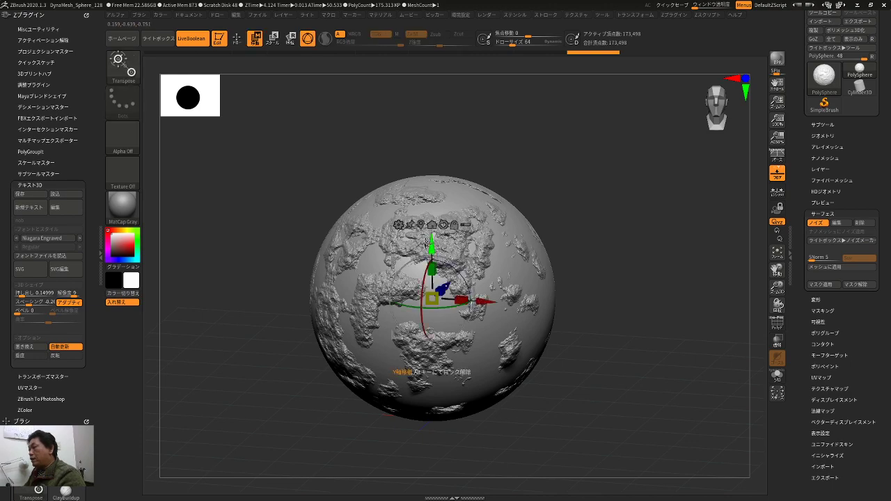
drag(431, 244, 463, 374)
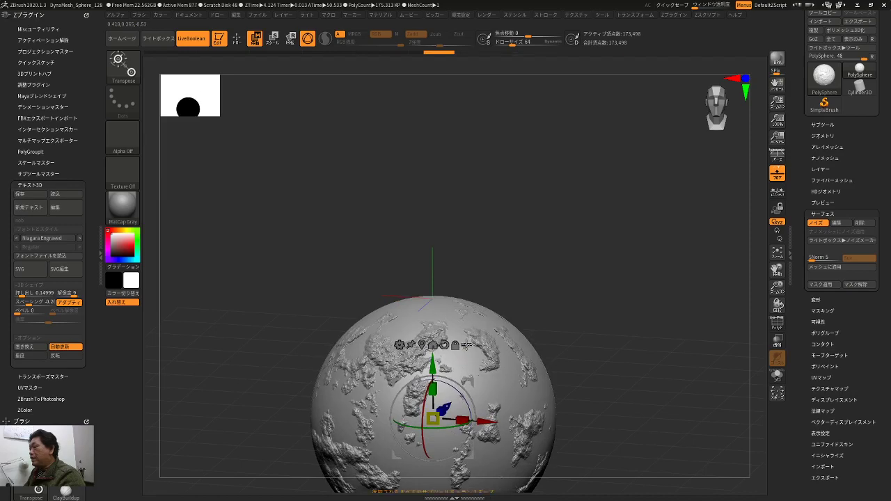
key(ctrl+z)
key(q)
- Mask a large rounded area on the front of the sphere and apply the surface noise to the mesh
mouse_move(606, 258)
mouse_down()
mouse_move(629, 255)
mouse_move(643, 225)
mouse_move(629, 233)
mouse_up()
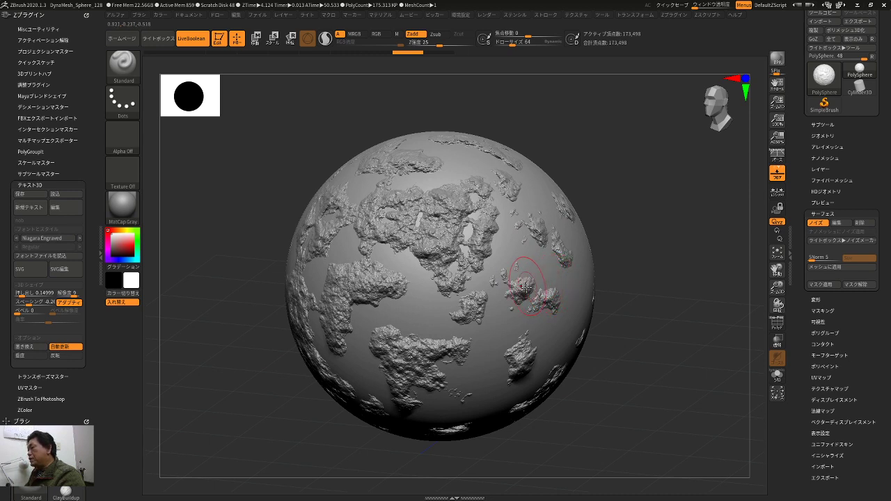
key(ctrl)
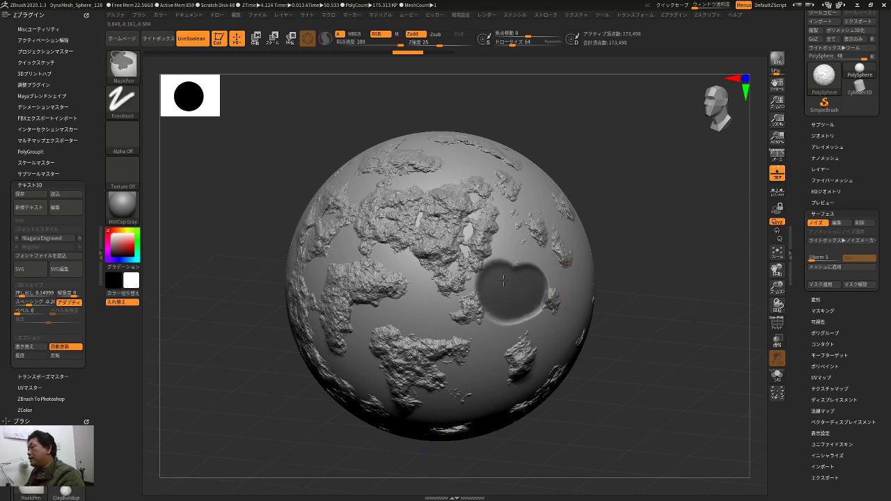
ctrl+drag(525, 248, 471, 270)
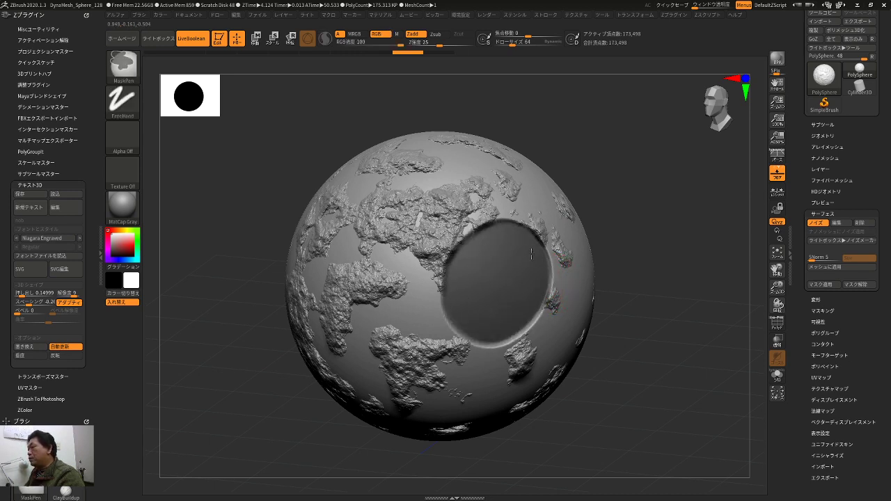
mouse_move(521, 293)
ctrl+mouse_down()
mouse_move(445, 204)
mouse_move(421, 326)
mouse_move(376, 282)
mouse_move(485, 202)
mouse_move(400, 209)
mouse_move(379, 237)
ctrl+mouse_up()
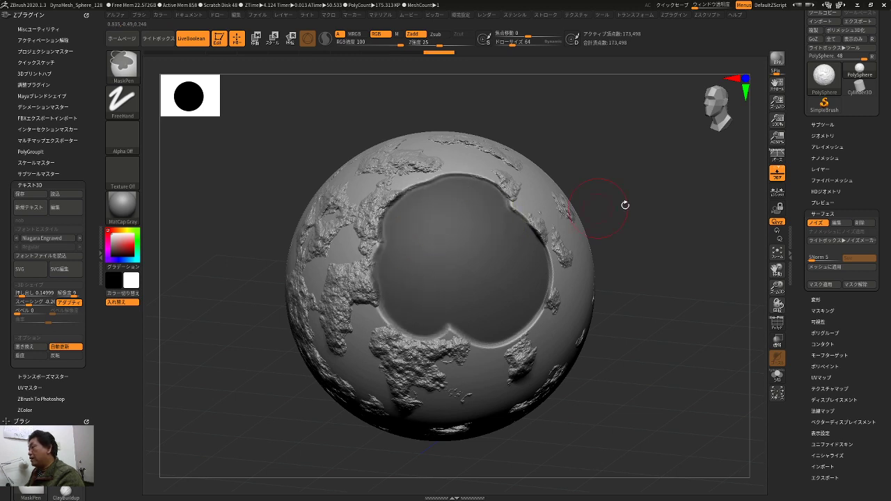
click(818, 267)
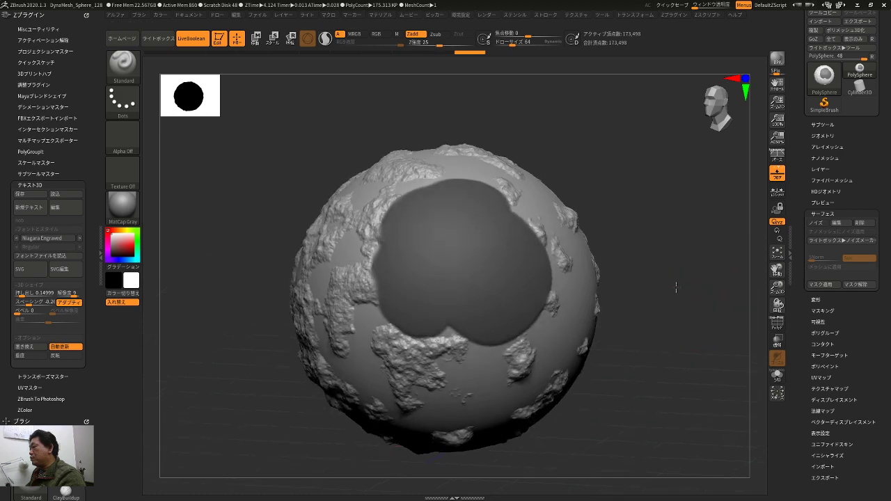
- Examine the masked sphere with the applied noise, and undo the noise application and the mask strokes
mouse_move(727, 278)
mouse_down()
mouse_move(684, 298)
mouse_move(652, 264)
mouse_up()
mouse_move(702, 229)
mouse_down()
mouse_move(700, 302)
mouse_move(718, 327)
mouse_move(698, 306)
mouse_move(700, 267)
mouse_move(688, 286)
mouse_move(656, 284)
mouse_move(684, 334)
mouse_move(708, 269)
mouse_move(684, 255)
mouse_move(688, 244)
mouse_move(679, 284)
mouse_move(696, 285)
mouse_move(662, 304)
mouse_move(662, 322)
mouse_move(672, 322)
mouse_move(668, 308)
mouse_move(670, 318)
mouse_move(650, 328)
mouse_move(677, 315)
mouse_up()
key(ctrl+z)
key(ctrl+z)
key(ctrl+z)
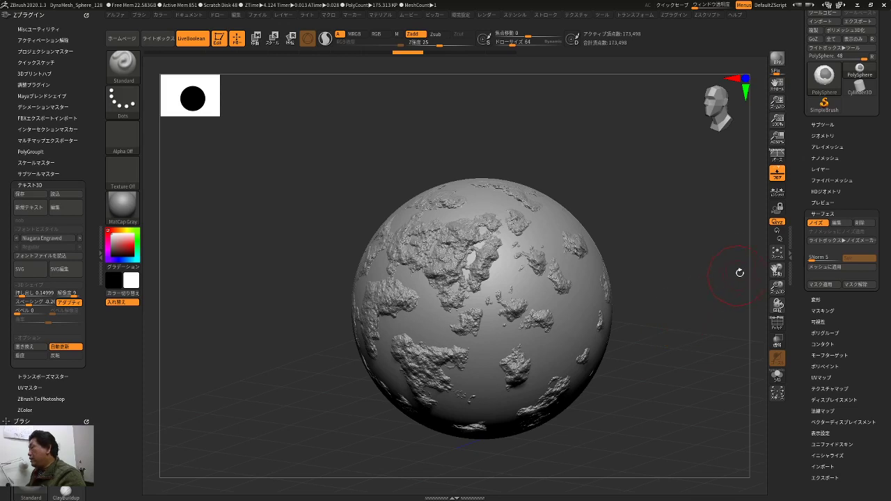
- Duplicate the noisy sphere subtool, hide the duplicate, and keep the original PolySphere selected
click(826, 267)
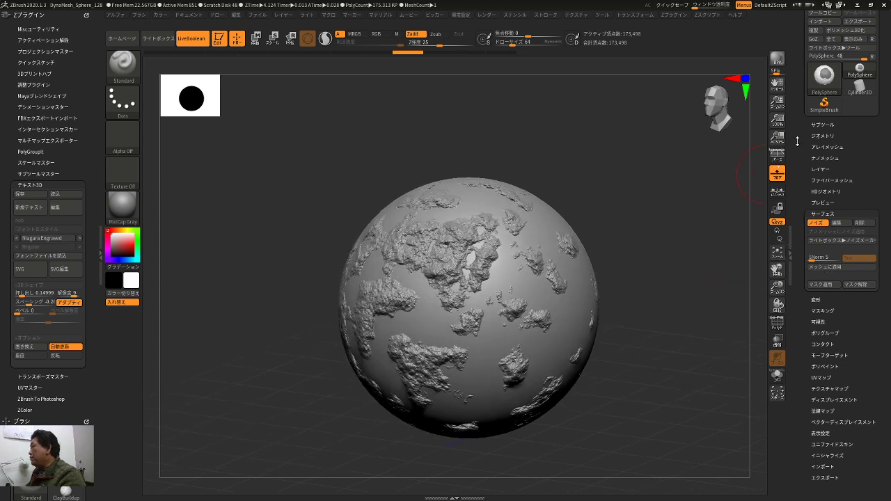
click(829, 123)
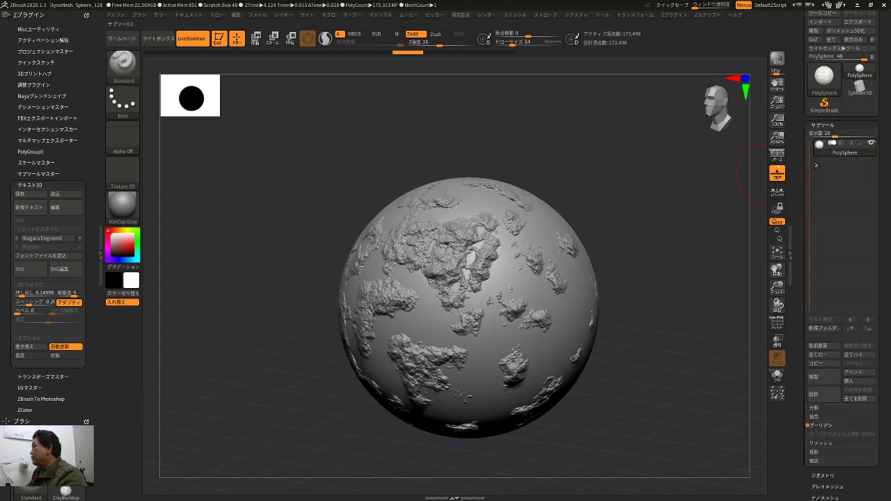
click(815, 376)
click(870, 160)
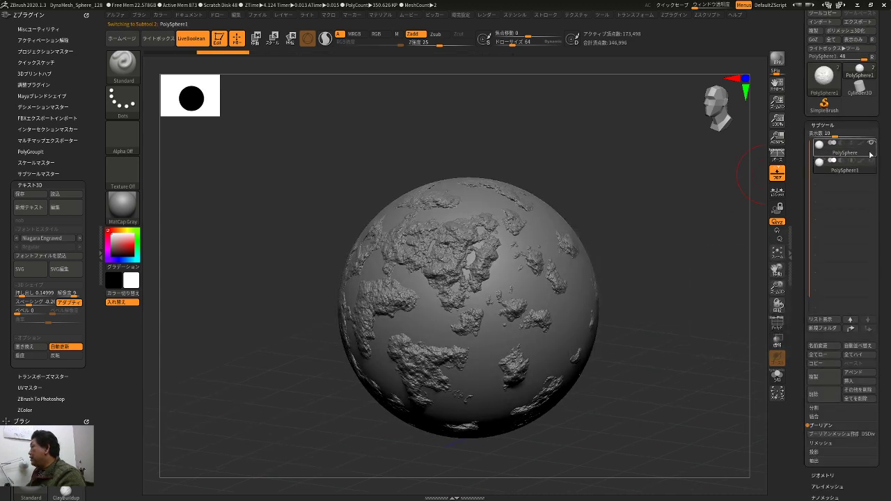
alt+drag(712, 309, 717, 276)
drag(806, 444, 806, 243)
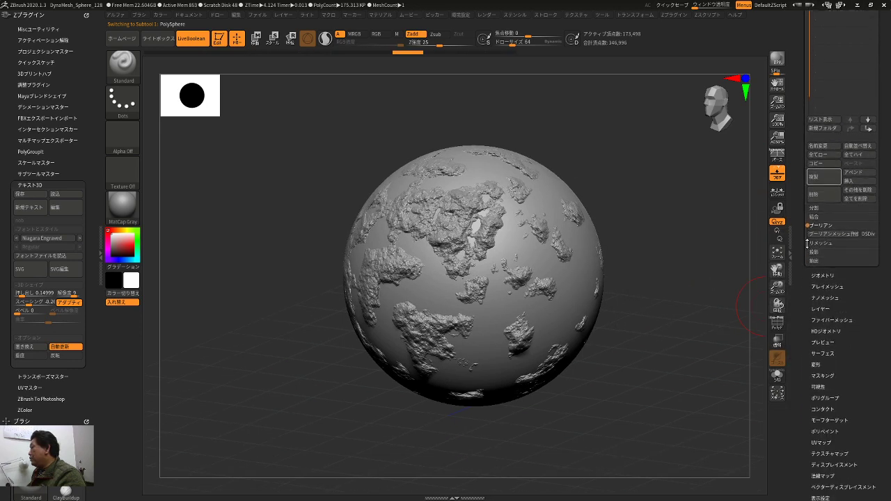
- Delete the surface noise from the original PolySphere and make the duplicate PolySphere1 the active, visible subtool
click(822, 353)
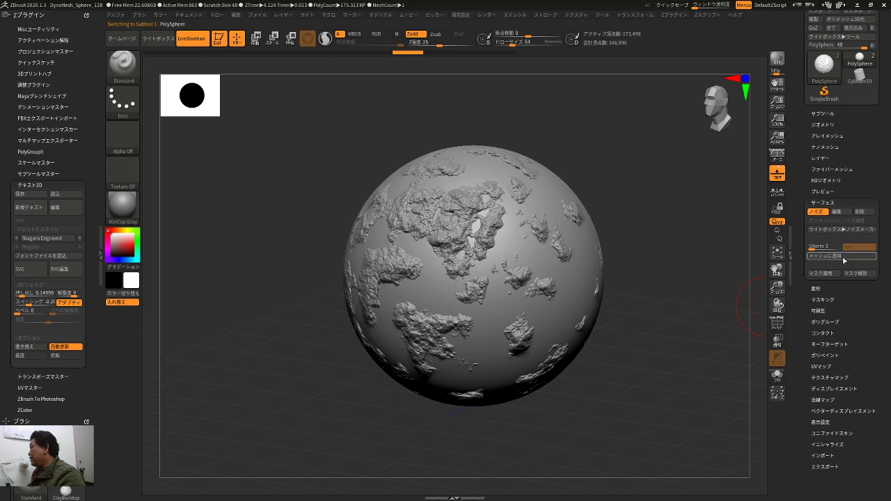
click(860, 212)
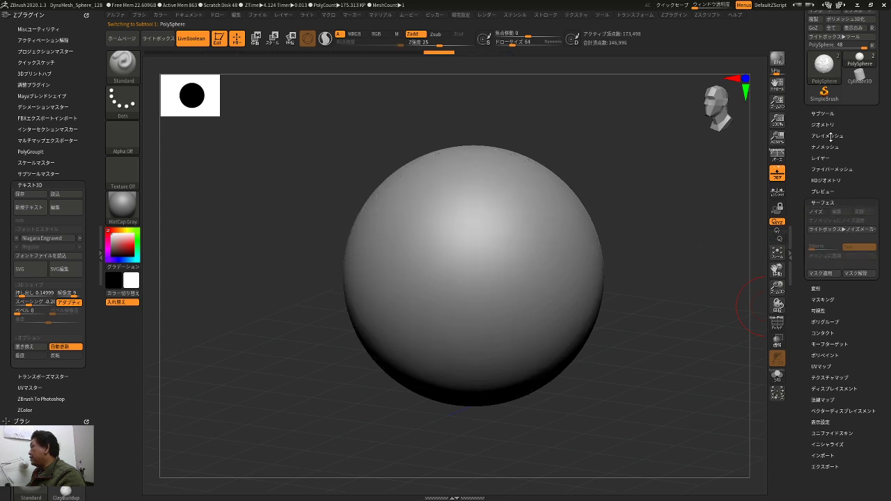
click(826, 113)
click(867, 149)
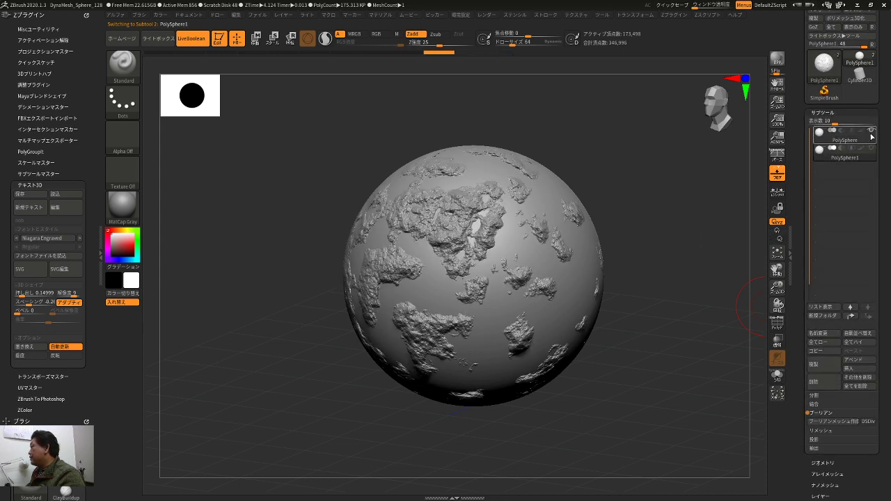
- Apply the surface noise to the mesh of PolySphere1 and inspect the resulting relief
alt+drag(689, 276, 709, 313)
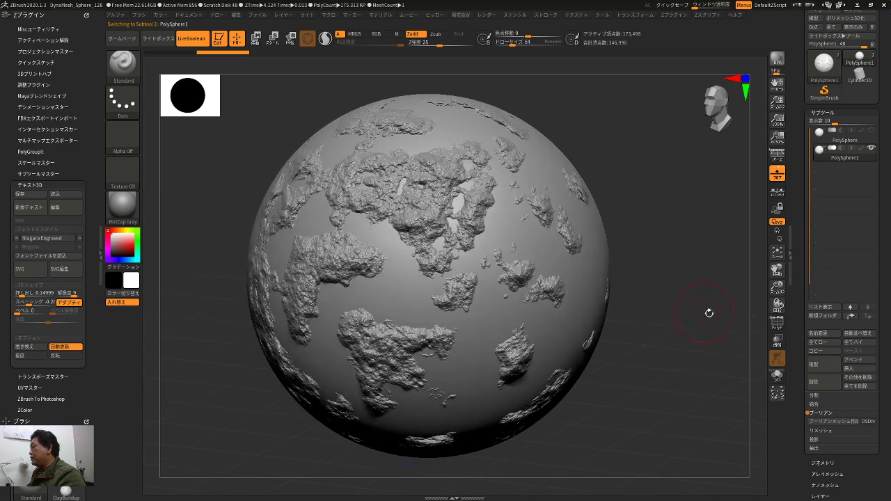
drag(793, 355, 804, 304)
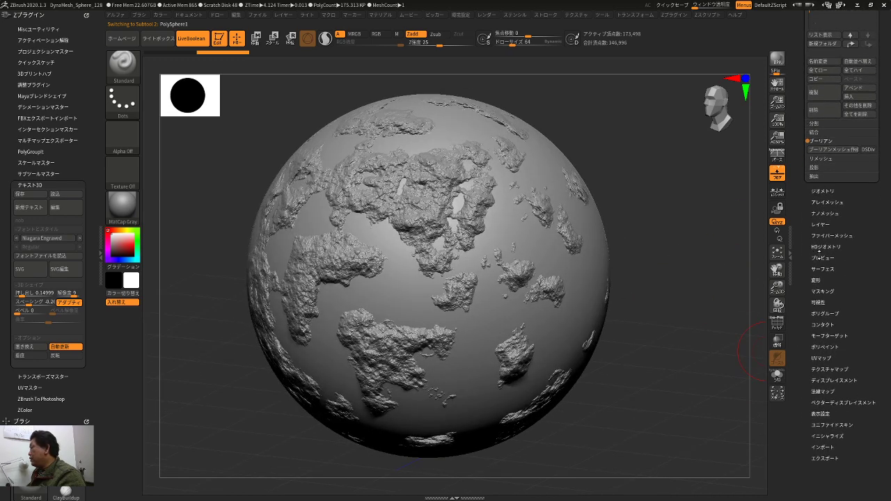
click(823, 271)
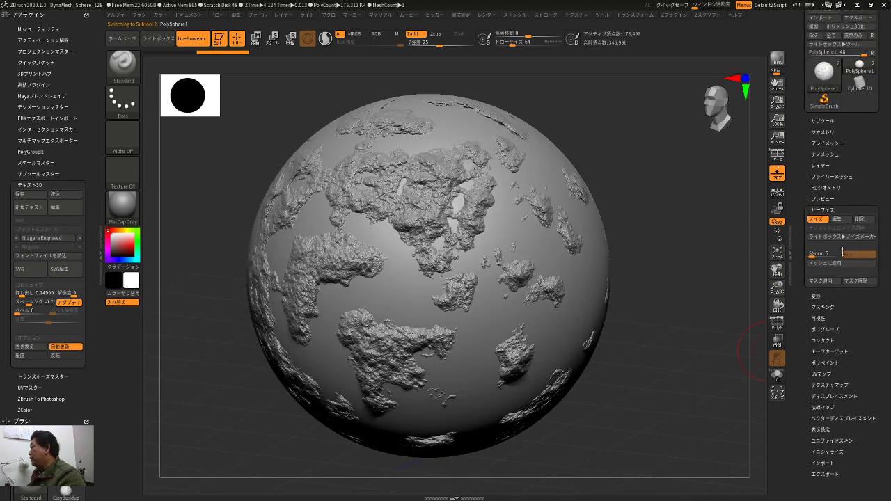
click(824, 263)
mouse_move(720, 317)
mouse_down()
mouse_move(686, 282)
mouse_move(670, 328)
mouse_move(686, 313)
mouse_move(655, 334)
mouse_move(673, 338)
mouse_move(686, 307)
mouse_up()
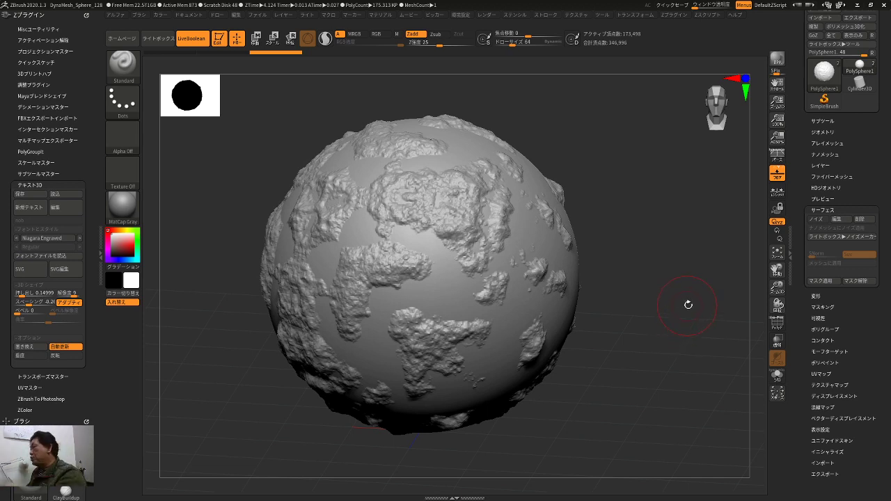
drag(707, 262, 733, 250)
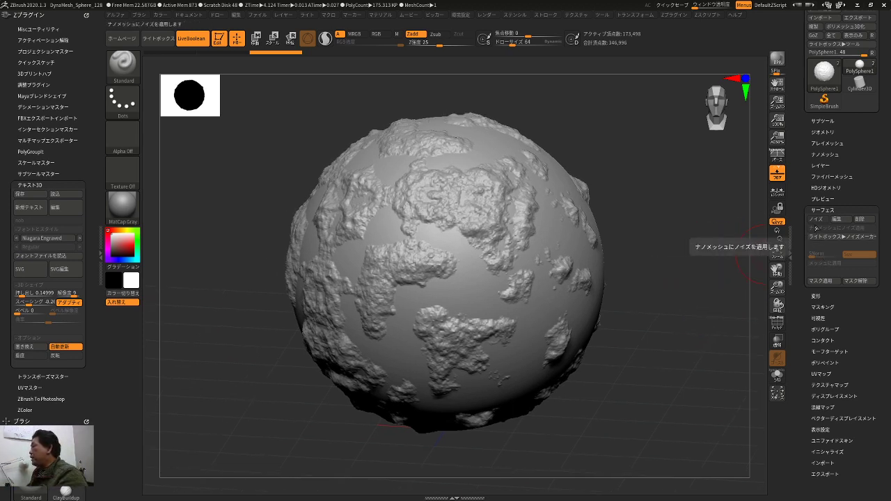
- Re-enable the surface noise on PolySphere1 and apply it to the mesh a second time
click(817, 220)
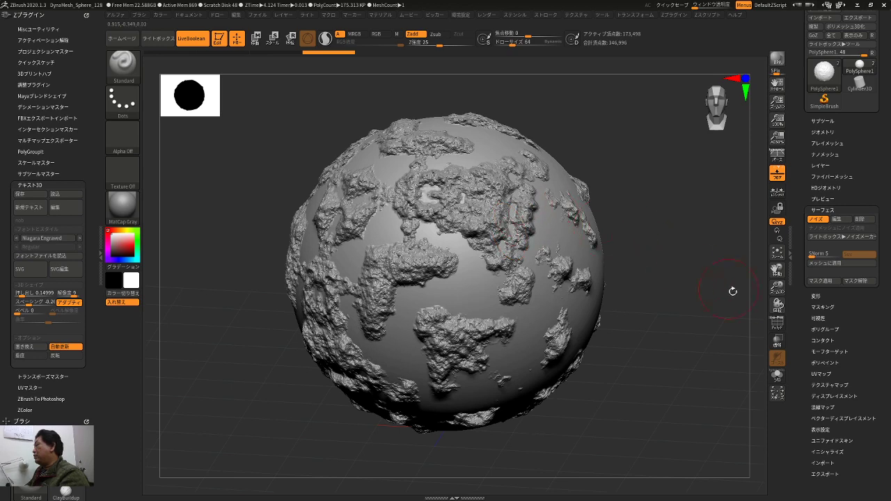
click(824, 263)
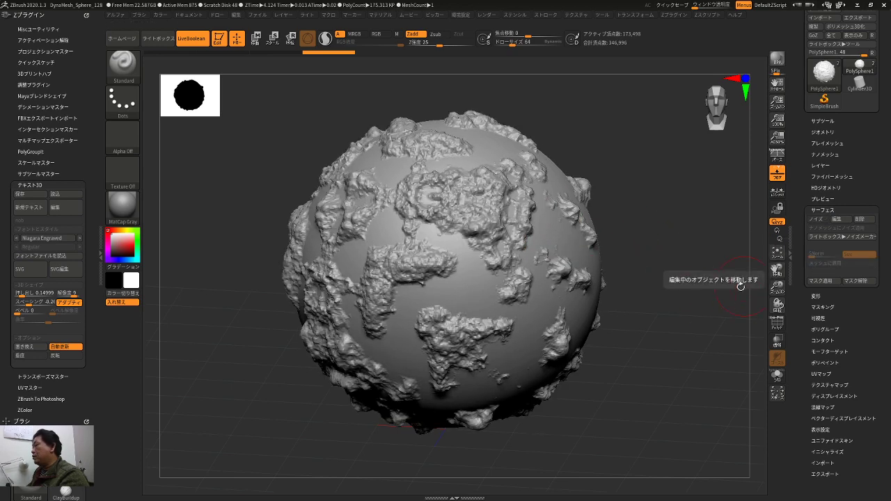
drag(702, 285, 688, 296)
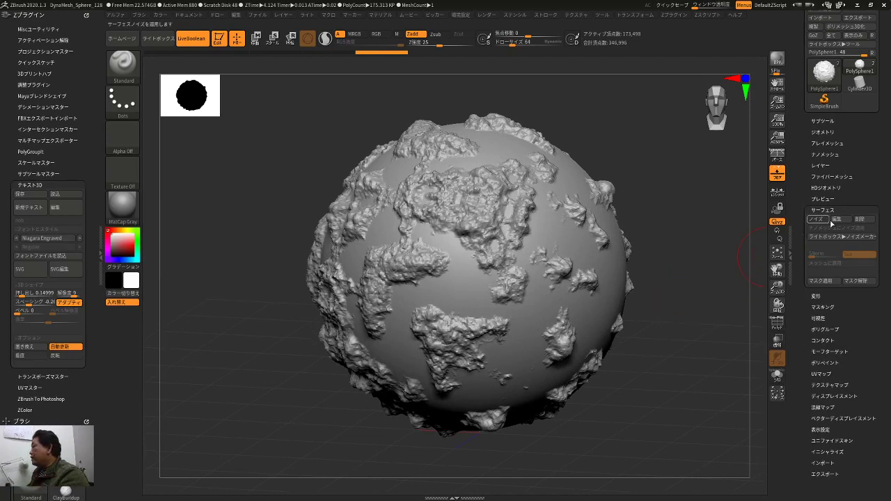
drag(721, 256, 751, 247)
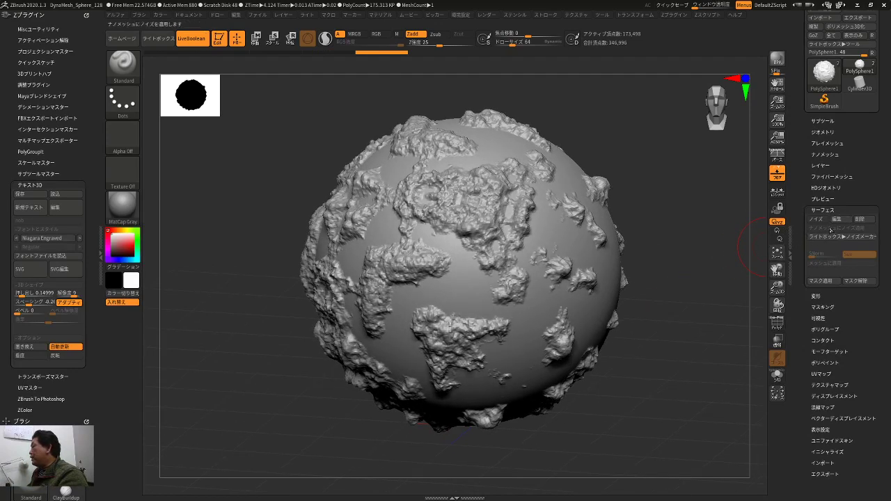
- Review the noise settings in NoiseMaker, cancel without changes, and examine the displaced sphere from several angles
click(836, 219)
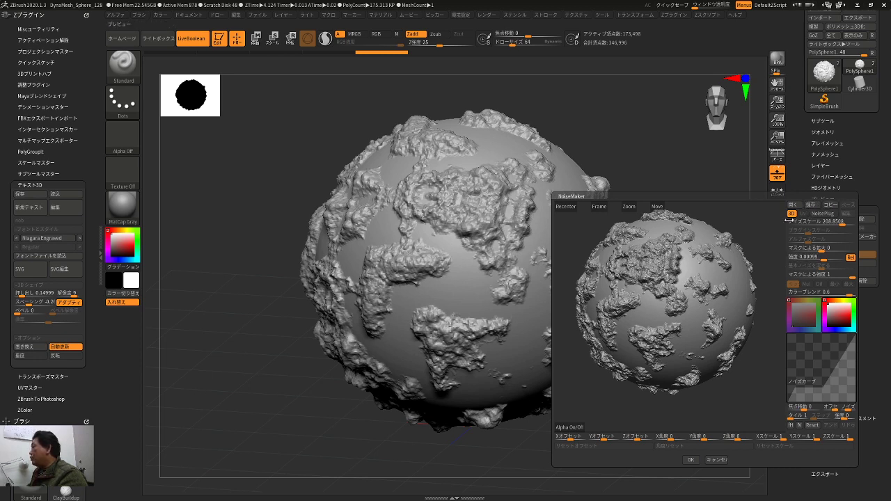
click(717, 459)
mouse_move(702, 401)
mouse_down()
mouse_move(706, 369)
mouse_move(675, 357)
mouse_move(667, 283)
mouse_move(628, 389)
mouse_move(679, 375)
mouse_move(691, 285)
mouse_move(664, 373)
mouse_move(682, 354)
mouse_move(691, 376)
mouse_move(682, 360)
mouse_up()
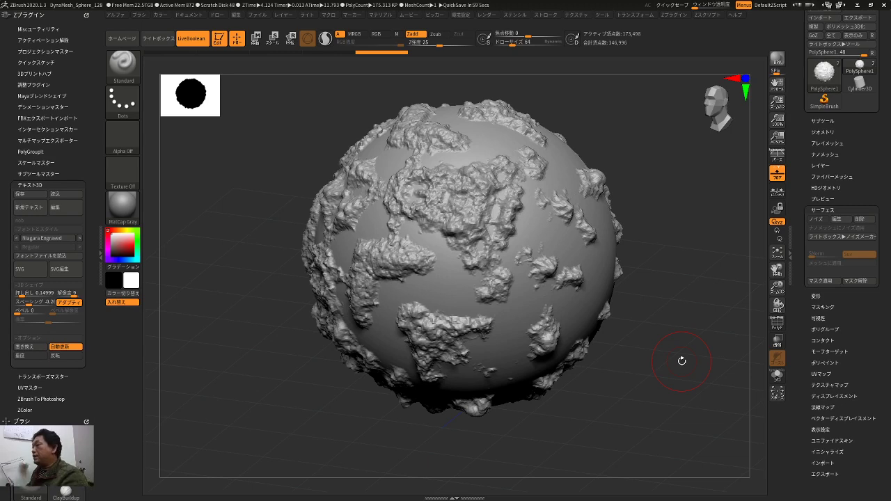
mouse_move(693, 328)
mouse_down()
mouse_move(702, 308)
mouse_move(686, 328)
mouse_move(700, 337)
mouse_move(686, 328)
mouse_move(704, 325)
mouse_up()
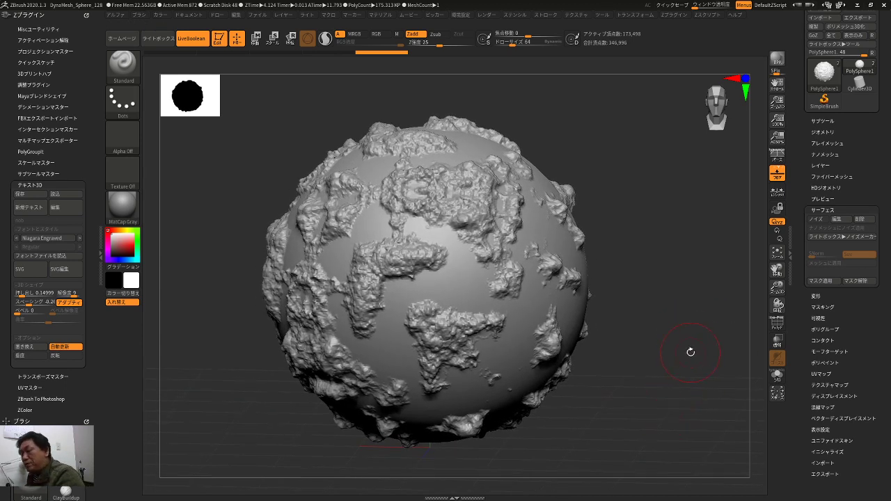
mouse_move(699, 342)
mouse_down()
mouse_move(697, 350)
mouse_move(717, 341)
mouse_up()
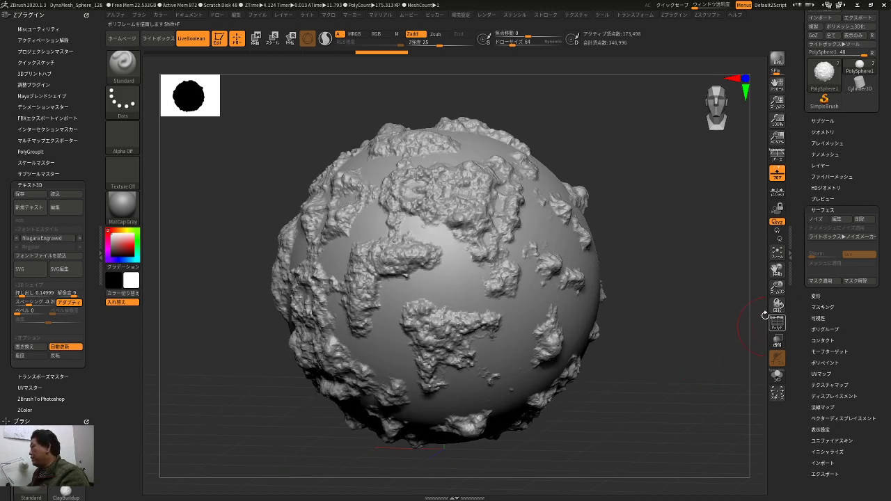
mouse_move(765, 315)
mouse_down()
mouse_move(734, 318)
mouse_move(794, 318)
mouse_up()
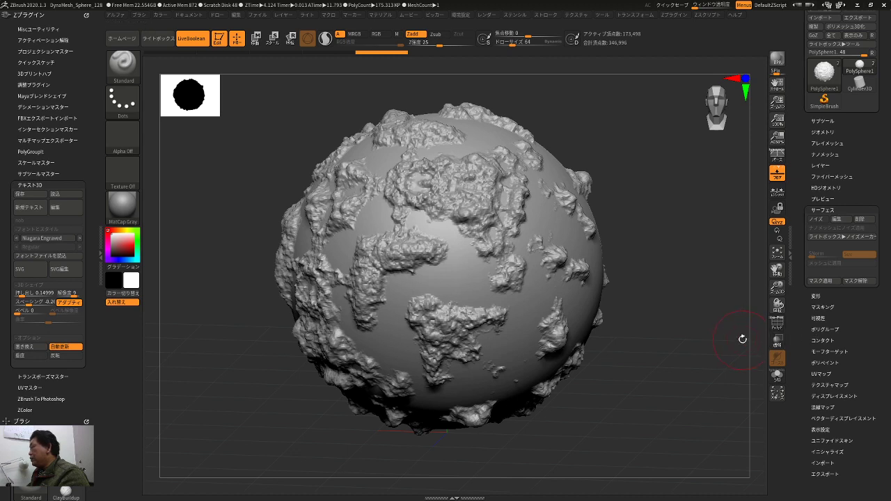
- Give the sphere a pale yellow colour and the MatCap White01 material
click(126, 240)
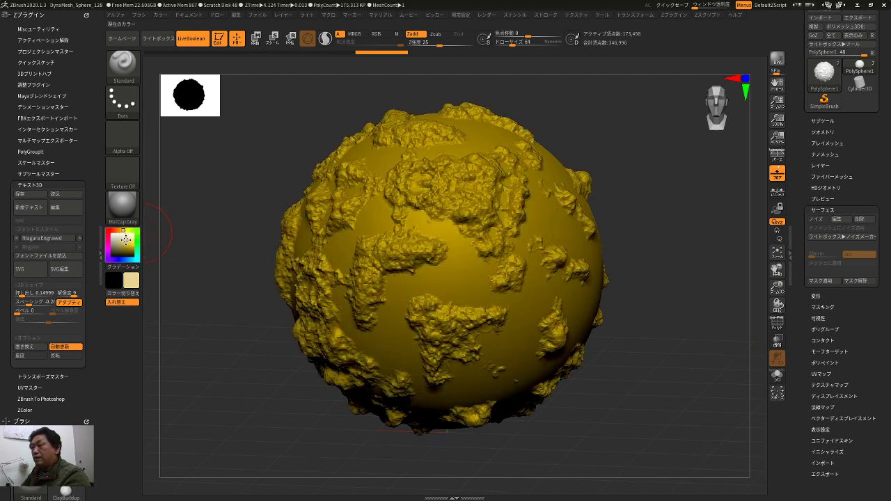
click(123, 208)
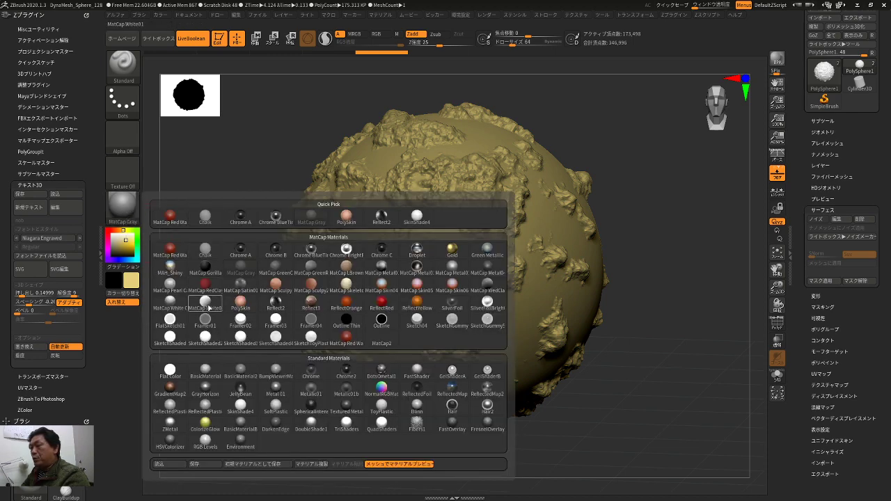
click(206, 303)
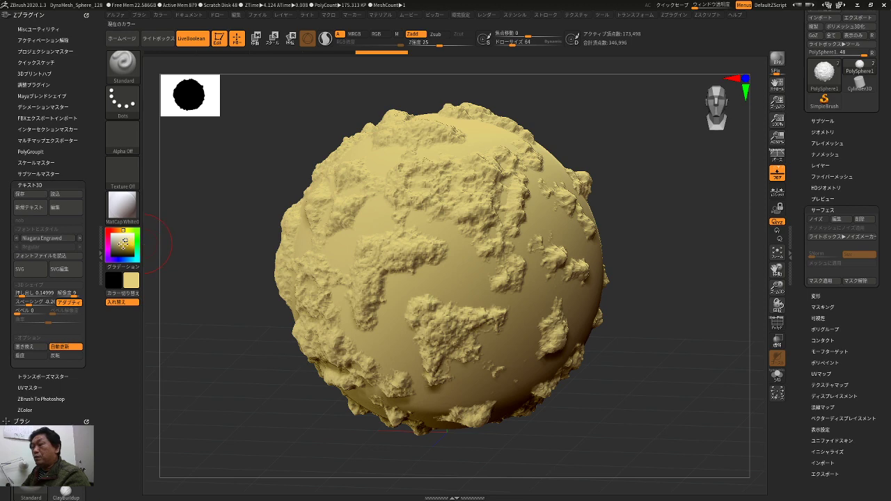
- Fill the whole rocky sphere with orange, R 201, G 114, B 19
drag(124, 230, 130, 246)
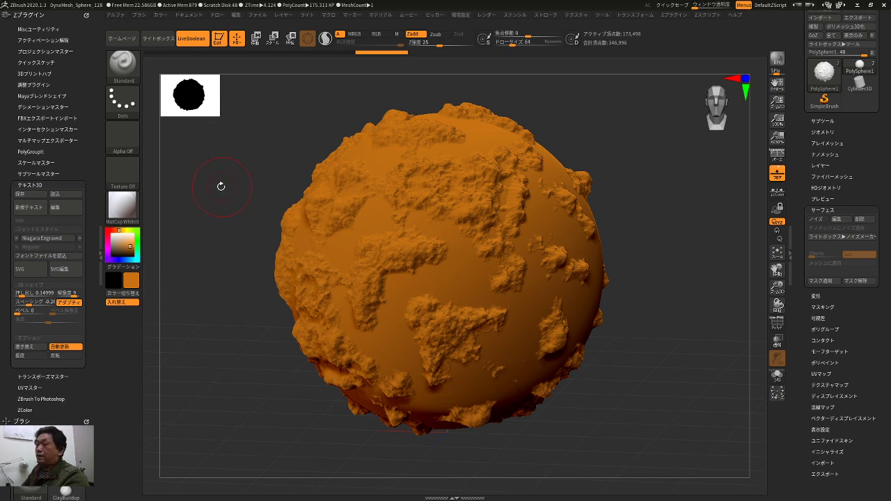
click(160, 17)
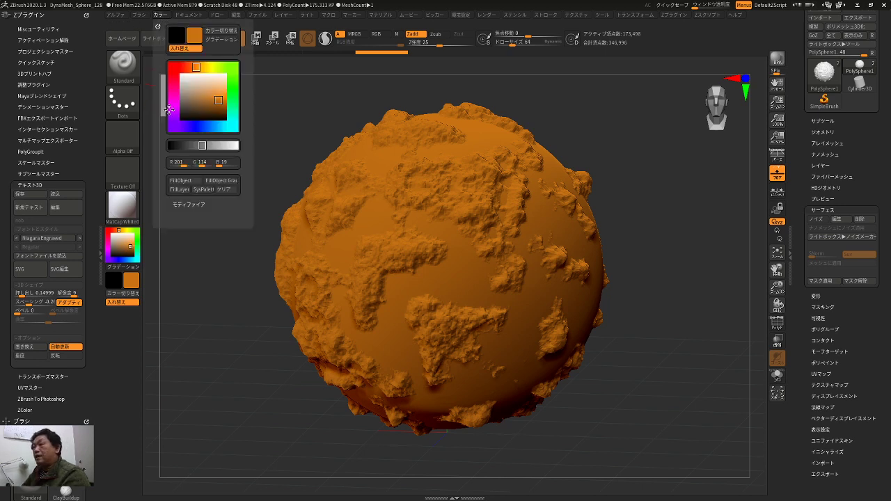
click(189, 183)
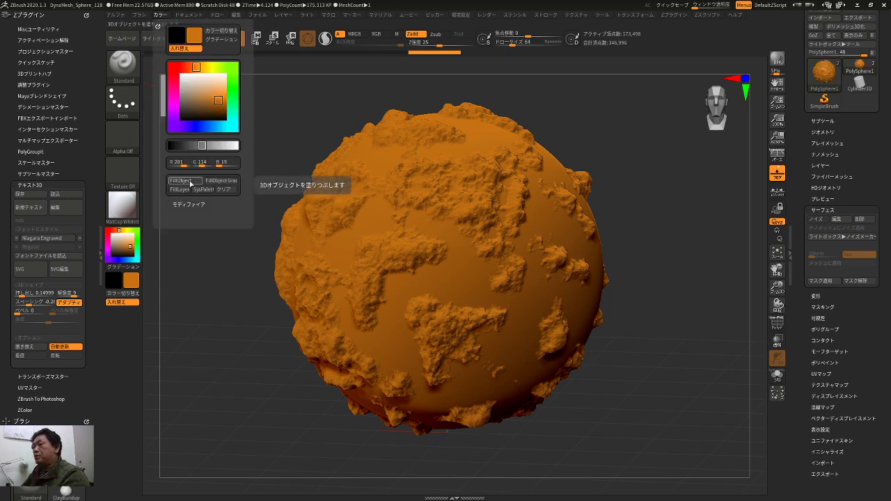
- Mask the sphere's rough raised areas by curvature (曲率によるマスク), raising the mask range to 113
drag(686, 269, 705, 348)
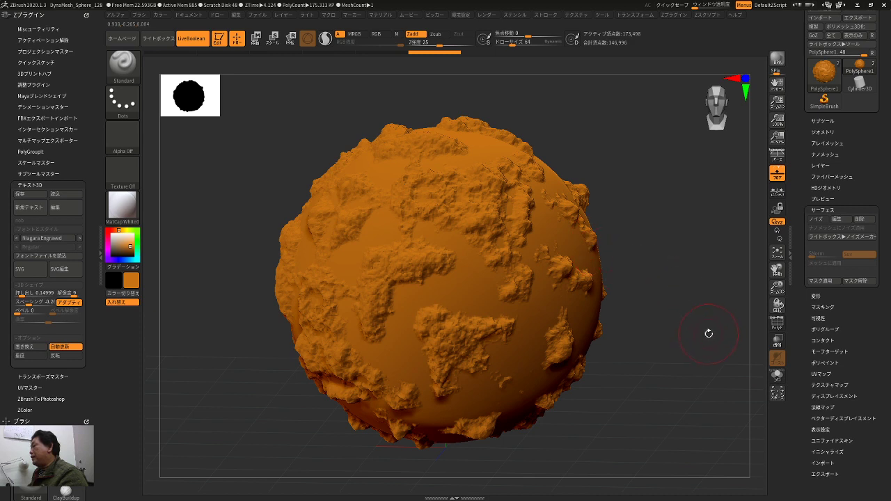
drag(708, 333, 720, 336)
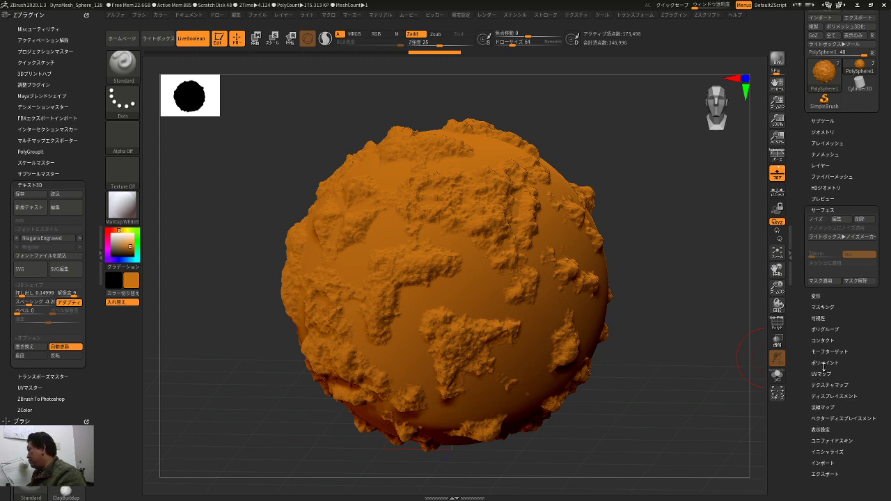
click(823, 307)
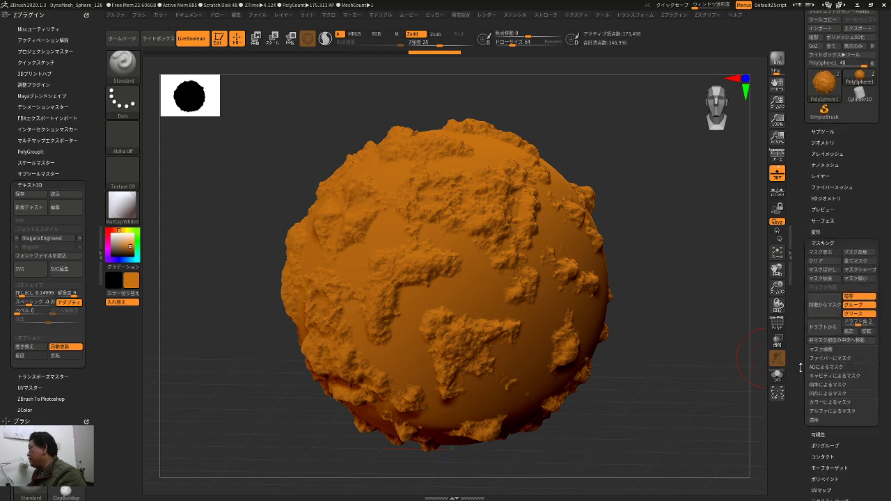
drag(807, 320, 807, 340)
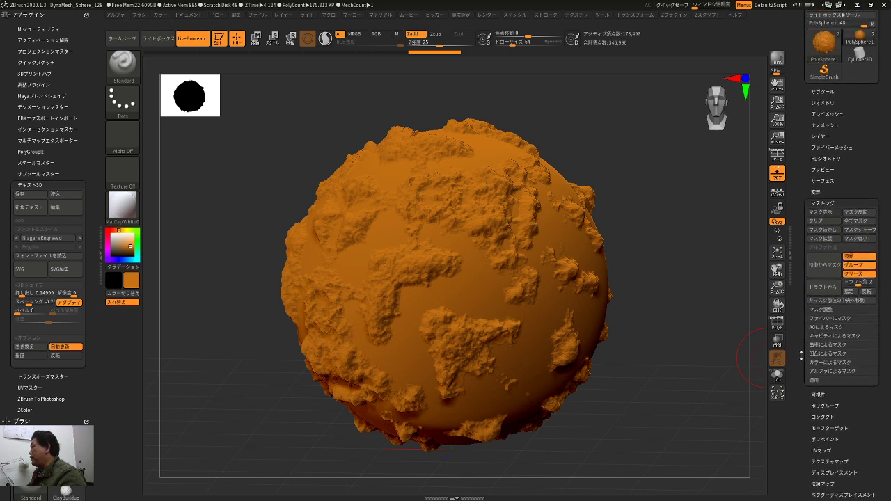
mouse_move(726, 357)
mouse_down()
mouse_move(706, 358)
mouse_move(708, 342)
mouse_up()
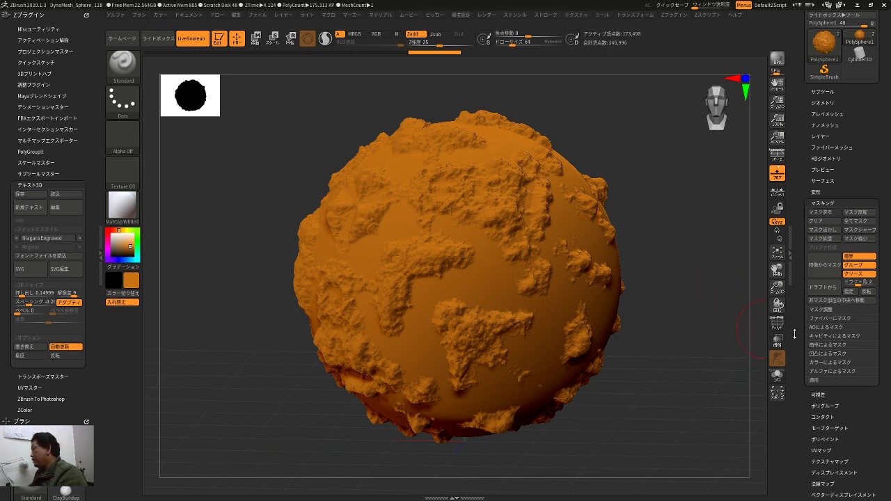
click(827, 353)
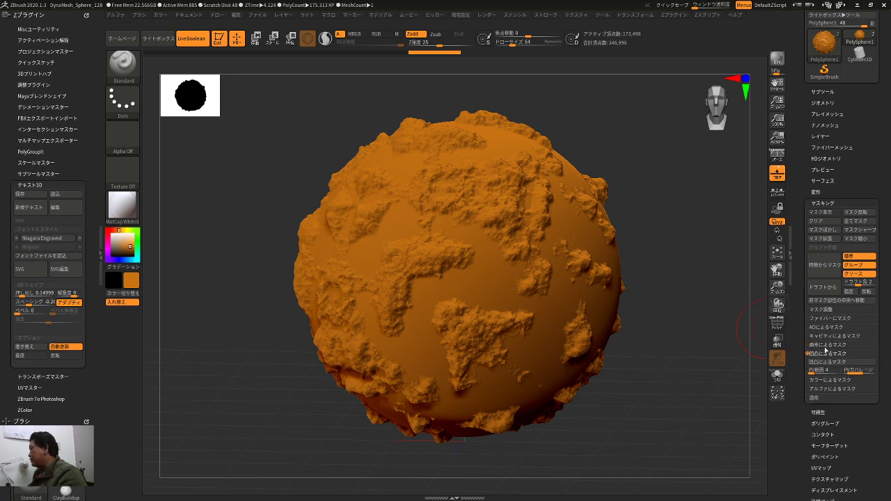
click(822, 345)
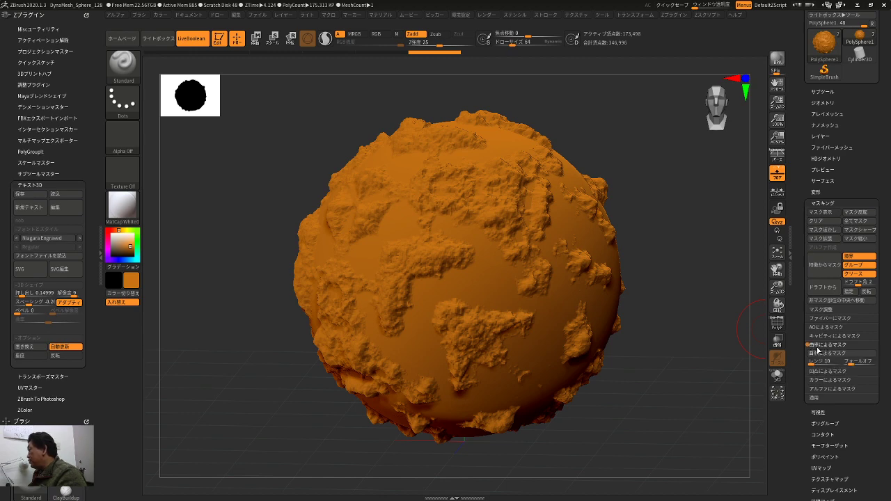
click(819, 353)
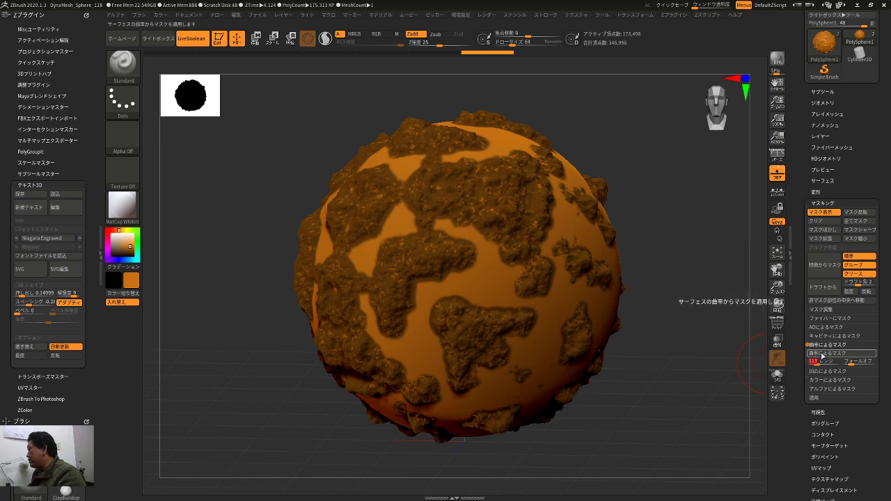
click(824, 354)
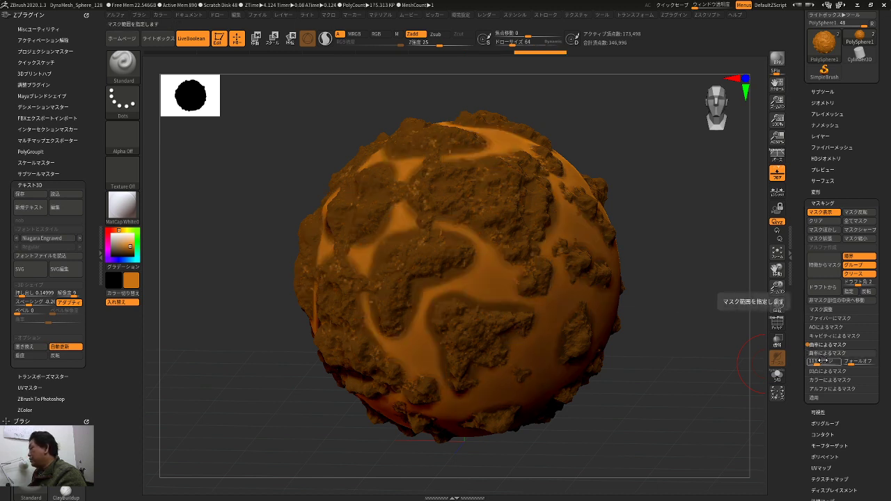
- Try the curvature mask with a stronger falloff, and with mask ranges of 1 and 251
drag(853, 362, 857, 363)
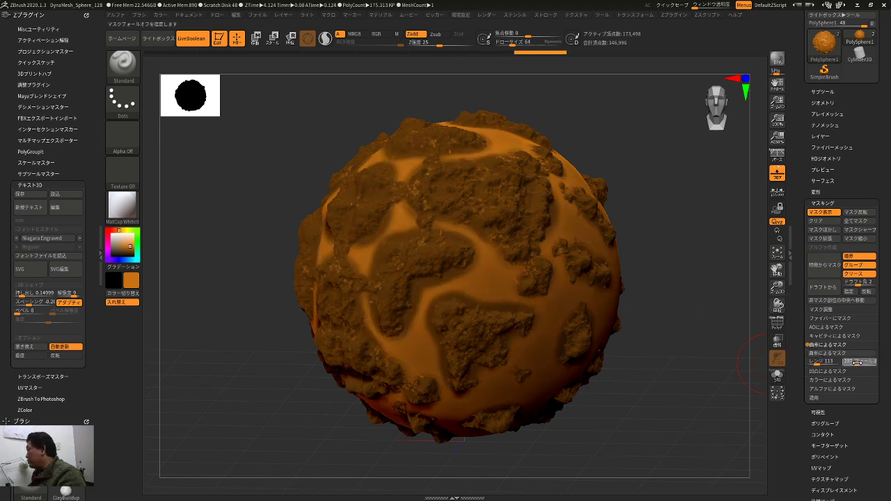
click(851, 353)
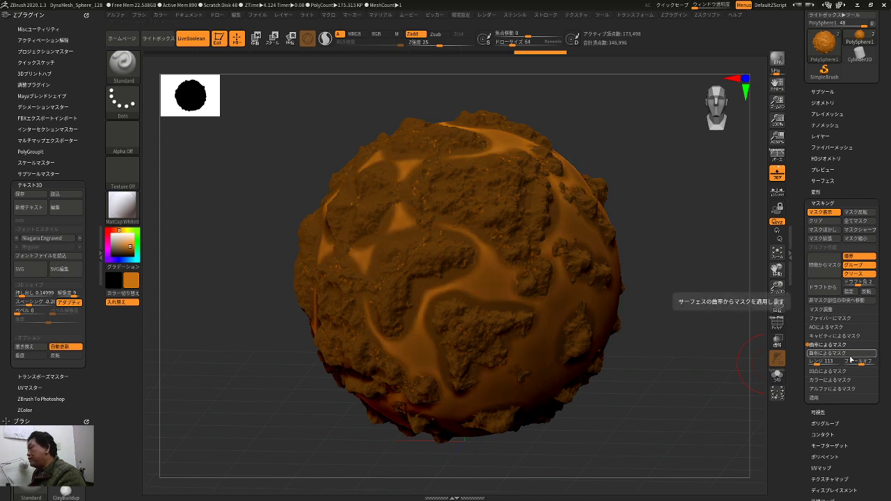
drag(860, 361, 827, 366)
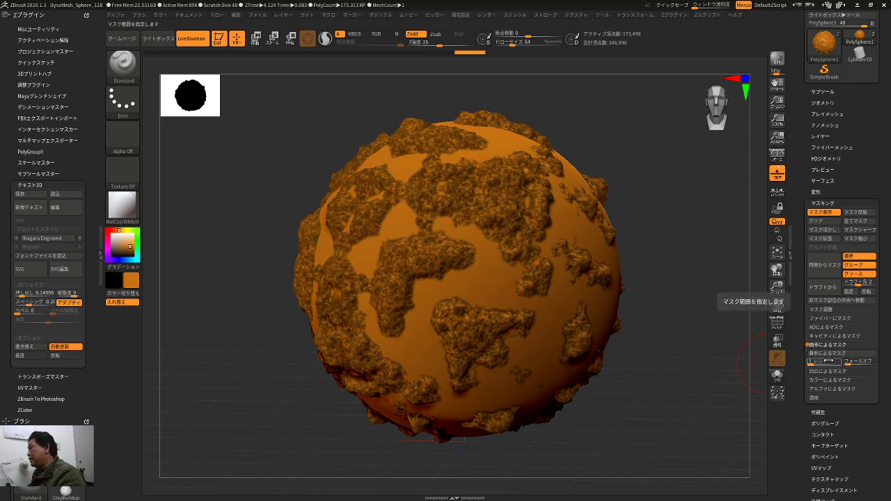
drag(813, 362, 828, 363)
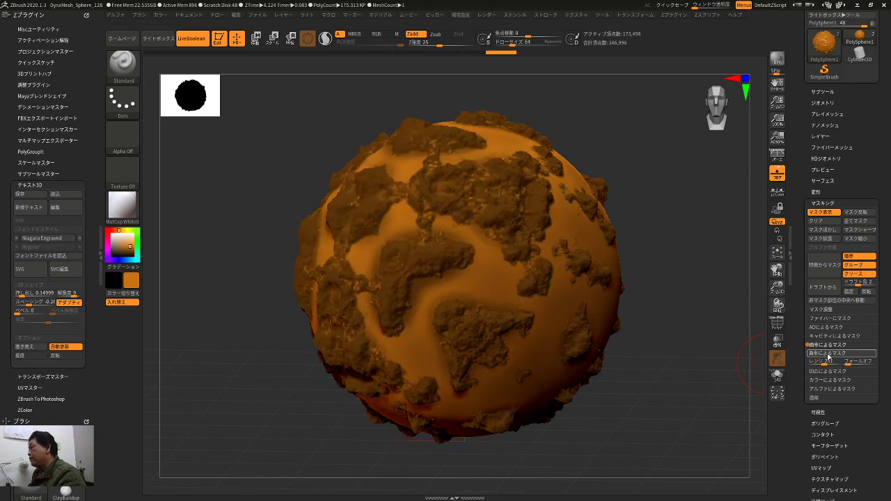
- Invert the mask on the sphere, and clear it completely
ctrl+click(719, 371)
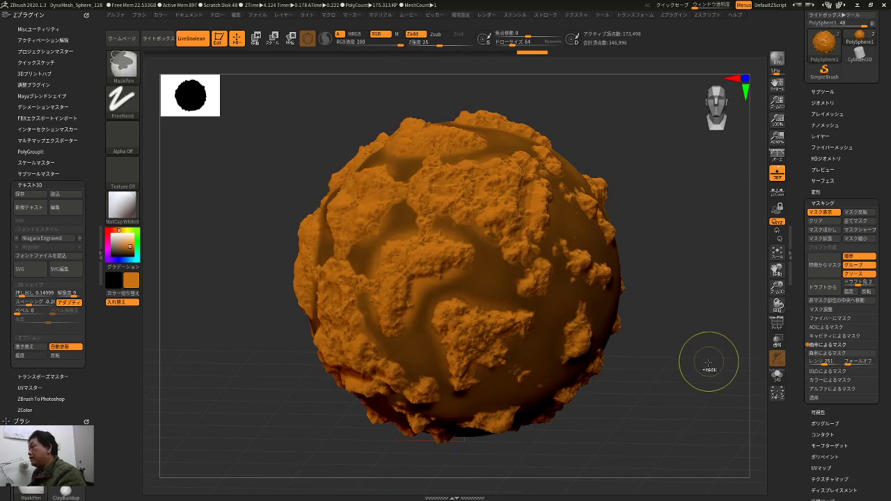
drag(720, 374, 725, 383)
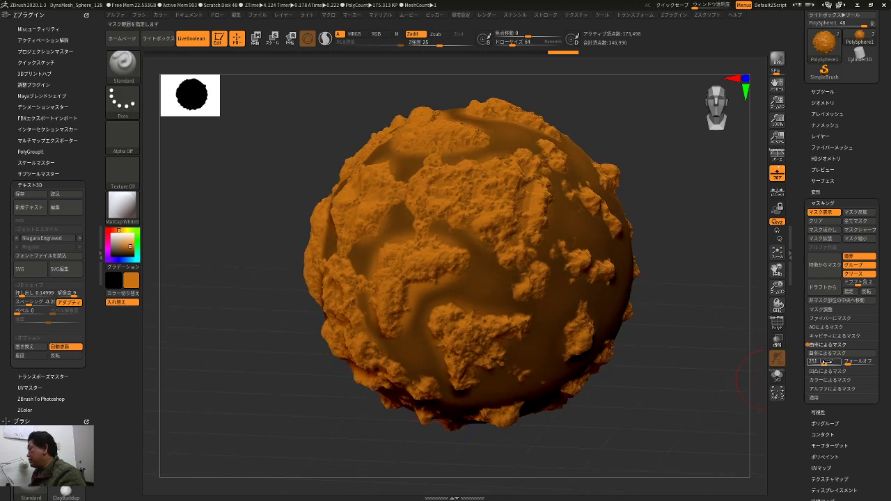
ctrl+drag(709, 352, 724, 373)
- Mask the rough areas by curvature with a range of 156 and a reduced falloff, and invert the mask
drag(815, 361, 822, 359)
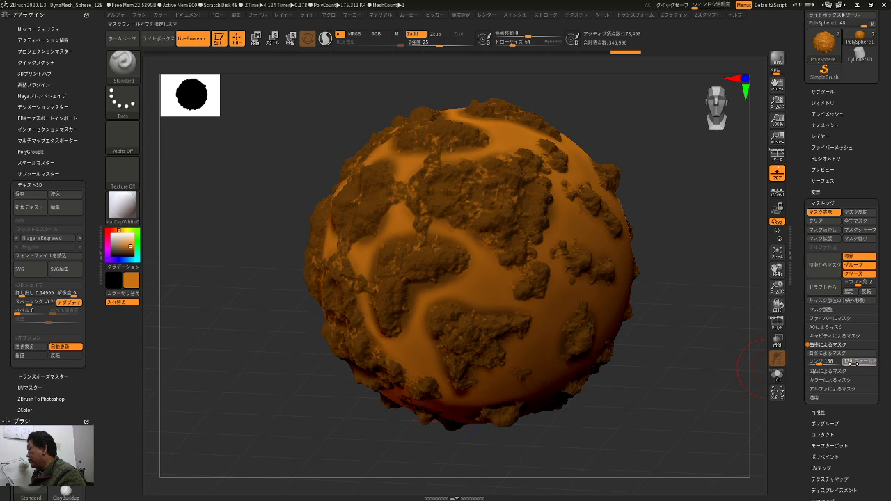
click(852, 357)
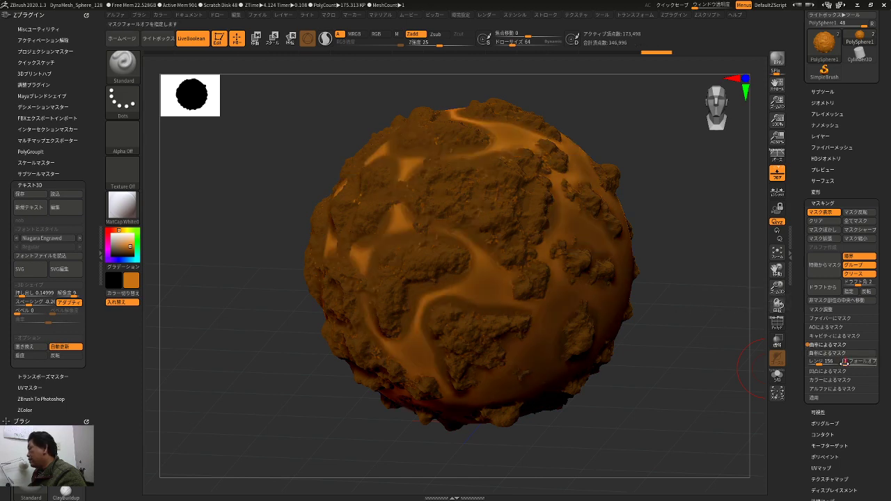
key(ctrl+z)
click(847, 362)
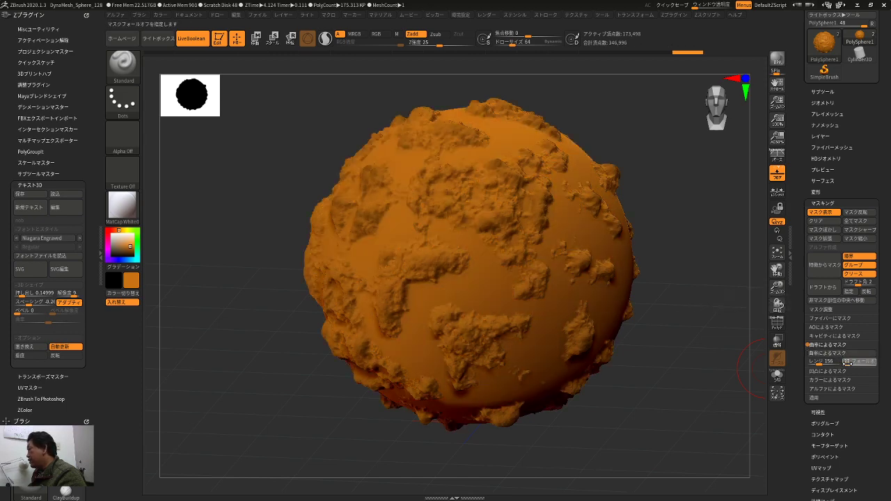
click(847, 355)
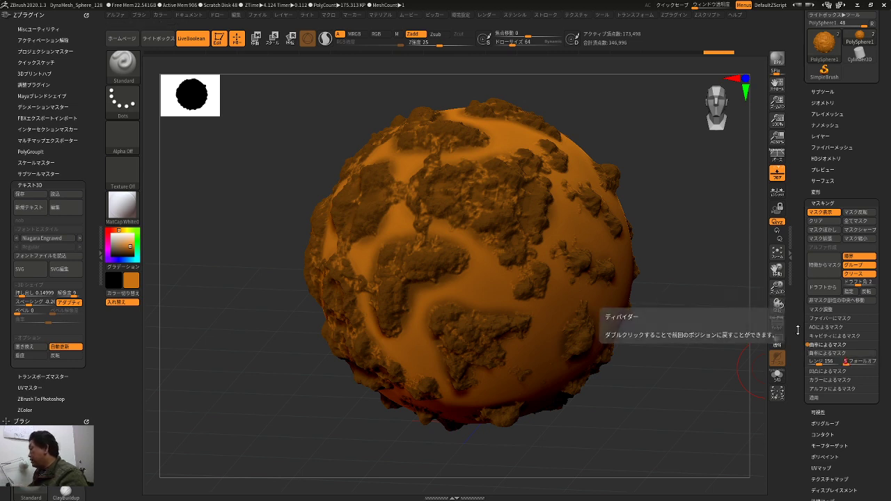
click(818, 354)
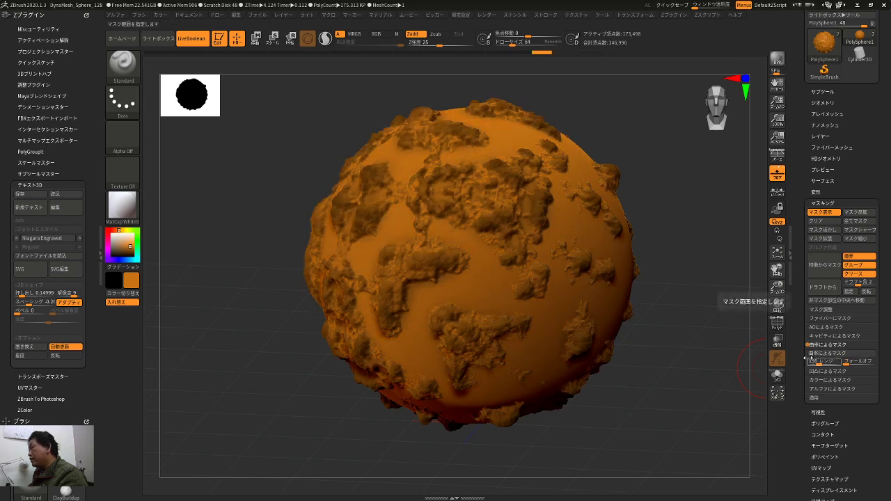
ctrl+click(711, 332)
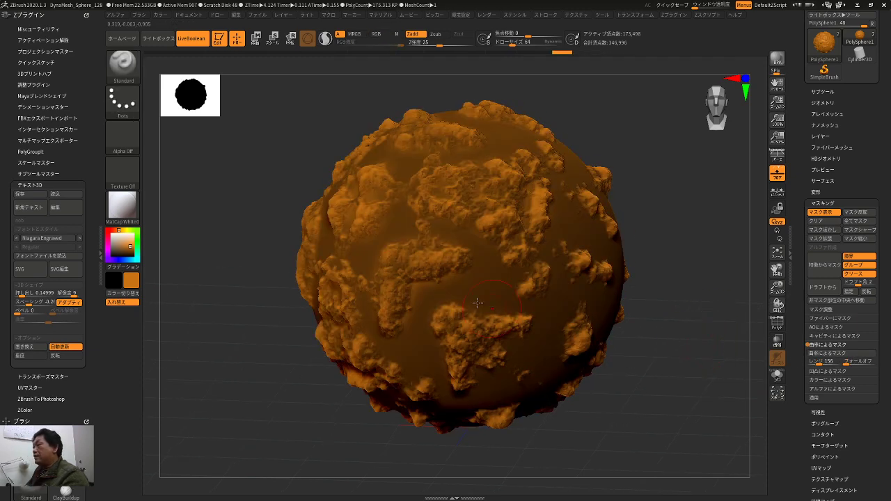
- Try filling the unmasked raised areas with dark green, R 54, G 86, B 34, and undo the fill
click(137, 235)
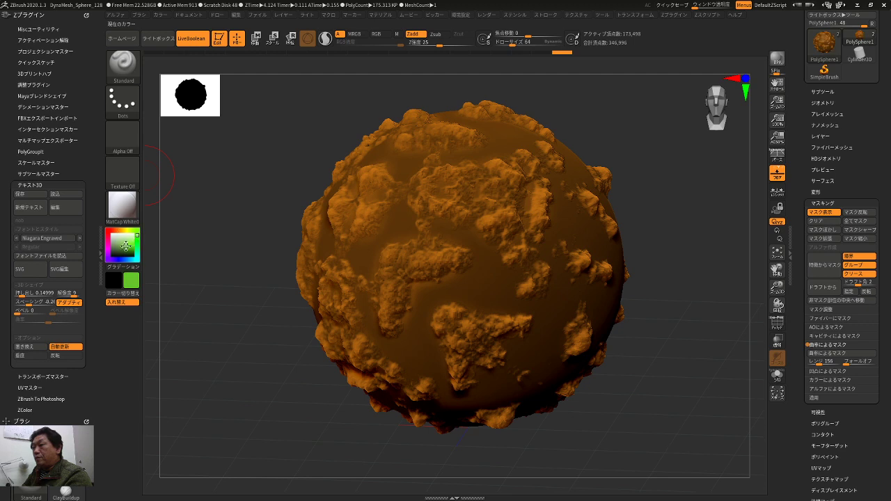
drag(128, 245, 121, 250)
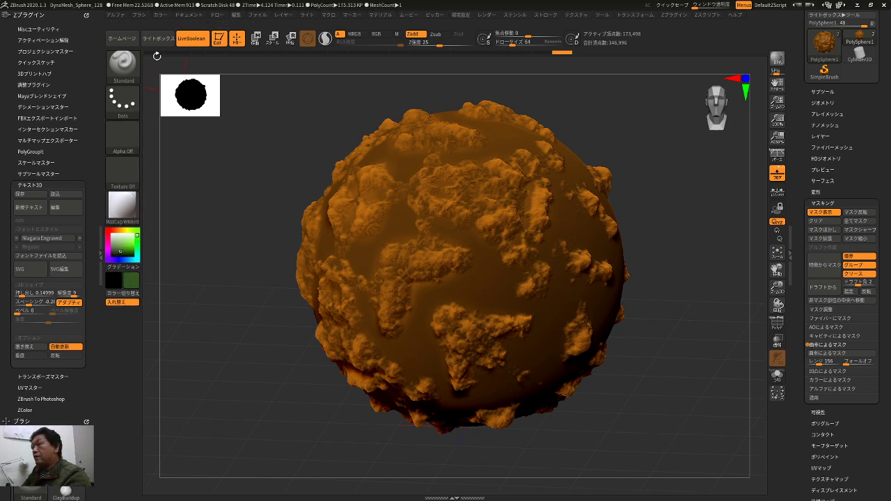
click(160, 15)
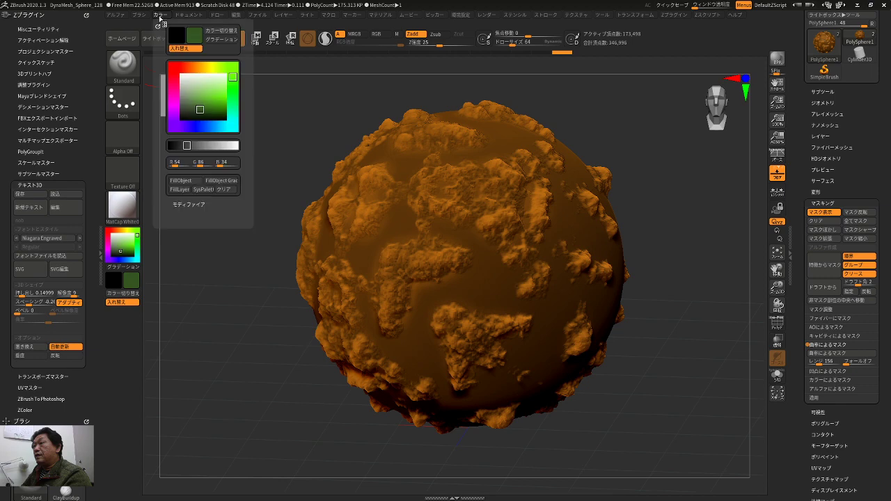
click(181, 190)
drag(238, 345, 272, 399)
key(ctrl+h)
key(ctrl+h)
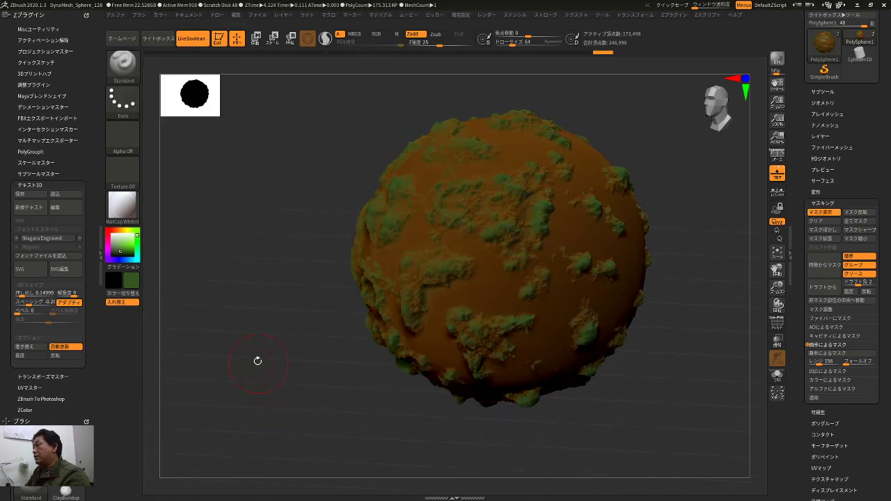
key(ctrl+z)
- Fill the unmasked raised areas with olive green, R 101, G 130, B 40, at an RGB intensity of 41
click(125, 243)
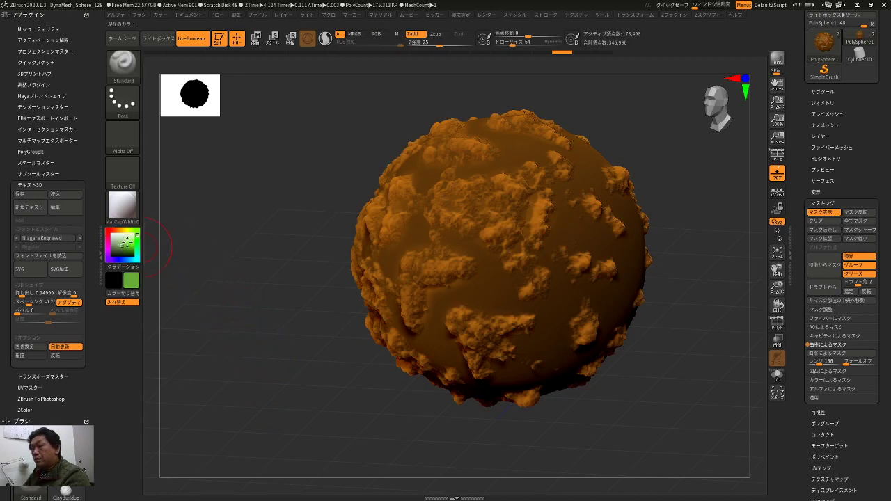
drag(124, 241, 119, 245)
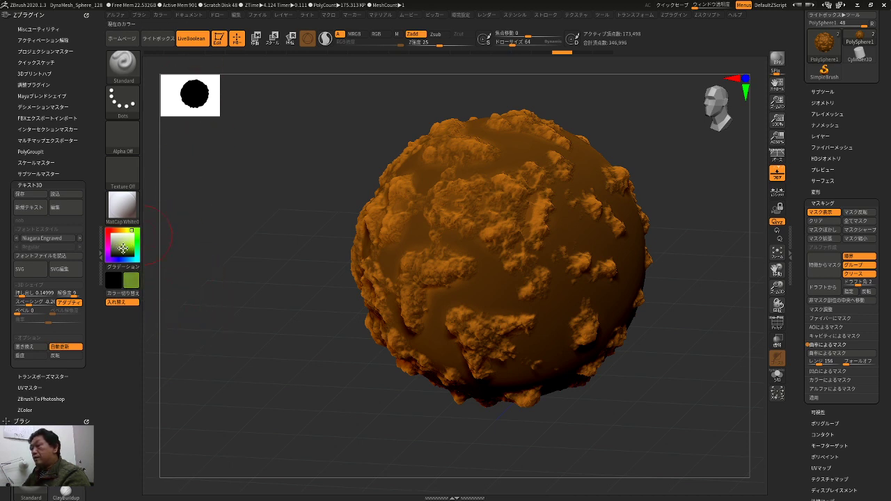
click(376, 36)
drag(376, 42, 377, 45)
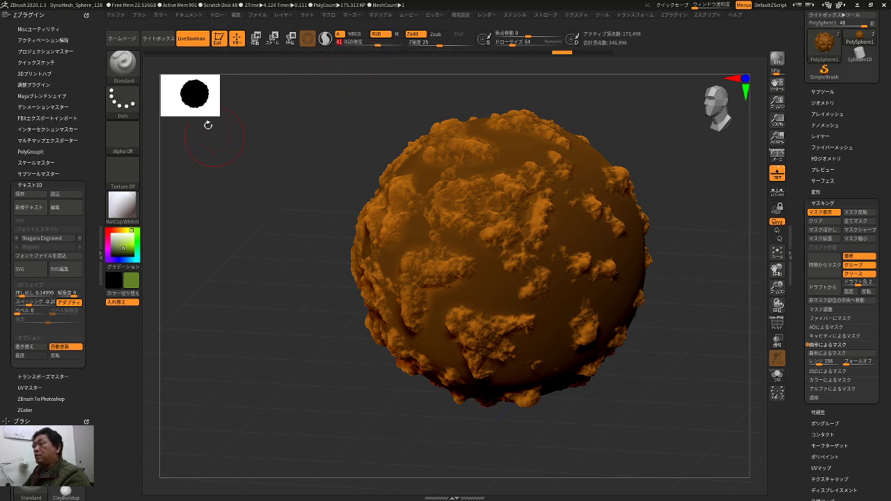
click(190, 15)
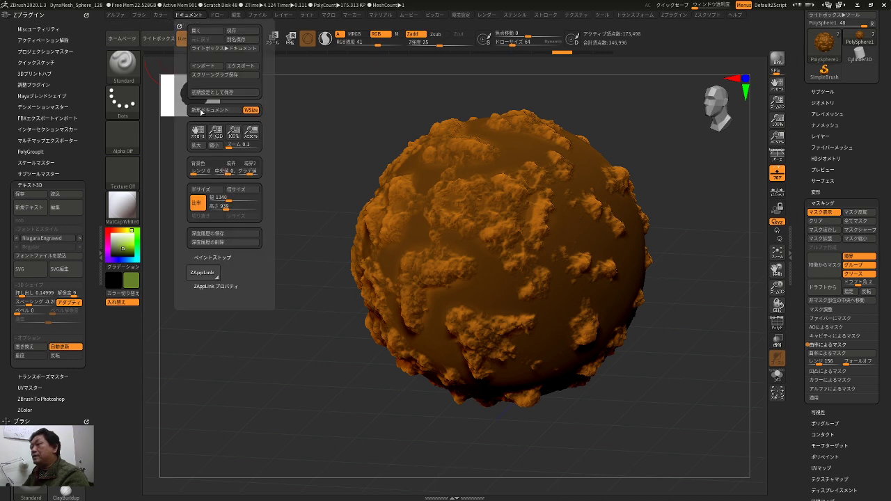
click(160, 14)
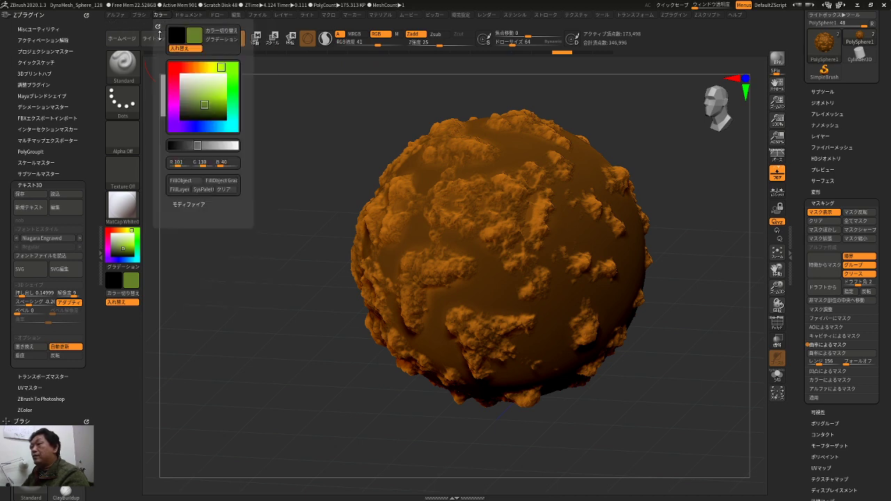
click(186, 182)
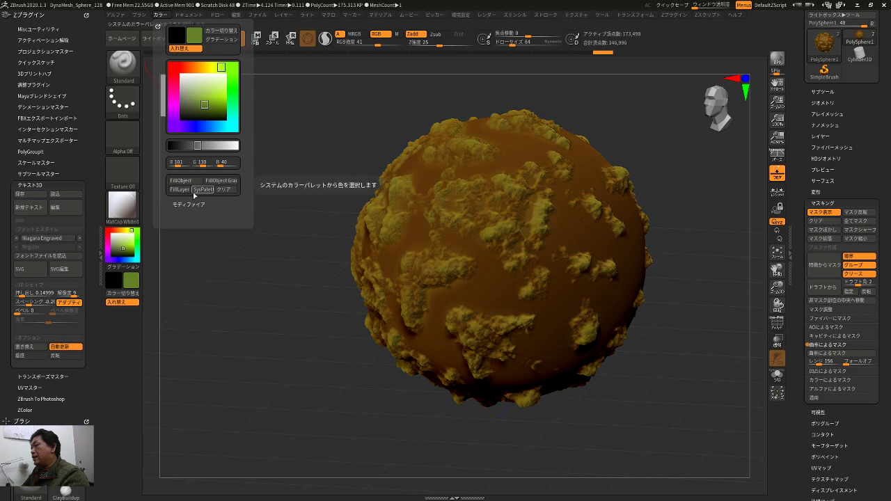
- Try masking the sphere by peaks and valleys with a range of 4, and clear the mask
drag(271, 312, 288, 357)
key(ctrl+h)
mouse_move(304, 397)
mouse_down()
mouse_move(306, 342)
mouse_move(314, 366)
mouse_move(377, 392)
mouse_move(644, 420)
mouse_up()
click(812, 371)
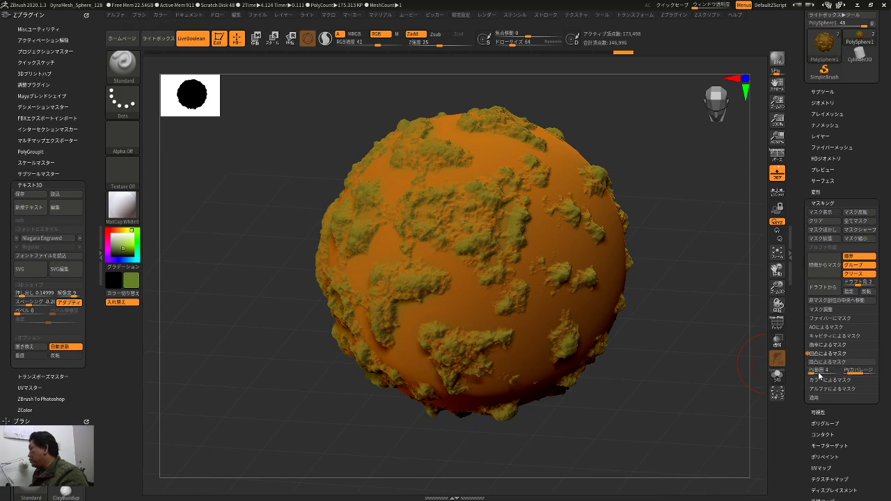
click(826, 362)
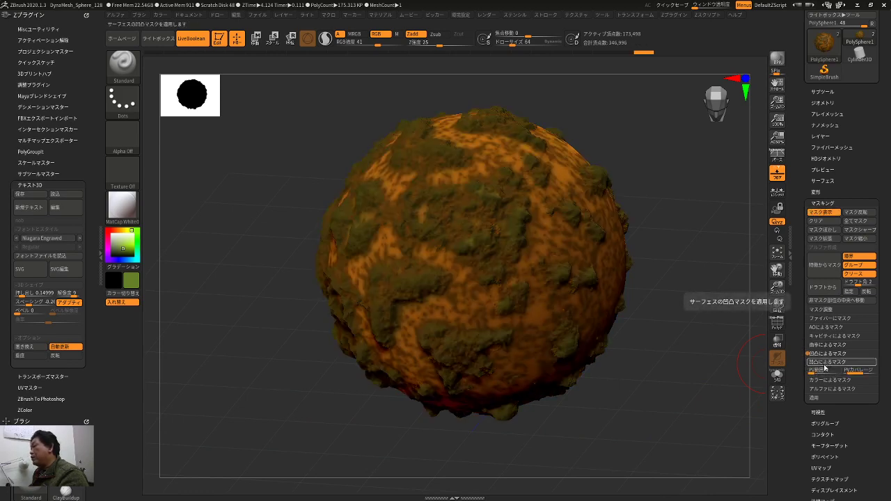
key(ctrl)
ctrl+drag(708, 324, 731, 356)
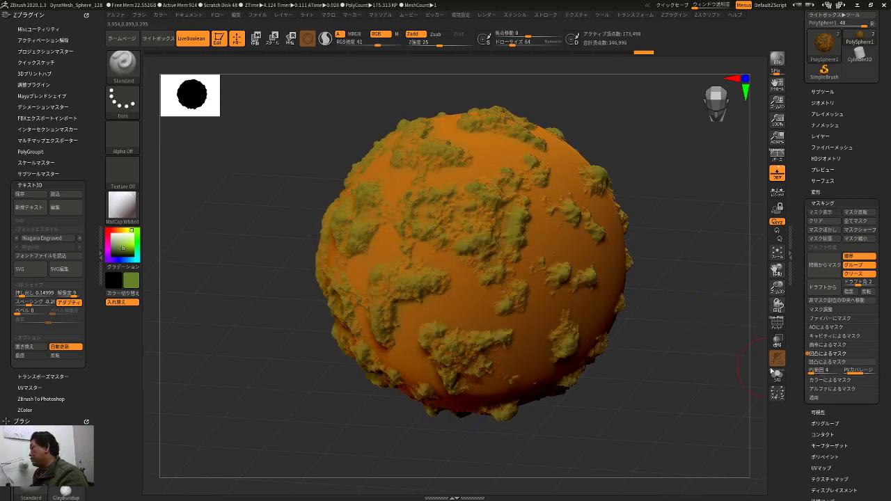
- Try masking the rough areas by curvature with a range of 311, and invert the mask
click(820, 343)
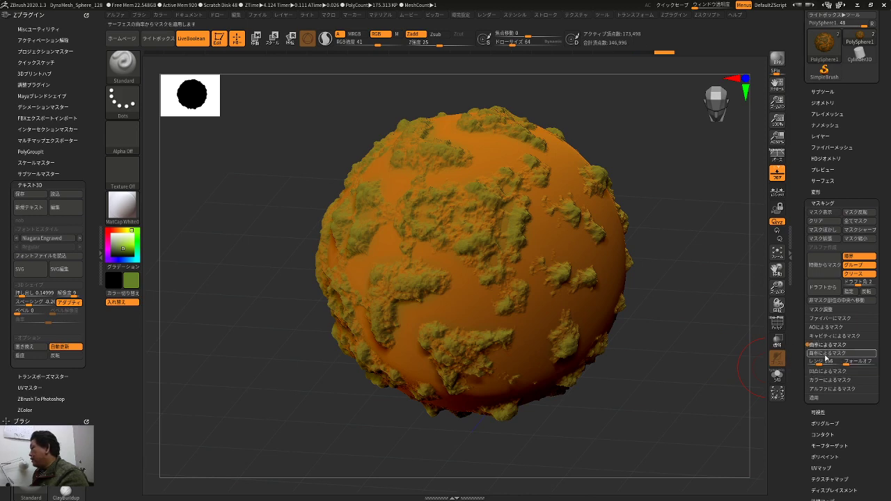
click(826, 353)
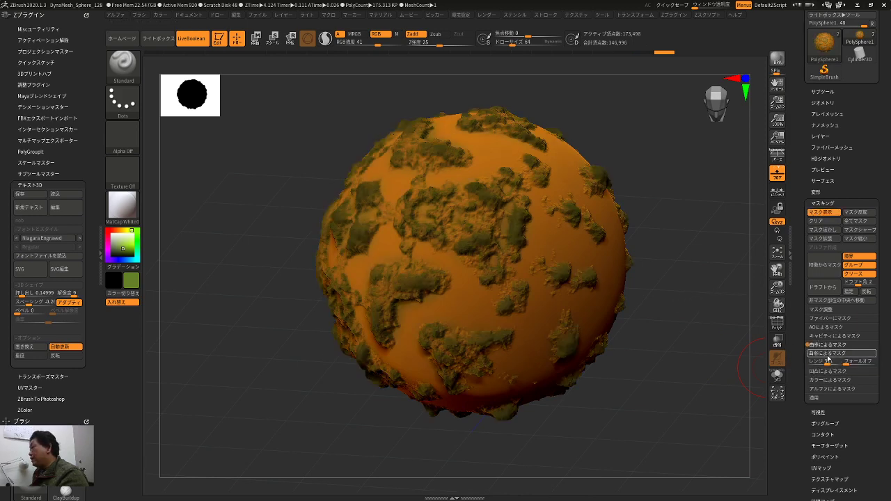
ctrl+click(727, 371)
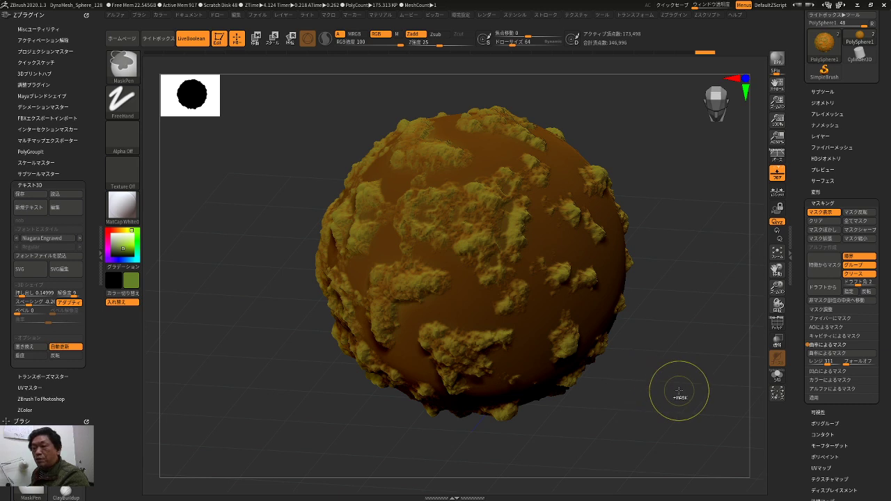
- Mask the raised areas by curvature again with a low falloff and a range of 27, and invert the mask
click(853, 354)
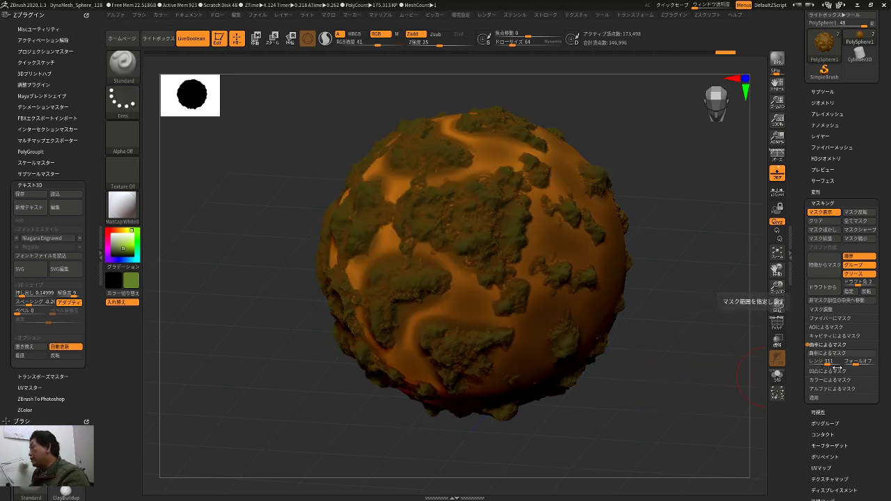
click(849, 362)
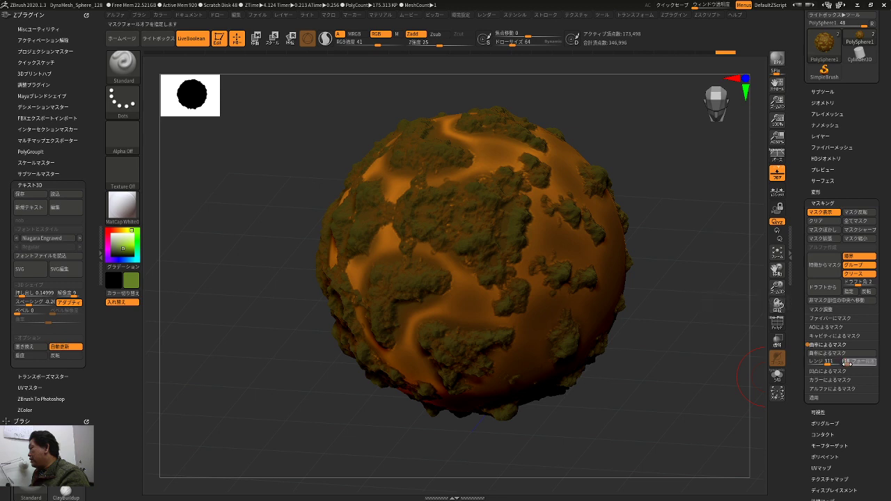
click(835, 353)
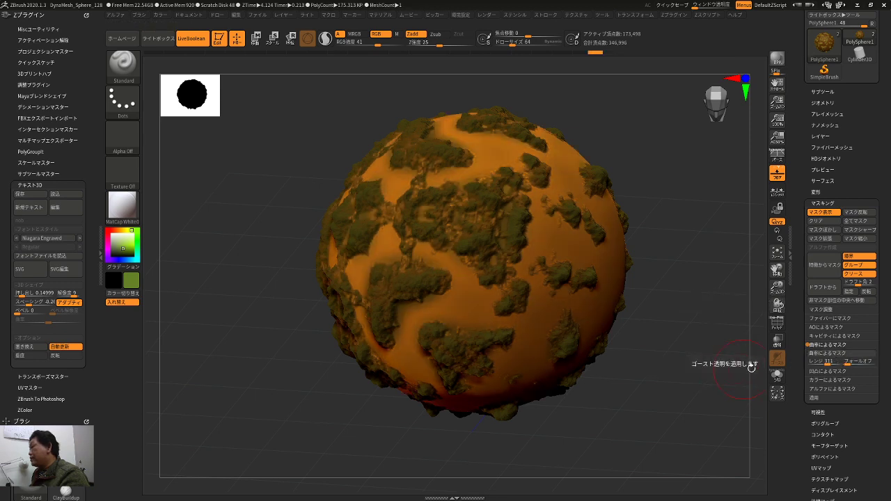
mouse_move(820, 364)
mouse_down()
mouse_move(826, 359)
mouse_move(806, 365)
mouse_up()
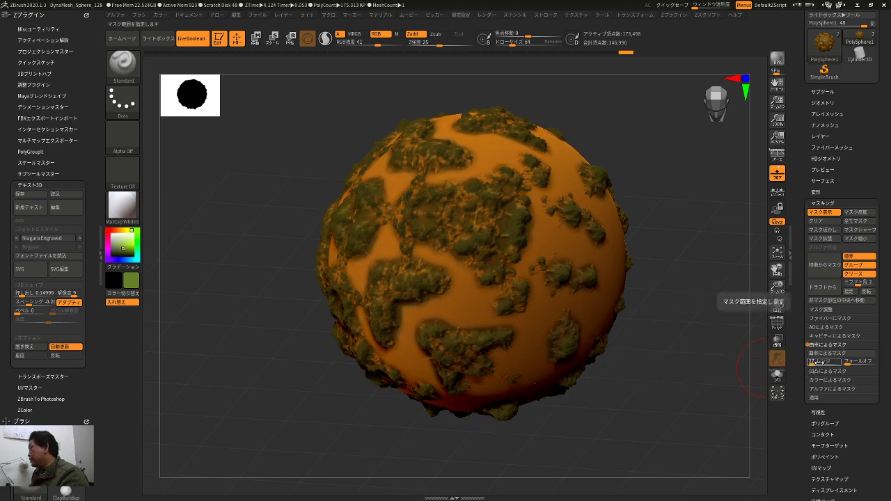
ctrl+click(709, 375)
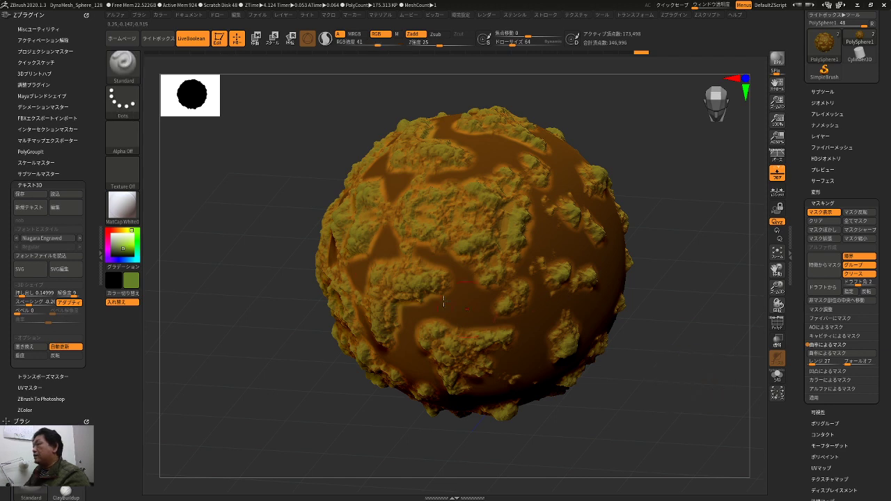
- Fill the unmasked raised areas with soft green, R 107, G 155, B 85, and hide the mask display
click(120, 238)
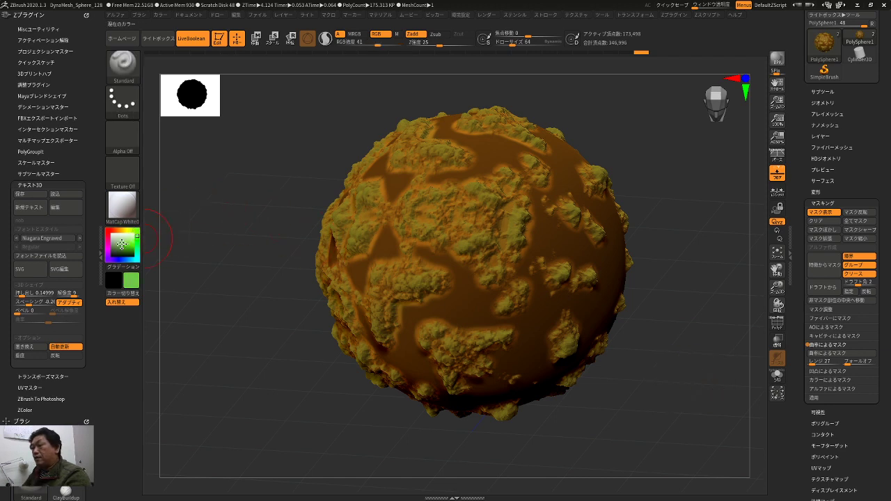
click(194, 15)
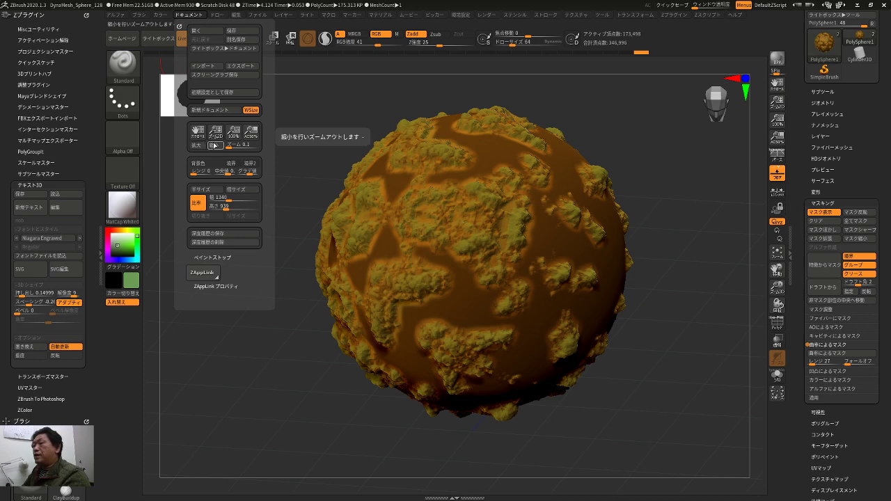
click(160, 15)
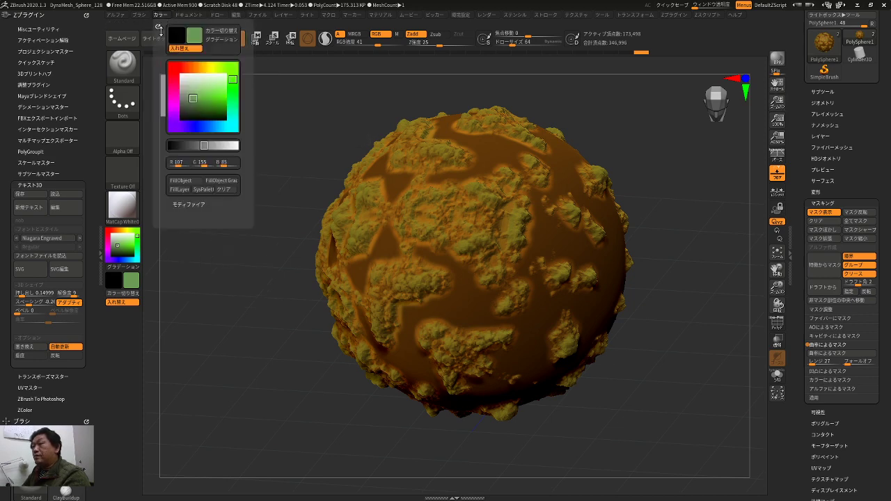
key(ctrl+h)
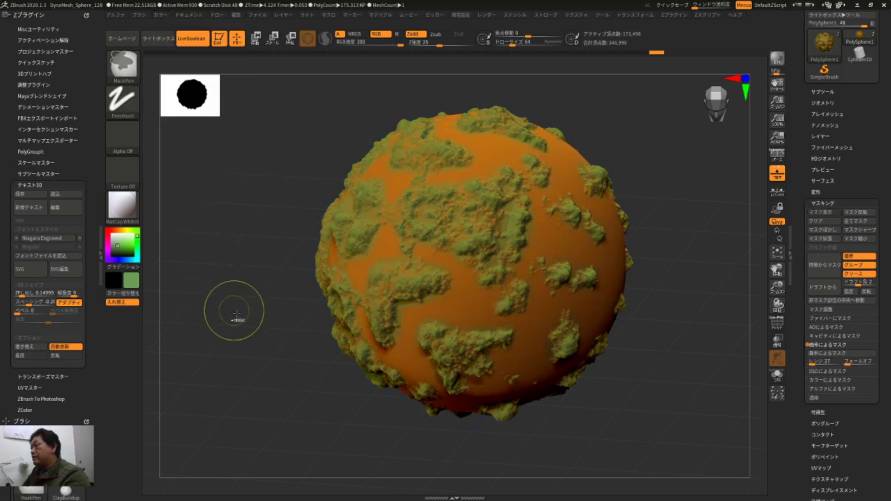
mouse_move(272, 370)
mouse_down()
mouse_move(312, 364)
mouse_move(666, 404)
mouse_move(749, 385)
mouse_up()
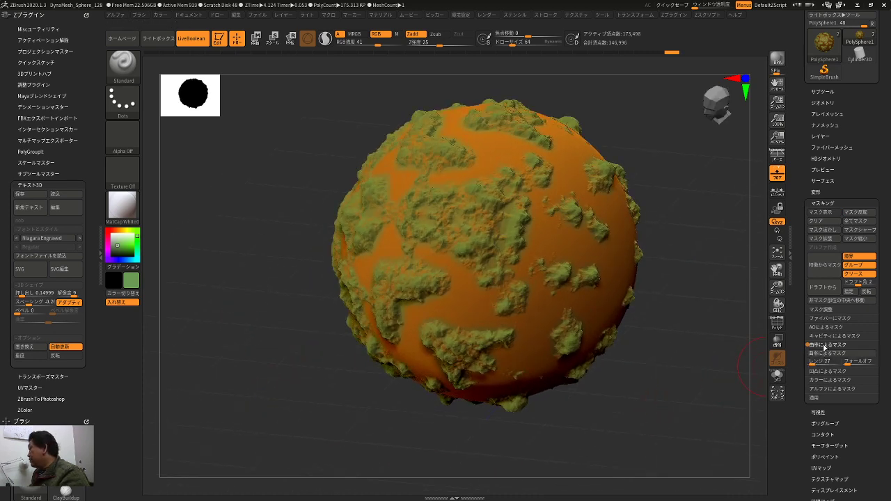
drag(724, 316, 705, 302)
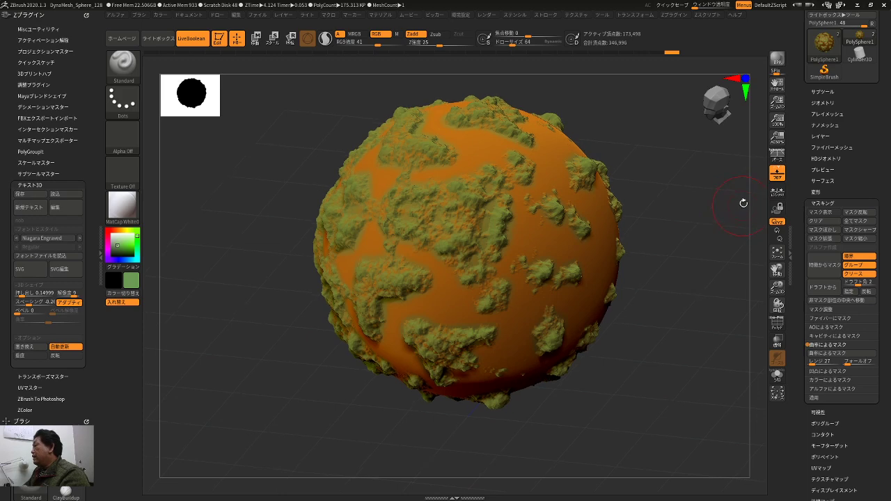
- Open the surface noise editor for the sphere and set the noise strength to 0
click(825, 180)
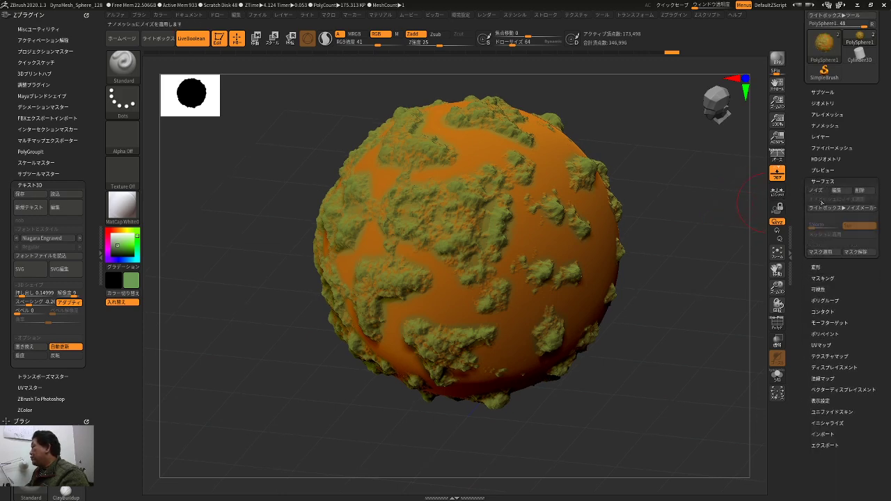
click(823, 190)
click(822, 190)
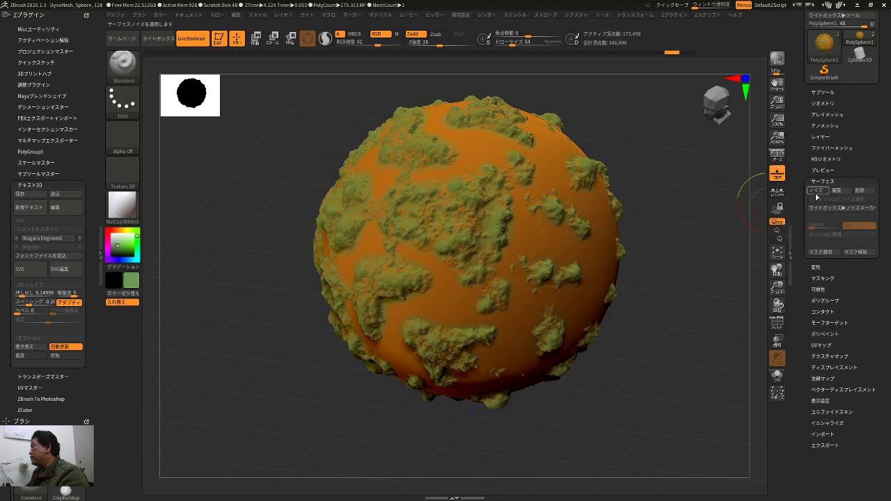
click(821, 190)
click(819, 192)
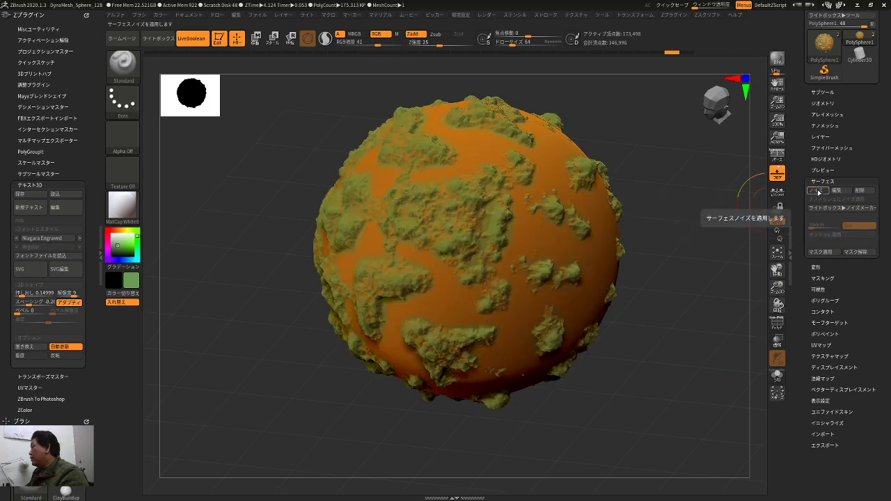
click(834, 195)
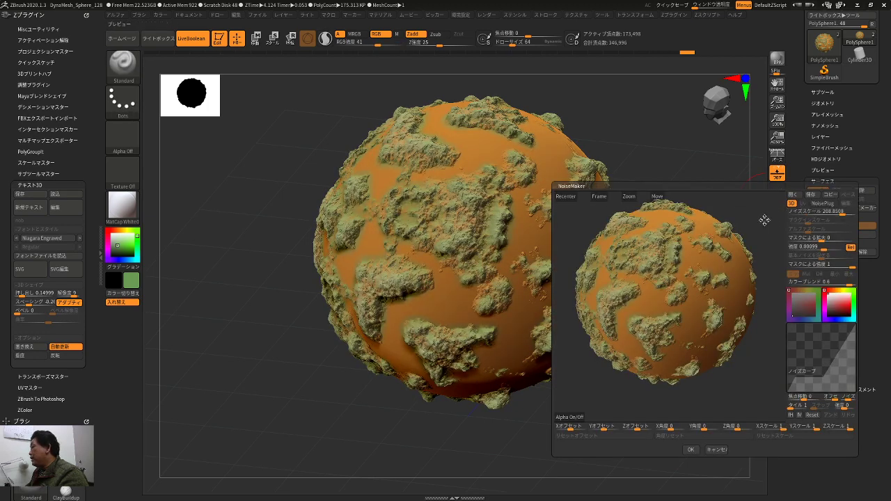
mouse_move(773, 223)
mouse_down()
mouse_move(766, 213)
mouse_move(774, 219)
mouse_move(759, 239)
mouse_move(766, 235)
mouse_up()
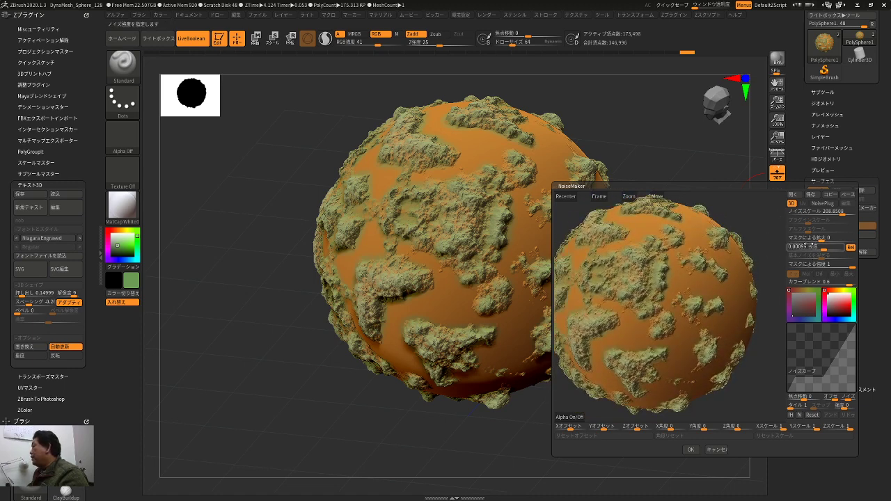
click(813, 246)
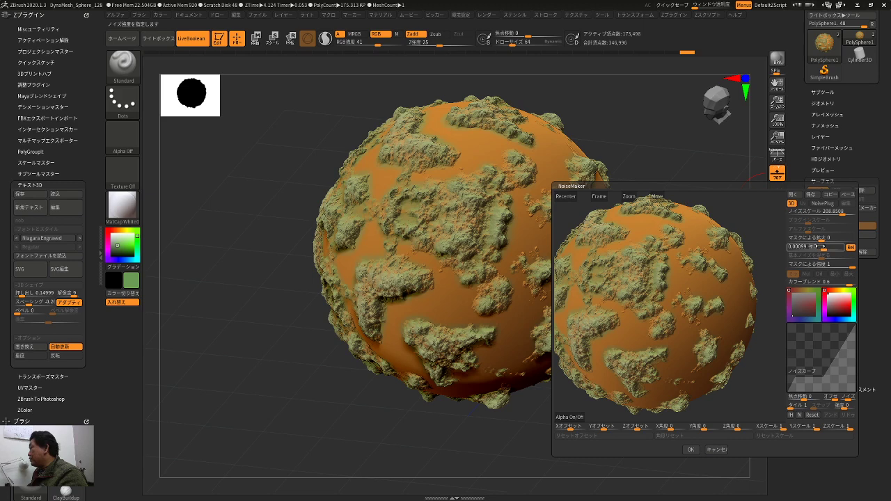
drag(819, 246, 813, 247)
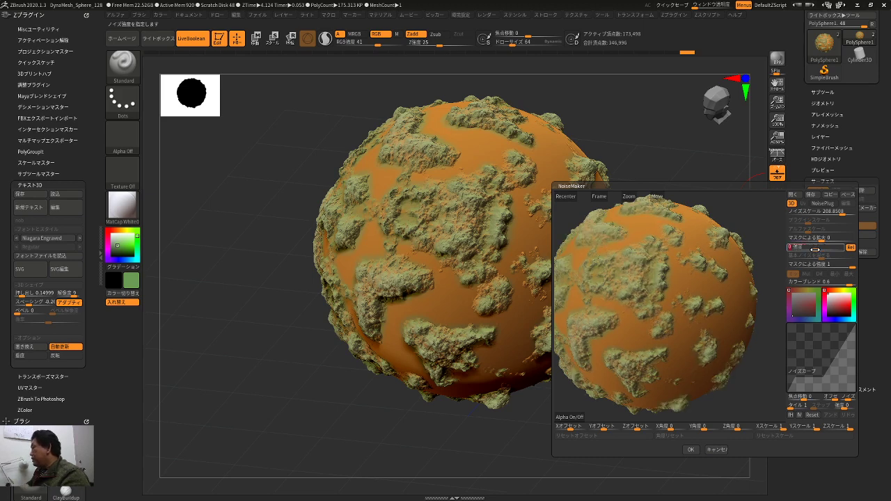
- Give the noise a green colour with a colour blend of 1, reshape its noise curve, and apply it to the sphere
drag(847, 281, 849, 313)
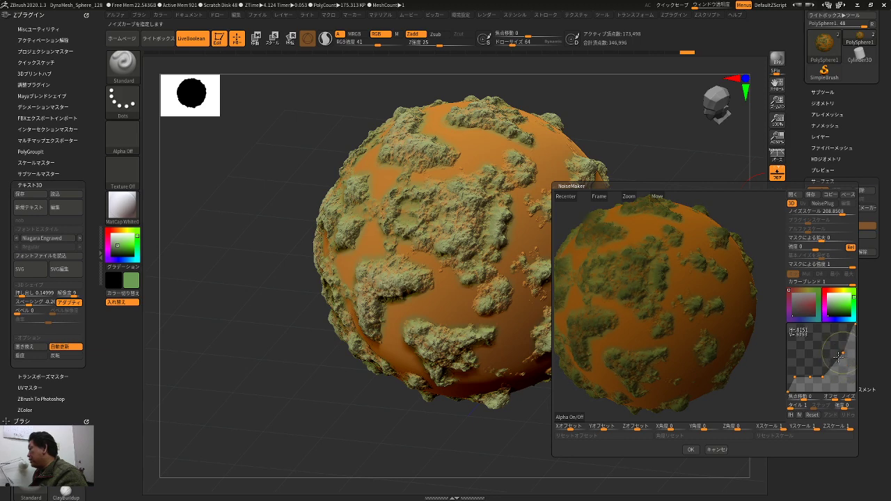
mouse_move(822, 376)
mouse_down()
mouse_move(821, 366)
mouse_move(829, 378)
mouse_up()
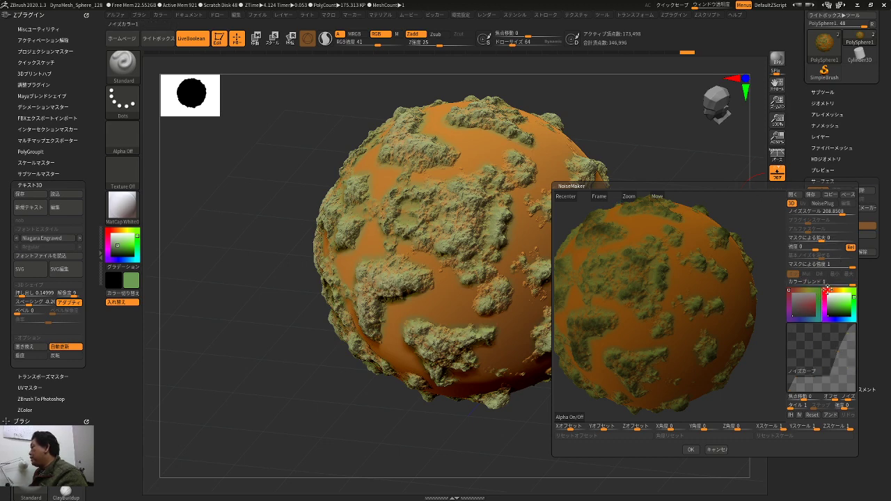
click(851, 313)
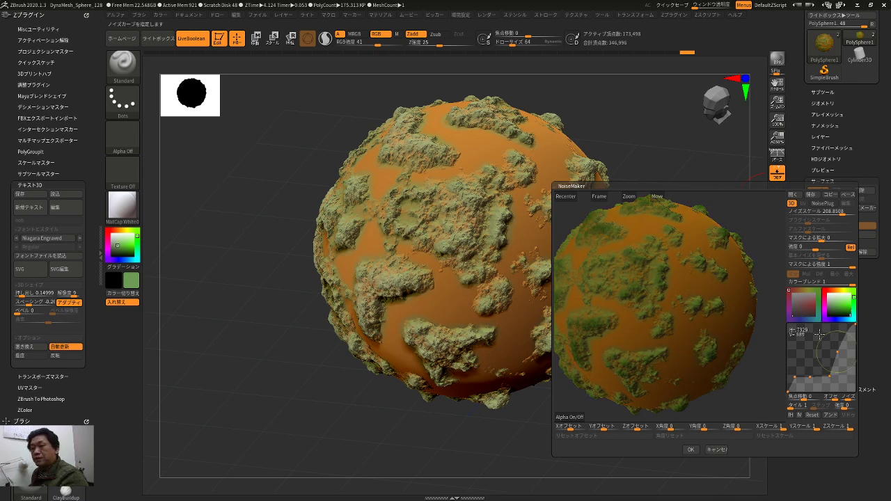
click(692, 449)
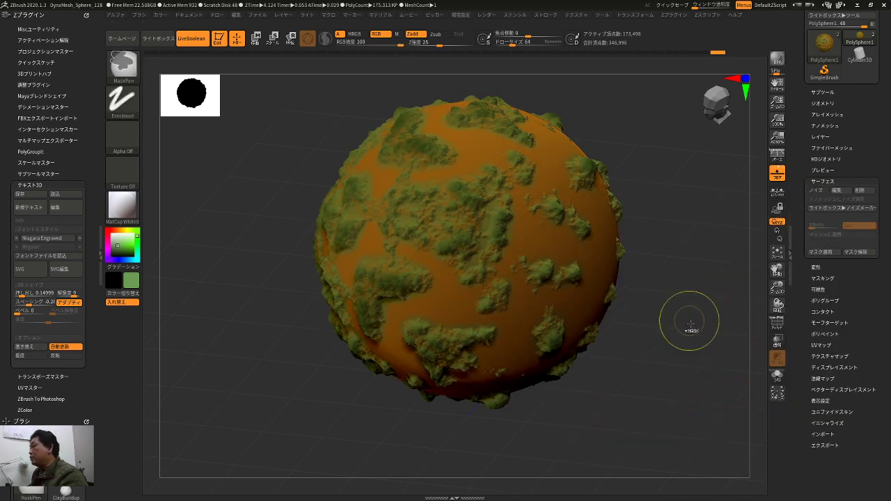
- Examine the green noise colouring on the raised areas close up and from several angles, and open the masking settings
drag(686, 318, 706, 368)
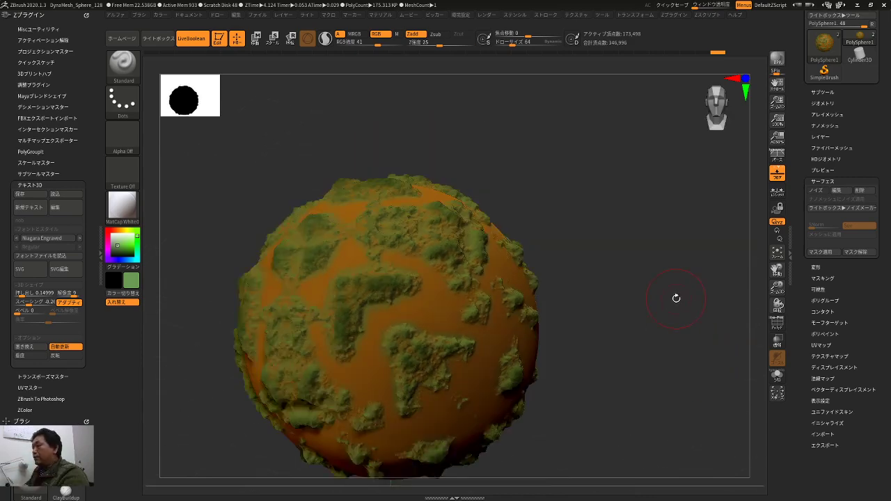
drag(676, 298, 466, 274)
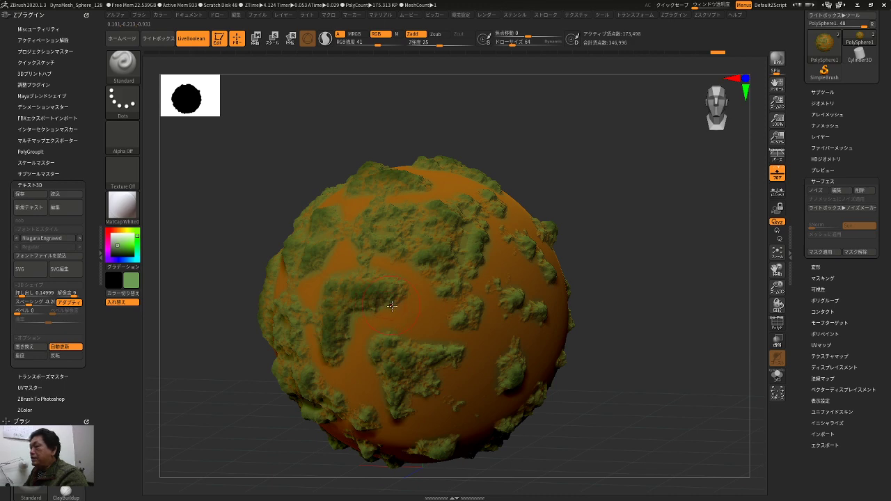
alt+drag(644, 193, 616, 234)
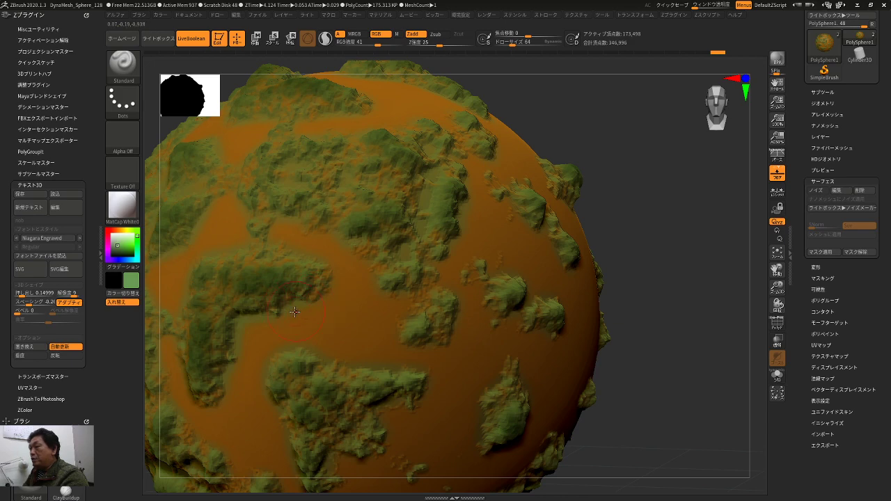
drag(660, 252, 691, 214)
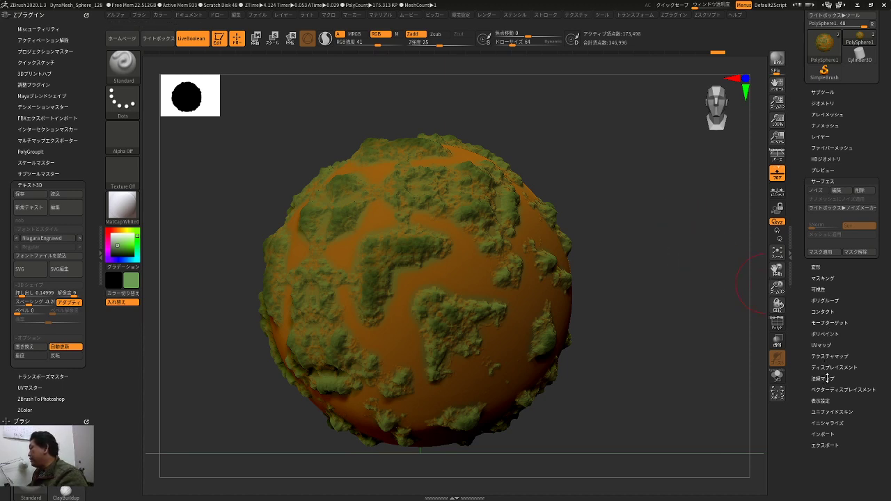
click(813, 288)
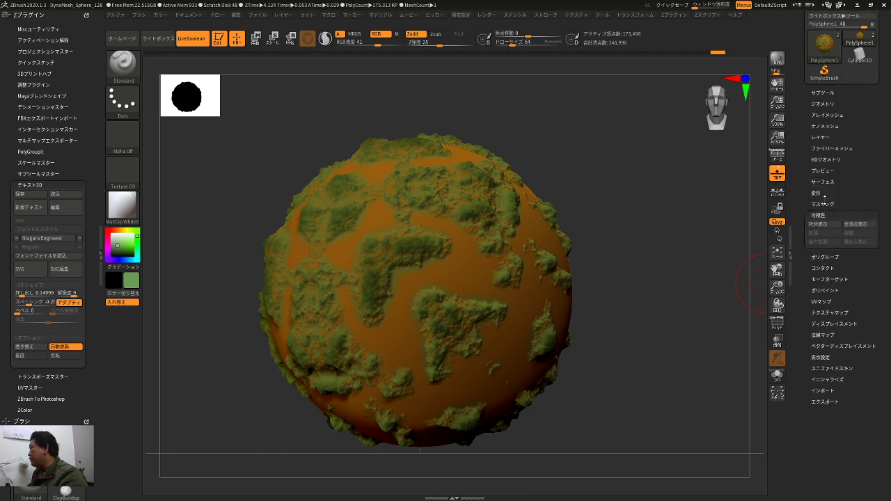
click(822, 204)
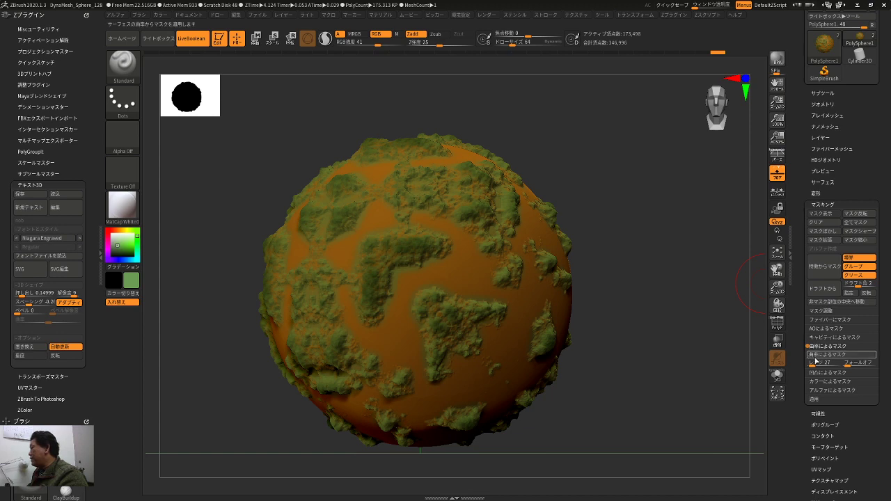
drag(703, 304, 762, 209)
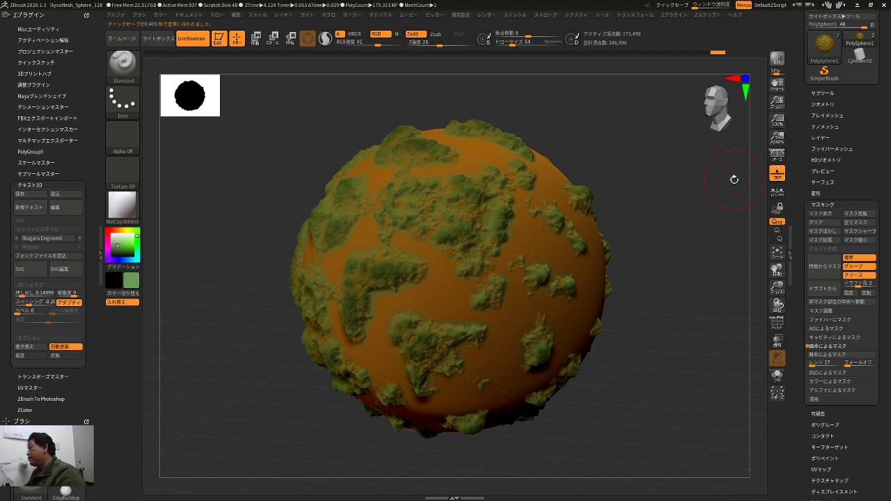
- Duplicate the smooth PolySphere subtool and hide the original, keeping the copy active
click(821, 92)
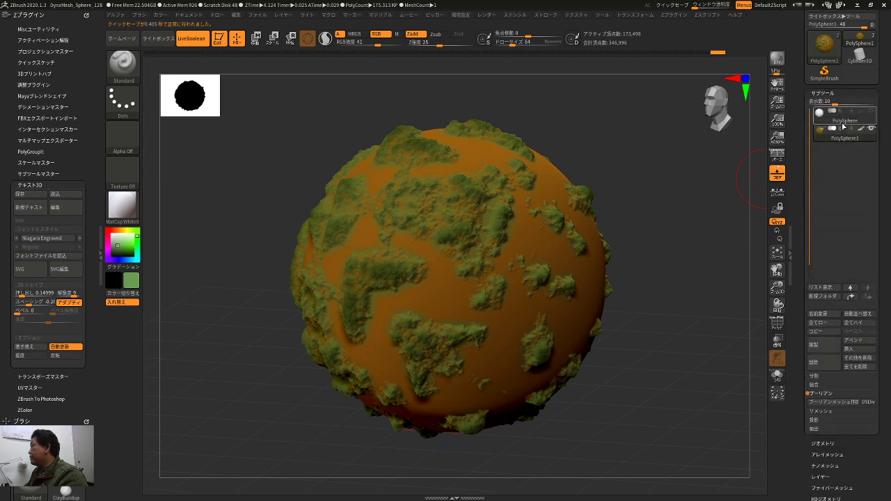
click(867, 118)
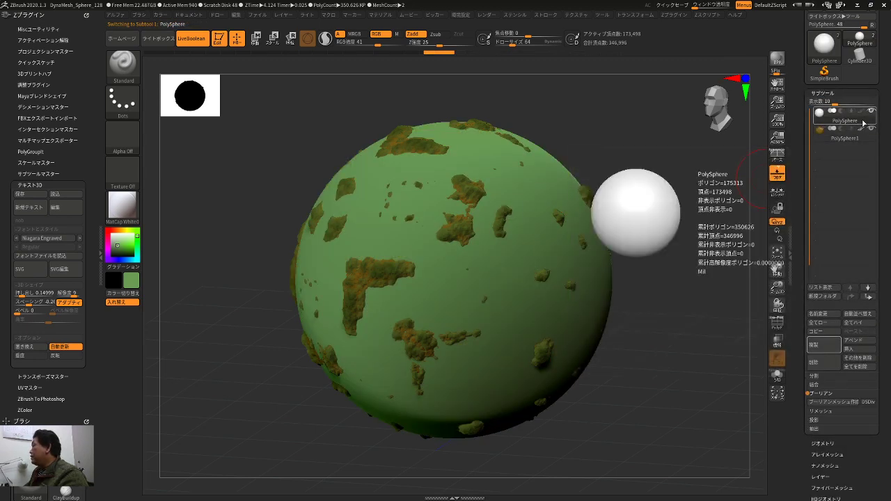
click(816, 345)
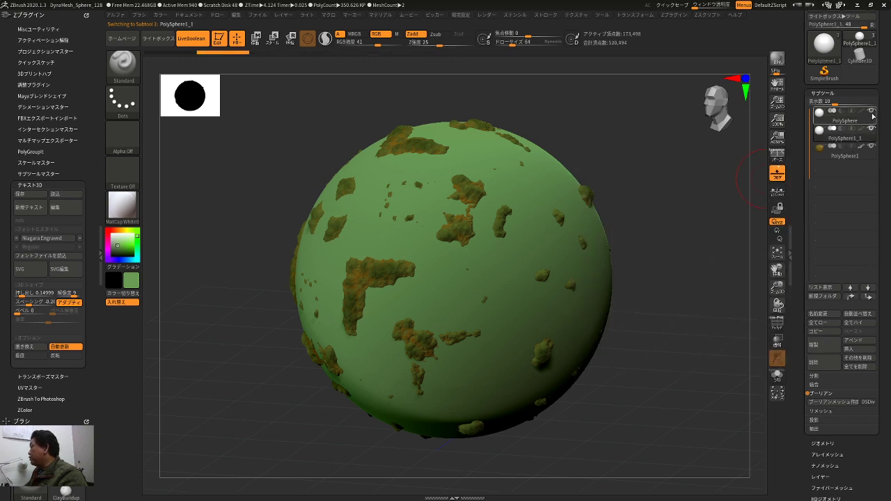
drag(703, 225, 682, 229)
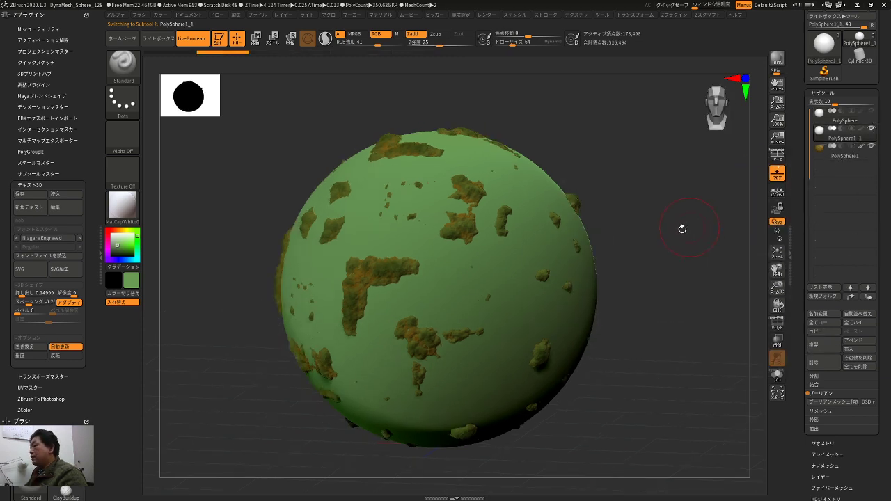
- Scale the duplicated smooth sphere down slightly and uniformly until the rocky sphere's raised areas protrude through it
key(w)
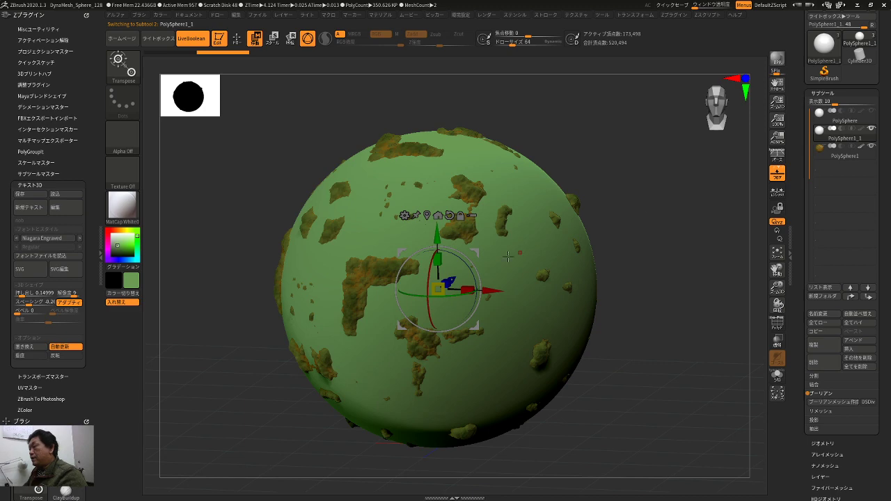
drag(437, 289, 440, 291)
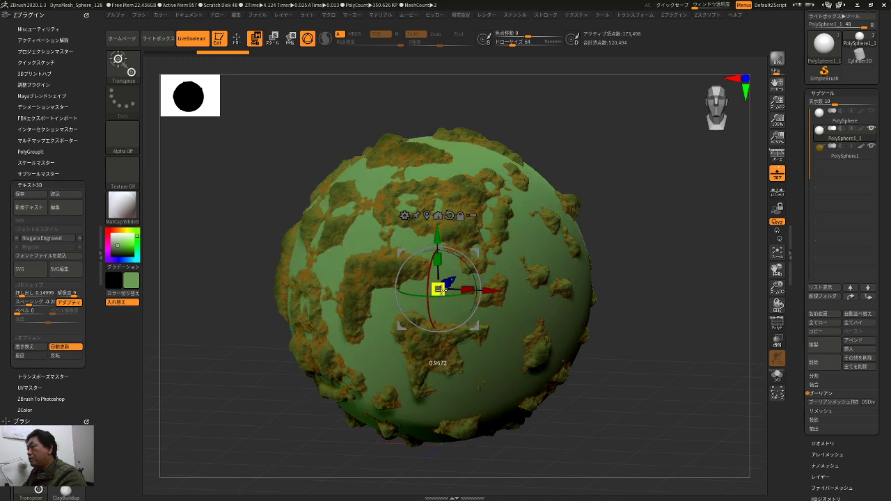
drag(440, 289, 441, 289)
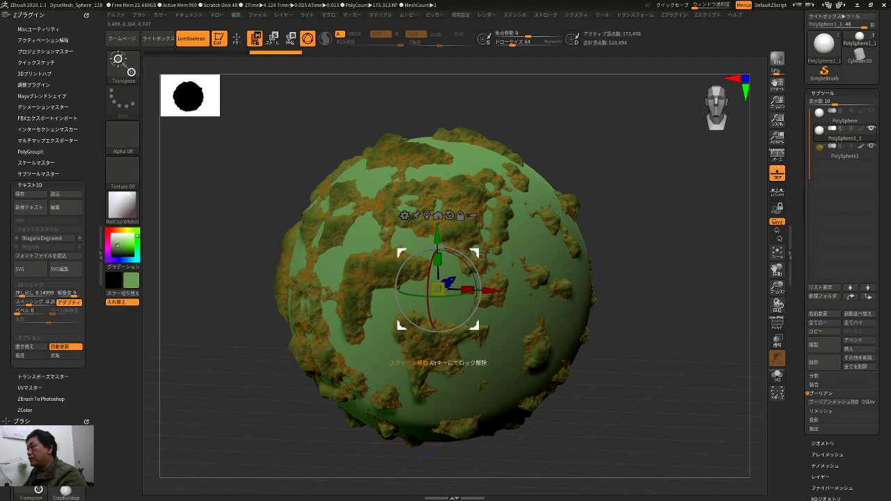
drag(637, 183, 666, 174)
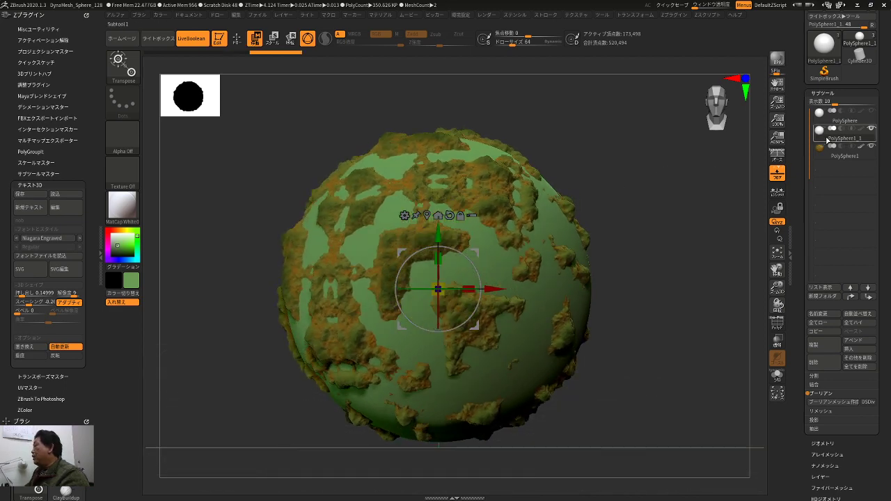
- Return to draw mode and merge the duplicated smooth sphere with the rocky sphere subtool below it
mouse_move(828, 138)
mouse_move(825, 155)
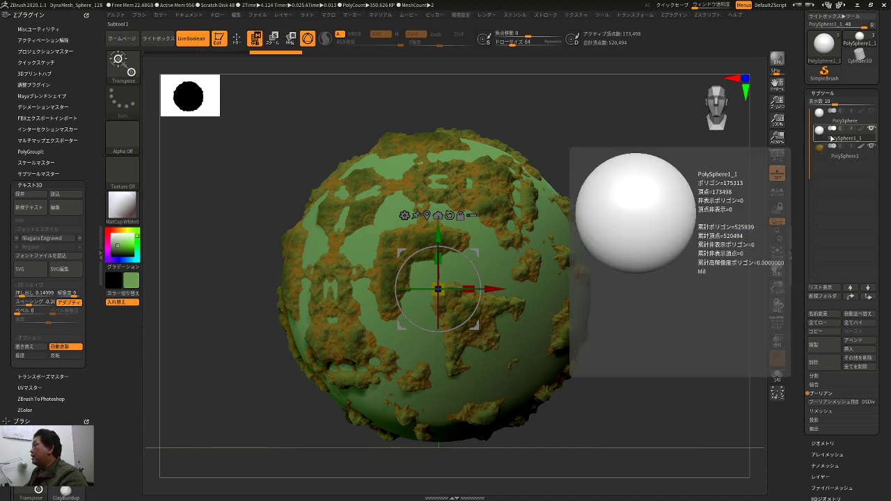
mouse_move(663, 235)
mouse_down()
mouse_move(656, 250)
mouse_move(696, 219)
mouse_up()
key(q)
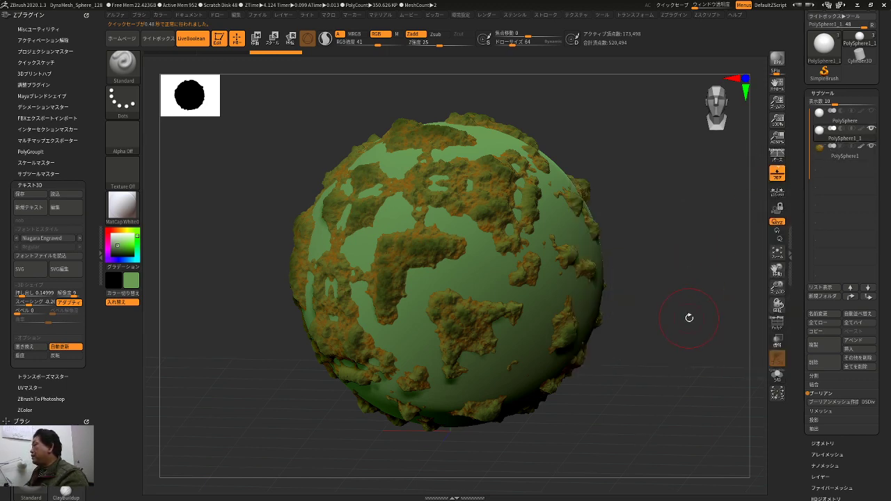
click(814, 384)
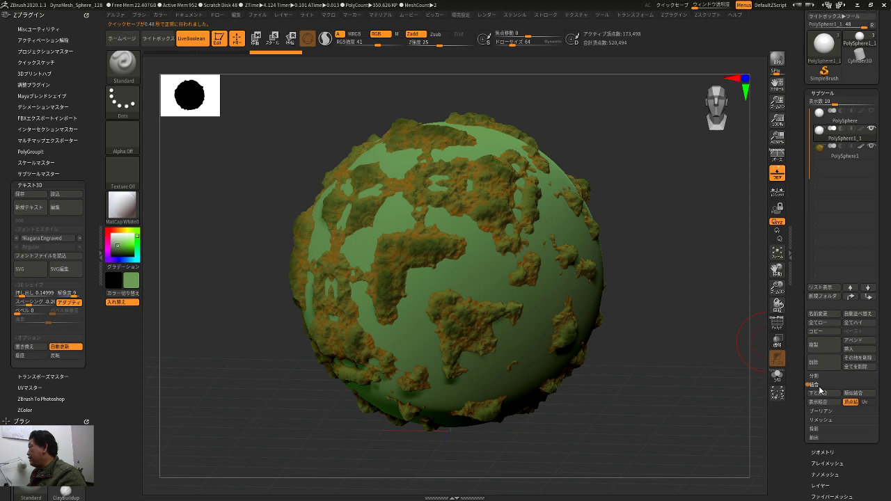
click(821, 393)
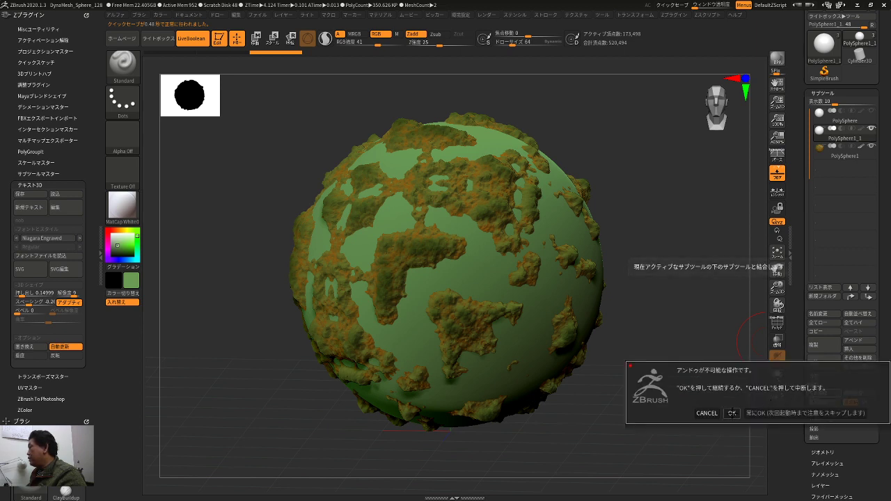
click(731, 413)
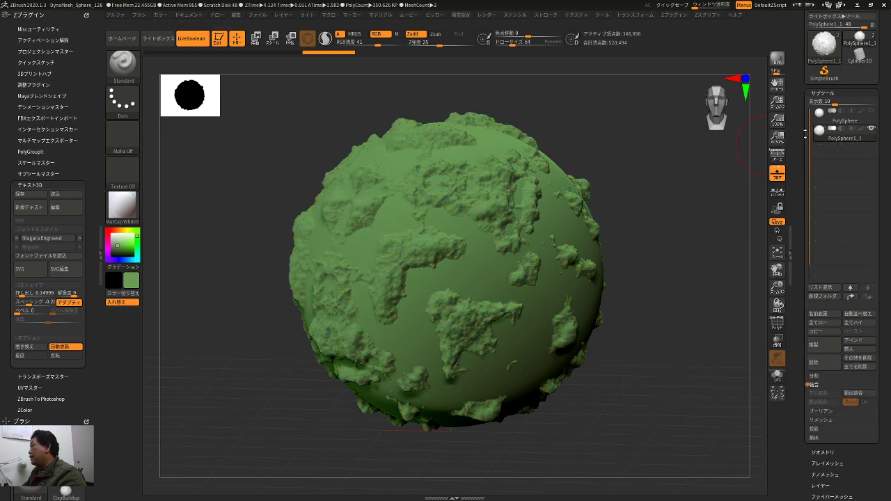
- Create an intersection mask on the merged spheres with the Intersection Masker plugin
alt+drag(717, 196, 710, 224)
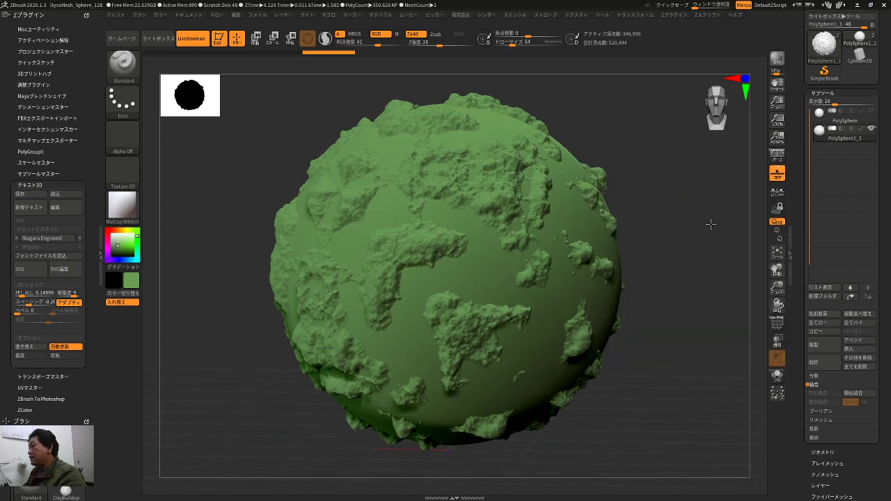
key(ctrl)
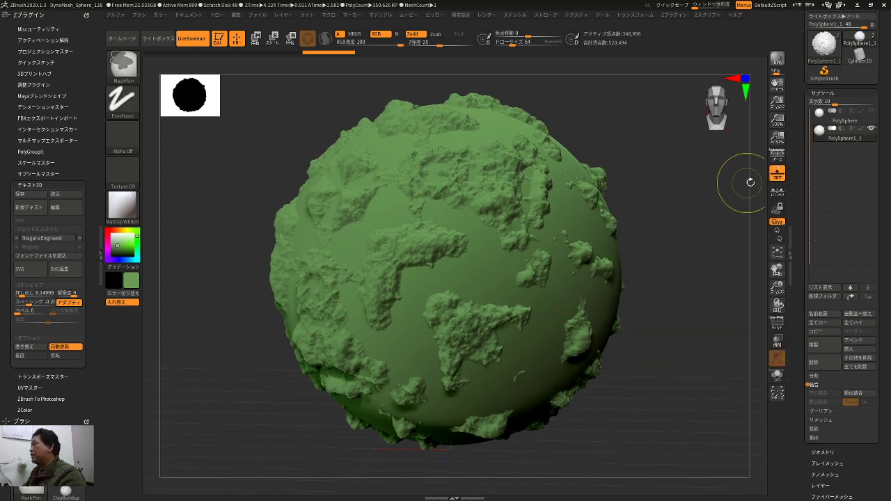
click(673, 17)
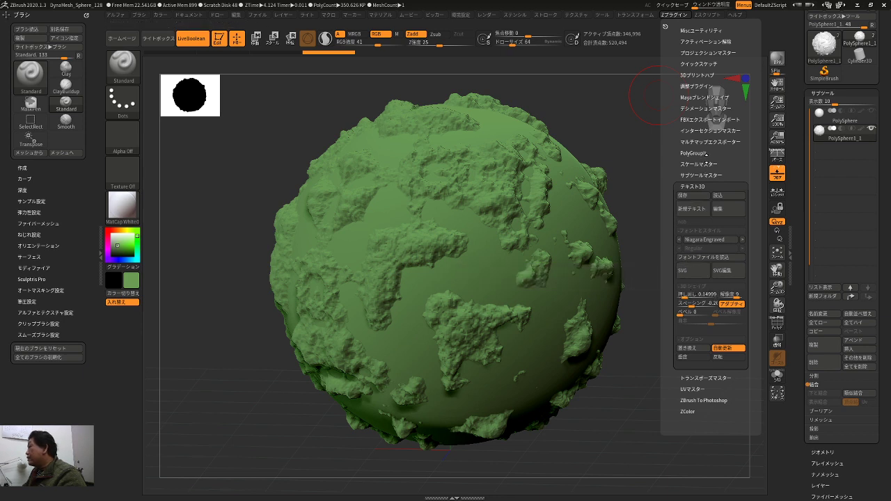
click(707, 131)
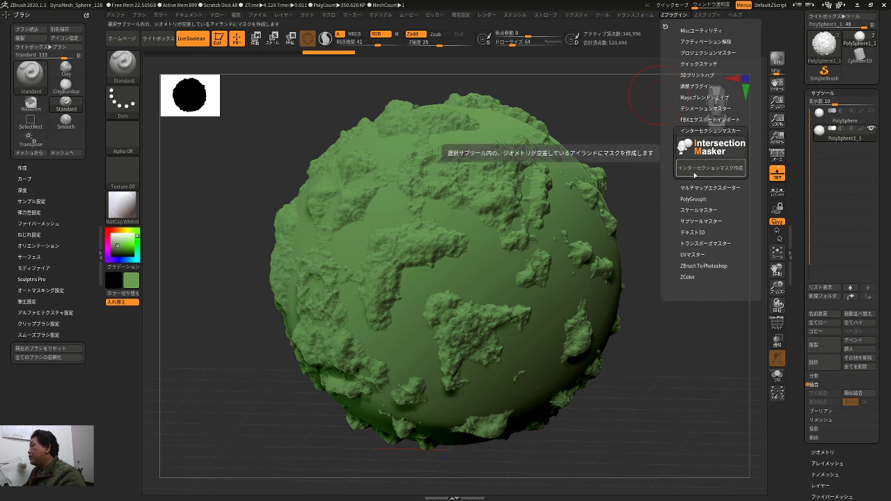
click(699, 171)
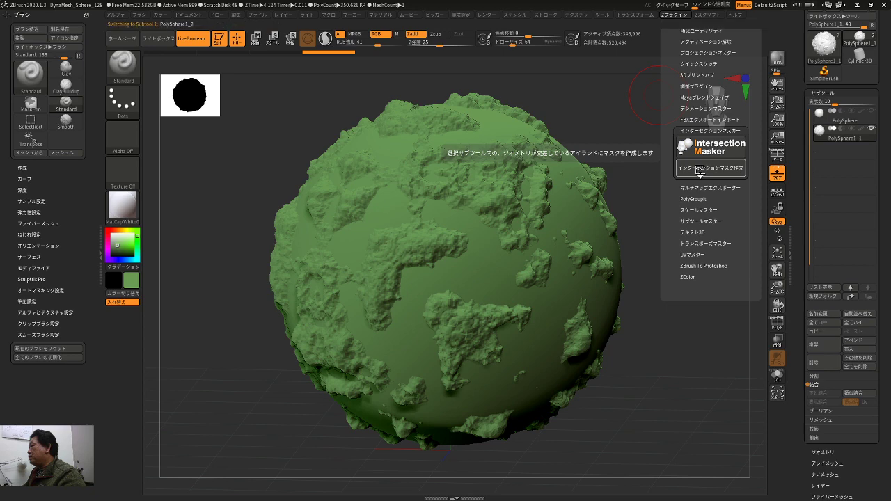
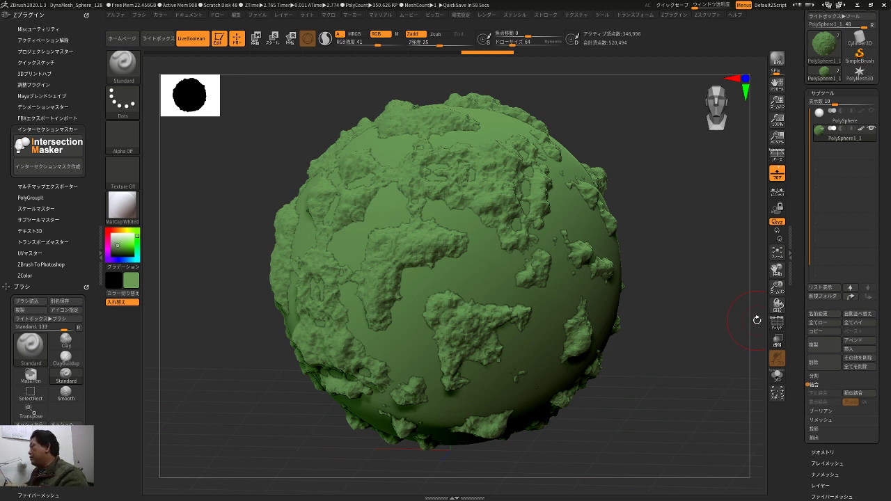
- Split the merged mesh into separate subtools by shell, check each part, and make the rocky sphere active
click(815, 376)
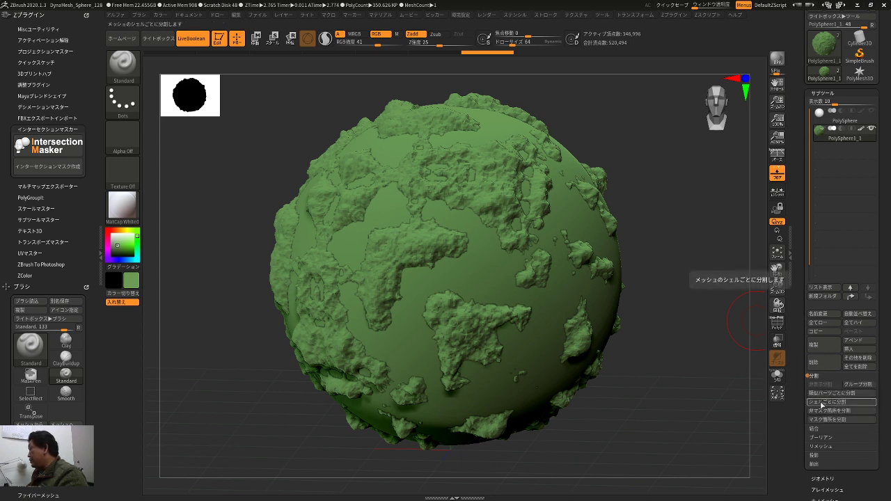
click(821, 403)
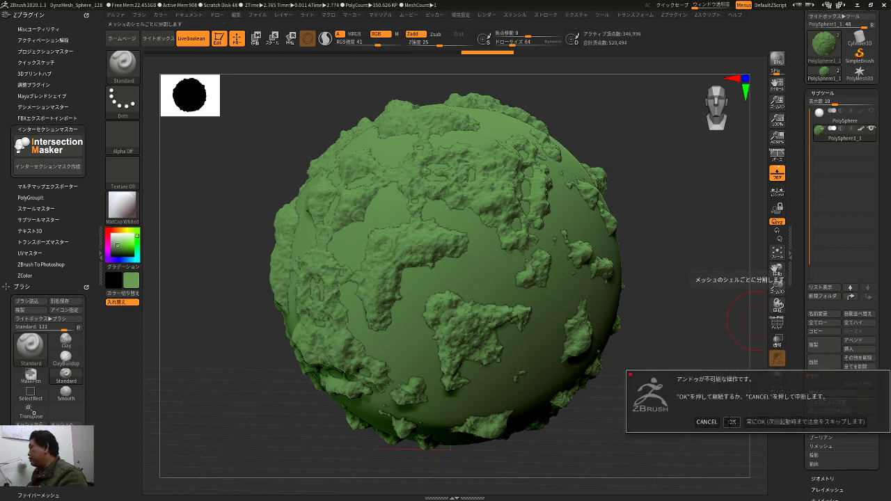
click(731, 422)
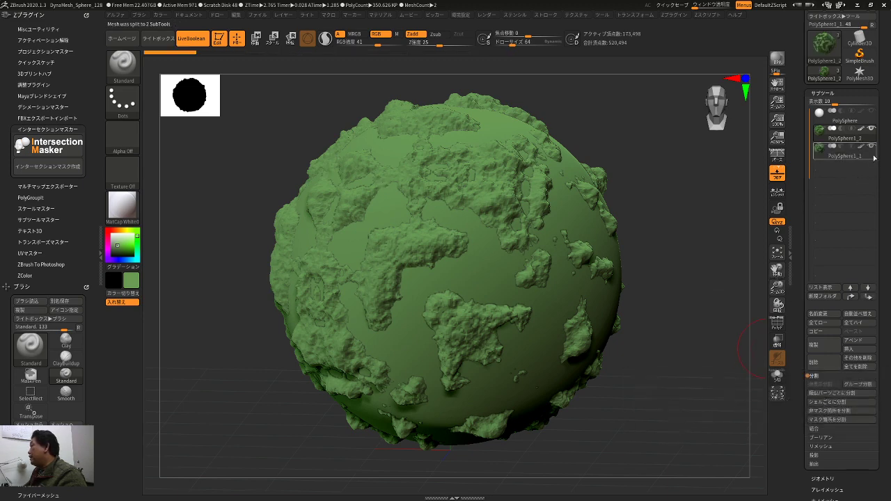
click(870, 146)
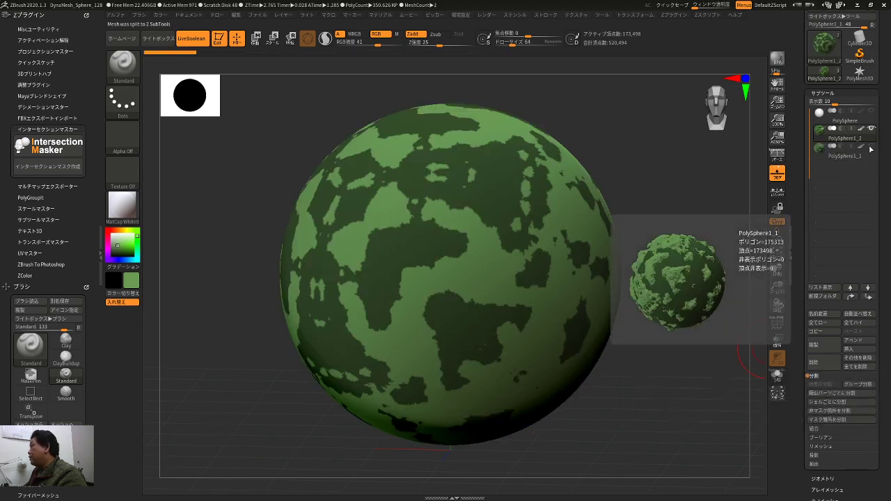
click(870, 147)
click(868, 156)
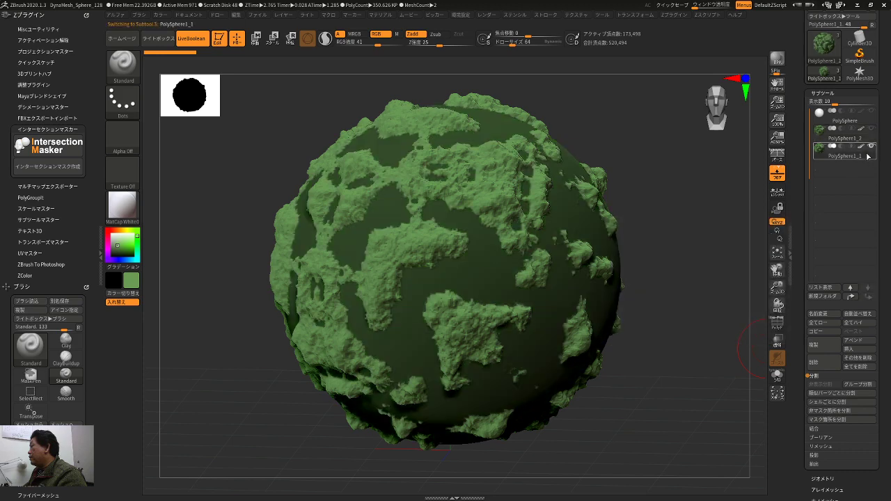
- Fill the unmasked raised areas of the rocky sphere with orange-brown, R 180, G 99, B 0
mouse_move(700, 288)
mouse_down()
mouse_move(695, 209)
mouse_move(680, 223)
mouse_move(527, 249)
mouse_up()
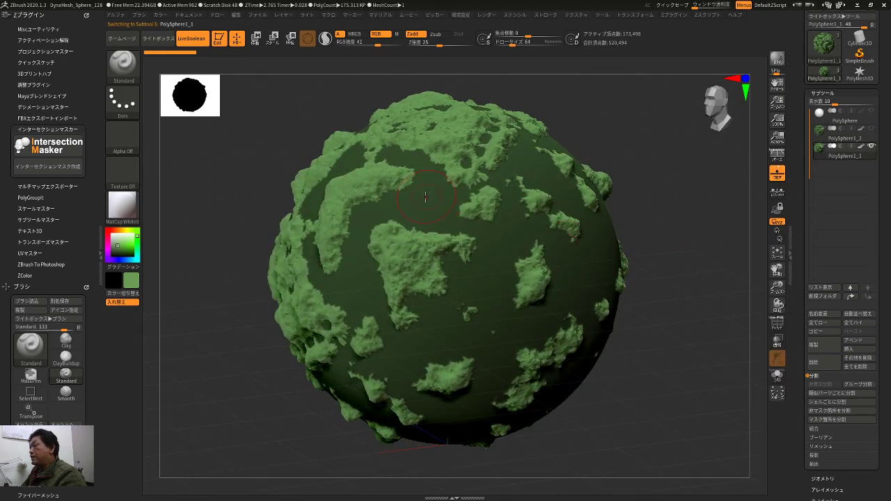
drag(695, 195, 710, 265)
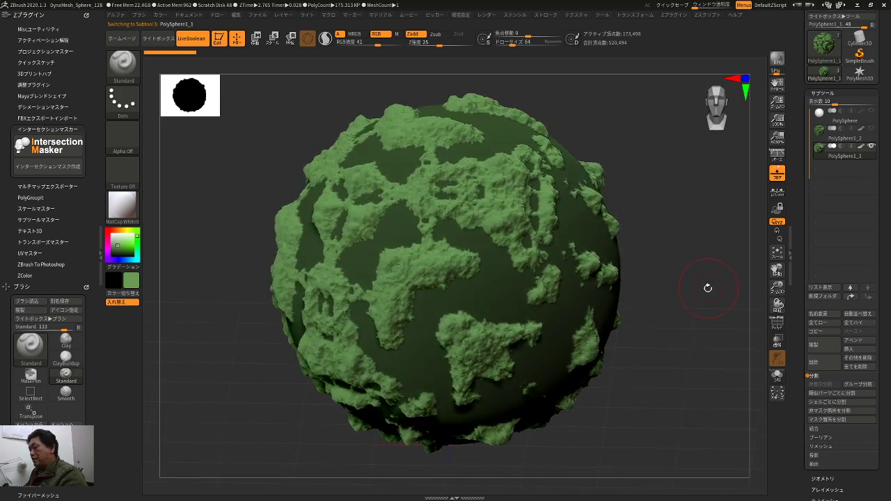
click(121, 230)
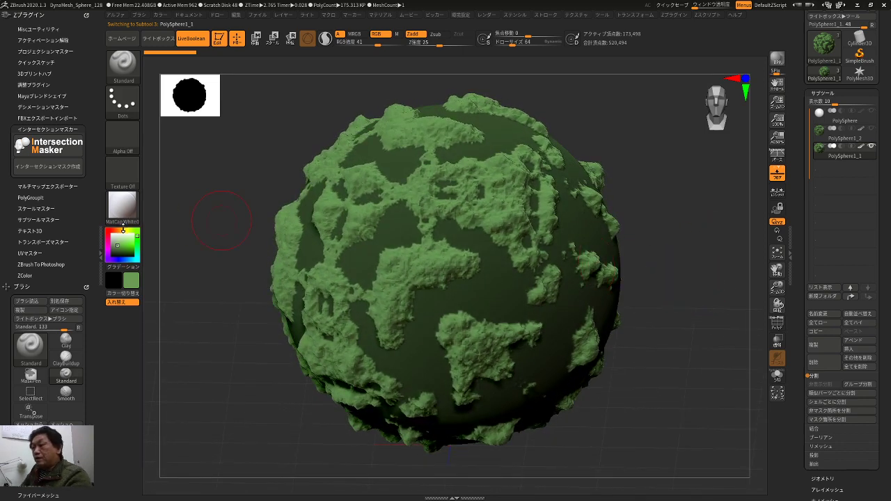
click(129, 241)
drag(129, 241, 133, 248)
click(120, 229)
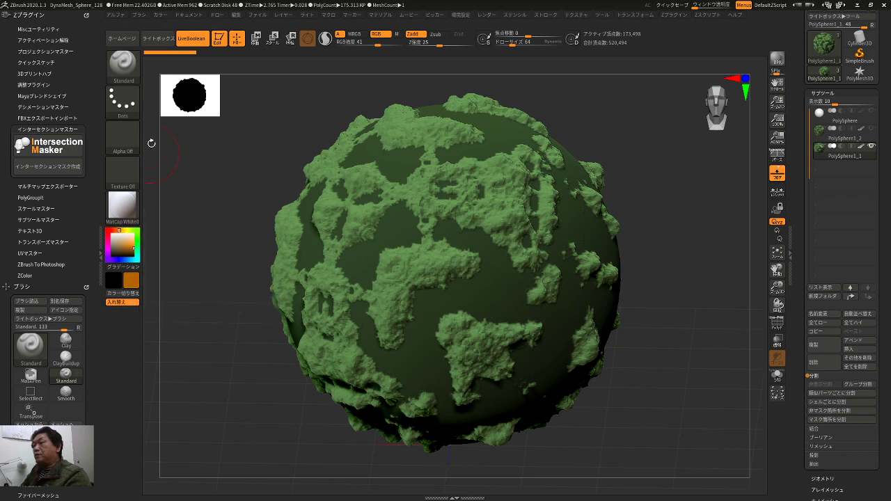
click(160, 16)
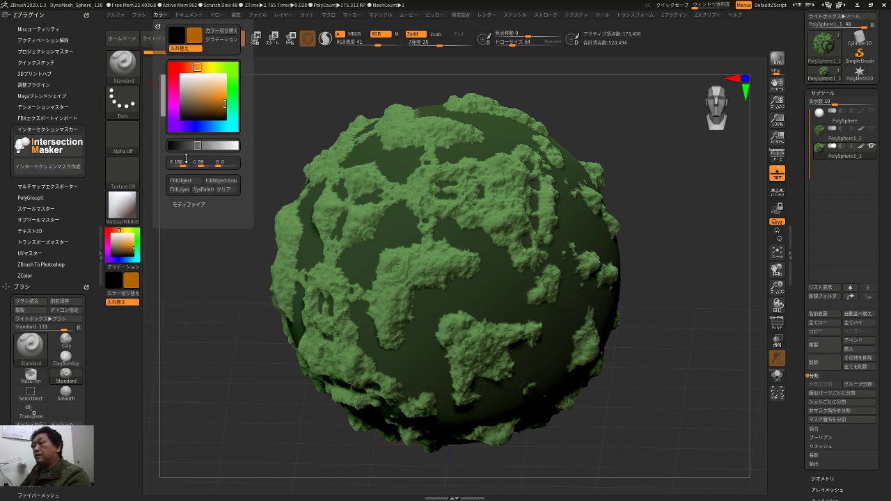
click(182, 181)
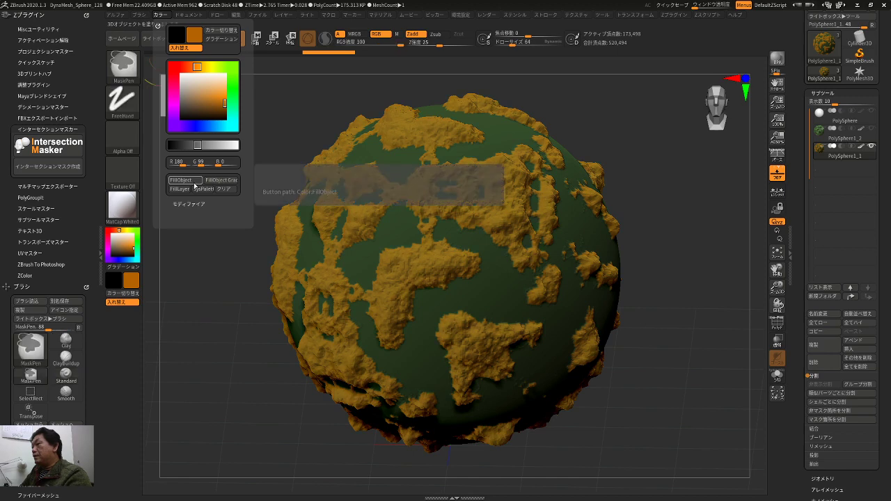
- Turn the masked smooth areas into their own polygroup, clear the mask, and check the groups in a temporary polyframe display
drag(650, 306, 643, 275)
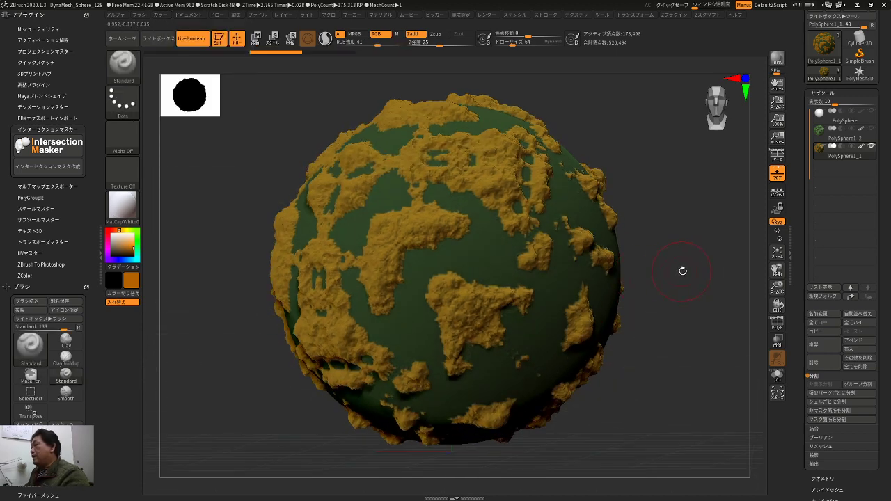
drag(720, 258, 722, 239)
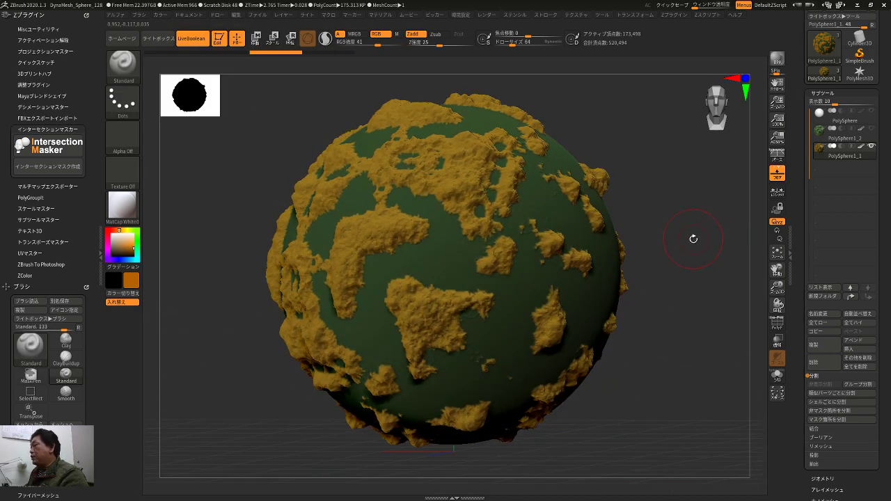
key(shift+f)
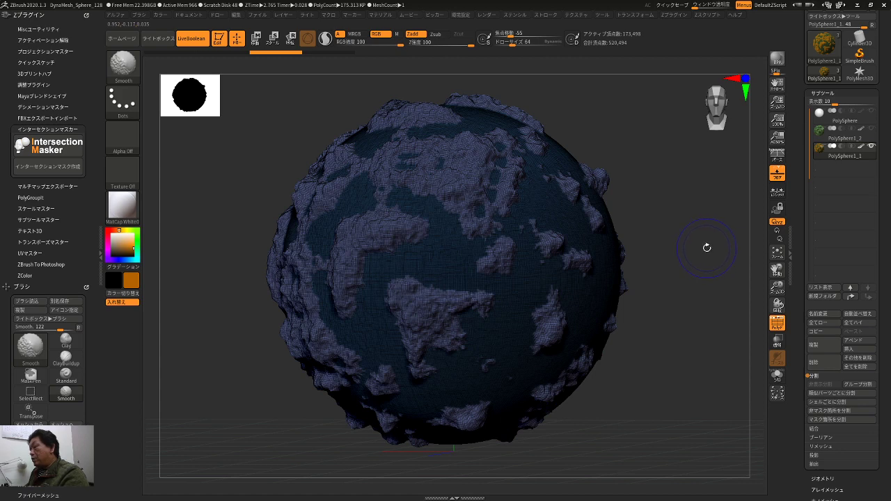
shift+drag(706, 247, 707, 257)
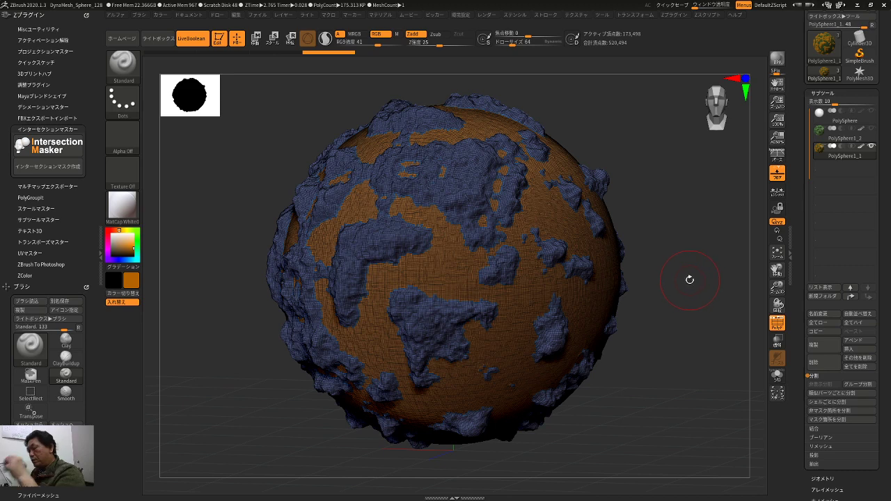
key(shift+f)
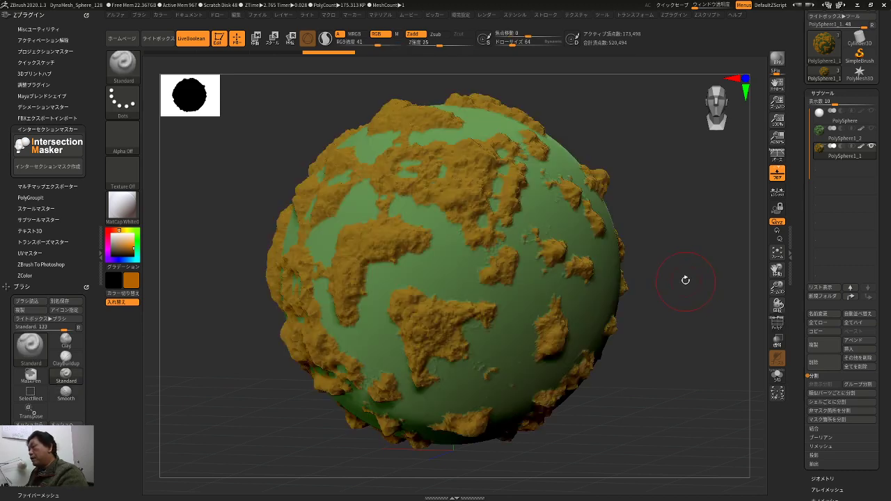
- Temporarily isolate the raised polygroup, restore the full sphere, and mask the raised areas so only the smooth group stays unmasked
ctrl+shift+click(581, 235)
ctrl+shift+click(581, 235)
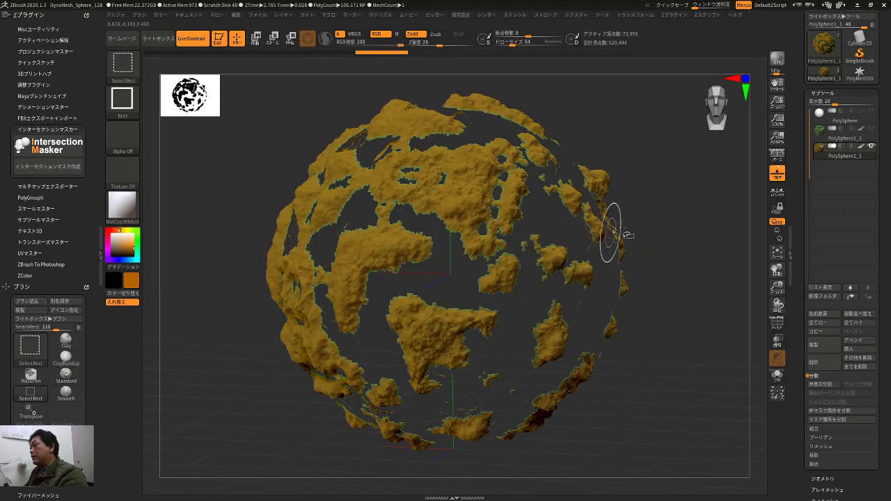
ctrl+shift+click(686, 219)
mouse_move(685, 230)
ctrl+right_down()
mouse_move(691, 225)
mouse_move(678, 242)
ctrl+right_up()
key(w)
ctrl+click(573, 228)
right_drag(497, 197, 485, 195)
key(ctrl+shift)
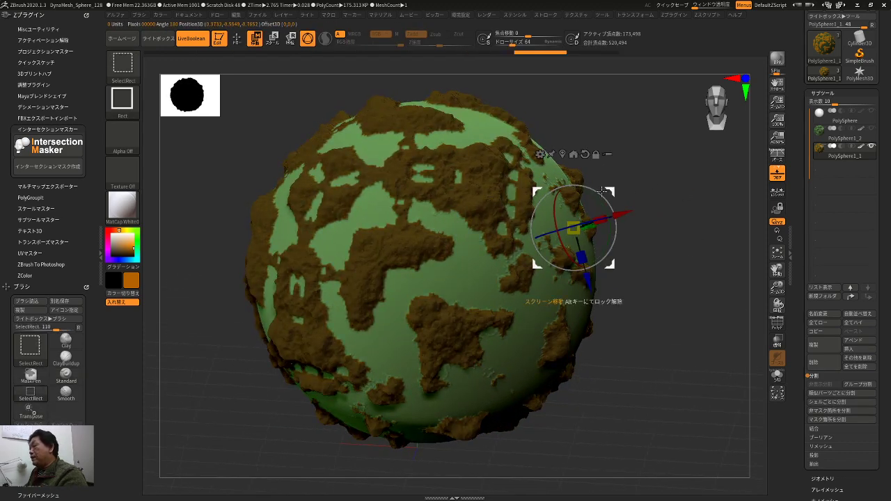
- Fill the unmasked smooth areas of the sphere with teal, R 55, G 115, B 108
ctrl+right_drag(697, 270, 698, 271)
click(137, 255)
drag(129, 247, 120, 248)
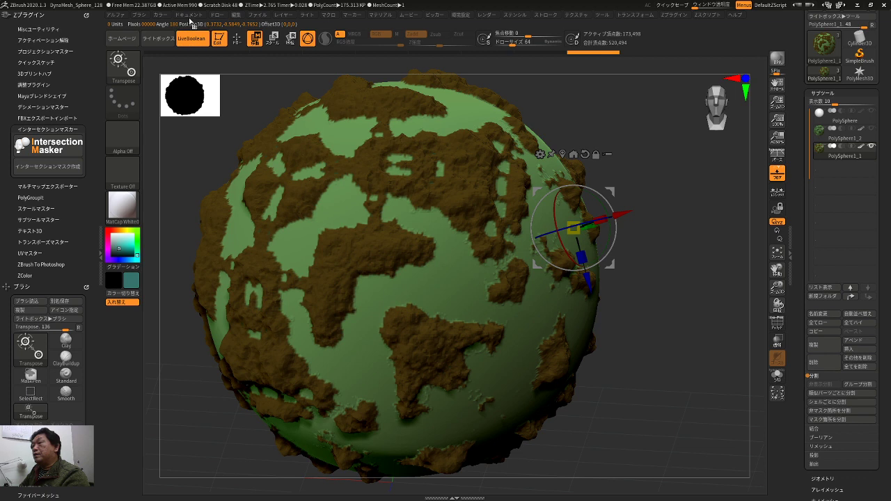
click(189, 16)
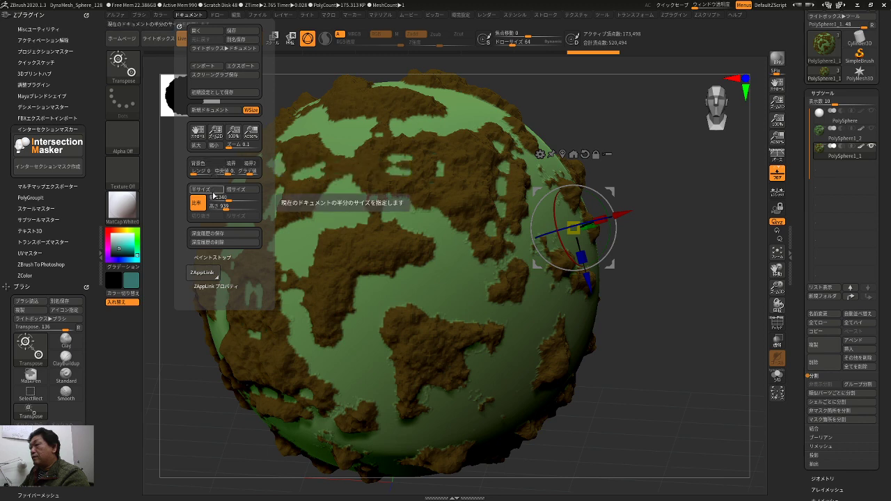
click(159, 14)
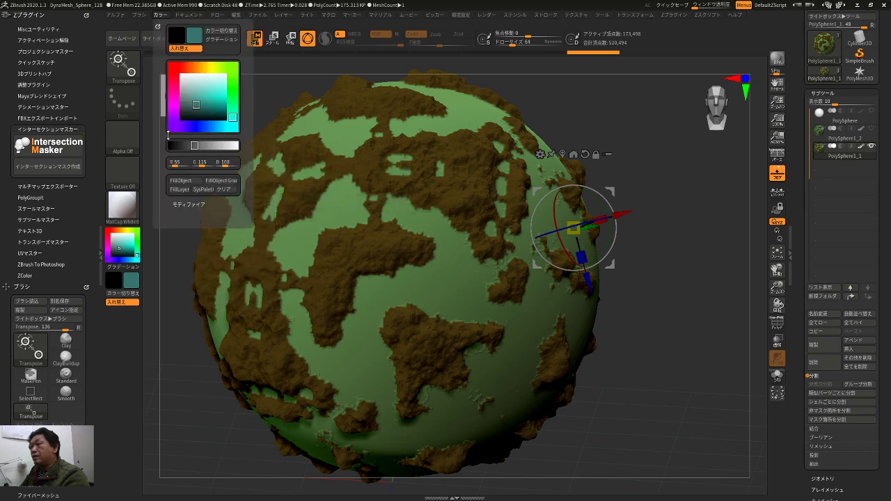
click(186, 189)
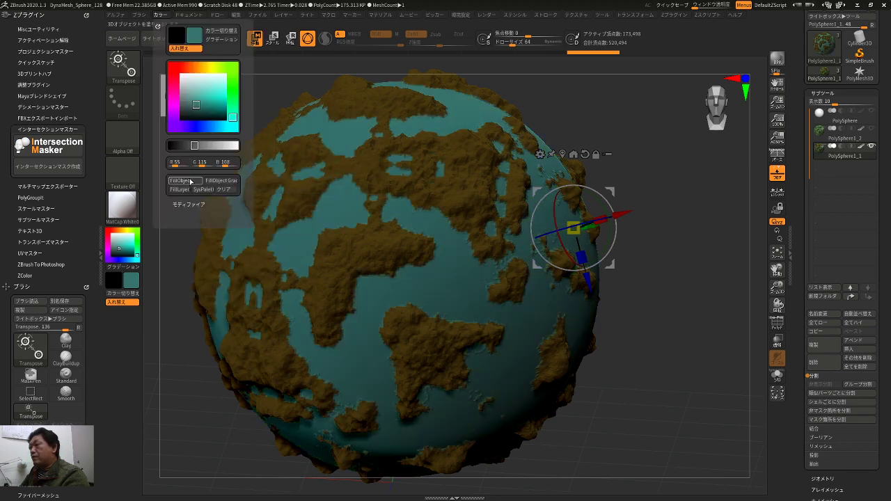
- Soften the edges of the mask covering the raised areas of the sphere
ctrl+click(683, 215)
ctrl+click(683, 214)
ctrl+click(471, 204)
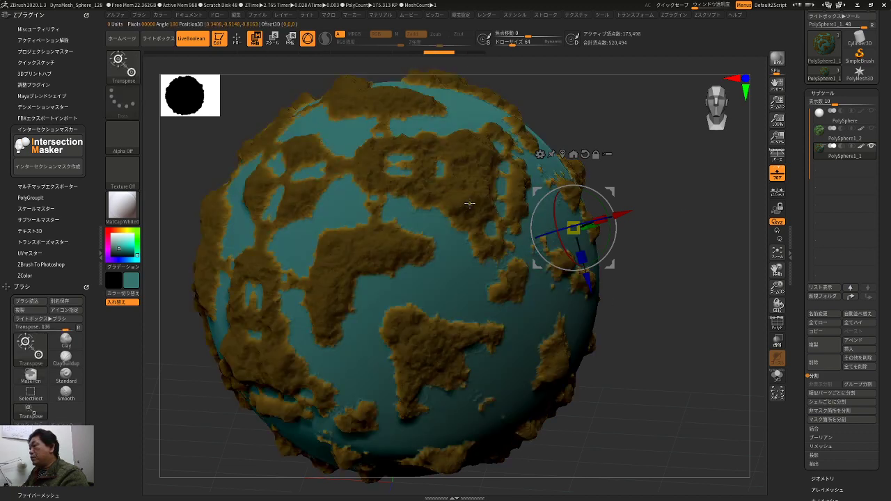
ctrl+click(471, 204)
key(y)
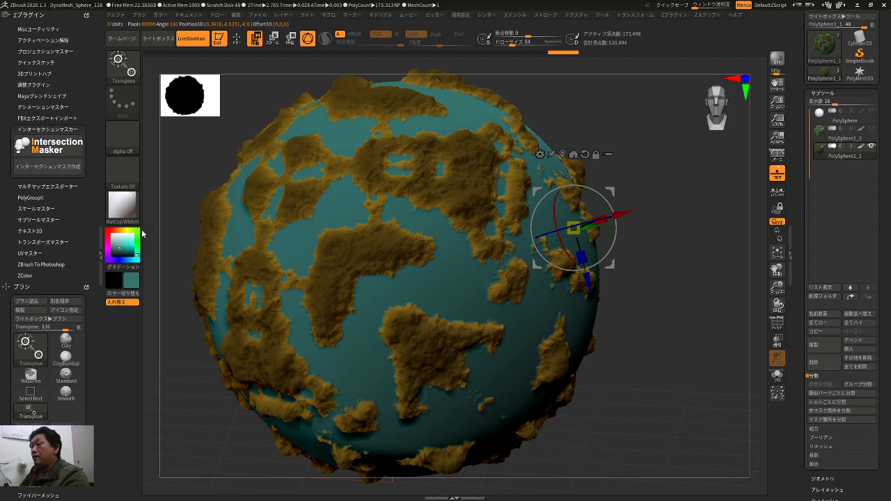
- Fill the smooth areas through the softened mask with green, R 74, G 156, B 109, at RGB intensity 41, and clear the mask
click(119, 245)
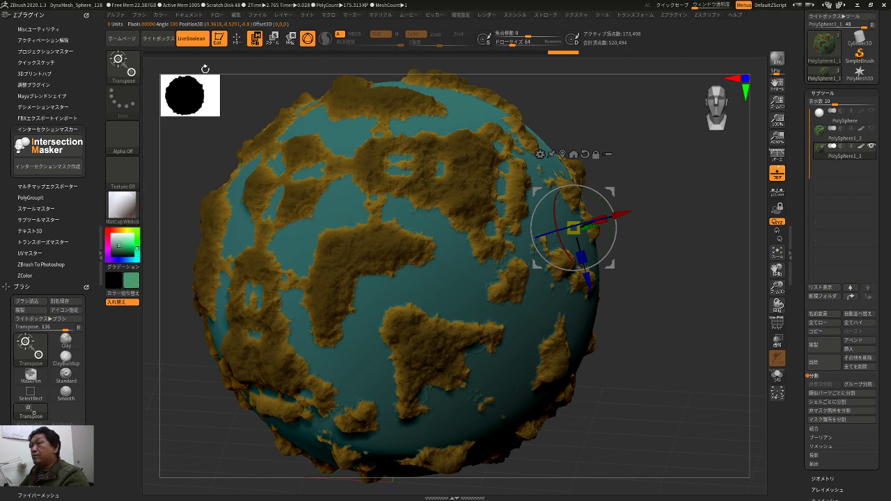
key(q)
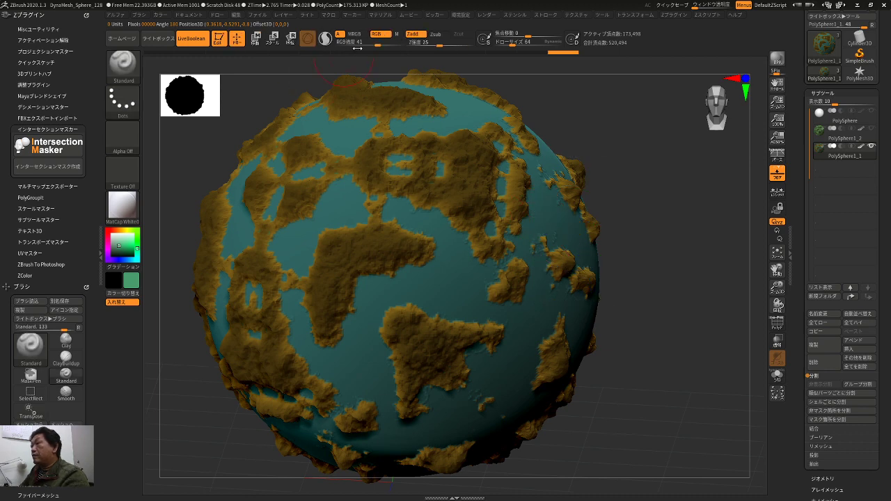
click(160, 15)
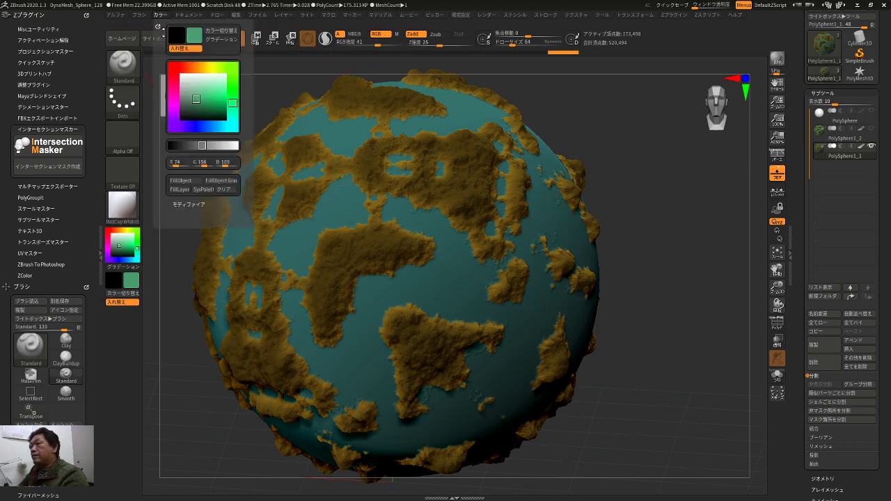
click(185, 181)
ctrl+drag(630, 155, 670, 202)
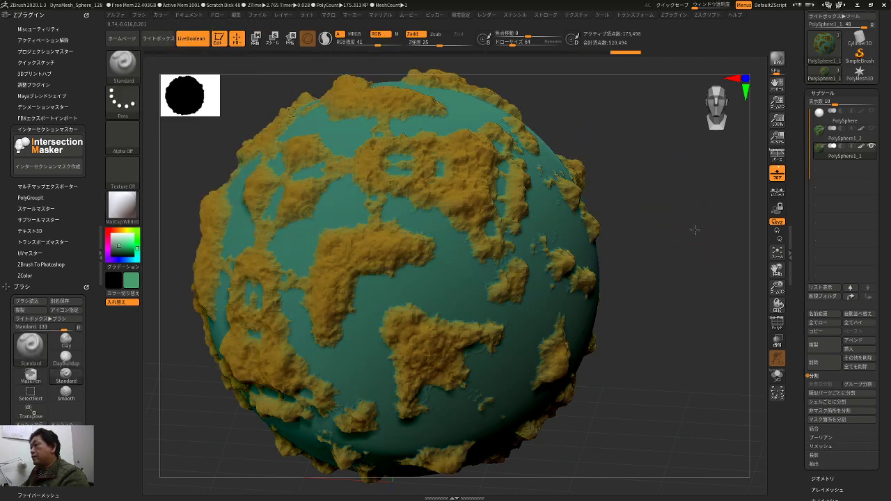
- Examine the colour transitions around the raised areas up close and check the polygroups in a temporary polyframe display
mouse_move(693, 231)
alt+mouse_down()
mouse_move(689, 205)
mouse_move(630, 248)
alt+mouse_up()
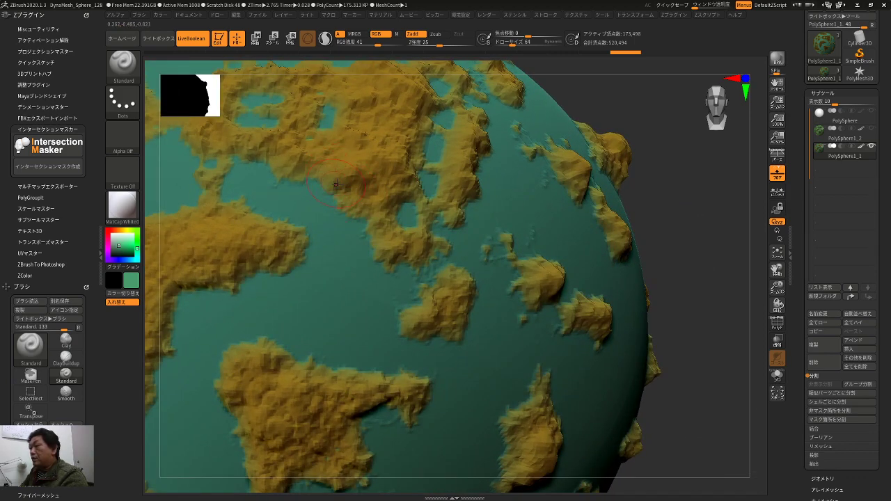
mouse_move(663, 204)
alt+mouse_down()
mouse_move(644, 189)
mouse_move(666, 197)
alt+mouse_up()
drag(683, 270, 708, 290)
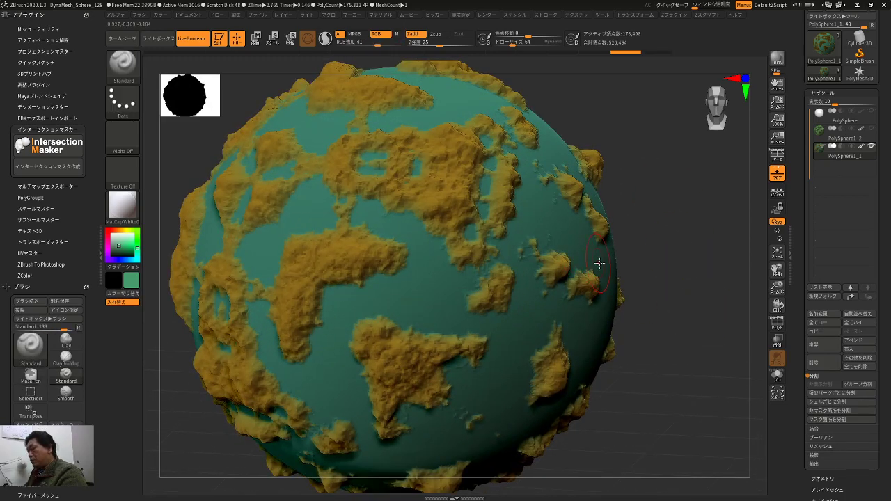
key(ctrl)
key(shift+f)
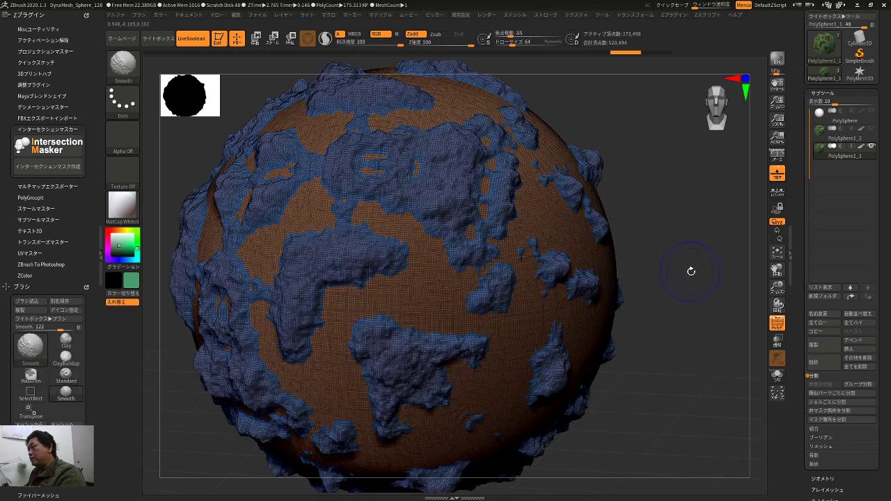
key(shift+f)
alt+drag(710, 293, 705, 266)
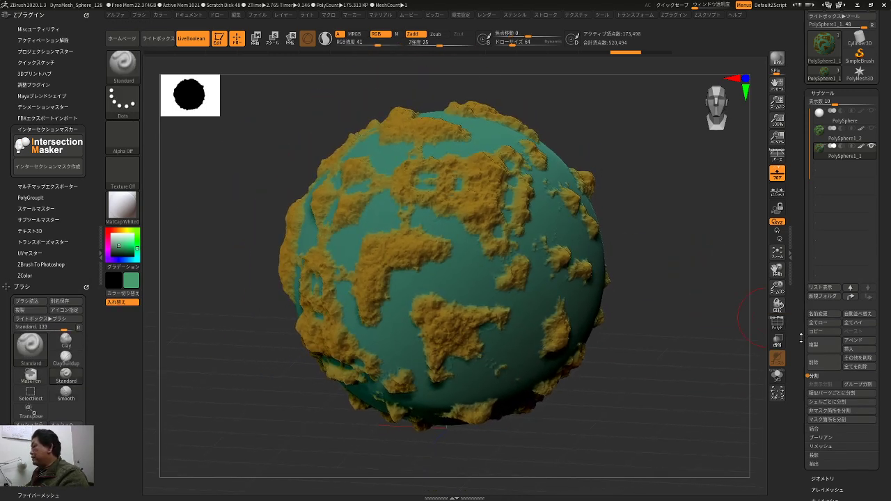
- Try a curvature mask on the sphere with range 10 and invert it
scroll(801, 336, down, 7)
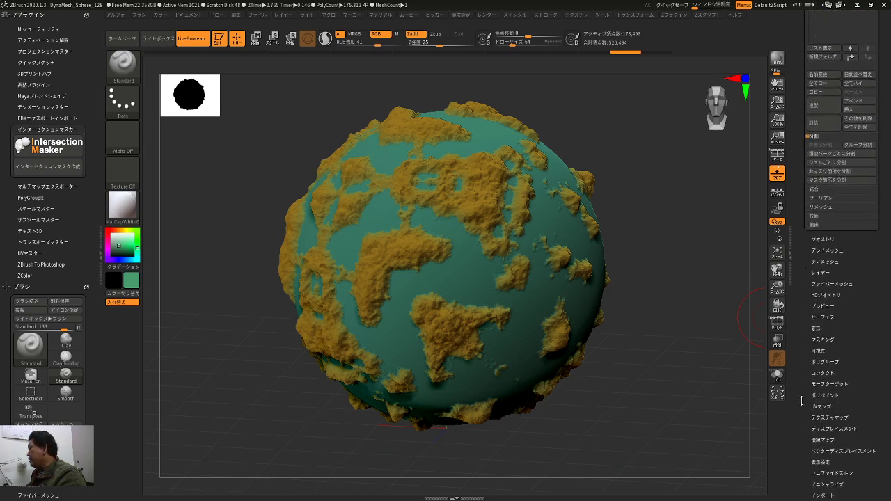
scroll(801, 400, down, 1)
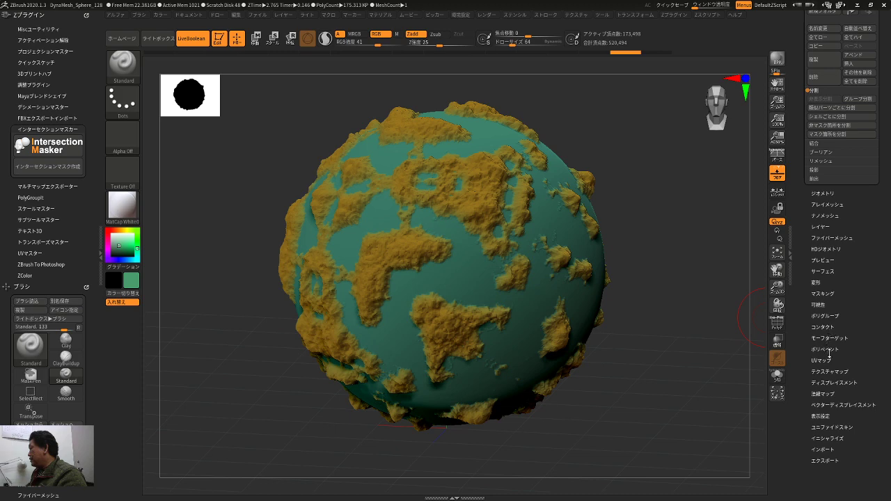
click(827, 294)
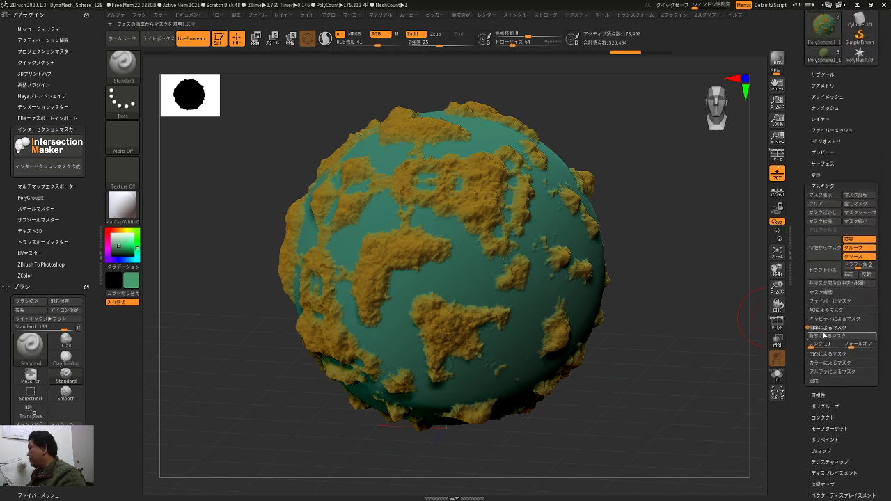
click(823, 337)
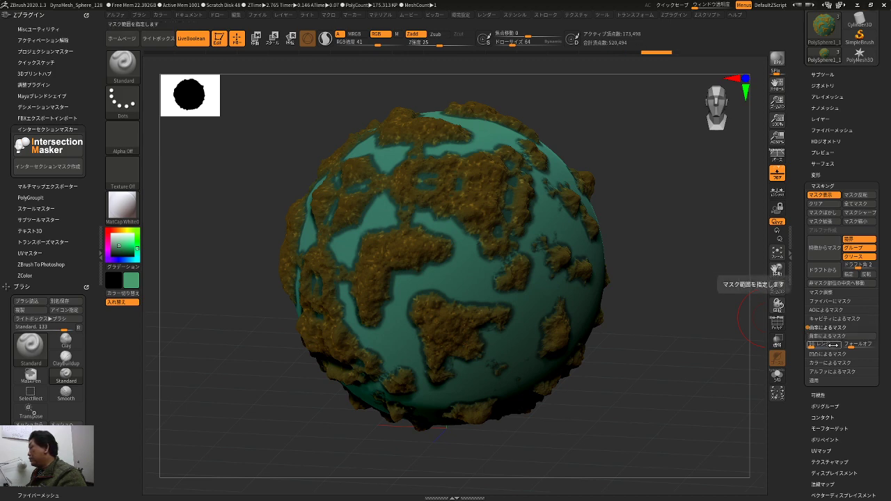
ctrl+click(736, 346)
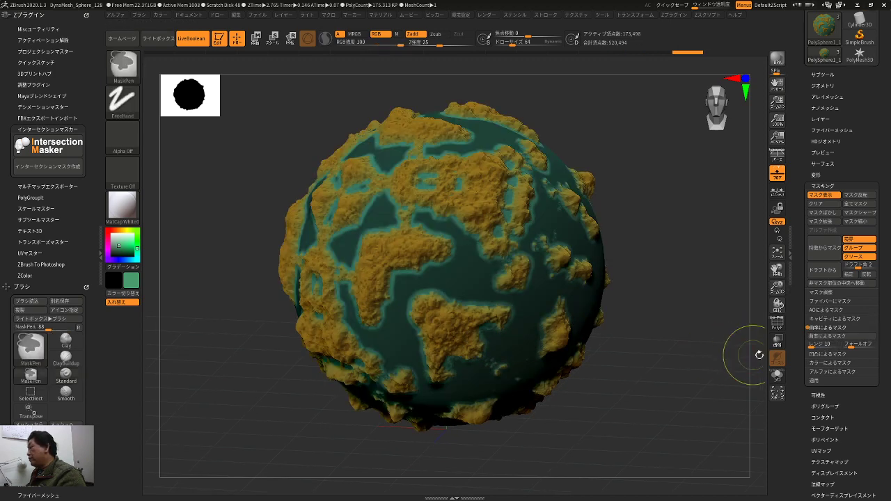
alt+drag(703, 334, 718, 341)
- Regenerate the curvature mask with different settings, settling on range 44 and a lower falloff, and invert it to expose the raised areas
click(833, 338)
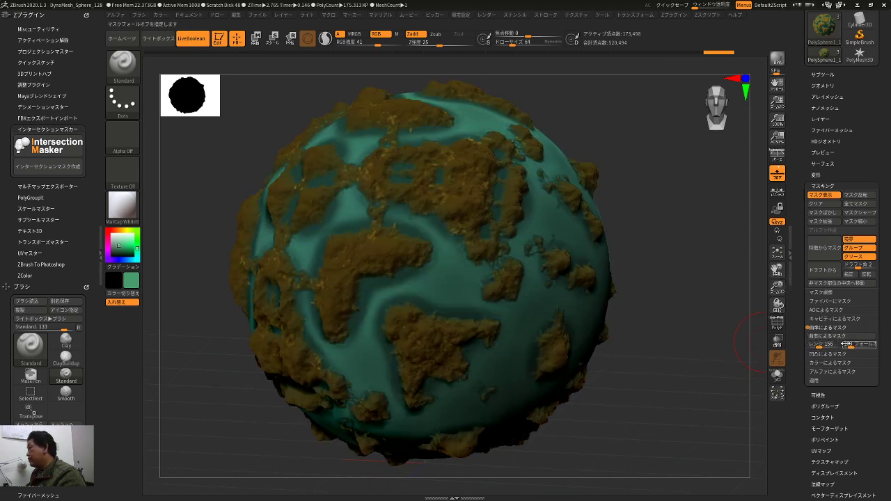
drag(851, 345, 859, 345)
text(44)
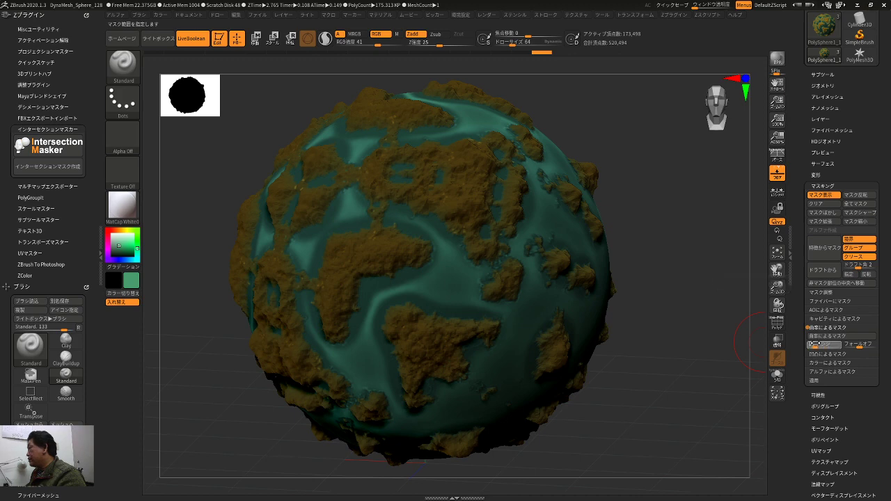
key(Return)
click(823, 337)
drag(857, 345, 845, 345)
click(835, 337)
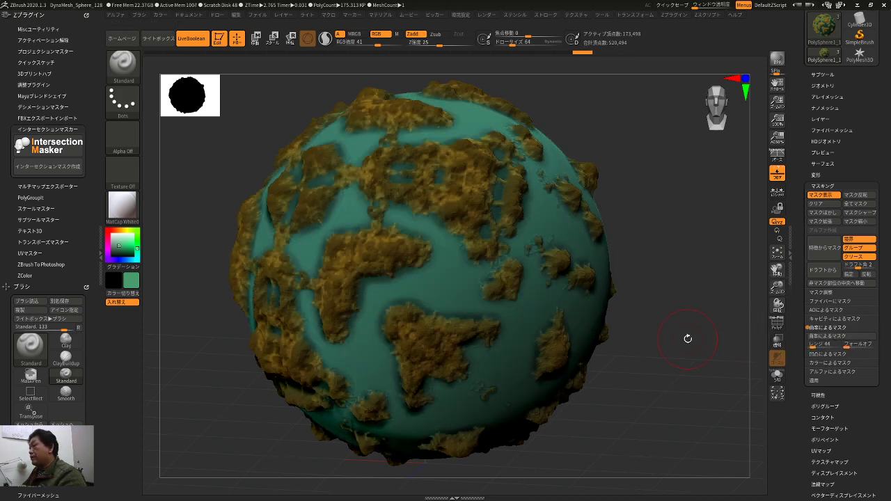
key(ctrl)
drag(681, 187, 680, 196)
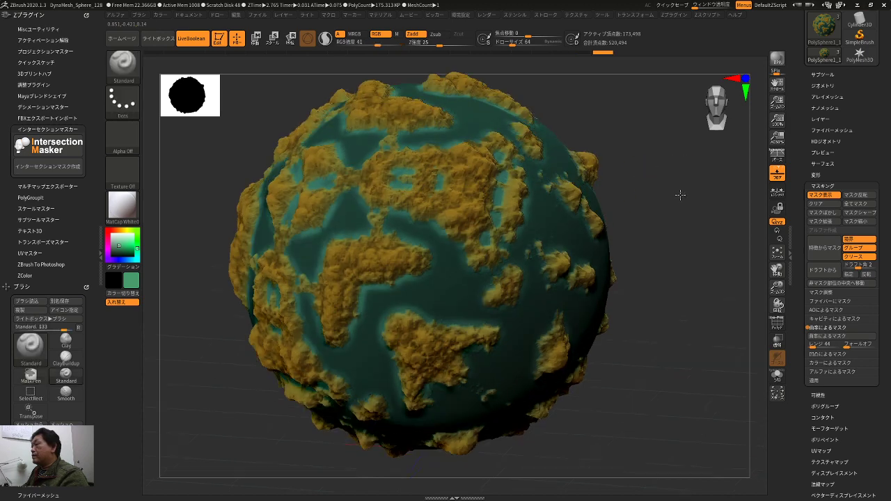
- Fill the unmasked raised areas with yellow-green, R 100, G 149, B 51, at RGB intensity 41, and hide the mask display
drag(124, 243, 127, 248)
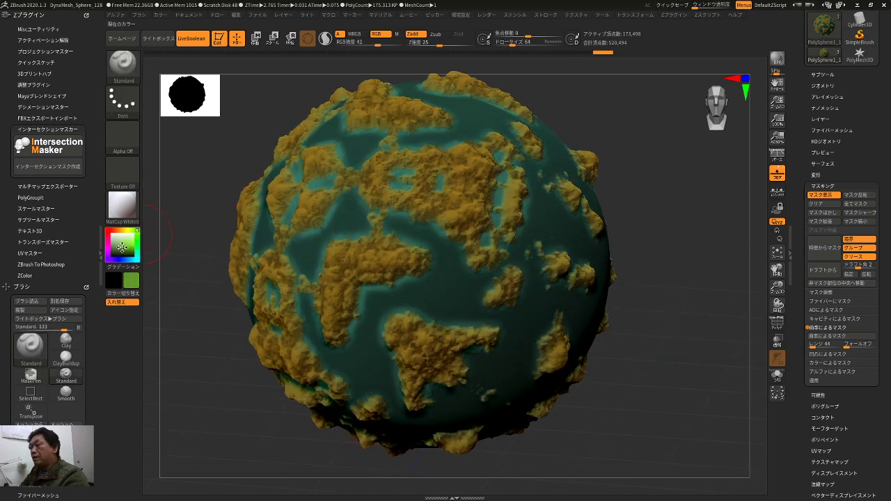
click(188, 14)
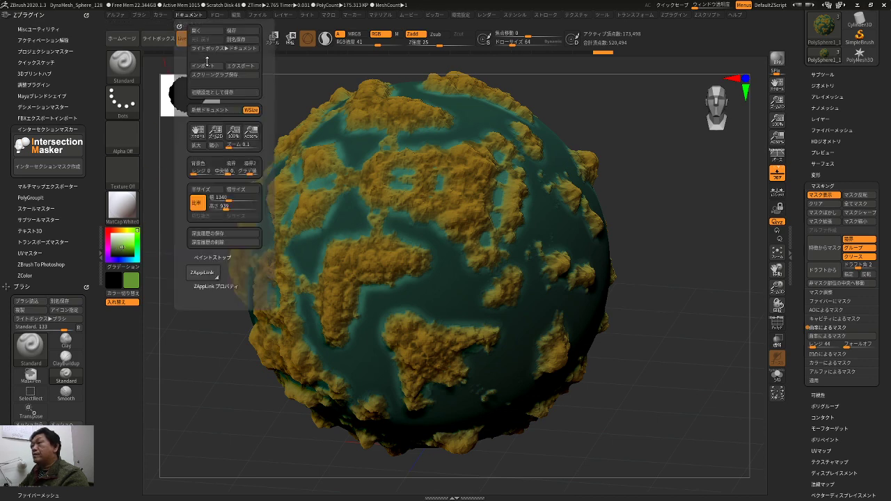
click(160, 14)
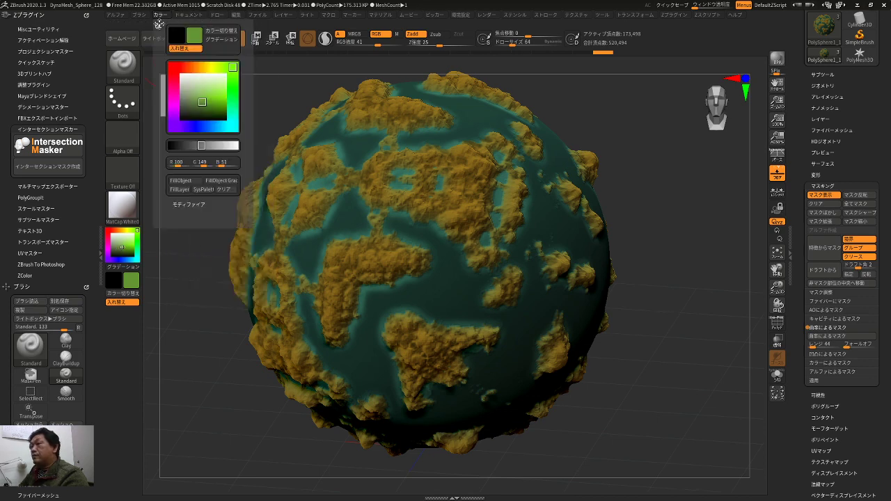
click(189, 181)
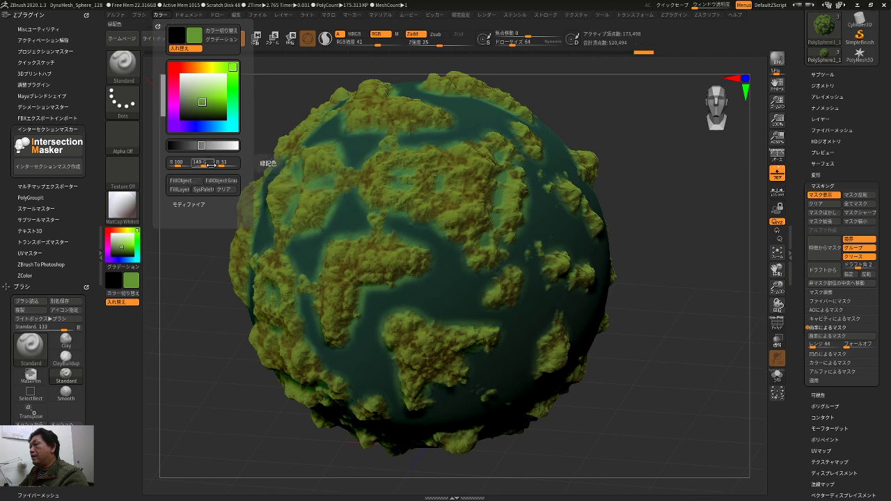
key(ctrl+h)
mouse_move(258, 407)
mouse_down()
mouse_move(682, 352)
mouse_move(689, 368)
mouse_up()
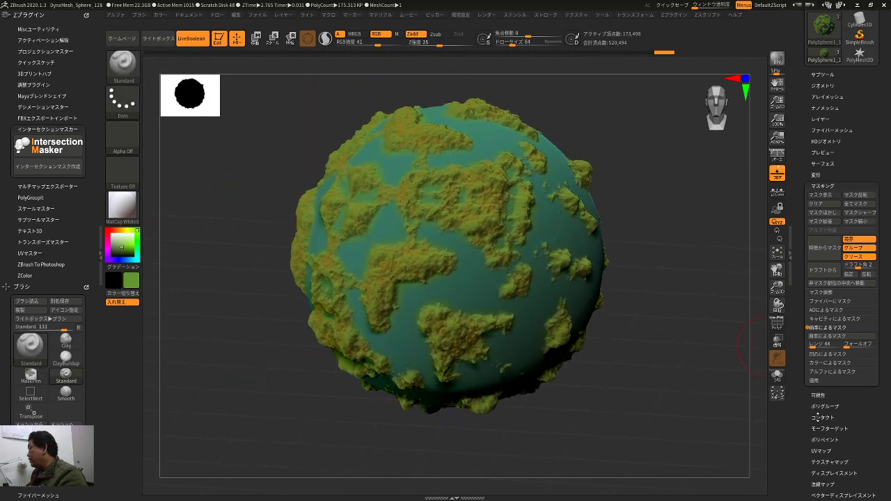
- Add surface noise to the rocky sphere from the copied noise settings and change the noise colour to green
click(825, 166)
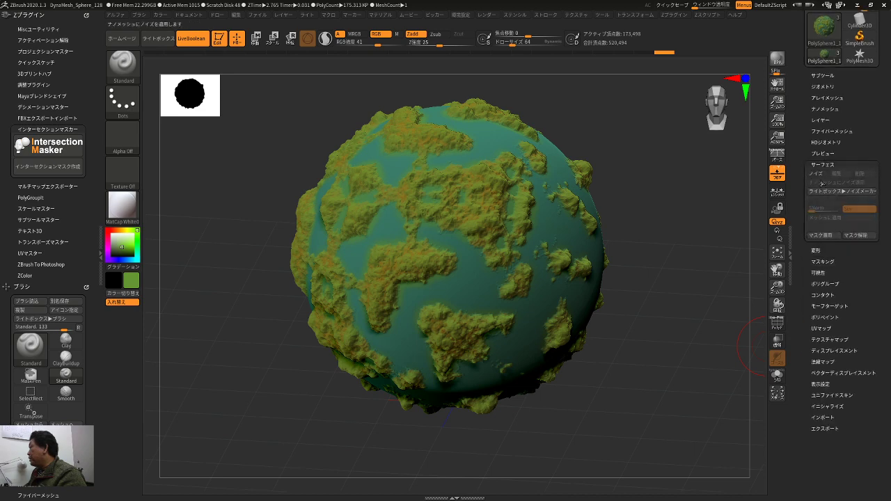
click(823, 180)
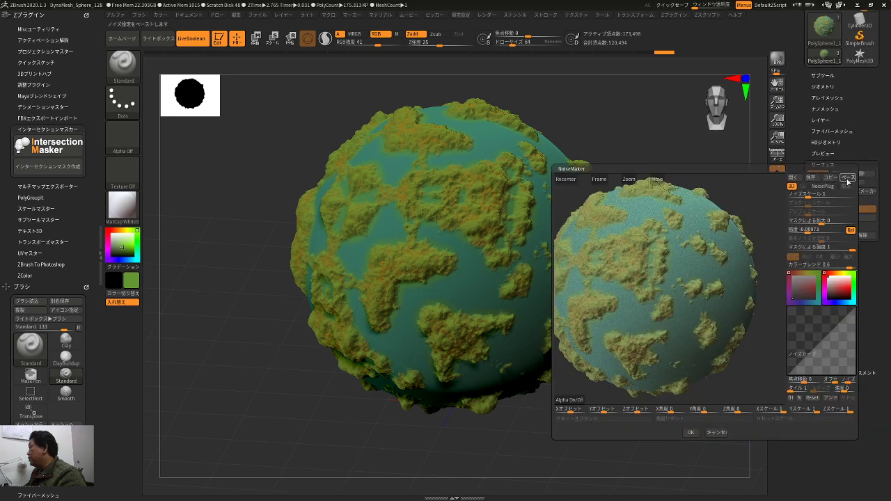
click(847, 179)
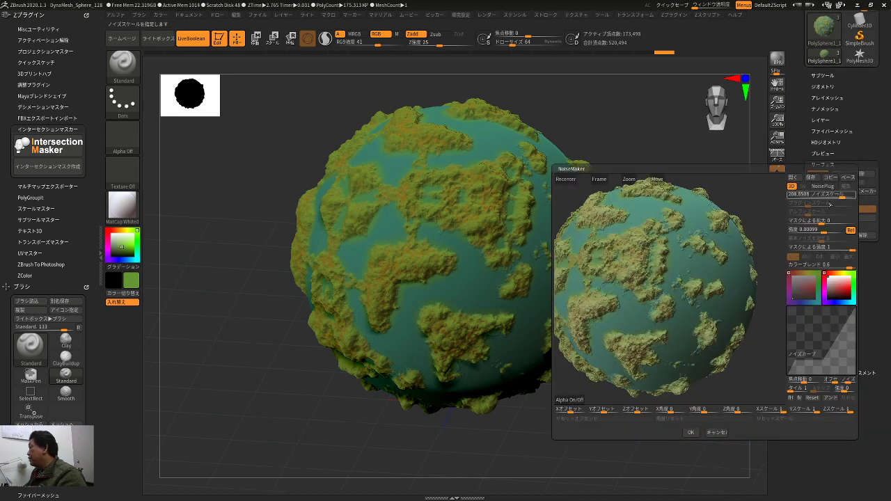
click(845, 273)
click(842, 289)
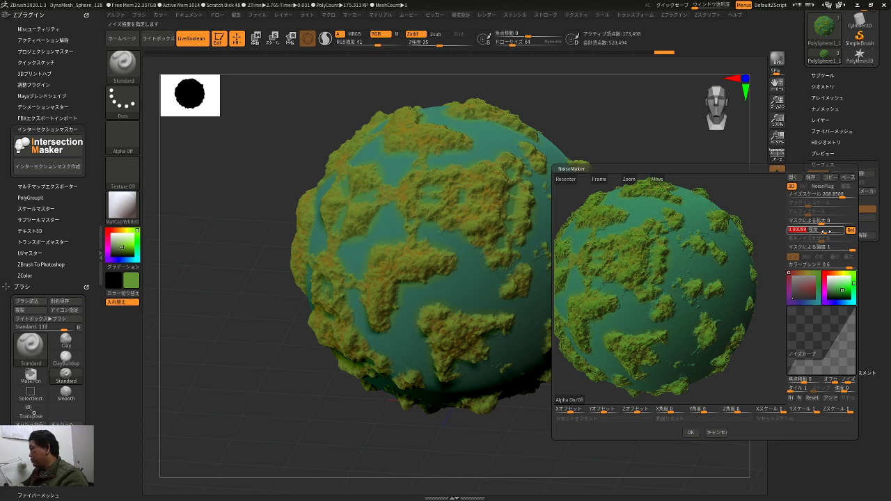
- Set the noise strength to 0, adjust its curve and green colour, and apply the noise to the mesh
text(0)
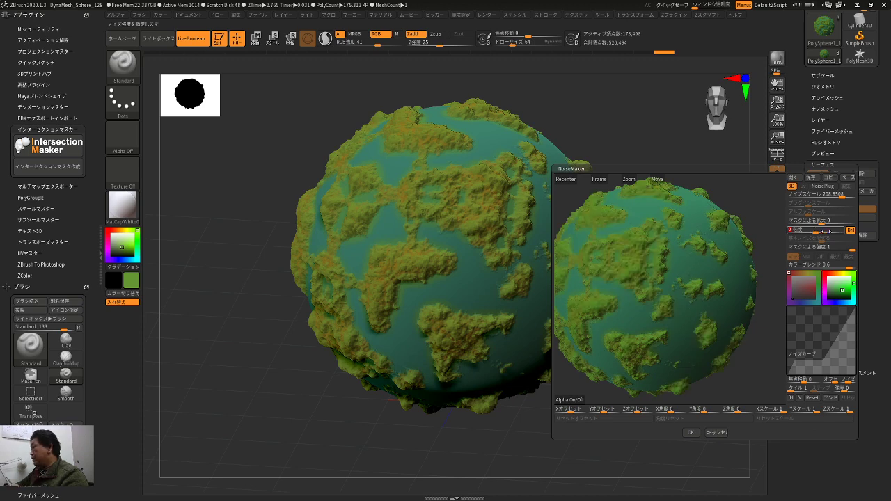
drag(844, 322, 841, 323)
click(845, 294)
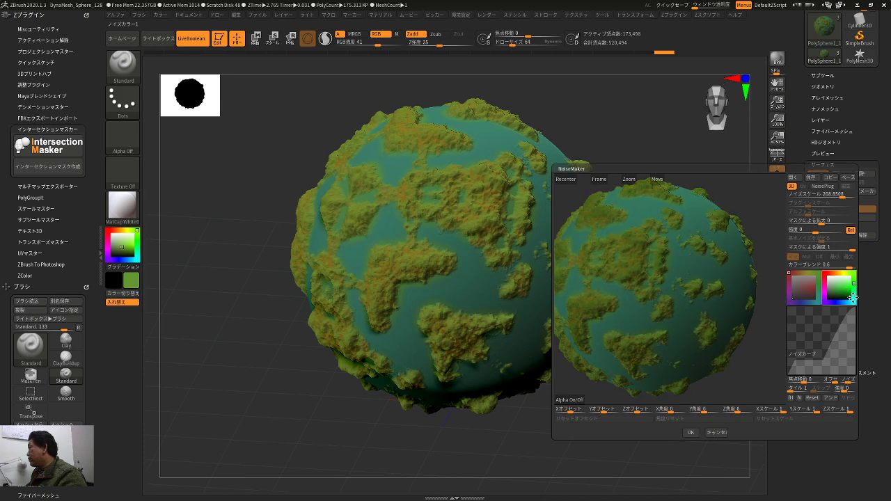
click(690, 433)
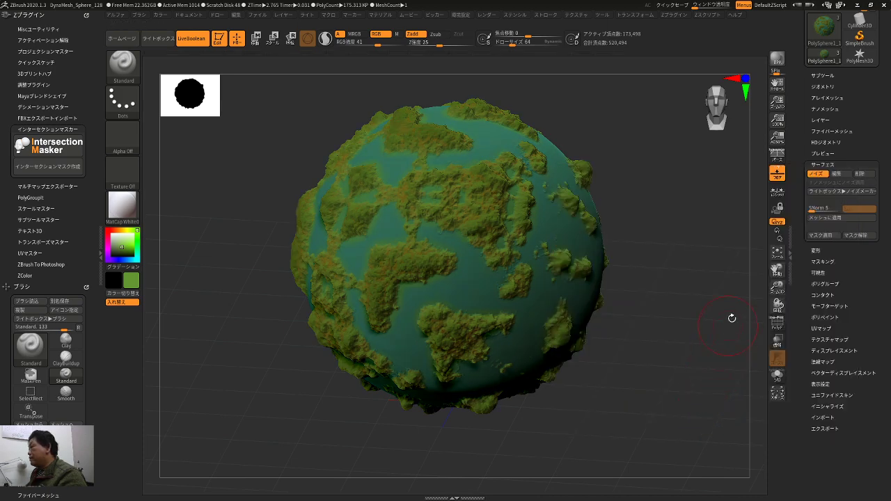
click(827, 218)
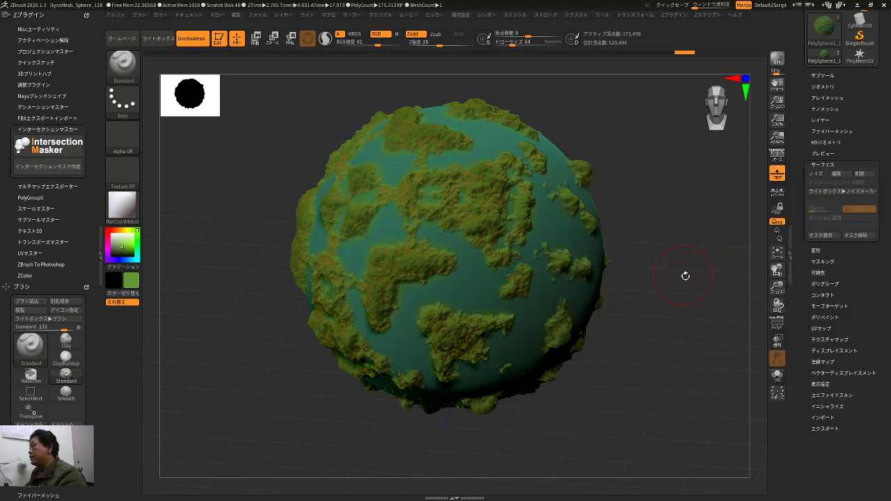
- Mask the raised areas by polygroup, leaving the smooth base unmasked, and pick up the base's teal colour
drag(677, 275, 652, 207)
key(w)
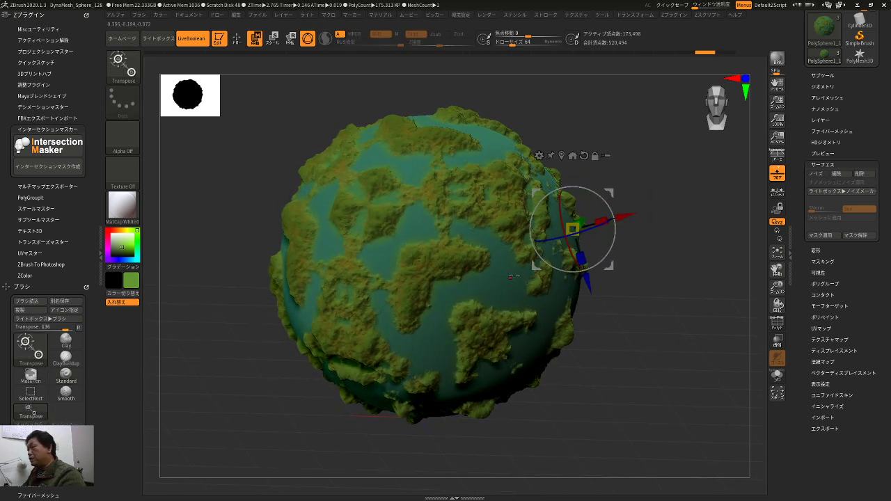
key(q)
key(w)
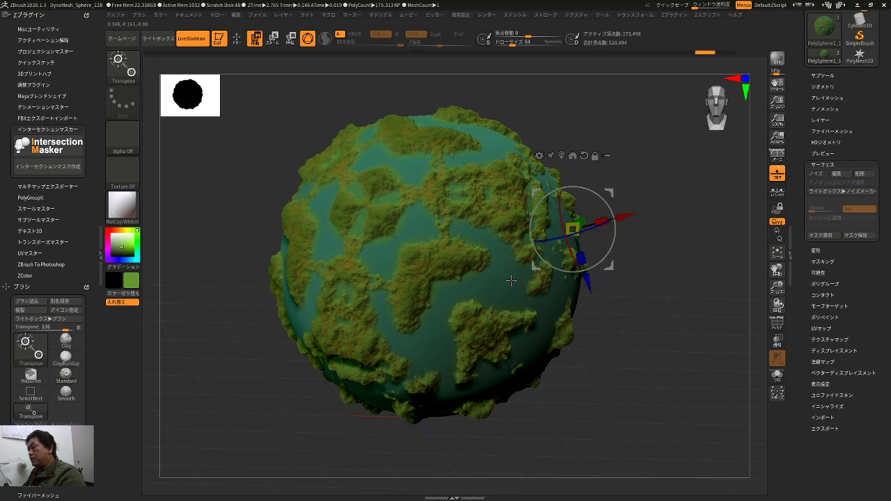
click(506, 279)
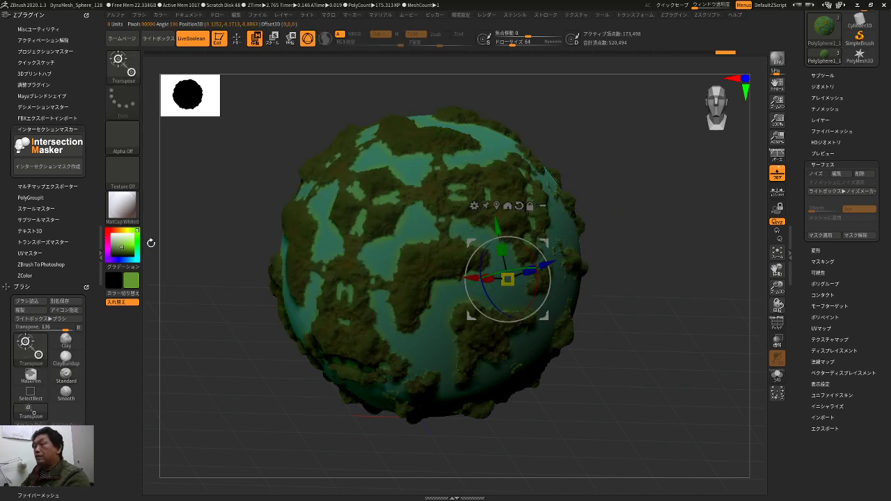
click(121, 247)
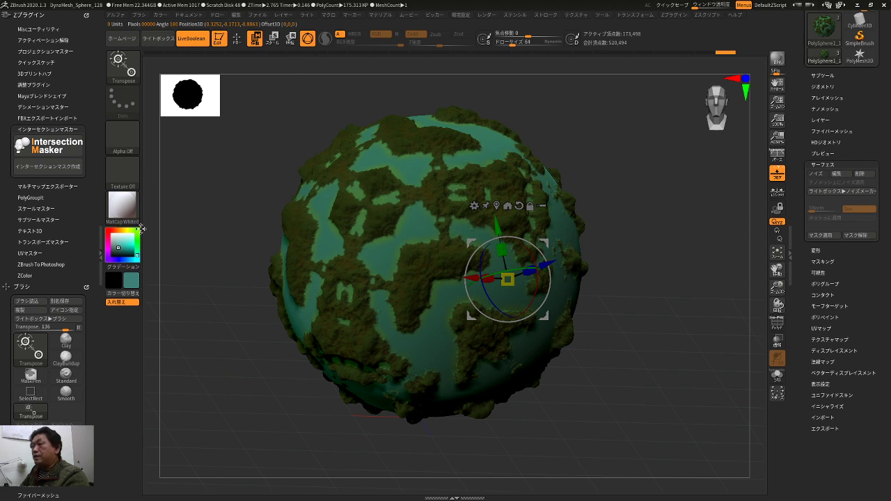
key(q)
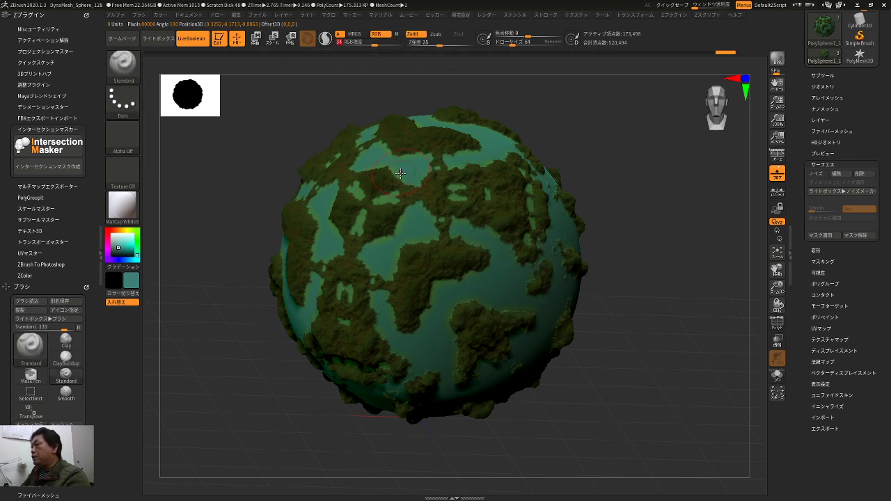
- Fill the unmasked base with teal at RGB intensity 34 and clear the mask
drag(561, 121, 474, 139)
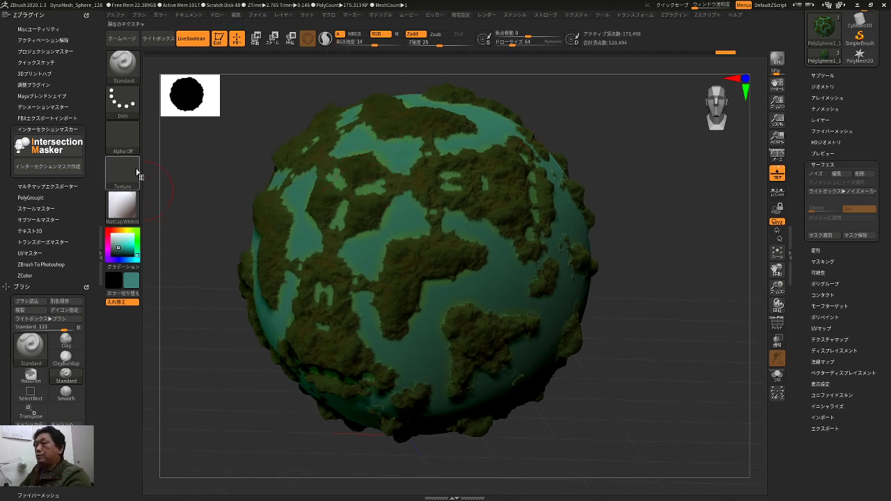
click(161, 15)
click(160, 15)
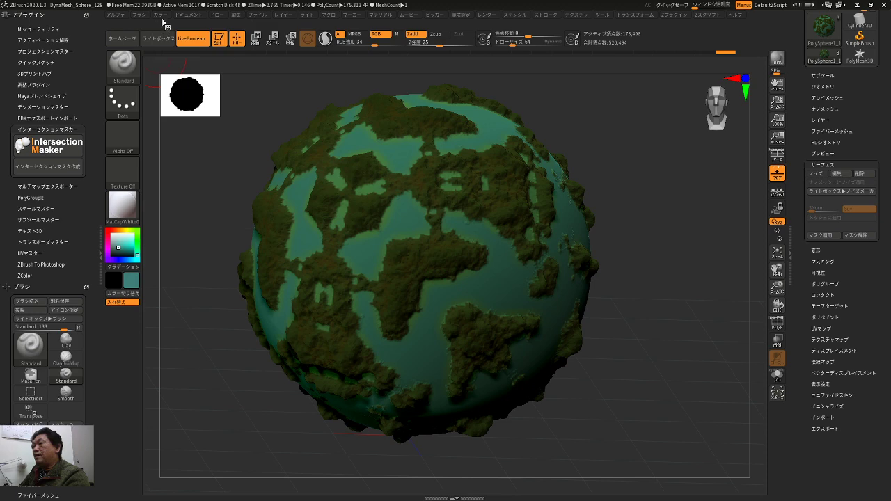
click(161, 16)
ctrl+drag(213, 334, 247, 410)
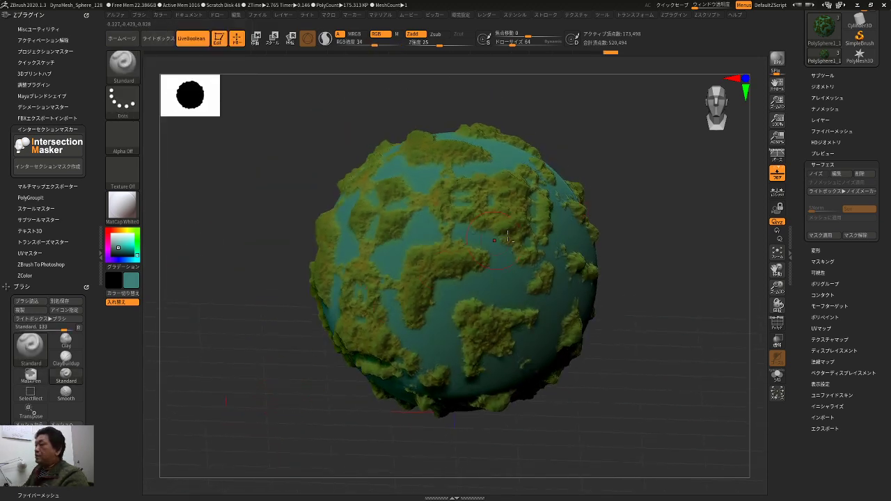
- Show the smooth PolySphere subtool together with the rocky sphere and make it the active subtool
drag(661, 213, 683, 213)
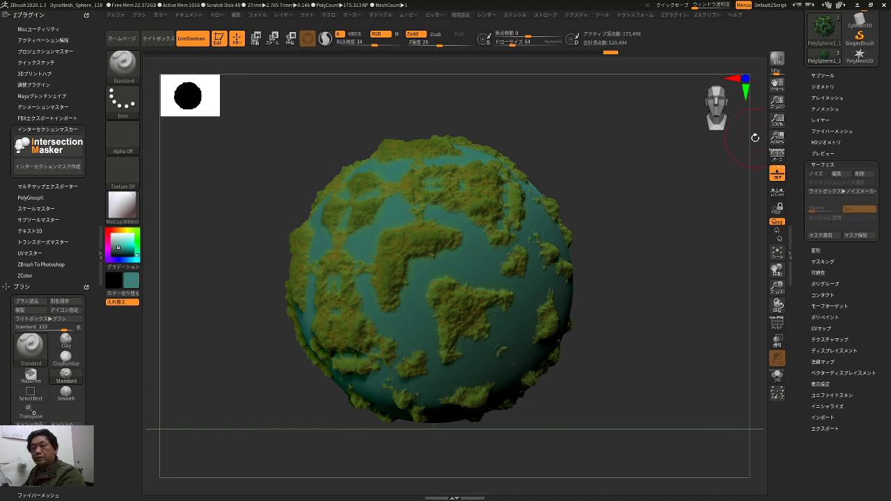
click(826, 75)
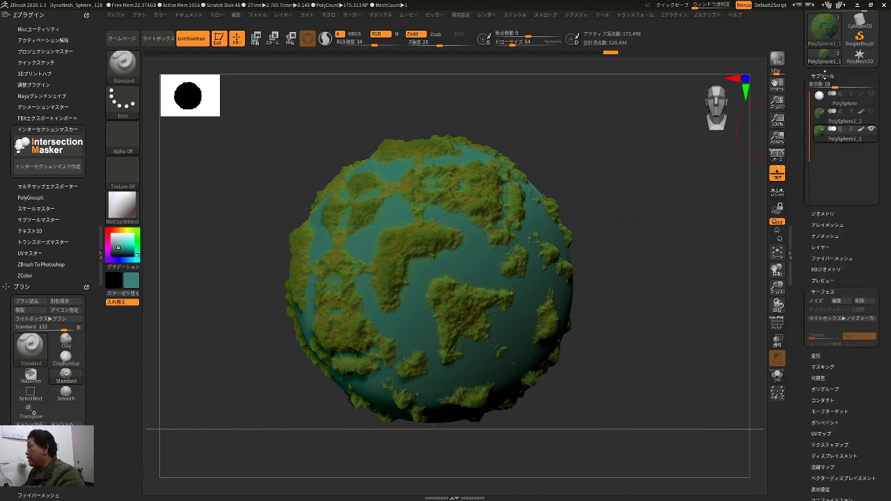
click(870, 111)
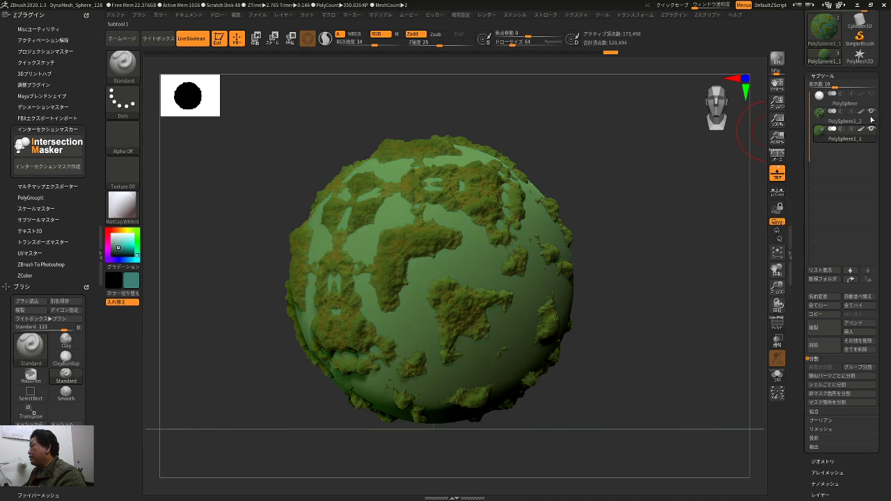
click(870, 113)
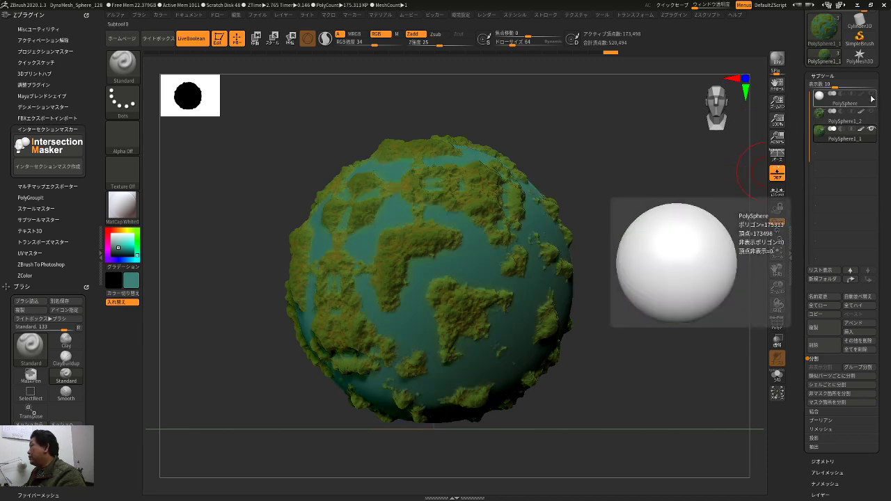
click(871, 95)
click(825, 99)
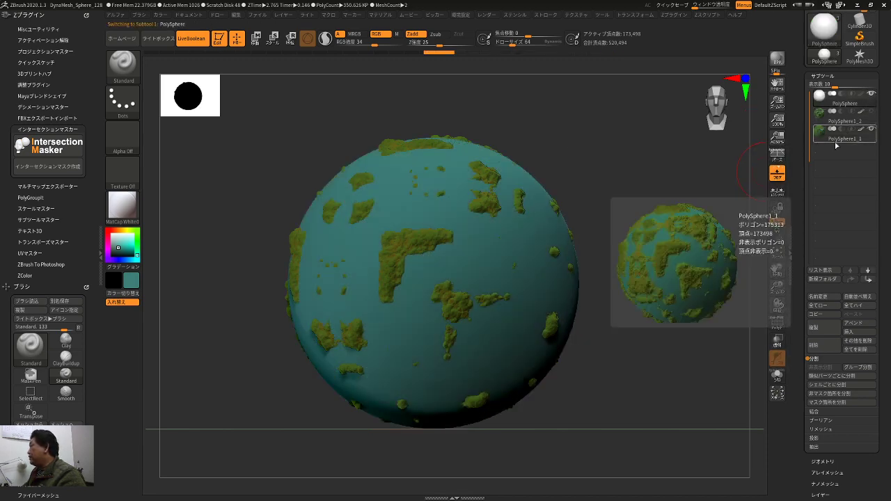
- Duplicate the PolySphere subtool, hide the original and make the copy active
click(814, 327)
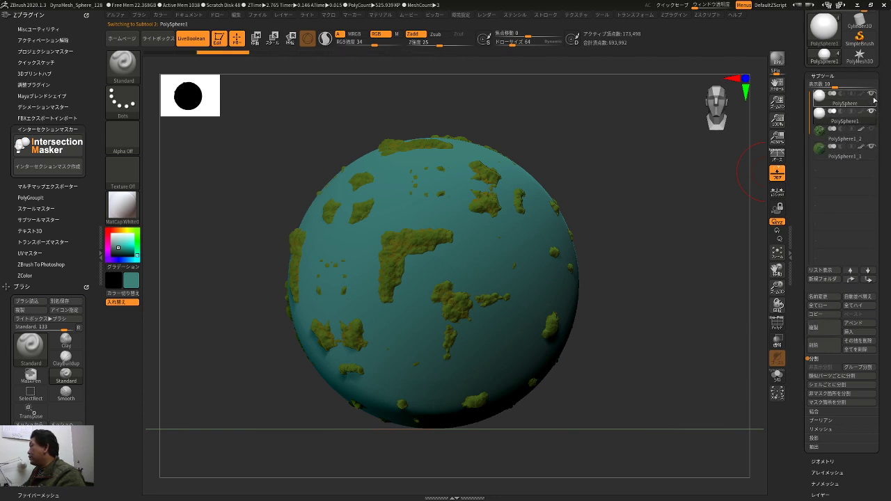
click(871, 134)
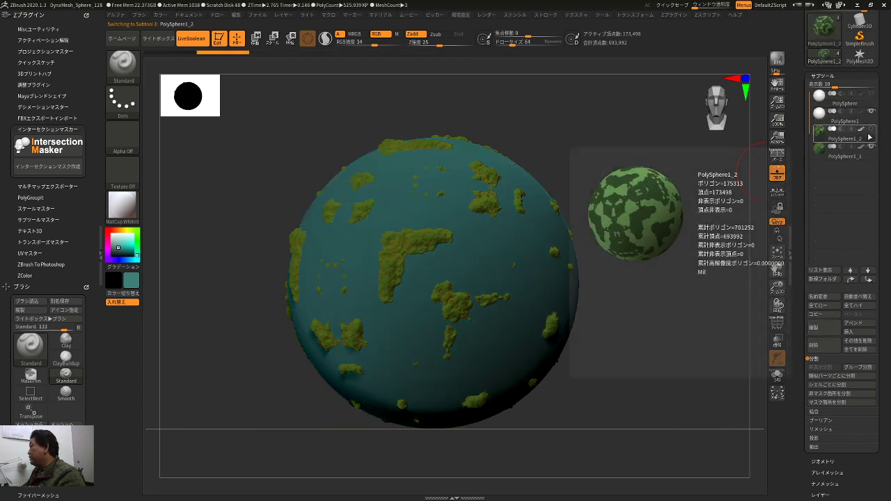
click(870, 119)
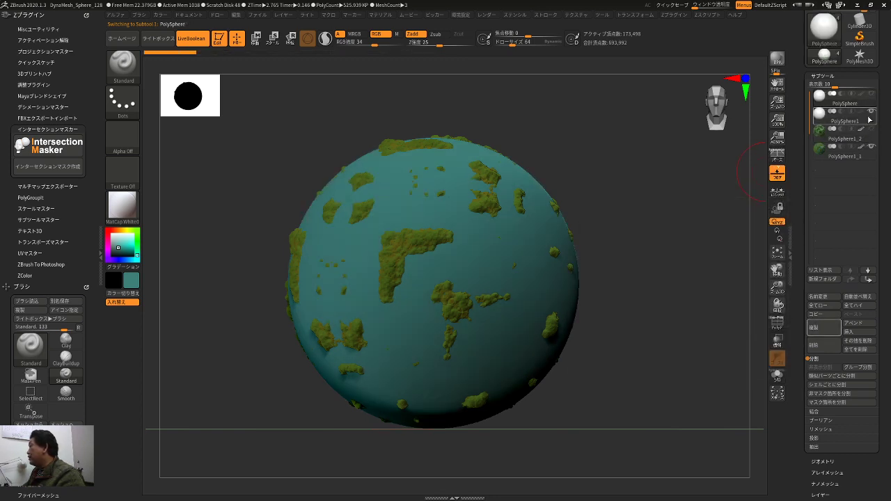
- Scale the duplicated smooth sphere down slightly and uniformly so more of the raised land stands above it
key(w)
drag(622, 163, 562, 203)
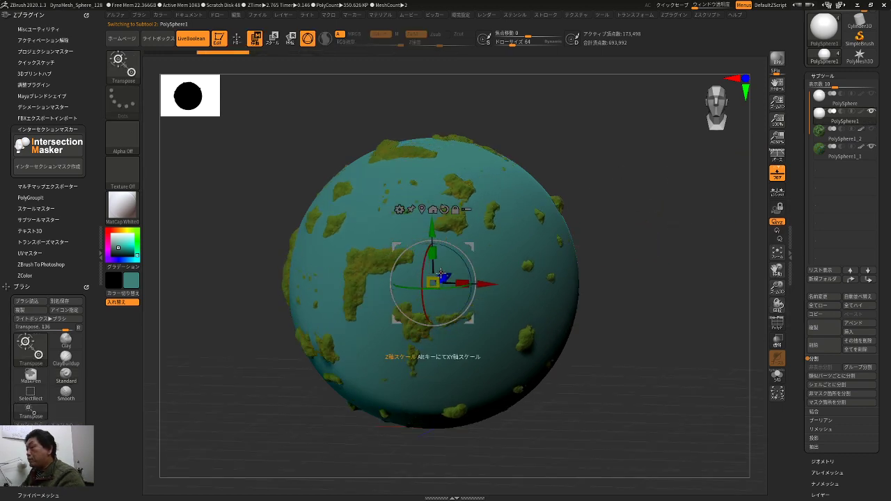
mouse_move(433, 281)
mouse_down()
mouse_move(437, 274)
mouse_move(433, 282)
mouse_up()
key(f)
key(q)
mouse_move(705, 153)
alt+mouse_down()
mouse_move(659, 144)
mouse_move(664, 133)
alt+mouse_up()
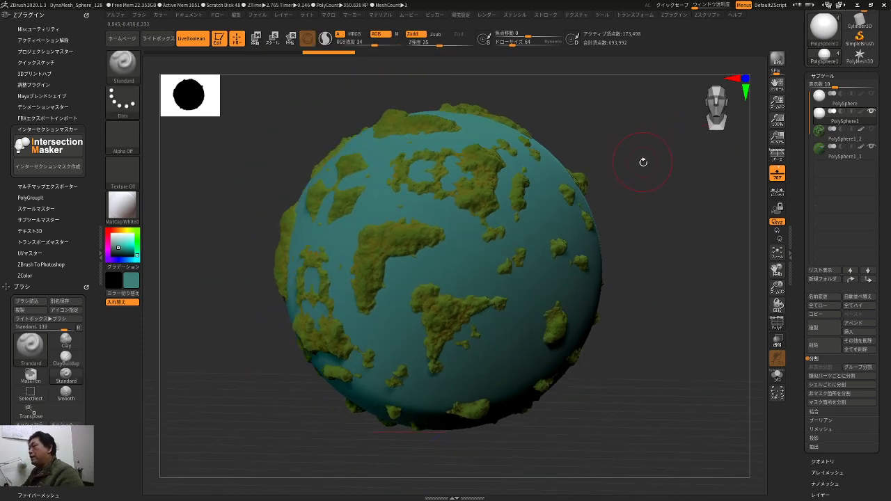
alt+drag(561, 89, 580, 100)
- Enable transparency and WAX preview in the render properties
click(487, 16)
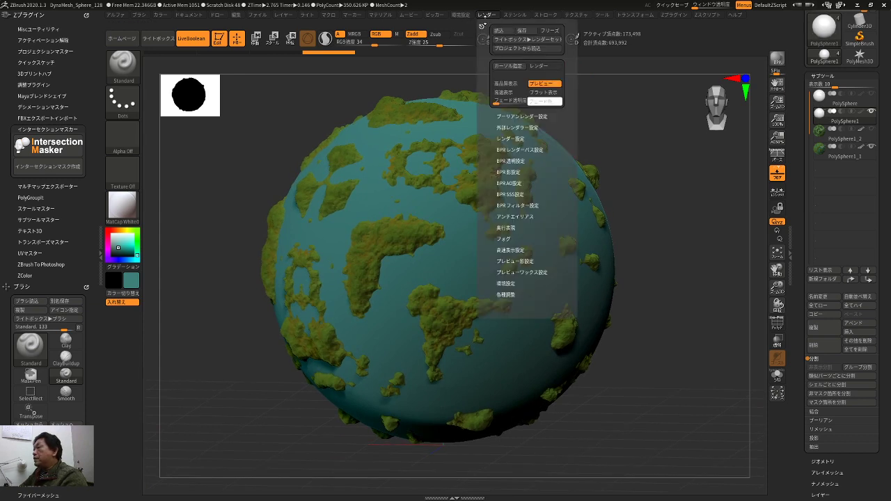
click(520, 139)
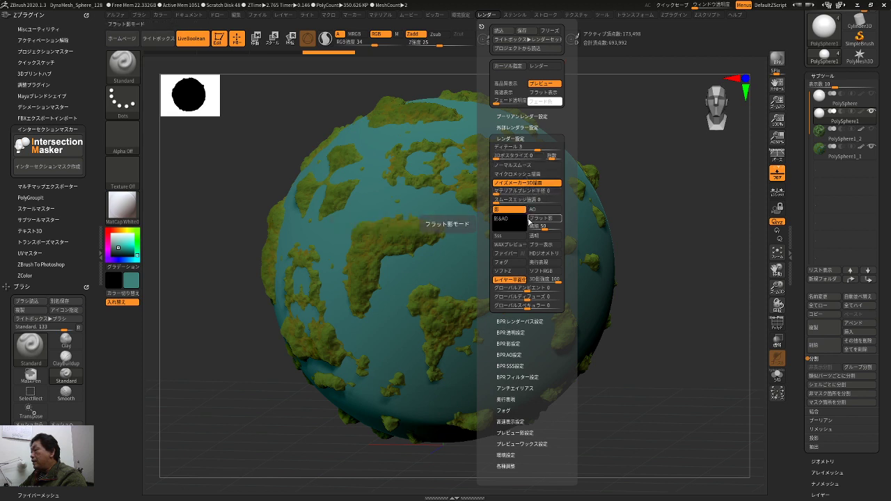
click(537, 236)
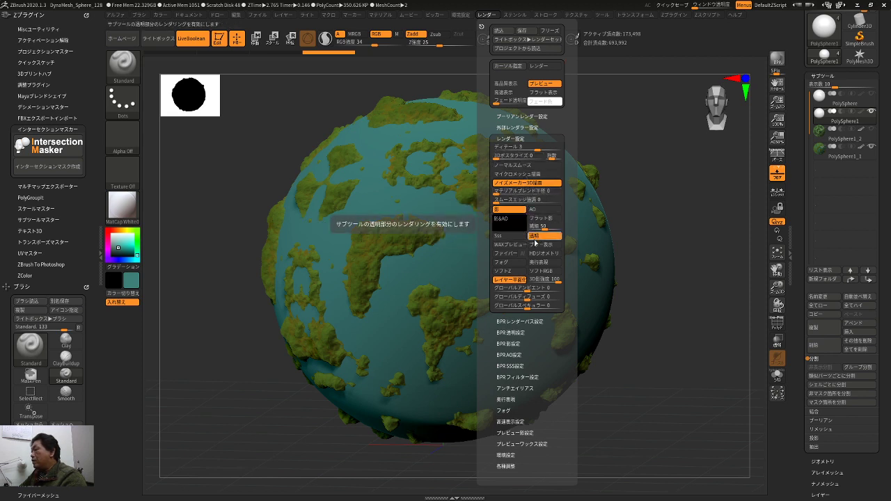
click(521, 246)
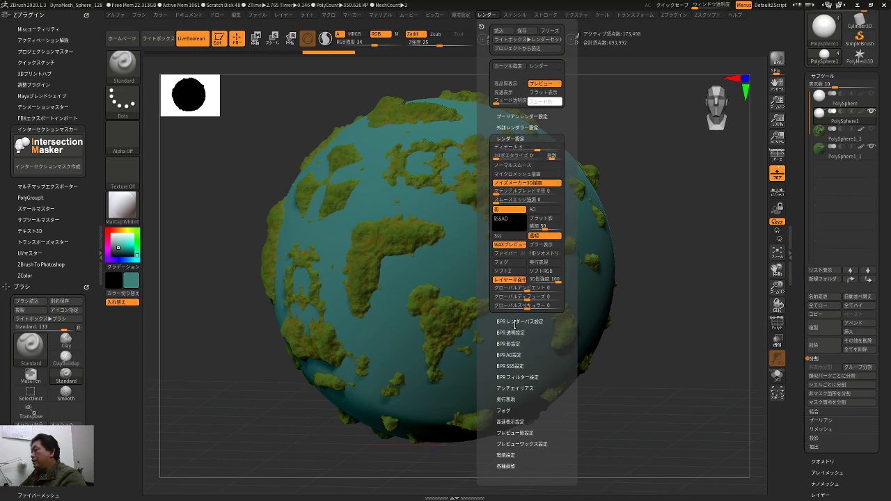
click(513, 344)
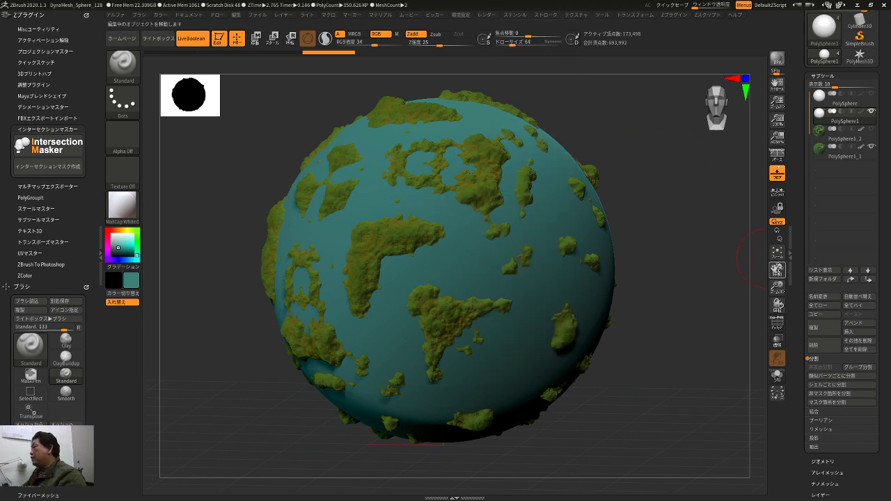
- Fill the duplicated smooth sphere with teal, R 63, G 127, B 119, at RGB intensity 100
scroll(797, 264, down, 1)
scroll(800, 264, up, 2)
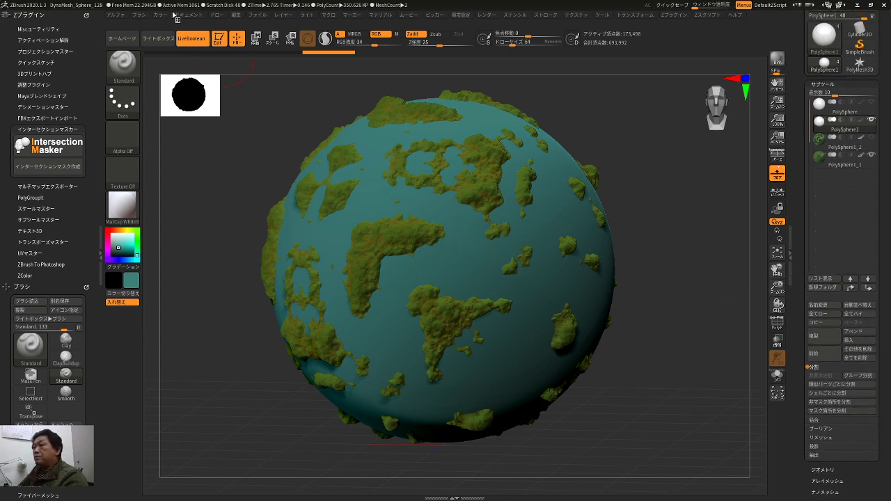
click(165, 15)
click(189, 182)
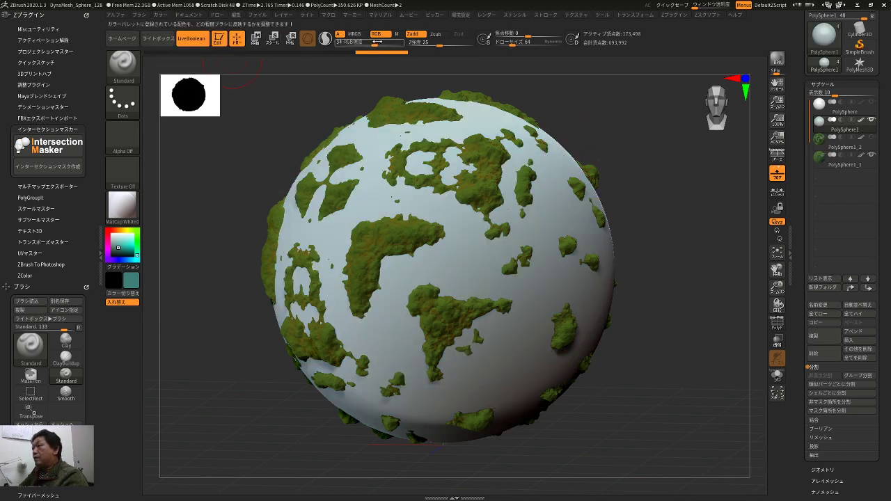
click(399, 45)
click(161, 16)
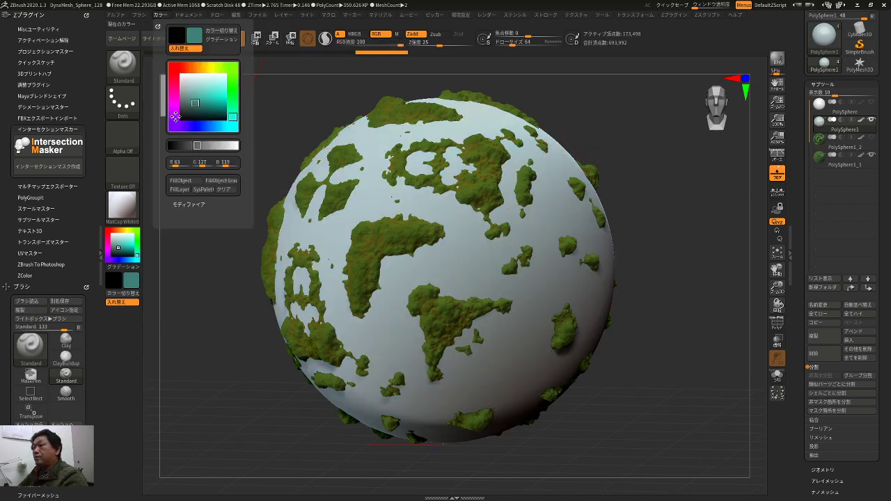
click(182, 183)
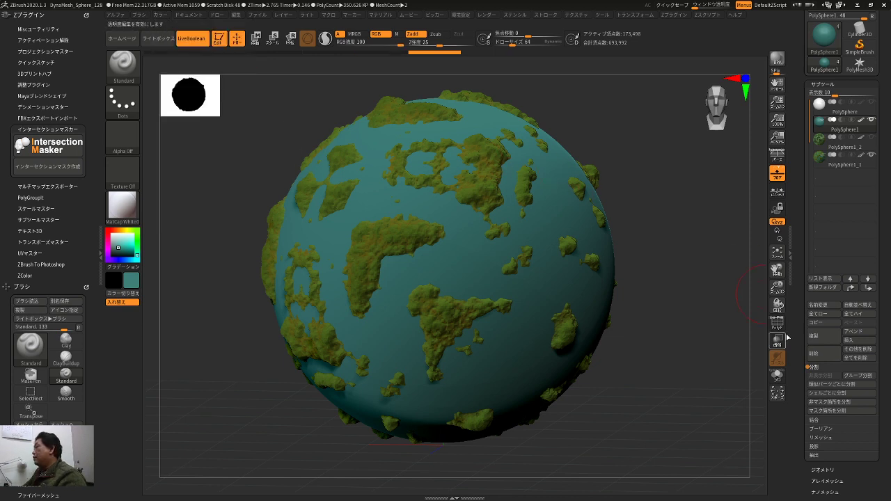
- Enable BPR transparent shading for the teal sphere with BPR transparency 82 and BPR shadow 19, and render the planet
scroll(842, 278, down, 5)
scroll(805, 262, down, 7)
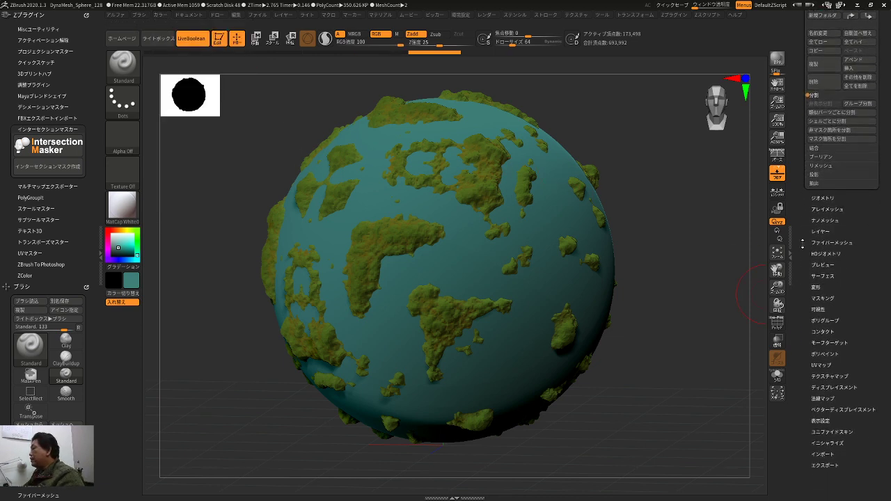
scroll(811, 207, up, 10)
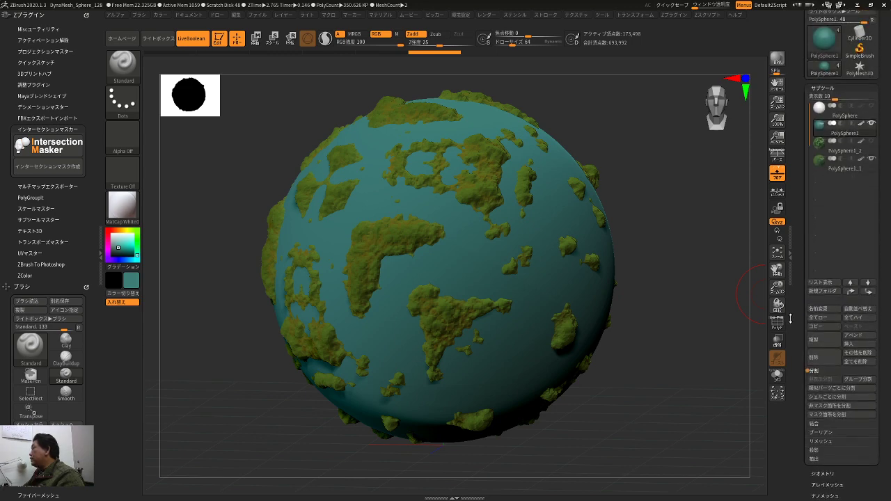
scroll(790, 318, down, 10)
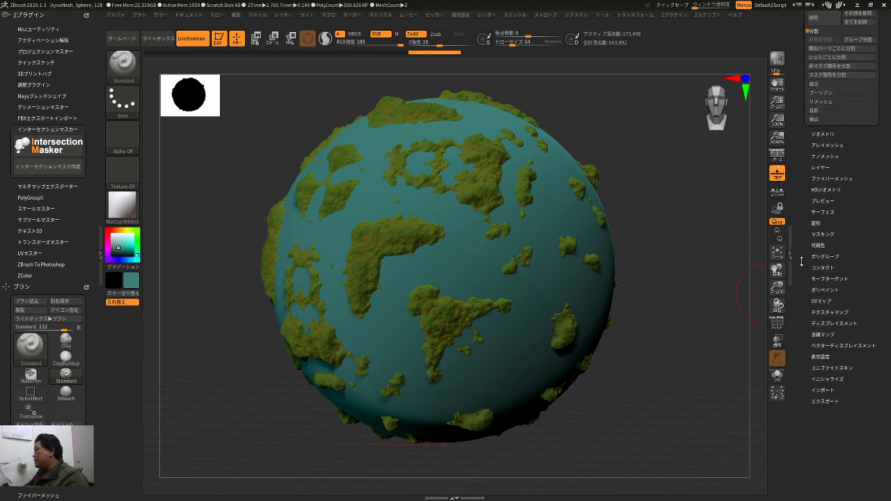
click(813, 356)
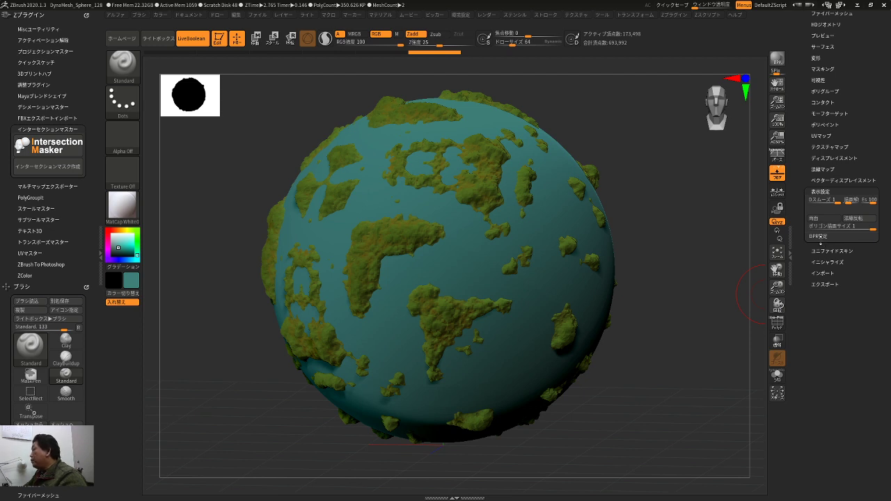
click(824, 236)
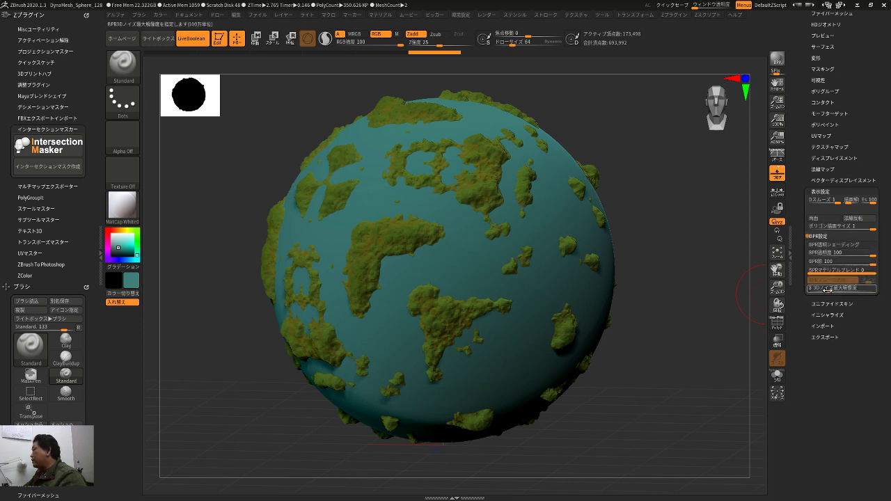
click(839, 245)
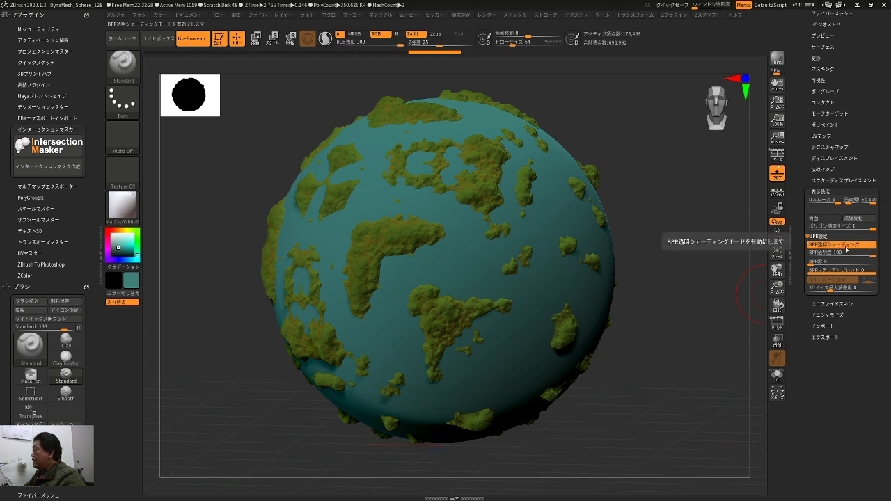
drag(865, 253, 823, 261)
drag(854, 254, 861, 254)
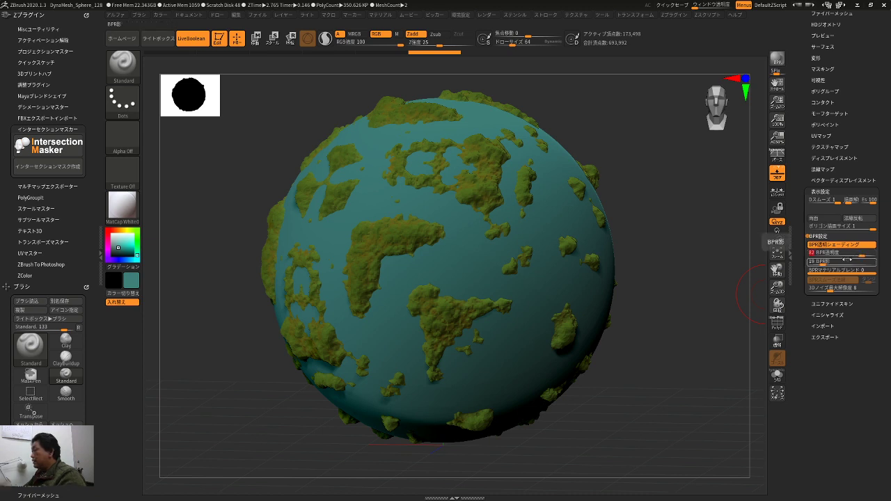
click(777, 60)
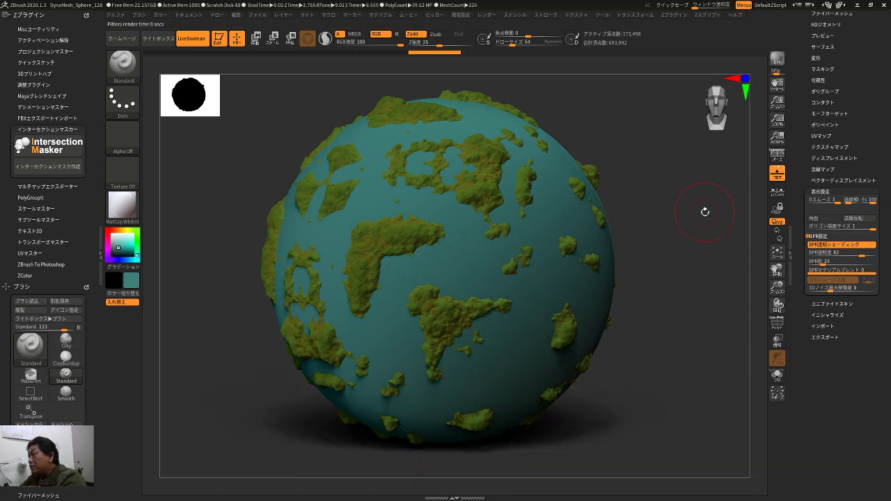
- Scale the teal sphere up slightly and uniformly so it covers more of the low-lying land
key(w)
drag(701, 272, 705, 274)
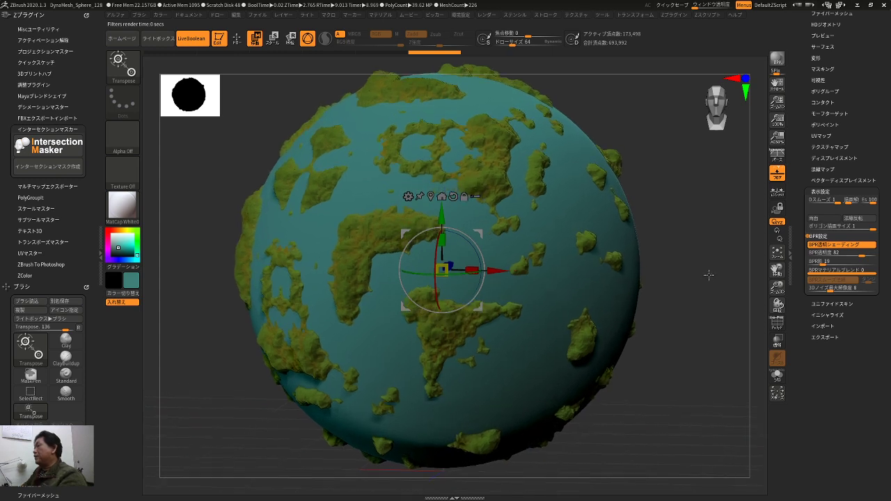
drag(703, 237, 691, 235)
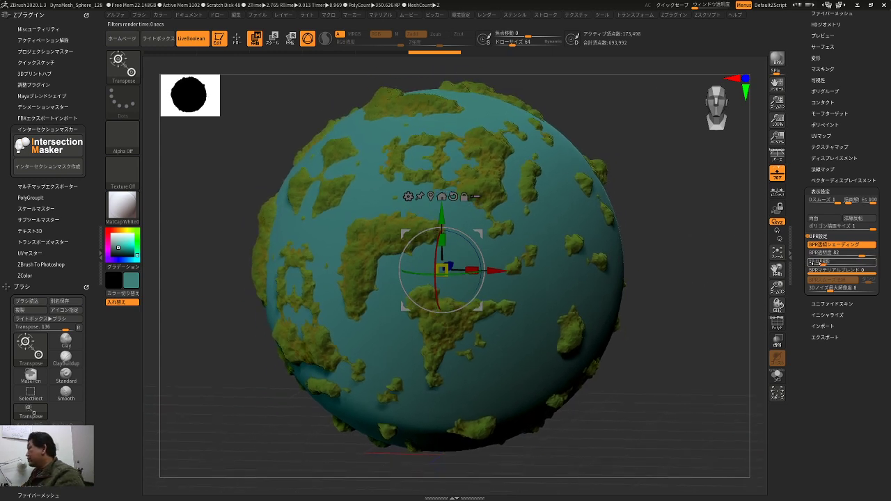
drag(441, 269, 438, 270)
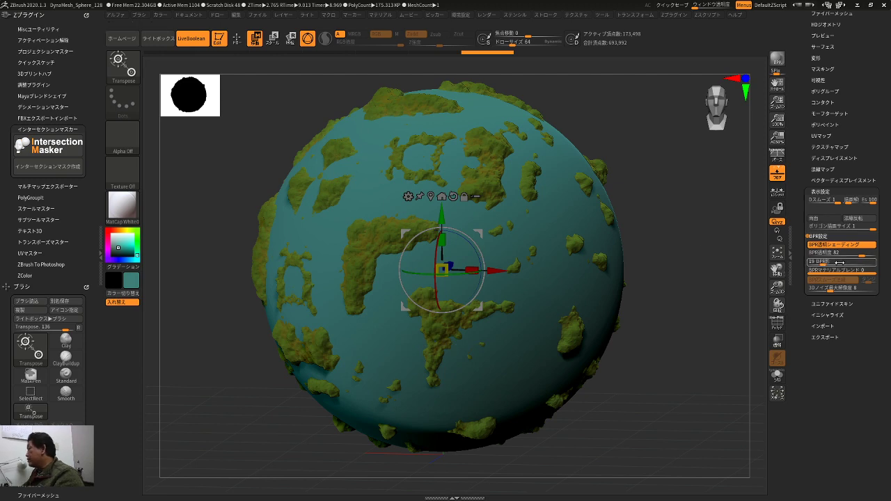
- Set the teal sphere's BPR transparency to 92 and turn off Live Boolean
drag(861, 256, 862, 255)
scroll(799, 167, up, 10)
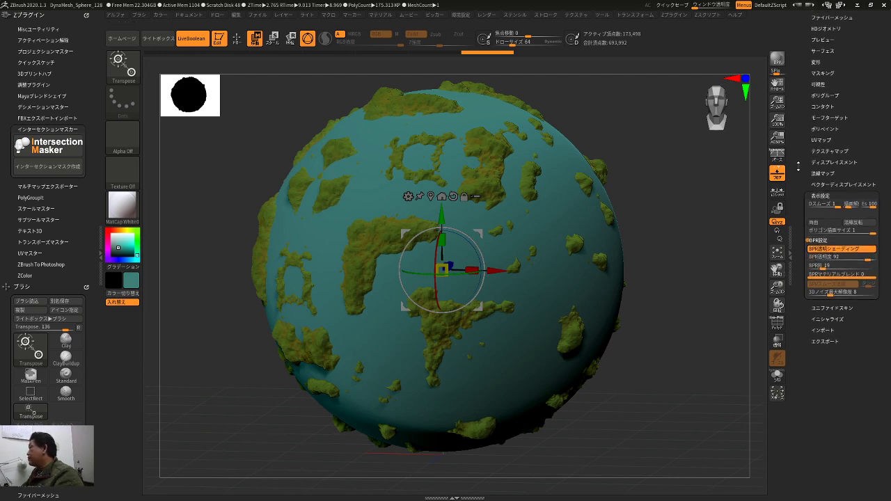
click(823, 159)
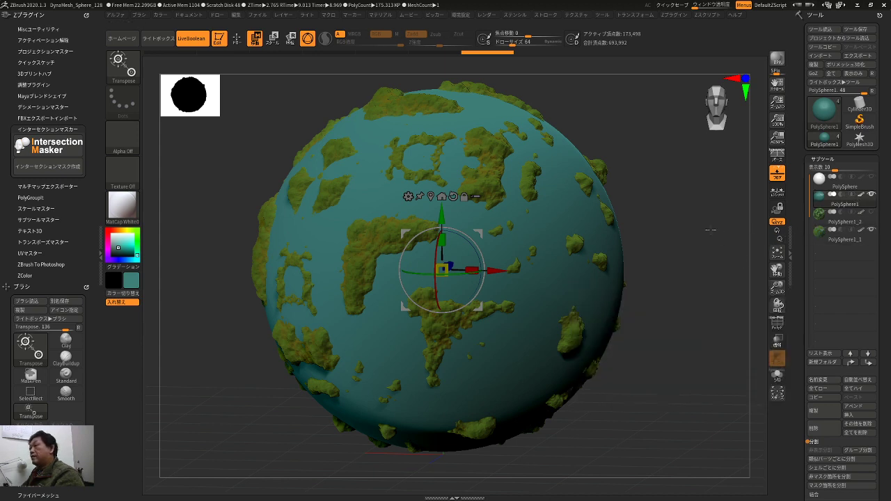
click(203, 41)
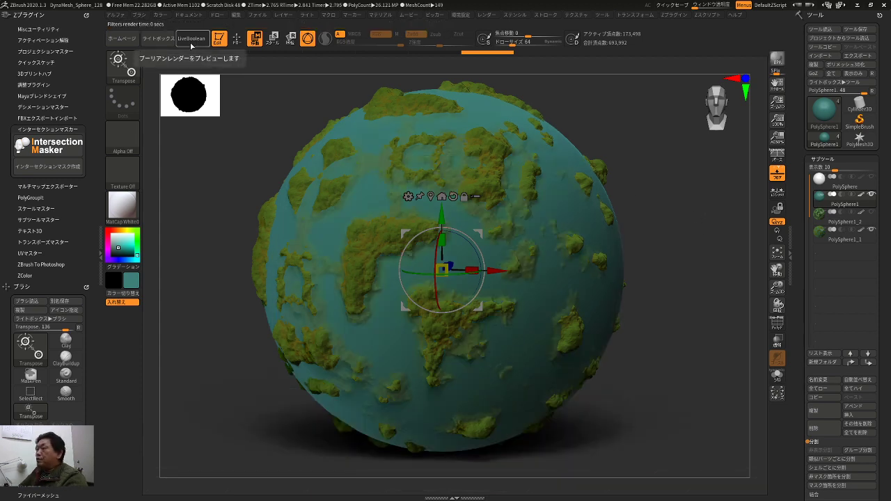
- Return to draw mode and render the whole planet with BPR to check the transparent water
key(q)
drag(538, 119, 662, 137)
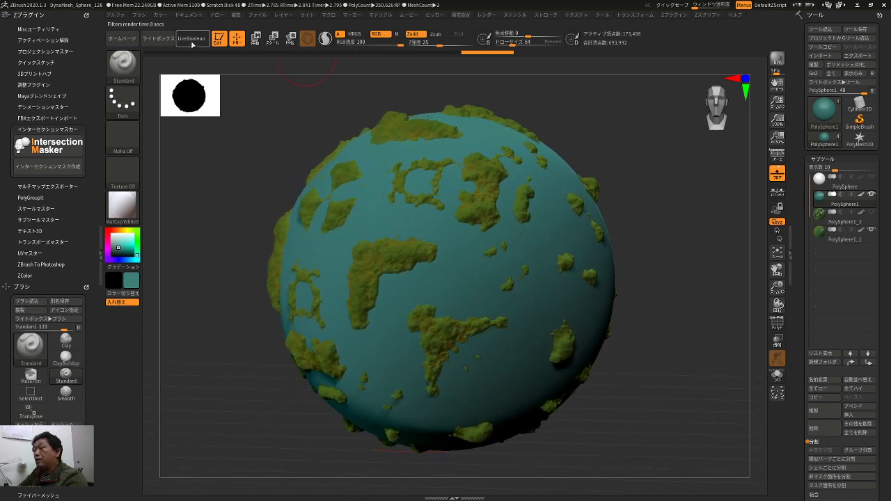
click(776, 59)
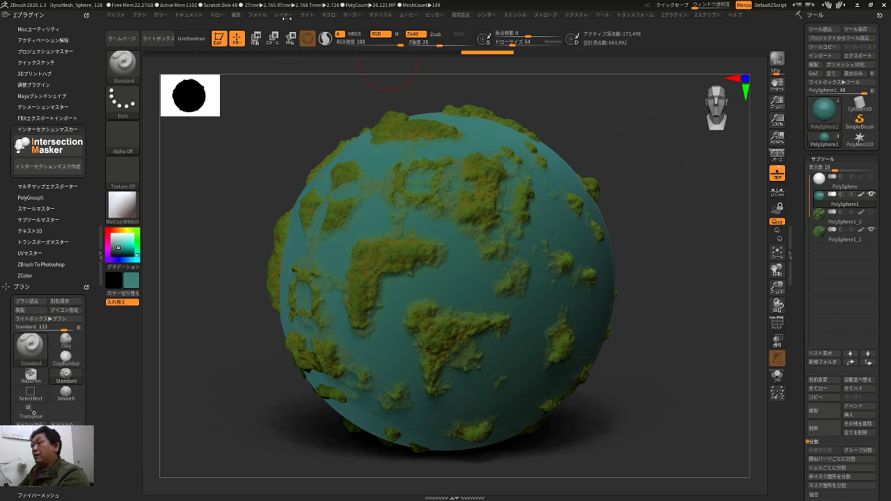
- Move the light to the upper left of the light preview sphere and render the planet again
click(283, 15)
mouse_move(306, 14)
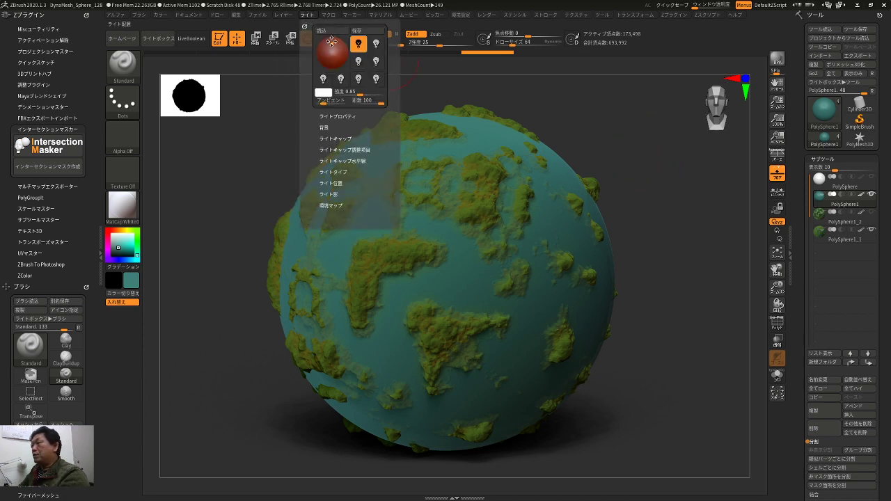
click(327, 45)
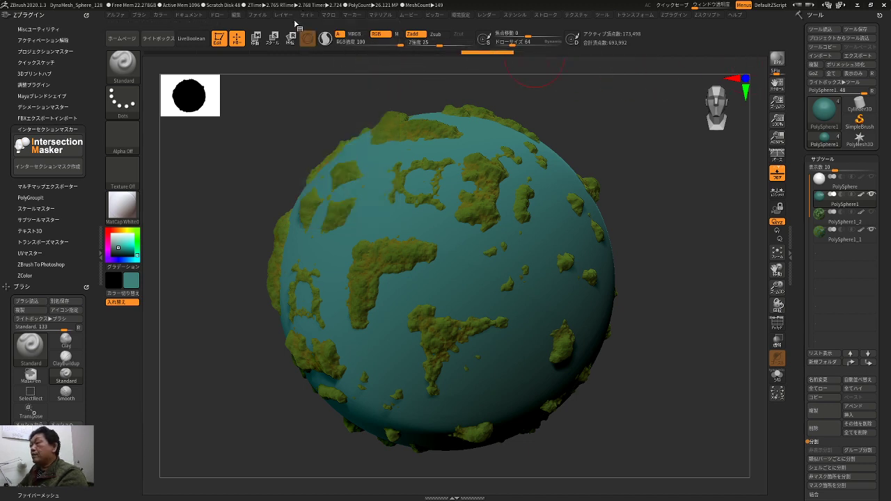
click(306, 16)
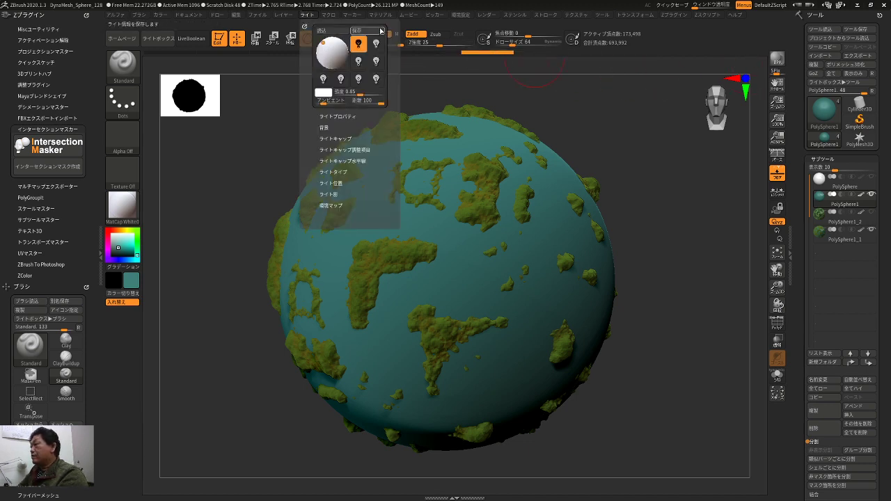
click(774, 62)
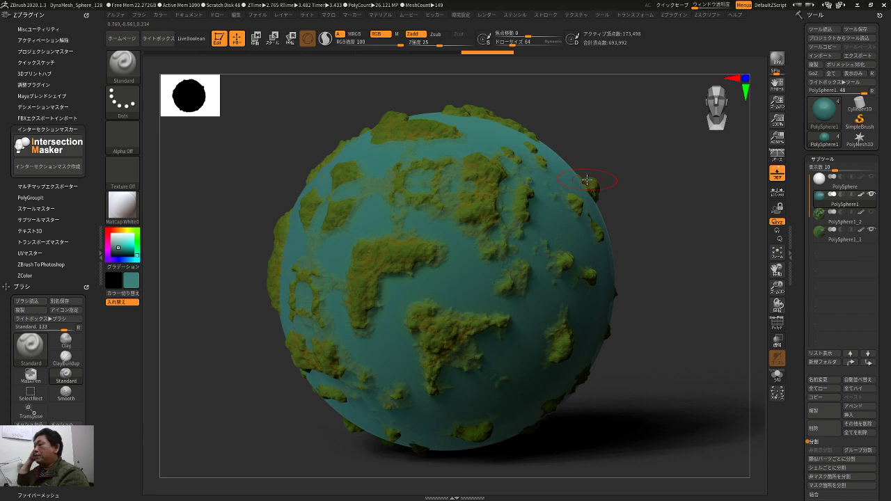
- Leave the rendered view and insert a cube as a new subtool after the teal sphere
click(634, 117)
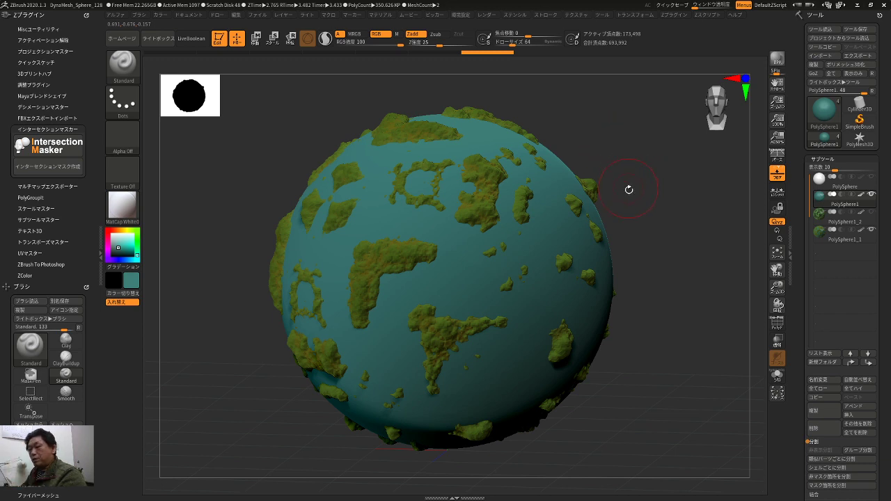
mouse_move(675, 220)
mouse_down()
mouse_move(665, 205)
mouse_move(682, 219)
mouse_up()
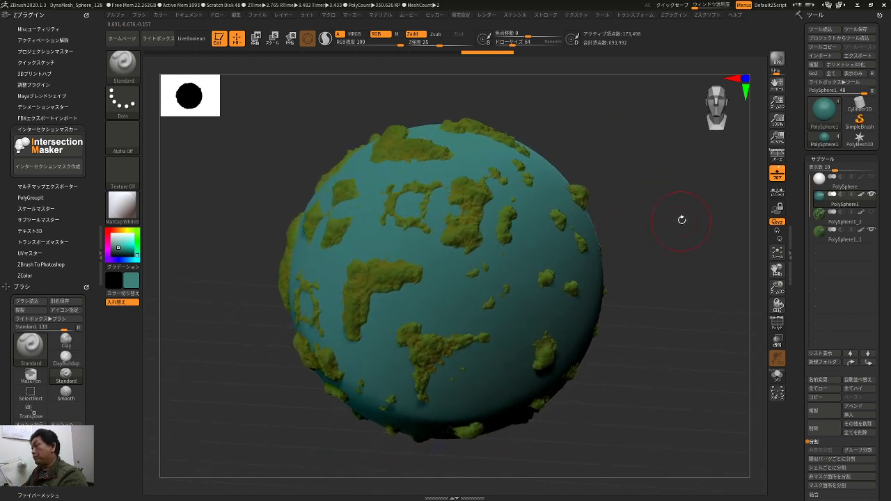
drag(742, 275, 731, 263)
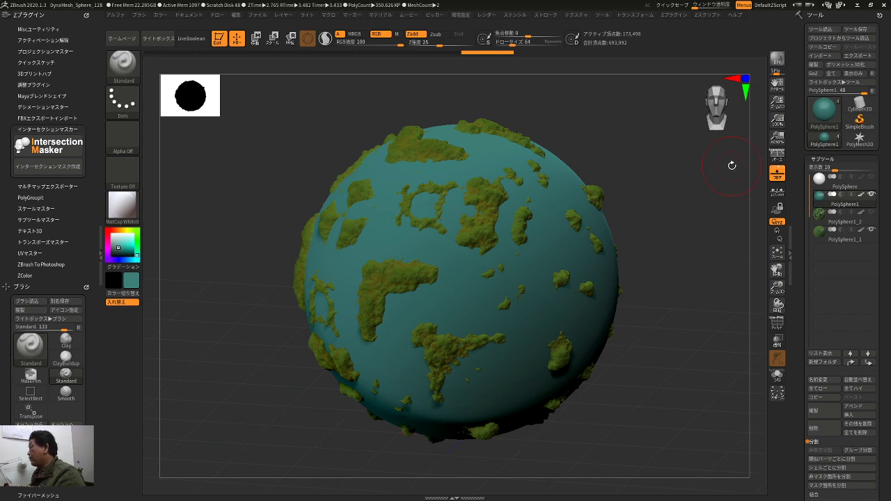
click(850, 416)
click(636, 341)
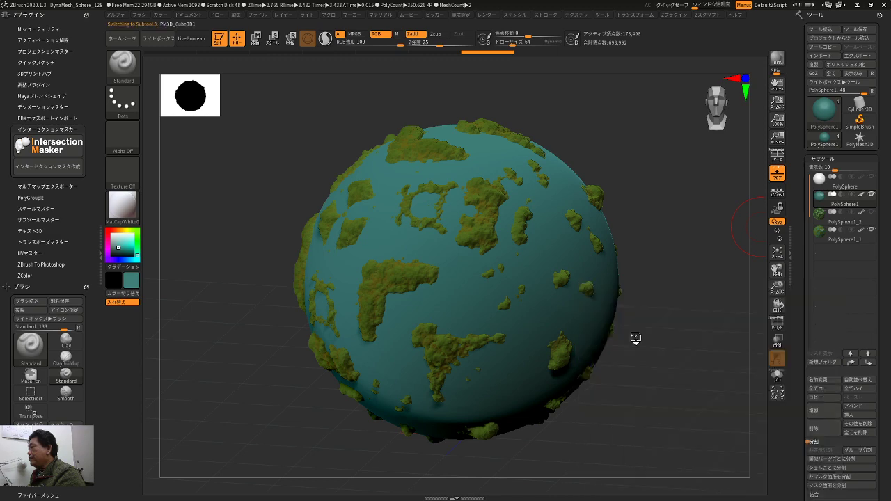
- Turn on Live Boolean, setting the cube to subtraction at the end of the subtool list so it cuts every sphere
key(w)
shift+drag(720, 254, 730, 237)
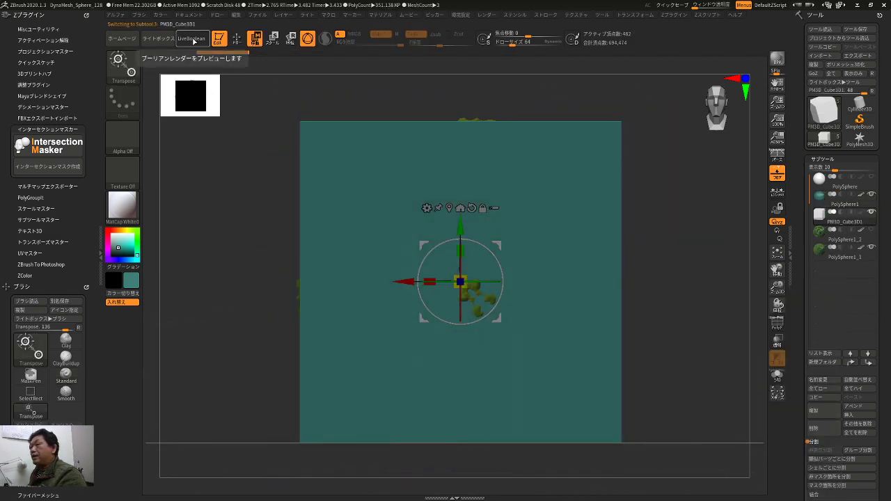
click(191, 39)
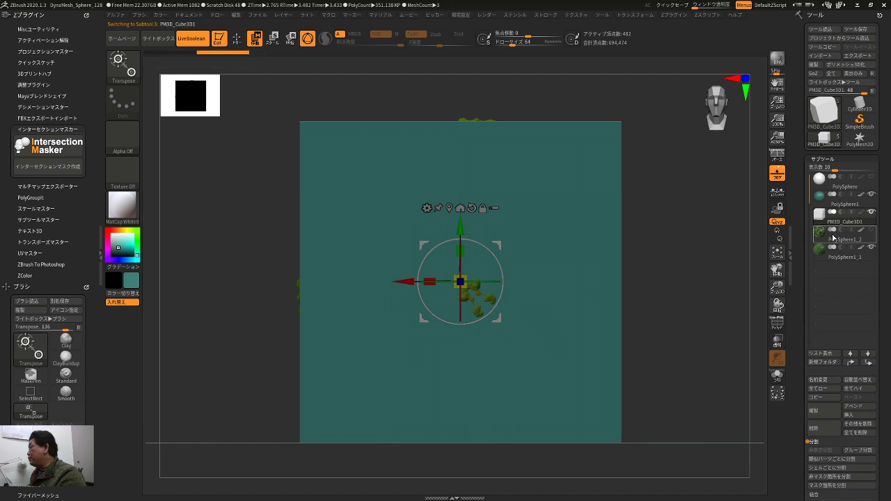
click(842, 211)
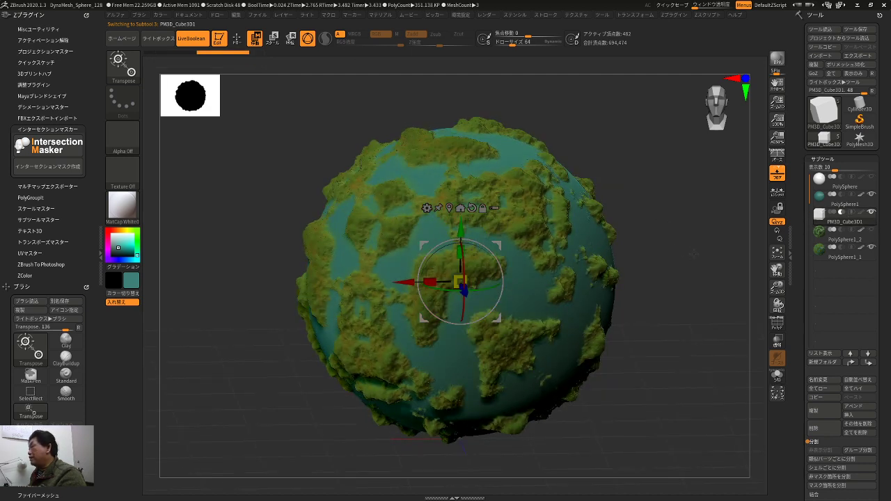
shift+drag(693, 254, 704, 231)
drag(837, 224, 844, 264)
- Move the cube up, sideways and forward so it cuts a one-eighth wedge from the planet's upper right front
drag(499, 245, 548, 73)
drag(689, 327, 561, 405)
drag(549, 139, 457, 133)
drag(596, 147, 651, 151)
drag(455, 133, 460, 135)
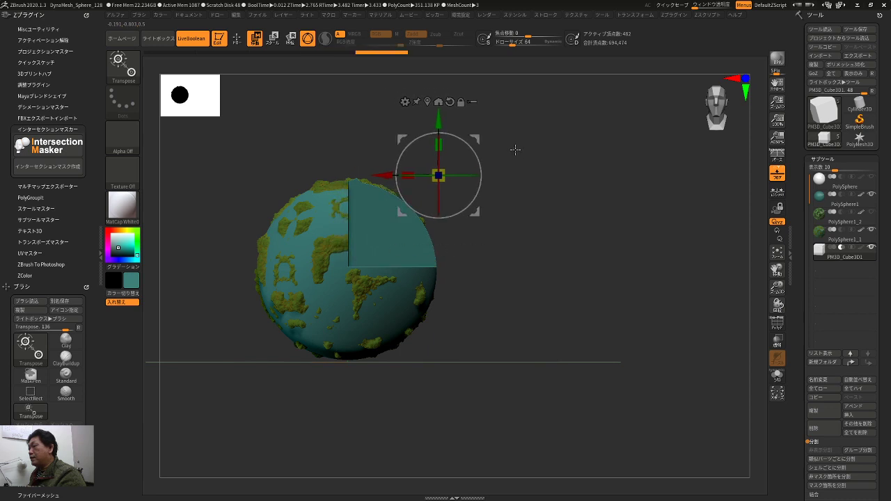
mouse_move(513, 149)
mouse_down()
mouse_move(531, 184)
mouse_move(607, 258)
mouse_move(636, 302)
mouse_move(675, 287)
mouse_move(752, 286)
mouse_up()
key(q)
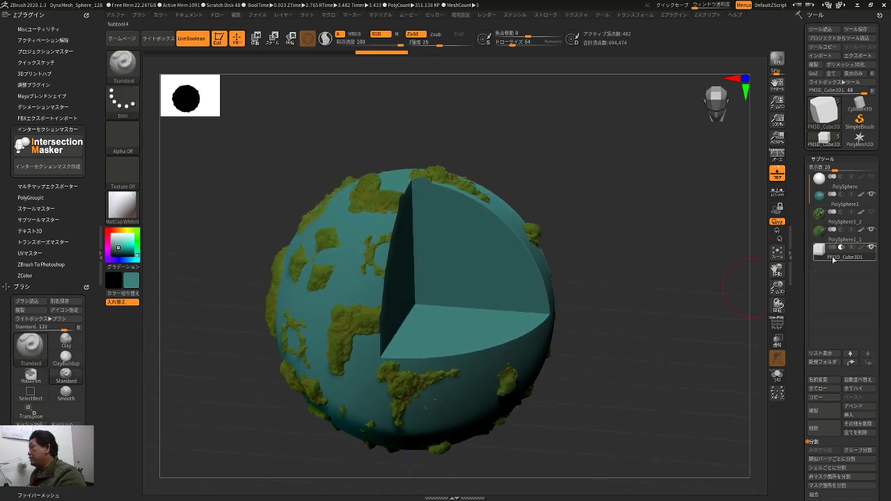
- Fill the subtracting cube with orange, R 233, G 146, B 27, to colour the planet's cut faces
mouse_move(831, 257)
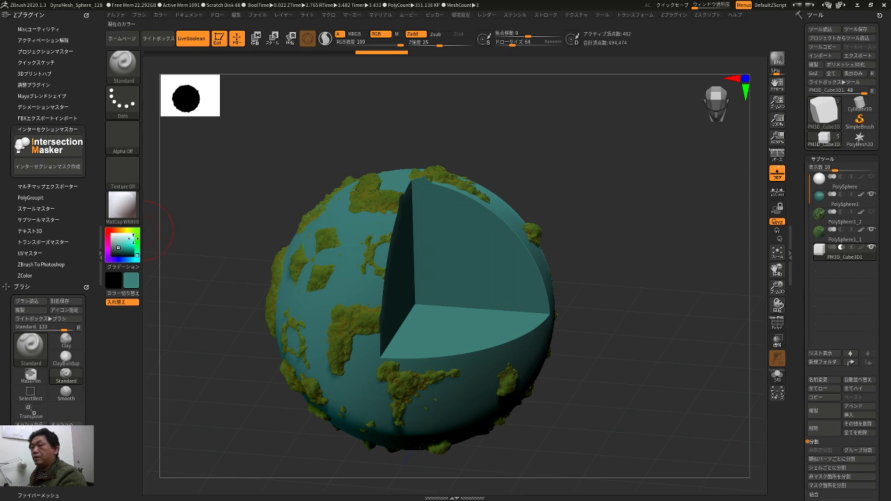
click(120, 231)
click(128, 245)
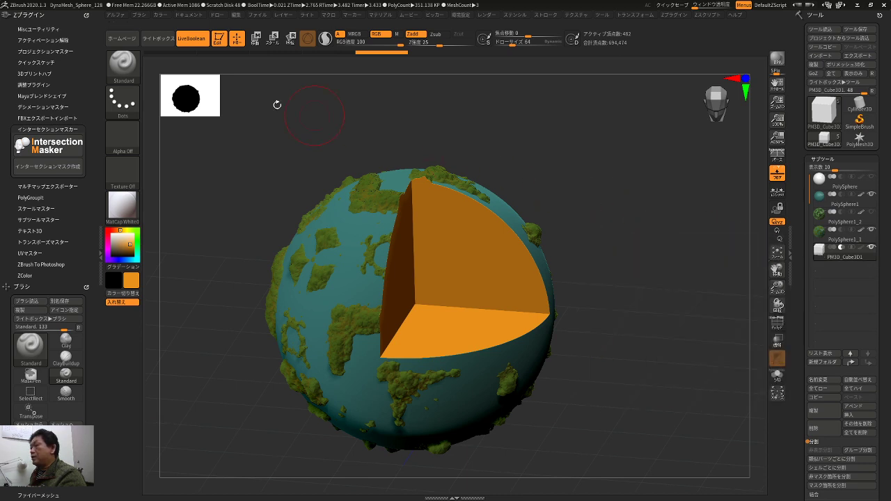
click(192, 15)
click(160, 15)
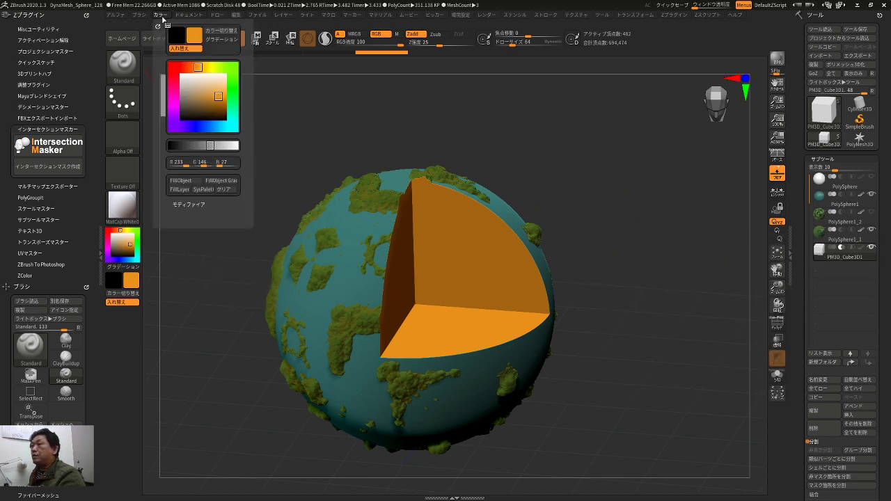
click(193, 183)
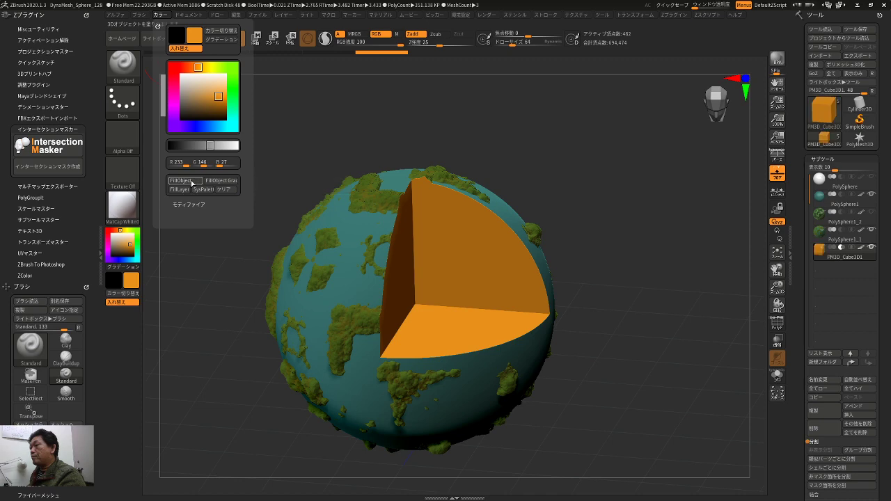
- Show the hidden white sphere, put it below the subtracting cube in the subtool list, and scale it down as an inner layer
click(856, 416)
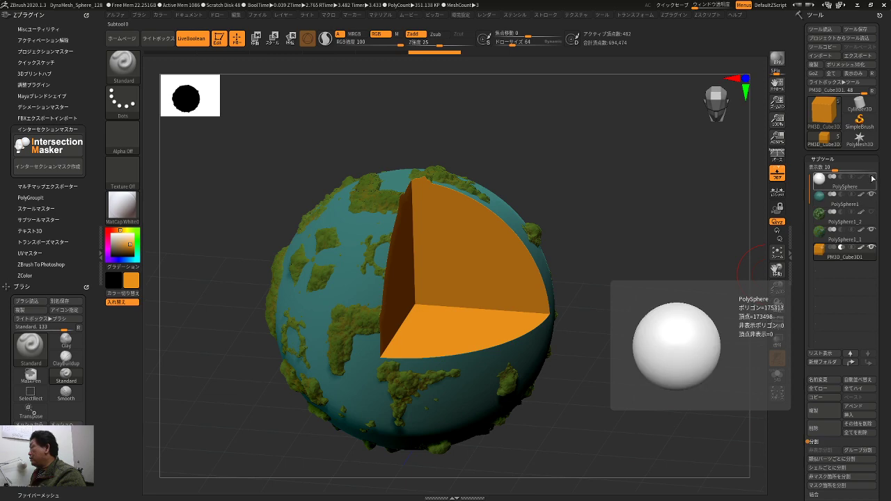
click(852, 187)
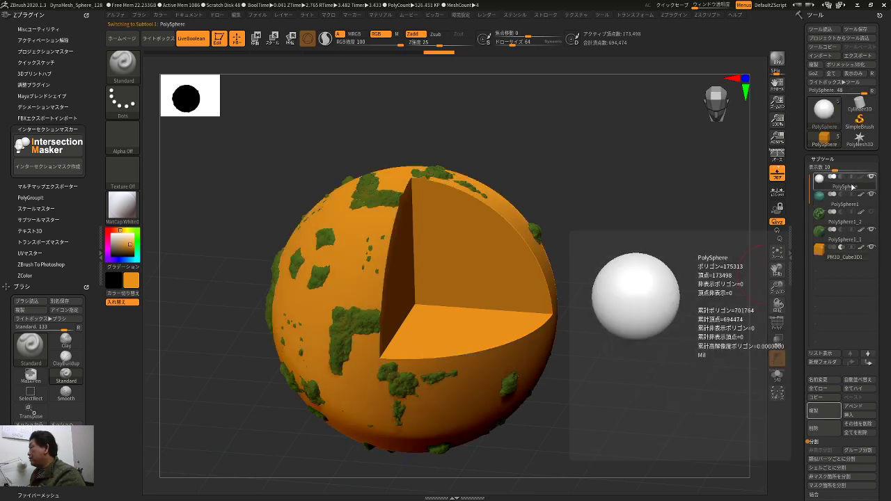
key(w)
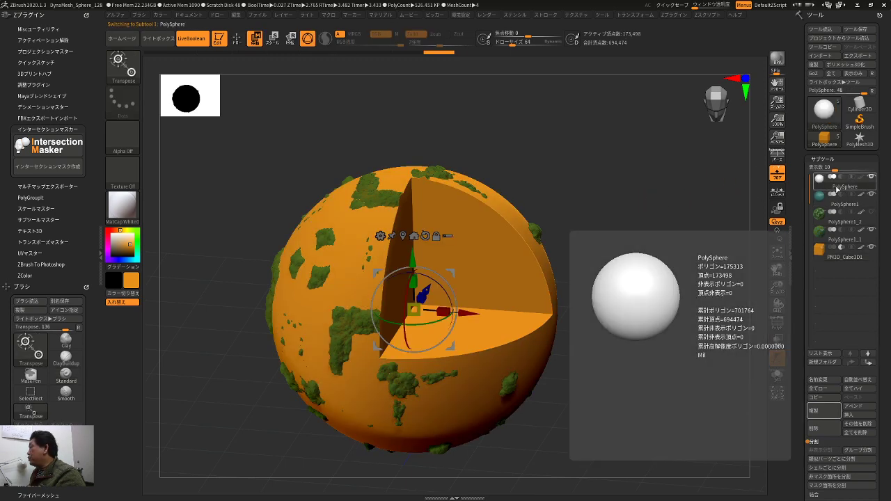
drag(837, 190, 835, 261)
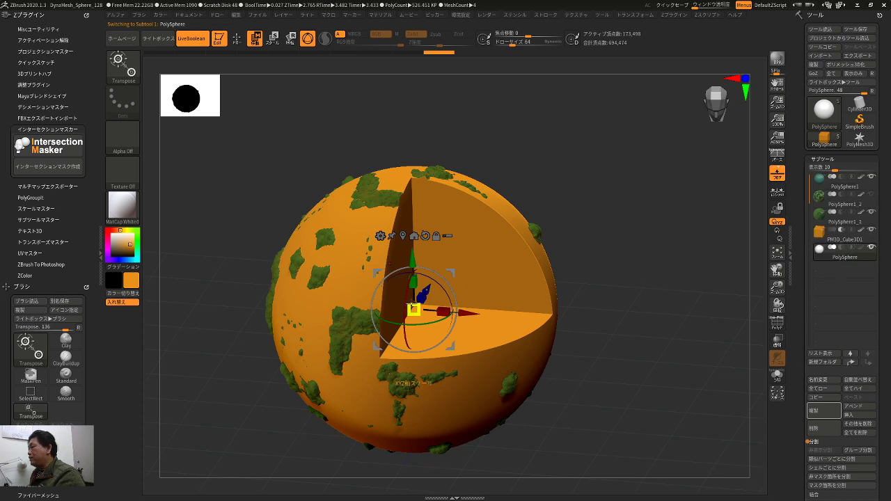
drag(415, 307, 404, 342)
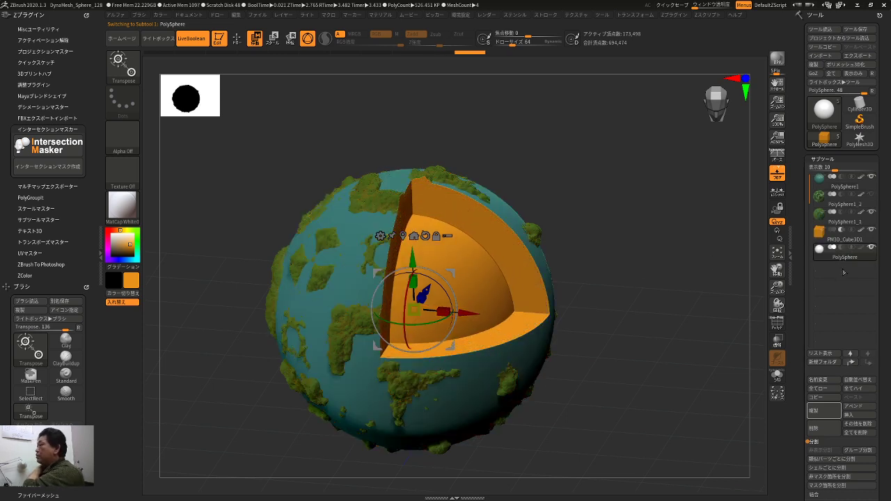
- Try the inner sphere above the subtracting cube in the subtool order, return it below the cube, and enlarge it slightly
mouse_move(822, 230)
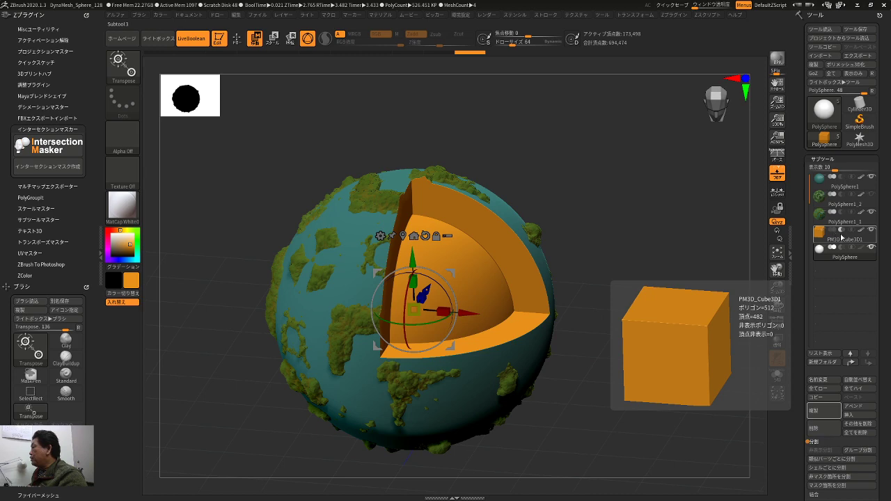
drag(838, 258, 845, 228)
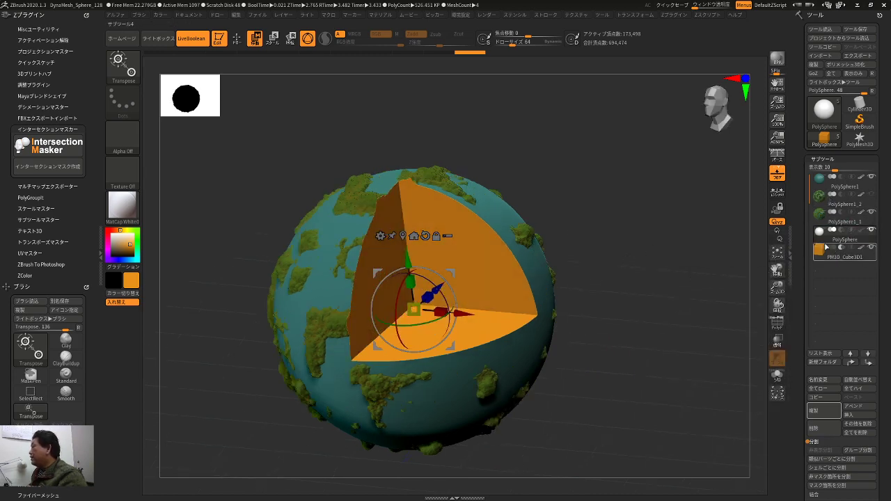
drag(844, 259, 843, 242)
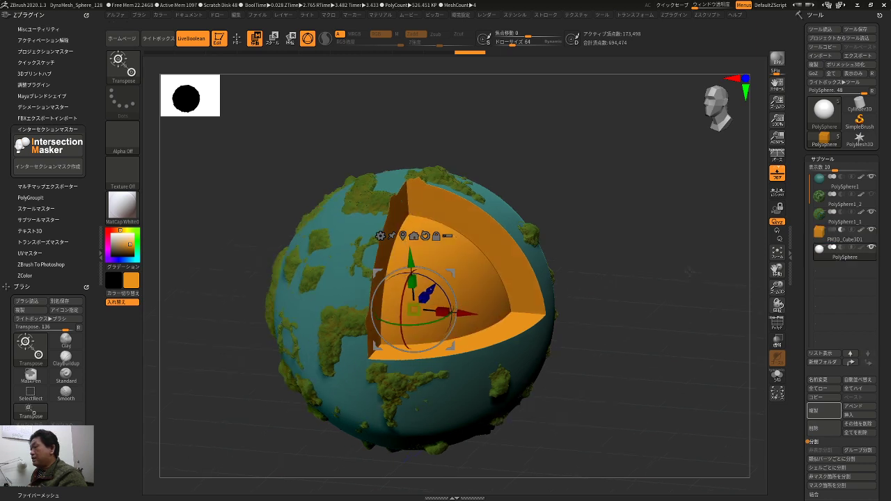
drag(419, 307, 485, 287)
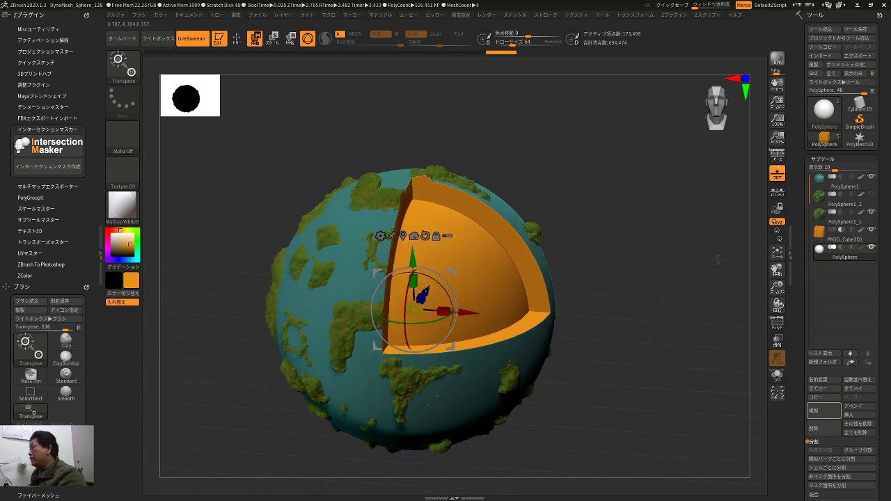
- Duplicate the orange cube, place the copy below the inner sphere at the end of the subtool list, and set it to subtraction
click(849, 240)
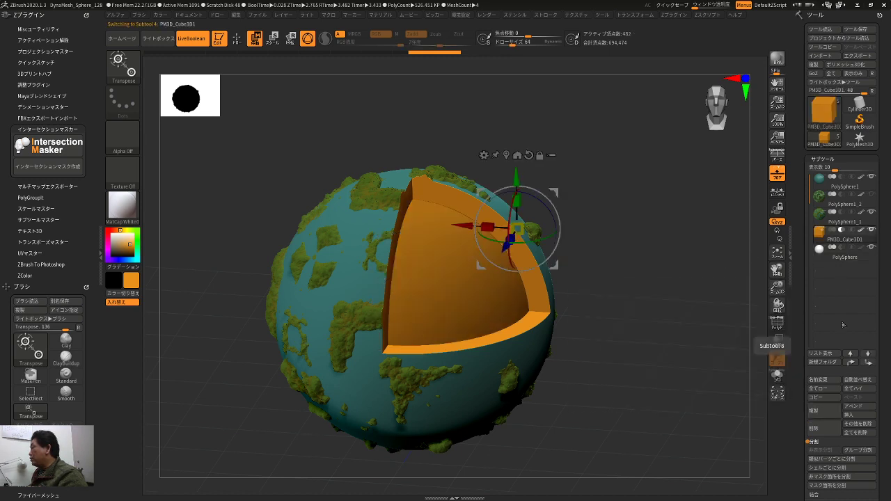
click(824, 411)
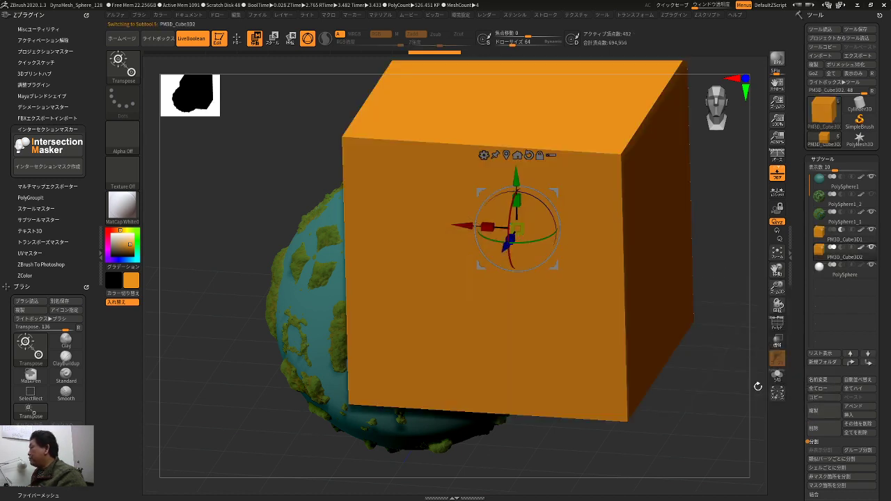
drag(849, 277, 847, 275)
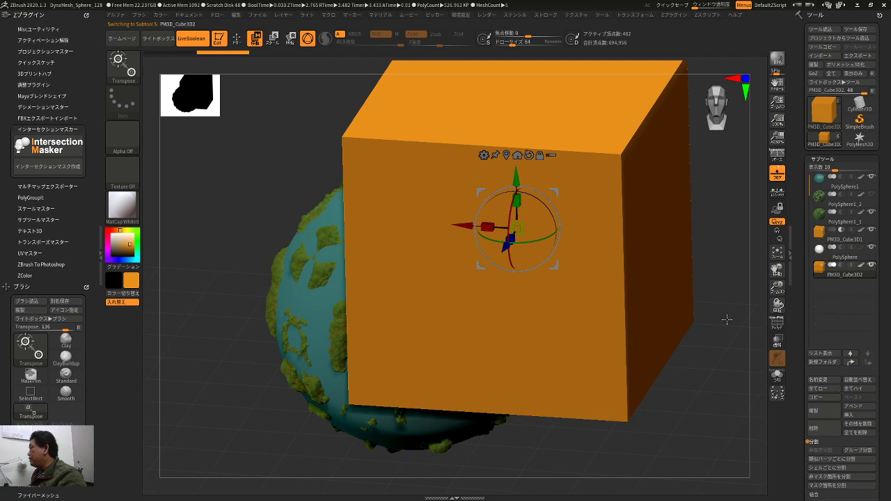
click(840, 266)
- Move the duplicate cube up, sideways and forward so it cuts a smaller wedge from the inner sphere, leaving a stepped layer visible
drag(717, 310, 640, 192)
drag(543, 154, 569, 130)
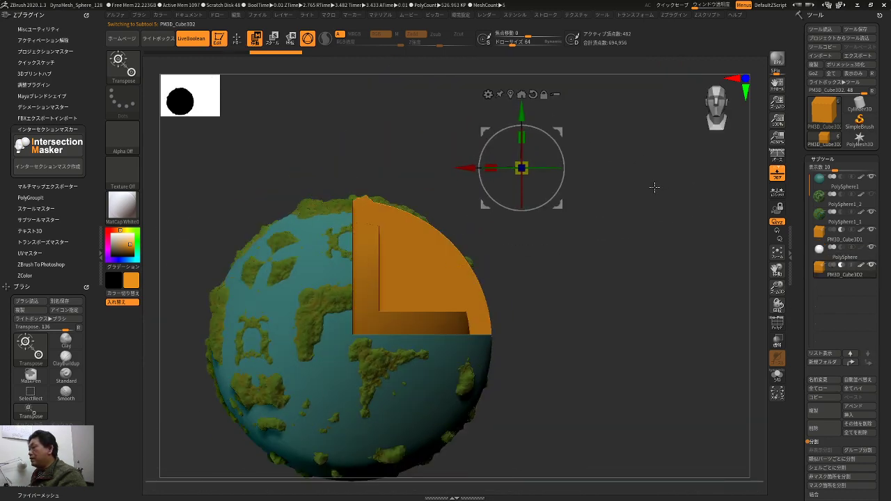
drag(656, 187, 528, 161)
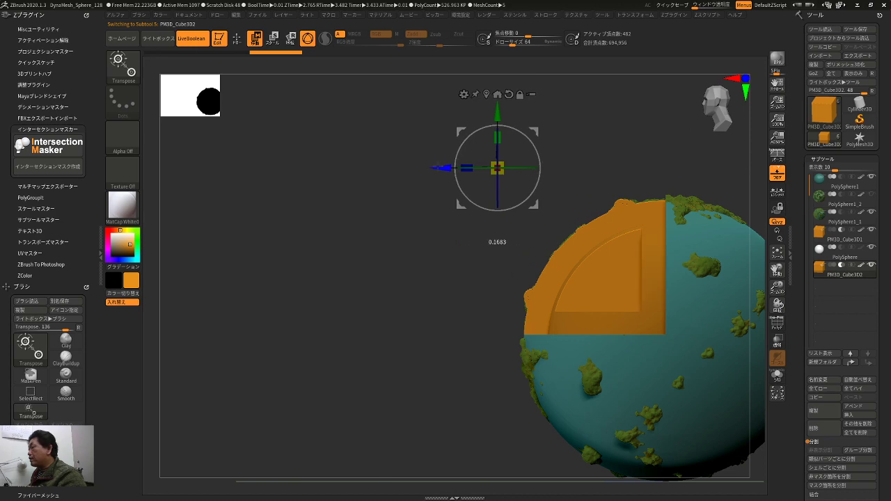
mouse_move(324, 222)
mouse_down()
mouse_move(736, 348)
mouse_move(650, 308)
mouse_move(666, 413)
mouse_up()
key(q)
drag(697, 332, 706, 290)
key(w)
drag(466, 171, 605, 182)
drag(452, 230, 443, 230)
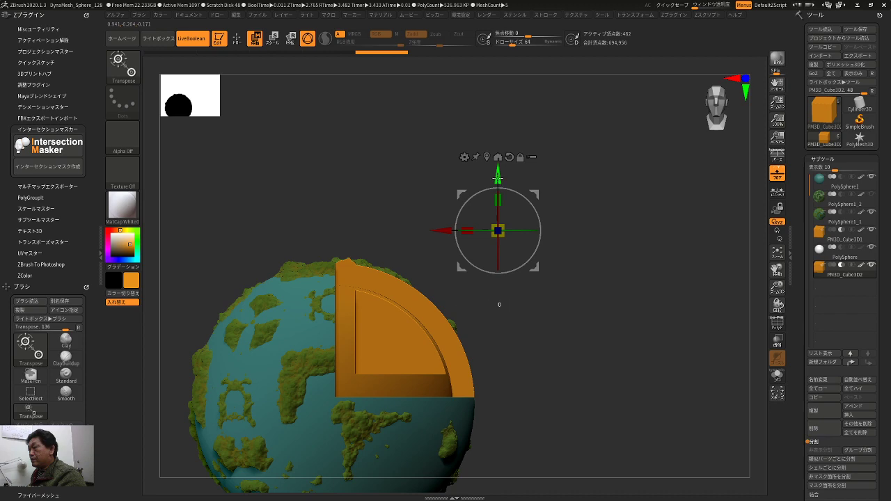
mouse_move(626, 223)
mouse_down()
mouse_move(613, 227)
mouse_move(638, 255)
mouse_move(694, 268)
mouse_up()
key(q)
- Fill the inner sphere and its subtracting cube with red, R 255, G 81, B 45
click(848, 259)
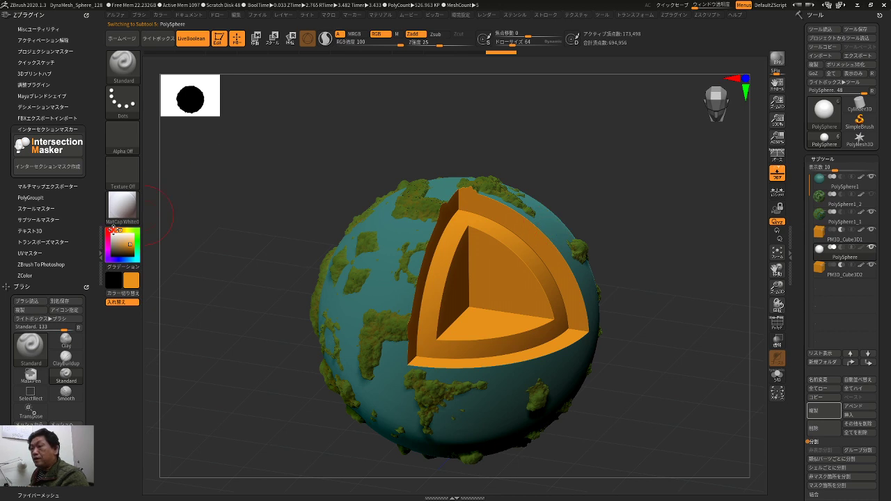
mouse_move(116, 234)
mouse_down()
mouse_move(135, 242)
mouse_move(136, 255)
mouse_up()
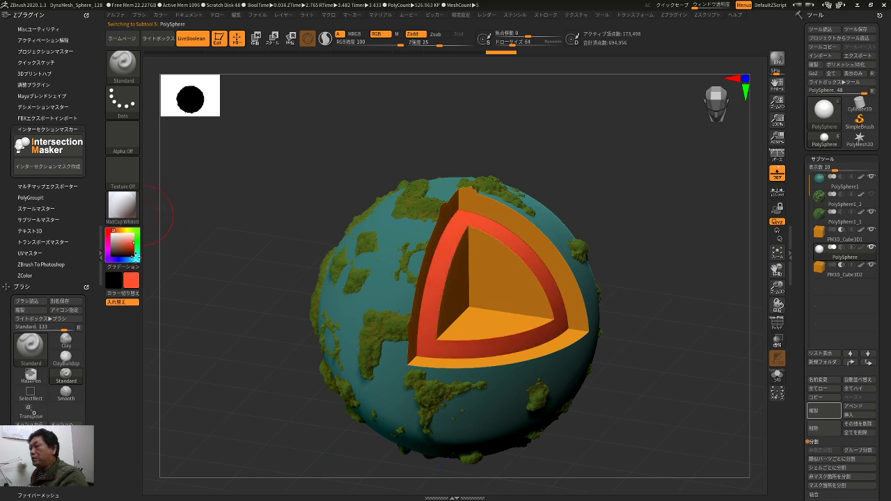
click(159, 15)
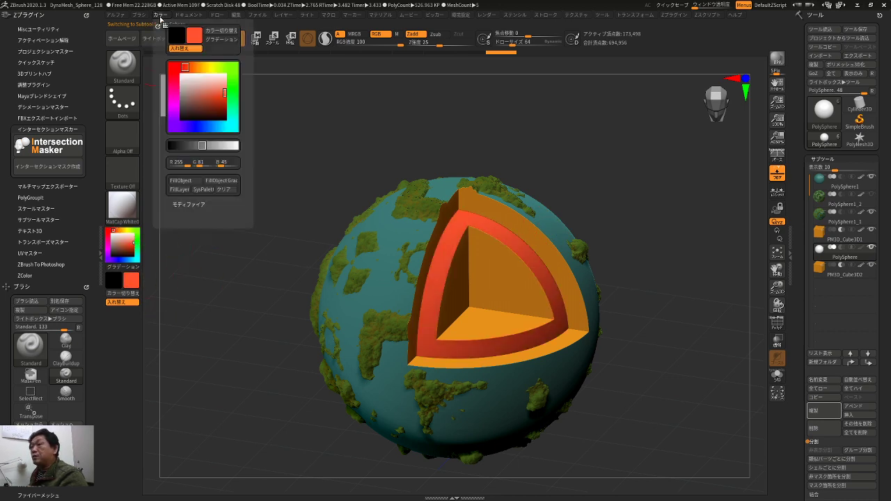
click(190, 180)
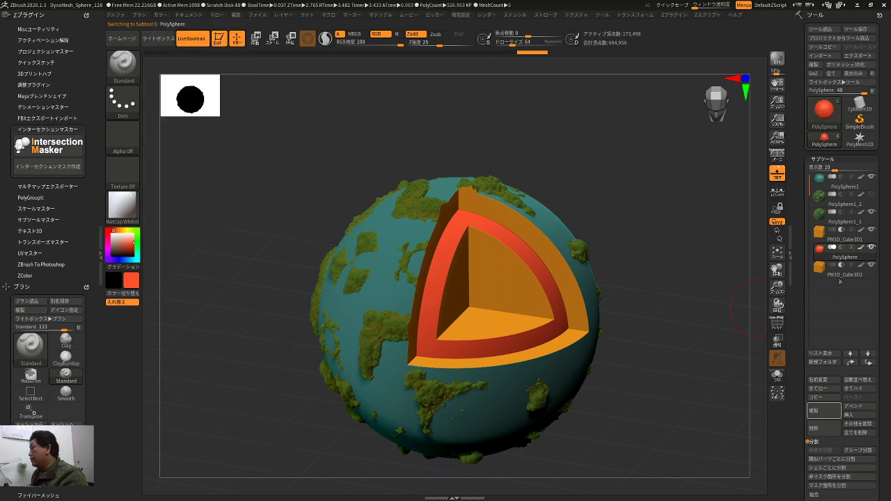
key(Down)
click(157, 15)
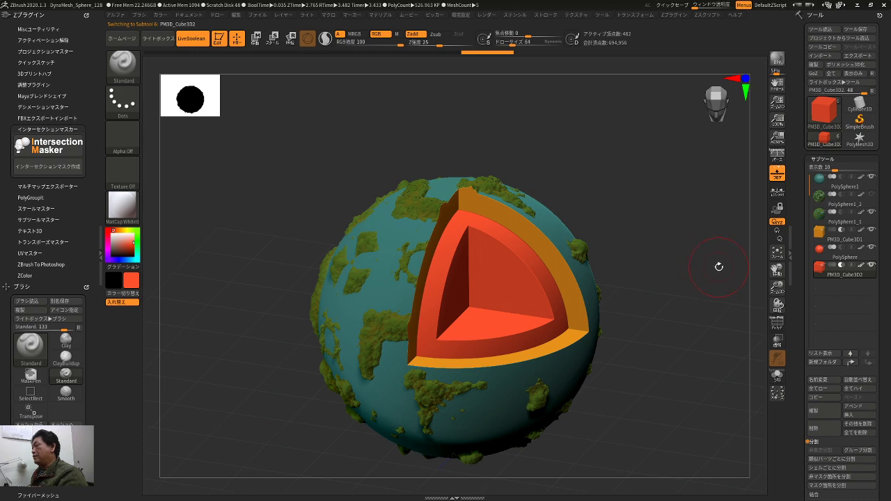
- Duplicate the red inner sphere, place the copy below the second cube in the subtool list, and scale it down as the core
click(844, 252)
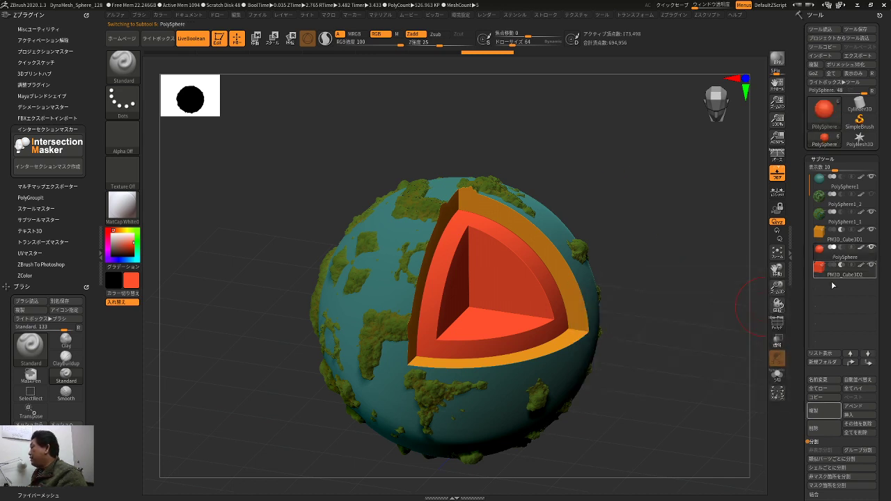
click(829, 413)
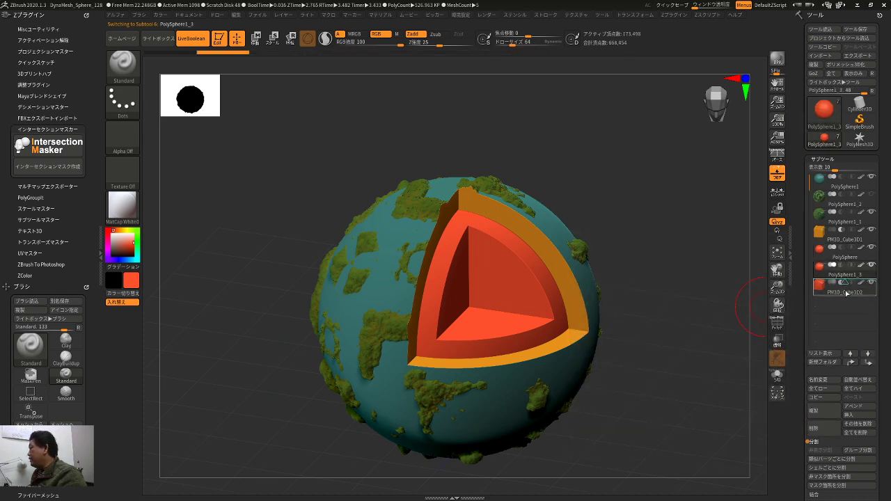
key(w)
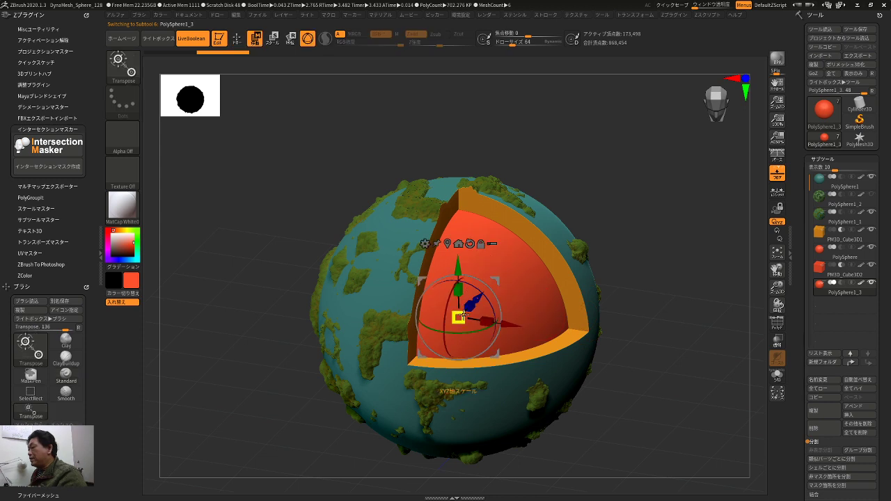
drag(458, 318, 448, 346)
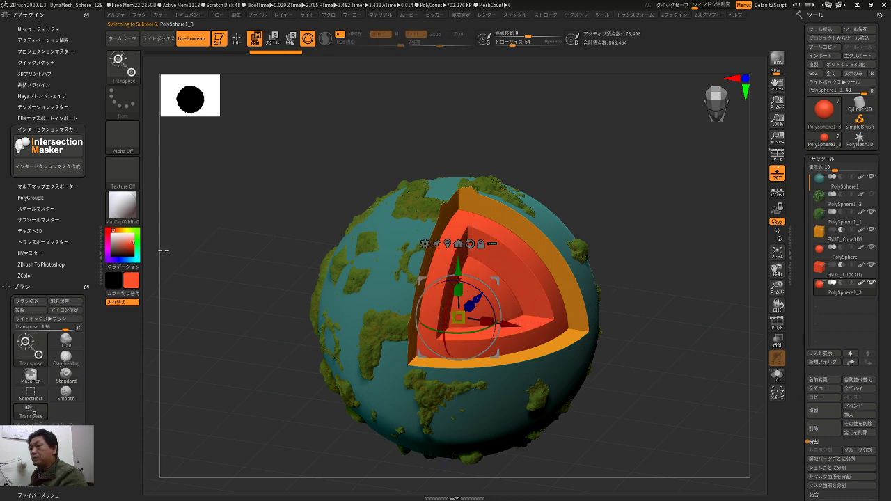
- Fill the core sphere with dark red, R 132, G 29, B 8
click(130, 251)
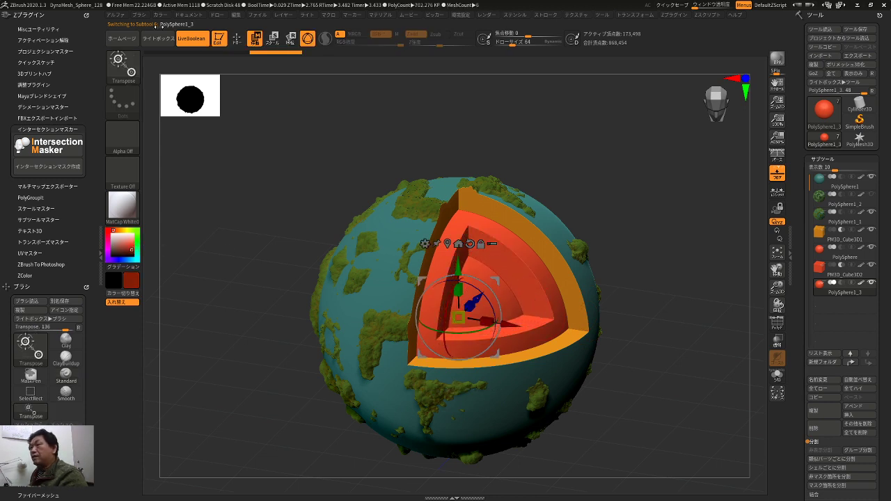
click(160, 15)
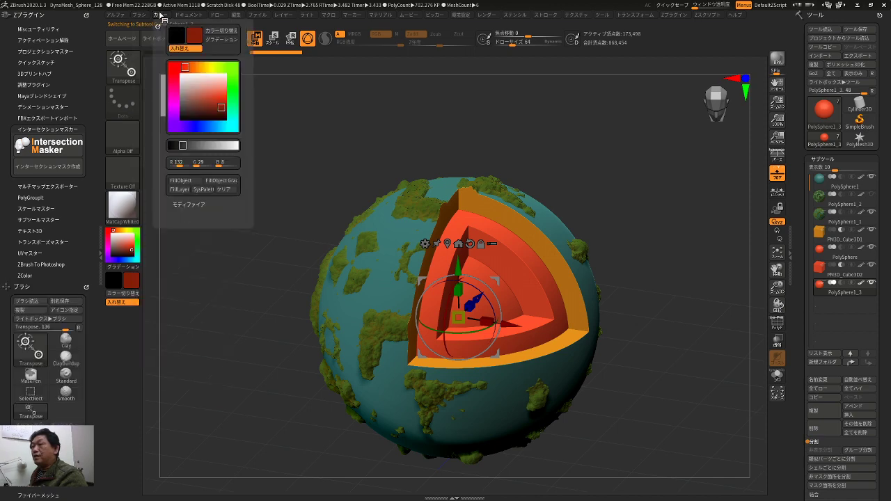
click(178, 189)
key(q)
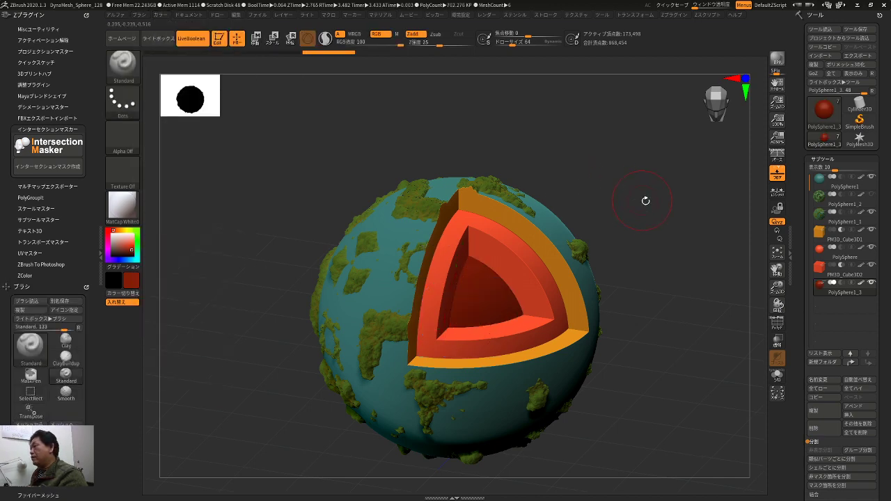
- Examine the planet's layered cutaway from several angles, switching Live Boolean off and back on, and review the subtool order
drag(637, 206, 655, 149)
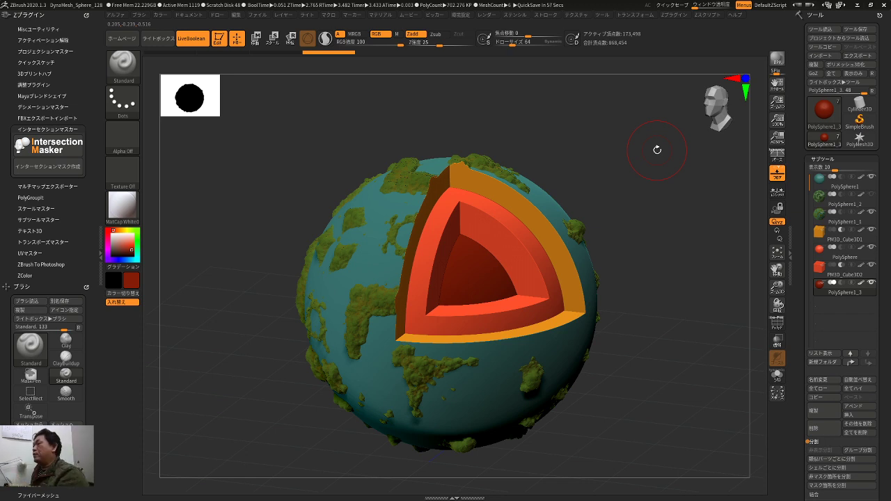
drag(619, 143, 637, 148)
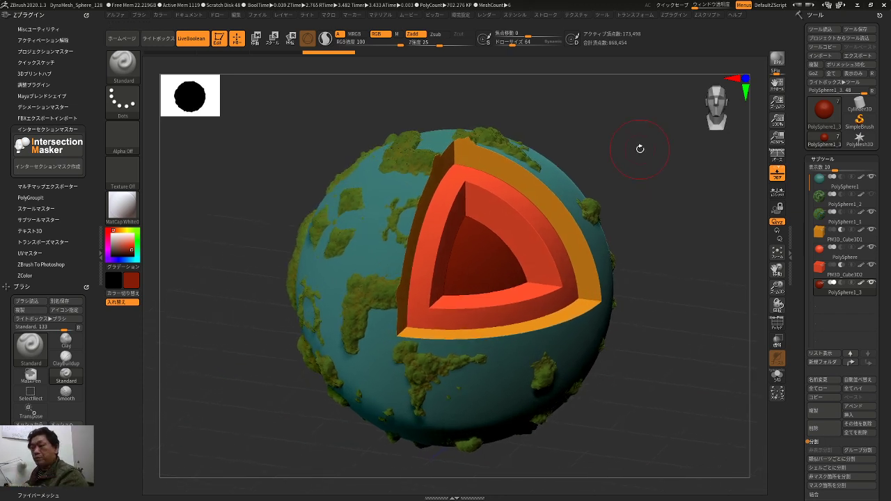
drag(682, 198, 675, 202)
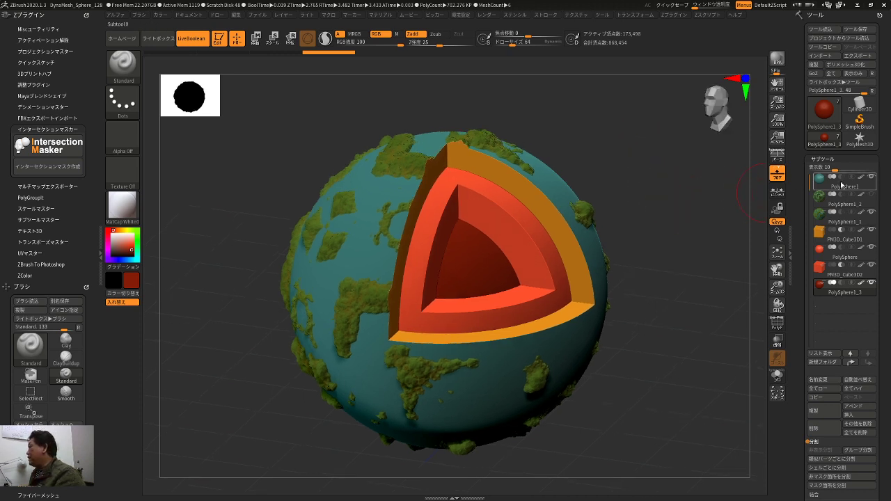
drag(672, 253, 700, 237)
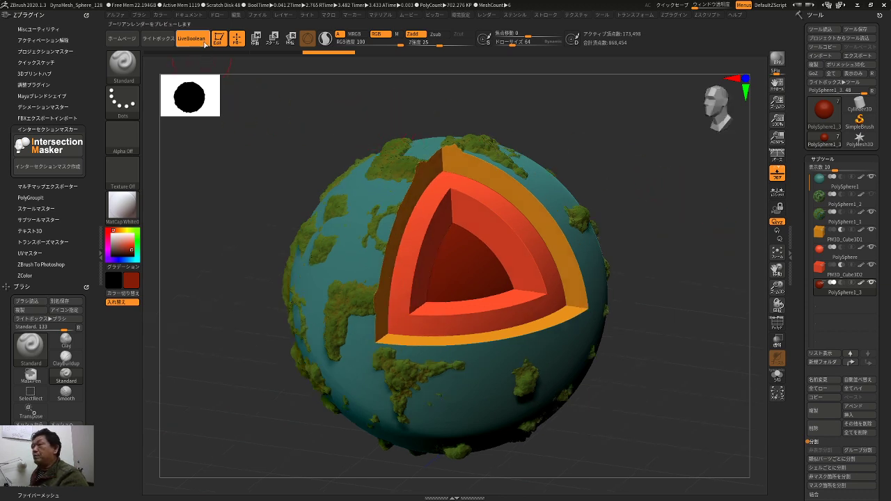
click(206, 42)
click(206, 42)
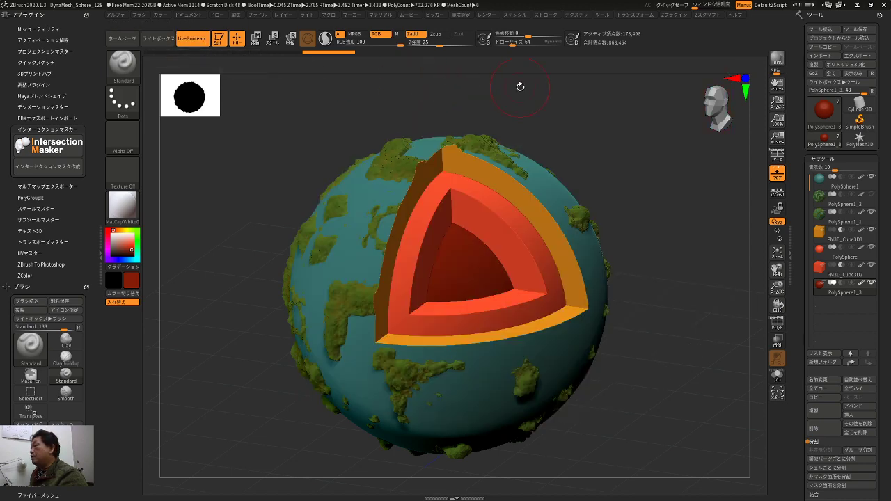
drag(615, 131, 696, 174)
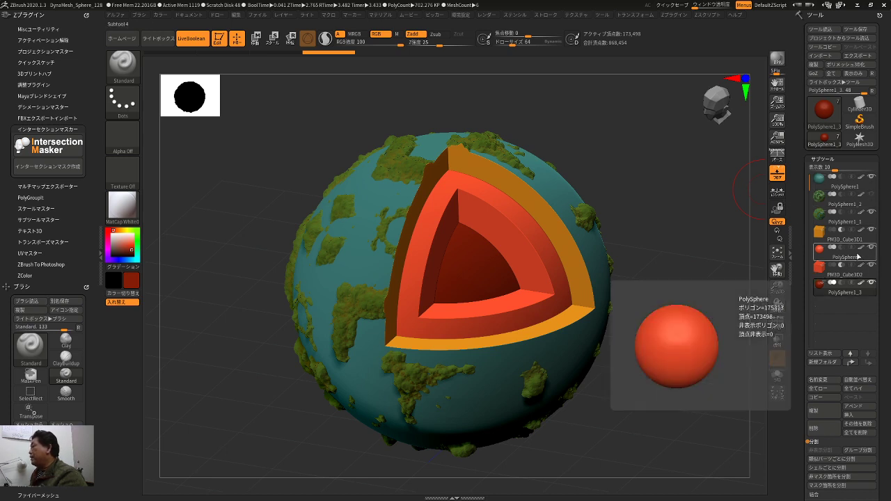
mouse_move(838, 240)
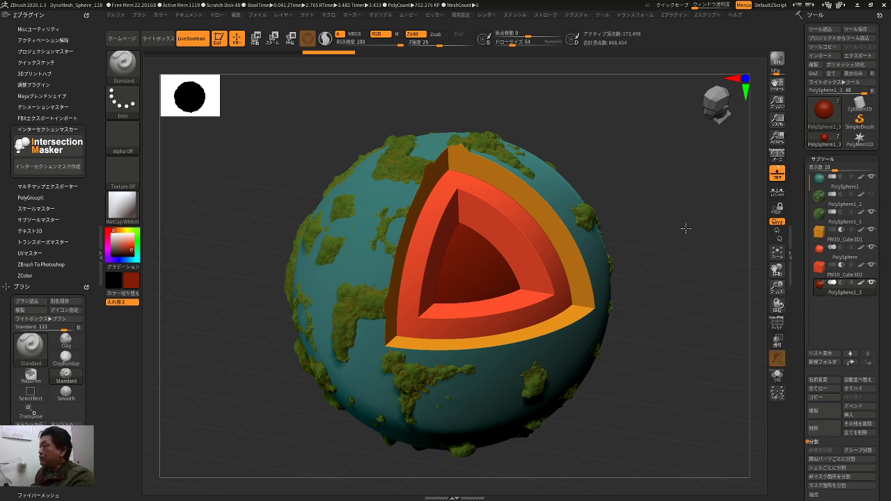
drag(685, 229, 696, 222)
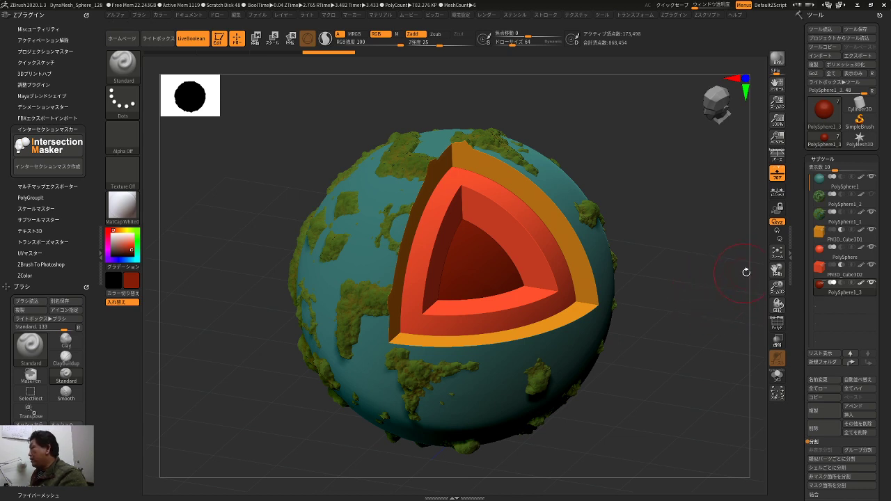
- Duplicate the orange cube, set the copy to subtract, and place it directly below the teal sphere in the subtool list
click(836, 240)
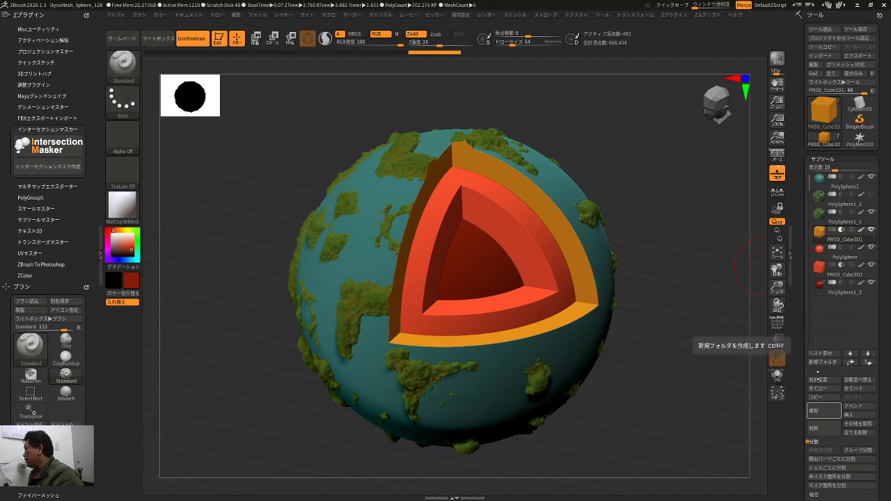
click(819, 412)
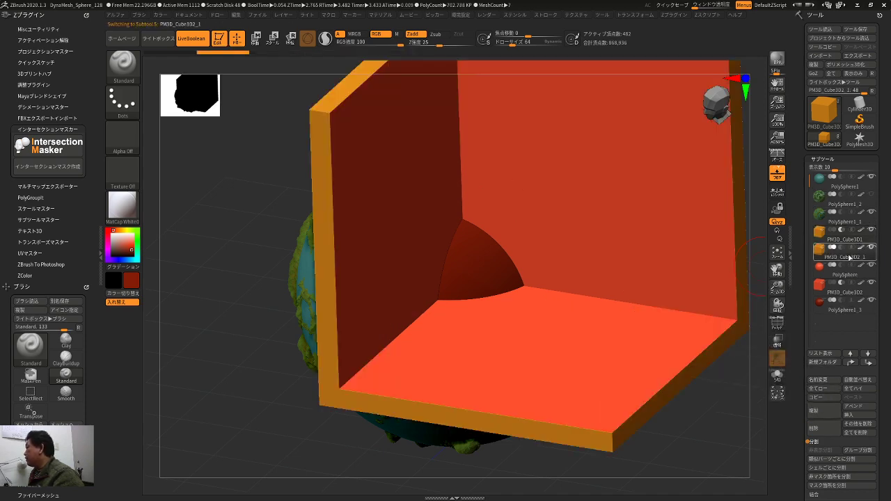
drag(856, 258, 856, 224)
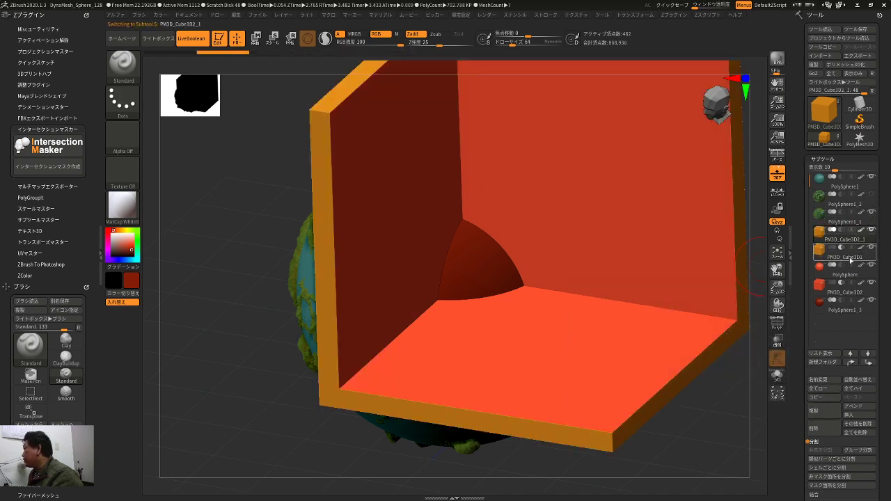
click(841, 231)
drag(731, 270, 728, 267)
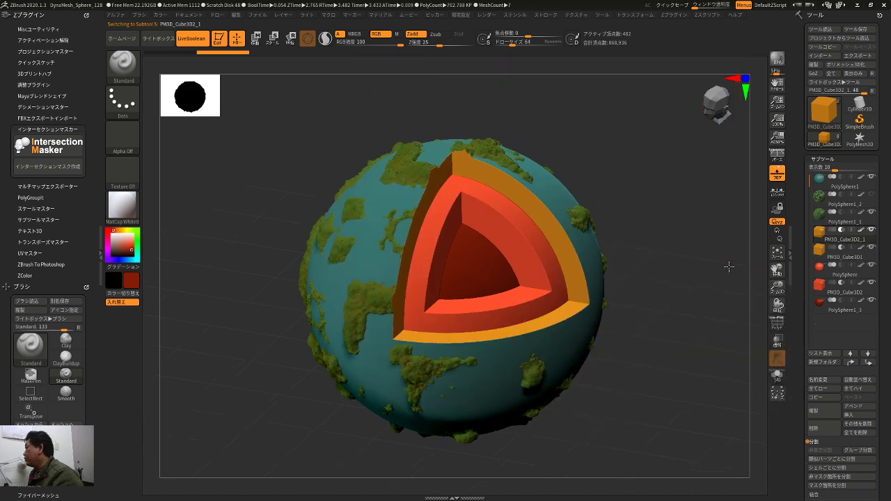
drag(869, 238, 853, 197)
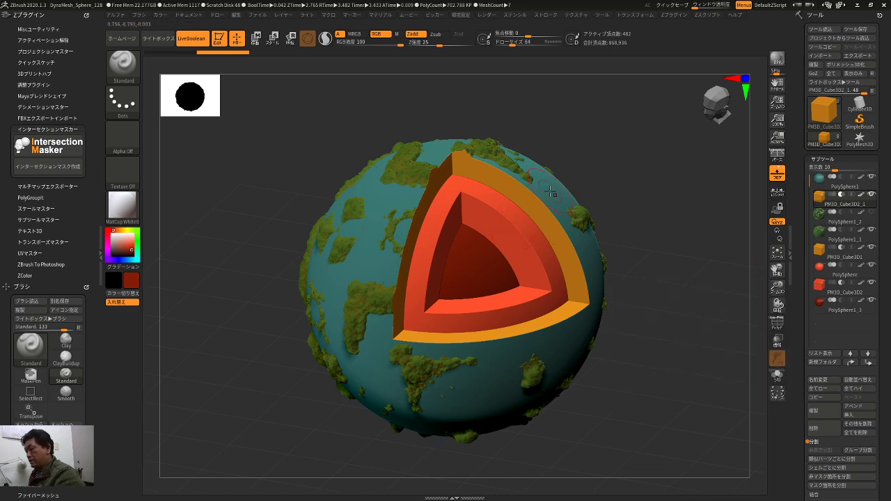
- Pick the sphere's teal colour and fill the duplicated subtracting cube with it
key(c)
click(138, 15)
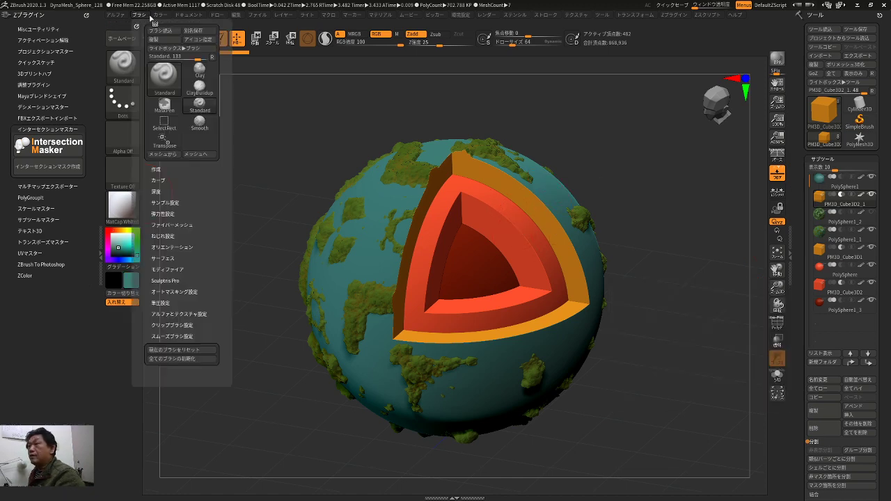
mouse_move(160, 14)
click(180, 181)
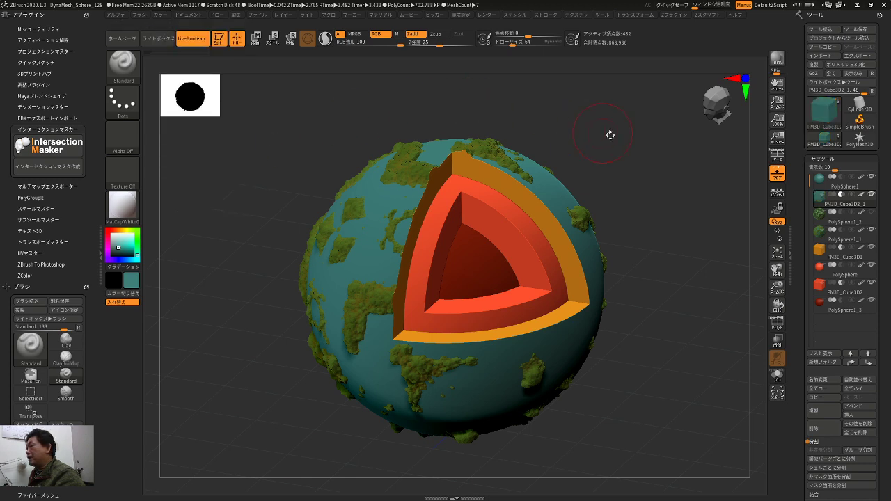
drag(613, 135, 628, 138)
- Hide every subtool except the teal sphere and its teal subtracting cube, and inspect the cut
mouse_move(841, 190)
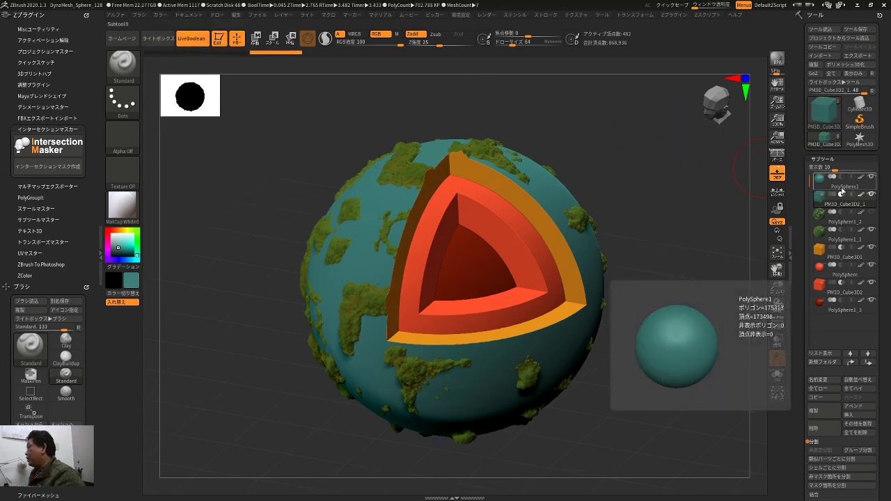
click(870, 254)
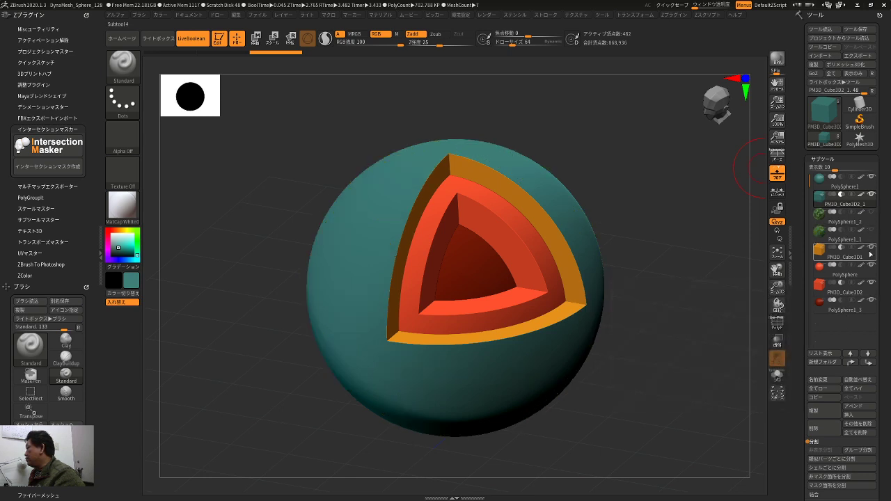
click(869, 247)
click(869, 282)
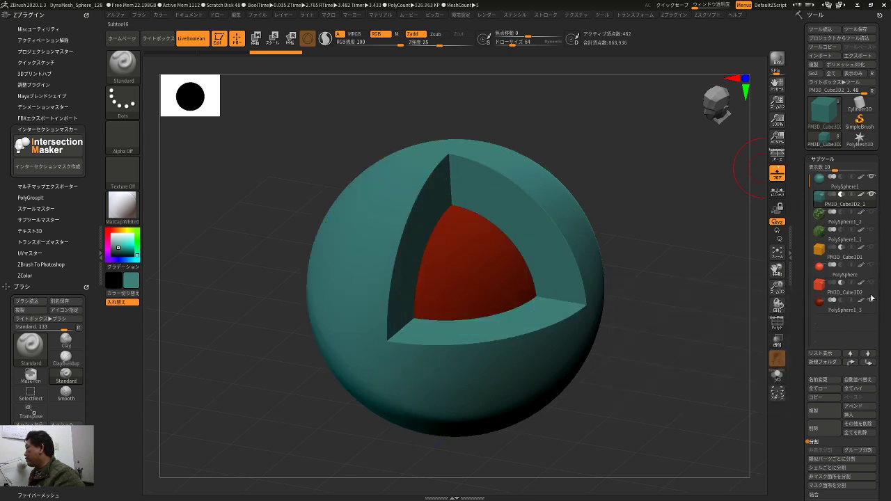
click(870, 299)
click(787, 301)
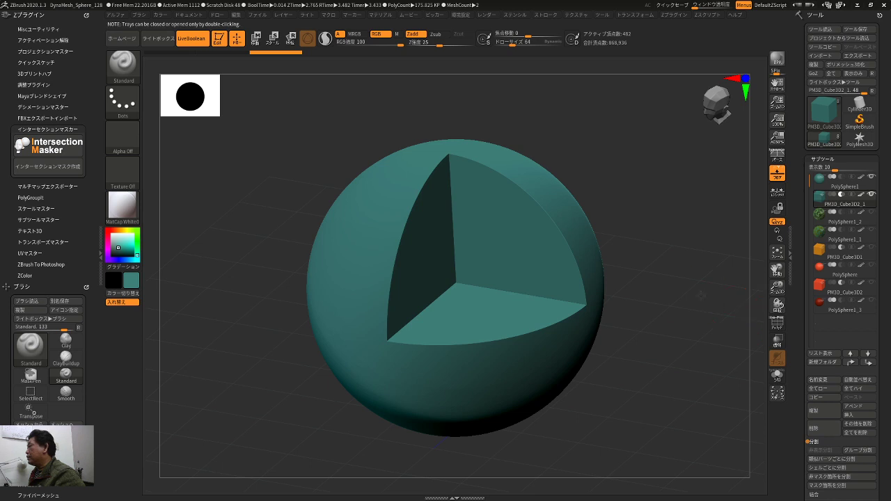
drag(717, 302, 698, 285)
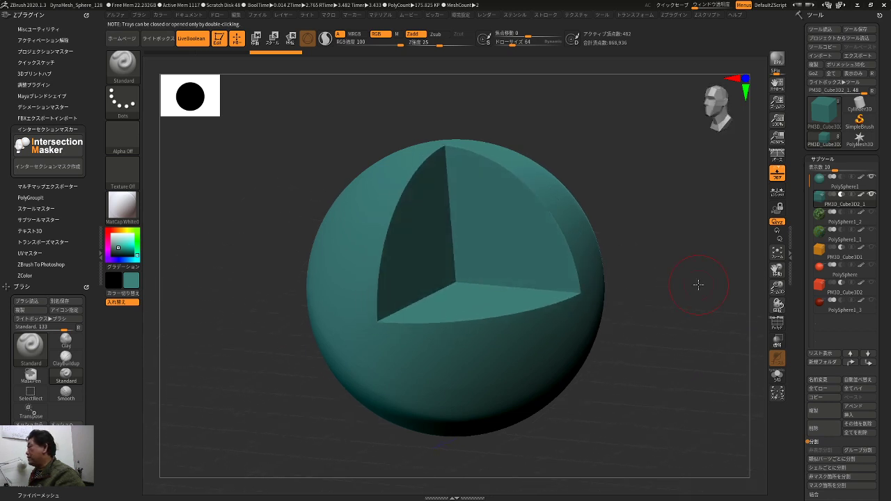
drag(659, 288, 709, 279)
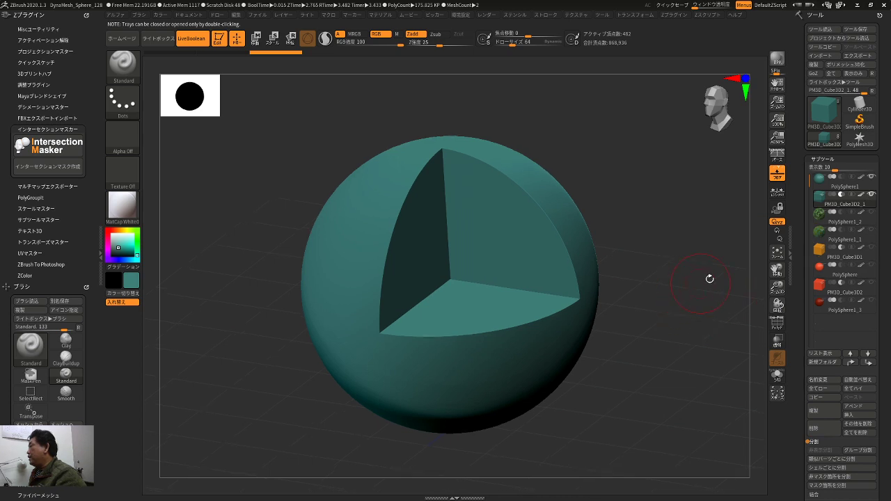
- Put the teal subtracting cube into a new subtool folder named umi
click(872, 190)
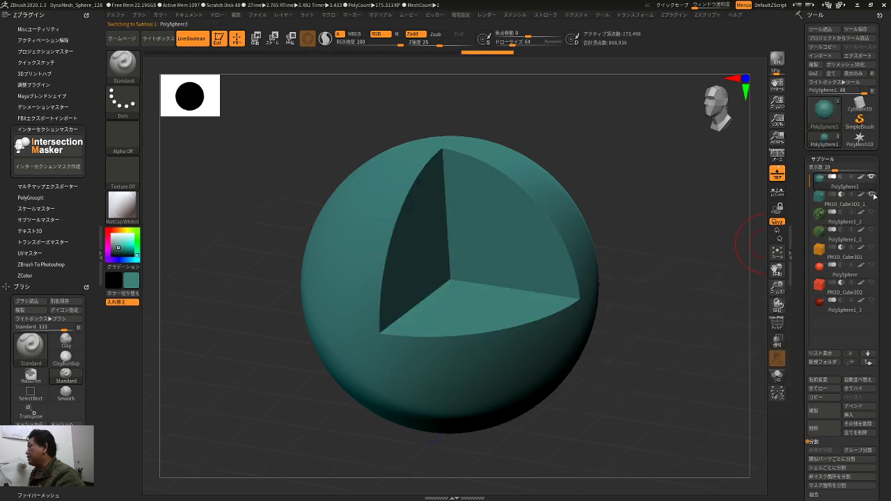
click(868, 208)
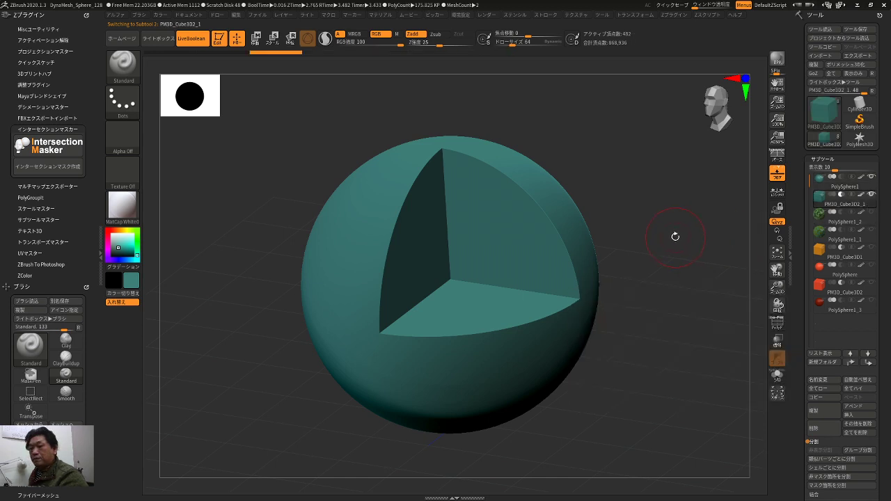
key(w)
mouse_move(834, 200)
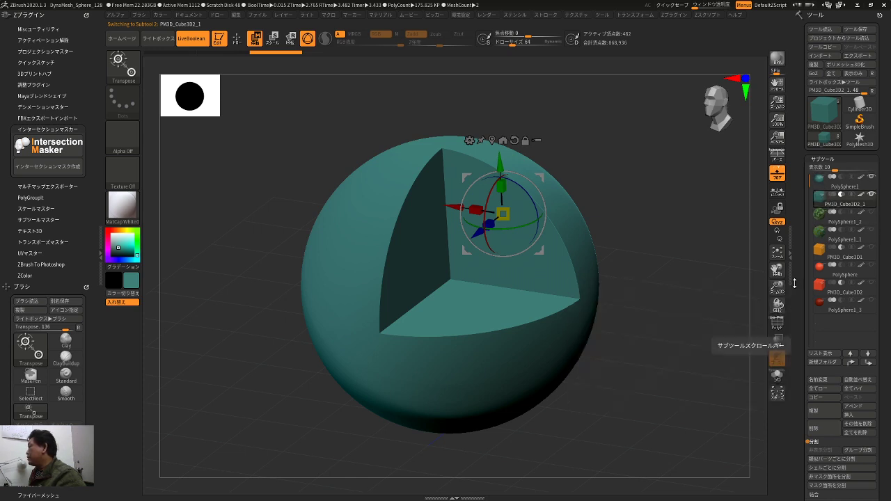
click(811, 368)
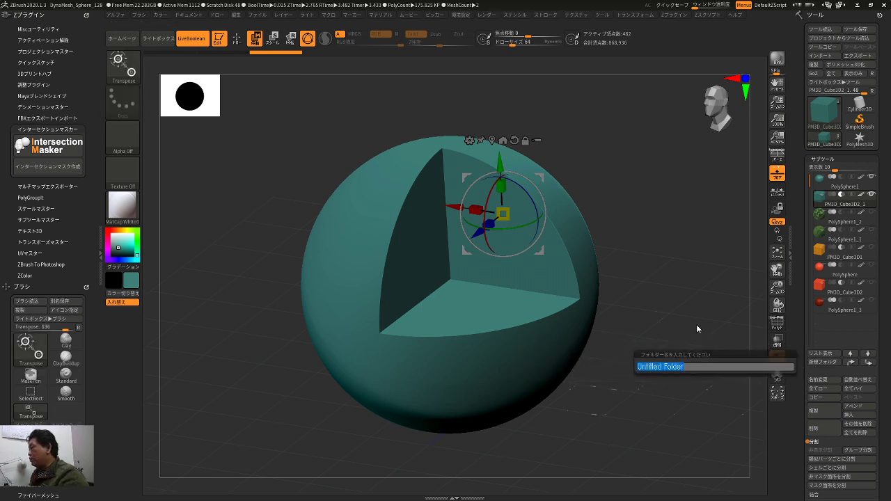
text(1)
key(Return)
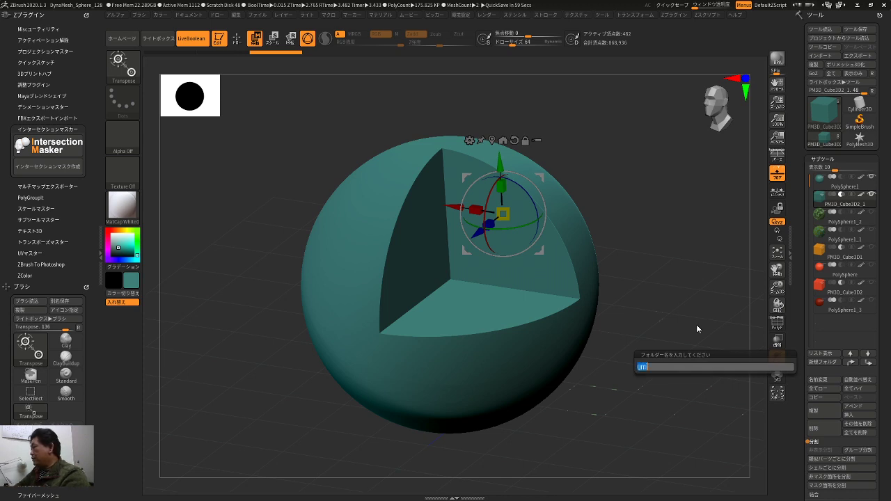
- Move the teal sphere into the umi folder above its subtracting cube
click(829, 186)
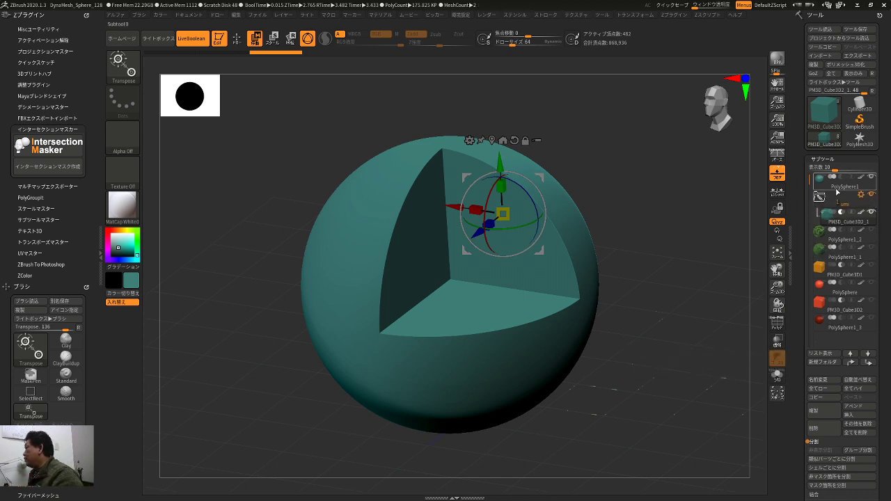
drag(830, 187, 852, 207)
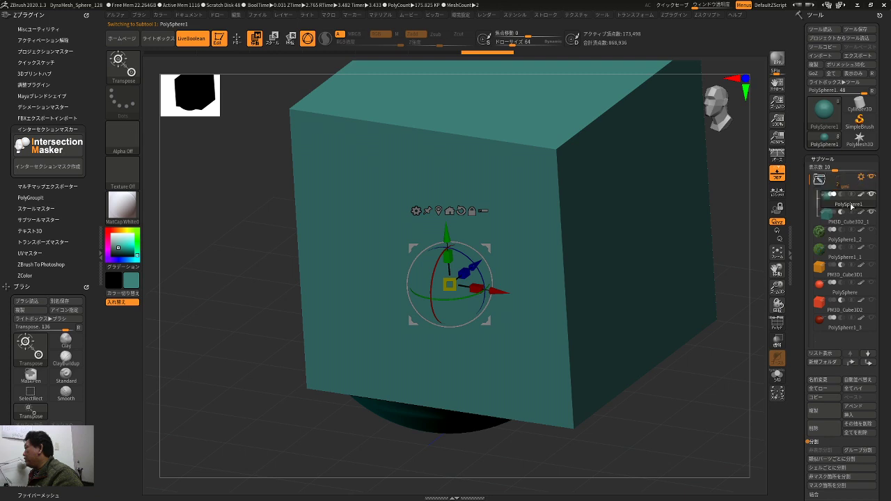
ctrl+right_drag(701, 398, 689, 370)
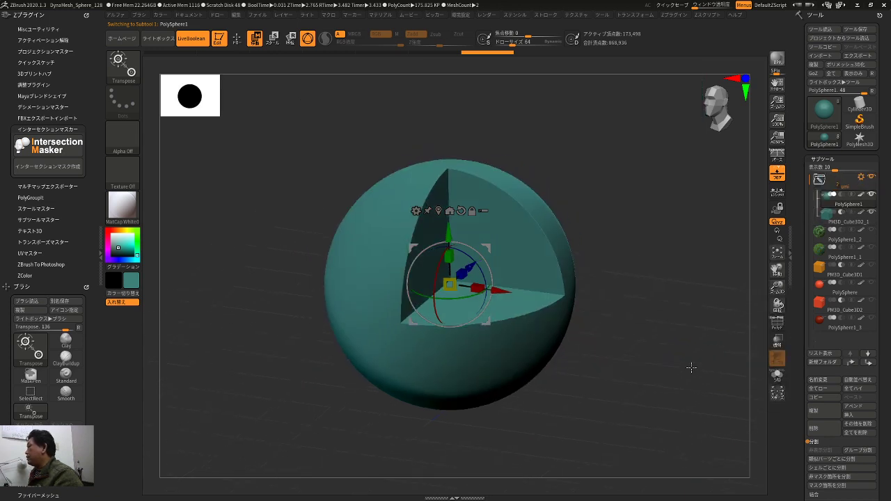
alt+drag(690, 368, 680, 342)
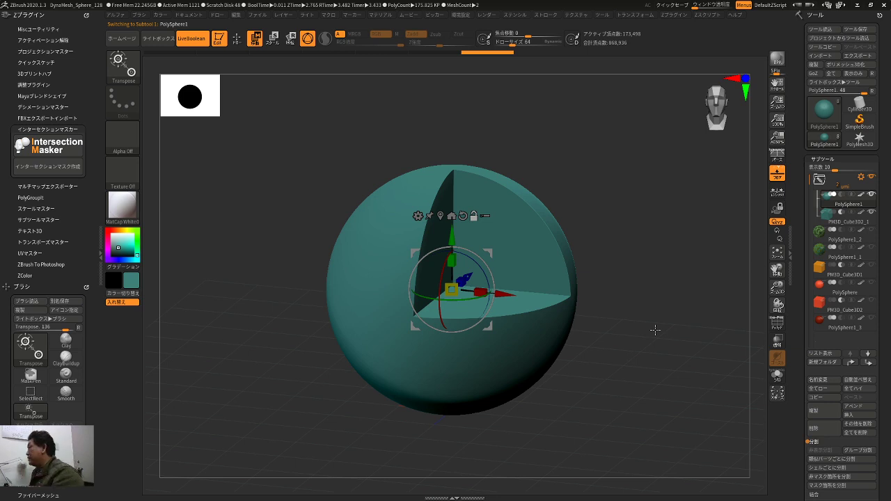
- Clone the spare land sphere PolySphere1_2 as a separate tool and delete it from the subtool list
click(848, 233)
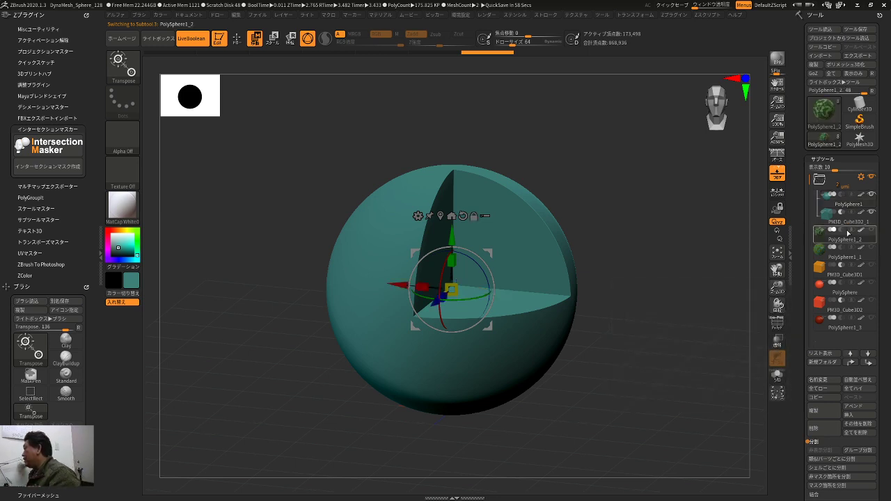
click(814, 64)
mouse_move(856, 258)
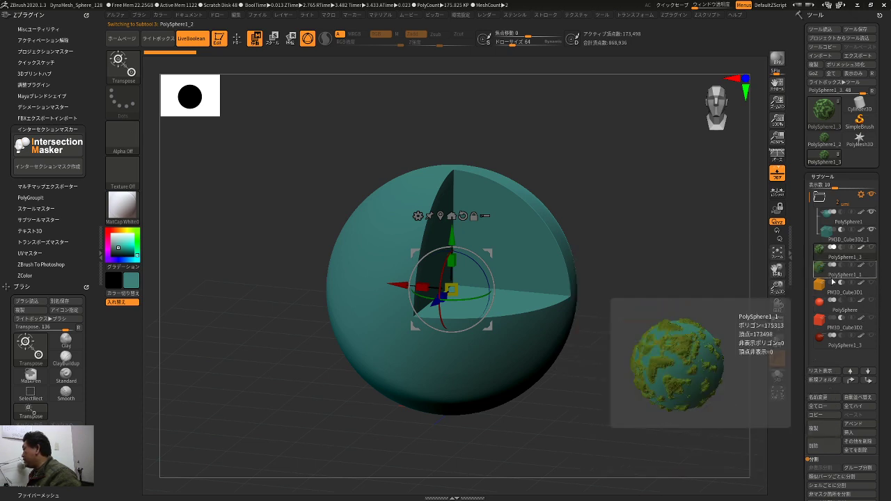
click(816, 446)
click(732, 461)
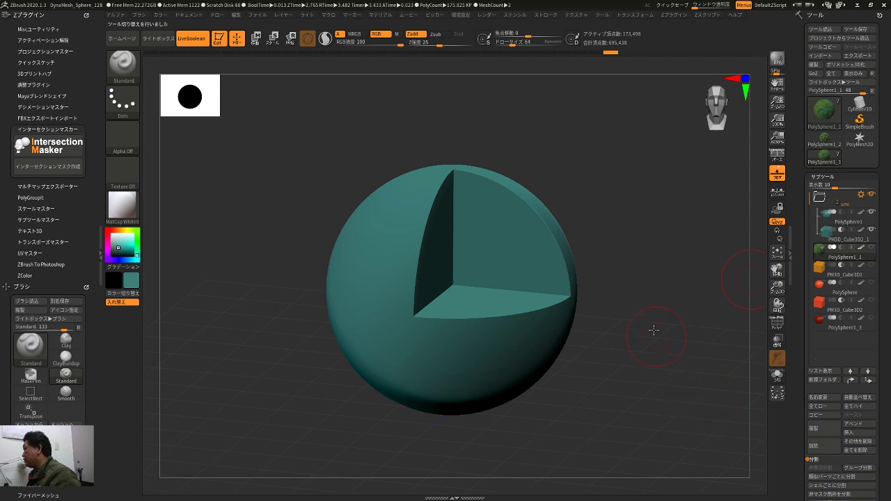
- Hide the umi folder, show only the land sphere and its orange subtracting cube, and select the cube
mouse_move(845, 257)
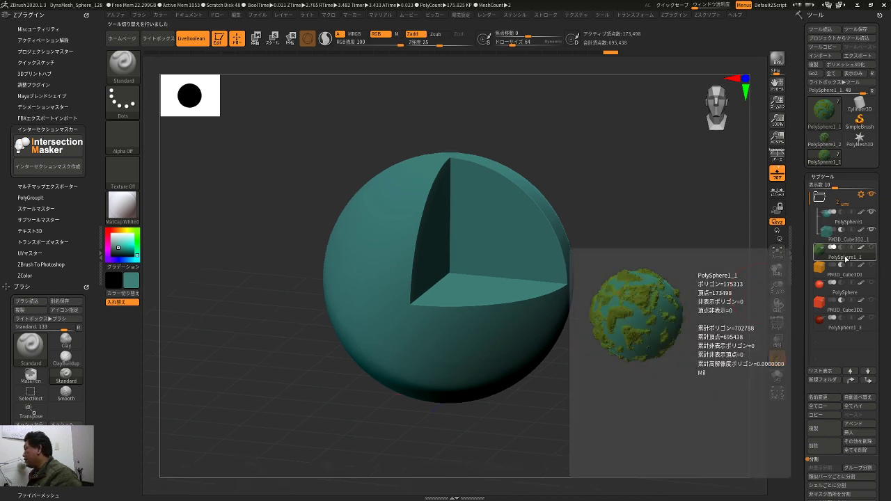
click(871, 194)
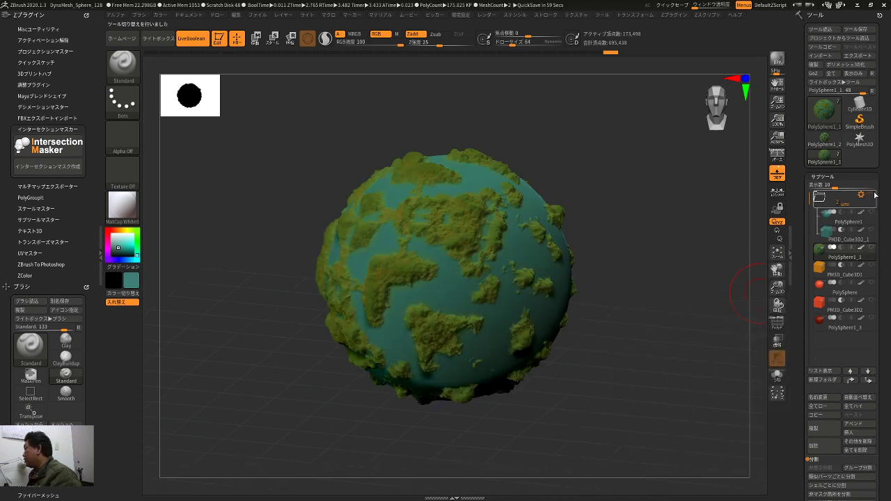
click(870, 264)
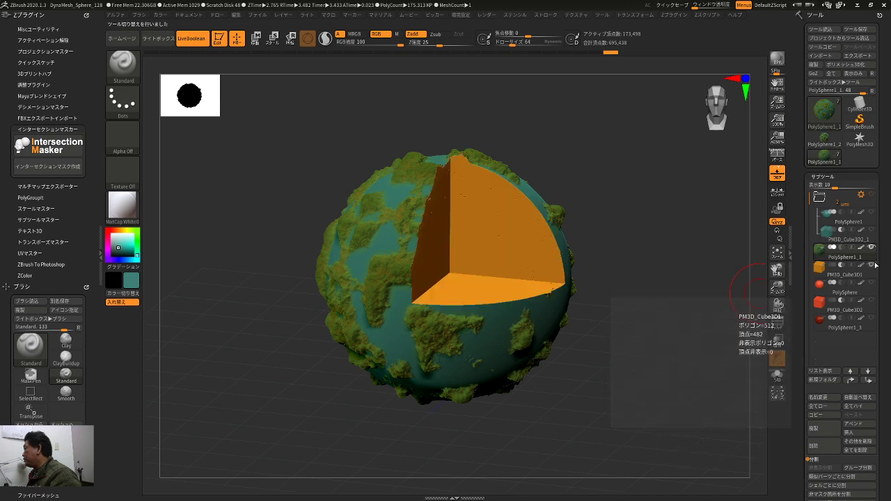
click(845, 268)
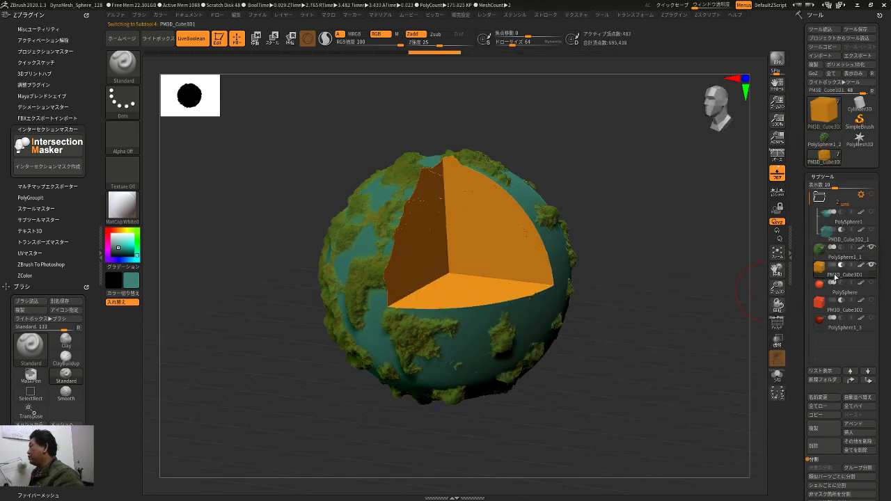
drag(742, 277, 647, 258)
drag(610, 185, 692, 243)
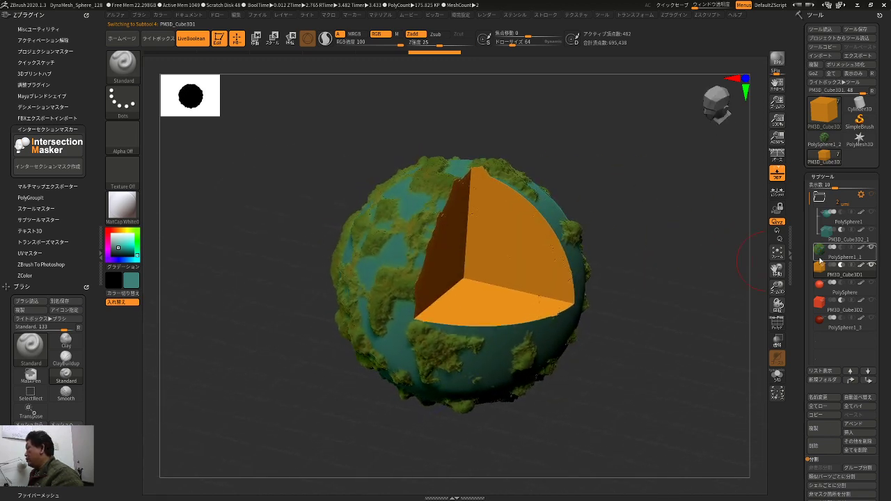
- Create a folder named chihyou from the orange cube and move the land sphere into it above the cube
mouse_move(818, 267)
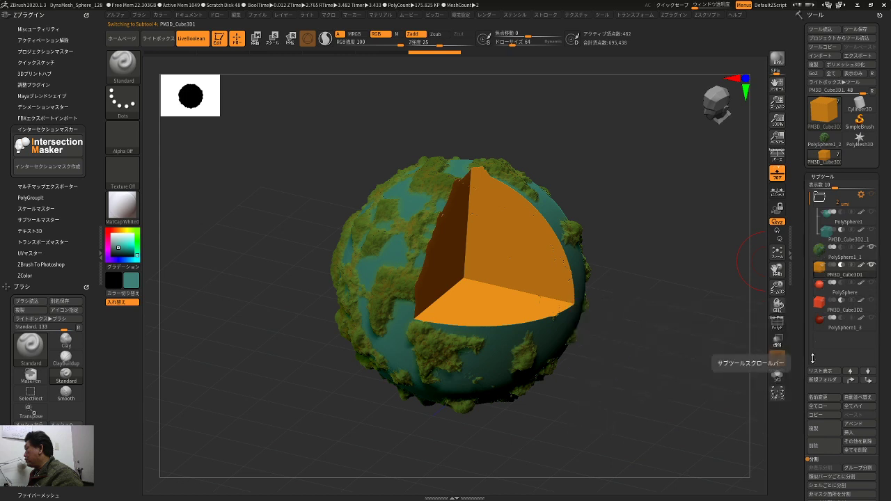
click(819, 380)
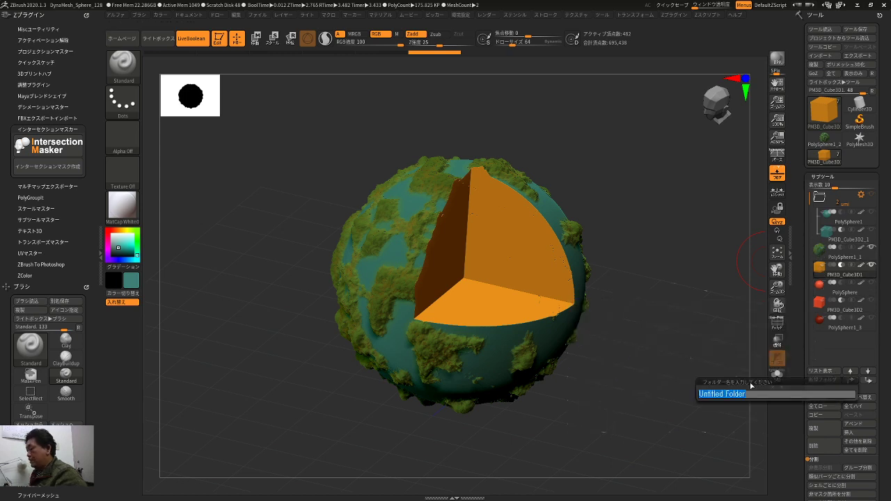
text(chih)
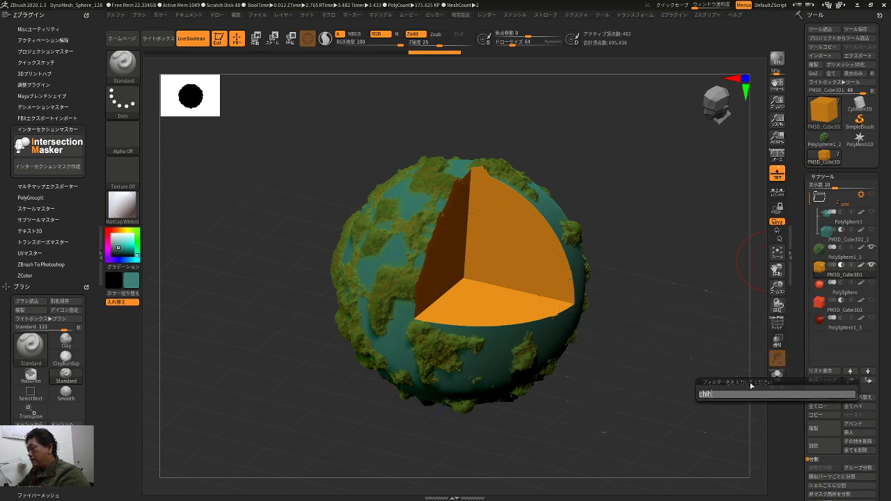
text(you)
key(Return)
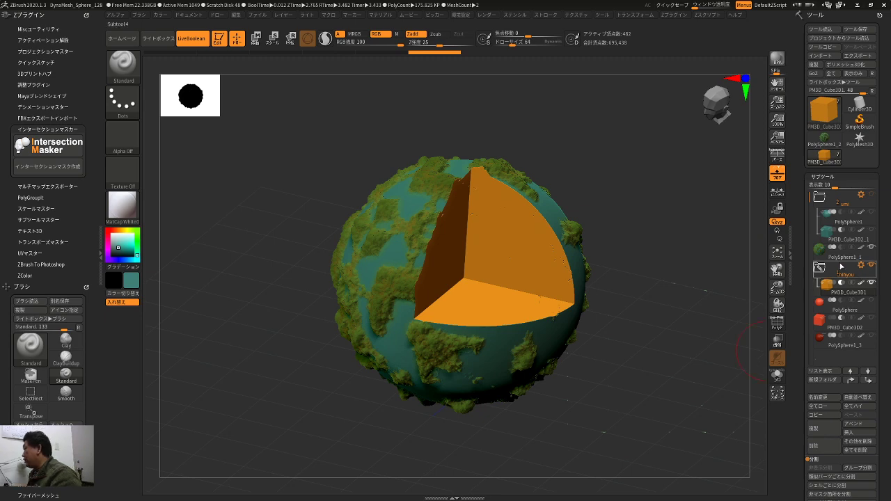
click(837, 258)
drag(838, 259, 850, 284)
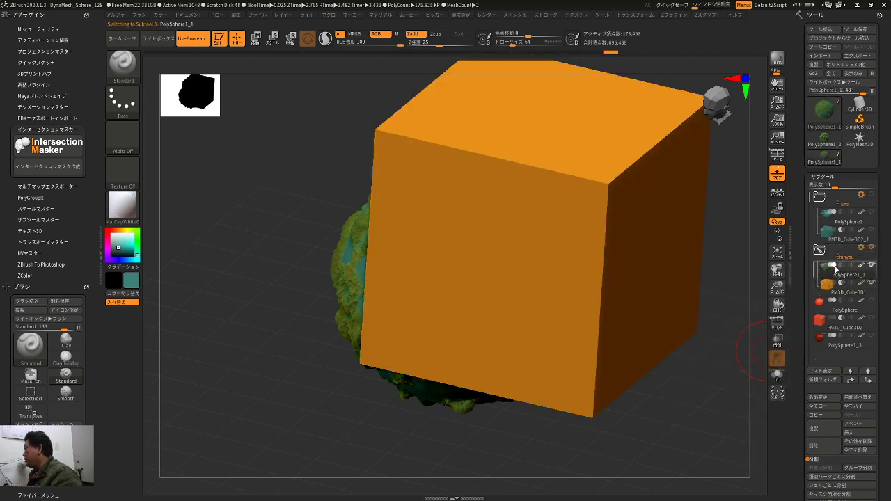
- Collapse the chihyou and umi folders, and show the red sphere PolySphere together with its red cube PM3D_Cube3D2
mouse_move(746, 290)
mouse_down()
mouse_move(730, 304)
mouse_move(745, 287)
mouse_up()
click(819, 249)
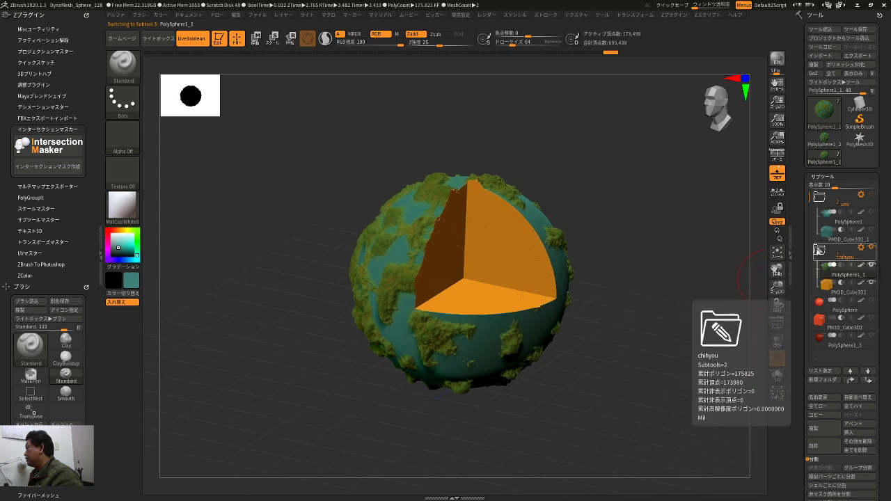
click(819, 199)
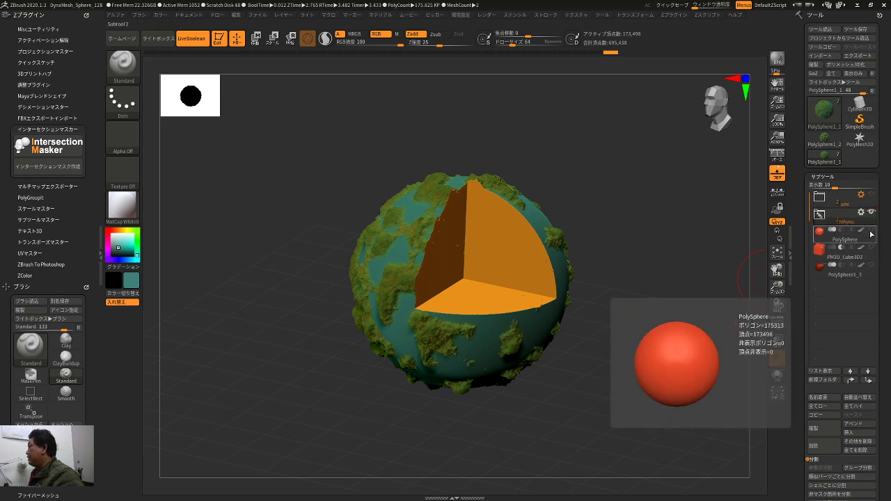
click(869, 235)
click(870, 230)
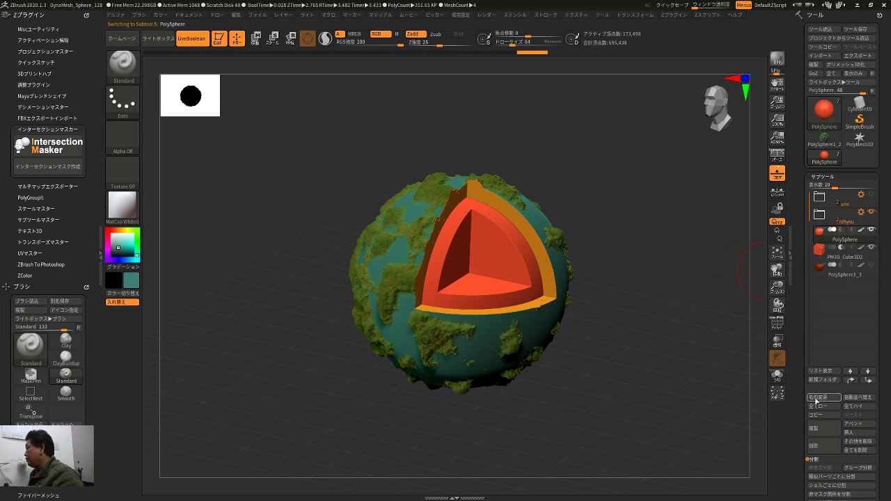
- Create a folder named kaku from the red sphere, move the red subtracting cube into it, and collapse the folder
click(821, 381)
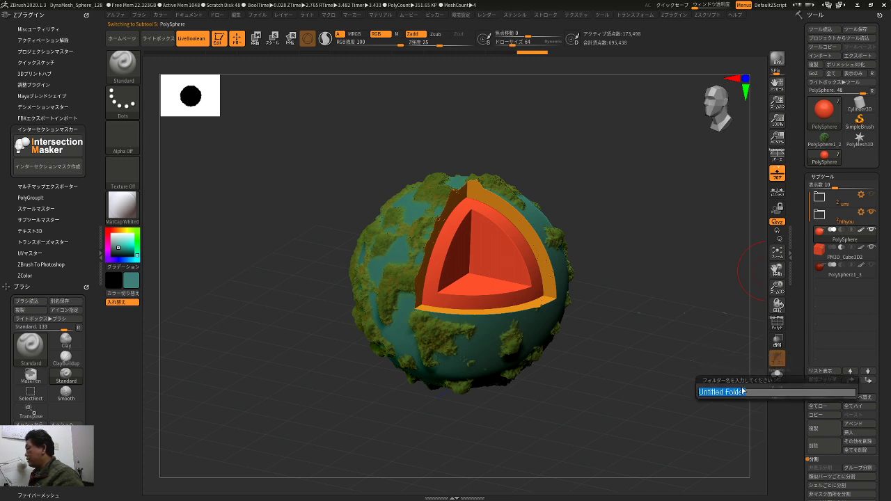
text(ko)
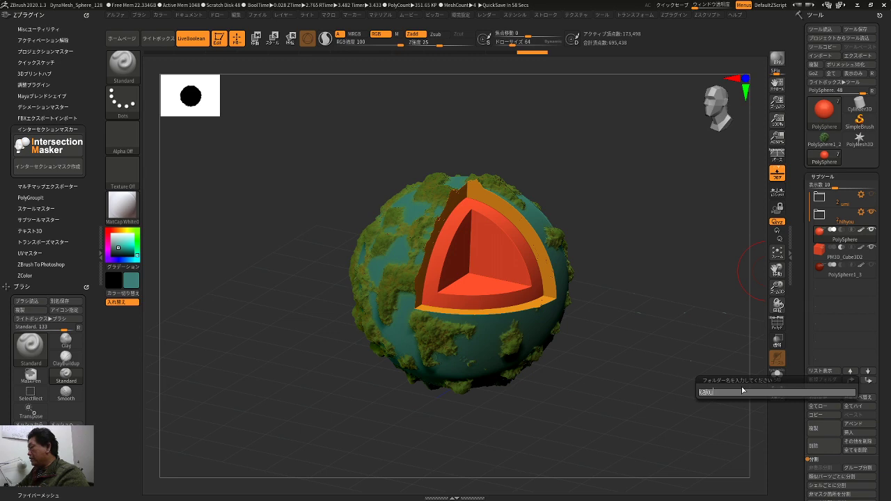
text(ku)
key(Return)
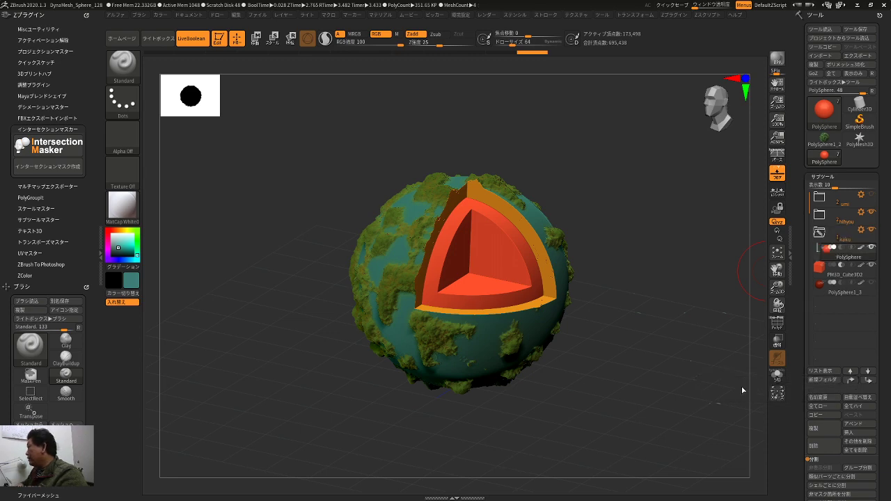
click(830, 274)
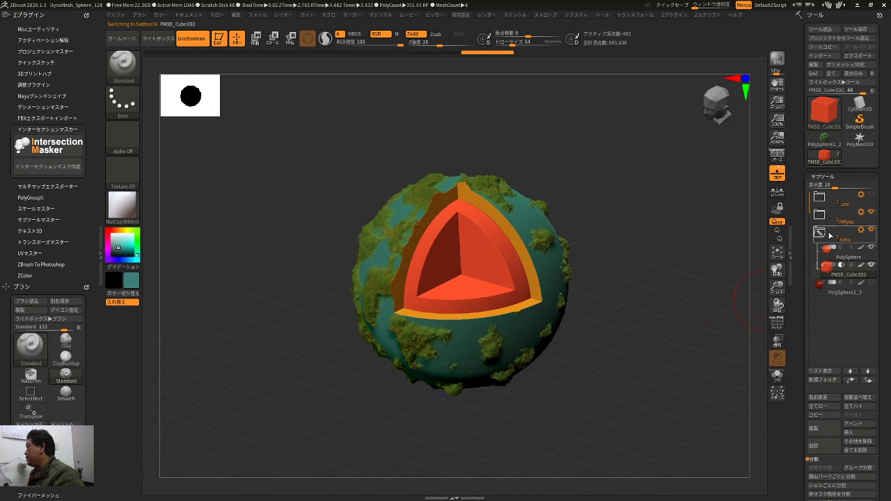
click(822, 235)
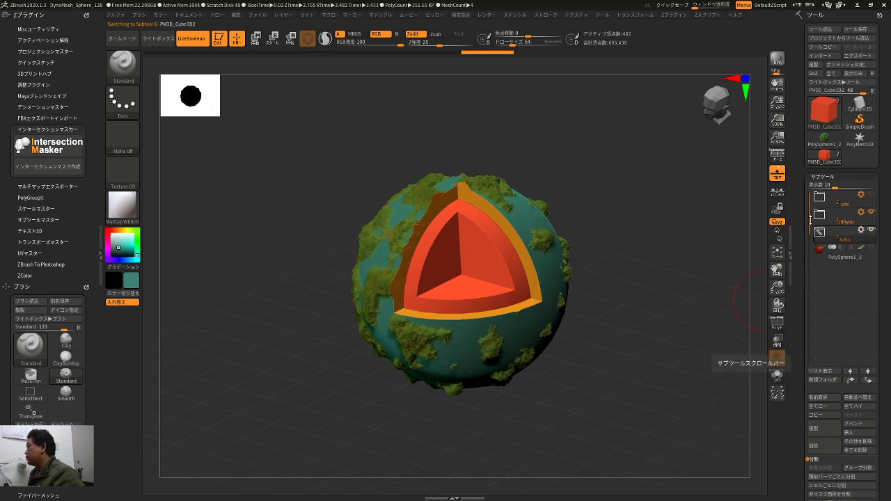
- Show the umi folder again alongside the chihyou and kaku folders
drag(717, 236, 739, 233)
click(876, 197)
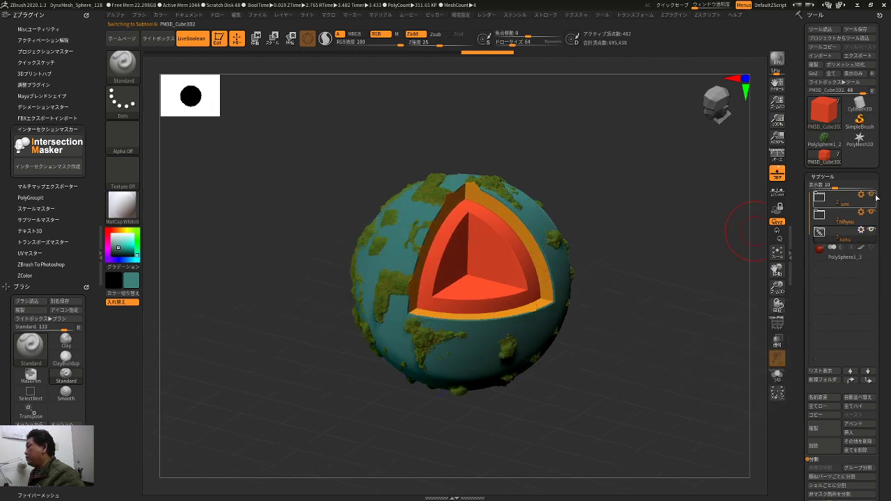
click(875, 197)
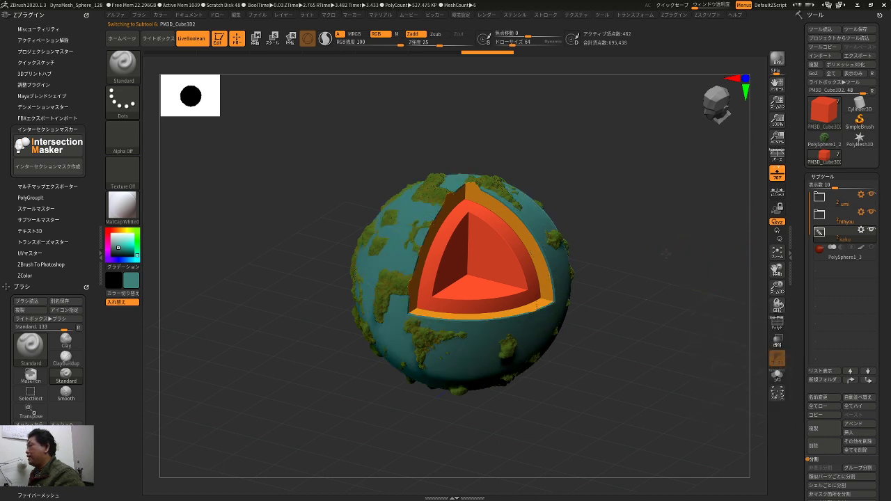
alt+drag(670, 269, 694, 281)
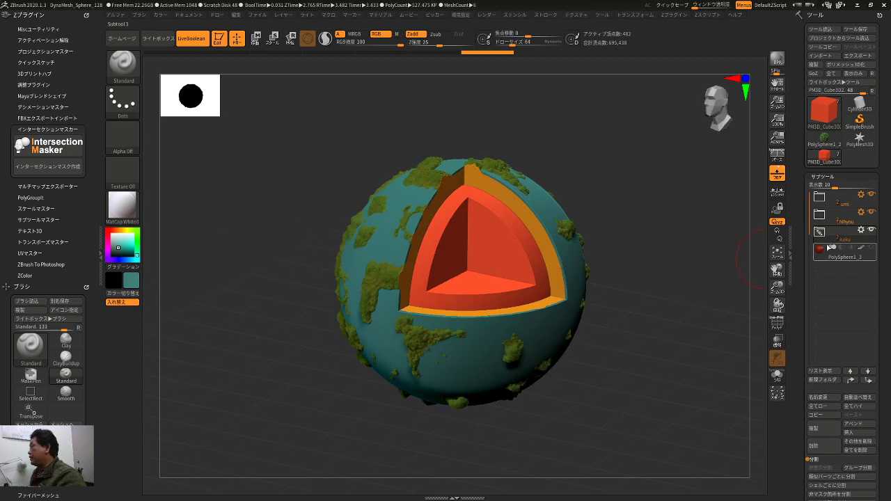
- Toggle the visibility of the chihyou and umi folders to check how each layer appears on its own
click(873, 215)
click(874, 214)
click(874, 214)
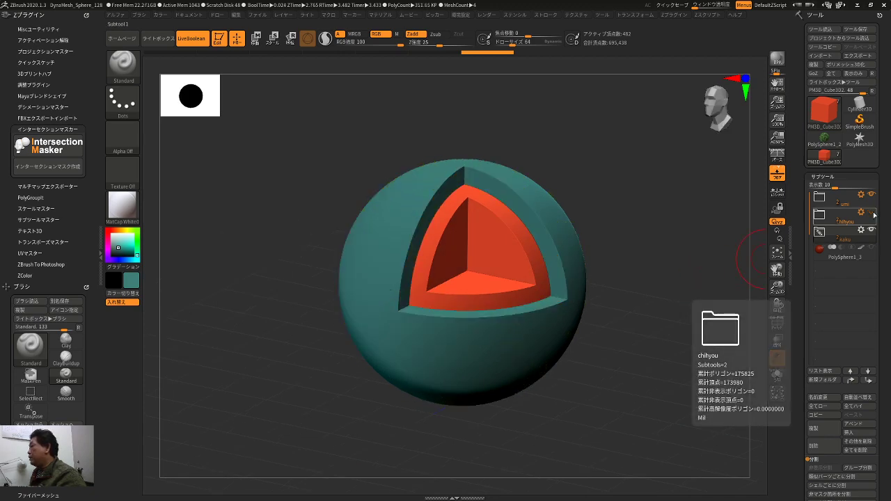
click(873, 215)
click(873, 215)
click(873, 215)
click(872, 195)
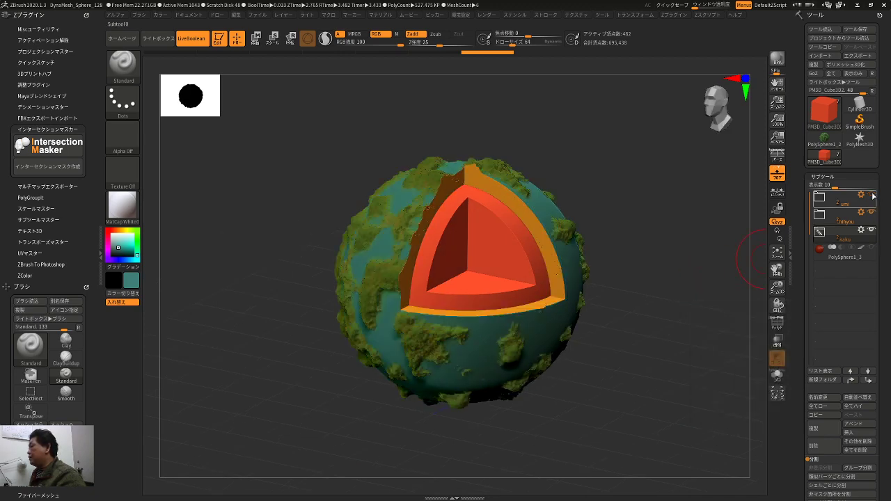
click(873, 196)
- Show the dark red core sphere PolySphere1_3 and view the complete cutaway planet
click(871, 247)
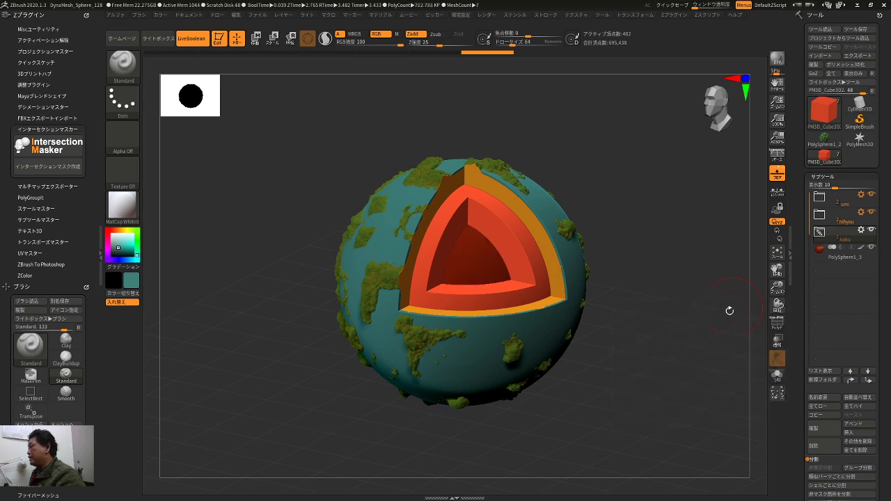
drag(683, 341, 695, 353)
ctrl+right_drag(695, 354, 690, 345)
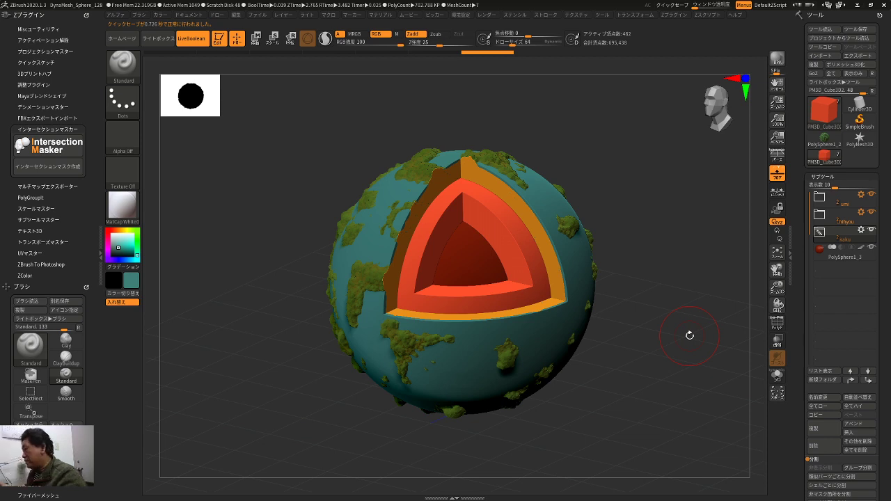
drag(649, 292, 672, 288)
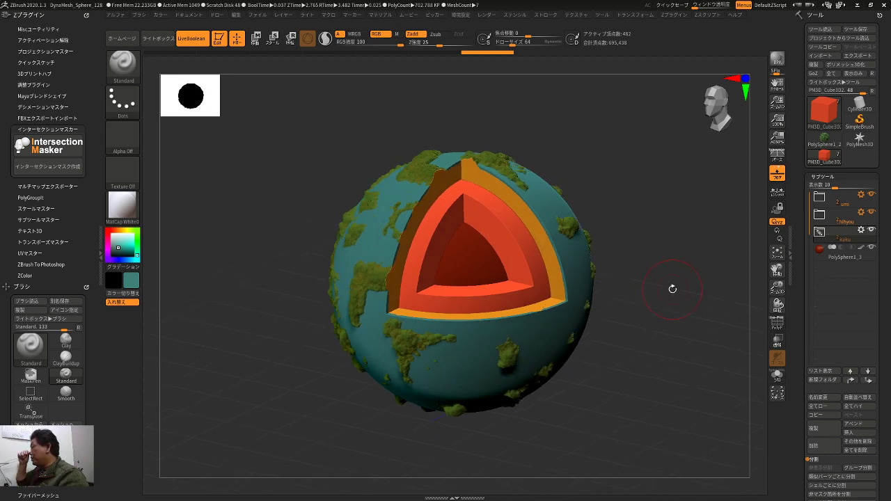
mouse_move(680, 288)
mouse_down()
mouse_move(696, 294)
mouse_move(713, 284)
mouse_up()
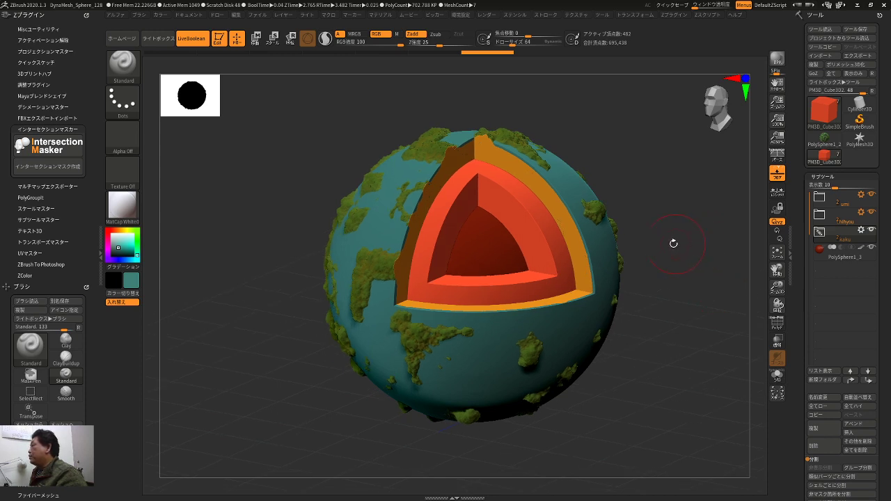
click(821, 197)
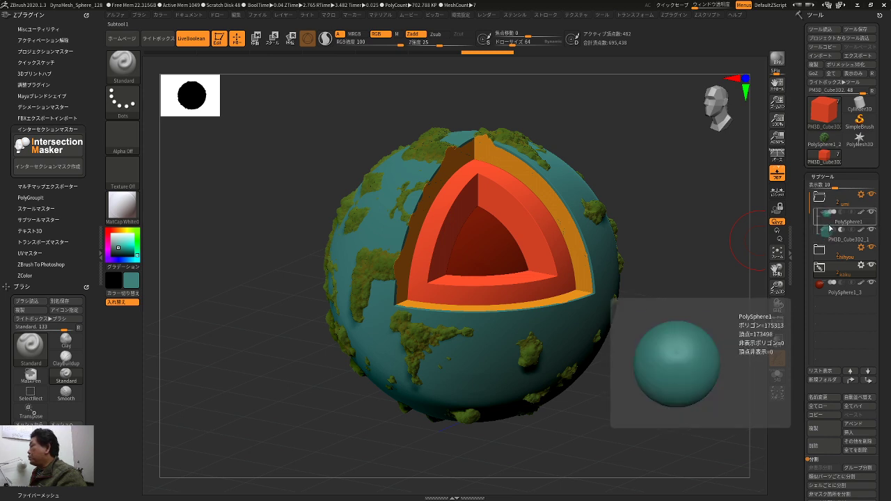
mouse_move(830, 237)
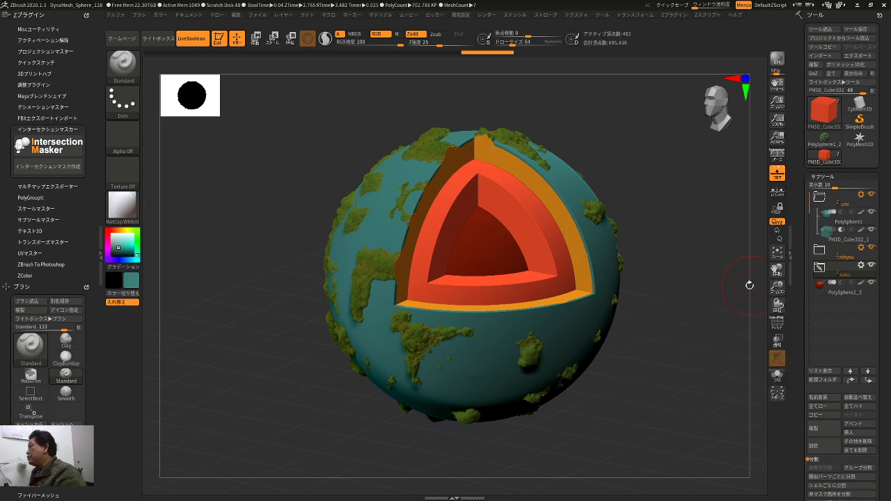
key(w)
mouse_move(661, 208)
mouse_down()
mouse_move(612, 209)
mouse_move(664, 211)
mouse_up()
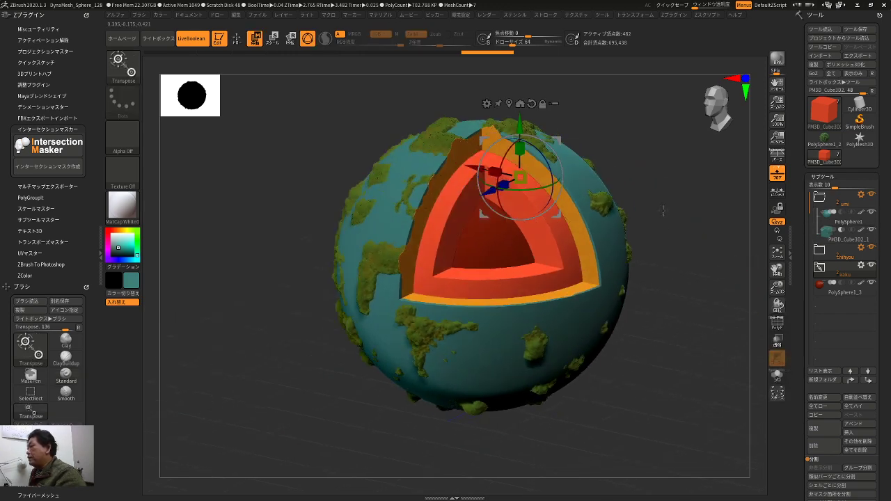
drag(490, 190, 491, 211)
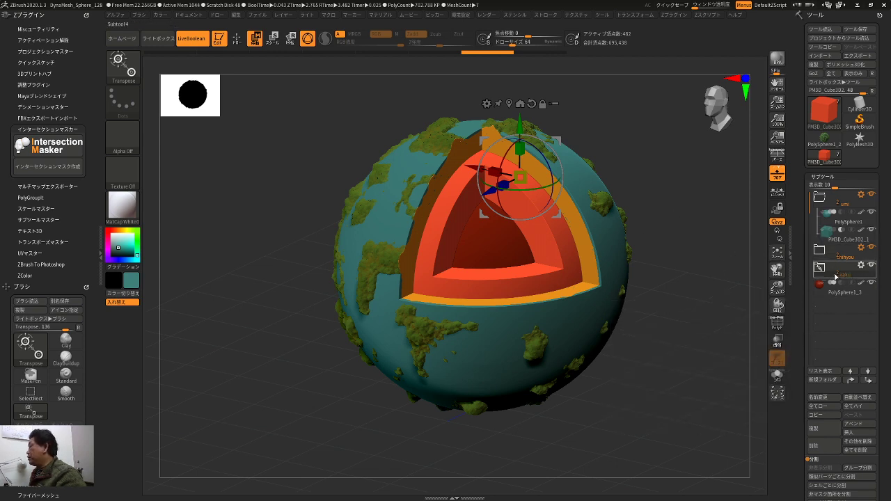
key(q)
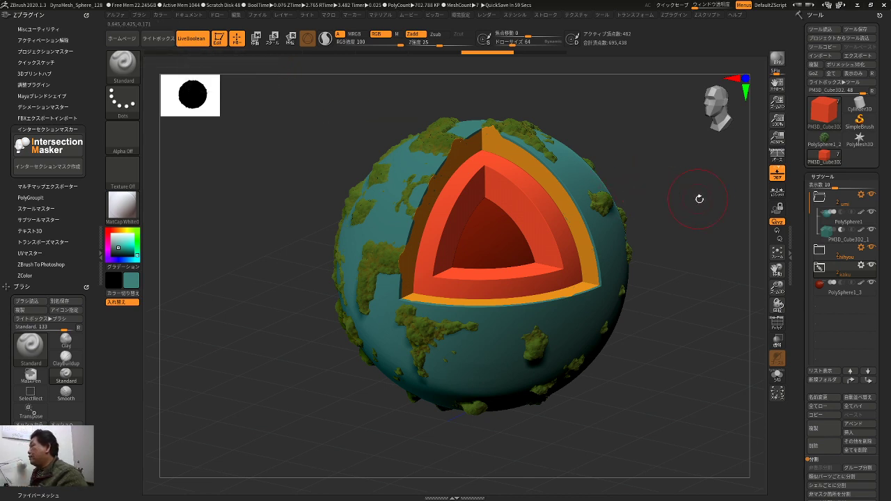
drag(712, 232, 717, 258)
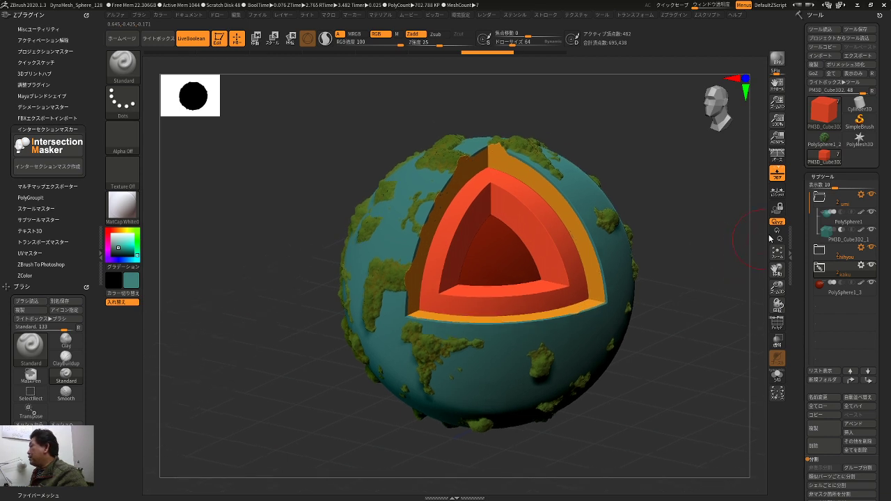
click(820, 199)
- Run Boolean Folder on the umi folder to bake its cut mesh, and check the original subtools kept inside the folder
mouse_move(821, 199)
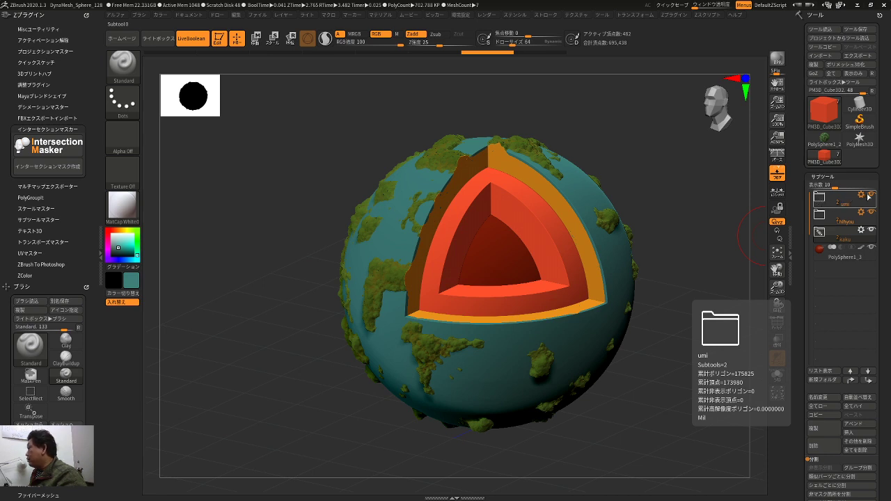
click(862, 195)
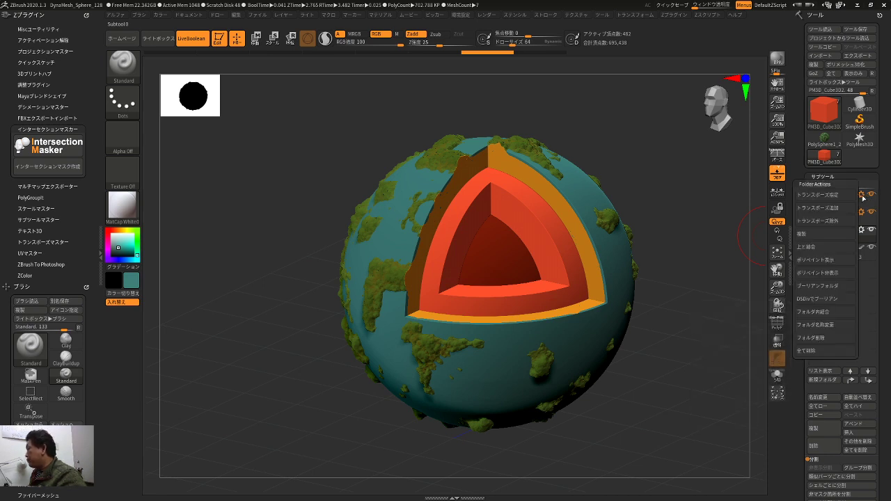
click(820, 287)
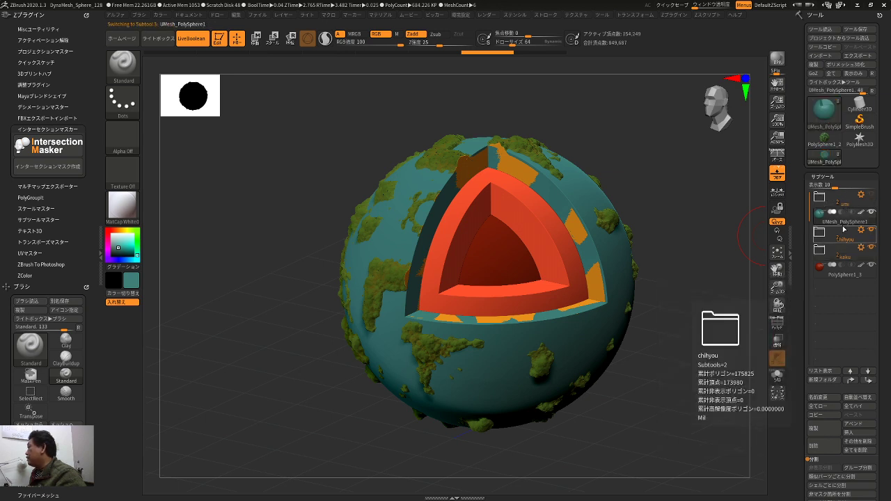
click(850, 220)
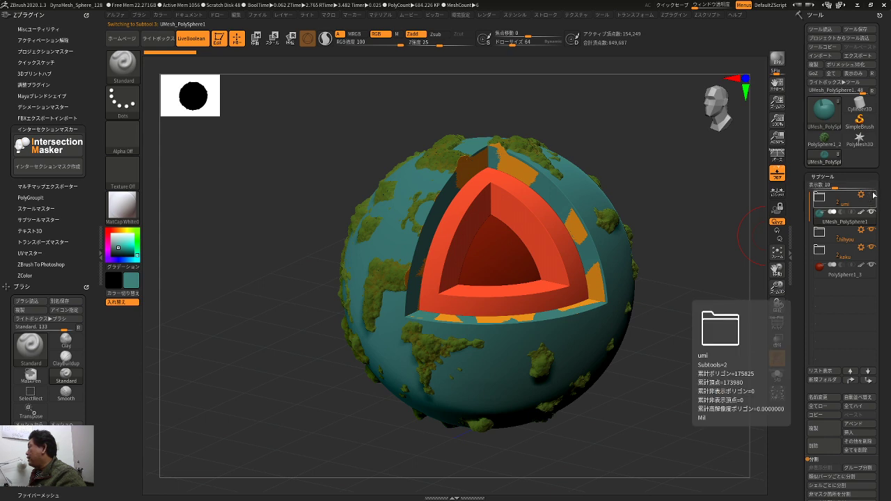
click(819, 199)
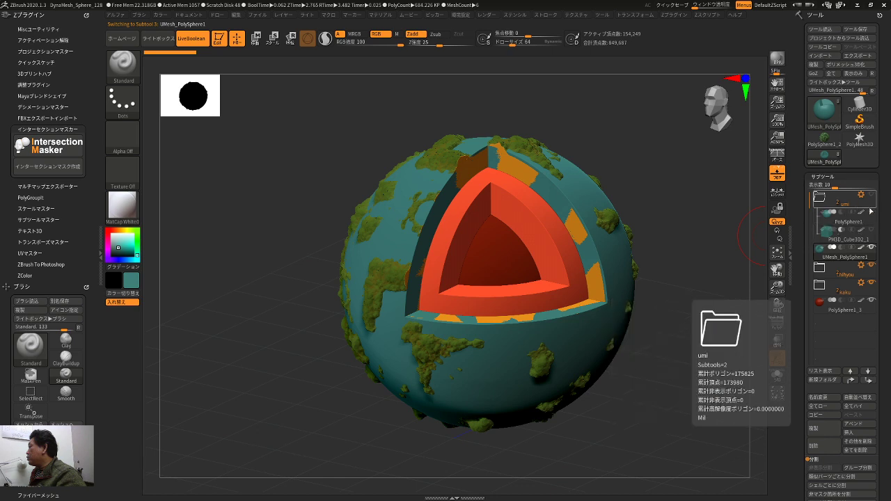
click(834, 202)
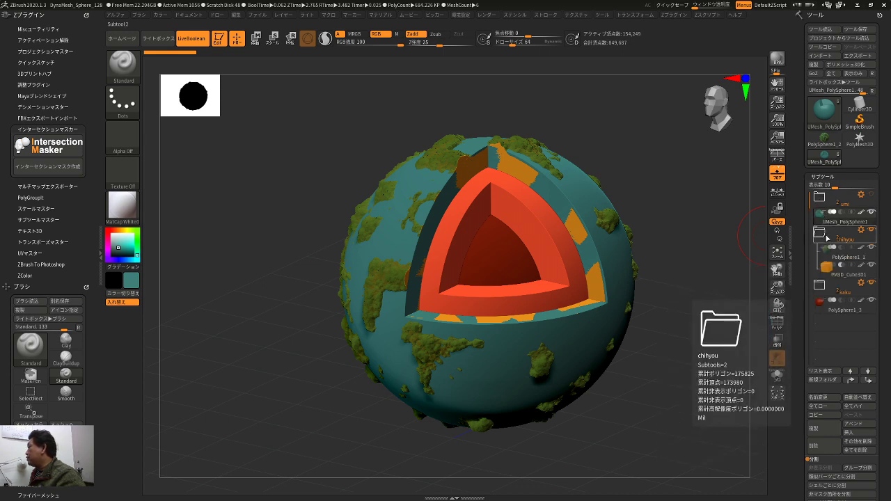
- Run Boolean Folder on the chihyou folder to bake the cut land mesh, and select and hide that new mesh
click(860, 230)
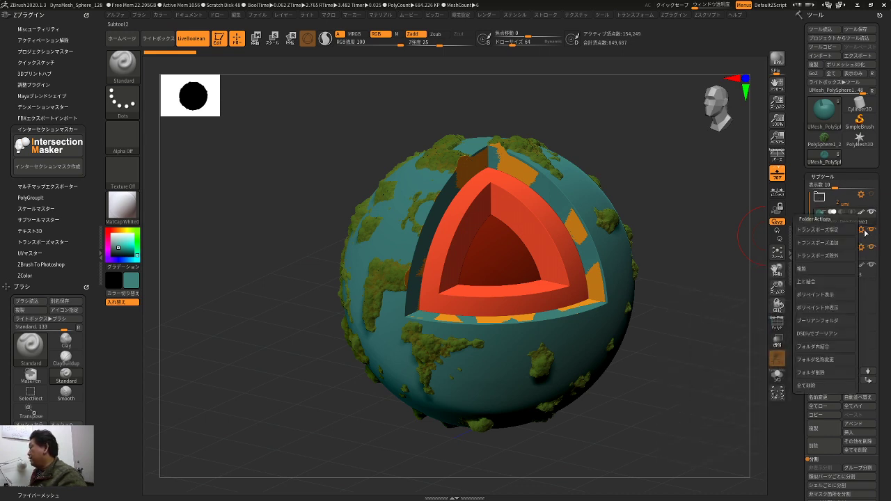
click(826, 320)
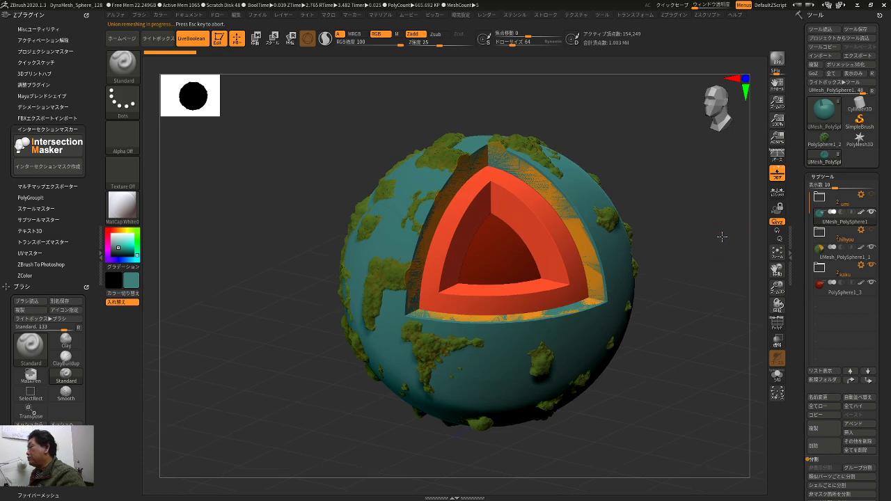
drag(722, 234, 610, 170)
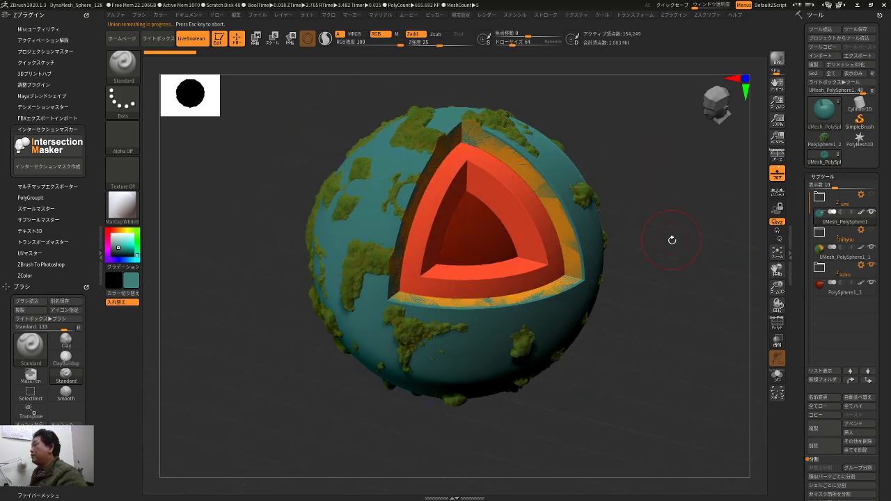
alt+drag(684, 235, 689, 284)
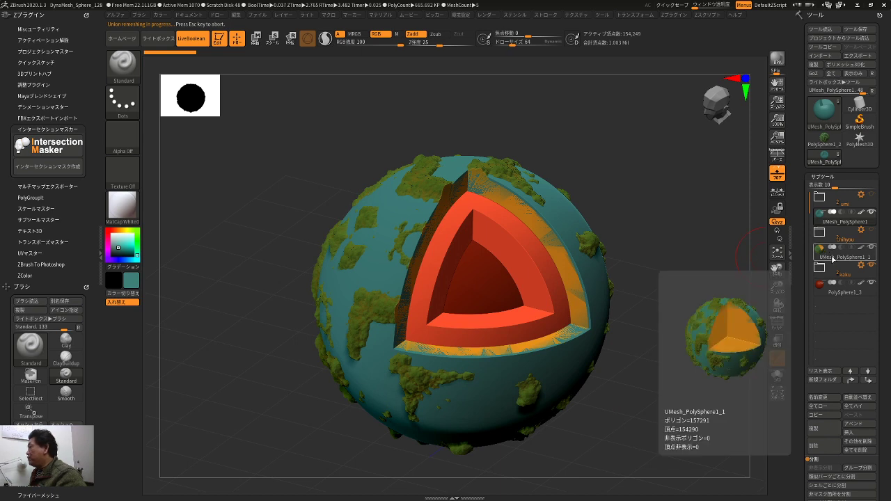
click(819, 256)
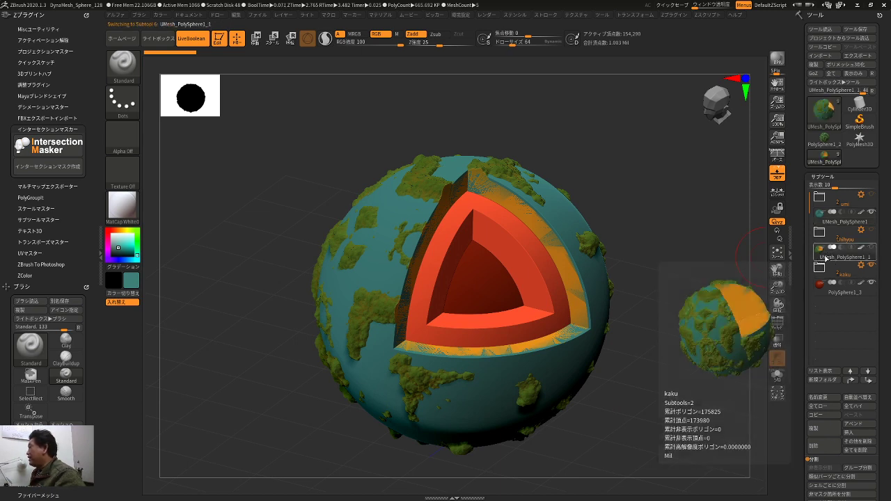
drag(721, 296, 711, 306)
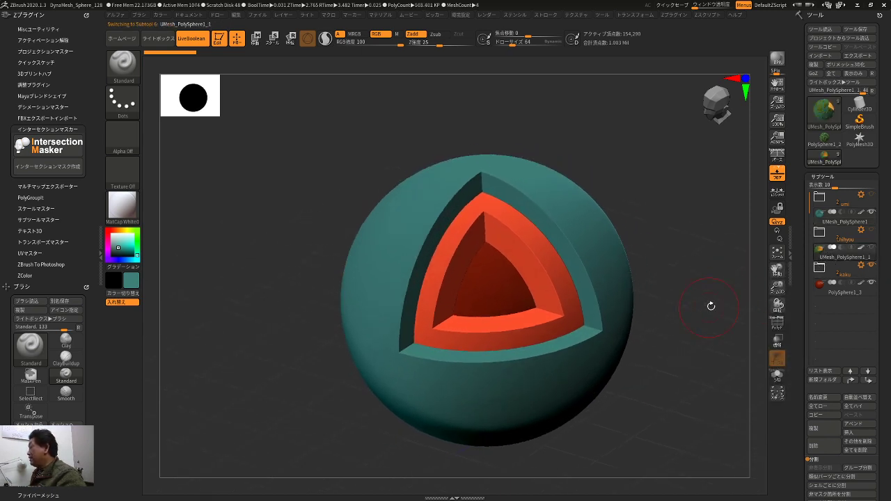
- Show the chihyou folder's original subtools again and delete the baked land mesh UMesh_PolySphere1_1
click(862, 229)
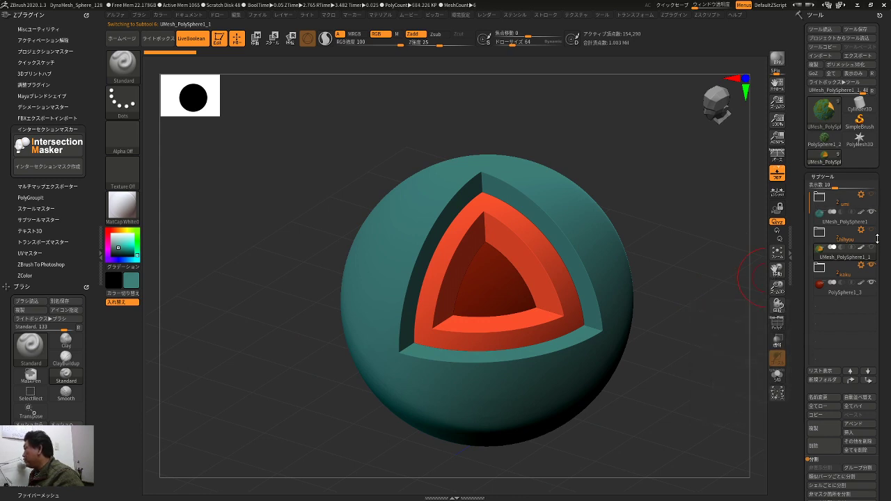
alt+drag(741, 240, 753, 265)
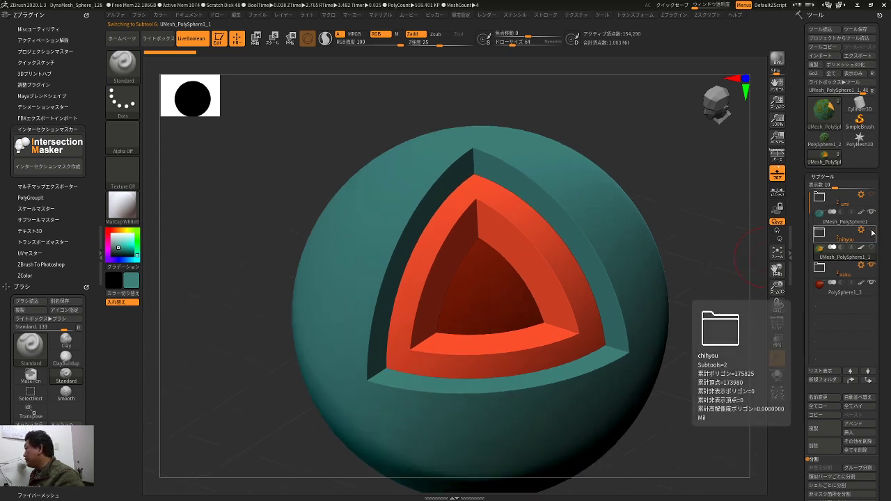
click(870, 230)
drag(703, 195, 753, 240)
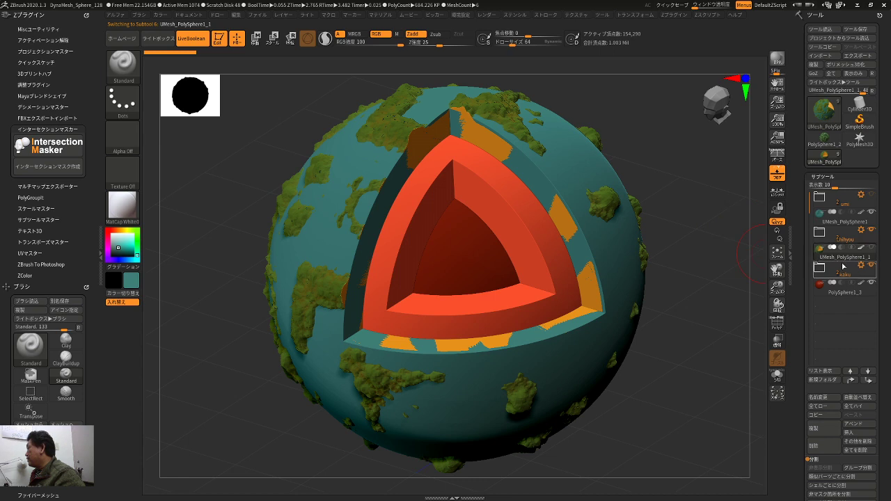
mouse_move(844, 259)
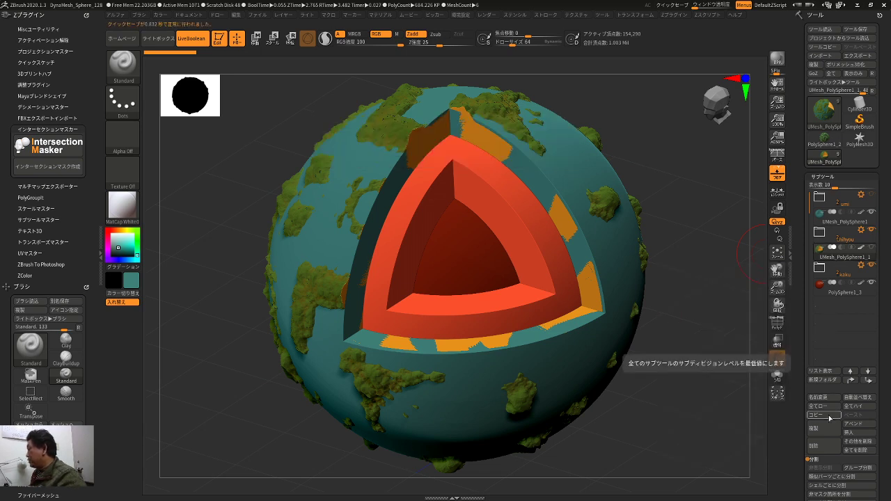
click(827, 447)
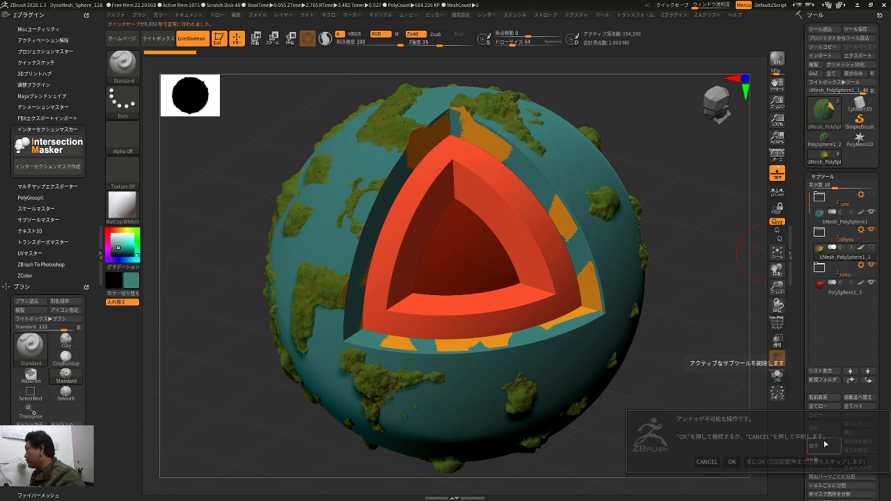
click(730, 460)
- Expand the chihyou folder and move its cube PM3D_Cube3D1 slightly along its axes so the land's cut faces cover the water's cut faces
click(823, 235)
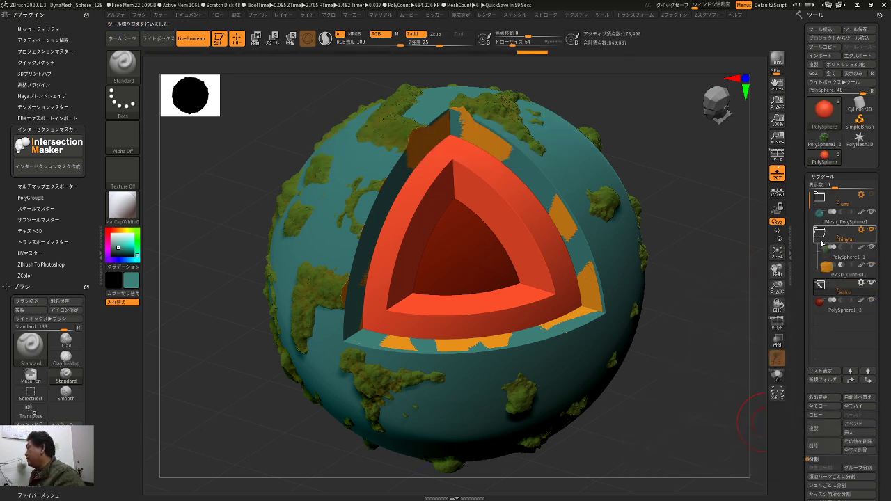
click(820, 274)
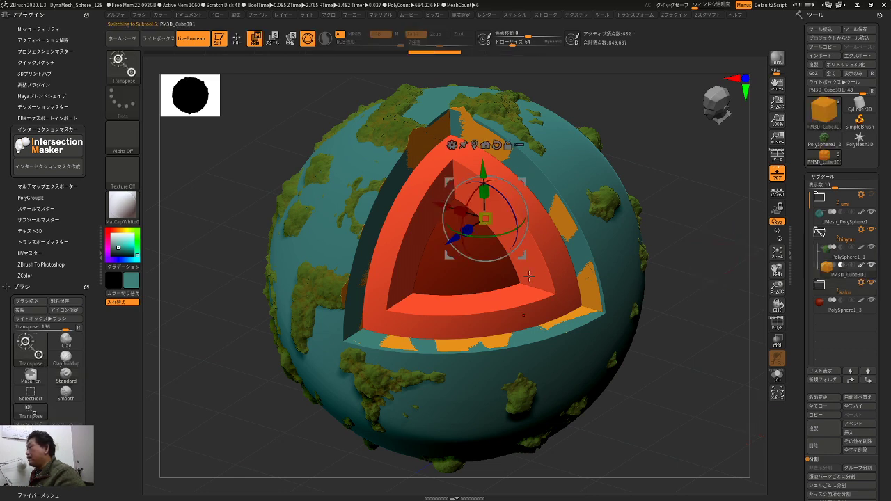
key(w)
drag(448, 243, 450, 242)
drag(450, 211, 447, 208)
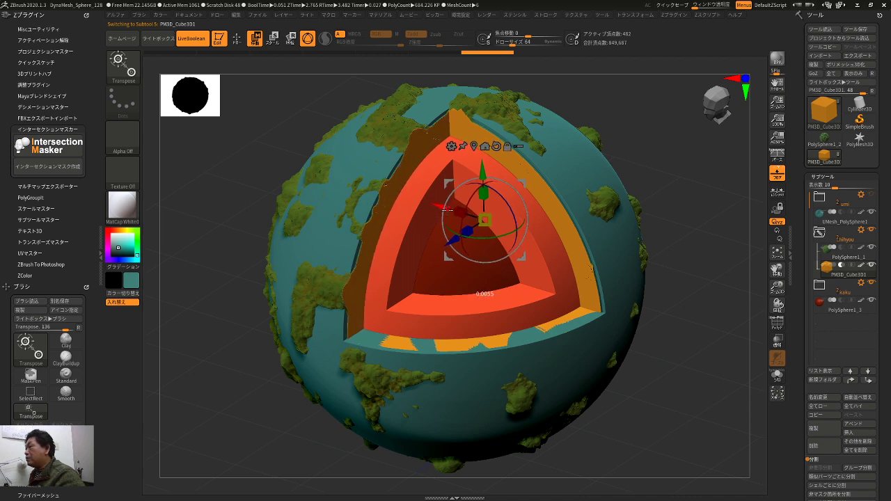
drag(483, 171, 482, 174)
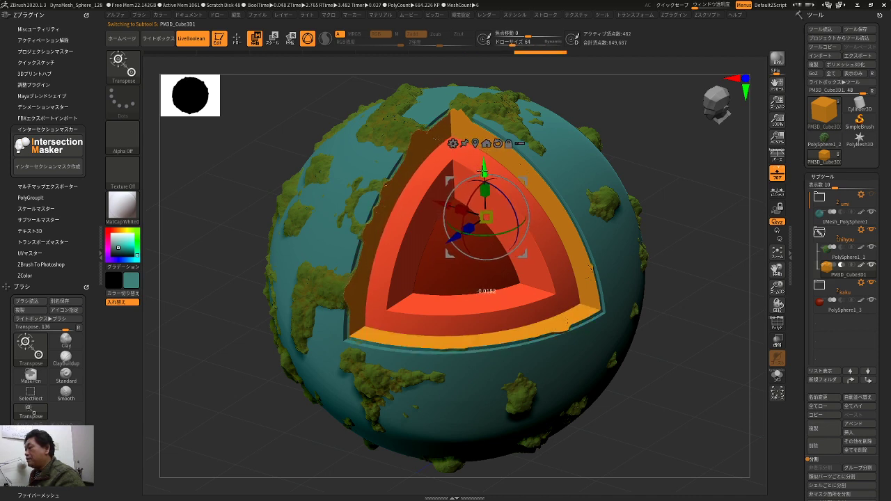
drag(682, 338, 663, 246)
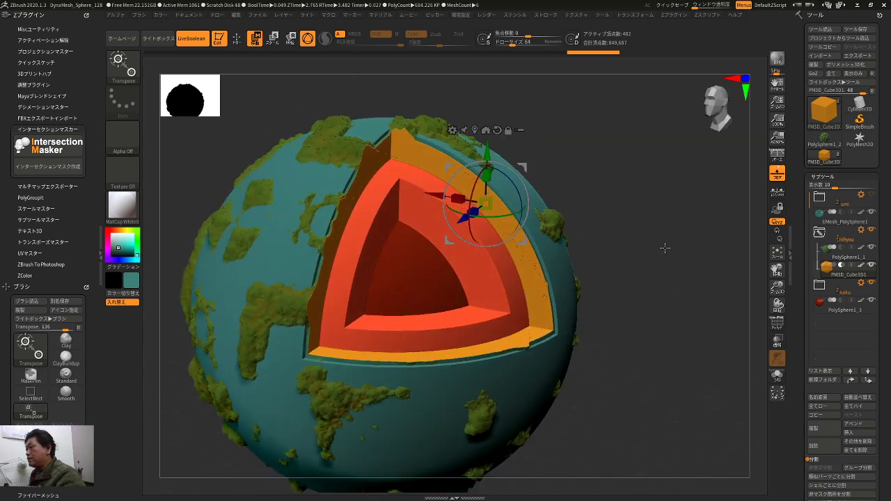
drag(484, 157, 484, 156)
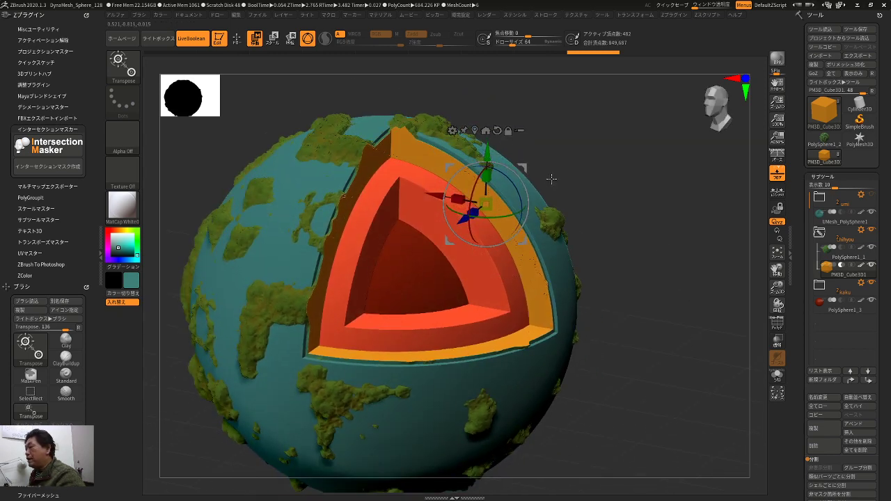
drag(652, 318, 606, 325)
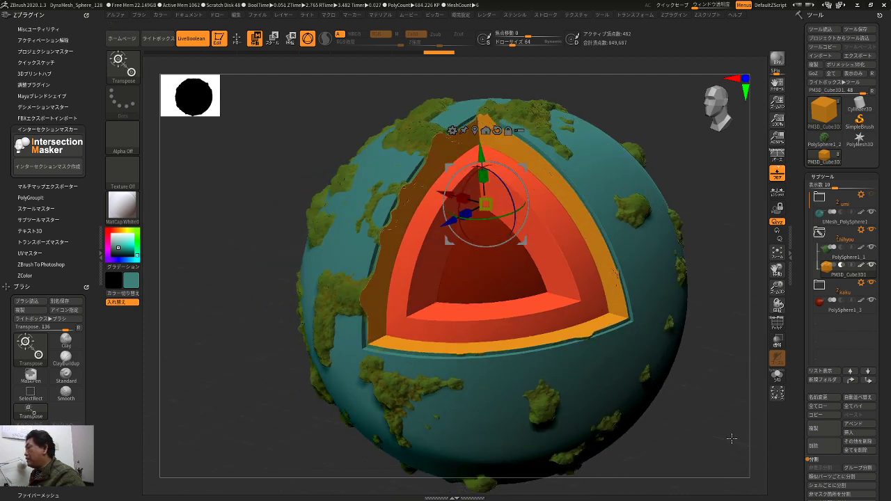
drag(731, 438, 709, 405)
- Run Boolean Folder on the chihyou folder to bake the land mesh with the repositioned cube cut
mouse_move(813, 240)
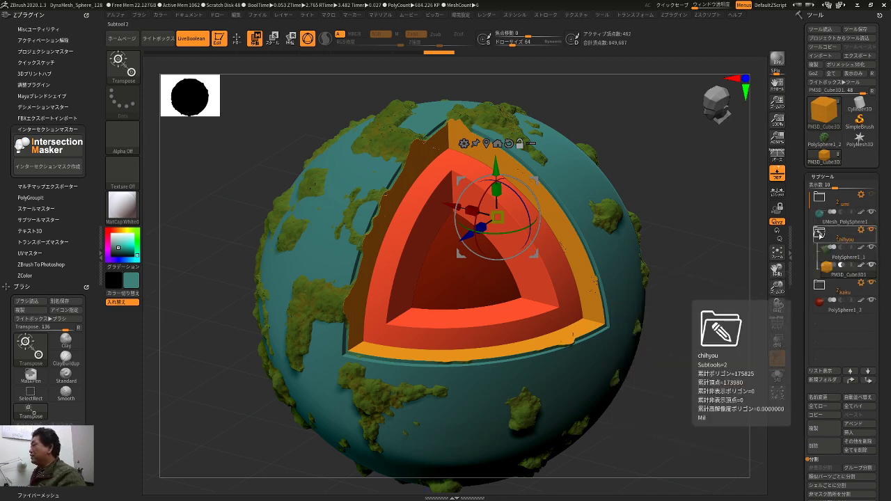
click(818, 234)
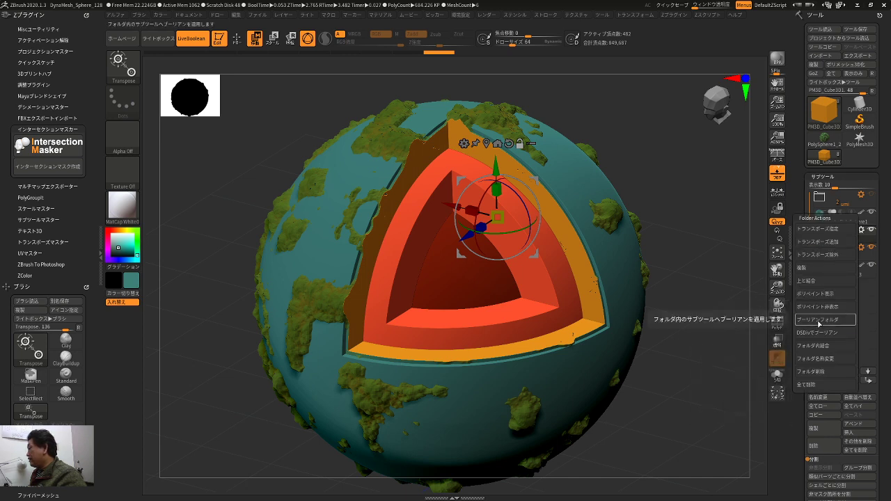
click(818, 322)
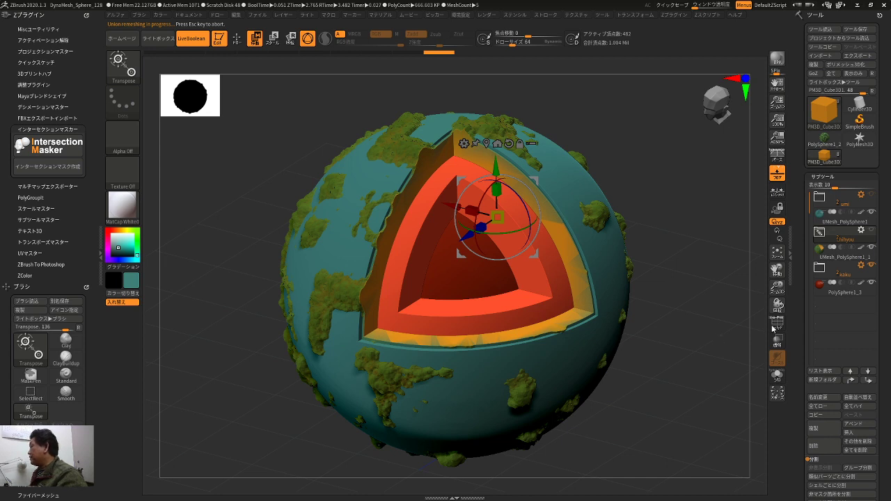
- Run Boolean Folder on the kaku folder and select its baked mesh UMesh_PolySphere
mouse_move(868, 270)
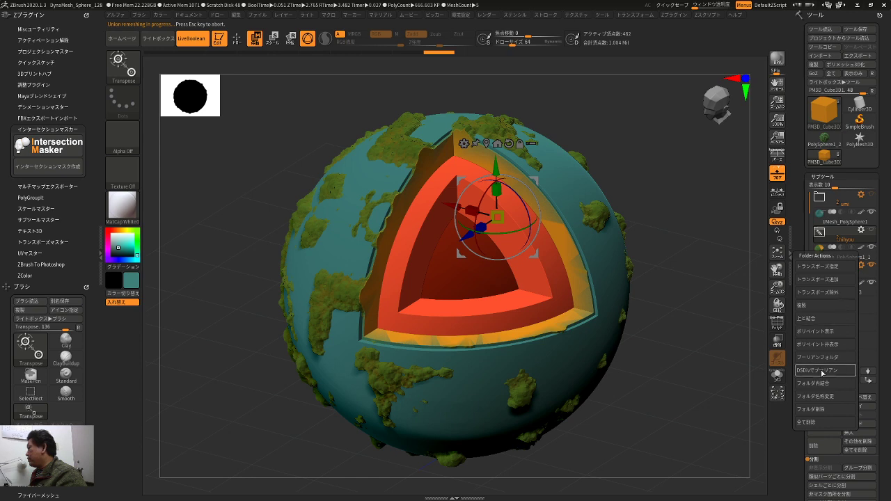
click(815, 357)
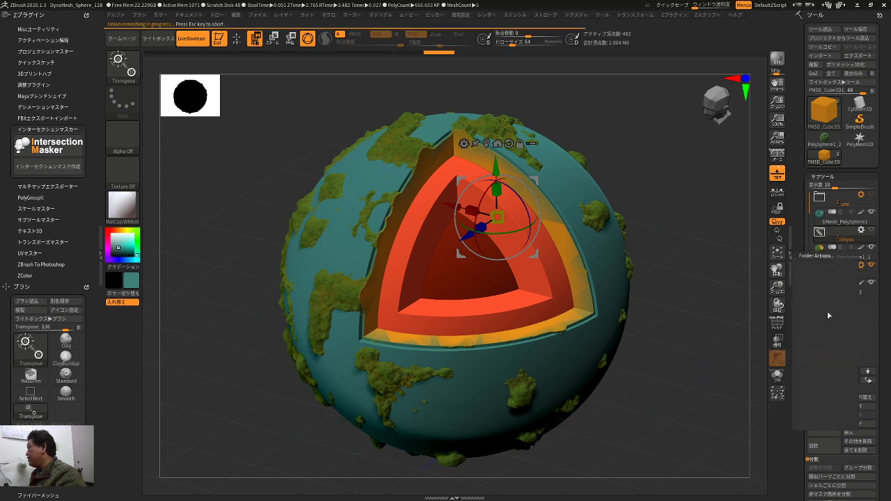
click(845, 295)
drag(737, 350, 720, 369)
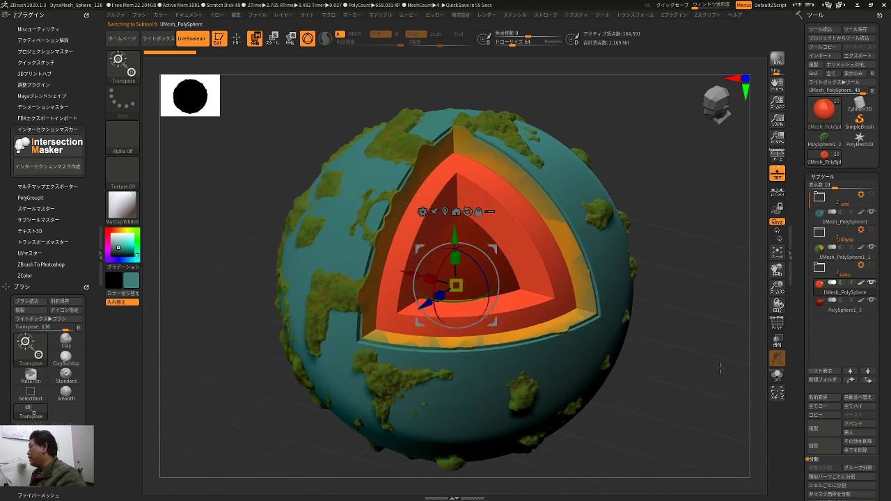
- Turn off Live Boolean, return to Draw mode, and inspect the baked cutaway layers
mouse_move(823, 268)
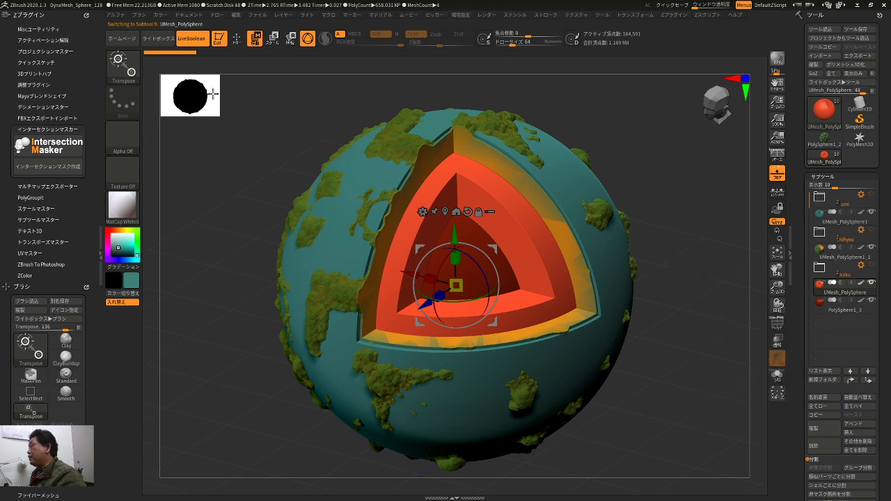
click(188, 42)
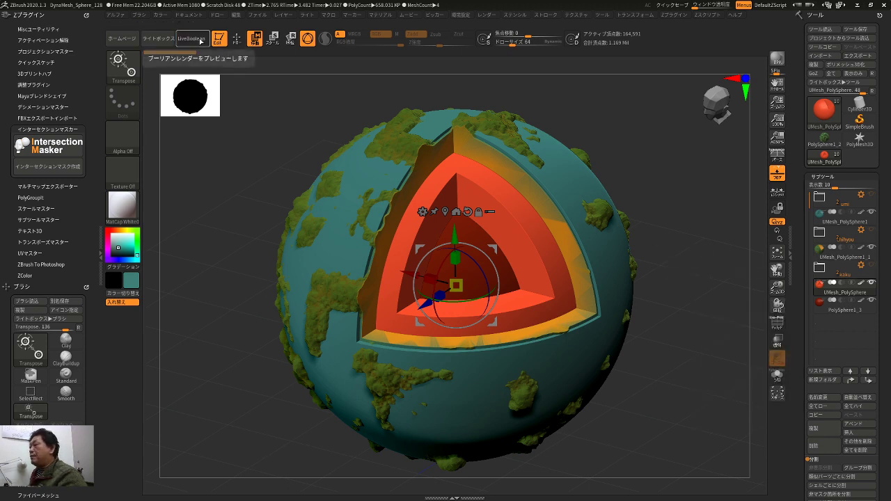
key(q)
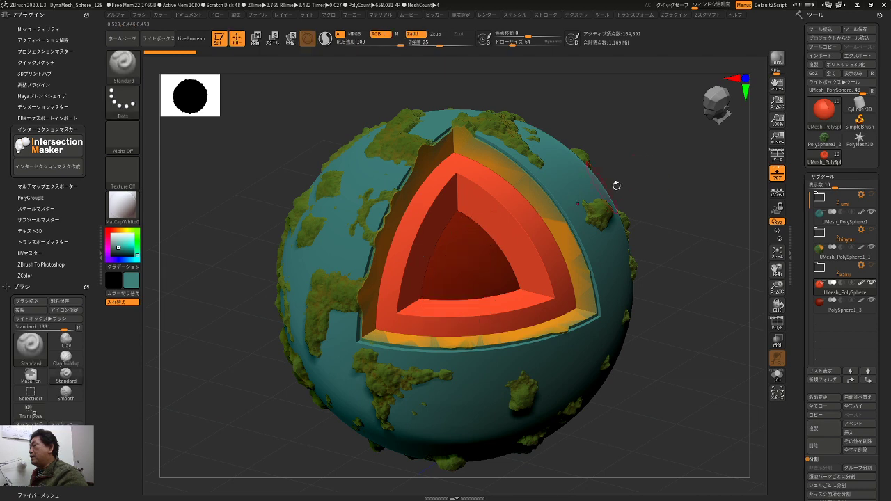
drag(673, 196, 695, 205)
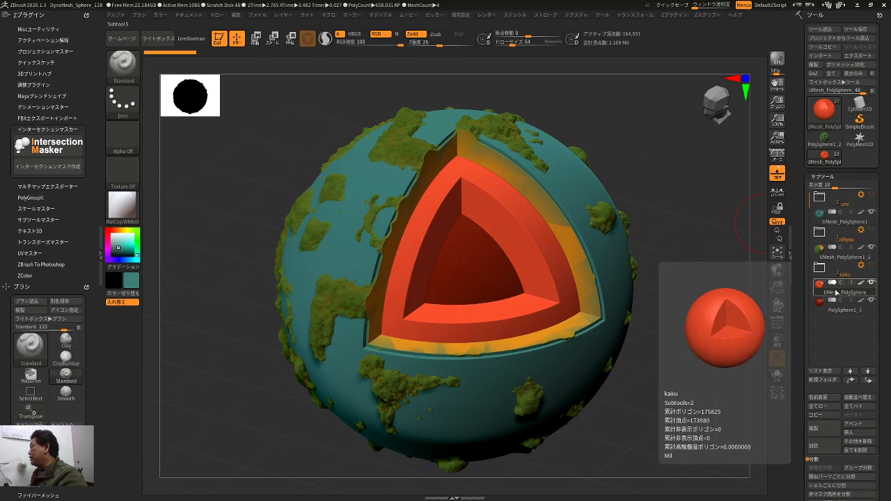
- Select the baked water mesh UMesh_PolySphere1 beneath the umi folder
click(819, 199)
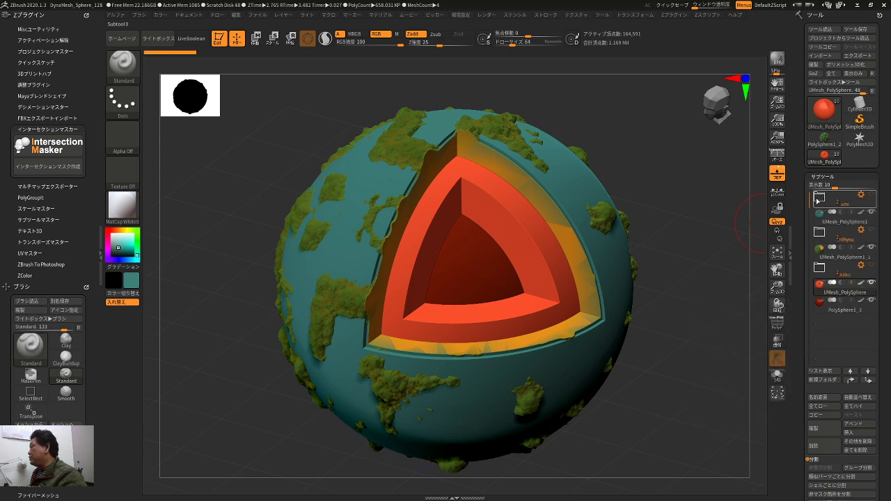
drag(736, 222, 713, 231)
click(821, 224)
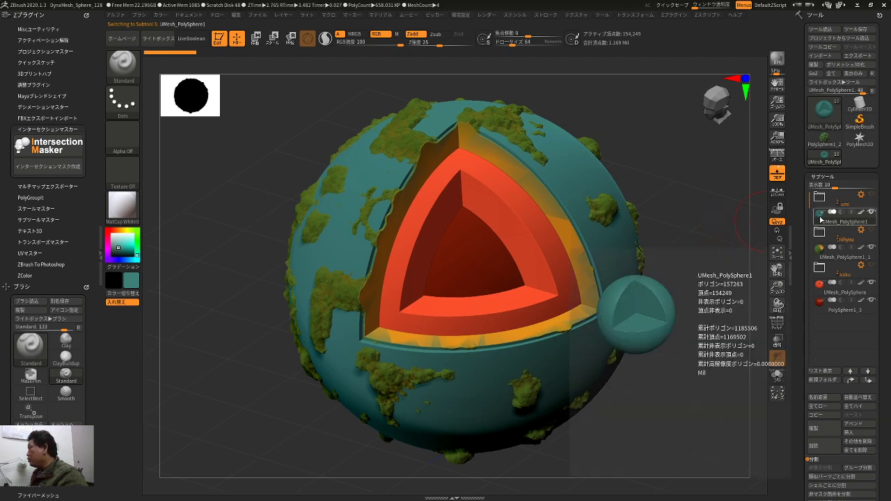
- Expand the umi folder and the folder below it to review their source subtools, and collapse both again
drag(740, 256, 721, 267)
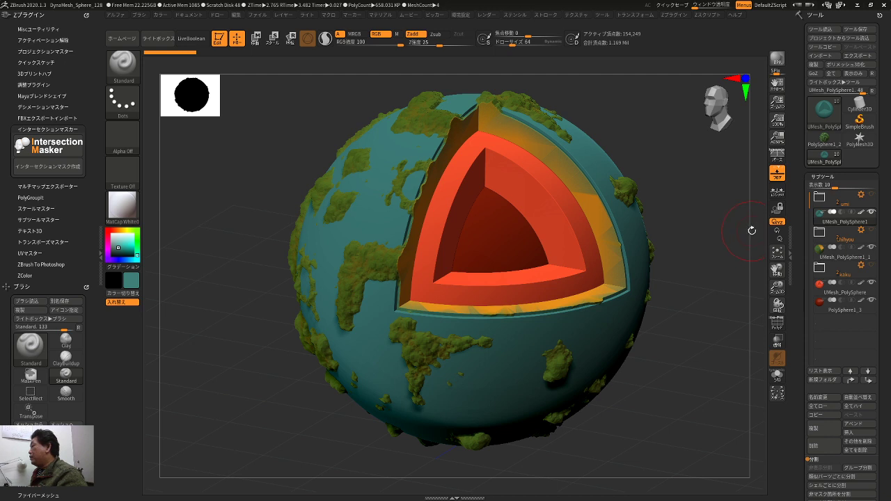
mouse_move(821, 224)
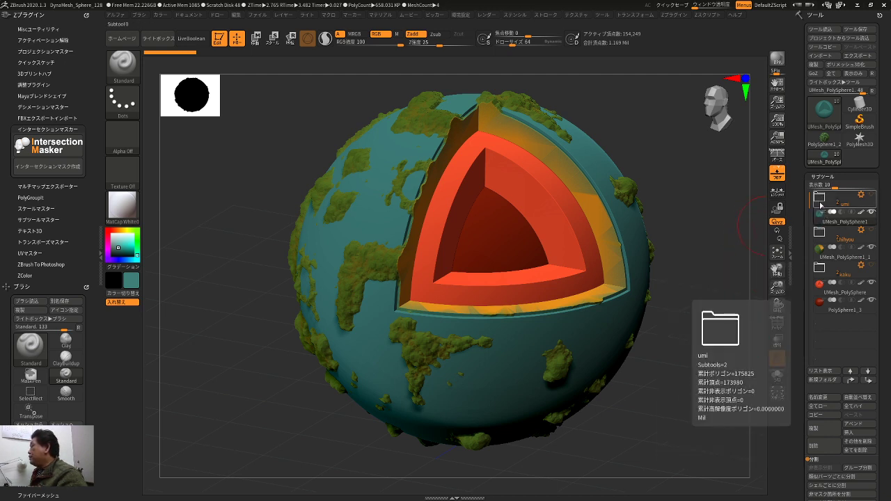
click(822, 201)
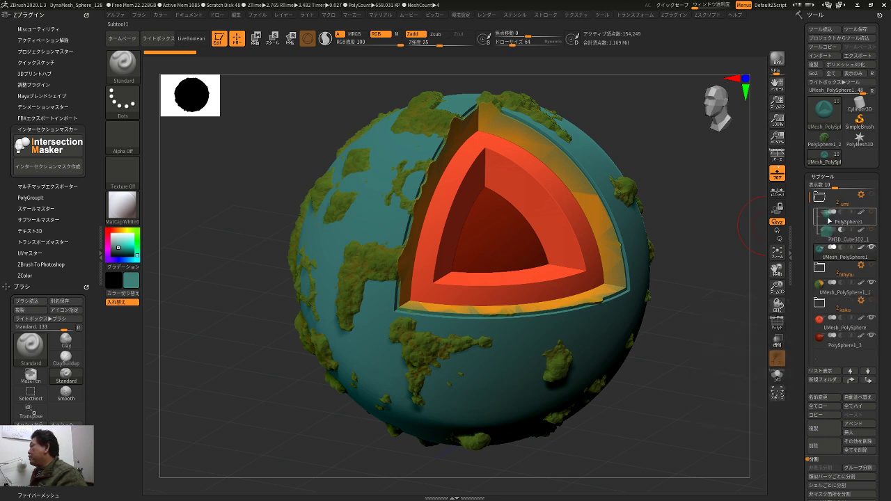
click(826, 268)
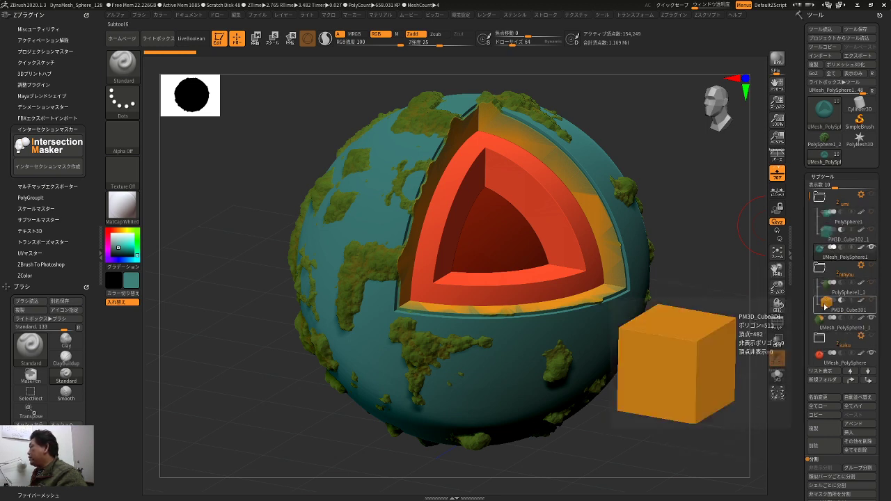
click(819, 266)
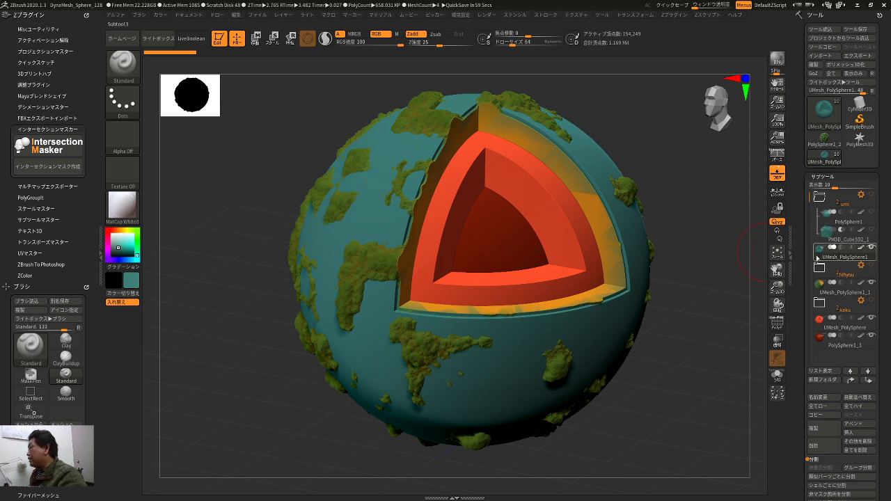
mouse_move(821, 268)
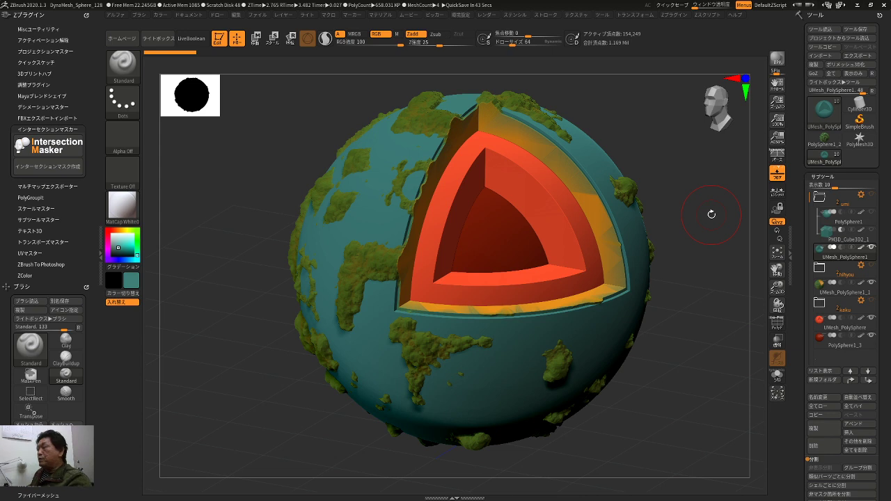
ctrl+right_drag(717, 330, 724, 332)
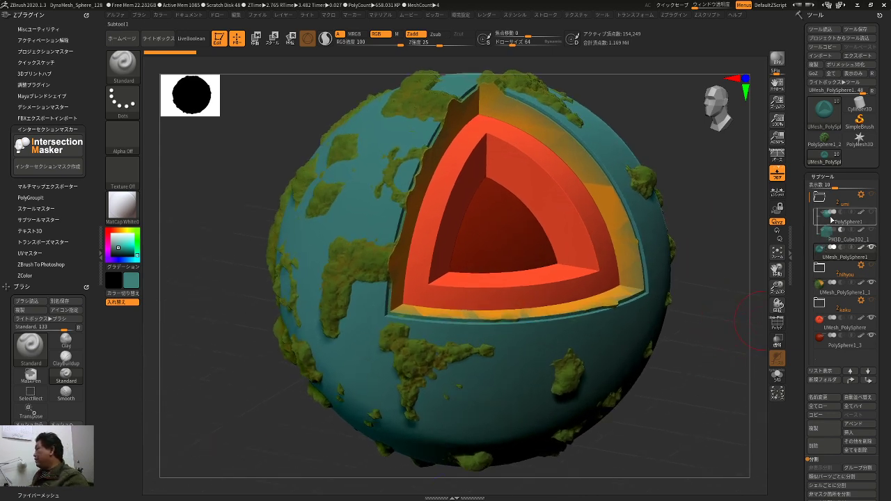
click(821, 198)
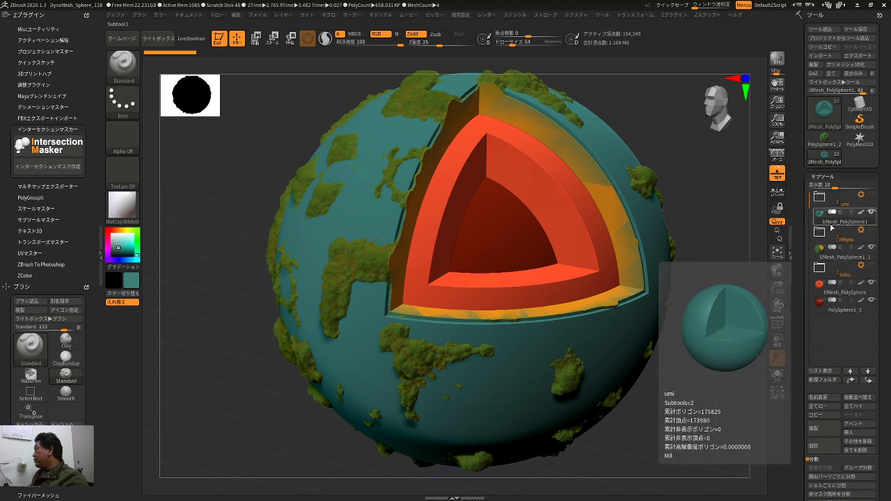
- Isolate the teal cut sphere UMesh_PolySphere1 from the other subtools and check its wireframe
click(778, 377)
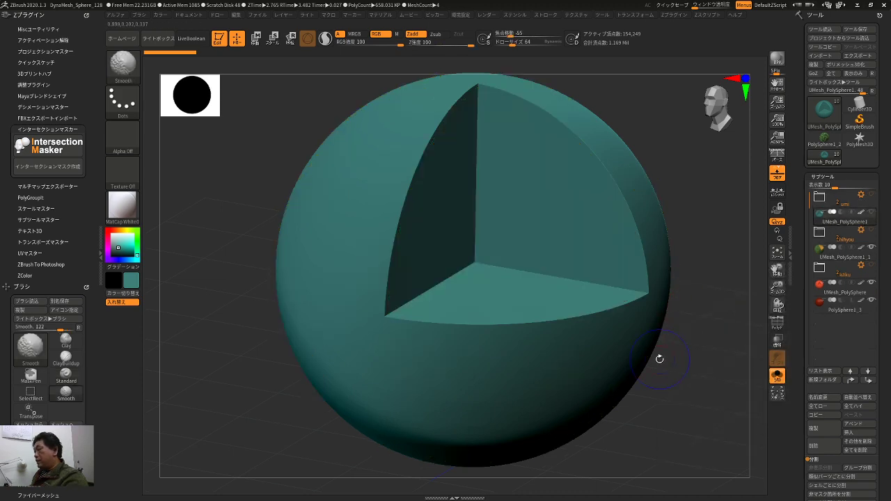
key(shift+f)
key(shift+f)
- Test Standard brush strokes on the sphere's outer surface and cut faces with the wireframe on, and undo them
mouse_move(497, 372)
mouse_down()
mouse_move(411, 372)
mouse_move(327, 292)
mouse_move(327, 270)
mouse_move(576, 370)
mouse_move(390, 345)
mouse_up()
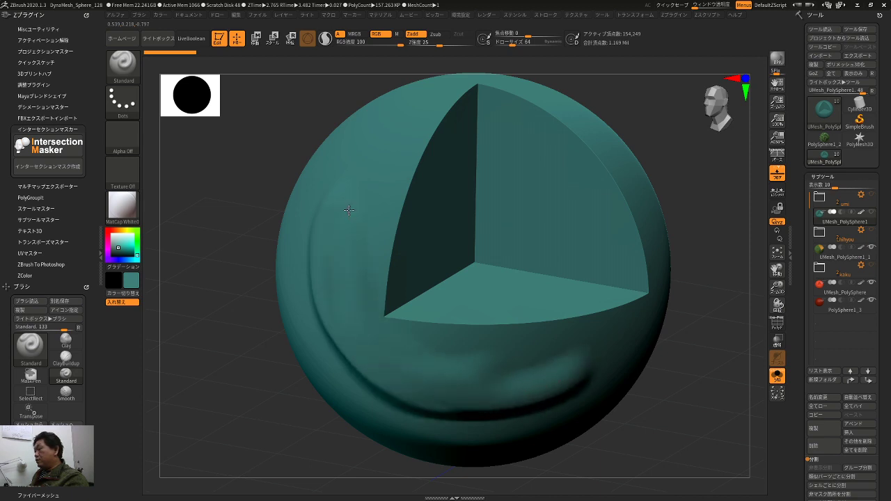
key(shift+f)
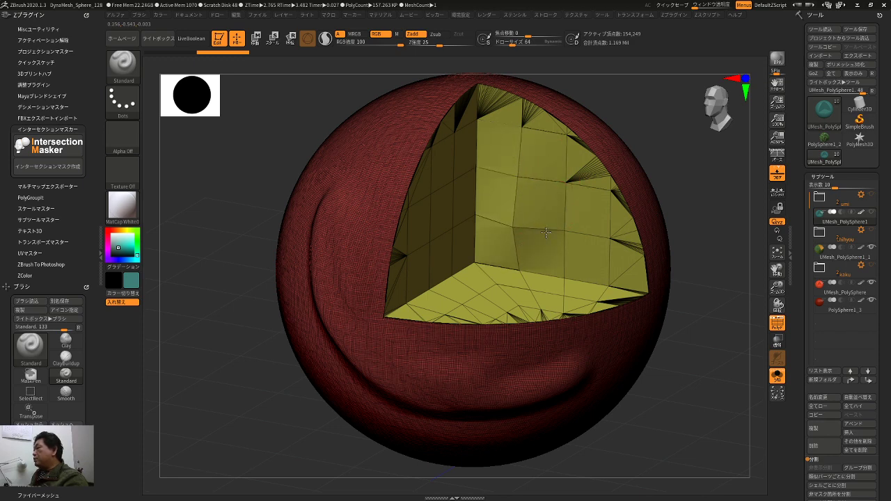
key(ctrl+z)
key(ctrl+z)
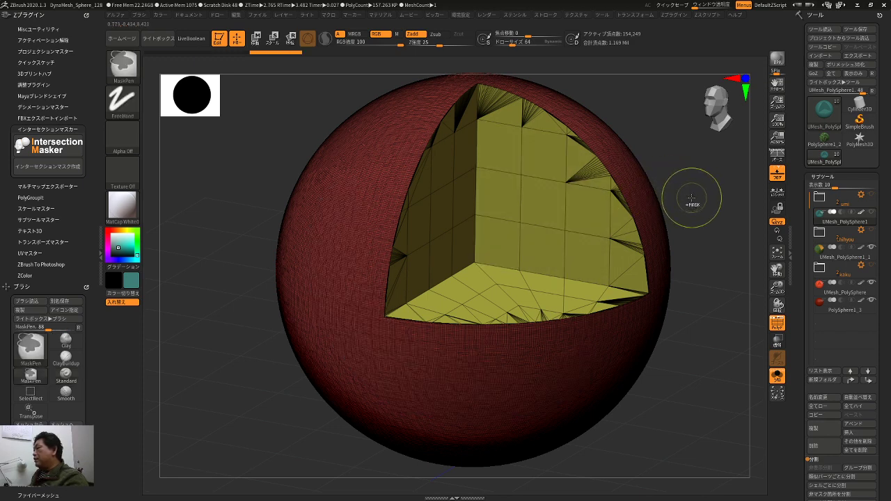
mouse_move(543, 206)
mouse_down()
mouse_move(530, 225)
mouse_move(545, 205)
mouse_up()
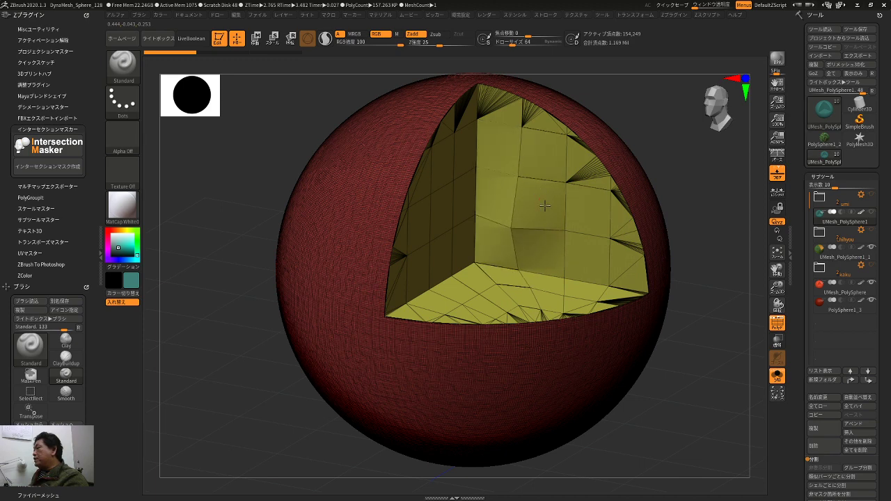
key(ctrl+z)
- Try DynaMesh at resolution 128 on the sphere, test sculpting around the cutout, and undo the strokes and the remesh
mouse_move(797, 405)
mouse_down()
mouse_move(798, 334)
mouse_move(821, 244)
mouse_up()
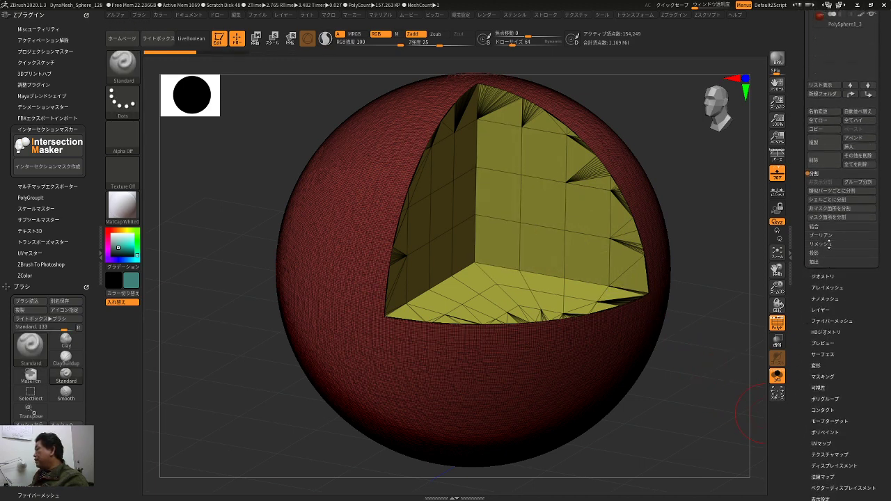
click(822, 276)
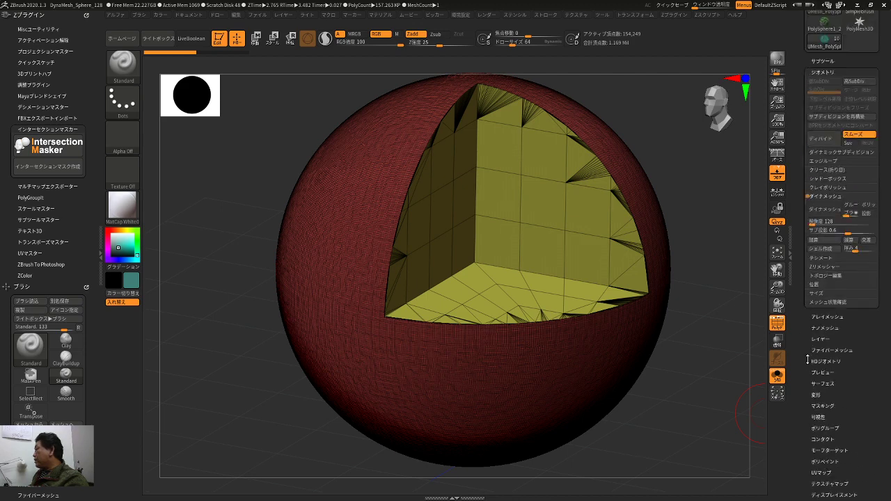
drag(675, 410, 726, 412)
click(822, 302)
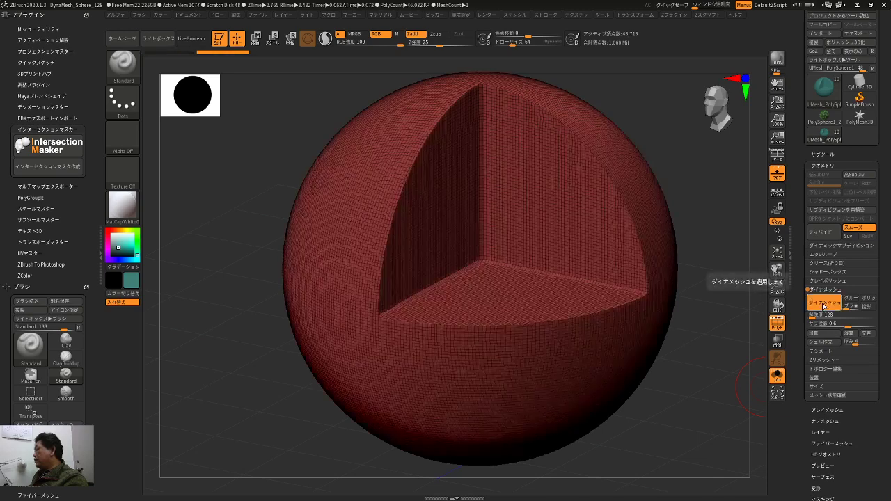
mouse_move(489, 285)
mouse_down()
mouse_move(491, 209)
mouse_move(472, 252)
mouse_move(480, 182)
mouse_move(535, 247)
mouse_move(535, 189)
mouse_move(515, 162)
mouse_move(411, 167)
mouse_move(382, 285)
mouse_move(571, 315)
mouse_move(515, 362)
mouse_up()
key(ctrl+z)
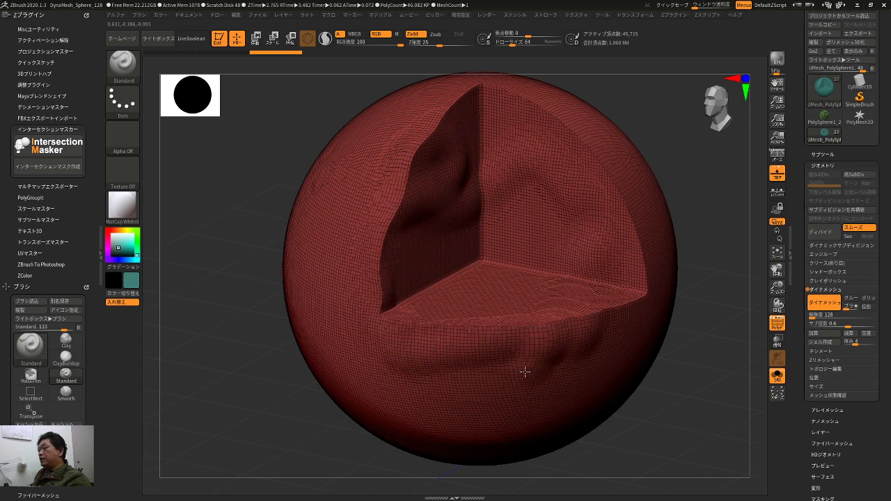
key(ctrl+z)
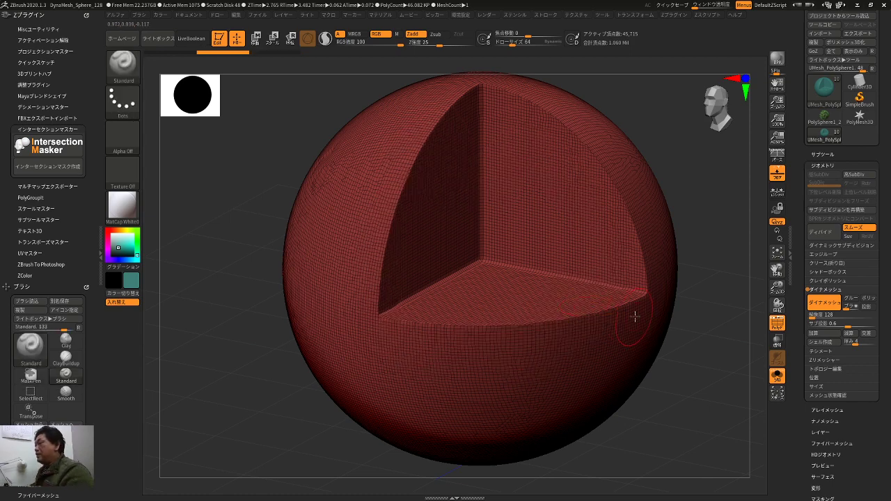
key(ctrl+z)
- Try DynaMesh at resolution 256 on the sphere, inspect the cutout edges, and undo the remesh with the wireframe hidden
click(834, 318)
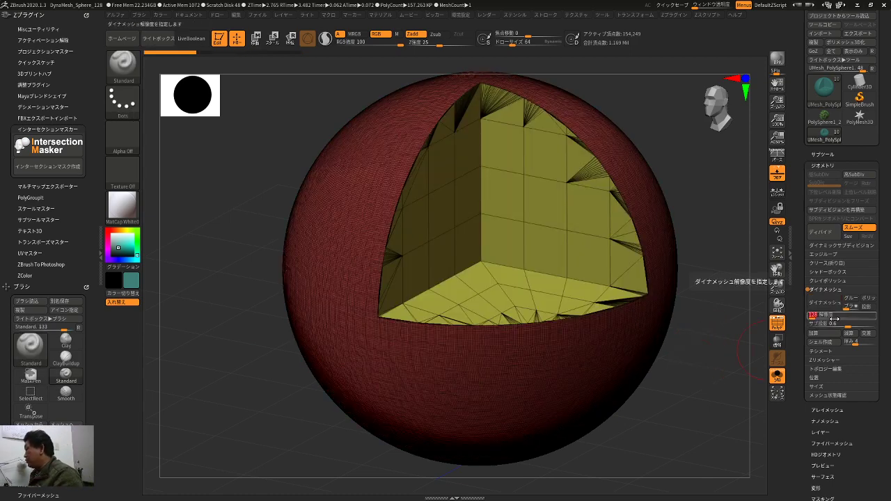
text(256)
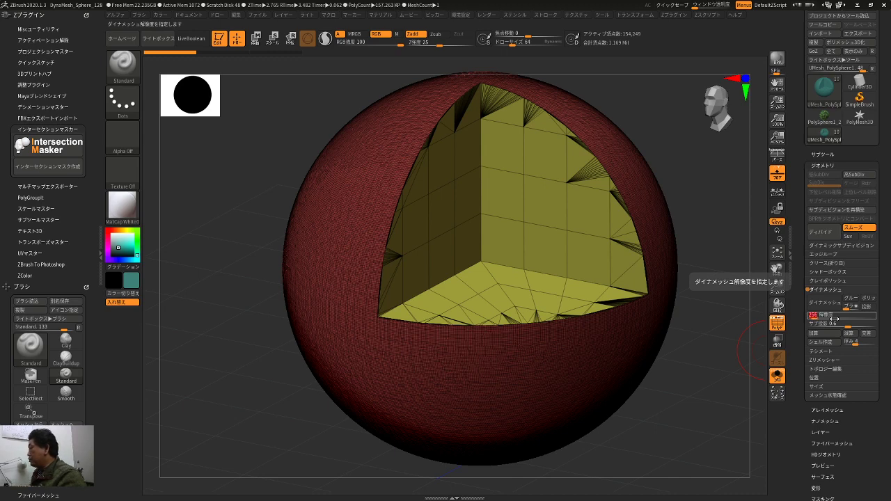
ctrl+right_drag(695, 422, 762, 441)
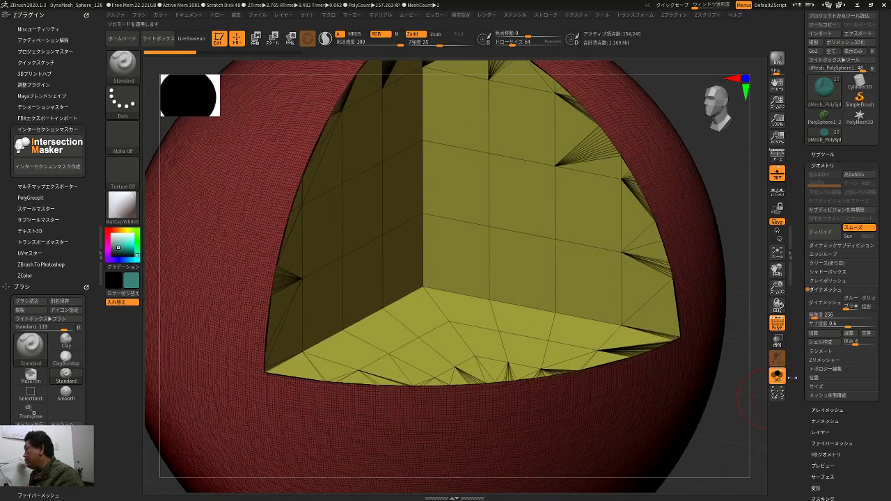
click(824, 305)
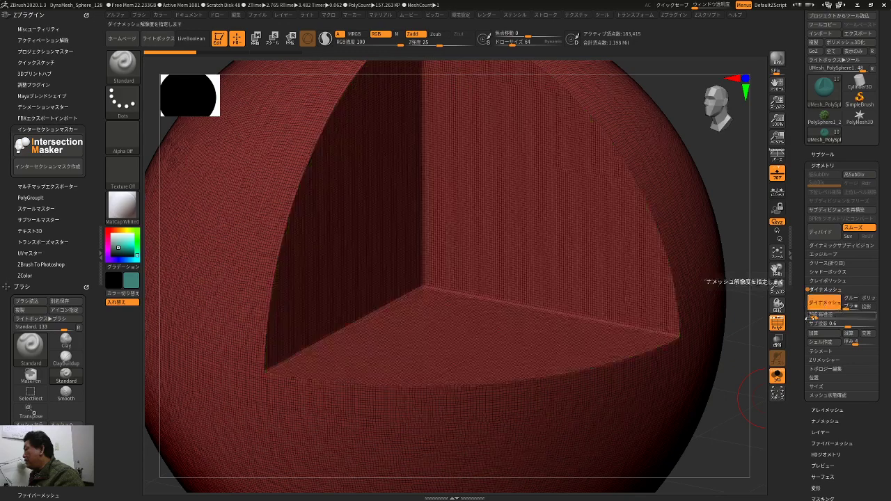
drag(740, 404, 600, 364)
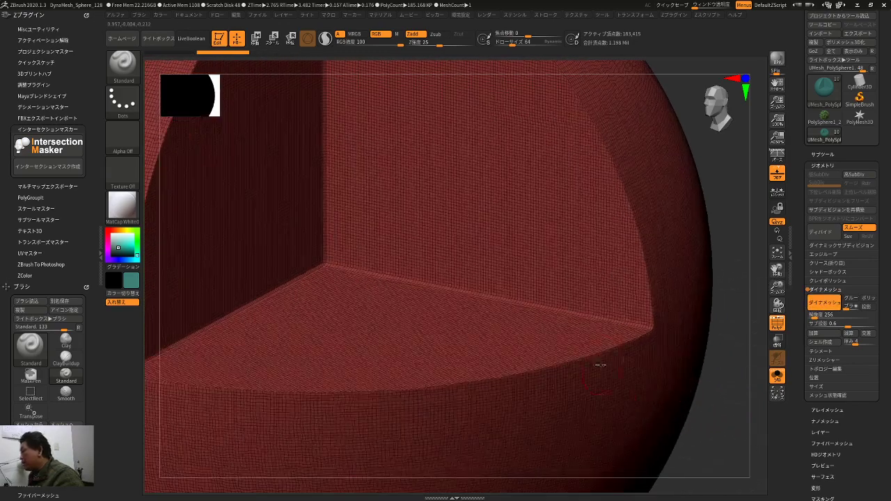
key(shift+f)
key(ctrl+z)
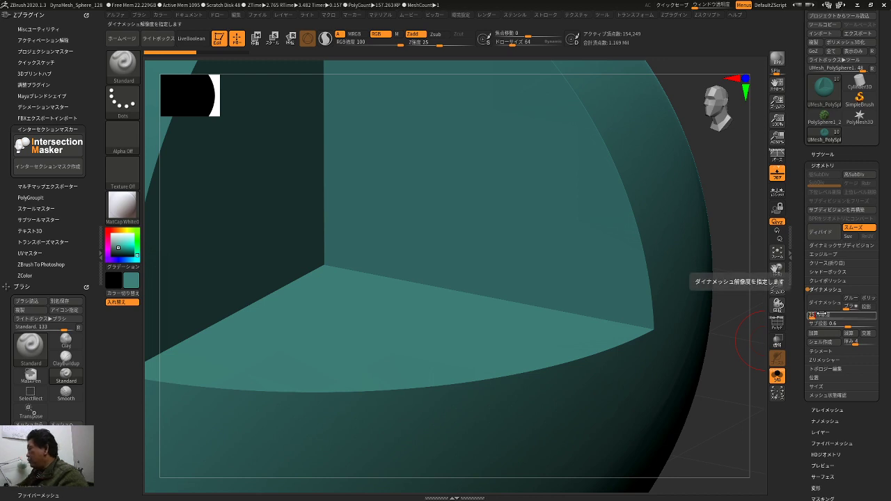
- Repeat the DynaMesh at resolution 256 without projection to examine the shaded cutout edges, and undo it
click(831, 307)
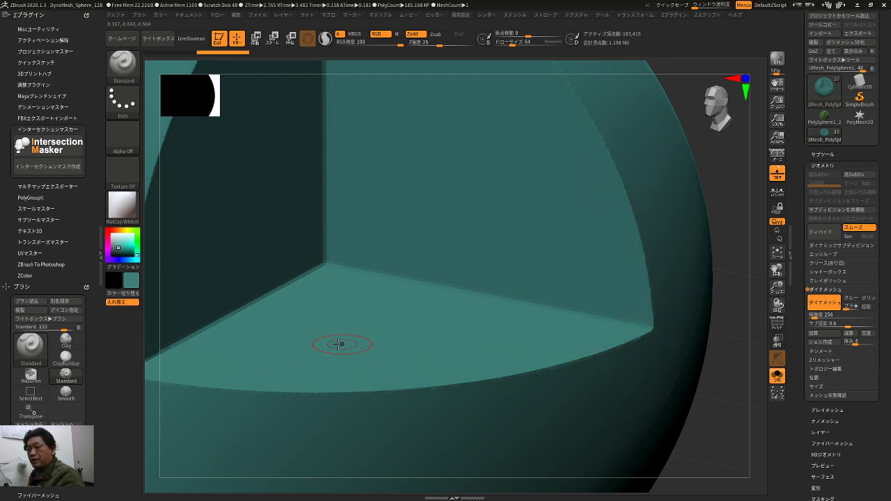
drag(700, 363, 730, 376)
key(ctrl+z)
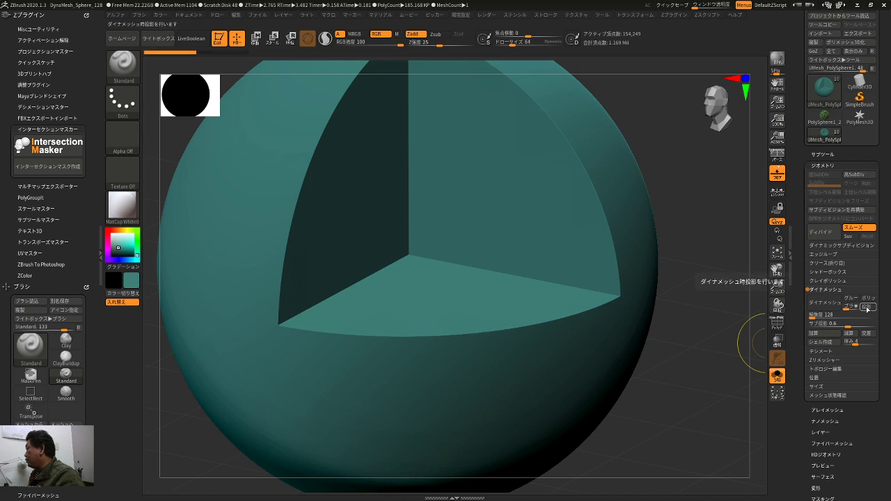
- Enable DynaMesh projection, set the resolution to 256, and apply DynaMesh to the teal sphere
click(866, 307)
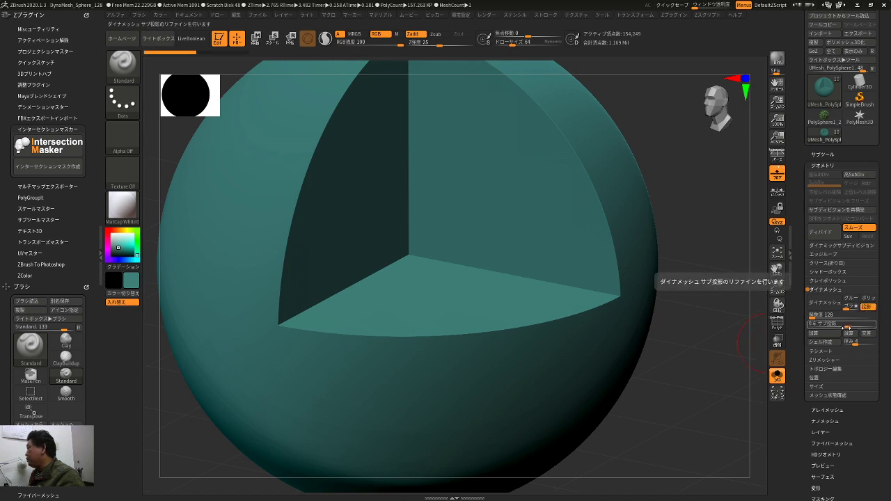
click(830, 314)
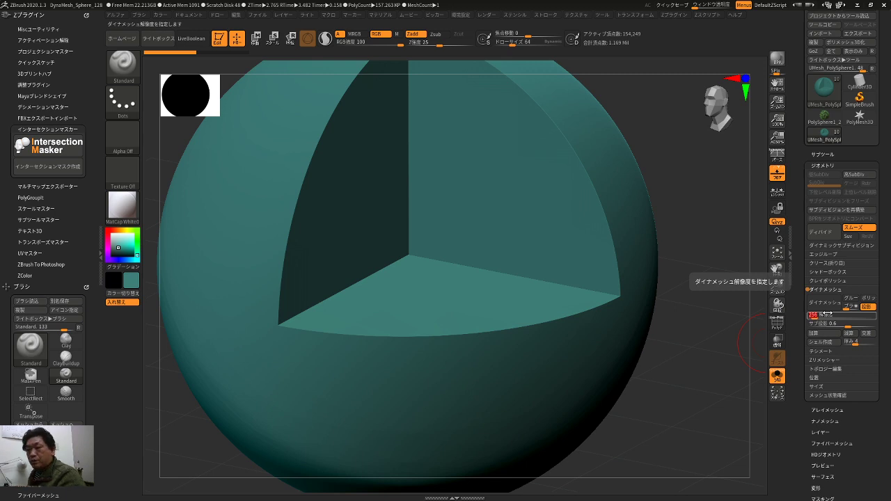
key(Return)
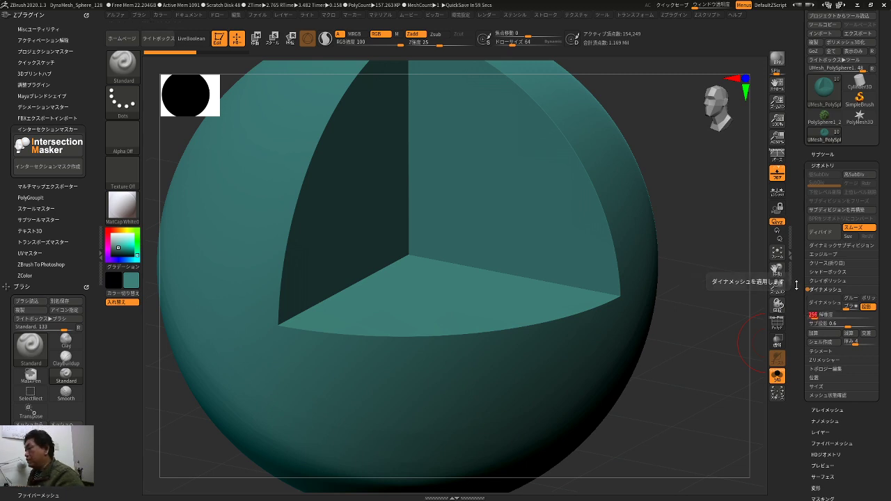
click(829, 307)
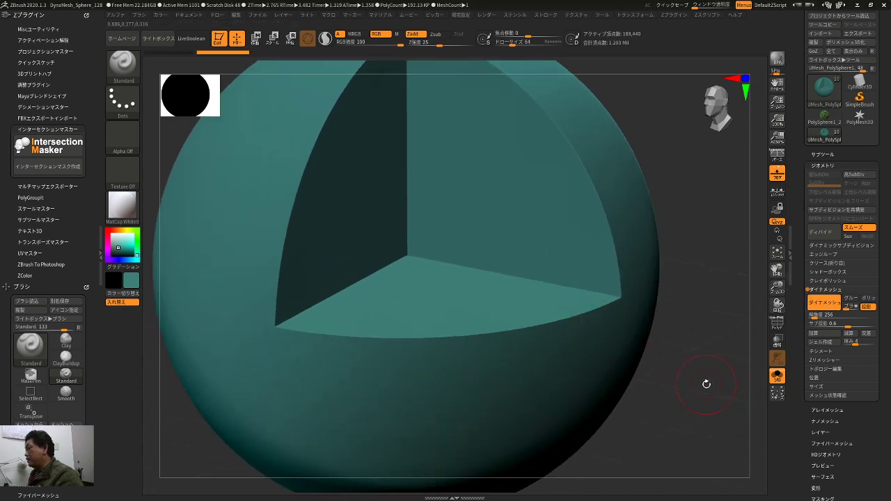
- Check the projected mesh's wireframe, test a Standard brush stroke on the inner cut face, and undo the stroke
key(shift+f)
key(shift+f)
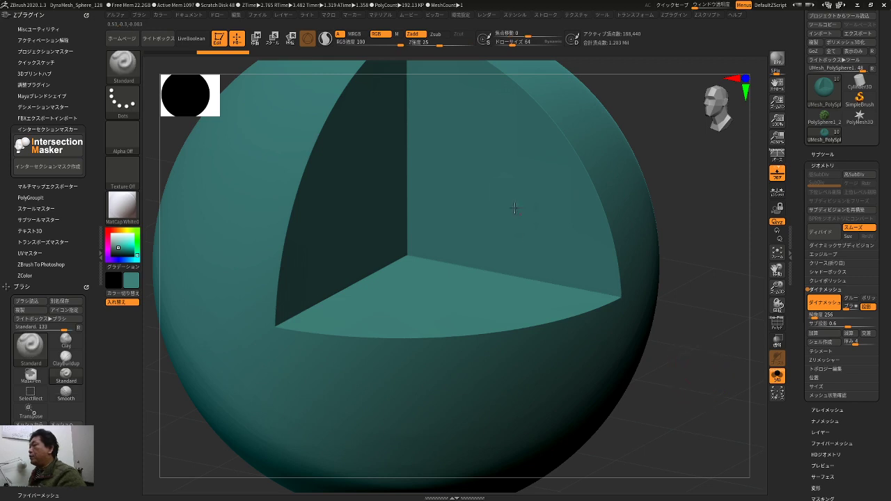
drag(515, 209, 520, 245)
key(ctrl+z)
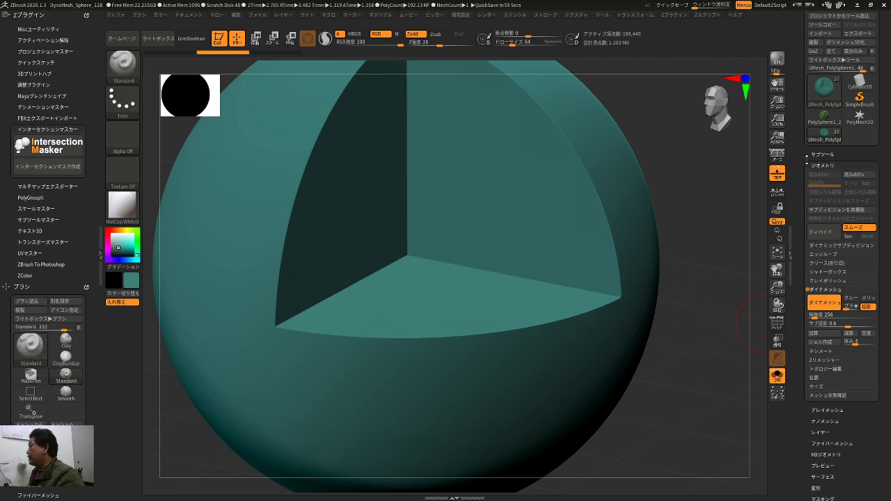
- Bring up the subtool list and look over the isolated remeshed sphere's cutout
click(820, 154)
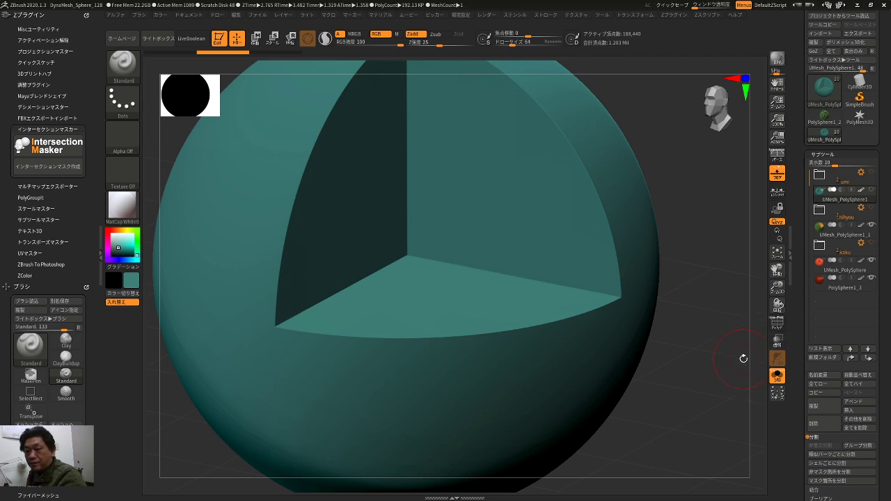
key(f)
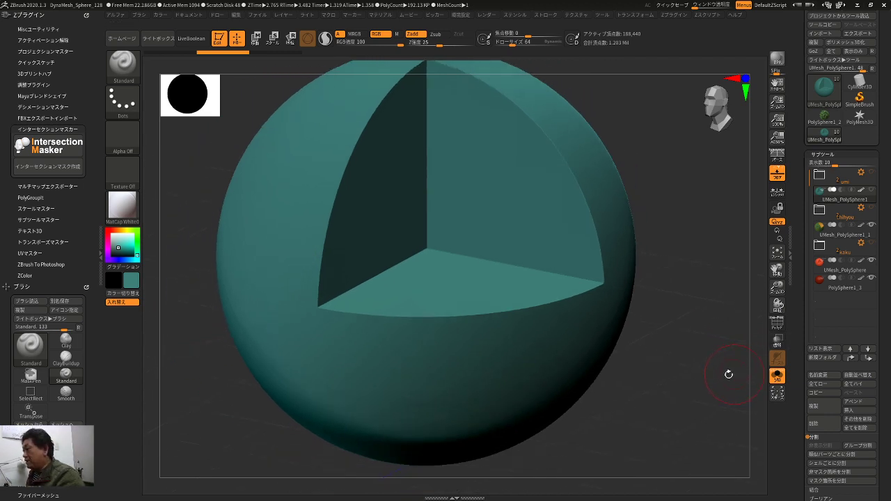
scroll(681, 401, up, 3)
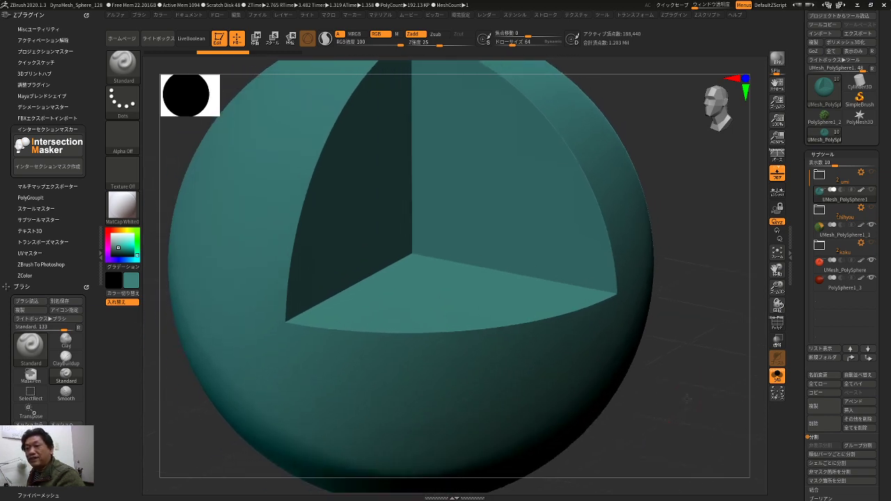
- Examine the isolated ocean sphere's cutout together with its DynaMesh settings and the subtool list
scroll(664, 394, down, 4)
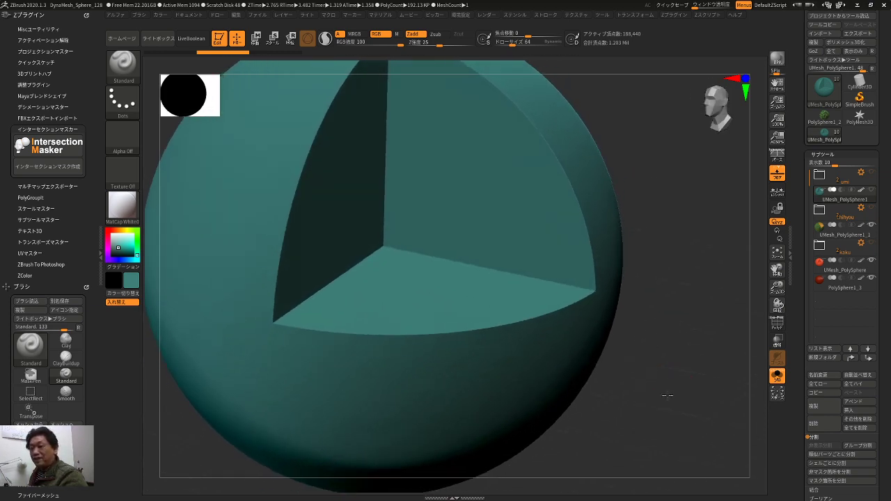
alt+drag(661, 381, 660, 393)
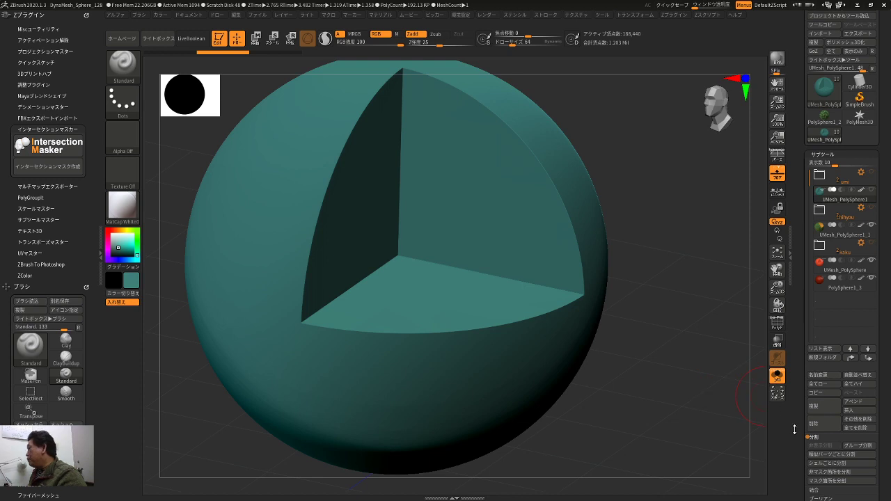
drag(794, 429, 833, 422)
click(824, 248)
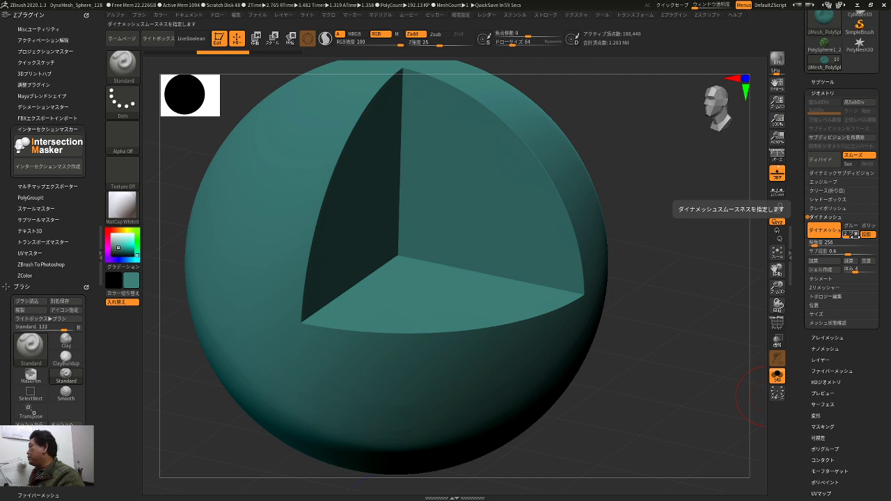
drag(703, 240, 710, 278)
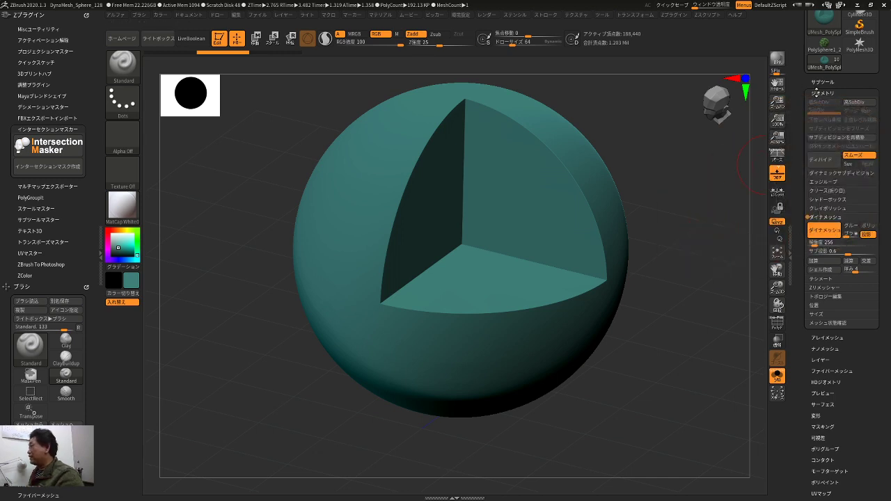
click(820, 83)
mouse_move(817, 222)
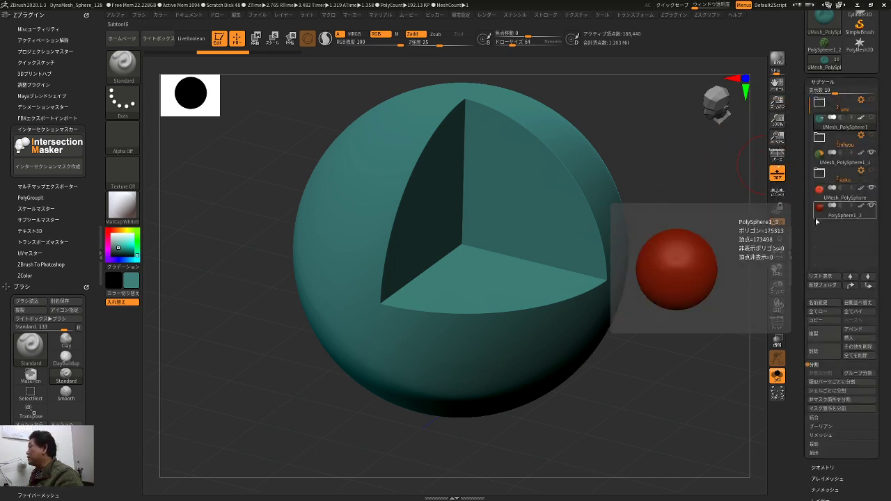
drag(727, 231, 726, 211)
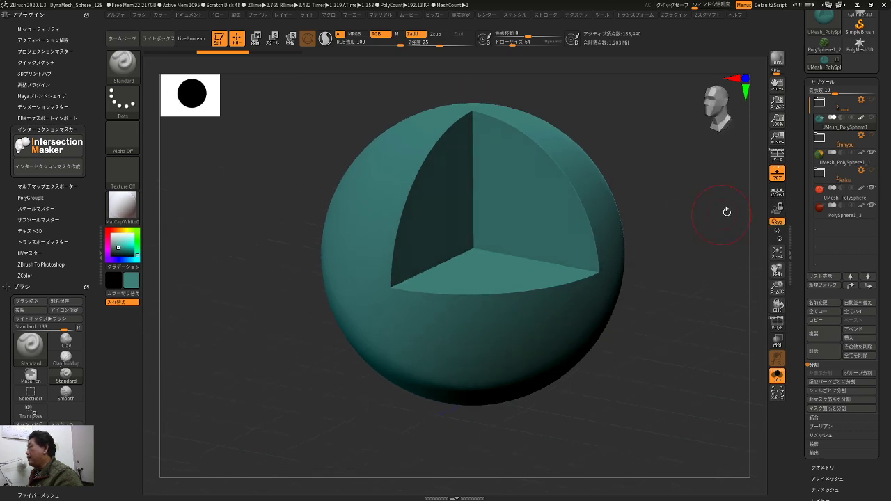
mouse_move(820, 138)
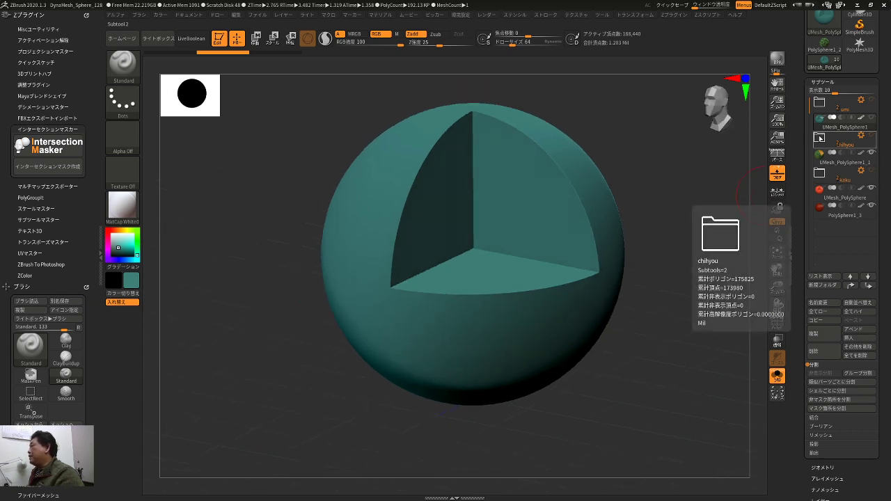
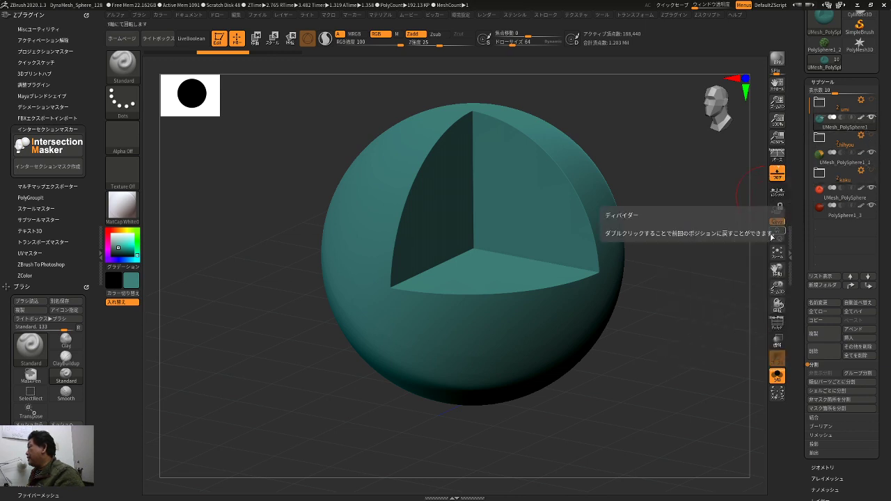
- Show all subtools, enable BPR transparent shading on the ocean sphere with transparency 90 and shadow 27, and run a BPR render
ctrl+right_drag(710, 316, 756, 360)
click(777, 375)
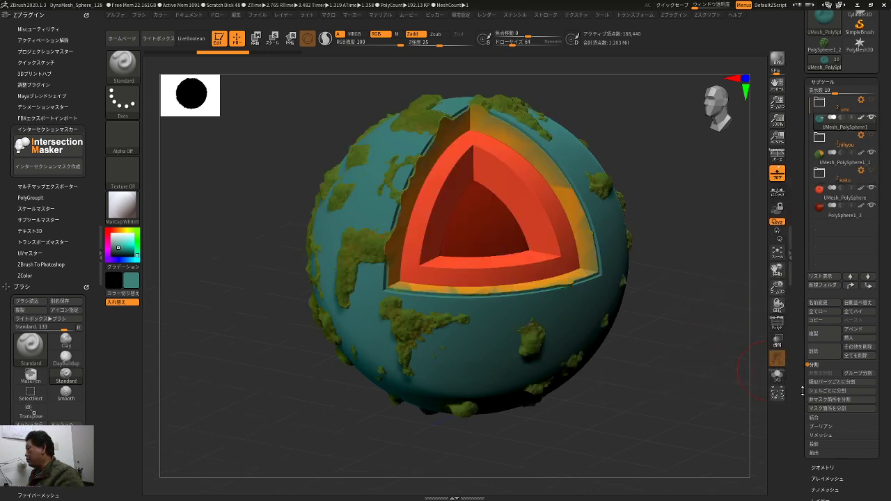
scroll(804, 317, down, 5)
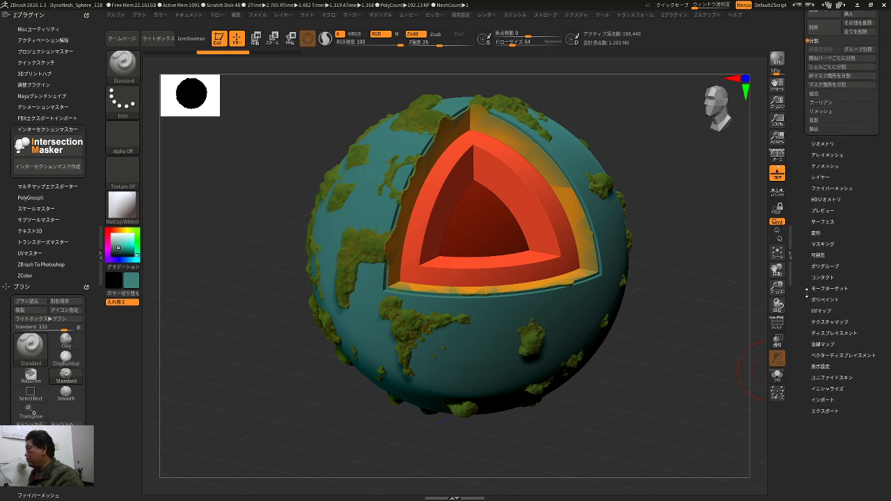
click(816, 367)
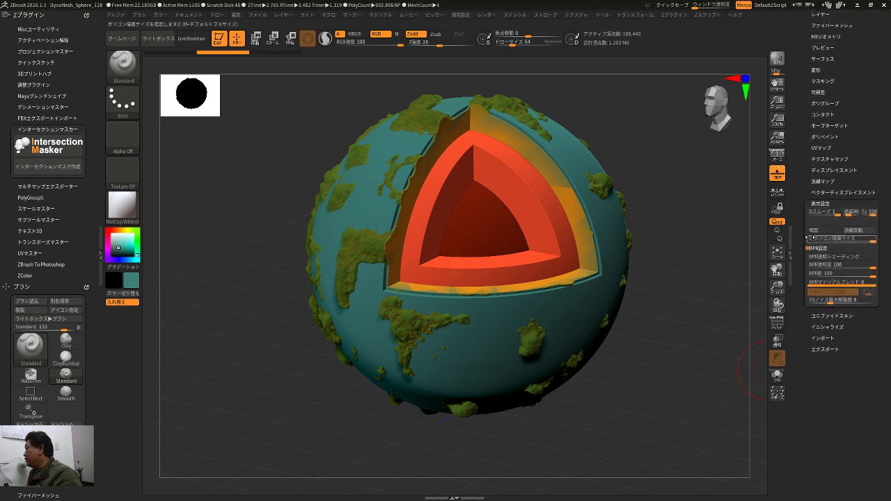
drag(694, 266, 712, 274)
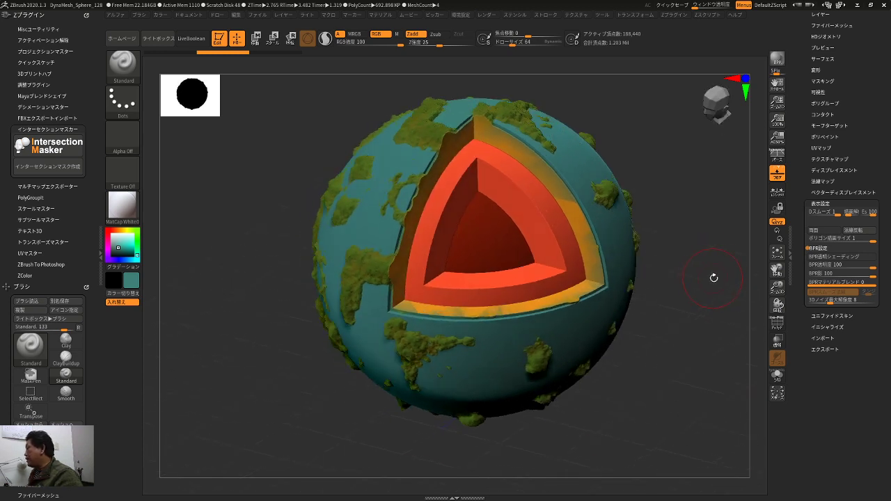
click(841, 257)
click(867, 267)
mouse_move(869, 277)
mouse_down()
mouse_move(819, 277)
mouse_move(827, 275)
mouse_up()
drag(696, 278, 739, 306)
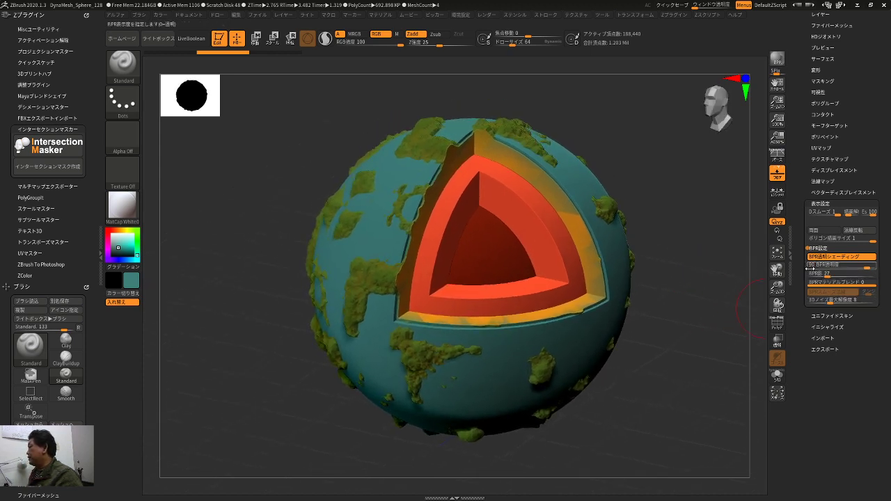
click(776, 59)
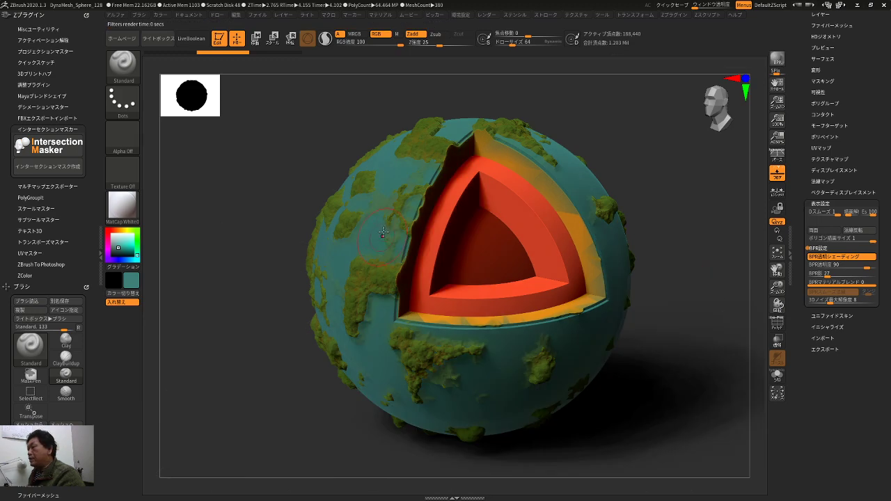
- Select the crust layer that carries the green continents and isolate it with Solo mode
alt+click(577, 220)
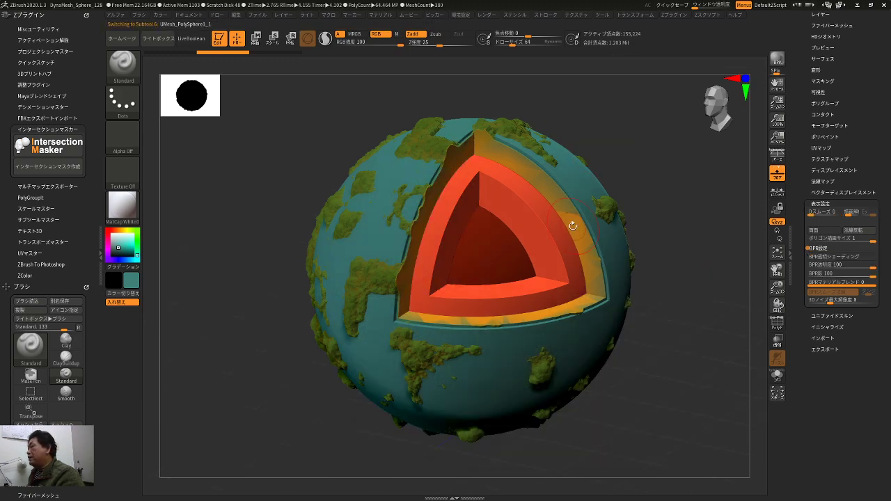
click(776, 376)
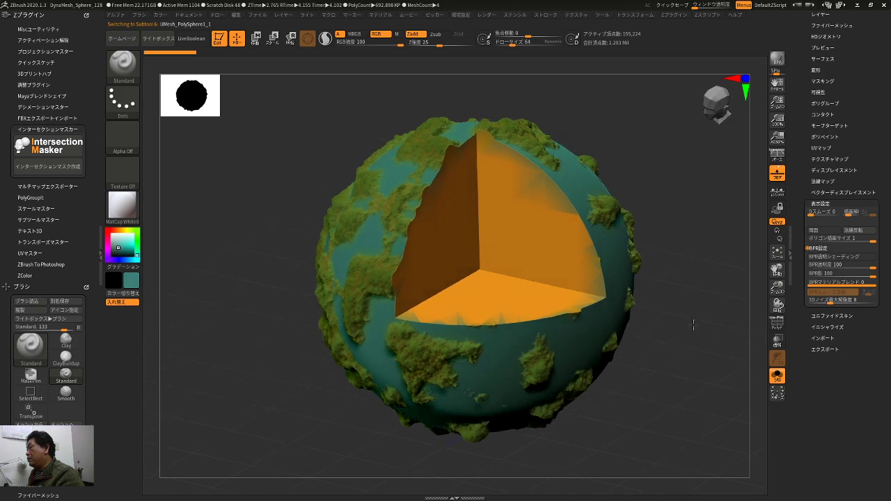
drag(731, 223, 731, 285)
- Try masking the crust with a rectangle so that only the cutout quarter stays editable
mouse_move(648, 372)
ctrl+mouse_down()
mouse_move(624, 368)
mouse_move(565, 321)
ctrl+mouse_up()
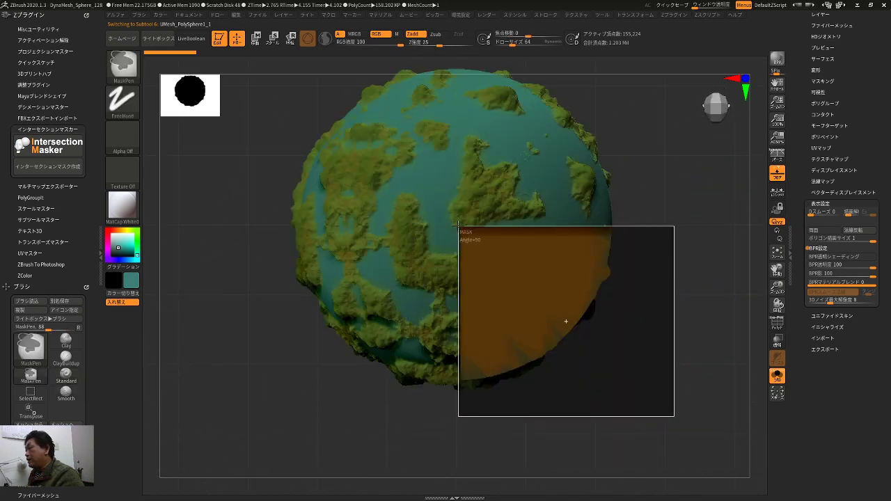
ctrl+alt+drag(458, 225, 460, 226)
drag(618, 357, 623, 222)
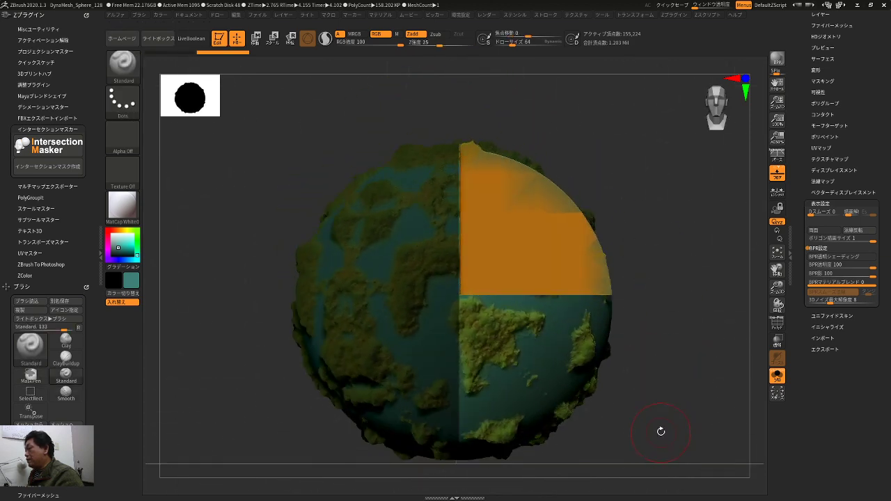
alt+drag(660, 429, 324, 222)
drag(646, 290, 606, 369)
- Clear the crust's mask, turn on PolyFrame, isolate the cut-face polygroup, and compare it with the other layers
key(shift+f)
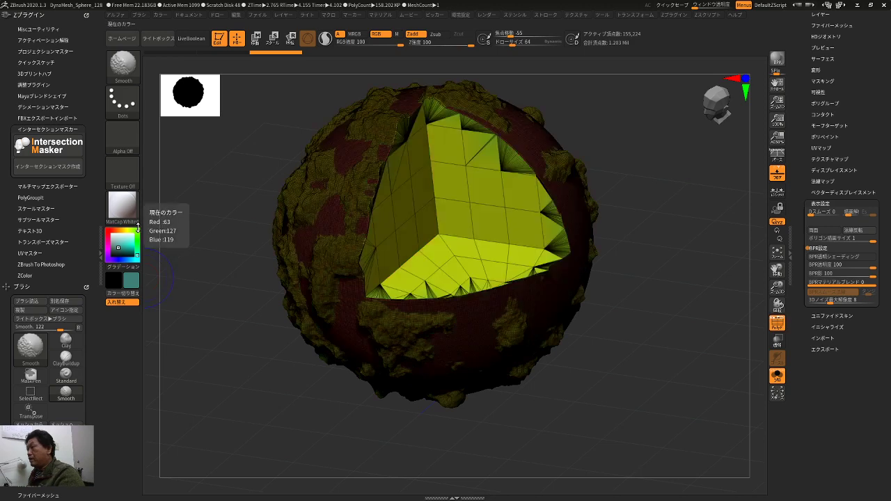
ctrl+drag(680, 235, 689, 245)
ctrl+shift+click(508, 211)
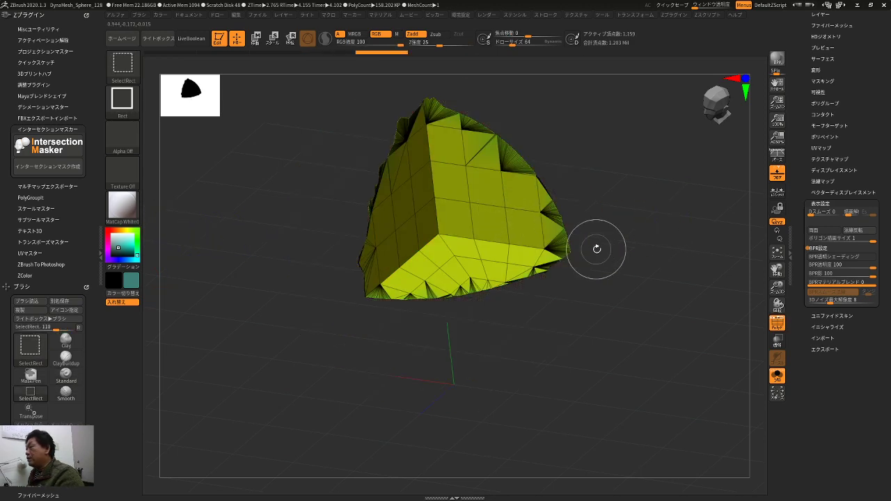
mouse_move(596, 248)
mouse_down()
mouse_move(618, 230)
mouse_move(616, 260)
mouse_move(696, 330)
mouse_up()
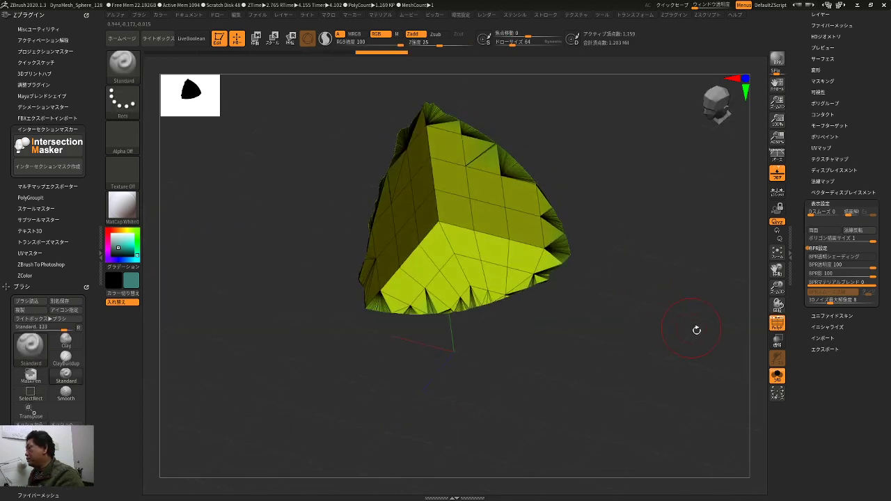
click(778, 378)
drag(706, 388, 746, 360)
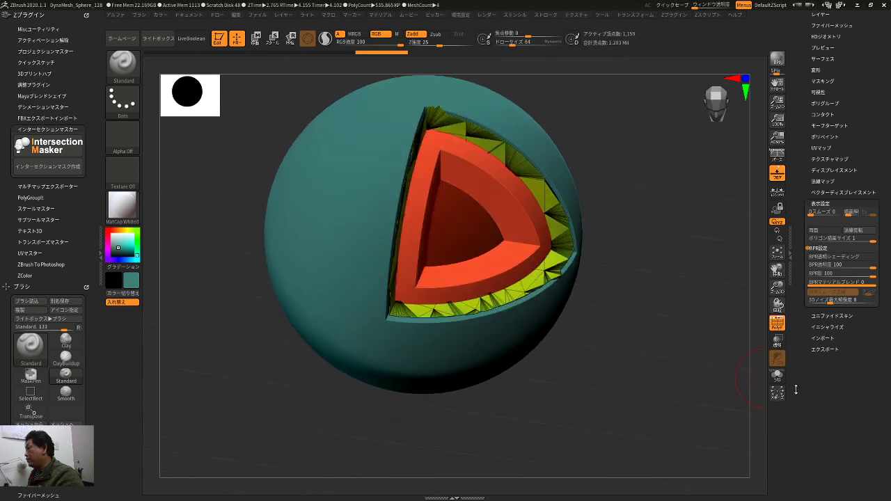
click(777, 376)
- Turn off PolyFrame, sample the cut face's orange (R 233, G 146, B 27), fill the isolated polygroup with it, and unhide the crust
key(shift)
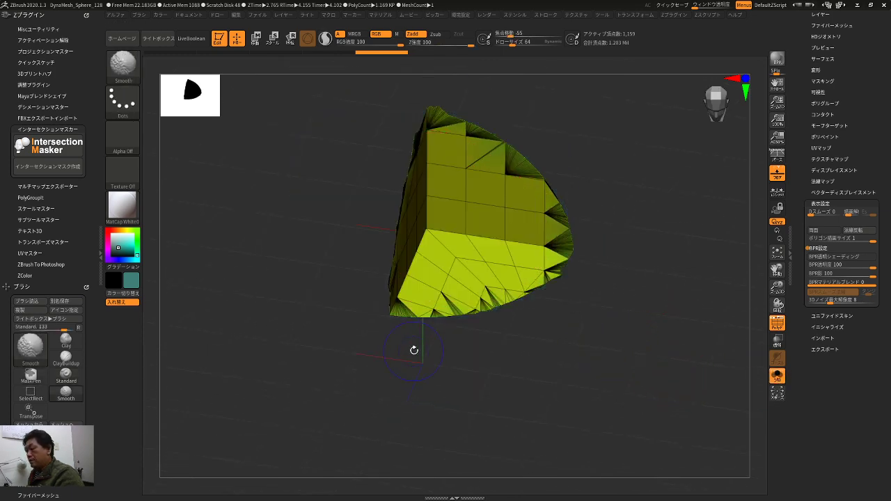
key(shift+f)
key(c)
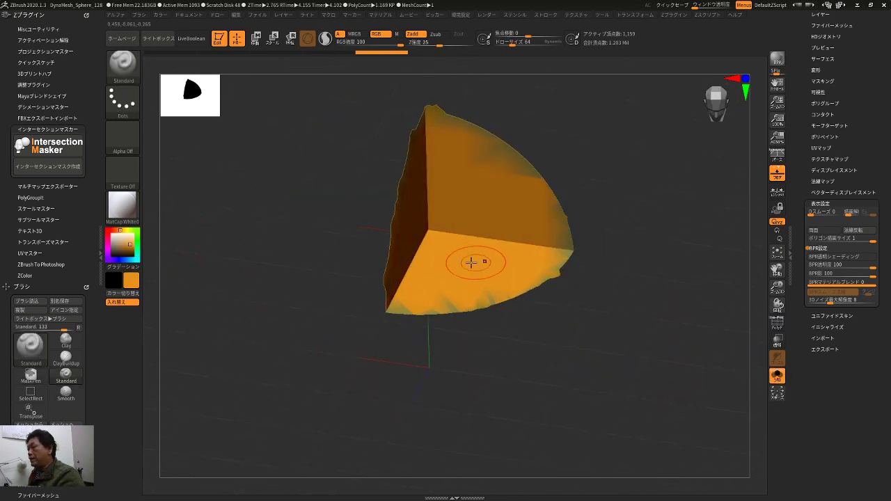
click(157, 16)
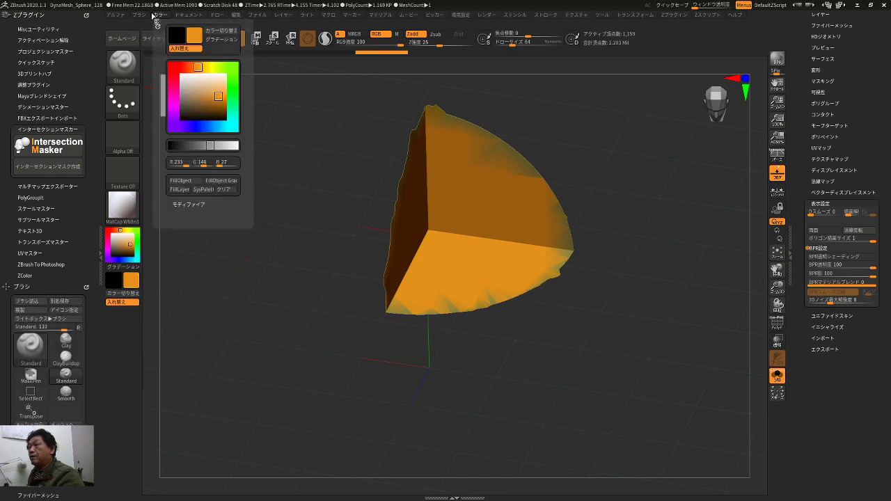
click(186, 184)
ctrl+shift+click(334, 369)
- Compare the recoloured crust alone and among all layers, and inspect its wireframe and cut-face polygroup
drag(684, 403, 764, 380)
click(779, 377)
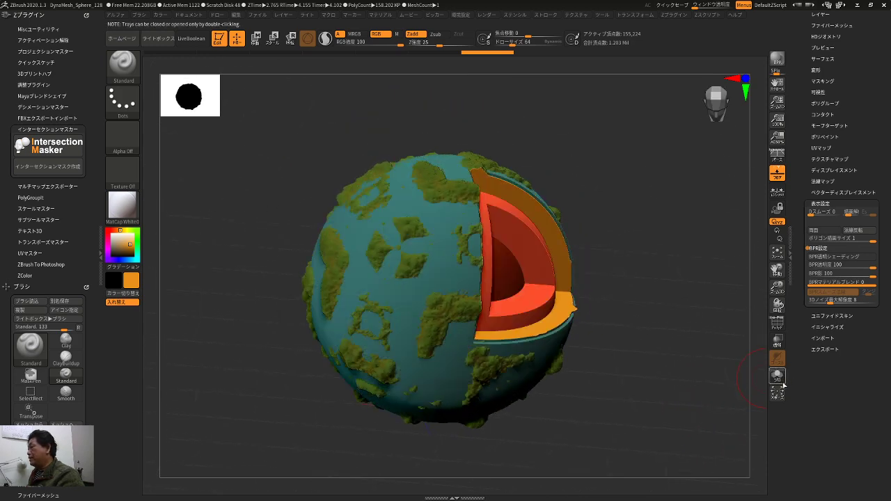
alt+drag(690, 396, 678, 389)
click(777, 376)
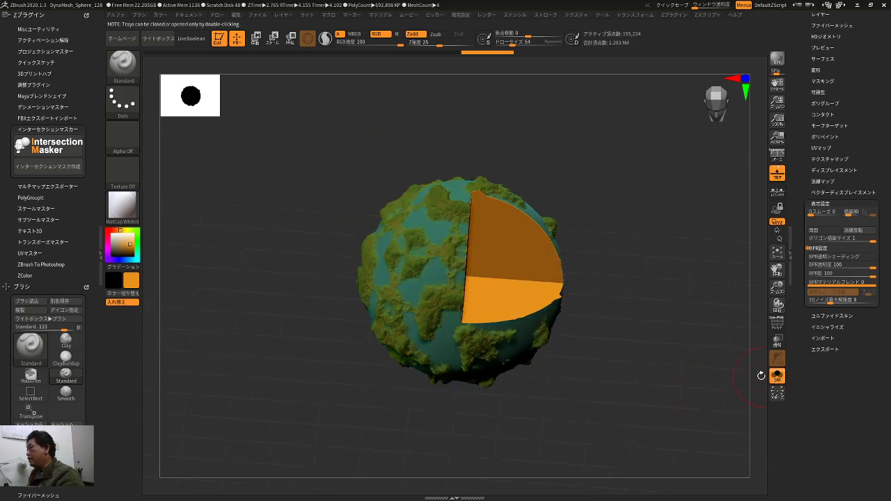
key(f)
key(shift+f)
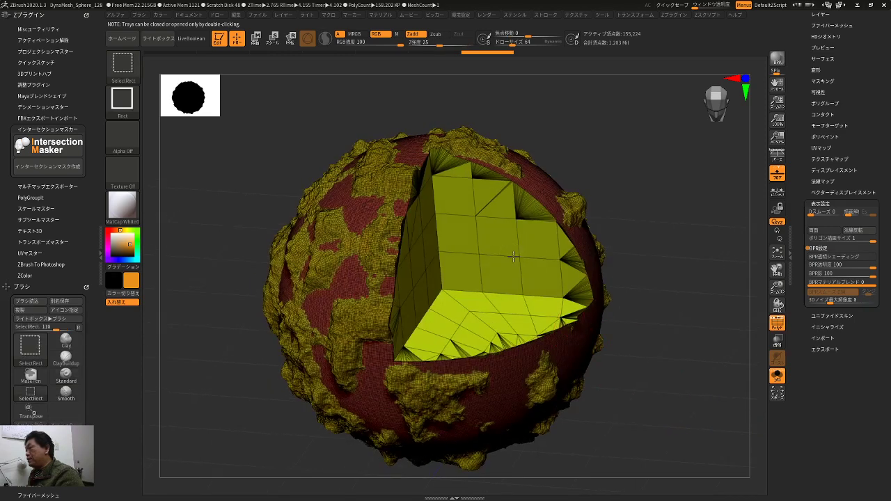
ctrl+shift+click(577, 269)
drag(636, 288, 666, 276)
ctrl+shift+click(694, 255)
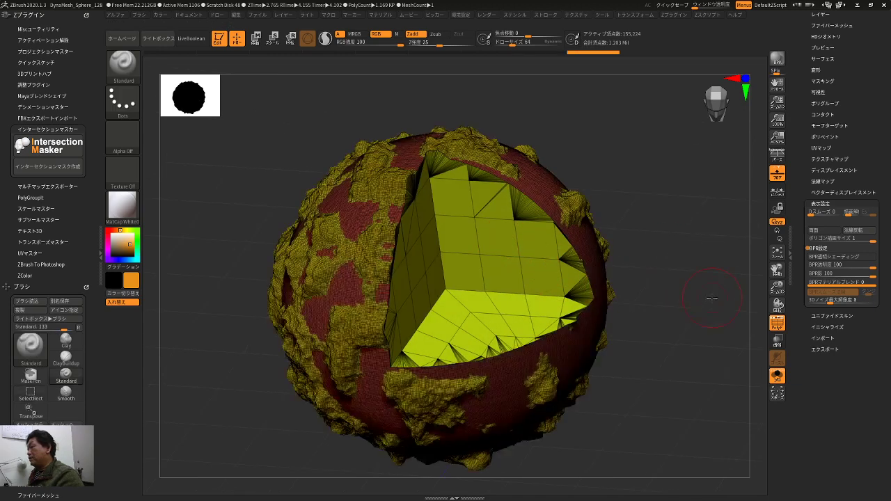
click(777, 376)
alt+drag(709, 365, 696, 352)
key(shift+f)
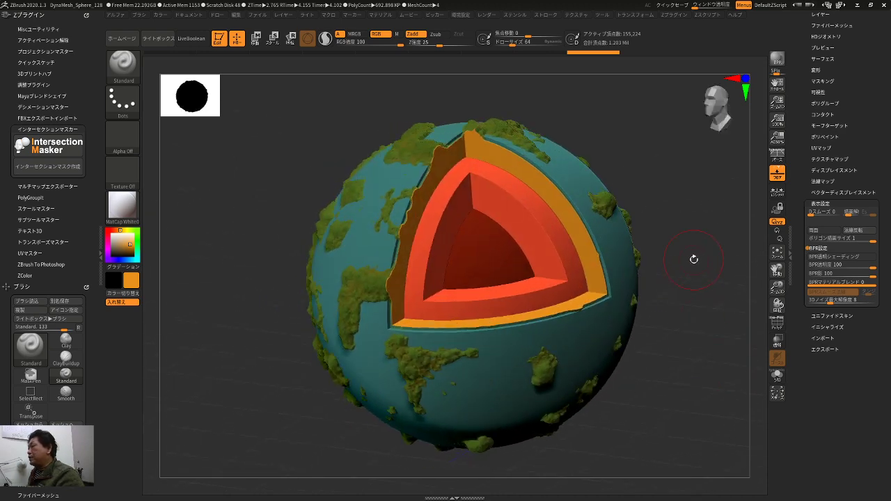
- Select the bright red layer inside the crust, check it in isolation, and apply the Noise29.ZNM surface noise preset from LightBox
alt+click(562, 259)
drag(666, 258, 698, 322)
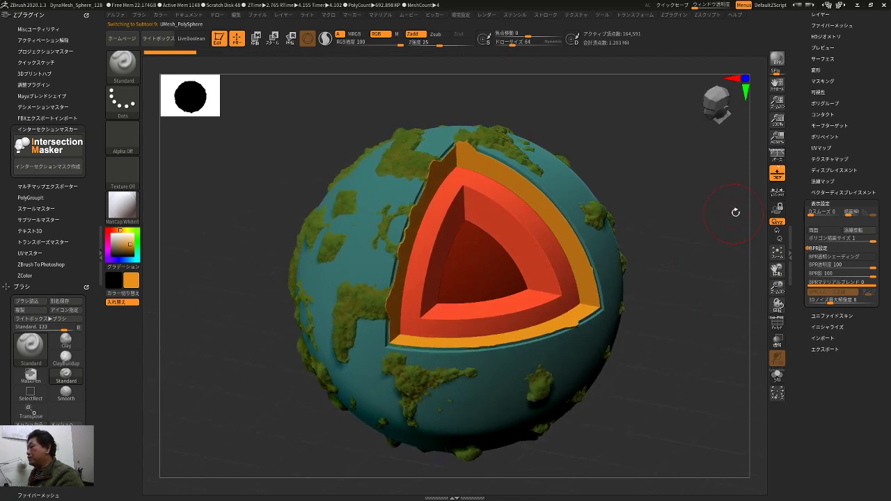
click(774, 377)
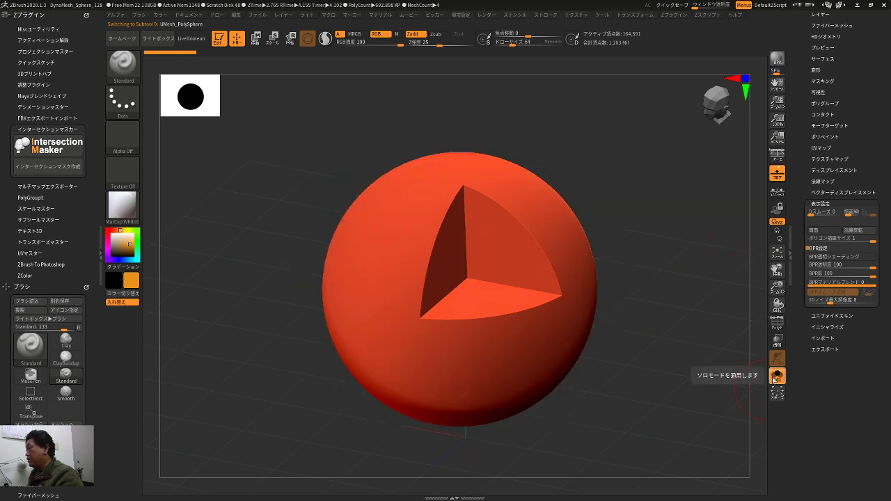
click(775, 377)
alt+drag(700, 369, 688, 370)
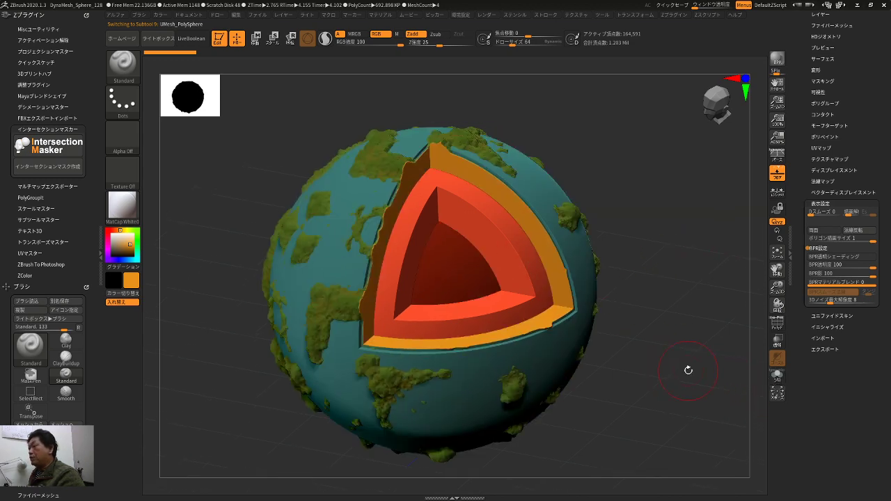
click(158, 38)
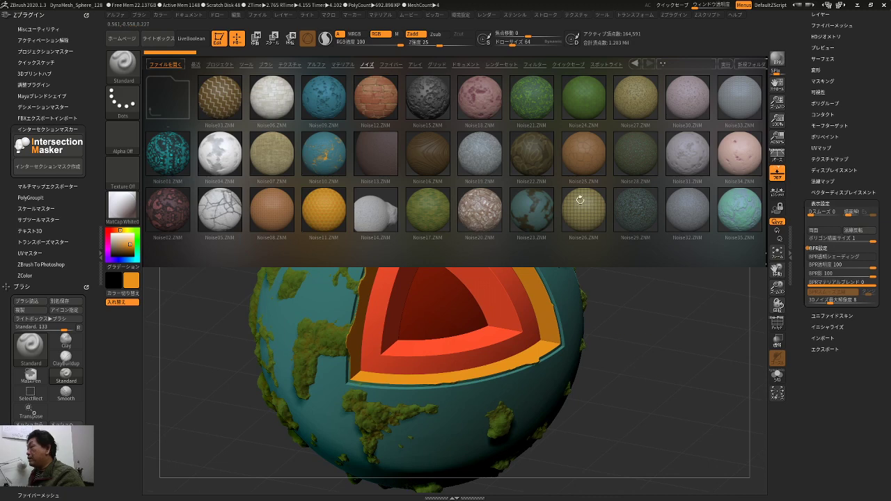
click(632, 219)
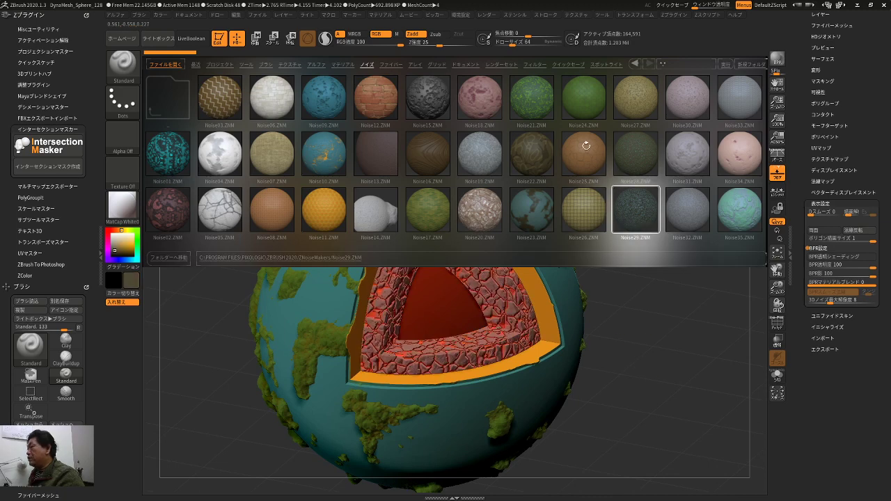
- Try several other surface noise presets on the inner red layer, keep Noise30.ZNM, and close LightBox
click(633, 103)
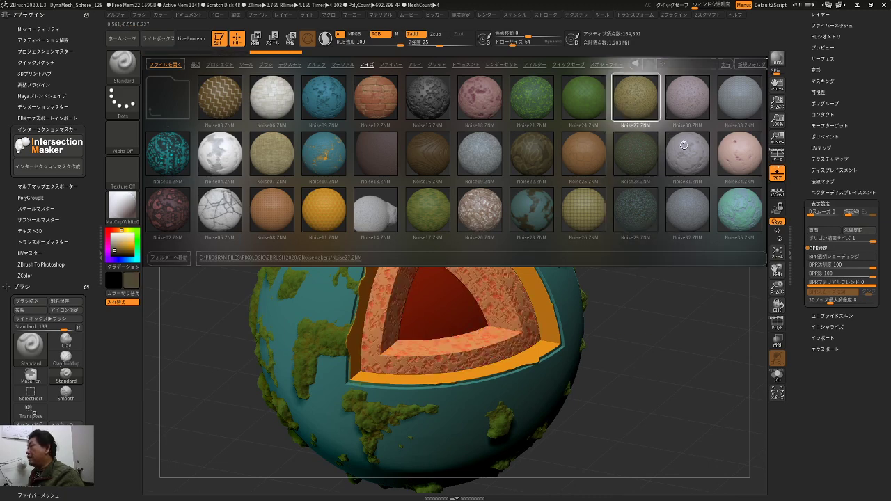
click(686, 102)
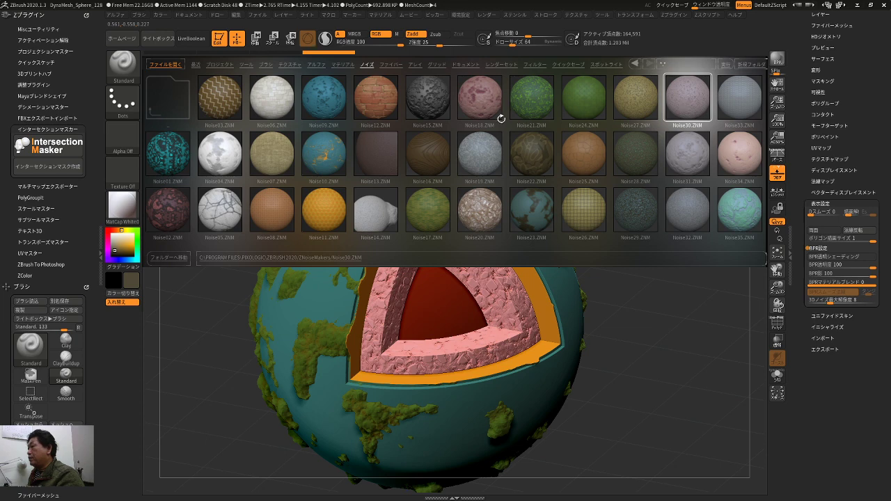
click(479, 113)
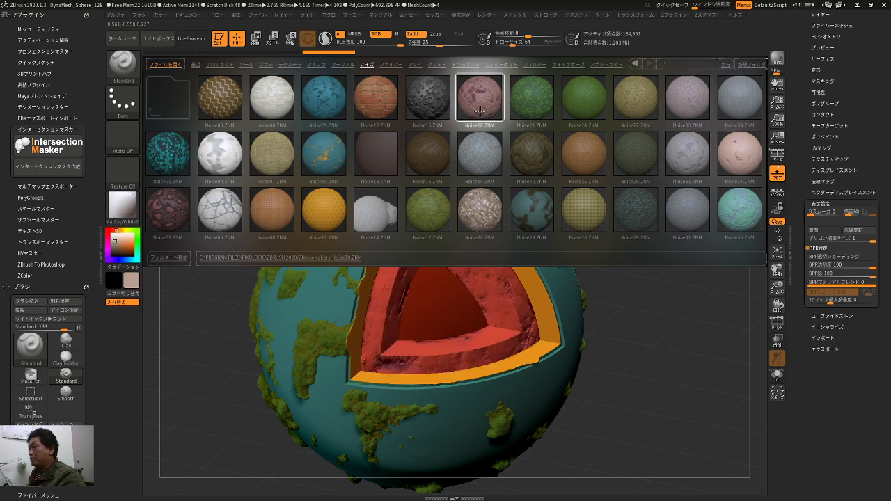
click(635, 106)
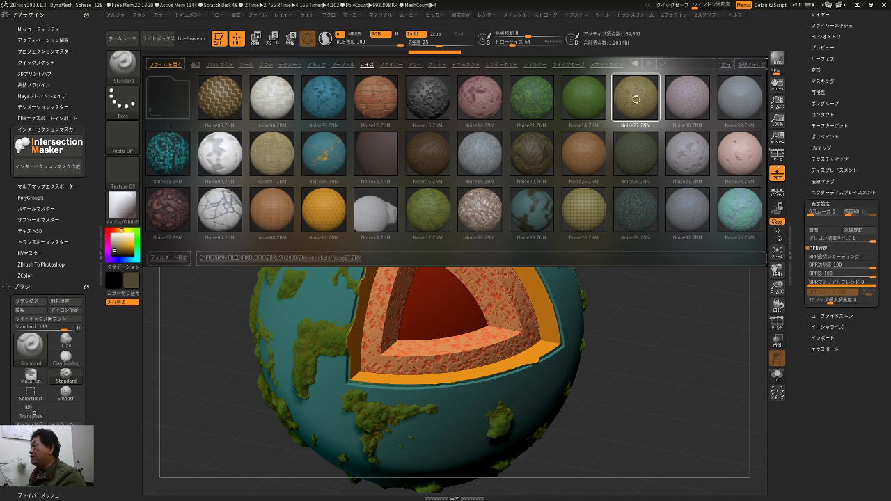
click(690, 159)
click(734, 165)
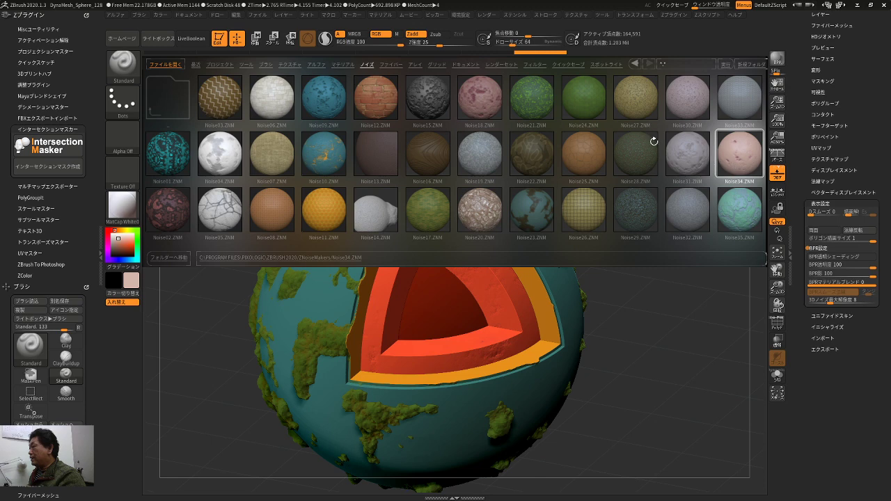
click(686, 98)
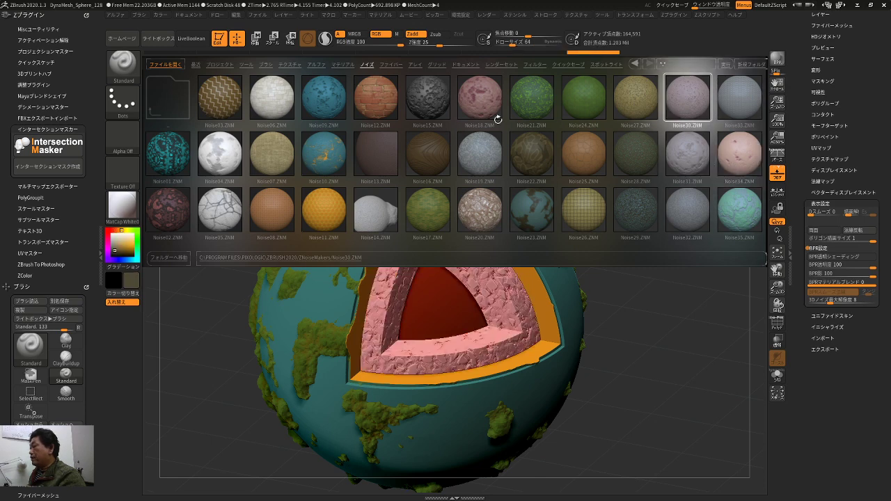
click(158, 38)
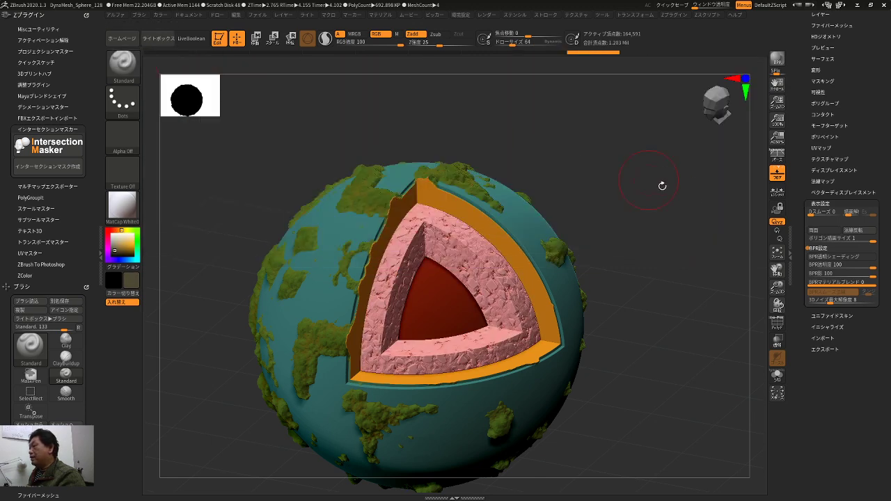
- Edit the layer's surface noise, setting the colour blend to about 0.266 and the plugin scale to about 0.116, and accept it
drag(698, 196, 717, 232)
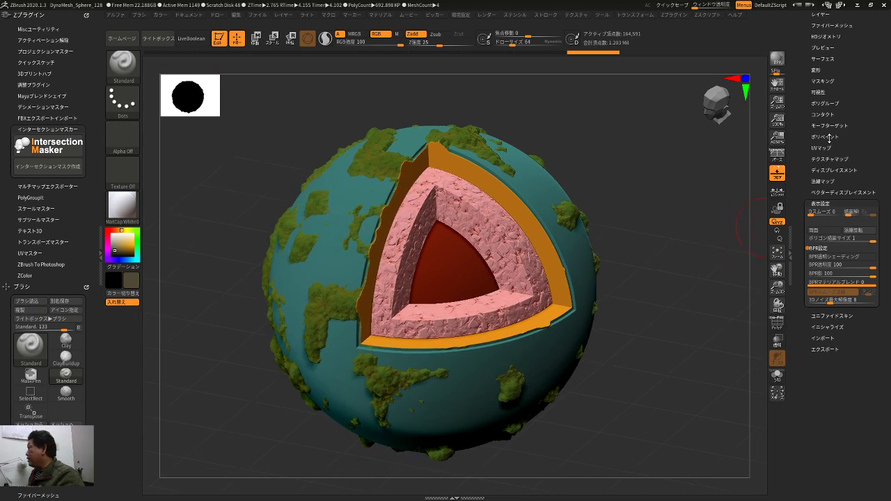
mouse_move(808, 164)
mouse_down()
mouse_move(805, 206)
mouse_move(803, 164)
mouse_up()
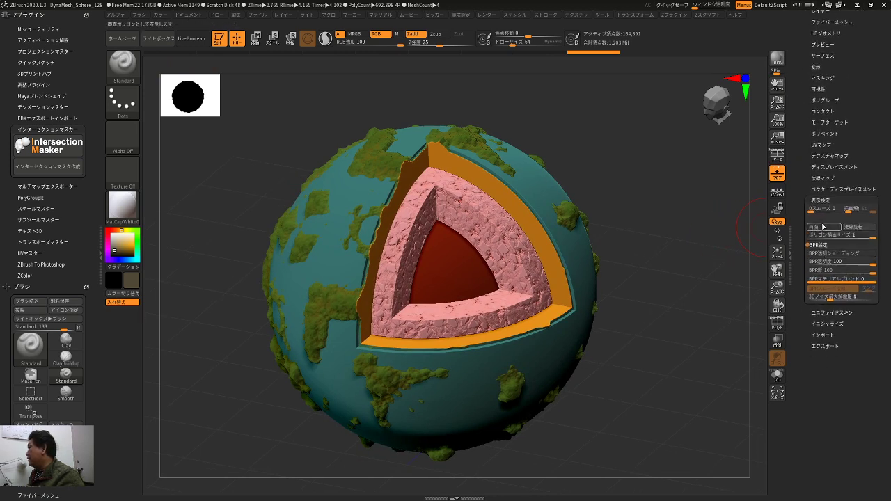
scroll(825, 174, up, 5)
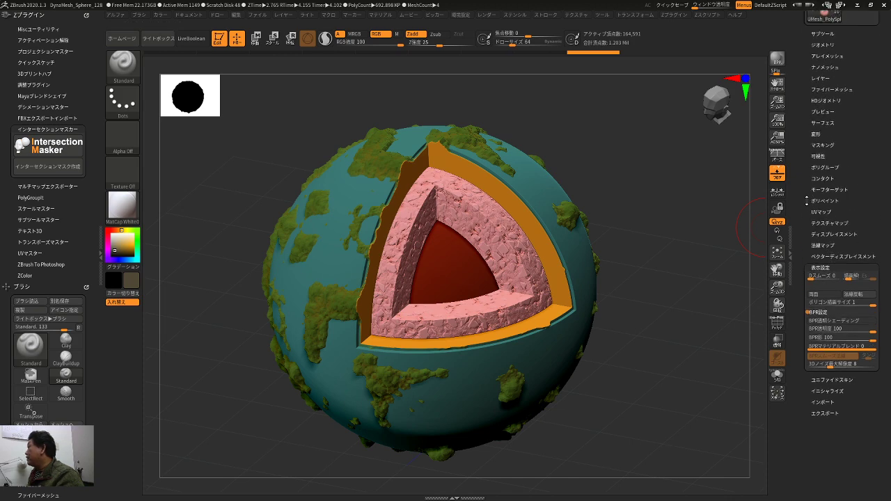
click(825, 167)
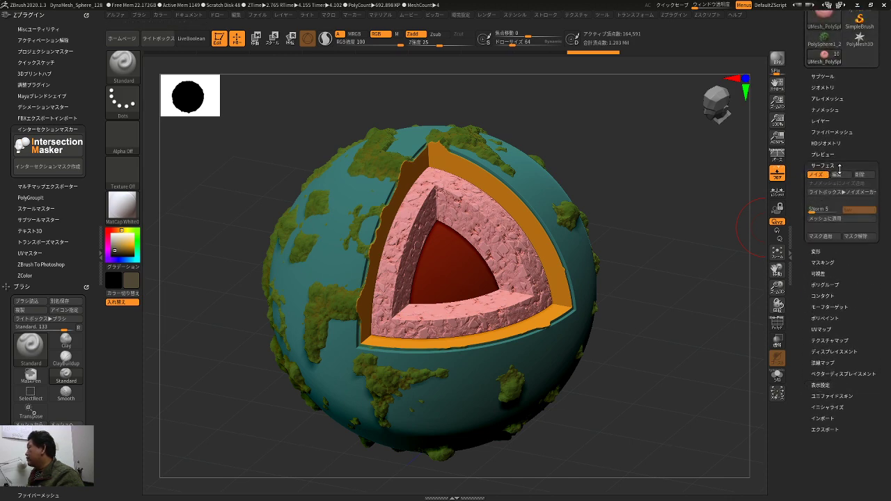
click(837, 174)
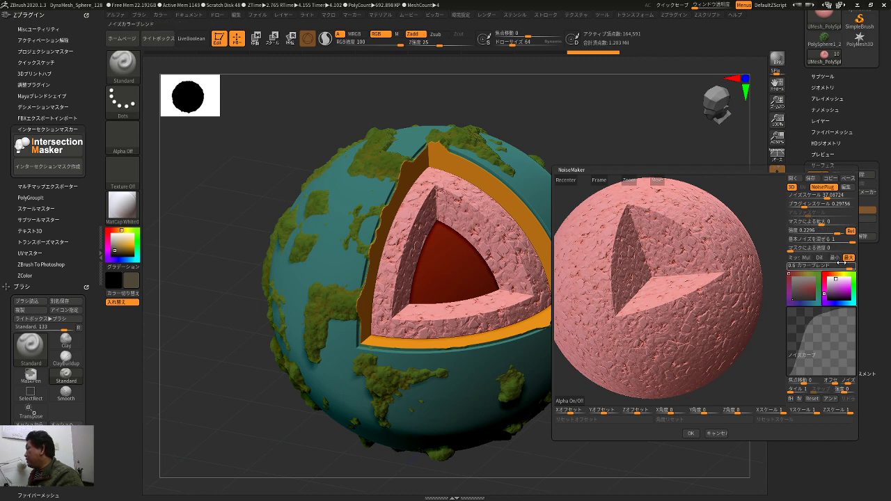
mouse_move(837, 266)
mouse_down()
mouse_move(825, 267)
mouse_move(846, 270)
mouse_move(838, 270)
mouse_up()
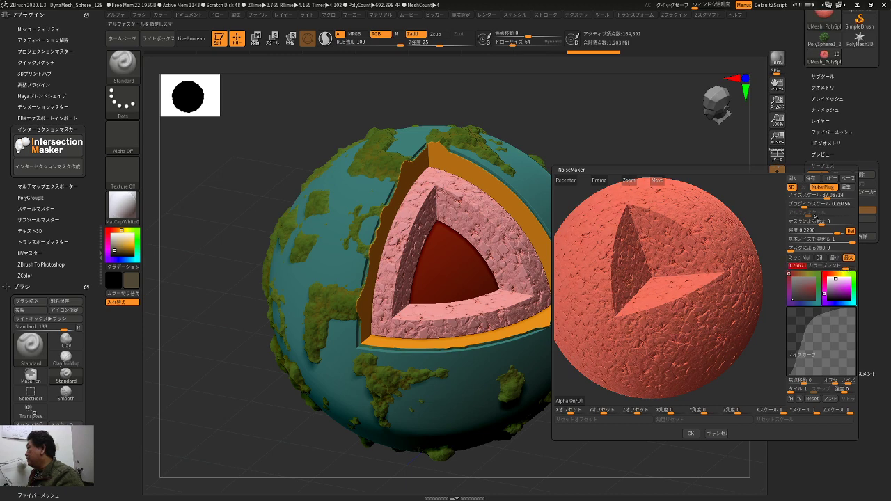
mouse_move(804, 205)
mouse_down()
mouse_move(812, 206)
mouse_move(799, 214)
mouse_up()
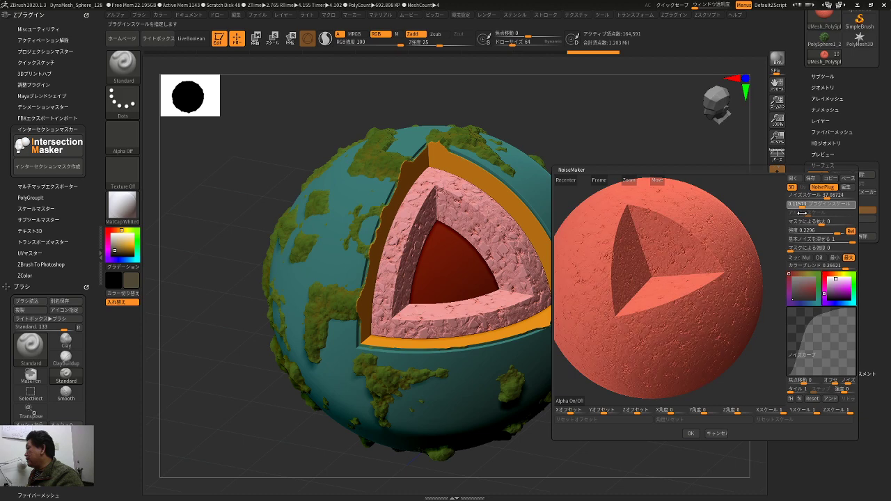
click(692, 435)
- Check the noise on the cutaway up close, try applying it to the mesh, and undo that
drag(687, 417, 711, 404)
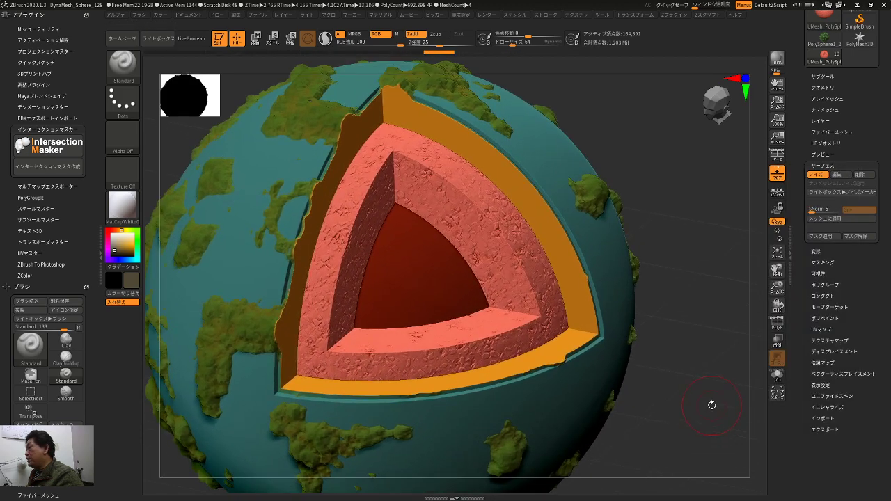
key(shift)
key(shift+f)
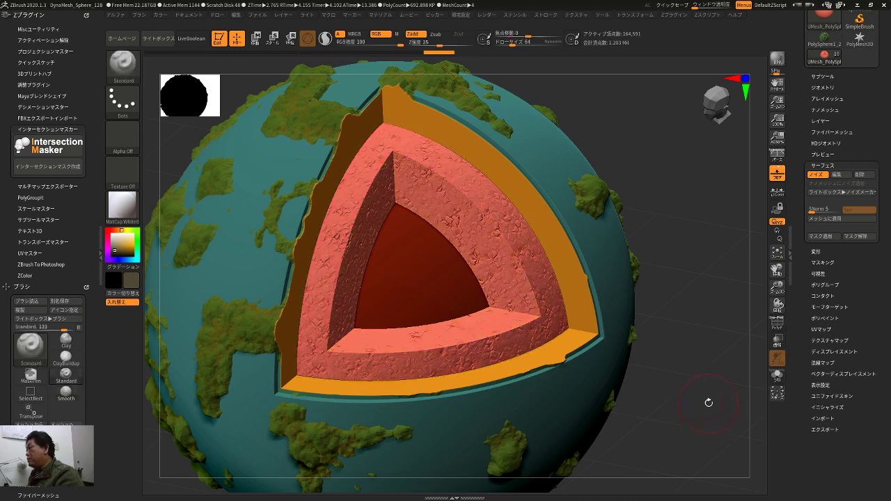
alt+drag(710, 381, 695, 341)
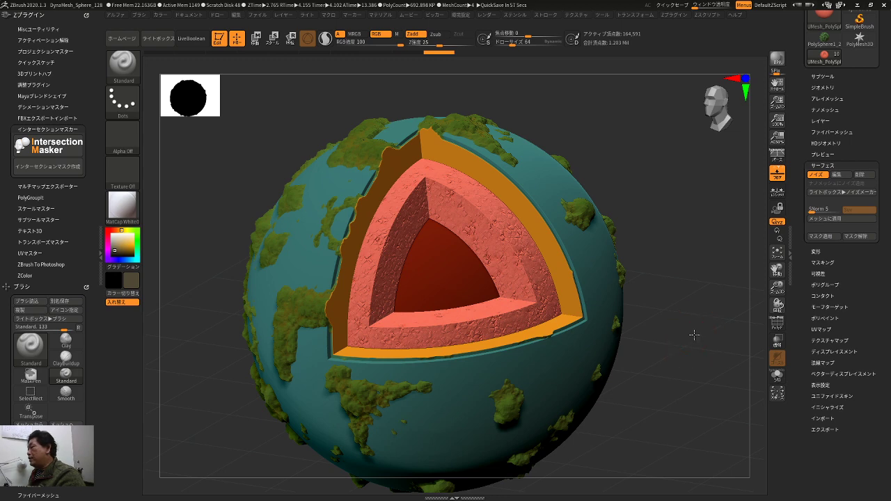
drag(693, 335, 696, 333)
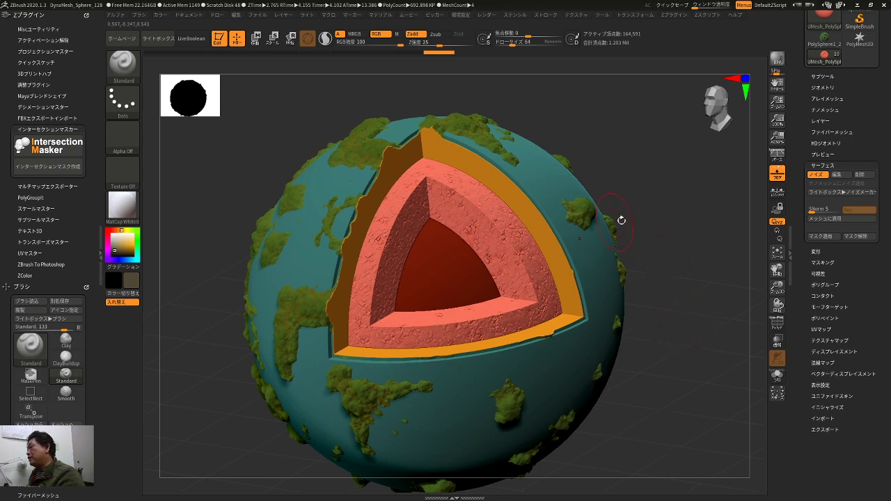
drag(622, 219, 659, 258)
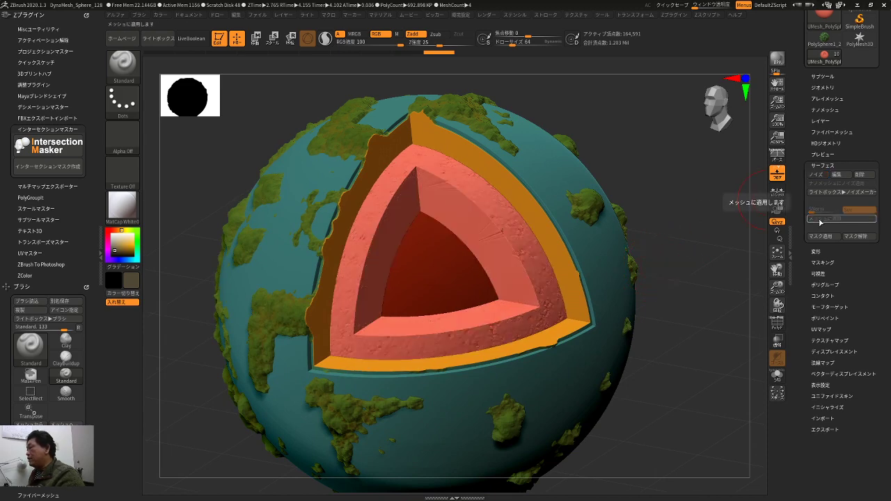
key(ctrl)
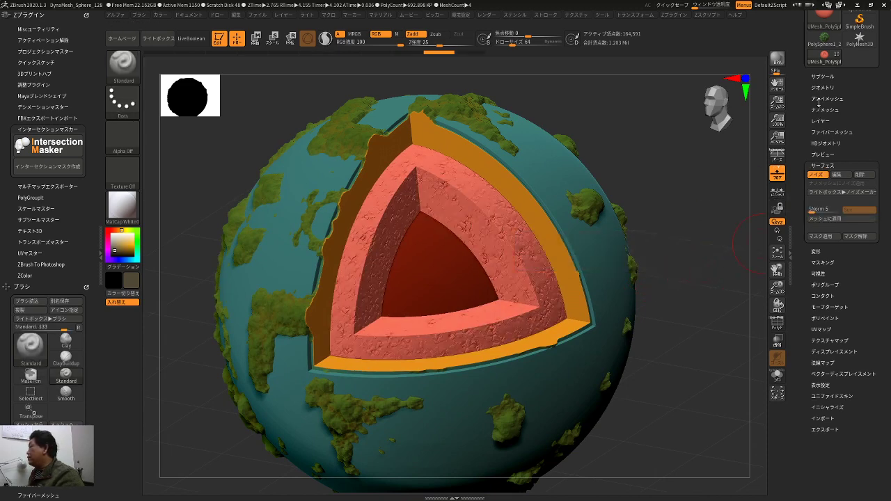
- Bring up the geometry settings, solo the inner red layer, and examine its wireframe and polygroups
click(824, 88)
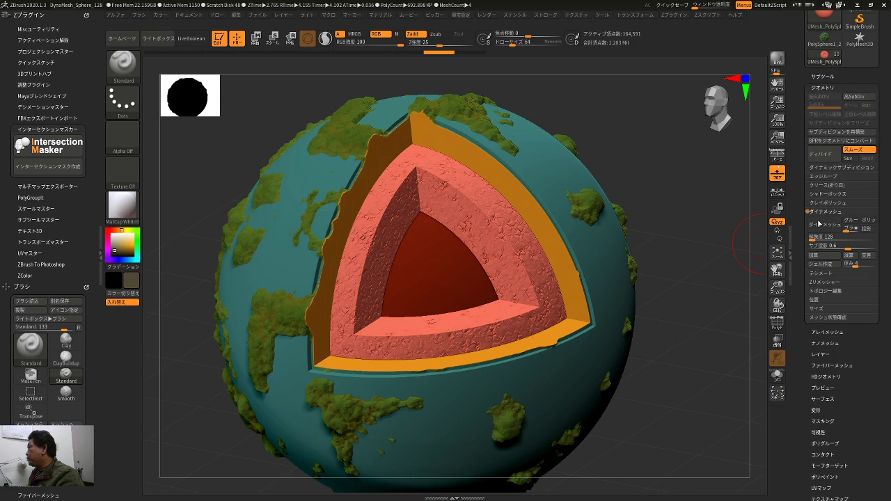
click(774, 378)
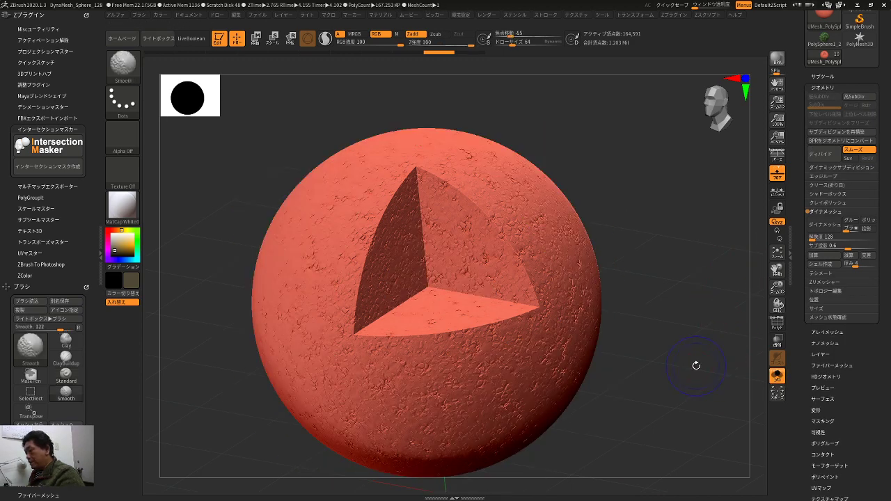
key(shift+f)
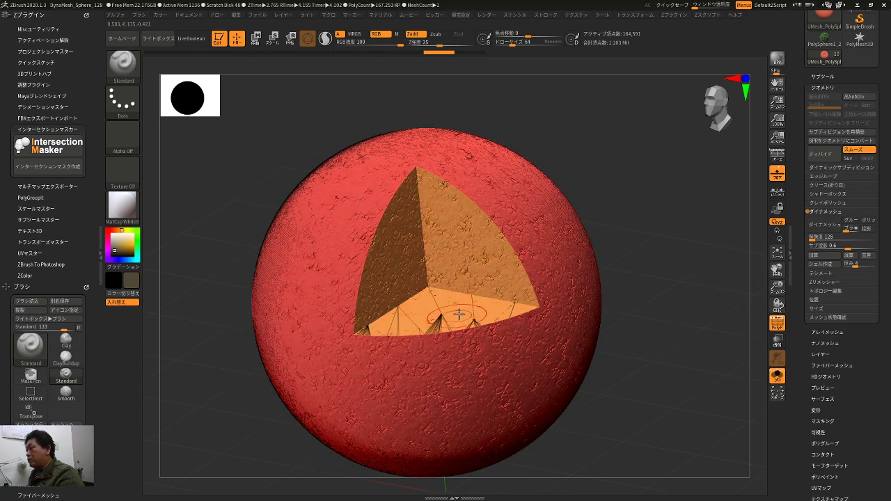
key(shift+f)
drag(708, 313, 696, 288)
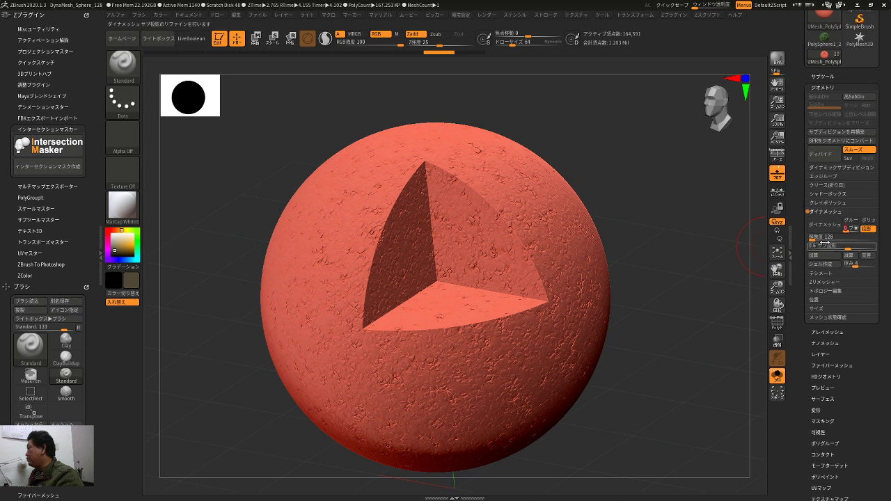
- Remesh the layer using DynaMesh with projection, undo the attempt at resolution 128, and redo it at resolution 256
click(831, 227)
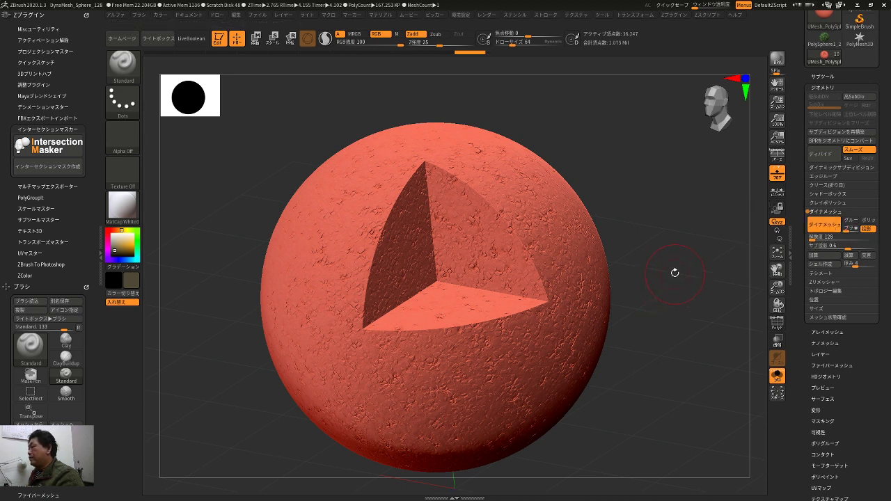
key(ctrl+z)
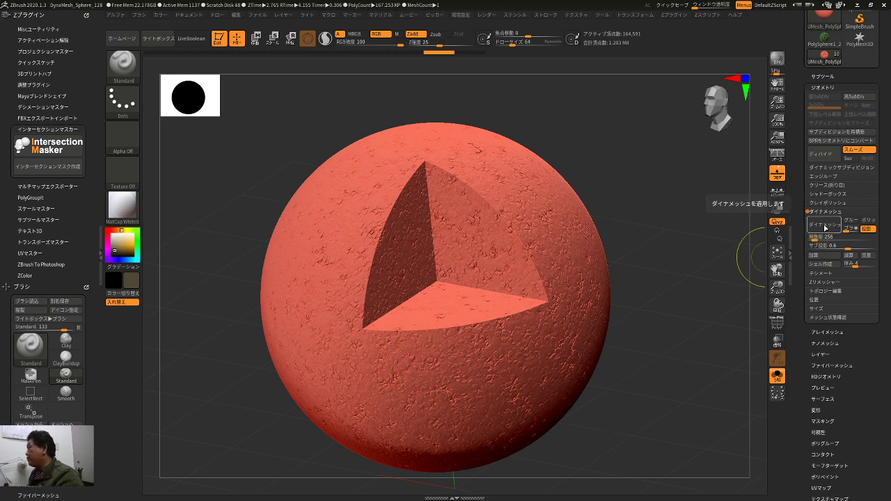
click(825, 227)
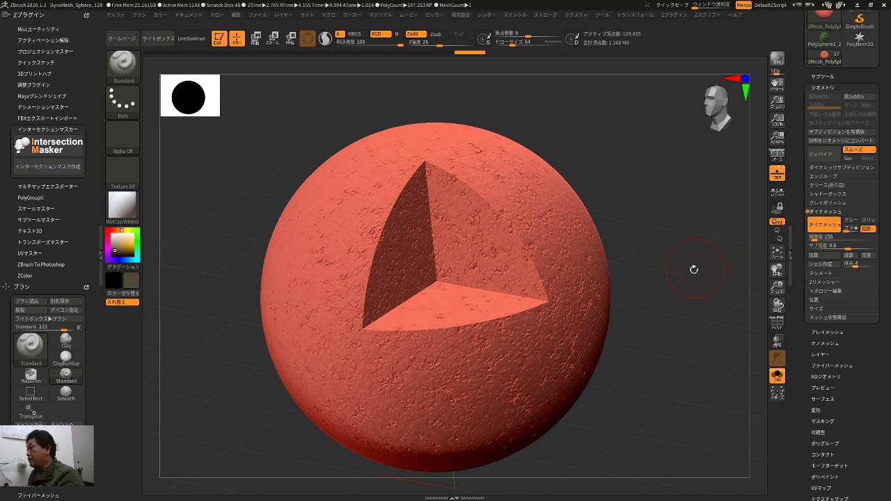
- Apply the surface noise to the remeshed layer's geometry and check the relief
drag(805, 423, 821, 297)
click(826, 284)
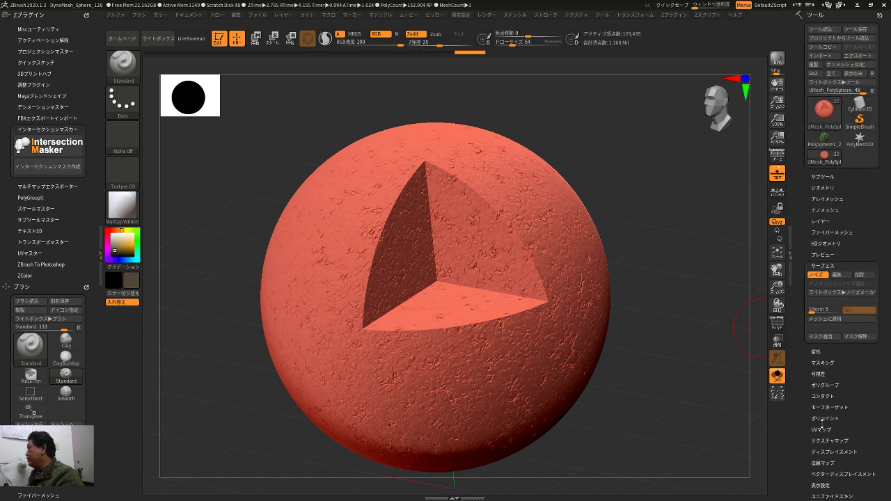
click(816, 274)
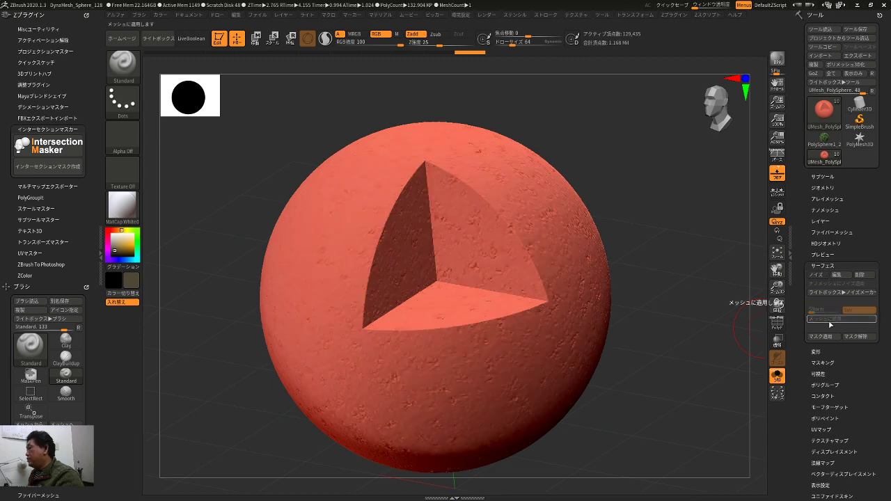
drag(620, 324, 730, 255)
- Mask the layer by curvature and invert the mask
scroll(794, 421, down, 5)
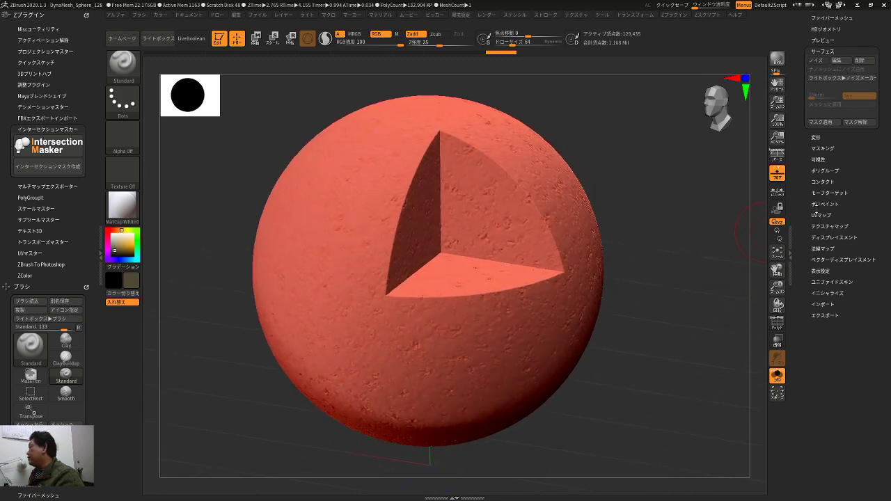
click(824, 149)
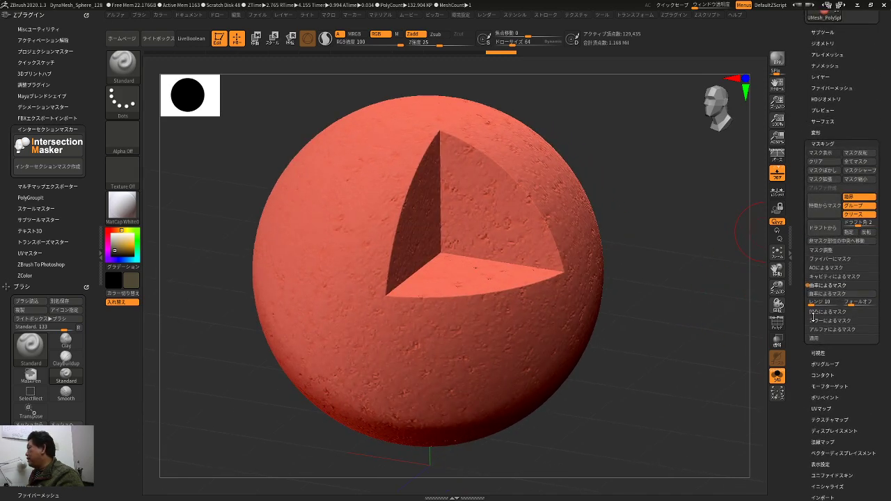
click(833, 294)
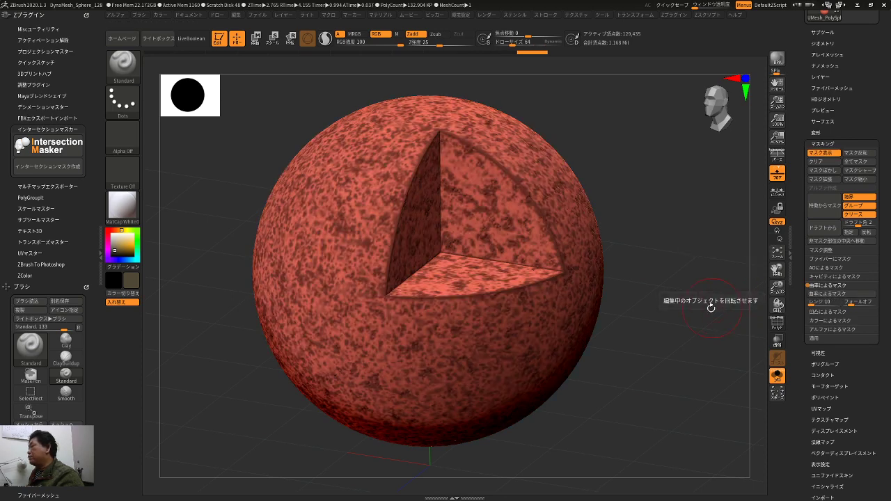
drag(710, 304, 677, 283)
- Fill the unmasked parts of the layer with yellow-orange (R 235, G 161, B 5) at an RGB intensity of 38
drag(124, 243, 133, 244)
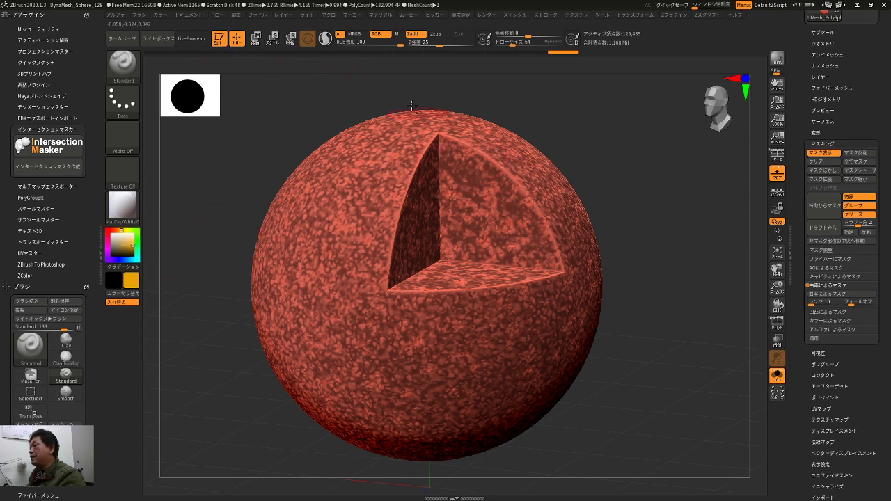
drag(400, 44, 377, 43)
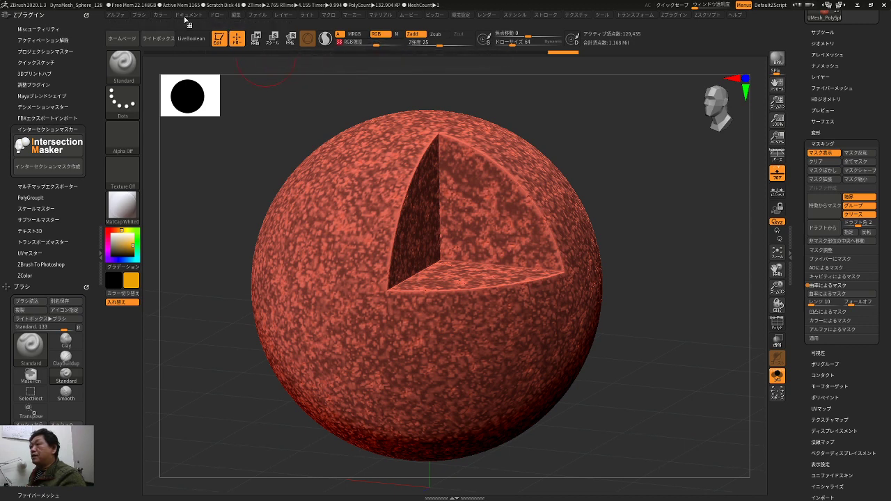
click(165, 14)
click(192, 181)
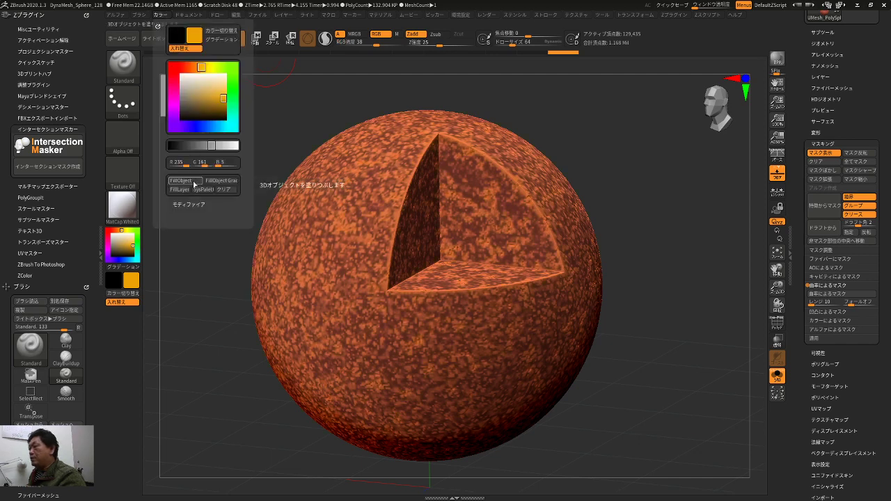
- Clear the mask from the tinted layer and bring the other Earth layers back into view
ctrl+drag(668, 226, 709, 265)
key(f)
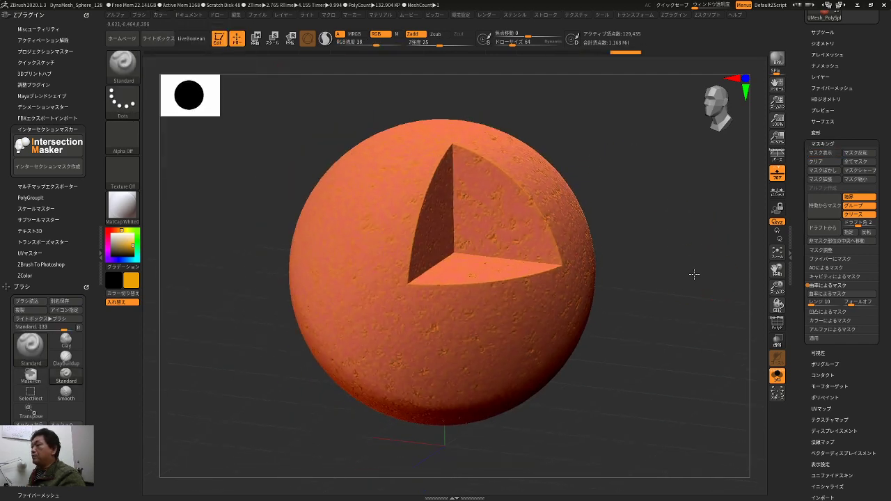
click(775, 376)
drag(698, 352, 681, 372)
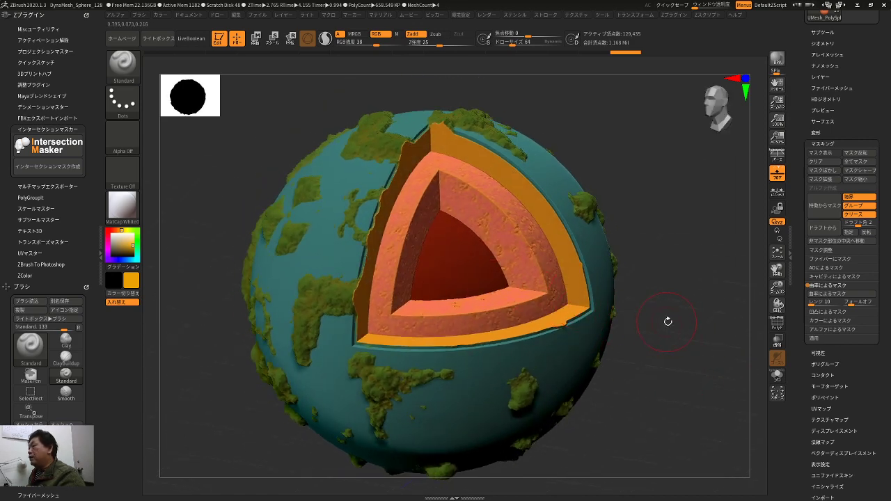
- Select the innermost core sphere and give it the Noise18 surface noise preset
alt+click(464, 268)
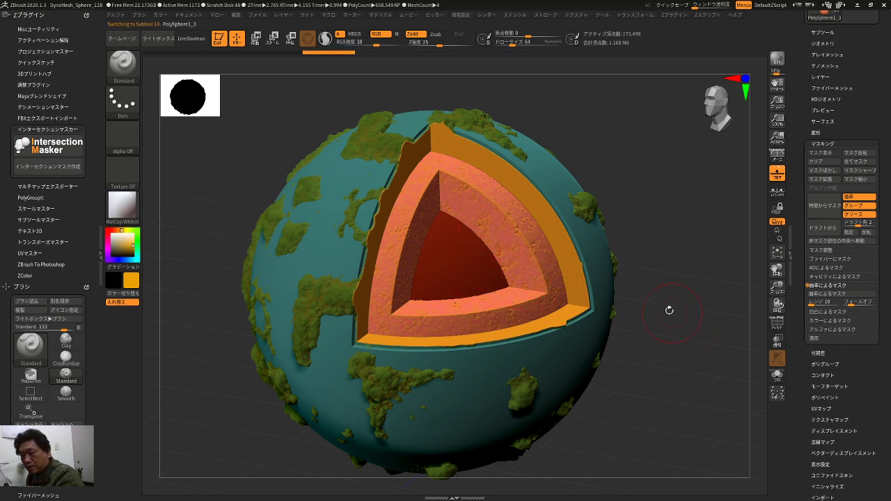
click(776, 380)
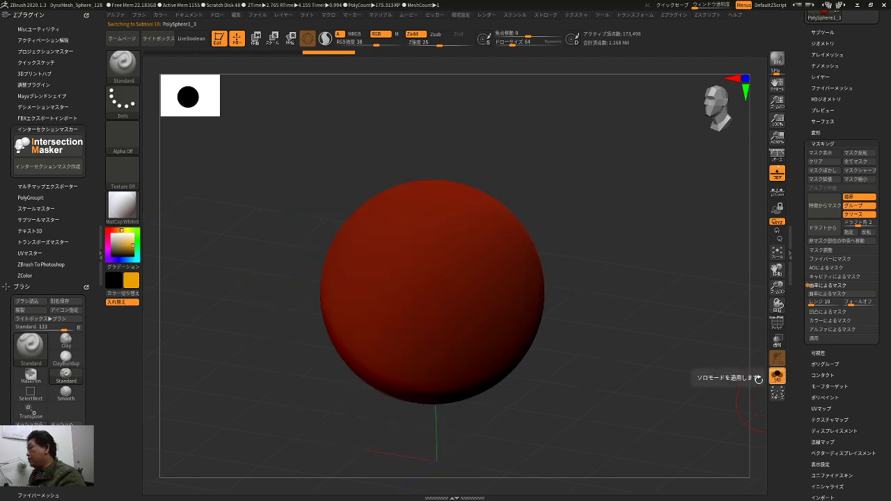
click(777, 376)
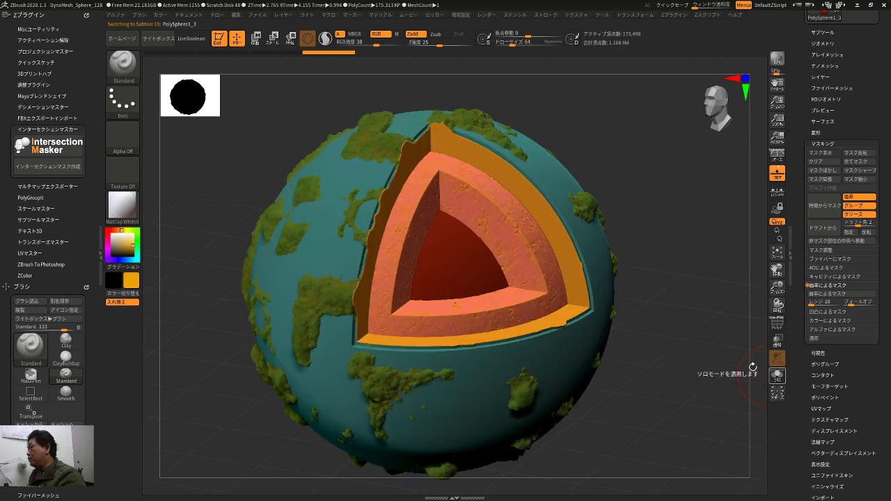
click(159, 38)
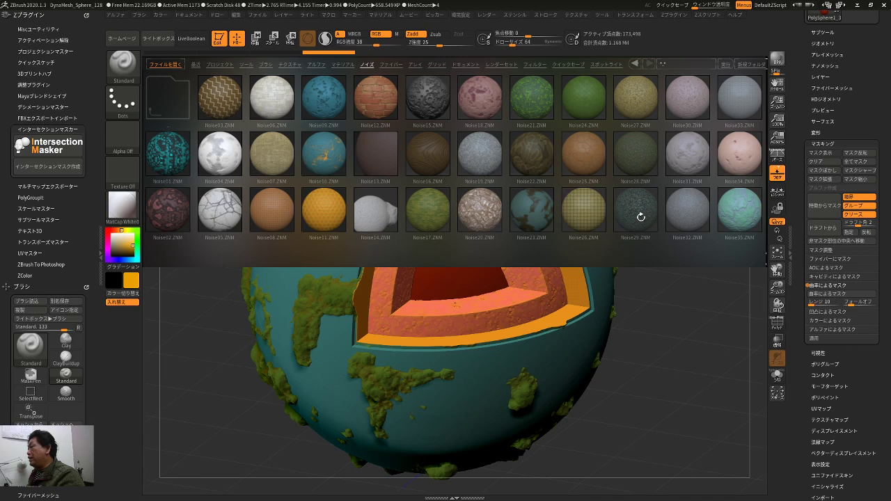
double_click(637, 210)
double_click(722, 165)
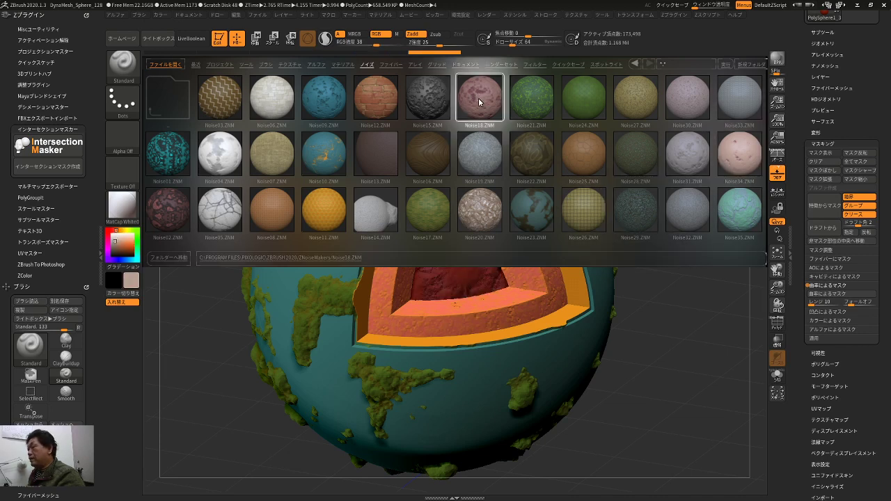
click(158, 39)
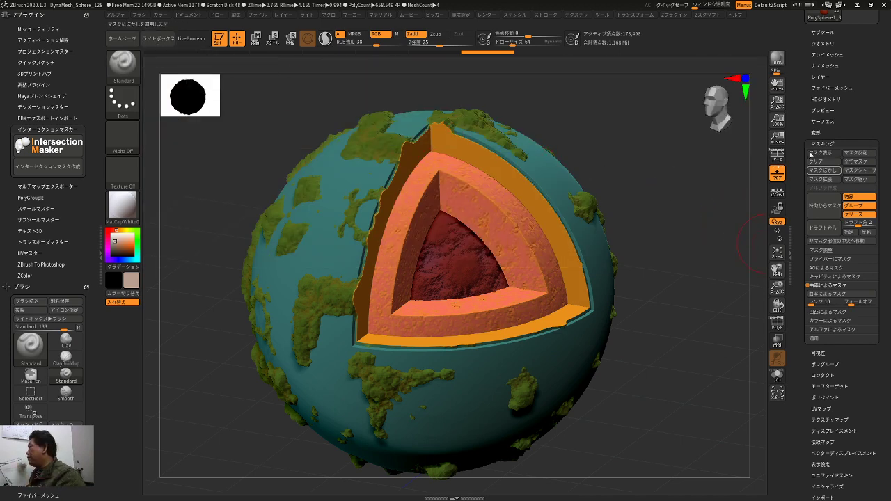
- Change the colour of the core's surface noise to yellow-orange and check the look inside the cutaway
click(825, 121)
click(839, 130)
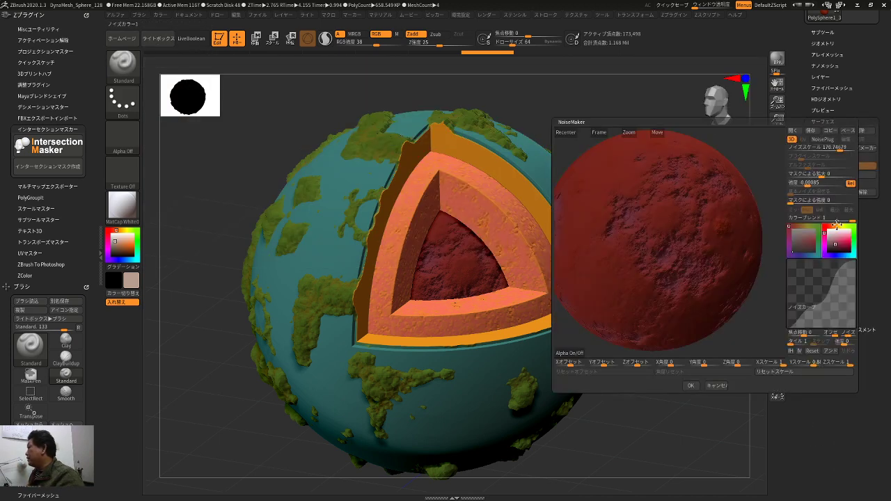
drag(837, 226, 853, 242)
click(689, 386)
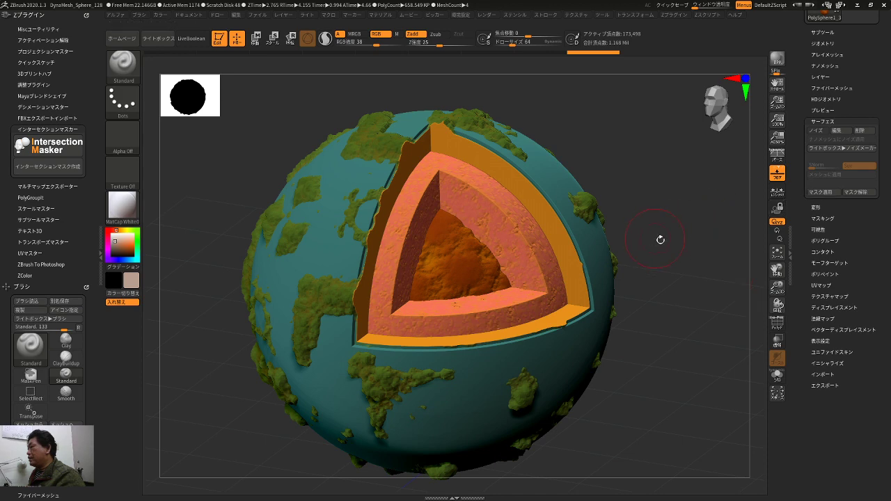
mouse_move(681, 257)
mouse_down()
mouse_move(676, 230)
mouse_move(682, 259)
mouse_up()
key(shift)
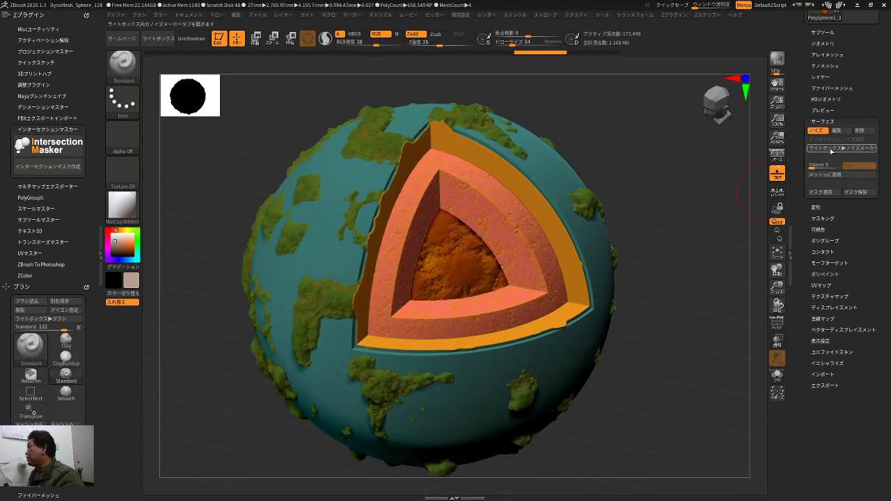
- Set the core noise's strength to -0.00032 and its scale to about 82.5, and apply the noise to the mesh
click(835, 132)
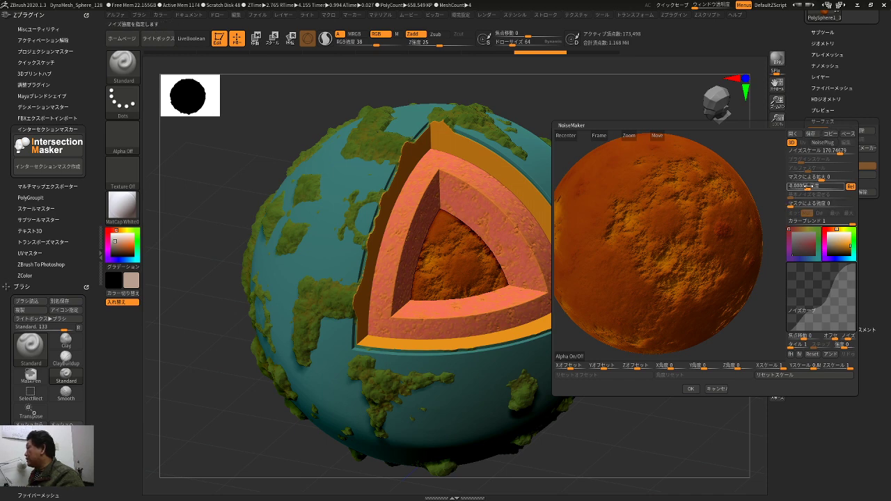
drag(809, 187, 808, 187)
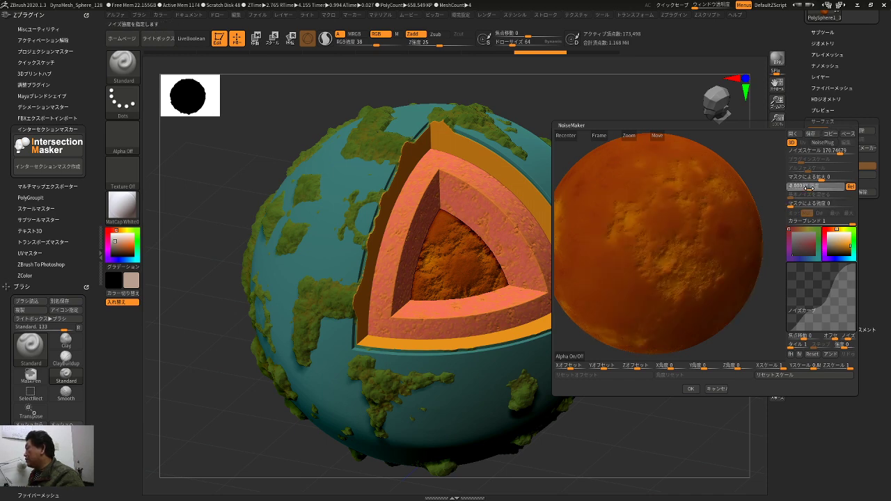
drag(838, 153, 830, 152)
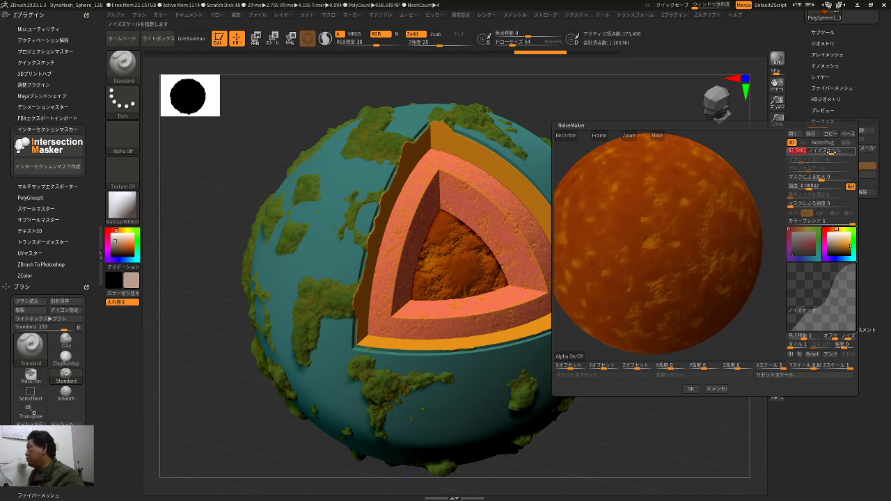
click(691, 389)
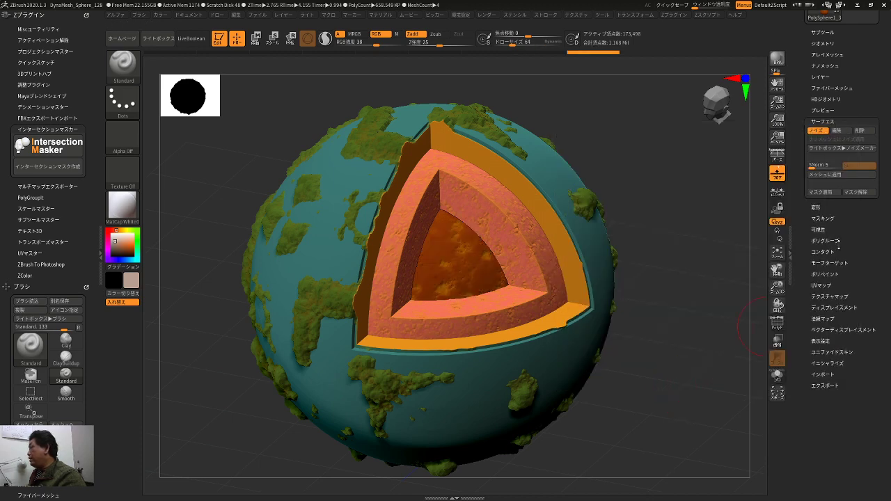
click(824, 174)
drag(696, 264, 672, 318)
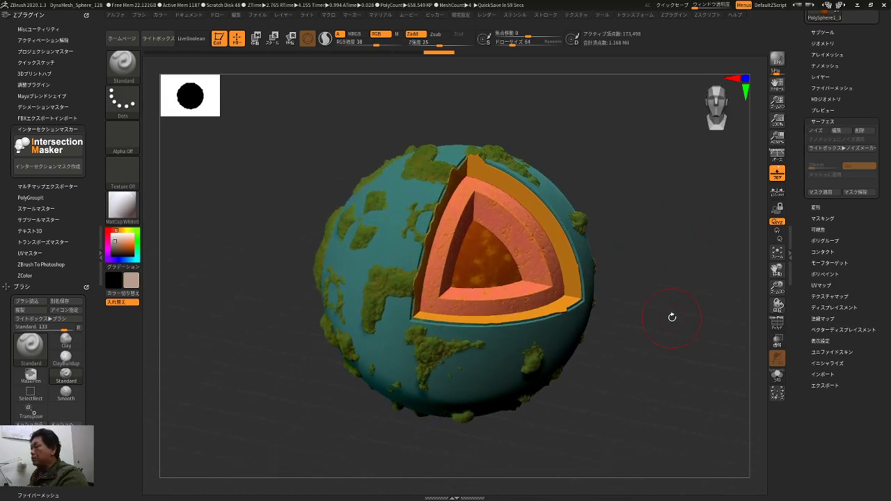
- Select the outer crust layer with the continents, check it in isolation, and open its polypaint settings
drag(468, 146, 328, 169)
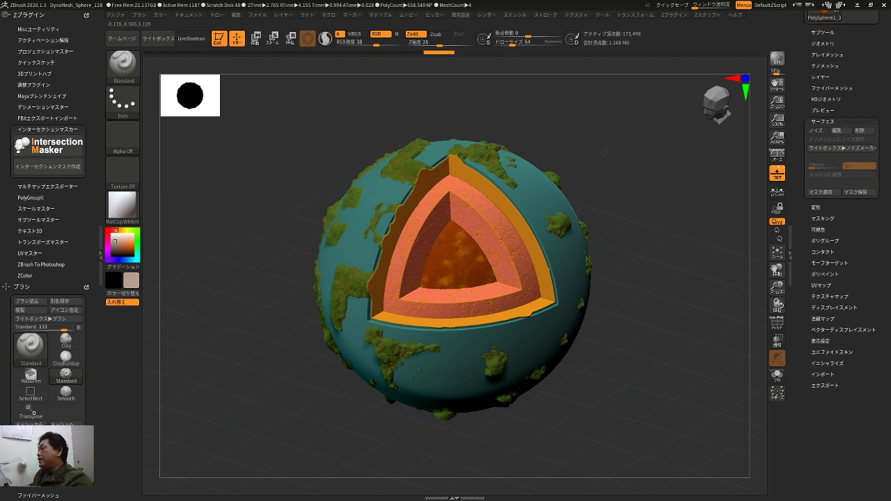
mouse_move(629, 173)
mouse_down()
mouse_move(642, 164)
mouse_move(643, 181)
mouse_up()
alt+click(449, 174)
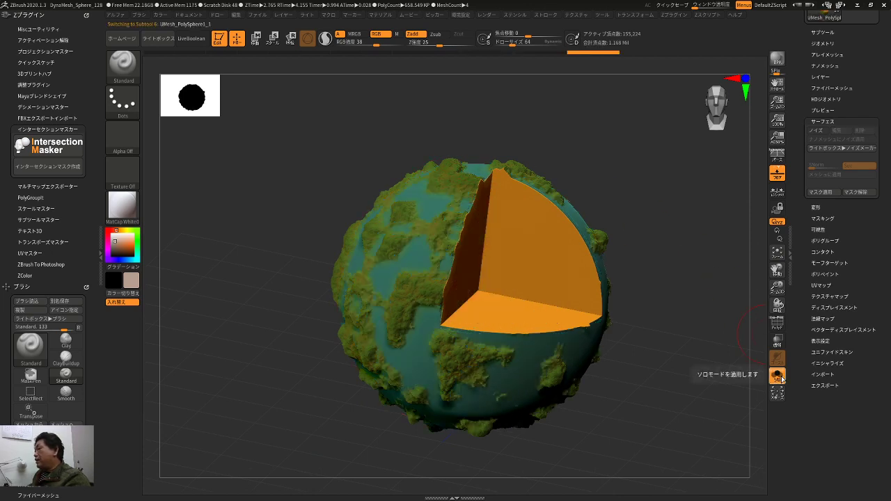
drag(709, 377, 705, 381)
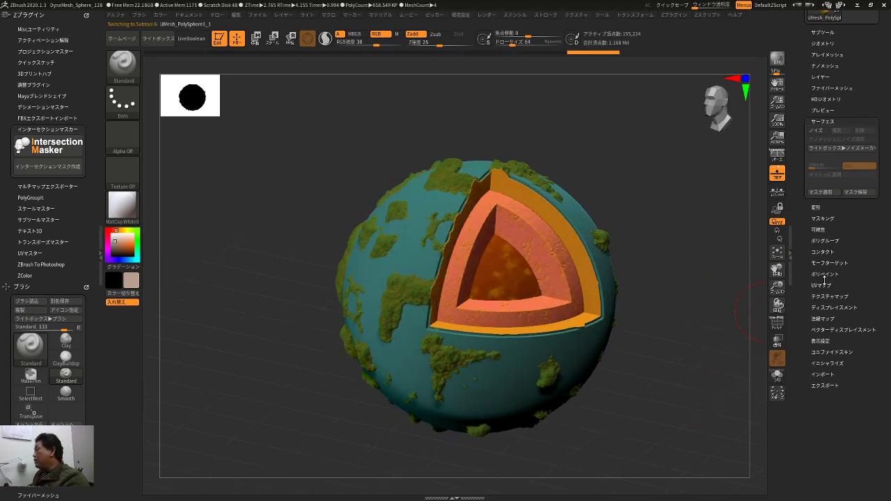
click(824, 274)
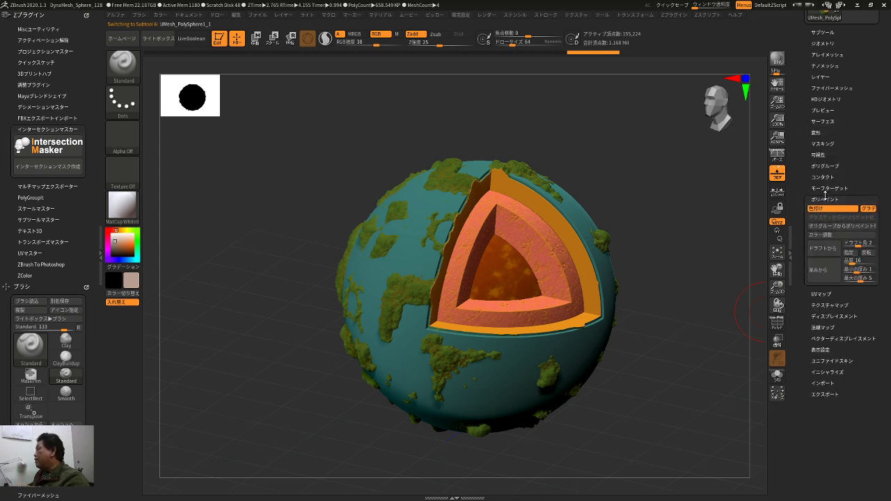
click(829, 235)
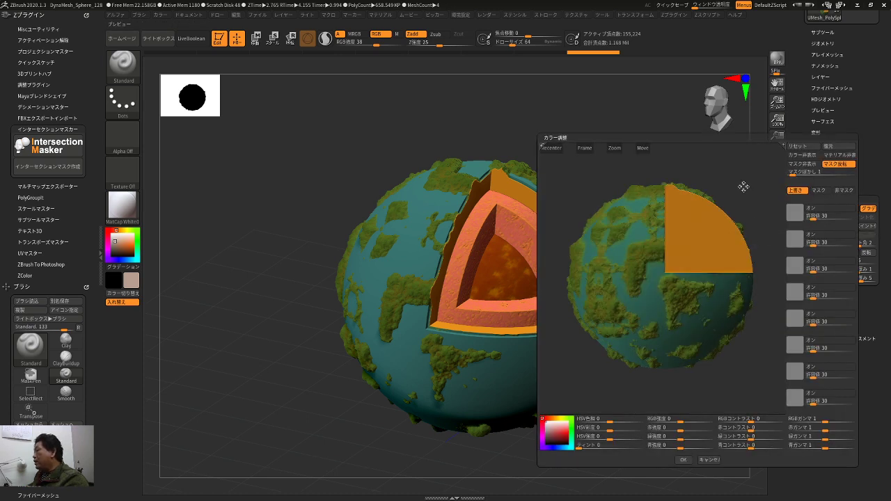
mouse_move(608, 421)
mouse_down()
mouse_move(623, 421)
mouse_move(592, 421)
mouse_up()
drag(561, 387, 605, 419)
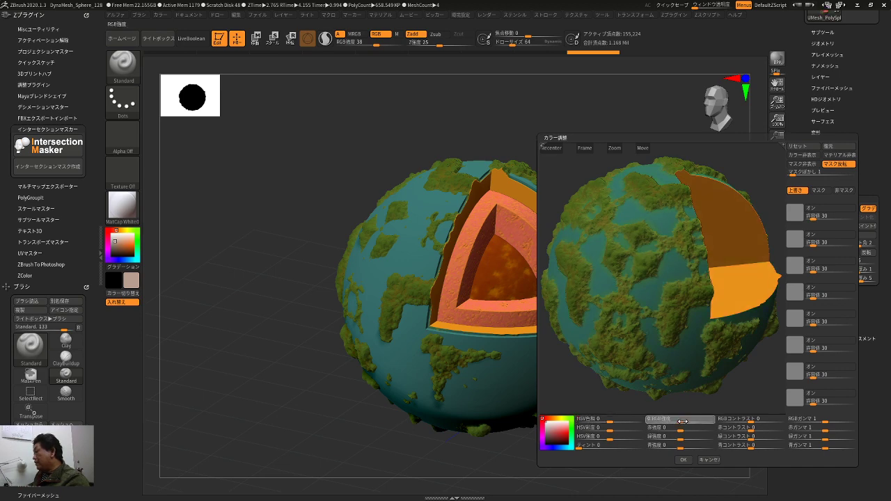
drag(675, 420, 693, 423)
click(708, 459)
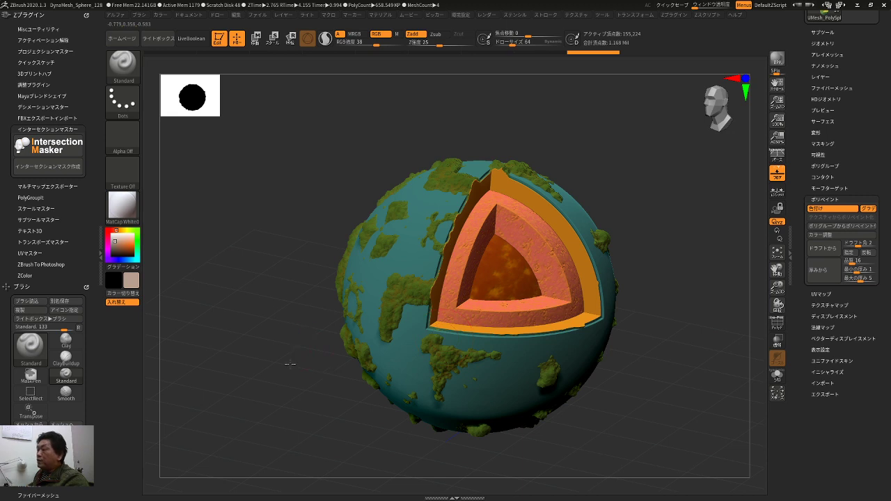
mouse_move(290, 364)
alt+mouse_down()
mouse_move(302, 342)
mouse_move(299, 349)
alt+mouse_up()
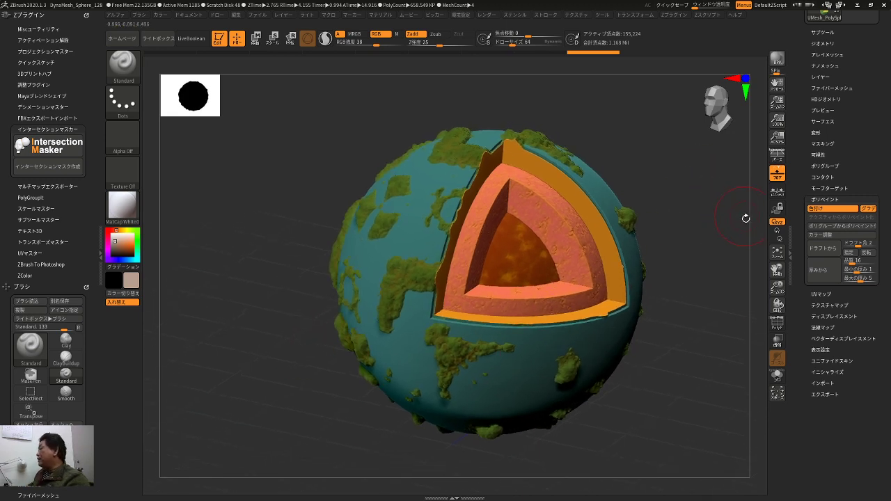
- In the crust's colour adjustment, set the RGB intensity to 0.0914 and the red contrast to 0.37503
click(820, 235)
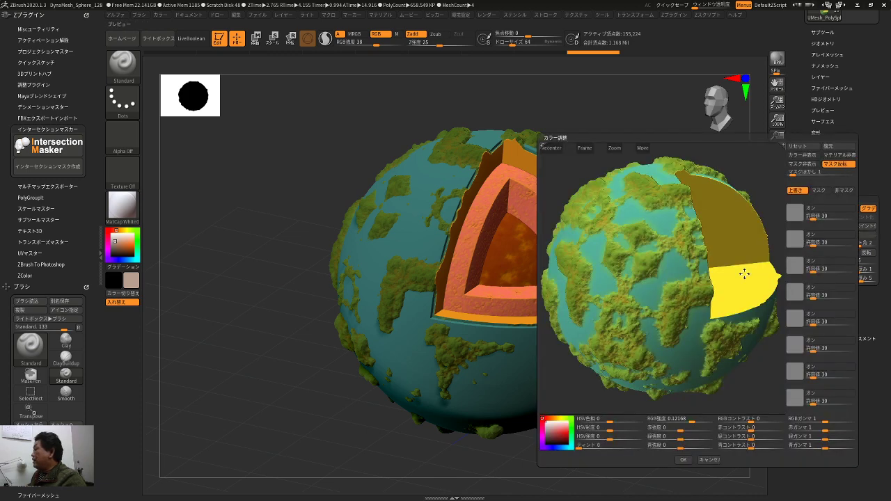
drag(683, 421, 691, 421)
click(748, 420)
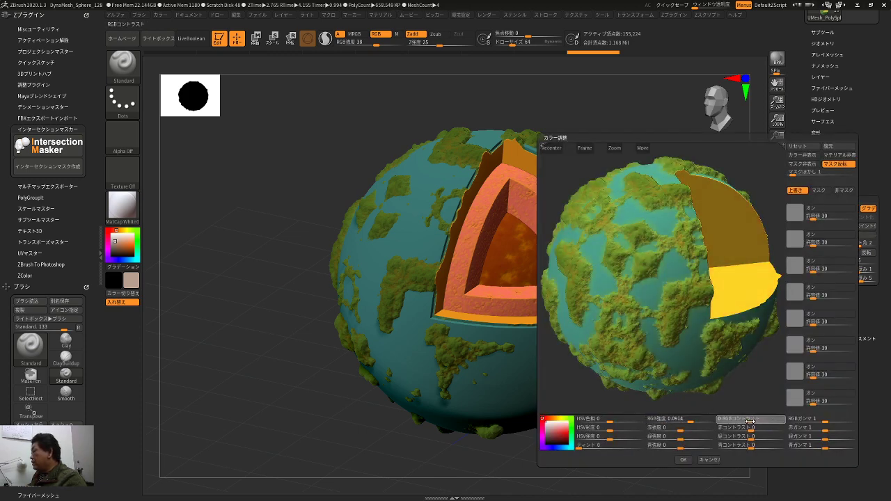
drag(750, 428, 769, 429)
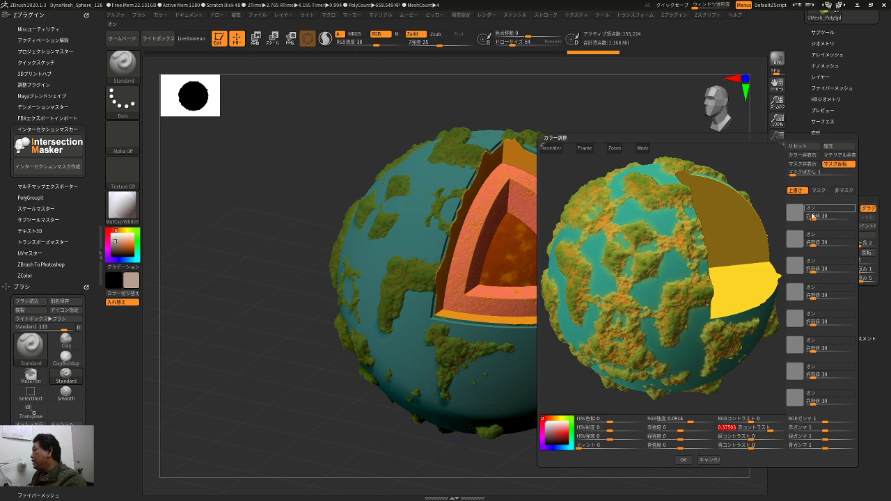
mouse_move(816, 217)
mouse_down()
mouse_move(829, 222)
mouse_move(814, 231)
mouse_move(824, 229)
mouse_up()
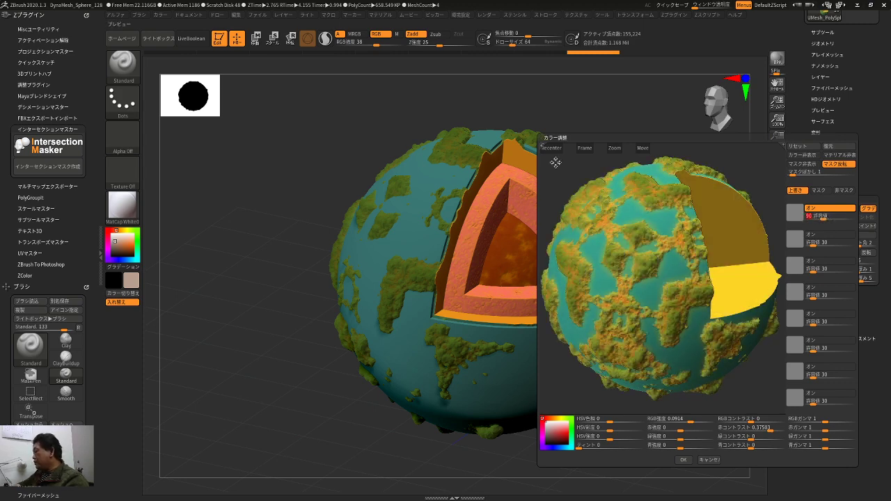
key(Return)
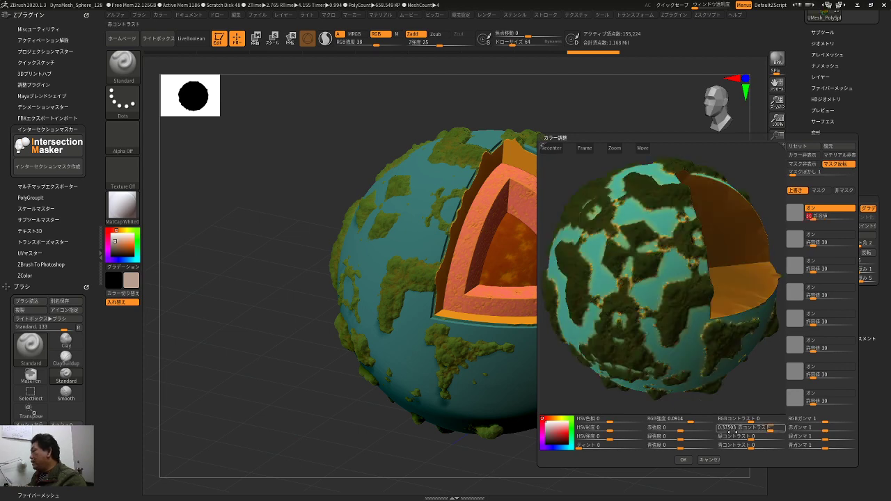
click(709, 460)
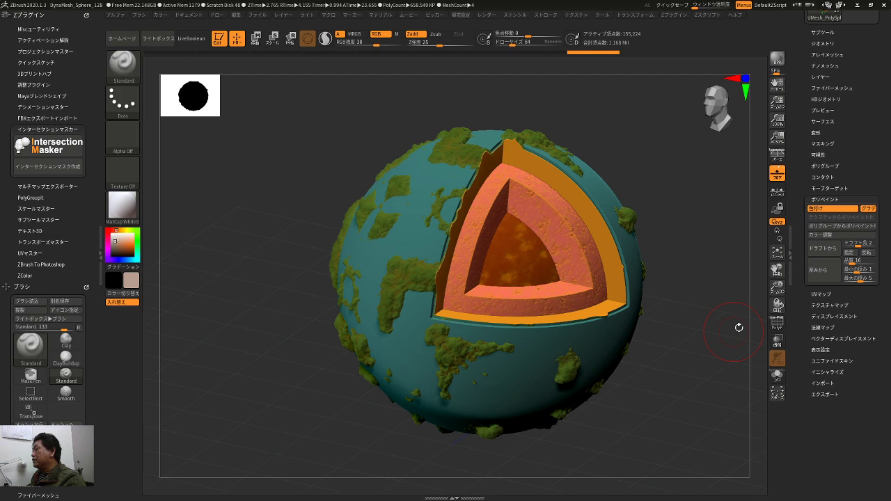
click(825, 235)
click(827, 208)
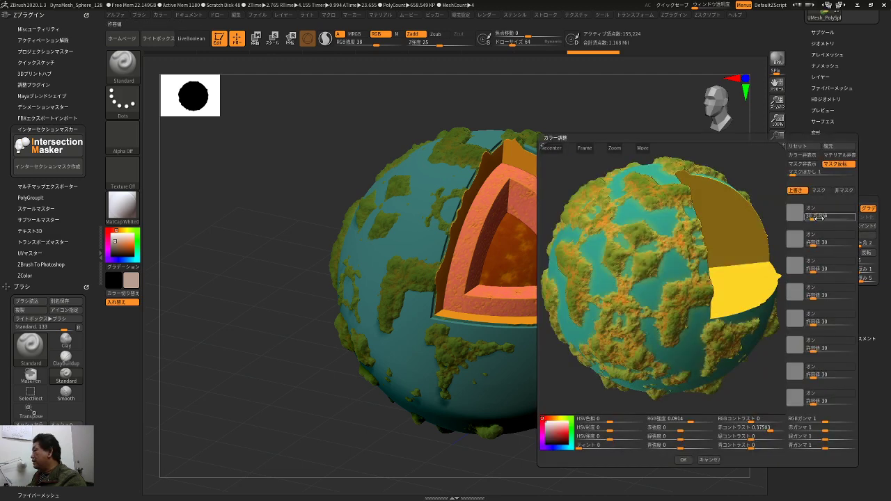
- Apply the colour adjustment to the crust layer and check the recoloured continents from another angle
click(683, 459)
drag(682, 417, 661, 387)
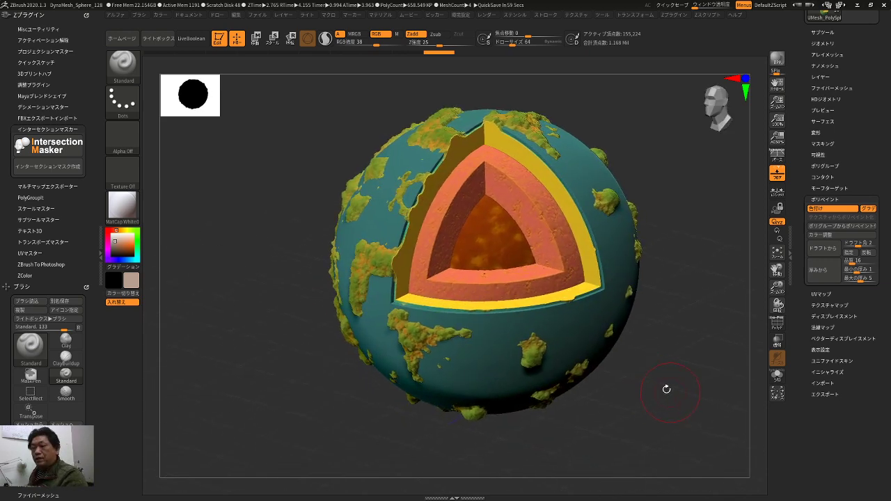
drag(666, 389, 644, 385)
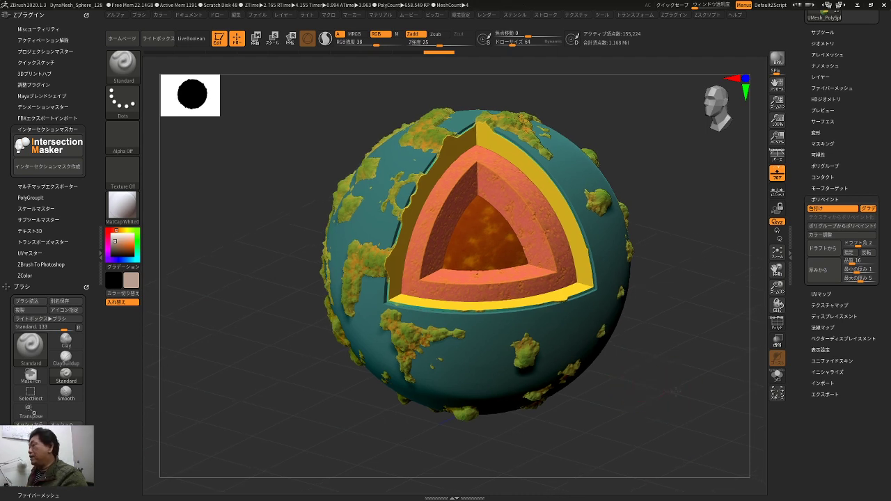
- Raise the RGB contrast to about 0.12 in the crust's colour adjustment, apply it, and render the recoloured model
click(821, 235)
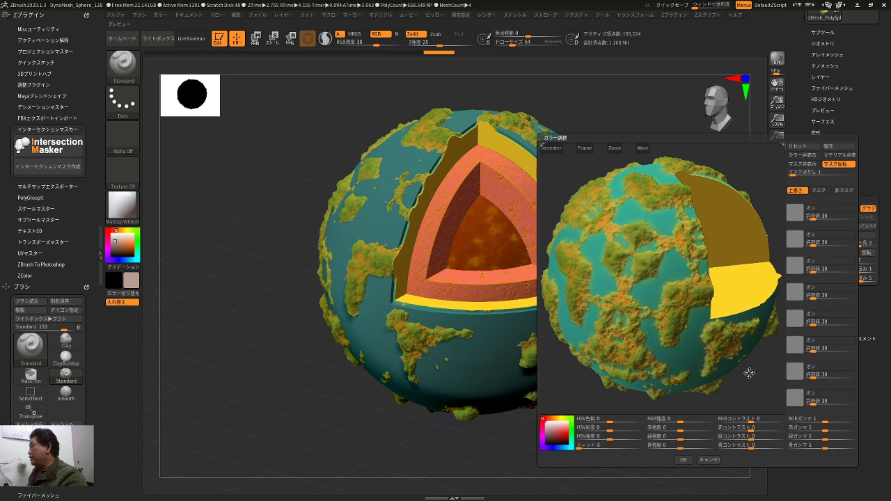
drag(750, 420, 755, 420)
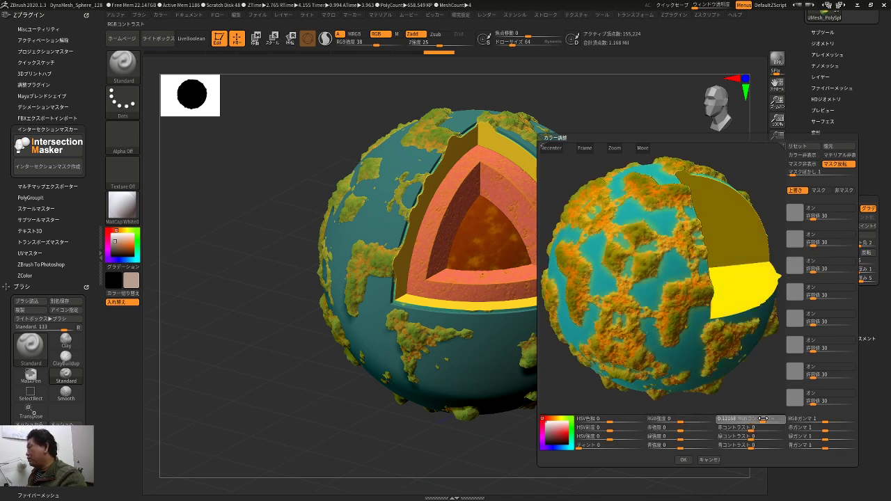
drag(677, 420, 672, 427)
click(684, 460)
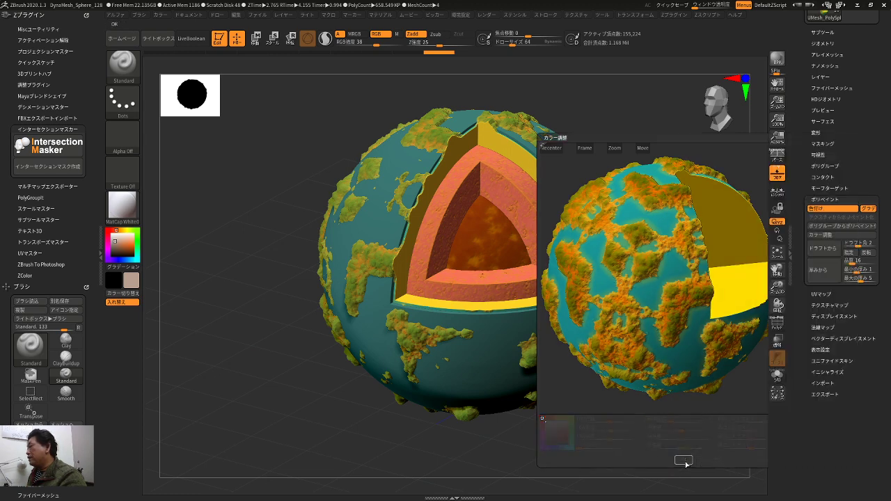
drag(696, 433, 710, 361)
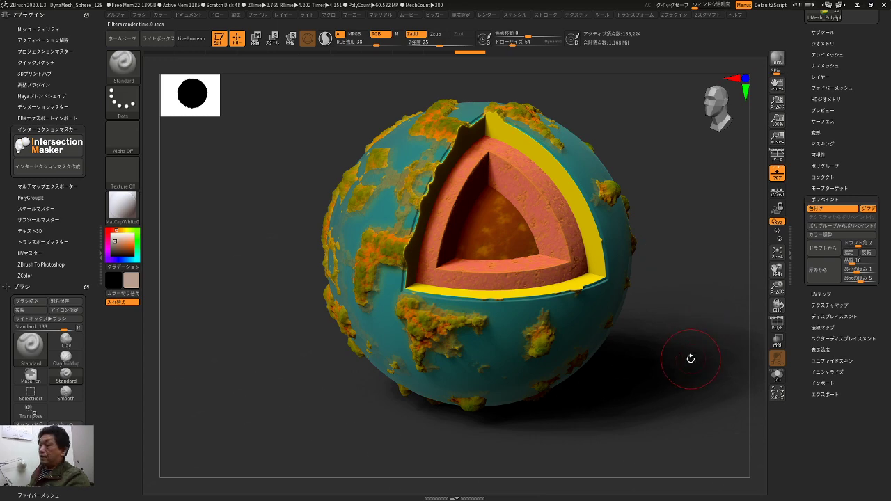
mouse_move(690, 359)
mouse_down()
mouse_move(694, 366)
mouse_move(671, 367)
mouse_move(683, 372)
mouse_up()
- Open the subtool list, look over the ocean and crust layers, and select the crust layer with the continents
drag(803, 89, 803, 164)
click(817, 177)
drag(724, 198, 705, 232)
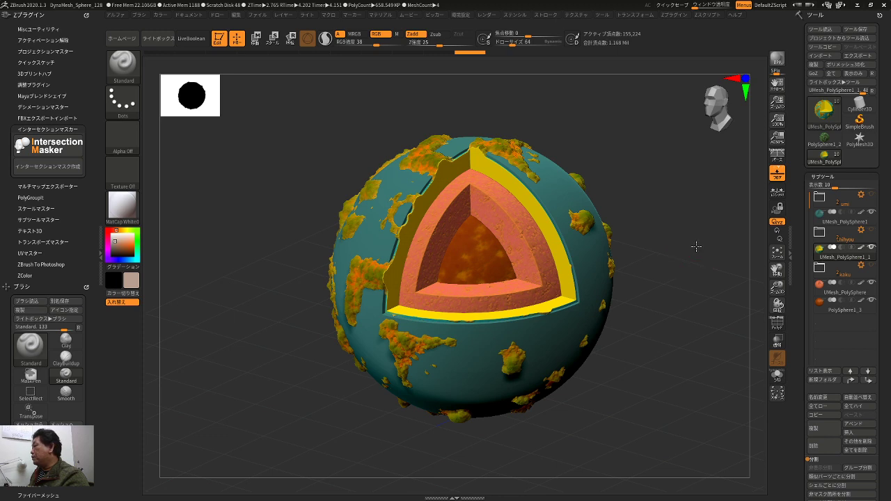
mouse_move(818, 224)
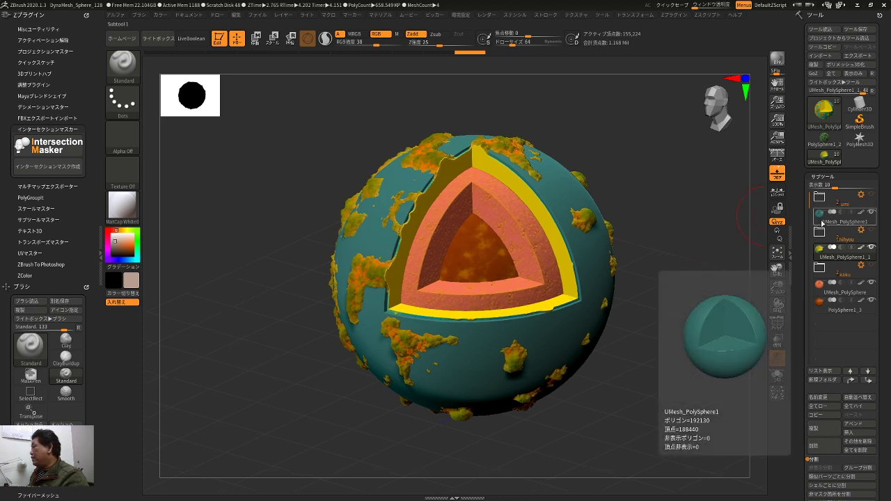
mouse_move(829, 209)
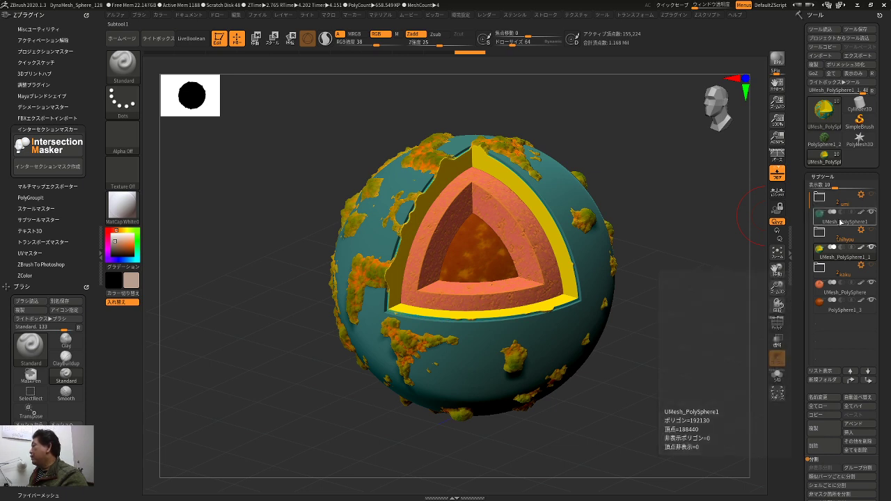
click(829, 257)
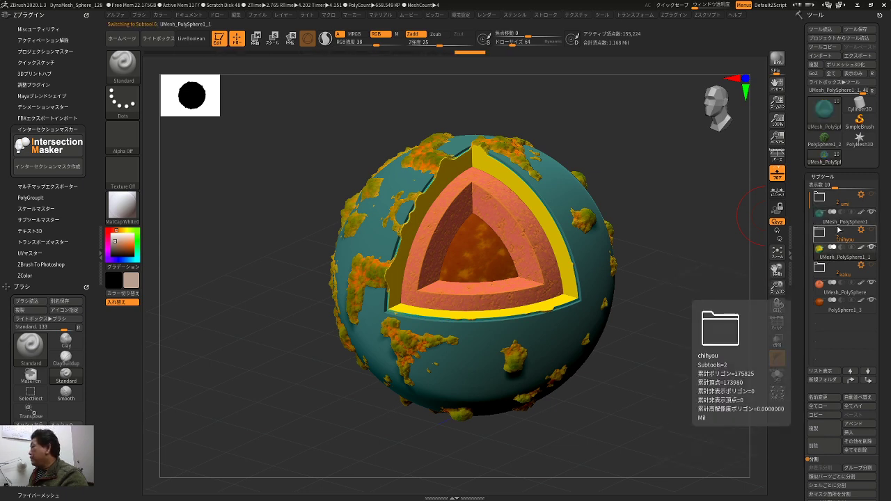
mouse_move(839, 224)
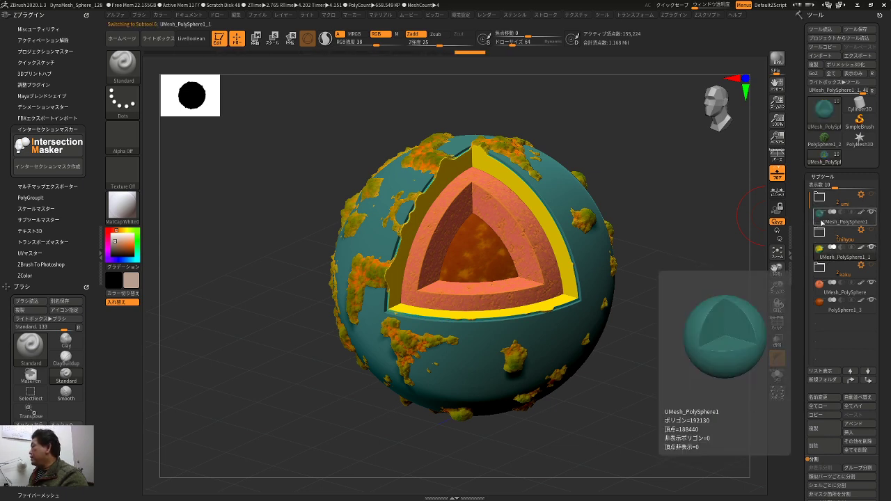
mouse_move(817, 257)
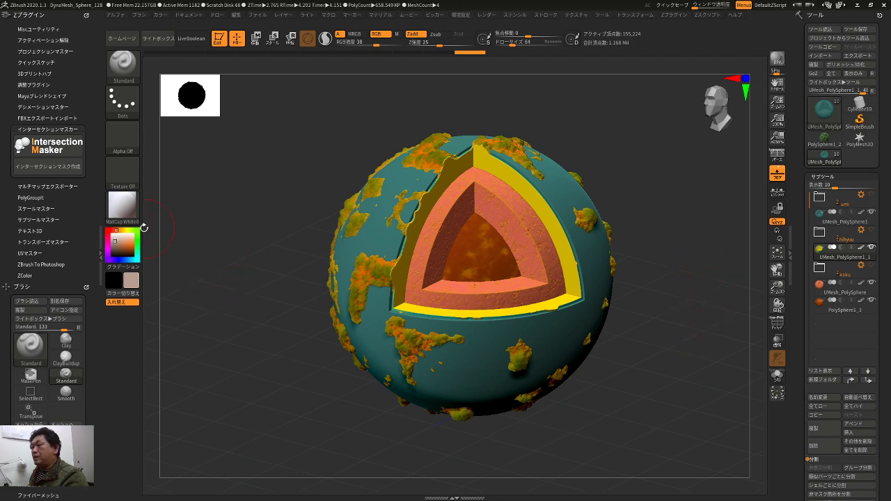
- Try the PolySkin and Droplet materials on the model, render it with Droplet, and return to the white MatCap material
click(122, 211)
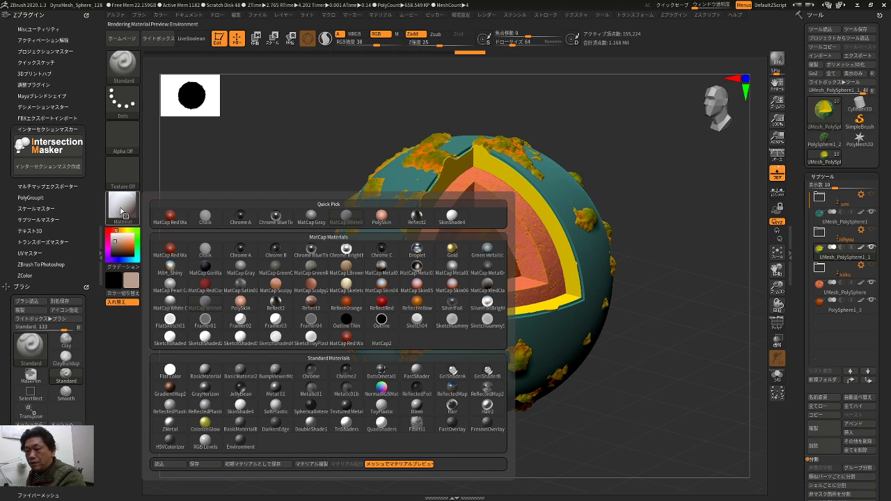
click(238, 302)
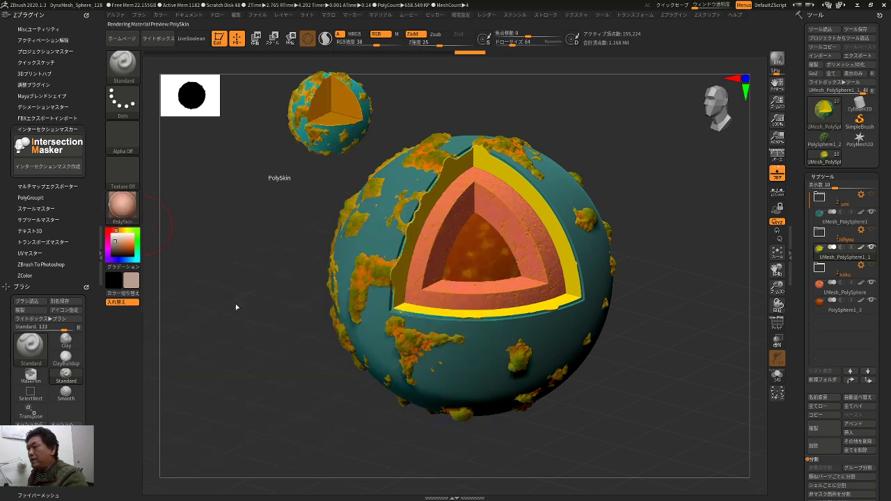
click(122, 207)
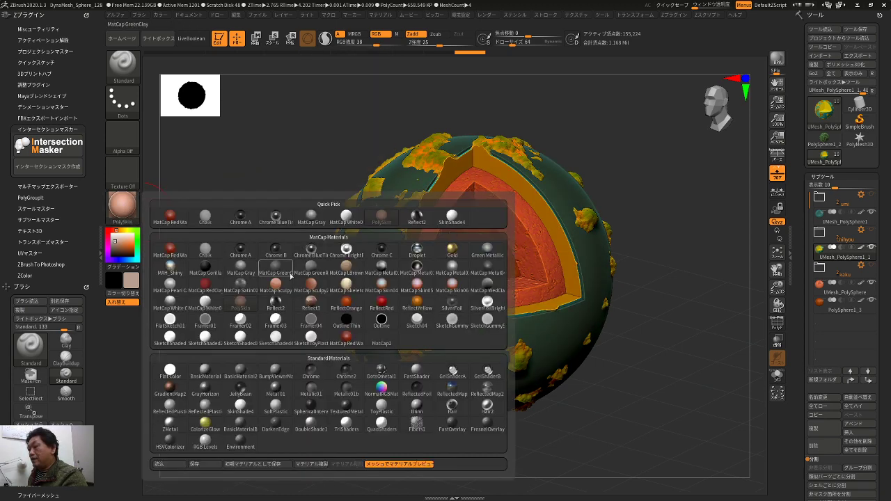
click(416, 249)
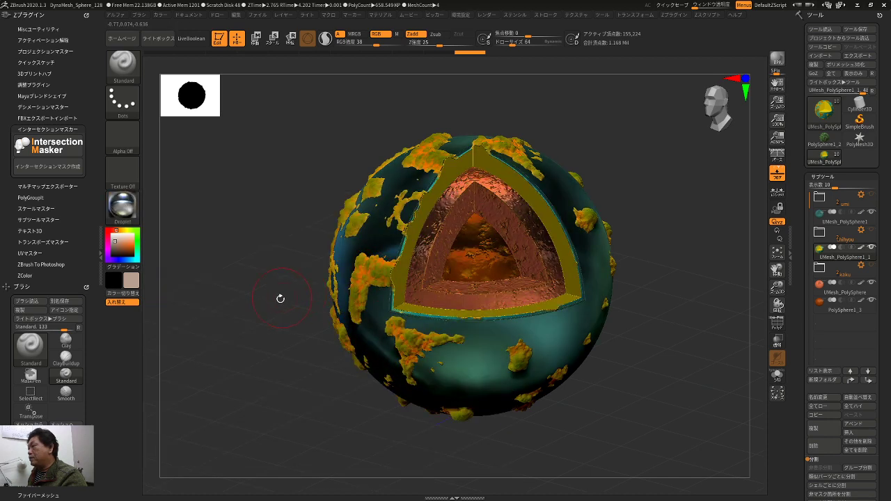
click(778, 61)
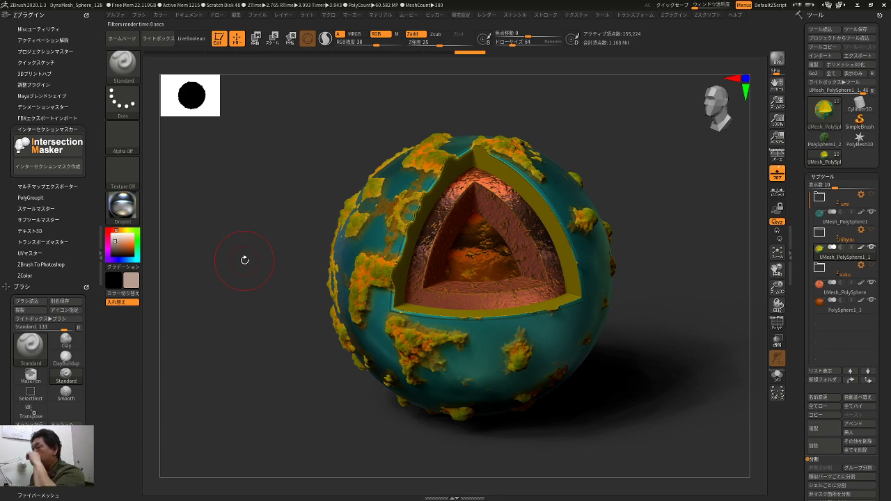
click(122, 205)
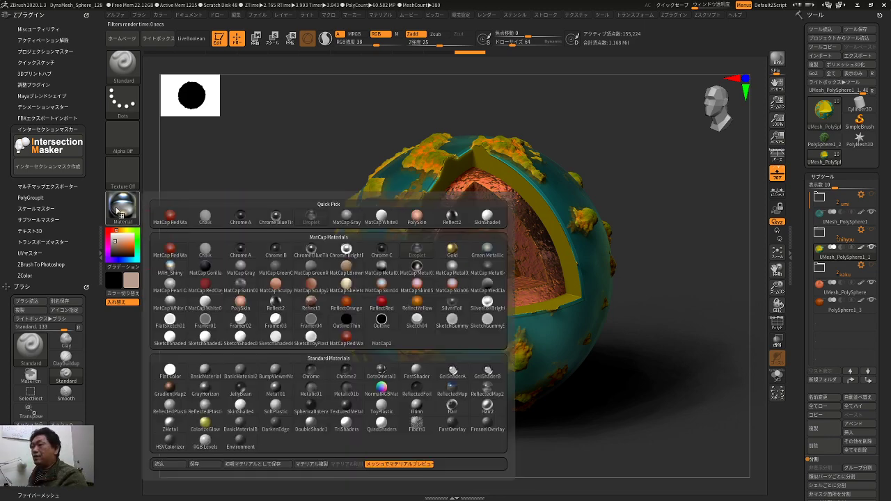
click(381, 221)
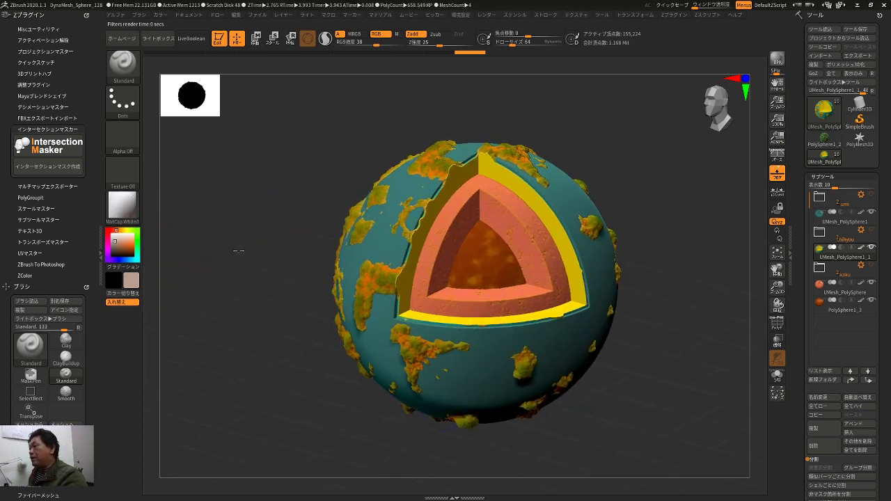
- Try masking the lower part of the crust layer from the front view, and clear the mask
ctrl+right_drag(237, 247, 243, 255)
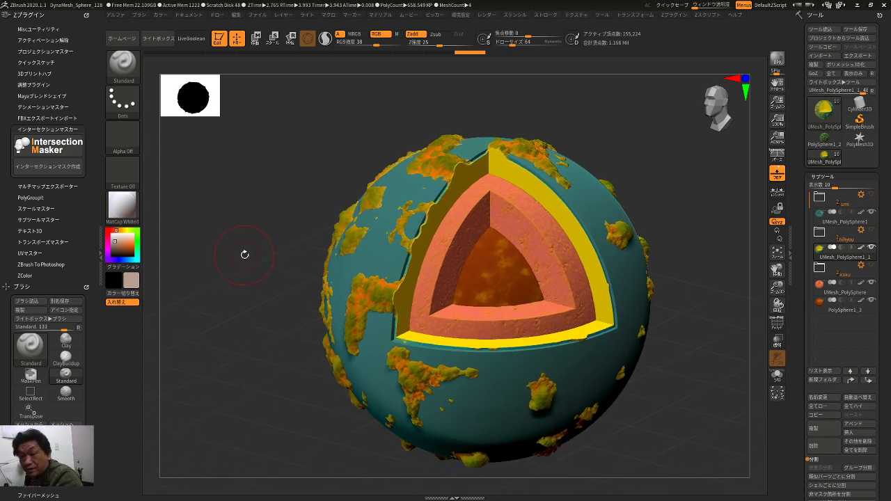
ctrl+right_drag(256, 306, 248, 271)
shift+right_drag(248, 272, 248, 268)
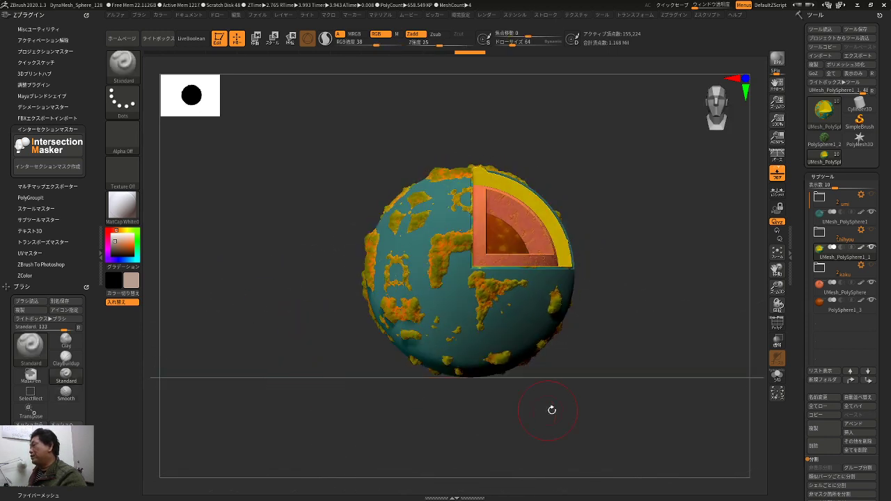
mouse_move(256, 383)
ctrl+mouse_down()
mouse_move(577, 274)
mouse_move(654, 269)
ctrl+mouse_up()
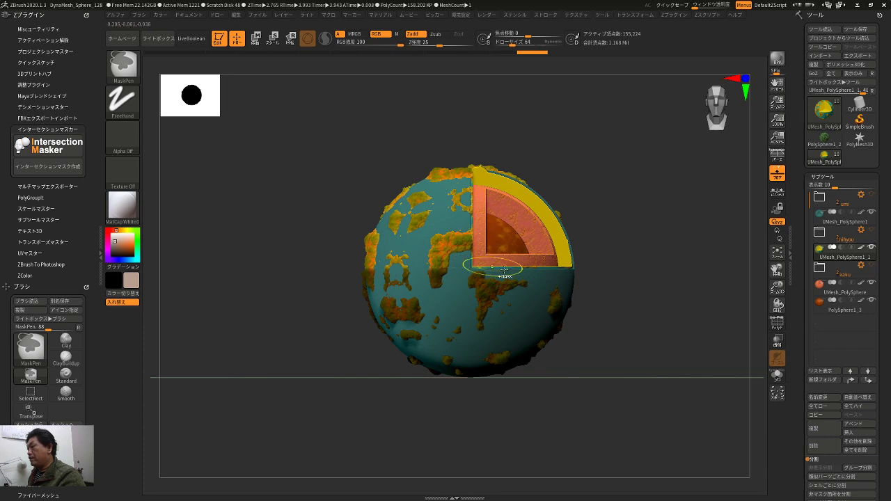
drag(612, 301, 542, 309)
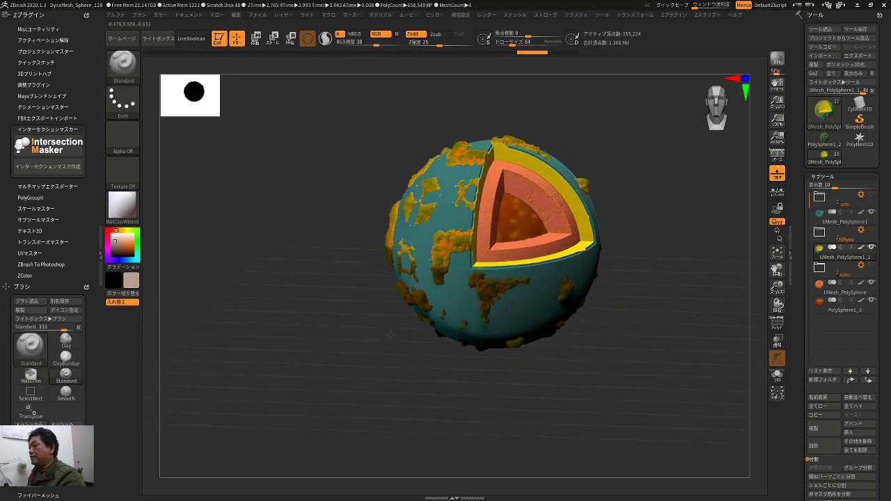
mouse_move(386, 349)
ctrl+mouse_down()
mouse_move(439, 382)
mouse_move(441, 271)
mouse_move(471, 344)
mouse_move(438, 430)
mouse_move(465, 306)
mouse_move(454, 292)
mouse_move(489, 385)
mouse_move(547, 373)
mouse_move(545, 341)
mouse_move(612, 374)
mouse_move(600, 373)
mouse_move(624, 396)
mouse_move(654, 369)
ctrl+mouse_up()
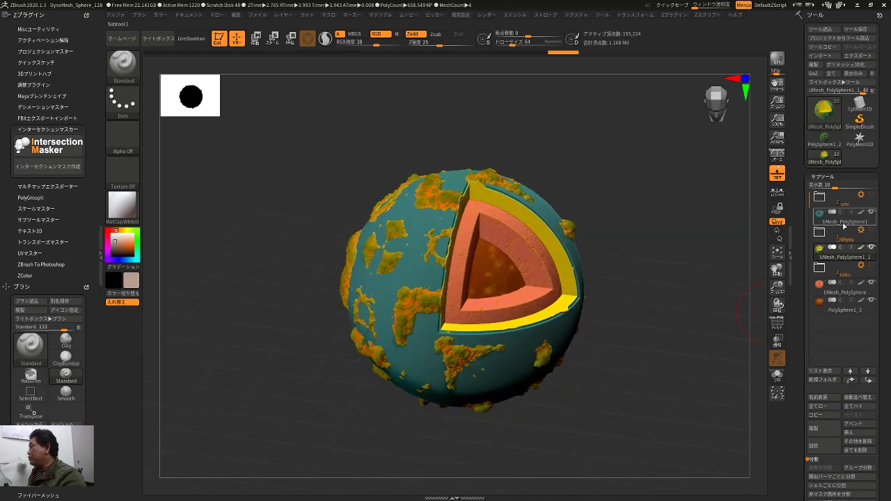
- Select the ocean sphere's subtool and choose the Droplet material for it
click(843, 223)
drag(736, 241, 692, 197)
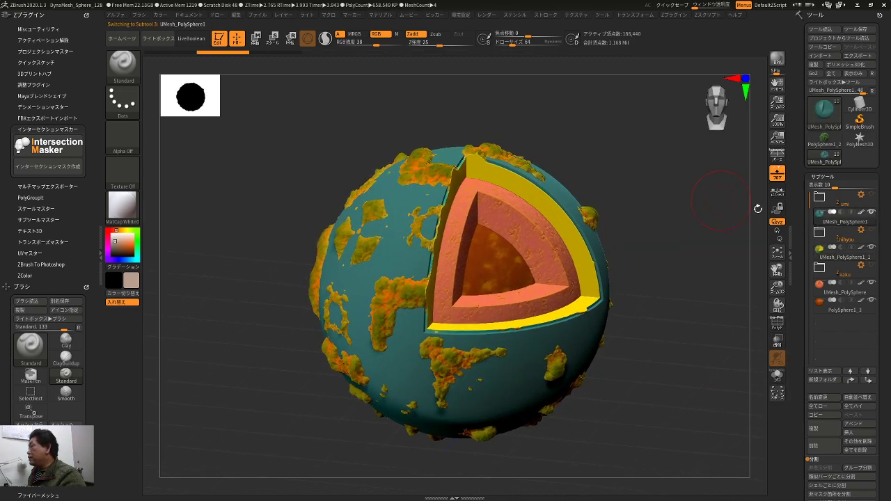
click(122, 207)
mouse_move(313, 220)
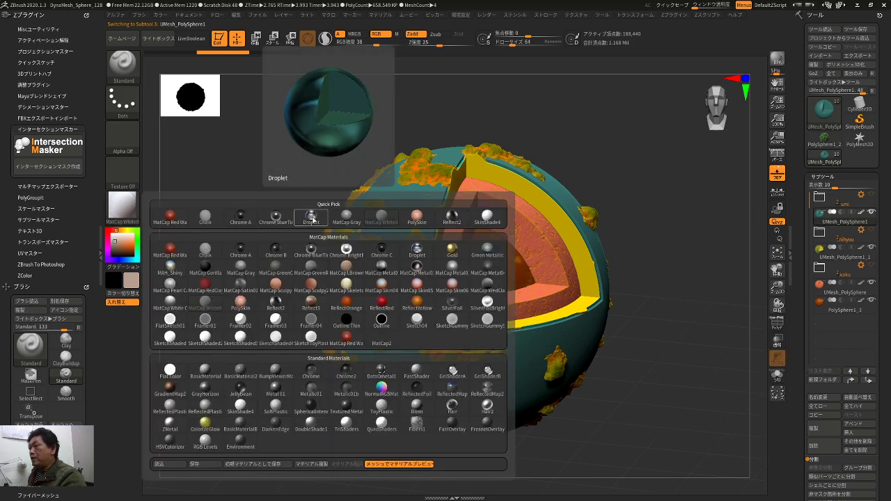
click(312, 220)
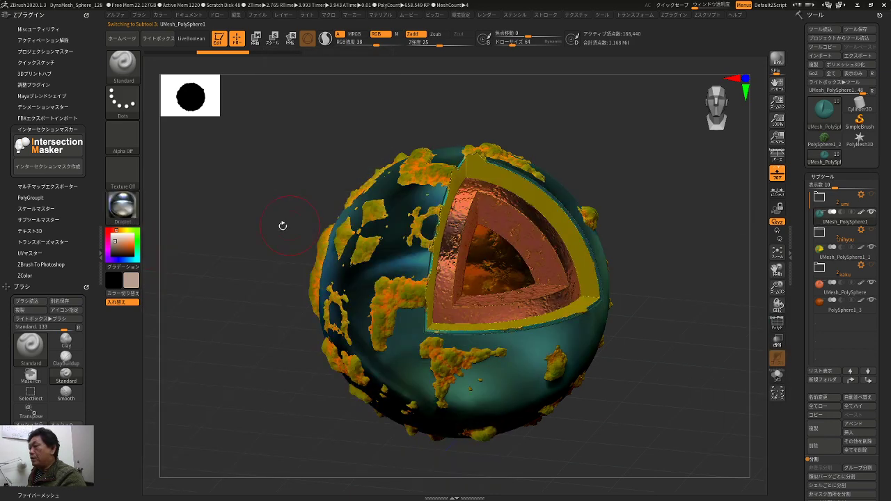
- Limit painting to the material channel only and fill the ocean sphere with the Droplet material
click(377, 33)
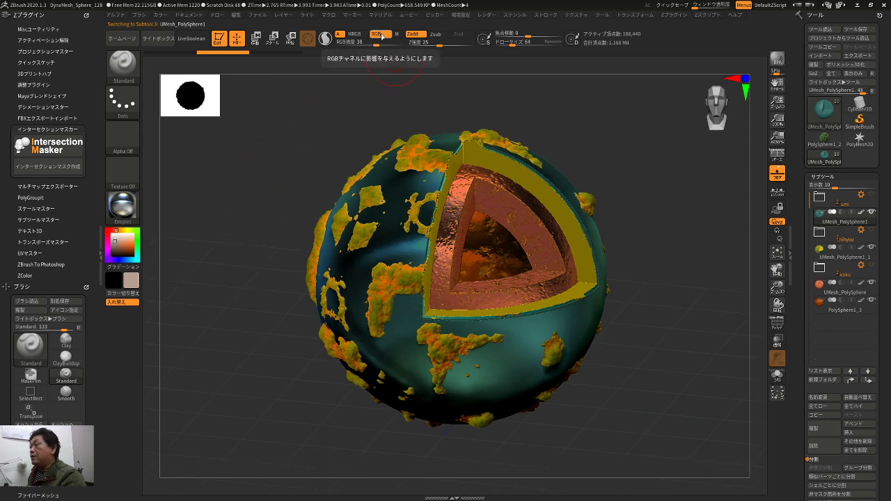
click(396, 35)
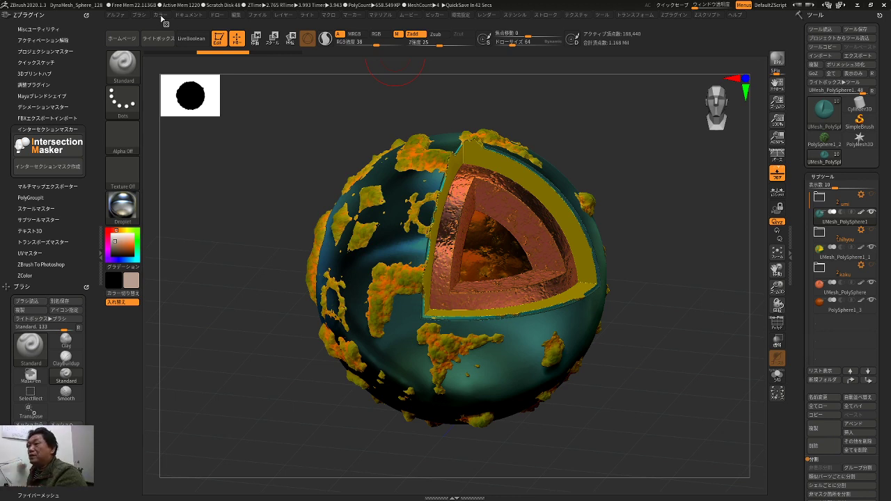
click(161, 16)
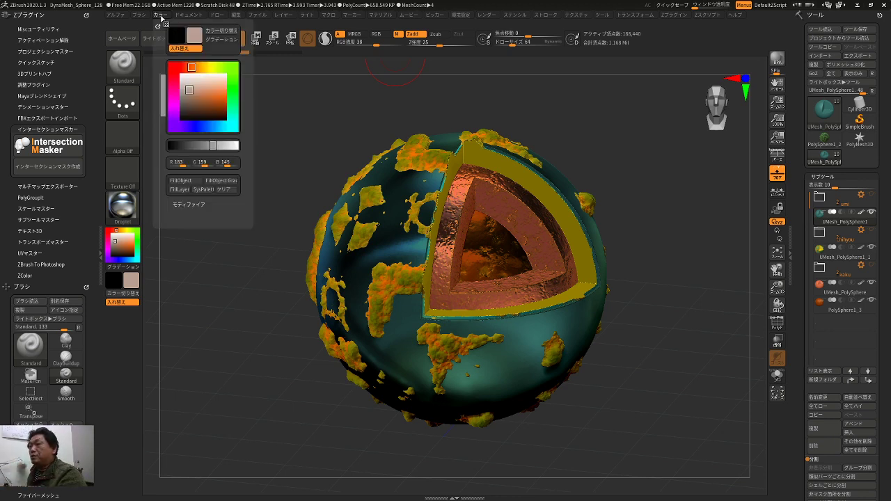
mouse_move(188, 17)
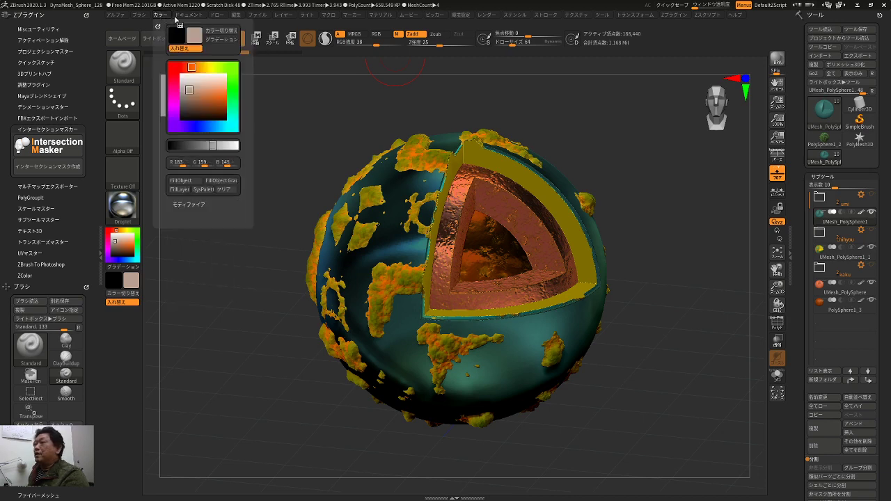
click(161, 15)
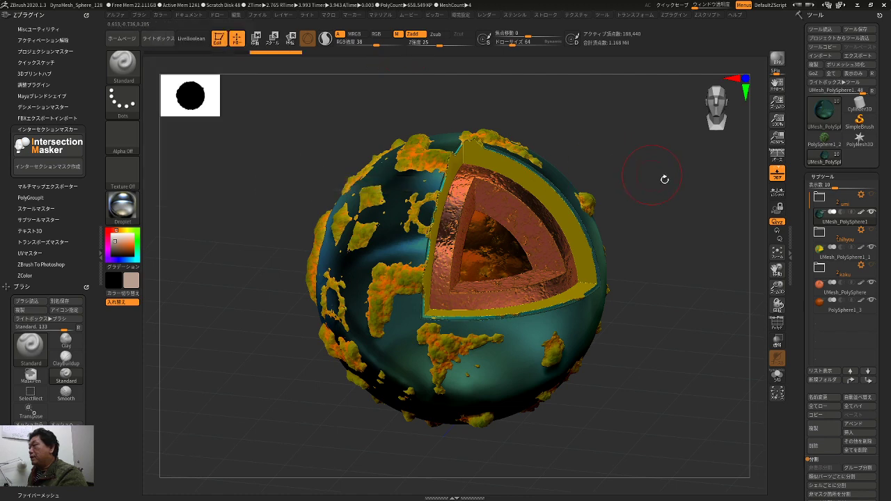
- Select the crust layer's subtool and fill it with the PolySkin material
click(836, 252)
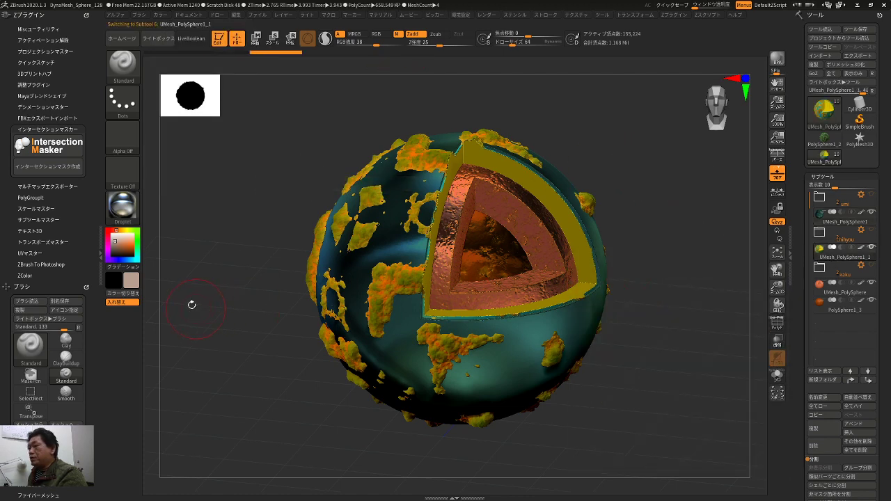
click(122, 207)
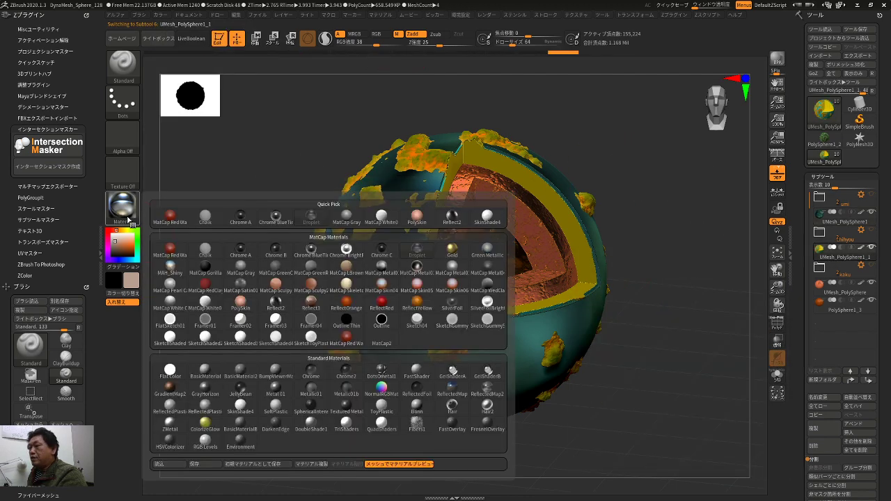
click(245, 302)
drag(222, 302, 136, 213)
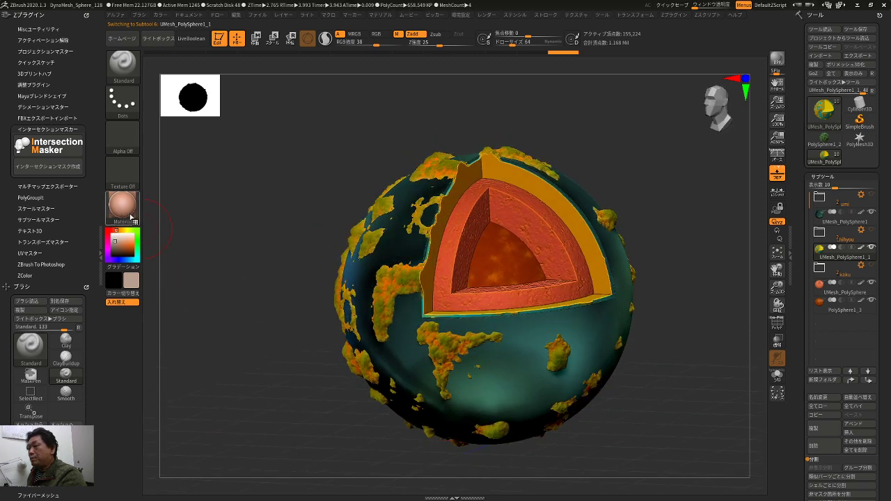
click(140, 15)
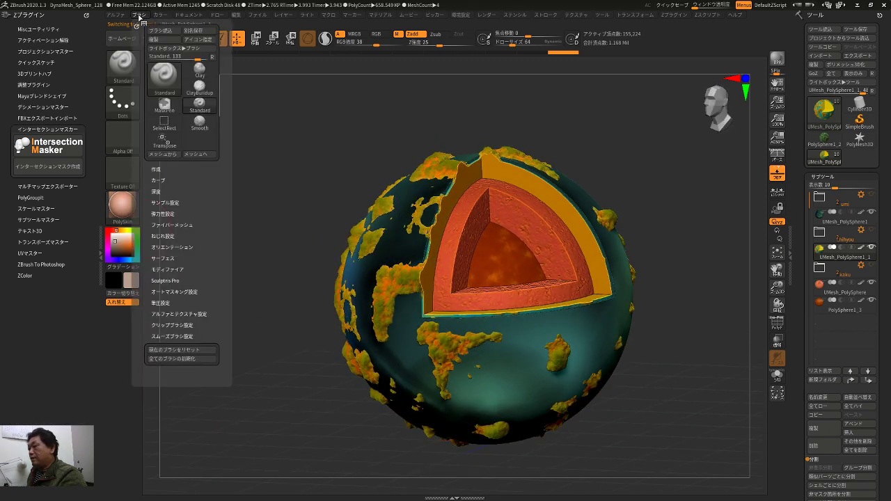
mouse_move(162, 19)
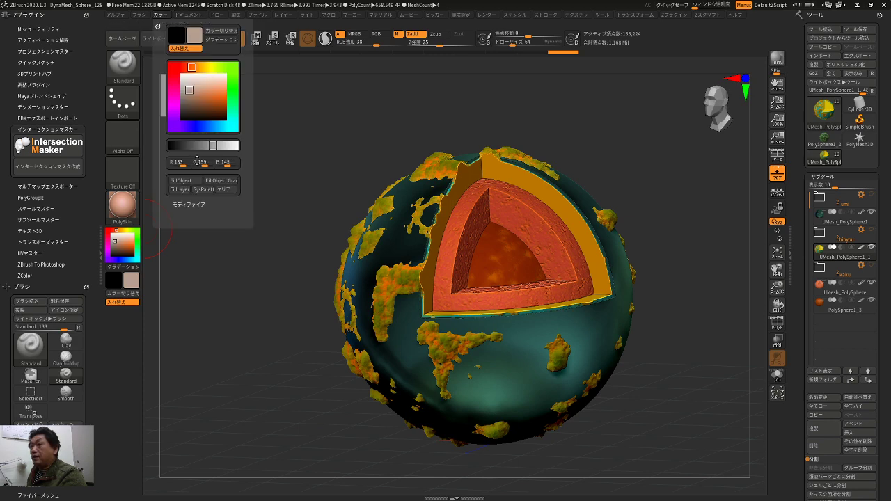
drag(272, 314, 290, 341)
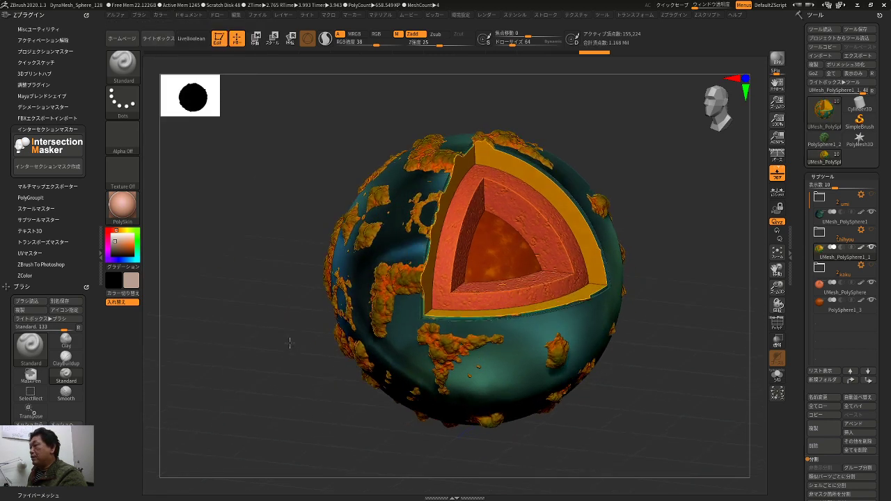
- Select the mantle layer's subtool, try the Reflect2 material on it, and fill it with the Gold material
click(822, 295)
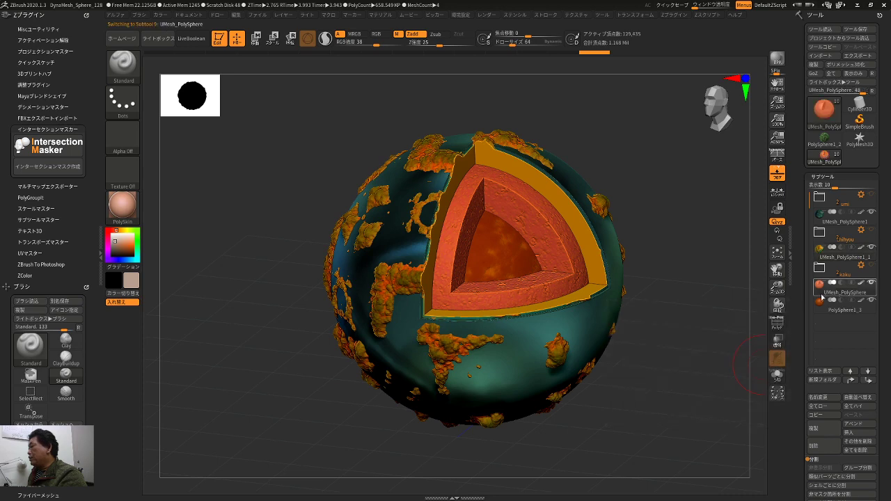
click(122, 206)
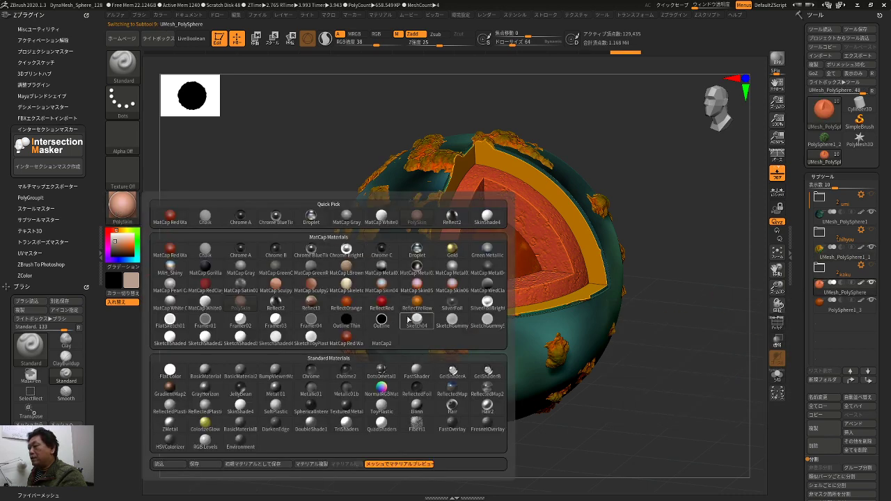
click(274, 303)
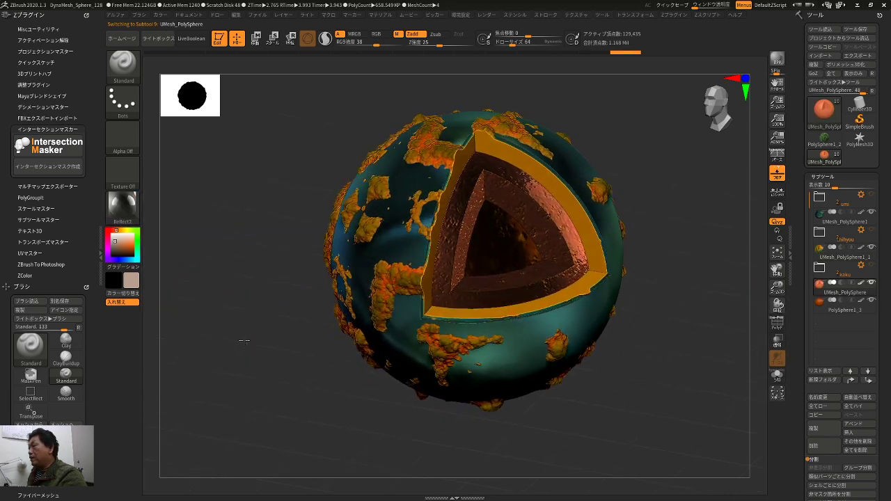
click(122, 205)
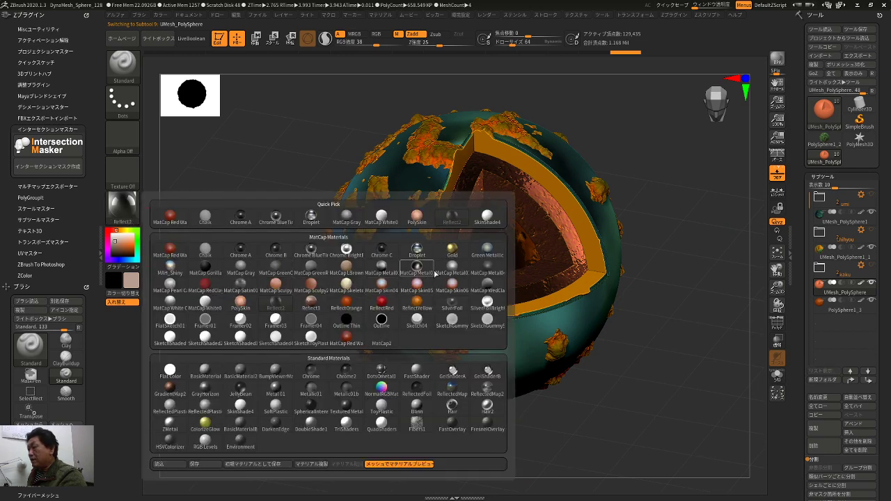
click(452, 249)
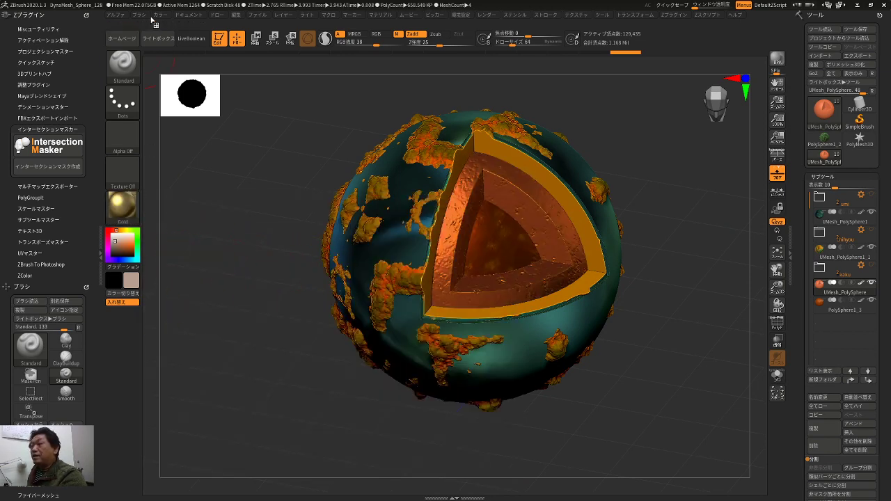
click(161, 15)
mouse_move(188, 17)
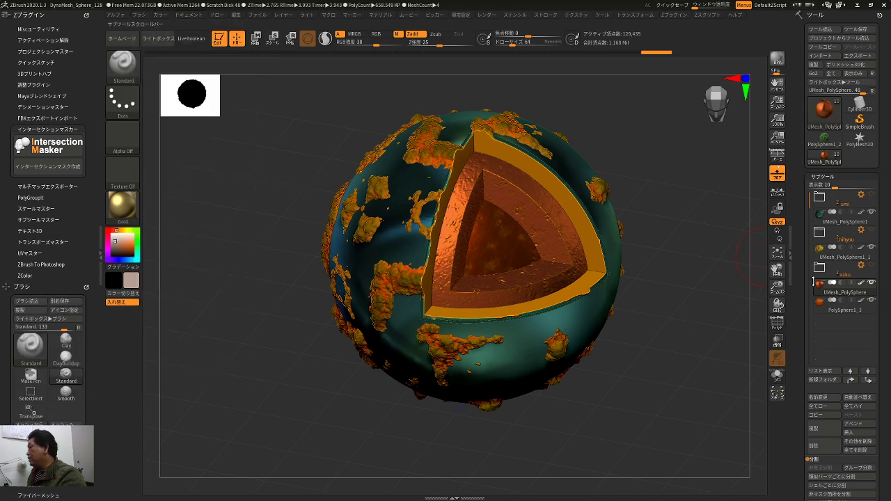
- Select the innermost core's subtool, compare chrome and metal MatCaps on it, and fill it with the MatCap Metal01 material
click(827, 311)
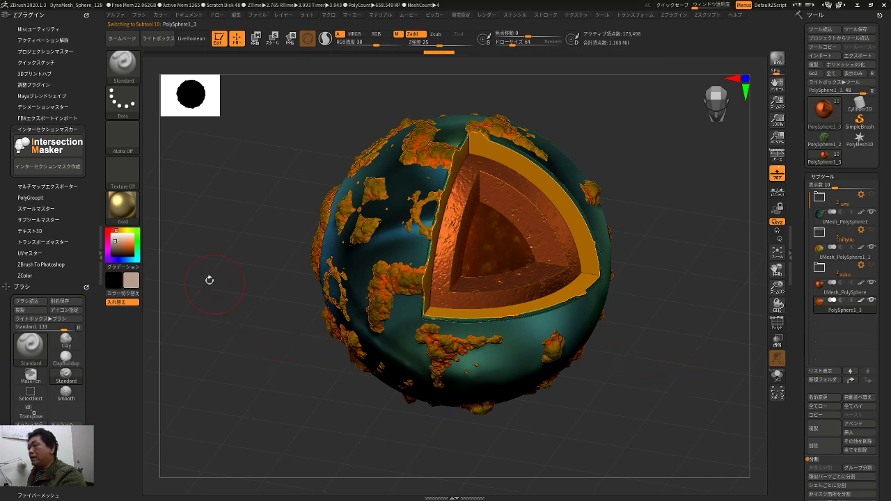
click(129, 211)
click(123, 208)
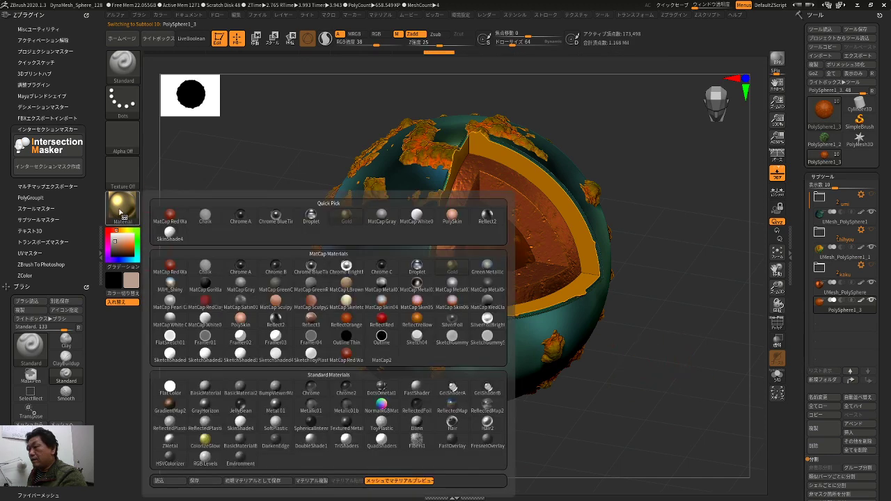
click(346, 268)
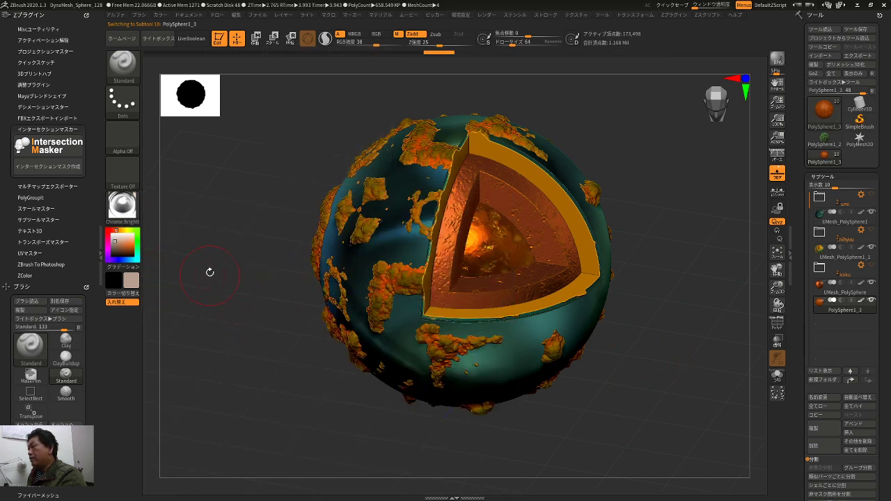
click(123, 207)
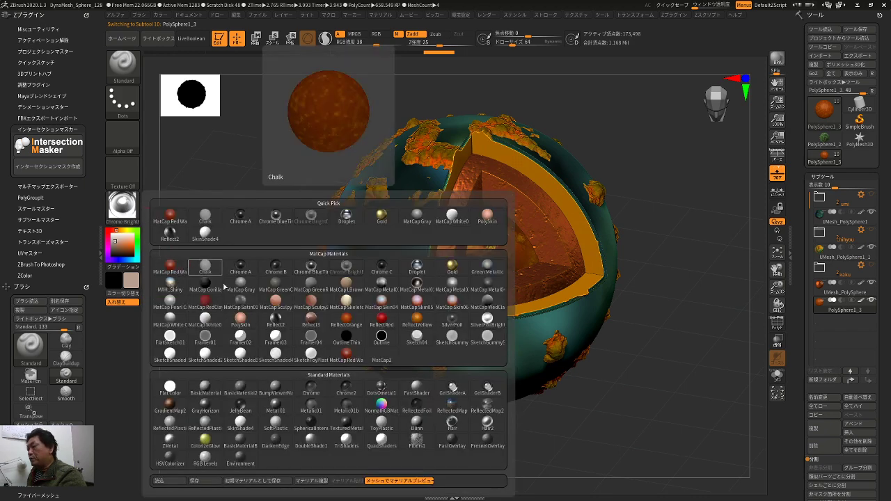
click(415, 283)
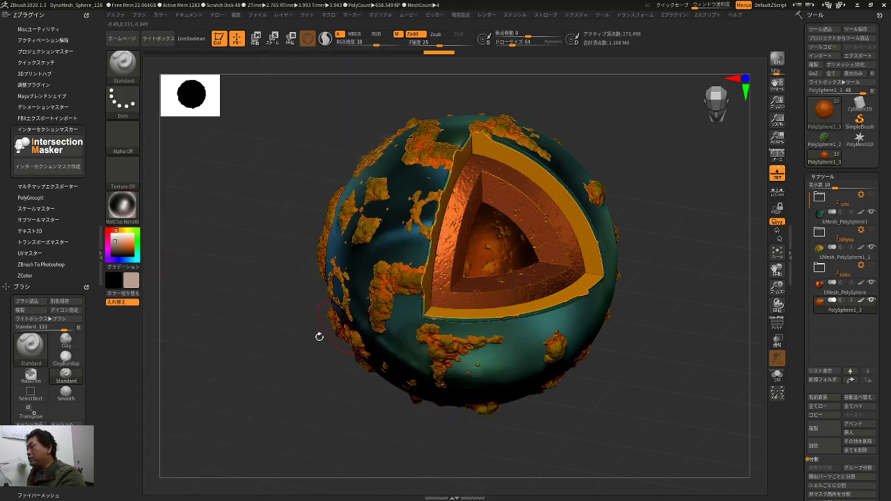
key(m)
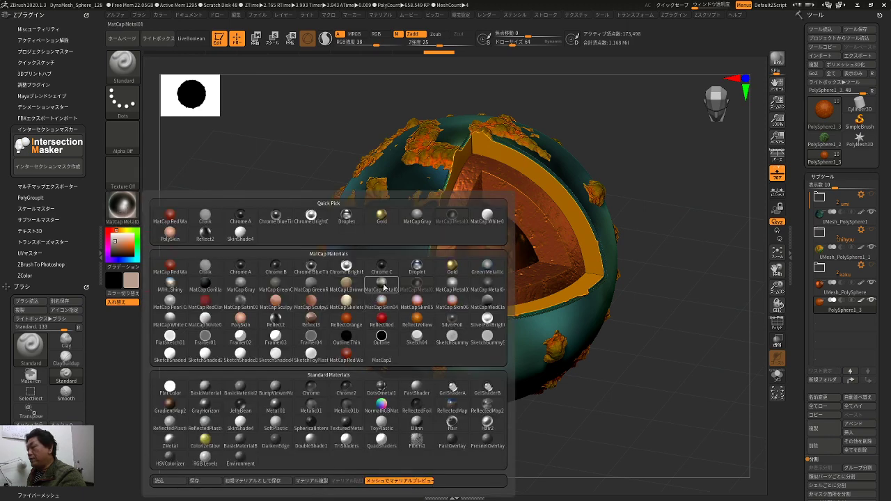
click(265, 365)
drag(265, 365, 264, 366)
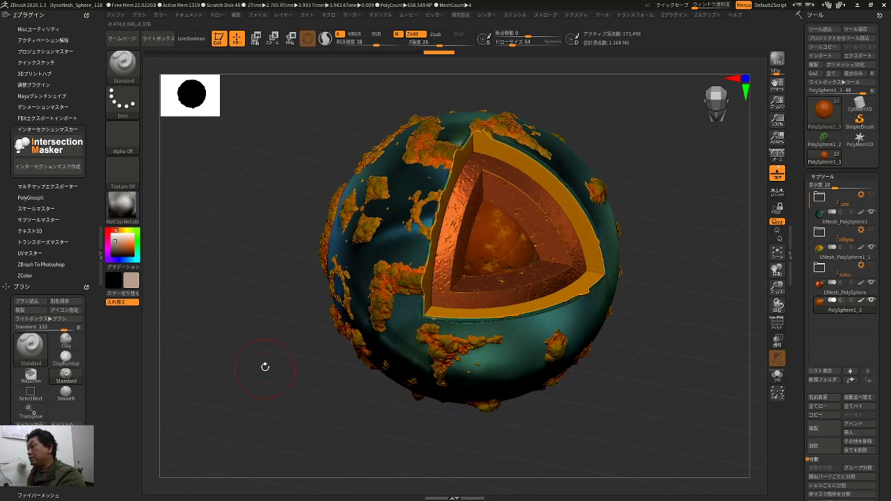
click(163, 15)
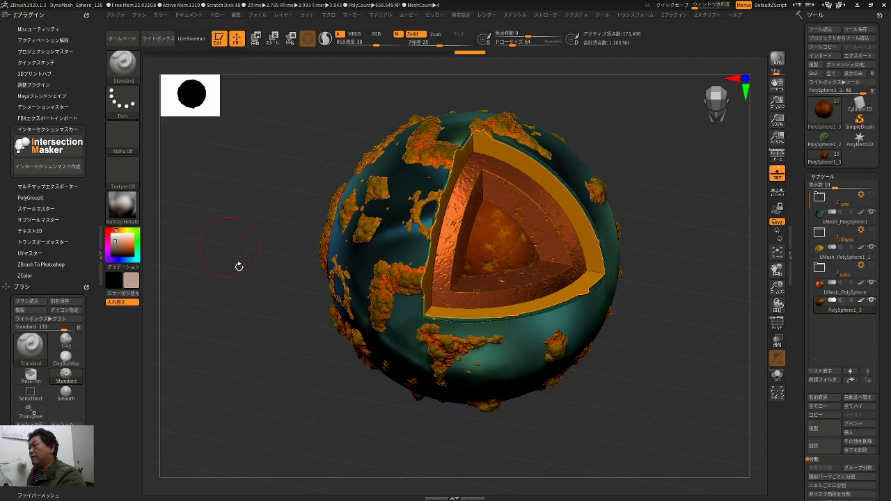
- Select the ocean sphere's subtool, paint a mask across its surface below the cutaway, and invert the mask
drag(238, 264, 259, 327)
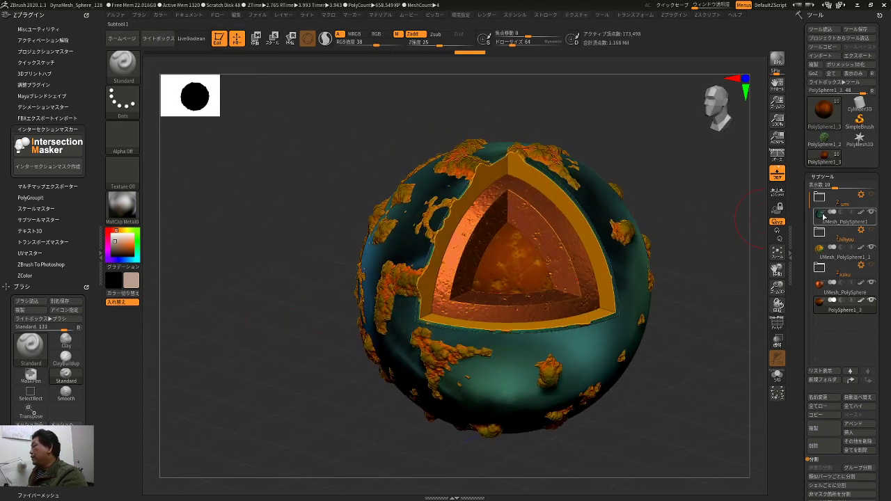
alt+drag(722, 200, 696, 165)
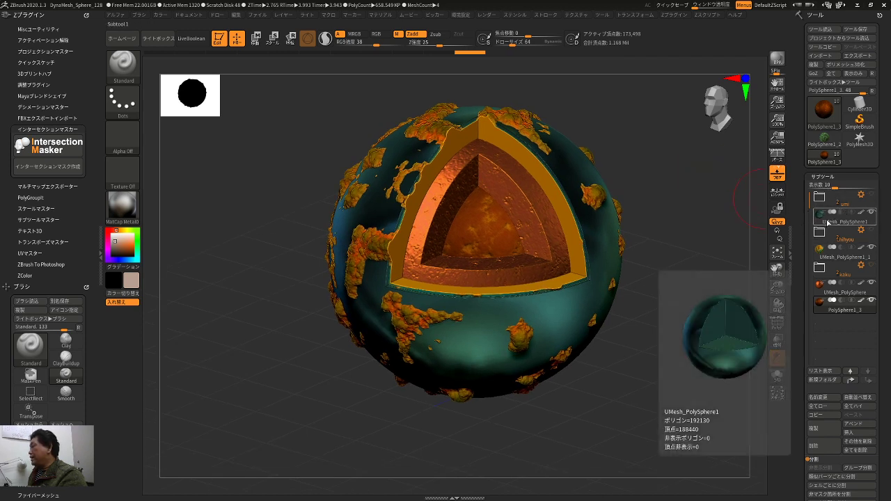
drag(700, 300, 686, 268)
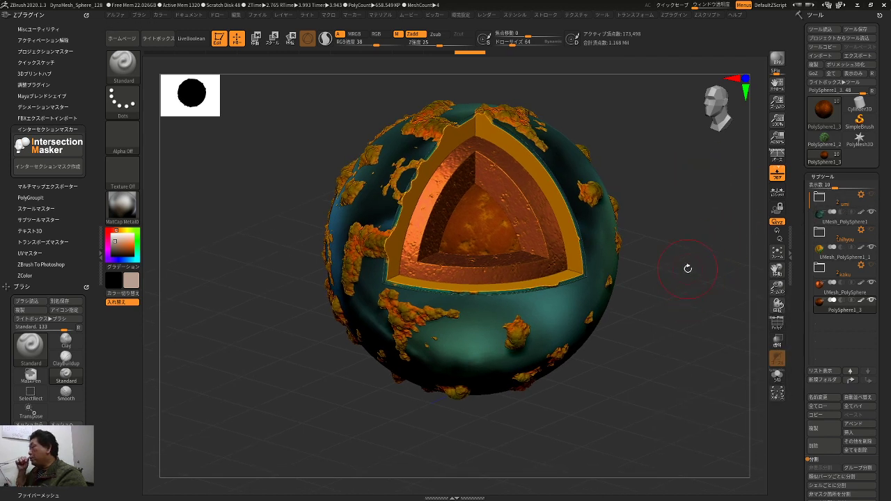
drag(692, 348, 684, 341)
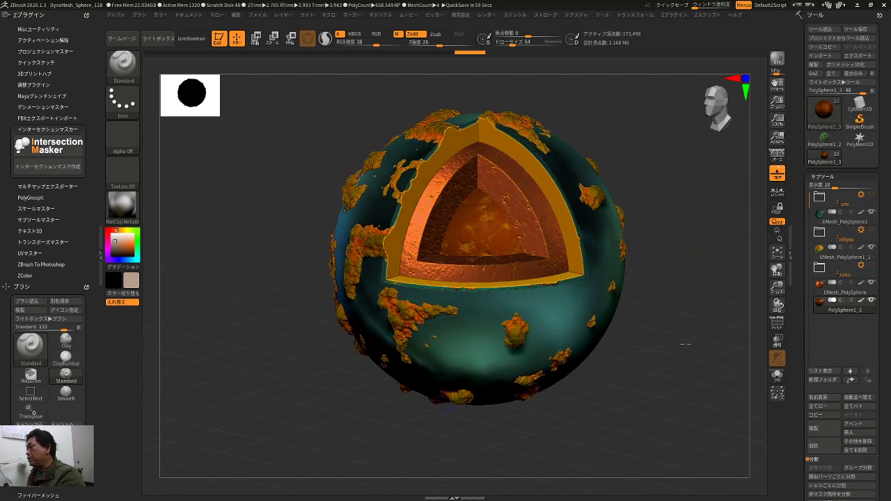
click(861, 221)
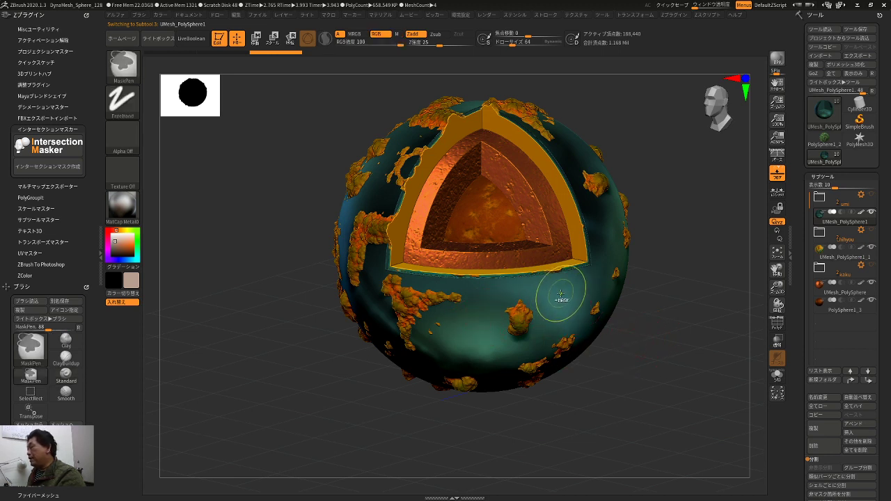
ctrl+drag(563, 300, 454, 325)
ctrl+click(681, 355)
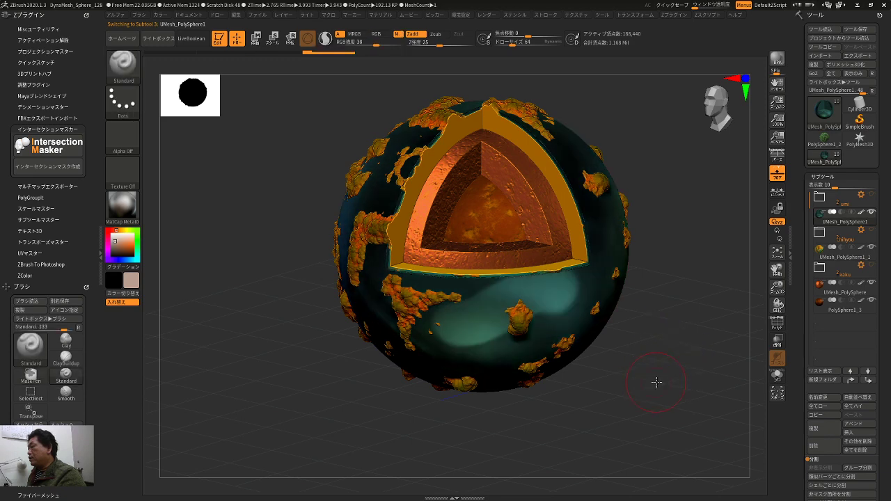
drag(656, 382, 660, 374)
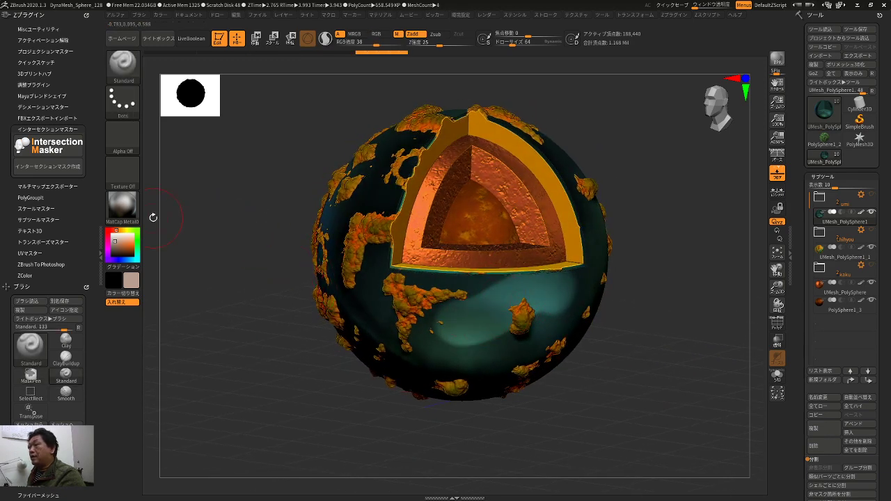
- Try filling the unmasked patch of the ocean sphere with the PolySkin material
click(123, 207)
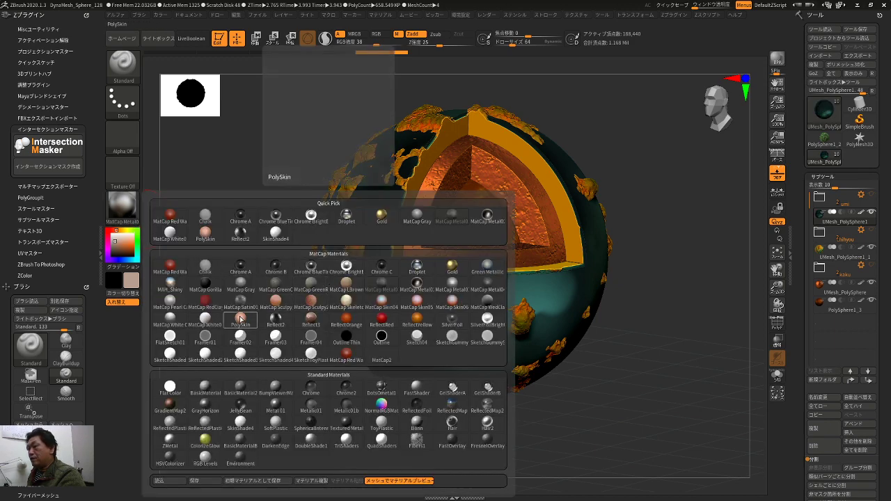
click(240, 318)
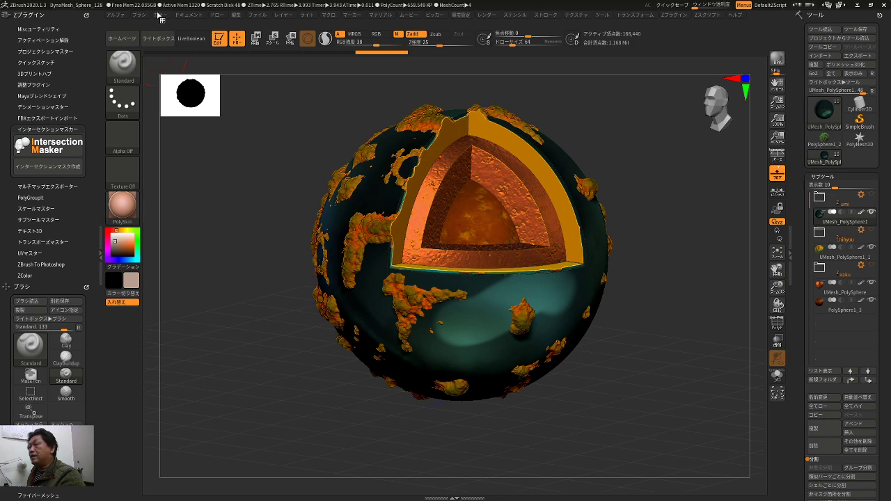
click(159, 15)
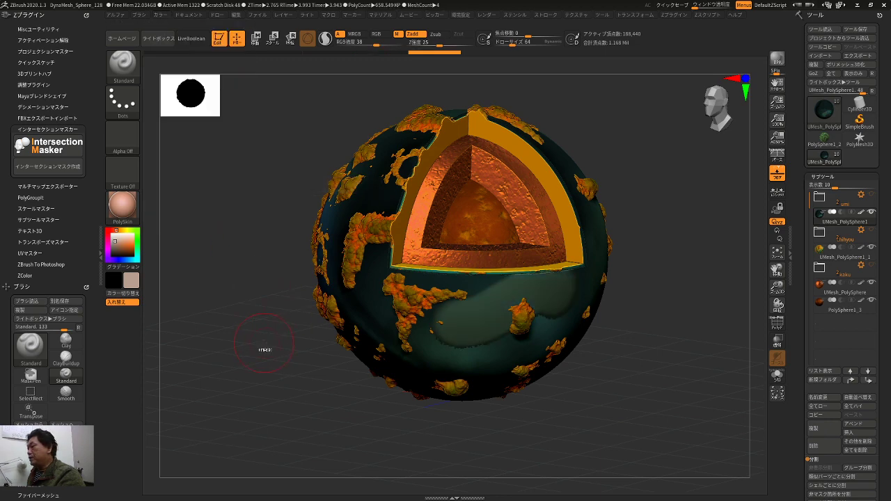
drag(265, 348, 306, 332)
drag(626, 228, 678, 285)
- Isolate the ocean sphere in Solo mode, examine its surface and cutaway faces, and show all layers again
click(777, 376)
mouse_move(684, 327)
mouse_down()
mouse_move(677, 360)
mouse_move(694, 314)
mouse_move(682, 320)
mouse_move(684, 378)
mouse_move(672, 397)
mouse_move(678, 381)
mouse_move(662, 350)
mouse_move(645, 341)
mouse_move(670, 395)
mouse_move(640, 389)
mouse_move(636, 379)
mouse_move(656, 369)
mouse_move(757, 374)
mouse_up()
key(ctrl)
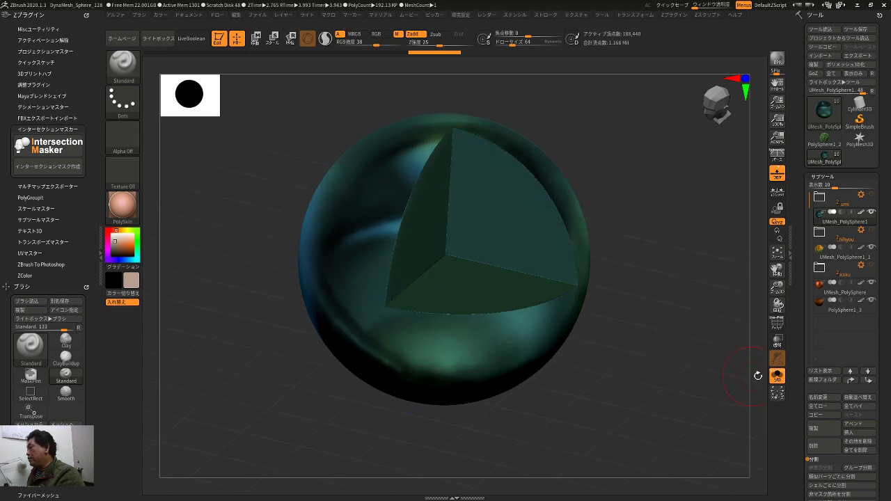
click(776, 377)
click(776, 376)
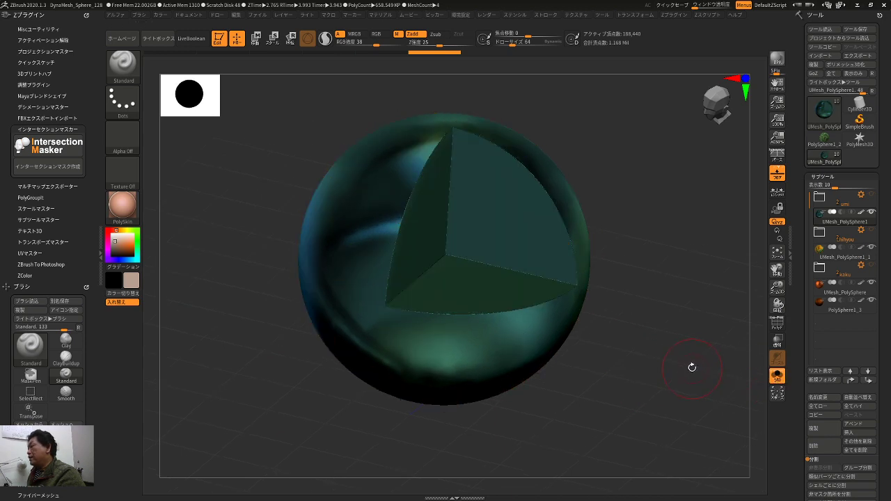
drag(691, 366, 686, 364)
key(ctrl+shift)
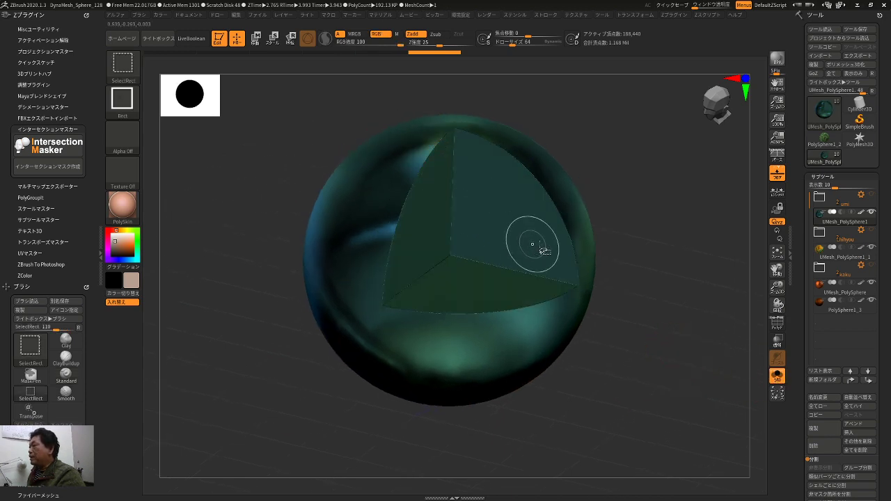
click(776, 377)
click(777, 376)
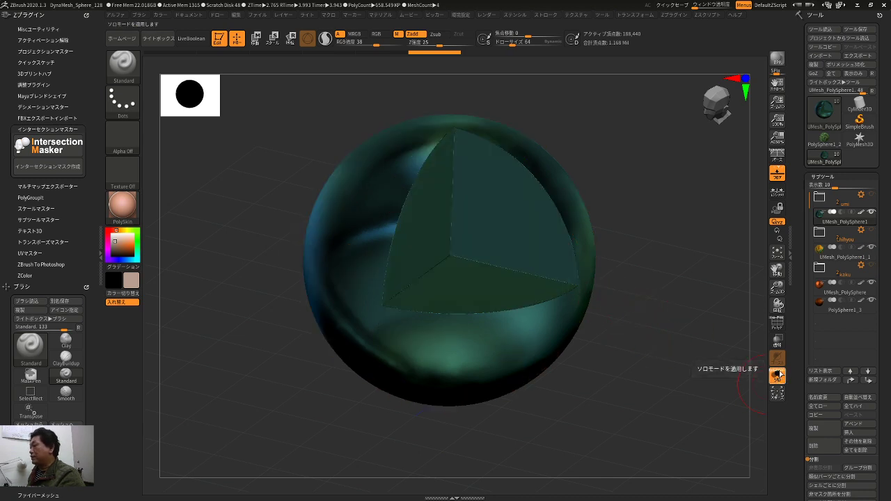
click(777, 376)
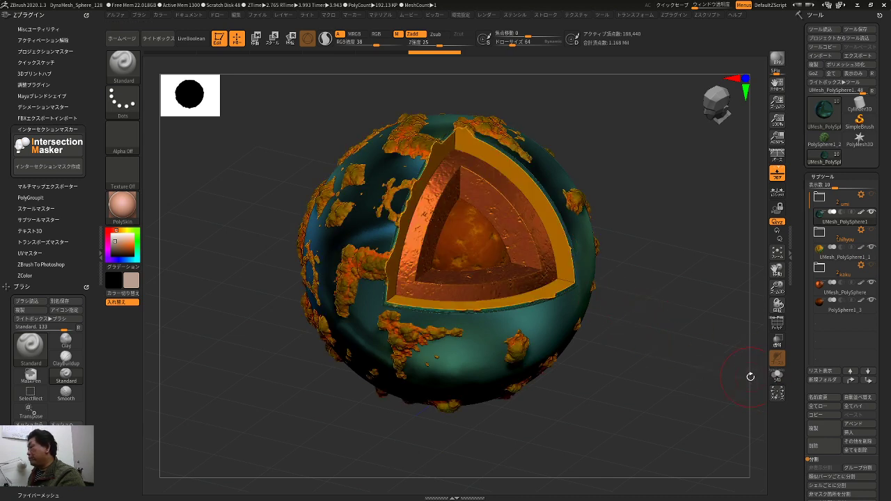
- Select the crust subtool, isolate it in Solo mode, examine its surface and cutaway faces, and show all layers again
alt+drag(716, 367, 698, 349)
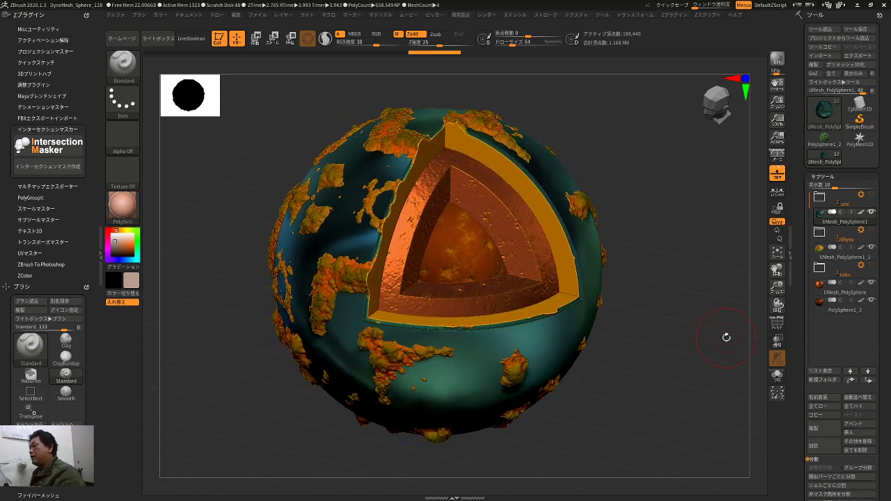
click(845, 256)
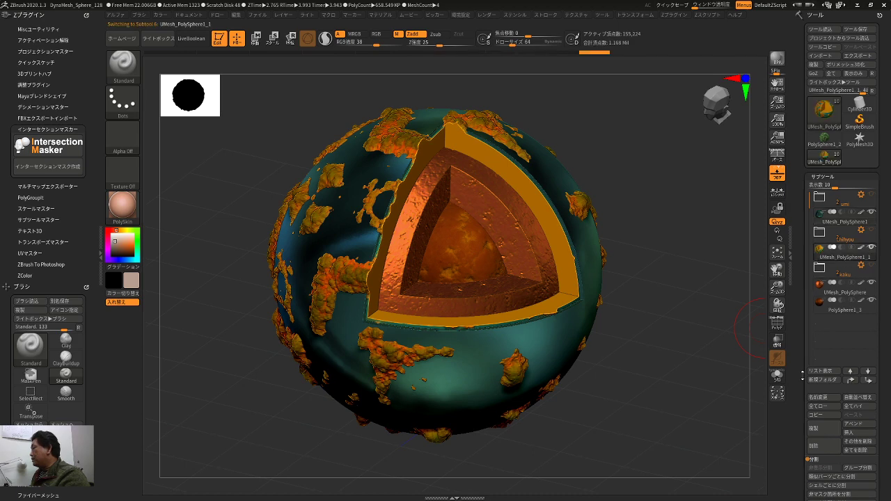
click(777, 376)
mouse_move(722, 364)
mouse_down()
mouse_move(705, 334)
mouse_move(700, 348)
mouse_move(754, 377)
mouse_move(693, 368)
mouse_move(647, 384)
mouse_up()
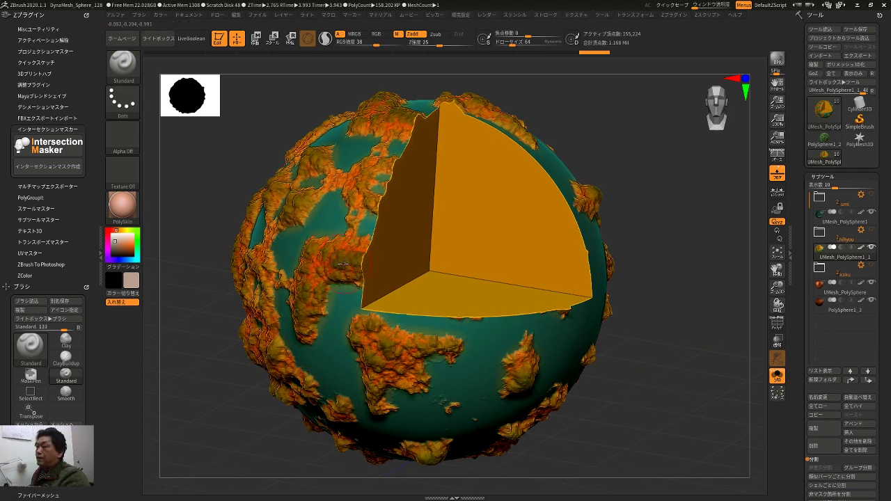
drag(705, 297, 709, 295)
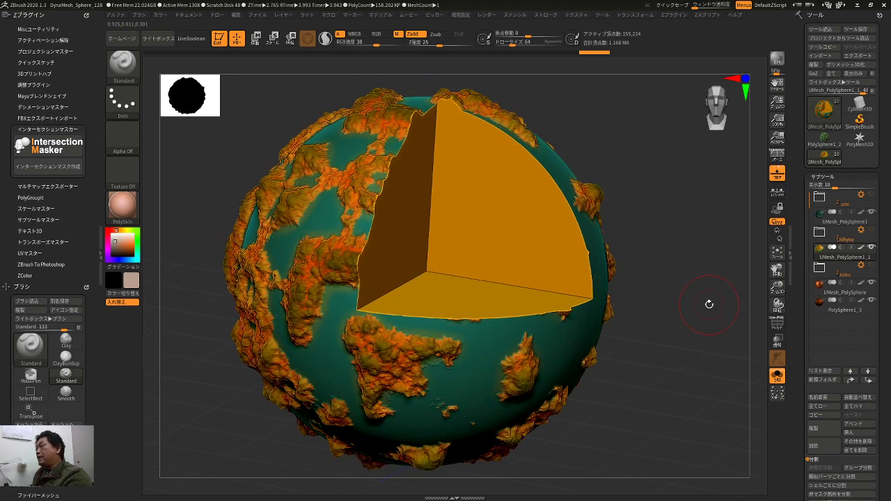
click(777, 376)
drag(705, 387, 700, 347)
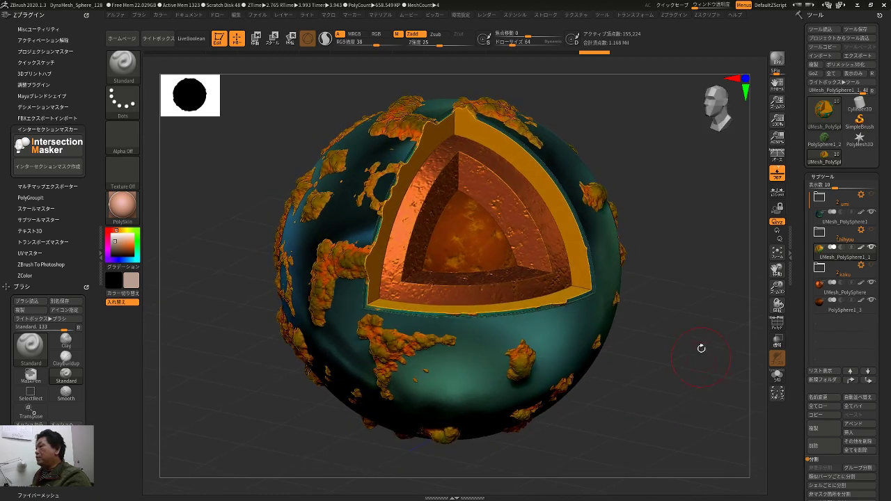
- Render a BPR preview of the cutaway Earth and return to the editing view
click(776, 59)
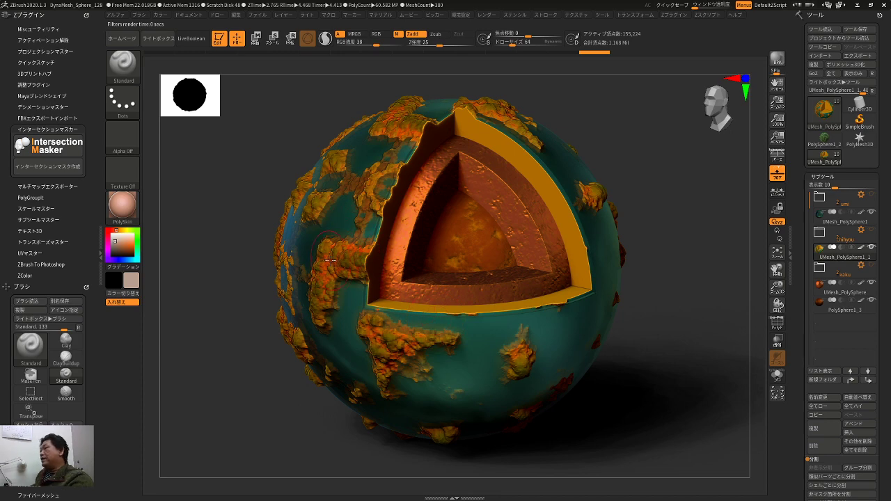
drag(714, 388, 708, 384)
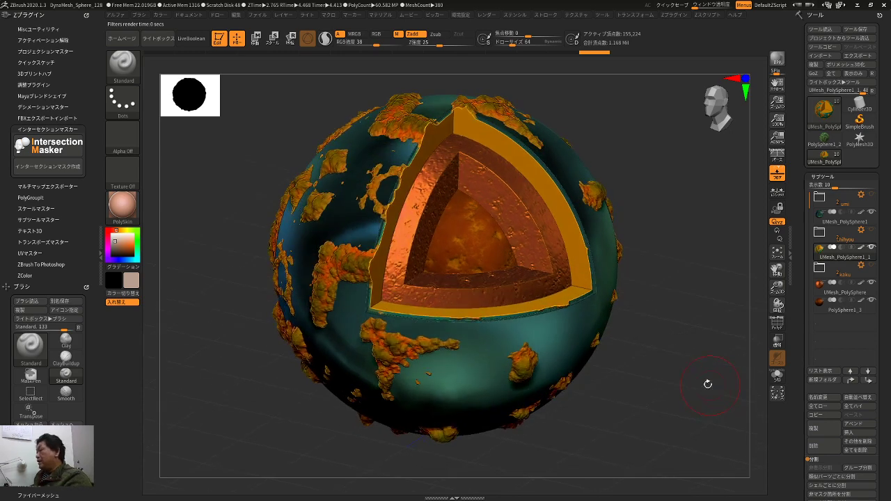
drag(191, 220, 205, 218)
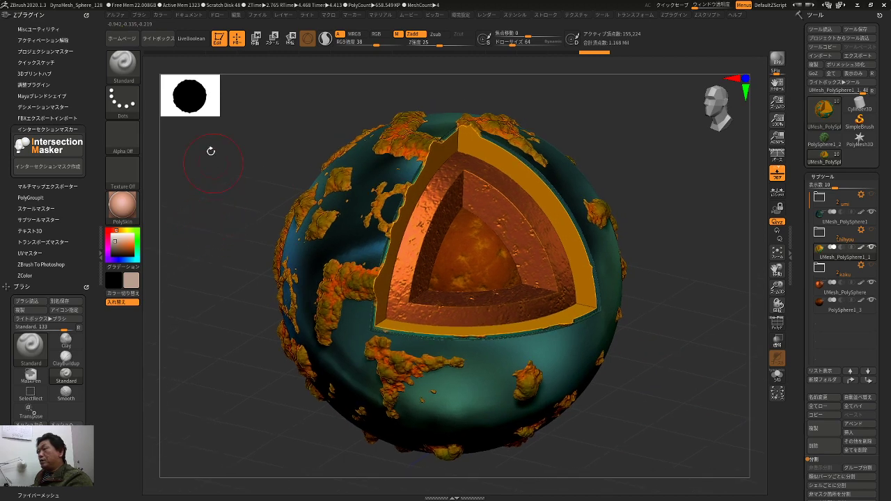
- Try applying the Noise38 surface noise preset to the crust subtool
click(158, 38)
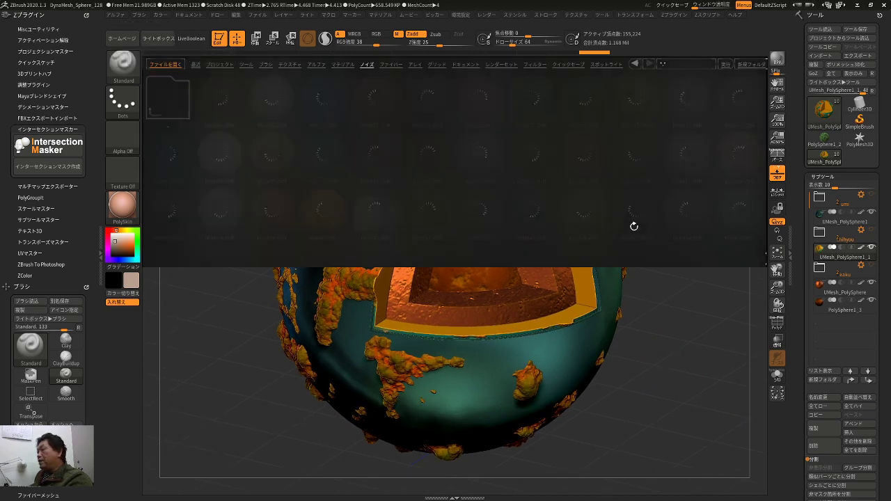
drag(696, 218, 559, 217)
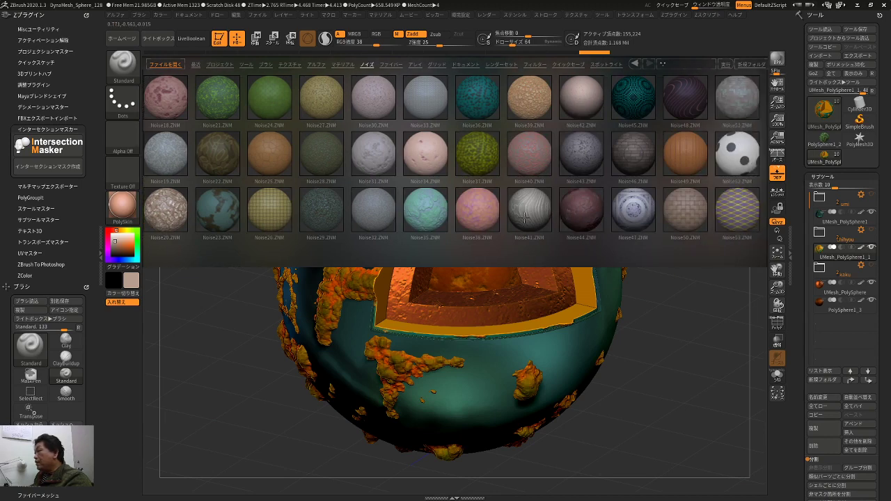
double_click(490, 216)
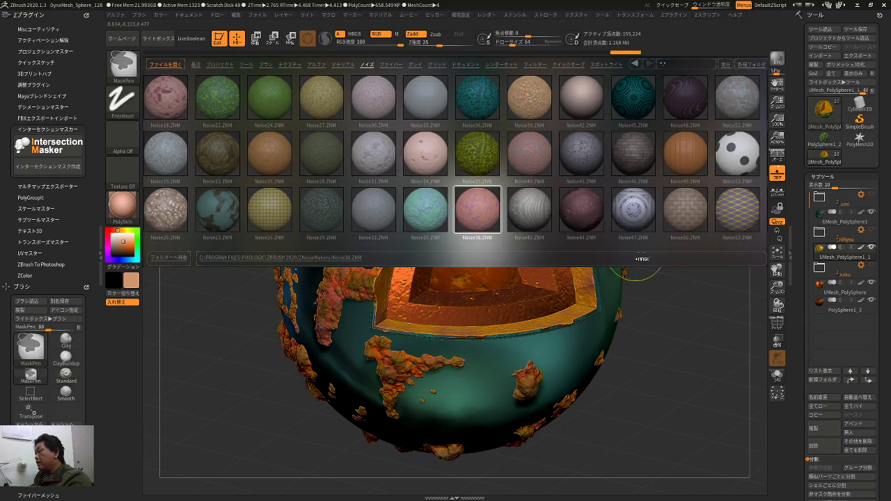
- Select the ocean sphere's subtool, apply the Noise38 surface noise preset to it, and close the preset browser
click(830, 221)
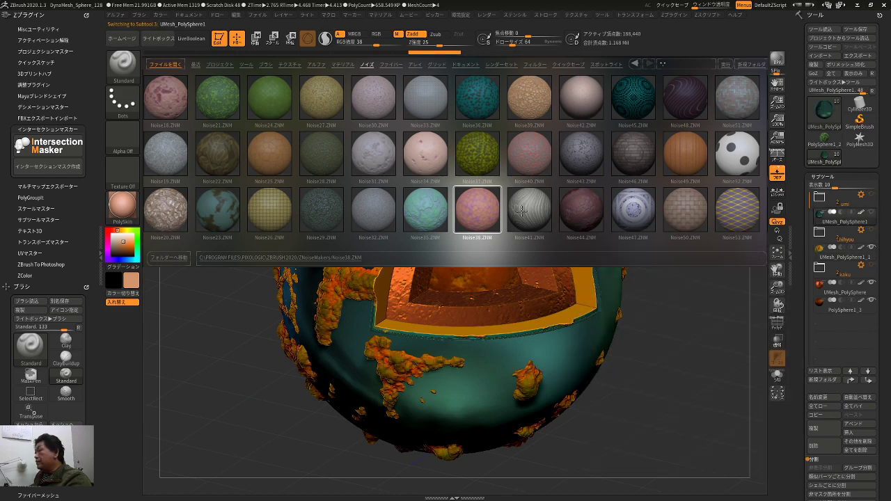
double_click(477, 213)
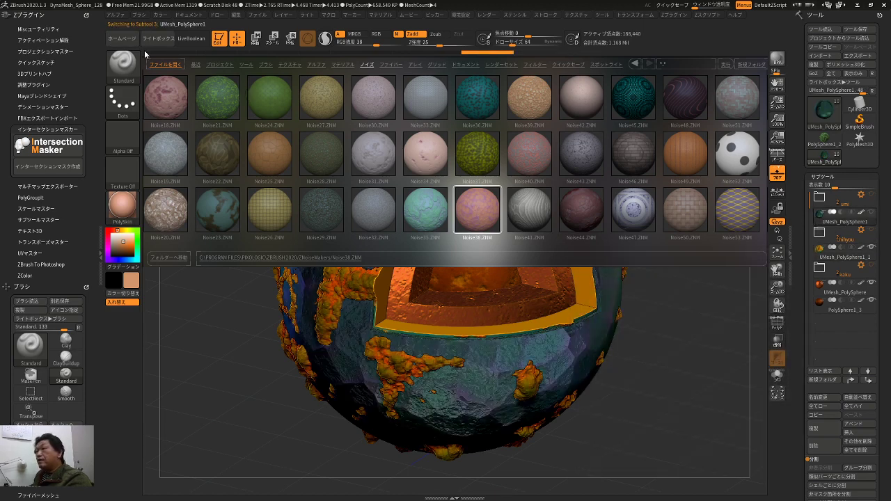
click(122, 38)
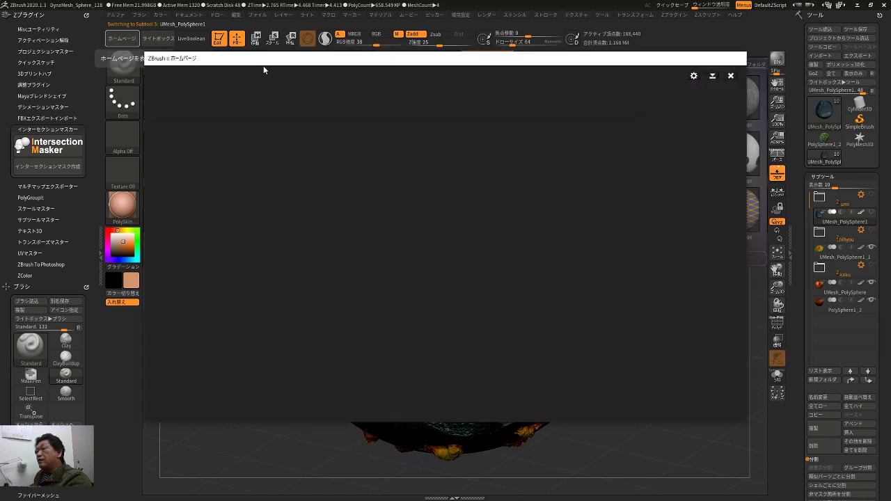
click(730, 75)
click(167, 39)
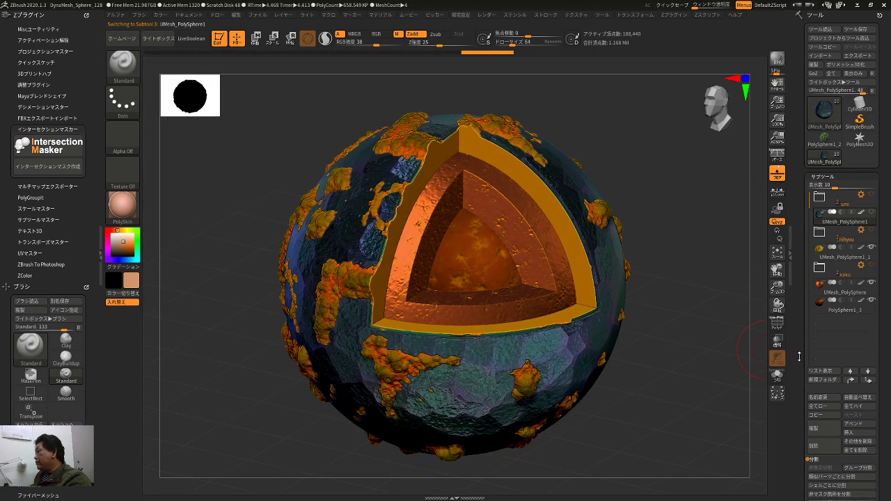
- Edit the ocean's surface noise: set color blend to 0 and noise scale to 512, lower the plugin scale, and accept
drag(798, 356, 795, 256)
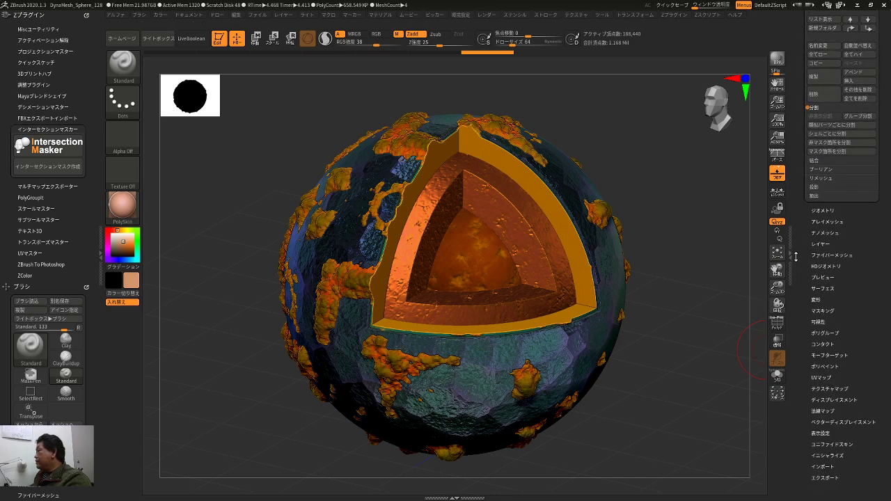
click(823, 288)
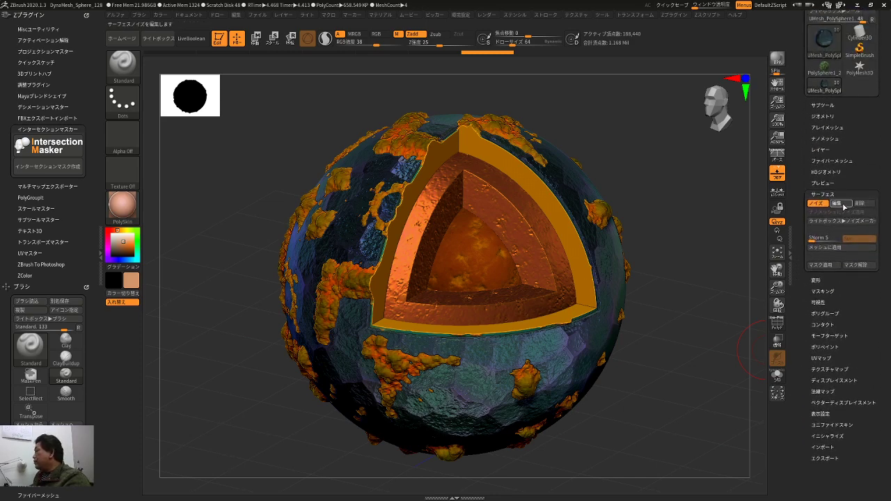
click(844, 207)
drag(845, 293, 772, 307)
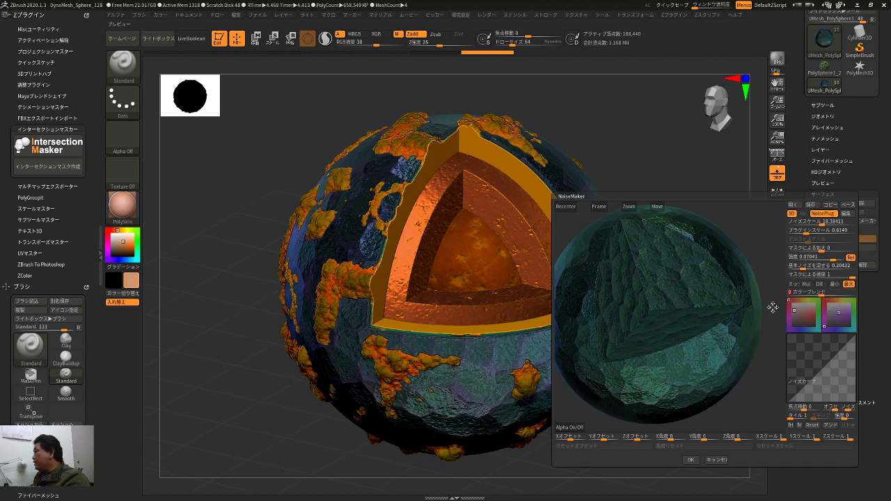
drag(831, 223, 852, 221)
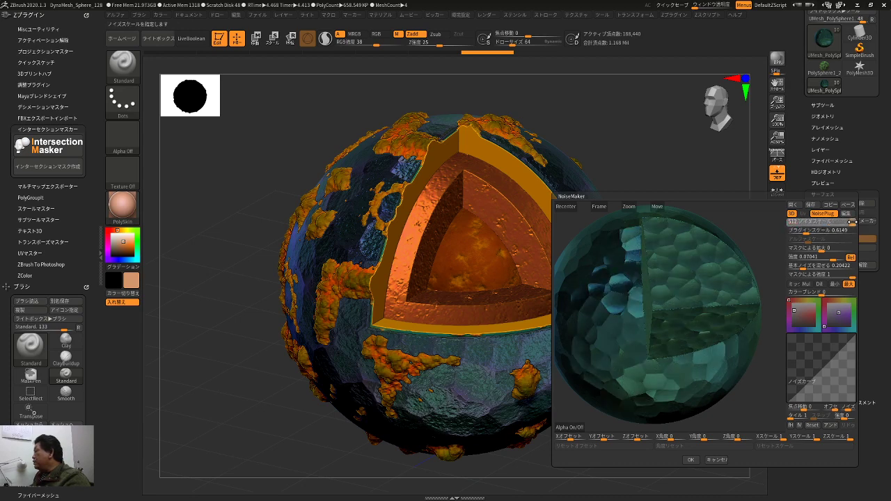
drag(768, 259, 758, 238)
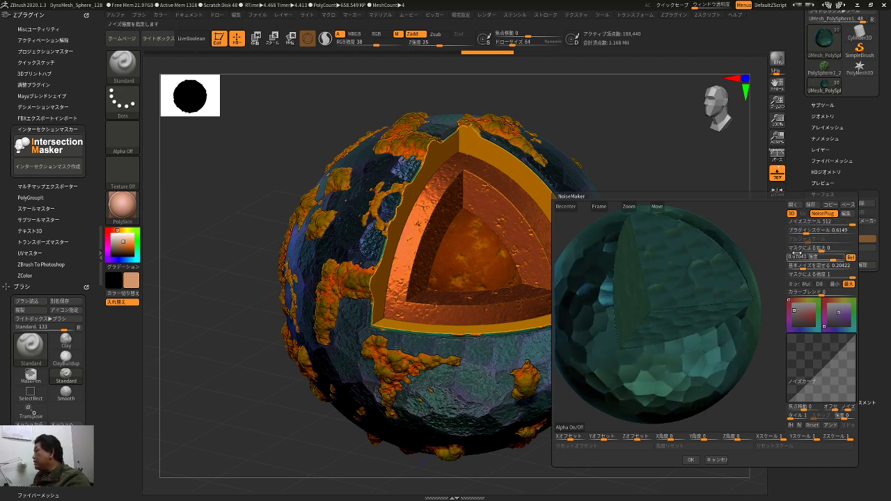
drag(805, 233, 762, 228)
click(690, 459)
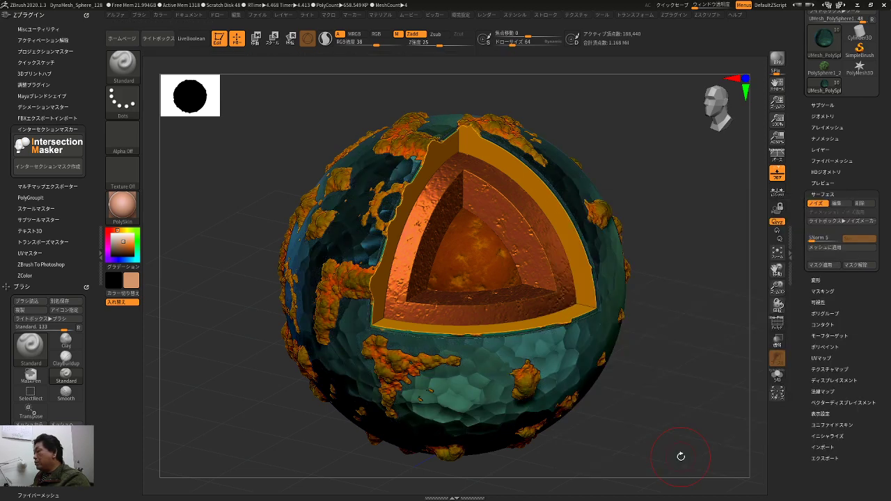
- Render a BPR preview to check the faceted ocean noise, and return to the editing view
click(776, 61)
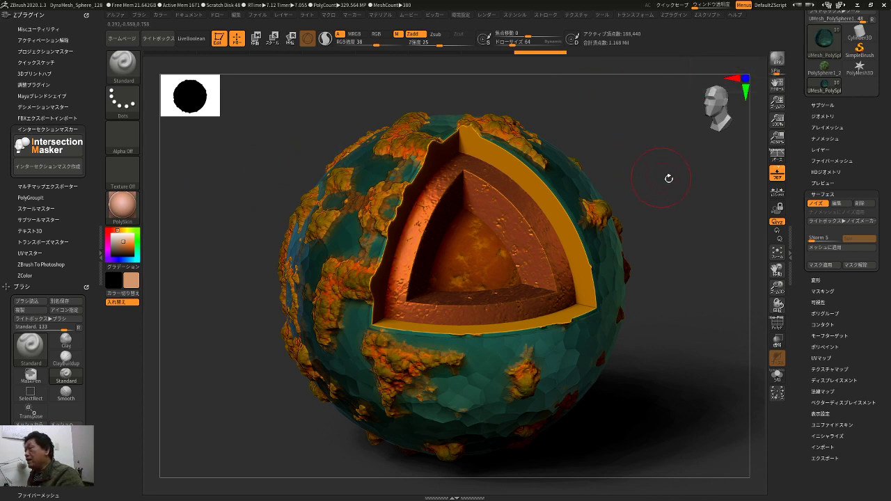
click(618, 112)
drag(620, 111, 616, 115)
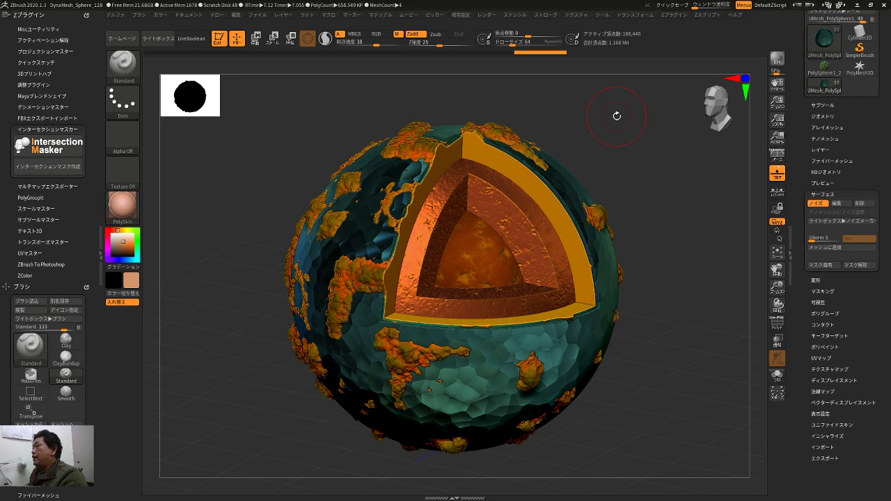
click(681, 17)
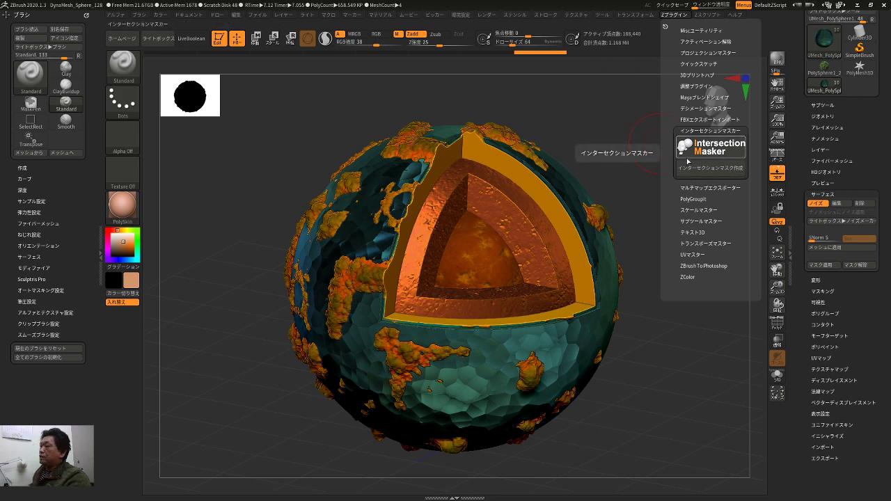
click(731, 143)
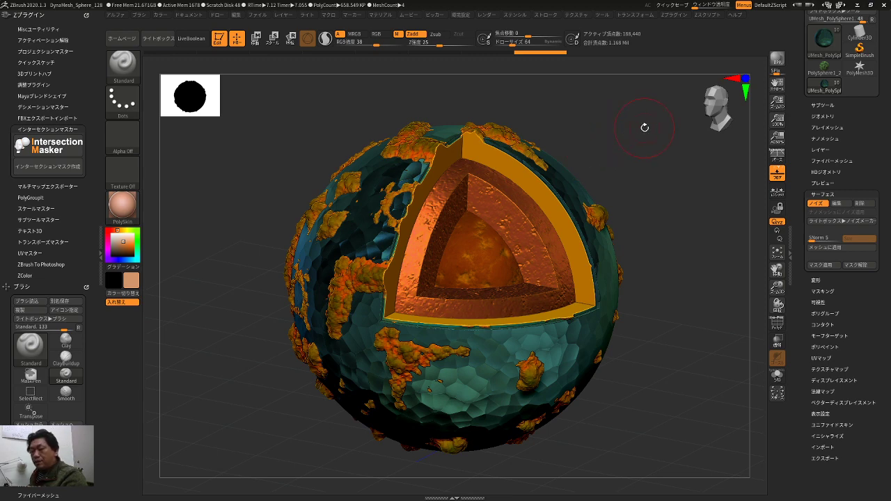
drag(662, 121, 646, 130)
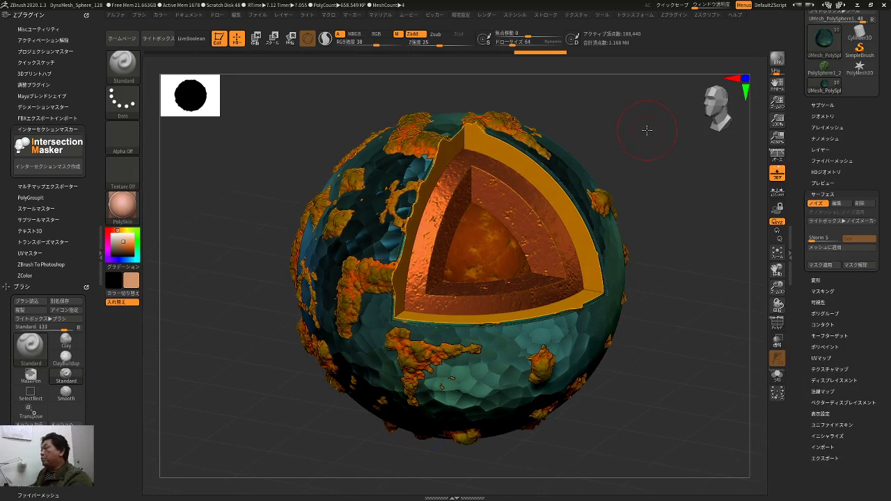
- Append a Sphere3D subtool and enlarge it until it encloses the whole Earth model
click(822, 105)
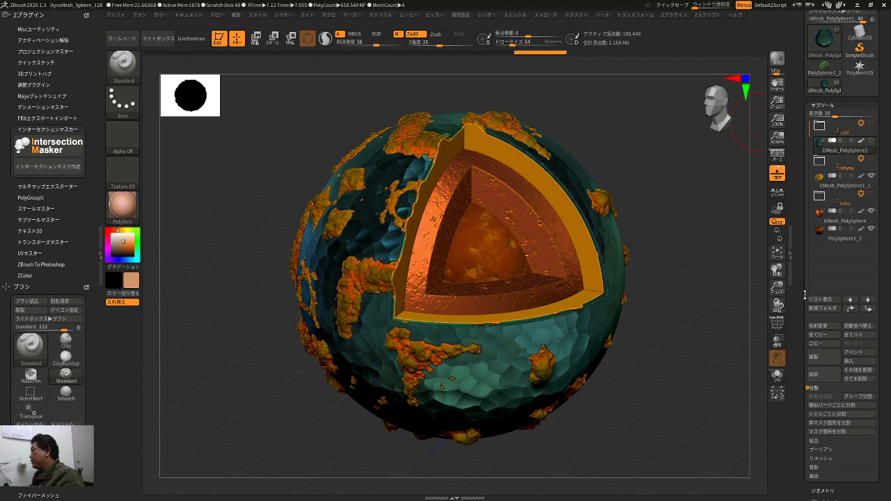
click(857, 352)
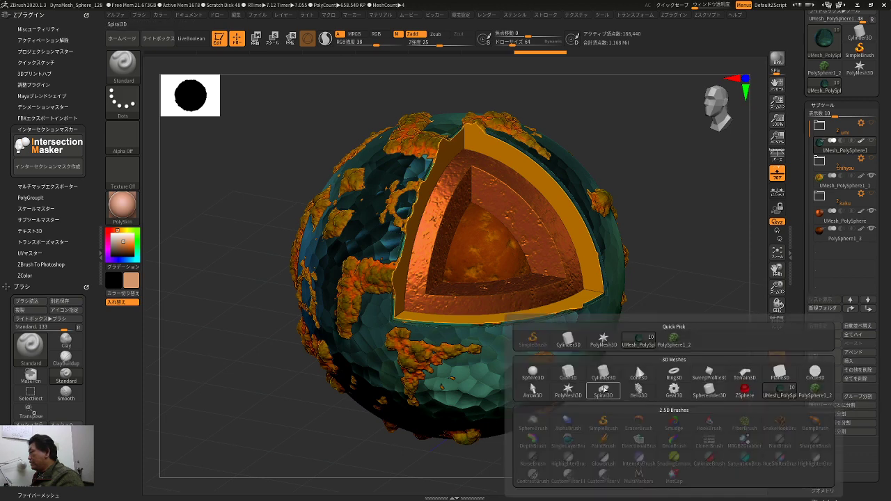
click(552, 366)
drag(455, 274, 481, 257)
- Convert the appended sphere to DynaMesh at resolution 128
drag(799, 417, 798, 388)
scroll(798, 388, down, 3)
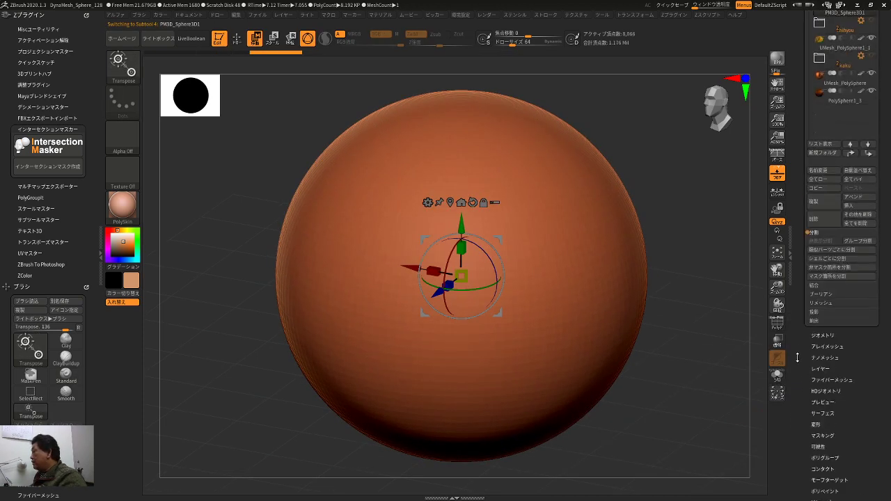
click(823, 335)
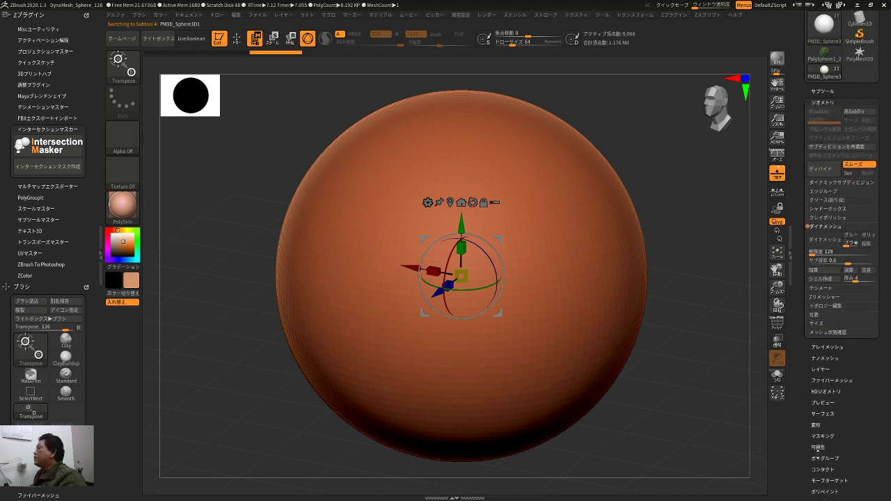
click(824, 239)
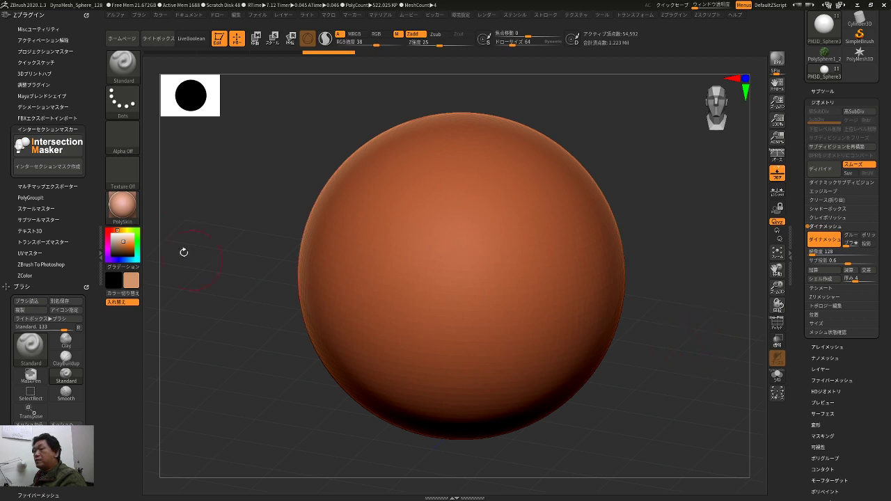
- Set the active color to white and switch the appended sphere's material to SkinShade4
click(113, 234)
drag(213, 257, 215, 260)
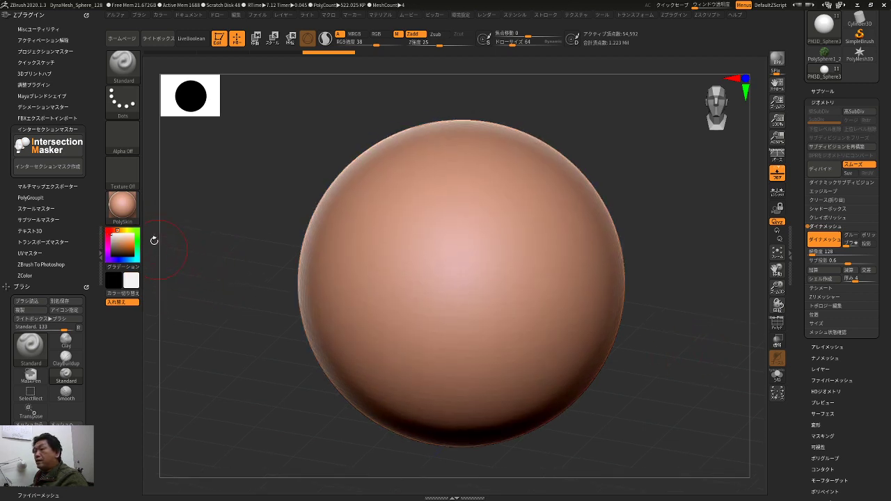
click(122, 205)
click(275, 234)
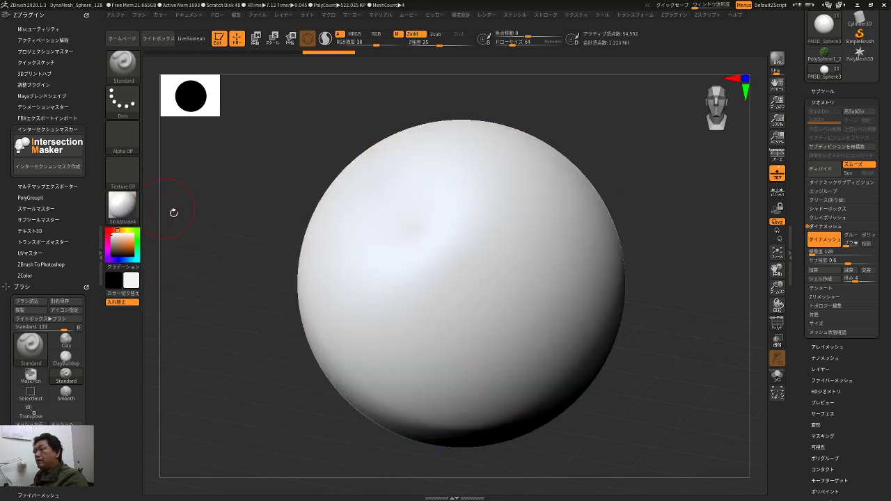
- Apply the Noise15 surface noise preset to the white enclosing sphere
click(158, 38)
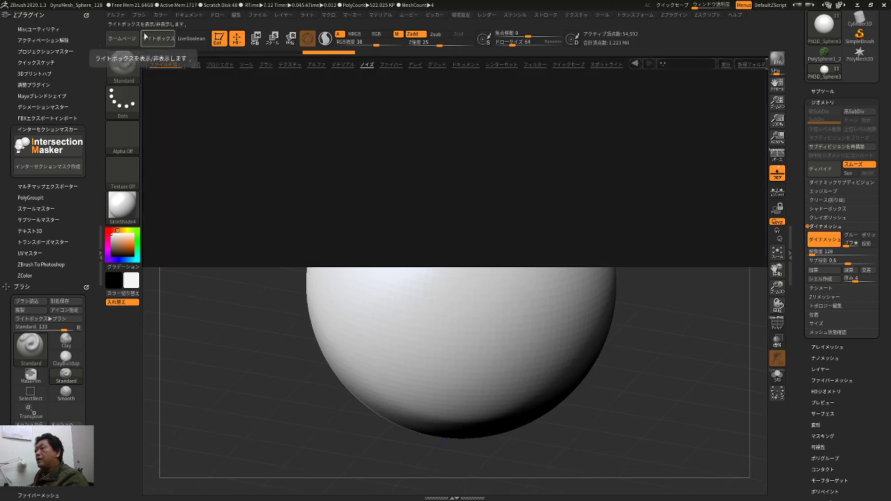
double_click(428, 98)
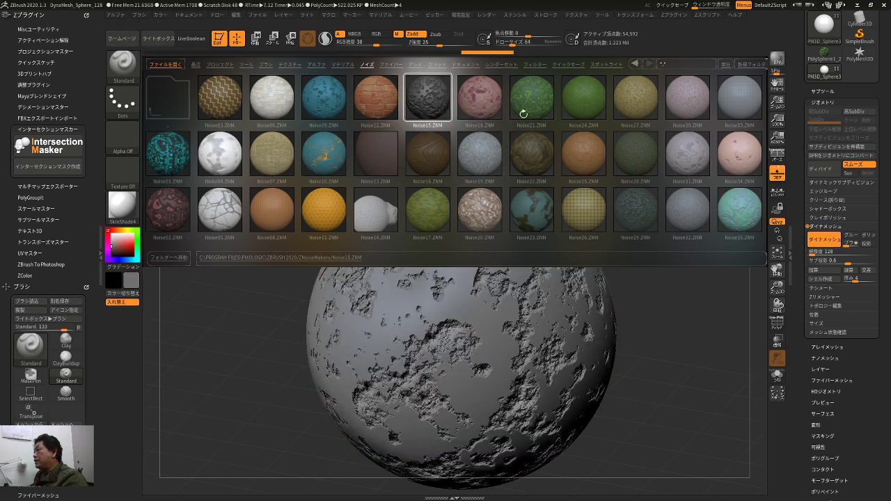
- Try the Noise35 surface noise preset on the enclosing sphere and return to Noise15
click(734, 221)
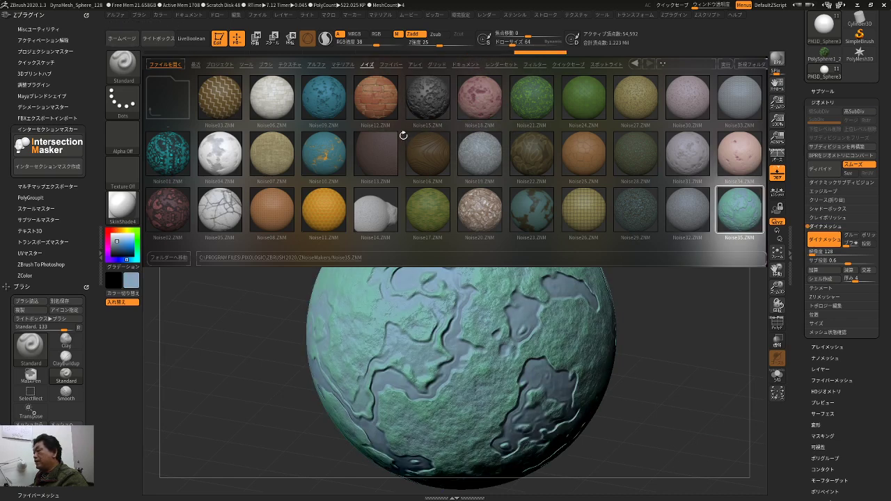
click(436, 111)
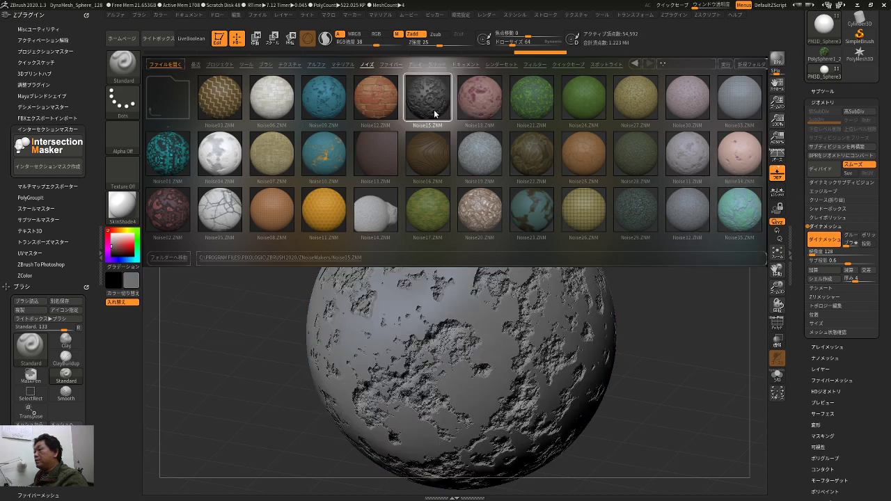
- Close the preset browser and set the sphere's surface noise scale to 158.58981 and strength to -0.00248
click(158, 38)
mouse_move(672, 213)
mouse_down()
mouse_move(685, 199)
mouse_move(668, 219)
mouse_move(674, 234)
mouse_move(683, 217)
mouse_up()
click(813, 413)
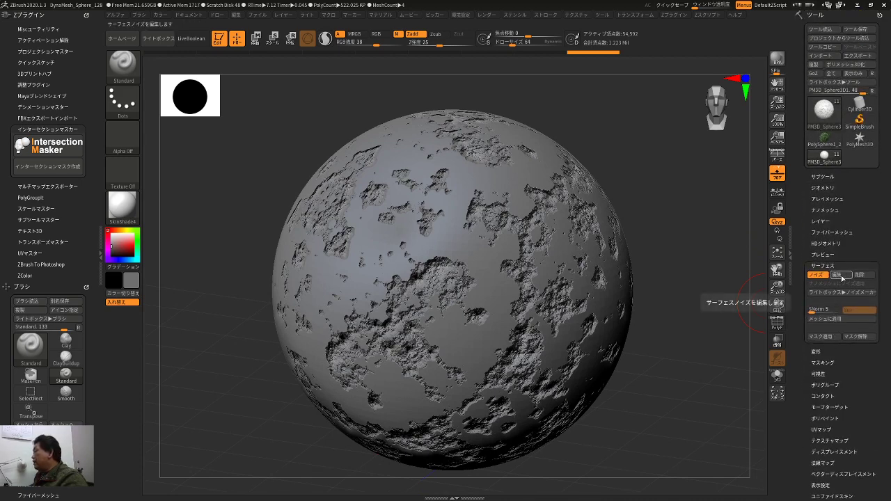
click(840, 277)
drag(773, 246, 773, 234)
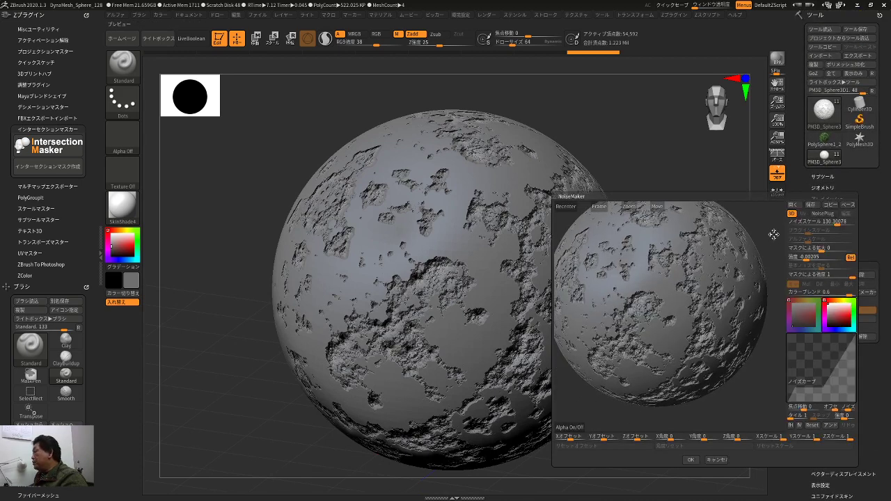
click(805, 257)
drag(841, 223, 839, 222)
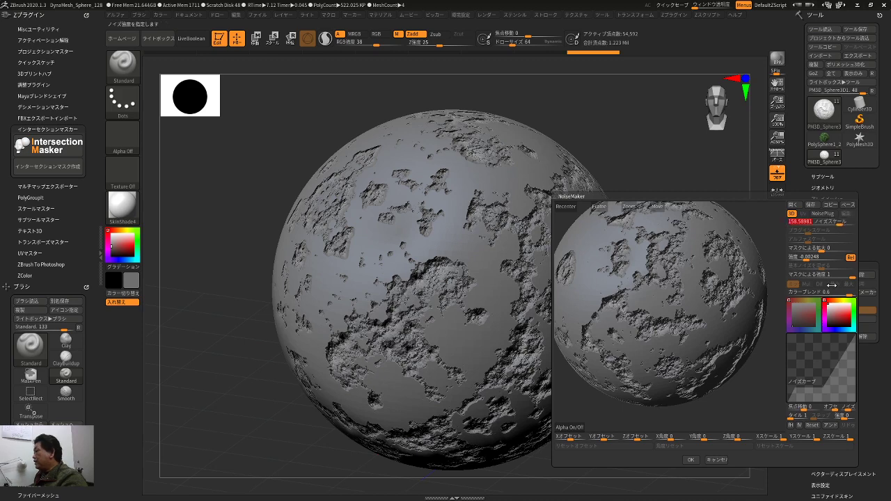
click(691, 460)
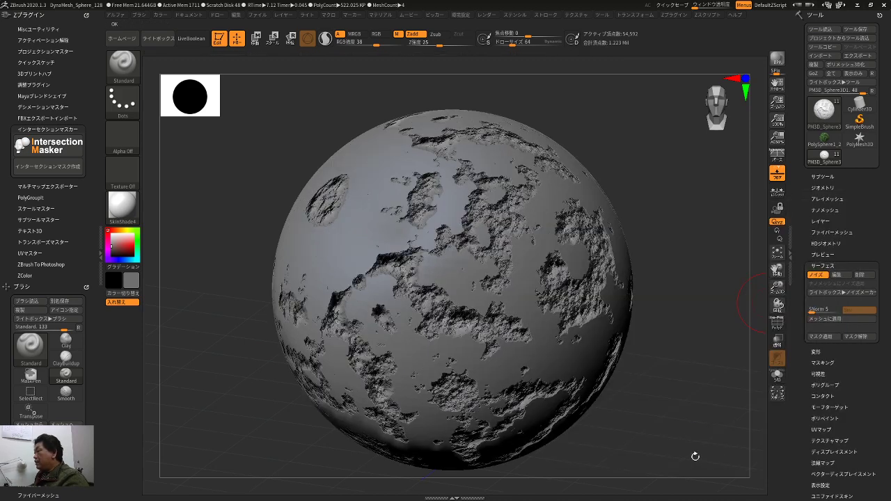
- Try applying the surface noise to the sphere's mesh and undo it
click(825, 319)
key(ctrl)
key(ctrl+z)
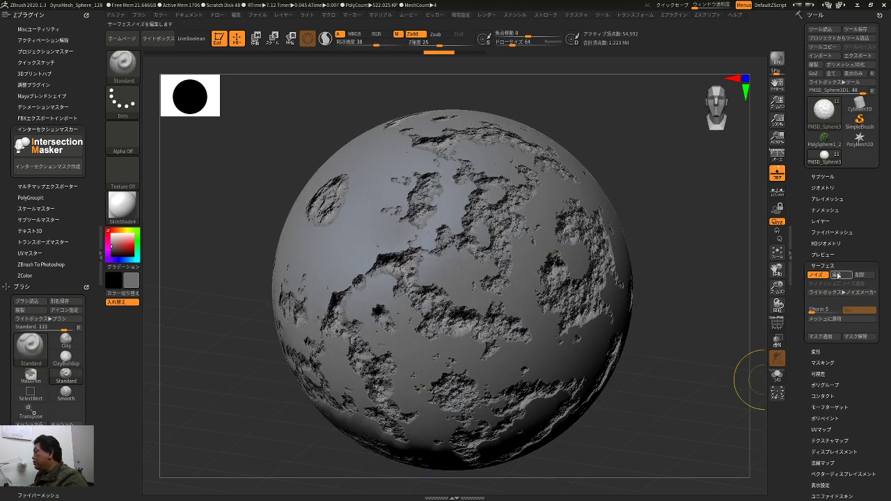
- Set the strength of the sphere's surface noise to 0.0007 so the relief is raised outward
click(837, 275)
drag(824, 268, 823, 264)
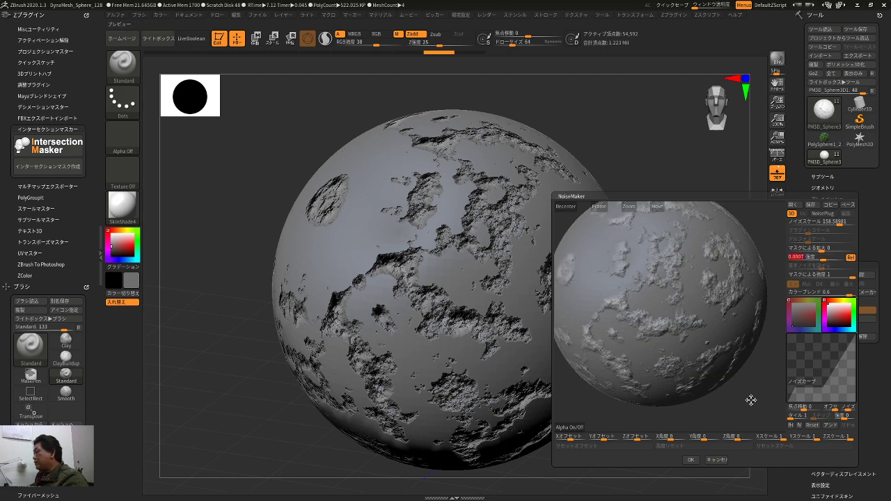
click(690, 460)
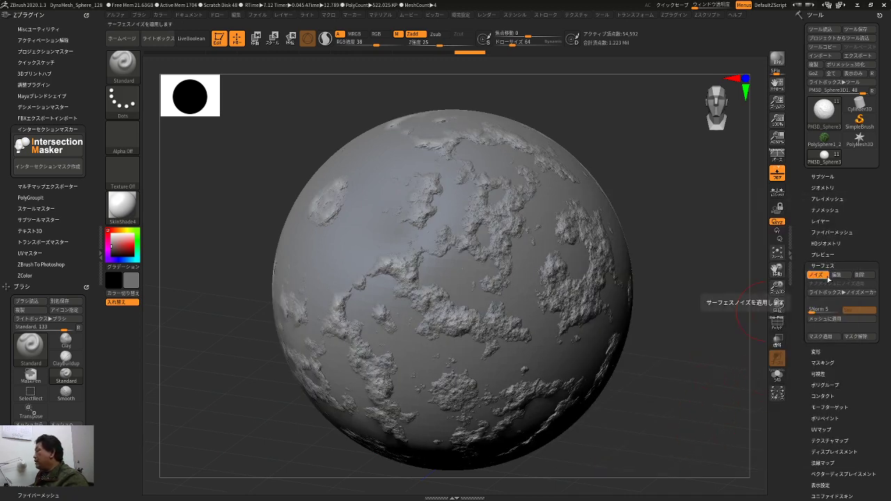
- Check the sphere's mesh density and rebuild its DynaMesh at resolution 256
click(827, 320)
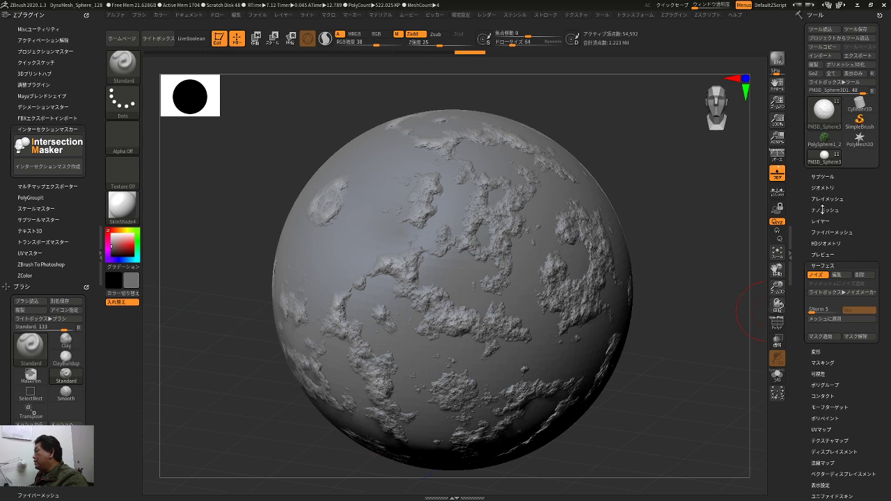
key(shift+f)
key(shift+f)
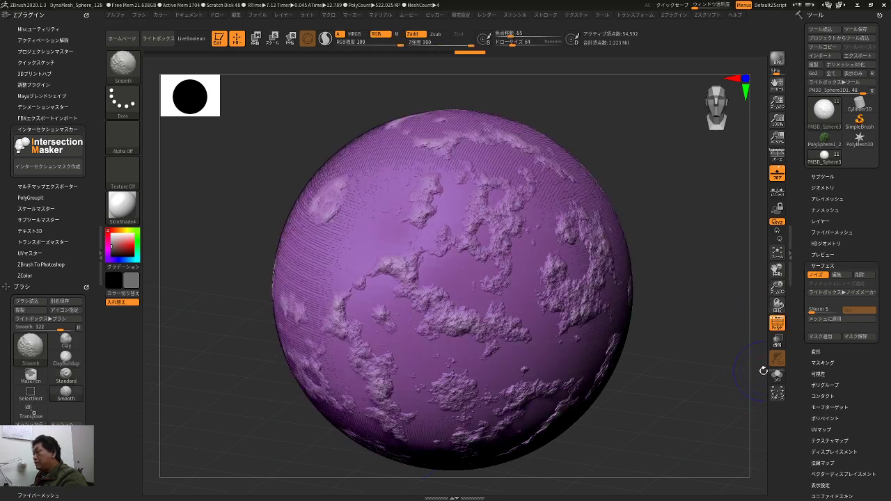
click(823, 187)
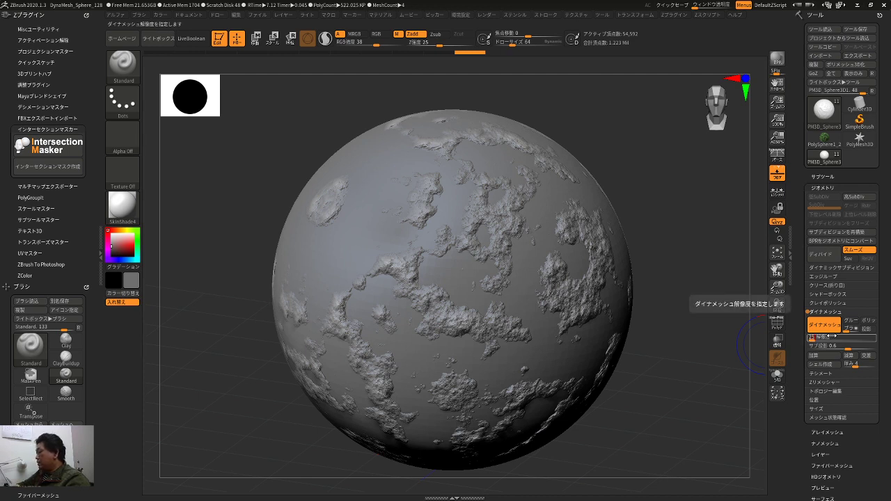
ctrl+drag(697, 365, 798, 356)
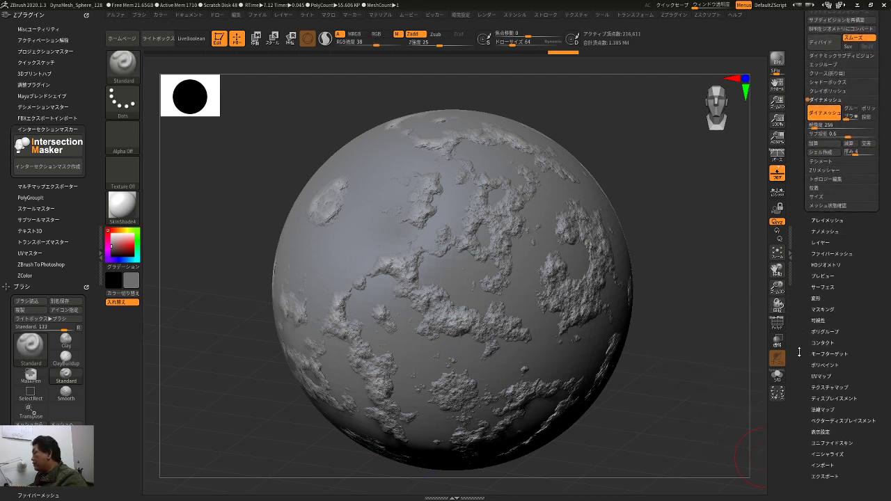
- Apply the surface noise permanently to the sphere's remeshed geometry
click(834, 288)
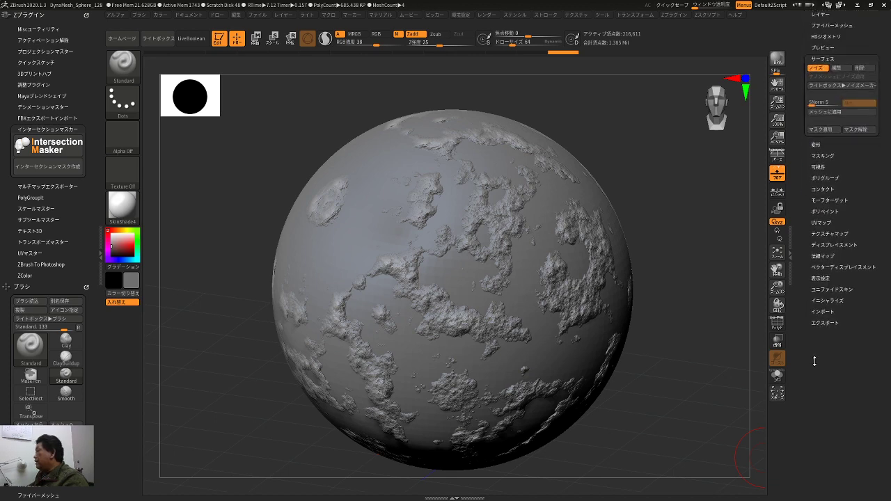
click(838, 262)
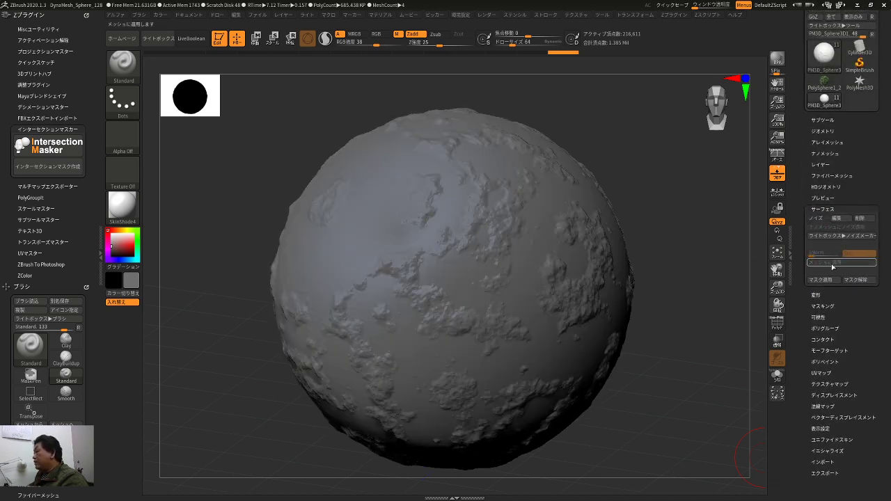
drag(697, 364, 702, 362)
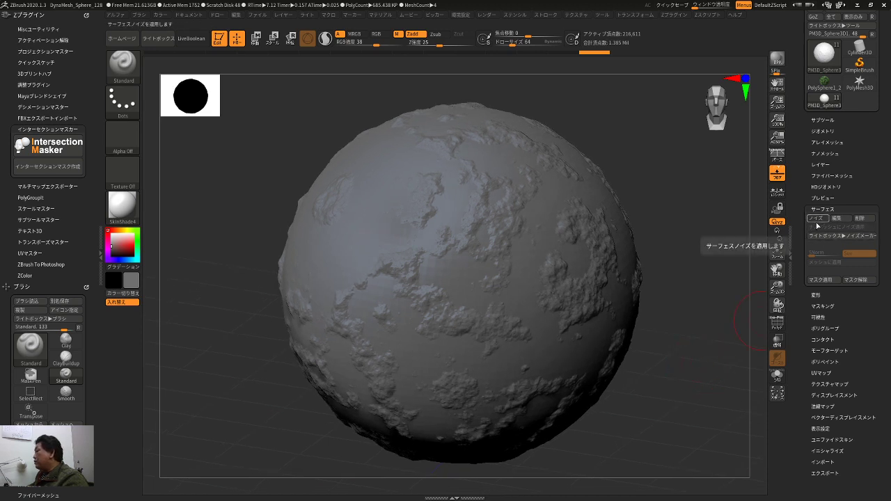
- Re-enable the surface noise on the sphere with its existing settings and mask the sphere by the noise
click(678, 17)
click(666, 26)
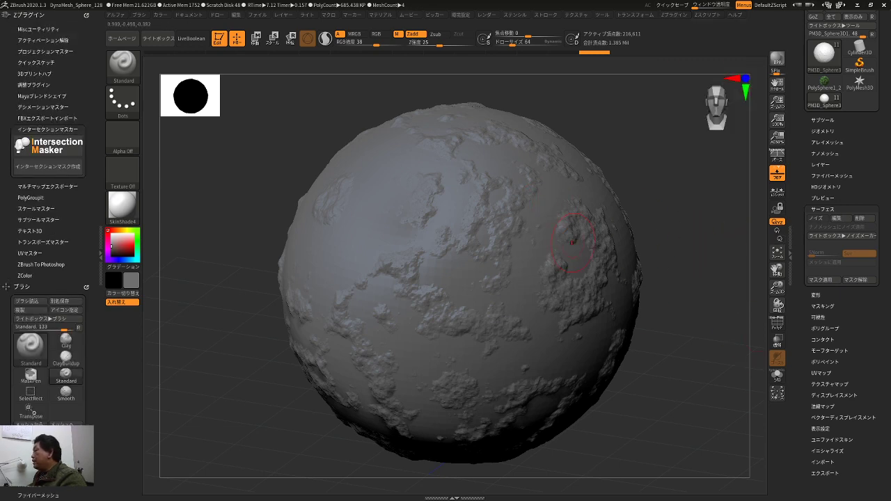
click(834, 220)
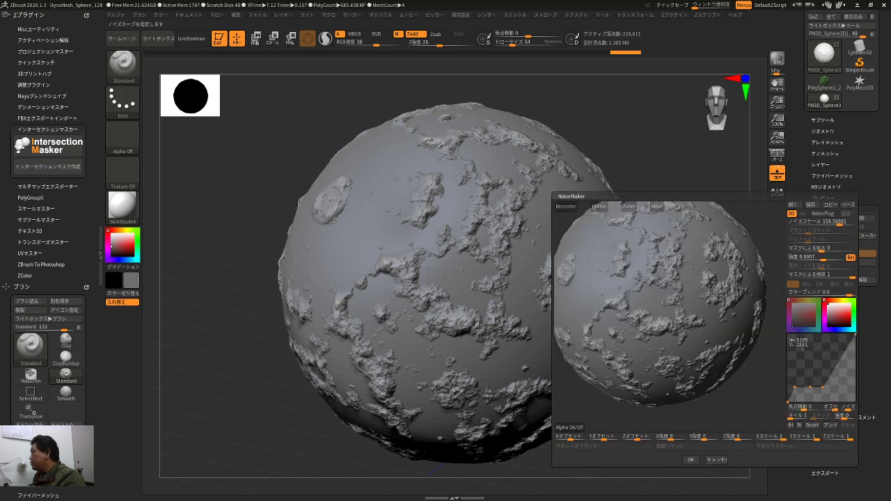
click(689, 460)
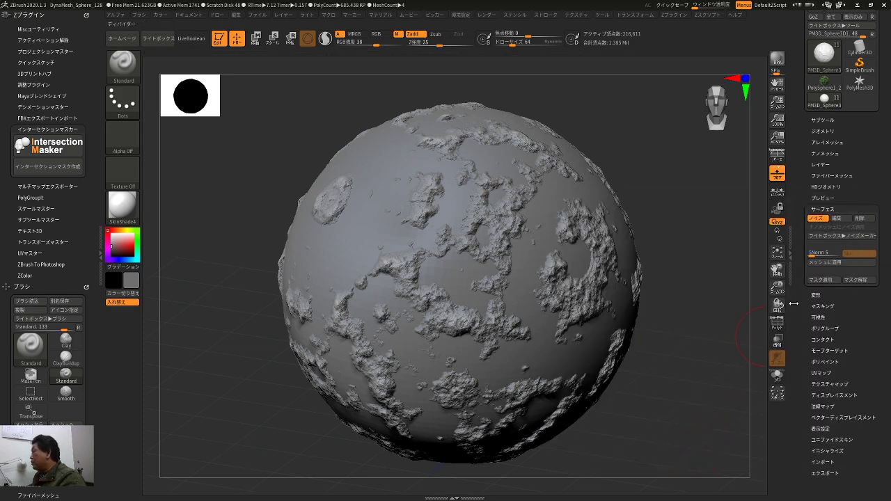
click(820, 280)
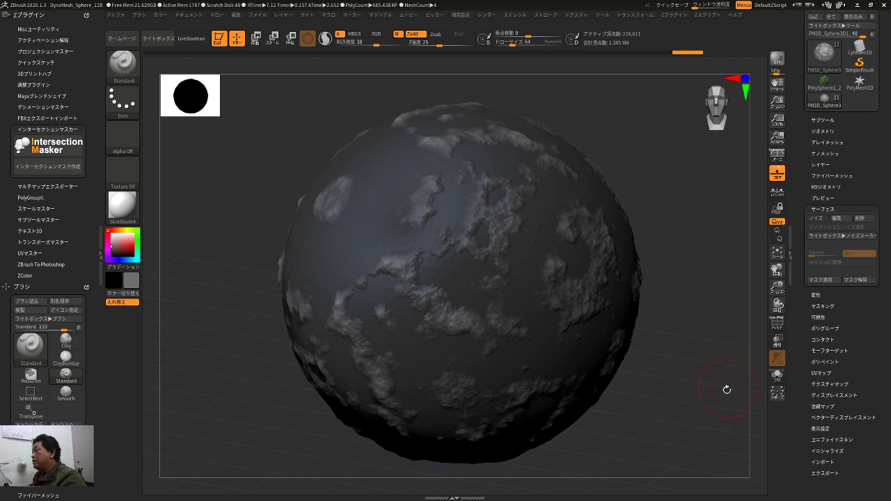
drag(727, 389, 711, 395)
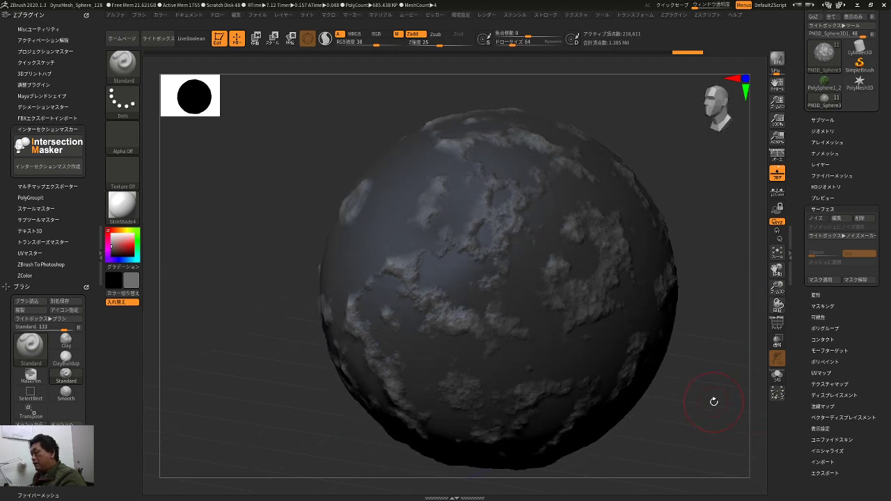
- Display the polygroup wireframe and examine the masked areas of the sphere
key(shift+f)
drag(715, 406, 715, 414)
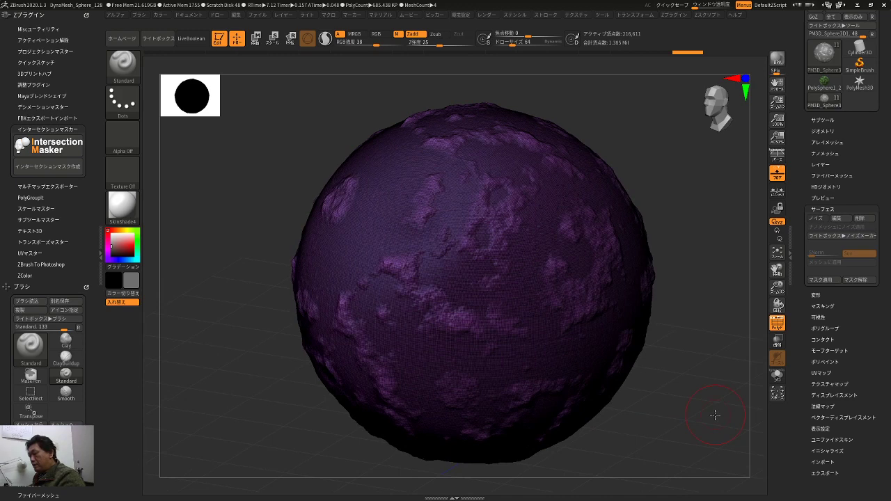
key(shift)
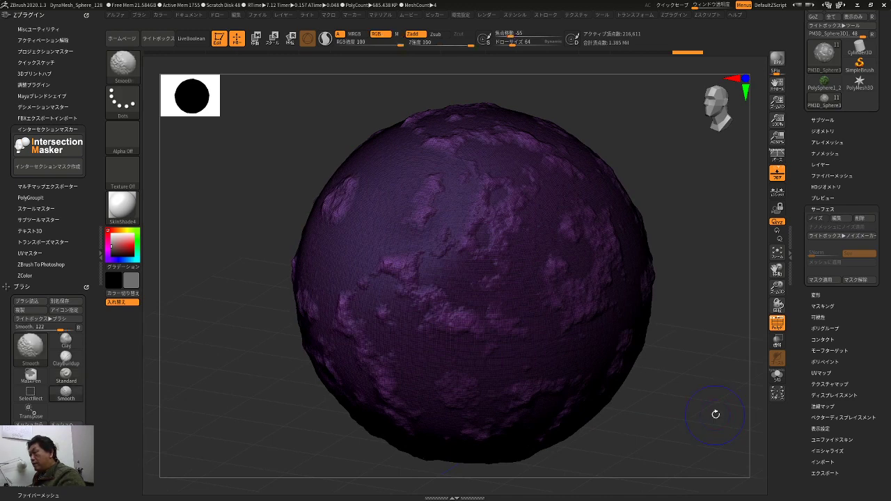
mouse_move(715, 414)
mouse_down()
mouse_move(694, 411)
mouse_move(711, 416)
mouse_up()
key(shift+f)
ctrl+click(710, 420)
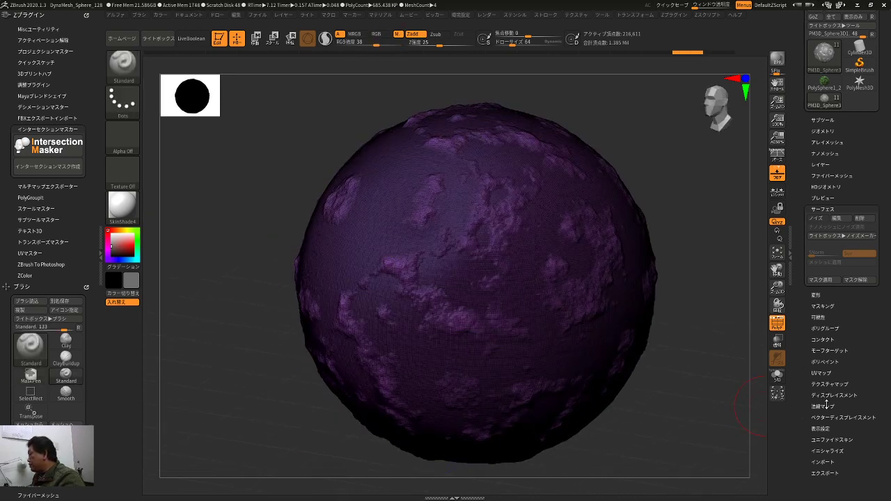
- Try splitting the sphere into polygroups from the noise mask and undo it
click(823, 306)
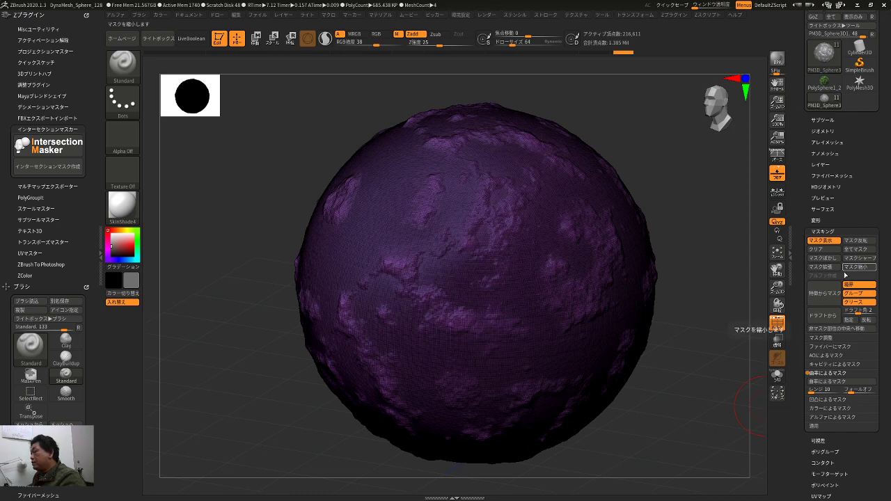
ctrl+click(715, 350)
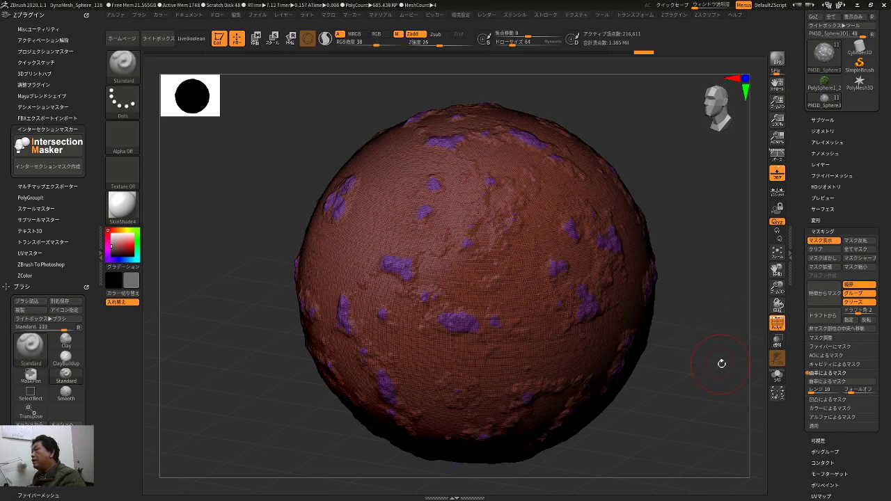
mouse_move(722, 363)
mouse_down()
mouse_move(745, 385)
mouse_move(740, 354)
mouse_move(718, 366)
mouse_up()
key(ctrl+z)
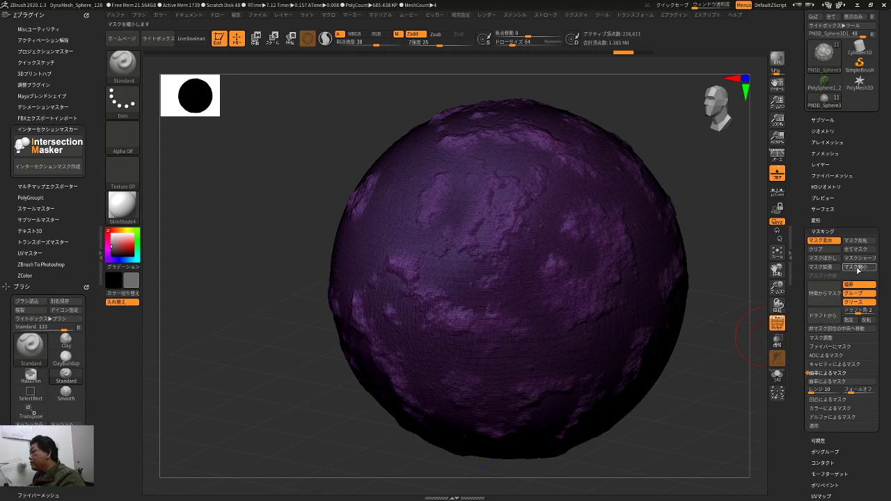
- Try shrinking and sharpening the noise mask on the sphere
click(858, 271)
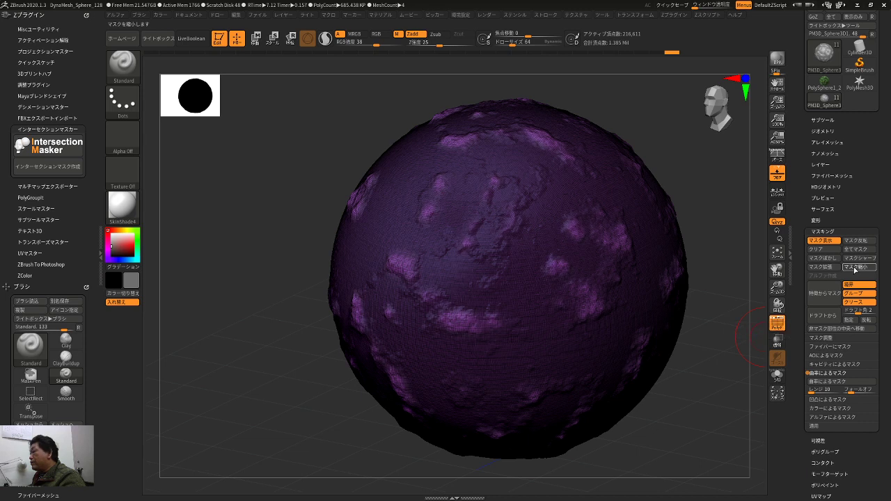
click(854, 270)
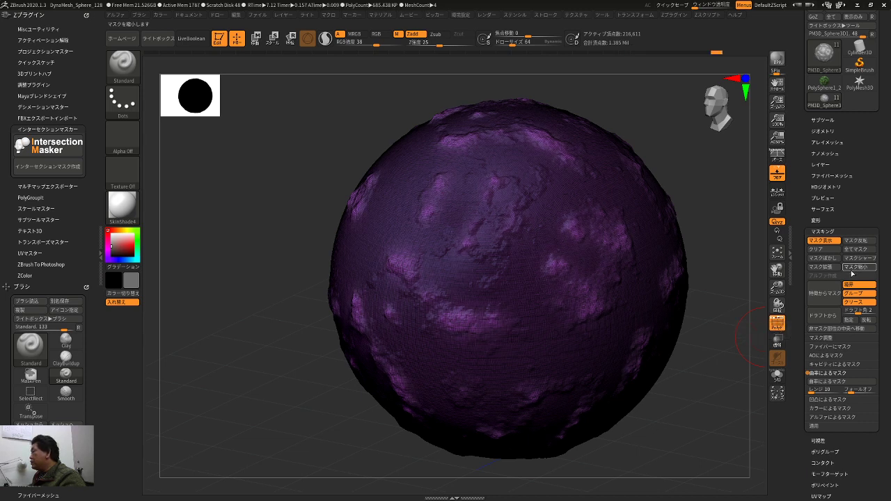
click(861, 260)
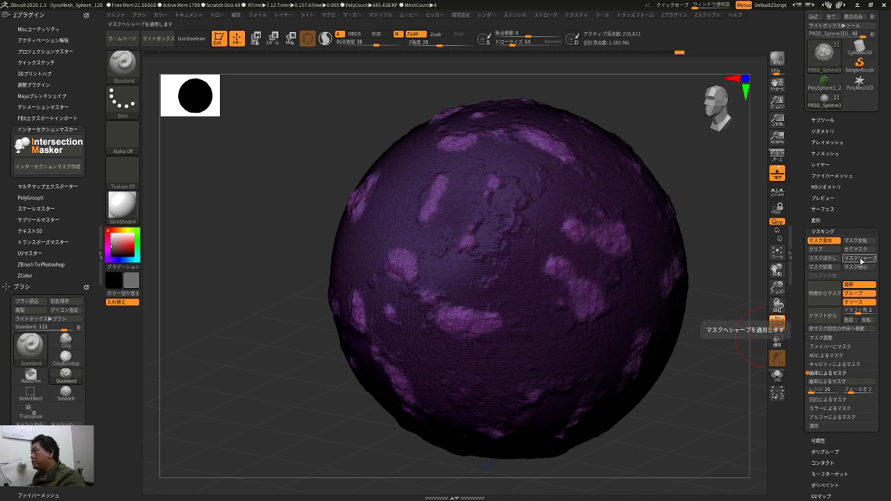
mouse_move(712, 402)
mouse_down()
mouse_move(723, 407)
mouse_move(716, 414)
mouse_up()
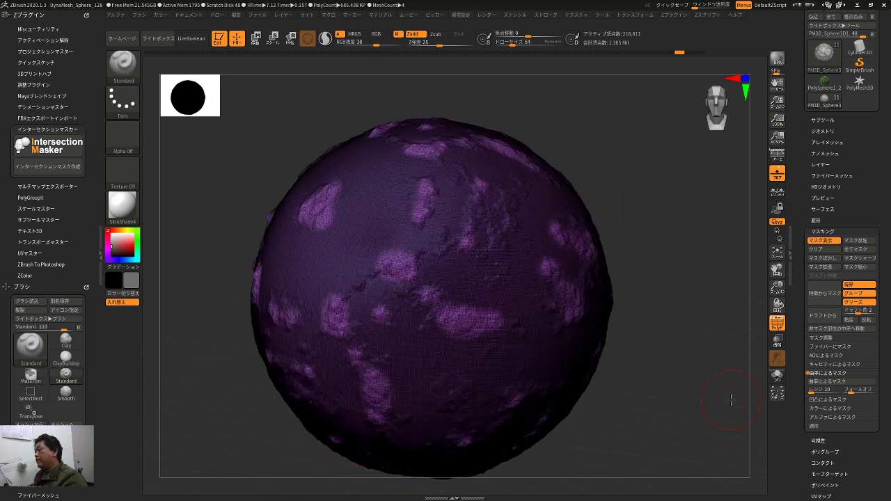
key(ctrl)
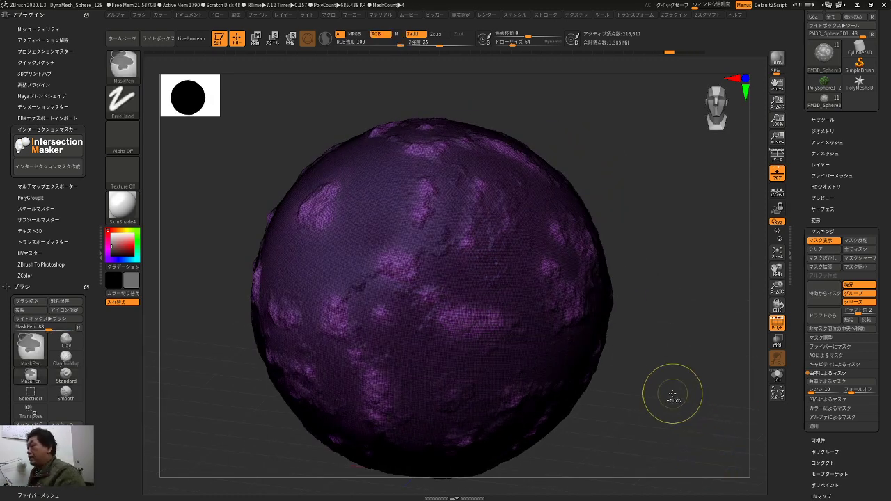
- Try creating a new polygroup from the adjusted mask and undo the grouping
key(ctrl+w)
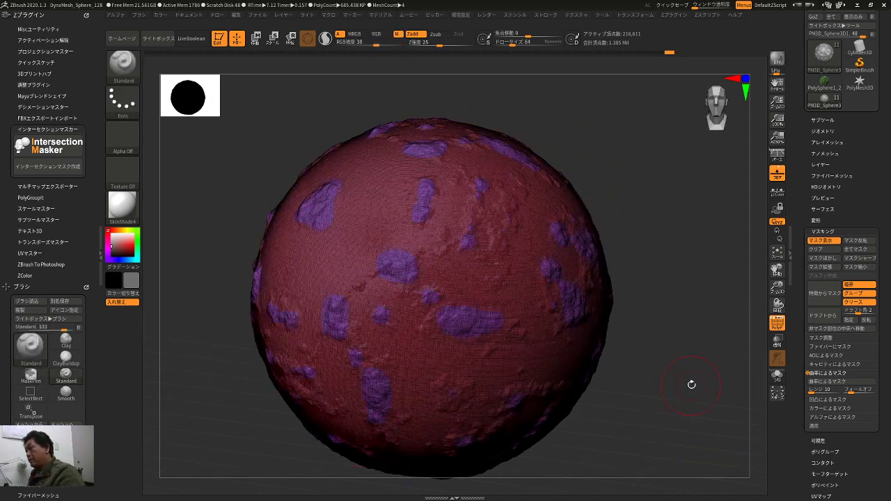
mouse_move(692, 383)
mouse_down()
mouse_move(702, 394)
mouse_move(684, 411)
mouse_move(694, 387)
mouse_move(684, 392)
mouse_up()
key(ctrl+z)
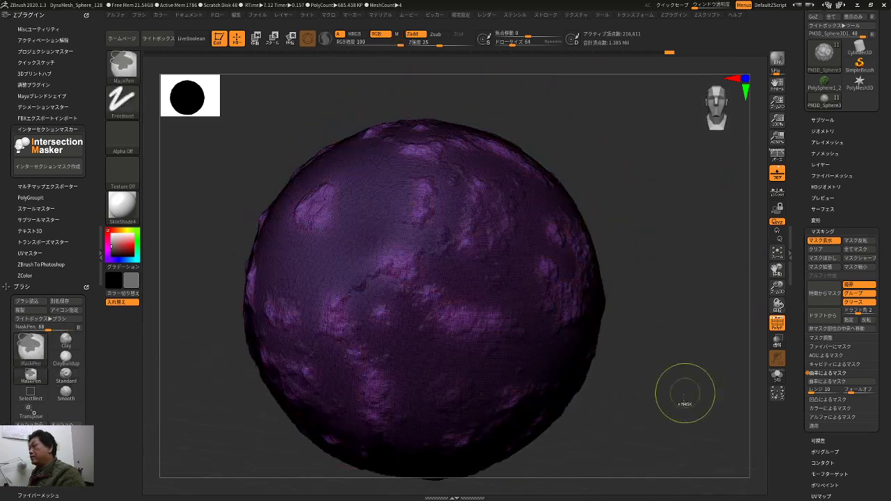
- Hide the mask display on the noise-textured sphere
key(ctrl+h)
drag(723, 435, 698, 442)
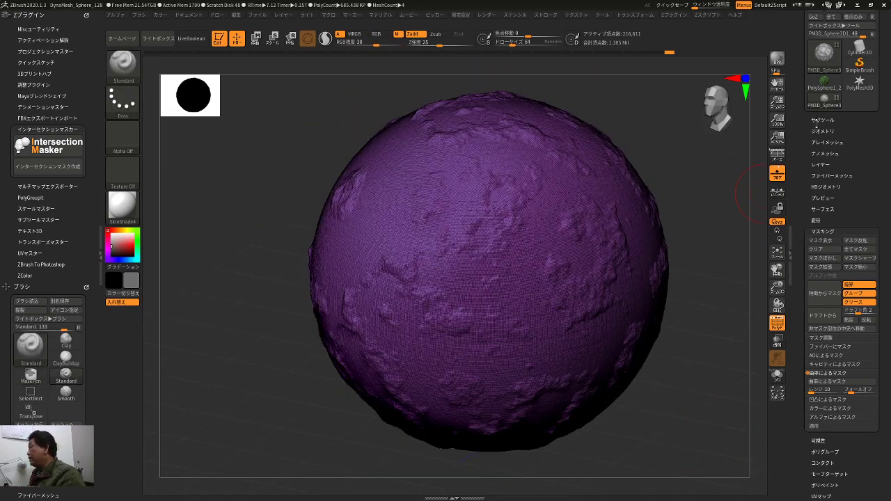
- Turn on surface noise for the outer sphere again and apply it to the mesh
click(816, 121)
scroll(826, 360, down, 5)
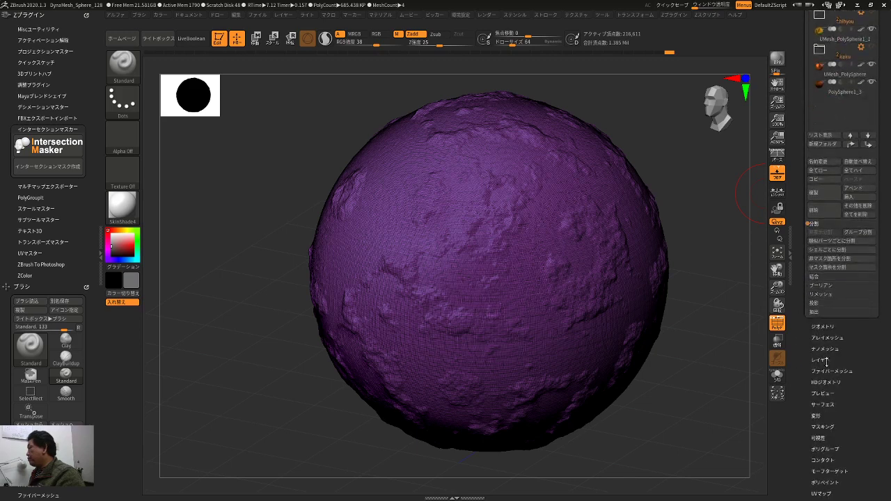
scroll(821, 326, down, 5)
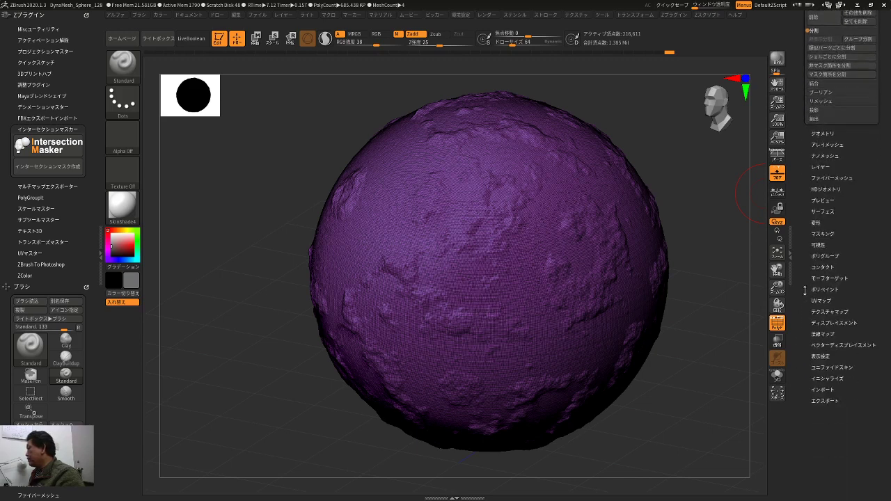
click(826, 207)
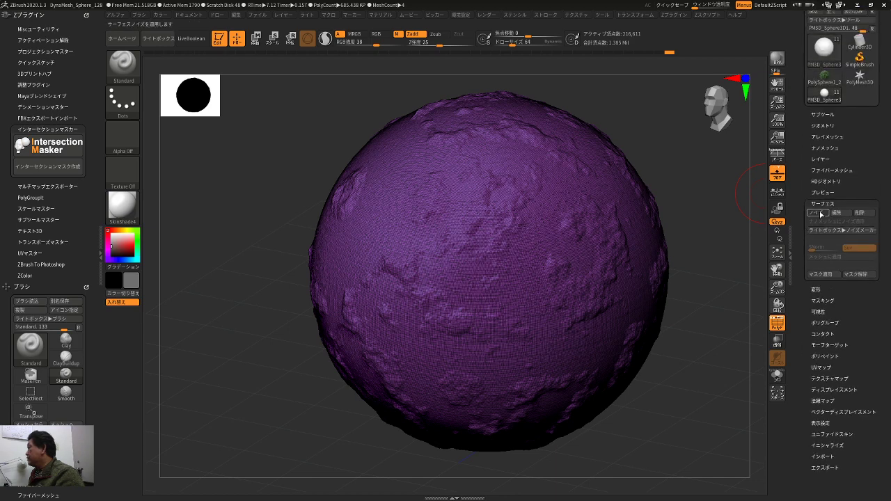
click(819, 213)
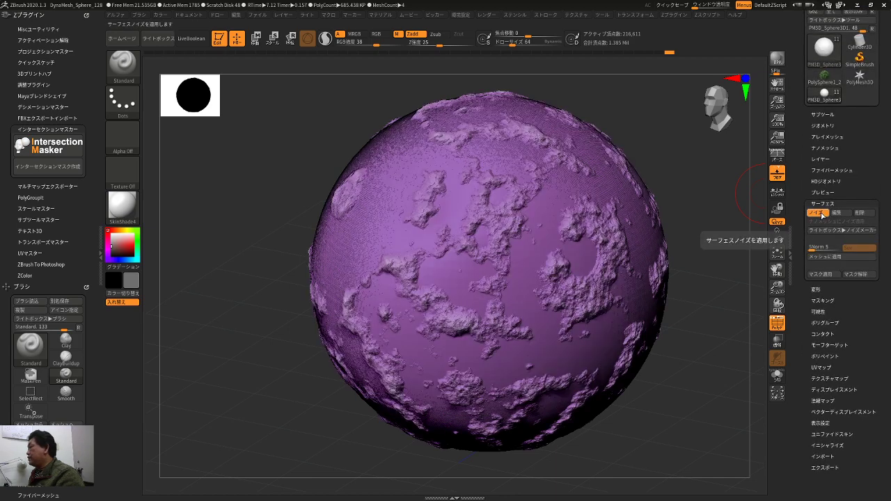
click(828, 257)
drag(737, 312, 707, 320)
- Move the noise-textured PM3D_Sphere3D1 subtool out of its folder to the end of the subtool list
click(823, 114)
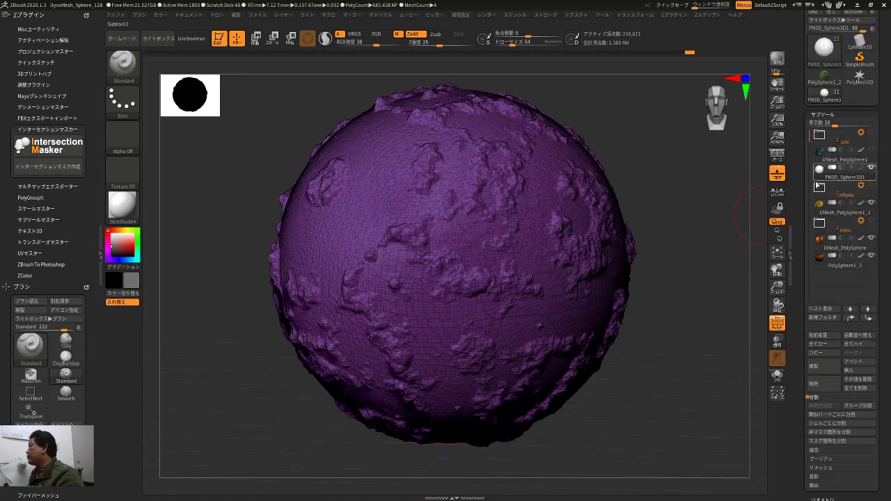
click(852, 173)
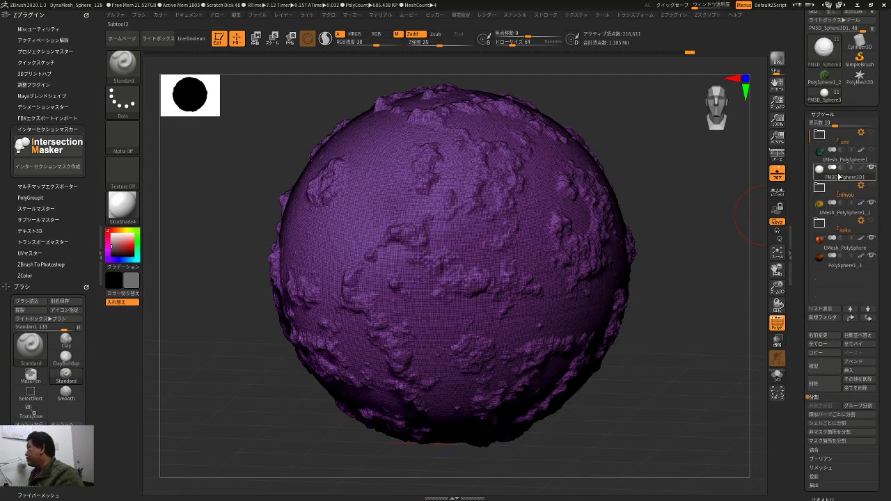
drag(860, 178, 868, 272)
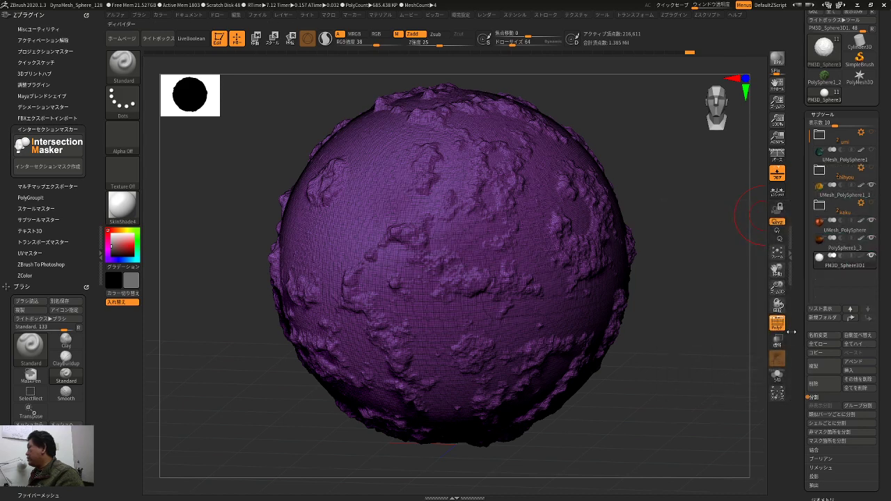
- Insert a plain sphere subtool and scale it so that only the raised noise patches protrude through it
click(847, 370)
click(532, 371)
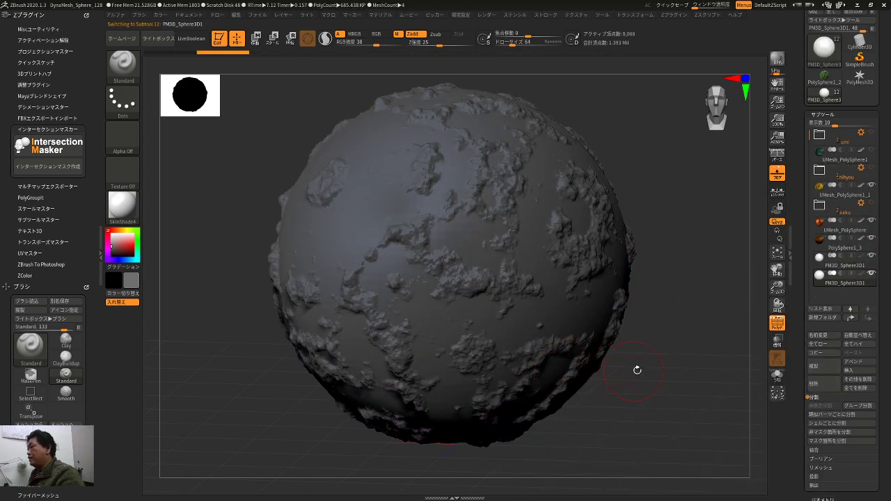
key(w)
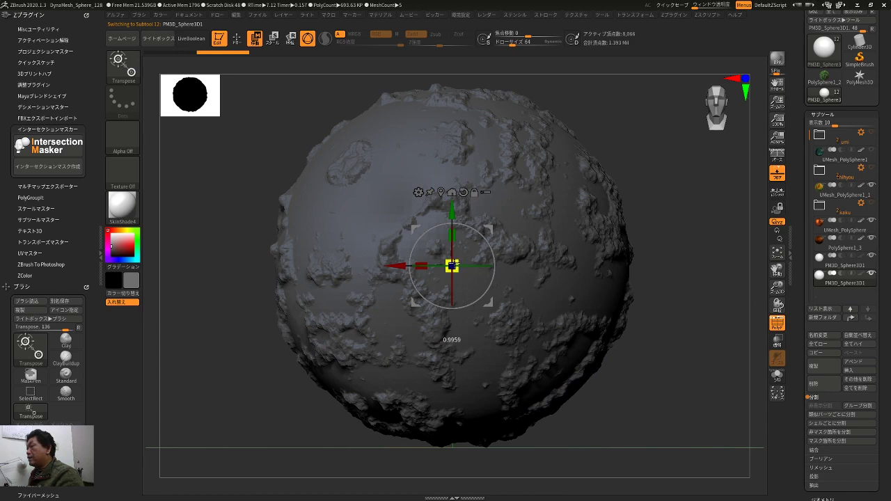
drag(454, 265, 487, 240)
mouse_move(726, 351)
mouse_down()
mouse_move(723, 365)
mouse_move(728, 355)
mouse_up()
key(shift+f)
key(q)
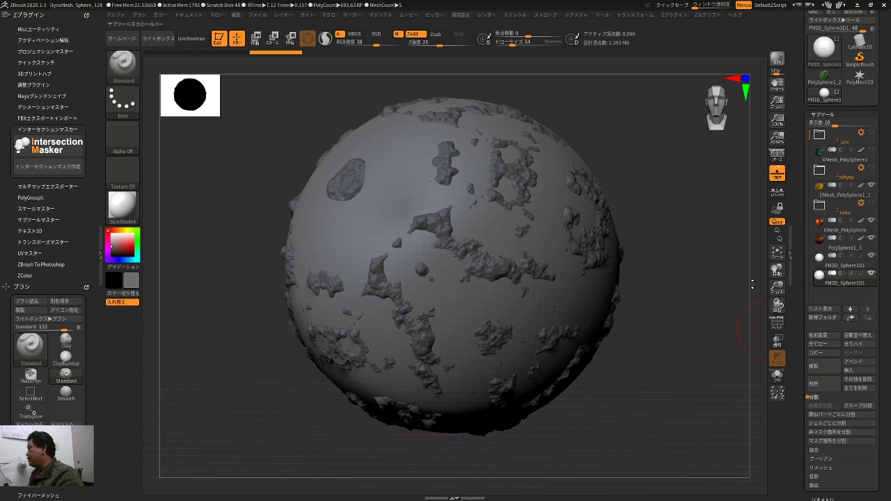
- Remesh the noise-textured sphere with DynaMesh and merge it down with the plain sphere
click(848, 264)
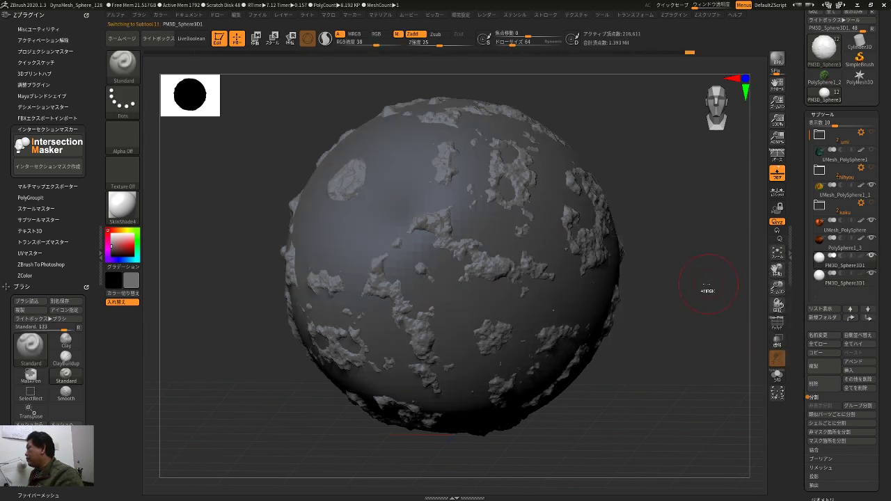
mouse_move(843, 266)
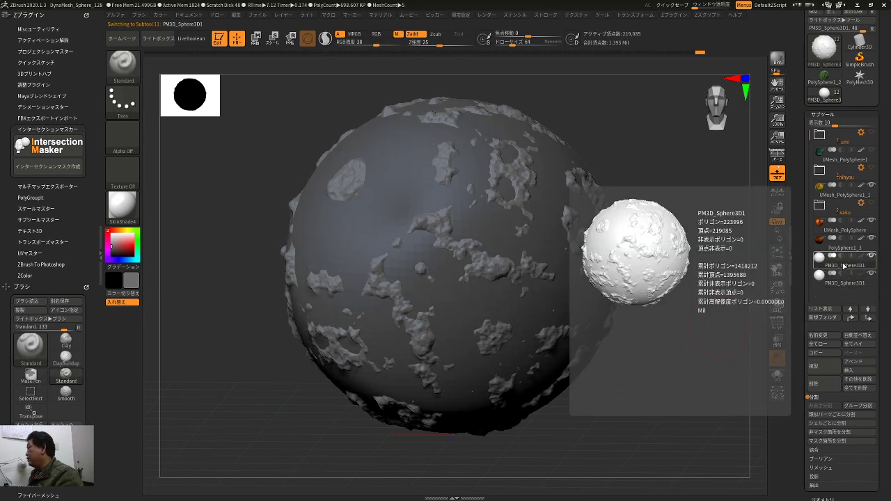
drag(742, 321, 711, 341)
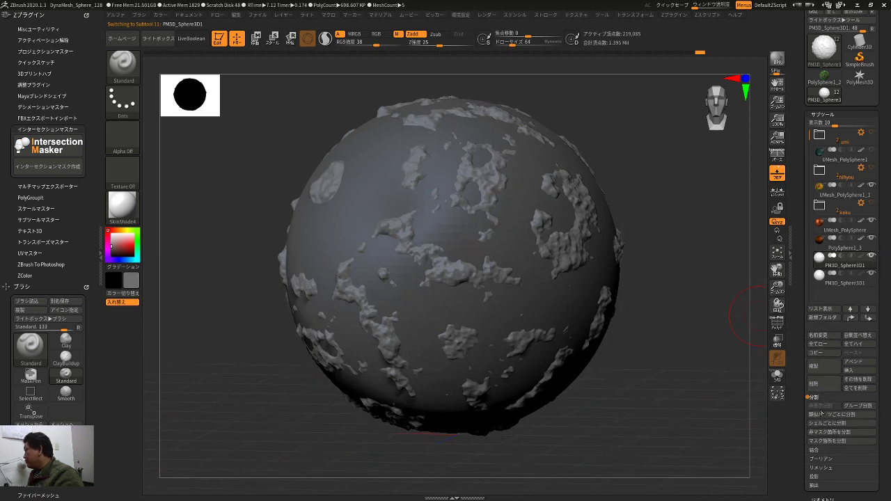
click(814, 450)
click(820, 423)
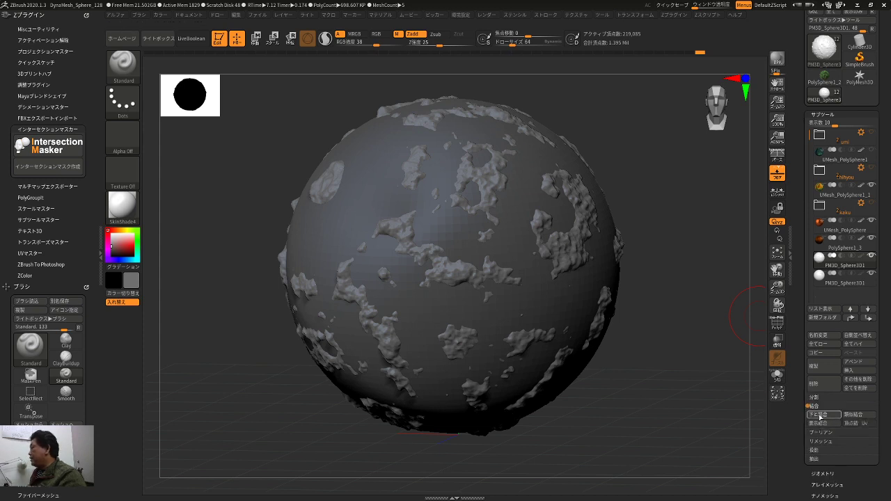
click(731, 434)
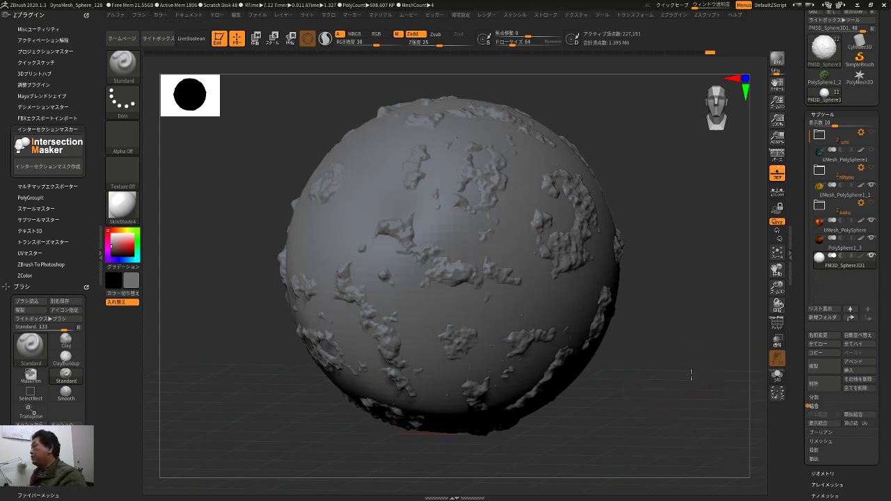
- Create an intersection mask on the merged spheres with Intersection Masker
drag(668, 64, 654, 59)
click(674, 15)
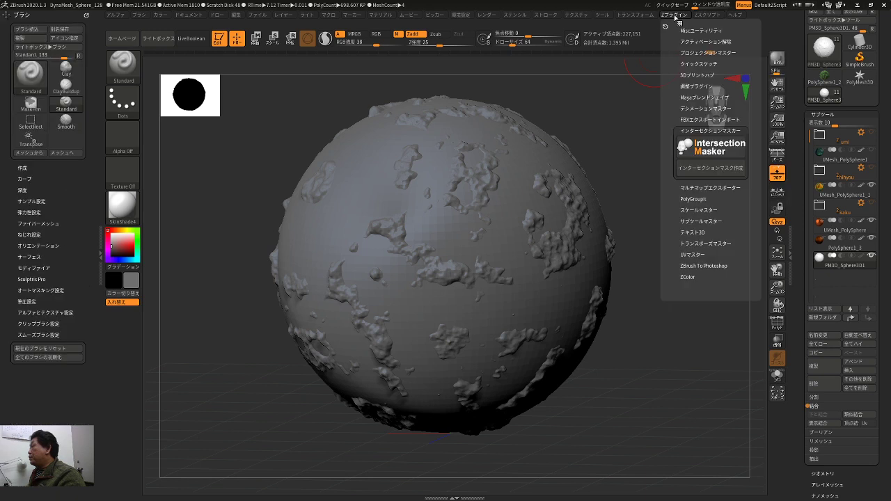
click(693, 172)
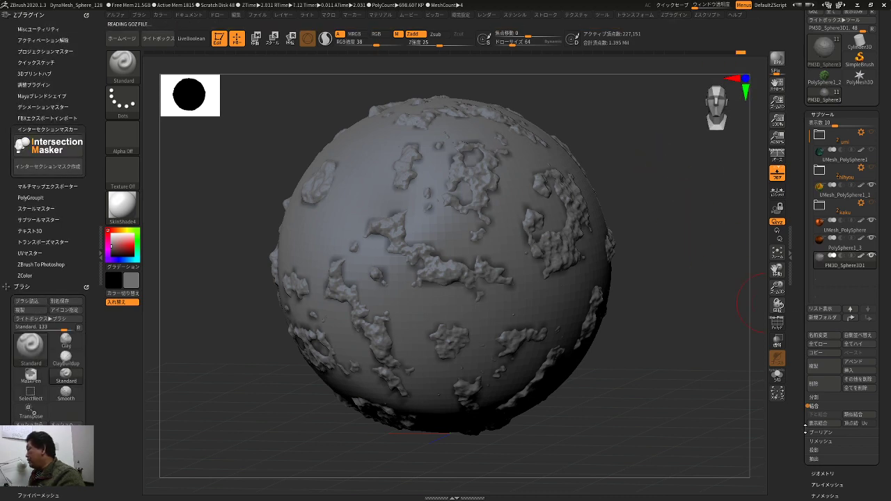
- Split the masked mesh into separate subtools by shell and inspect the noise-textured part
click(809, 398)
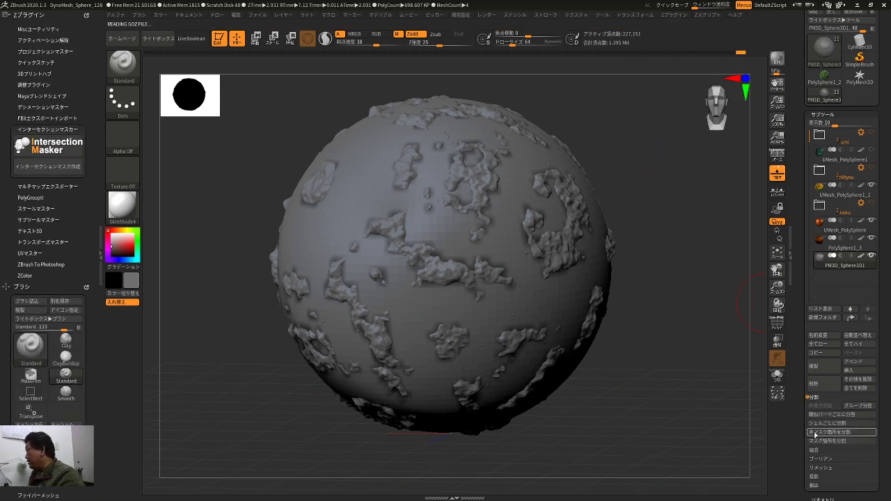
click(819, 427)
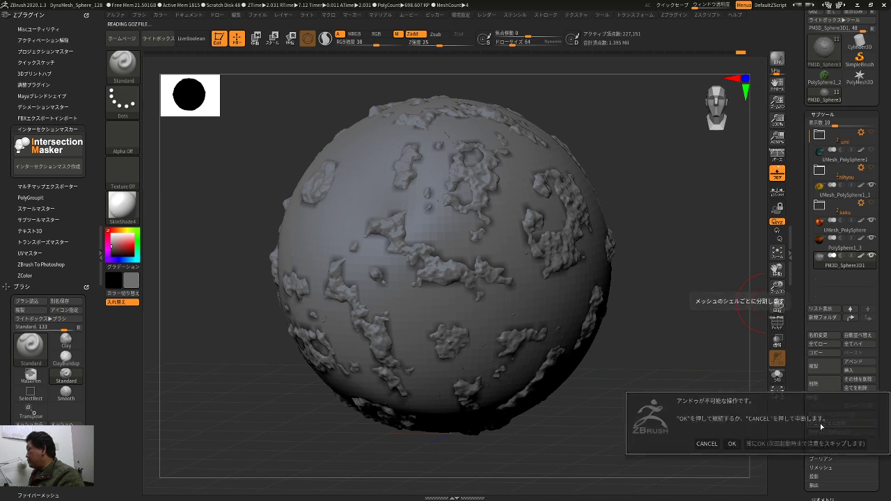
click(729, 443)
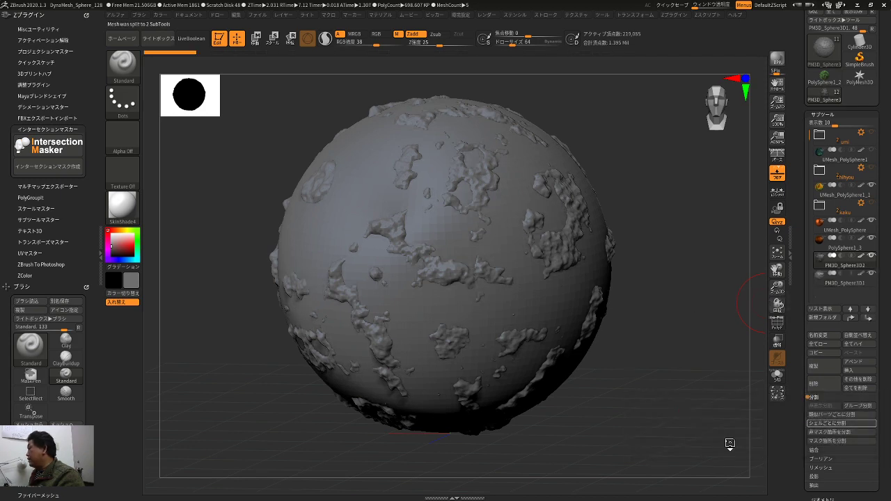
click(871, 277)
drag(726, 345, 716, 344)
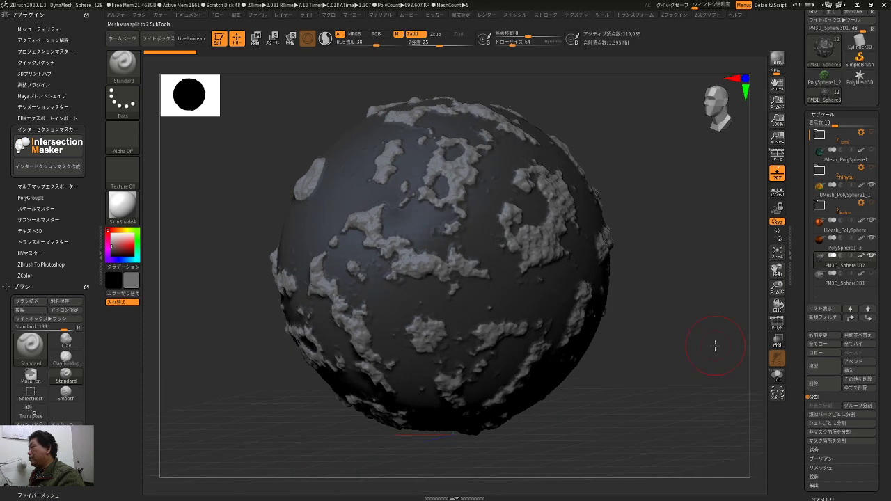
- Delete the plain sphere subtool, keeping the noise-textured sphere
click(856, 280)
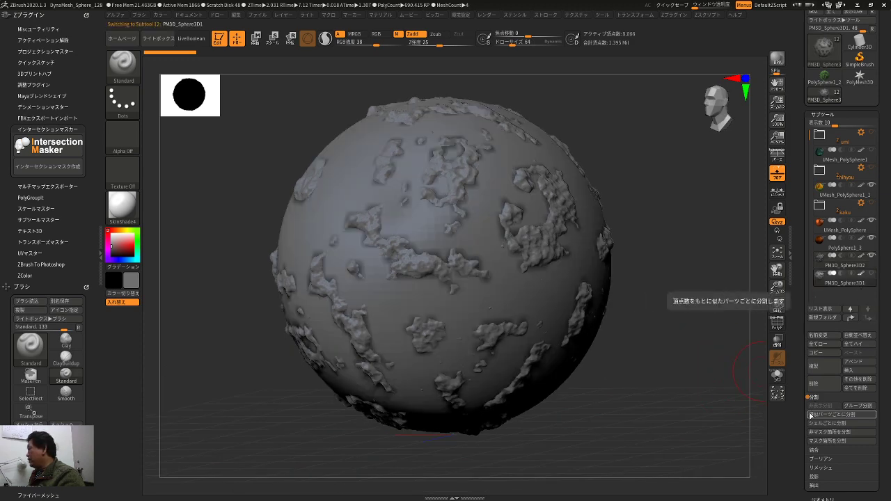
click(820, 382)
click(731, 403)
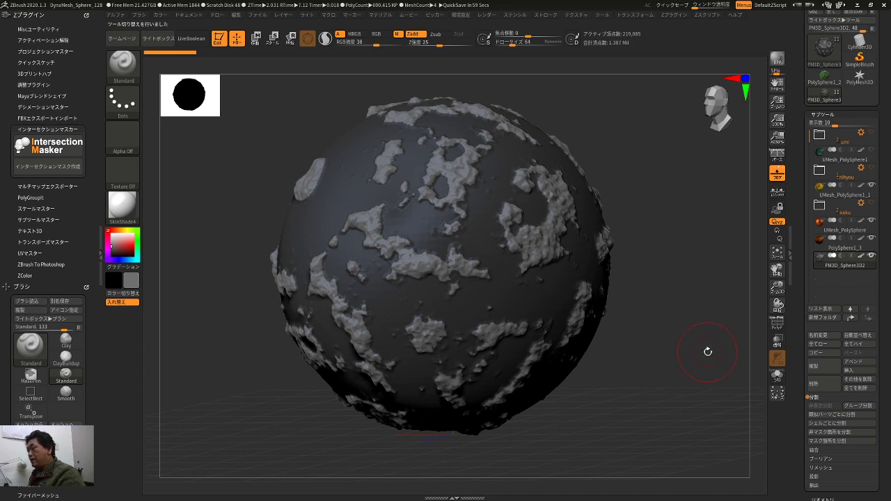
- Turn the intersection mask into its own polygroup so the raised patches are separate from the base surface
key(shift+f)
key(ctrl+w)
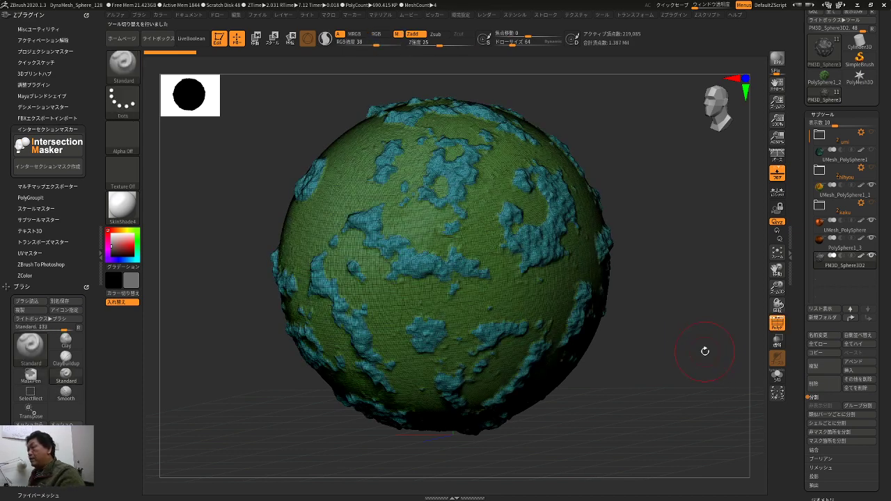
shift+drag(703, 350, 692, 348)
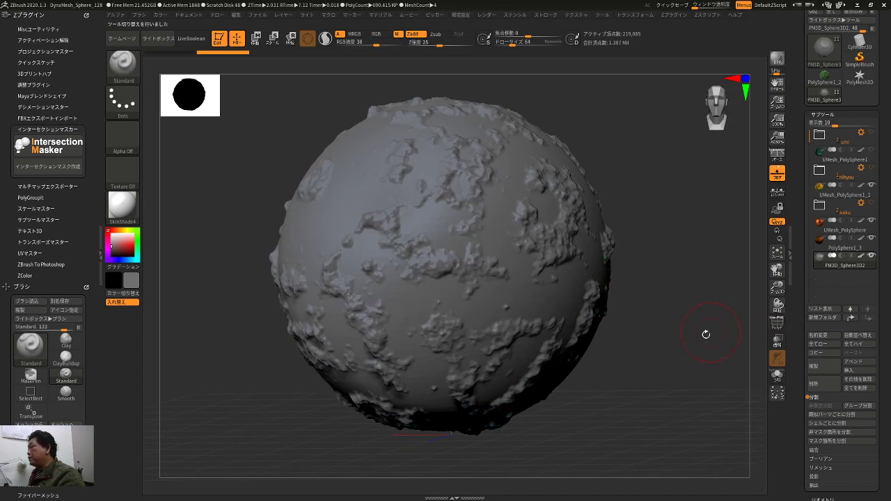
- Isolate the raised patches' polygroup by hiding the smooth base surface of the noise-textured sphere
click(777, 323)
click(777, 324)
click(776, 324)
ctrl+shift+click(538, 302)
ctrl+shift+click(529, 296)
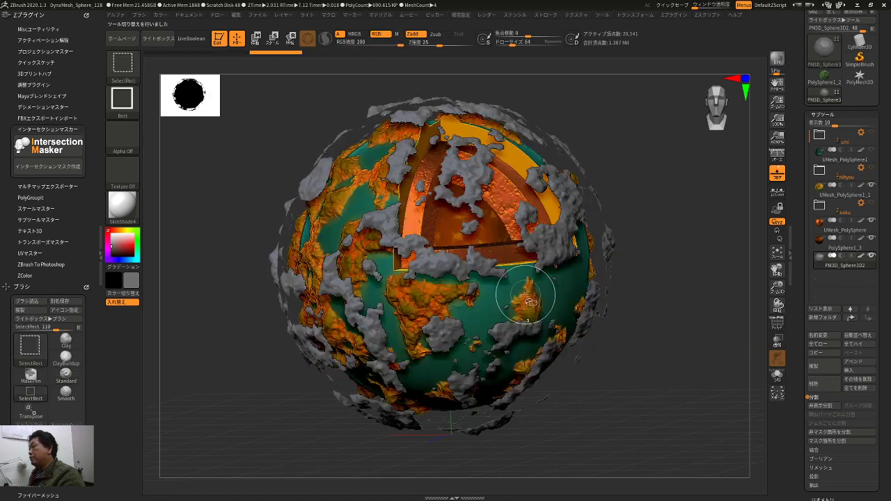
drag(685, 321, 668, 357)
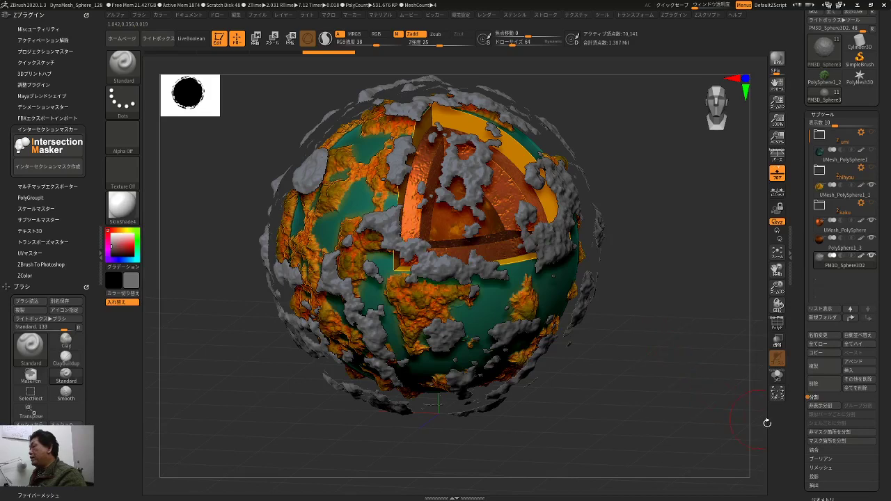
- Delete the hidden base surface from the noise-textured sphere's geometry
drag(789, 399, 786, 330)
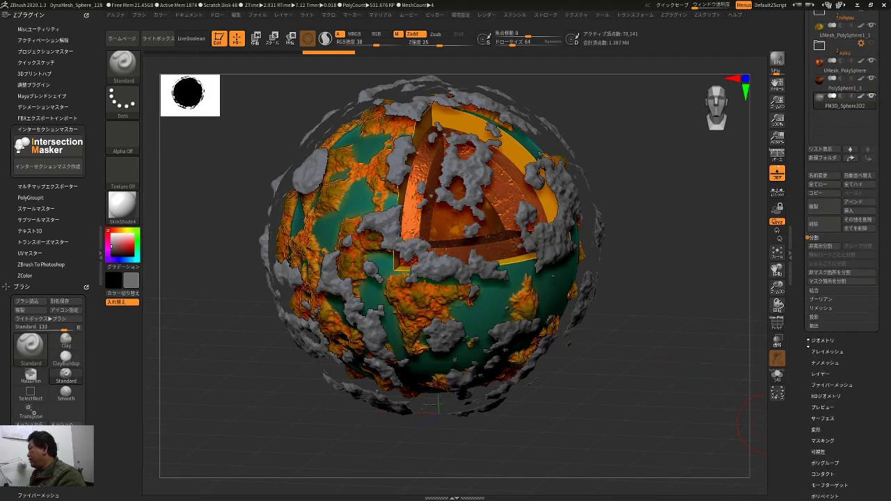
click(808, 341)
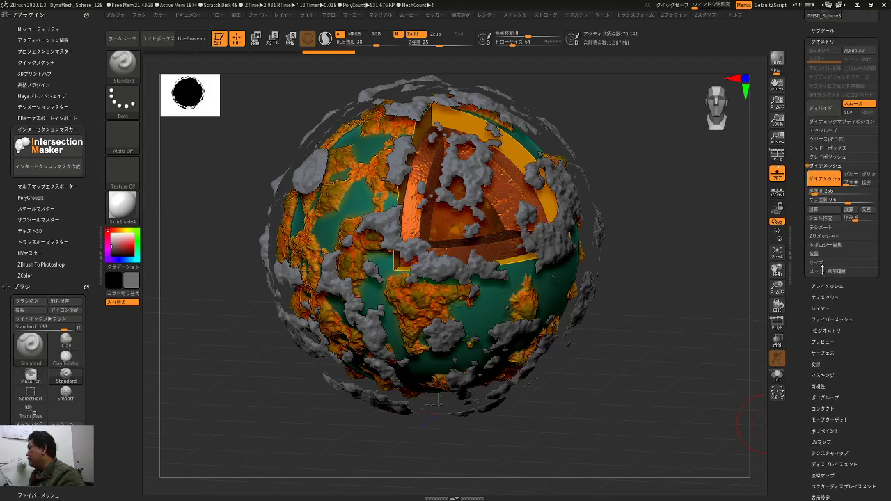
click(833, 245)
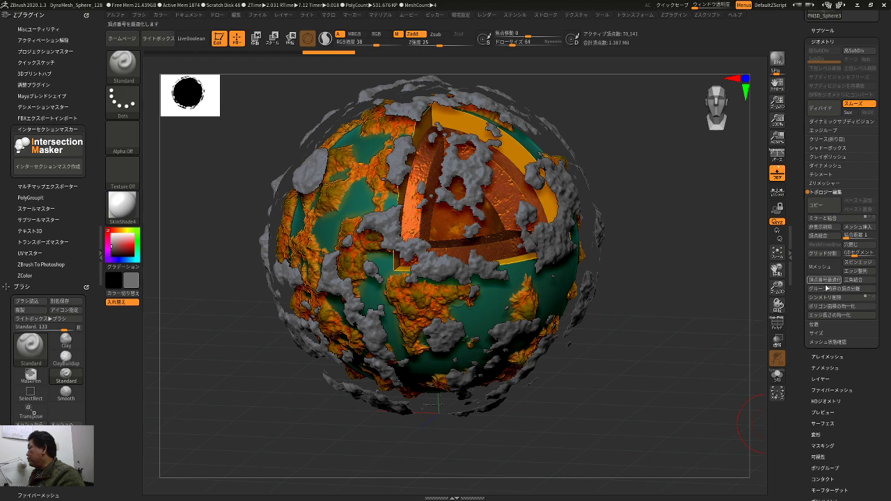
click(818, 254)
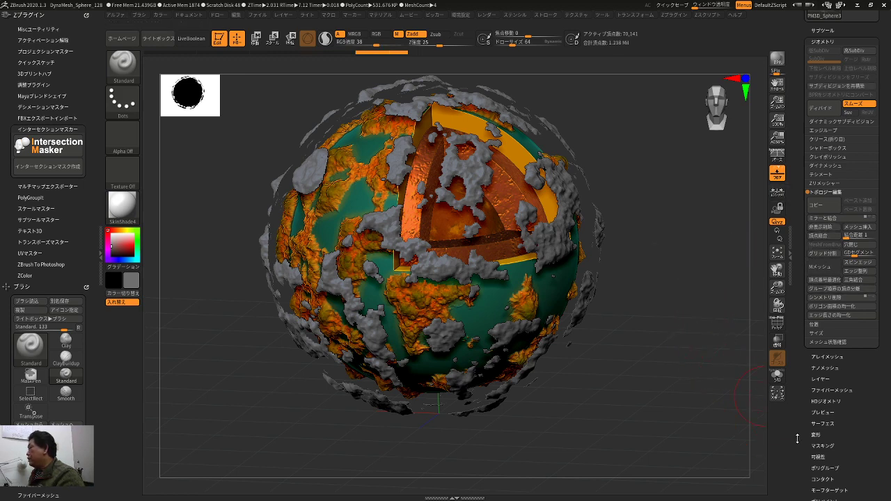
- Assign automatic polygroups so that each remaining surface patch gets its own group
scroll(796, 438, down, 2)
key(shift+f)
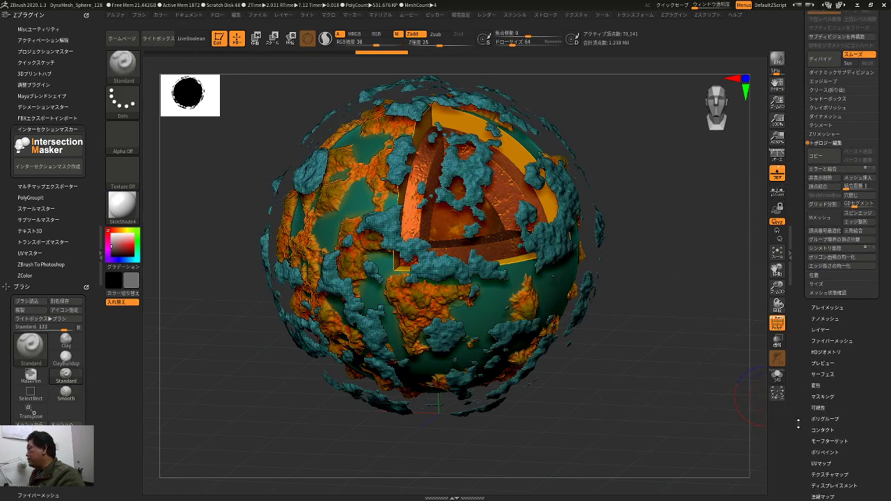
scroll(798, 423, down, 2)
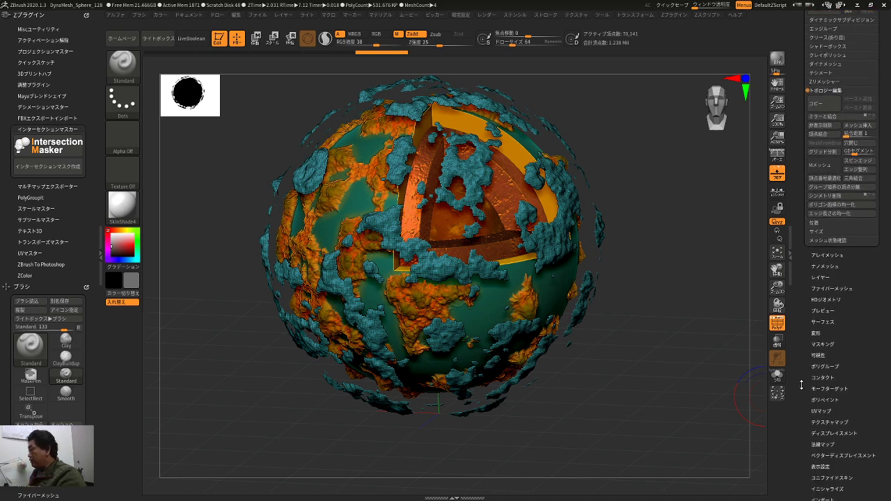
click(840, 366)
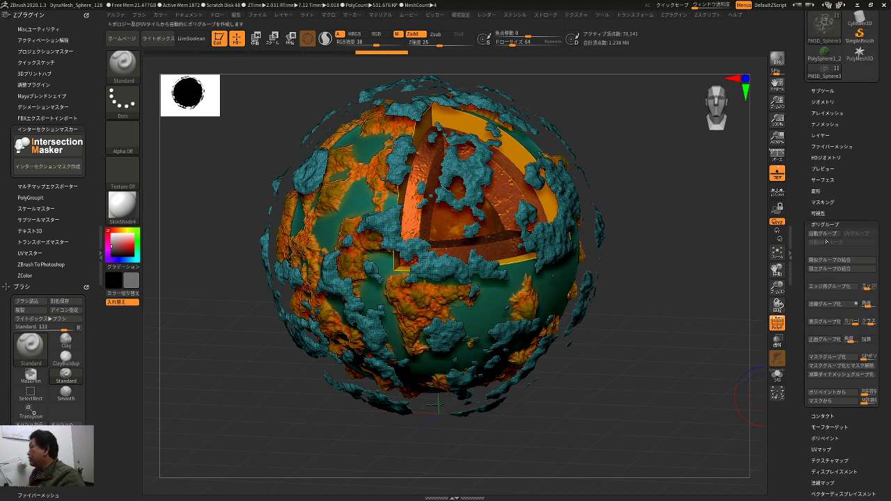
click(825, 240)
drag(679, 333, 770, 373)
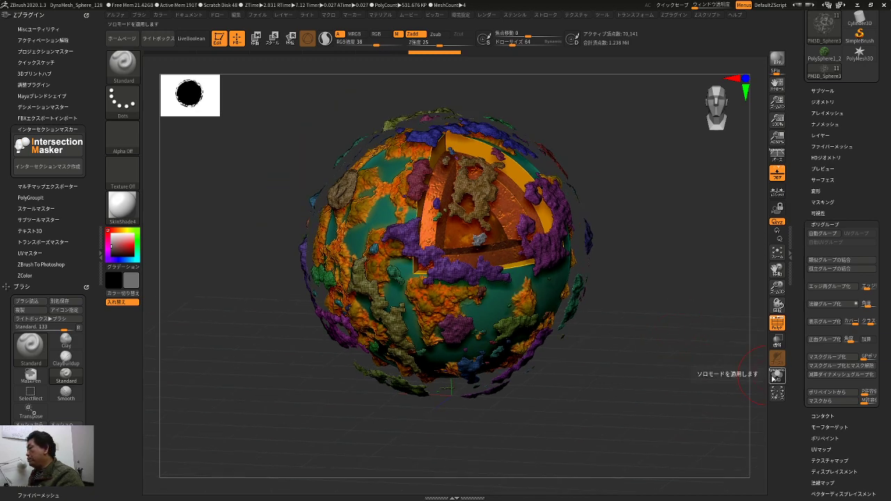
- Isolate the patch mesh and hide the large patches over the cutaway and front, plus a few around the rim, by polygroup
click(776, 374)
drag(732, 358, 612, 300)
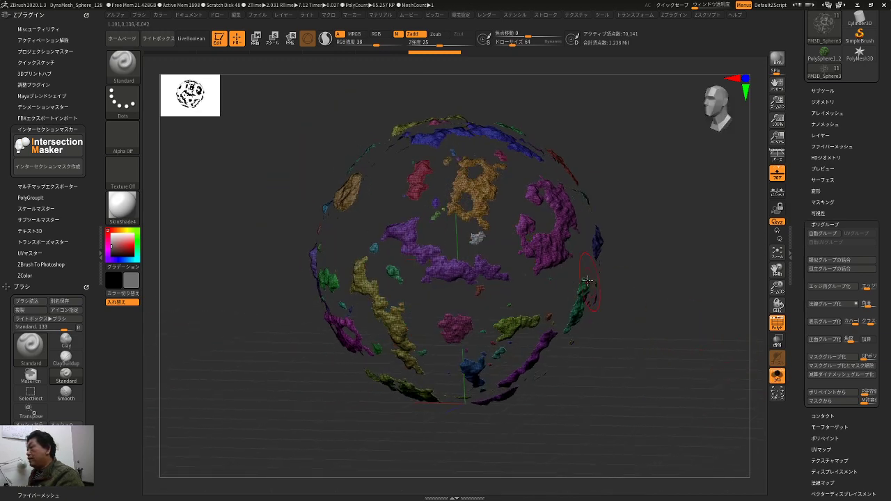
ctrl+shift+click(554, 260)
ctrl+shift+click(447, 265)
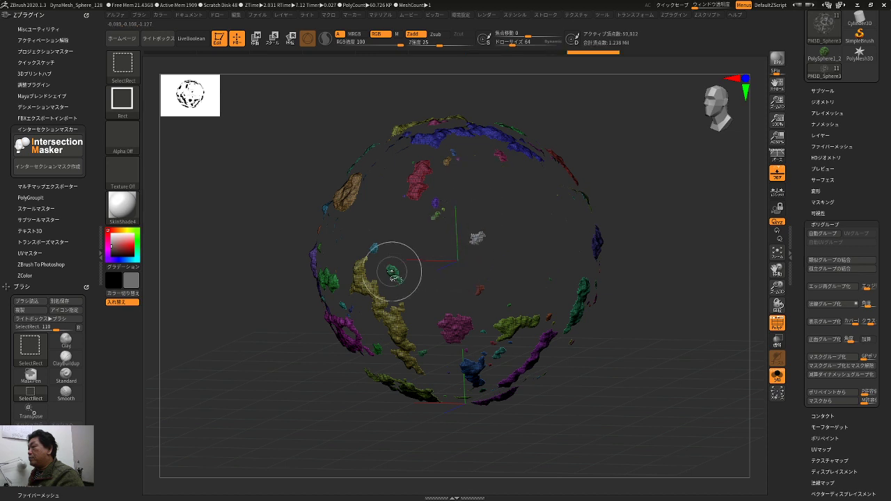
ctrl+alt+shift+click(377, 304)
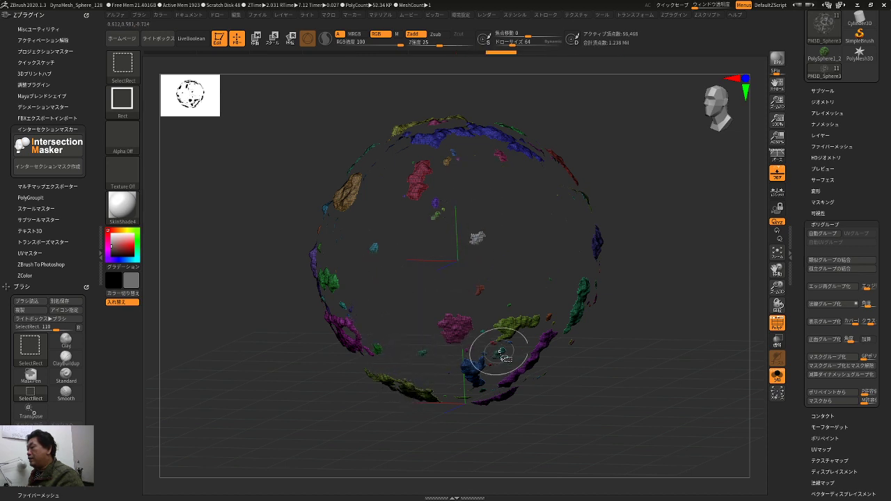
ctrl+alt+shift+click(545, 350)
drag(626, 357, 644, 387)
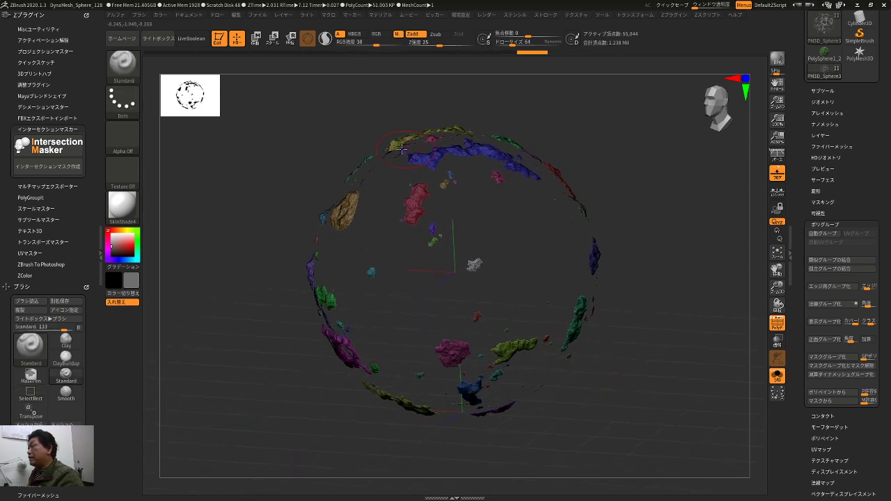
ctrl+alt+shift+click(352, 218)
- Bring the layered globe back into view around the patches and turn off the polygroup wireframe display
click(777, 375)
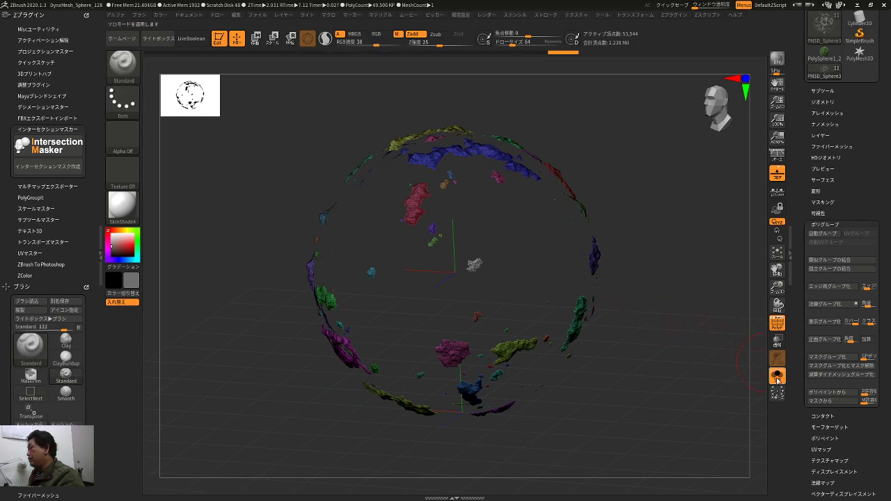
alt+drag(716, 360, 698, 341)
key(shift+f)
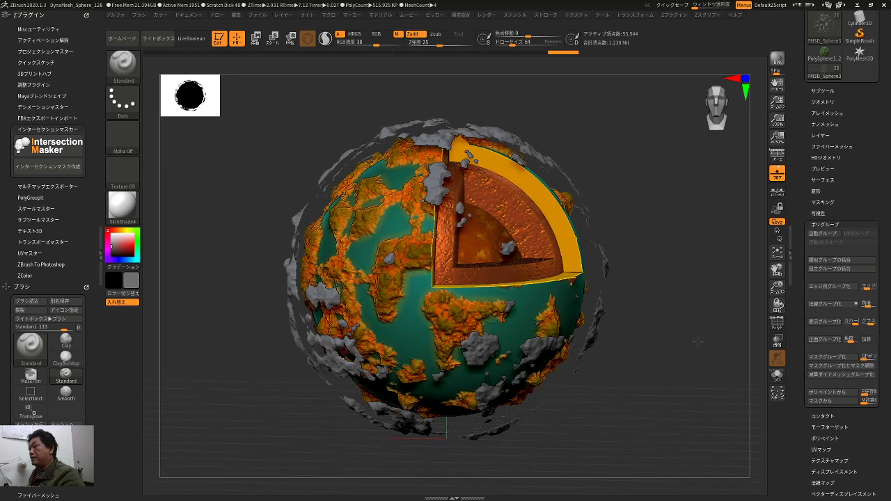
- Fill the patches with white and the SketchShaded4 material, applying both colour and material
drag(115, 238, 107, 230)
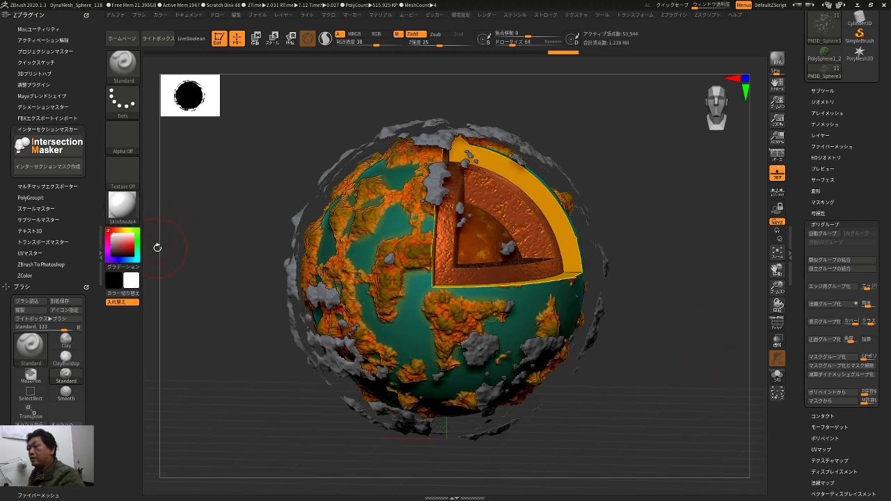
click(123, 206)
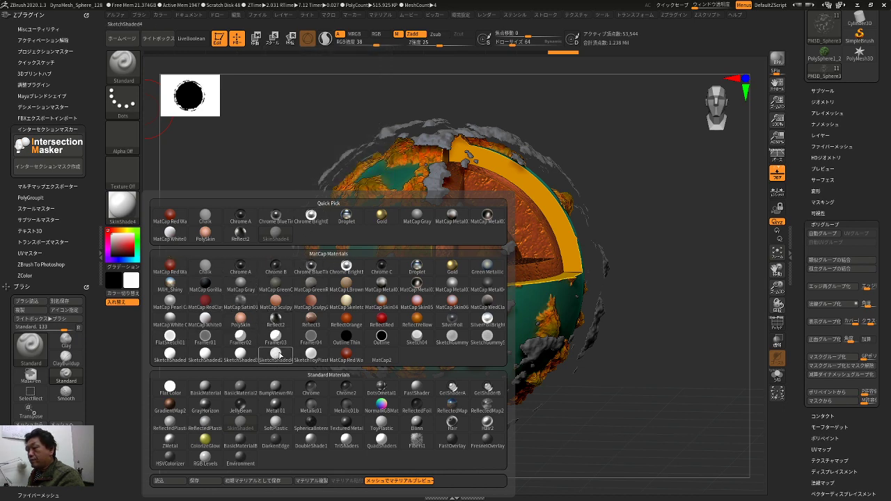
click(274, 354)
click(160, 15)
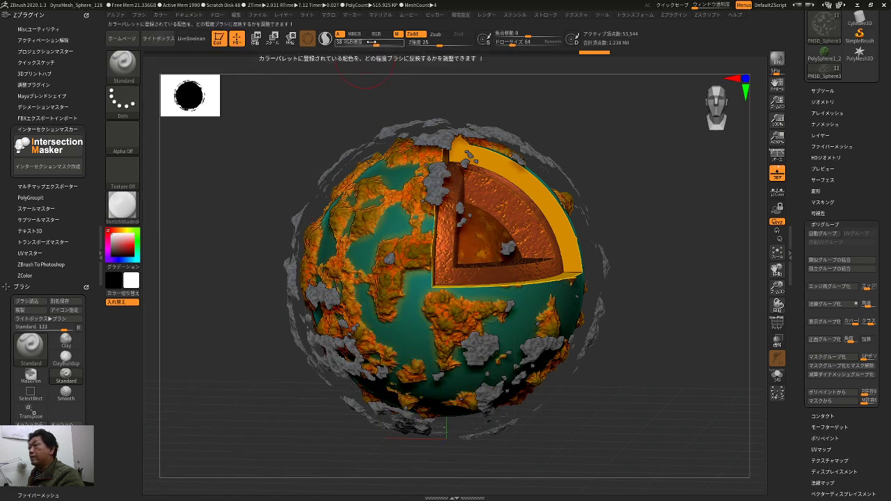
click(354, 33)
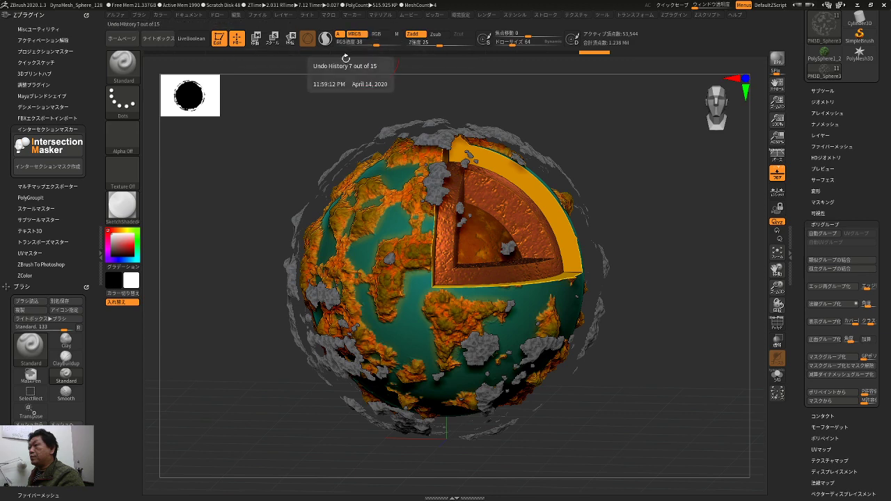
click(160, 14)
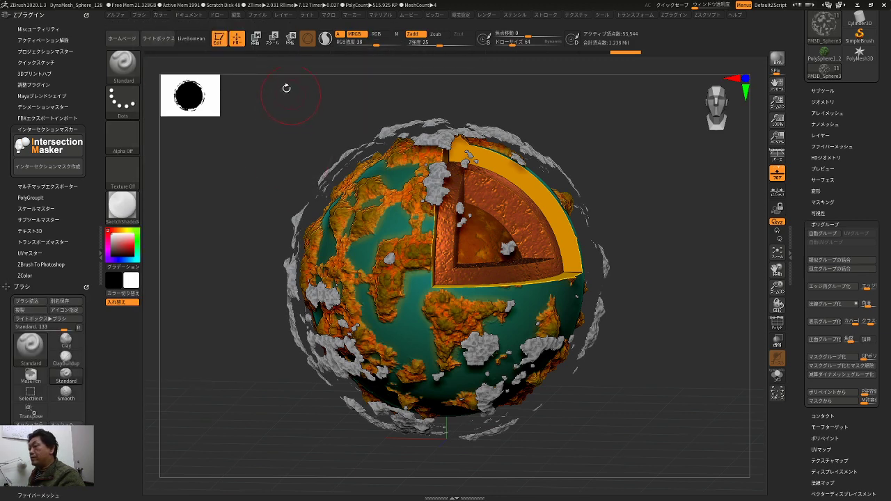
drag(288, 87, 266, 98)
- Switch the material to MatCap White01 and refill the patches with it in white
click(122, 206)
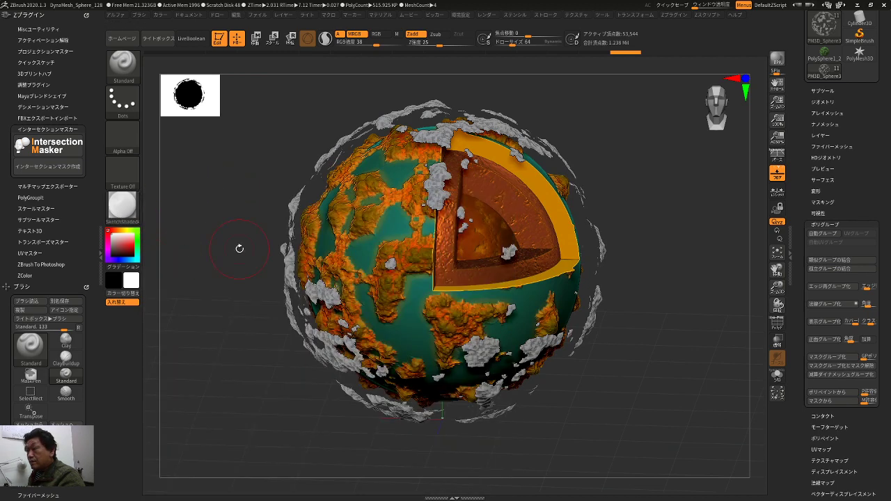
click(129, 215)
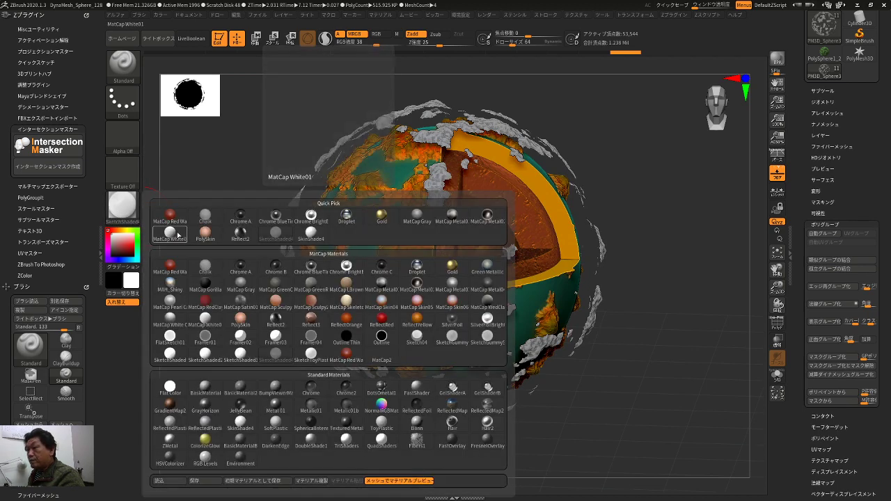
click(179, 237)
click(160, 16)
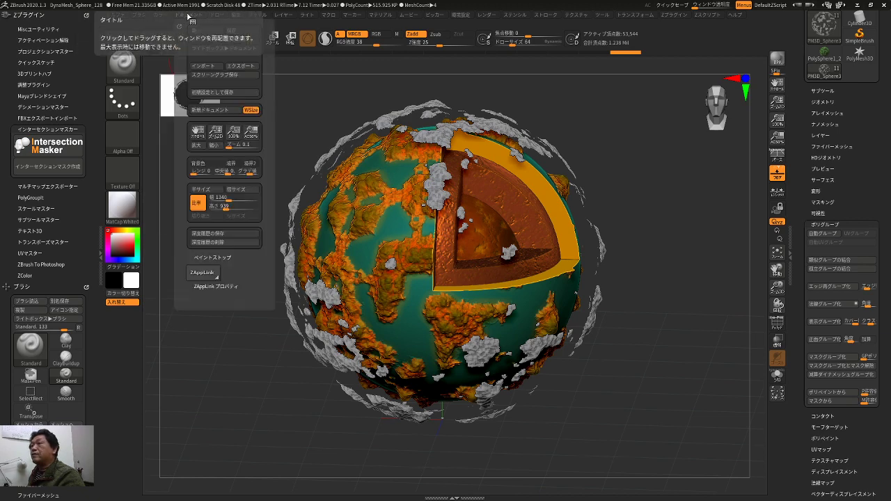
mouse_move(220, 20)
mouse_move(162, 20)
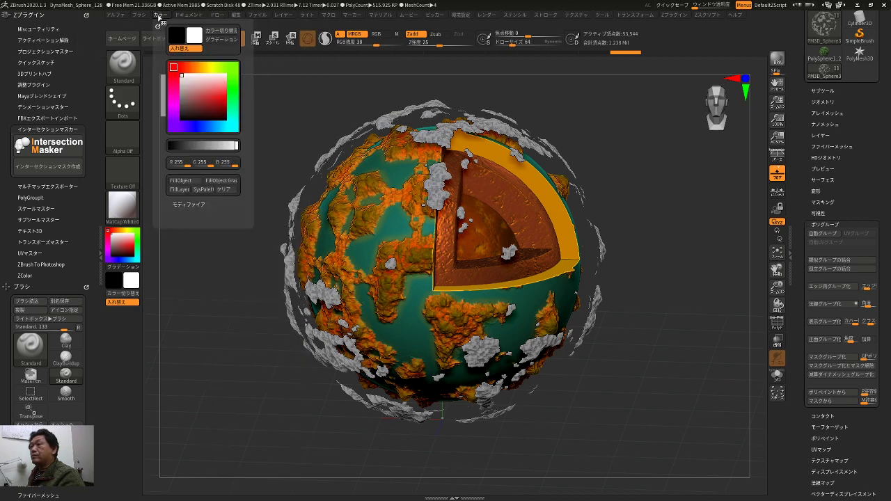
click(182, 180)
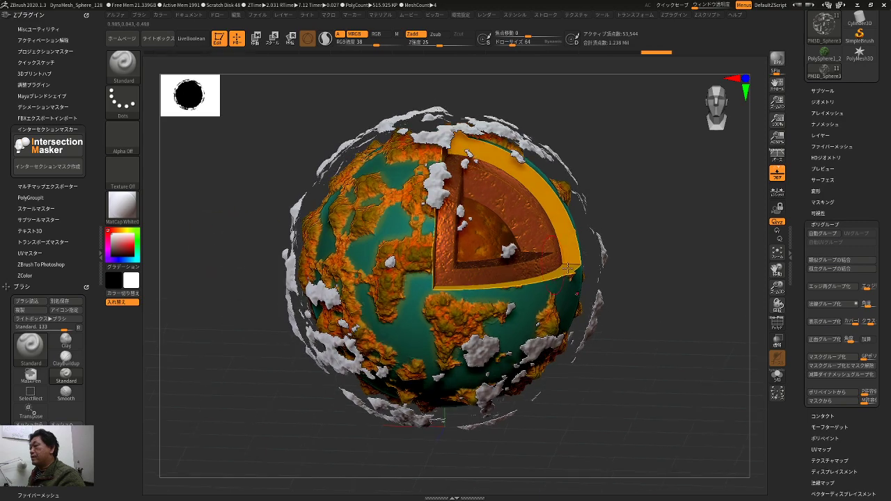
- Apply ClayPolish to the white patches with its current settings
drag(660, 303, 685, 330)
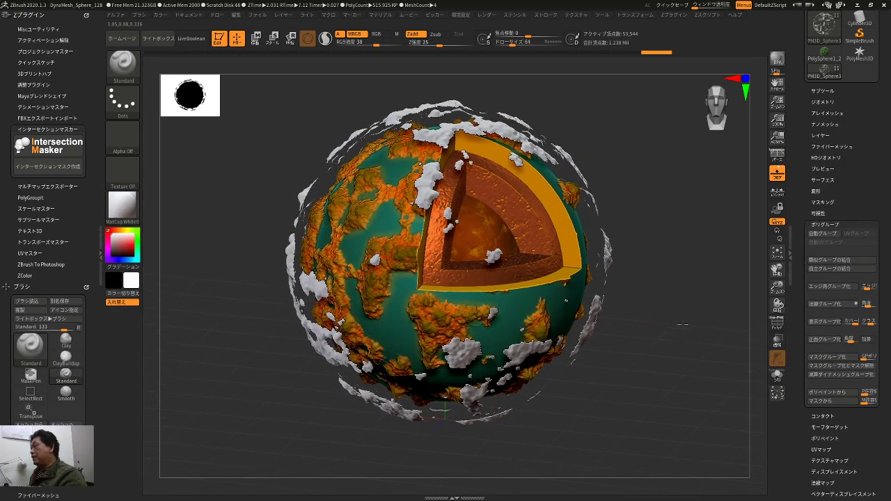
click(824, 101)
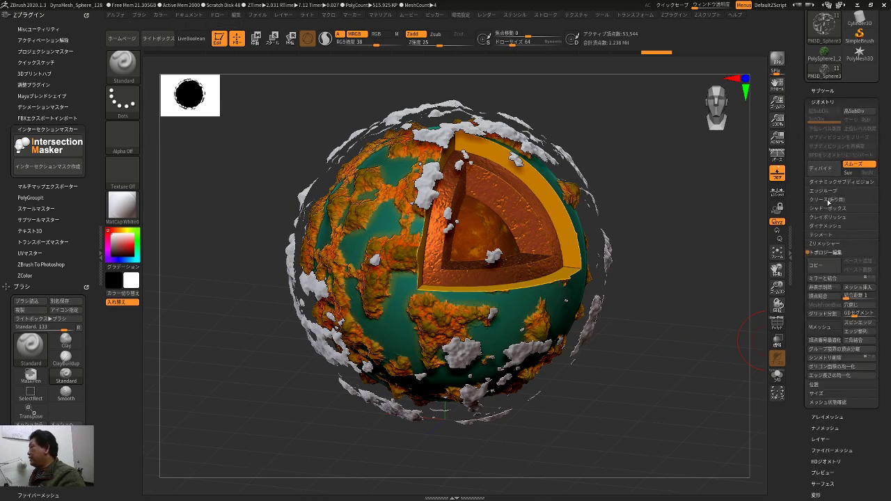
click(824, 218)
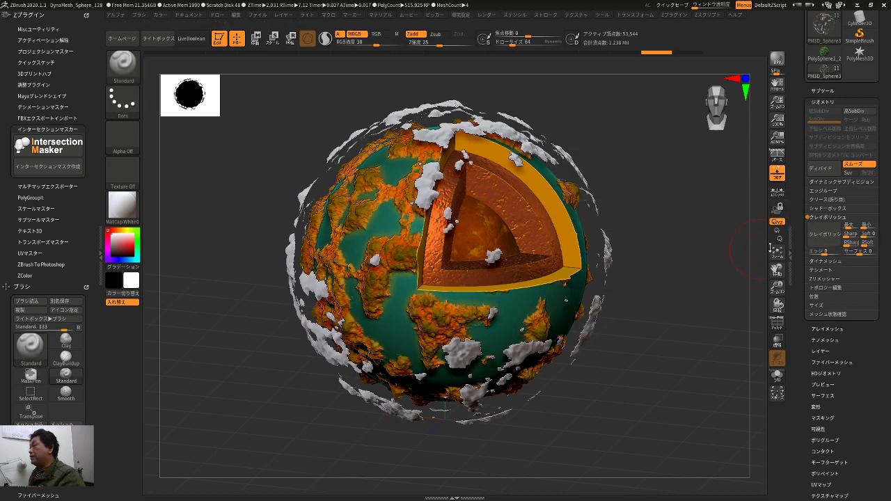
click(824, 234)
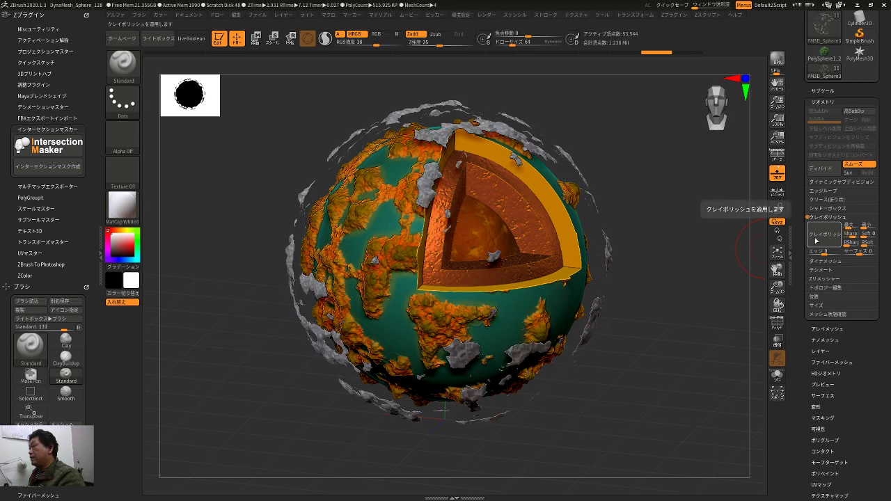
- Render the cutaway globe with BPR shadows, then turn the model slightly for another angle
drag(710, 309, 701, 282)
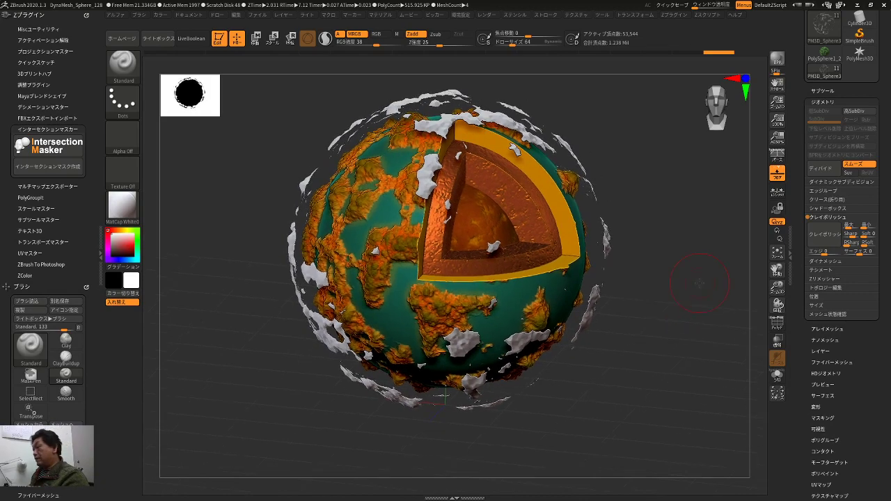
click(777, 61)
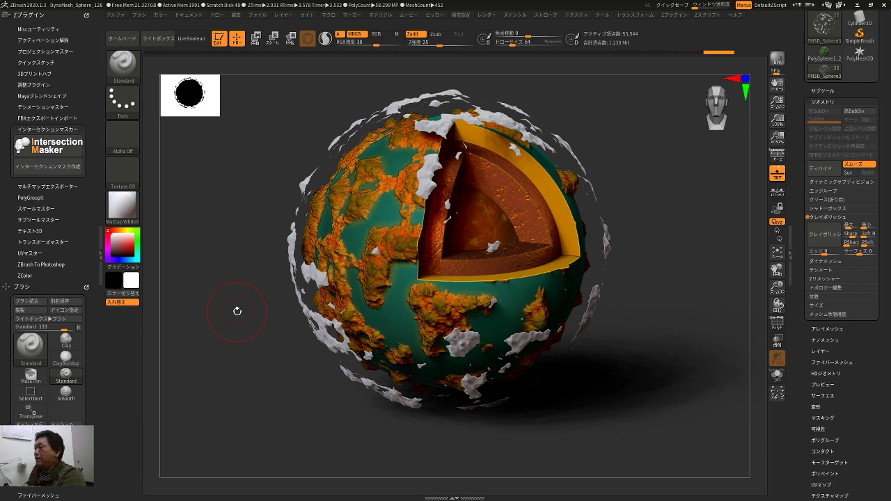
drag(684, 240, 679, 238)
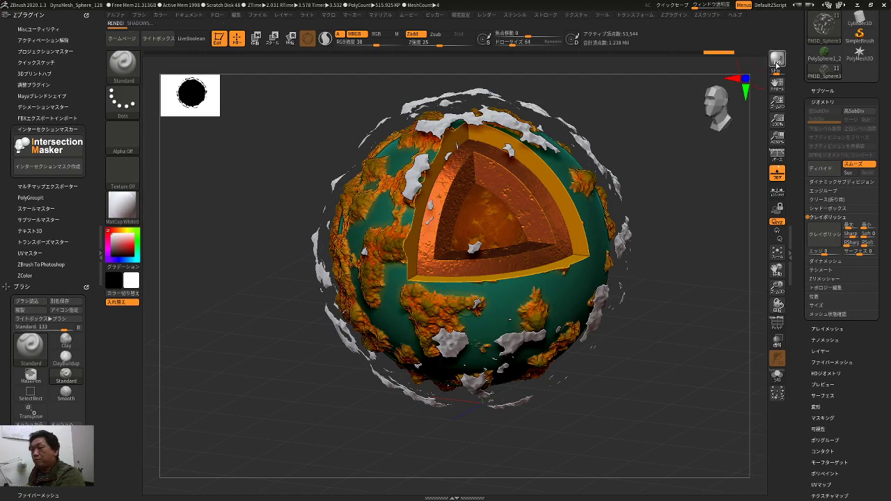